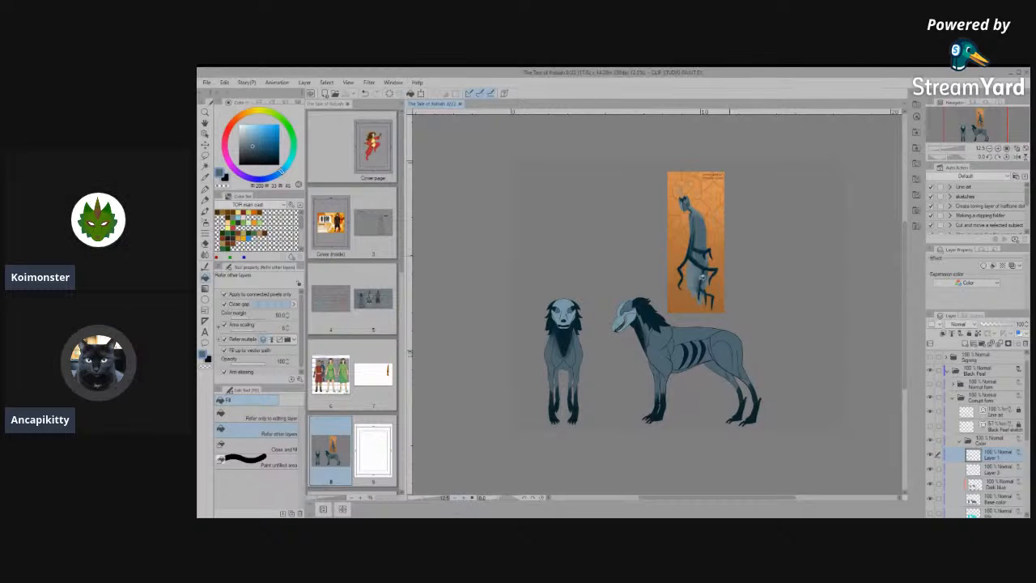
- Examine the coloured front and side views of the creature design and compare them with the orange reference painting
scroll(698, 299, up, 2)
scroll(698, 300, up, 4)
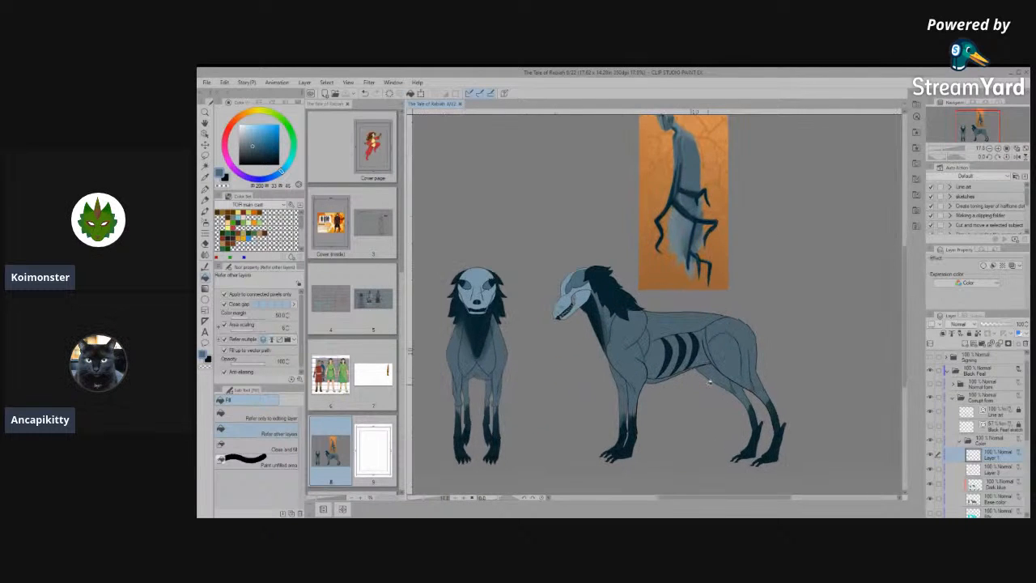
scroll(693, 275, down, 2)
scroll(693, 291, up, 2)
scroll(695, 313, down, 2)
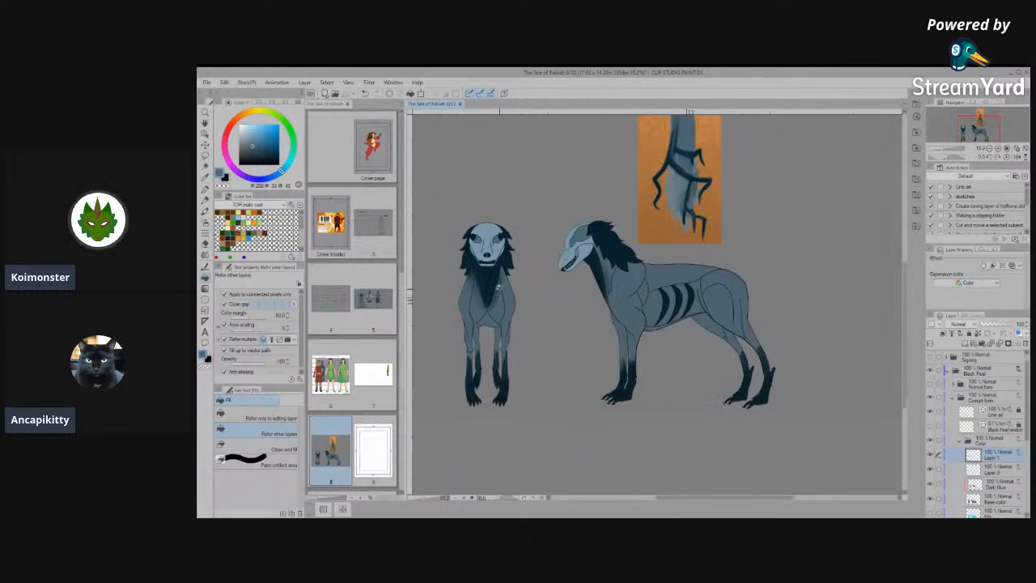
scroll(695, 315, up, 3)
scroll(698, 323, down, 1)
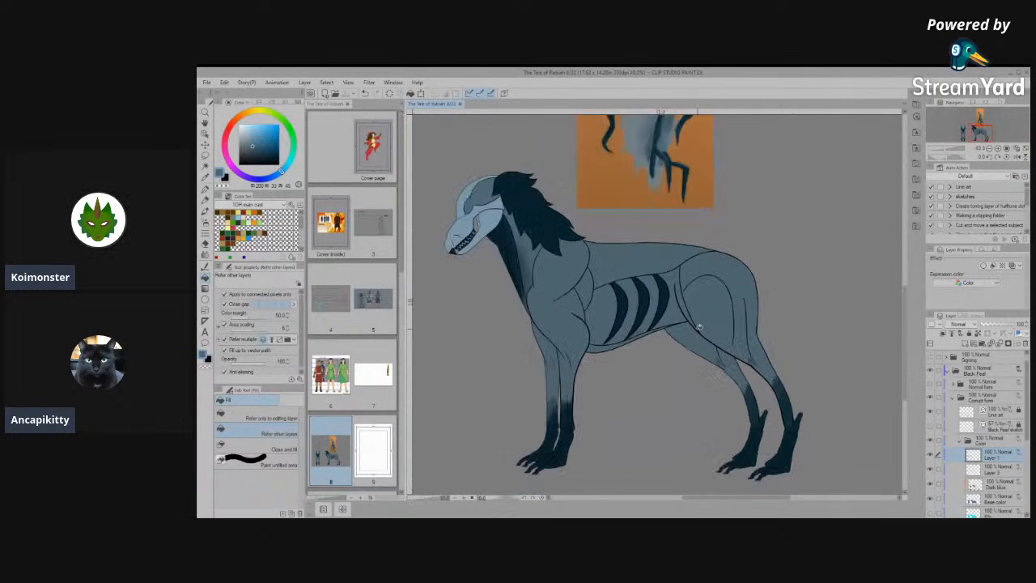
scroll(700, 327, down, 3)
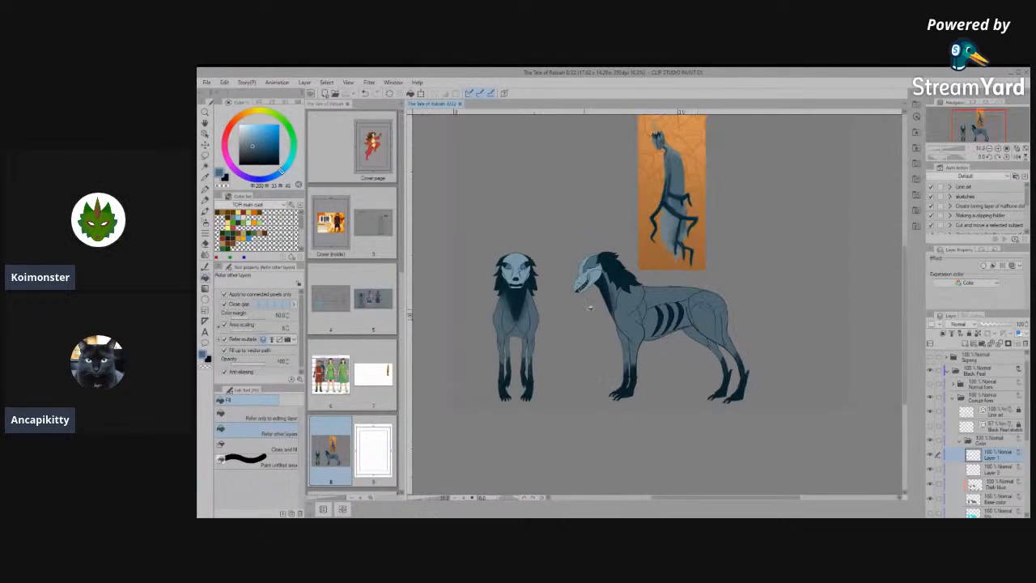
scroll(497, 360, up, 2)
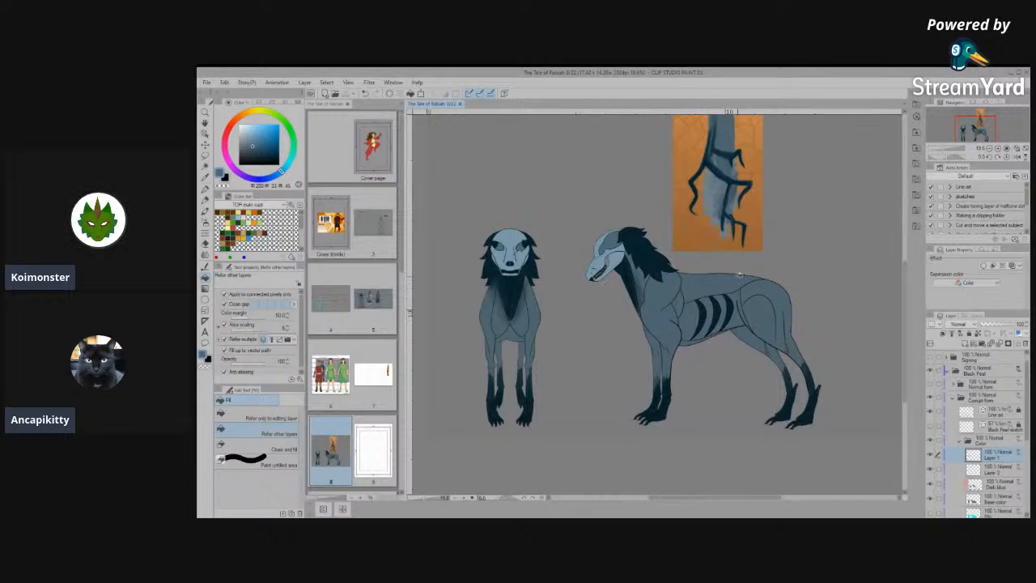
scroll(741, 278, up, 1)
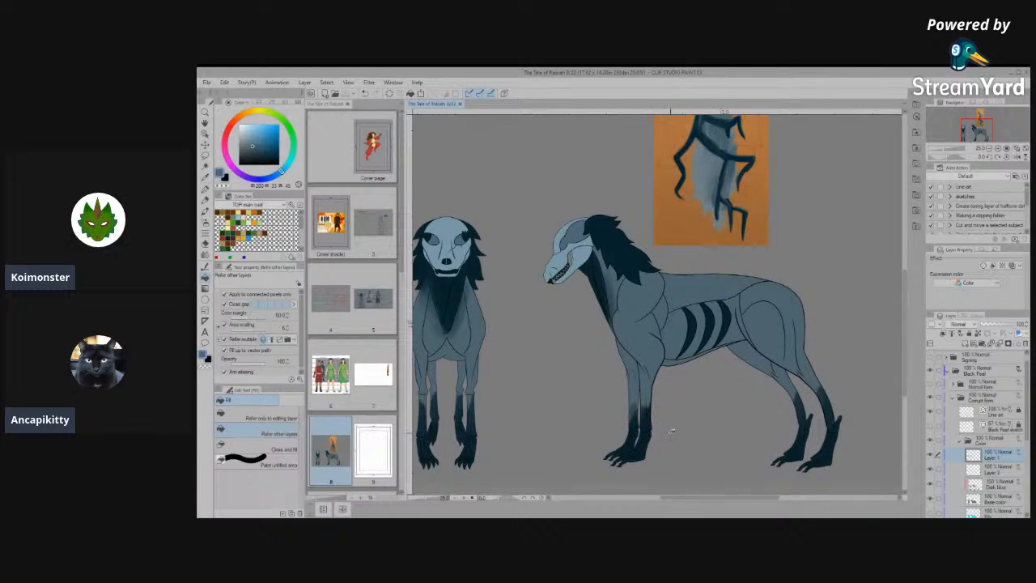
scroll(647, 425, up, 1)
scroll(627, 423, down, 2)
scroll(652, 405, up, 2)
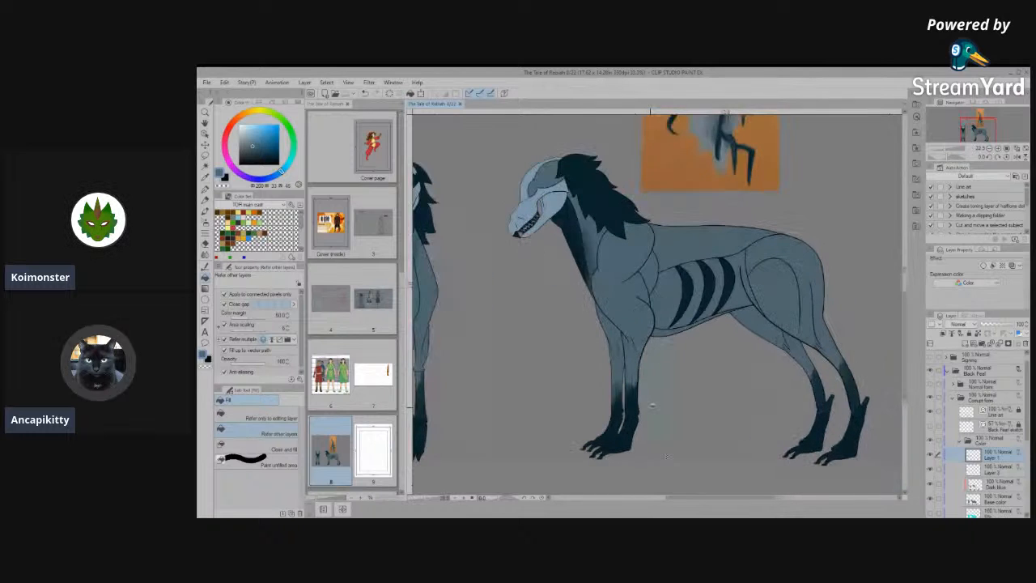
scroll(688, 340, down, 3)
scroll(724, 273, up, 1)
scroll(704, 352, down, 1)
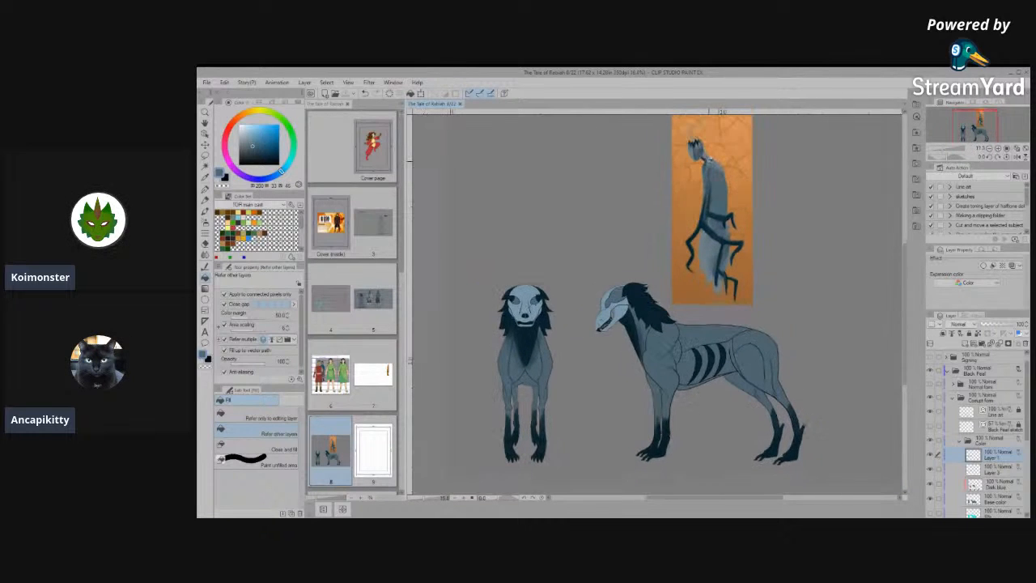
scroll(525, 331, up, 2)
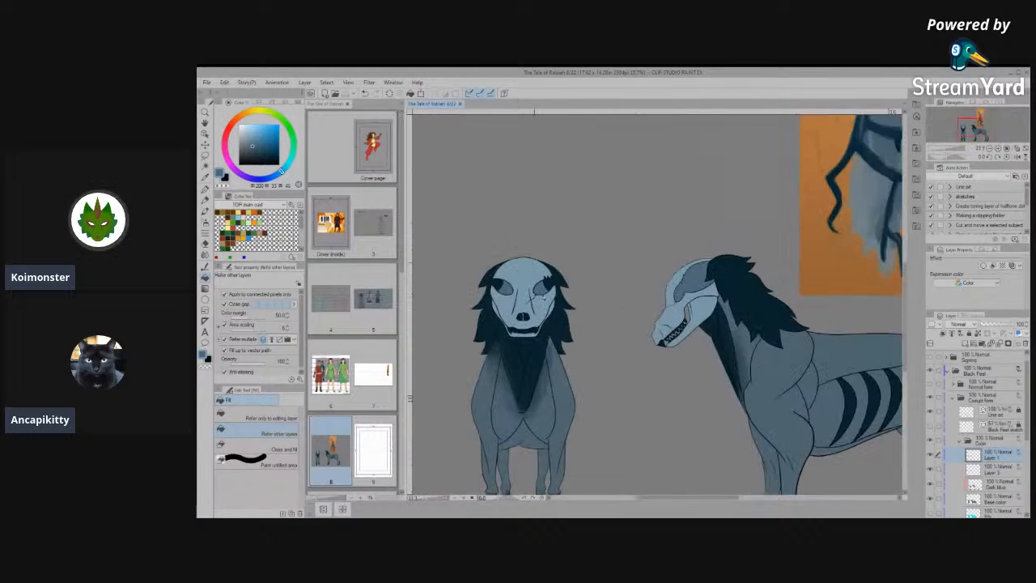
scroll(530, 324, down, 4)
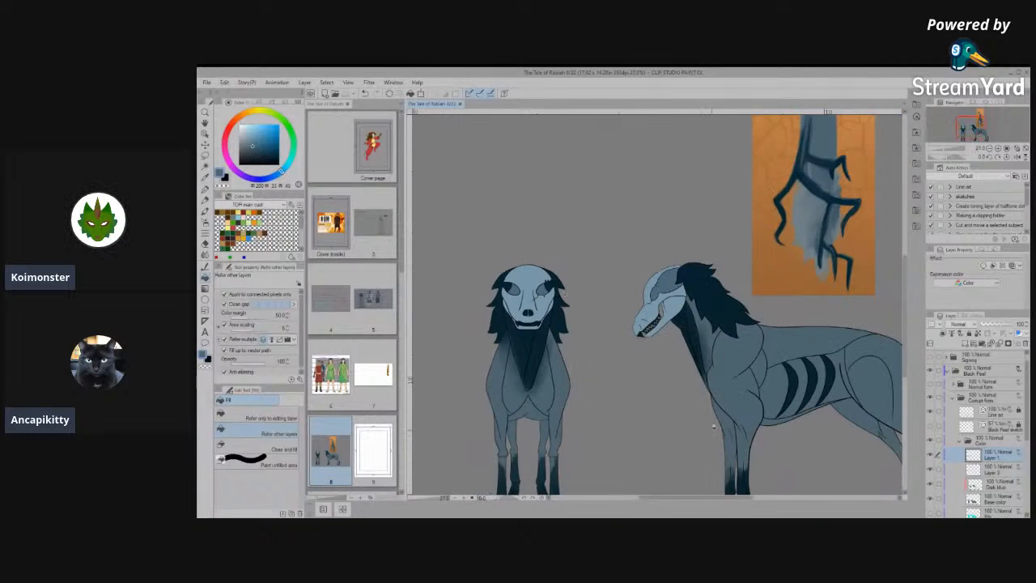
- Check which layer holds the soft shading on the side view's front legs and make the Dark blue layer active
scroll(732, 468, up, 5)
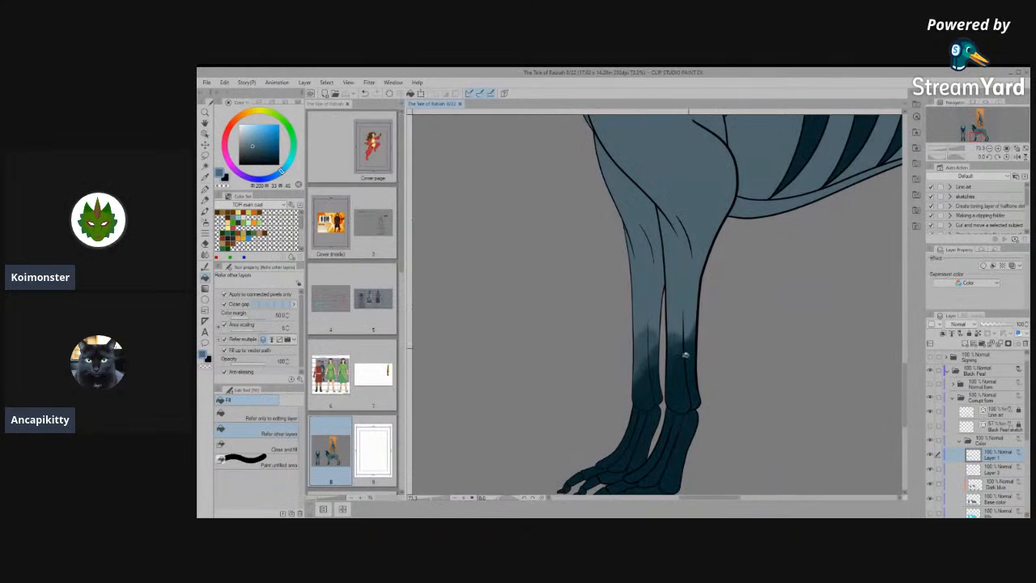
scroll(684, 352, up, 2)
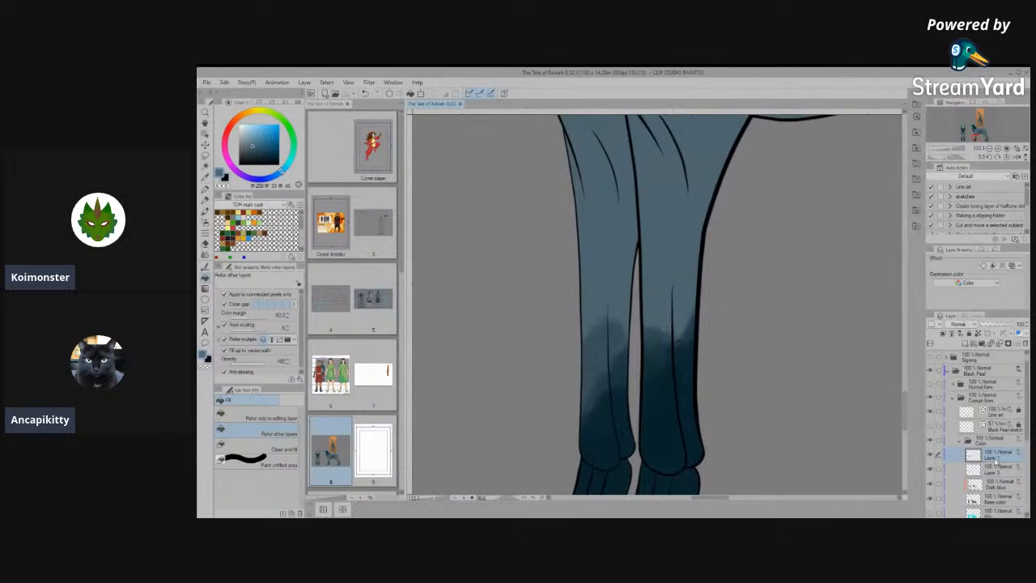
click(930, 456)
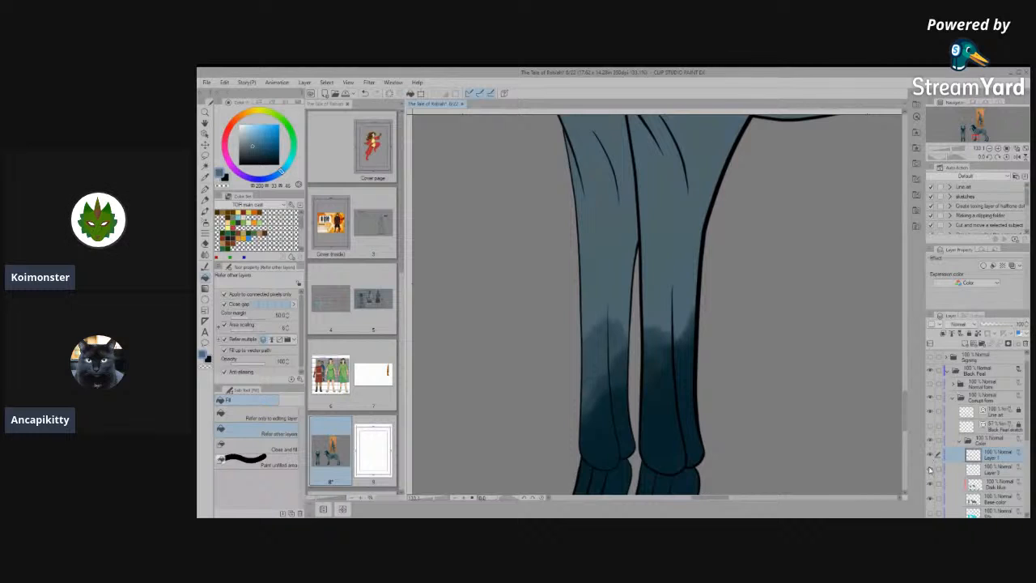
click(931, 484)
click(931, 485)
click(996, 486)
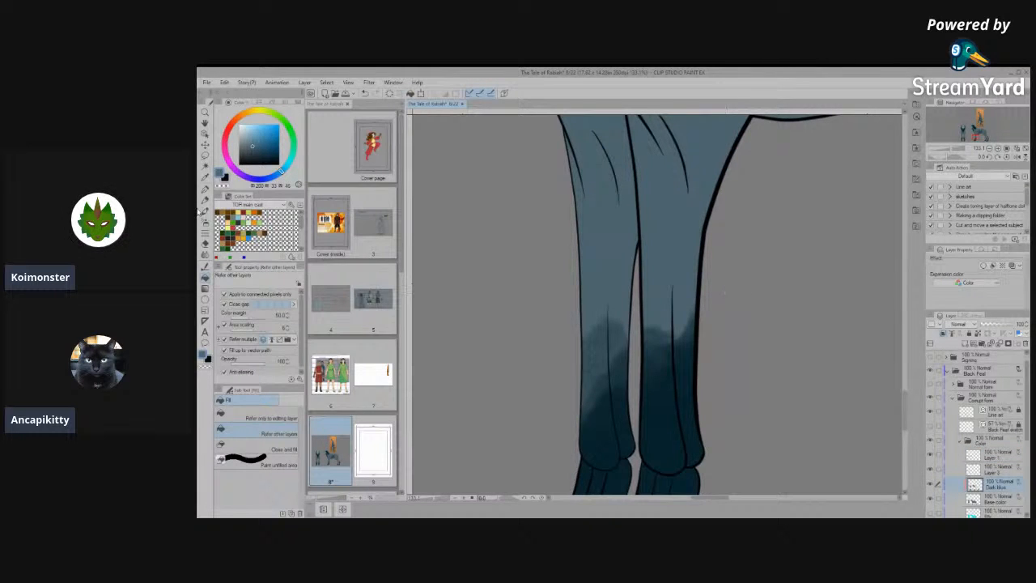
- Repaint the side view's front legs with the Pen in the sampled dark blue, using a larger brush and jagged fur-like upper edges
click(205, 191)
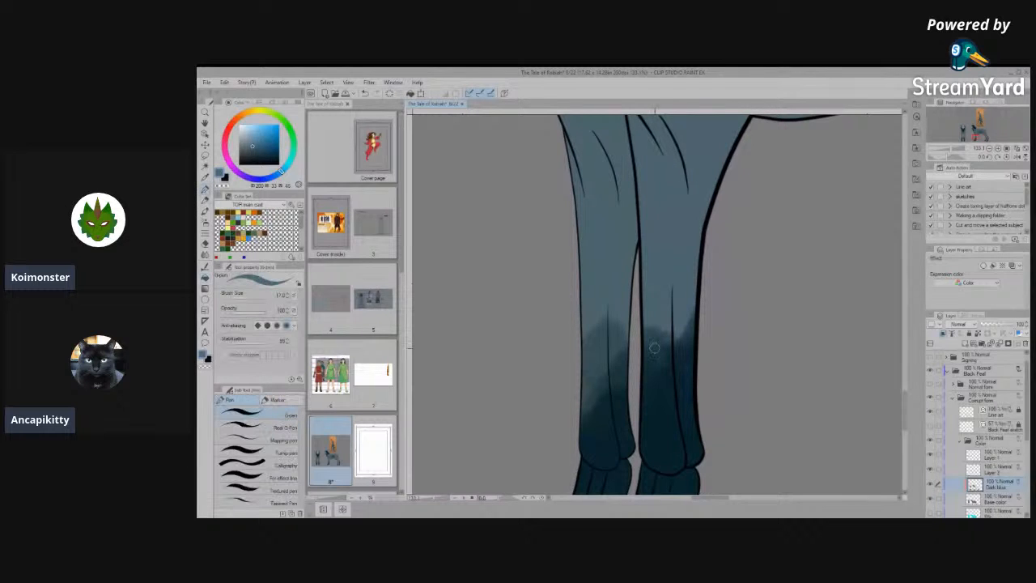
alt+click(671, 426)
mouse_move(672, 373)
mouse_down()
mouse_move(656, 325)
mouse_move(663, 378)
mouse_move(656, 358)
mouse_move(672, 364)
mouse_move(667, 377)
mouse_move(636, 291)
mouse_move(664, 374)
mouse_move(635, 297)
mouse_move(660, 405)
mouse_up()
key(bracketright)
key(bracketright)
key(bracketright)
key(bracketright)
mouse_move(635, 280)
mouse_down()
mouse_move(665, 369)
mouse_move(643, 267)
mouse_move(680, 371)
mouse_move(684, 328)
mouse_move(672, 376)
mouse_move(650, 251)
mouse_move(682, 376)
mouse_move(680, 369)
mouse_up()
mouse_move(601, 347)
mouse_down()
mouse_move(571, 268)
mouse_move(599, 336)
mouse_move(602, 422)
mouse_move(573, 283)
mouse_move(591, 453)
mouse_move(602, 413)
mouse_move(613, 397)
mouse_move(618, 406)
mouse_move(617, 347)
mouse_move(629, 393)
mouse_move(613, 279)
mouse_up()
- Examine the repainted dark markings on the front legs up close and against the whole side-view figure
scroll(613, 278, down, 5)
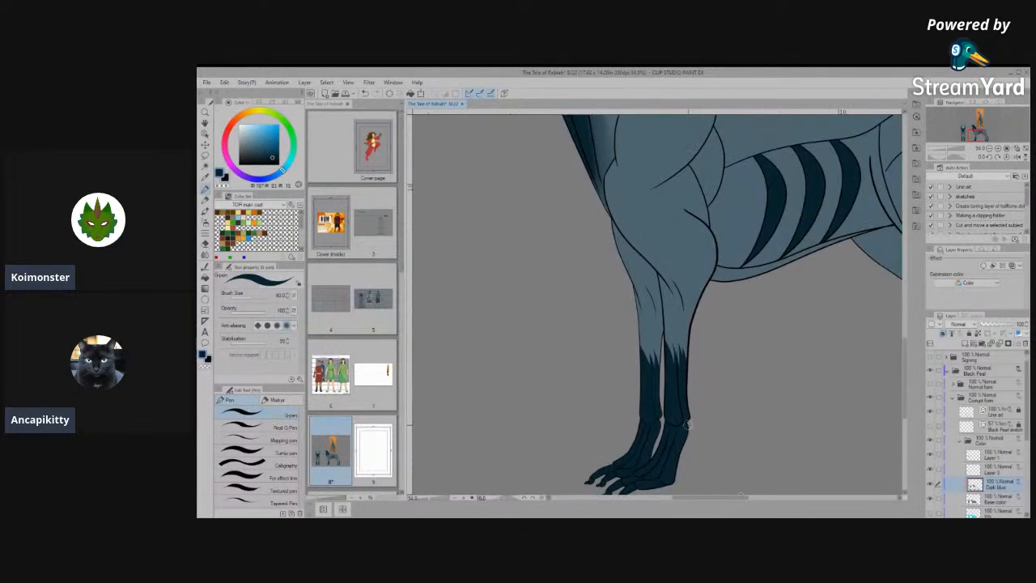
scroll(728, 435, up, 4)
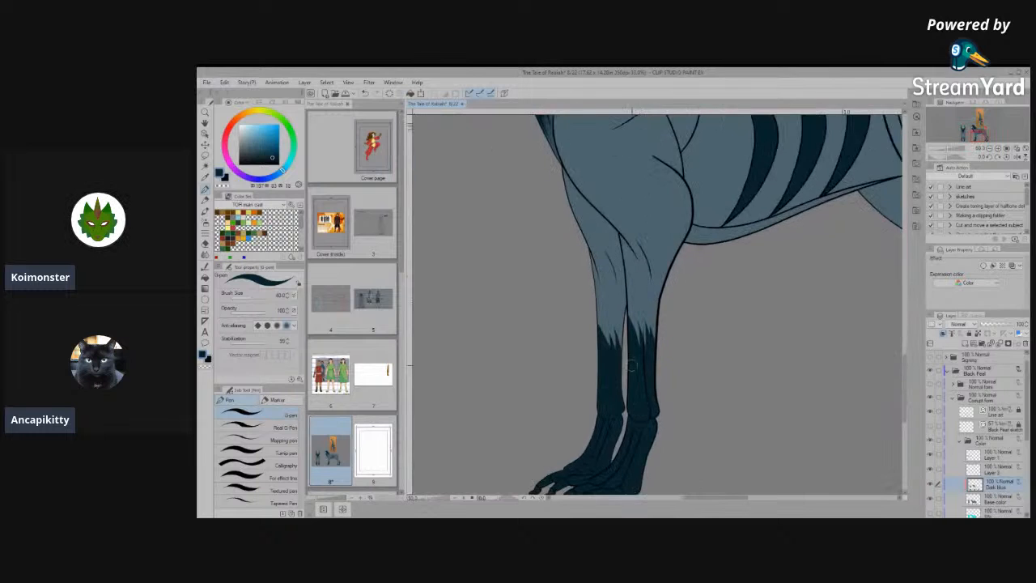
scroll(645, 371, up, 2)
scroll(629, 385, down, 2)
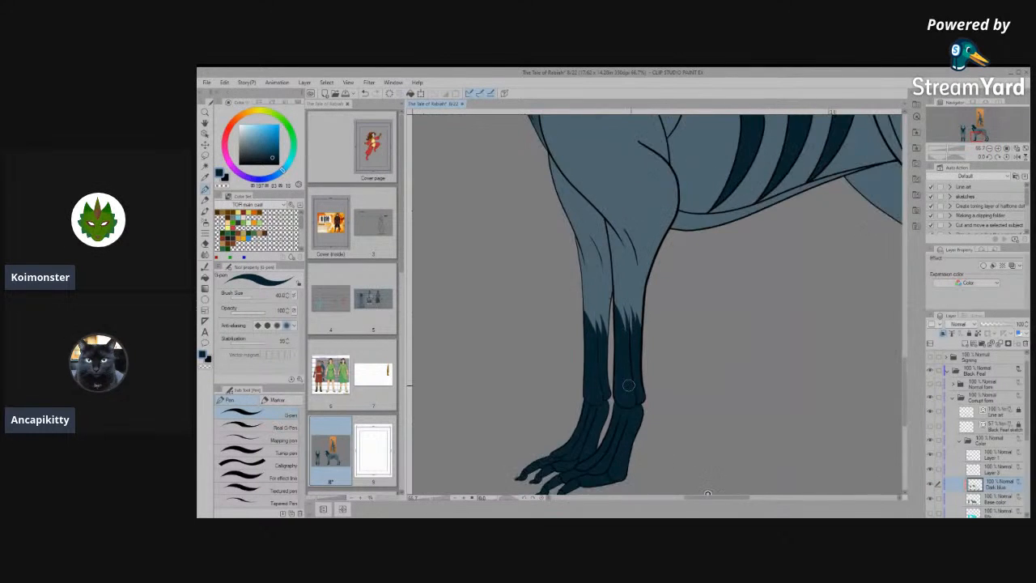
scroll(615, 280, up, 4)
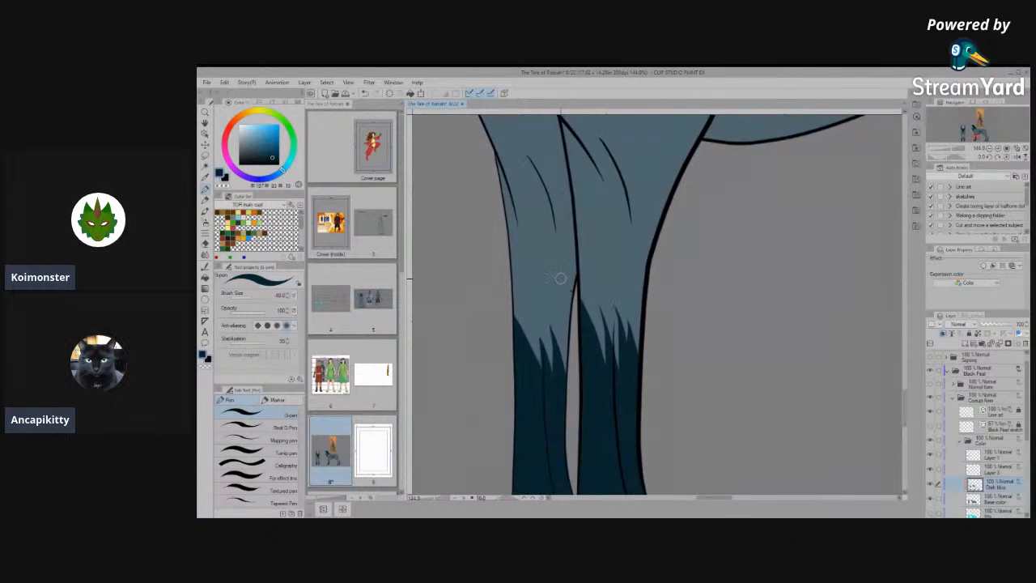
scroll(583, 210, down, 5)
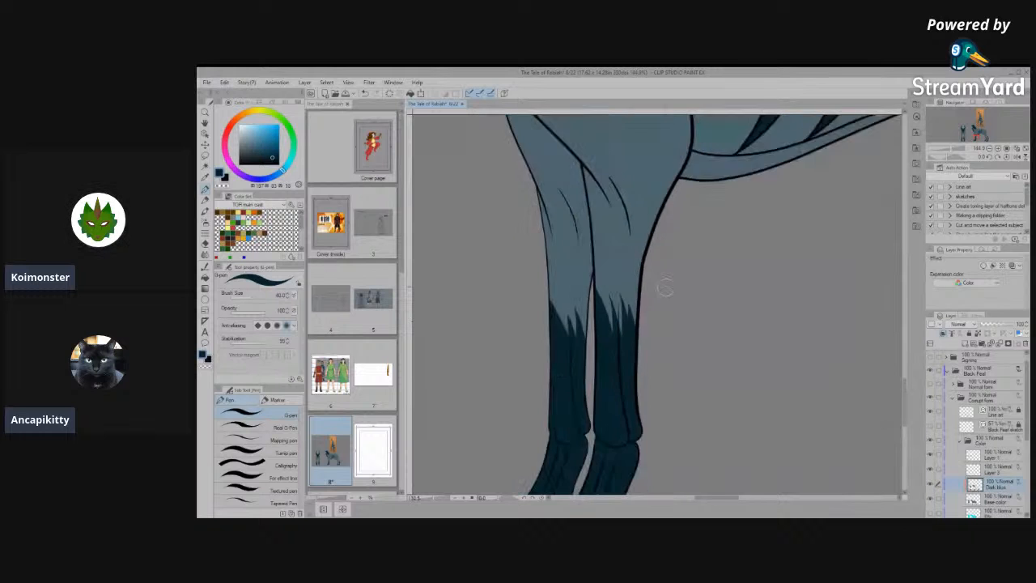
scroll(669, 380, up, 1)
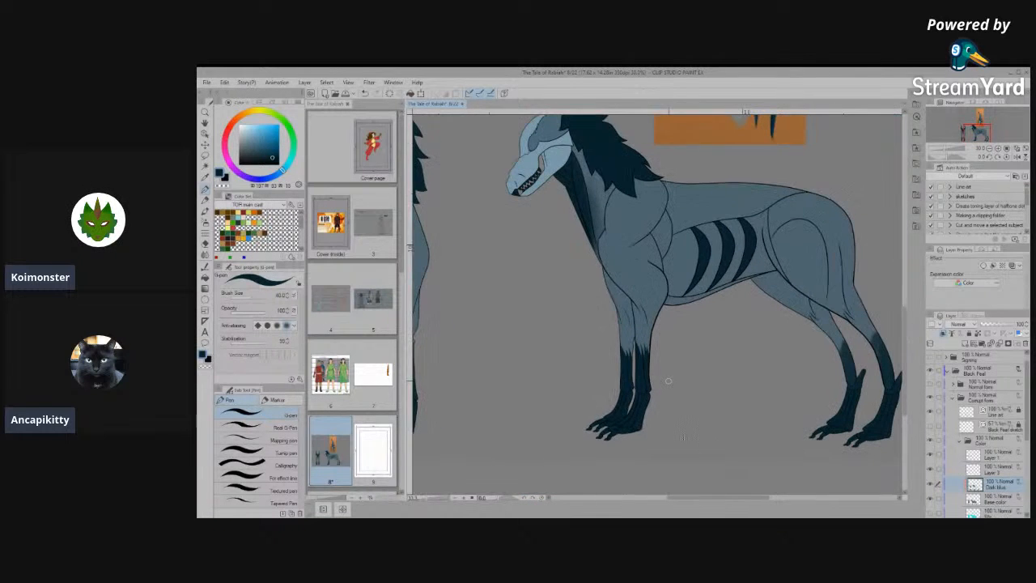
scroll(668, 380, down, 1)
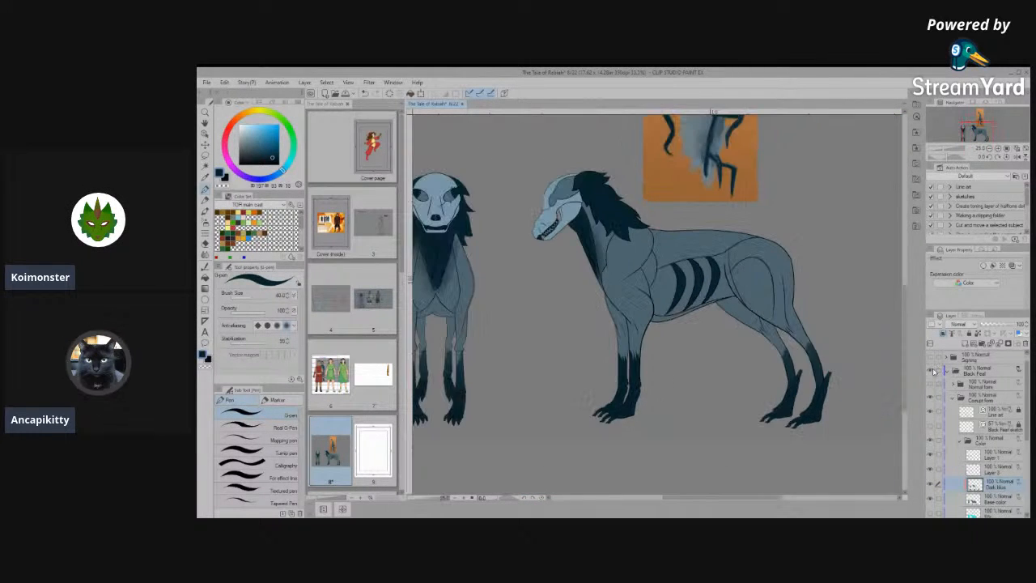
- Cover the soft shading on the side view's near hind leg with solid dark blue, from the ankle up its front edge
scroll(839, 370, up, 4)
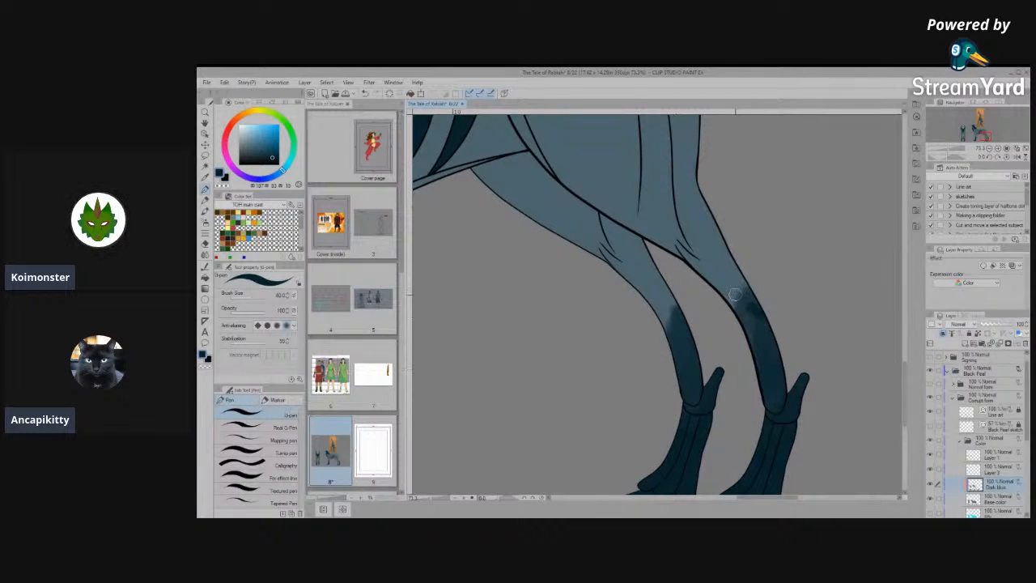
drag(751, 312, 682, 256)
mouse_move(750, 331)
mouse_down()
mouse_move(708, 277)
mouse_move(770, 406)
mouse_up()
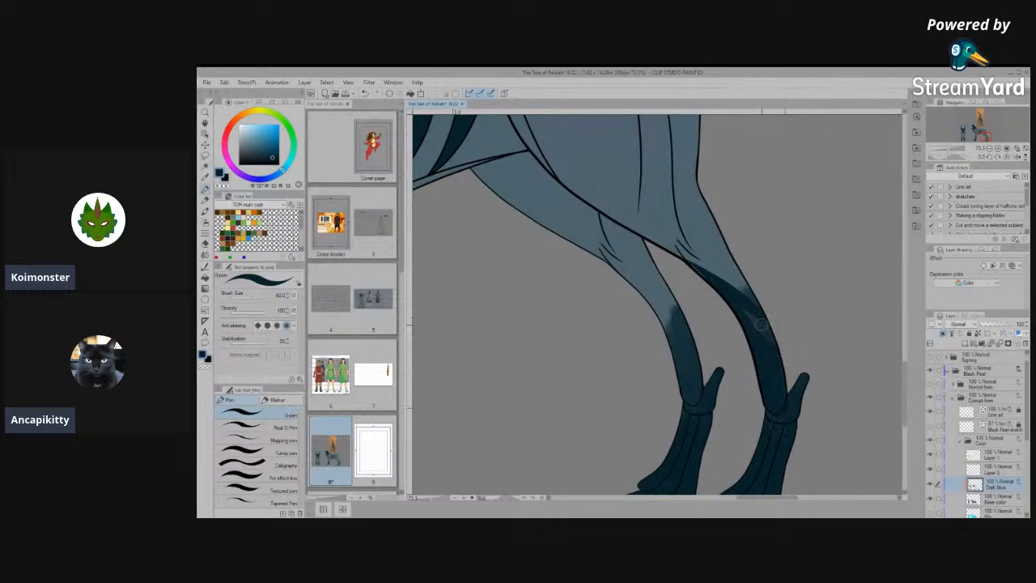
mouse_move(776, 374)
mouse_down()
mouse_move(788, 342)
mouse_move(721, 277)
mouse_move(781, 380)
mouse_move(774, 344)
mouse_move(698, 270)
mouse_up()
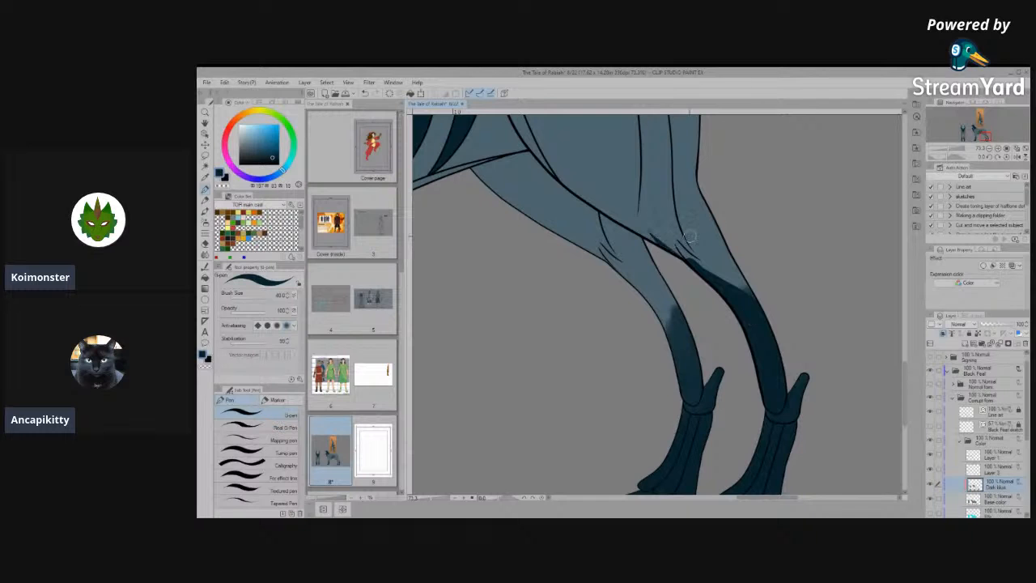
- Extend the near hind leg's dark blue marking upward with streaks along the tendon lines above the hock
scroll(688, 211, up, 2)
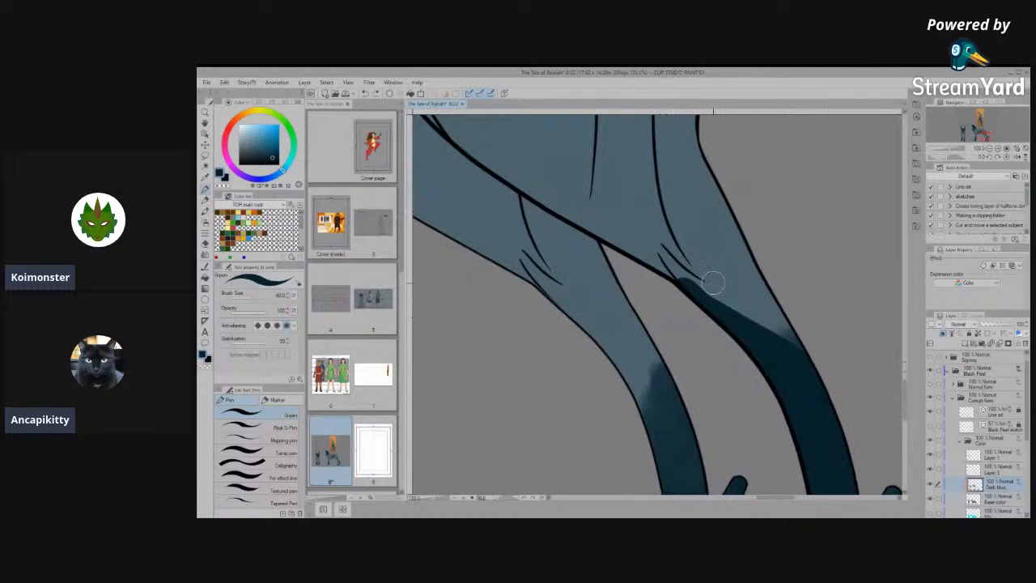
mouse_move(712, 282)
mouse_down()
mouse_move(673, 272)
mouse_move(658, 252)
mouse_move(702, 281)
mouse_move(659, 247)
mouse_move(806, 356)
mouse_up()
drag(668, 198, 775, 317)
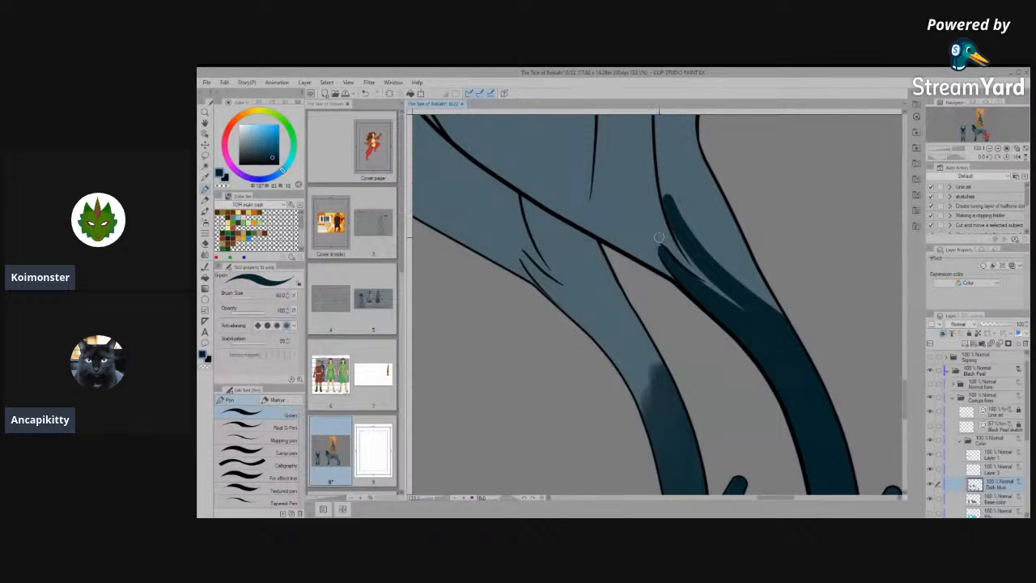
- Narrow the light gap between the two dark streaks on the near hind leg, undoing the first stroke and redrawing it
drag(650, 238, 668, 358)
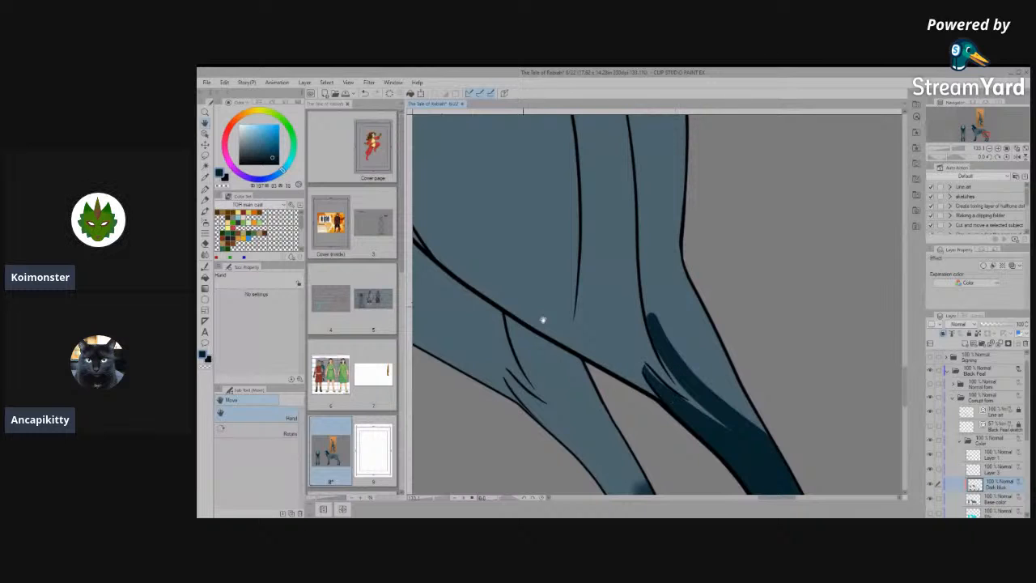
click(205, 189)
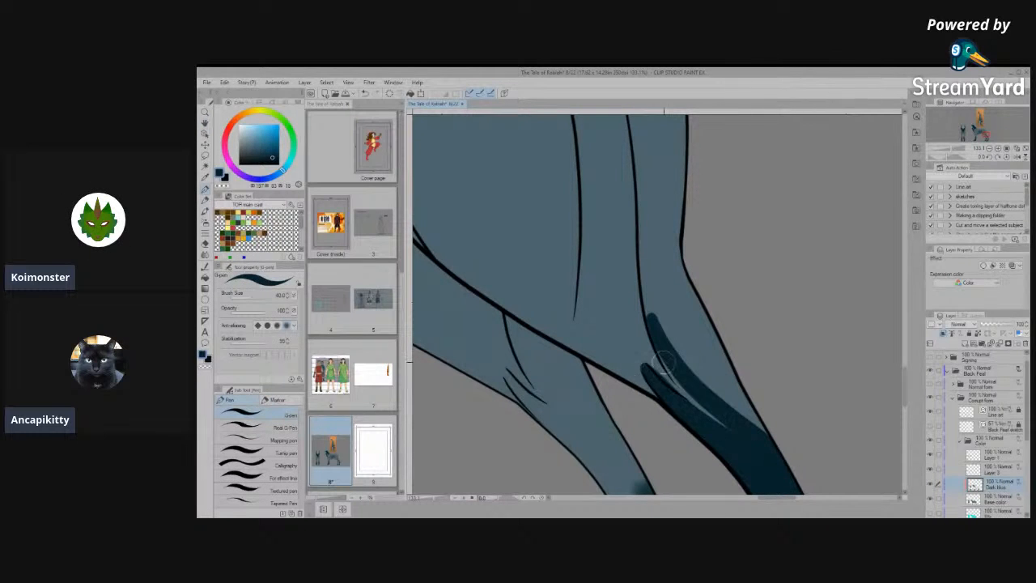
mouse_move(662, 355)
mouse_down()
mouse_move(744, 453)
mouse_move(773, 470)
mouse_up()
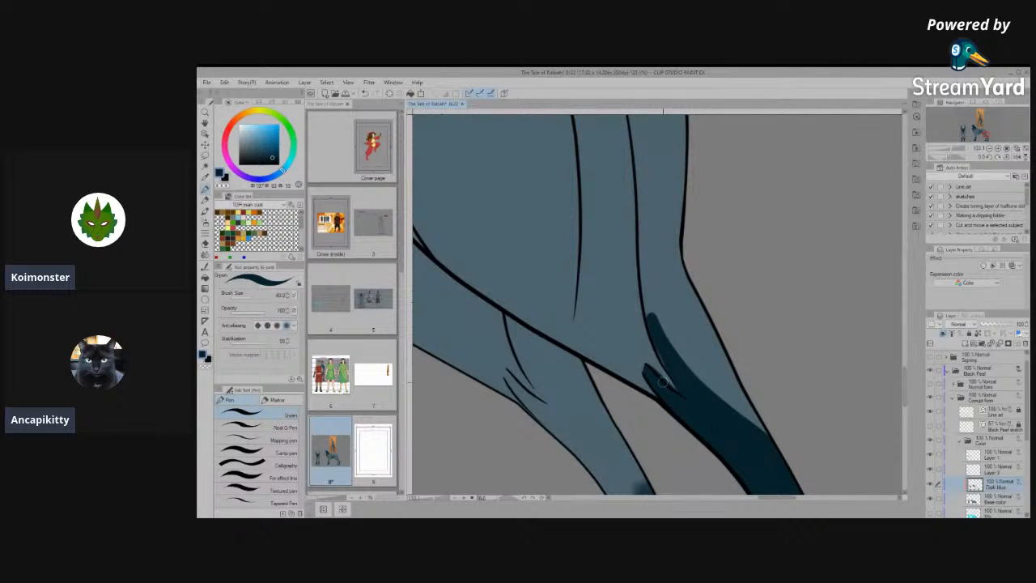
key(ctrl+z)
mouse_move(642, 347)
mouse_down()
mouse_move(696, 402)
mouse_move(754, 435)
mouse_up()
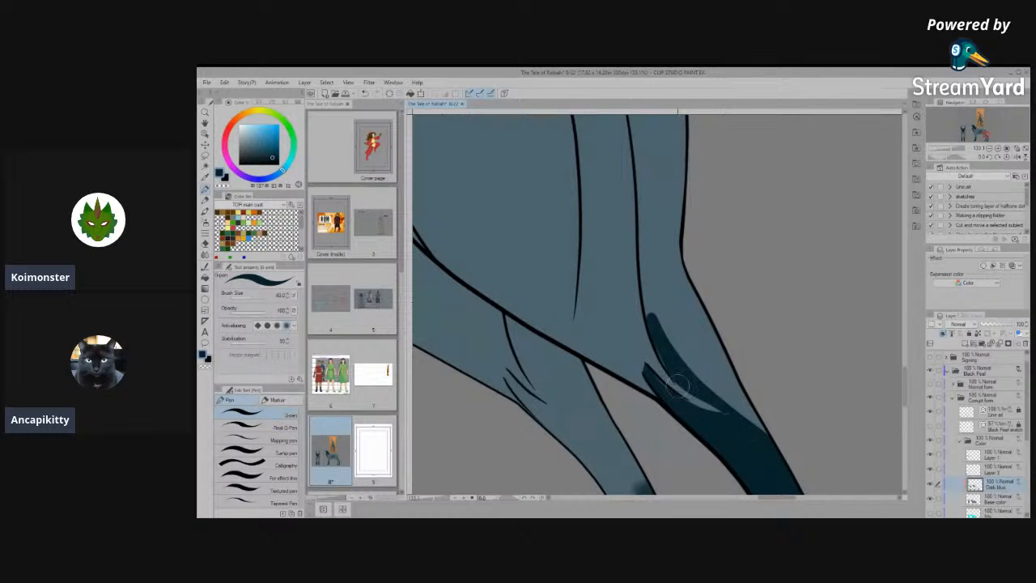
- Reduce the brush size to 12 and refine the edges and tips of the two dark streaks on the near hind leg
key([)
key([)
key([)
key([)
key([)
key([)
drag(663, 351, 731, 423)
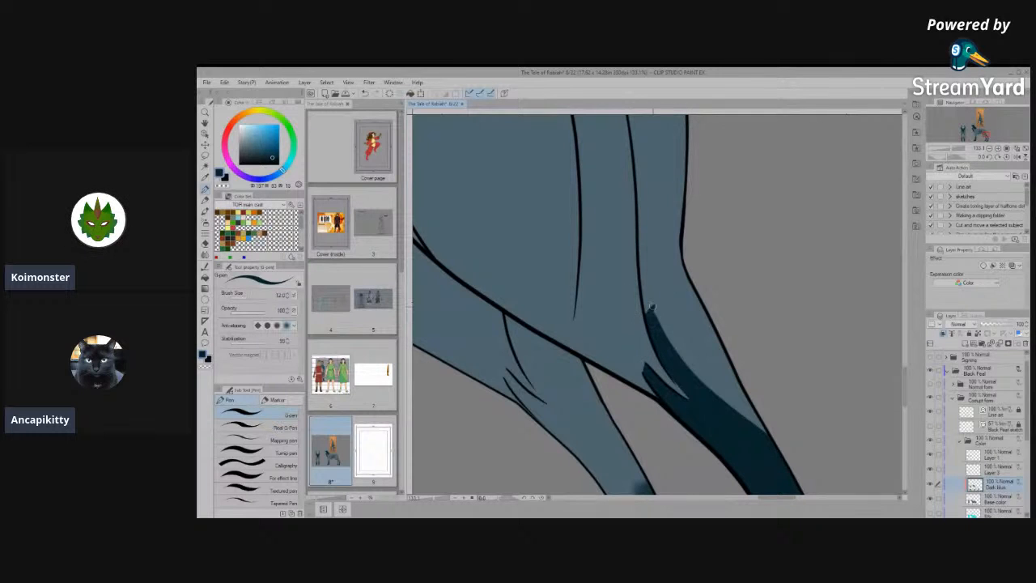
drag(656, 317, 731, 409)
scroll(649, 254, down, 3)
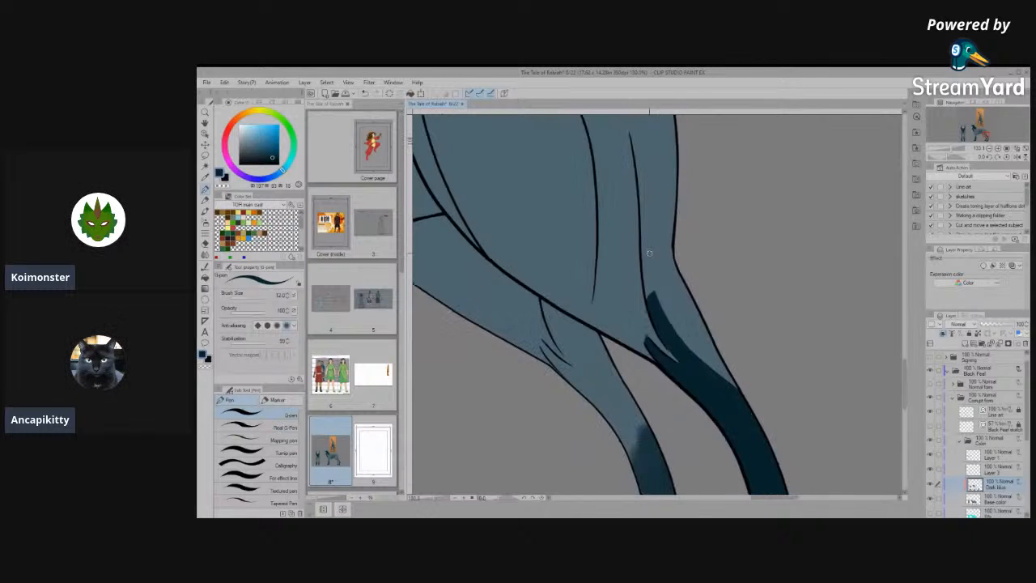
scroll(672, 276, down, 4)
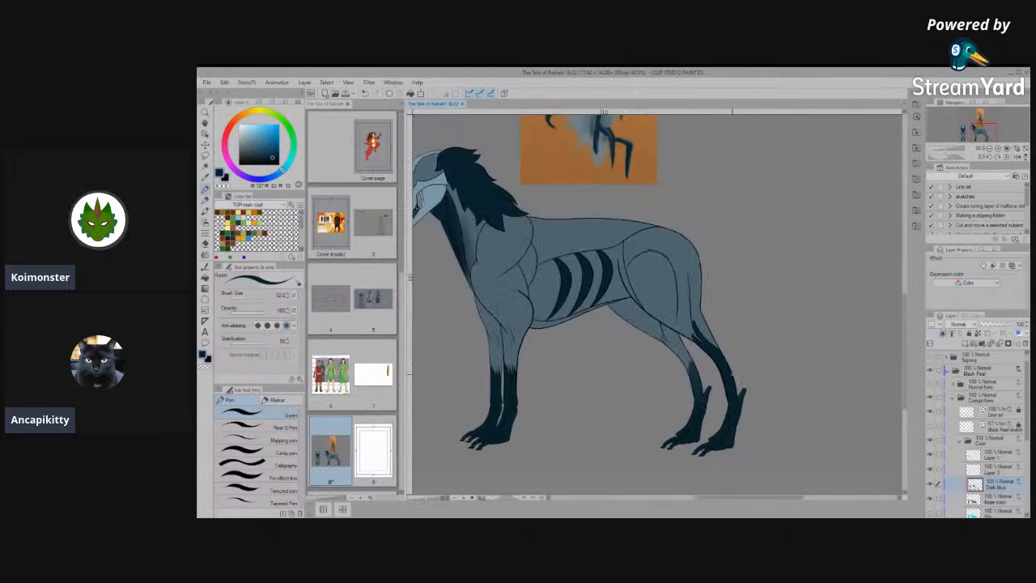
scroll(555, 352, up, 4)
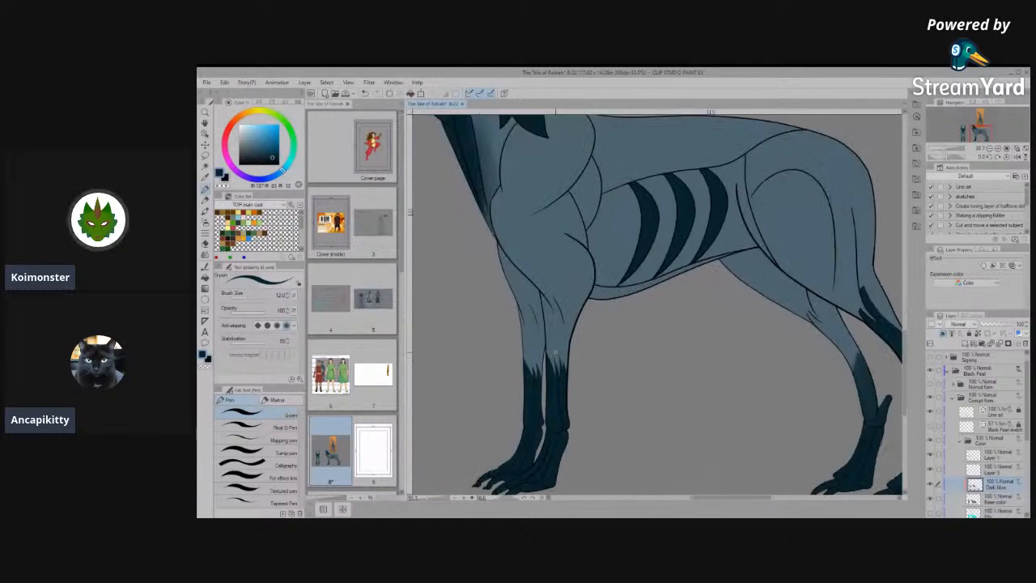
- Cover the thin fur streaks on the side view's far front leg with a broad, solid dark blue upper edge
scroll(487, 366, up, 5)
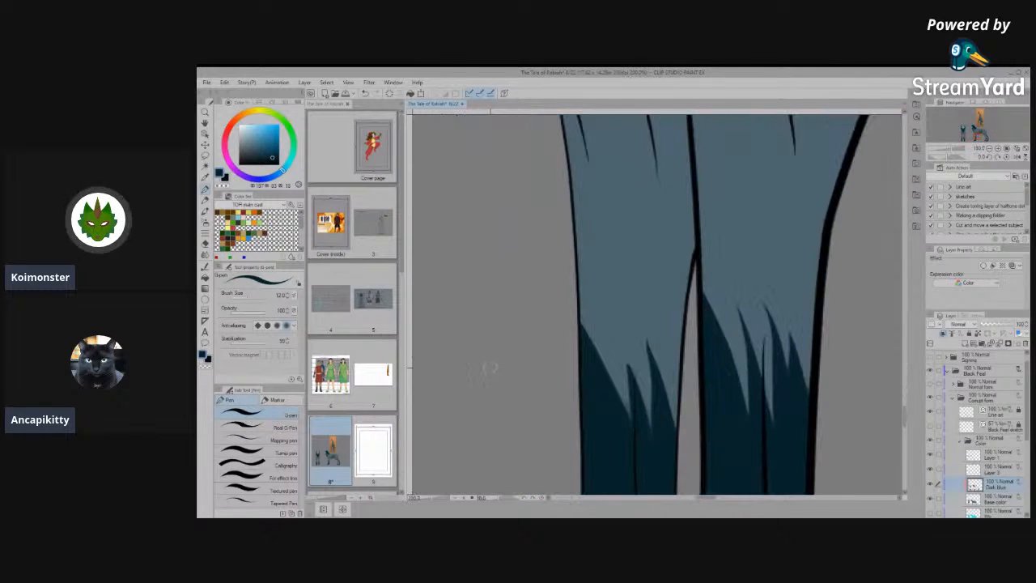
drag(628, 422, 581, 318)
mouse_move(631, 392)
mouse_down()
mouse_move(605, 297)
mouse_move(569, 299)
mouse_move(588, 299)
mouse_move(576, 296)
mouse_move(628, 387)
mouse_up()
mouse_move(589, 310)
mouse_down()
mouse_move(621, 428)
mouse_move(617, 350)
mouse_move(587, 302)
mouse_move(614, 350)
mouse_move(611, 405)
mouse_up()
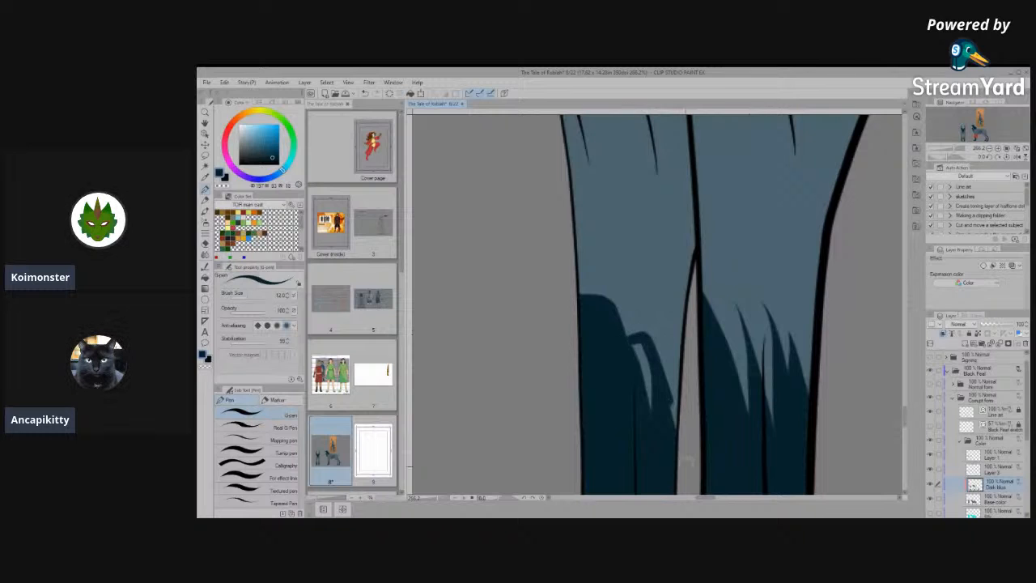
mouse_move(637, 341)
mouse_down()
mouse_move(653, 392)
mouse_move(638, 363)
mouse_up()
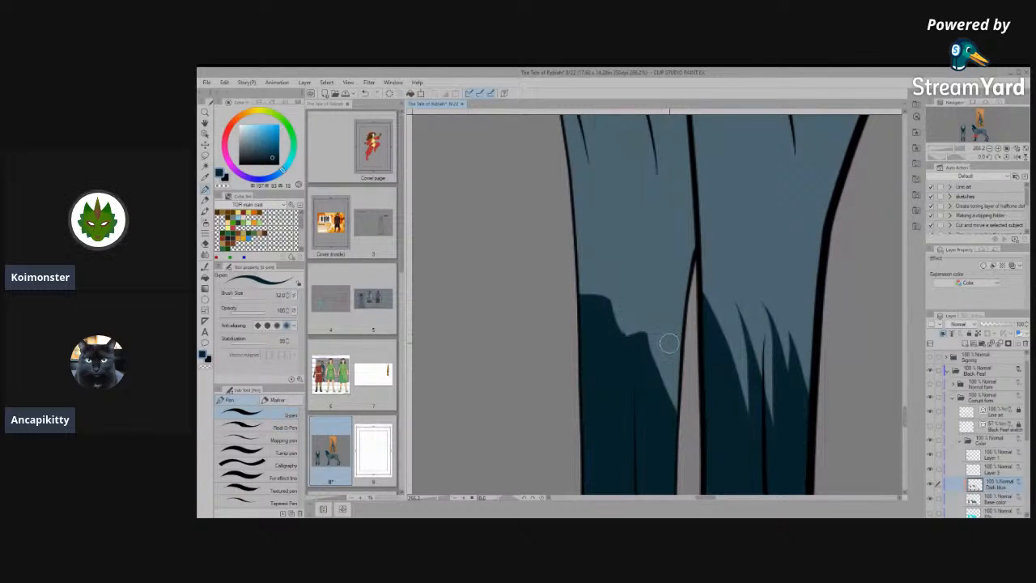
- Cut a light wedge into the far front leg's dark blue marking, splitting it into two broad streaks along the tendon line
scroll(668, 344, down, 8)
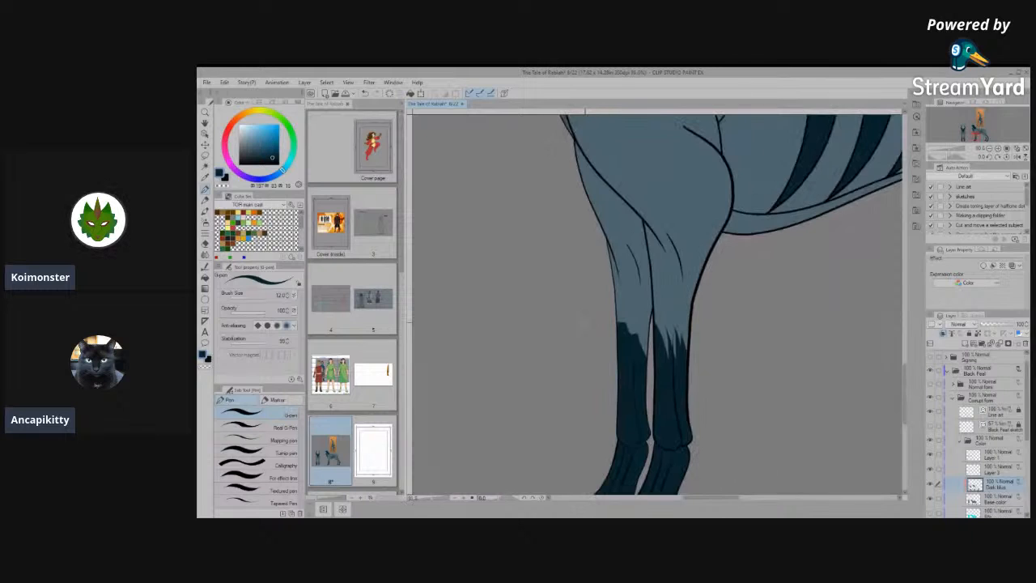
scroll(587, 348, up, 8)
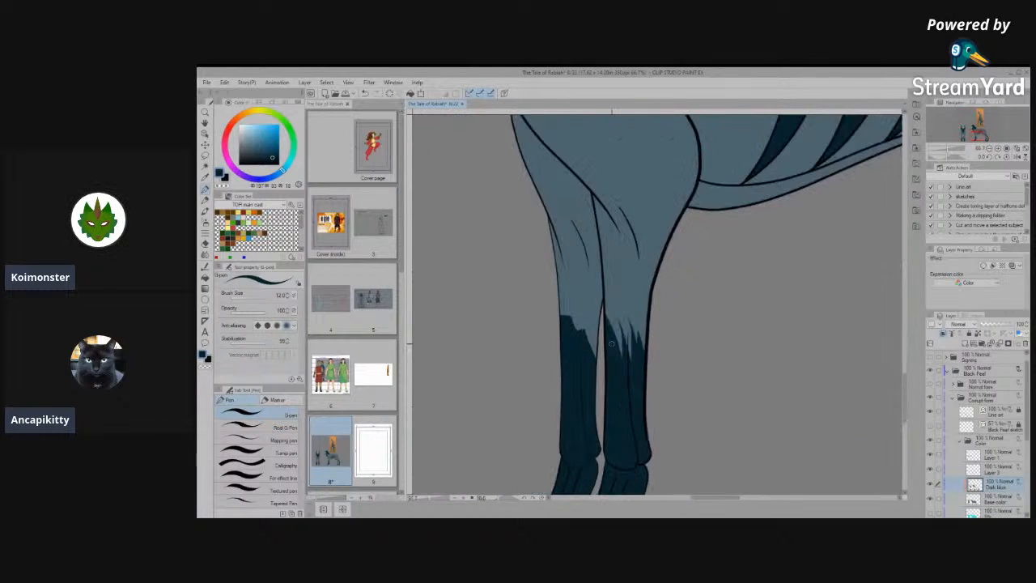
scroll(587, 348, up, 2)
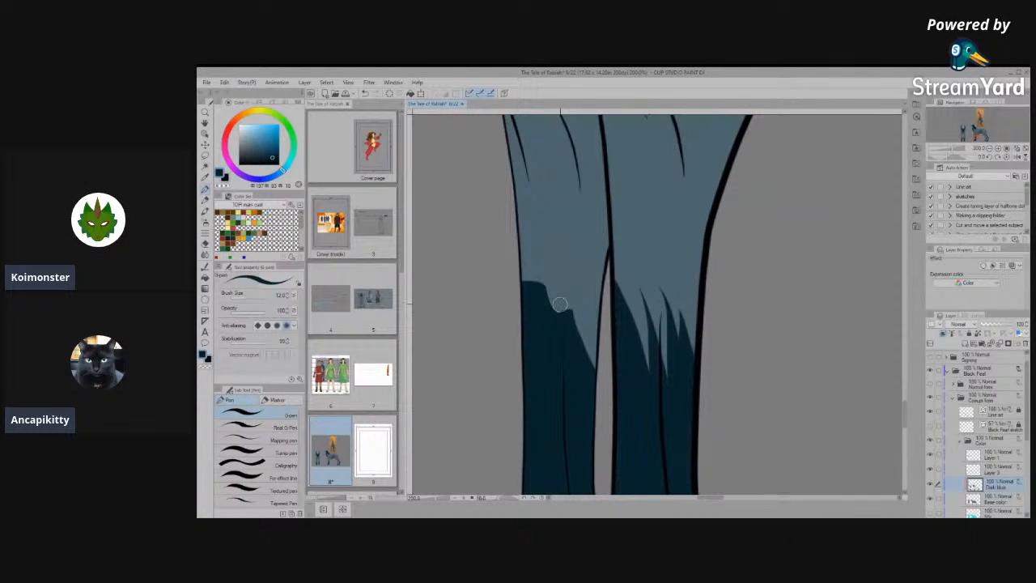
drag(555, 295, 573, 380)
drag(540, 264, 572, 384)
mouse_move(557, 340)
mouse_down()
mouse_move(566, 363)
mouse_move(552, 258)
mouse_move(575, 375)
mouse_up()
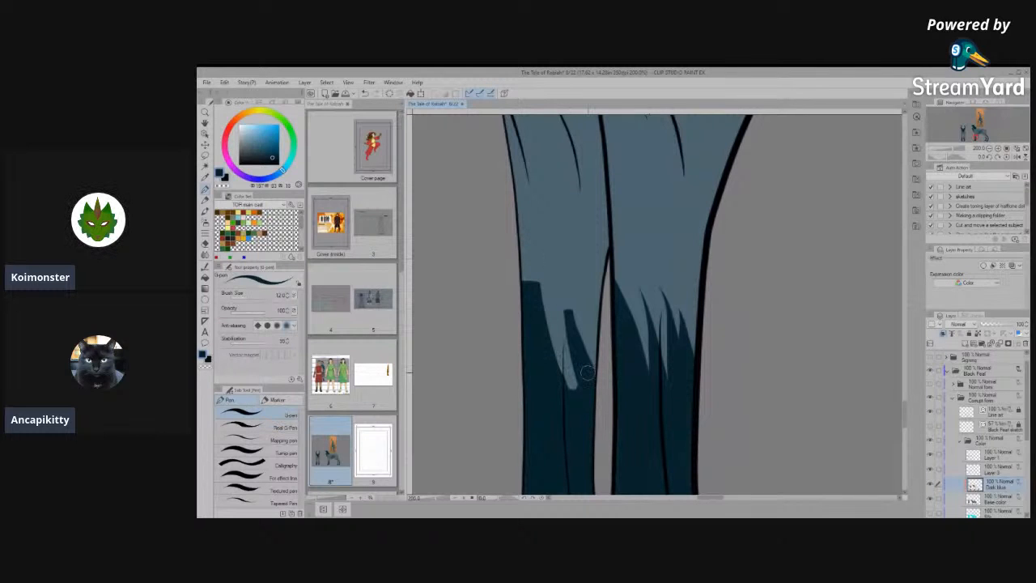
drag(568, 319, 574, 408)
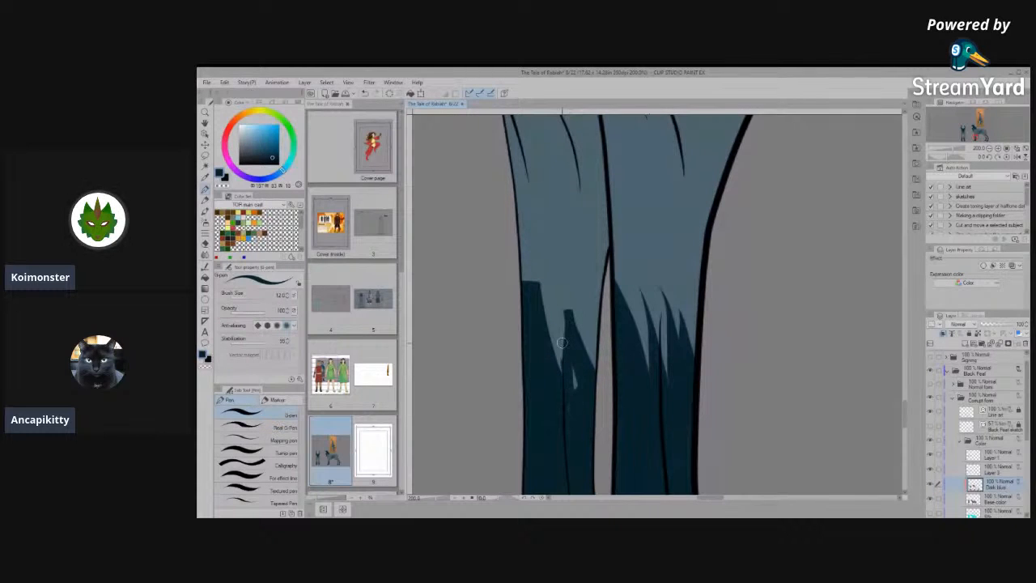
drag(563, 344, 576, 398)
- Slant the tip of the far front leg's front streak and shorten the tip of its rear streak
scroll(553, 304, up, 1)
scroll(554, 305, up, 1)
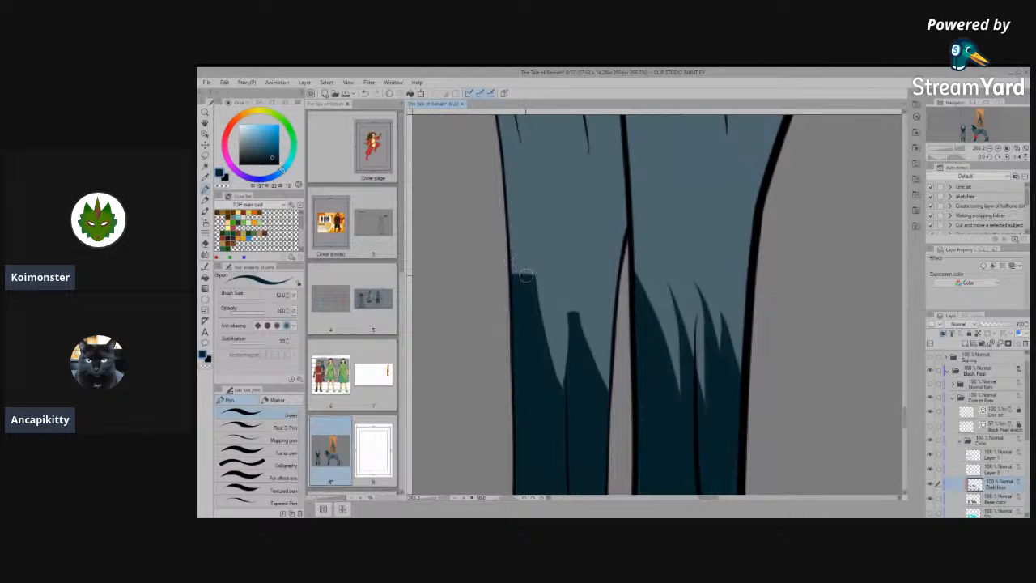
drag(530, 276, 511, 263)
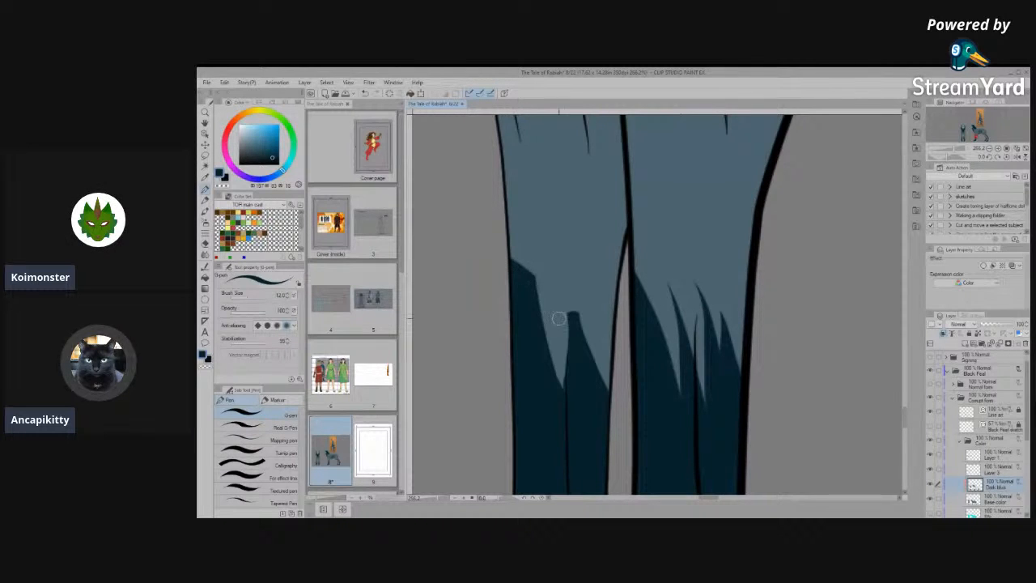
scroll(604, 326, down, 8)
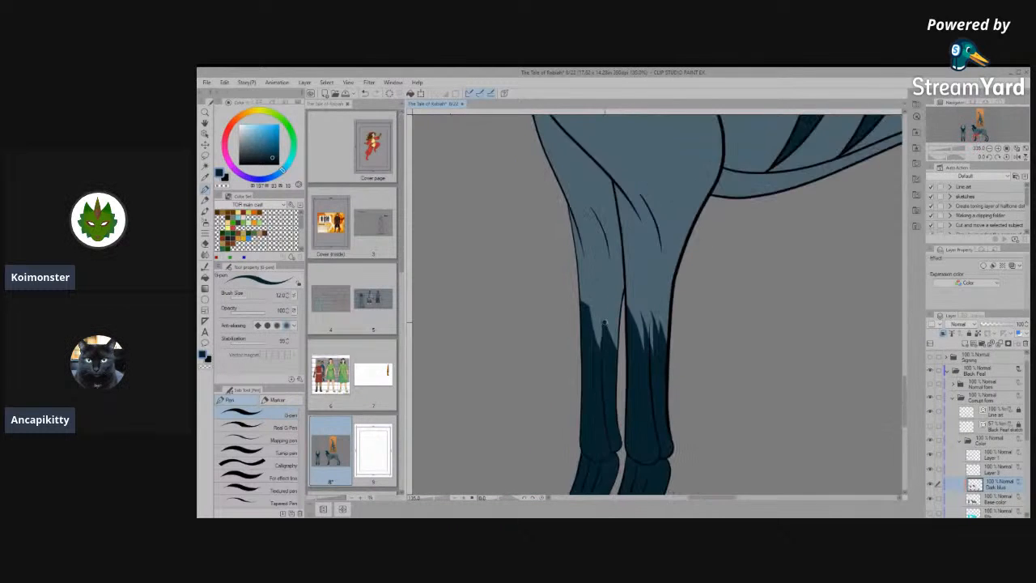
scroll(603, 336, up, 8)
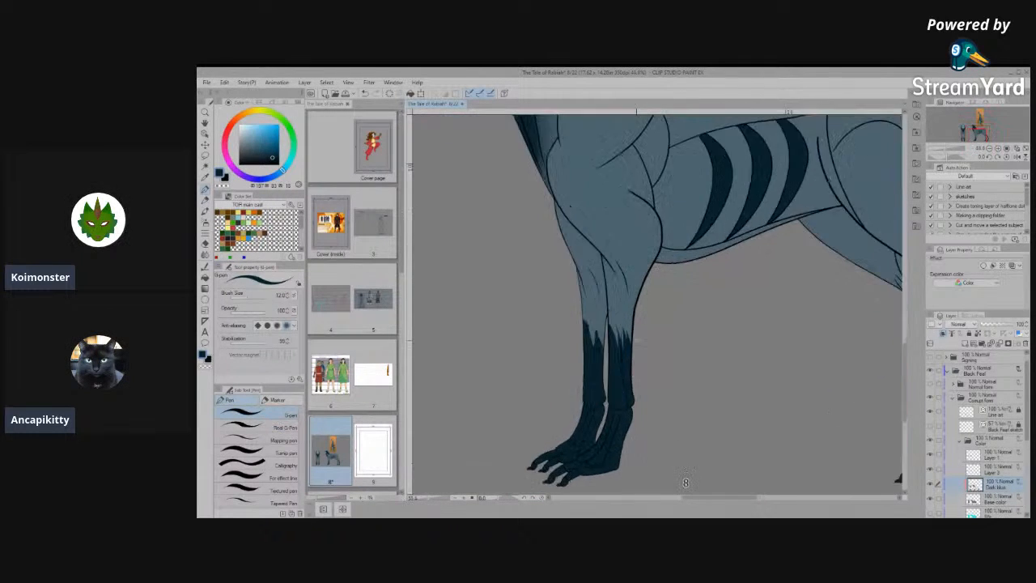
scroll(604, 336, up, 5)
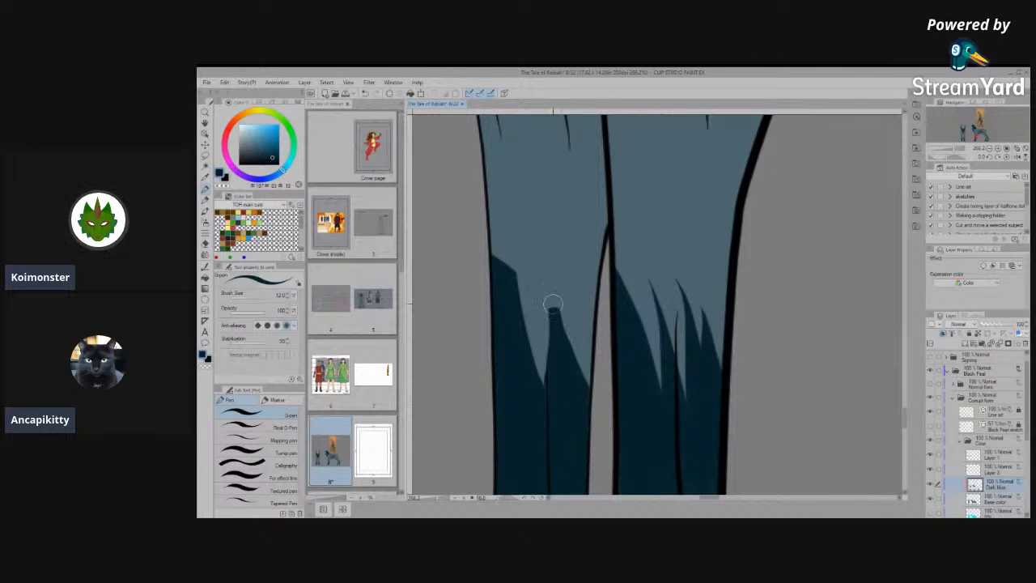
drag(559, 308, 551, 358)
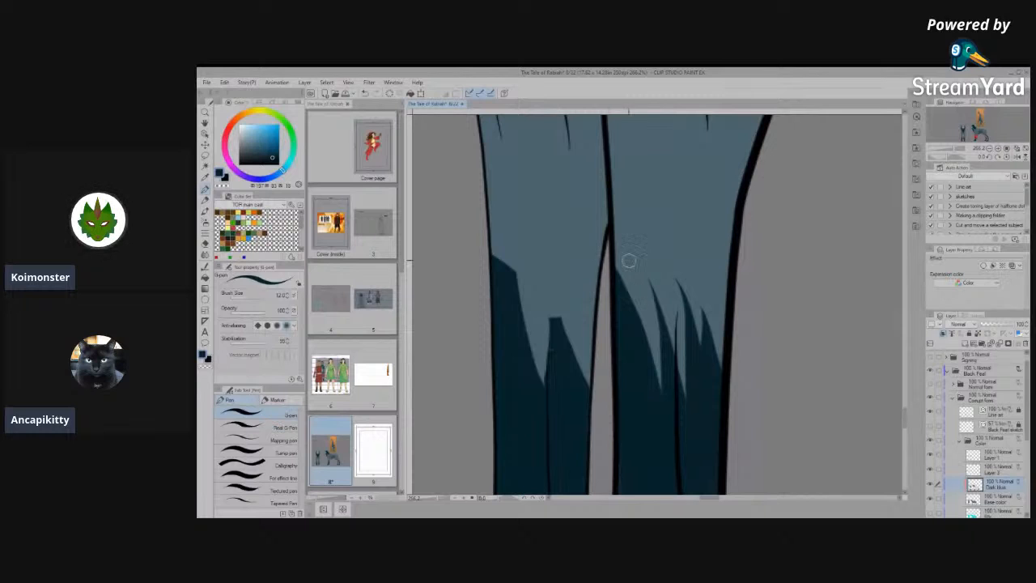
- Merge the near front leg's thin fur streaks into two broad, solid dark blue streaks with a light gap between them
mouse_move(614, 247)
mouse_down()
mouse_move(634, 249)
mouse_move(672, 427)
mouse_move(620, 260)
mouse_move(640, 346)
mouse_move(627, 251)
mouse_move(642, 347)
mouse_up()
mouse_move(643, 285)
mouse_down()
mouse_move(659, 288)
mouse_move(664, 372)
mouse_move(645, 293)
mouse_move(665, 353)
mouse_up()
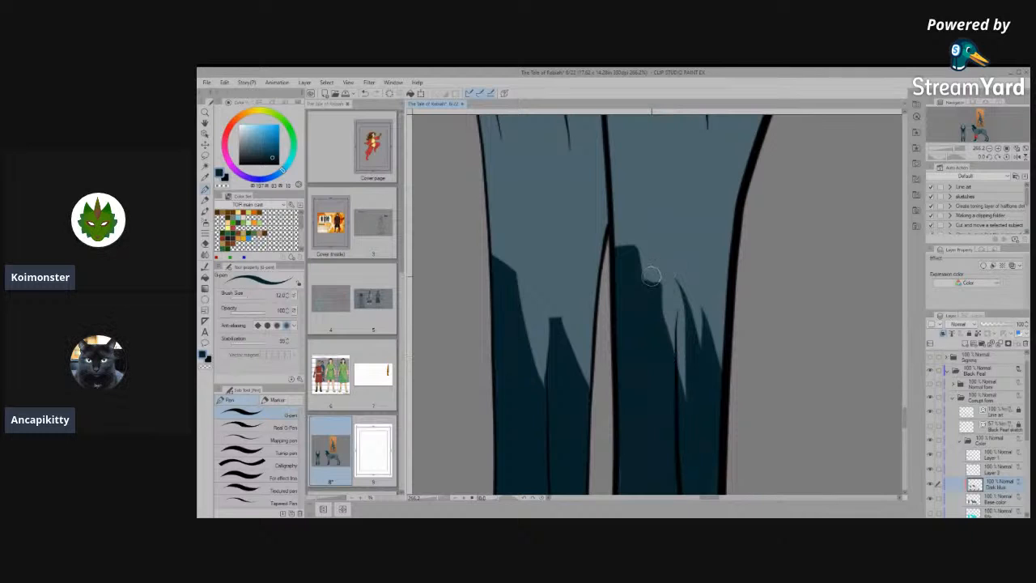
mouse_move(653, 277)
mouse_down()
mouse_move(666, 272)
mouse_move(684, 381)
mouse_up()
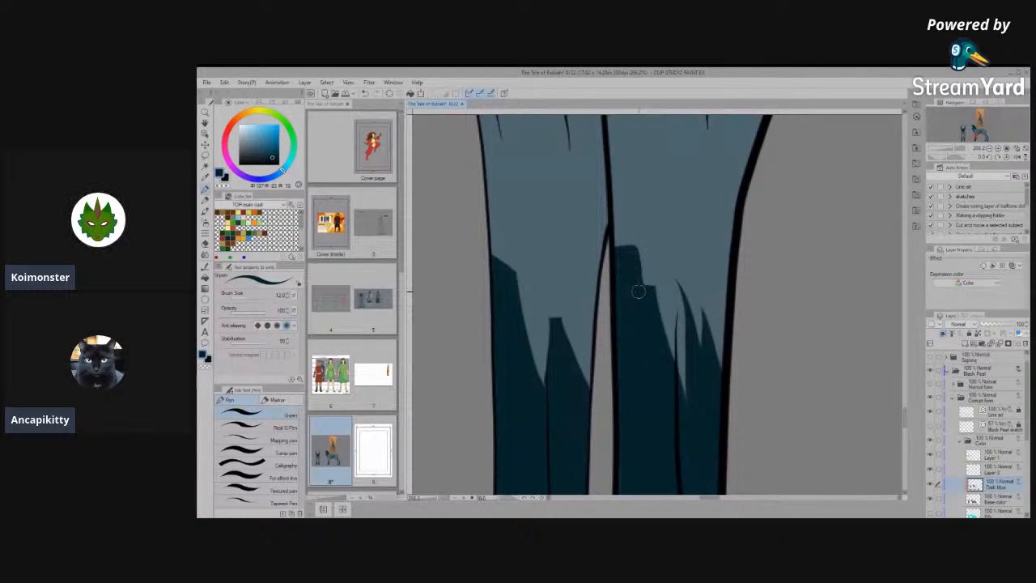
mouse_move(673, 280)
mouse_down()
mouse_move(684, 396)
mouse_move(673, 271)
mouse_move(699, 396)
mouse_up()
mouse_move(673, 274)
mouse_down()
mouse_move(689, 263)
mouse_move(710, 401)
mouse_up()
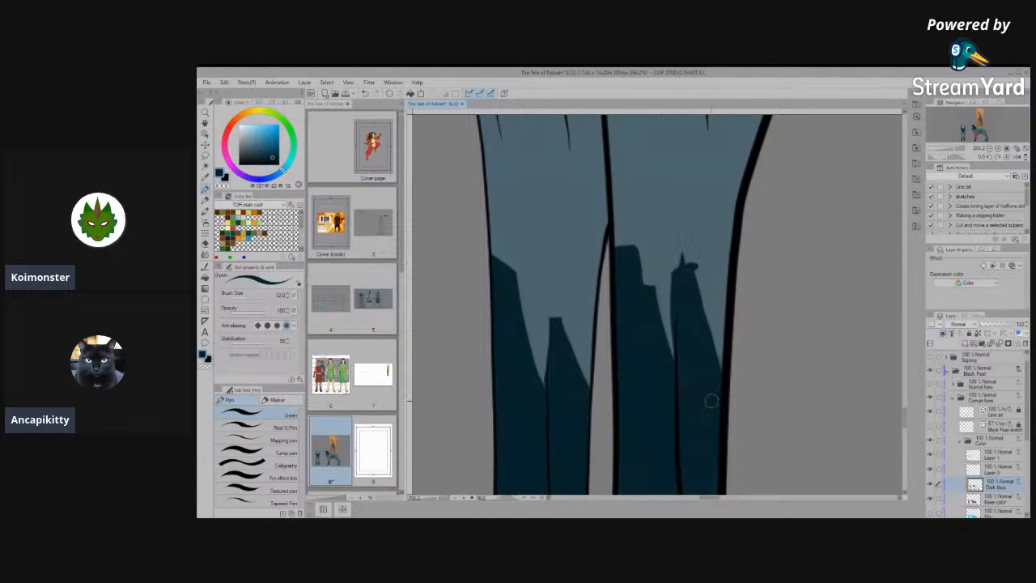
mouse_move(670, 344)
mouse_down()
mouse_move(679, 232)
mouse_move(725, 252)
mouse_move(661, 261)
mouse_move(716, 263)
mouse_up()
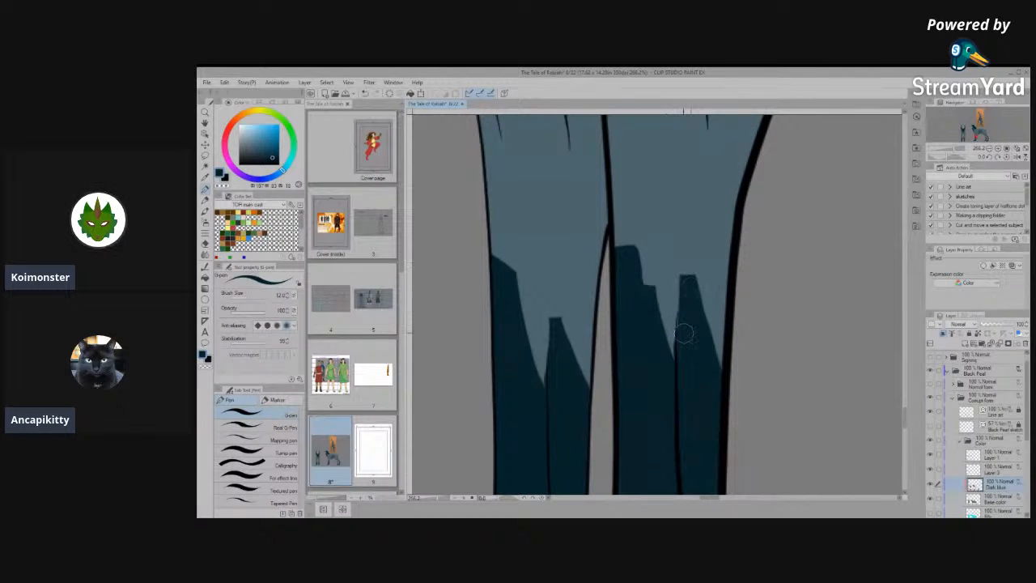
scroll(691, 364, down, 6)
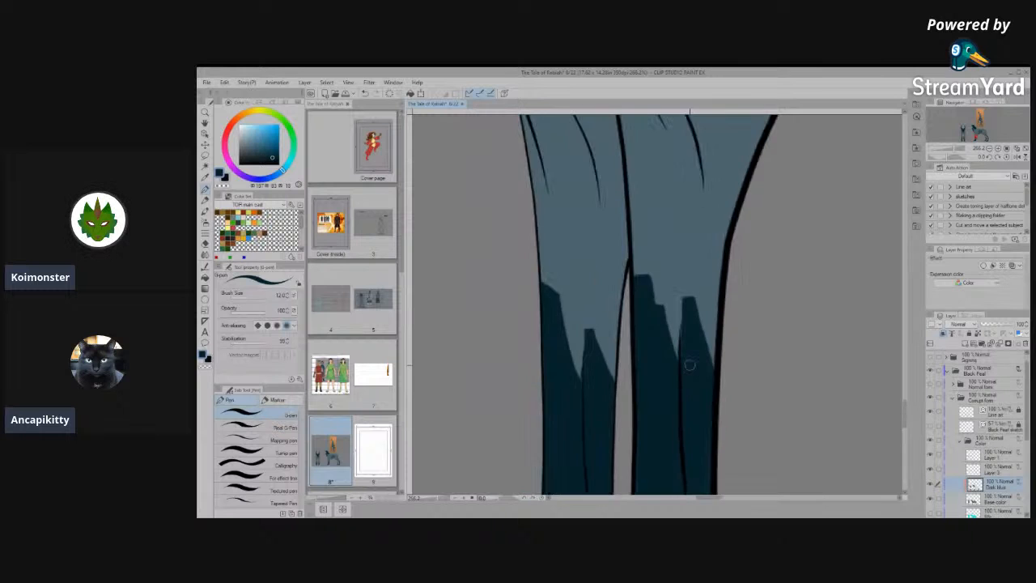
- Paint dark blue streaks from the far hind leg's tendon lines down its front edge, enlarging the brush to 20
scroll(718, 409, down, 4)
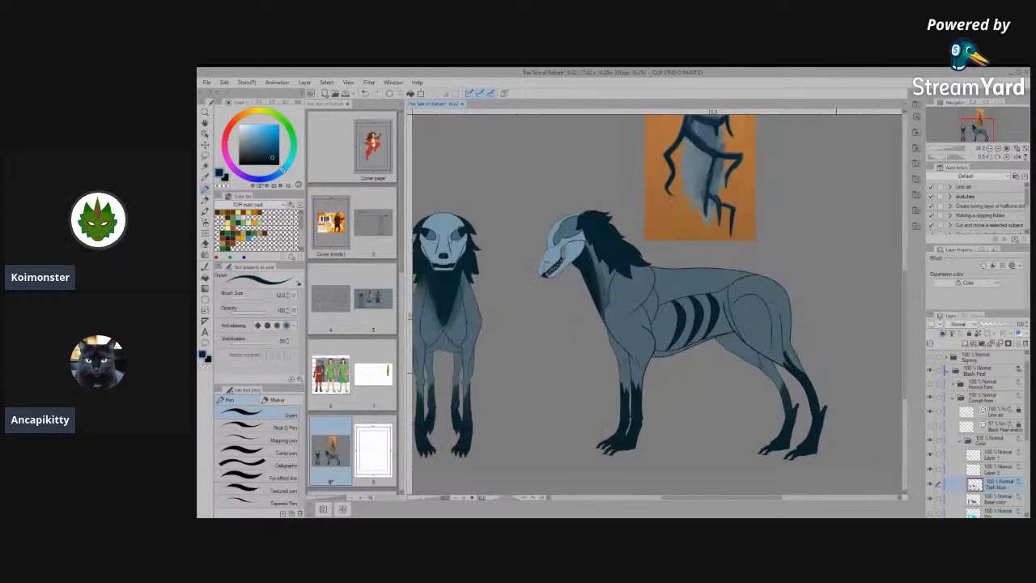
scroll(777, 389, up, 8)
scroll(785, 397, up, 1)
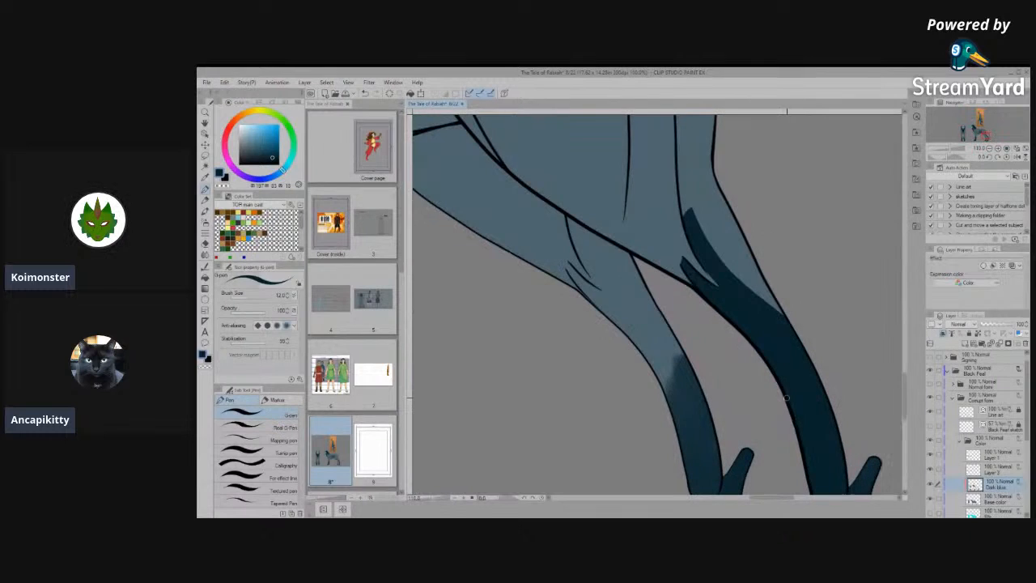
scroll(605, 295, up, 2)
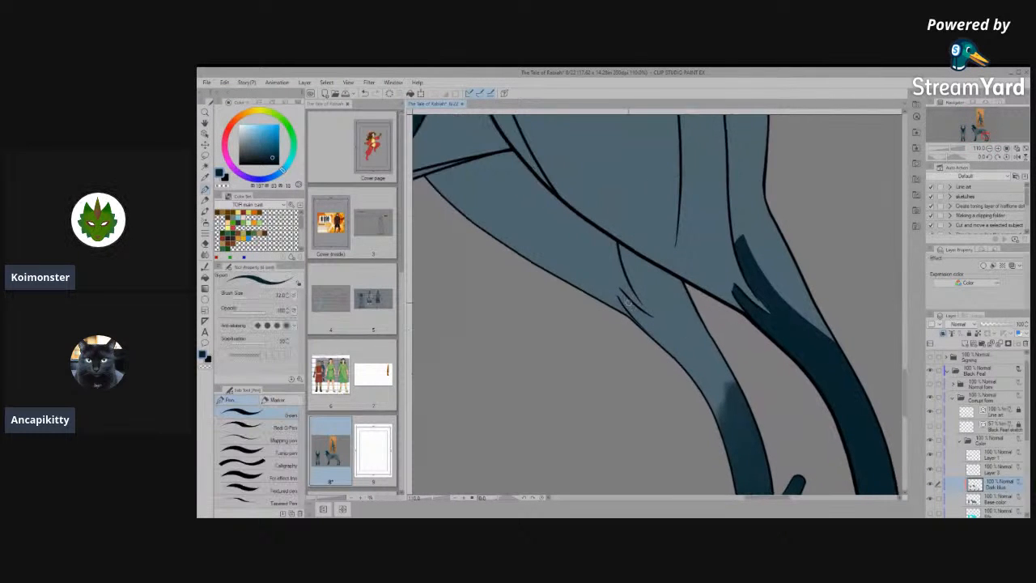
mouse_move(620, 293)
mouse_down()
mouse_move(706, 390)
mouse_move(724, 443)
mouse_up()
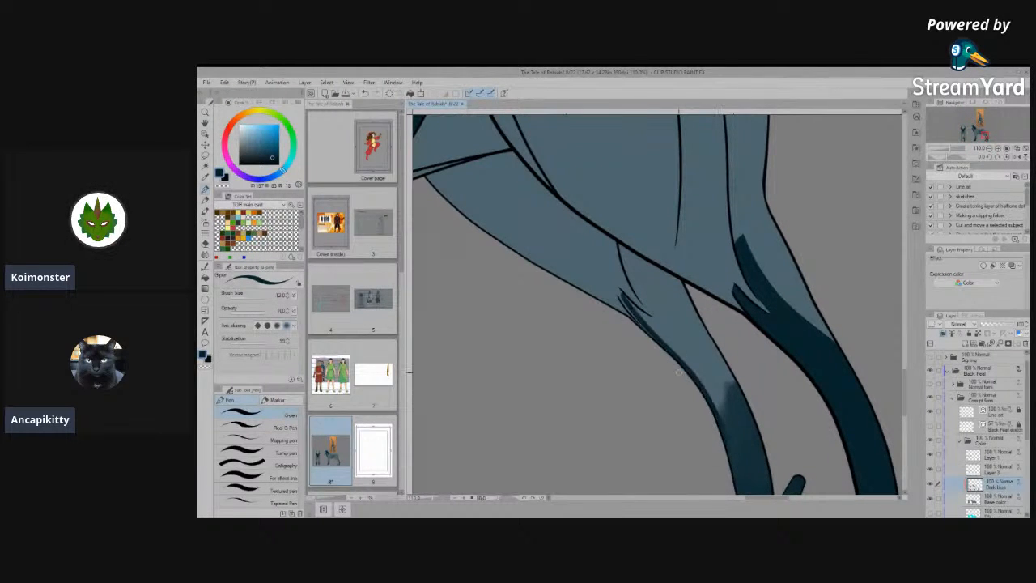
key(bracketright)
key(bracketright)
key(bracketright)
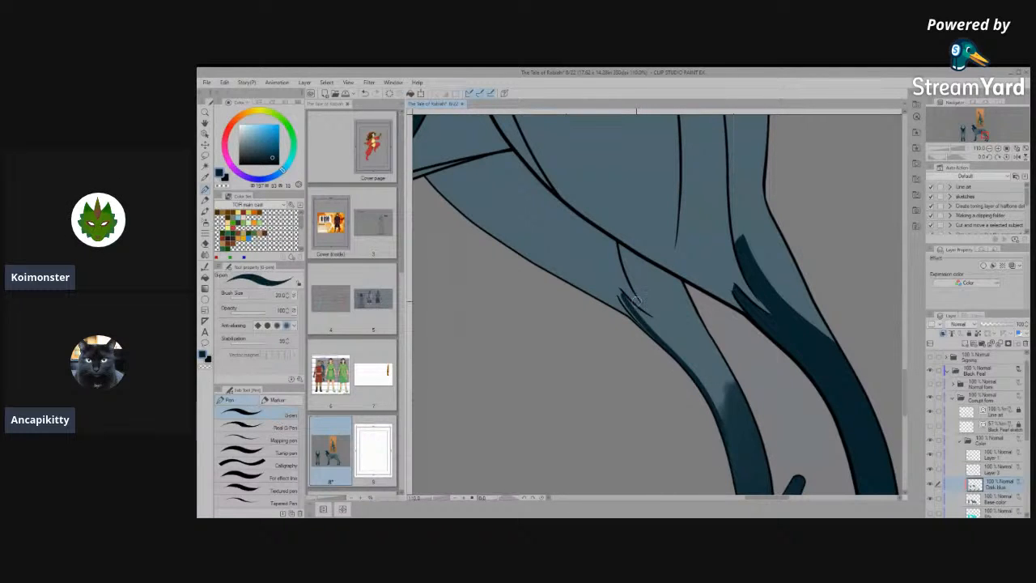
mouse_move(625, 301)
mouse_down()
mouse_move(676, 343)
mouse_move(735, 468)
mouse_up()
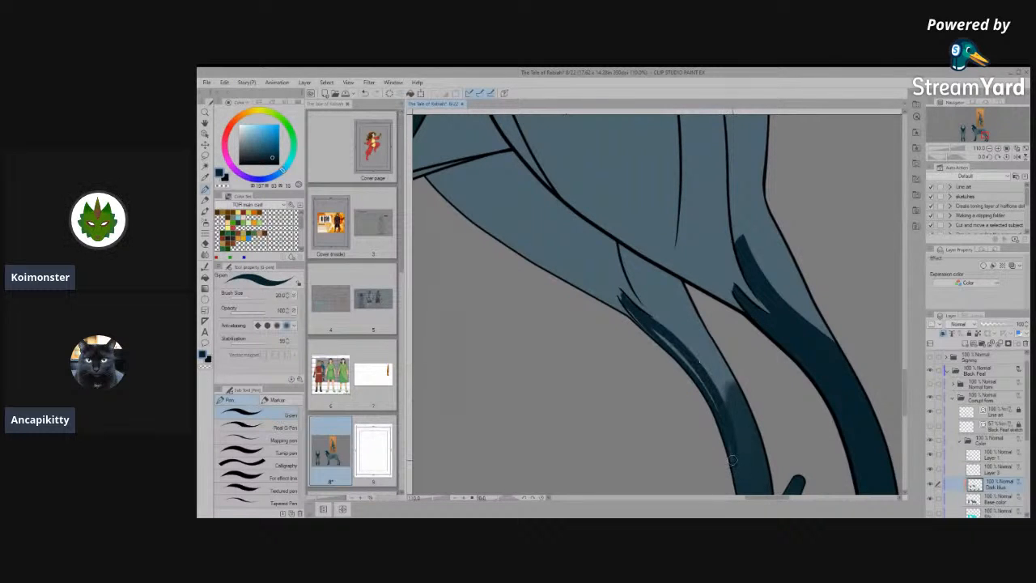
- Fill the far hind leg's marking with solid dark blue from the ankle up to the tendon lines, using brush size 30
mouse_move(716, 417)
mouse_down()
mouse_move(673, 324)
mouse_move(707, 466)
mouse_up()
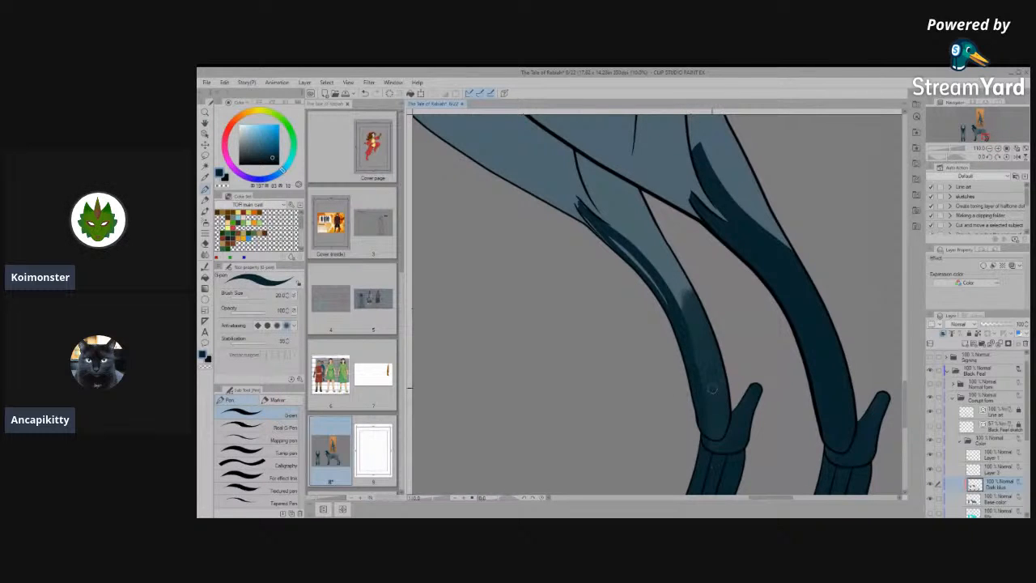
drag(707, 372, 696, 397)
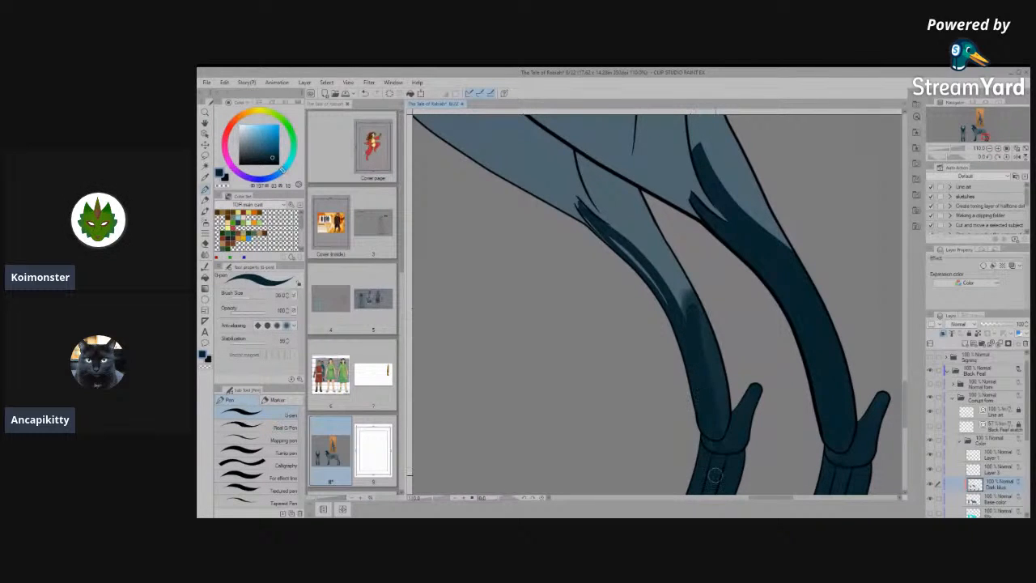
drag(706, 353, 733, 480)
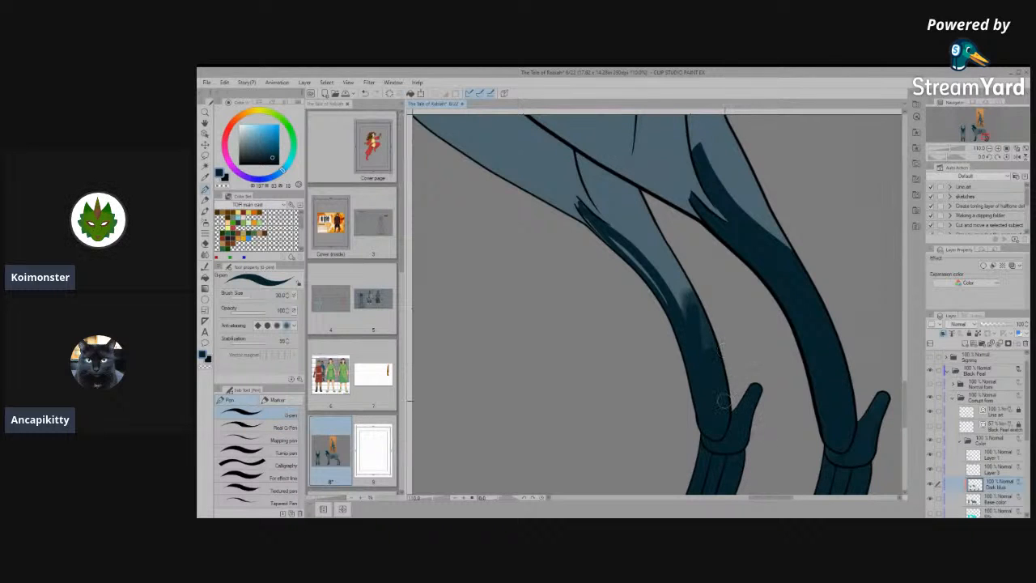
scroll(694, 312, up, 5)
mouse_move(591, 315)
mouse_down()
mouse_move(687, 400)
mouse_move(722, 488)
mouse_move(655, 385)
mouse_move(732, 471)
mouse_move(669, 381)
mouse_move(599, 321)
mouse_up()
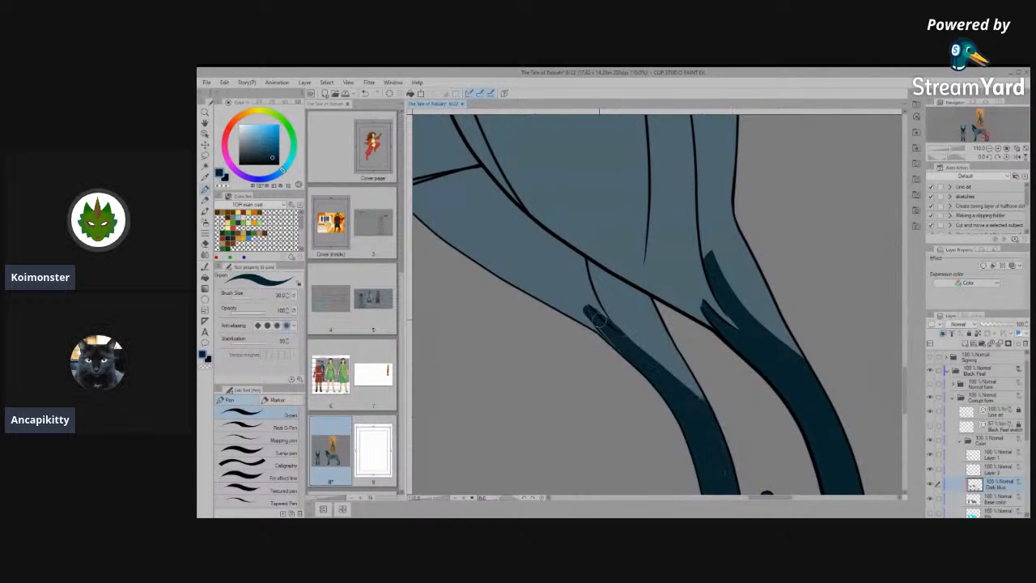
- Trim the edges of the far hind leg's upper streak and refine its tip with the brush reduced to 12
scroll(597, 320, up, 5)
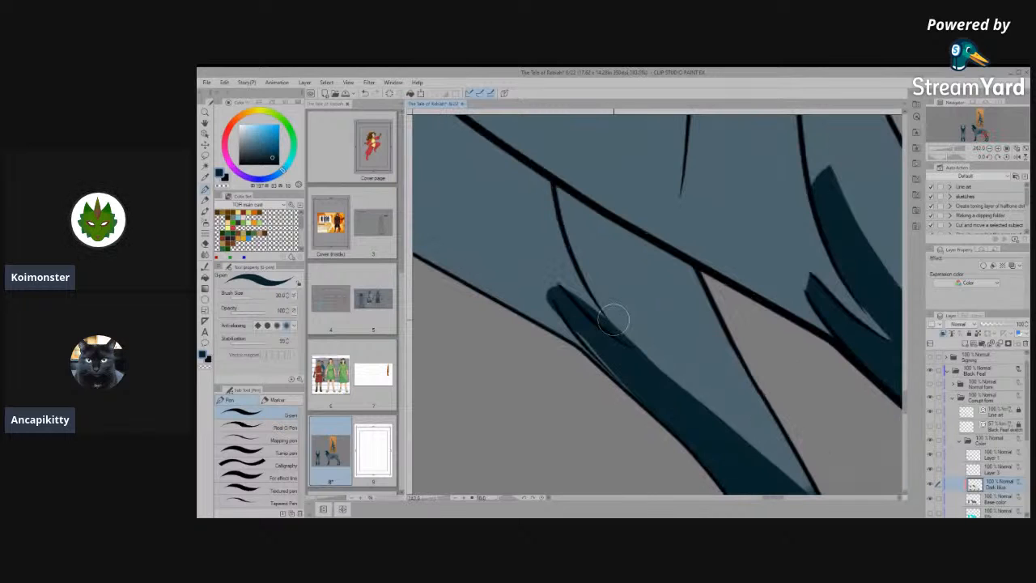
mouse_move(558, 303)
mouse_down()
mouse_move(659, 410)
mouse_move(714, 444)
mouse_up()
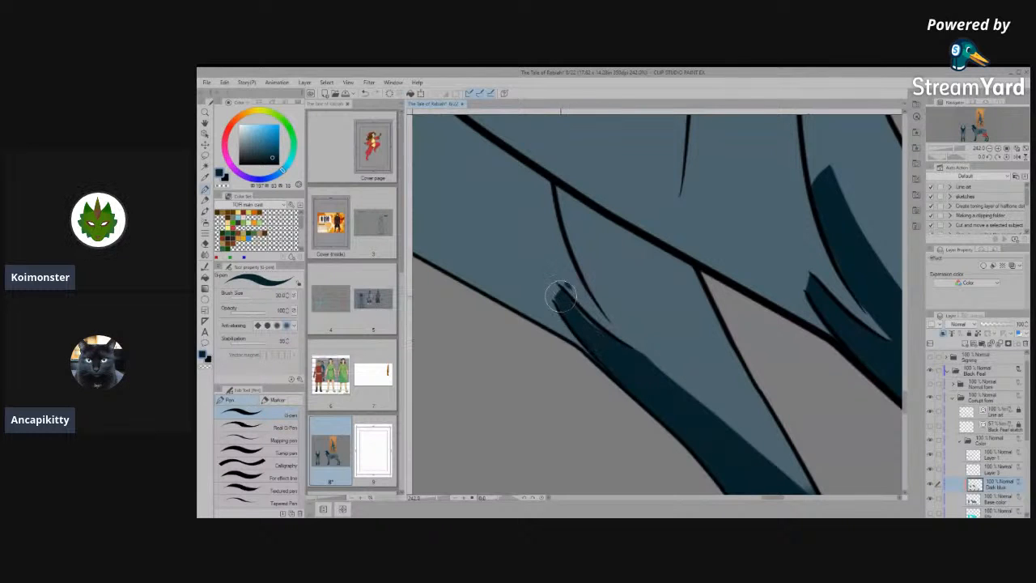
key(bracketleft)
key(bracketleft)
key(bracketleft)
key(bracketleft)
key(bracketleft)
drag(557, 294, 561, 319)
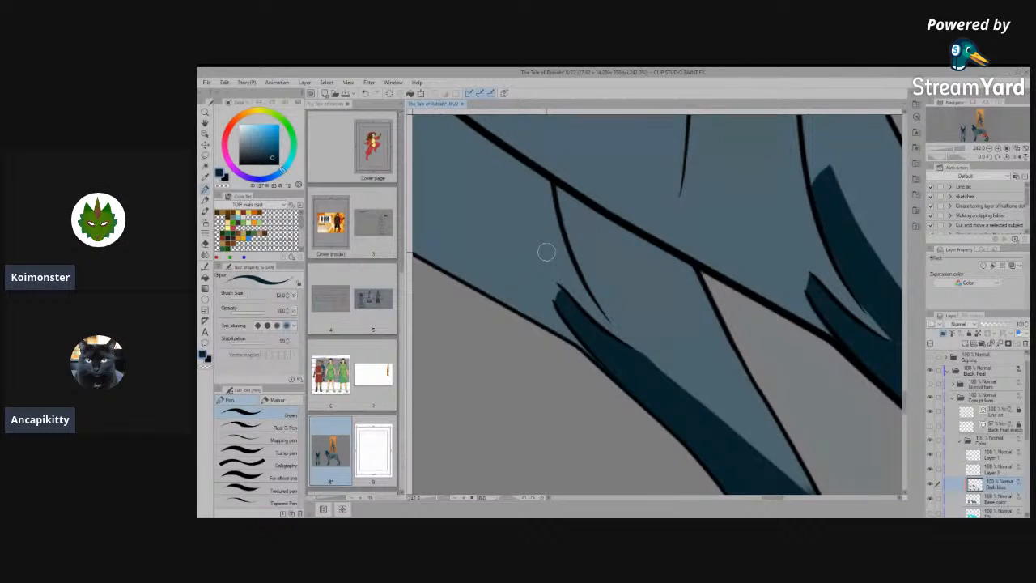
- Paint a solid dark blue streak from the top of the far hind leg's inner tendon line down into the existing marking
mouse_move(557, 186)
mouse_down()
mouse_move(619, 316)
mouse_move(697, 409)
mouse_up()
mouse_move(561, 203)
mouse_down()
mouse_move(620, 334)
mouse_move(701, 409)
mouse_up()
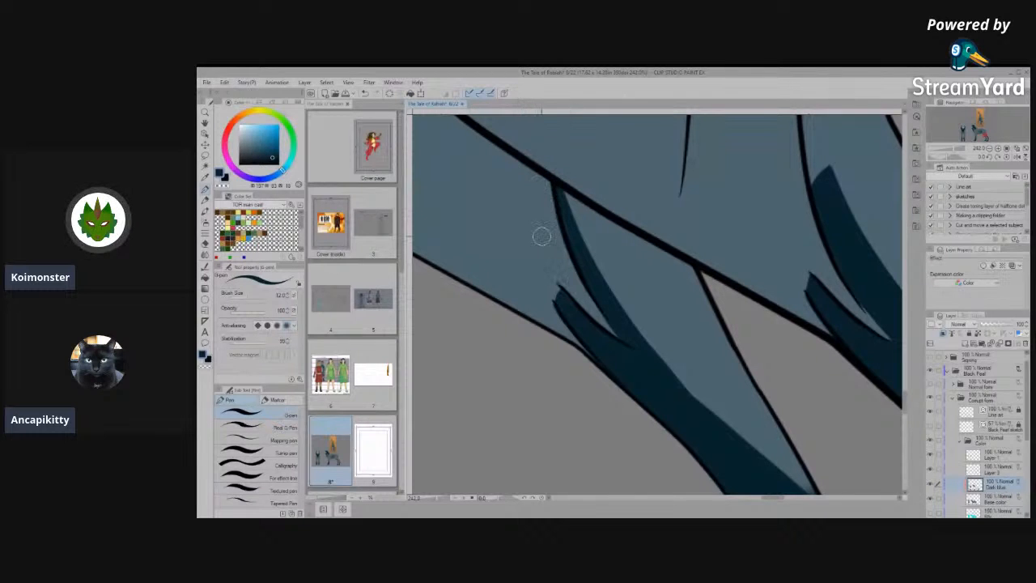
key(space)
drag(706, 358, 641, 334)
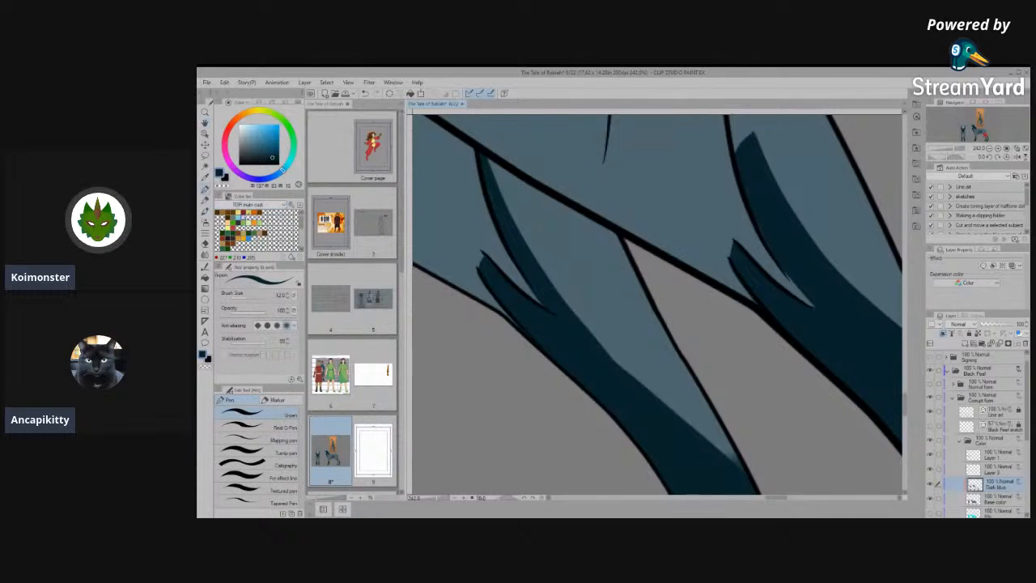
- Fill the rest of the far hind leg between the tendon line and its rear edge with solid dark blue, using brush size 25
key(])
mouse_move(591, 307)
mouse_down()
mouse_move(736, 474)
mouse_move(716, 413)
mouse_move(565, 240)
mouse_move(629, 370)
mouse_move(534, 213)
mouse_move(574, 308)
mouse_move(636, 362)
mouse_up()
key(space)
mouse_move(616, 319)
mouse_down()
mouse_move(640, 356)
mouse_move(632, 402)
mouse_up()
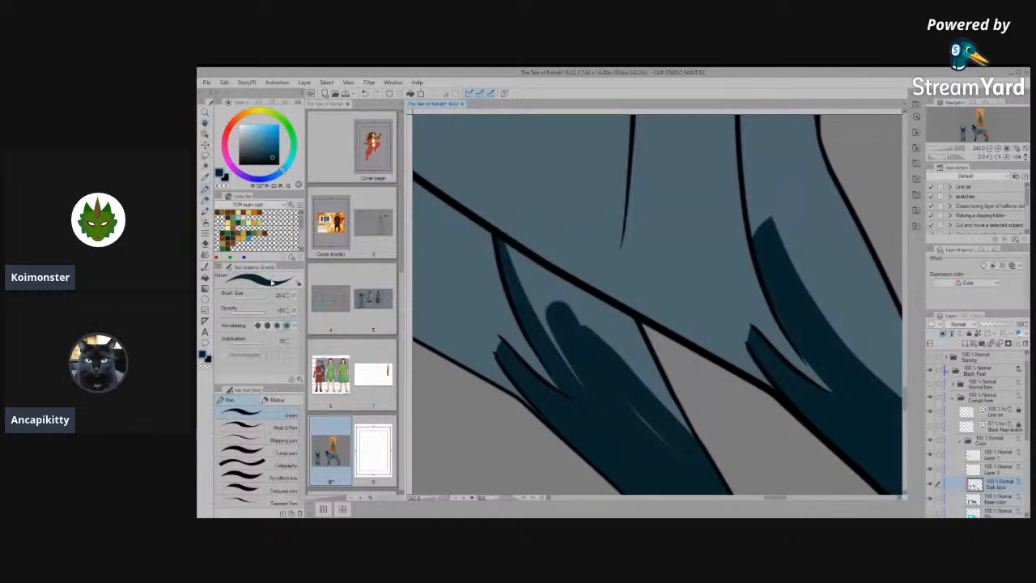
mouse_move(566, 375)
mouse_down()
mouse_move(645, 456)
mouse_move(630, 412)
mouse_up()
mouse_move(519, 259)
mouse_down()
mouse_move(708, 463)
mouse_move(609, 322)
mouse_move(525, 282)
mouse_move(625, 367)
mouse_move(642, 354)
mouse_move(619, 318)
mouse_move(540, 275)
mouse_move(557, 300)
mouse_up()
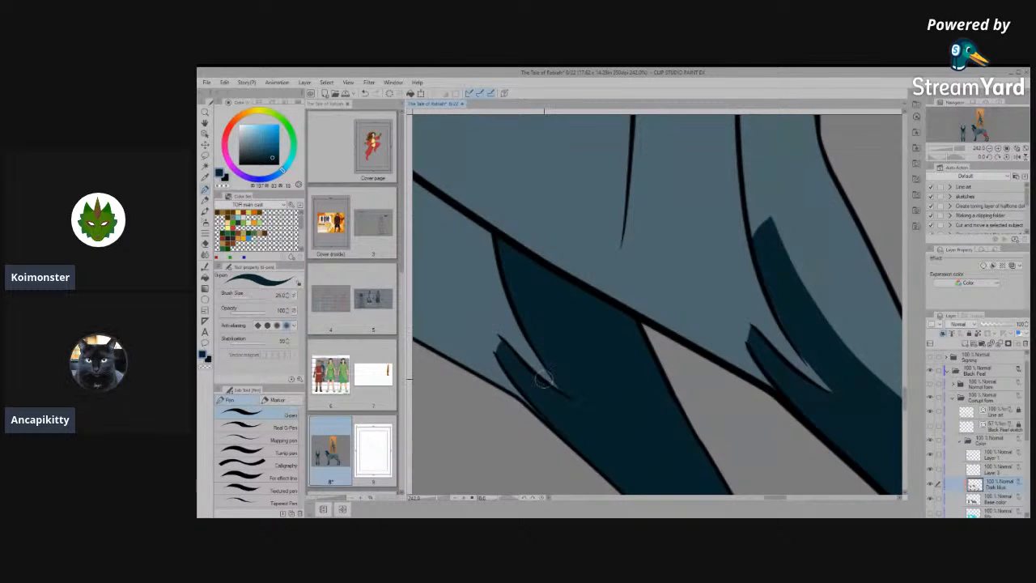
- Examine the finished leg markings on the side view and compare them with the soft neck and leg shading on the front view
scroll(642, 308, down, 3)
scroll(642, 308, down, 6)
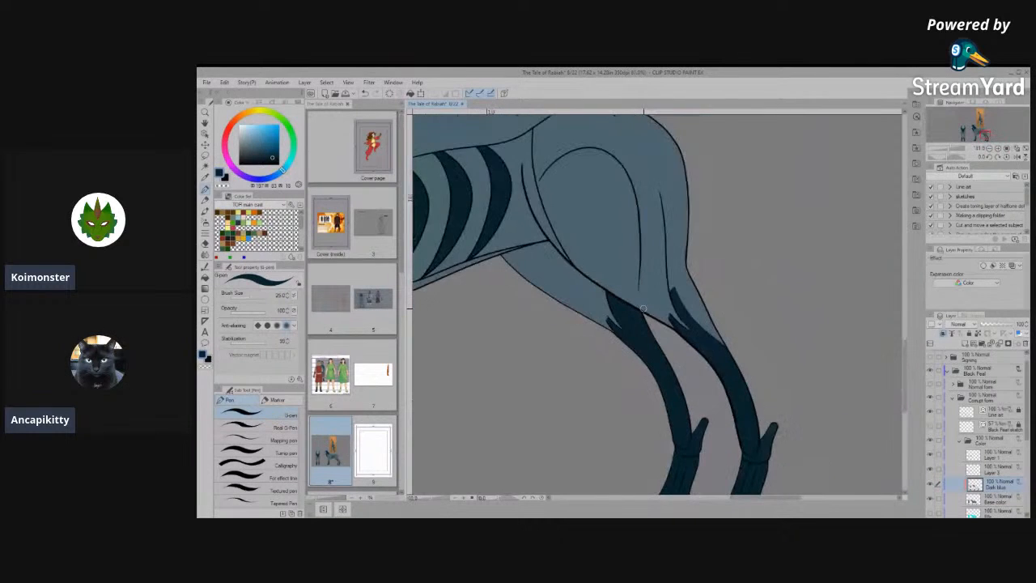
scroll(645, 357, down, 2)
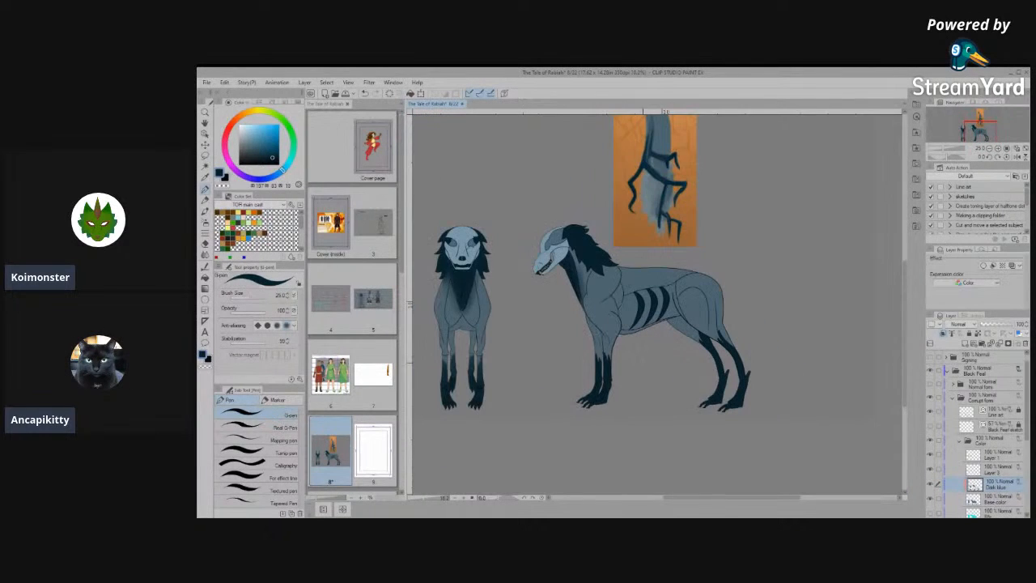
scroll(698, 325, up, 3)
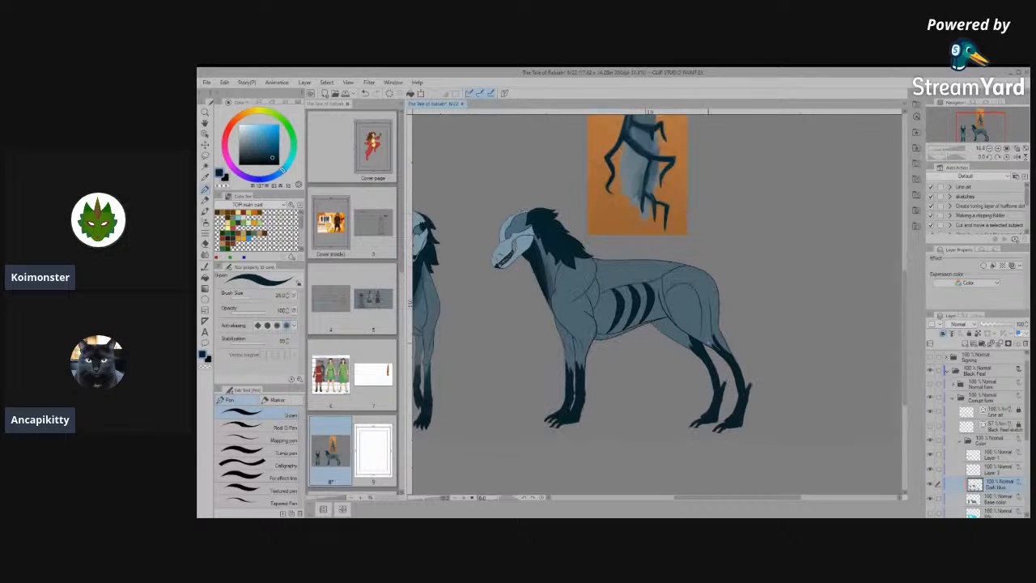
scroll(761, 364, down, 2)
scroll(765, 359, down, 3)
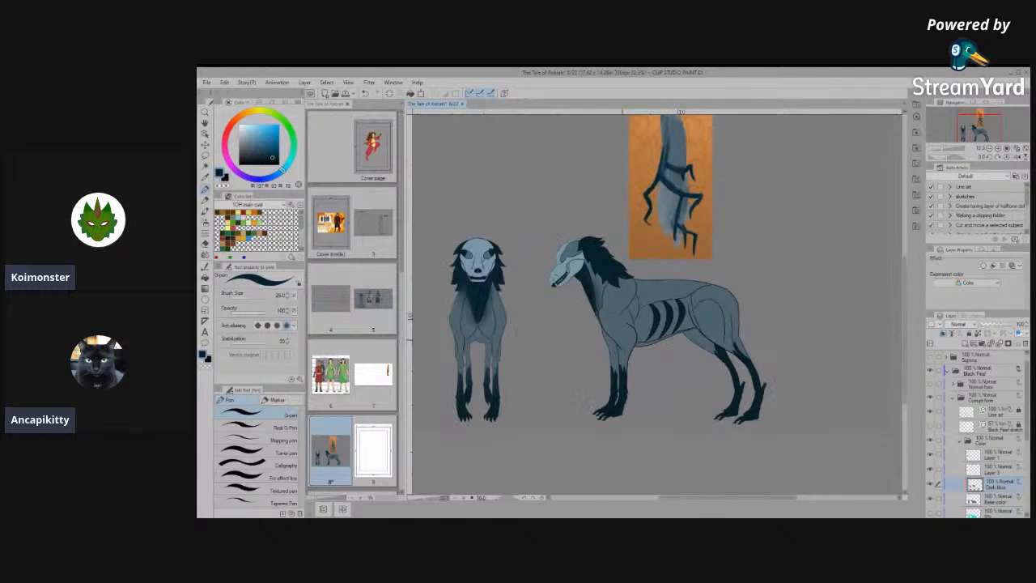
scroll(765, 359, up, 4)
scroll(642, 212, up, 5)
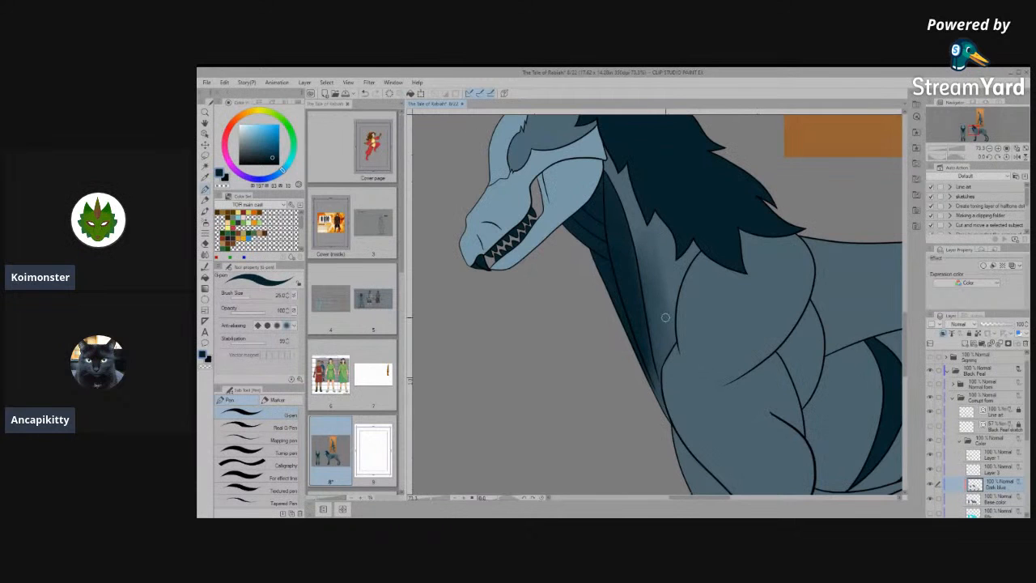
scroll(666, 317, down, 4)
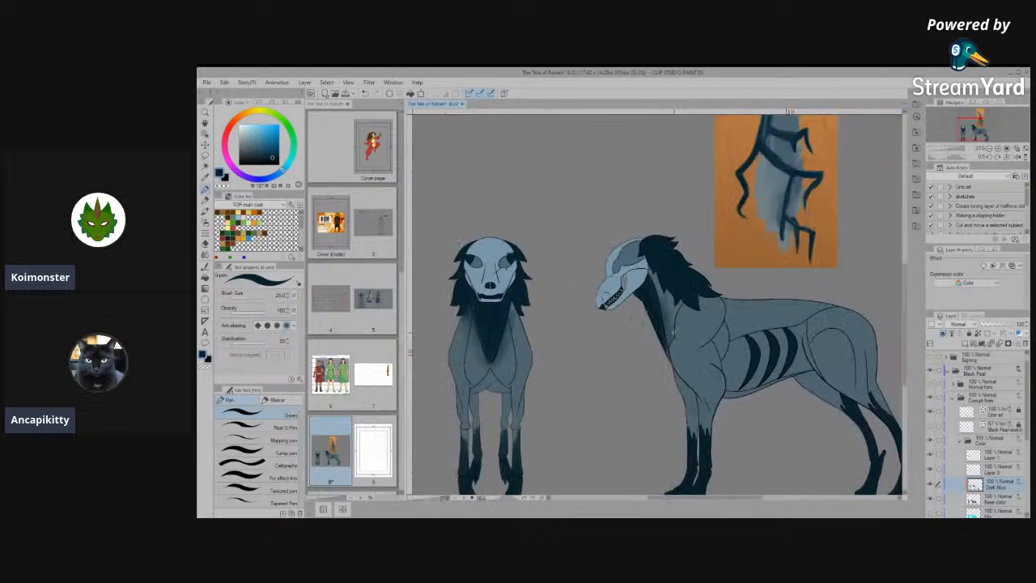
scroll(666, 317, up, 2)
scroll(656, 304, up, 2)
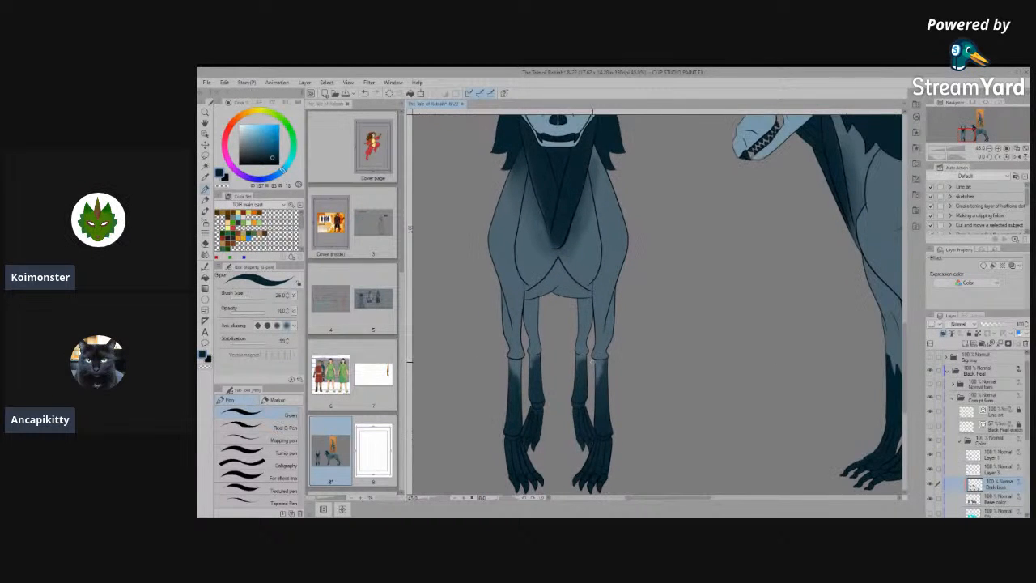
scroll(615, 356, up, 2)
scroll(625, 355, up, 1)
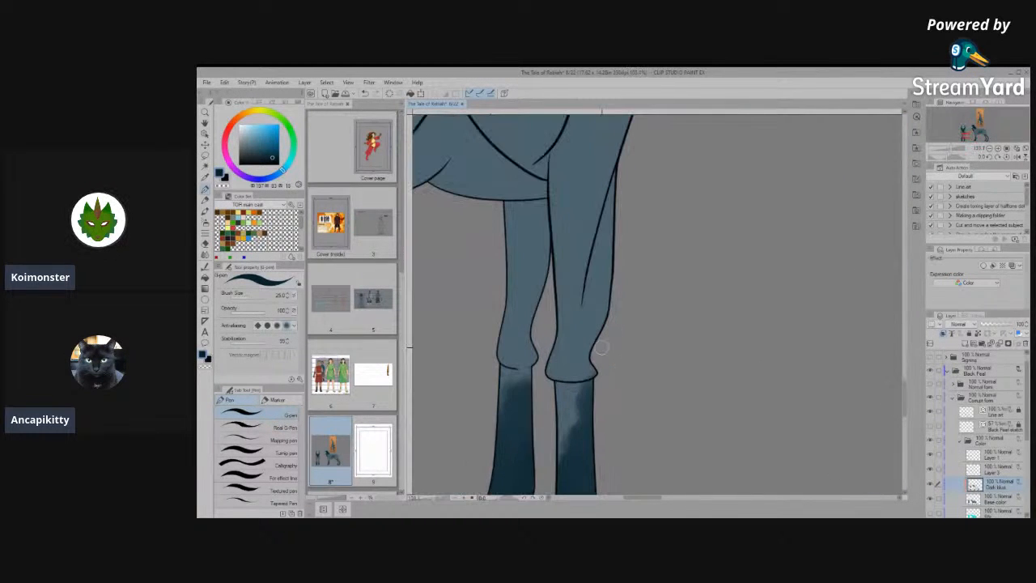
scroll(621, 317, down, 2)
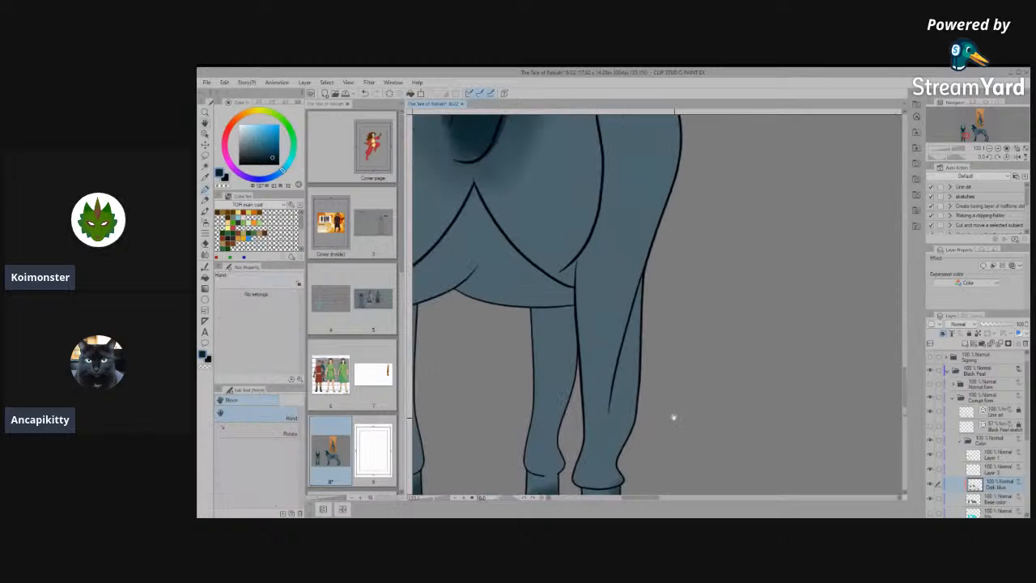
drag(635, 272, 599, 429)
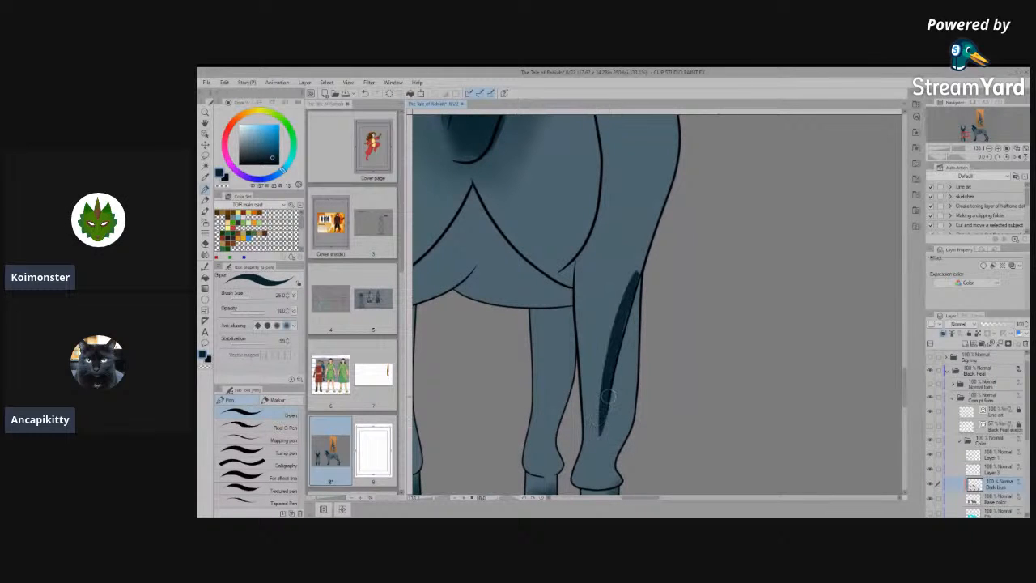
key(ctrl+z)
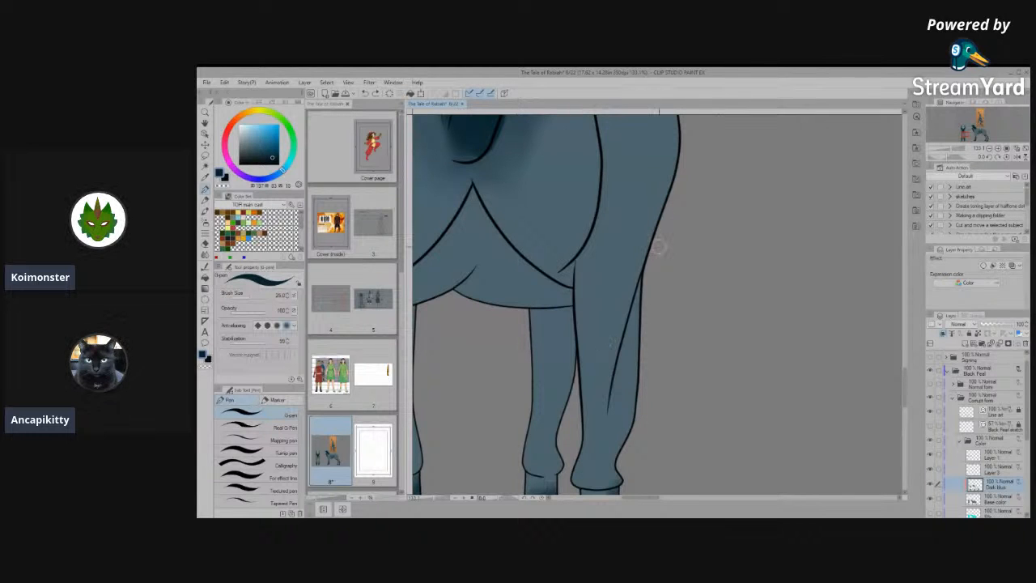
- Erase the middle of the horizontal line below the knee on both front legs of the front view, on the Line art layer
scroll(666, 251, down, 5)
scroll(615, 379, up, 4)
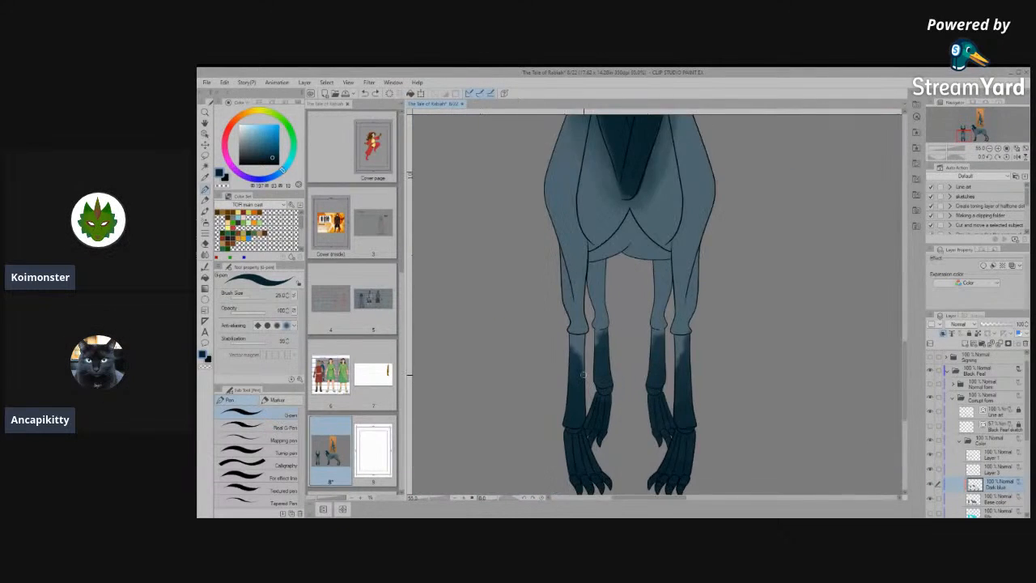
scroll(581, 368, up, 2)
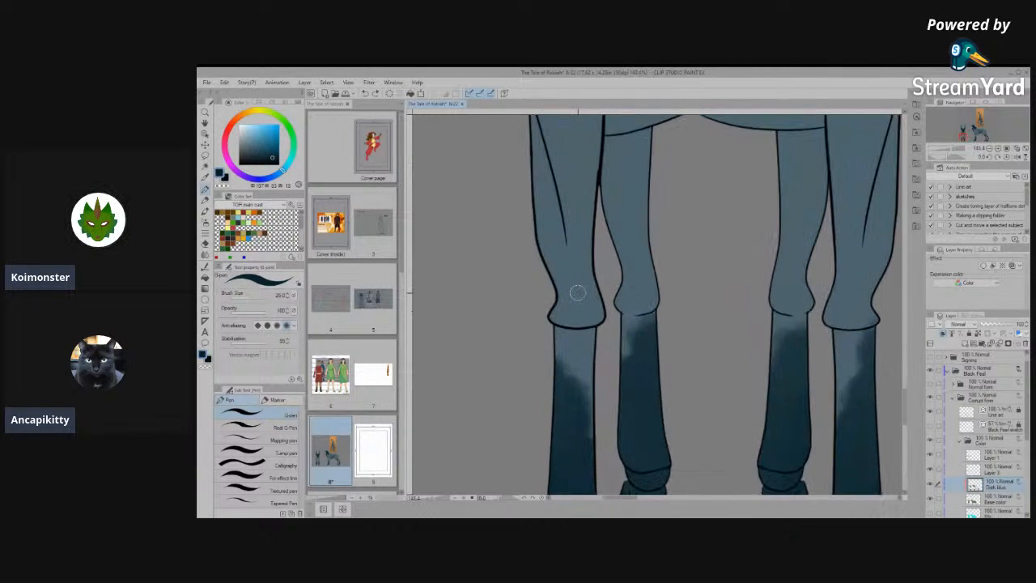
scroll(588, 338, up, 1)
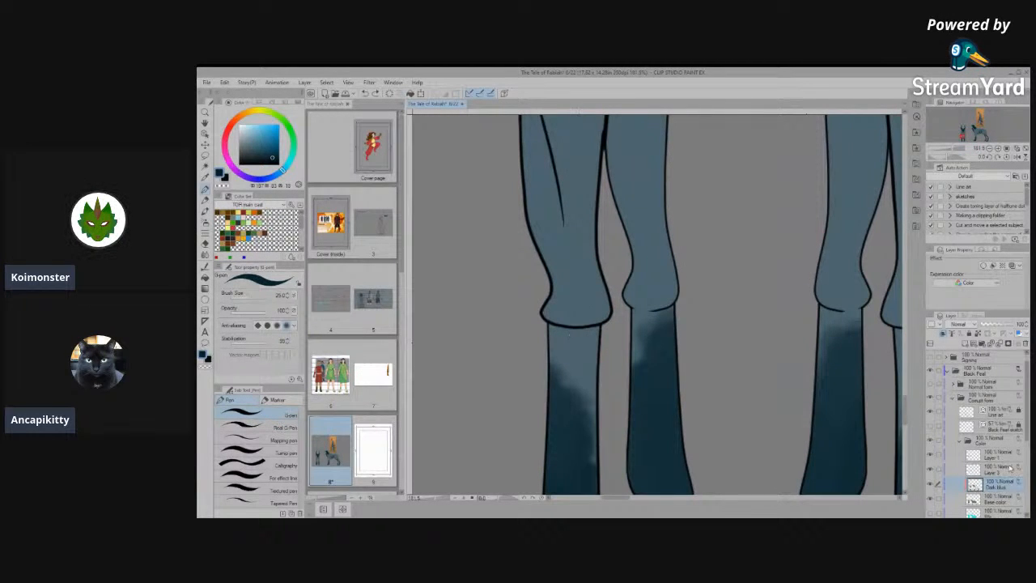
click(990, 410)
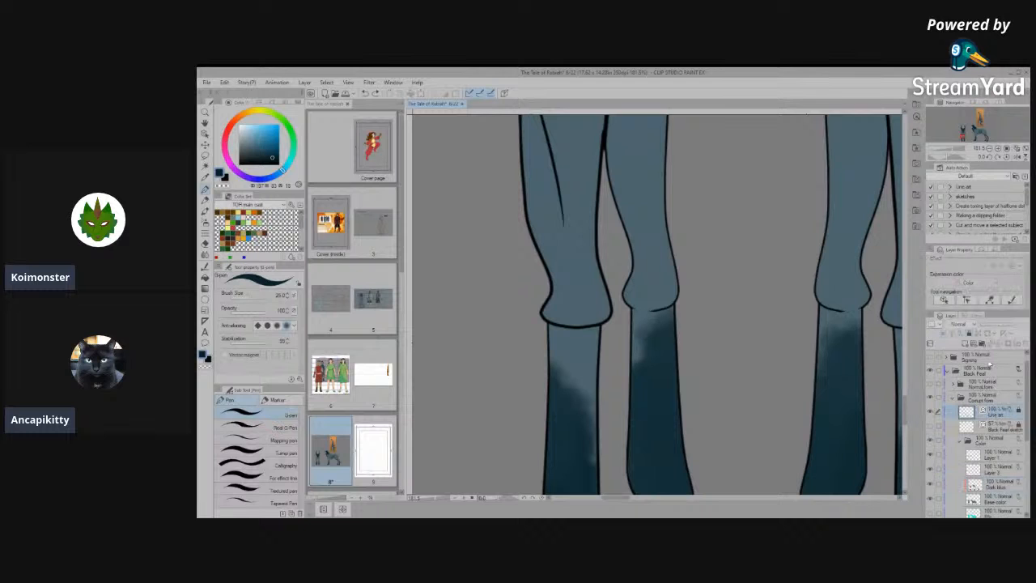
scroll(521, 331, up, 1)
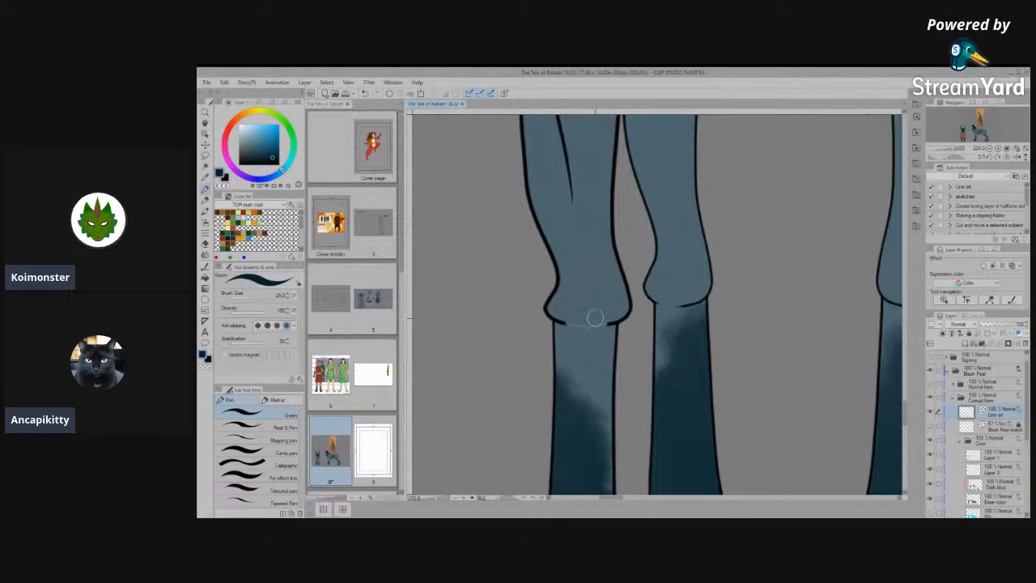
drag(698, 378, 538, 379)
drag(660, 379, 529, 392)
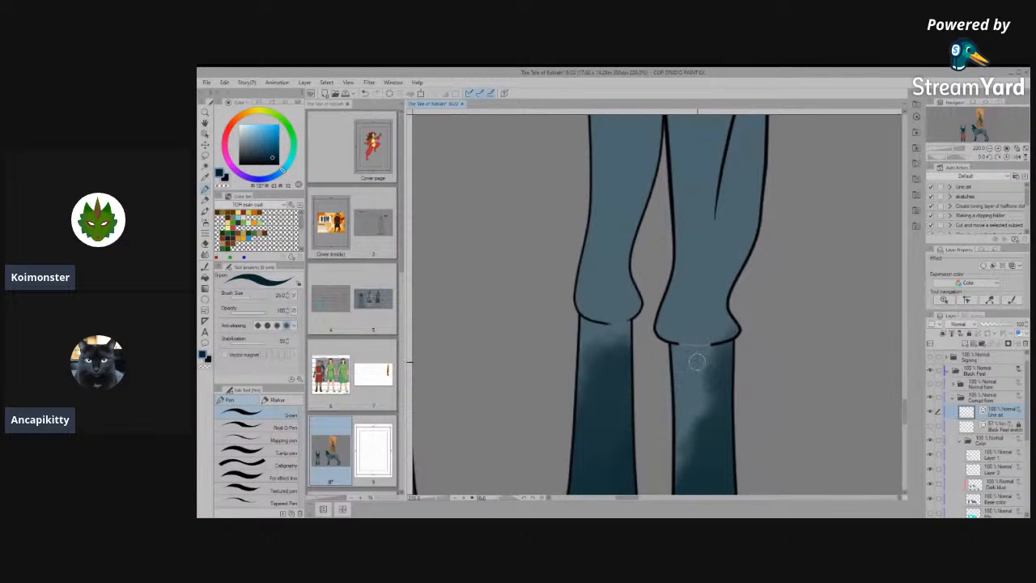
scroll(704, 368, down, 3)
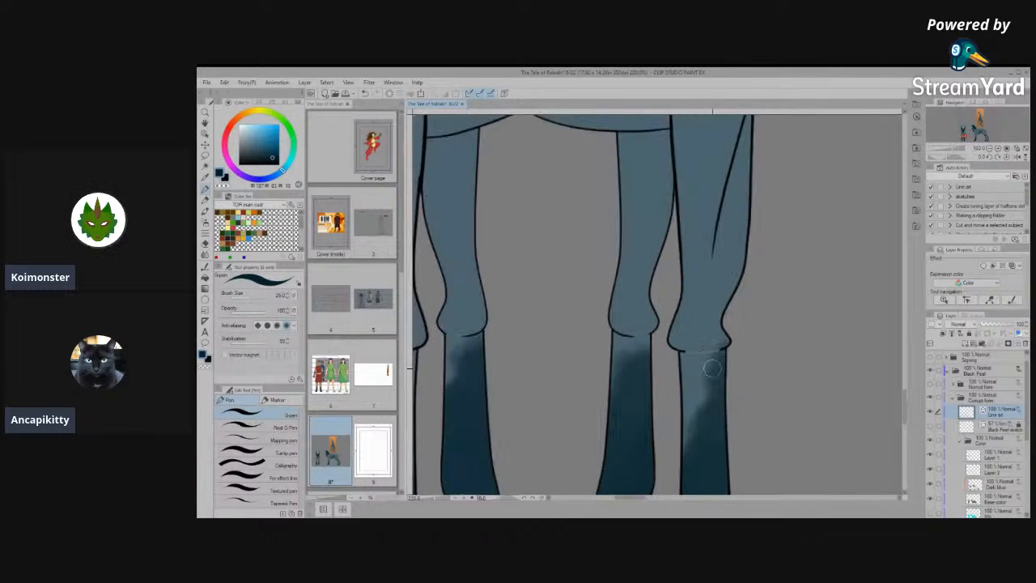
scroll(672, 365, down, 3)
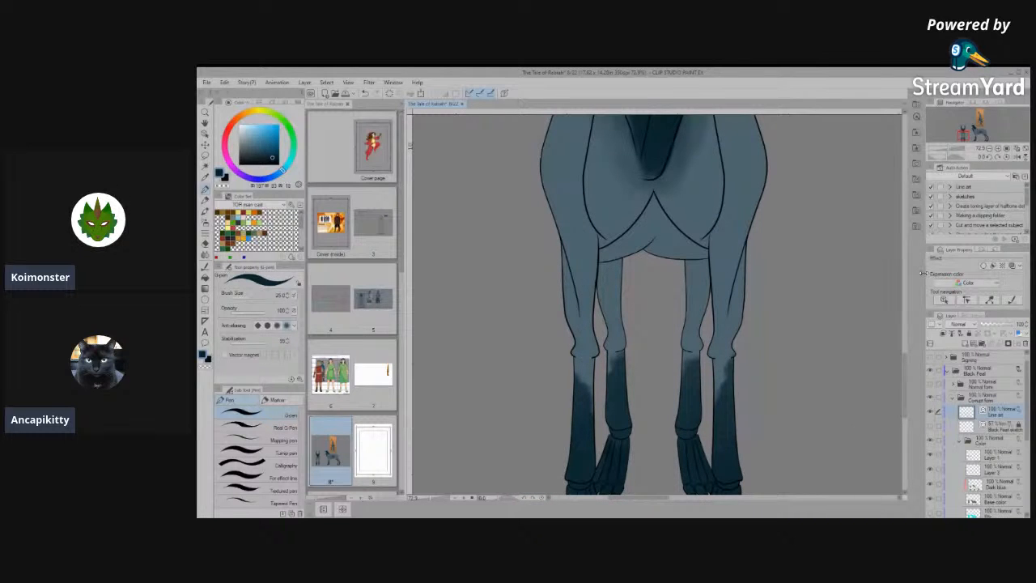
- On the Base color layer, fill the gap below the front view's right-hand knee with the sampled leg blue, using Paint unfilled area
scroll(836, 270, up, 1)
scroll(1005, 492, down, 2)
click(1002, 481)
key(alt)
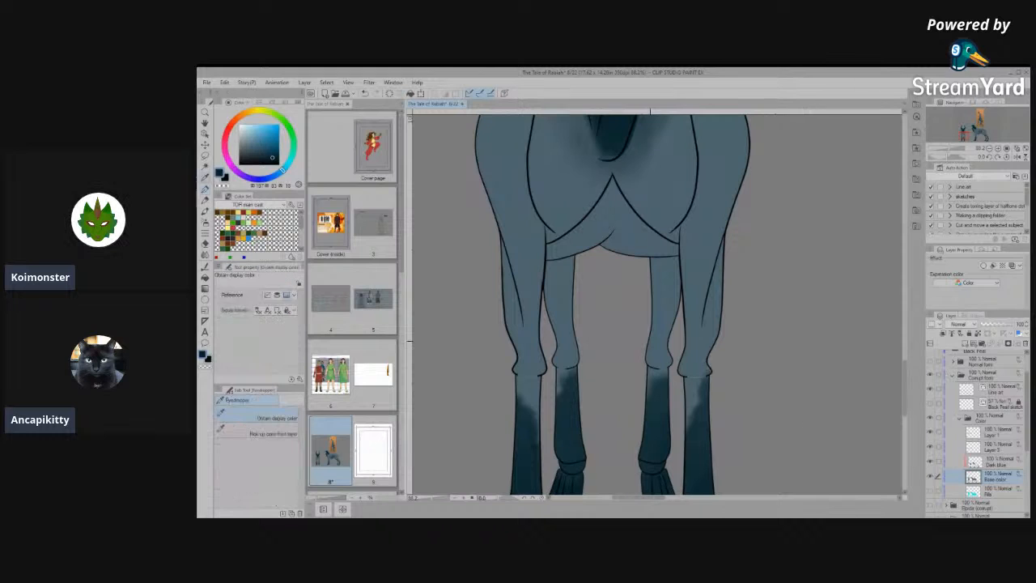
alt+click(688, 344)
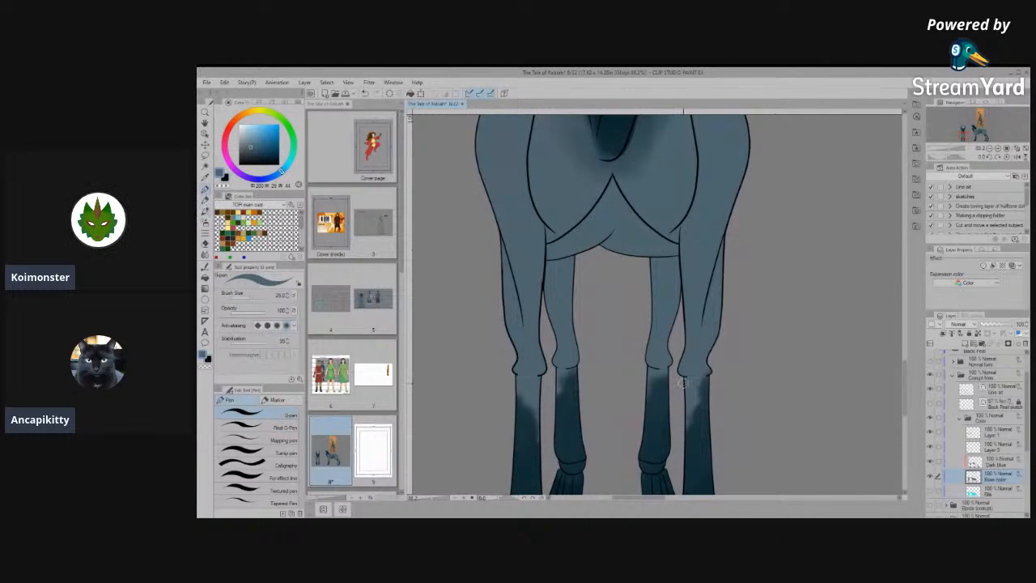
click(204, 281)
click(273, 464)
scroll(628, 357, up, 3)
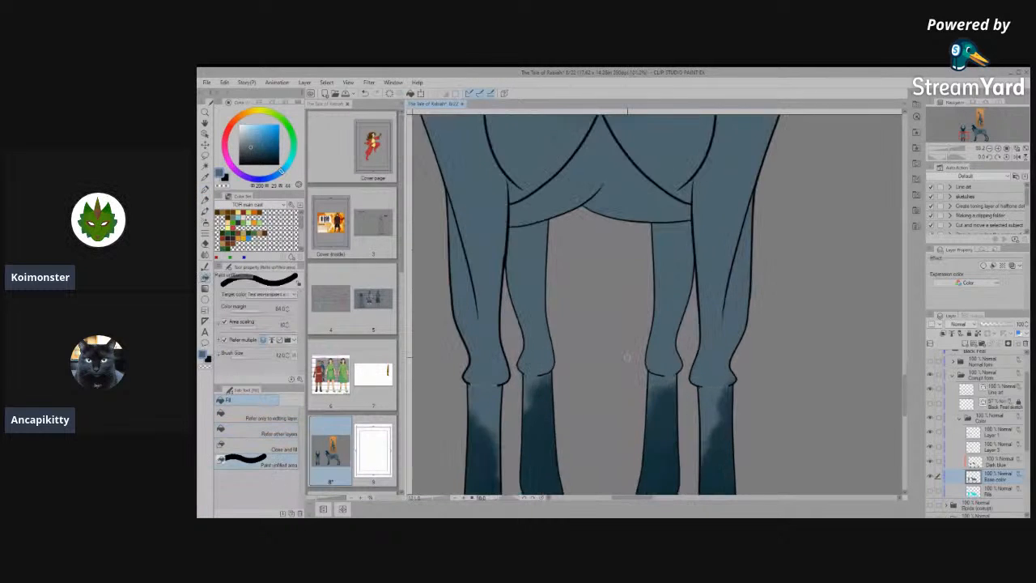
scroll(808, 367, up, 4)
drag(746, 385, 656, 396)
scroll(694, 378, down, 4)
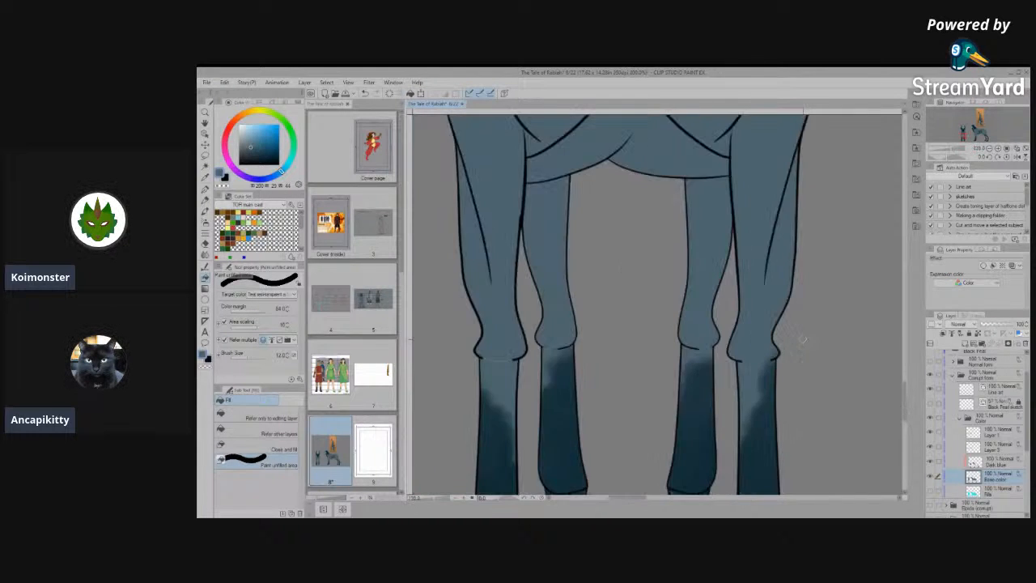
- Fill the unpainted gap below the front view's left-hand knee with the same base blue
scroll(547, 355, up, 4)
mouse_move(513, 346)
mouse_down()
mouse_move(555, 368)
mouse_move(609, 350)
mouse_up()
scroll(653, 344, down, 3)
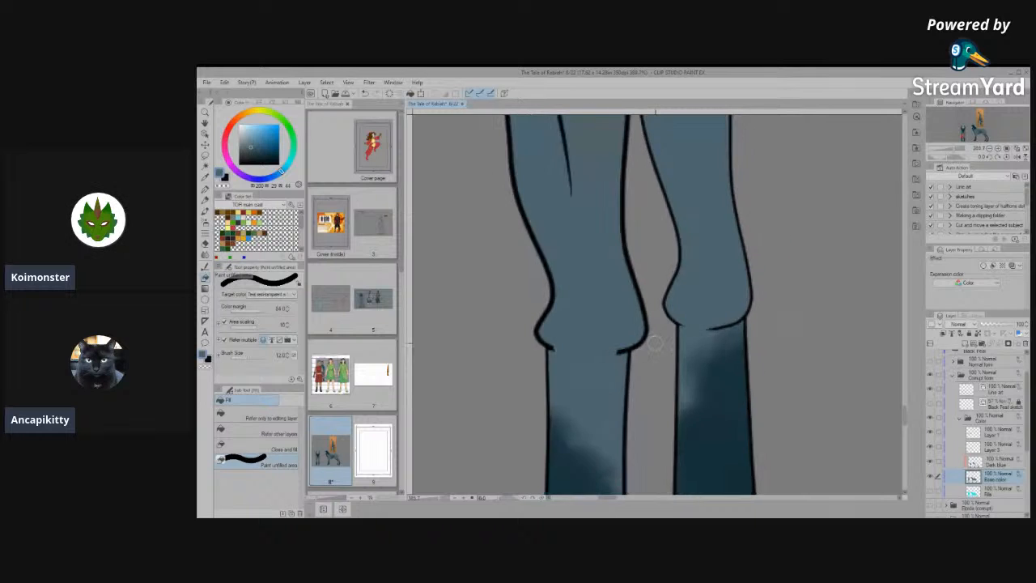
scroll(654, 344, down, 1)
scroll(648, 343, up, 4)
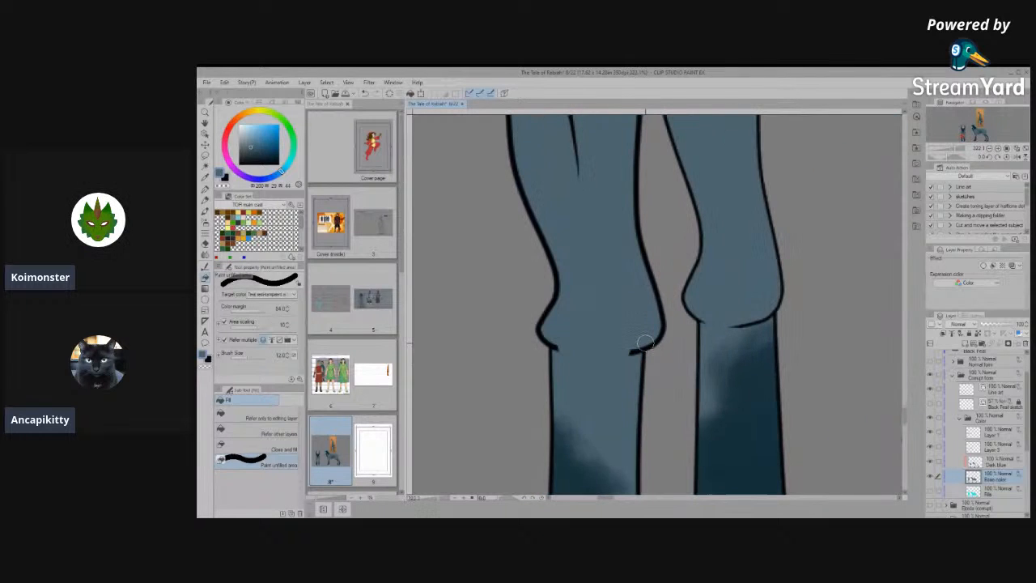
scroll(646, 344, up, 2)
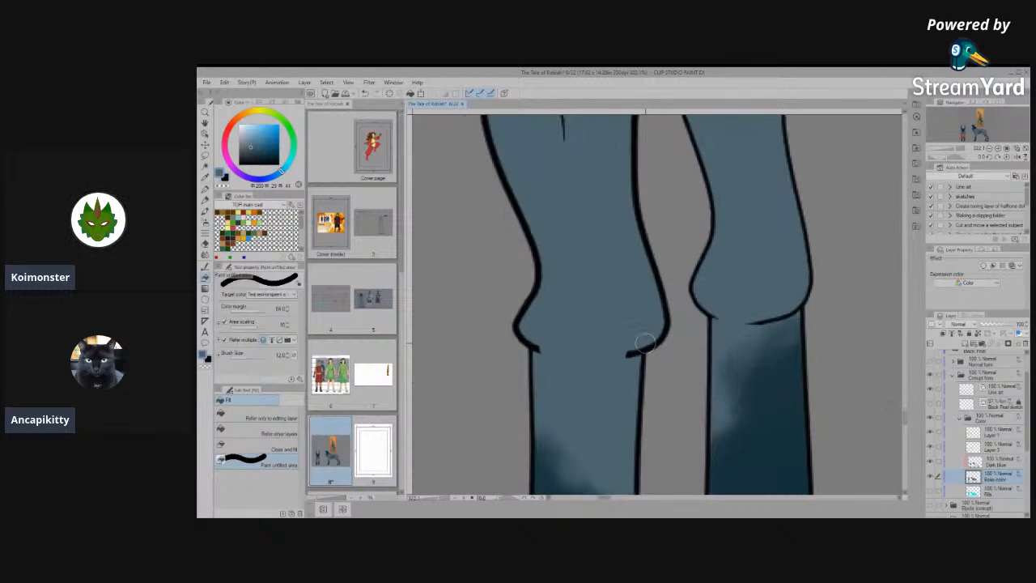
- Extend the end control point of the left-hand knee's outer outline on the Line art layer to taper its blunt tip
click(203, 124)
scroll(478, 299, up, 3)
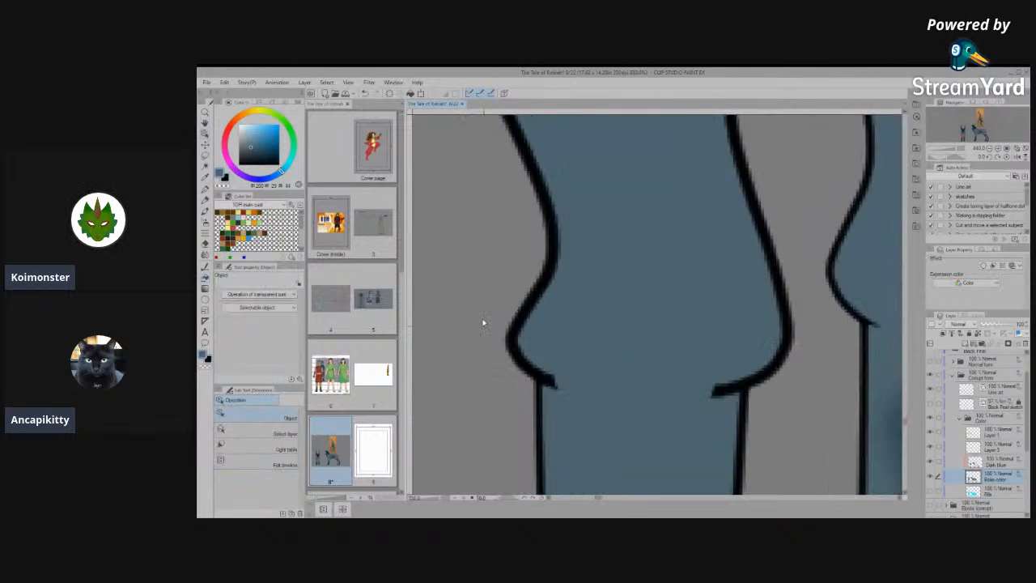
click(544, 377)
click(514, 369)
scroll(523, 366, up, 5)
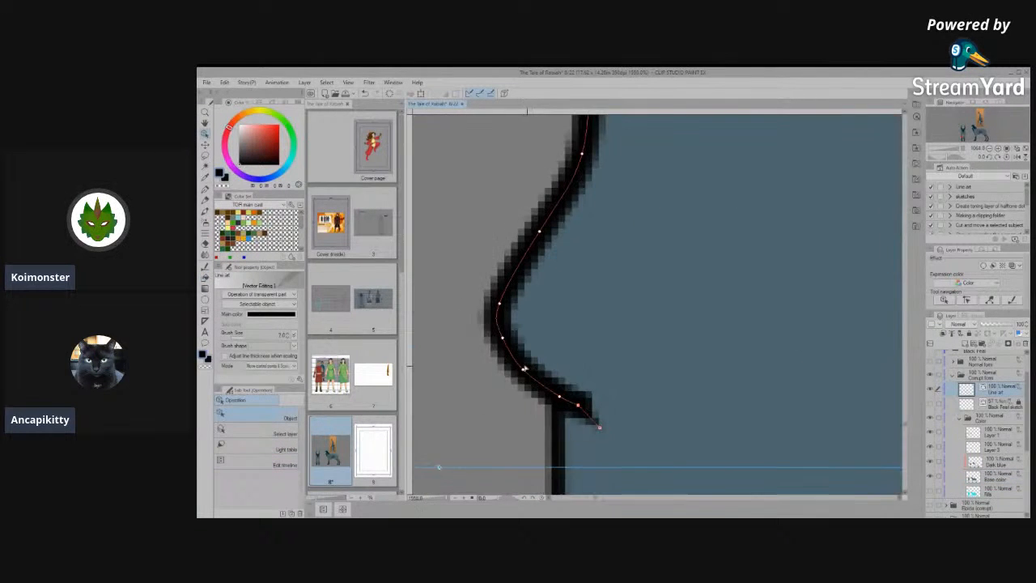
drag(580, 411, 595, 427)
click(677, 360)
scroll(677, 360, down, 1)
scroll(486, 364, down, 8)
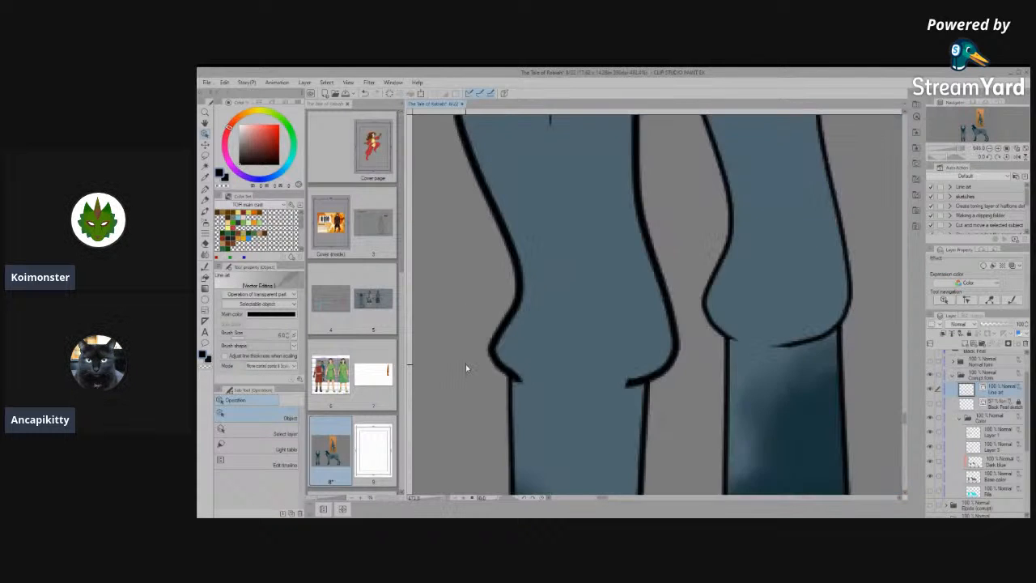
scroll(519, 359, down, 3)
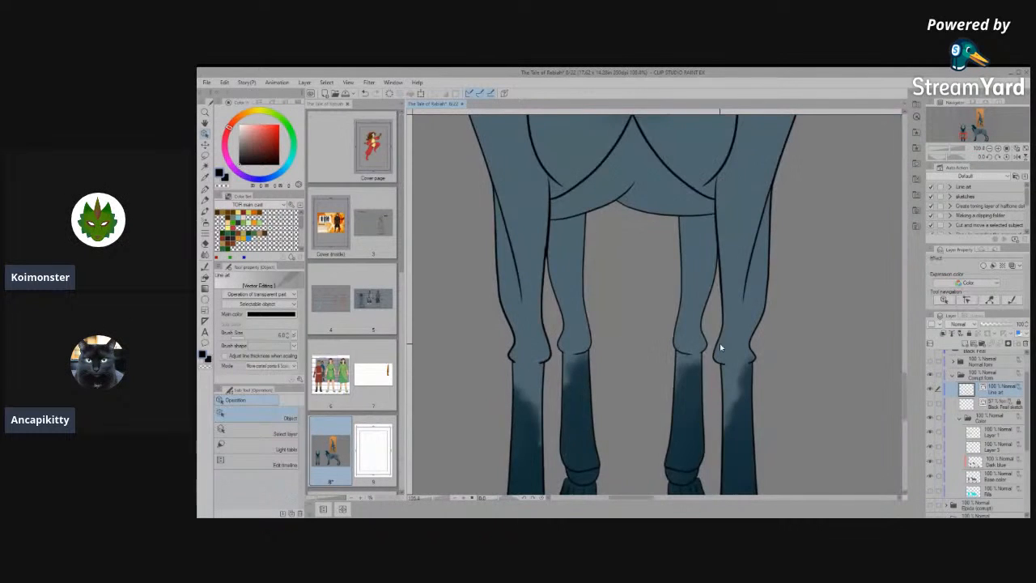
scroll(810, 360, up, 4)
scroll(762, 361, up, 6)
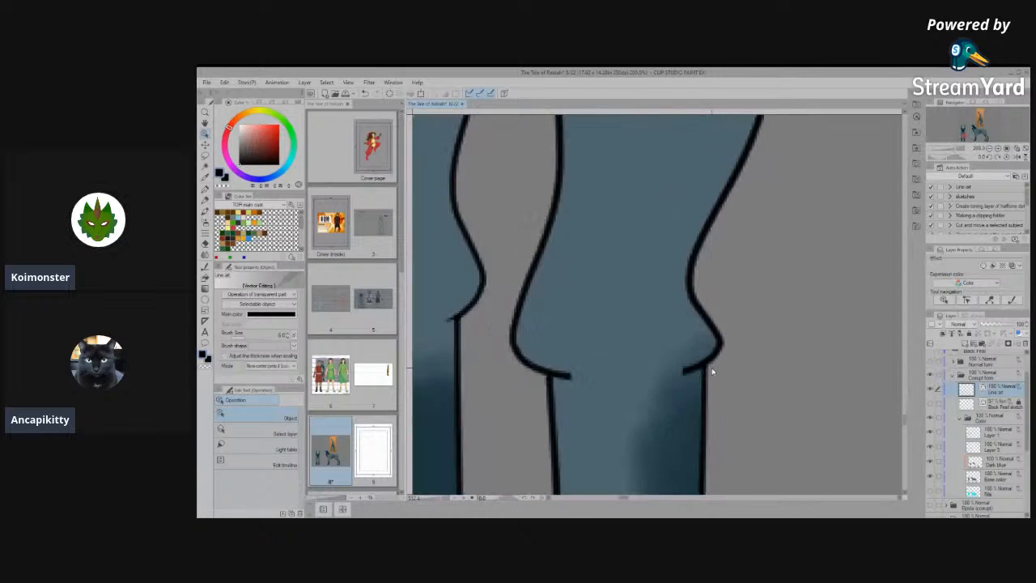
- Adjust the end control point of the right-hand knee's outer outline on the Line art layer to taper its blunt tip, and save the file
scroll(693, 367, up, 1)
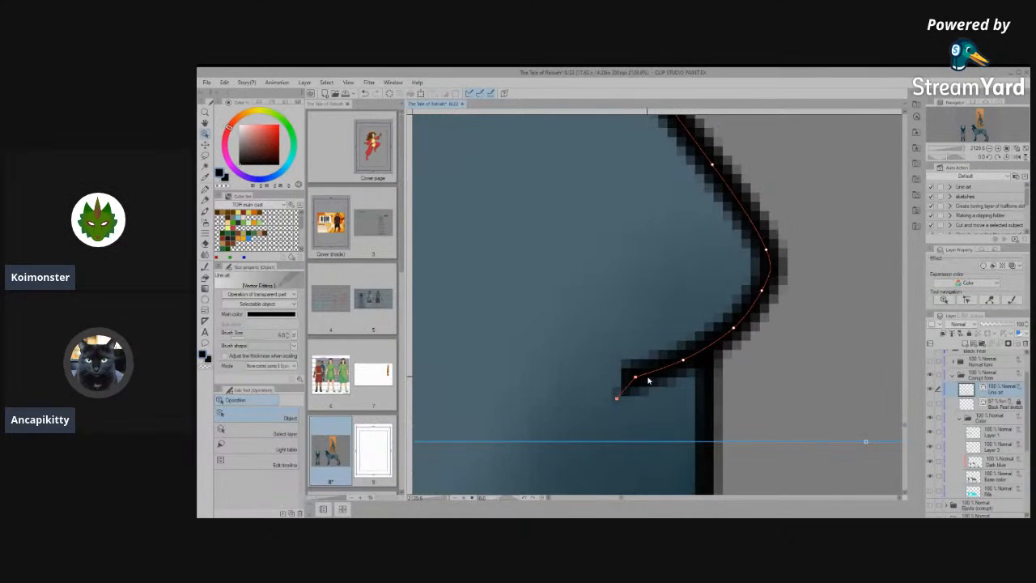
drag(636, 377, 645, 385)
click(762, 374)
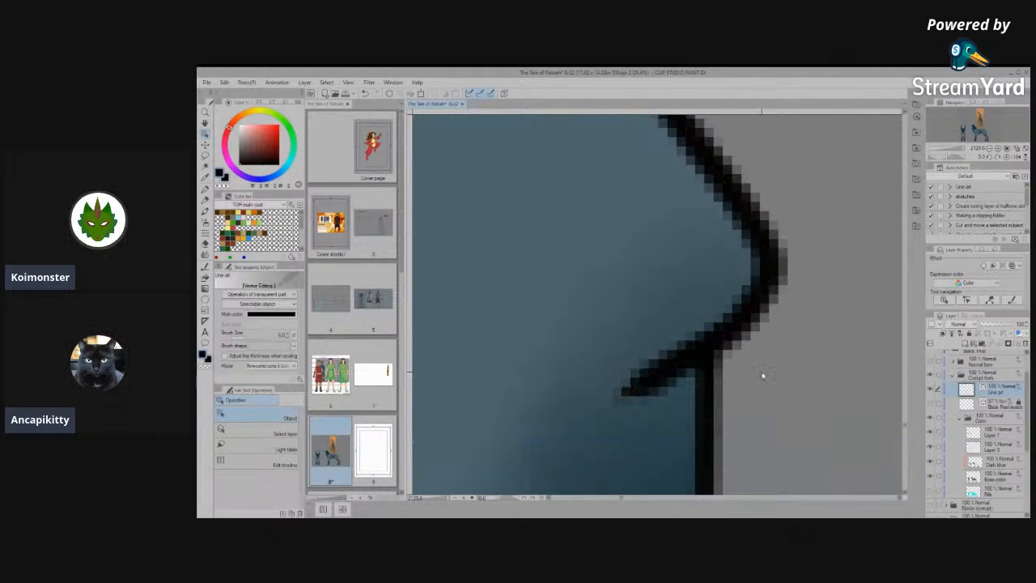
scroll(763, 373, down, 7)
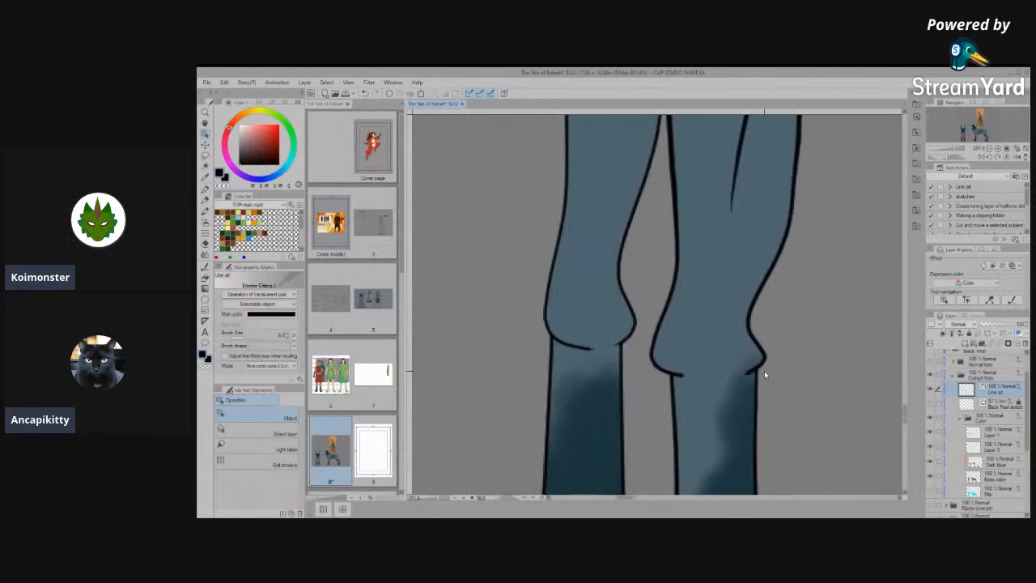
scroll(764, 371, down, 6)
scroll(670, 396, down, 2)
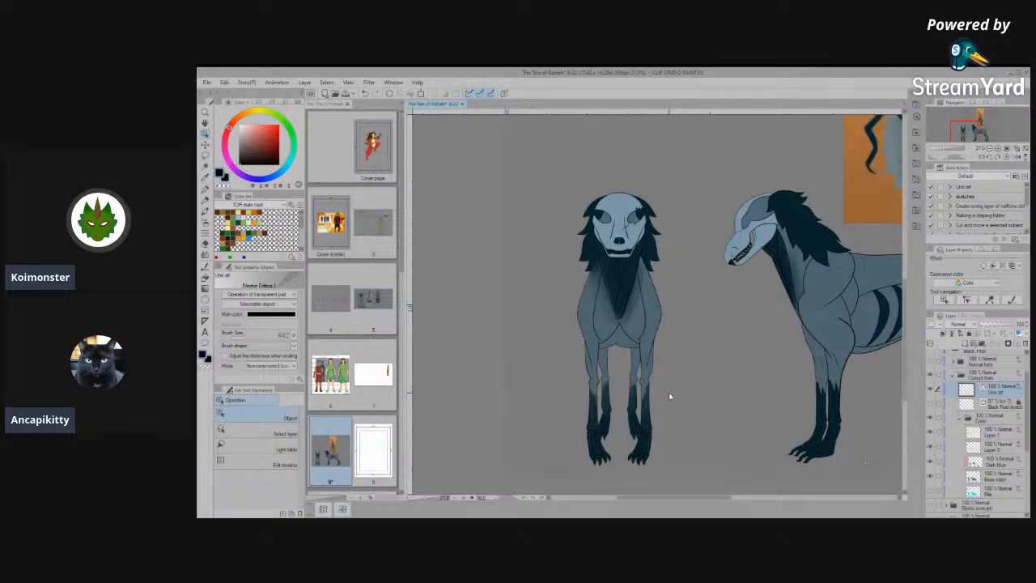
key(ctrl+s)
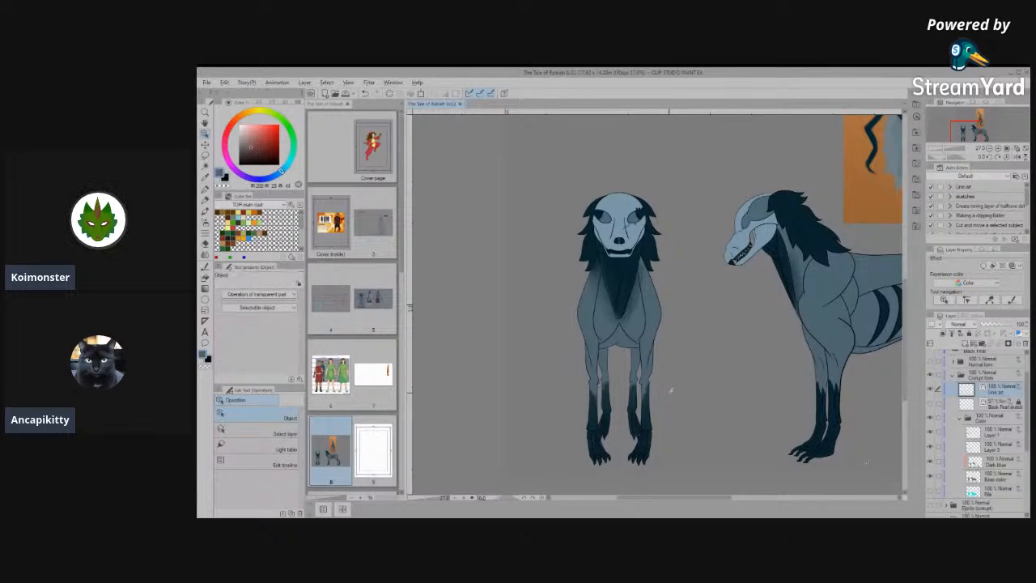
- Make the Dark blue layer active and sample the dark blue from the front view's left-hand front leg for the pen
scroll(670, 391, up, 6)
scroll(596, 356, down, 2)
scroll(599, 354, down, 4)
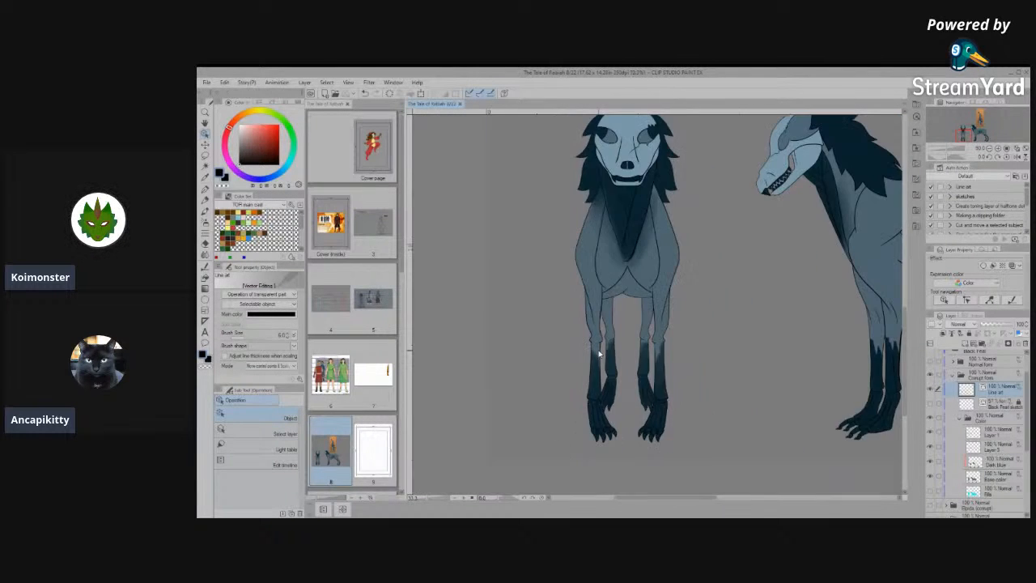
scroll(599, 353, up, 5)
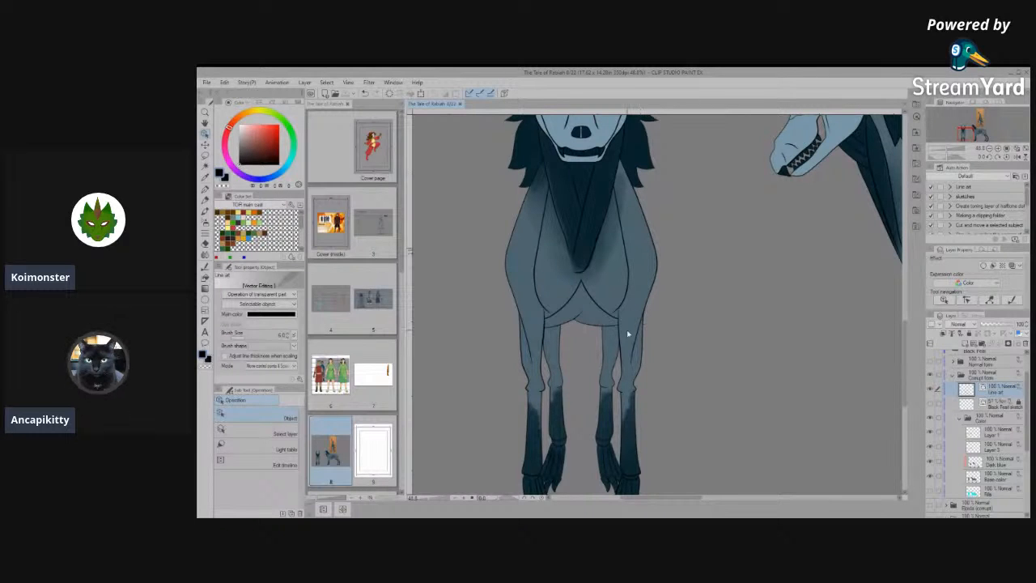
scroll(486, 396, up, 5)
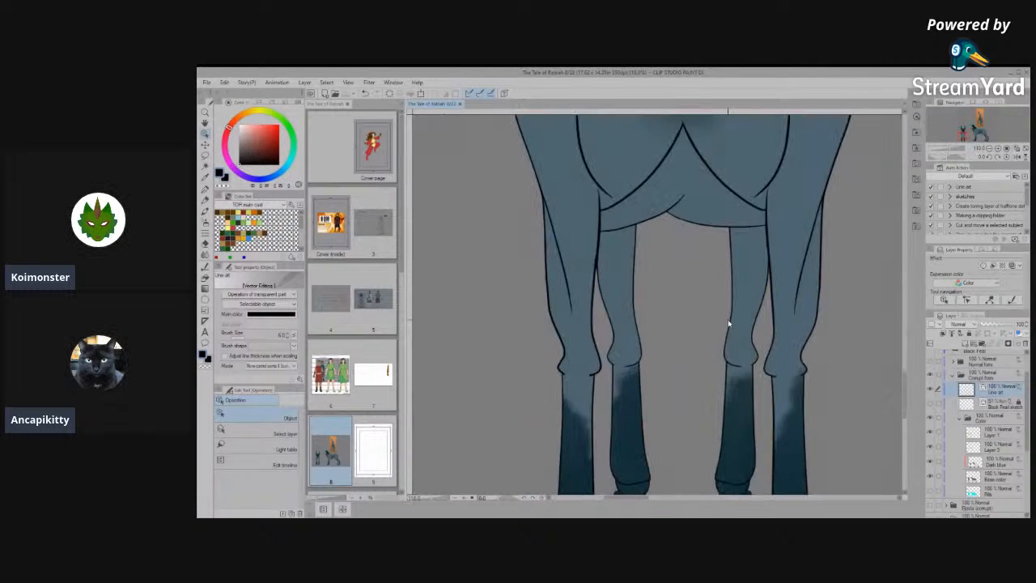
scroll(710, 331, down, 2)
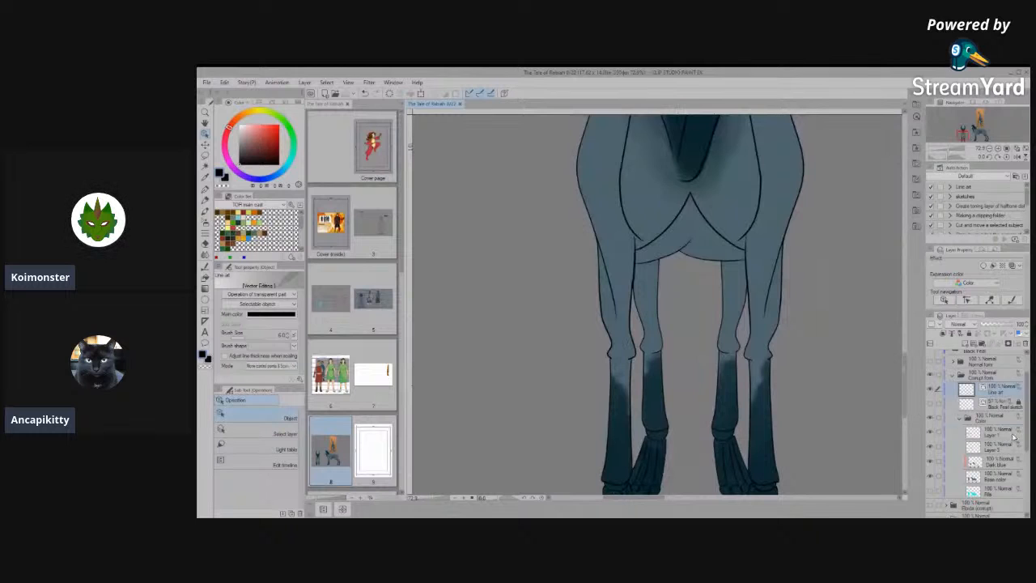
click(943, 437)
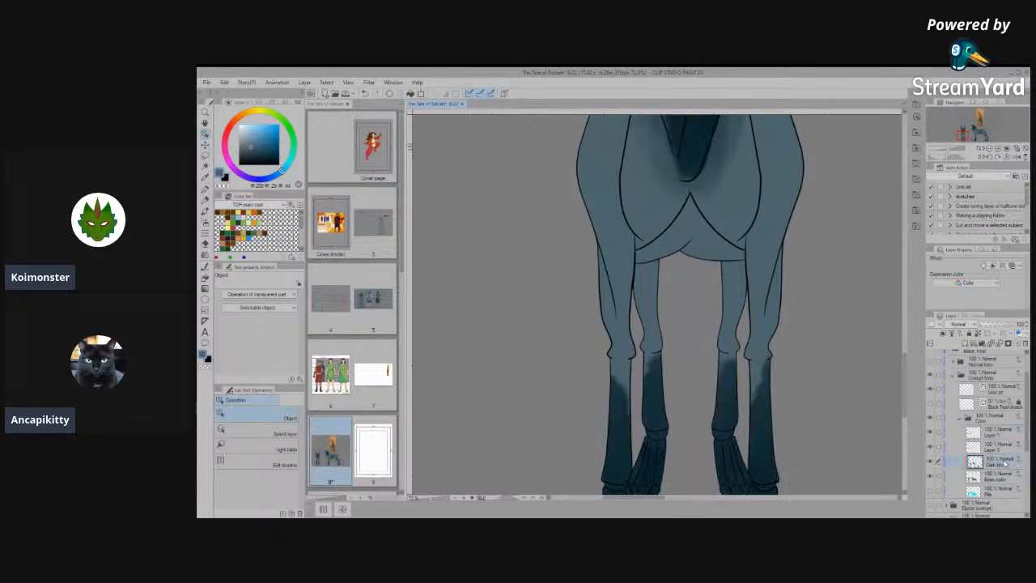
scroll(636, 372, up, 5)
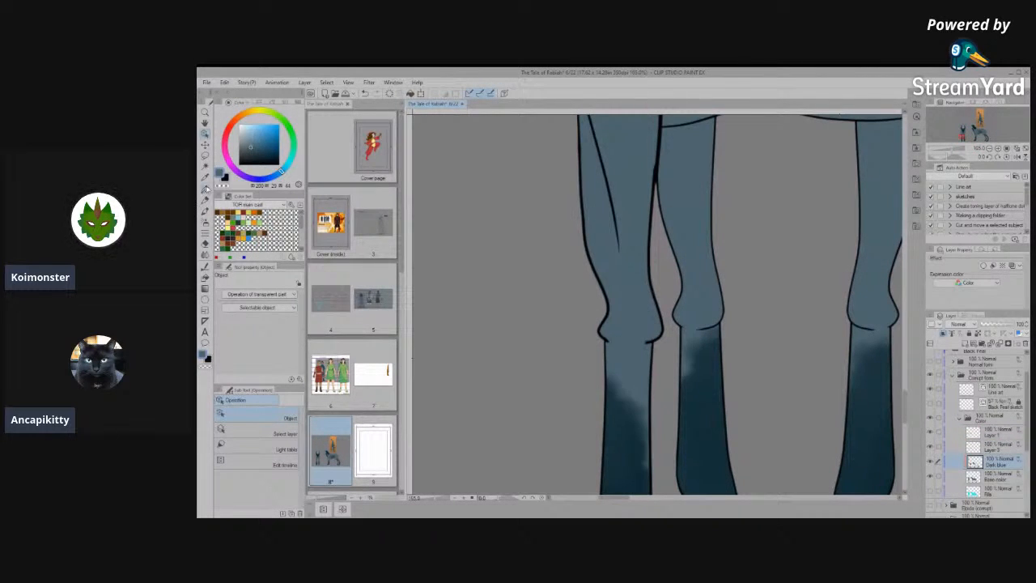
click(206, 189)
key(i)
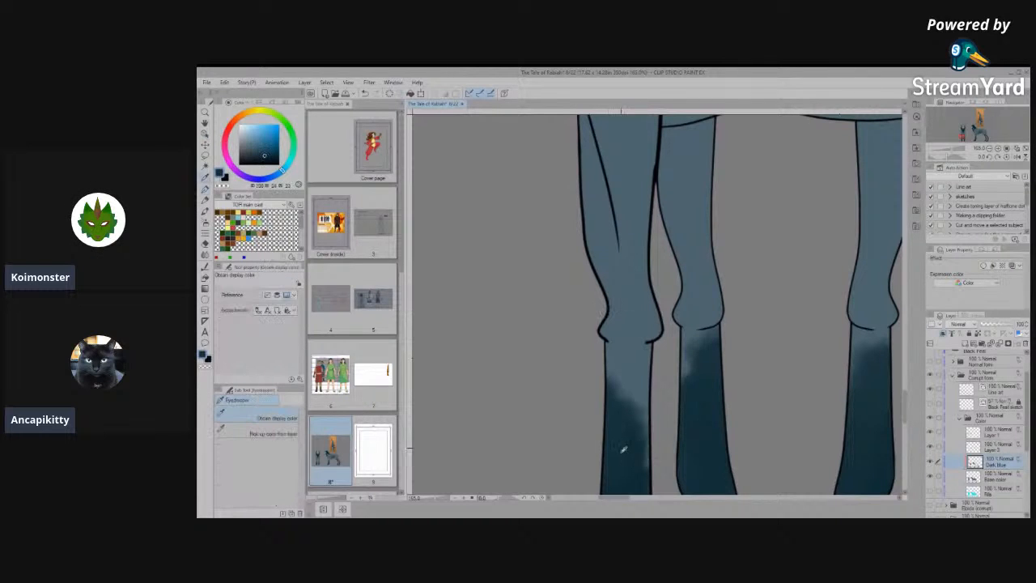
- Paint solid dark blue over the soft gradient on the left-hand front leg, carrying the marking up onto the knee
key(p)
drag(624, 305, 648, 475)
mouse_move(621, 398)
mouse_down()
mouse_move(605, 310)
mouse_move(616, 311)
mouse_move(621, 391)
mouse_move(636, 419)
mouse_move(608, 327)
mouse_up()
key(space)
- Sample a deeper blue from the lower leg, enlarge the pen and repaint the left-hand leg marking with spiky tips over the knee
key(i)
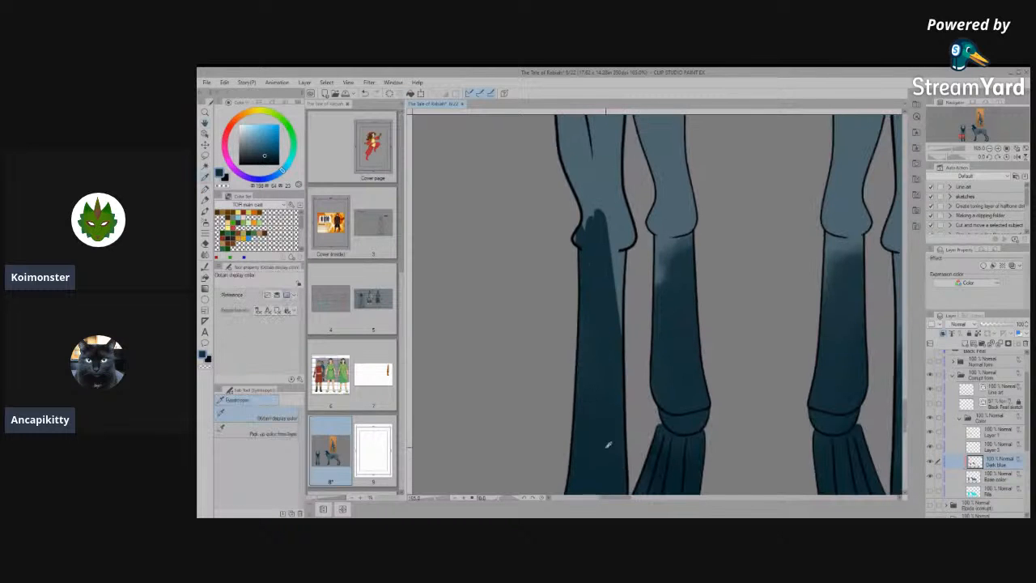
key(space)
drag(613, 423, 570, 387)
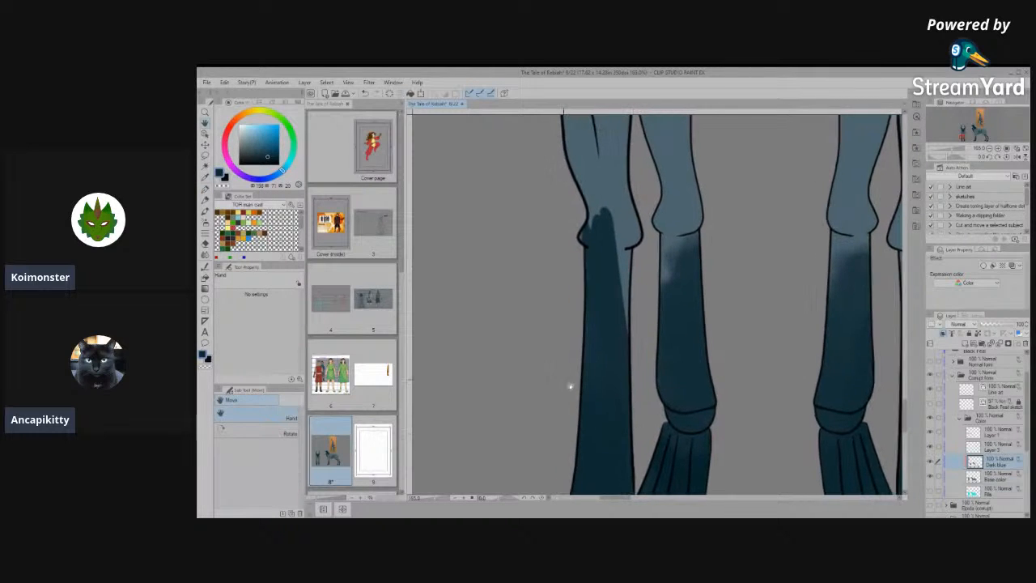
click(205, 189)
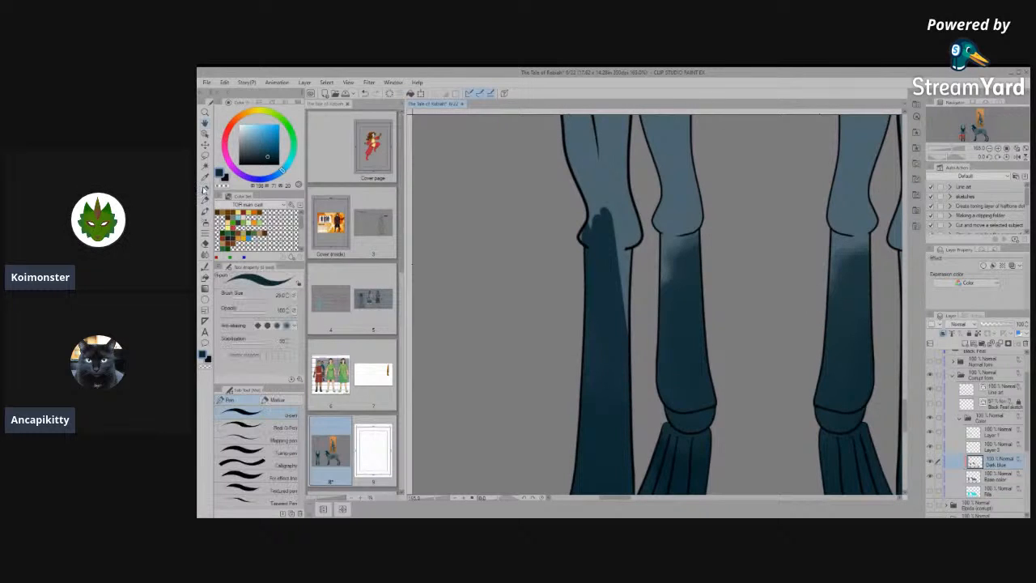
key(])
key(])
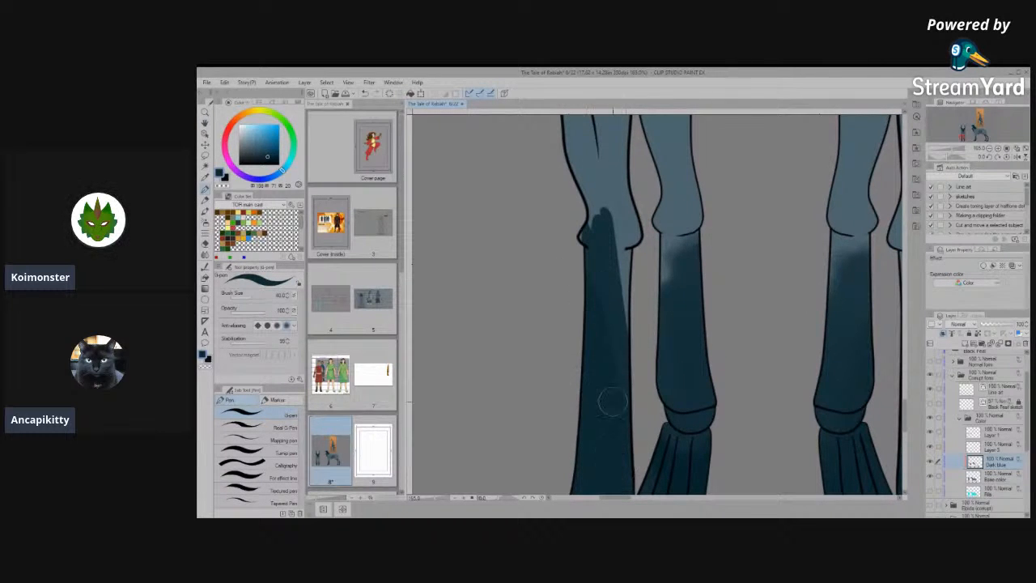
drag(591, 251, 597, 304)
drag(606, 226, 613, 296)
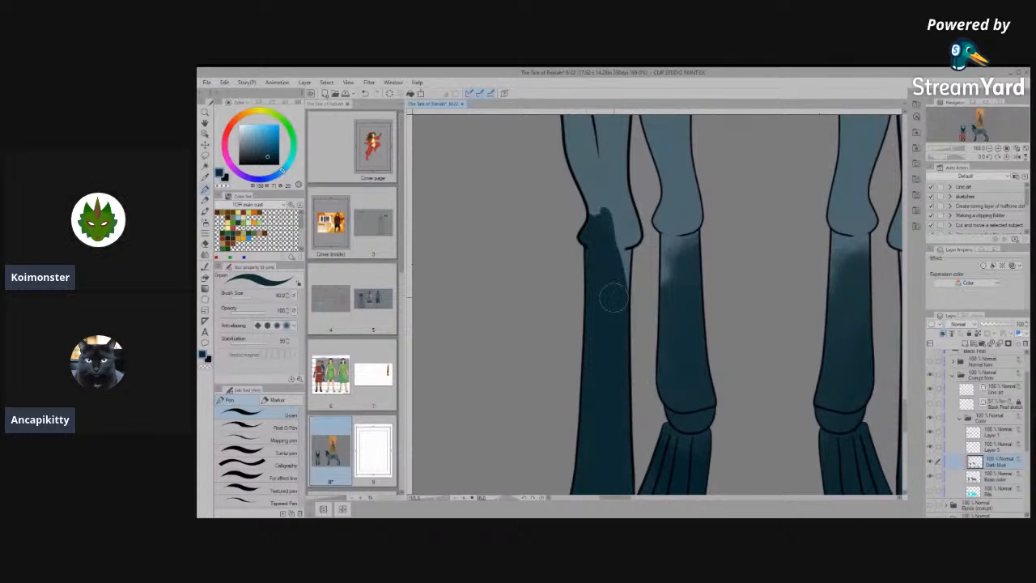
drag(595, 200, 622, 281)
mouse_move(600, 188)
mouse_down()
mouse_move(626, 291)
mouse_move(623, 335)
mouse_up()
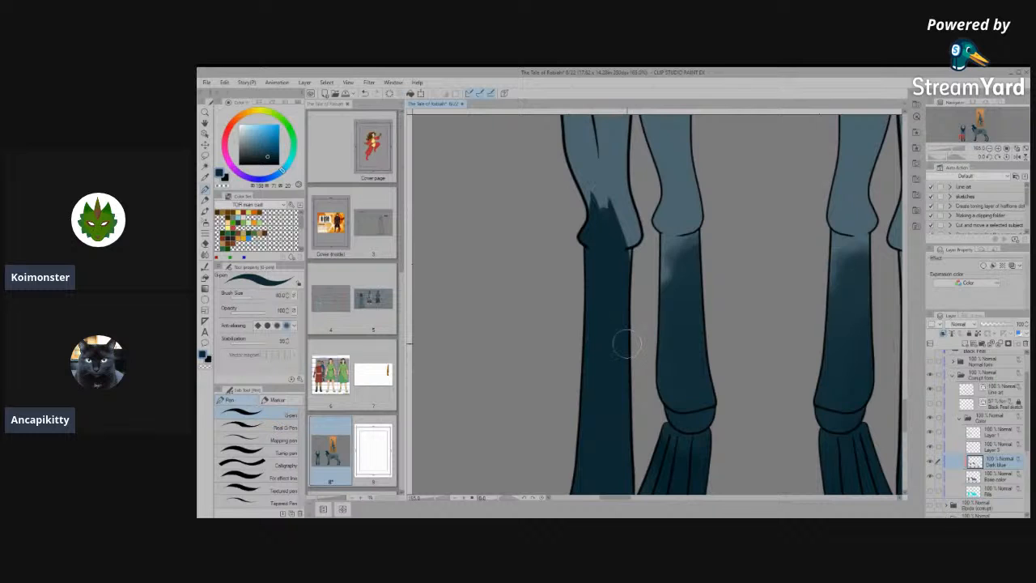
- Extend the dark blue marking up the outer edge of the left-hand leg above the knee and fill in around the knee line
scroll(628, 344, down, 6)
scroll(627, 278, up, 3)
scroll(627, 278, up, 6)
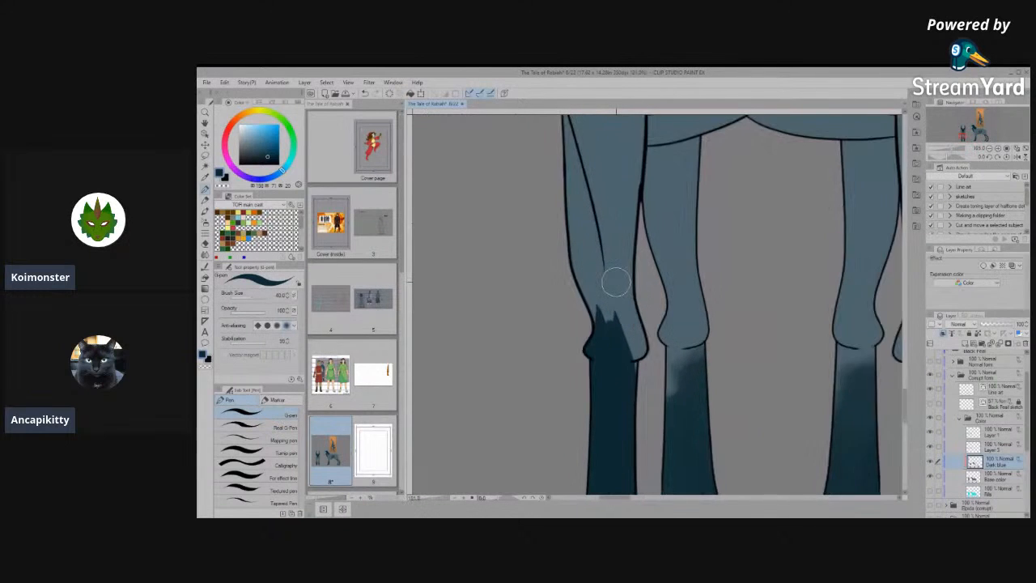
mouse_move(601, 390)
mouse_down()
mouse_move(594, 351)
mouse_move(515, 225)
mouse_up()
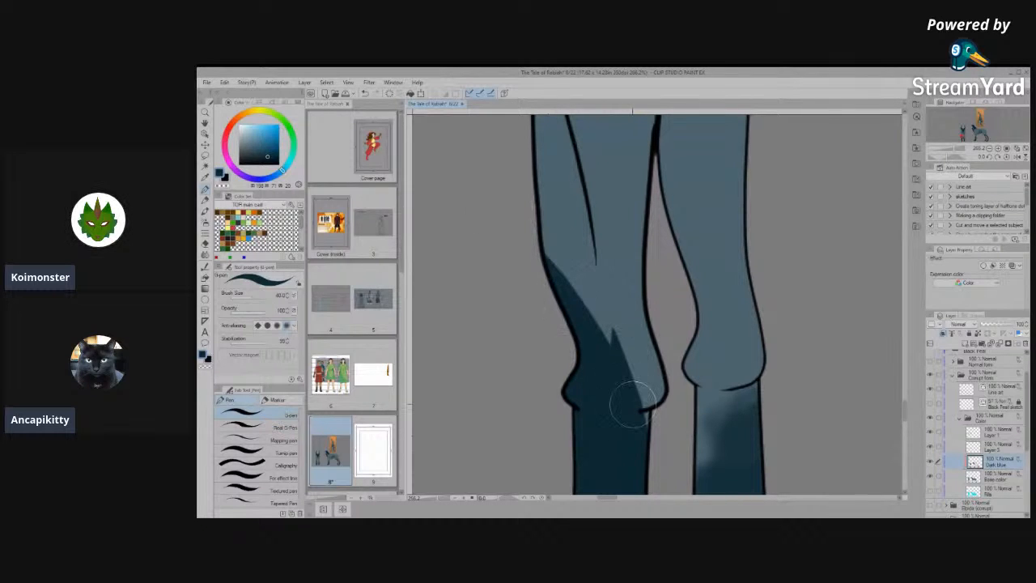
scroll(669, 348, down, 4)
scroll(669, 348, up, 3)
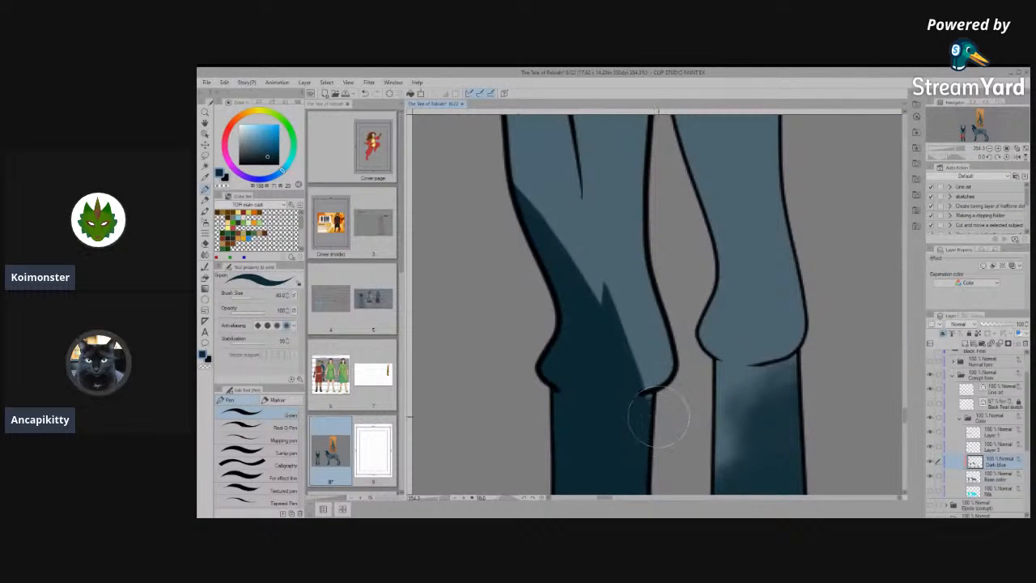
mouse_move(632, 425)
mouse_down()
mouse_move(628, 370)
mouse_move(643, 405)
mouse_move(612, 291)
mouse_move(653, 379)
mouse_move(623, 250)
mouse_move(623, 268)
mouse_move(598, 279)
mouse_move(624, 265)
mouse_move(661, 380)
mouse_up()
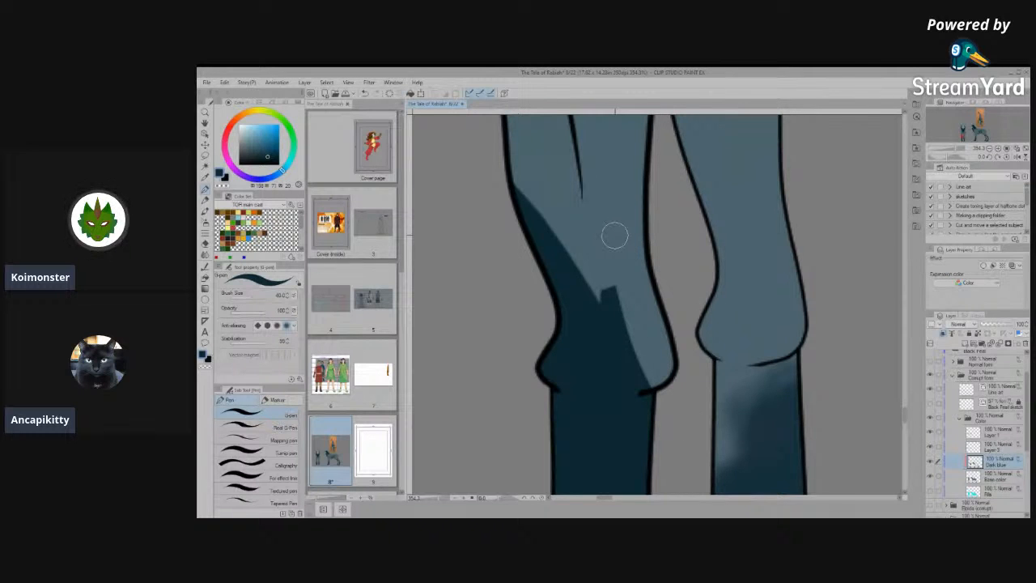
- Reshape the marking above the left-hand knee into a smooth curved band along the outer edge, leaving the inner part of the knee light blue
scroll(602, 298, down, 2)
scroll(603, 298, down, 2)
scroll(837, 370, down, 2)
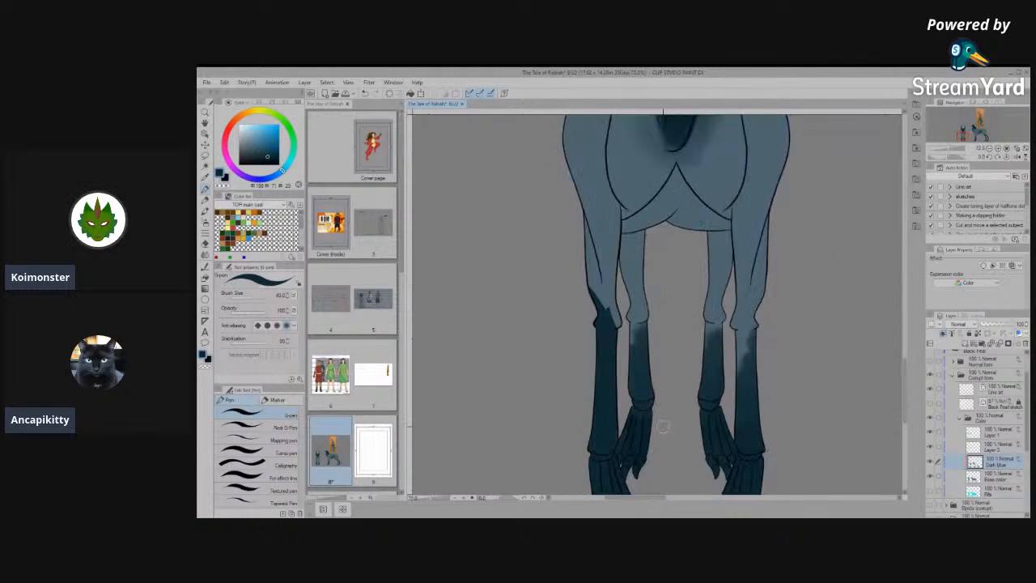
scroll(511, 312, up, 4)
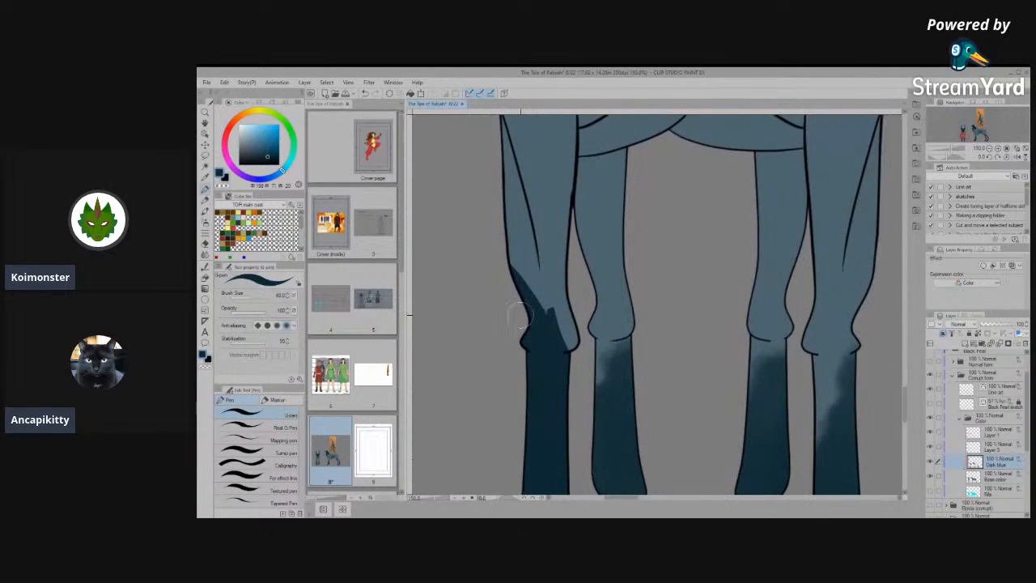
scroll(511, 312, up, 2)
mouse_move(612, 294)
mouse_down()
mouse_move(631, 362)
mouse_move(668, 400)
mouse_move(657, 401)
mouse_move(610, 290)
mouse_move(672, 409)
mouse_move(611, 367)
mouse_move(585, 258)
mouse_move(613, 354)
mouse_move(646, 392)
mouse_move(604, 365)
mouse_move(568, 261)
mouse_move(599, 363)
mouse_move(634, 395)
mouse_move(659, 373)
mouse_up()
key(space)
drag(599, 291, 617, 329)
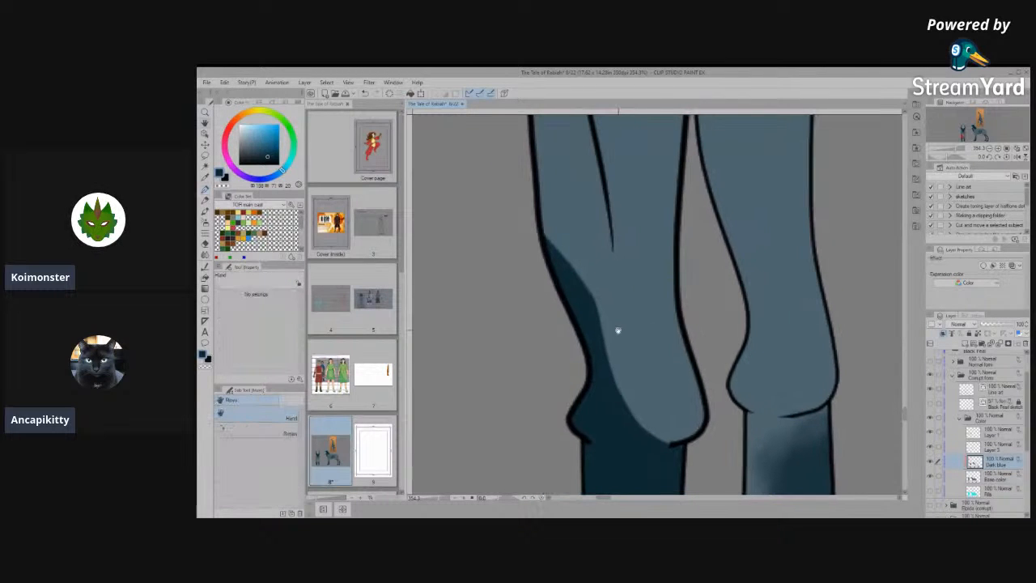
- Examine the left-hand leg's new marking against the other front-view legs and the side view, both close up and as a whole
scroll(618, 330, down, 5)
scroll(618, 330, down, 5)
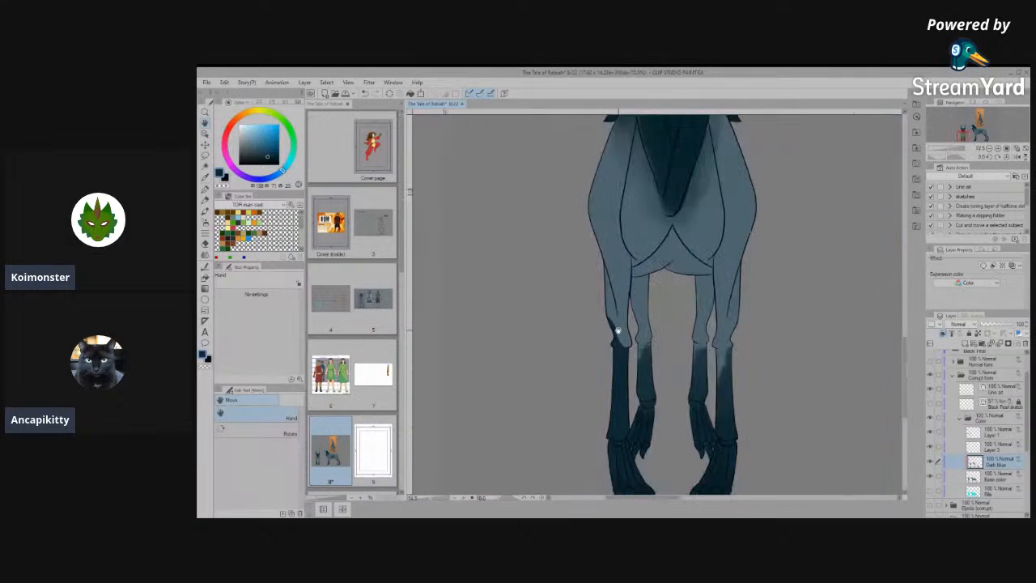
scroll(714, 415, up, 5)
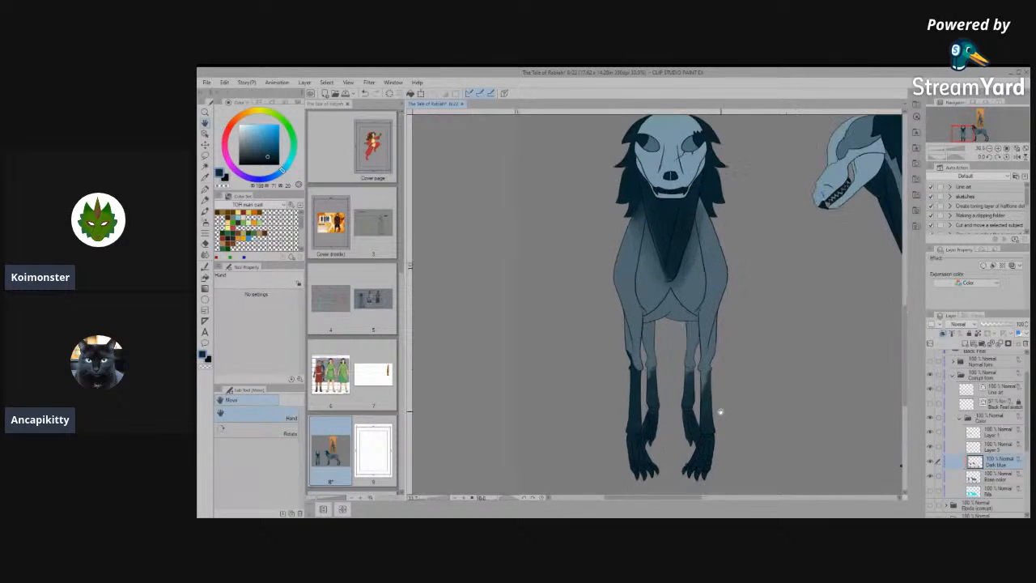
scroll(685, 389, up, 1)
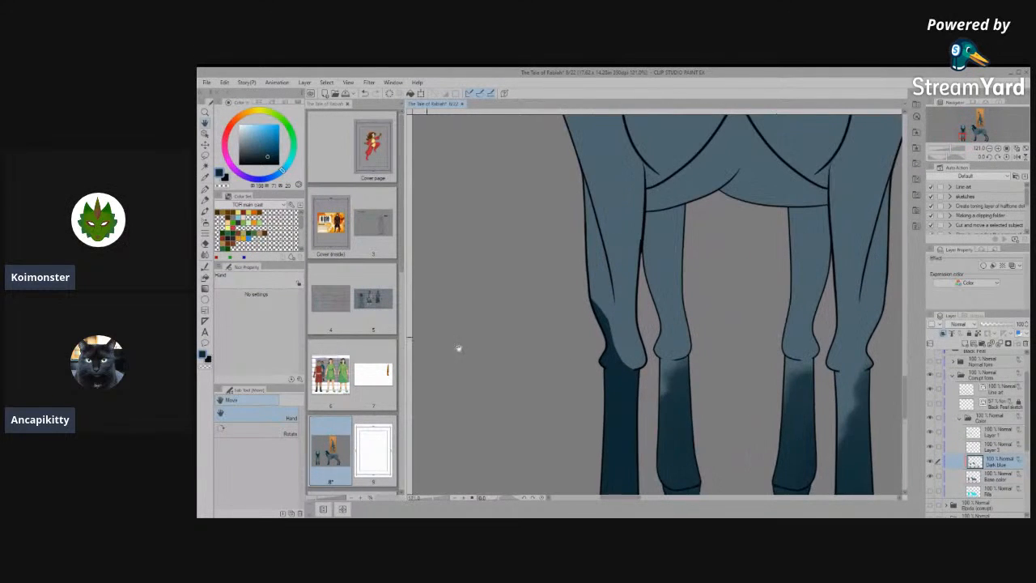
scroll(689, 329, down, 5)
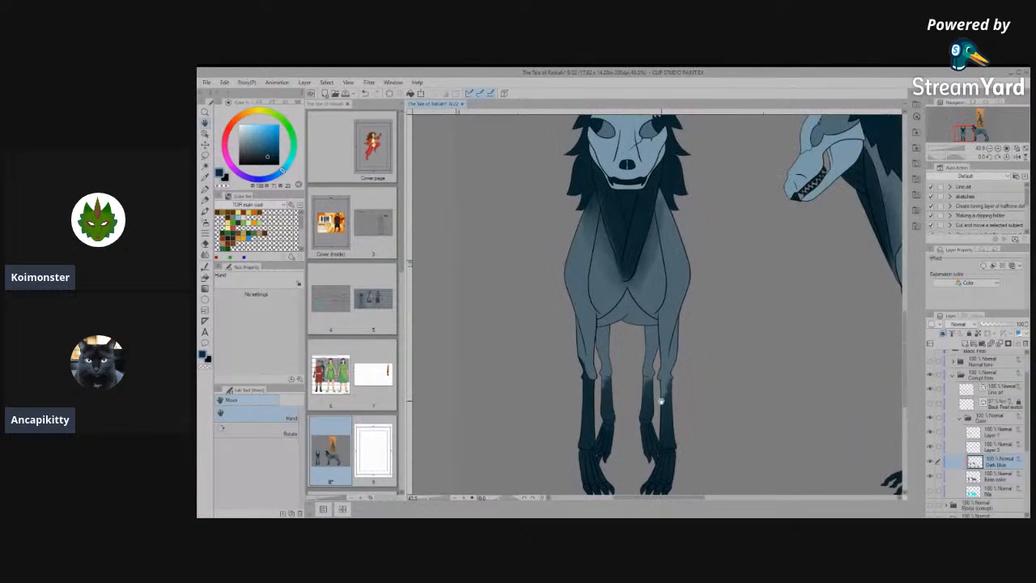
scroll(661, 467, up, 4)
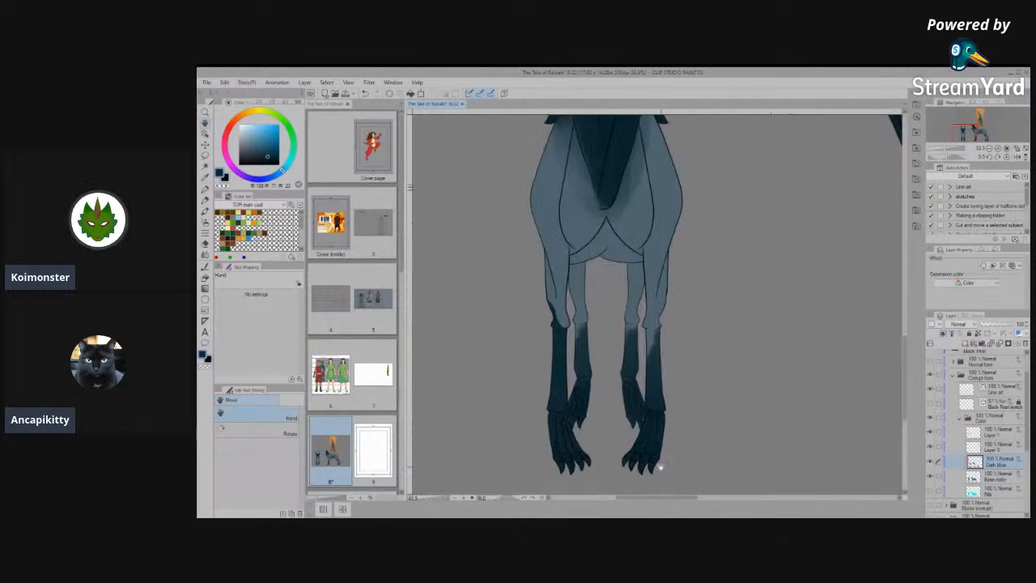
scroll(652, 437, up, 1)
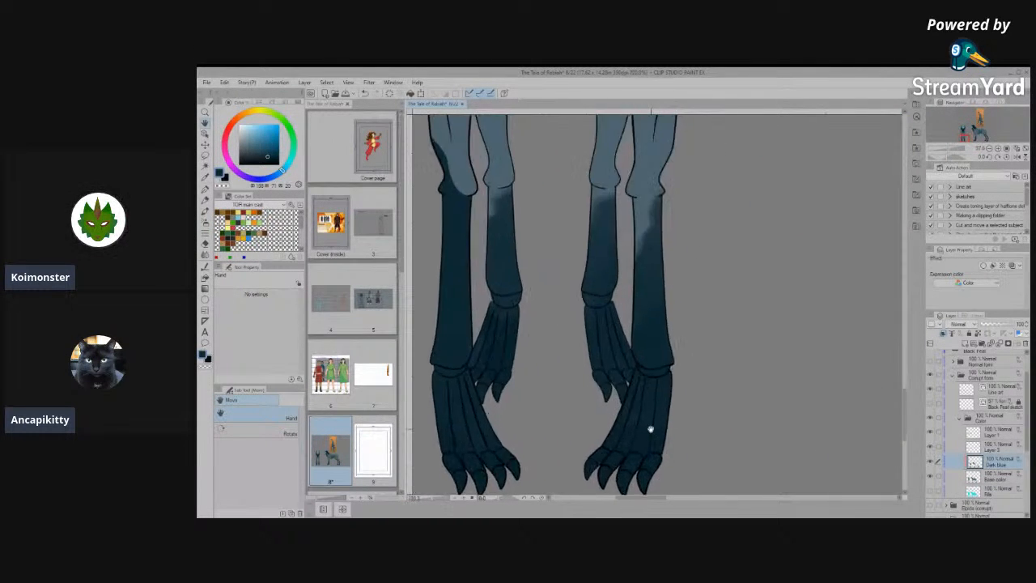
scroll(651, 429, down, 2)
scroll(640, 438, up, 1)
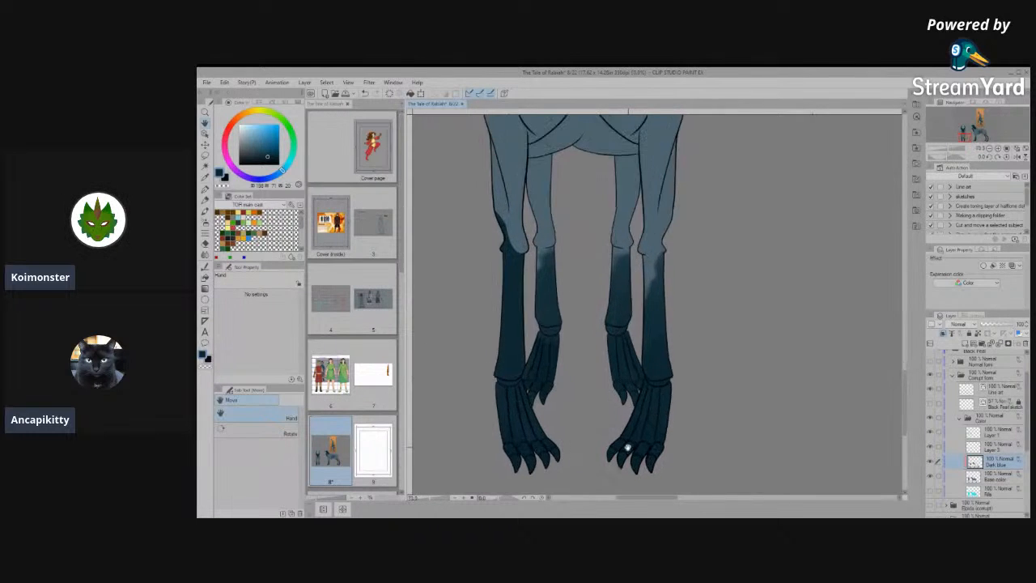
scroll(626, 446, down, 1)
scroll(627, 447, down, 1)
scroll(556, 441, up, 4)
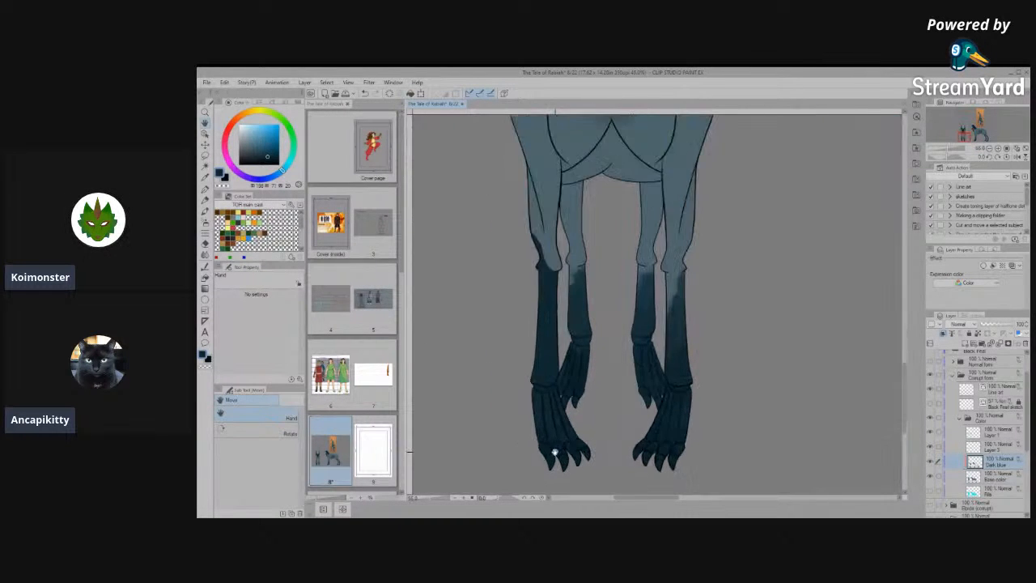
scroll(554, 460, up, 2)
scroll(554, 461, down, 3)
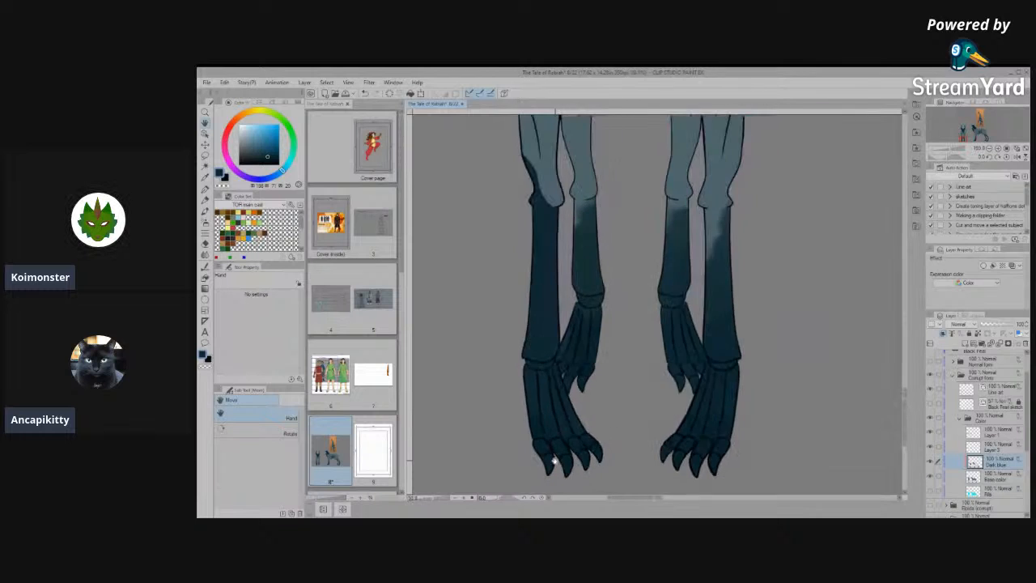
scroll(553, 461, down, 3)
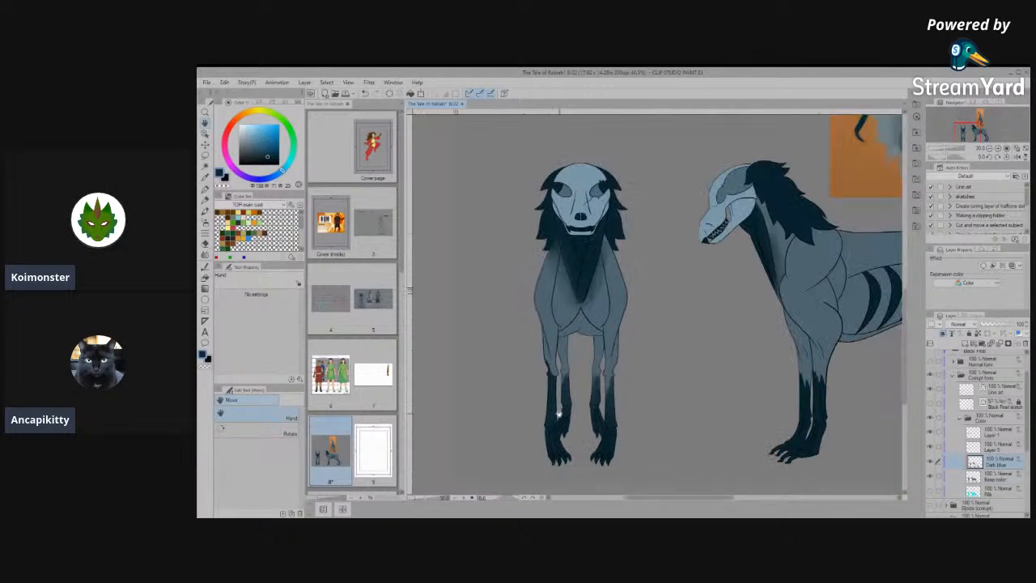
- Repaint the front view's right-hand outer leg solid dark blue with the pen, carrying the marking up over the outer part of the knee
scroll(558, 413, up, 4)
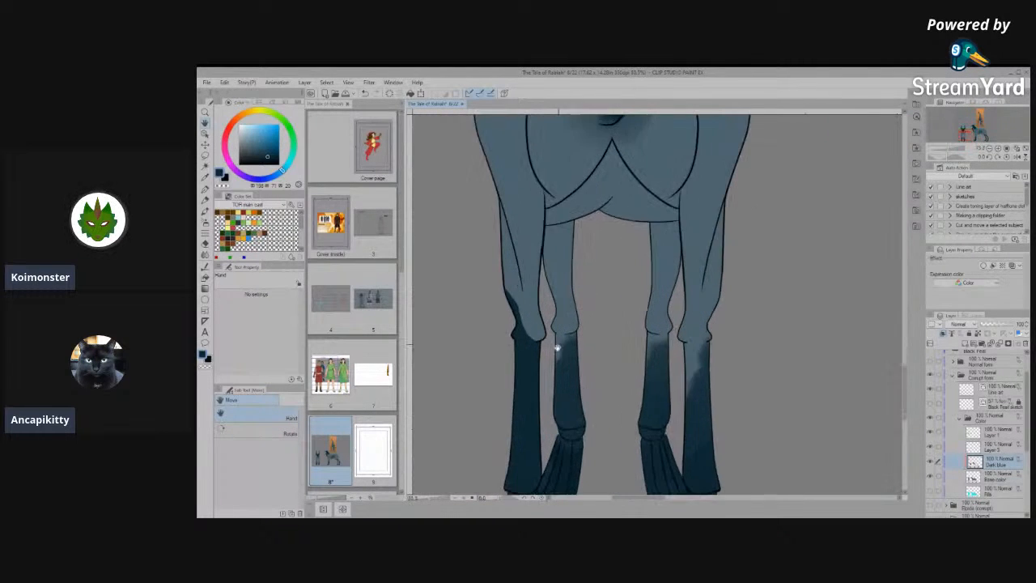
scroll(600, 377, down, 1)
scroll(665, 353, up, 1)
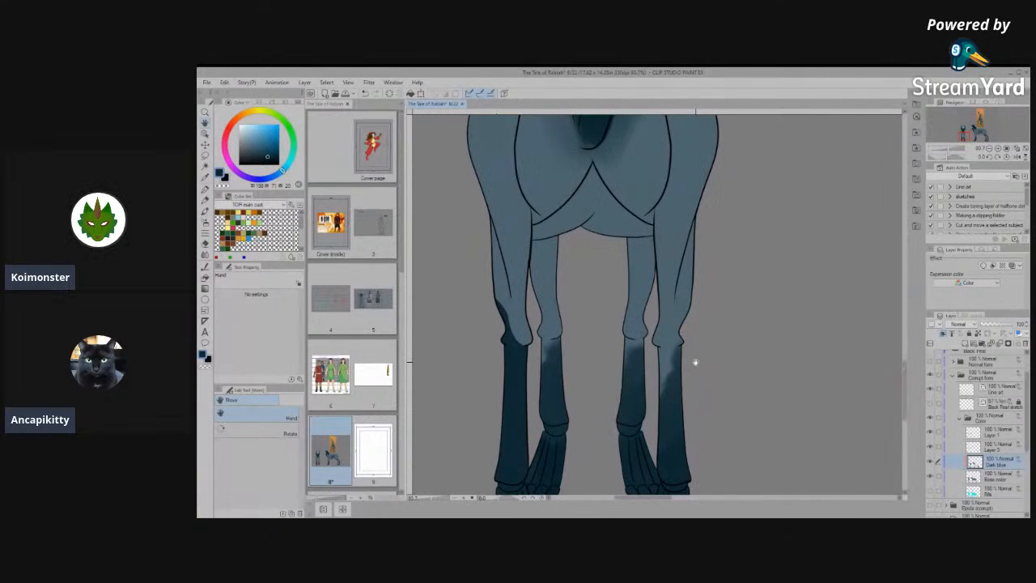
click(207, 188)
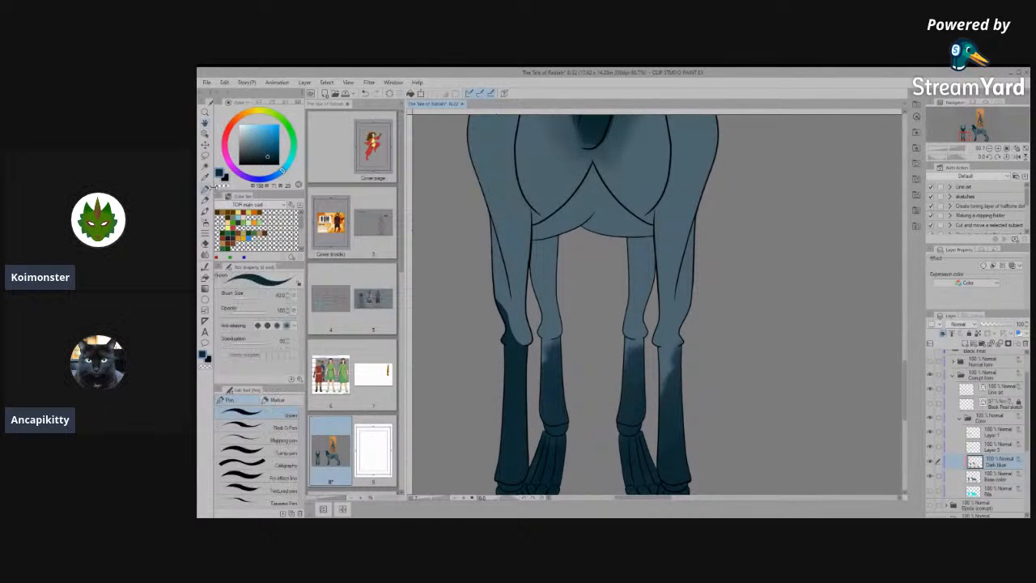
scroll(632, 306, up, 2)
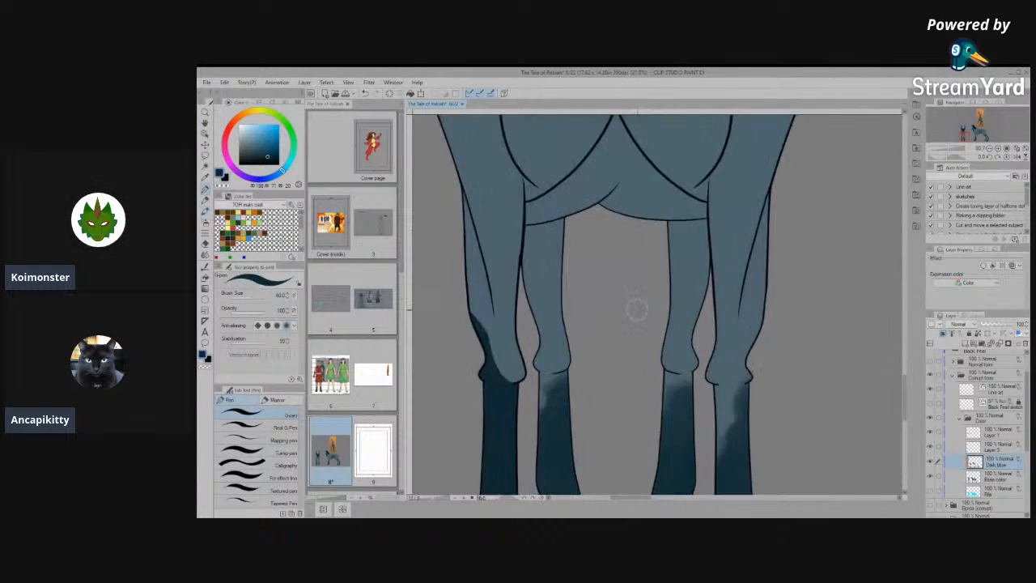
drag(757, 366, 709, 350)
mouse_move(686, 389)
mouse_down()
mouse_move(675, 470)
mouse_move(691, 360)
mouse_move(692, 446)
mouse_move(707, 302)
mouse_move(714, 447)
mouse_move(687, 401)
mouse_move(711, 475)
mouse_move(699, 406)
mouse_move(705, 296)
mouse_move(690, 339)
mouse_move(710, 417)
mouse_move(741, 314)
mouse_up()
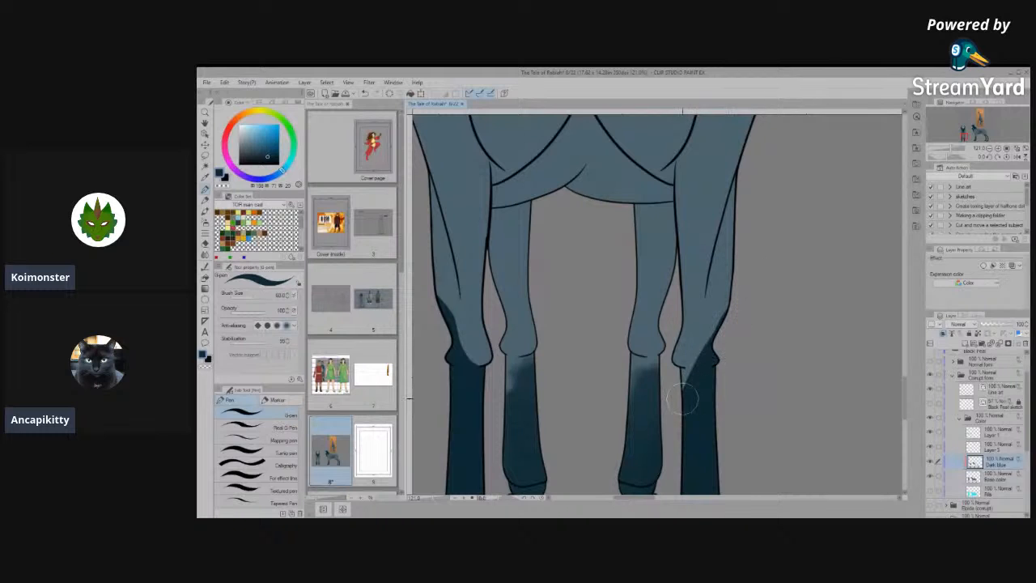
drag(683, 398, 705, 340)
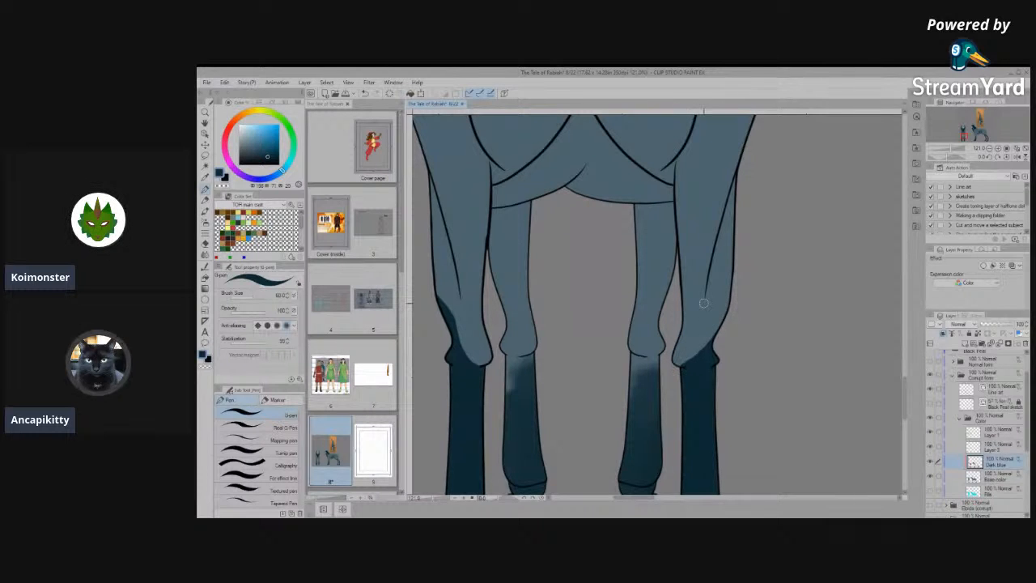
- Extend the right-hand outer leg's marking up the outer edge above the knee, keeping the inner part of the knee light blue
key(h)
drag(727, 332, 764, 412)
key(p)
scroll(761, 412, up, 2)
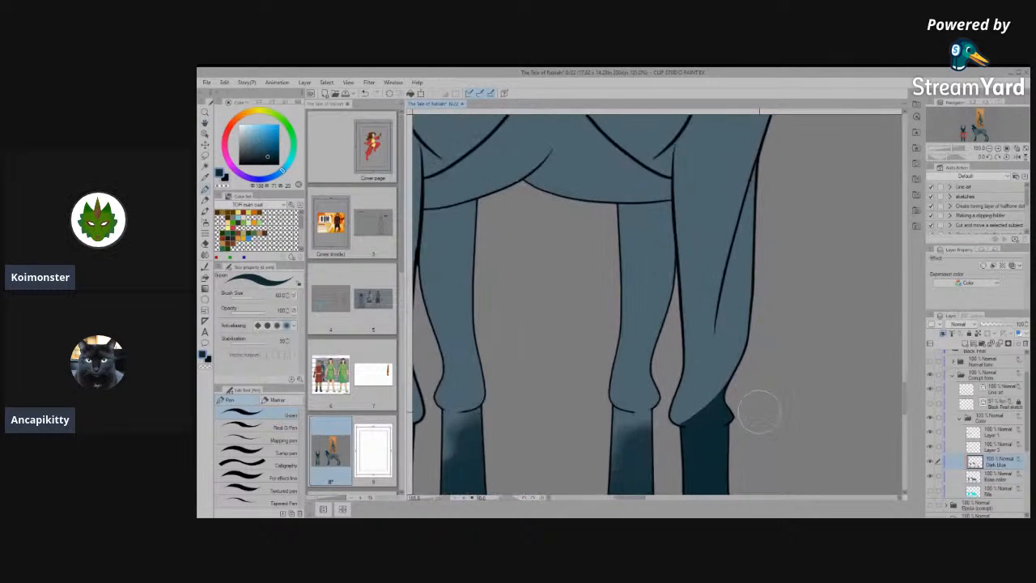
scroll(759, 412, up, 1)
drag(763, 316, 654, 449)
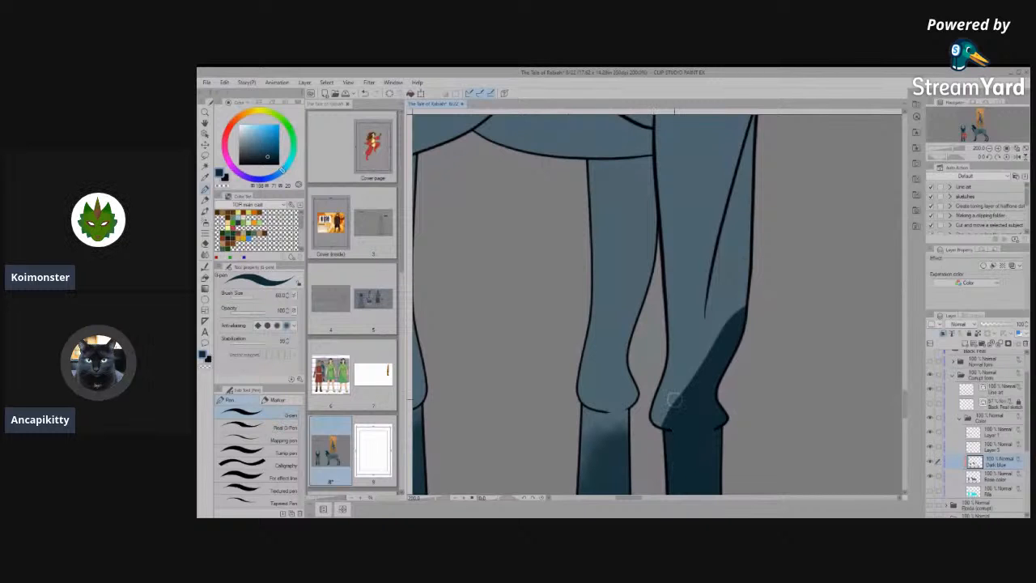
key(ctrl+z)
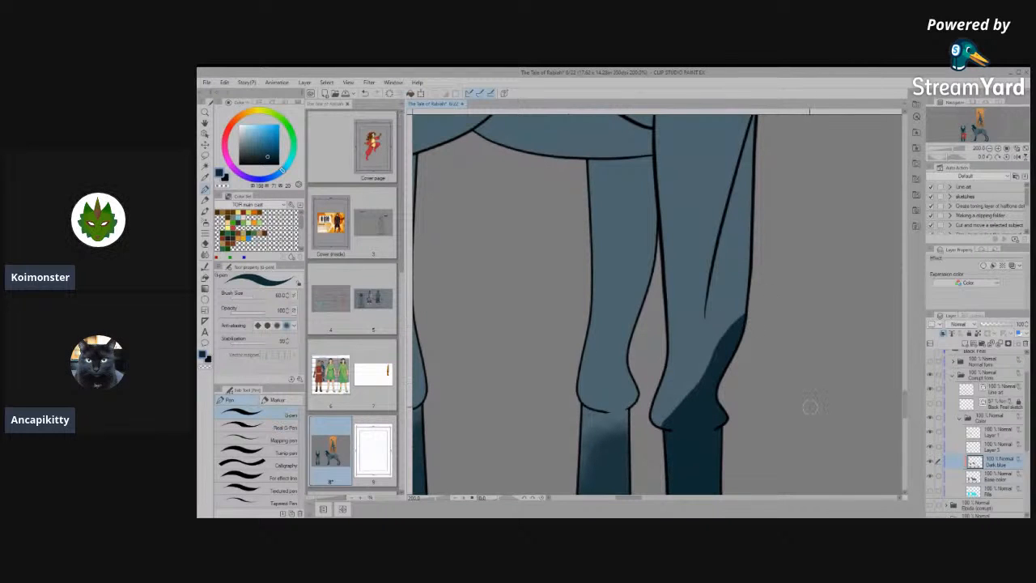
- Fill the left-hand inner leg and its paw with solid dark blue, ending in a slanted edge across the knee
mouse_move(659, 331)
mouse_down()
mouse_move(840, 229)
mouse_move(830, 277)
mouse_up()
mouse_move(546, 394)
mouse_down()
mouse_move(559, 361)
mouse_move(565, 483)
mouse_move(602, 354)
mouse_up()
mouse_move(606, 451)
mouse_down()
mouse_move(636, 332)
mouse_move(611, 319)
mouse_up()
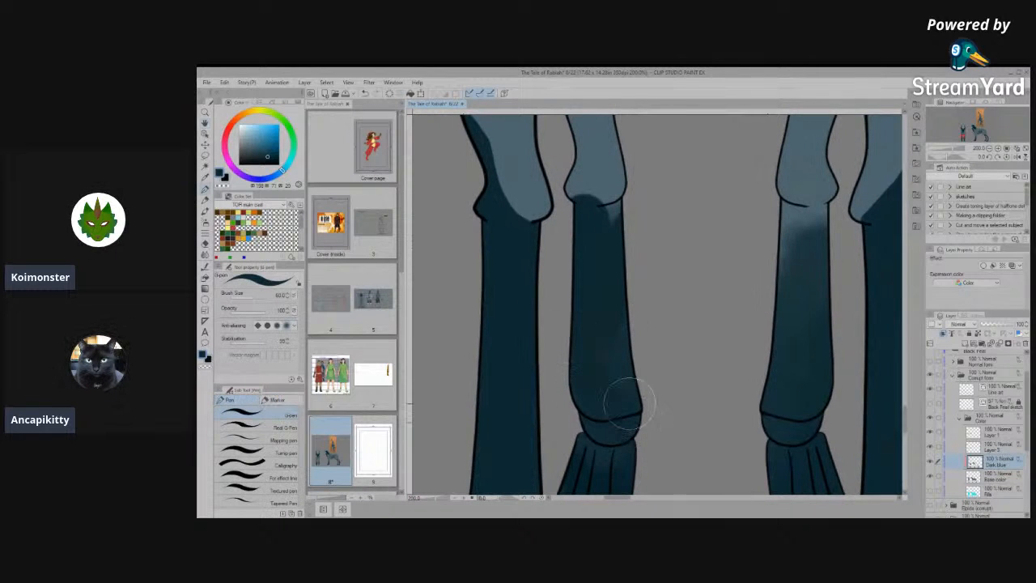
mouse_move(601, 458)
mouse_down()
mouse_move(654, 290)
mouse_move(622, 352)
mouse_up()
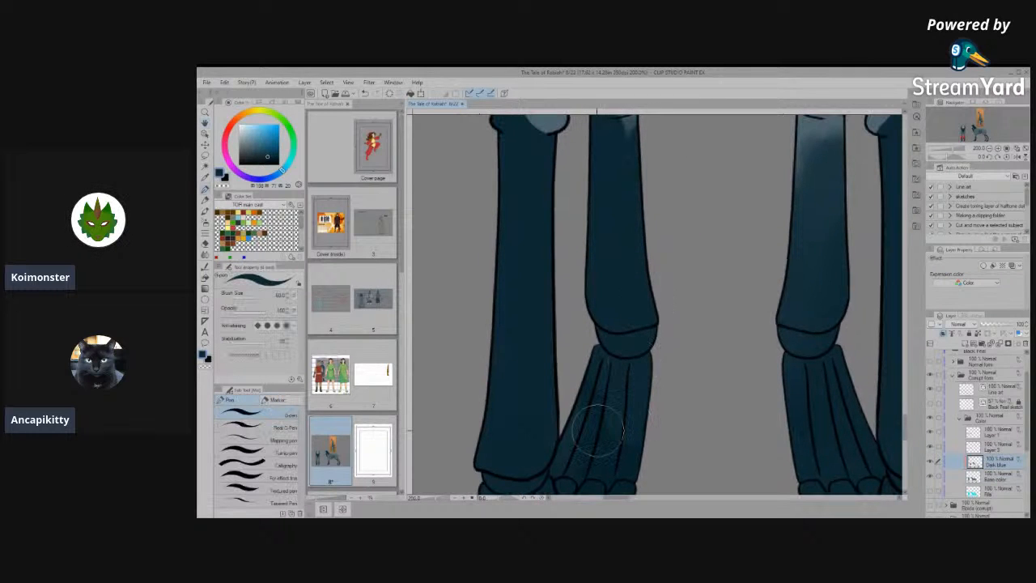
mouse_move(669, 314)
mouse_down()
mouse_move(657, 462)
mouse_move(670, 521)
mouse_up()
mouse_move(639, 362)
mouse_down()
mouse_move(588, 278)
mouse_move(624, 348)
mouse_move(600, 298)
mouse_move(650, 336)
mouse_up()
- Repaint the right-hand inner leg solid dark blue with a crisp diagonal upper edge at the knee
drag(680, 368, 526, 348)
mouse_move(651, 421)
mouse_down()
mouse_move(681, 320)
mouse_move(661, 424)
mouse_move(666, 483)
mouse_move(663, 472)
mouse_move(679, 466)
mouse_move(645, 448)
mouse_move(655, 349)
mouse_move(648, 383)
mouse_move(680, 470)
mouse_move(669, 326)
mouse_move(643, 361)
mouse_move(647, 370)
mouse_move(655, 334)
mouse_move(690, 298)
mouse_move(697, 244)
mouse_move(684, 283)
mouse_move(648, 307)
mouse_move(632, 330)
mouse_up()
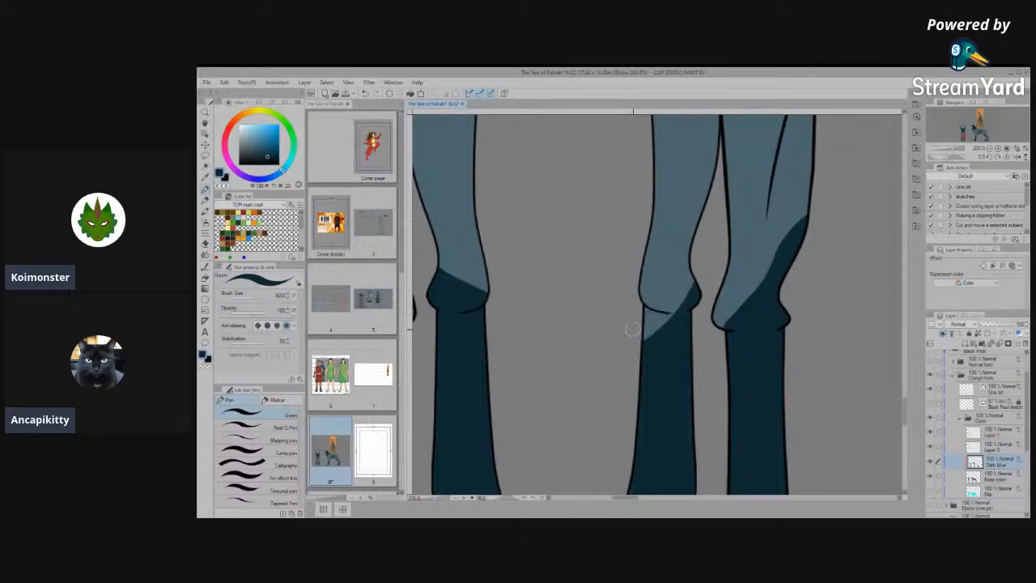
drag(674, 279, 698, 312)
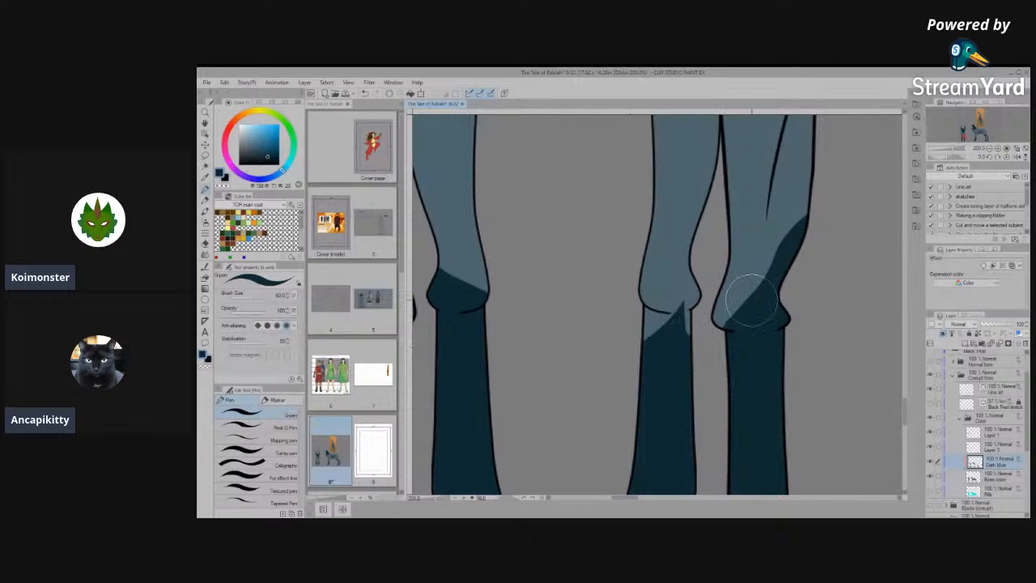
- Reduce the pen size and shape a narrow pointed tip of dark blue over the right-hand inner knee
scroll(688, 320, up, 3)
key([)
mouse_move(665, 339)
mouse_down()
mouse_move(647, 245)
mouse_move(609, 340)
mouse_up()
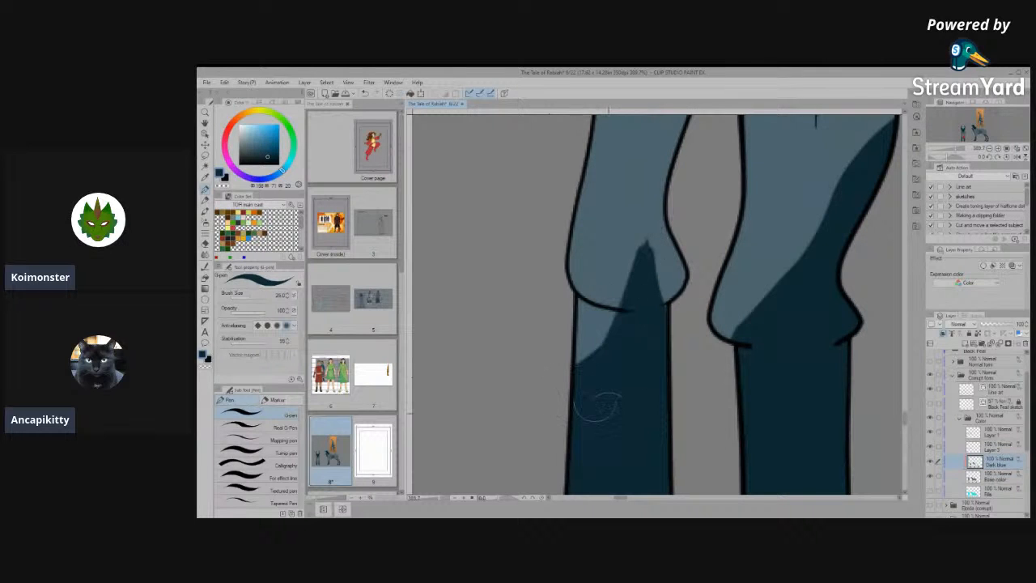
drag(643, 233, 582, 341)
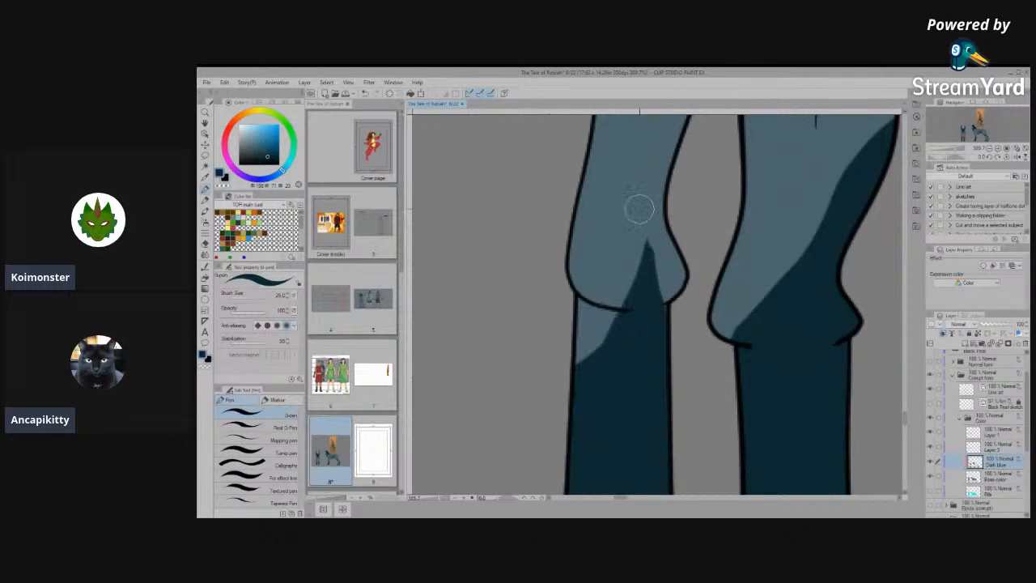
mouse_move(656, 234)
mouse_down()
mouse_move(694, 316)
mouse_move(636, 242)
mouse_move(588, 353)
mouse_move(637, 230)
mouse_move(548, 394)
mouse_move(601, 314)
mouse_move(570, 371)
mouse_move(544, 405)
mouse_up()
- Fill the remaining light patch below the right-hand inner knee line with dark blue
scroll(861, 275, down, 4)
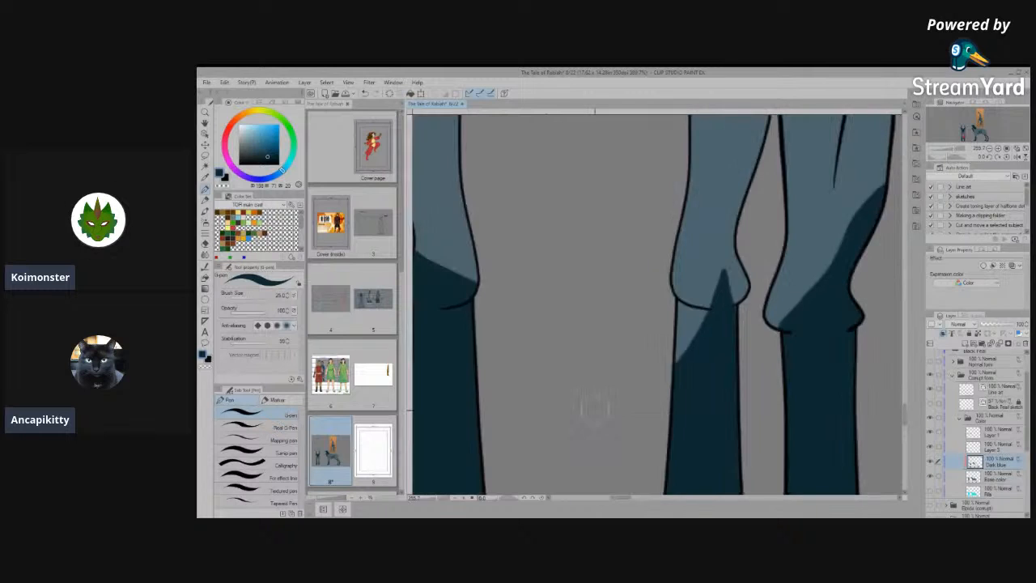
scroll(594, 409, down, 6)
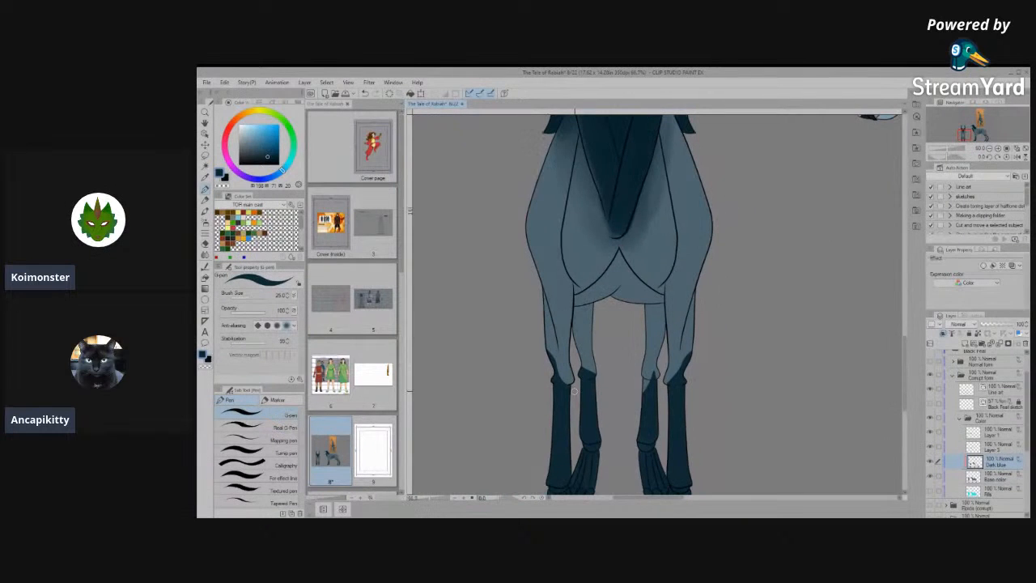
scroll(574, 391, down, 4)
scroll(635, 391, up, 5)
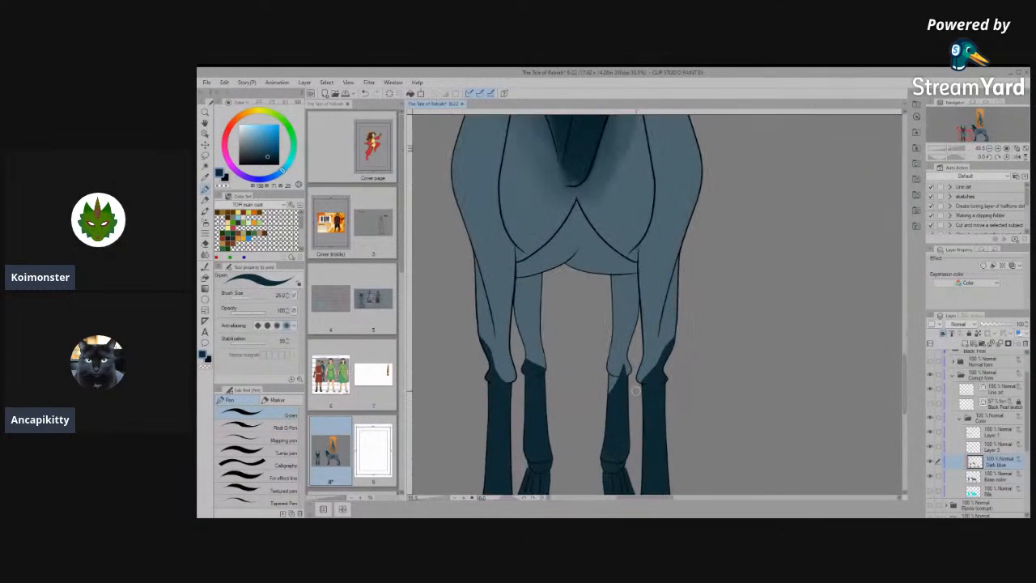
scroll(635, 390, up, 5)
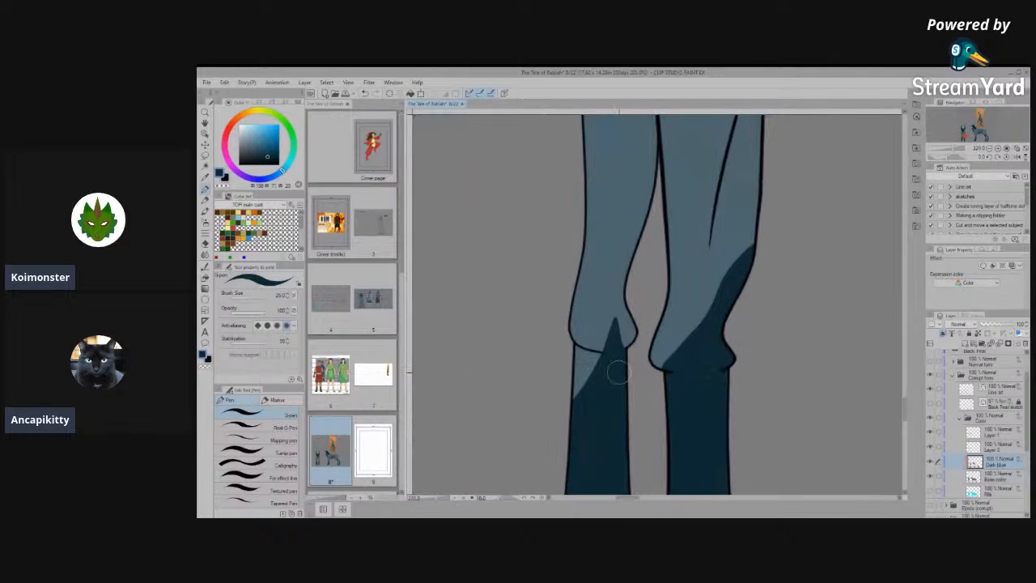
mouse_move(617, 372)
mouse_down()
mouse_move(582, 382)
mouse_move(572, 417)
mouse_move(569, 351)
mouse_move(604, 363)
mouse_move(583, 385)
mouse_move(580, 434)
mouse_move(615, 376)
mouse_up()
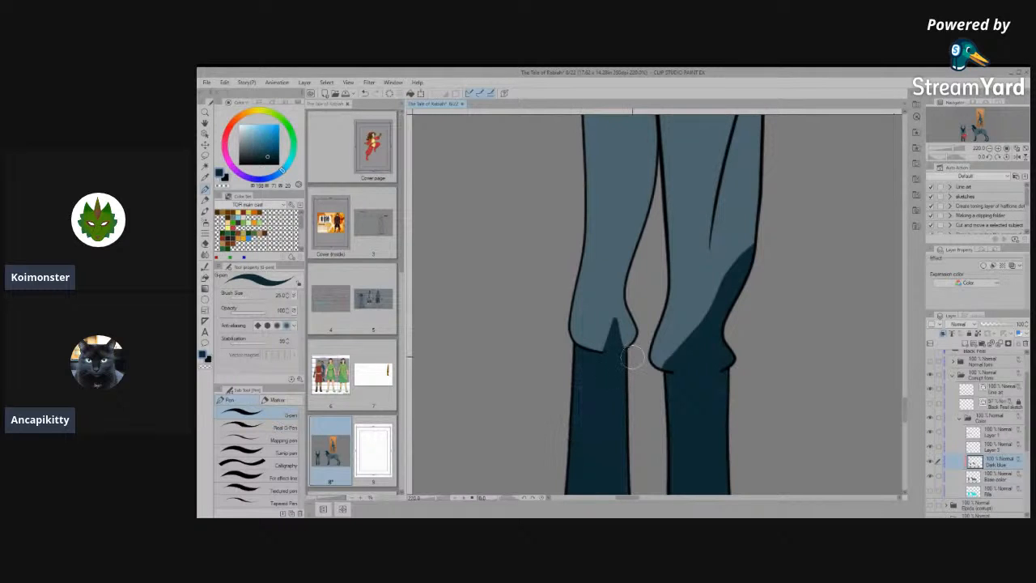
- Reshape the dark blue tips over both inner knees, rounding the right-hand one toward the knee's outer edge
scroll(662, 368, down, 5)
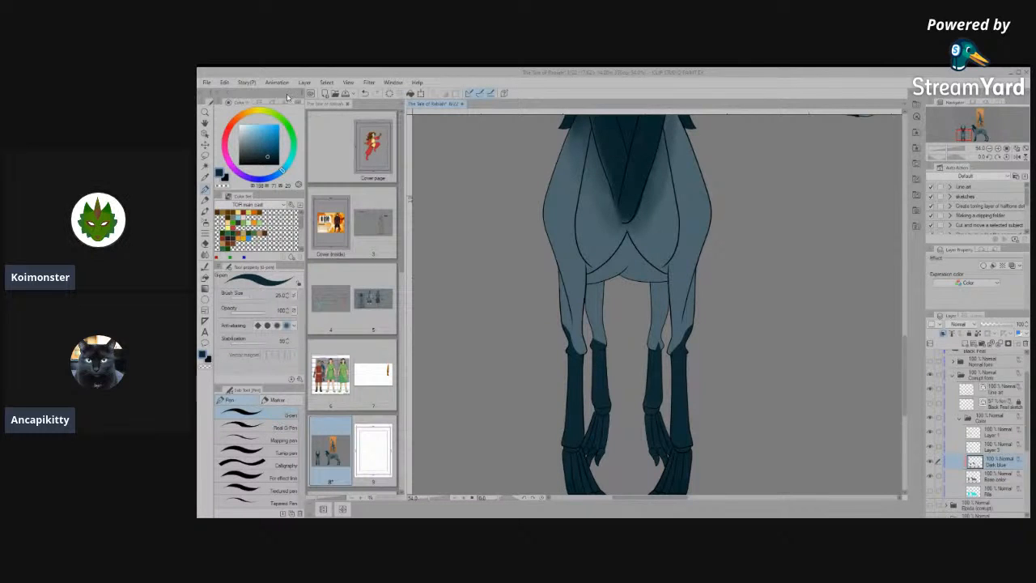
scroll(595, 389, up, 5)
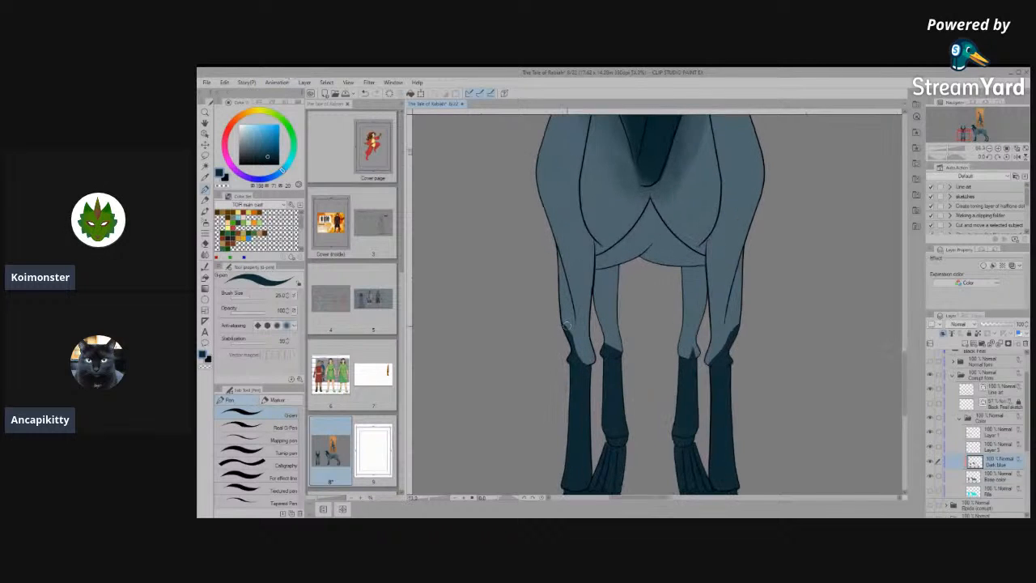
scroll(595, 389, up, 2)
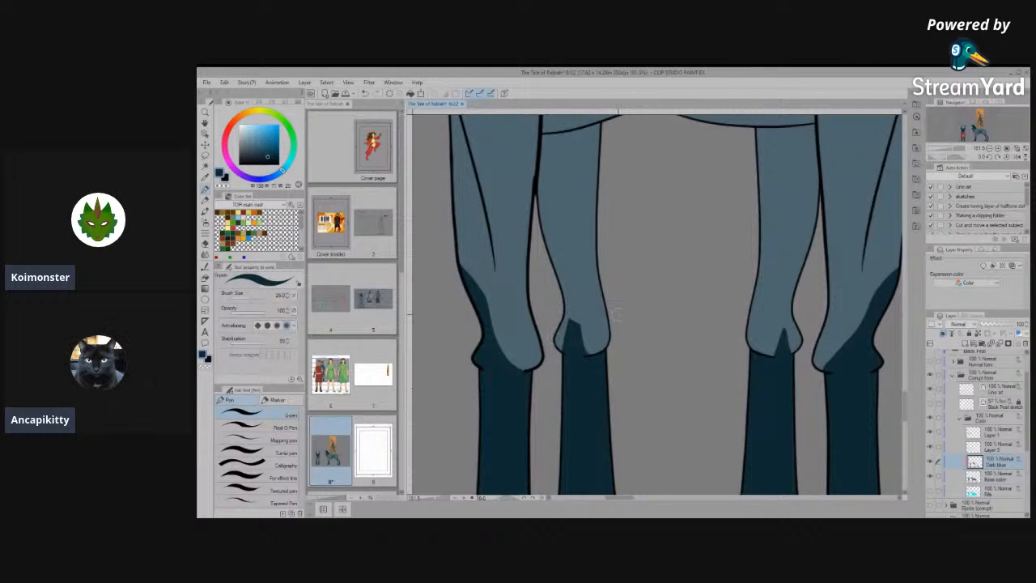
mouse_move(788, 356)
mouse_down()
mouse_move(703, 393)
mouse_move(669, 401)
mouse_move(670, 380)
mouse_move(662, 415)
mouse_move(671, 388)
mouse_up()
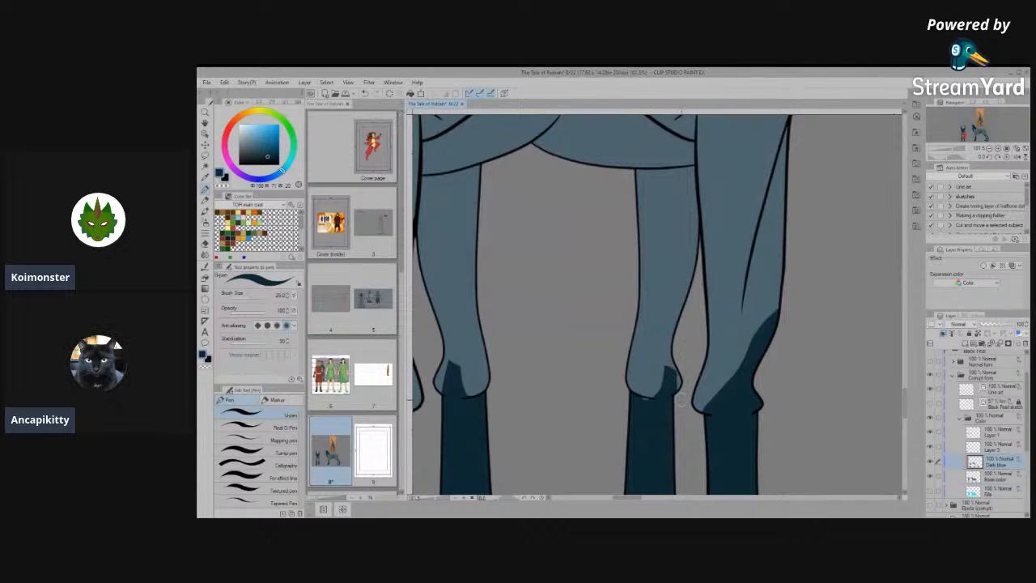
scroll(663, 332, up, 5)
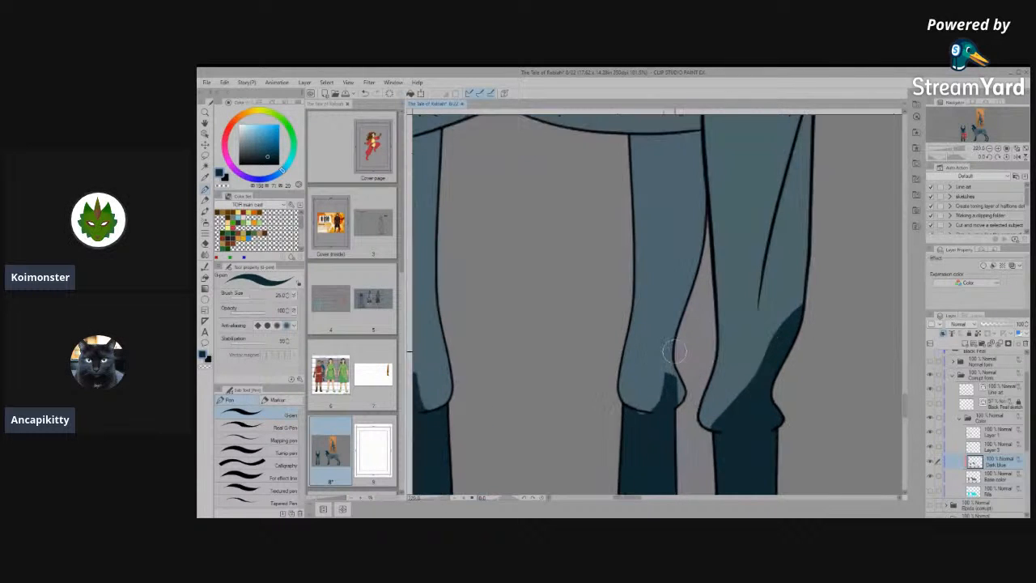
key(space)
drag(628, 421, 631, 310)
mouse_move(608, 354)
mouse_down()
mouse_move(586, 363)
mouse_move(648, 377)
mouse_move(658, 357)
mouse_up()
scroll(656, 356, down, 5)
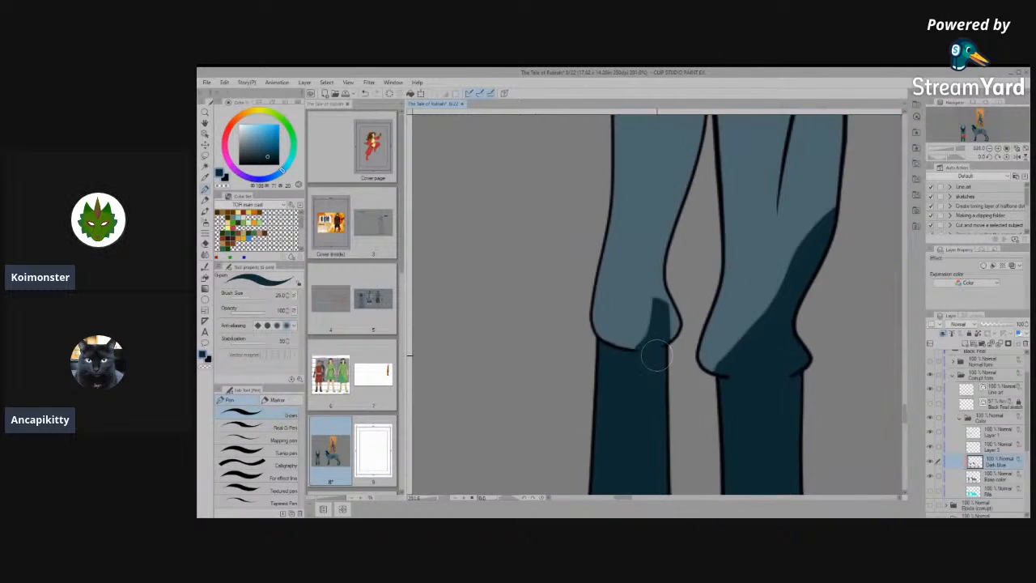
- Examine the front view's chest and leg markings against the side view's head, neck and body, both close up and as a whole
scroll(669, 369, down, 4)
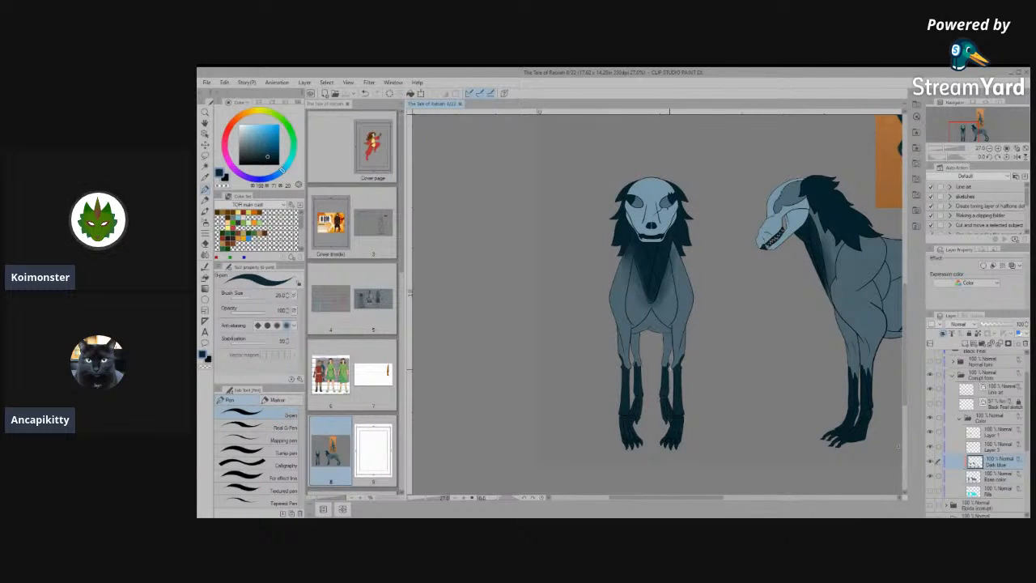
scroll(657, 271, up, 5)
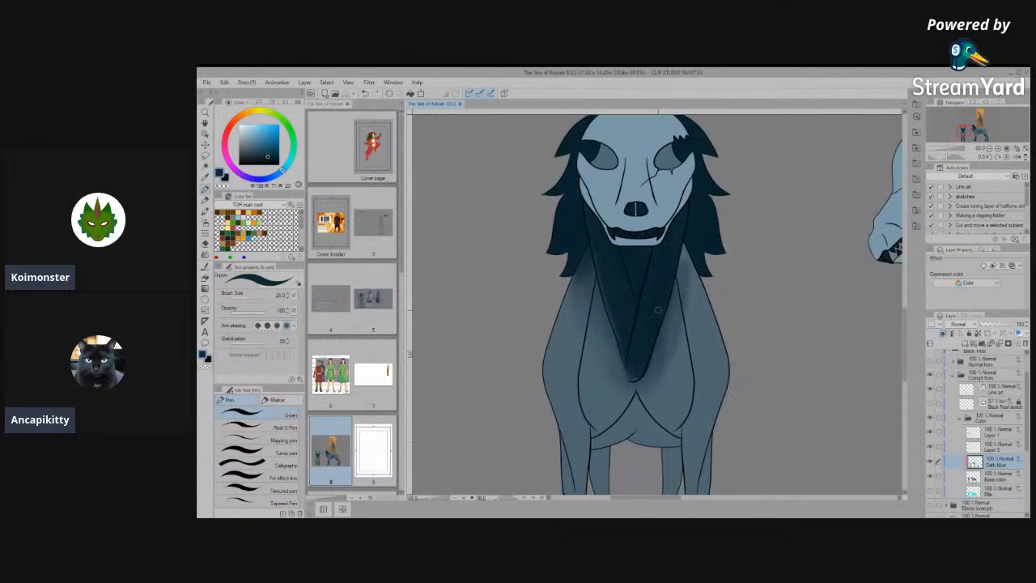
scroll(657, 271, down, 5)
scroll(858, 235, up, 5)
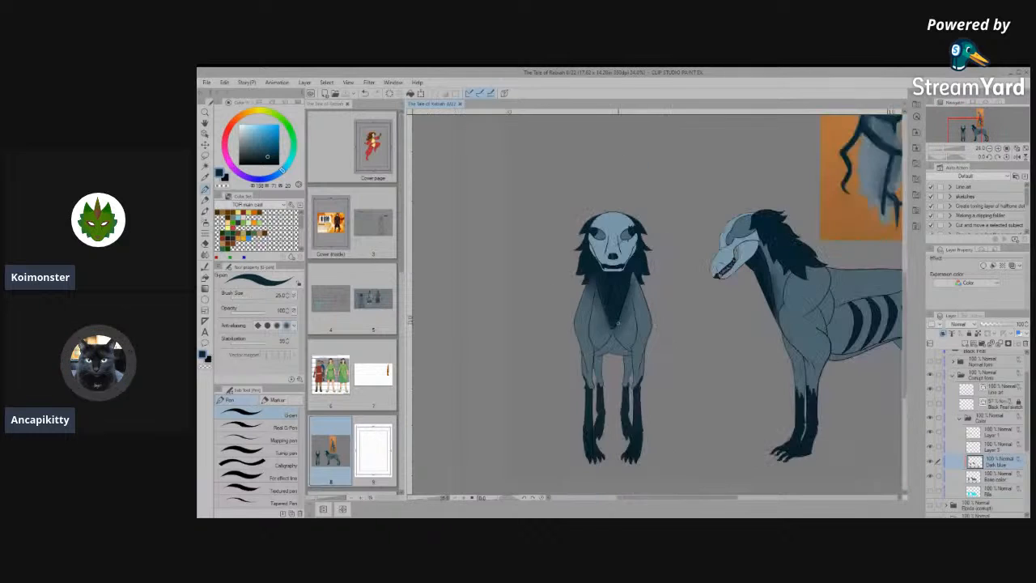
scroll(705, 225, up, 6)
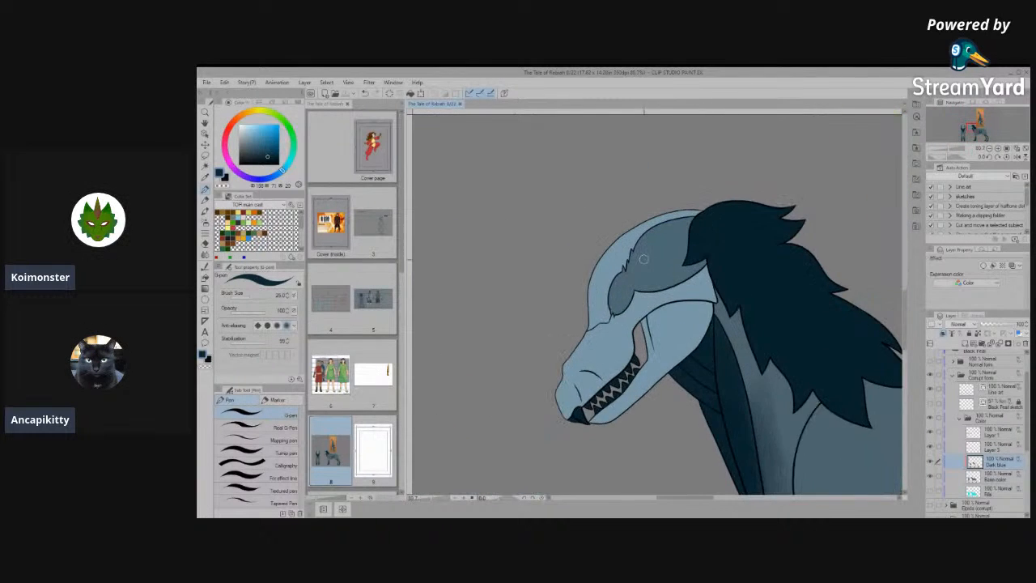
scroll(629, 274, down, 3)
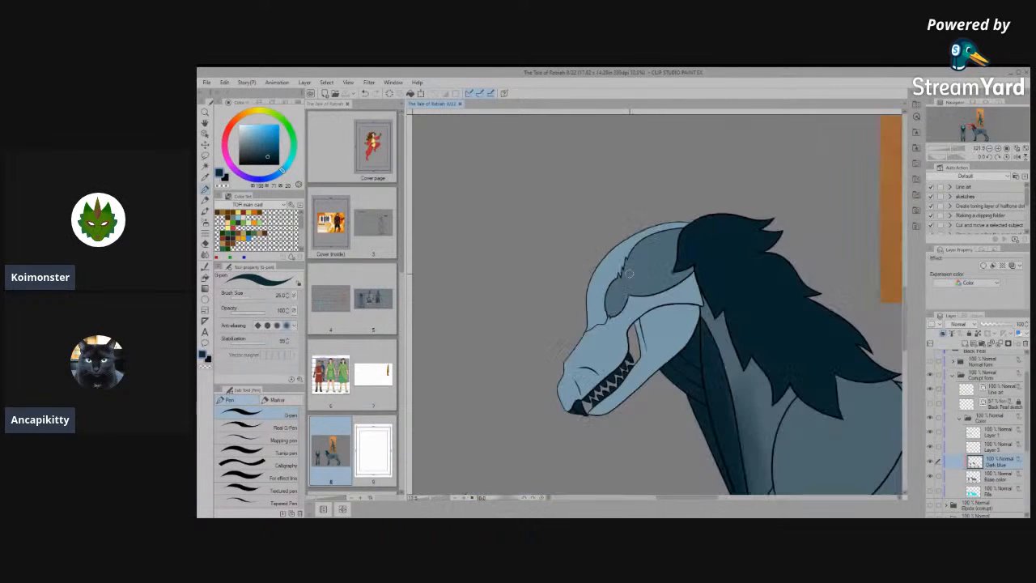
scroll(629, 274, up, 5)
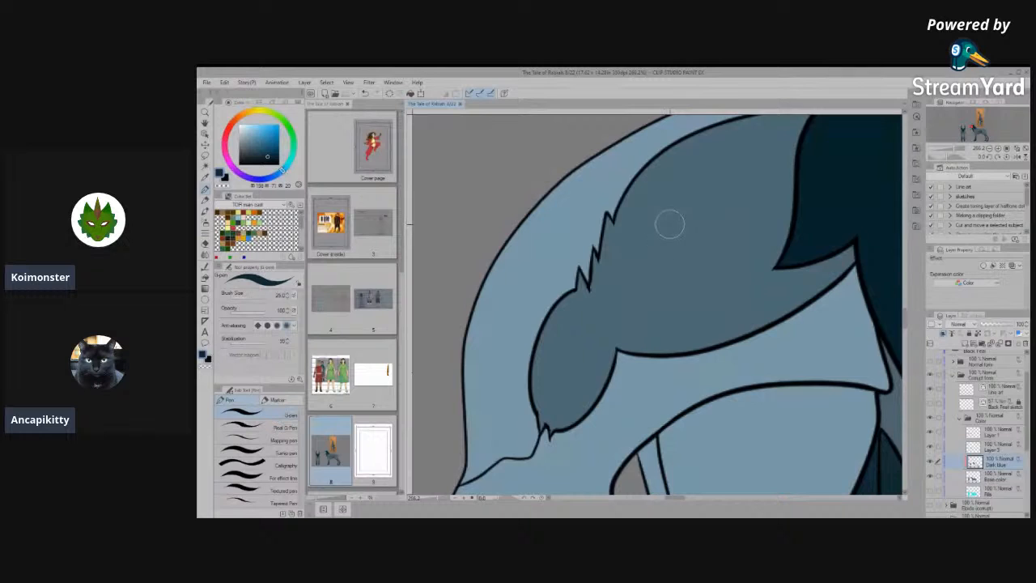
scroll(670, 224, down, 8)
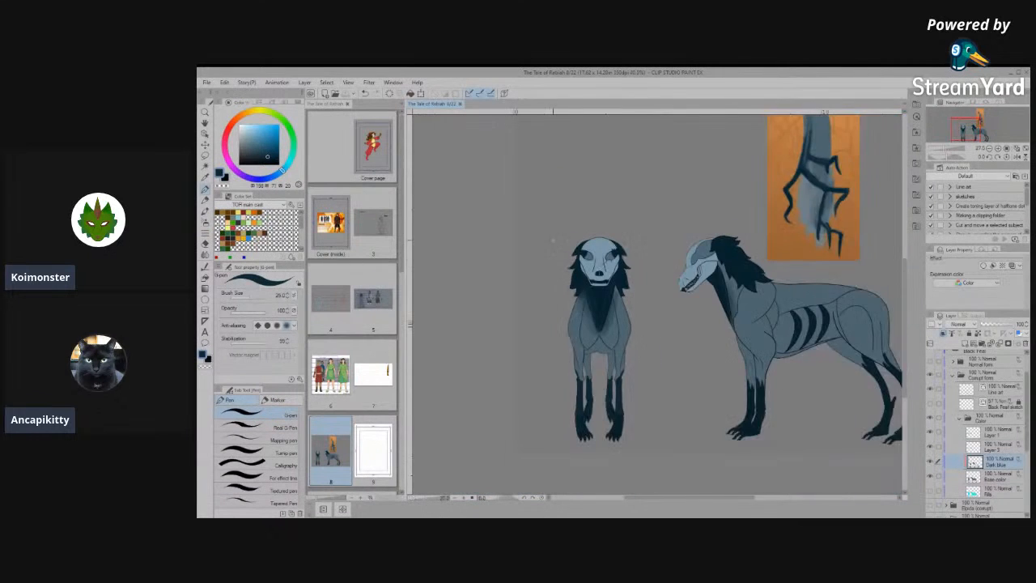
scroll(554, 240, down, 1)
scroll(558, 237, up, 3)
scroll(534, 241, down, 3)
scroll(752, 312, up, 2)
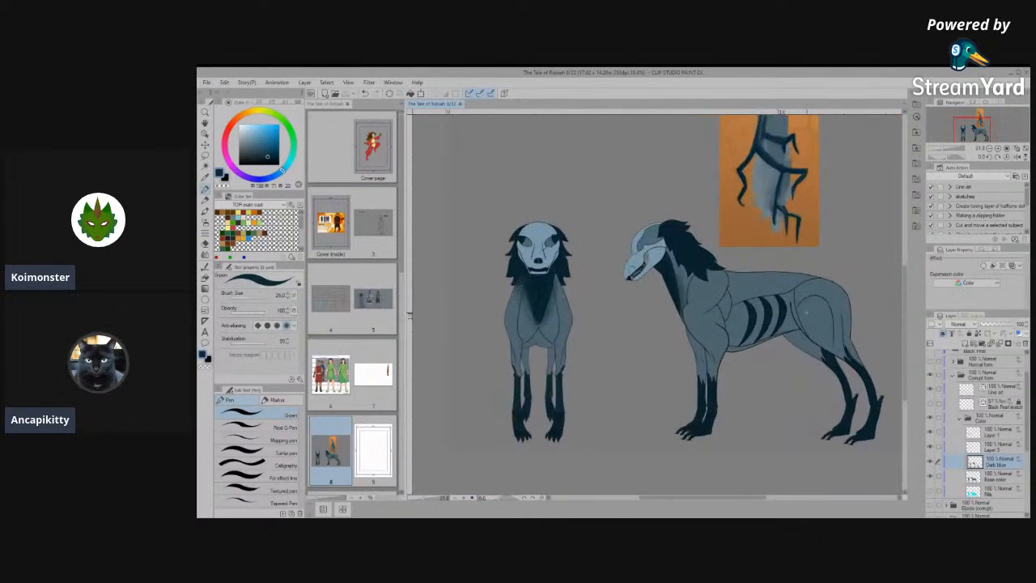
scroll(806, 312, up, 2)
scroll(806, 311, up, 2)
scroll(805, 311, down, 1)
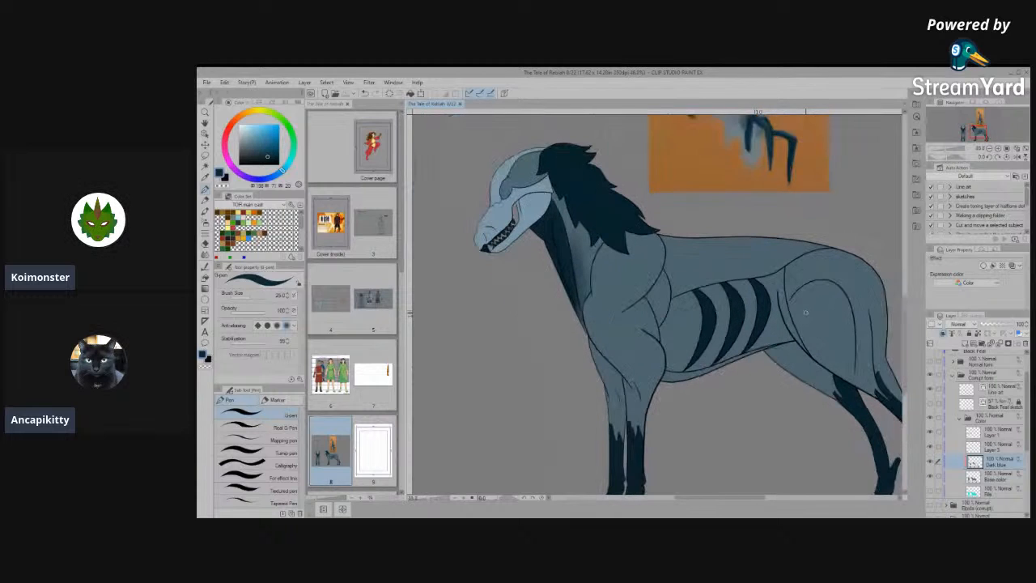
- Compare the front view's head and chest with the side view and the orange reference image, both close up and as a whole
scroll(804, 312, down, 3)
scroll(804, 312, up, 1)
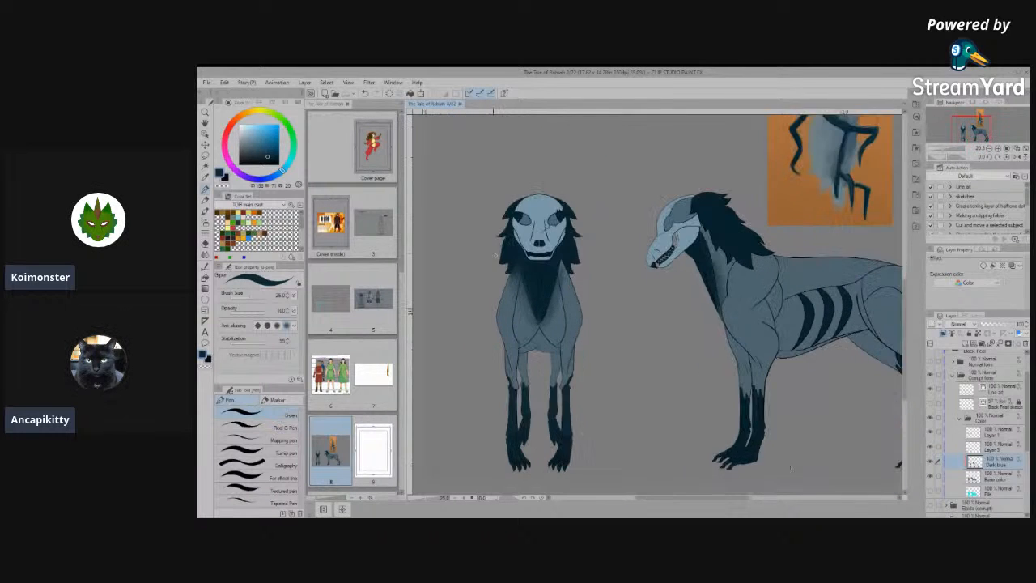
scroll(804, 311, down, 1)
scroll(502, 194, up, 5)
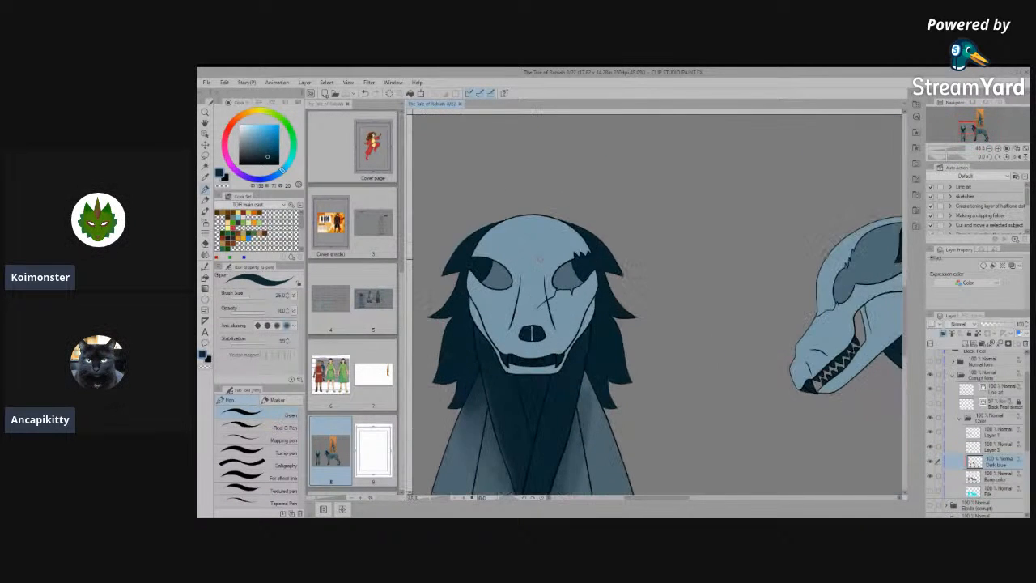
scroll(502, 195, down, 1)
scroll(542, 259, down, 1)
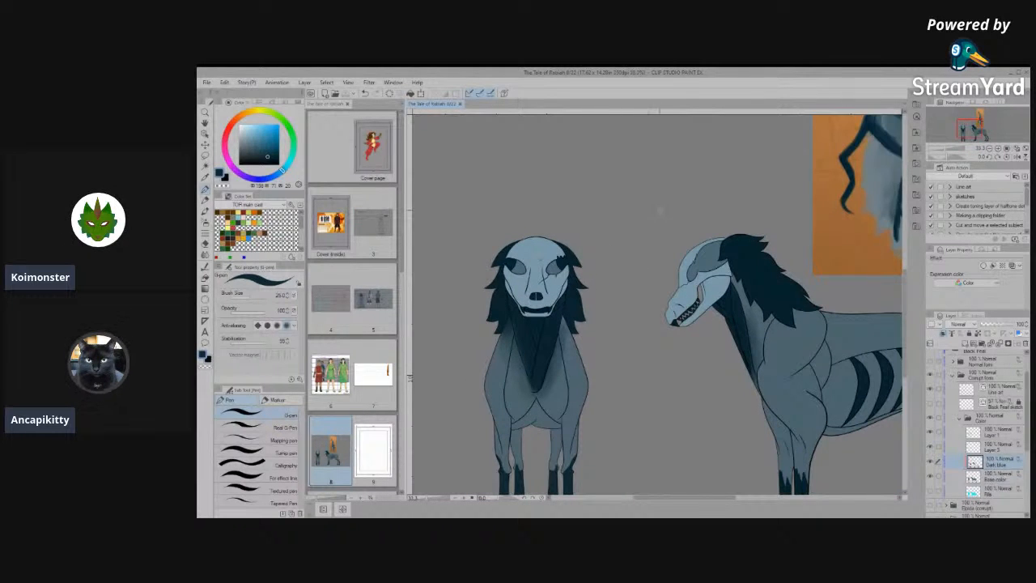
scroll(546, 294, down, 2)
scroll(547, 294, down, 1)
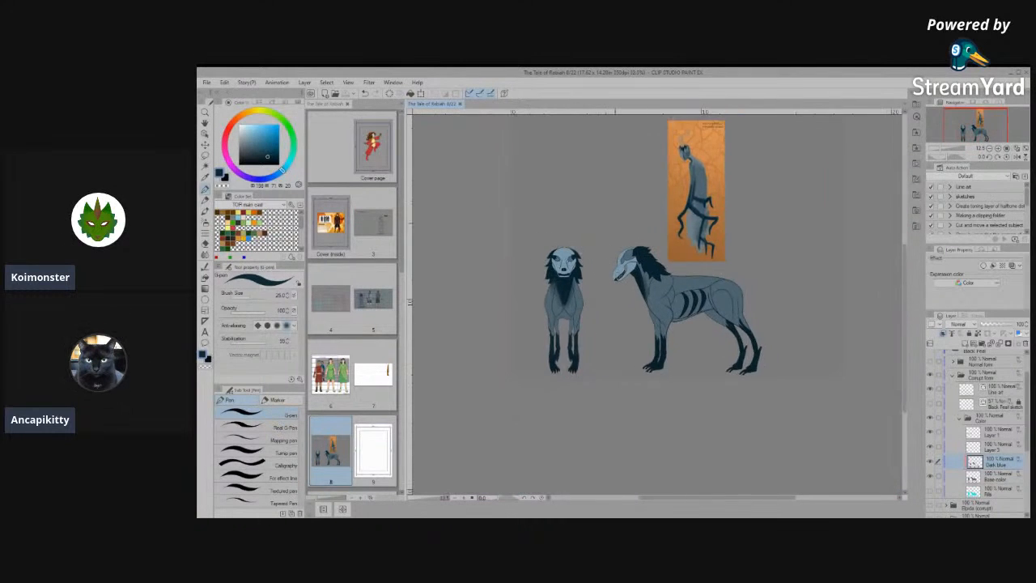
scroll(547, 294, up, 1)
scroll(656, 303, up, 1)
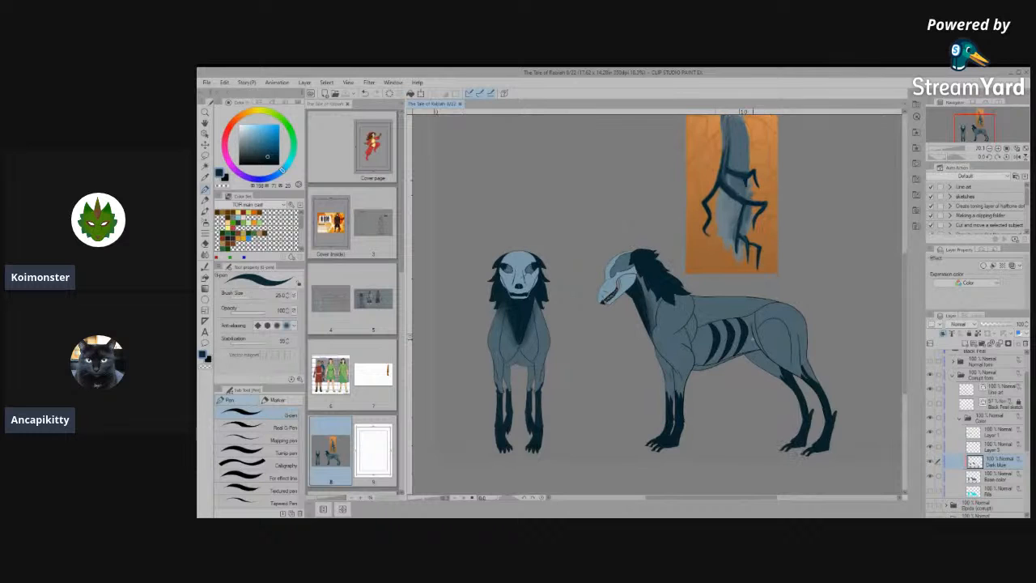
scroll(640, 266, down, 1)
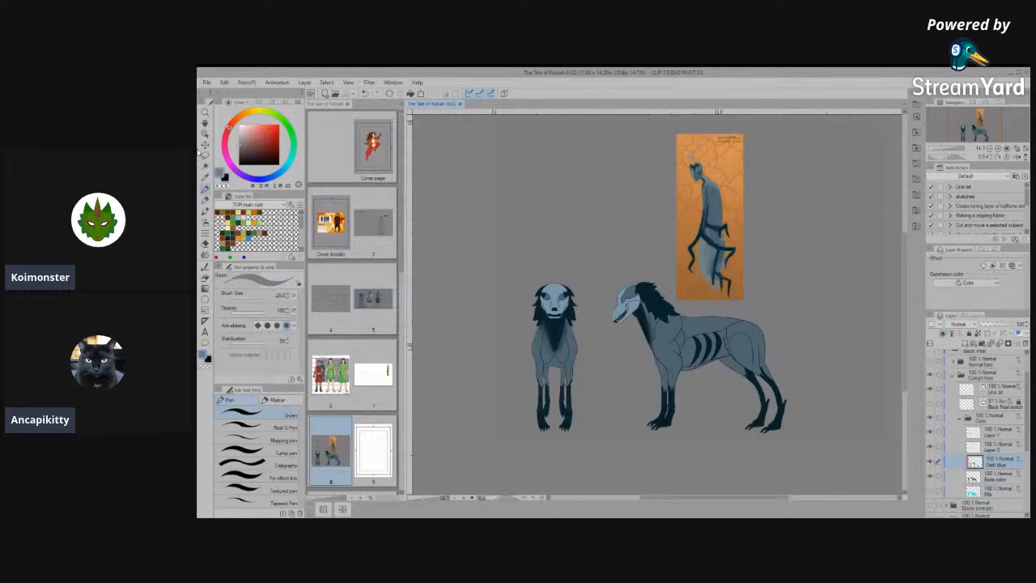
scroll(685, 326, up, 3)
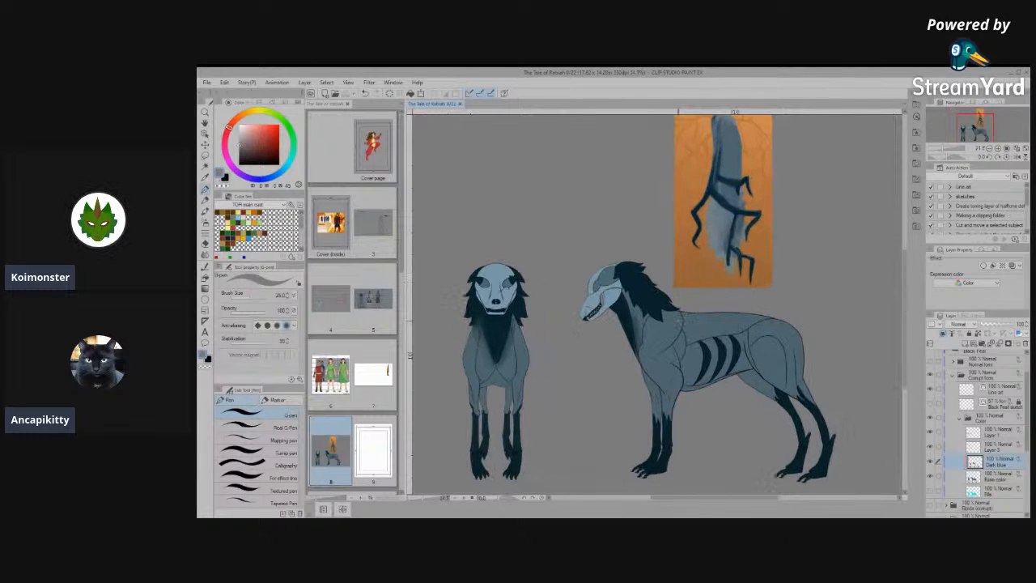
scroll(676, 316, up, 3)
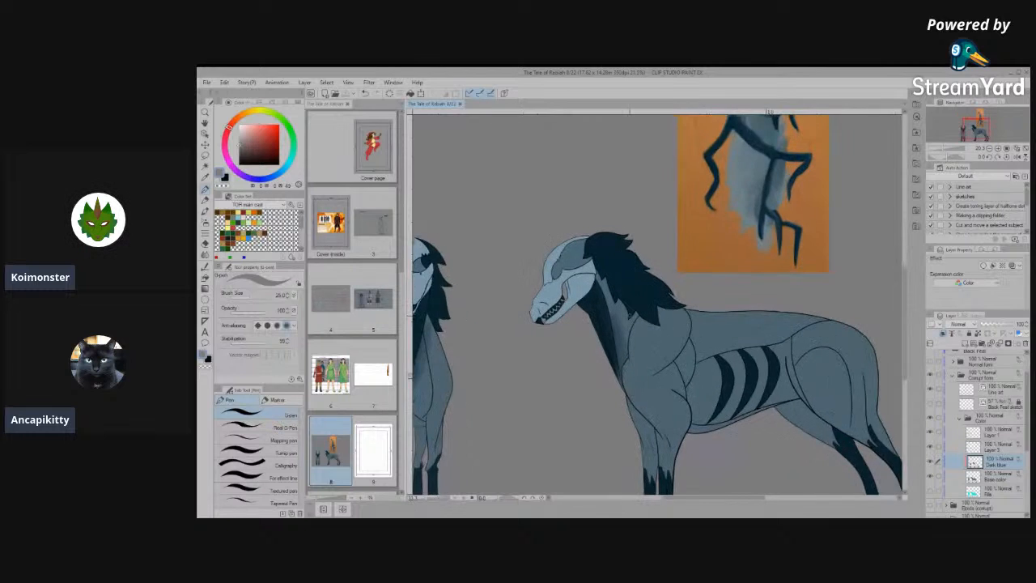
- Sample the dark blue from the side view's throat and return to the pen
key(i)
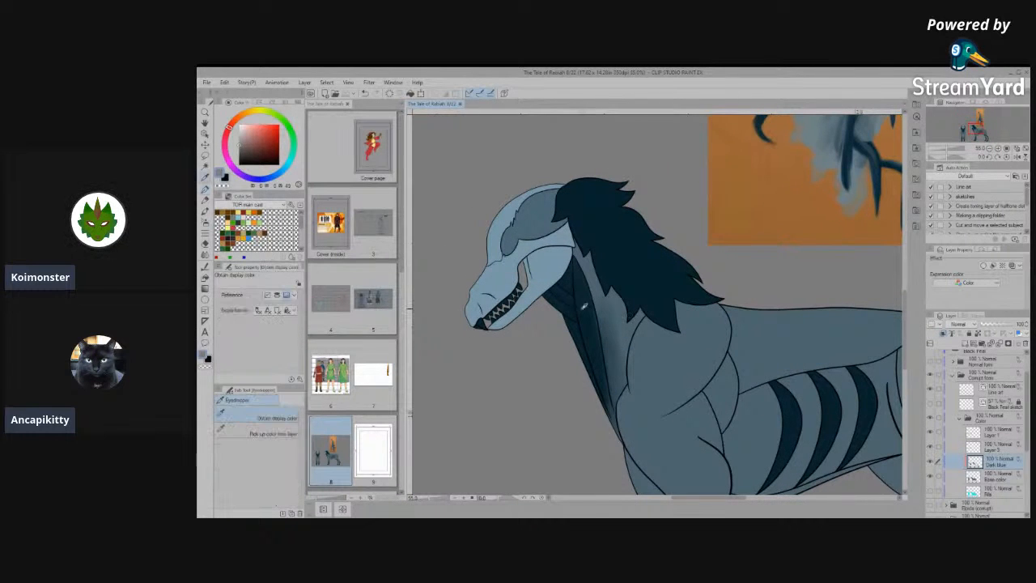
click(561, 305)
key(p)
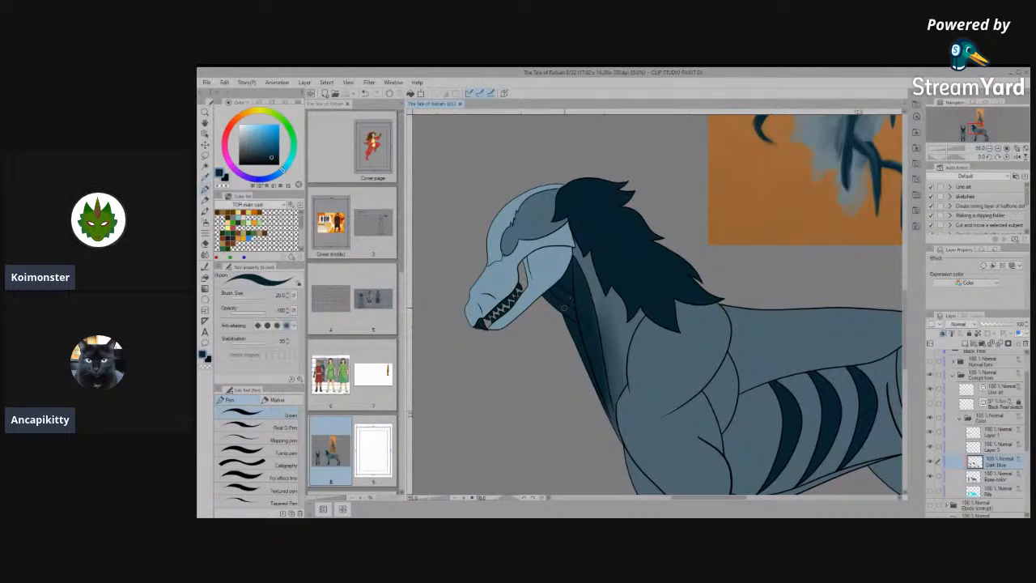
- Inspect the front view's skull and neck shading, then the side view's muzzle and teeth, for areas that still need shading
scroll(563, 308, down, 3)
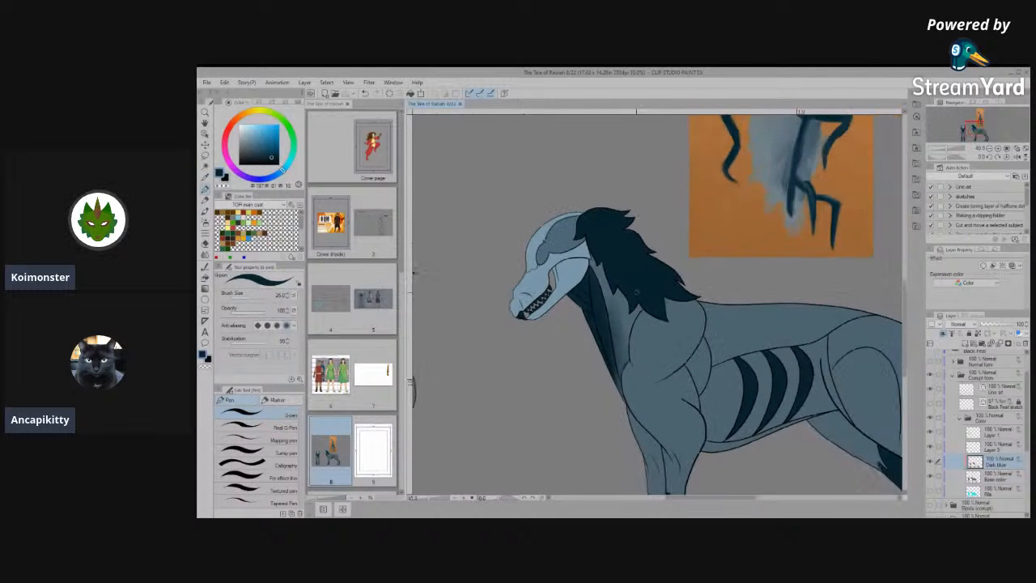
scroll(804, 375, down, 2)
scroll(632, 305, up, 6)
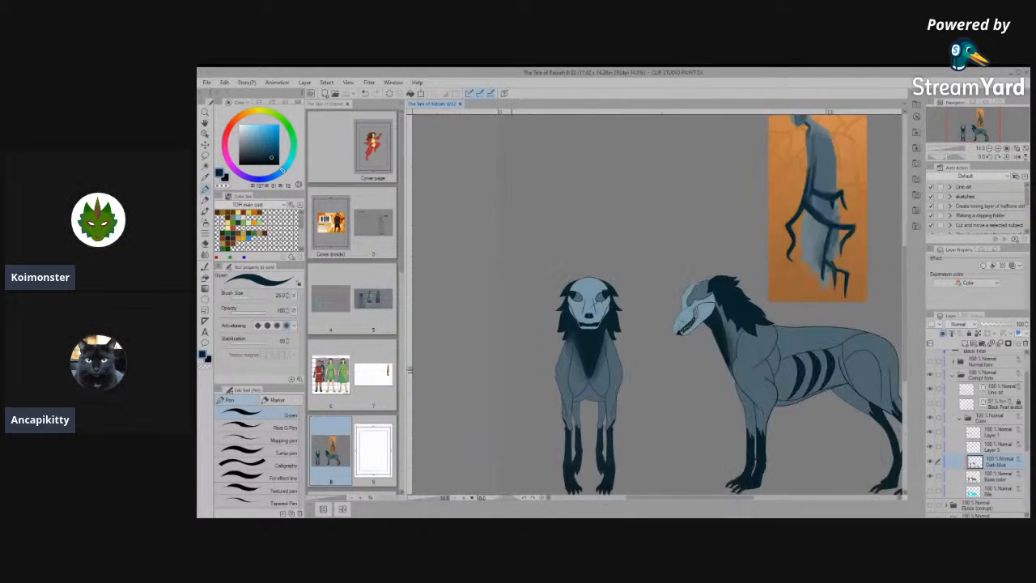
scroll(630, 304, up, 8)
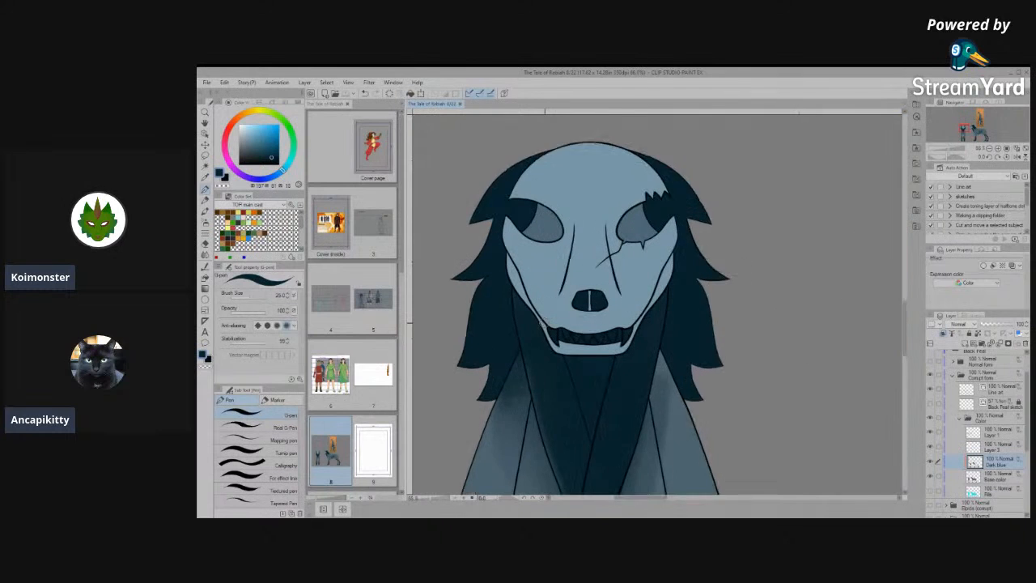
scroll(597, 350, down, 3)
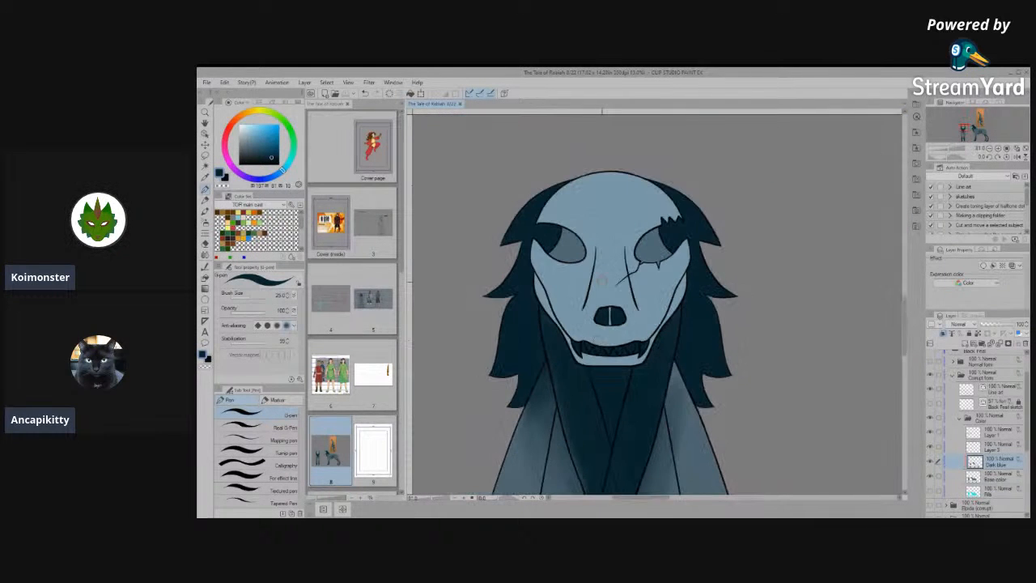
scroll(596, 349, up, 1)
scroll(677, 262, down, 1)
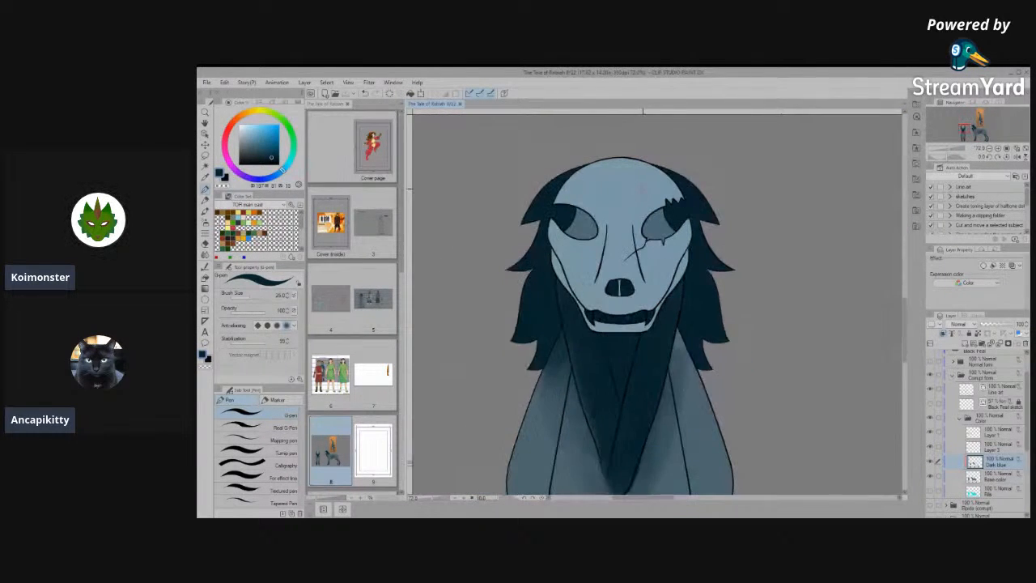
scroll(631, 307, down, 4)
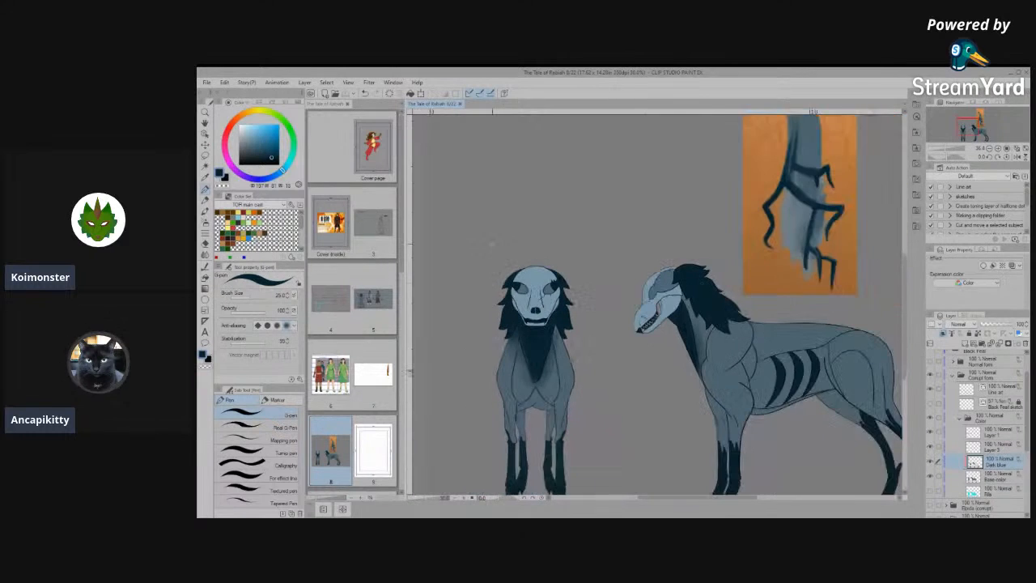
scroll(705, 291, up, 1)
scroll(615, 327, down, 1)
scroll(629, 314, up, 1)
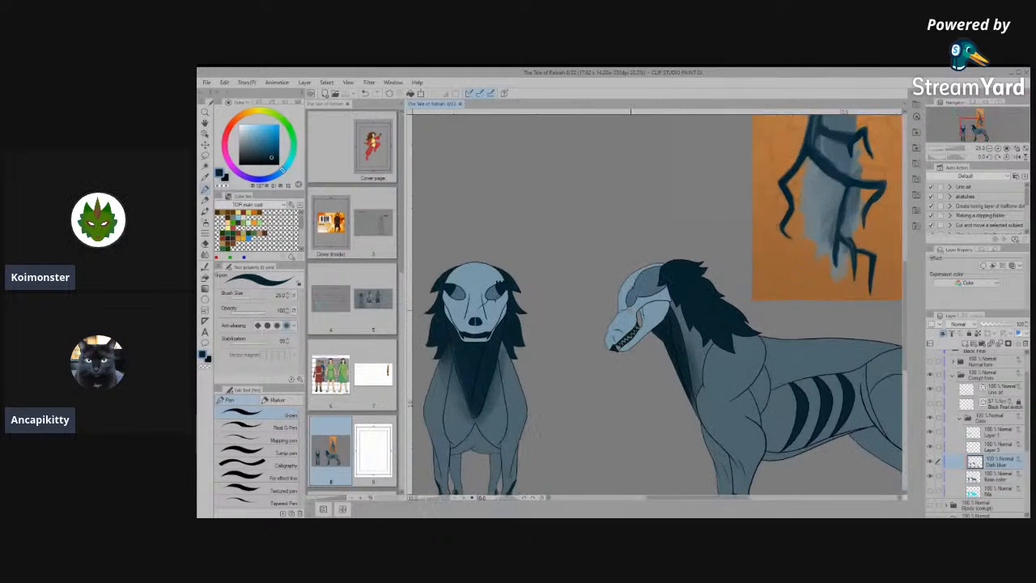
scroll(640, 327, up, 4)
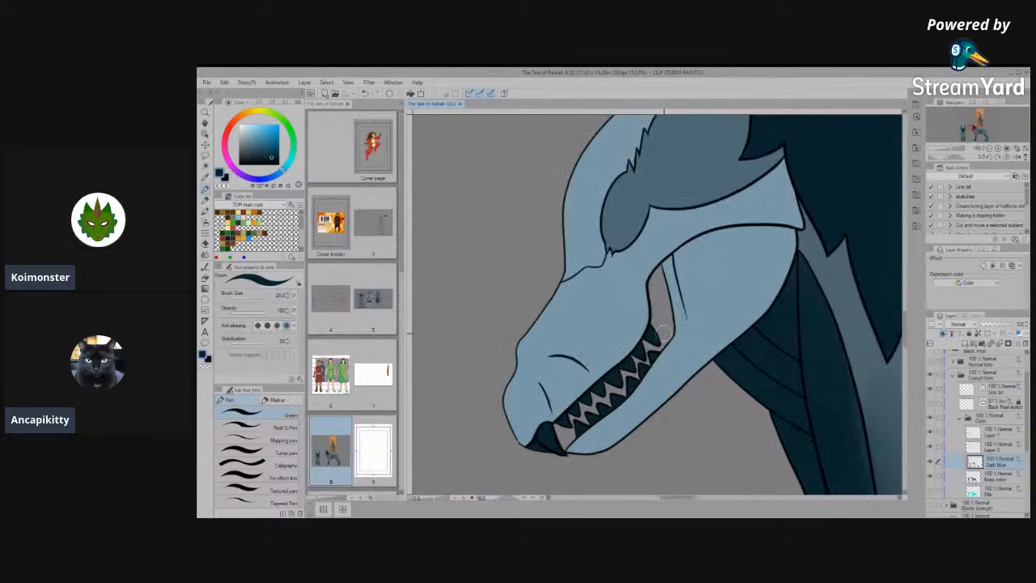
- Choose the Opaque watercolor brush and try a dark blue stroke along the side view's upper teeth
click(205, 264)
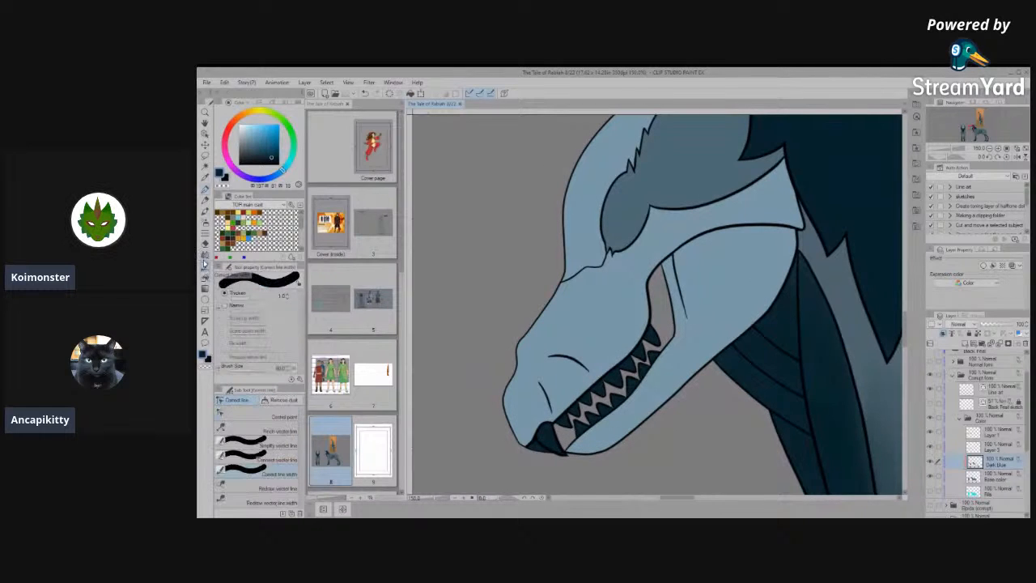
click(205, 276)
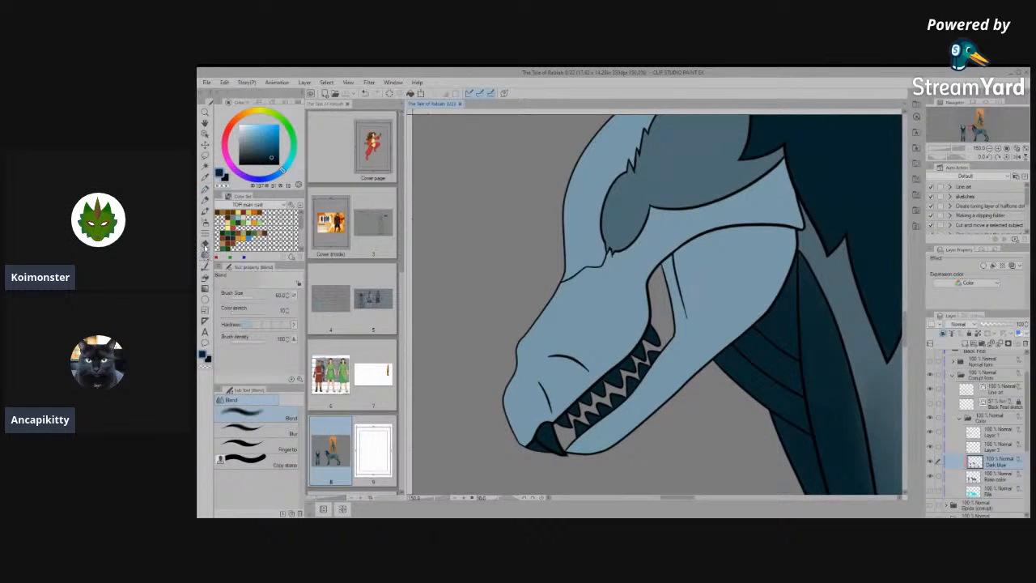
click(205, 200)
click(205, 211)
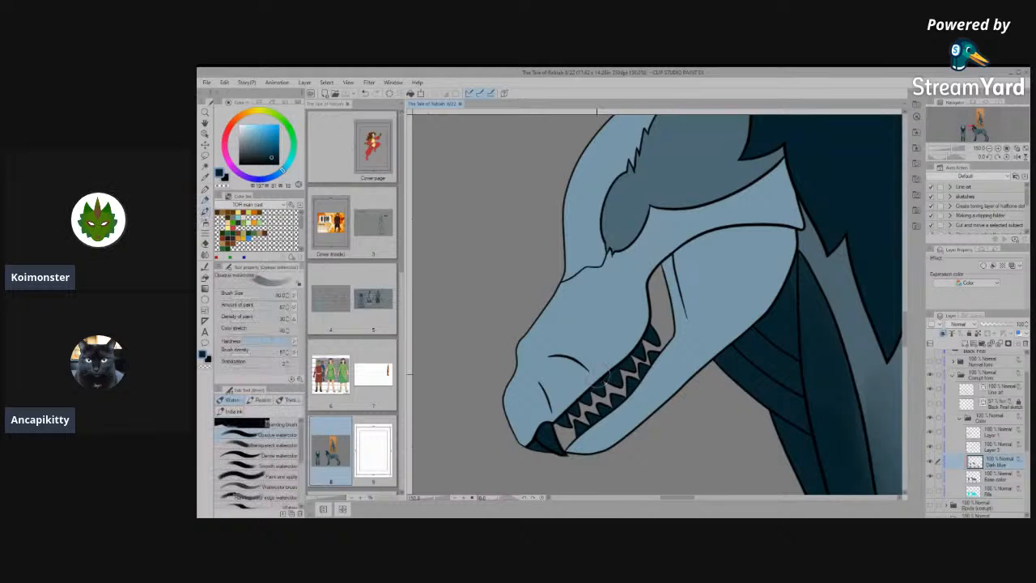
drag(613, 352, 631, 347)
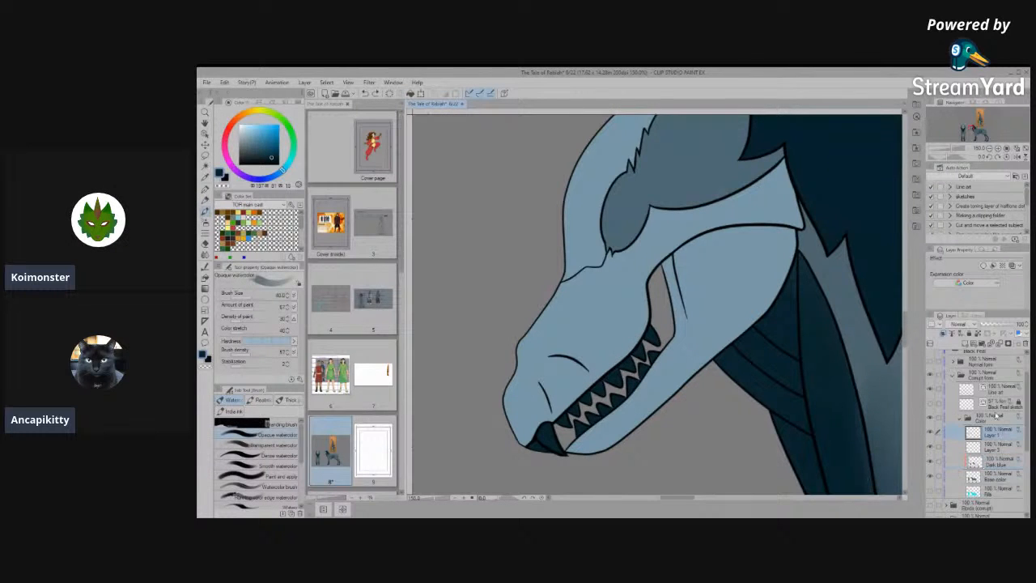
- Add a new layer above Layer 1 and paint dark blue shading along the side view's upper lip to the mouth corner
click(932, 431)
click(932, 432)
click(966, 348)
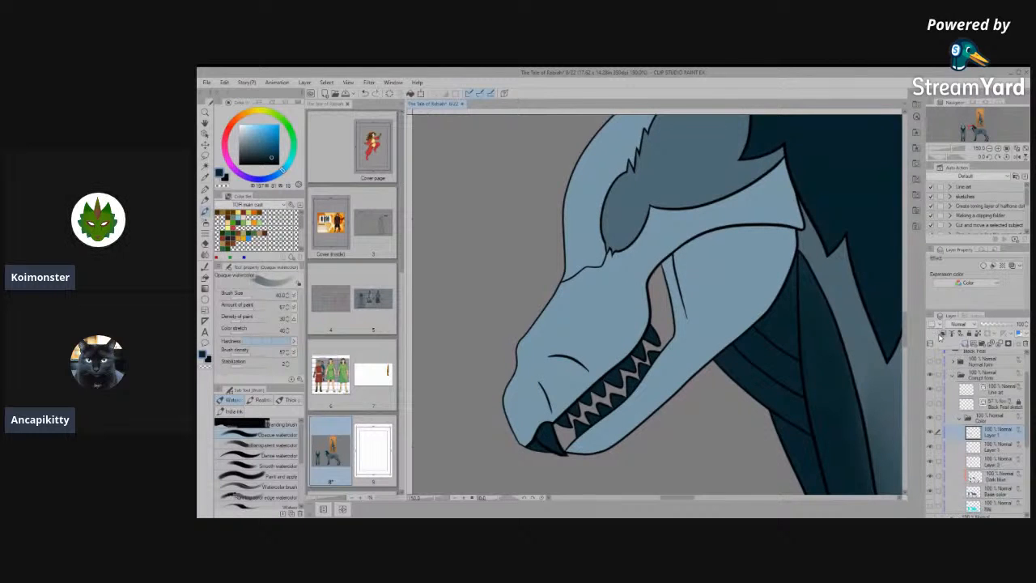
mouse_move(634, 371)
mouse_down()
mouse_move(607, 365)
mouse_move(614, 352)
mouse_move(625, 347)
mouse_move(611, 374)
mouse_move(553, 416)
mouse_move(637, 311)
mouse_up()
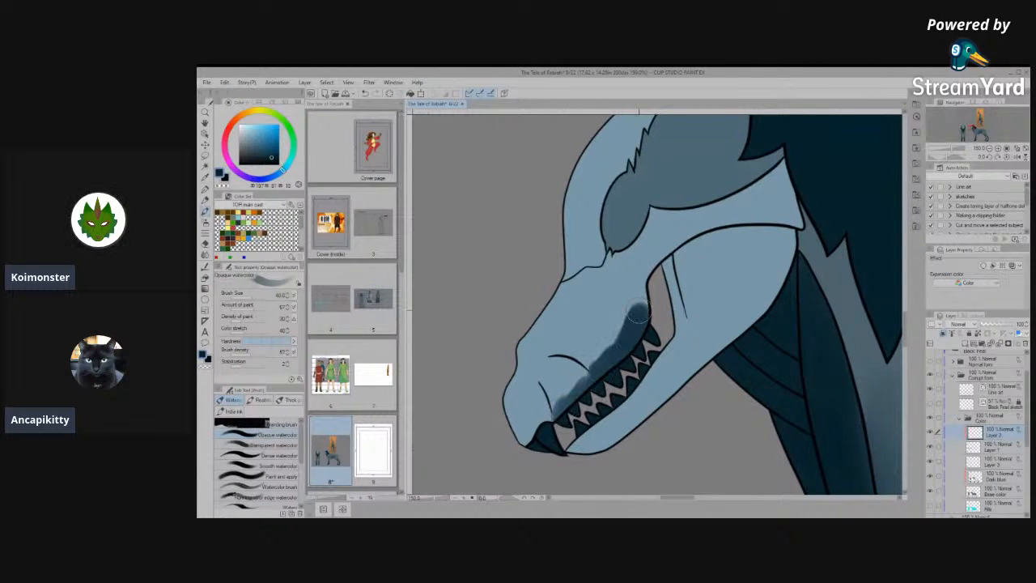
- Try to soften the side view's lip shading with the Blending brush at a reduced size
click(279, 424)
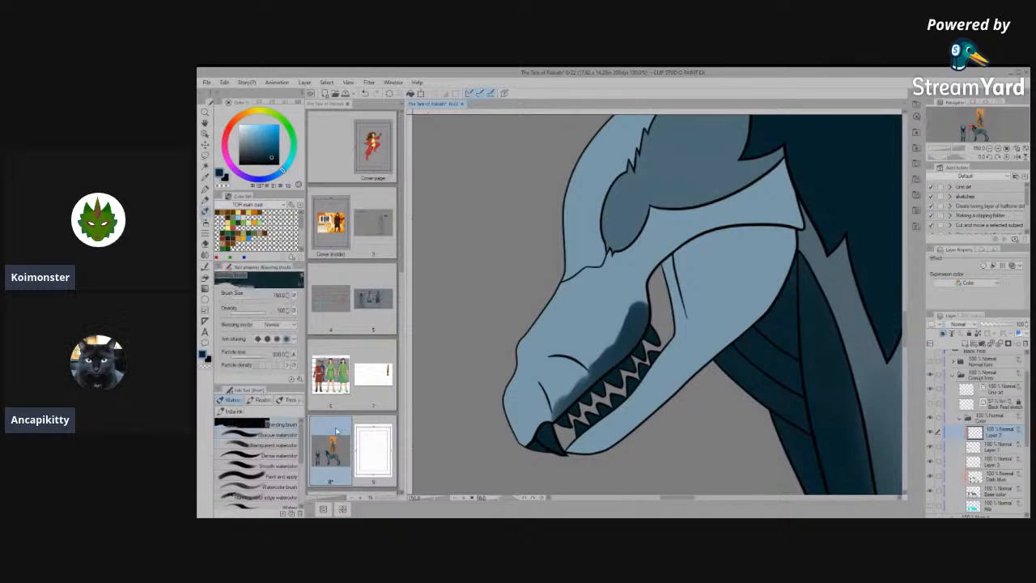
key([)
key([)
key([)
key([)
key([)
key([)
key([)
key([)
drag(630, 338, 638, 312)
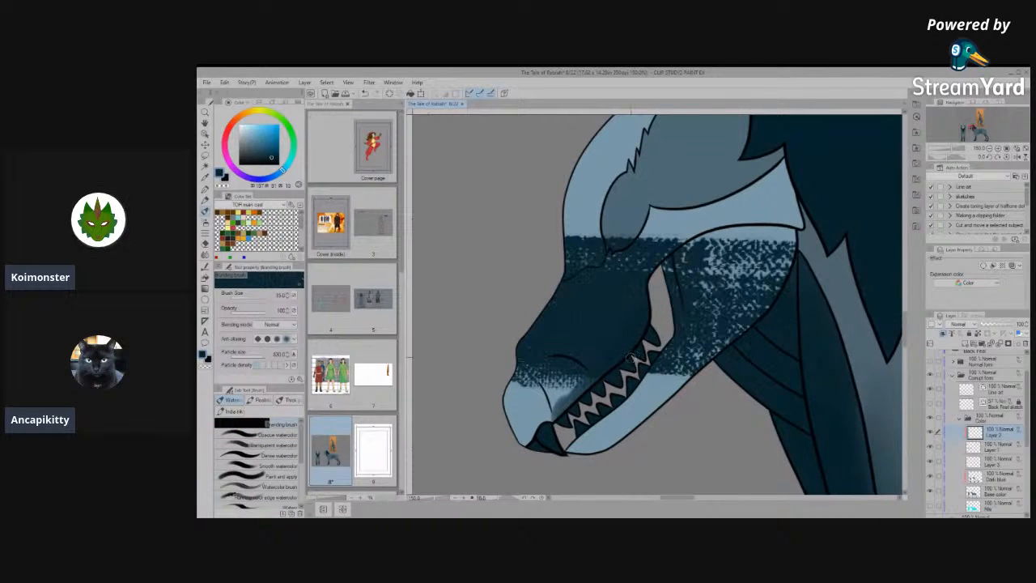
key(ctrl+z)
- Soften and extend the side view's muzzle shading with the Running color edge watercolor brush, and shade the upper part of the rear jaw
click(263, 498)
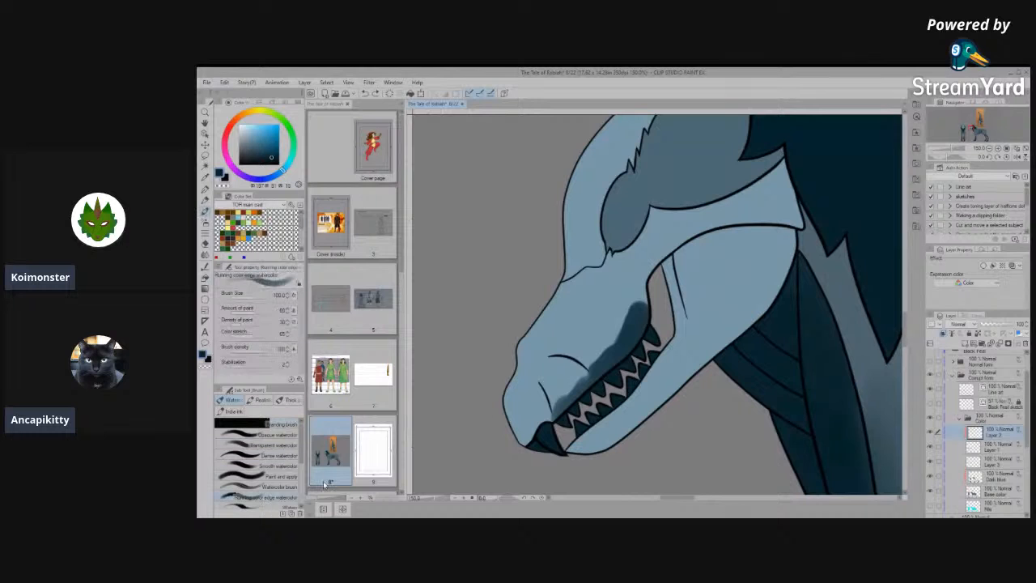
mouse_move(642, 349)
mouse_down()
mouse_move(639, 316)
mouse_move(604, 368)
mouse_move(637, 320)
mouse_move(632, 300)
mouse_move(572, 383)
mouse_move(617, 334)
mouse_up()
scroll(639, 336, down, 3)
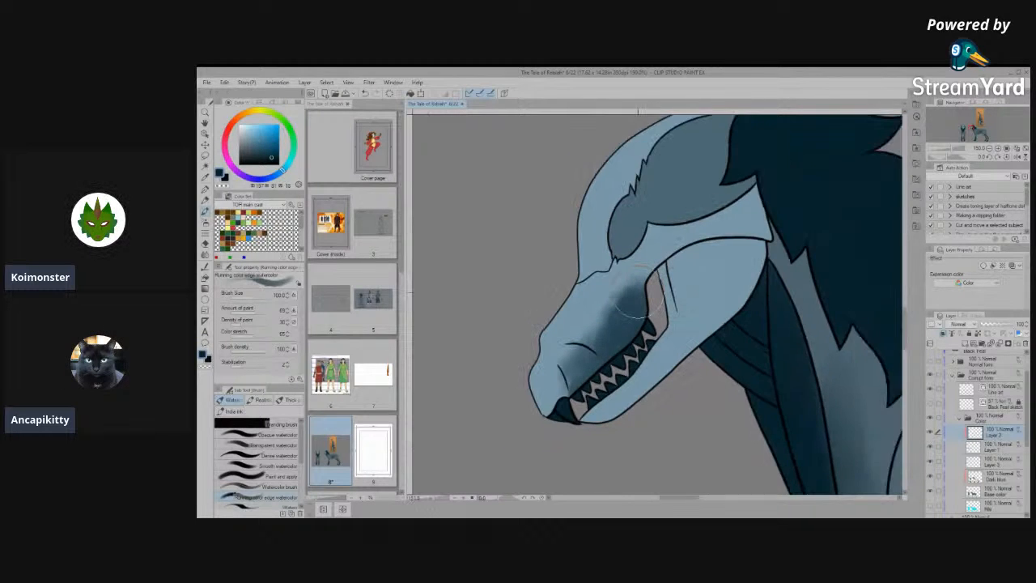
scroll(684, 348, up, 3)
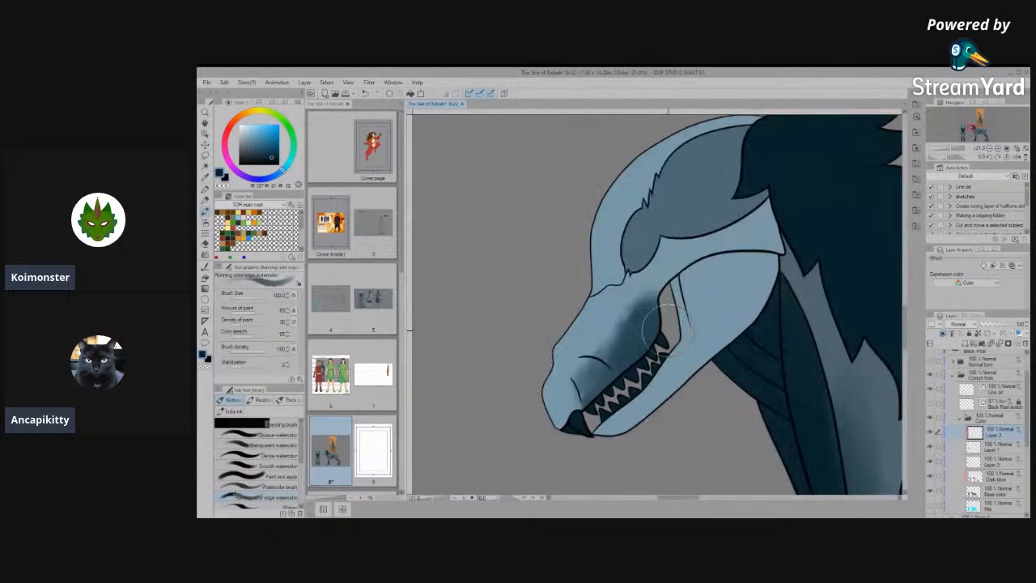
mouse_move(603, 366)
mouse_down()
mouse_move(588, 393)
mouse_move(656, 288)
mouse_move(604, 336)
mouse_move(590, 388)
mouse_move(645, 363)
mouse_up()
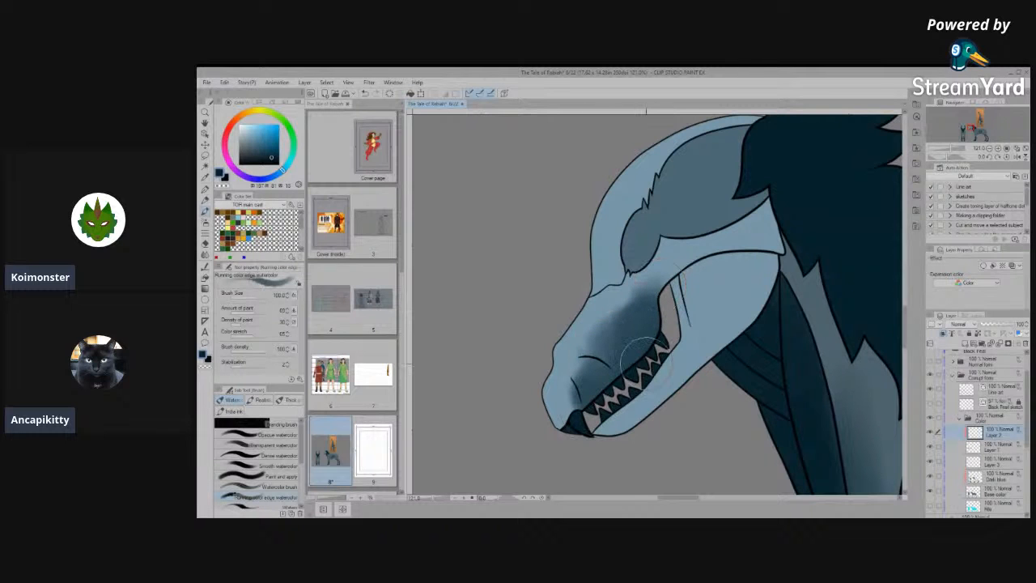
mouse_move(685, 290)
mouse_down()
mouse_move(684, 319)
mouse_move(714, 275)
mouse_move(735, 267)
mouse_move(695, 297)
mouse_move(729, 277)
mouse_up()
scroll(746, 282, down, 4)
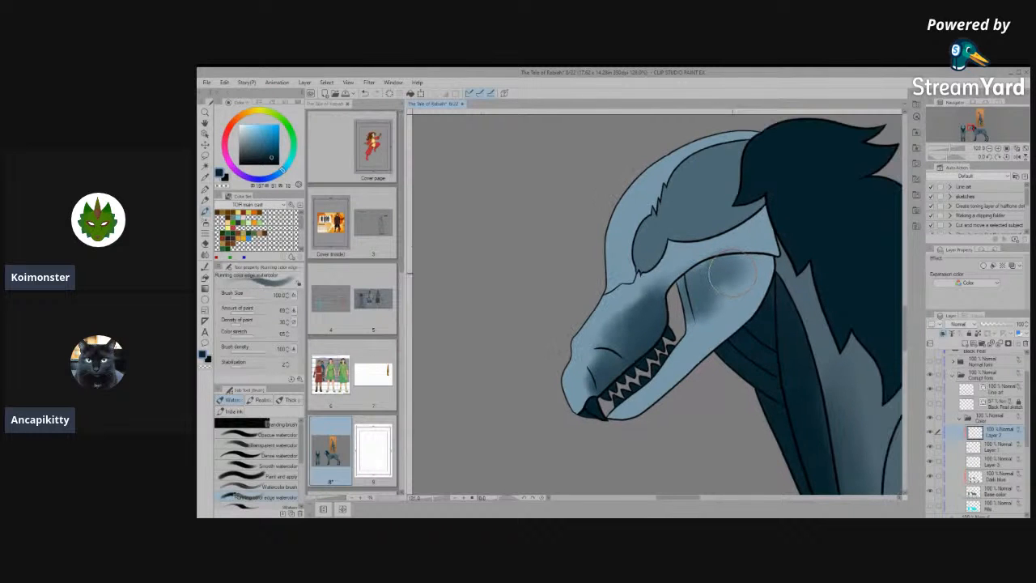
- Paint dark shading around the front view's mouth with the size 40 Running color edge watercolor brush and erase it above the upper lip
scroll(549, 278, up, 1)
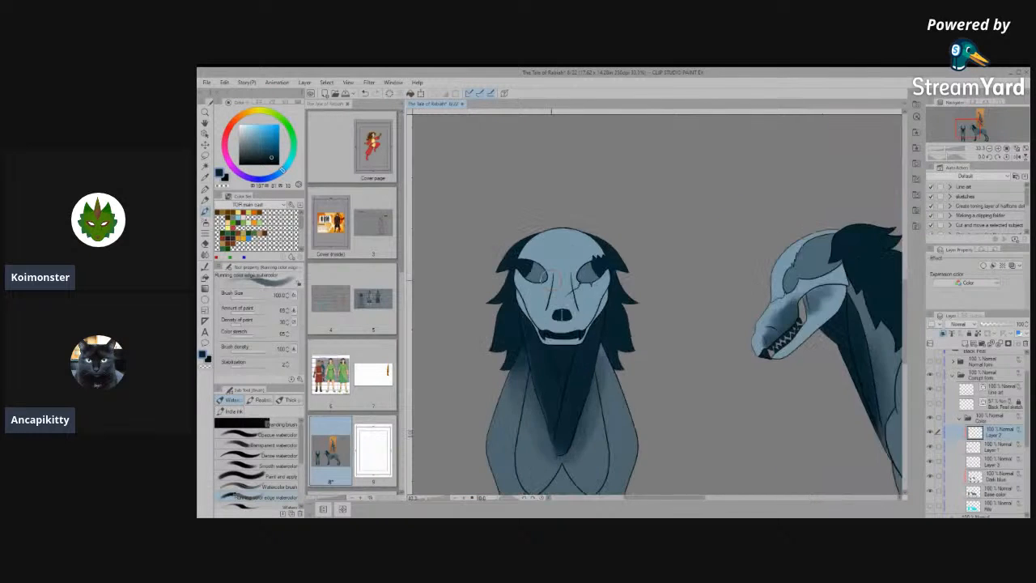
scroll(551, 279, up, 4)
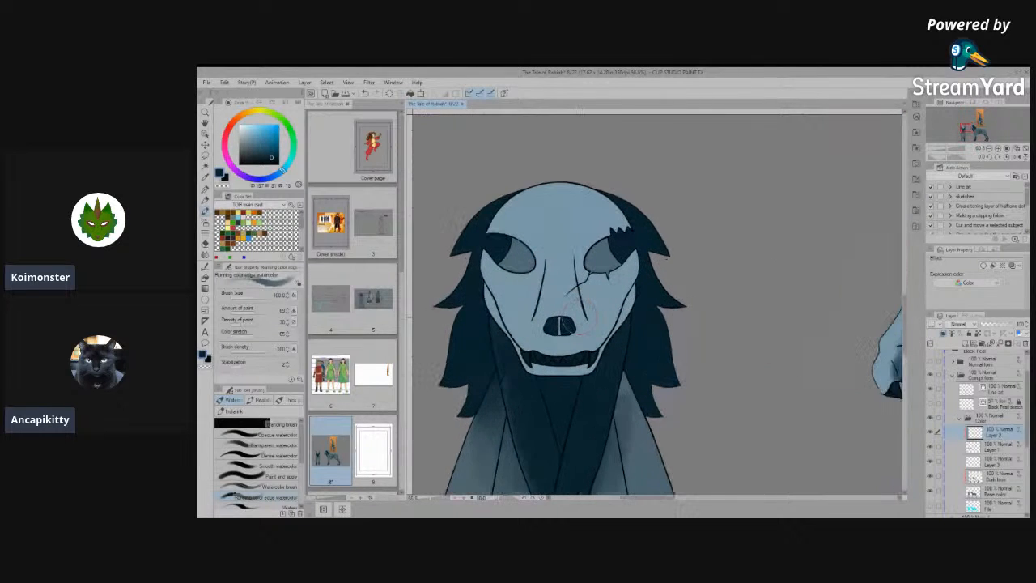
mouse_move(554, 382)
mouse_down()
mouse_move(581, 386)
mouse_move(522, 387)
mouse_move(538, 377)
mouse_move(522, 372)
mouse_move(591, 371)
mouse_move(534, 401)
mouse_move(556, 400)
mouse_move(519, 402)
mouse_move(502, 398)
mouse_move(583, 400)
mouse_move(482, 366)
mouse_move(591, 361)
mouse_up()
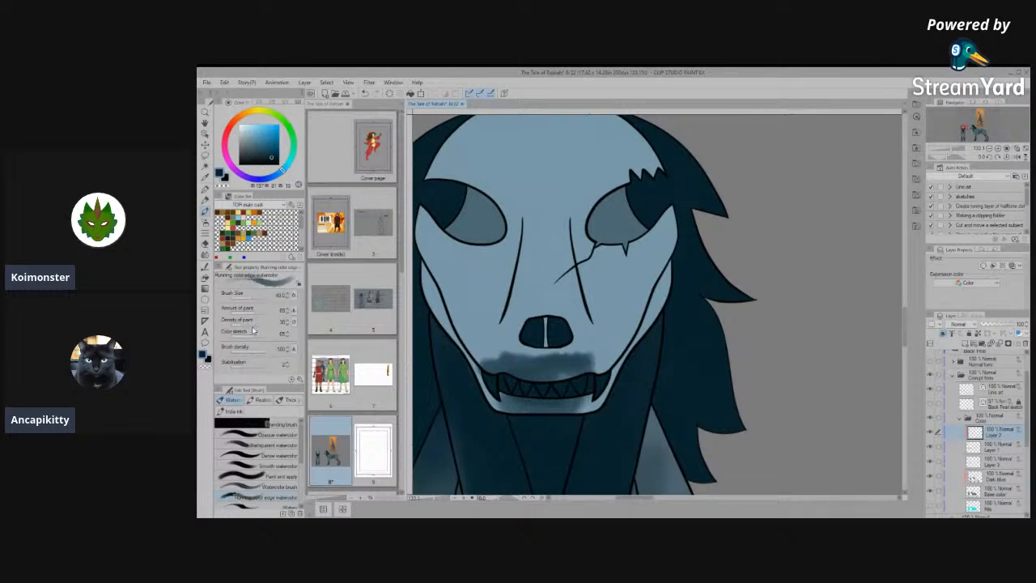
key(e)
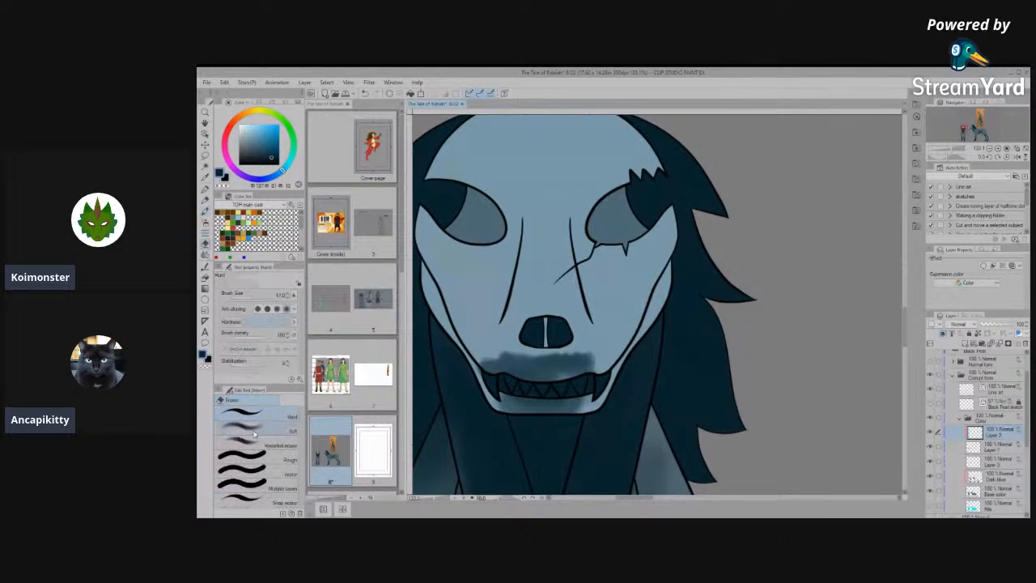
mouse_move(496, 344)
mouse_down()
mouse_move(514, 356)
mouse_move(534, 348)
mouse_move(498, 366)
mouse_move(560, 344)
mouse_move(591, 366)
mouse_move(515, 372)
mouse_move(494, 365)
mouse_move(597, 348)
mouse_up()
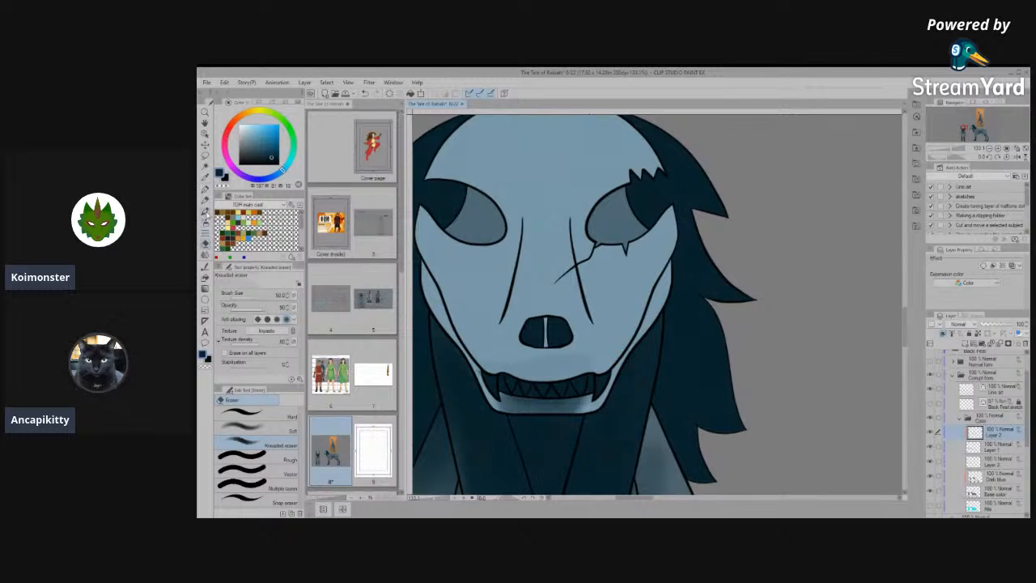
- Repaint dark shading along the front view's upper lip and one cheek, and soften it with the Blend tool
click(204, 211)
mouse_move(588, 384)
mouse_down()
mouse_move(526, 382)
mouse_move(491, 362)
mouse_move(570, 369)
mouse_move(594, 367)
mouse_move(542, 361)
mouse_move(613, 352)
mouse_move(592, 377)
mouse_move(639, 328)
mouse_up()
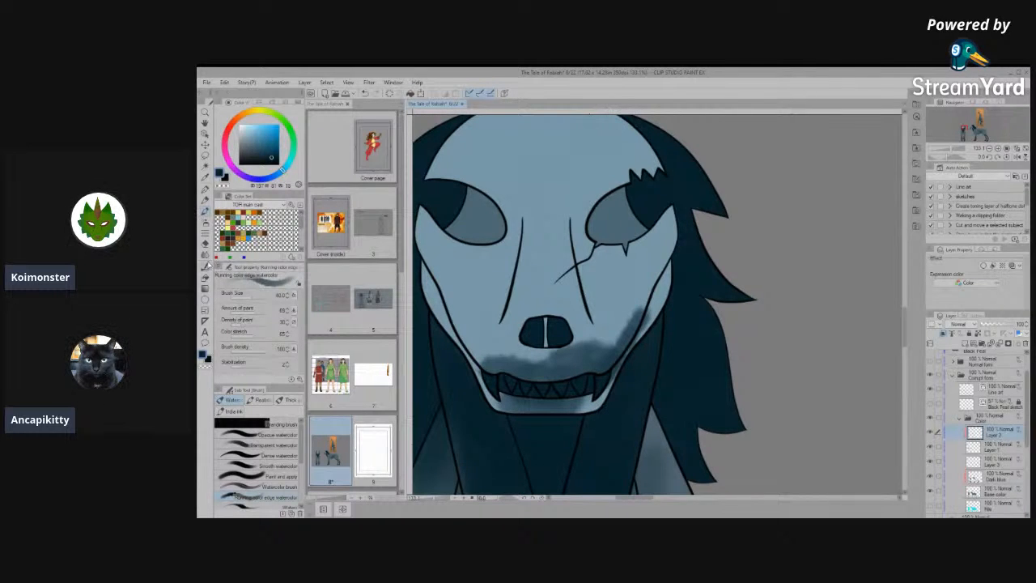
click(205, 266)
mouse_move(573, 364)
mouse_down()
mouse_move(630, 315)
mouse_move(572, 351)
mouse_move(526, 359)
mouse_move(516, 344)
mouse_move(549, 356)
mouse_move(475, 327)
mouse_move(554, 348)
mouse_move(625, 295)
mouse_move(589, 349)
mouse_move(539, 356)
mouse_up()
scroll(568, 231, down, 2)
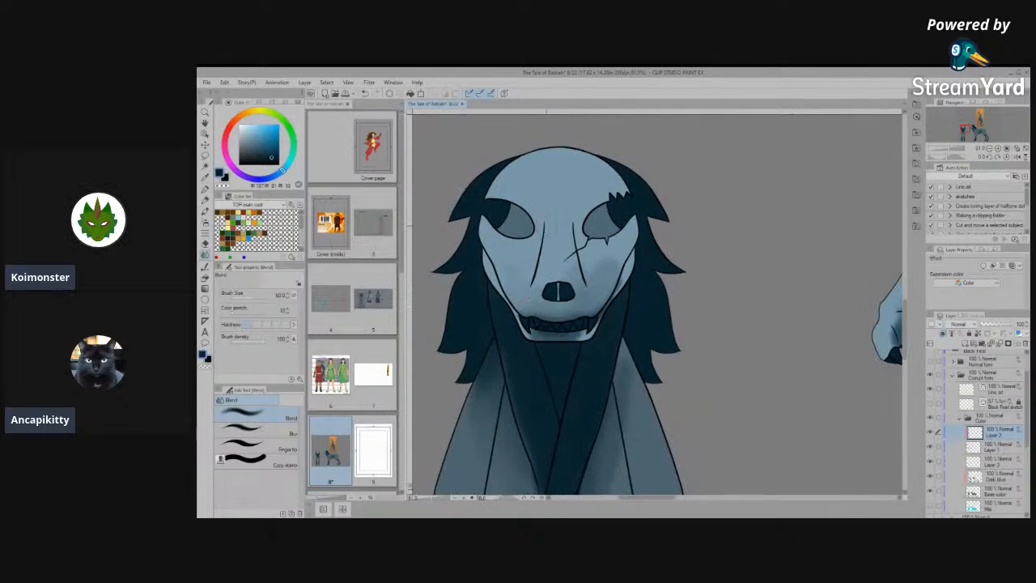
- Undo the front view's lip, cheek and jaw shading, including another attempt at blending above the teeth
scroll(545, 228, up, 2)
key(ctrl+z)
key(ctrl+z)
key(ctrl+z)
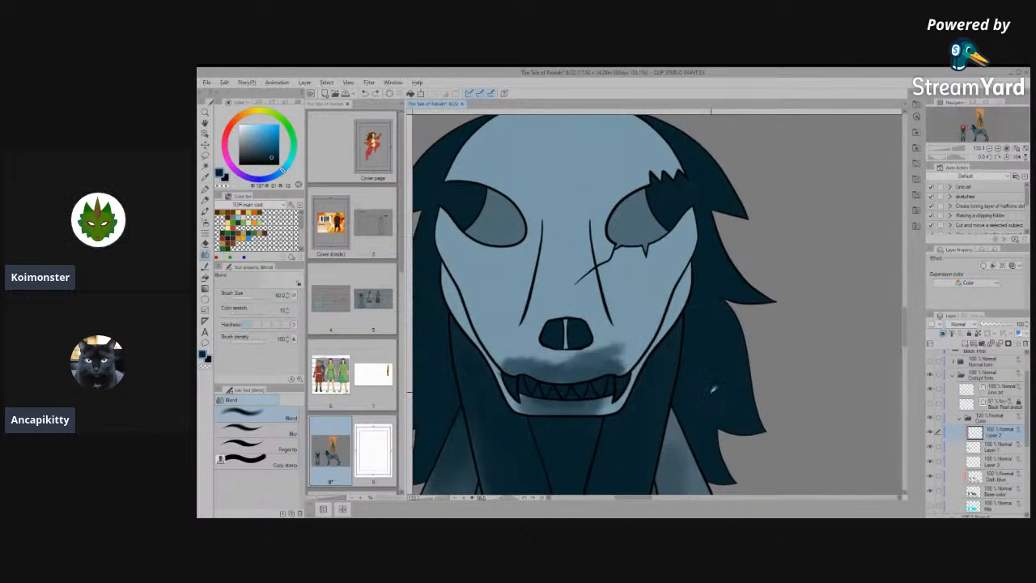
key(ctrl+z)
key(ctrl+y)
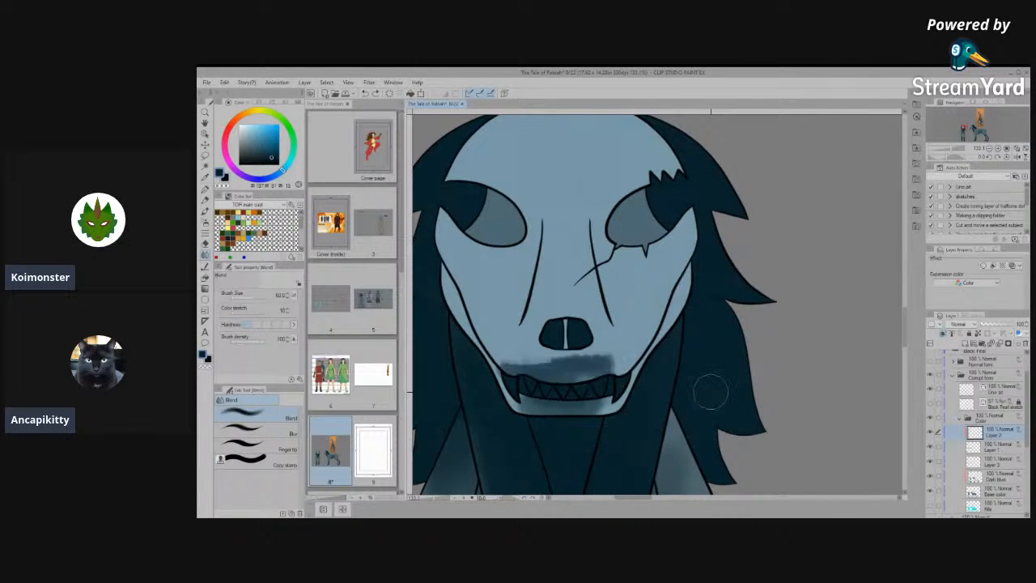
drag(522, 359, 611, 357)
key(ctrl+z)
key(ctrl+z)
key(ctrl+z)
key(ctrl+z)
key(ctrl+z)
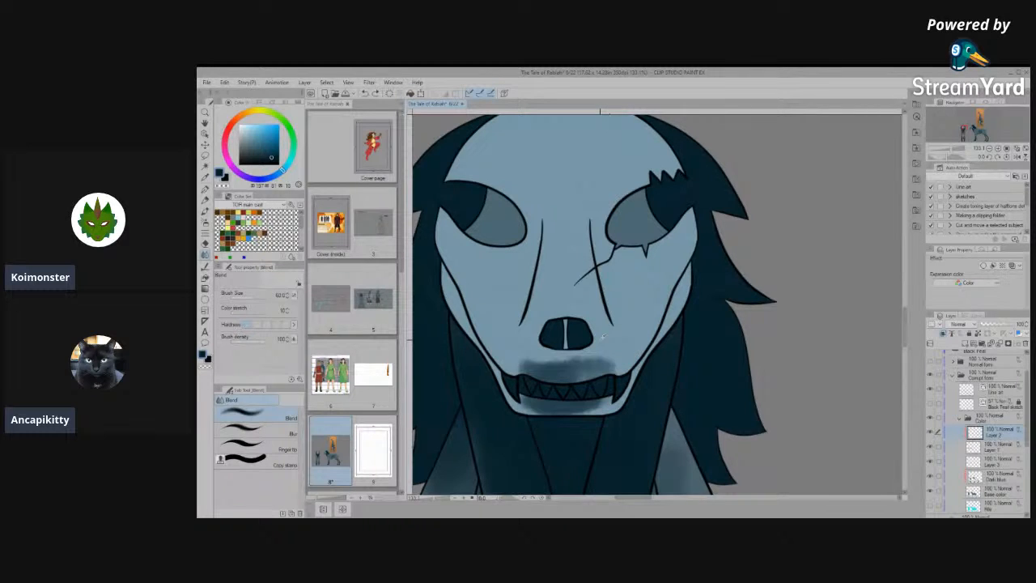
key(ctrl+z)
key(ctrl+z)
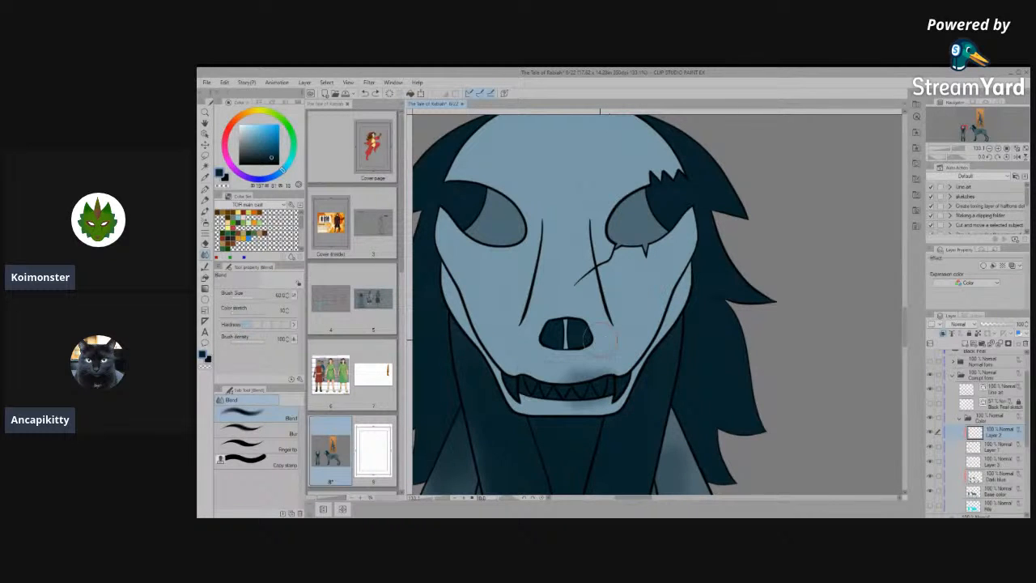
- Try blending the side view's muzzle shading, and undo the dark shading on its muzzle and rear jaw
scroll(574, 340, down, 4)
scroll(565, 340, down, 4)
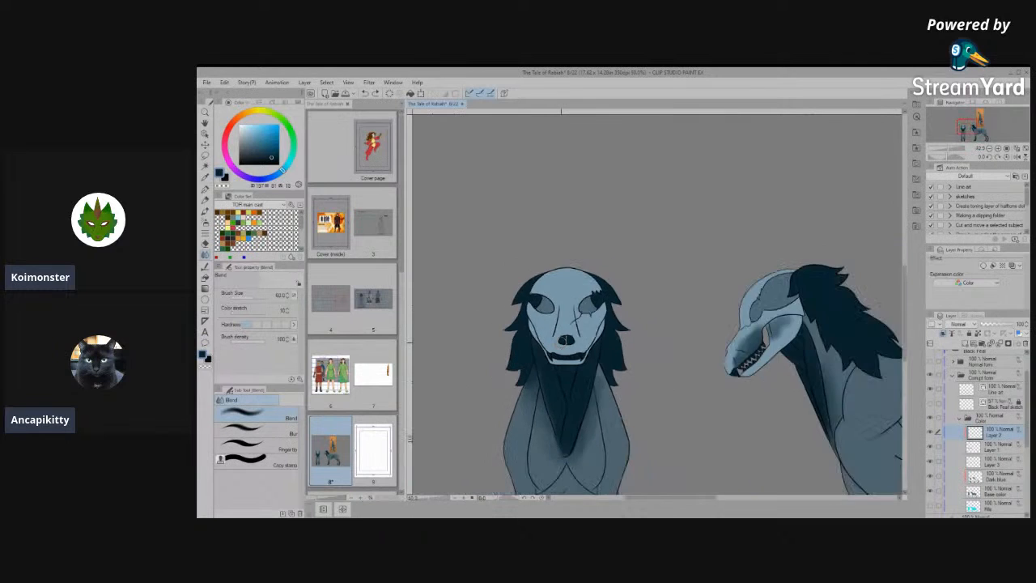
scroll(725, 343, up, 4)
scroll(647, 358, up, 2)
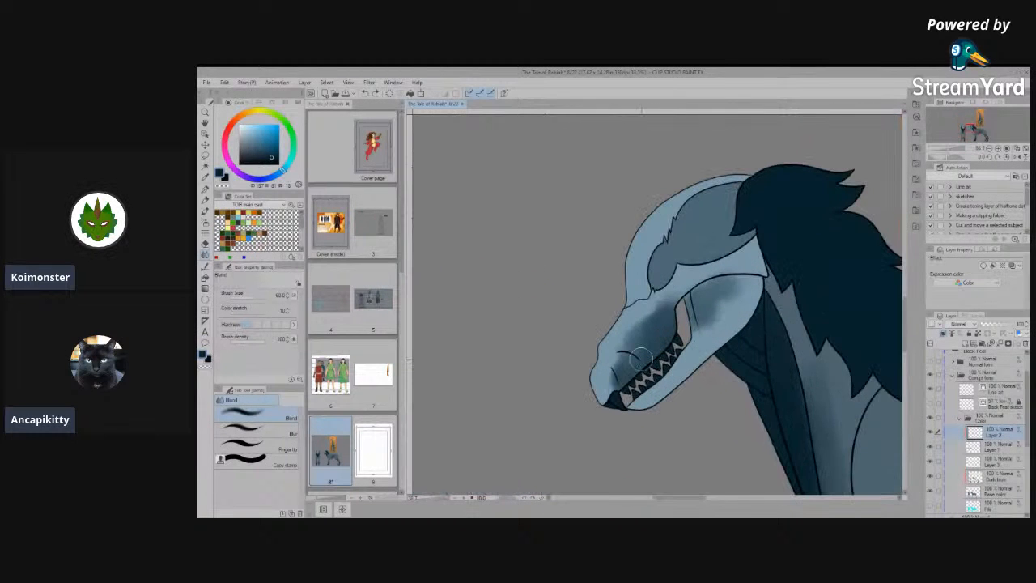
drag(665, 322, 619, 373)
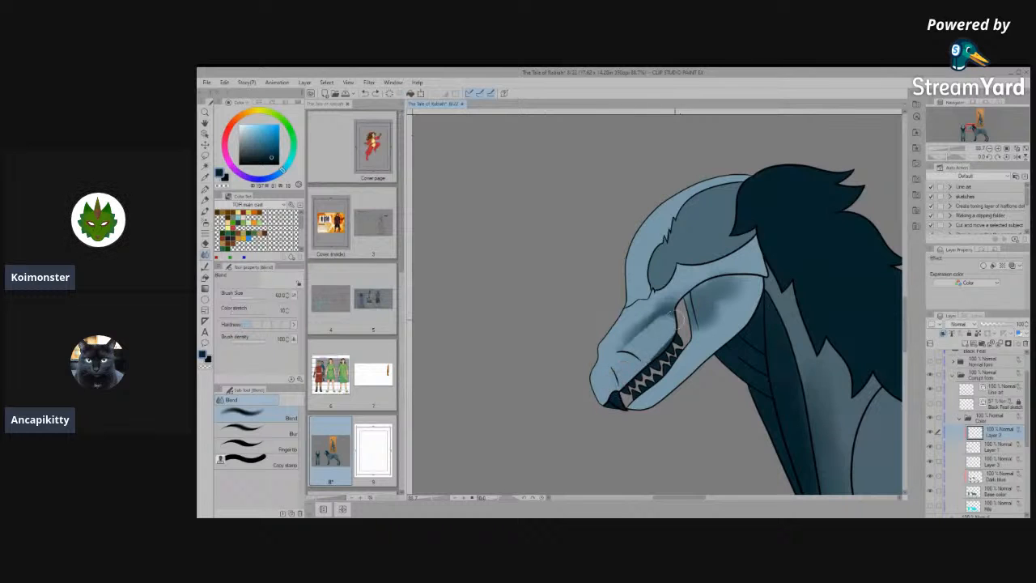
key(ctrl+z)
key(ctrl+z)
key(ctrl+z)
key(ctrl+z)
key(ctrl+z)
key(ctrl+z)
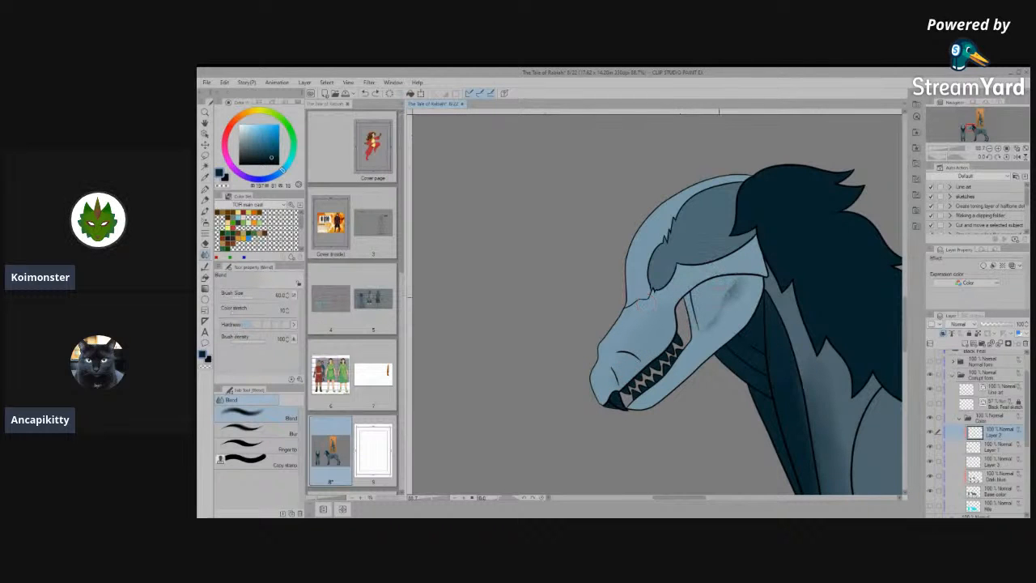
- Examine the orange reference painting's head, body and limbs for comparison with the creature's design
scroll(633, 413, down, 4)
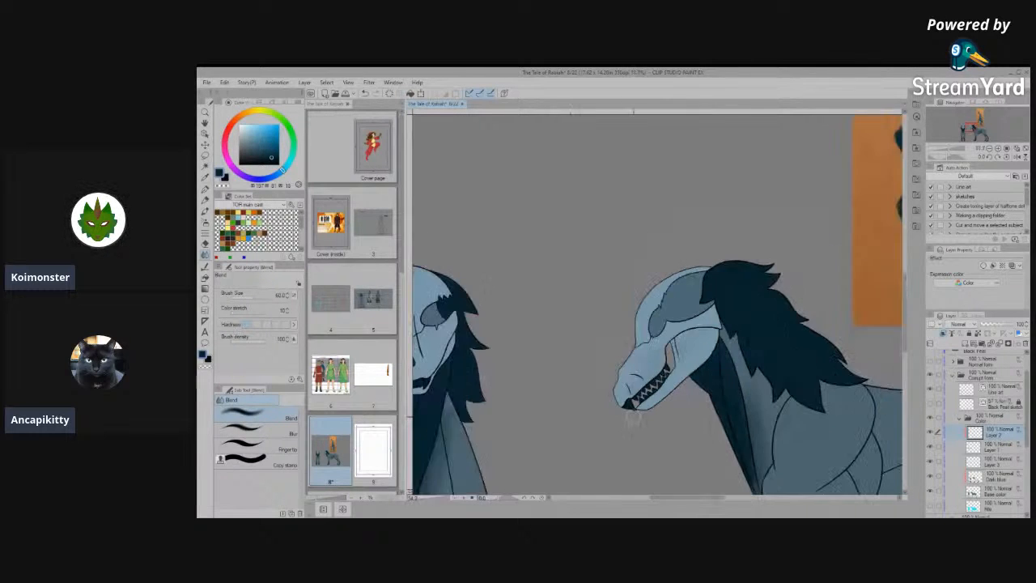
scroll(633, 413, down, 2)
scroll(801, 362, up, 6)
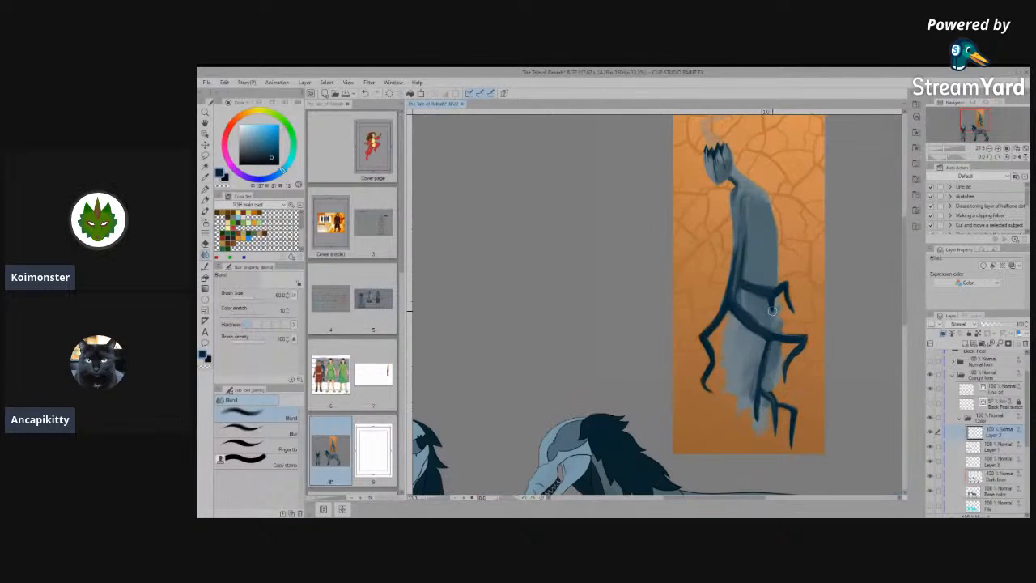
scroll(810, 310, up, 2)
scroll(738, 306, down, 1)
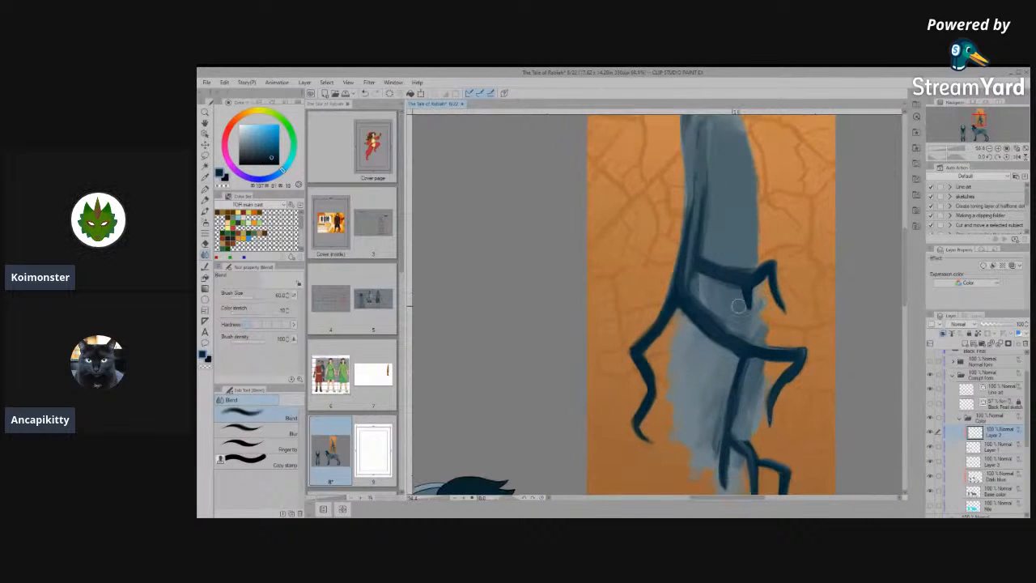
scroll(721, 350, down, 2)
scroll(708, 235, down, 1)
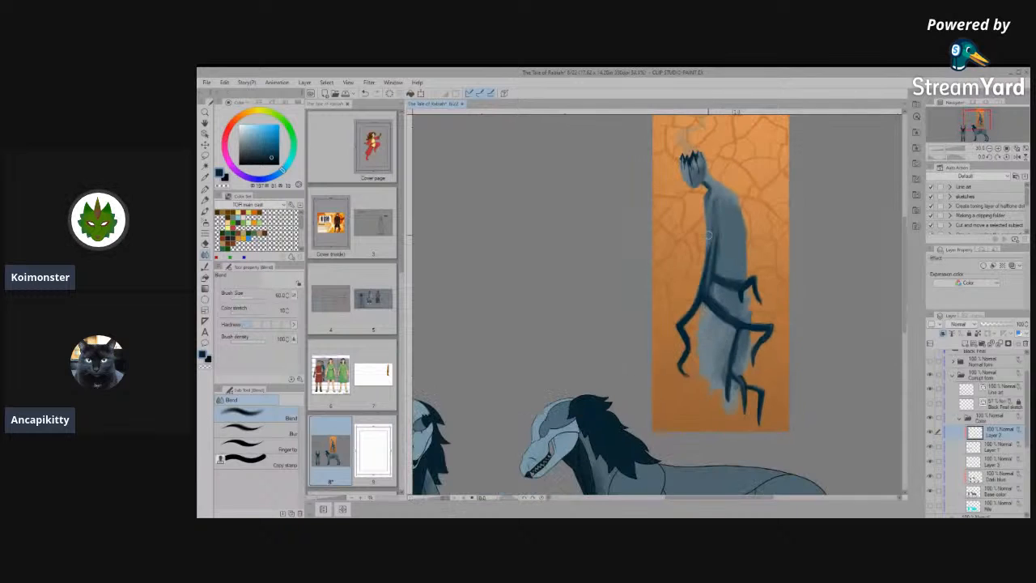
scroll(814, 313, up, 1)
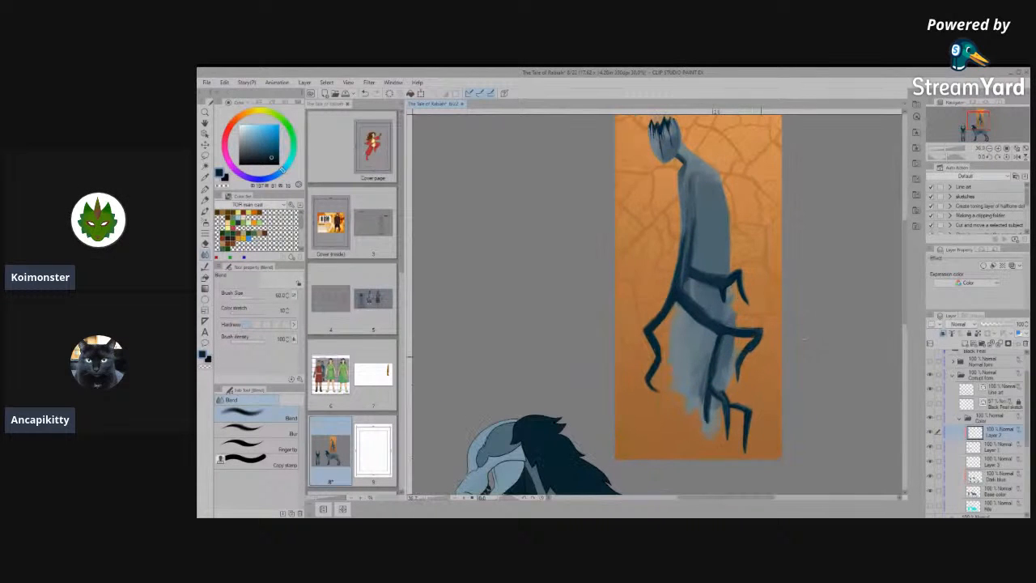
scroll(805, 339, down, 1)
scroll(729, 340, up, 4)
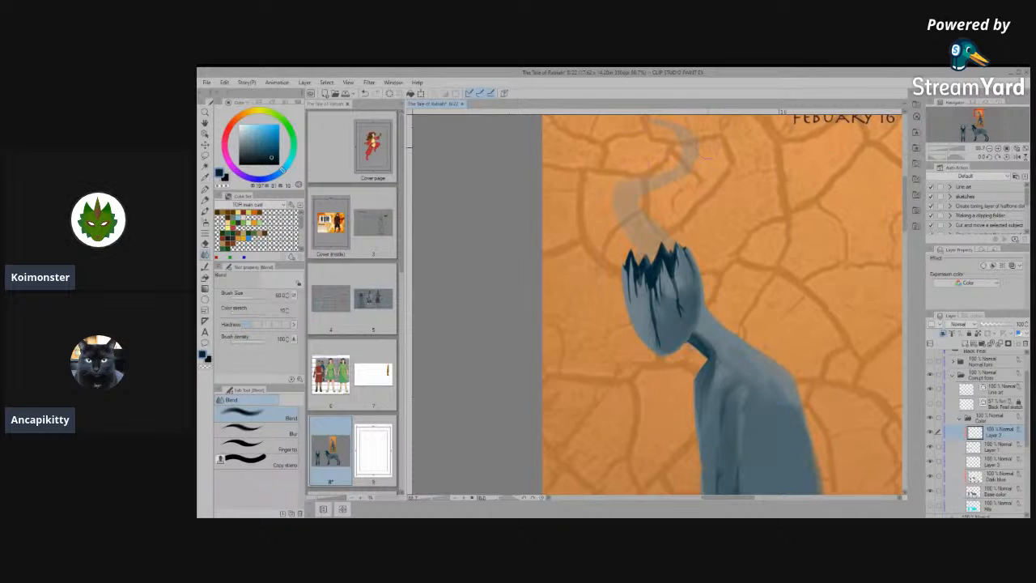
scroll(720, 307, down, 5)
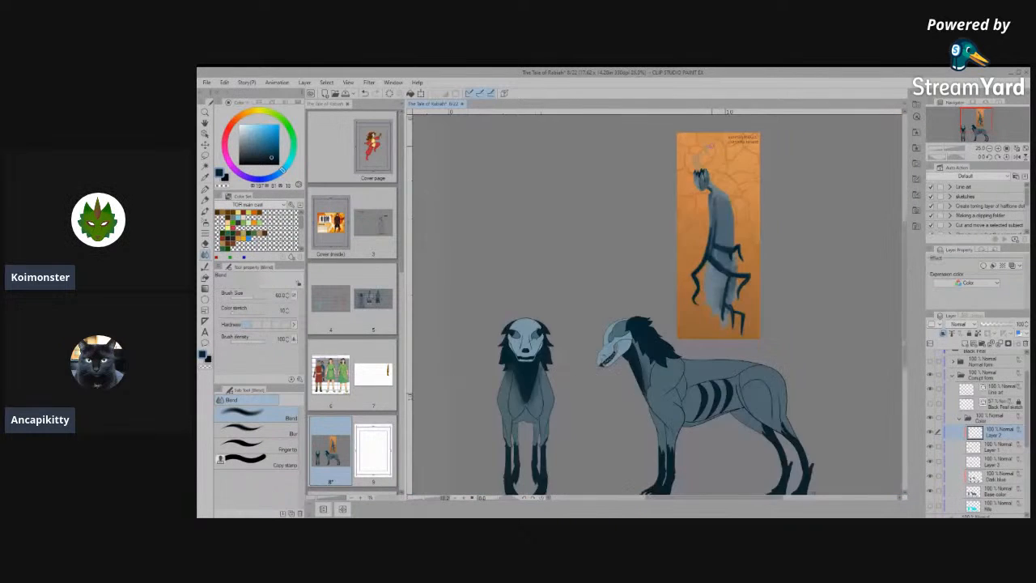
- Examine the creature's lower legs and clawed paws in the side and front views
scroll(648, 417, up, 6)
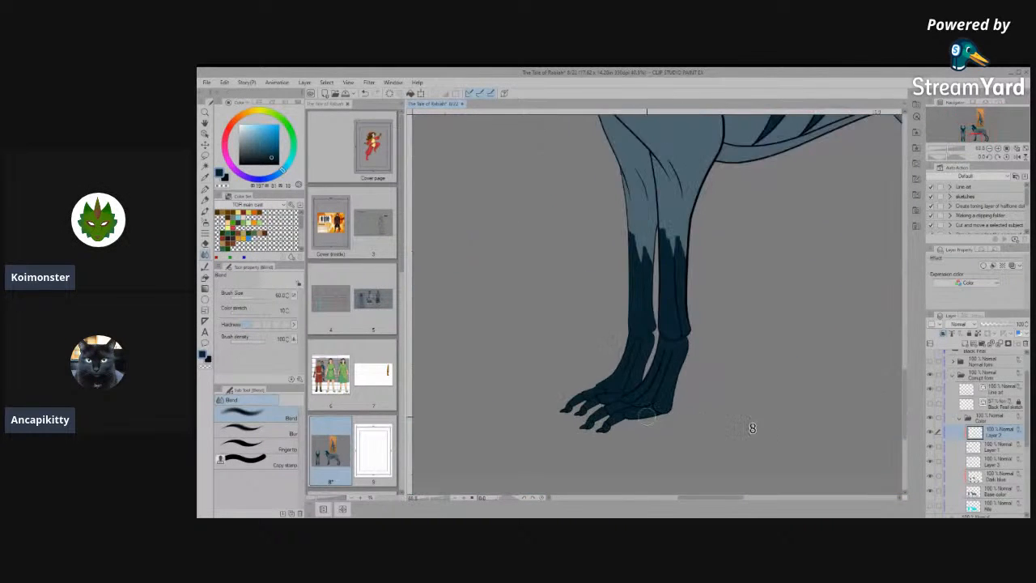
scroll(645, 416, up, 3)
scroll(639, 374, down, 3)
scroll(629, 350, up, 3)
scroll(744, 380, down, 3)
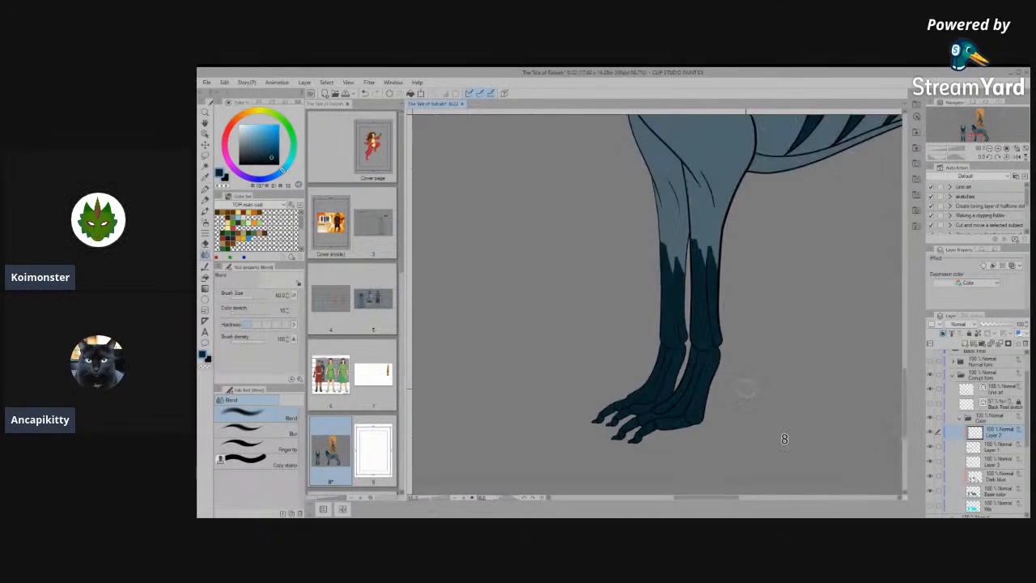
scroll(746, 389, down, 4)
scroll(469, 342, up, 3)
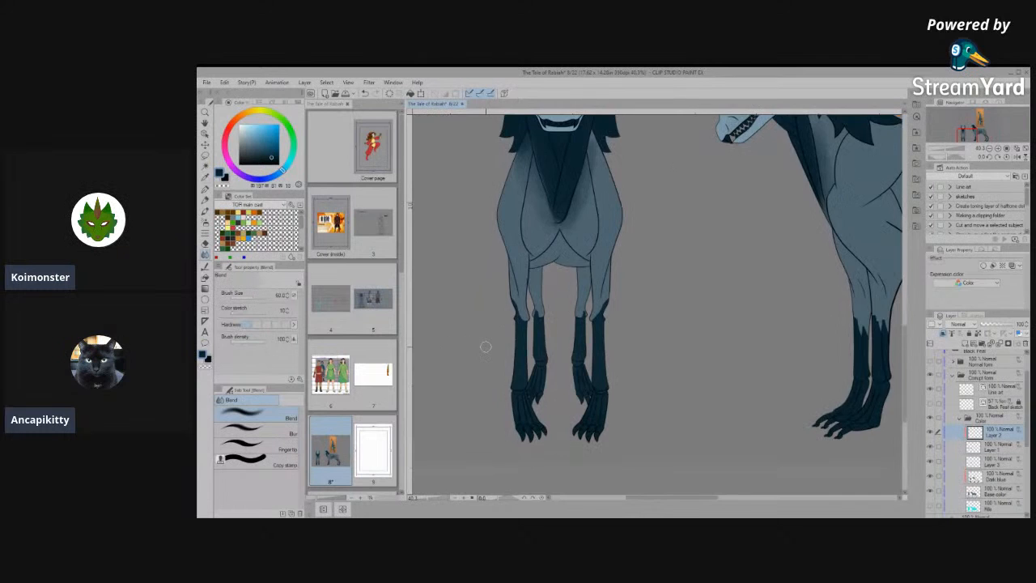
scroll(485, 346, down, 2)
scroll(587, 381, up, 4)
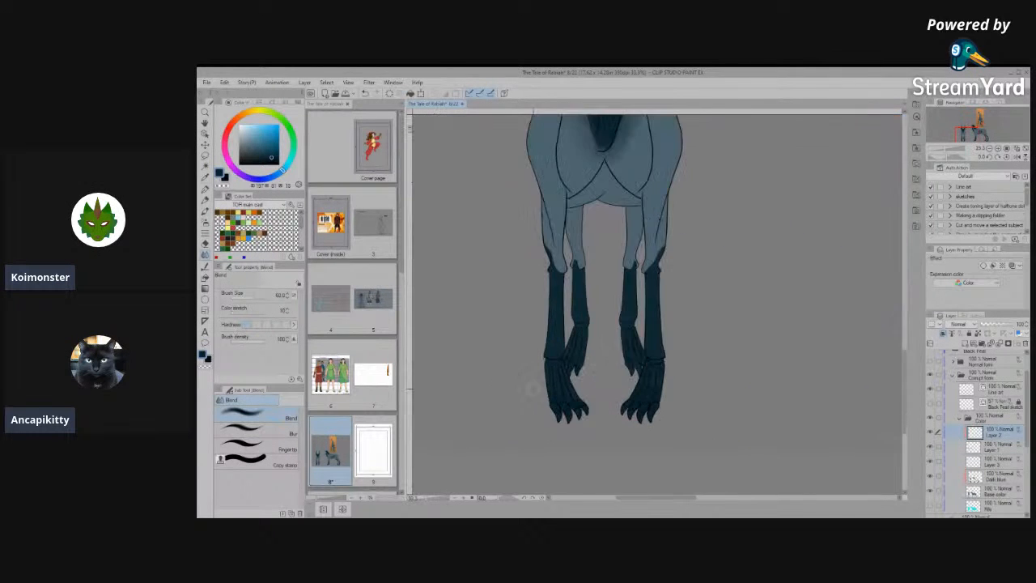
- Hide the Color folder and select the Line art layer to work on the front view's paws
click(930, 418)
drag(1026, 399, 1027, 383)
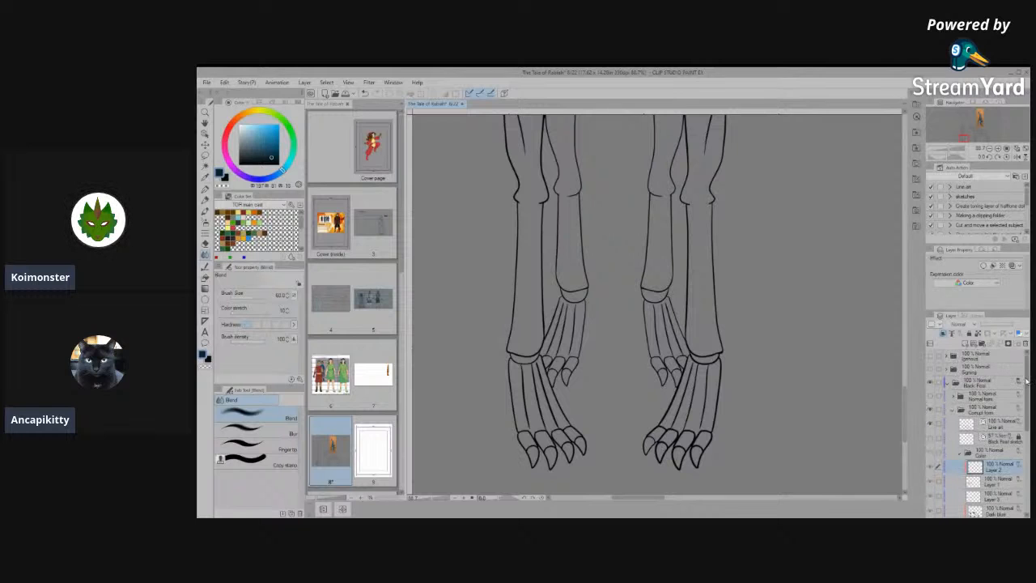
click(993, 422)
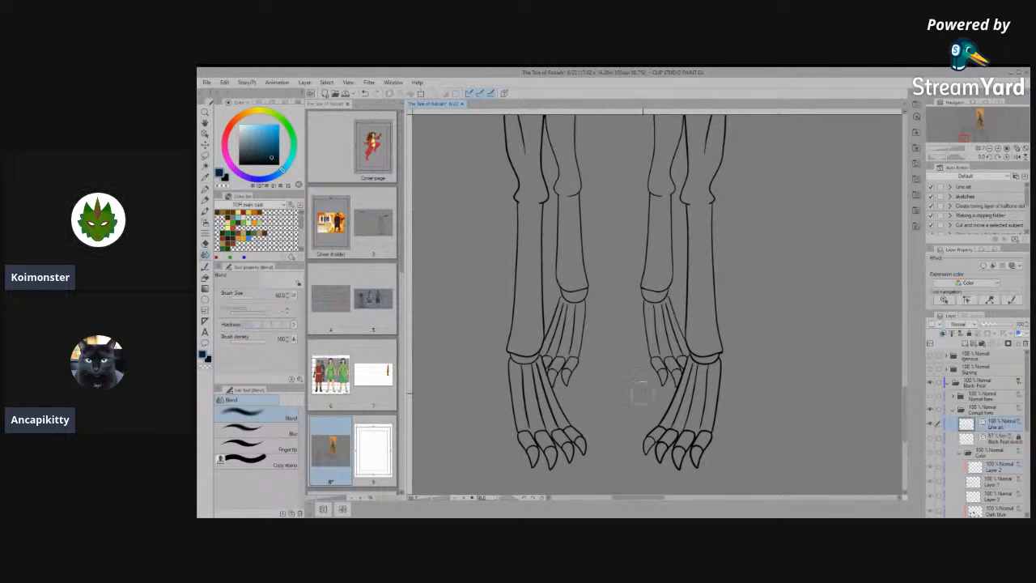
scroll(639, 394, up, 2)
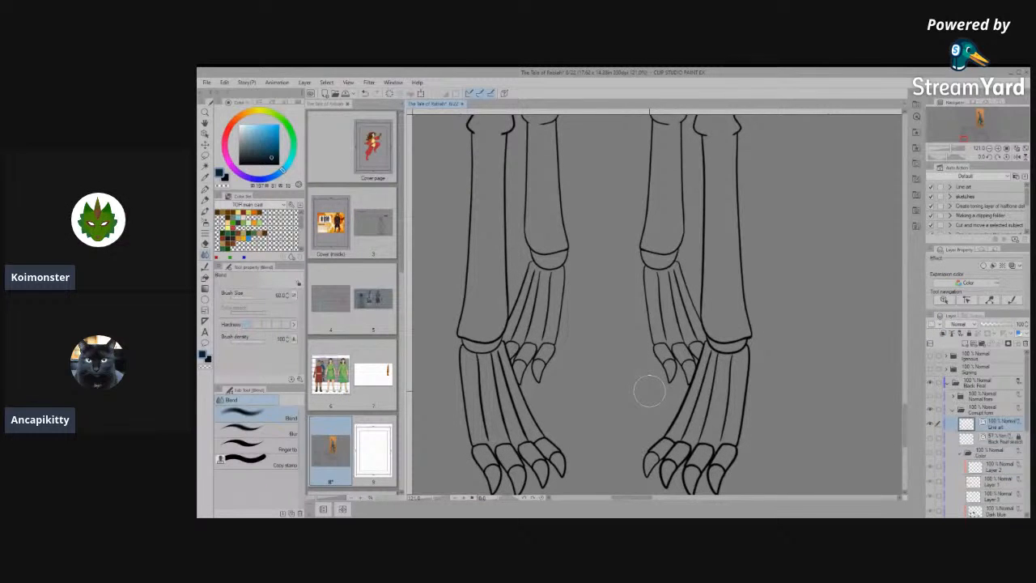
drag(550, 390, 637, 389)
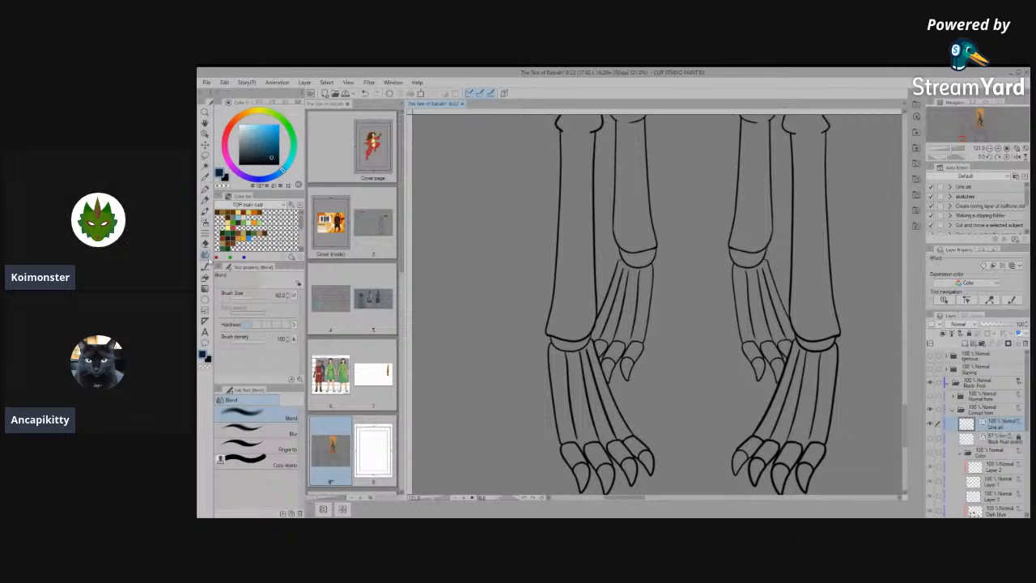
- Erase the inner bone lines from the front view's left front paw with the Vector eraser, keeping its outline and toes
click(205, 243)
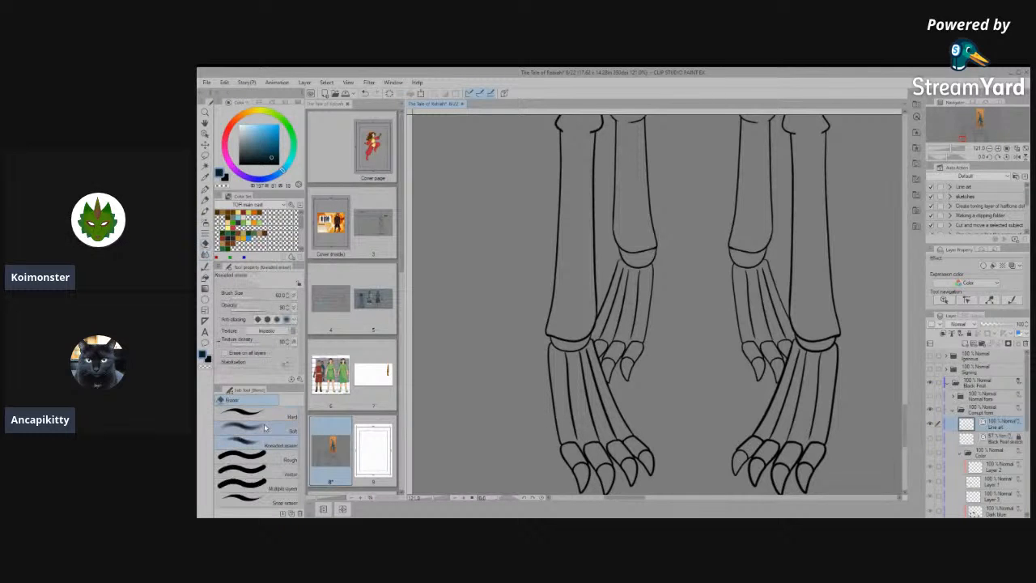
click(271, 473)
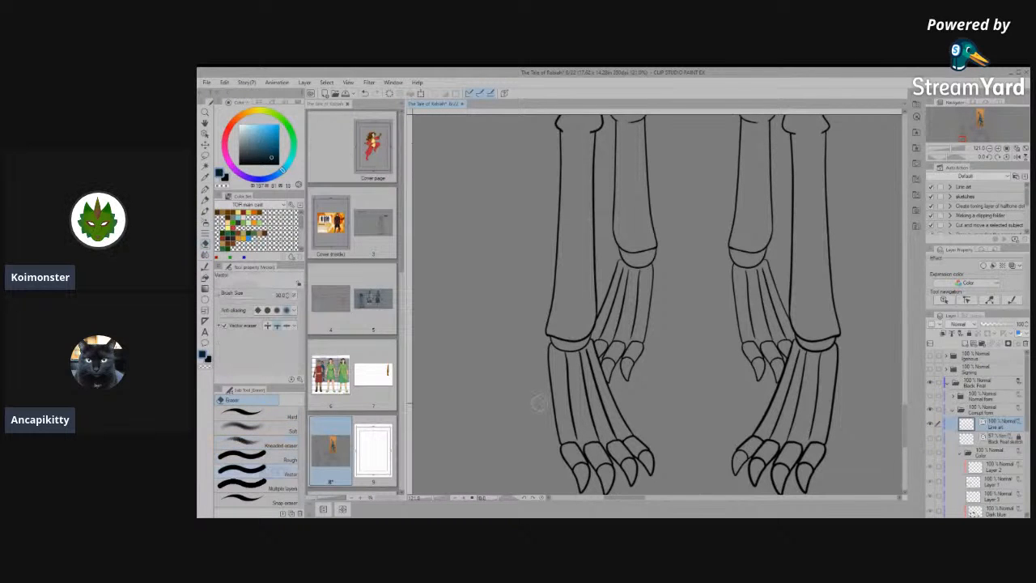
mouse_move(565, 412)
mouse_down()
mouse_move(601, 421)
mouse_move(593, 435)
mouse_up()
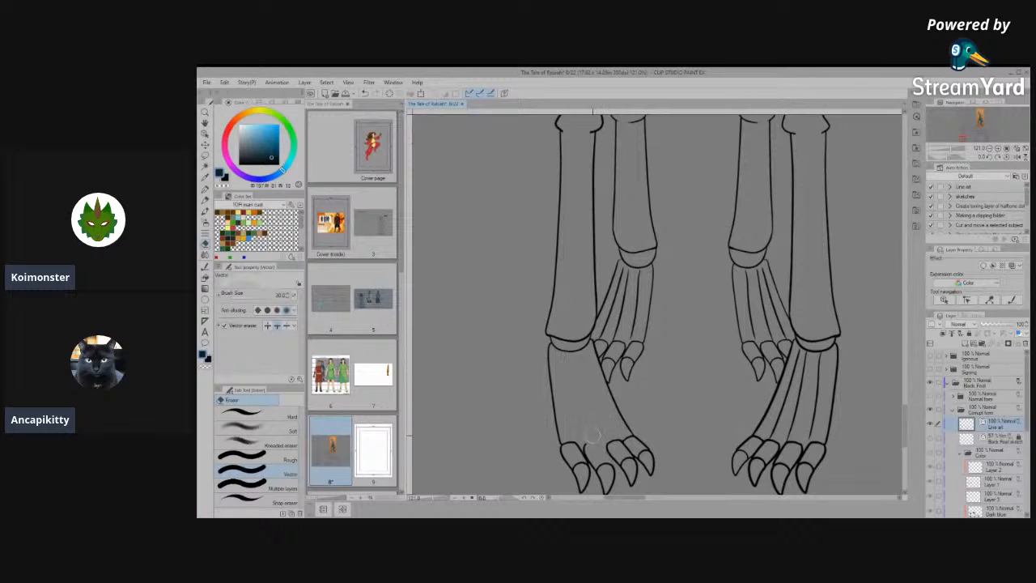
key(ctrl+z)
scroll(597, 418, up, 5)
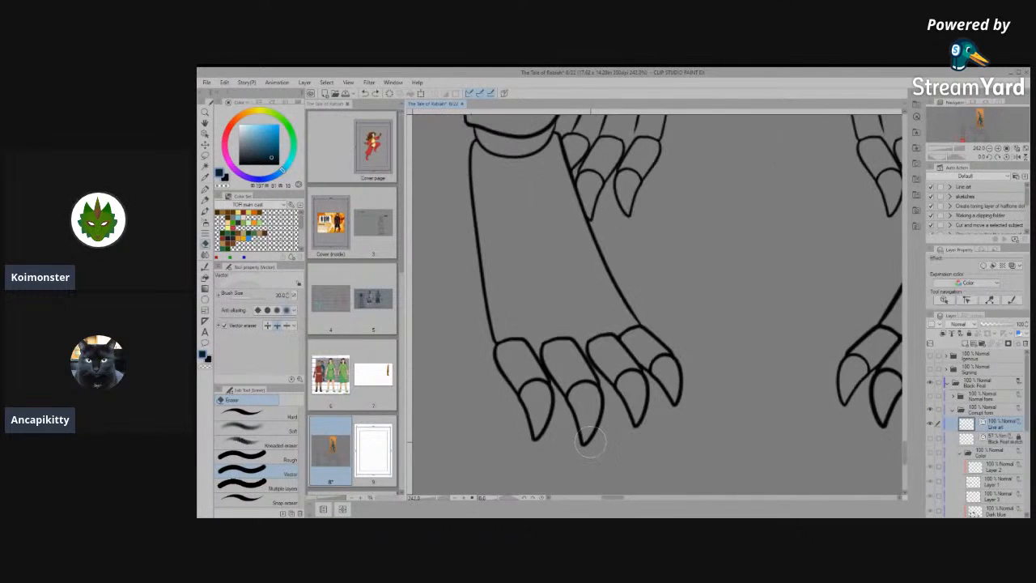
- Erase the arcs separating the claws from the toes on the front view's left front paw
click(205, 133)
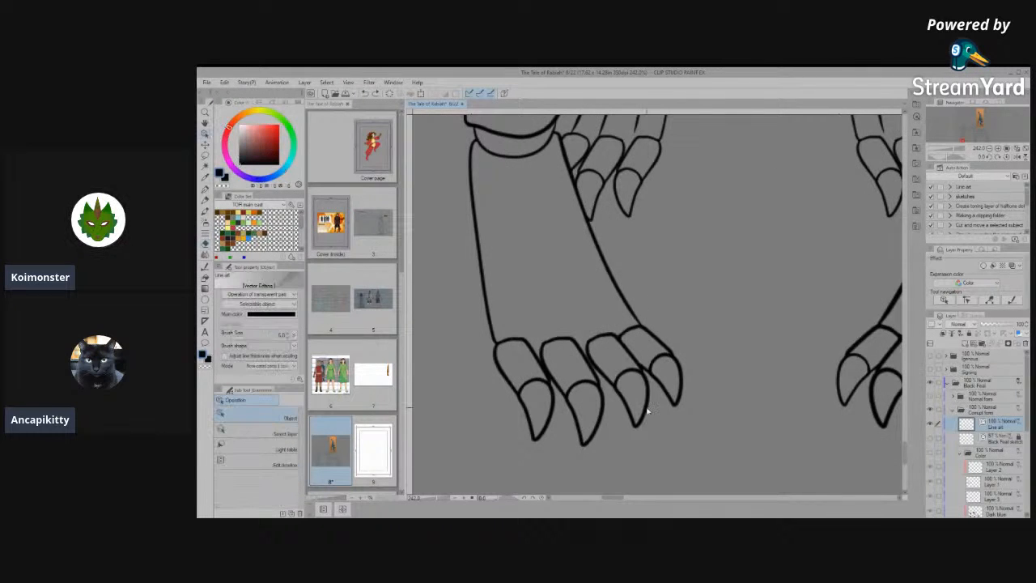
scroll(631, 419, up, 1)
drag(580, 374, 545, 379)
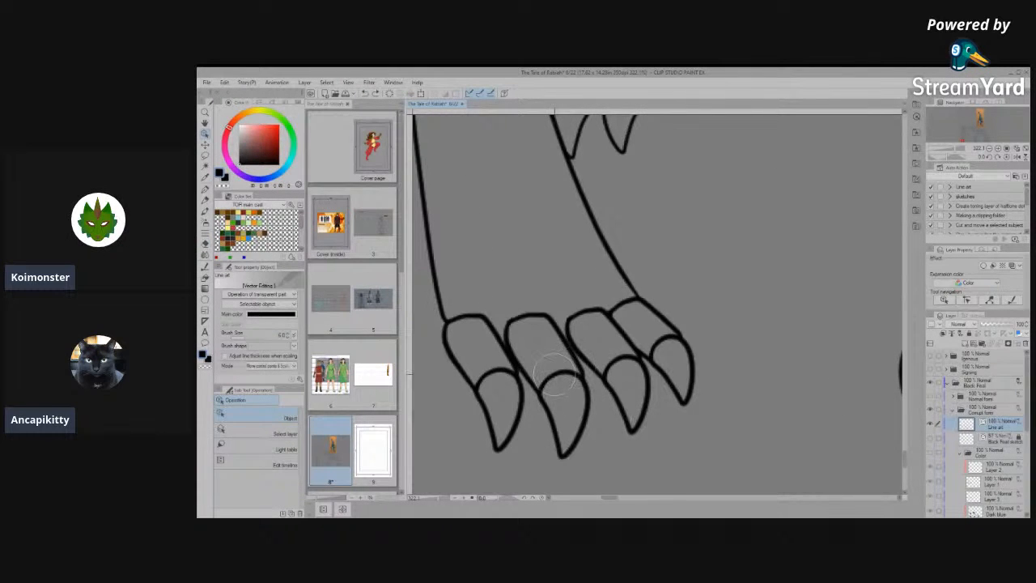
drag(497, 370, 505, 377)
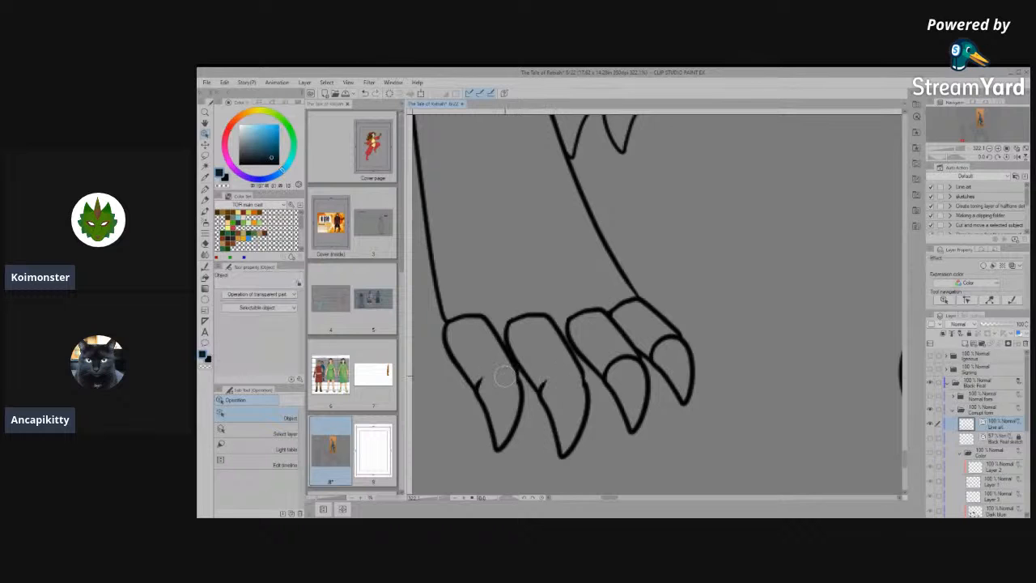
drag(605, 373, 686, 340)
scroll(648, 339, down, 3)
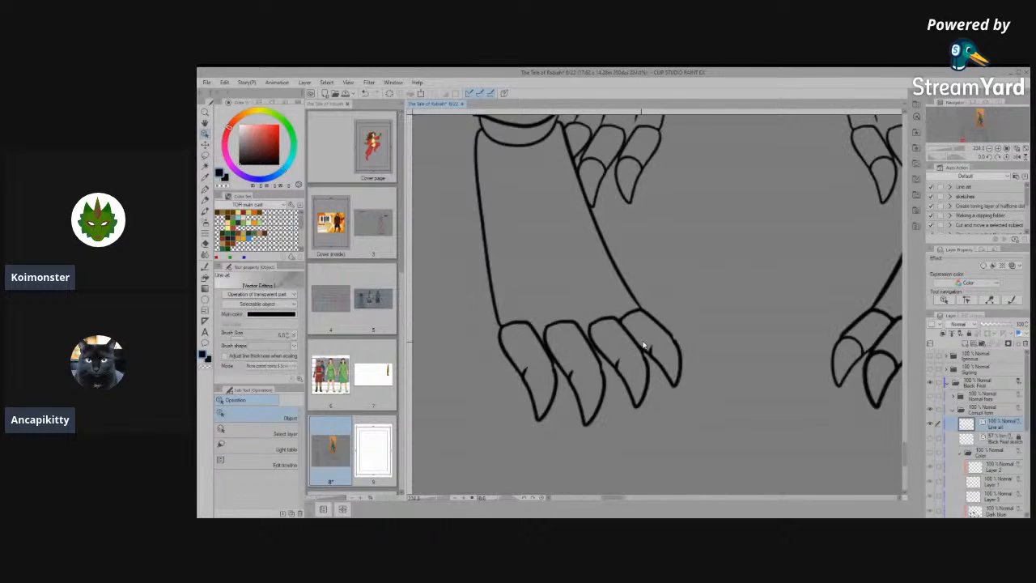
- Erase the knuckle arcs on the left front paw's toes, undoing the last excess erasure
scroll(703, 342, up, 2)
mouse_move(539, 317)
mouse_down()
mouse_move(503, 316)
mouse_move(499, 301)
mouse_move(454, 306)
mouse_up()
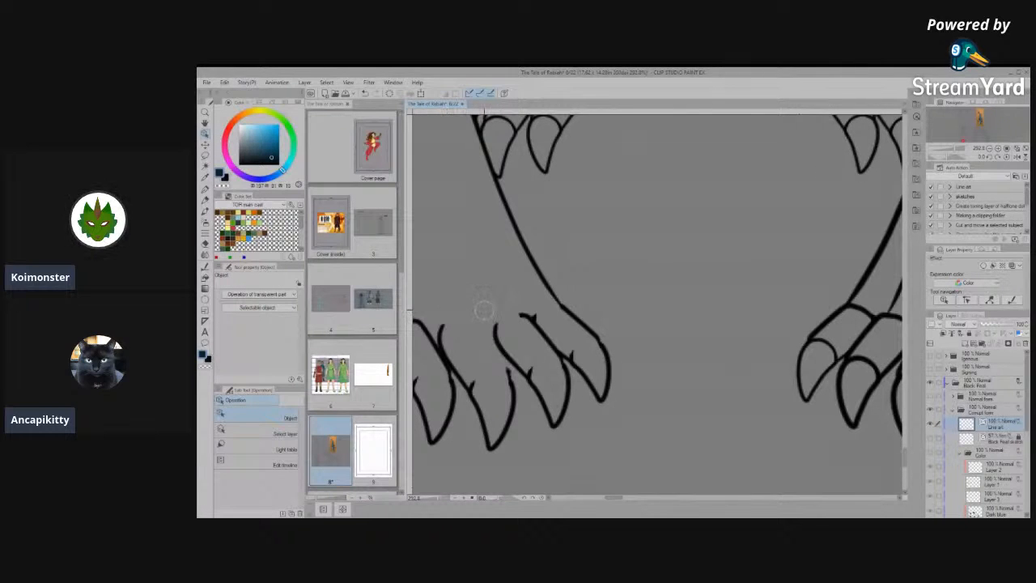
key(ctrl+z)
scroll(499, 313, down, 3)
scroll(664, 375, down, 3)
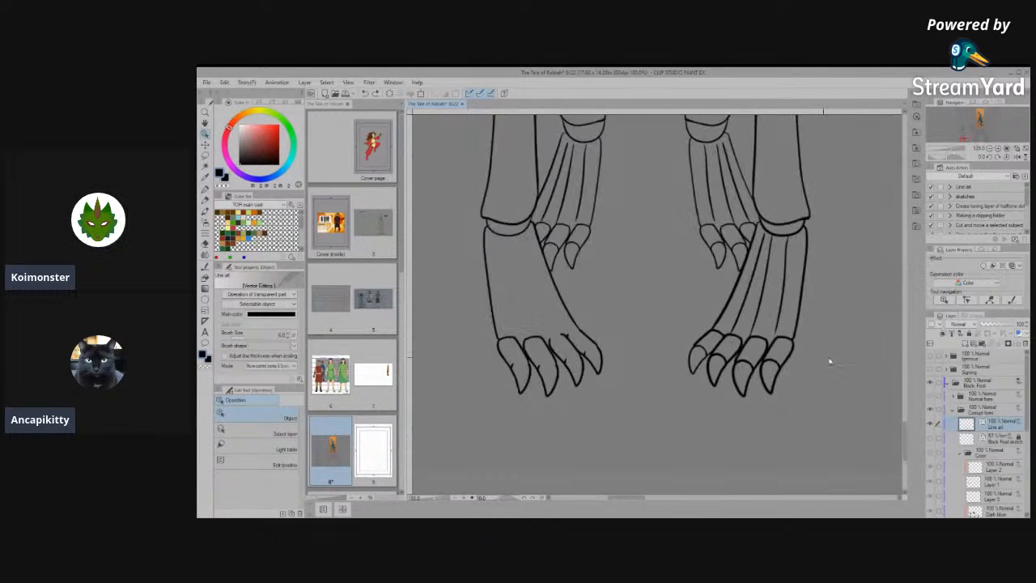
- Erase the inner bone lines and most claw arcs from the front view's right front paw, keeping its outline
scroll(826, 356, up, 4)
mouse_move(722, 361)
mouse_down()
mouse_move(687, 371)
mouse_move(699, 345)
mouse_move(662, 338)
mouse_move(640, 360)
mouse_move(673, 306)
mouse_move(641, 309)
mouse_up()
mouse_move(680, 266)
mouse_down()
mouse_move(690, 277)
mouse_move(758, 266)
mouse_up()
scroll(721, 338, down, 3)
scroll(689, 388, down, 2)
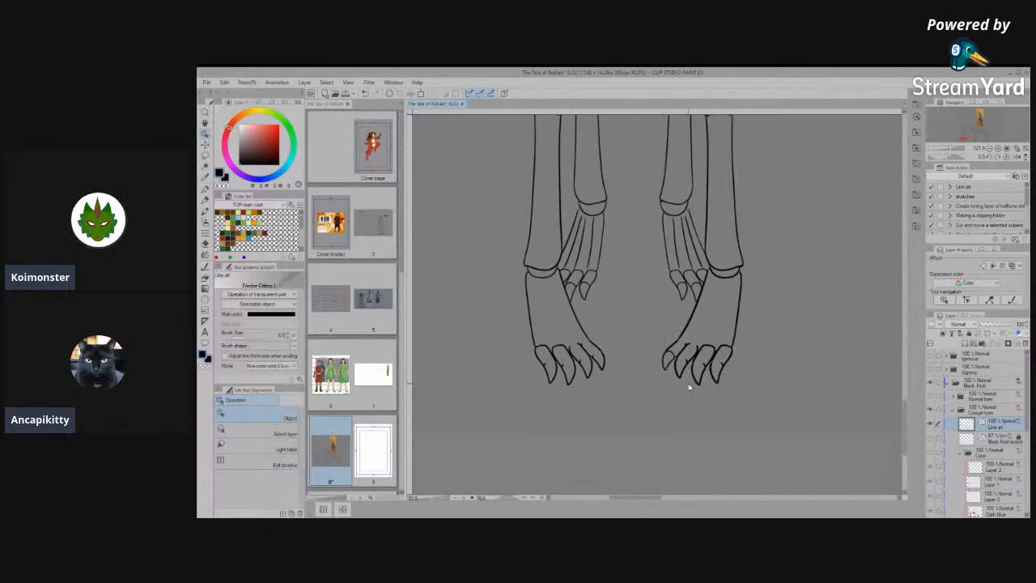
- Erase the left front leg's ankle joint arcs and the left hind paw's inner bone lines, undoing accidental toe erasures
scroll(620, 243, up, 4)
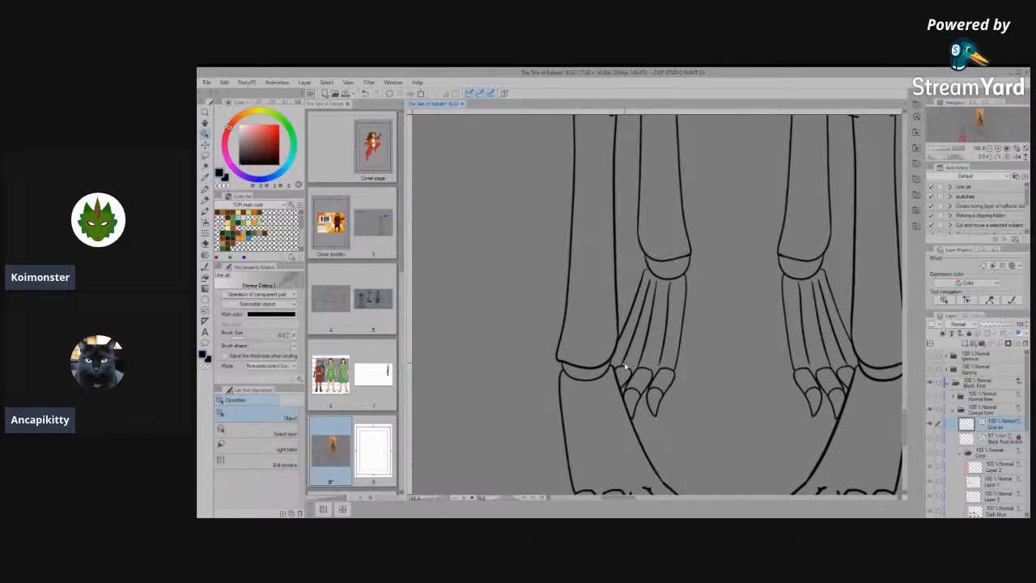
key(Delete)
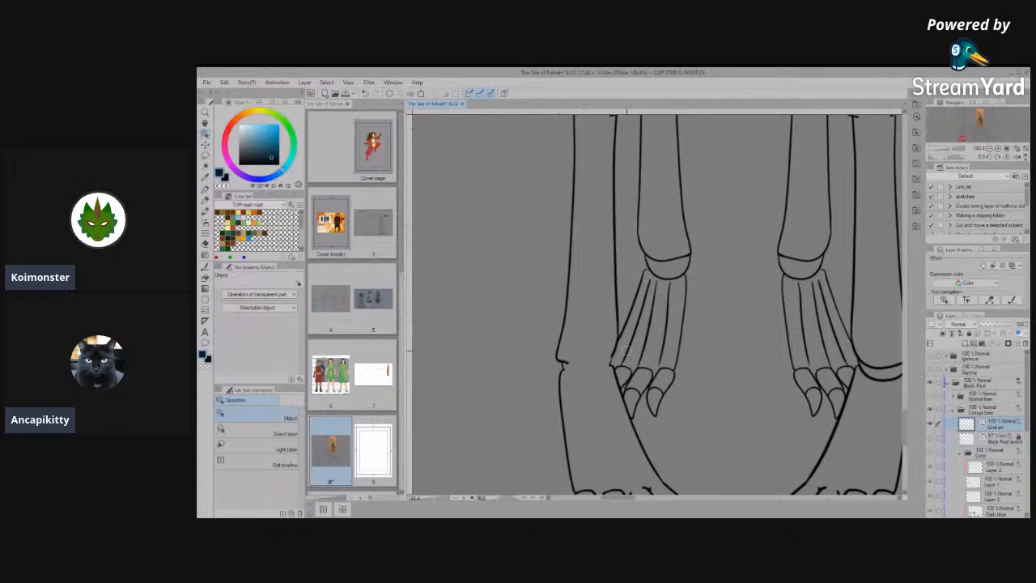
drag(671, 334, 633, 336)
click(644, 367)
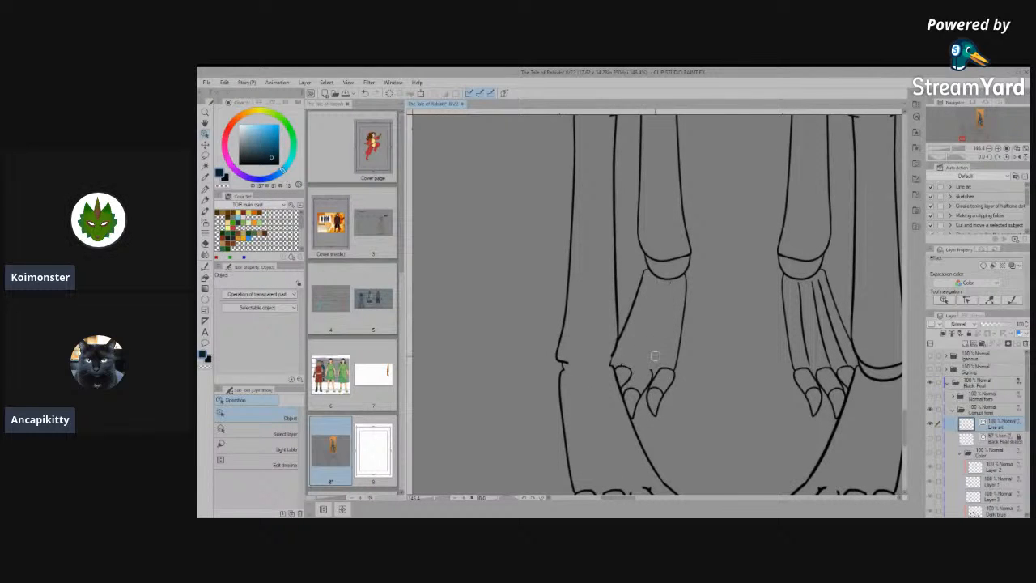
key(ctrl+z)
click(665, 367)
key(ctrl+z)
- Erase the lower ankle arcs from both hind legs and the inner bone lines from the right hind paw
scroll(710, 343, down, 5)
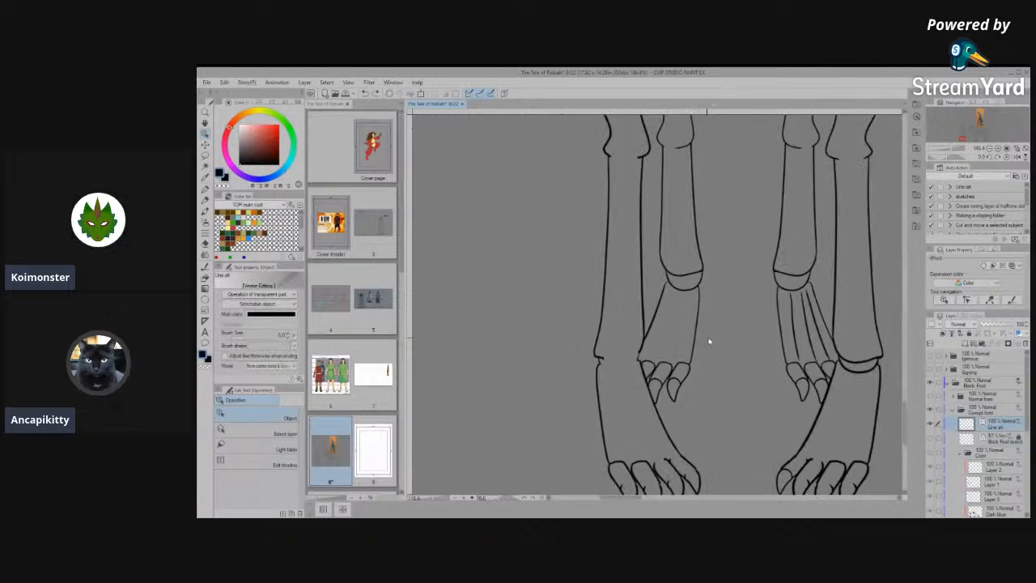
scroll(634, 341, up, 3)
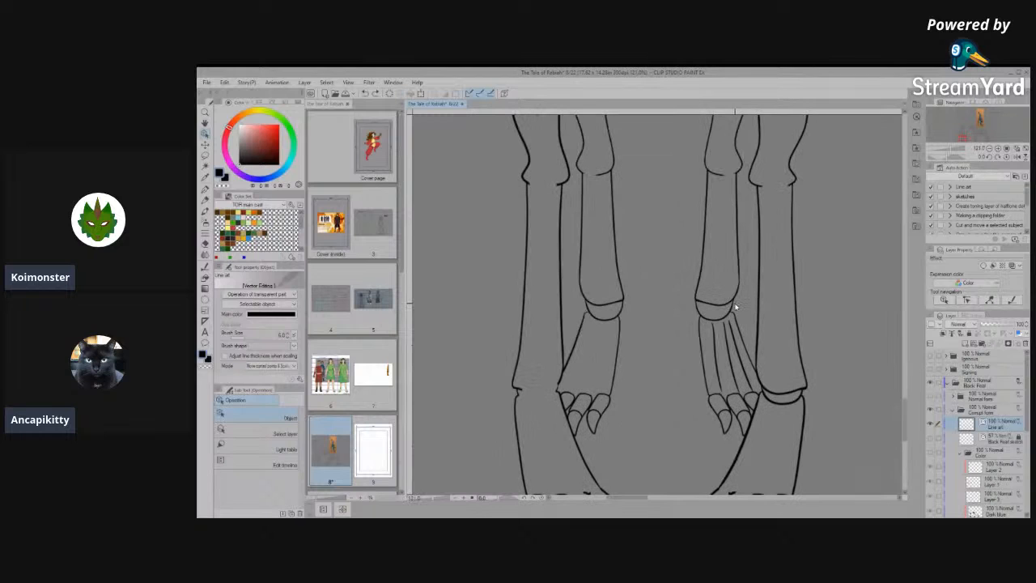
click(603, 331)
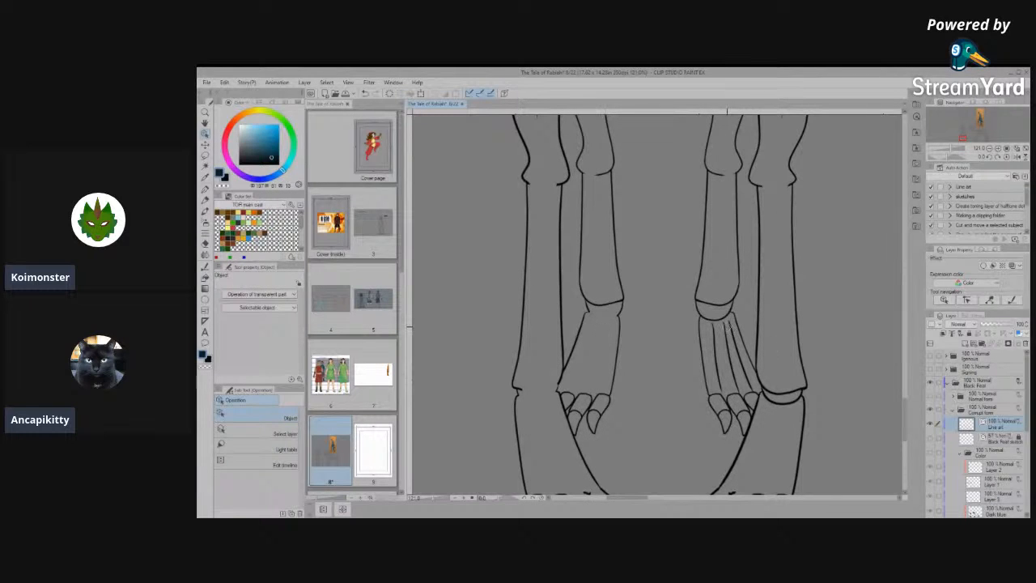
key(ctrl+z)
key(ctrl+z)
key(ctrl+z)
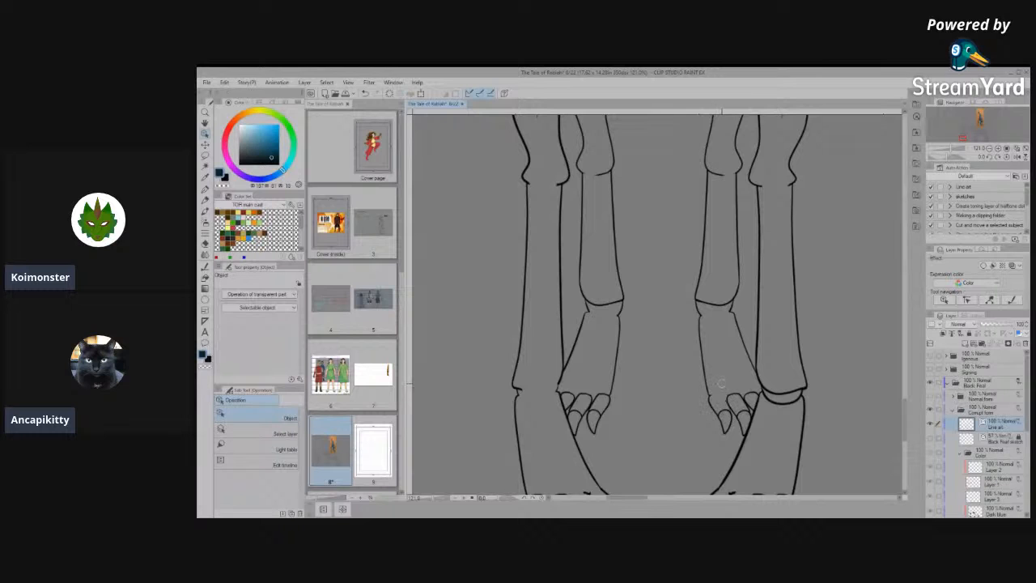
key(ctrl+z)
- Erase the remaining ankle joint arcs from both hind legs and the right front leg
scroll(727, 378, down, 6)
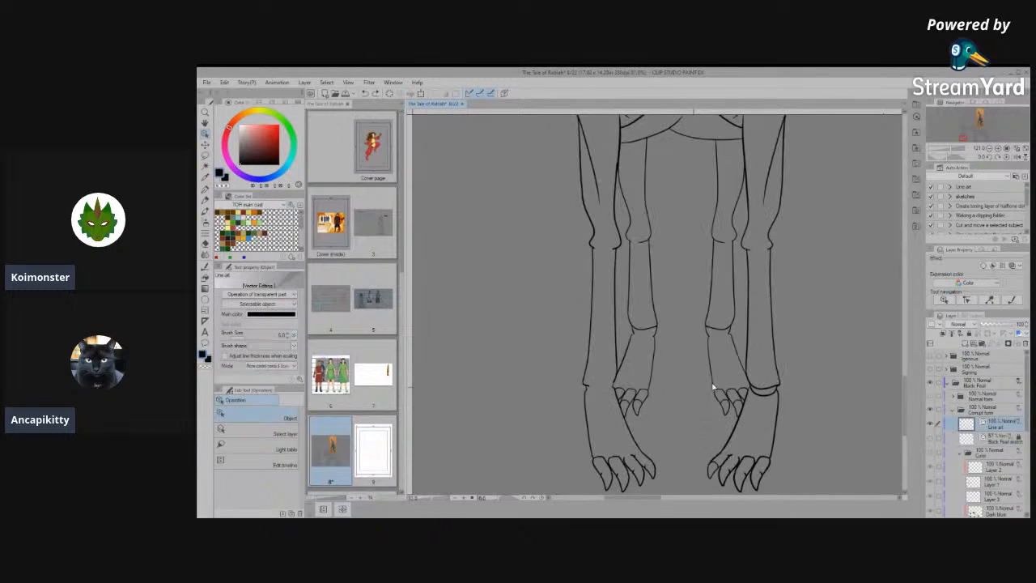
scroll(654, 306, up, 4)
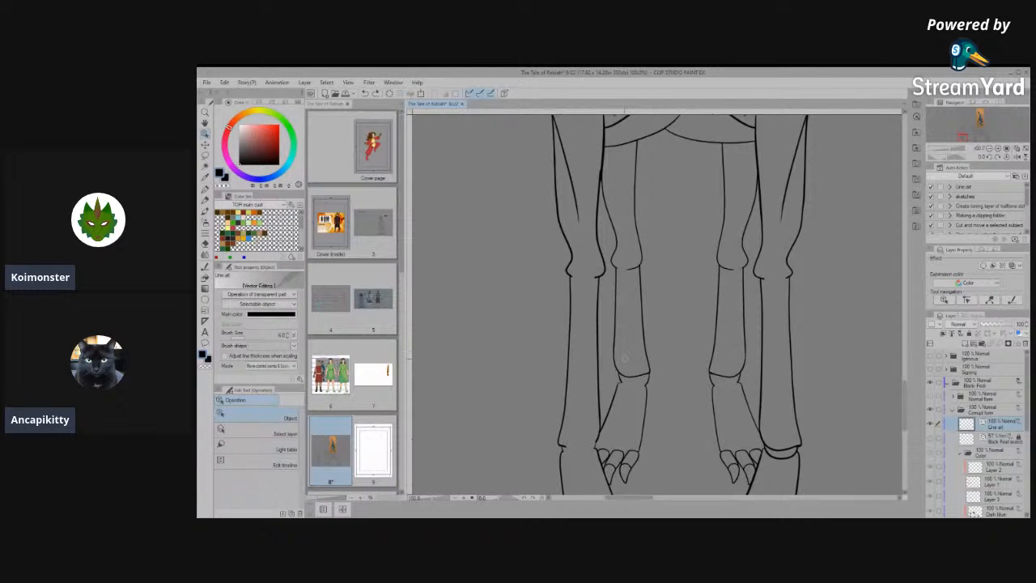
key(Delete)
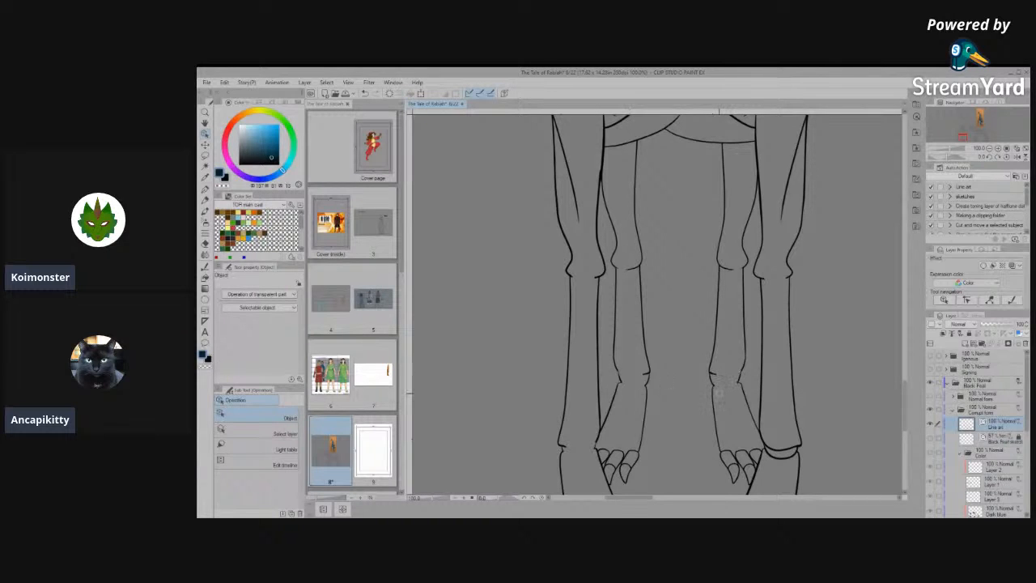
scroll(717, 393, down, 1)
click(701, 392)
scroll(699, 391, down, 4)
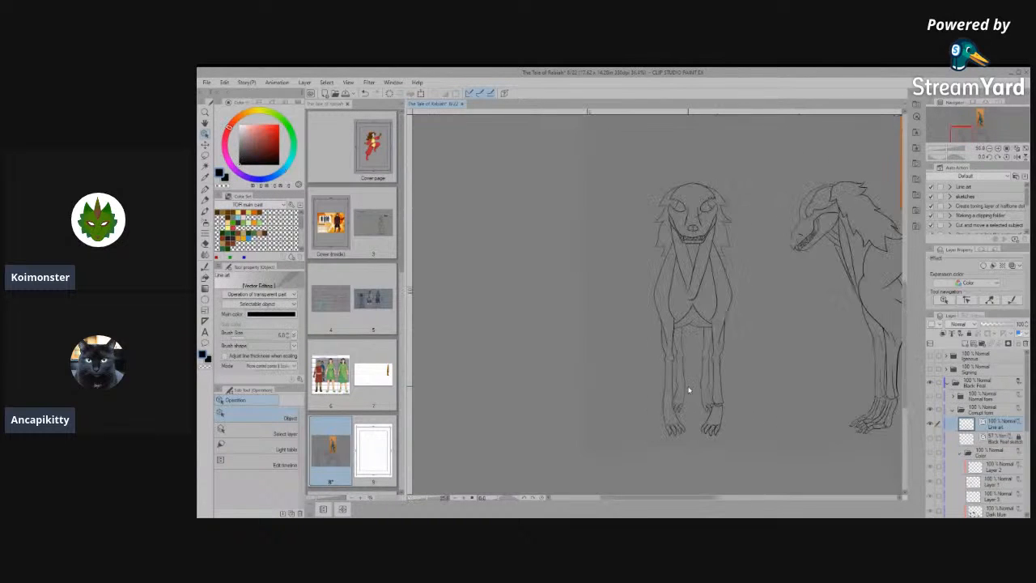
scroll(735, 418, up, 4)
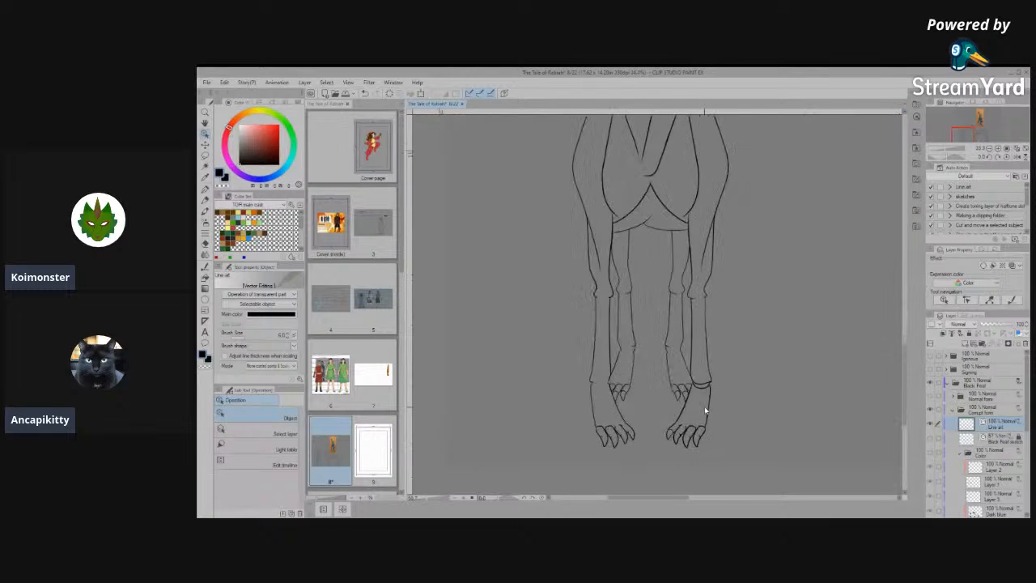
scroll(705, 409, up, 2)
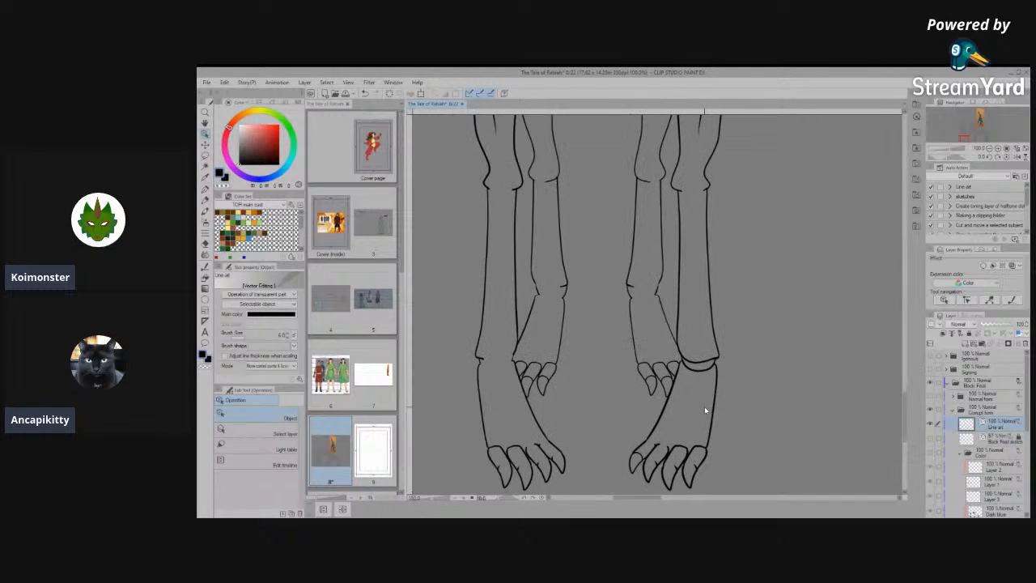
key(Delete)
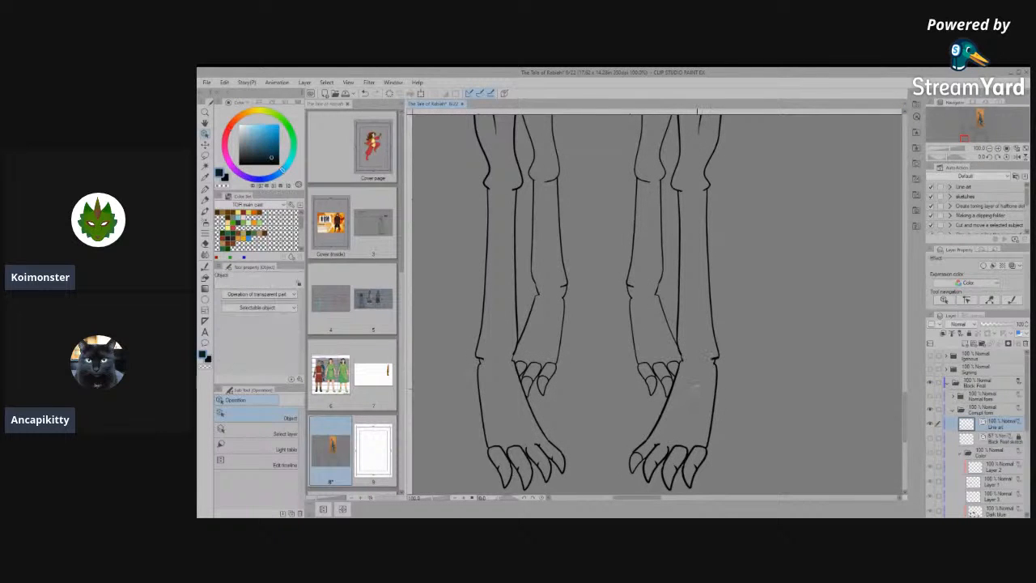
- Slightly enlarge the knuckle line of the toe beside the outermost one on the right front paw, undoing its accidental removal
scroll(697, 389, up, 5)
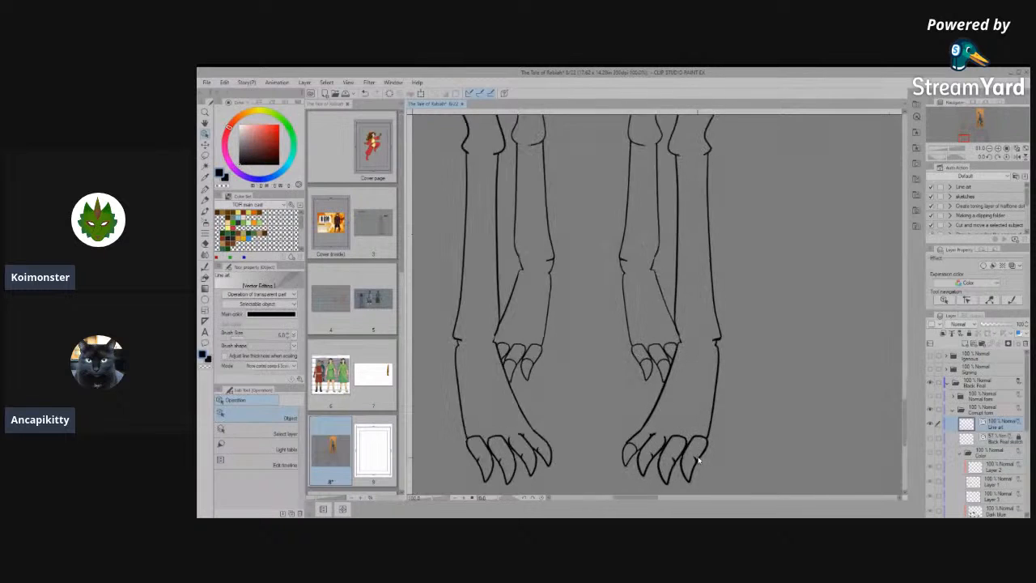
scroll(669, 422, up, 1)
click(645, 396)
scroll(616, 388, down, 1)
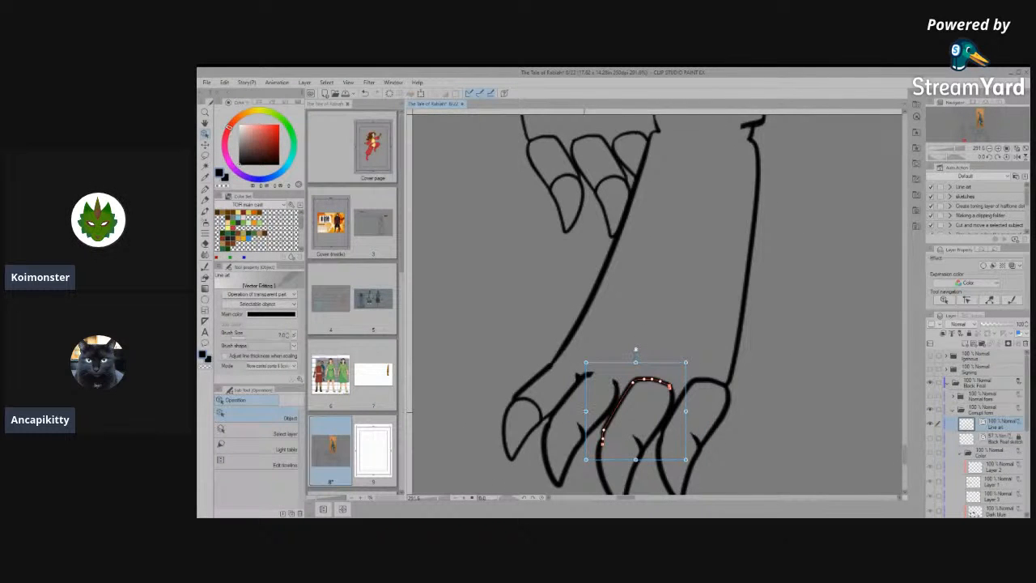
drag(589, 410, 586, 408)
drag(687, 363, 686, 356)
click(699, 340)
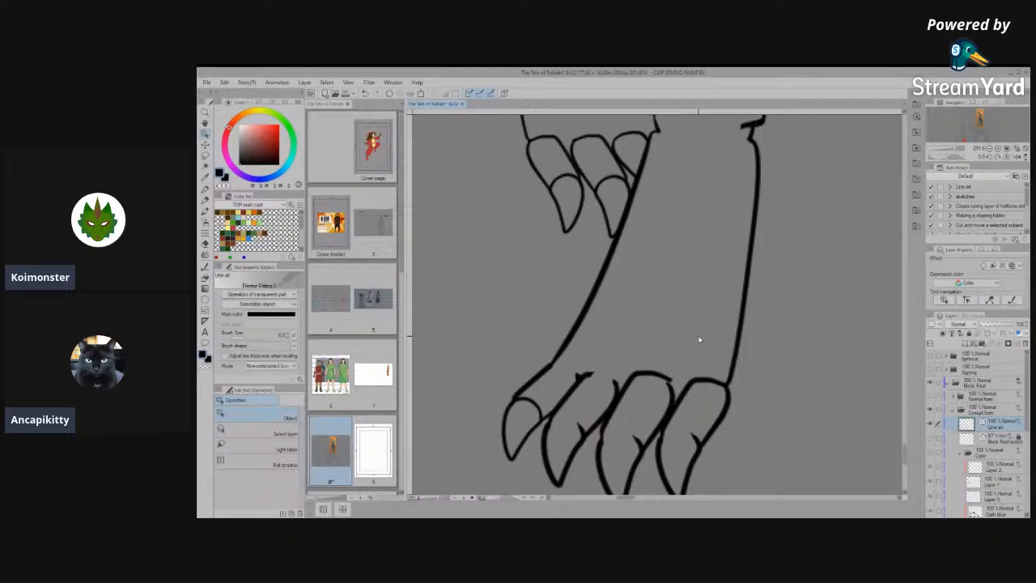
key(Delete)
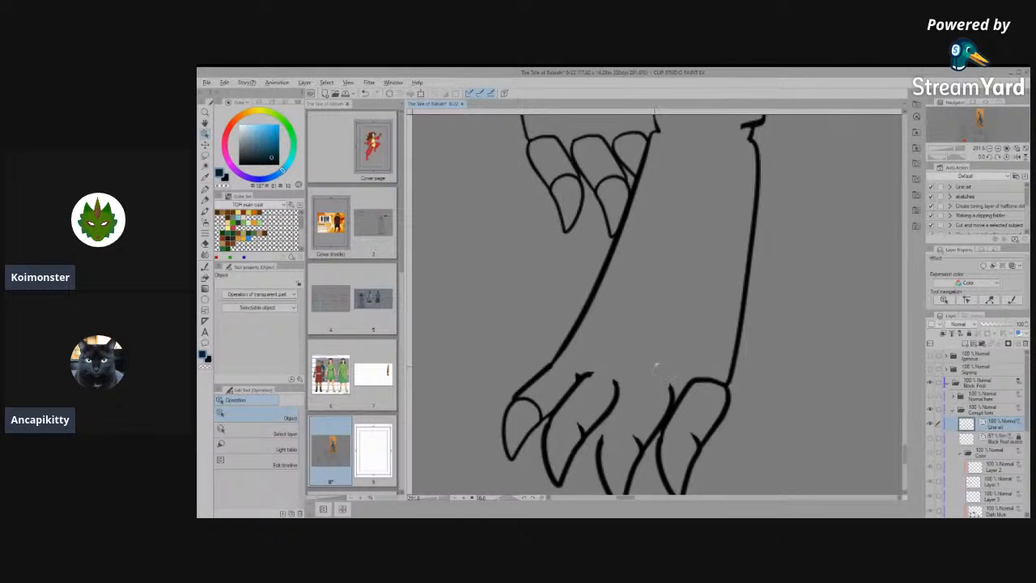
key(ctrl+z)
click(650, 346)
click(703, 381)
scroll(708, 395, up, 4)
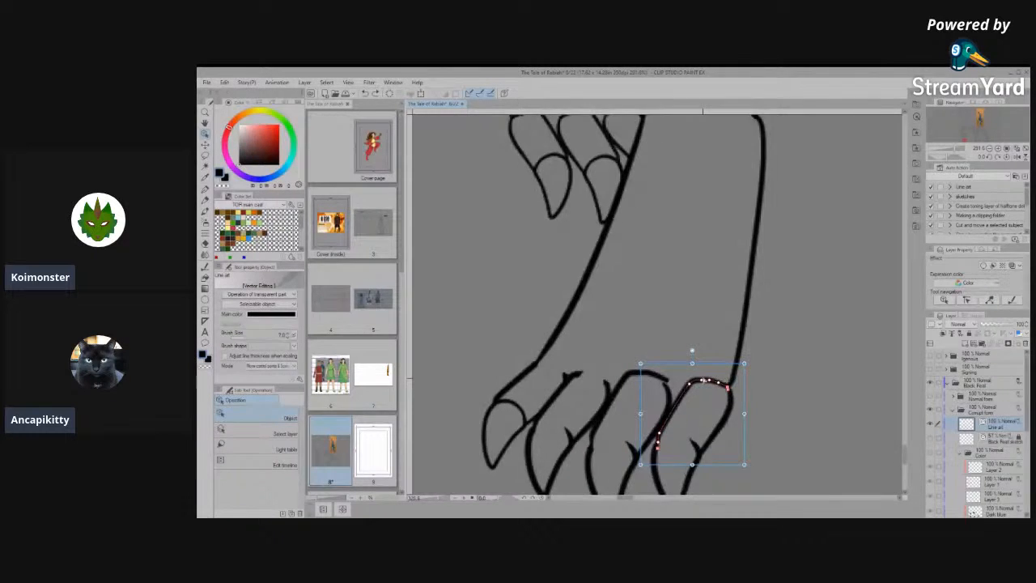
click(717, 409)
scroll(650, 372, down, 4)
scroll(568, 354, up, 2)
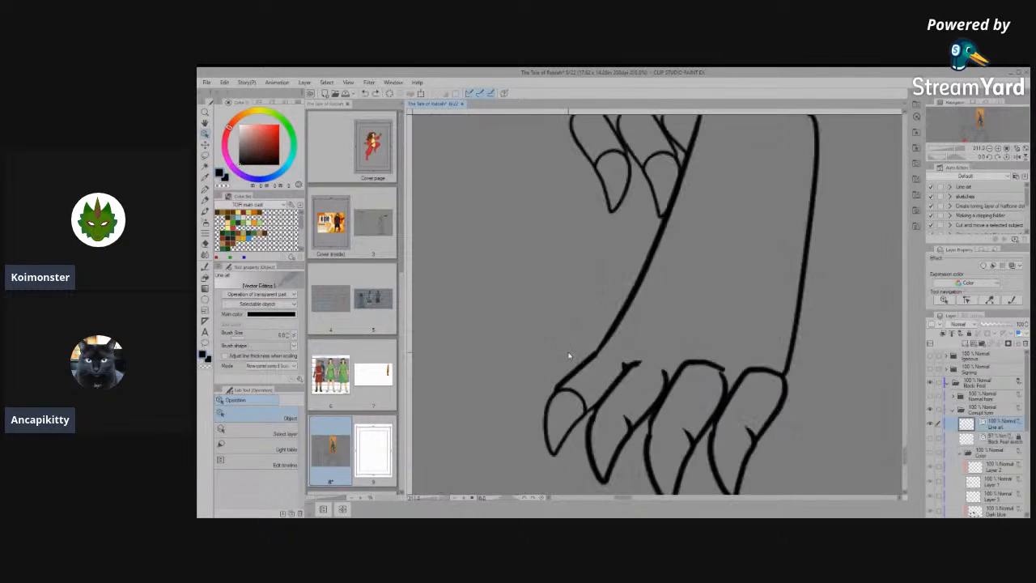
- Join the right front paw's inner outline to the innermost toe's line with Connect vector line
scroll(569, 354, up, 2)
click(596, 352)
scroll(615, 332, up, 2)
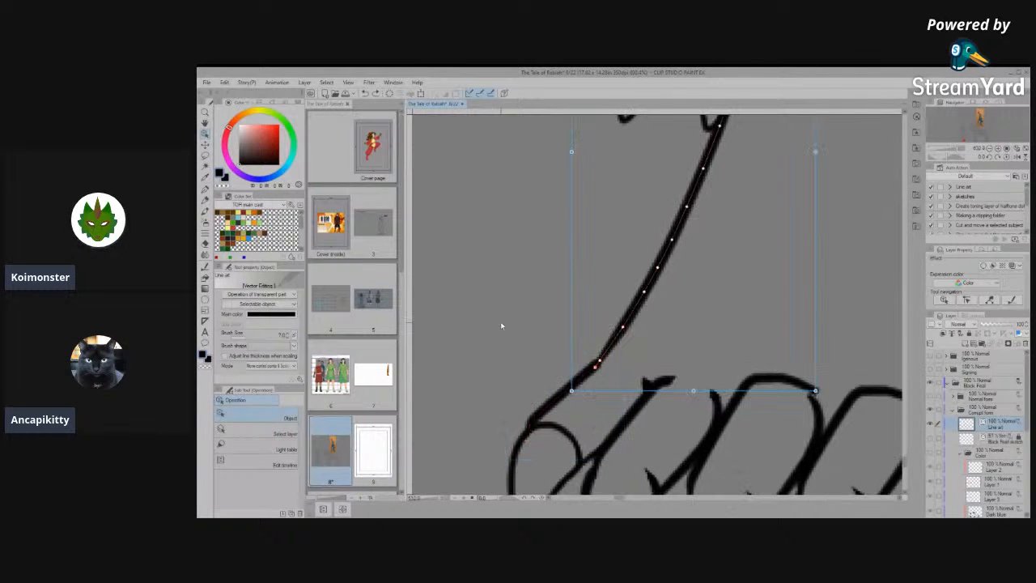
click(206, 274)
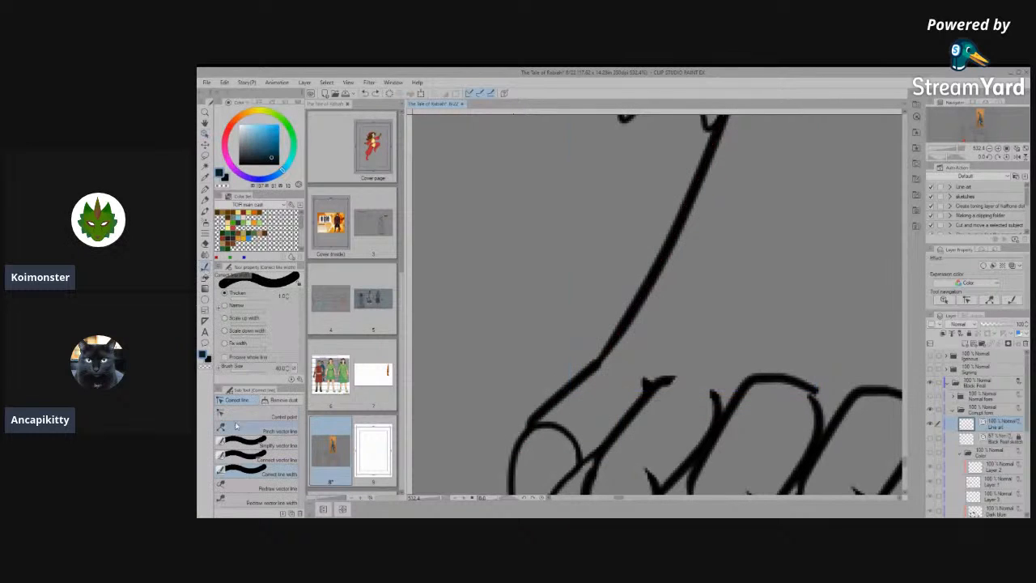
mouse_move(583, 362)
mouse_down()
mouse_move(560, 391)
mouse_move(659, 297)
mouse_up()
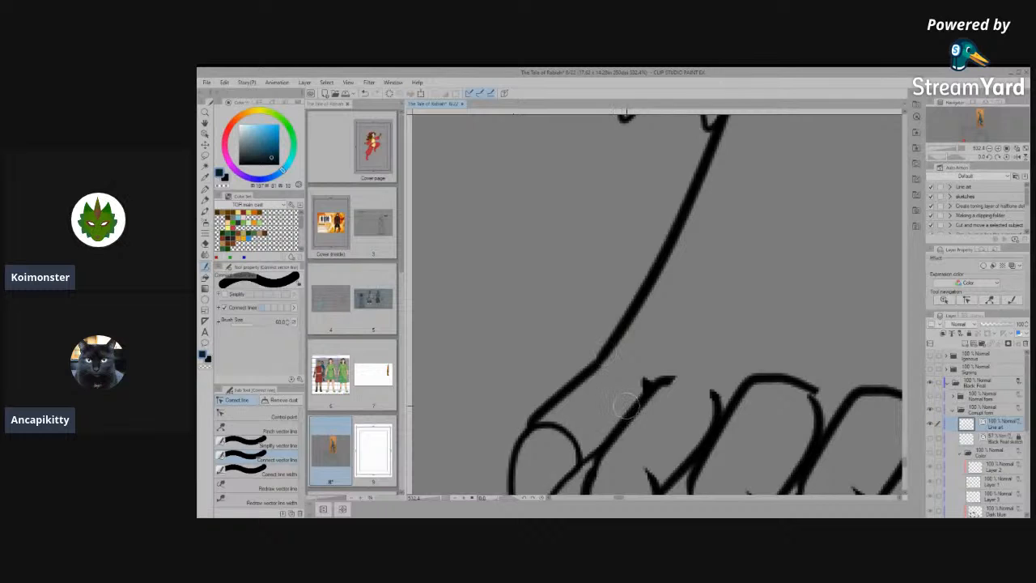
scroll(623, 402, down, 6)
- Simplify and connect the broken outline segments on the left hind paw's outer edge, just above the toes
scroll(627, 405, up, 6)
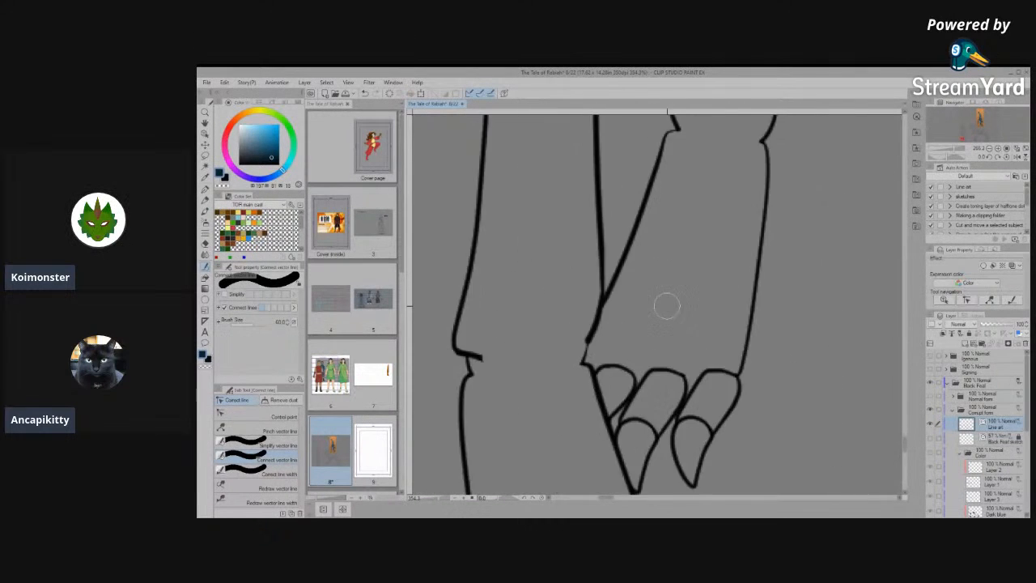
scroll(542, 314, up, 2)
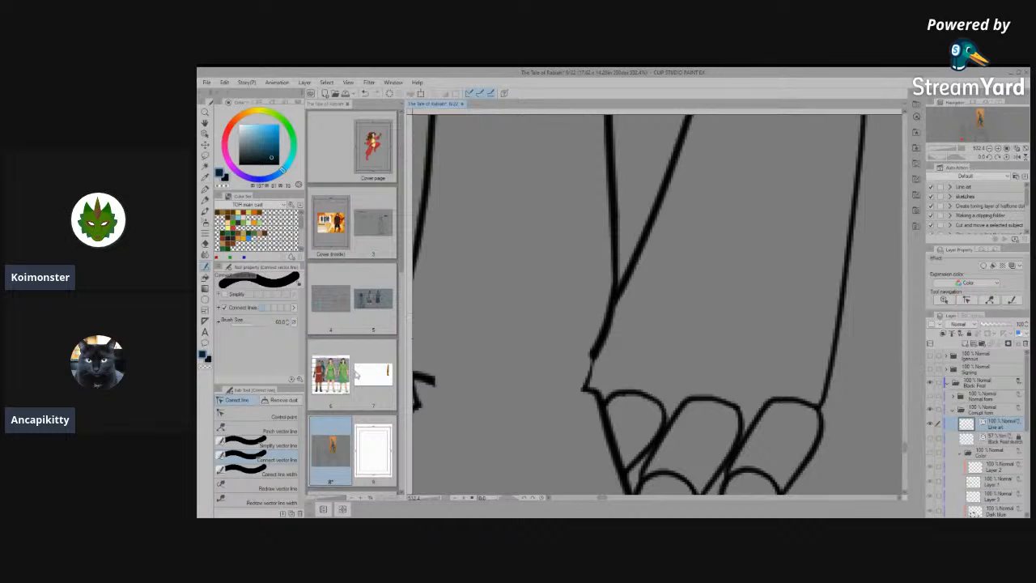
click(248, 417)
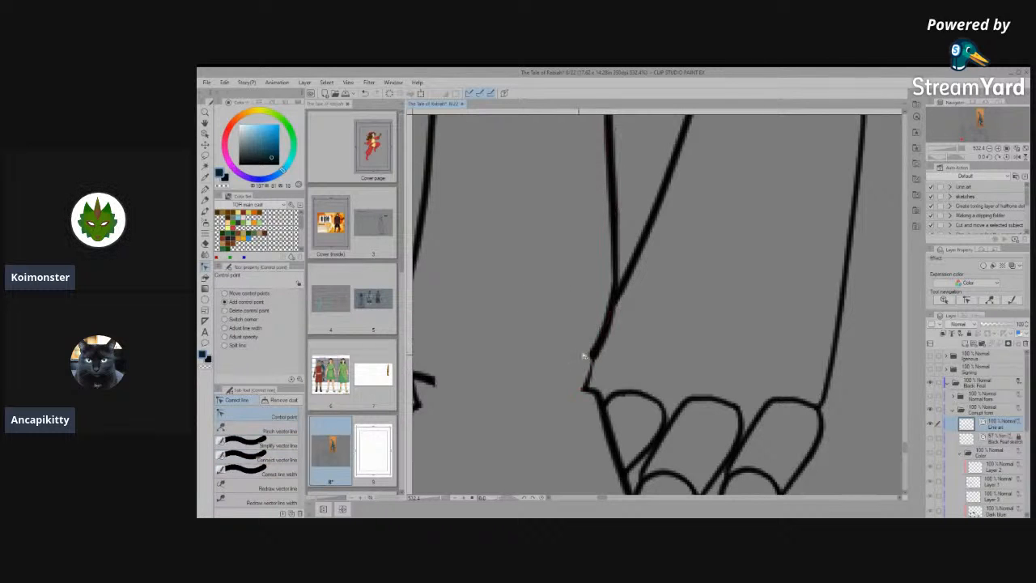
click(247, 444)
drag(583, 381, 590, 360)
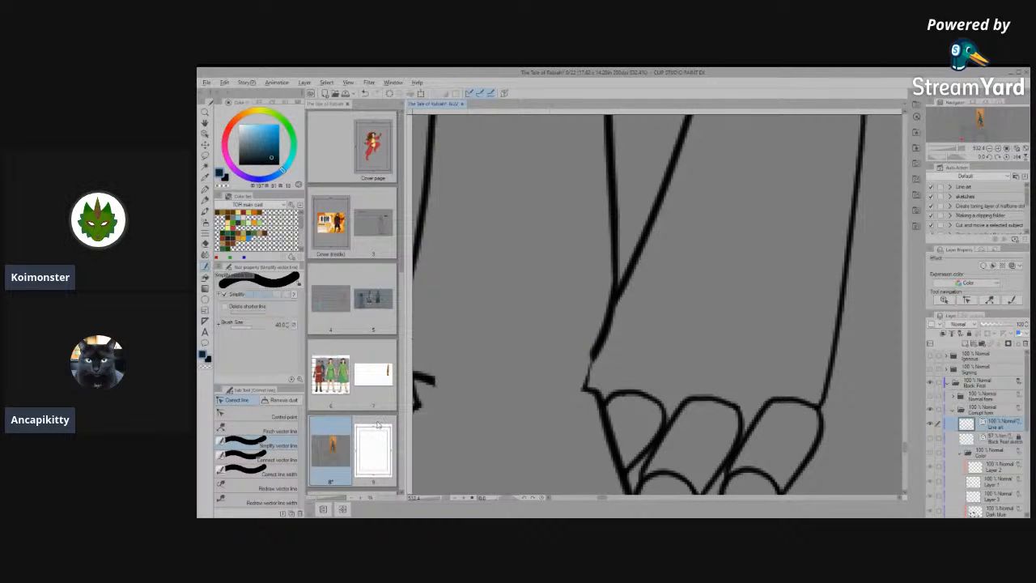
click(247, 459)
drag(588, 366, 601, 330)
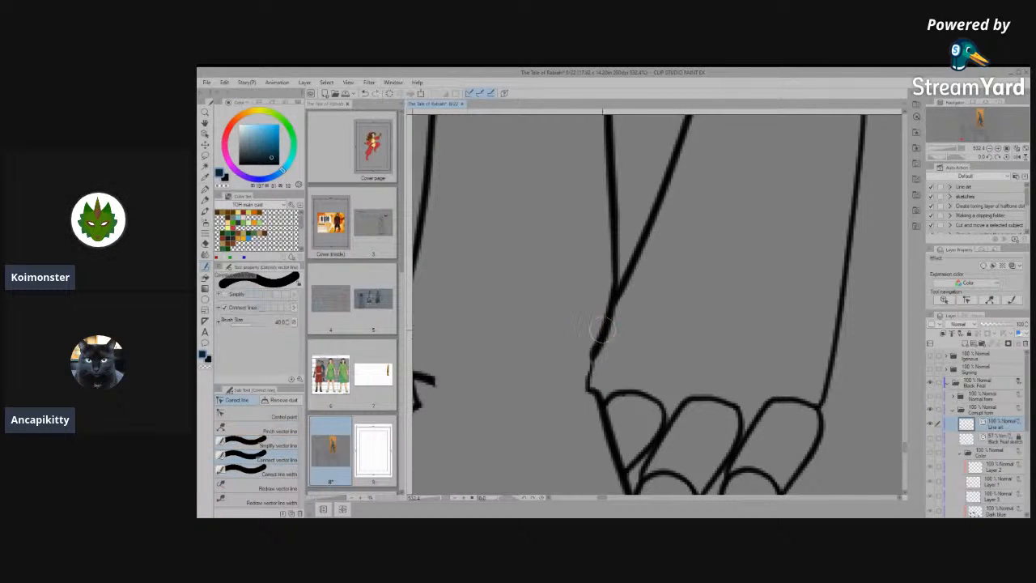
- Smooth the kinked outline just above the toes of the left hind paw with Simplify vector line
click(248, 417)
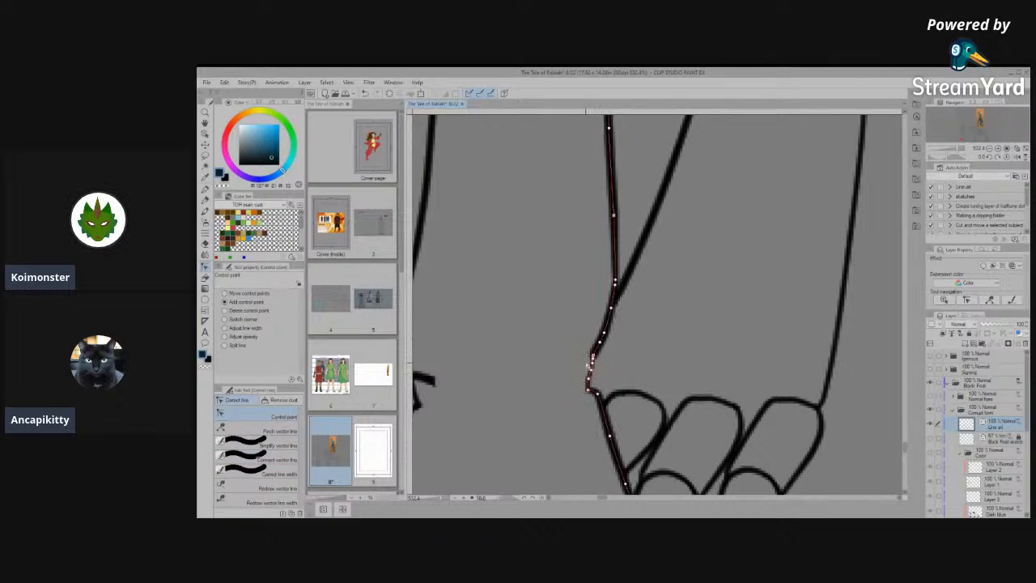
scroll(588, 366, up, 10)
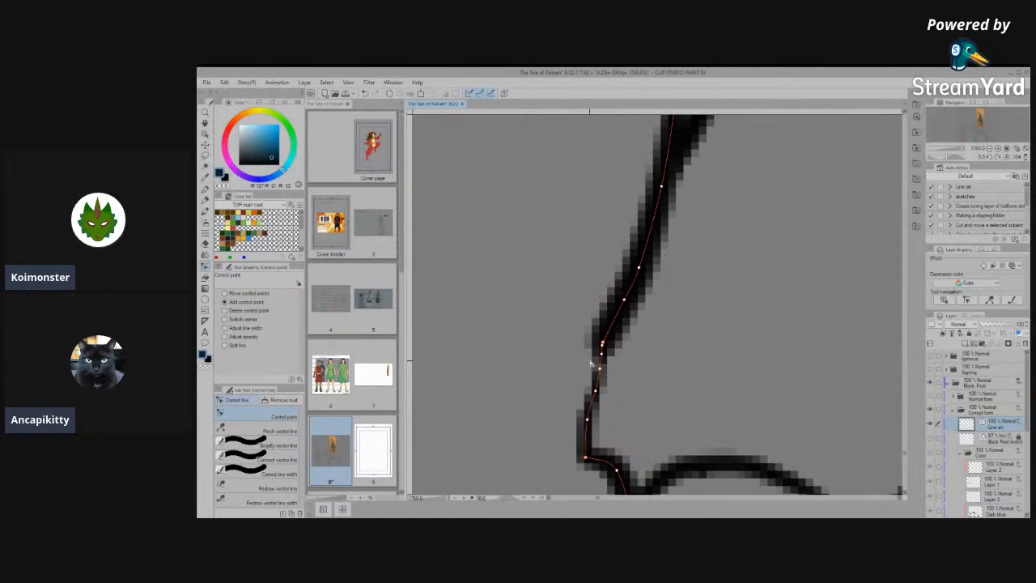
click(251, 444)
mouse_move(606, 326)
mouse_down()
mouse_move(590, 427)
mouse_move(575, 426)
mouse_up()
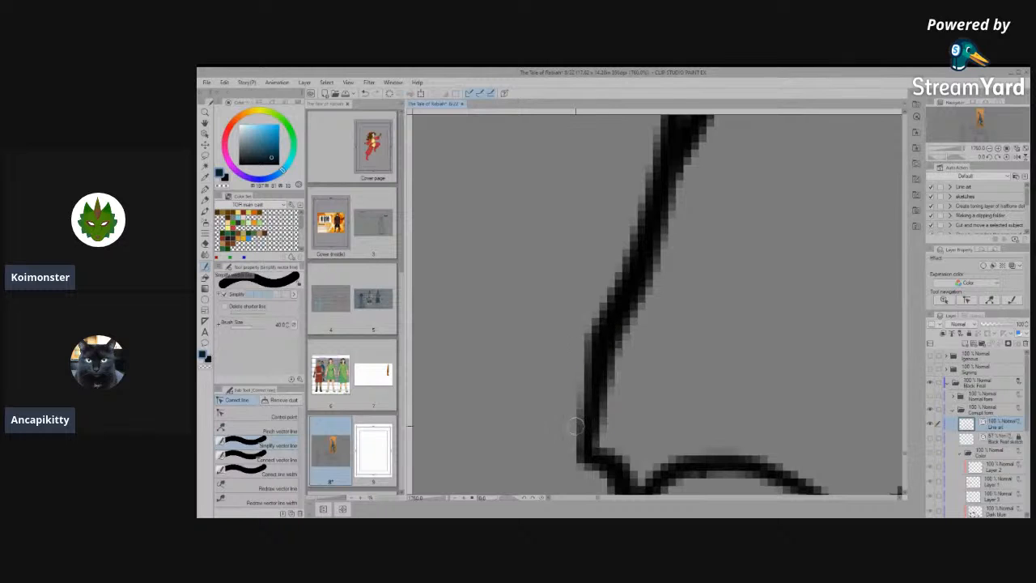
- Erase the long foot-bone and knuckle lines inside the nearer front paw of the side view
scroll(595, 388, down, 5)
scroll(595, 361, down, 6)
scroll(577, 366, down, 4)
scroll(632, 450, down, 5)
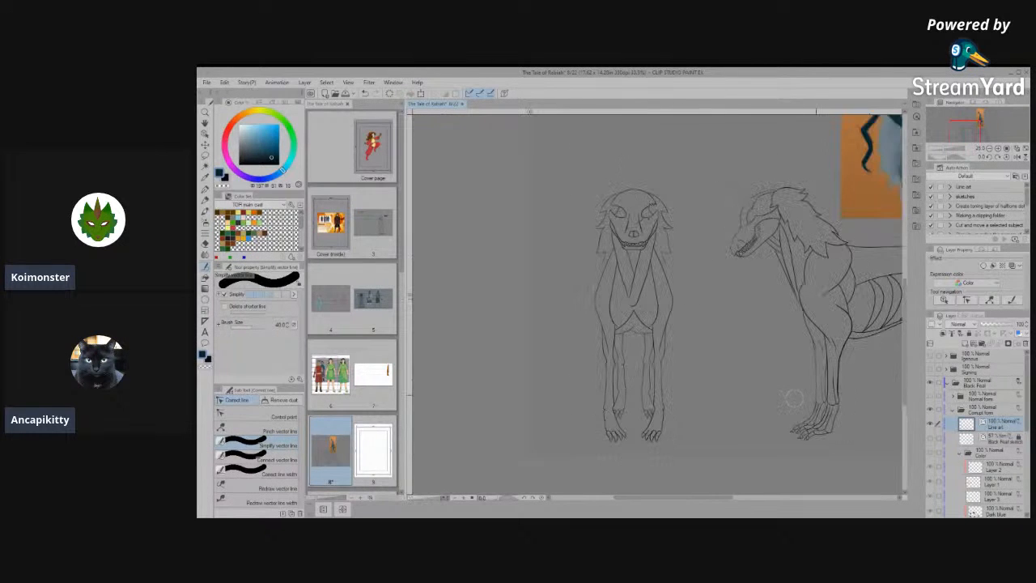
scroll(856, 382, up, 4)
scroll(805, 453, up, 8)
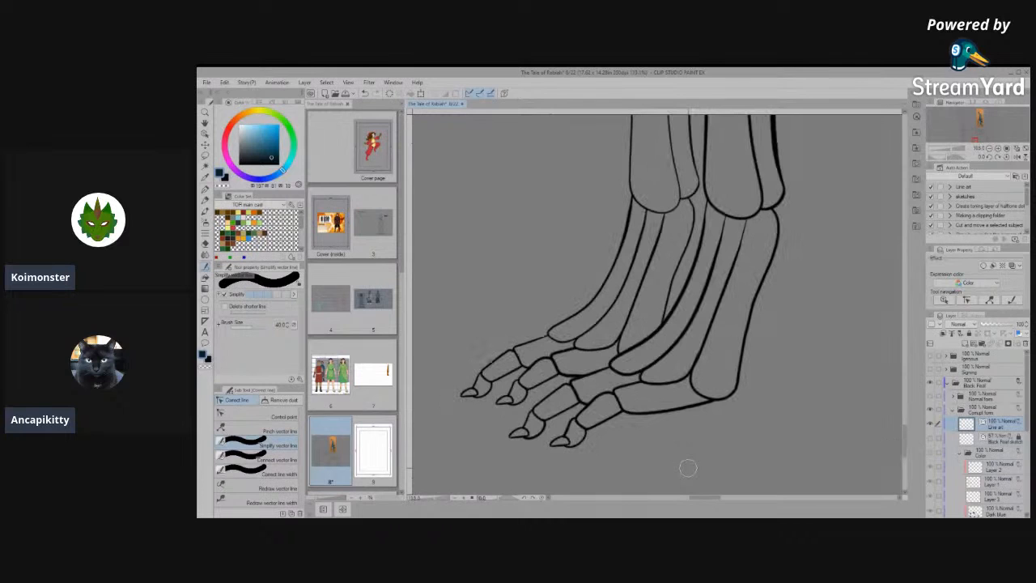
click(703, 327)
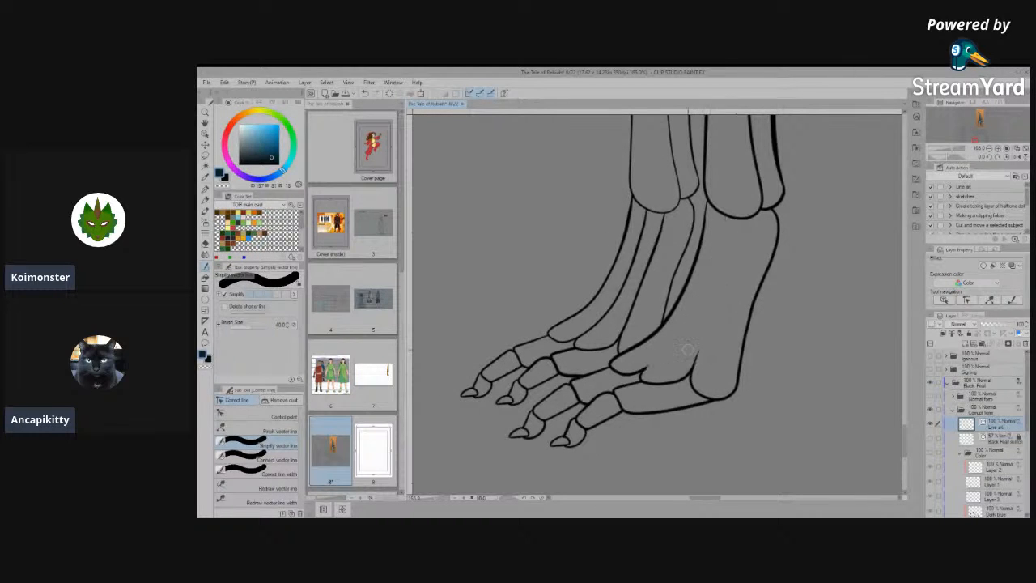
click(680, 378)
click(641, 370)
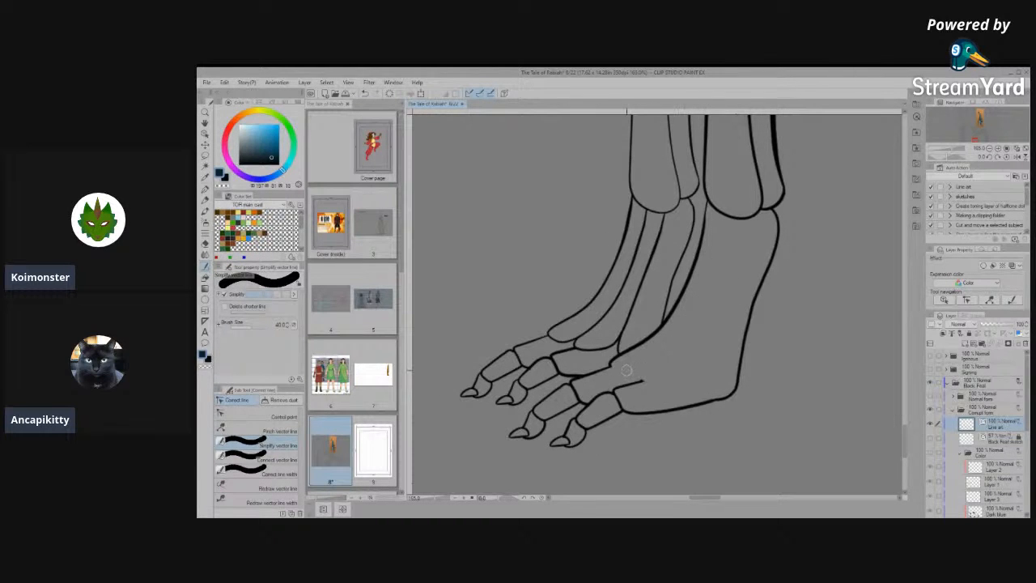
- Erase the farther front paw's inner bone and knuckle lines and the wrist joint arcs on both front legs in the side view
click(636, 310)
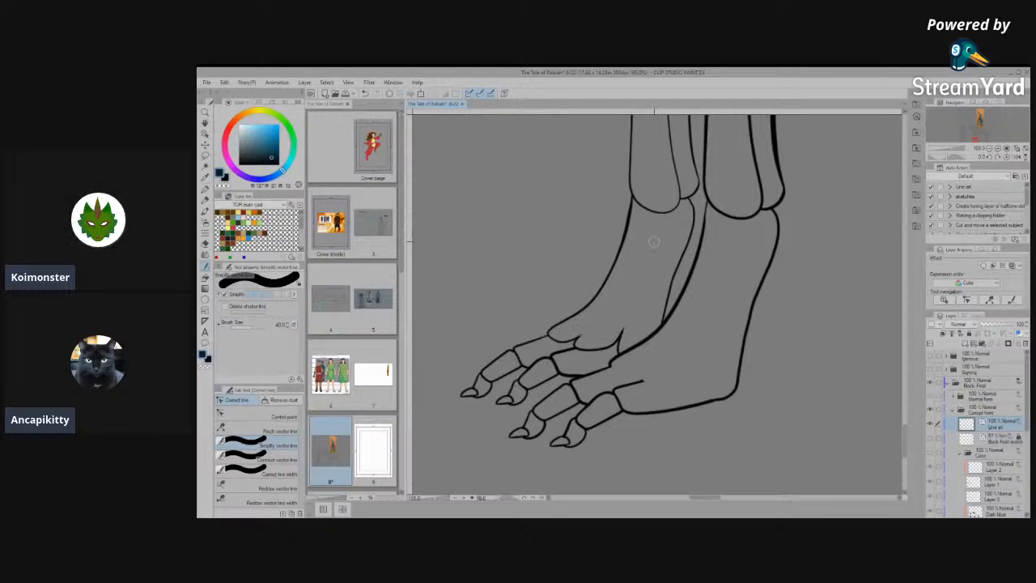
click(662, 216)
click(729, 217)
click(617, 331)
click(576, 337)
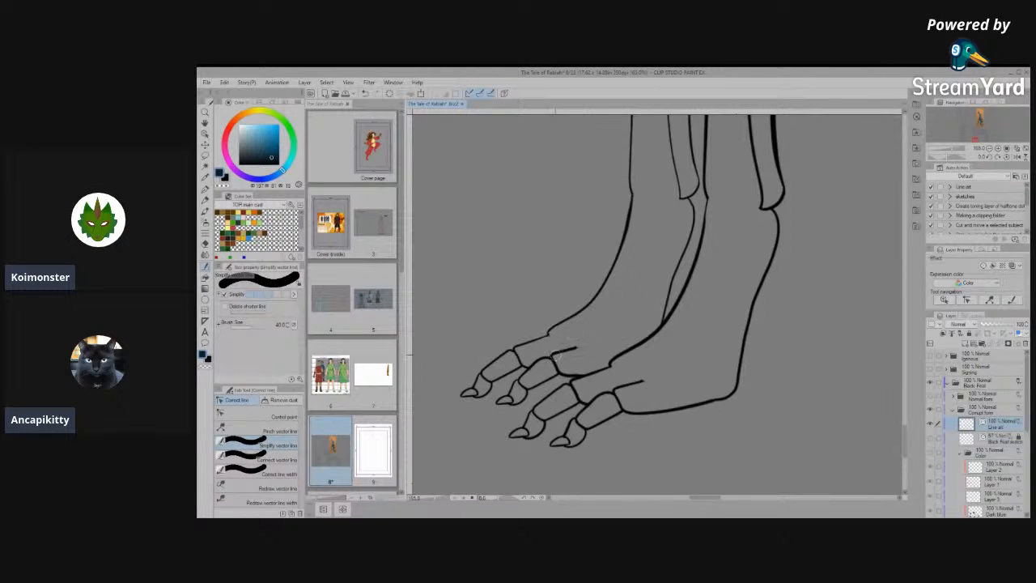
- Erase the joint lines at the base of the side view's front toes, undoing the accidental removal of a toe's underside line
click(541, 363)
drag(483, 380, 489, 382)
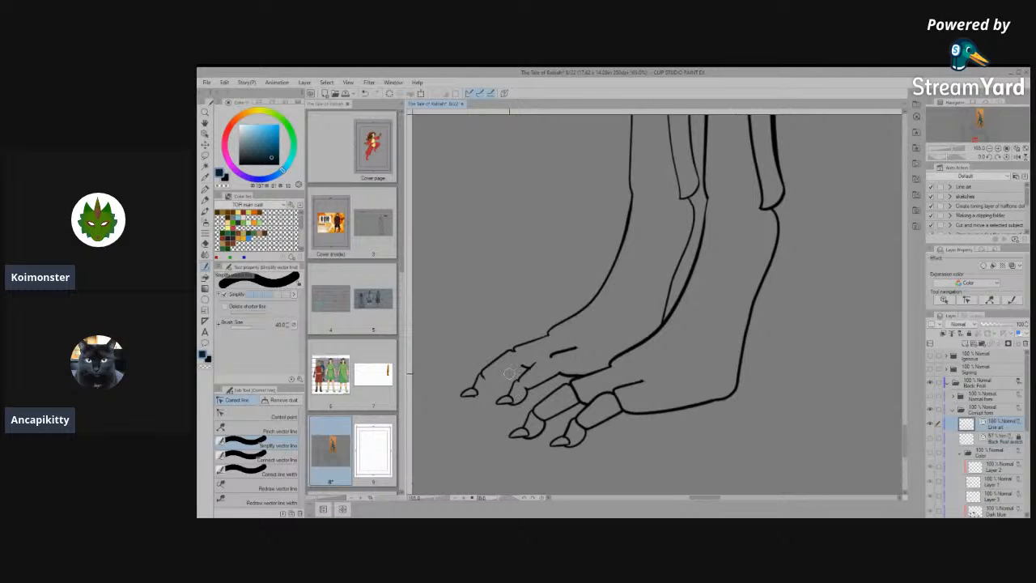
key(ctrl+z)
scroll(554, 392, up, 1)
scroll(554, 392, up, 2)
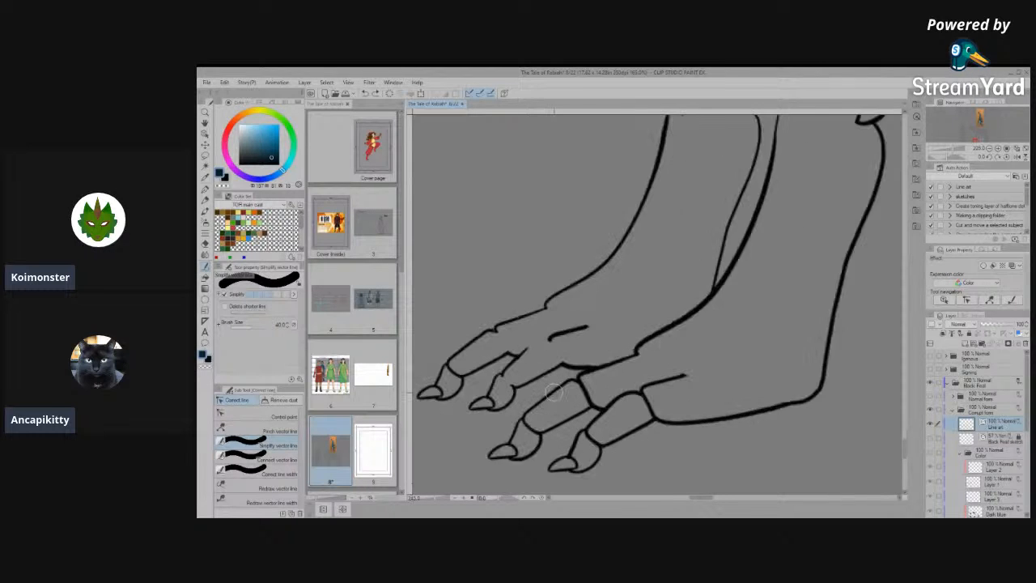
mouse_move(622, 398)
mouse_down()
mouse_move(642, 423)
mouse_move(682, 414)
mouse_up()
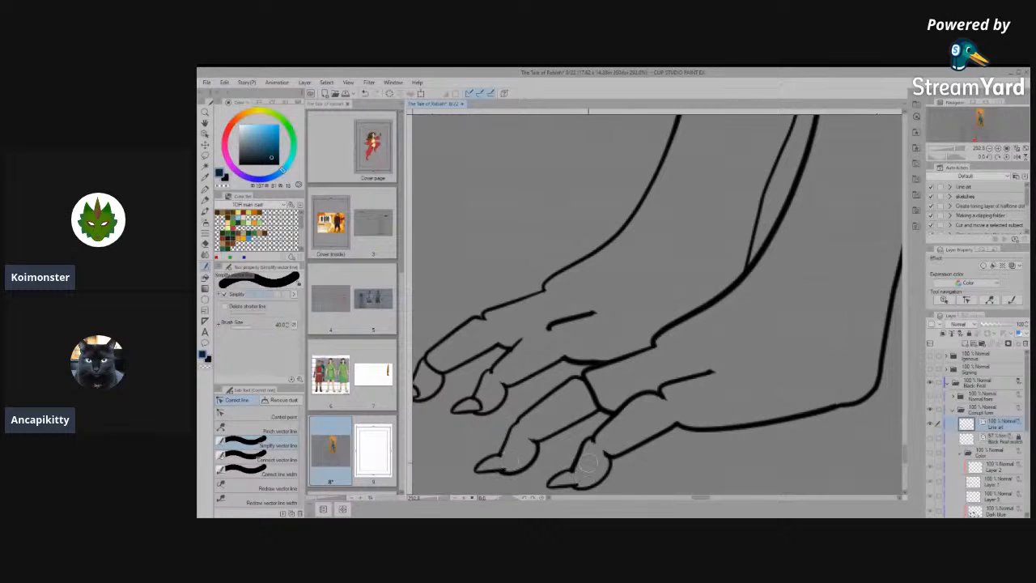
- Erase the inner foot-bone lines, ankle joint arcs and toe-base joint line in the side view's nearer hind foot
scroll(643, 358, down, 1)
scroll(643, 358, down, 4)
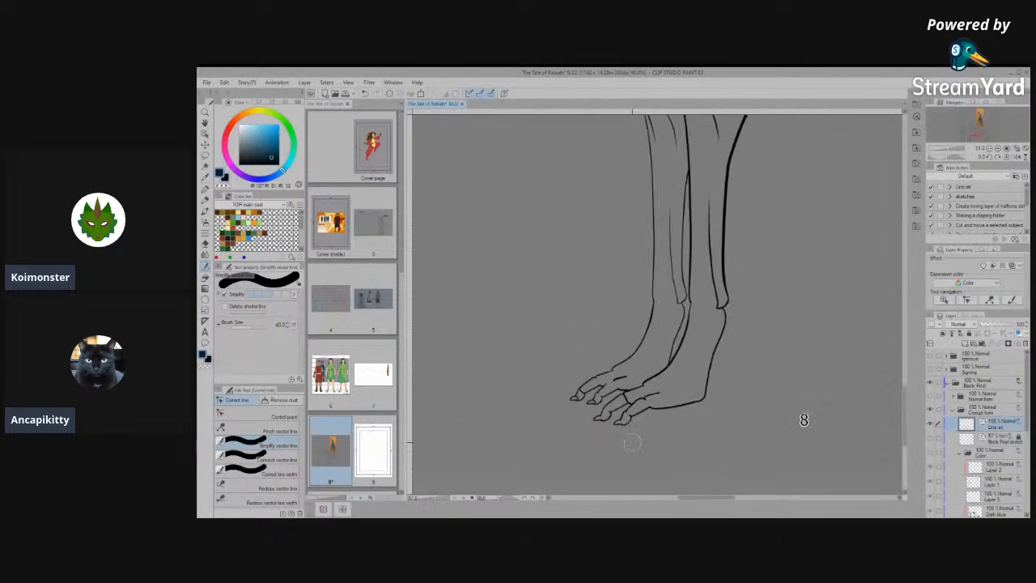
scroll(662, 420, down, 4)
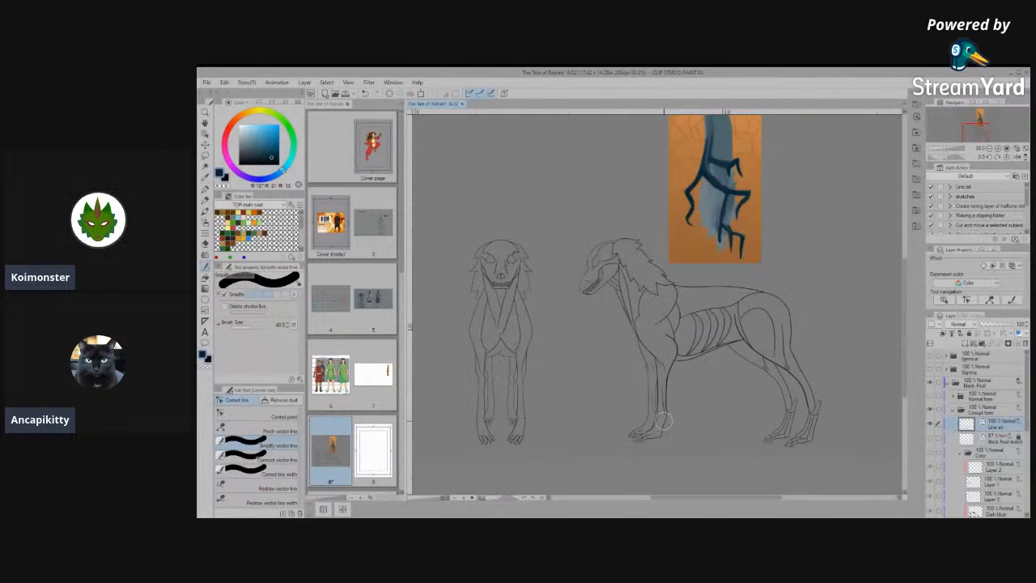
scroll(663, 420, up, 5)
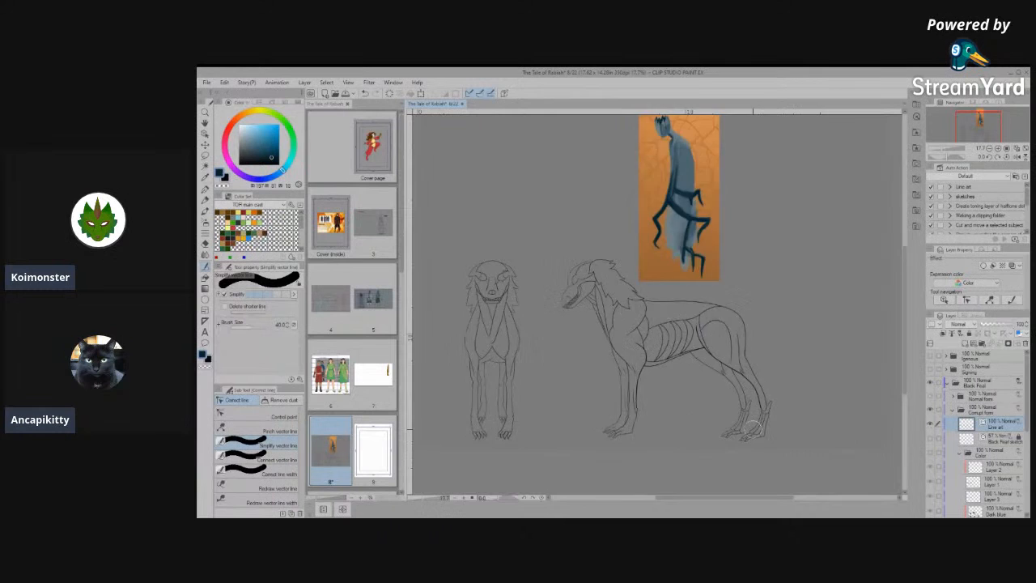
scroll(783, 458, up, 3)
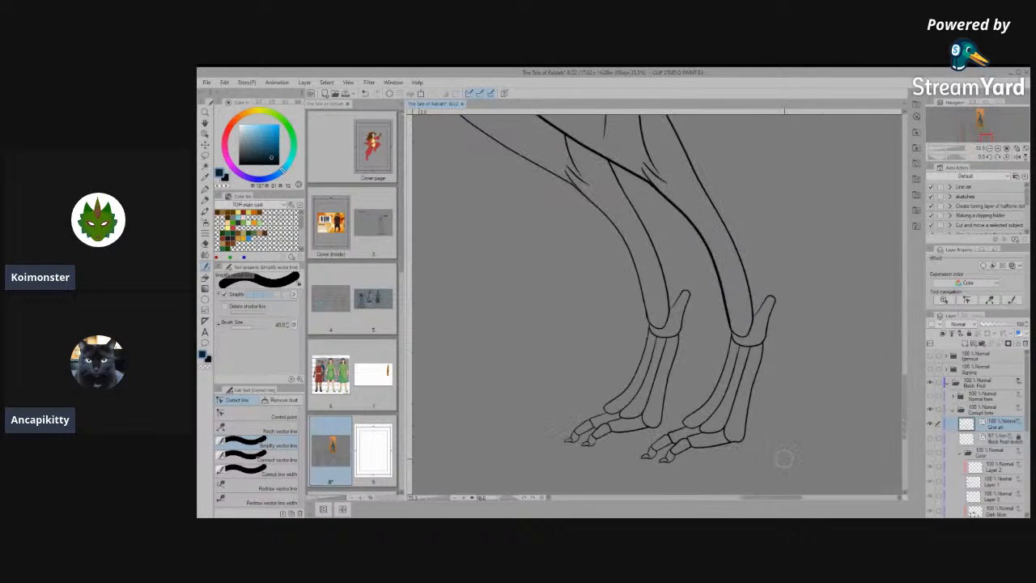
drag(746, 334, 738, 378)
click(733, 366)
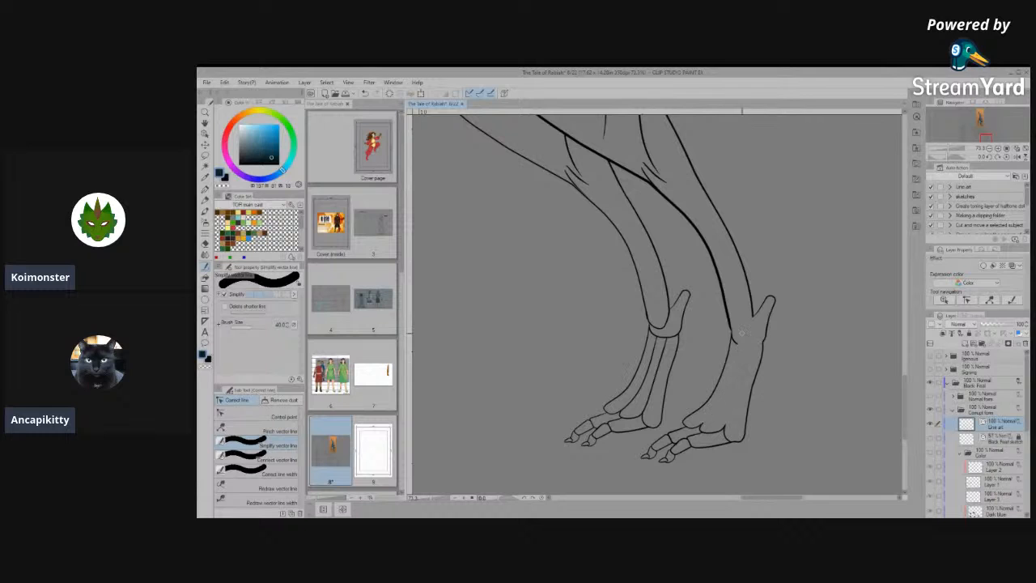
click(721, 429)
- Erase the inner foot-bone lines, ankle joint arcs and toe-base joint line in the side view's farther hind foot
drag(651, 401, 637, 397)
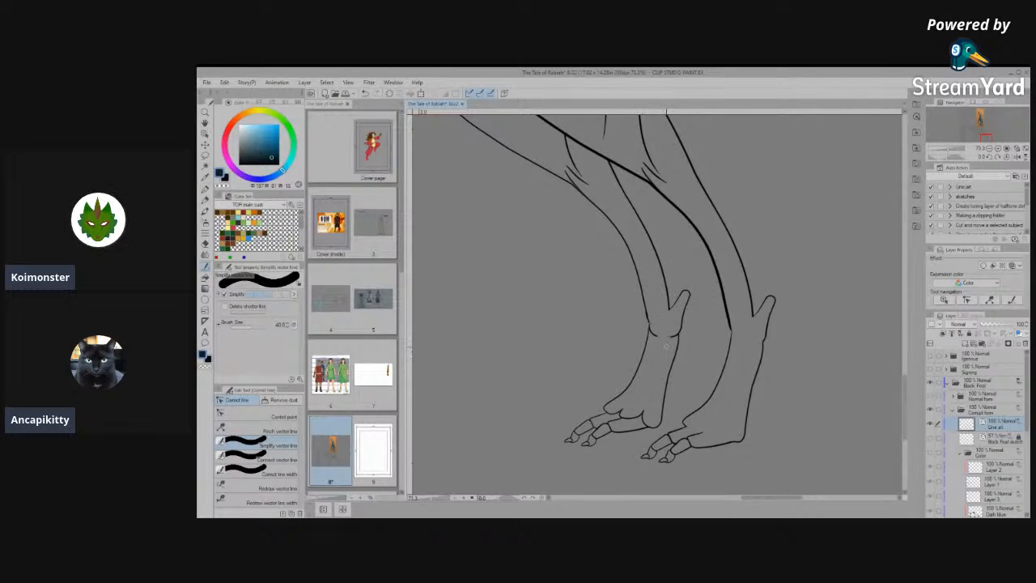
click(645, 415)
scroll(630, 397, down, 4)
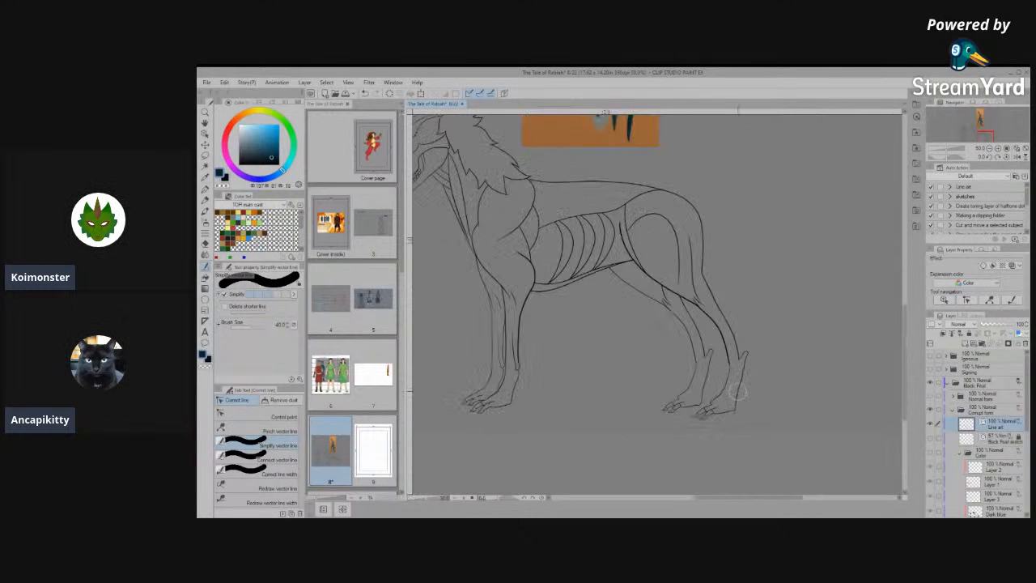
- Extend the short loose line on the side view's farther front paw so it meets the second toe's outline
scroll(615, 359, up, 4)
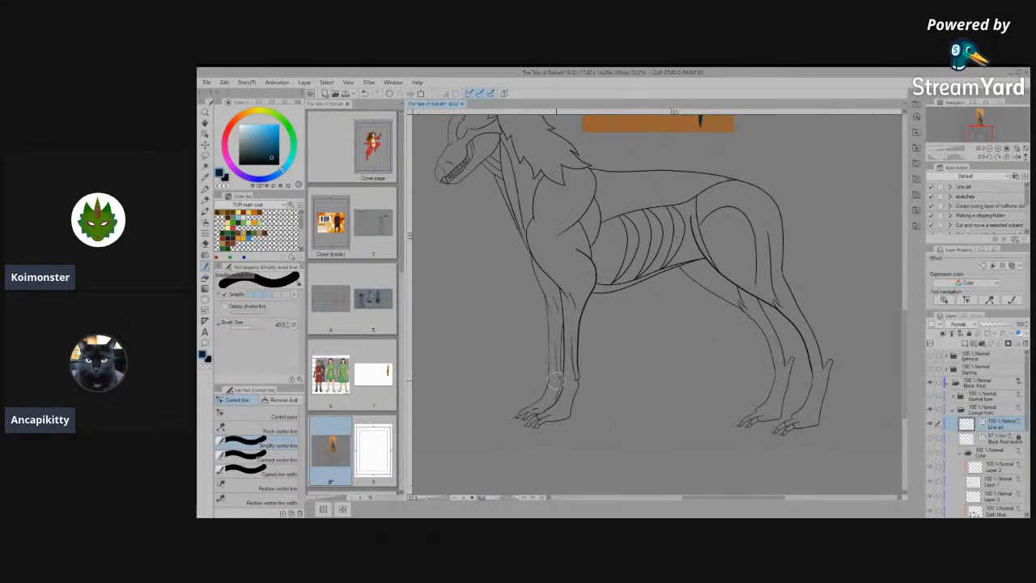
scroll(586, 388, down, 4)
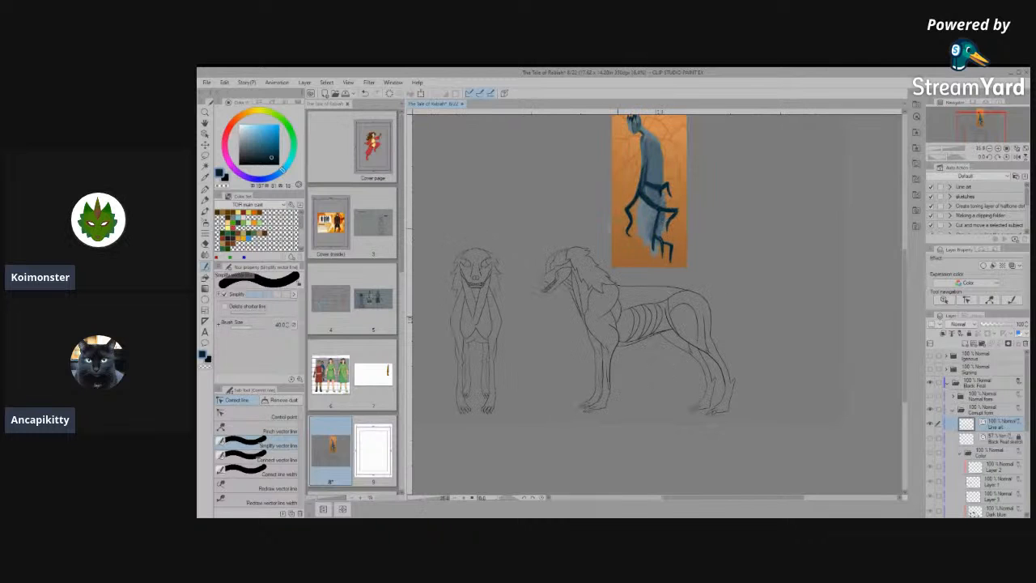
scroll(598, 397, up, 5)
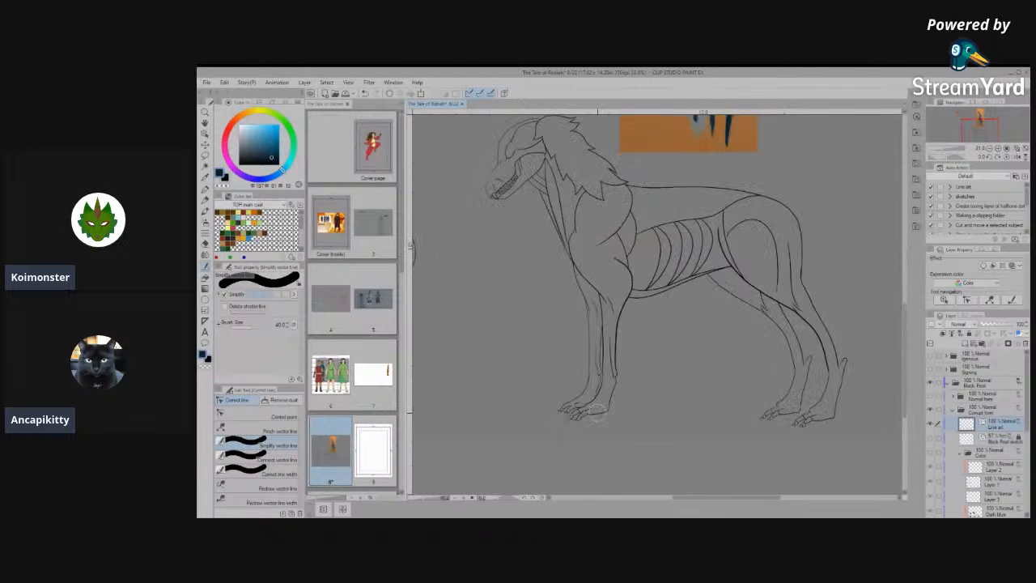
scroll(531, 400, up, 3)
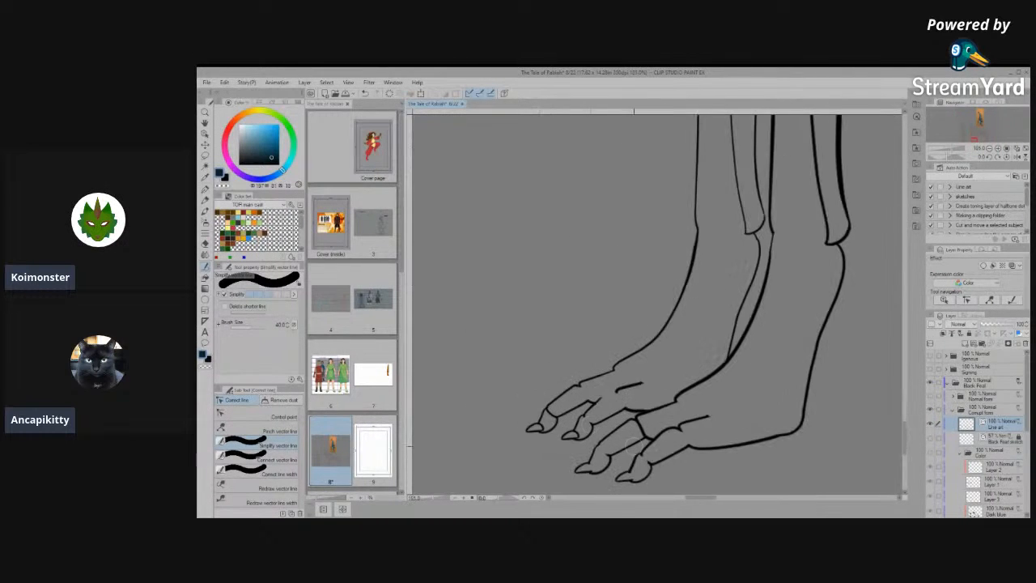
scroll(634, 446, up, 2)
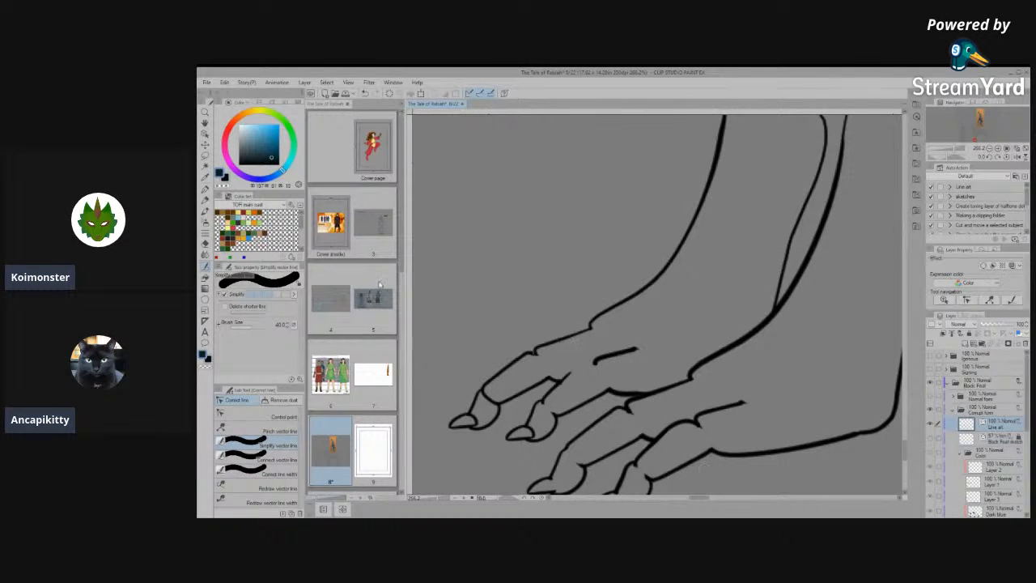
click(205, 136)
click(600, 361)
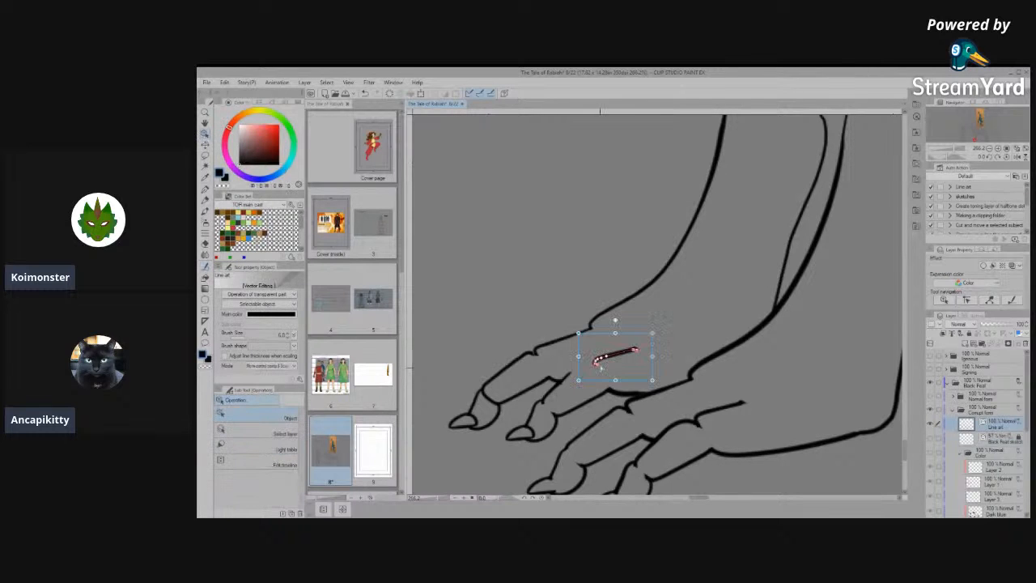
drag(571, 373, 567, 372)
scroll(581, 369, up, 6)
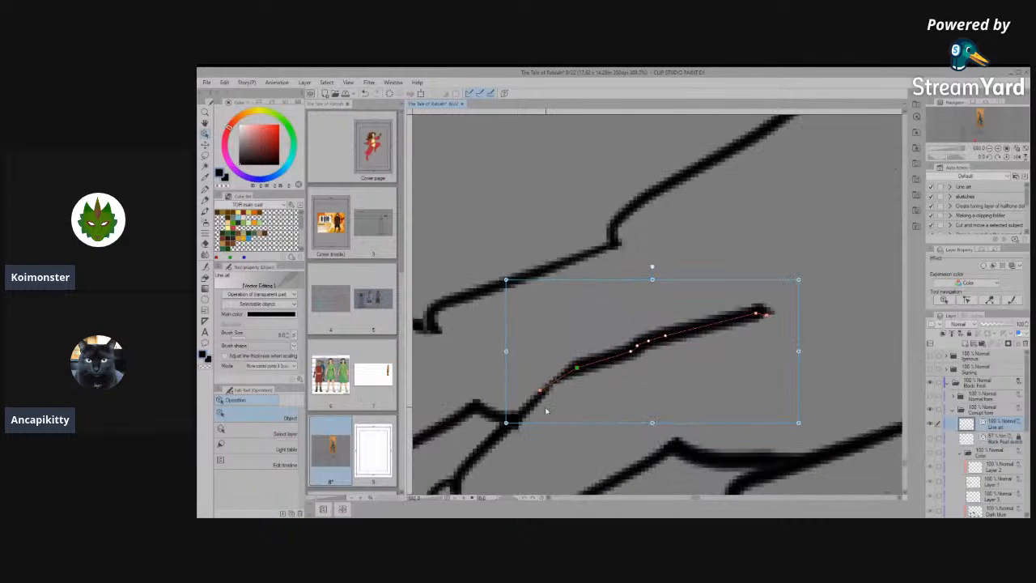
drag(541, 392, 540, 401)
click(596, 403)
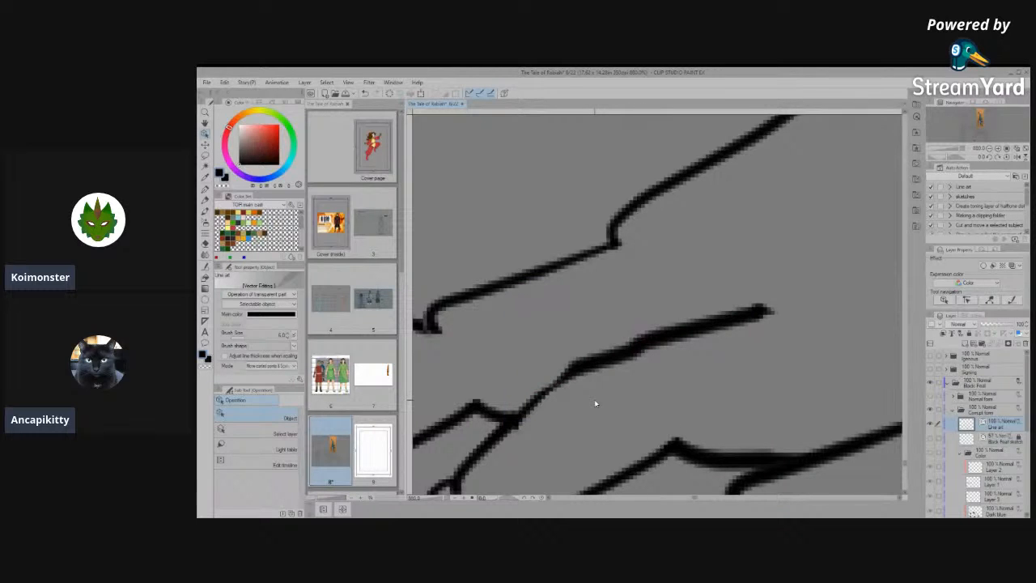
- Join the extended toe line with Connect vector line and smooth its bend with Simplify vector line
click(204, 277)
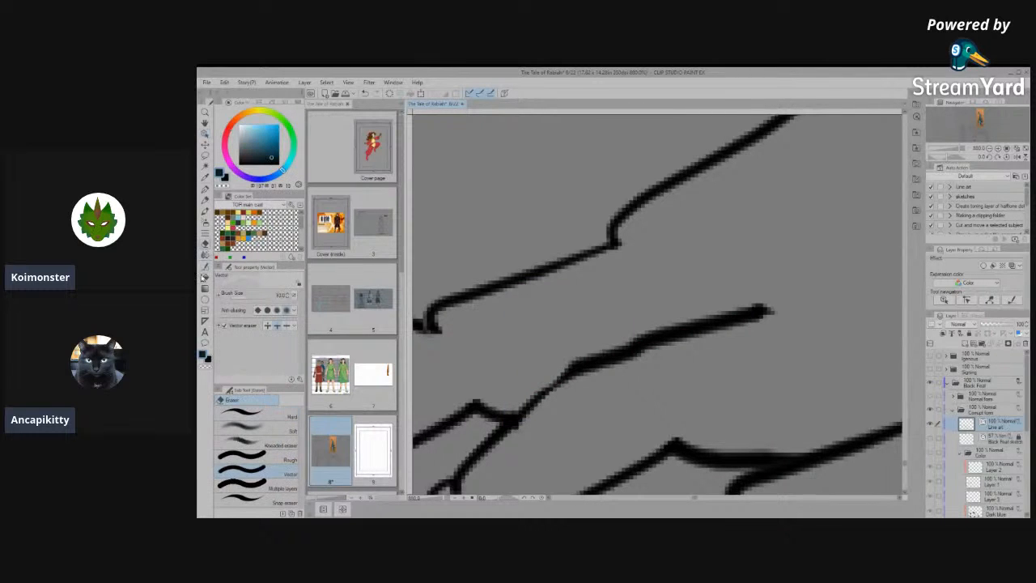
click(204, 266)
click(267, 460)
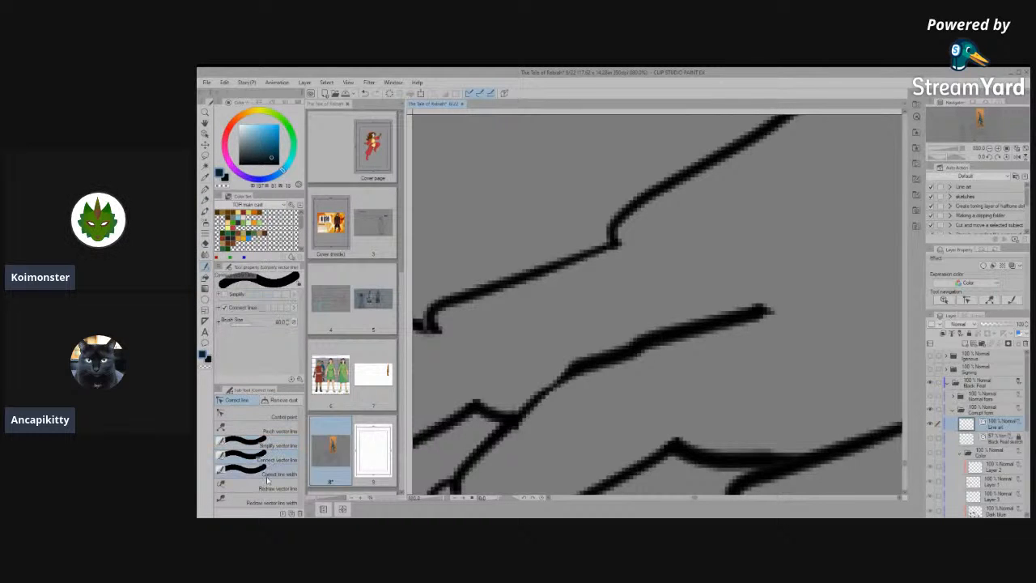
mouse_move(547, 380)
mouse_down()
mouse_move(684, 320)
mouse_move(555, 393)
mouse_move(687, 328)
mouse_up()
click(269, 446)
drag(590, 376, 671, 331)
scroll(672, 328, down, 5)
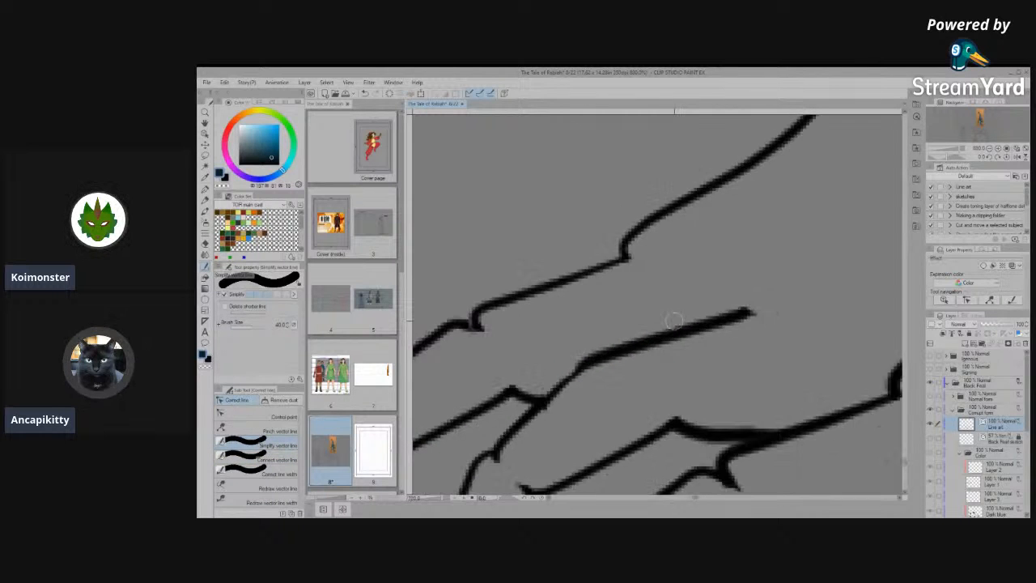
- Erase the toe-tip joint arcs and claw-base lines on the front paws in the side view
scroll(623, 368, down, 1)
scroll(685, 429, up, 3)
scroll(685, 432, down, 1)
scroll(654, 409, down, 2)
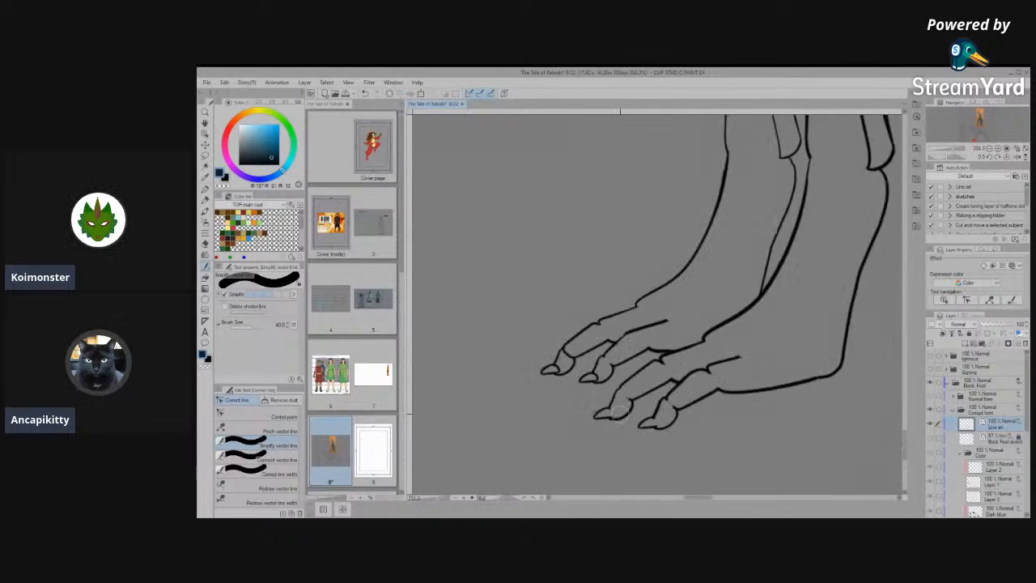
scroll(612, 333, up, 2)
scroll(611, 333, up, 2)
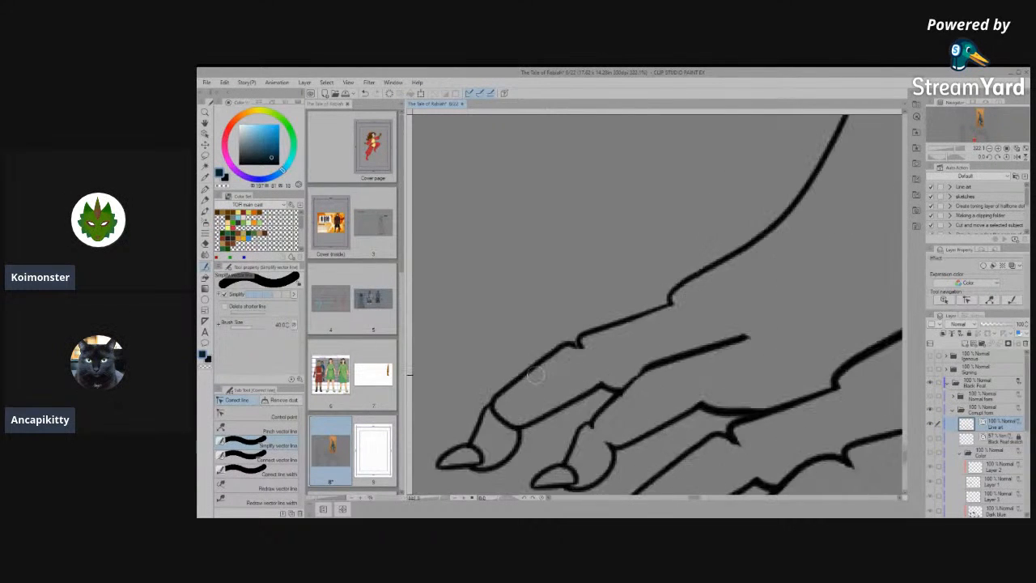
key(space)
drag(613, 416, 678, 321)
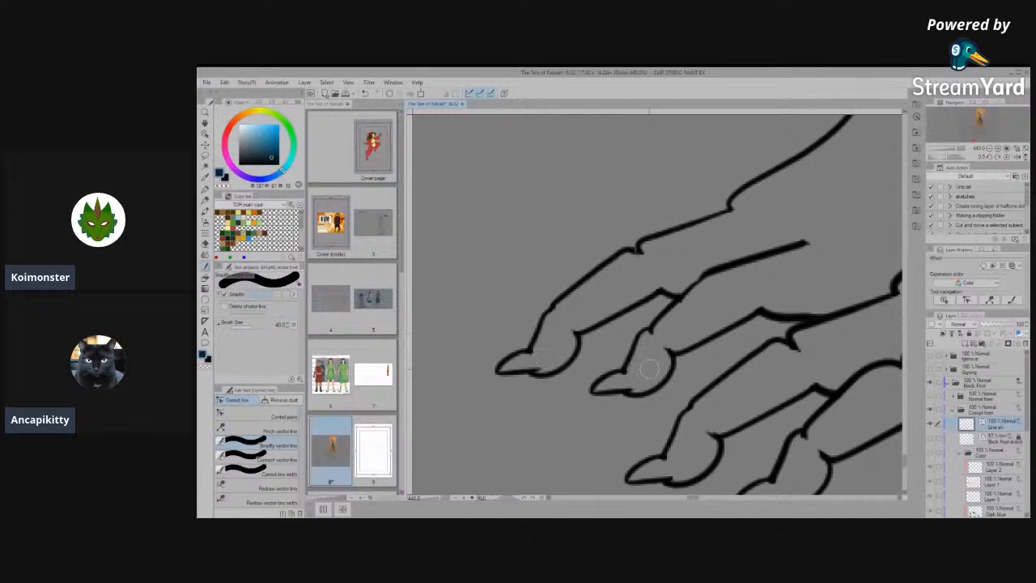
scroll(657, 438, down, 10)
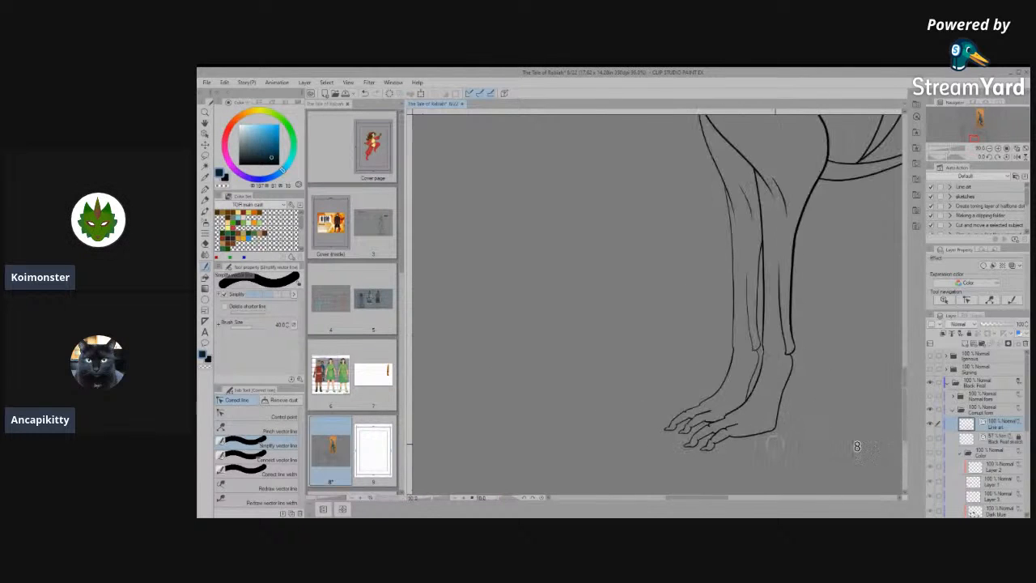
- Erase the toe-tip joint arcs and claw-base lines on the side view's nearer hind paw
scroll(684, 435, down, 5)
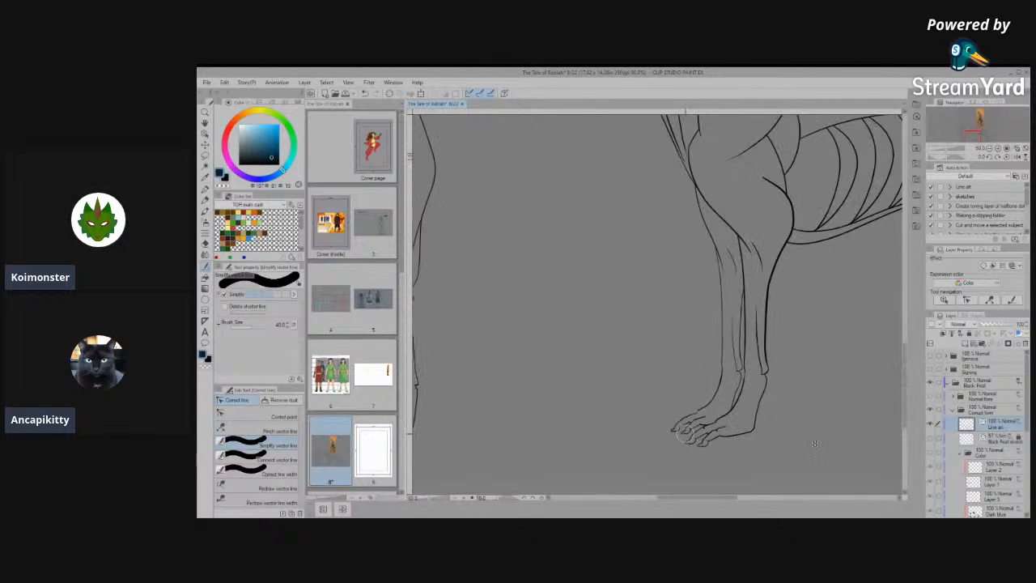
scroll(561, 430, up, 4)
scroll(712, 426, down, 5)
scroll(777, 421, up, 3)
scroll(828, 446, up, 6)
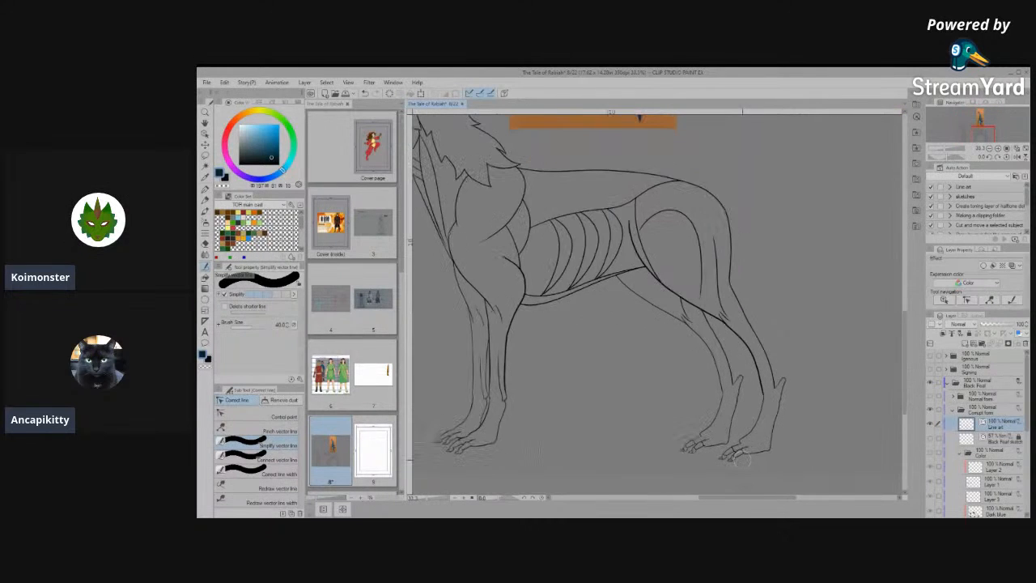
scroll(738, 469, up, 4)
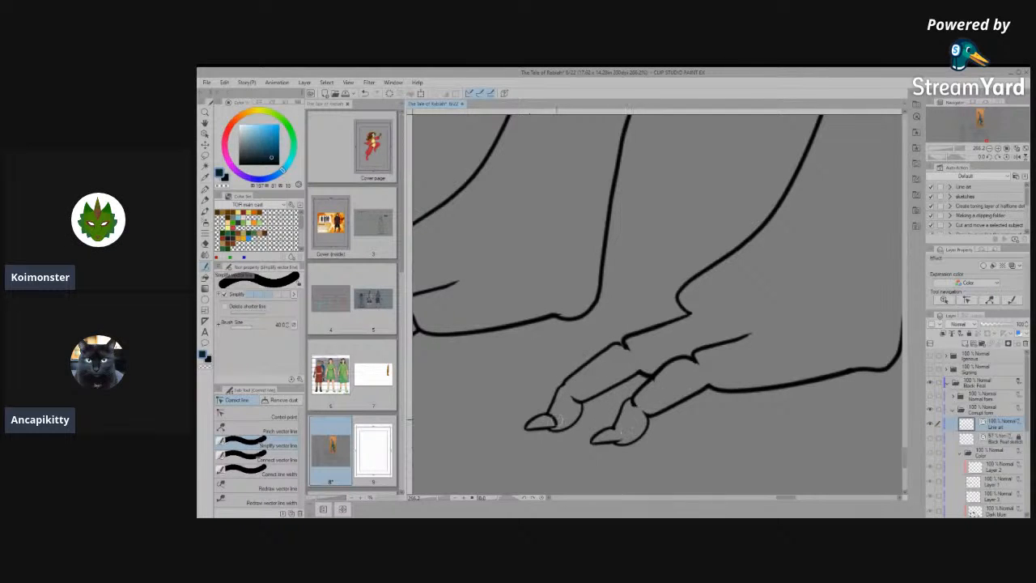
scroll(645, 419, down, 5)
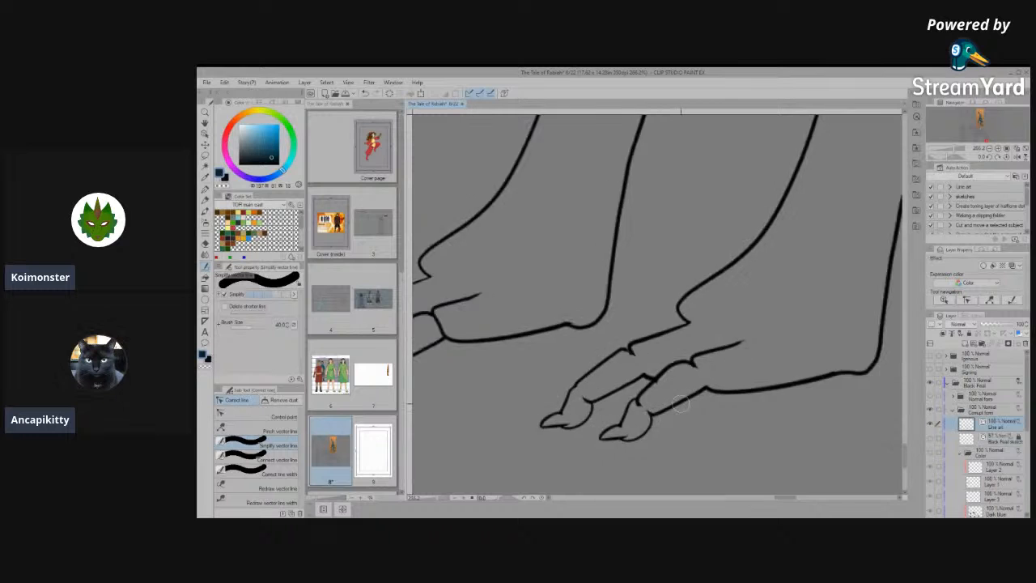
- Erase the toe joint arcs and claw-base lines on the side view's farther hind paw
scroll(624, 361, down, 3)
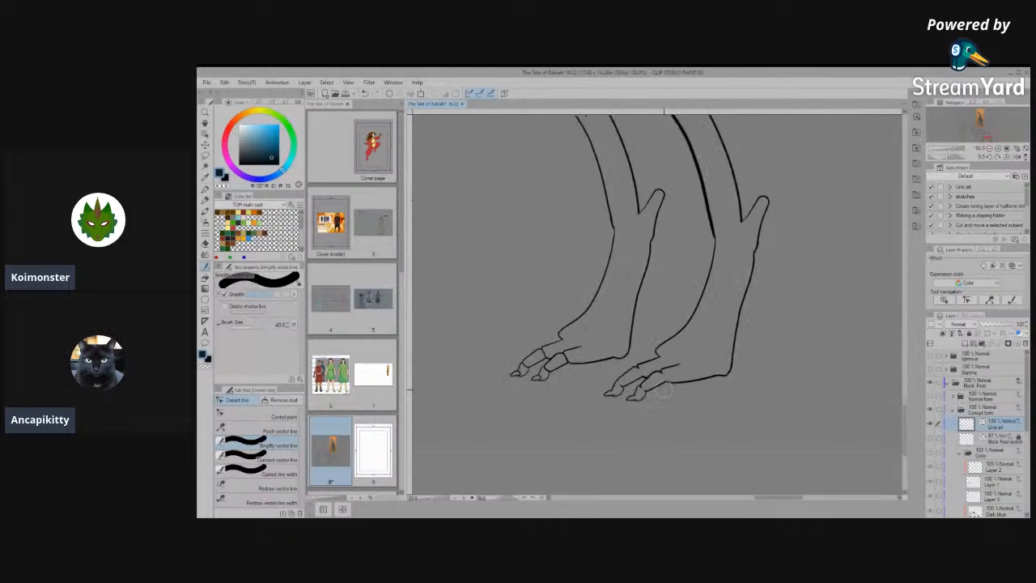
scroll(544, 339, up, 3)
scroll(605, 396, up, 5)
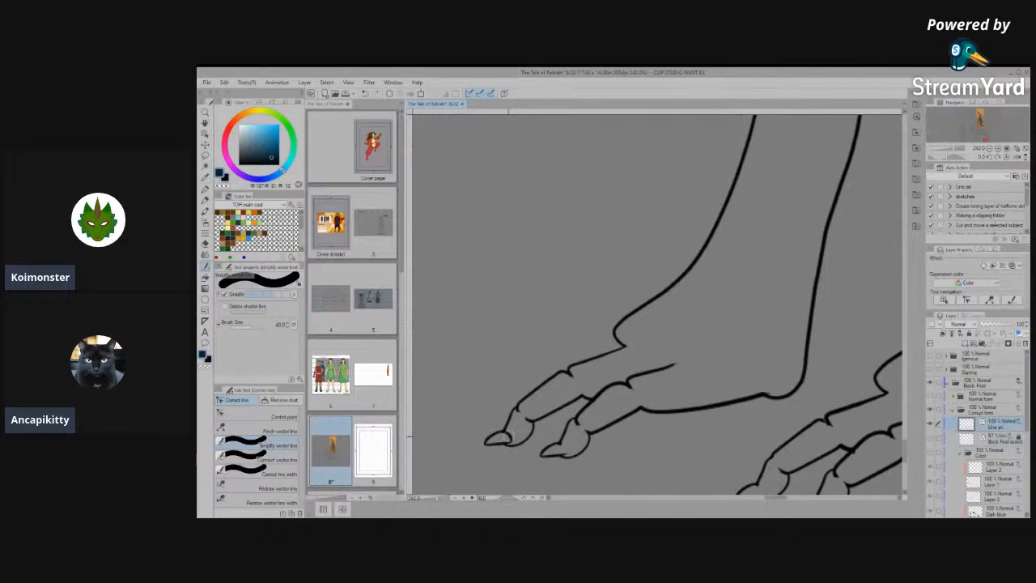
scroll(528, 428, down, 5)
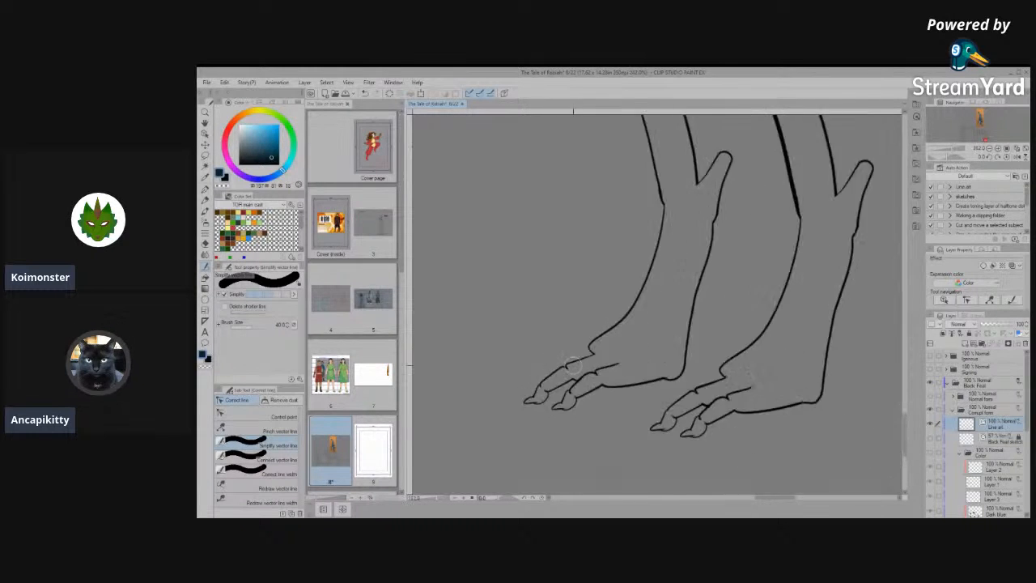
- Delete the short overlapping vector line at the front of the nearer hind leg's ankle in the side view
scroll(726, 134, up, 4)
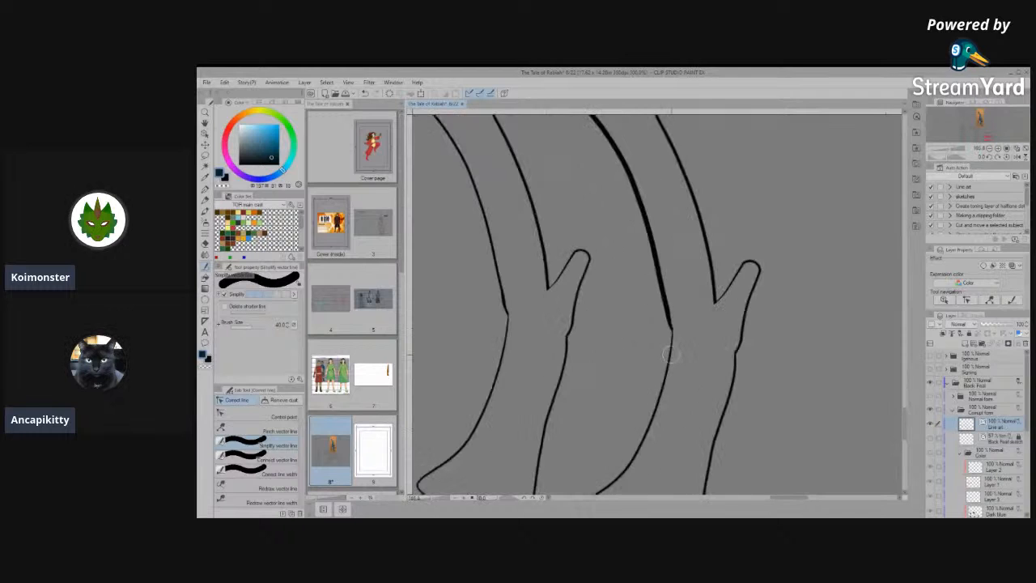
scroll(600, 223, up, 1)
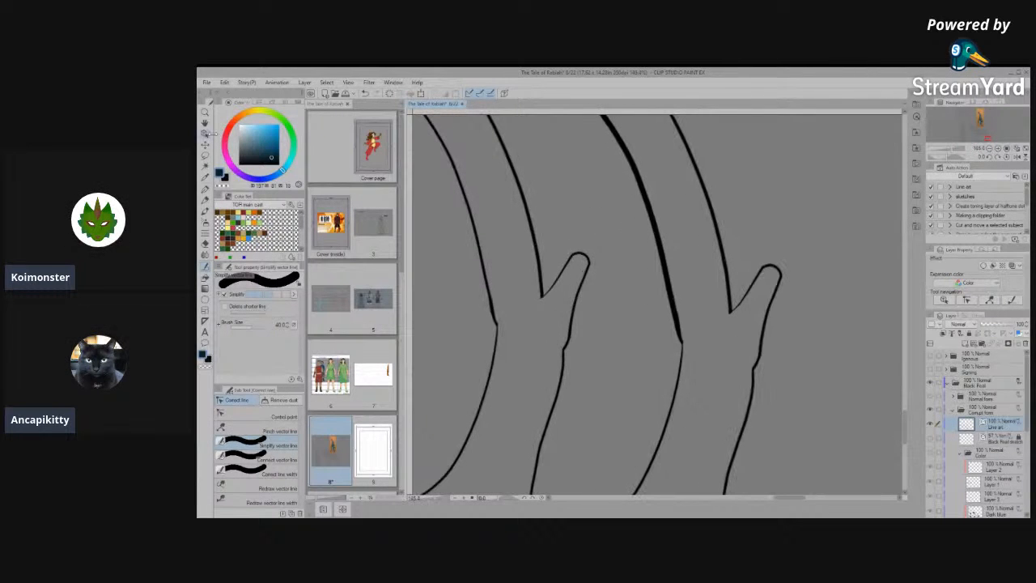
click(207, 136)
click(679, 347)
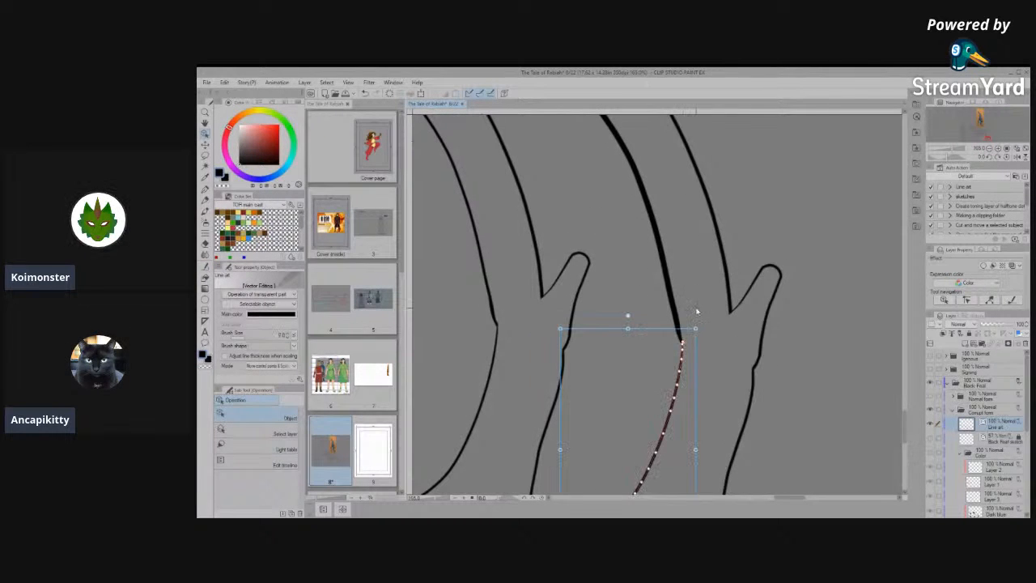
scroll(680, 336, up, 2)
click(677, 323)
scroll(672, 321, up, 3)
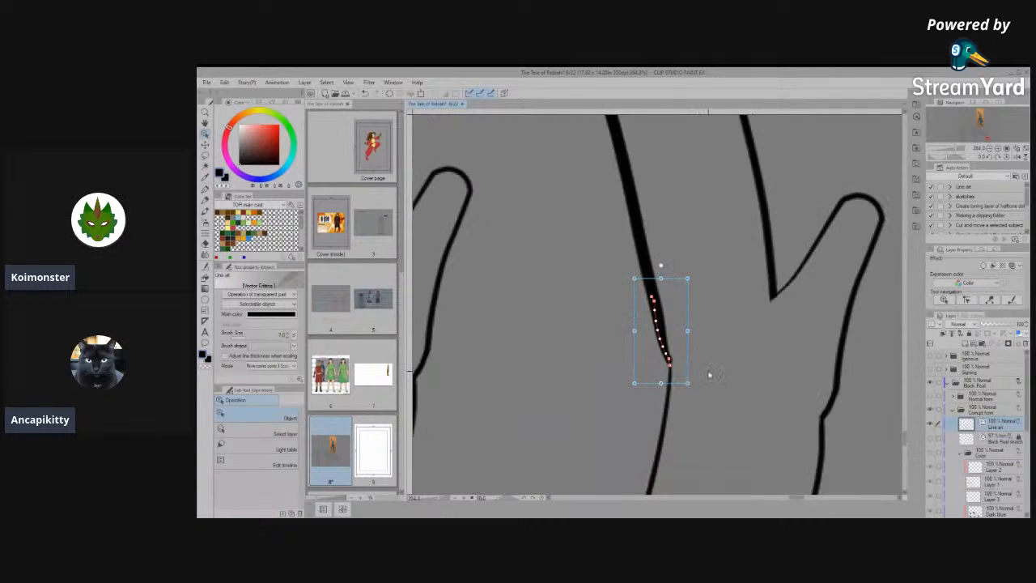
drag(681, 321, 616, 322)
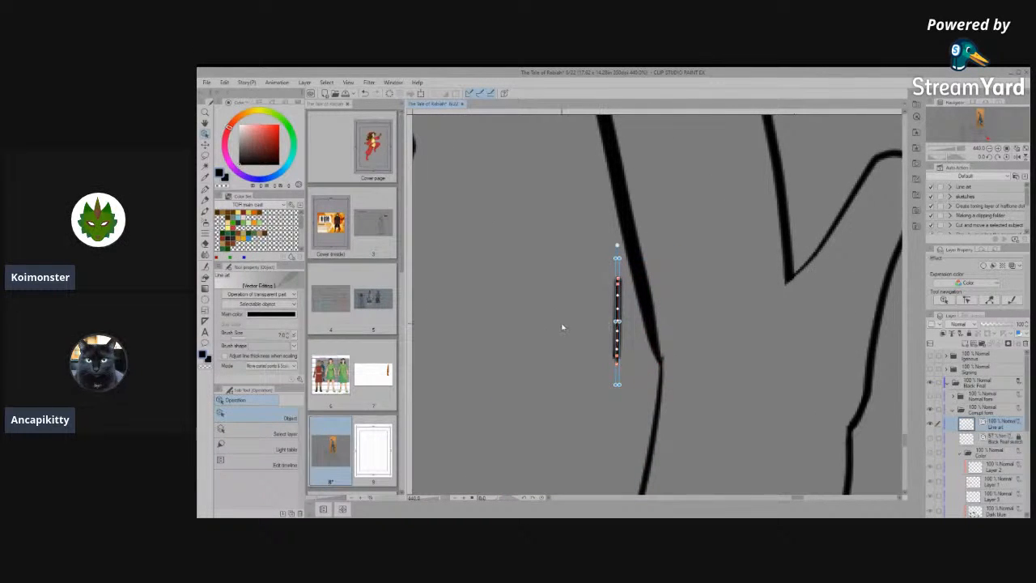
key(Delete)
click(653, 319)
click(720, 375)
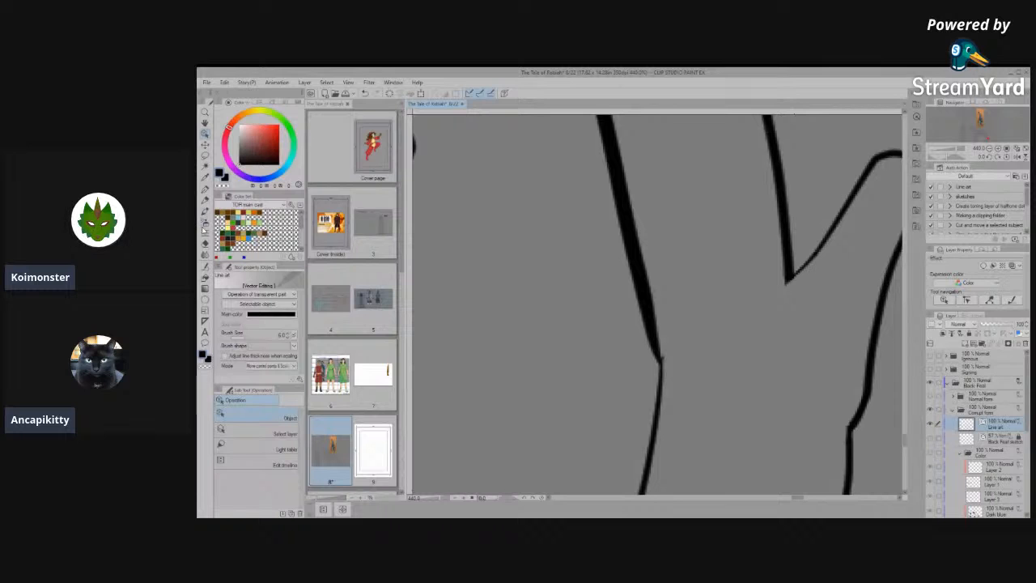
- Connect the two vector lines meeting at the front of the nearer hind leg's ankle and try simplifying the line there
click(205, 267)
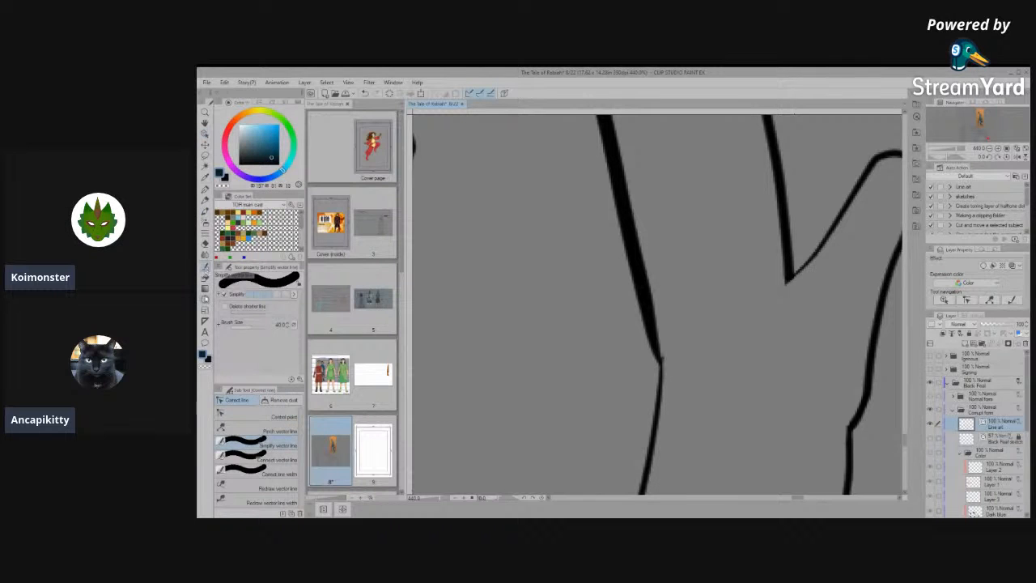
click(273, 464)
mouse_move(651, 301)
mouse_down()
mouse_move(669, 416)
mouse_move(653, 355)
mouse_up()
click(251, 445)
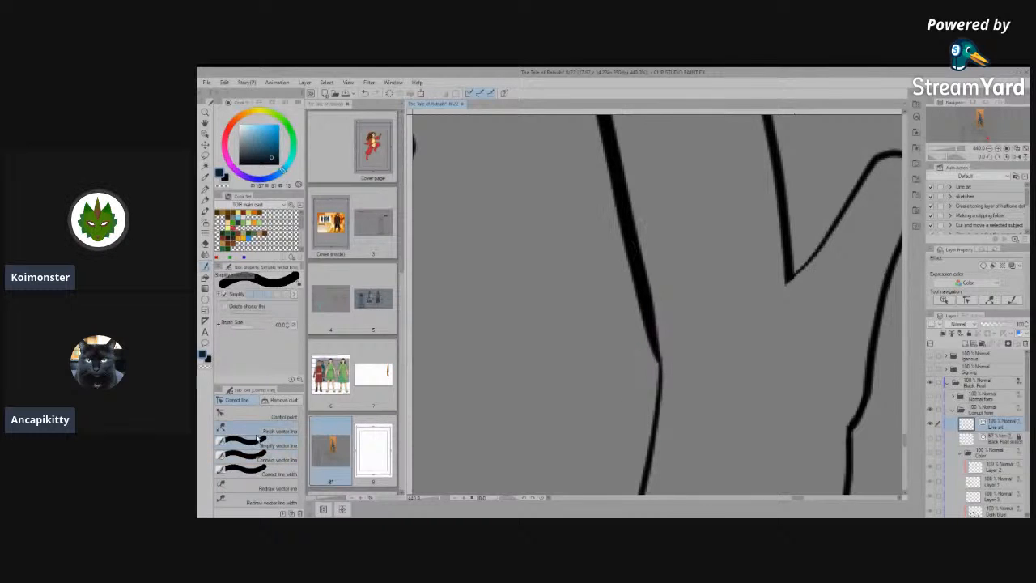
mouse_move(648, 333)
mouse_down()
mouse_move(654, 361)
mouse_move(651, 324)
mouse_up()
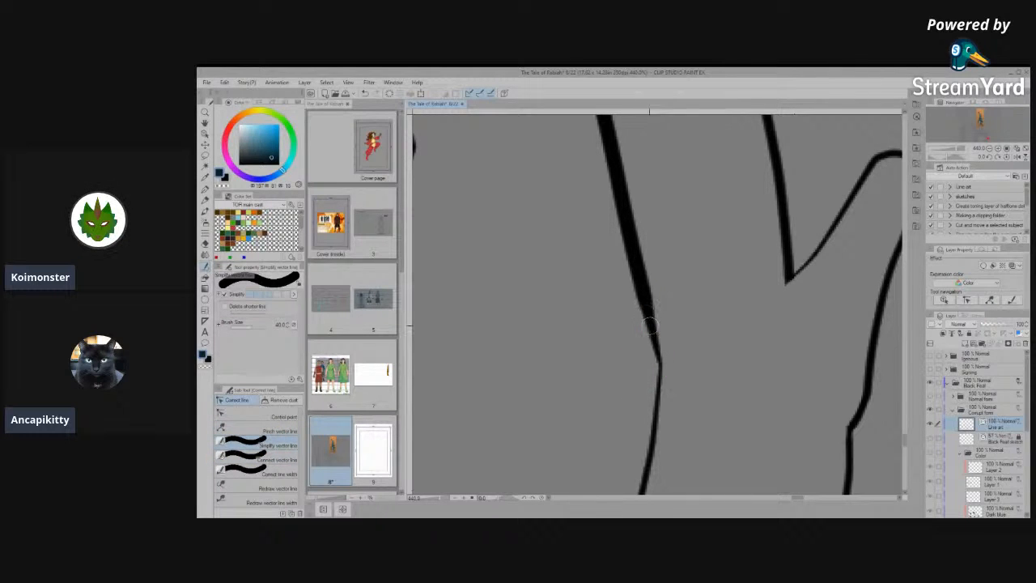
key(ctrl+z)
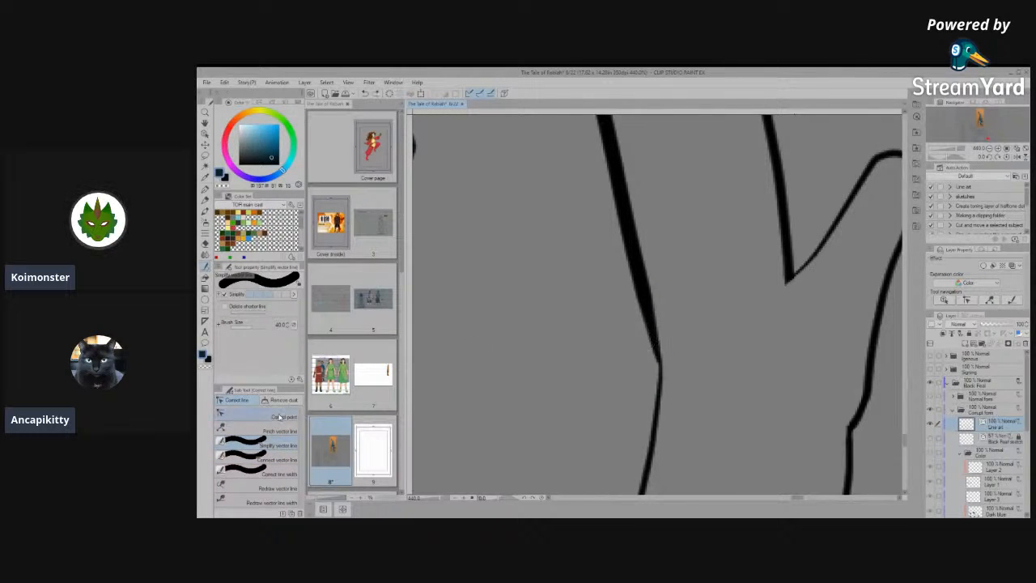
- Simplify the clustered control points around the nearer hind leg's ankle bend and check the line's remaining points
click(266, 416)
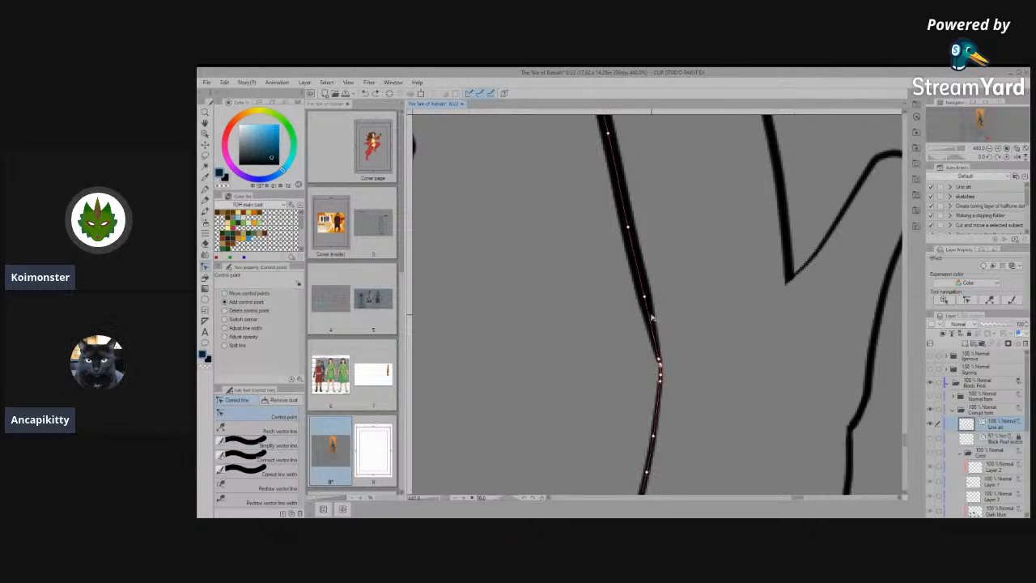
click(280, 445)
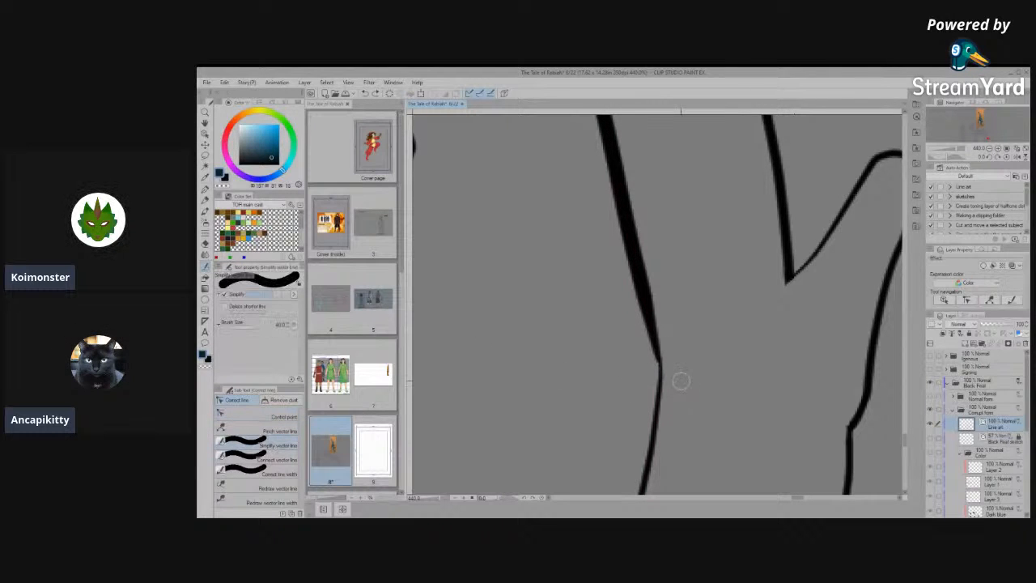
click(246, 417)
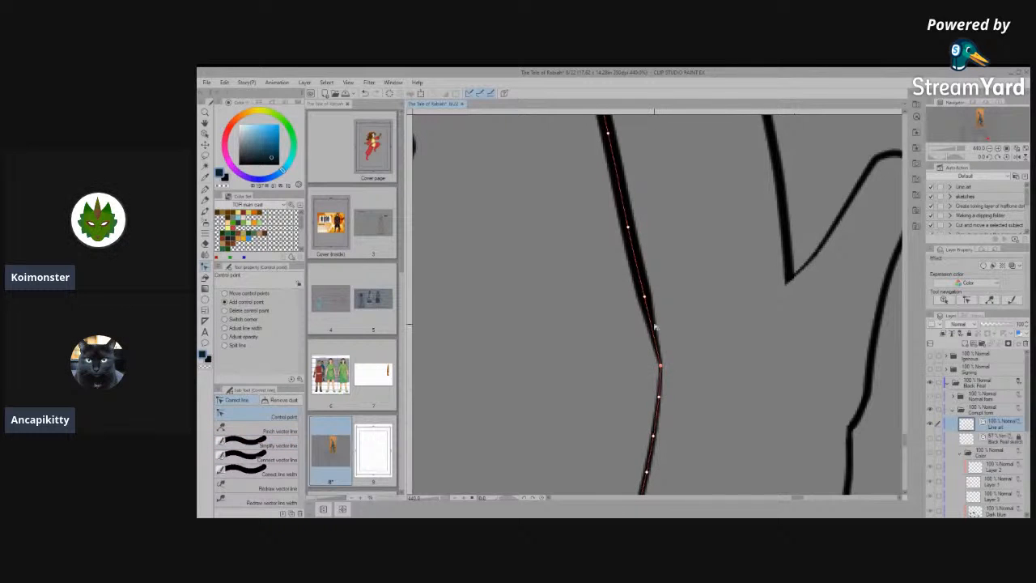
scroll(645, 322, up, 1)
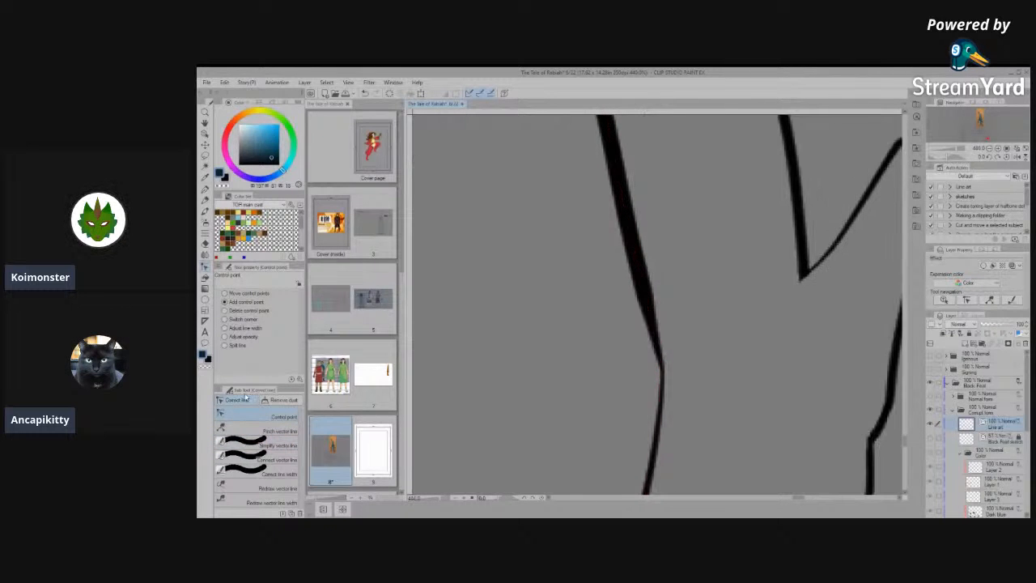
- Narrow the overly thick front line just above the nearer hind leg's ankle, using a line-width correction of 1.0
click(243, 459)
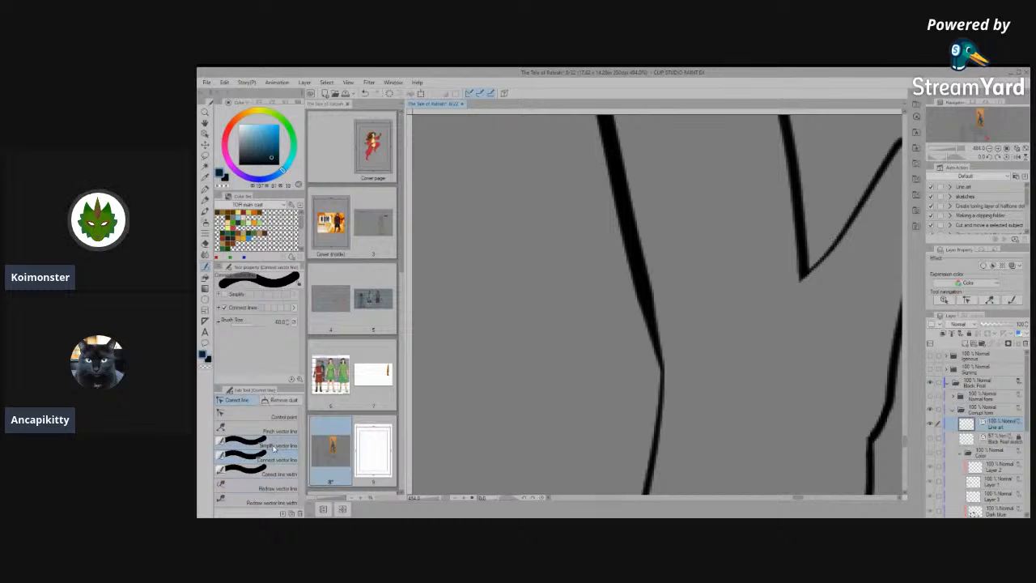
click(243, 474)
click(225, 305)
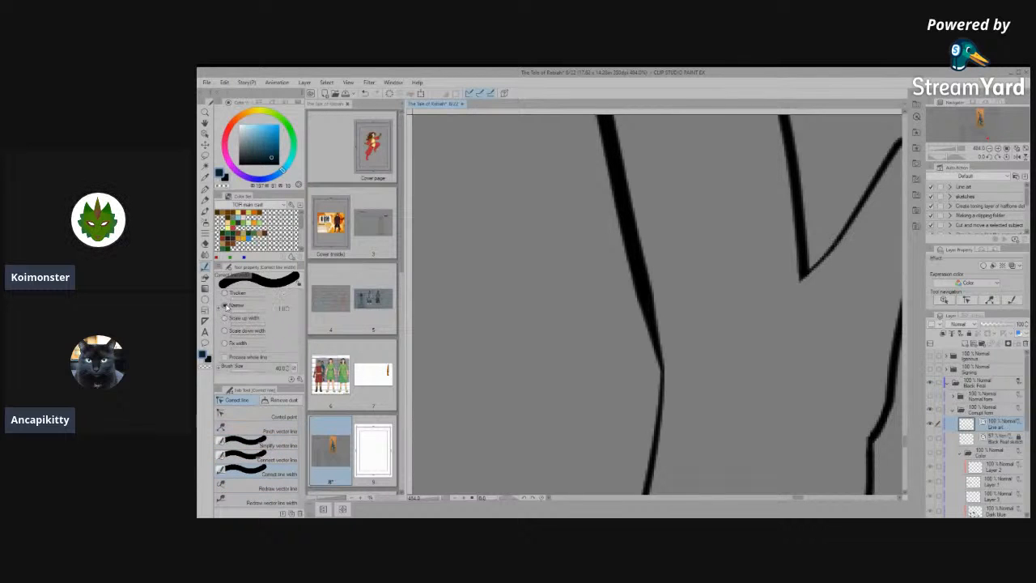
drag(613, 209, 640, 294)
drag(625, 193, 646, 301)
drag(606, 190, 646, 306)
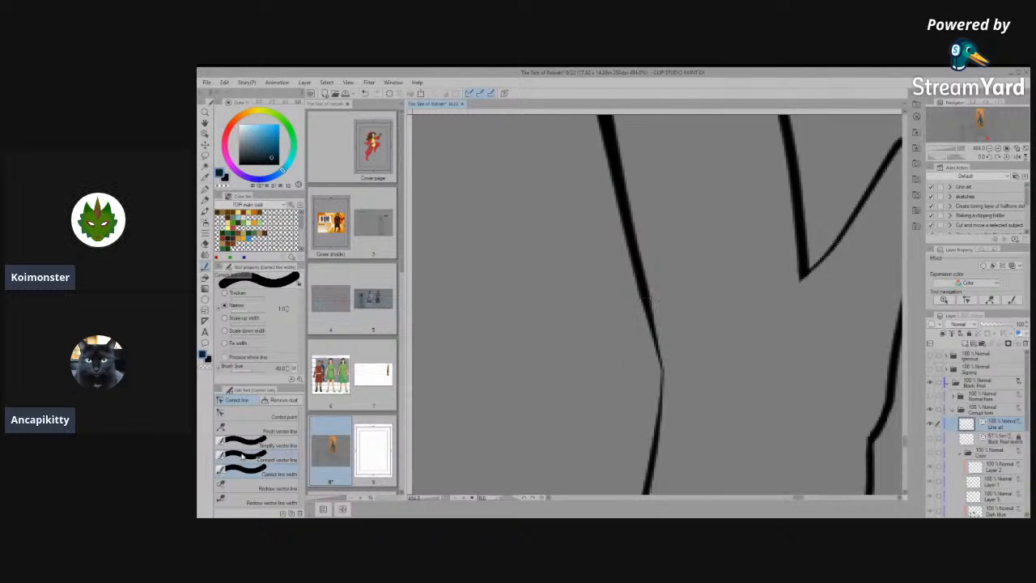
- Thicken the thin front line at the nearer hind leg's ankle bend, using a line-width correction of 1.0
click(242, 459)
click(246, 474)
click(224, 292)
click(661, 373)
click(664, 361)
click(665, 380)
scroll(745, 376, down, 1)
scroll(745, 376, down, 5)
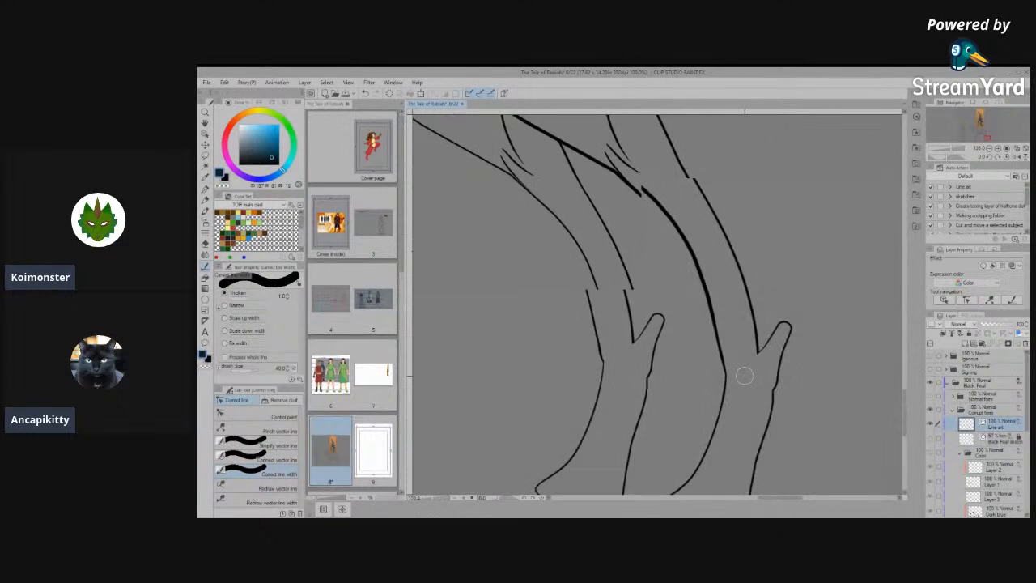
- Try to connect and simplify the front vector lines at the farther hind leg's ankle
scroll(667, 397, up, 5)
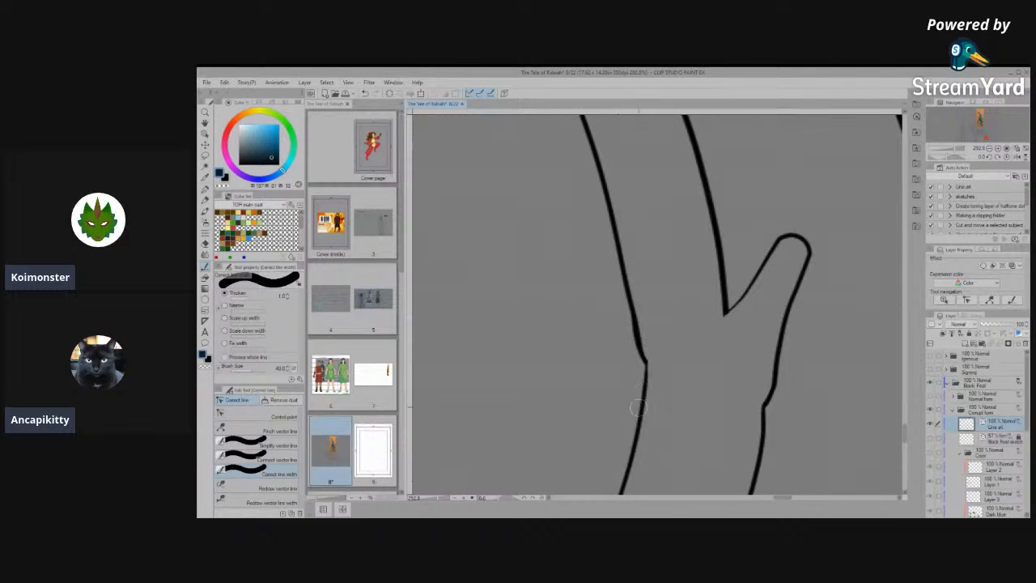
click(259, 459)
drag(658, 371, 630, 406)
click(255, 445)
drag(660, 356, 638, 390)
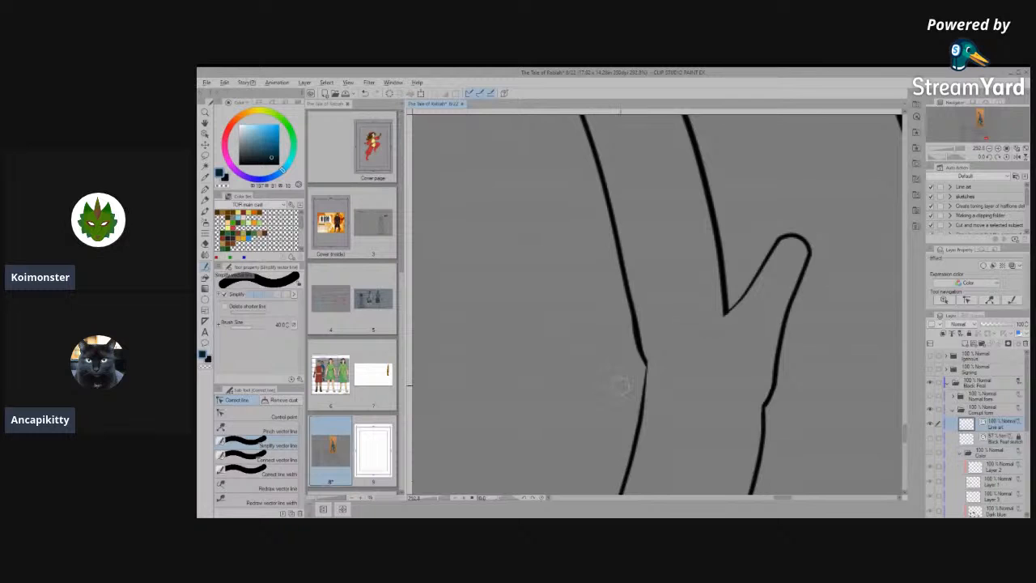
scroll(620, 385, up, 5)
click(260, 416)
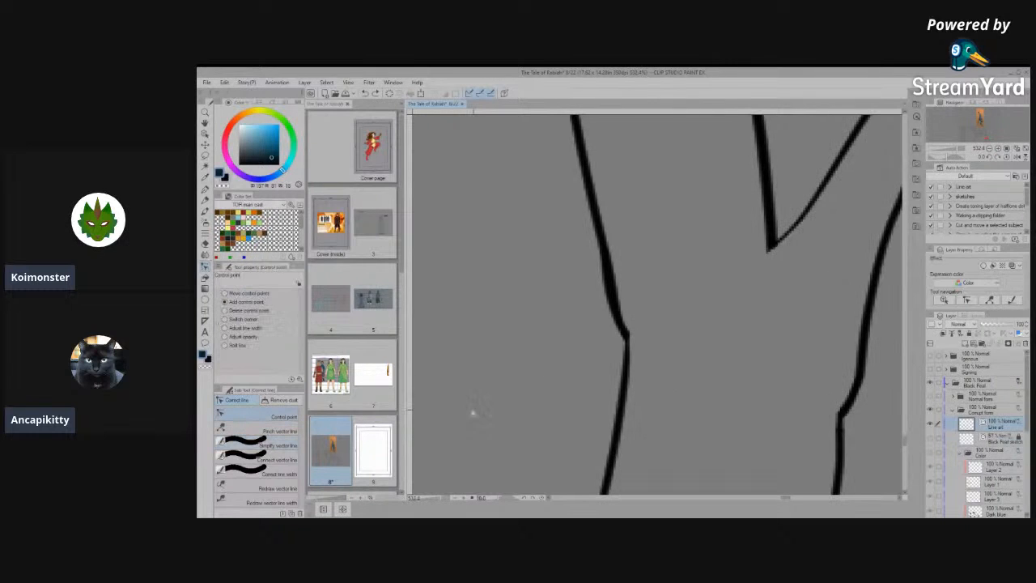
scroll(637, 333, up, 2)
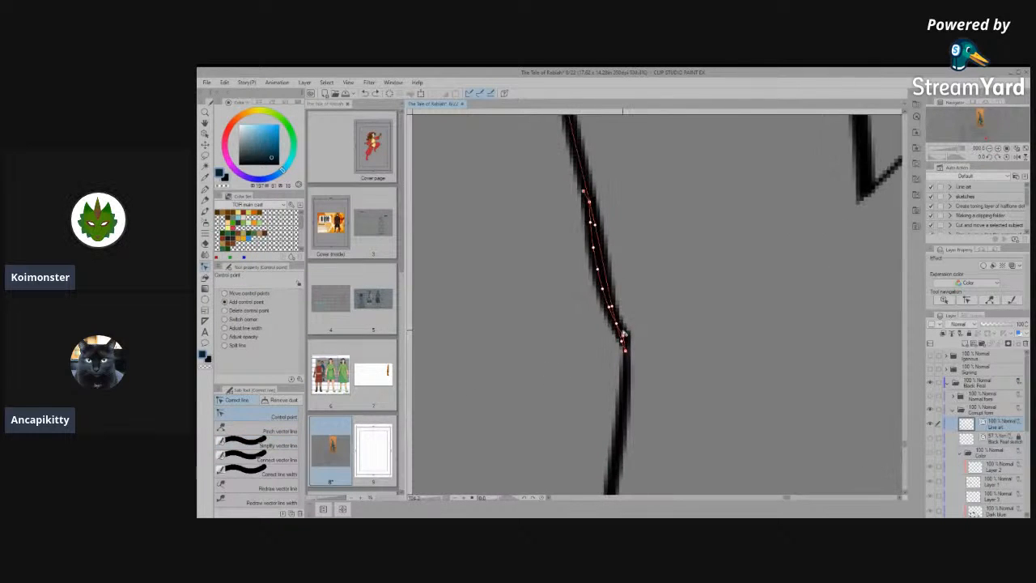
- Straighten the bumpy front line just above the farther hind leg's ankle by correcting its surplus control points
drag(597, 270, 520, 329)
drag(594, 247, 546, 258)
drag(590, 222, 549, 236)
drag(589, 202, 549, 214)
drag(544, 326, 540, 266)
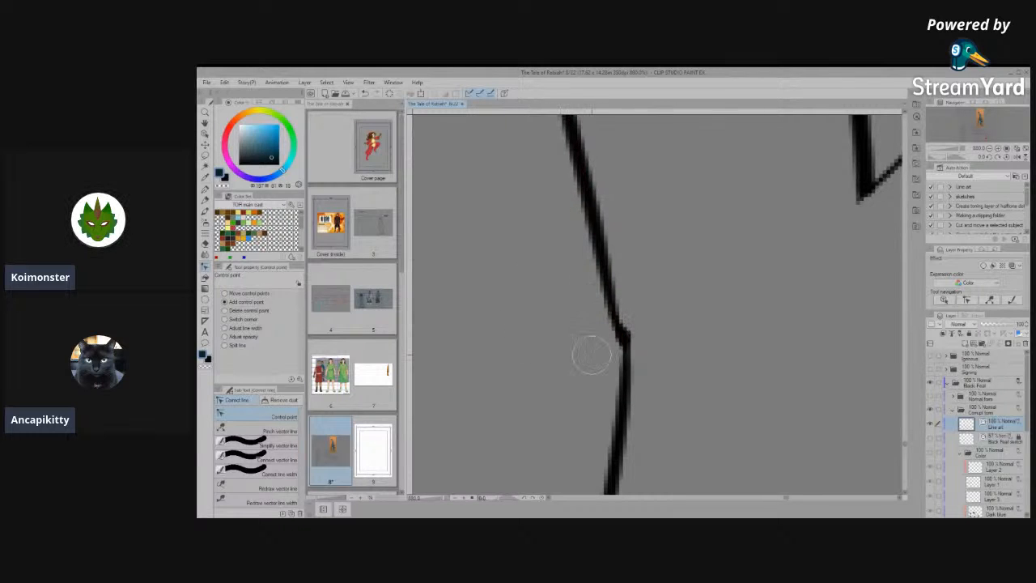
- Connect the upper and lower front lines at the farther hind leg's ankle and simplify the line around the joint
click(243, 459)
mouse_move(629, 338)
mouse_down()
mouse_move(626, 300)
mouse_move(628, 356)
mouse_up()
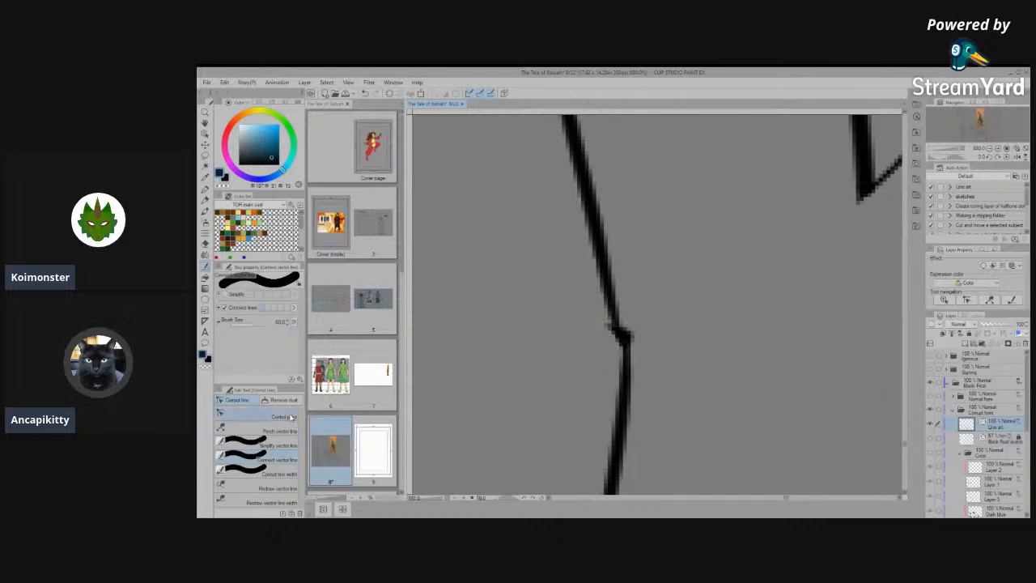
click(271, 444)
drag(633, 343, 606, 305)
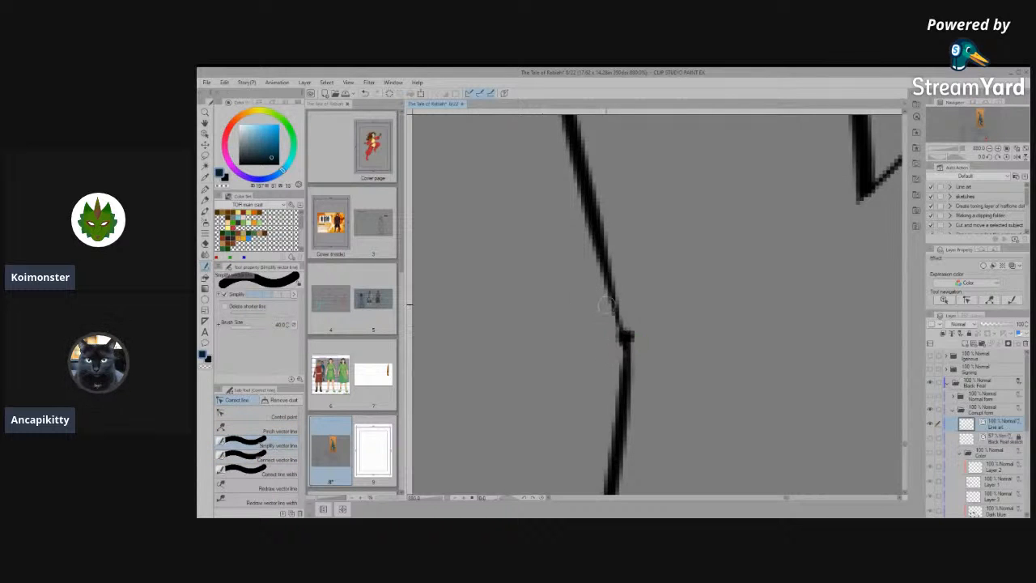
click(270, 459)
click(267, 445)
drag(624, 335, 606, 385)
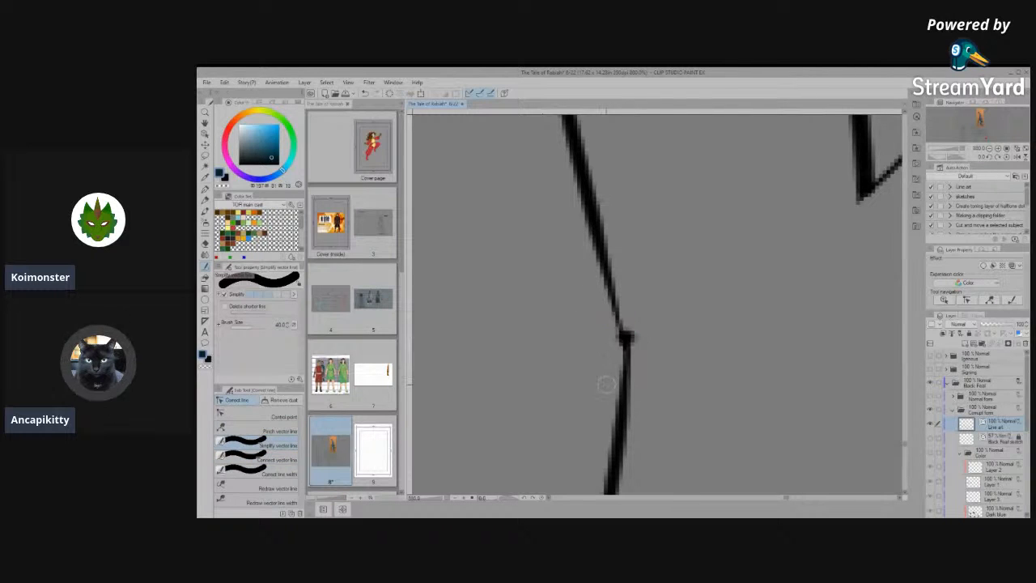
- Reposition the control points at the farther hind leg's ankle to turn the sharp knot into a smooth bend
click(267, 416)
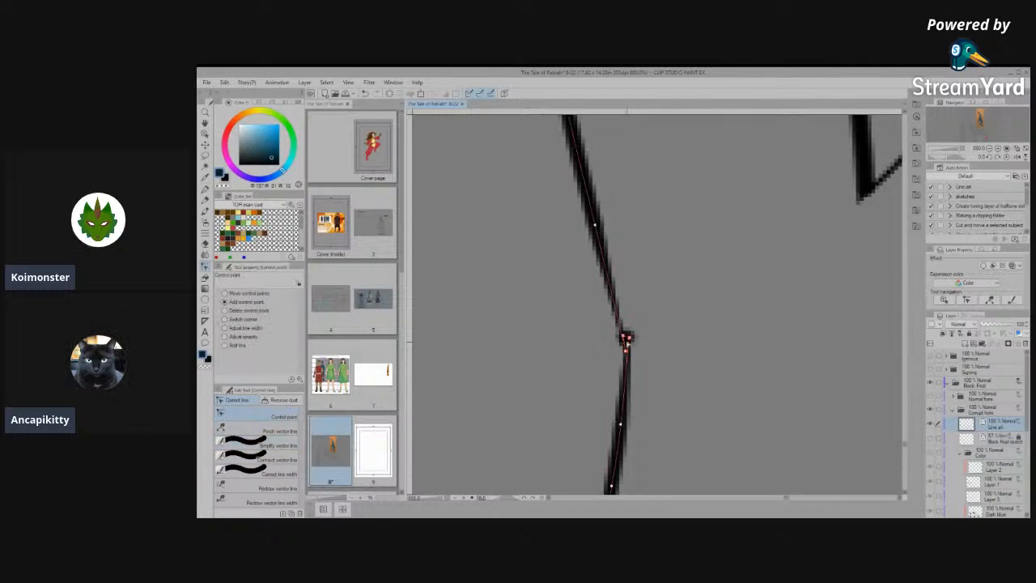
drag(626, 350, 619, 306)
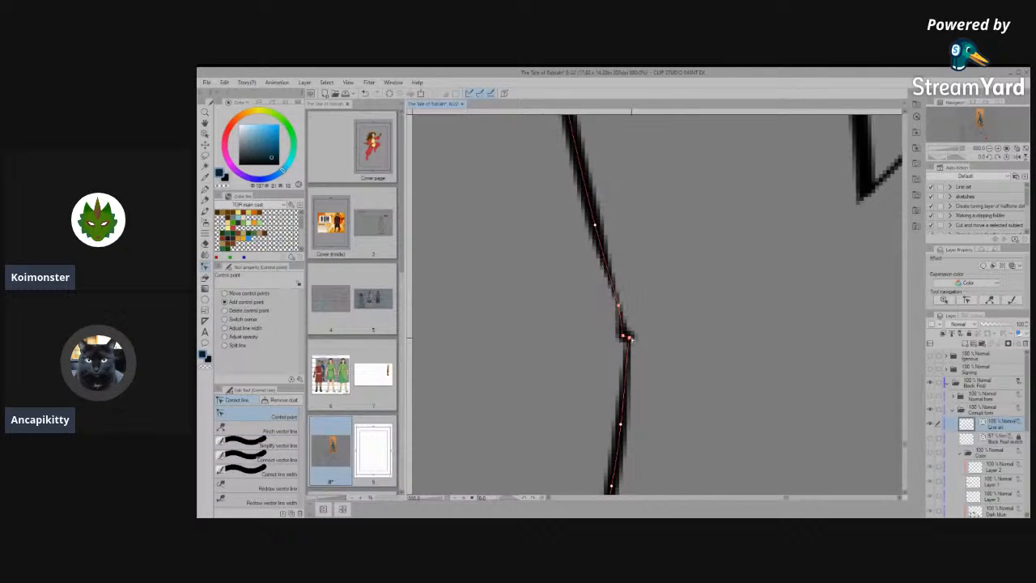
mouse_move(630, 345)
mouse_down()
mouse_move(623, 376)
mouse_move(622, 322)
mouse_up()
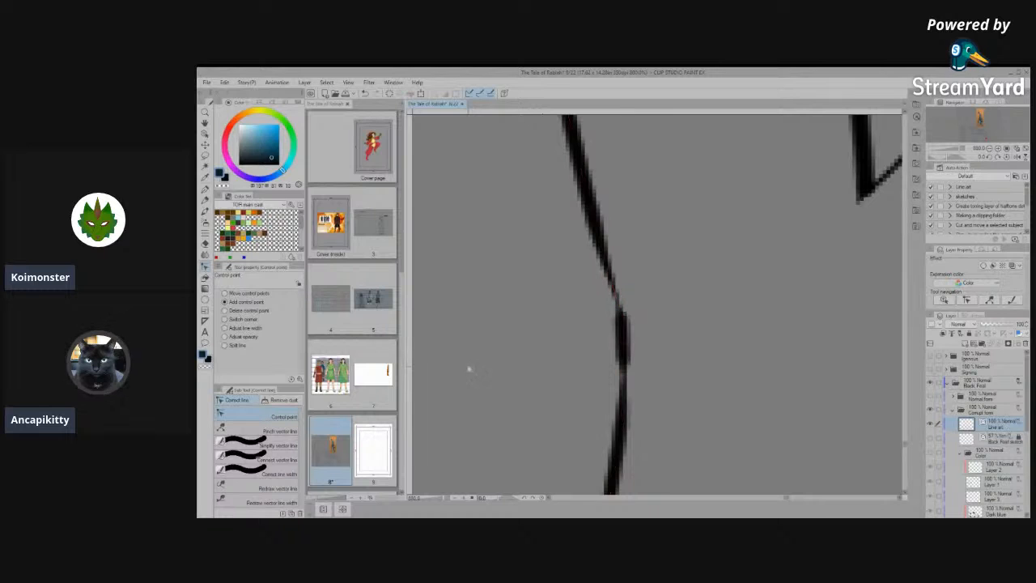
- Simplify the reshaped front line through the farther hind leg's ankle bend
click(267, 459)
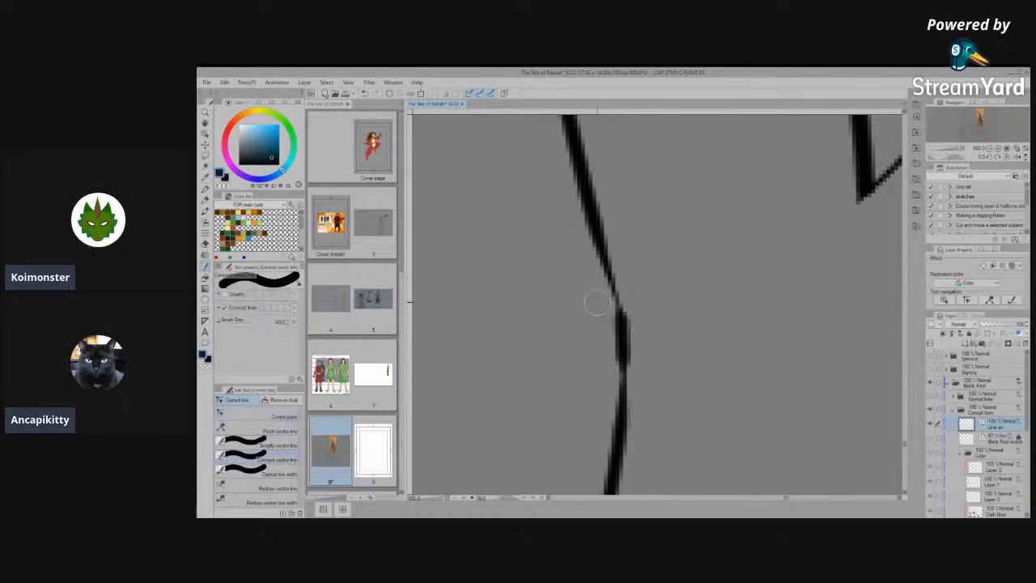
click(278, 446)
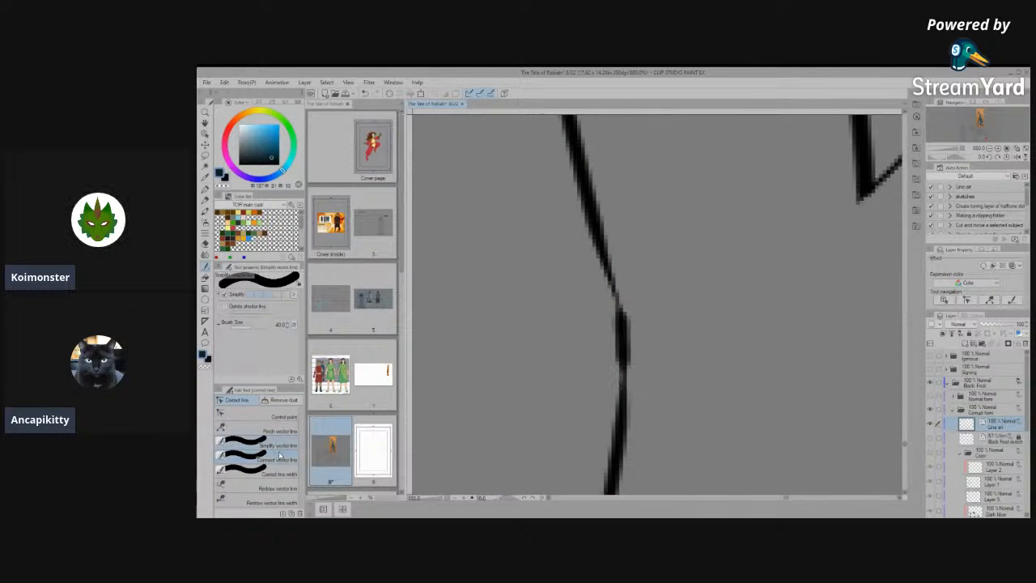
drag(608, 300, 625, 394)
mouse_move(624, 357)
mouse_down()
mouse_move(611, 246)
mouse_move(608, 277)
mouse_up()
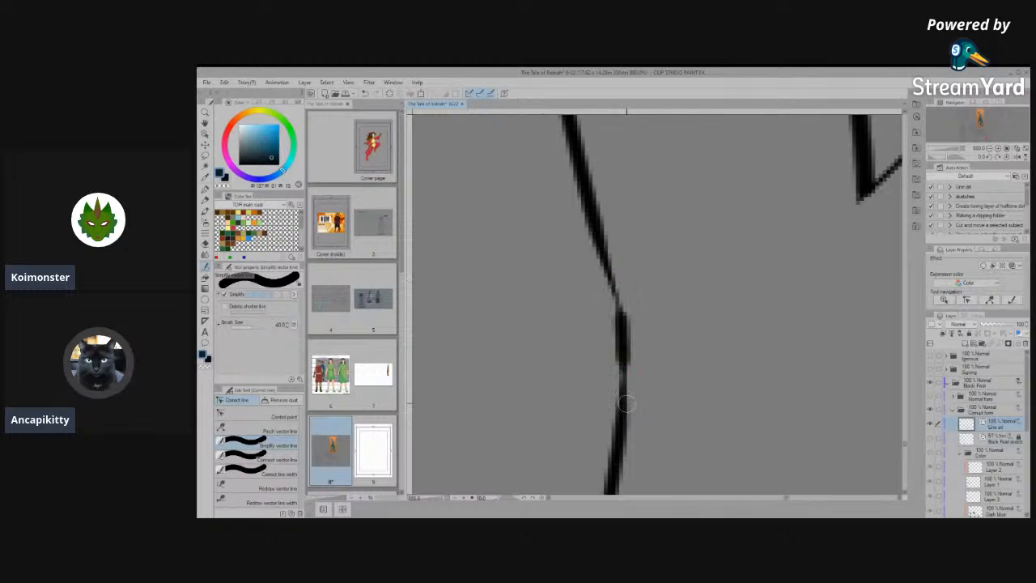
- Thicken the thin part of the front line just above the farther hind leg's ankle bend, using a width correction of 1.0
click(267, 473)
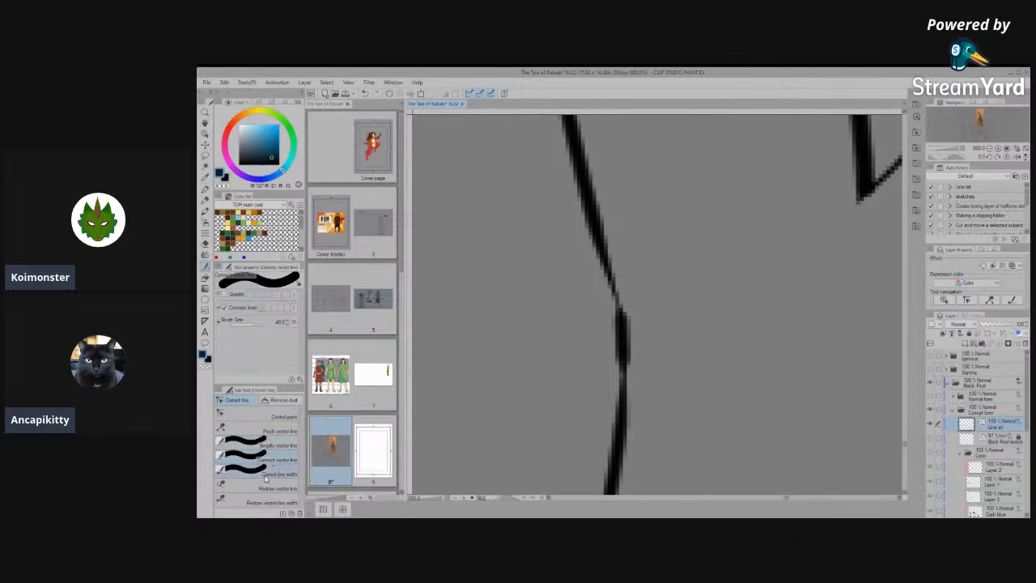
mouse_move(615, 305)
mouse_down()
mouse_move(613, 328)
mouse_move(613, 298)
mouse_up()
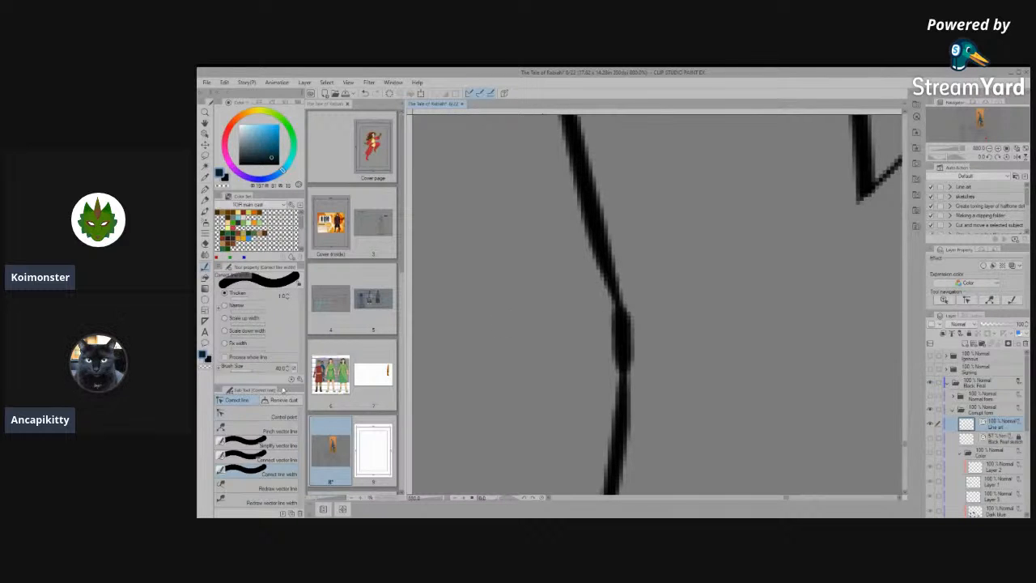
click(251, 459)
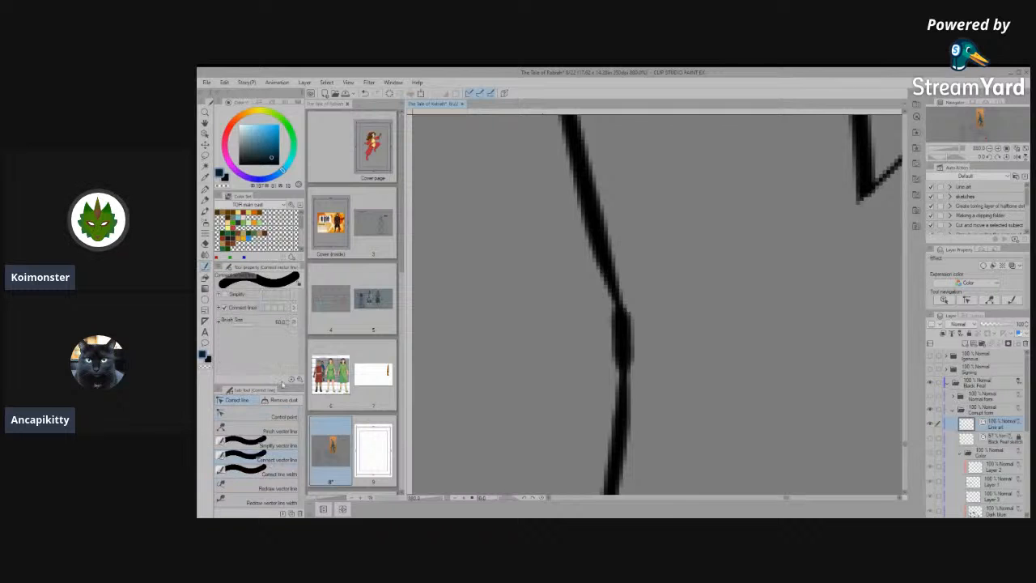
click(275, 445)
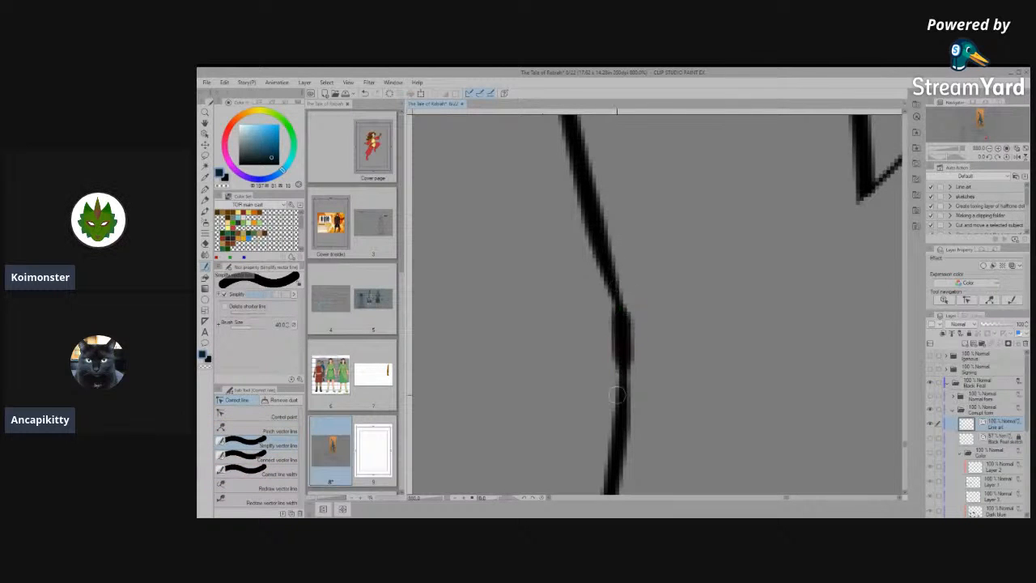
- Simplify the farther hind leg's front line from above the ankle to well below the bend
click(267, 416)
scroll(634, 351, up, 3)
scroll(611, 384, down, 6)
scroll(669, 378, up, 3)
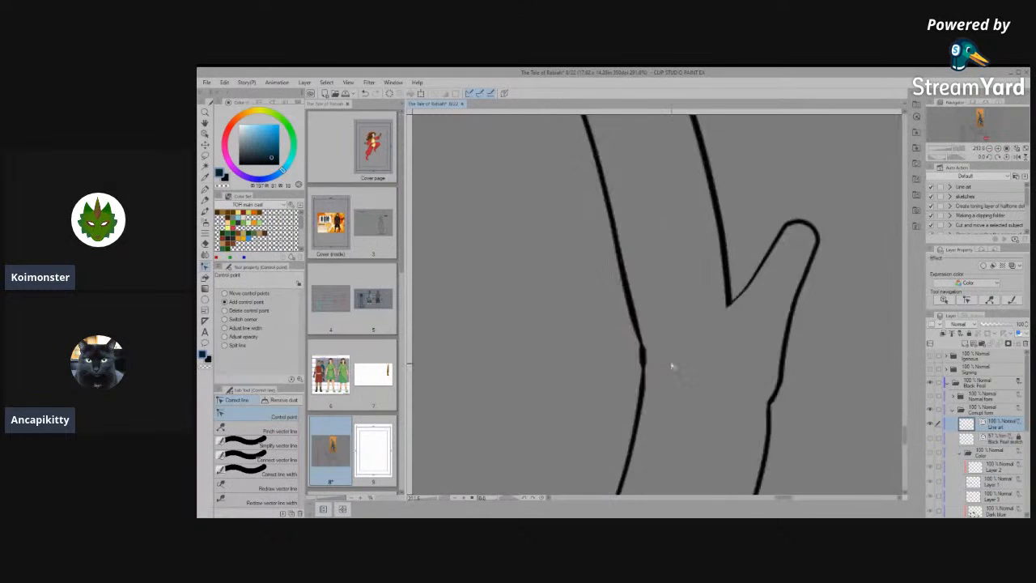
click(254, 446)
mouse_move(610, 287)
mouse_down()
mouse_move(621, 437)
mouse_move(613, 430)
mouse_up()
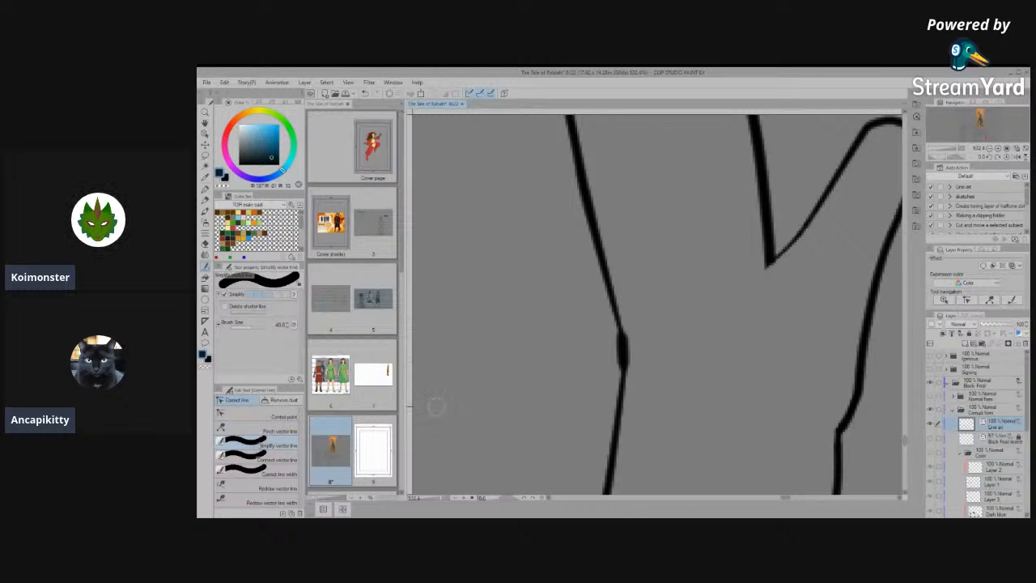
- Add control points above and below the farther hind leg's ankle bend to round the front line into a smooth curve
click(259, 416)
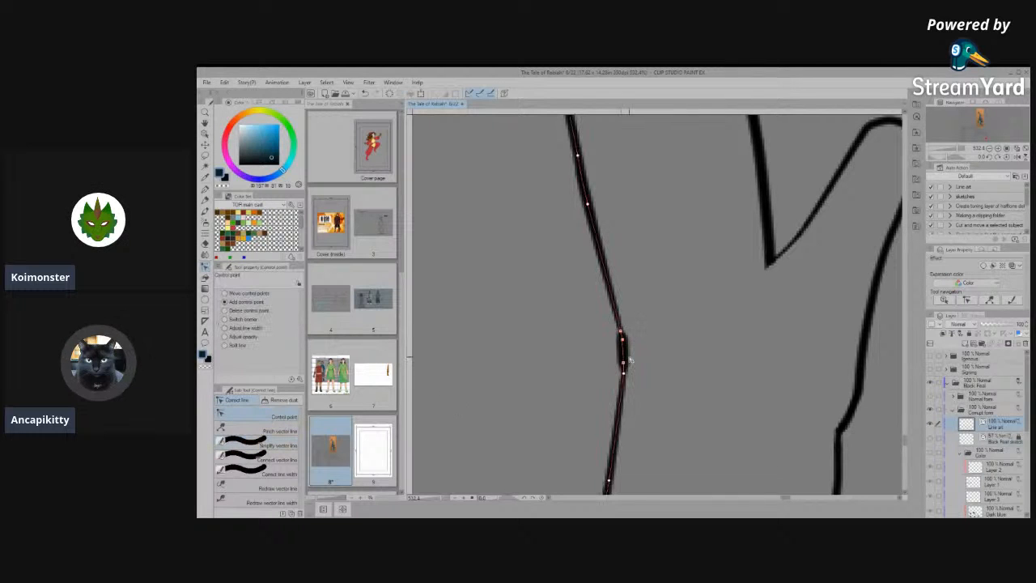
click(605, 256)
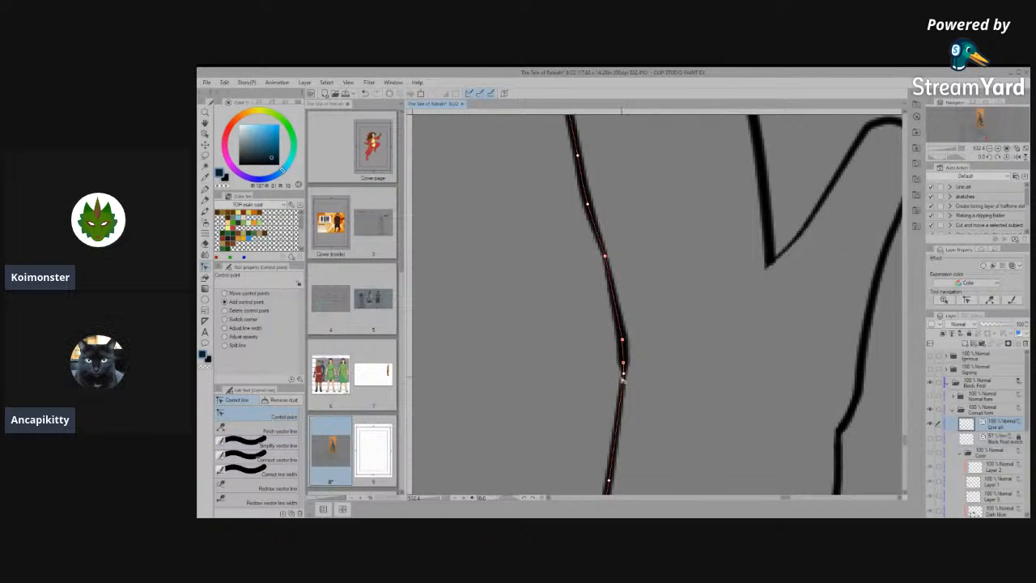
click(617, 429)
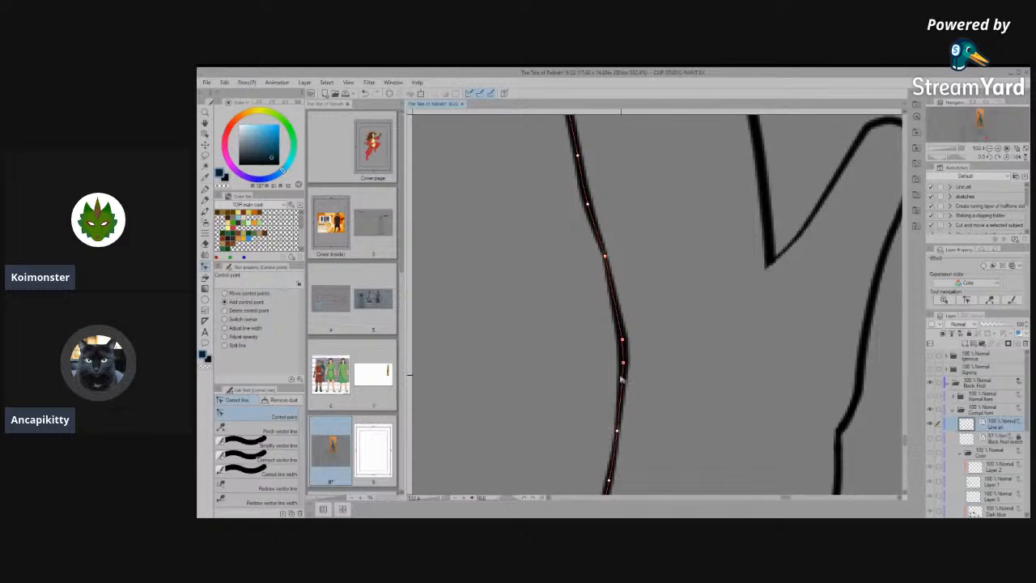
- Even out the farther hind leg's front line by spacing control points around the ankle bend and adding one just above it
drag(624, 364, 622, 391)
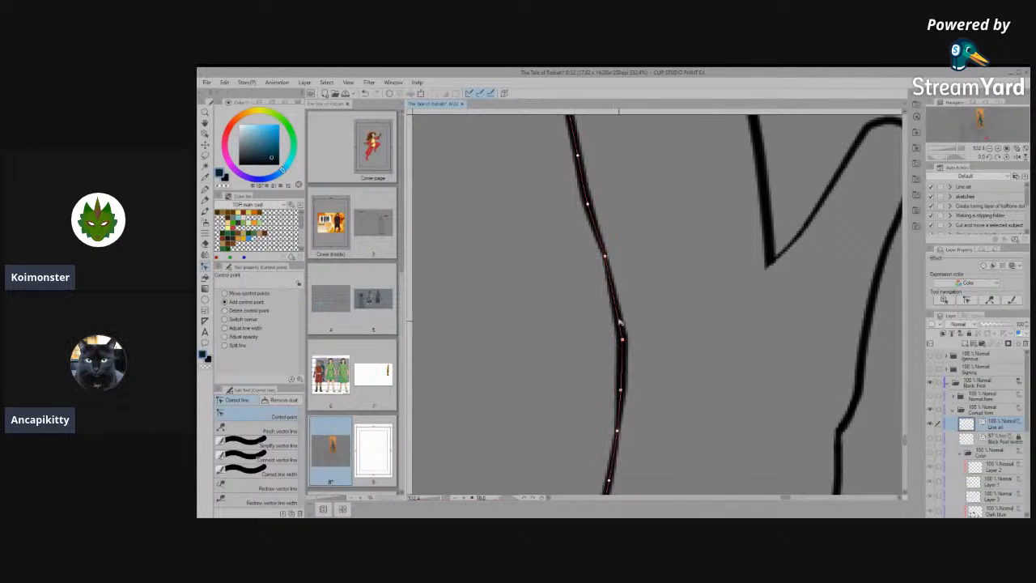
click(613, 297)
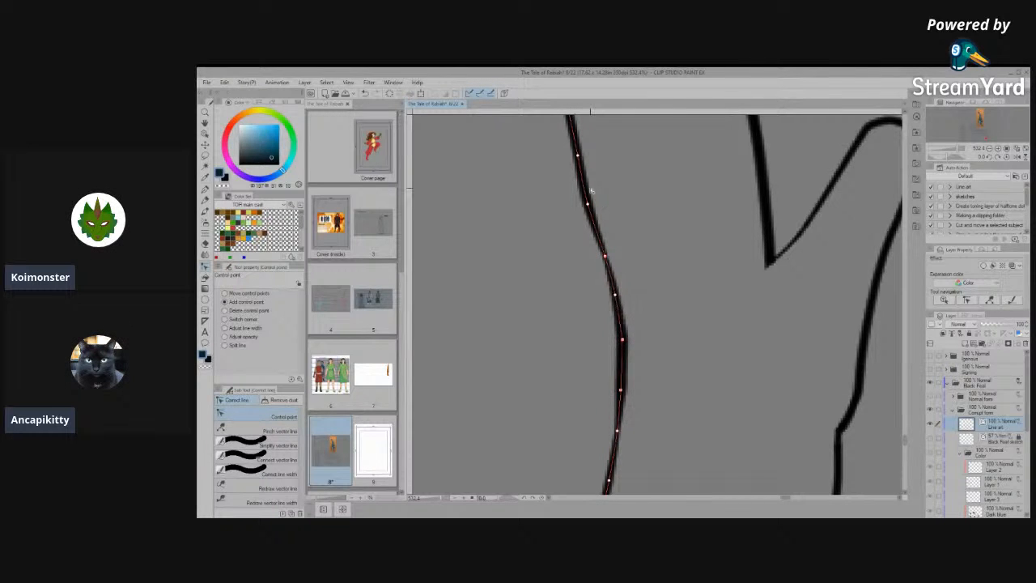
click(588, 207)
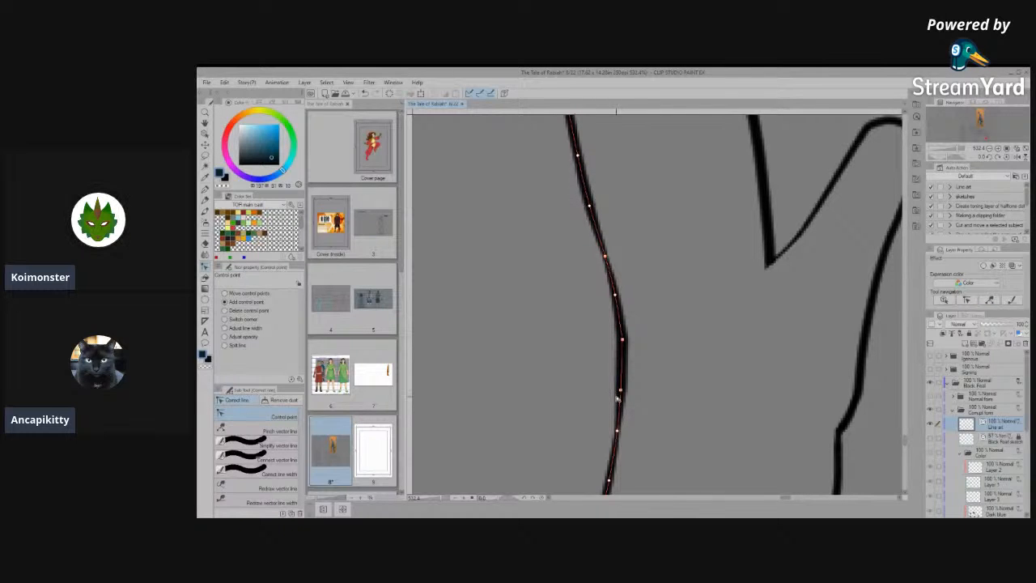
scroll(648, 340, down, 5)
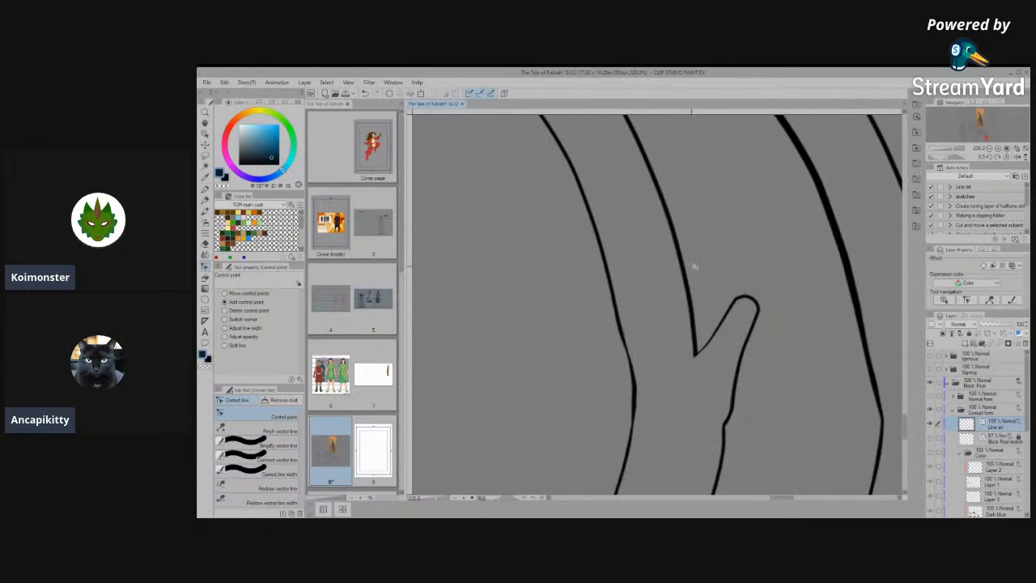
- Simplify the rounded spur behind the farther hind leg's ankle, along its tip and both sides
scroll(695, 267, up, 2)
scroll(694, 367, down, 4)
scroll(677, 408, up, 4)
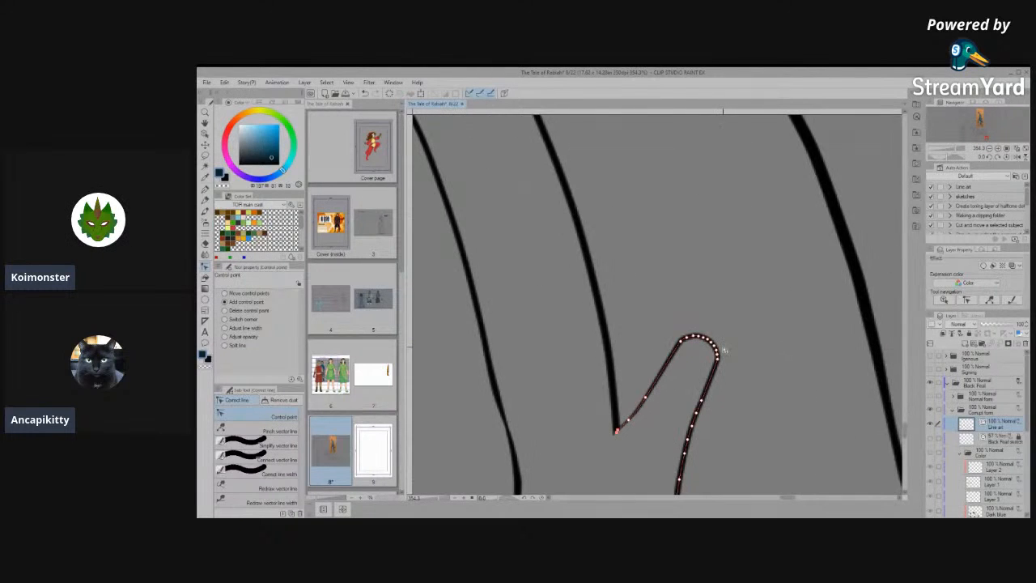
click(279, 445)
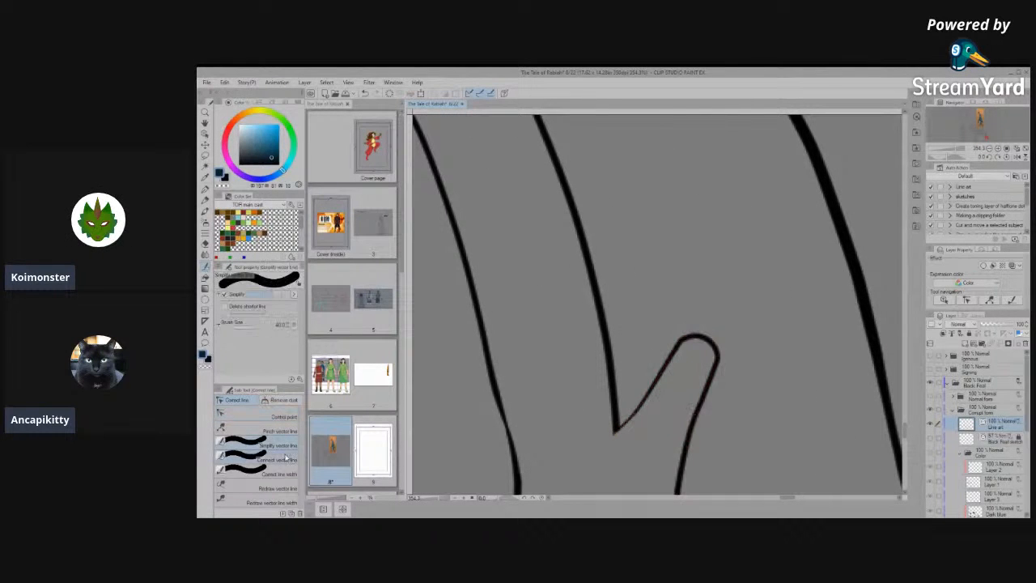
mouse_move(697, 356)
mouse_down()
mouse_move(684, 340)
mouse_move(676, 356)
mouse_up()
mouse_move(664, 372)
mouse_down()
mouse_move(718, 325)
mouse_move(644, 398)
mouse_up()
drag(726, 349, 690, 427)
- Turn the simplified ankle spur into a sharp point by adding a control point below its tip and pulling the tip upward
click(279, 415)
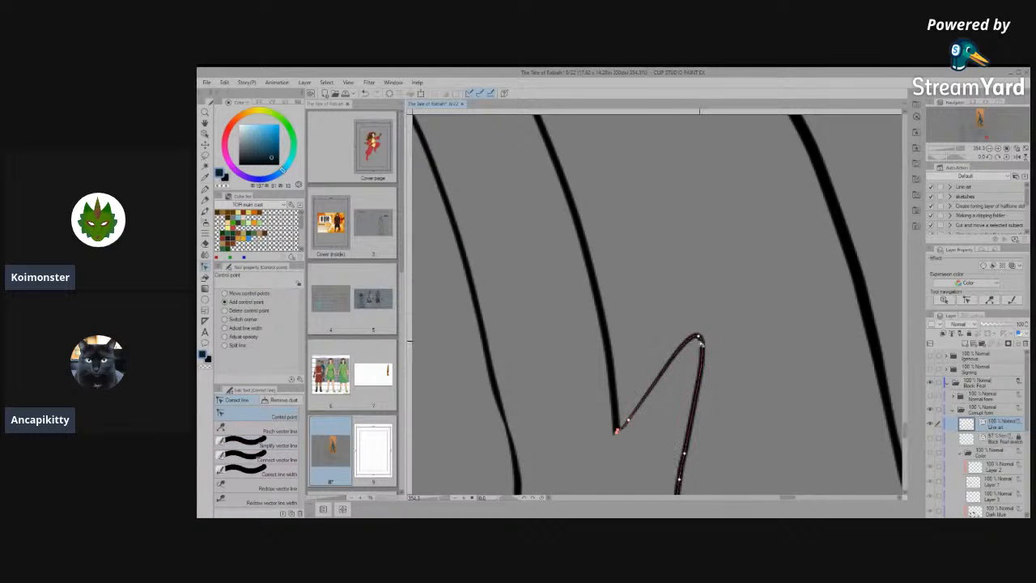
click(702, 354)
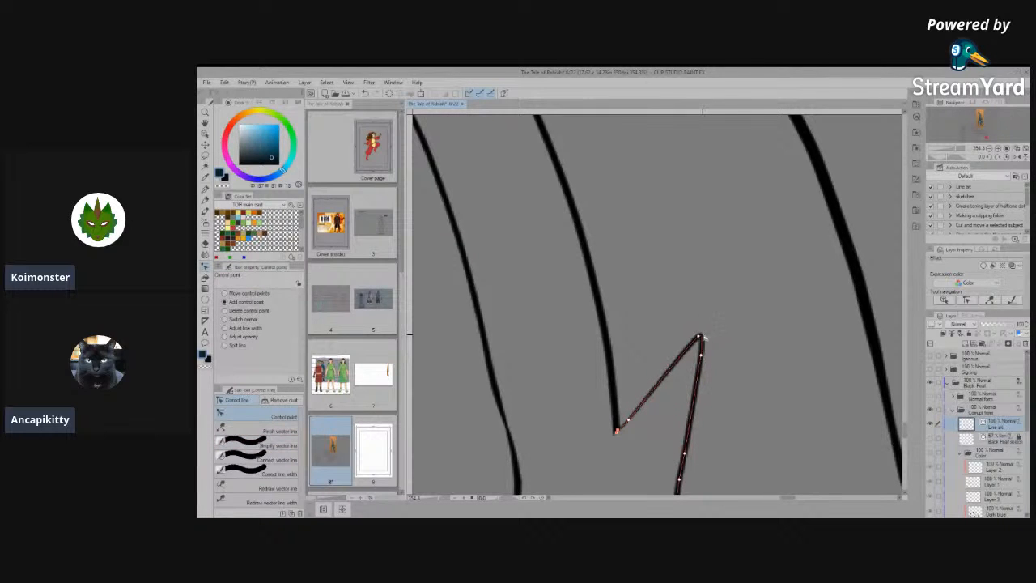
drag(700, 335, 705, 317)
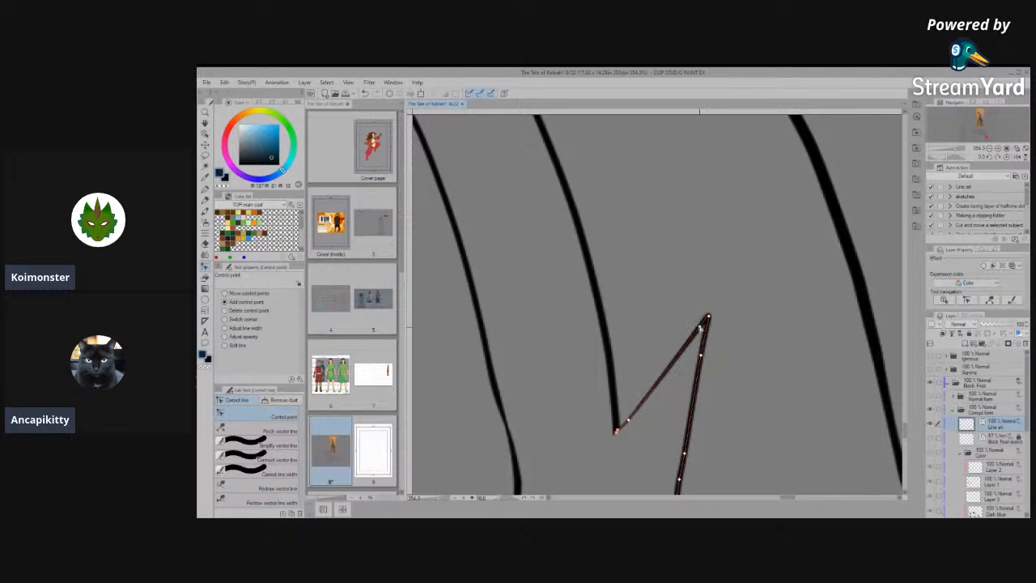
- Try to thicken the thin stretches of the farther hind leg's front line above and below the ankle bend, using a width correction of 1.0
scroll(701, 328, down, 6)
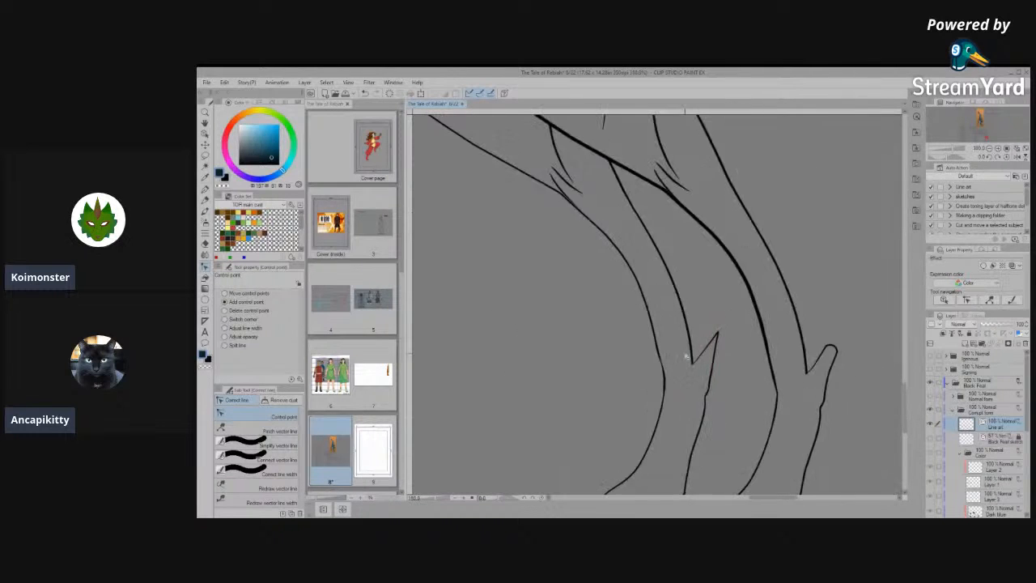
scroll(646, 412, up, 4)
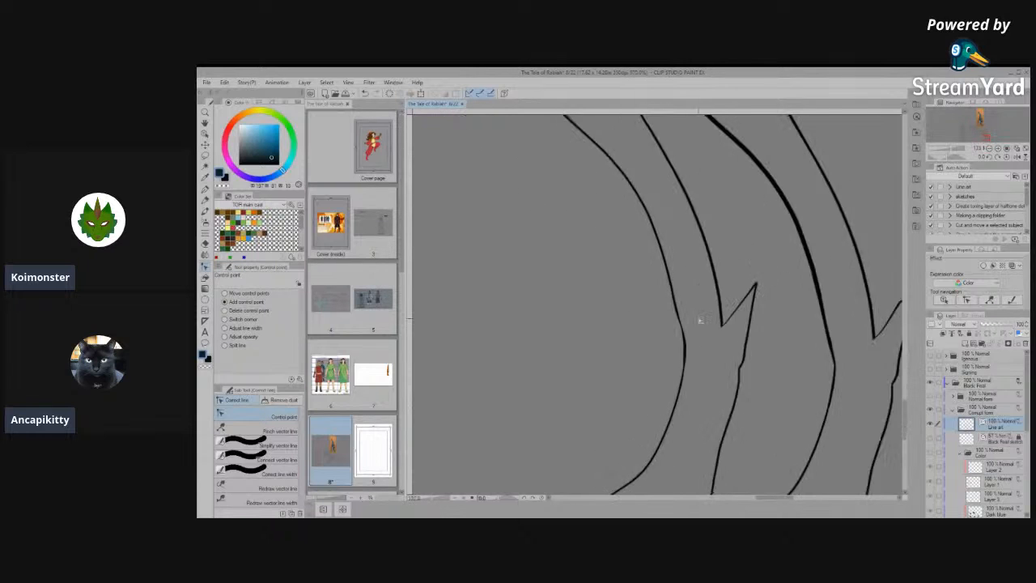
scroll(673, 334, up, 4)
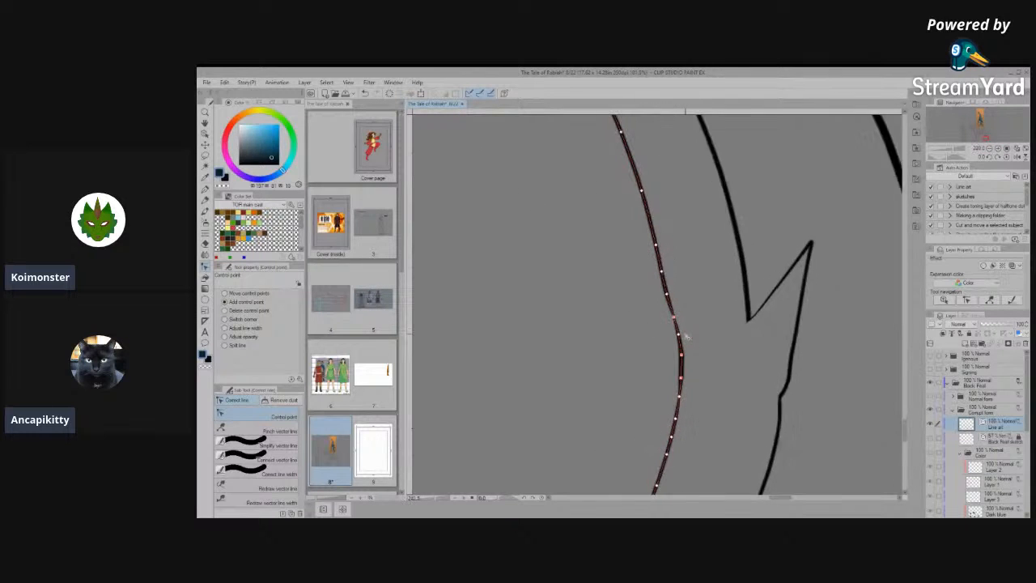
click(264, 456)
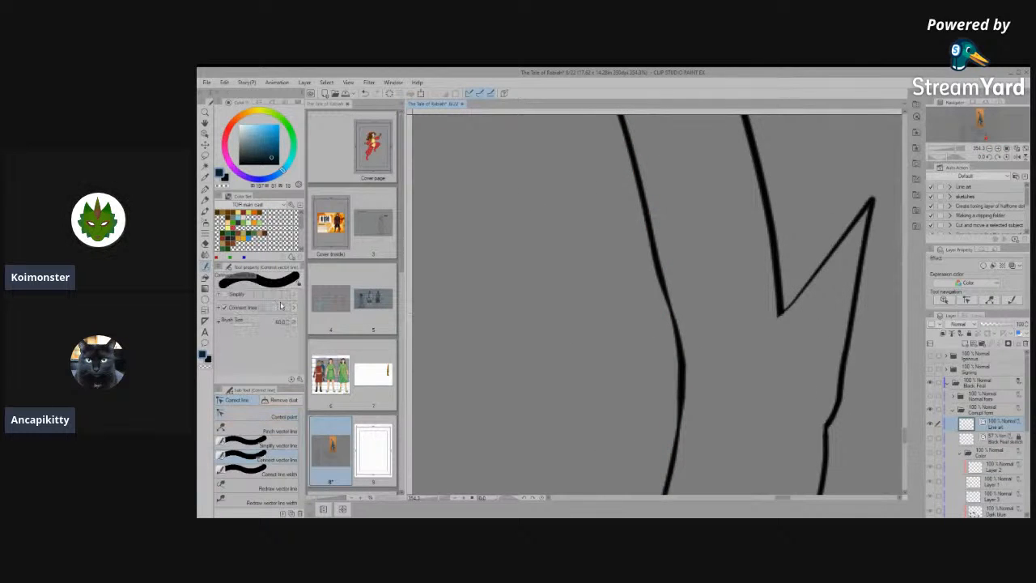
click(251, 474)
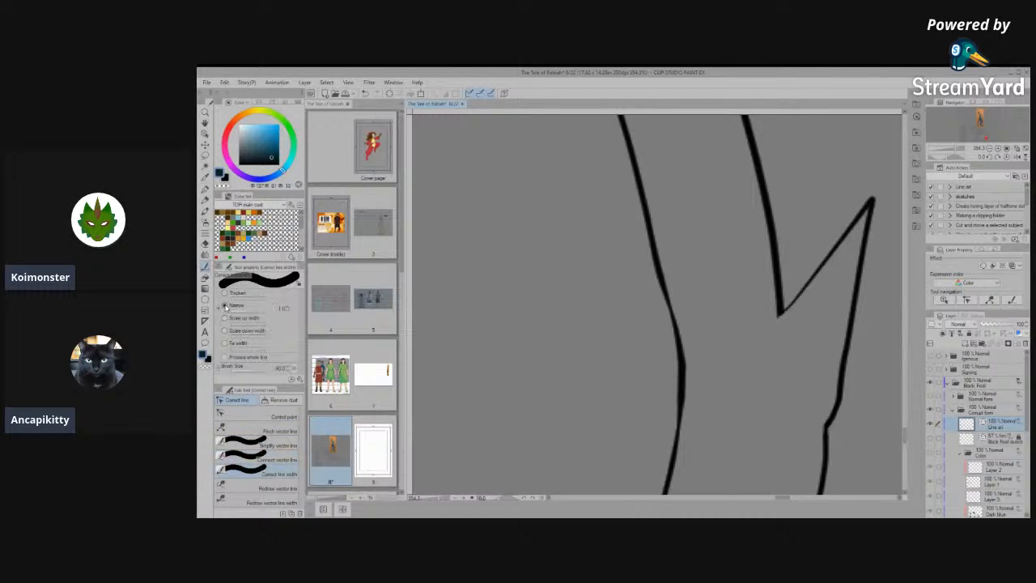
click(225, 293)
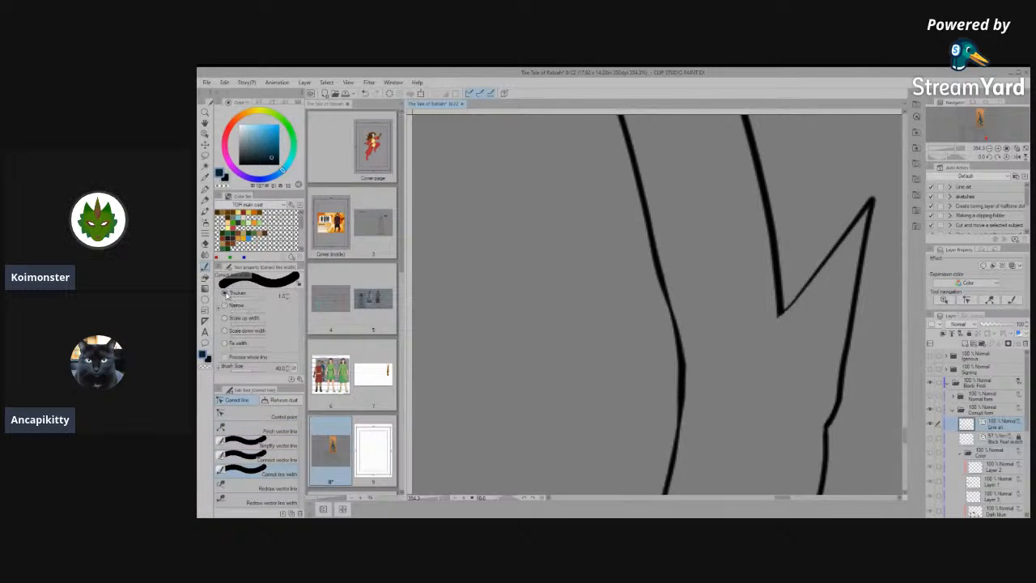
drag(676, 317, 670, 311)
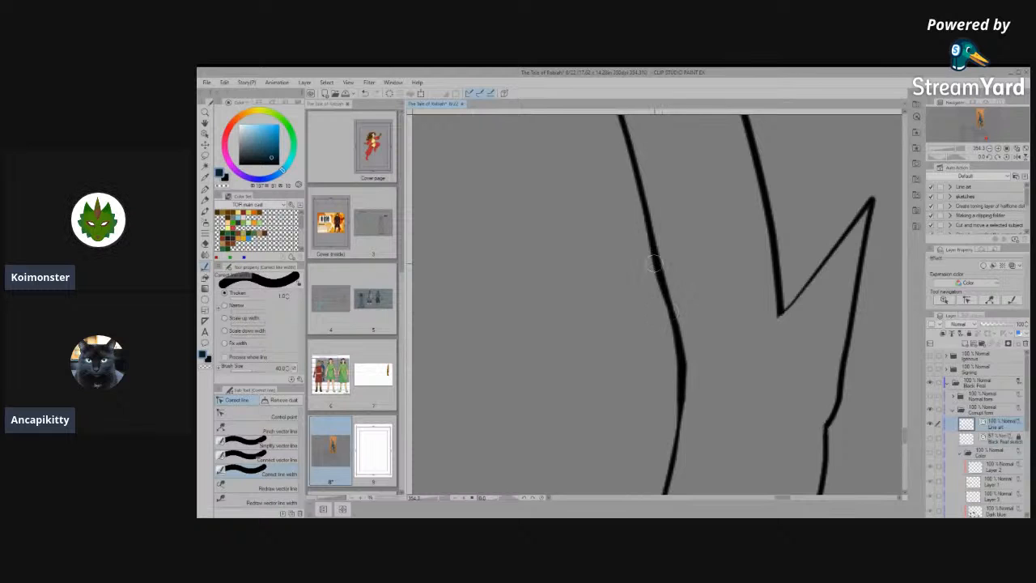
drag(684, 426, 675, 437)
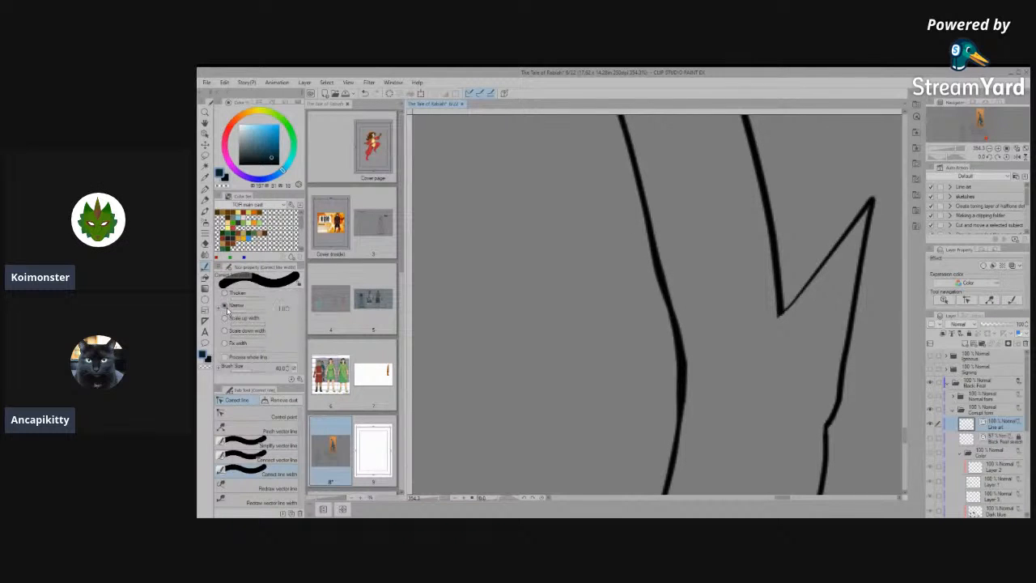
- Undo the latest width corrections on the farther hind leg's front line
key(ctrl+z)
key(ctrl+z)
key(ctrl+z)
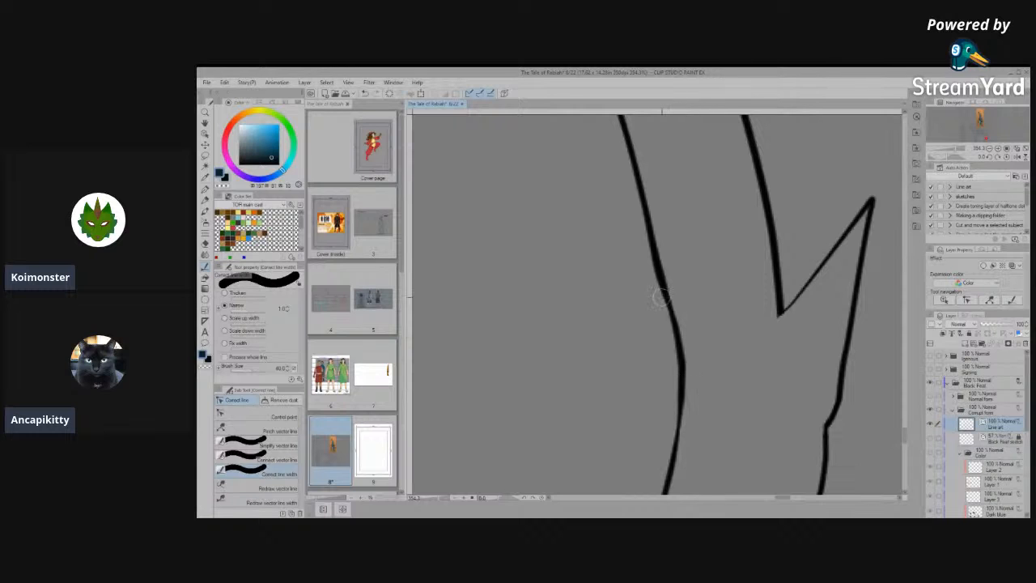
- Simplify the lower end of the farther hind leg's front line, from the instep down to the curl above the toes
scroll(663, 255, down, 4)
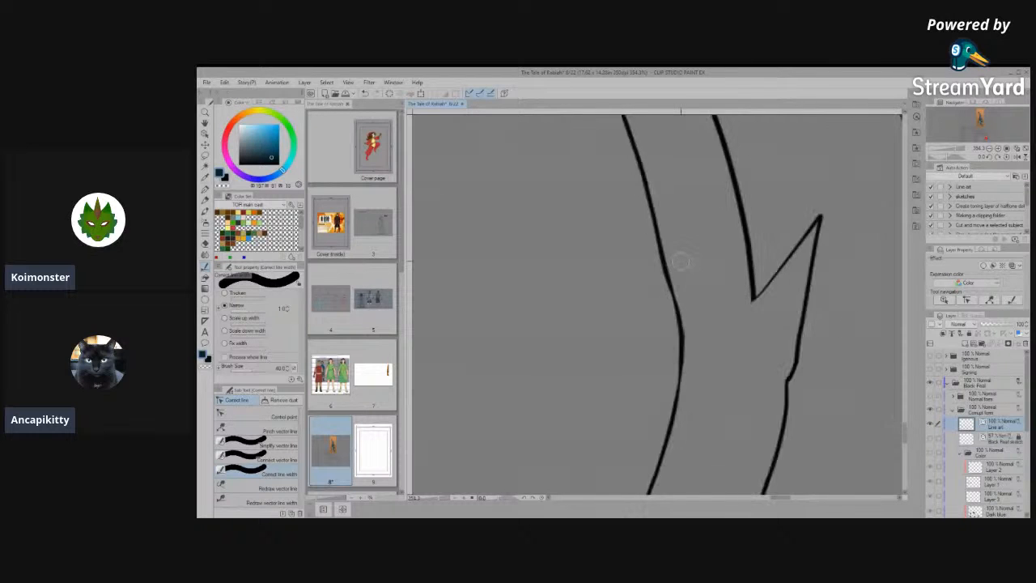
scroll(720, 279, down, 4)
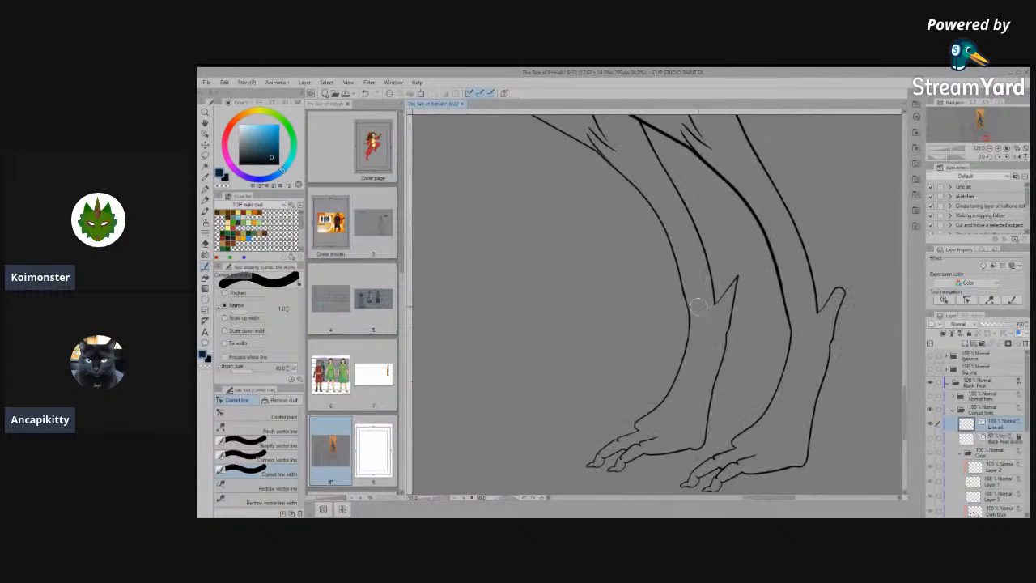
scroll(672, 406, up, 5)
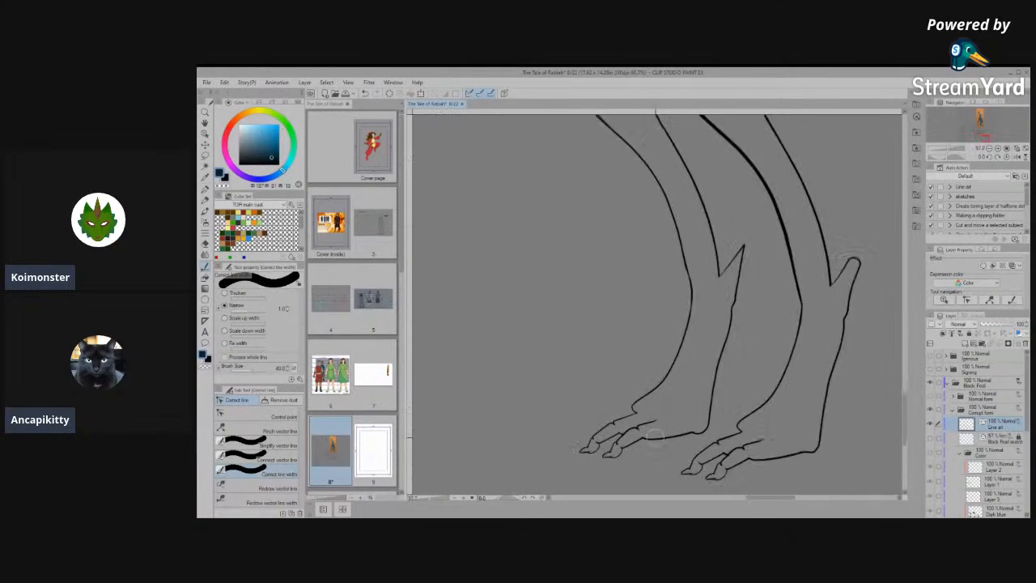
scroll(645, 414, up, 1)
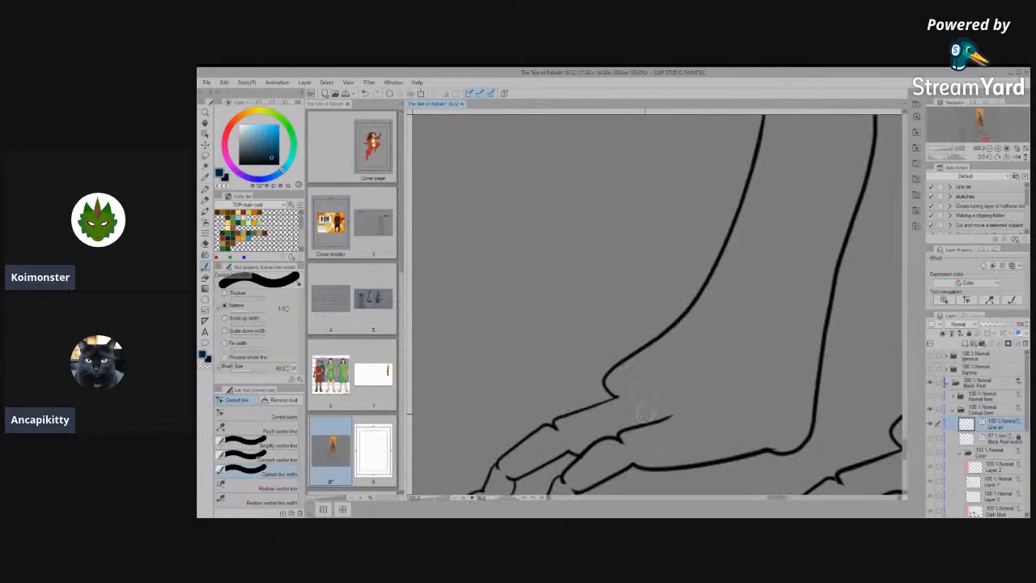
click(247, 416)
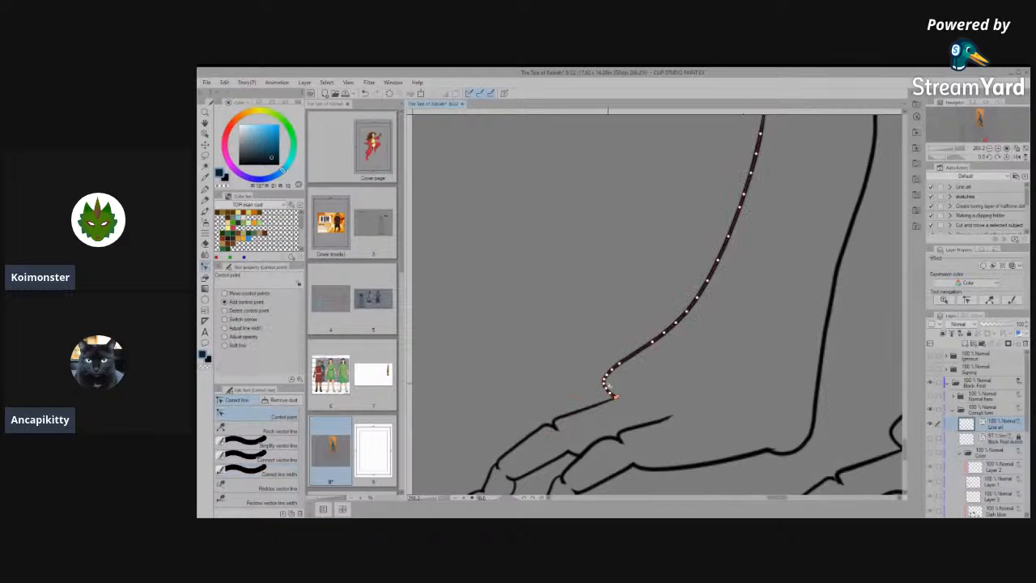
click(276, 445)
mouse_move(638, 380)
mouse_down()
mouse_move(613, 371)
mouse_move(640, 351)
mouse_up()
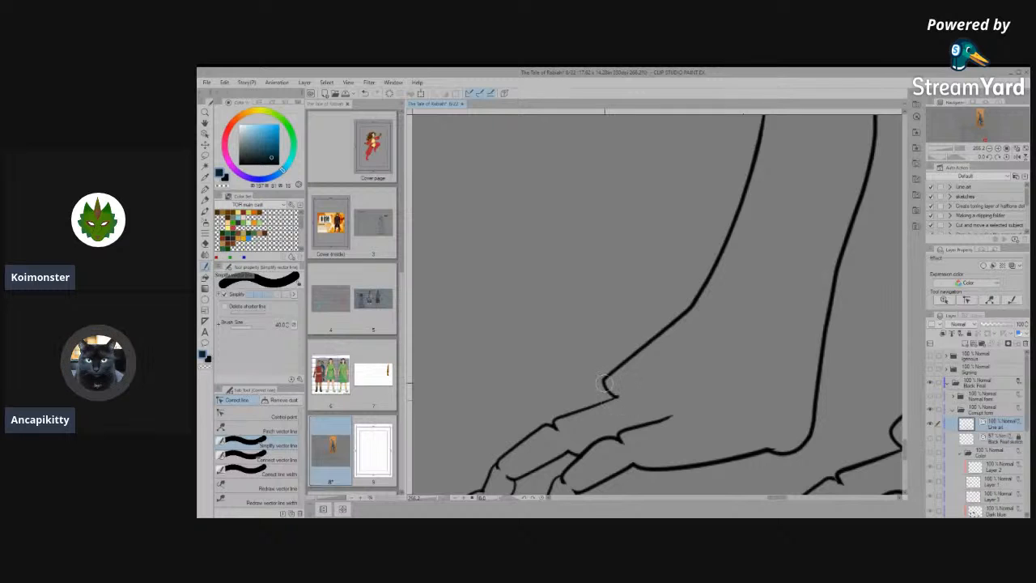
drag(611, 395, 609, 372)
- Join the broken upper line of the farther hind foot's nearer toe across its knuckle and simplify it into one smooth line
scroll(612, 369, down, 4)
scroll(617, 456, up, 3)
scroll(617, 458, up, 8)
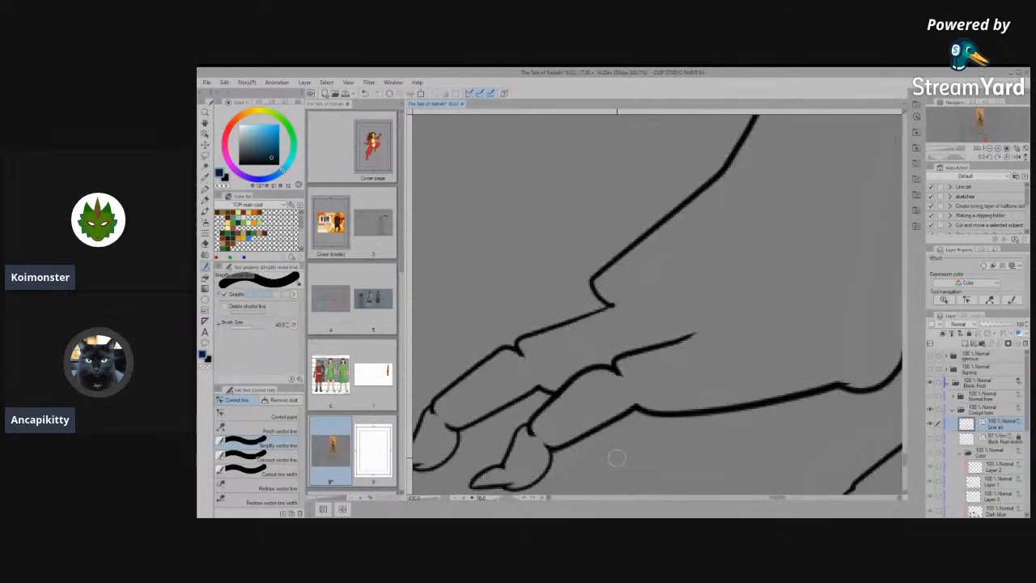
click(248, 415)
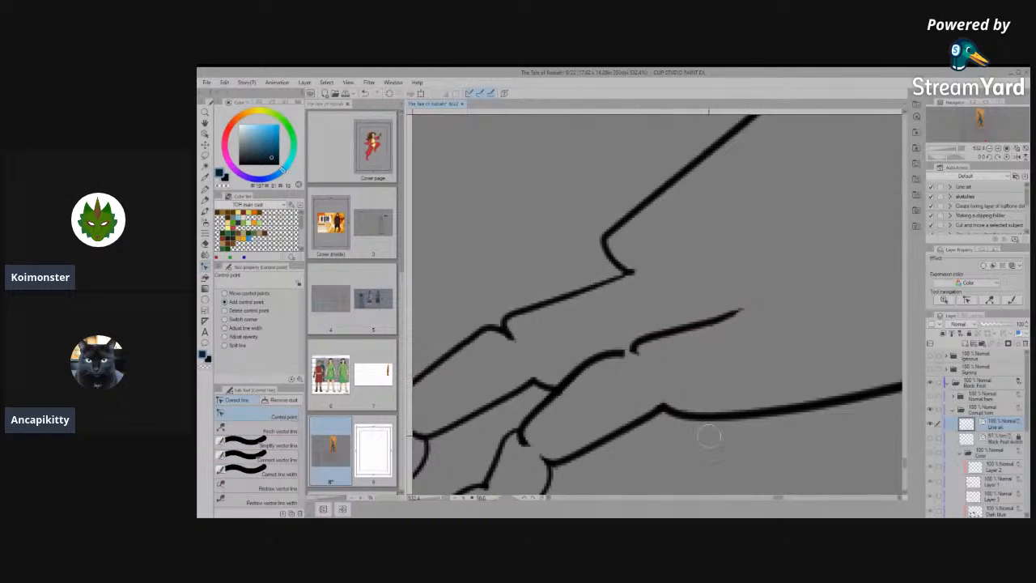
click(256, 459)
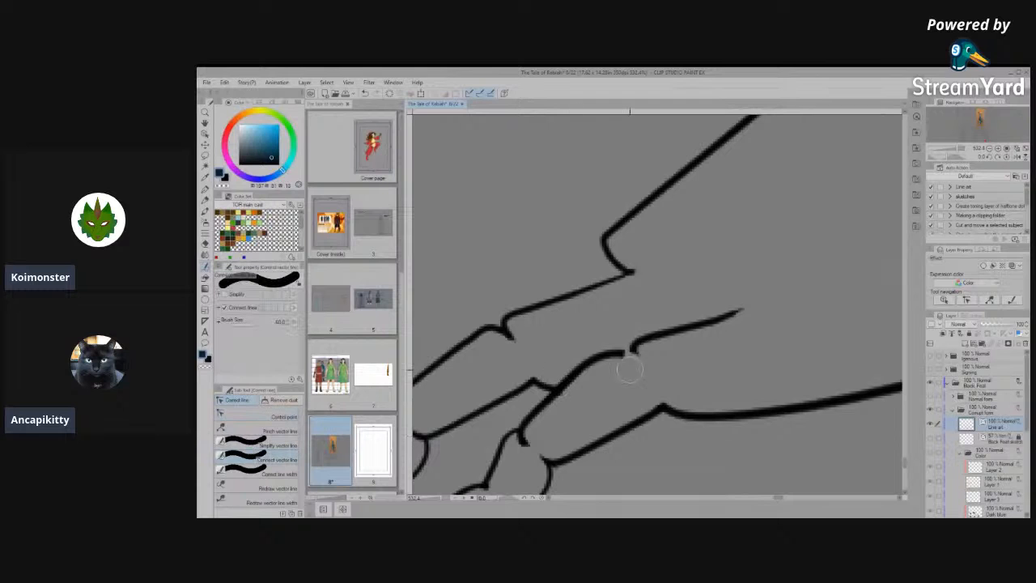
click(264, 445)
drag(590, 365, 685, 389)
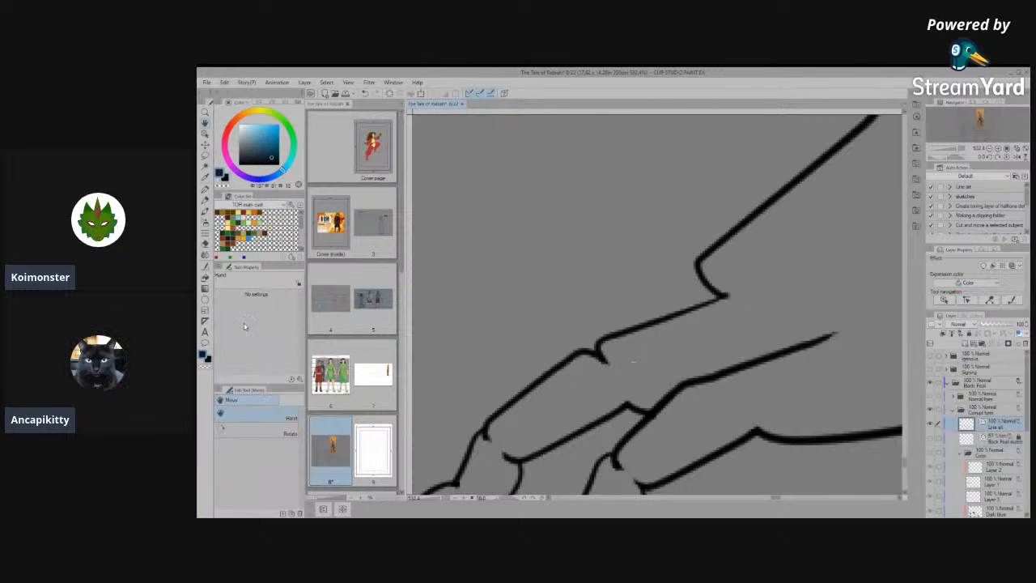
- Clear the stray line fragment below the farther toe's knuckle and simplify the line at that knuckle
click(205, 137)
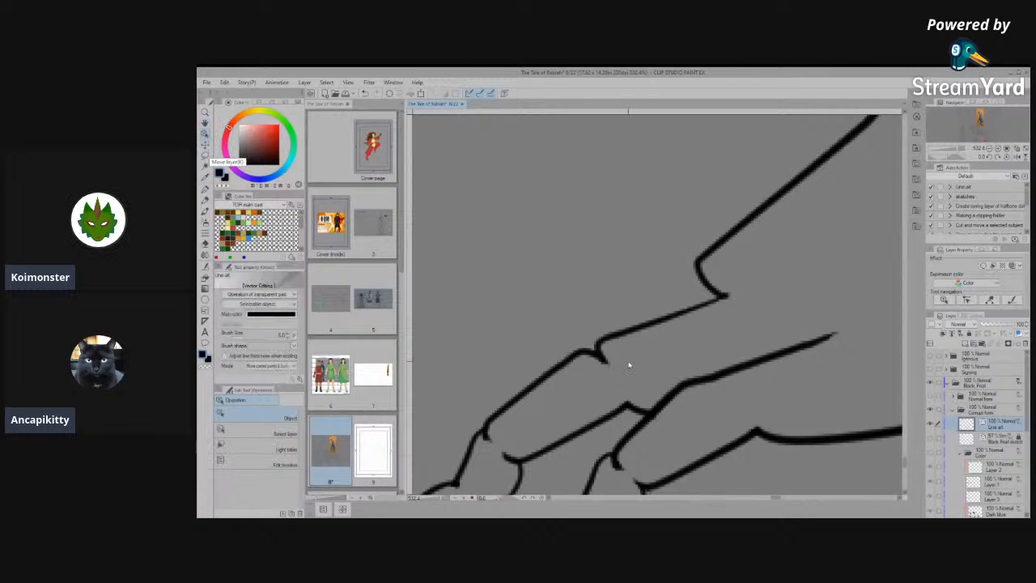
click(629, 365)
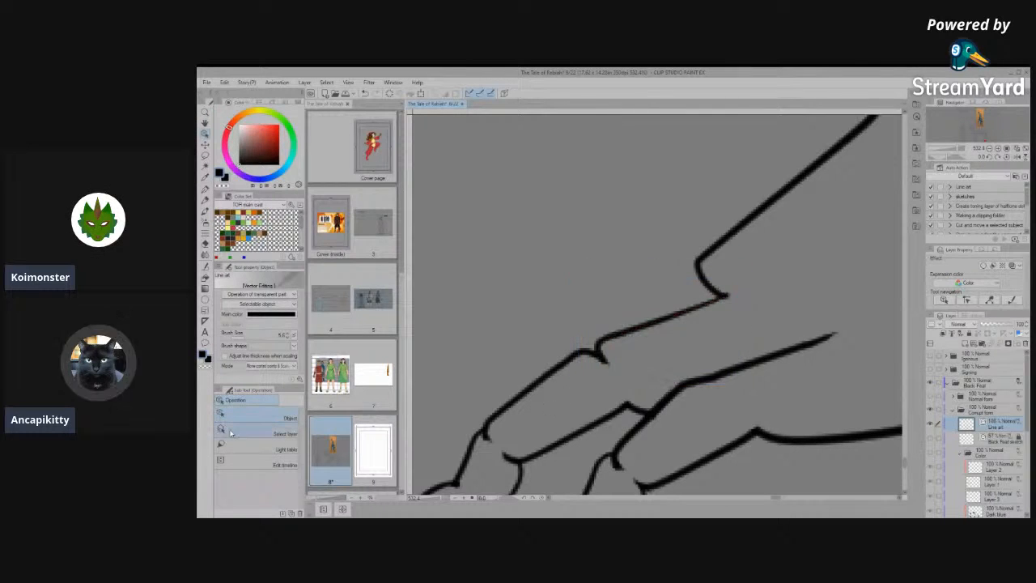
click(205, 266)
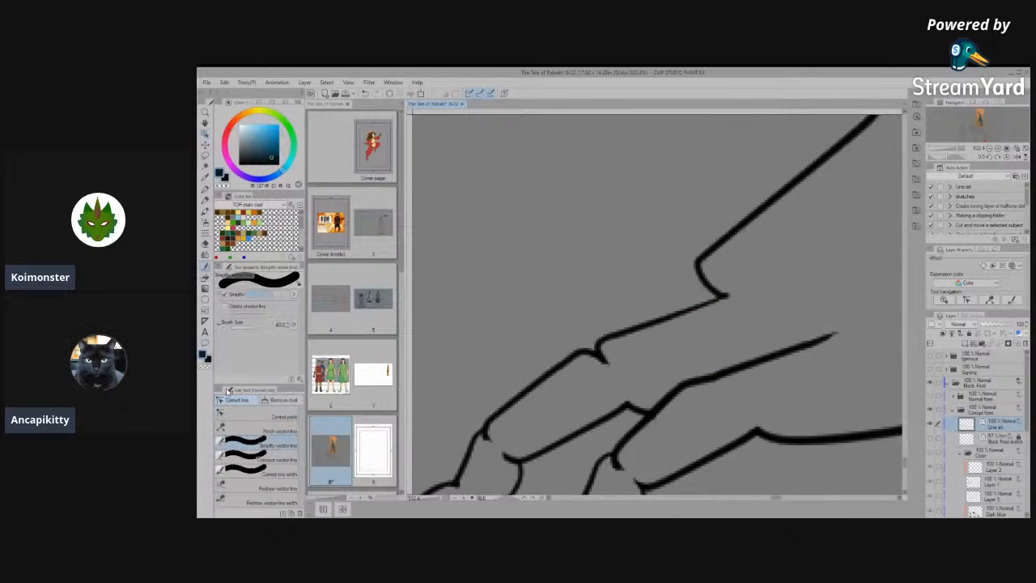
mouse_move(605, 355)
mouse_down()
mouse_move(630, 381)
mouse_move(609, 373)
mouse_up()
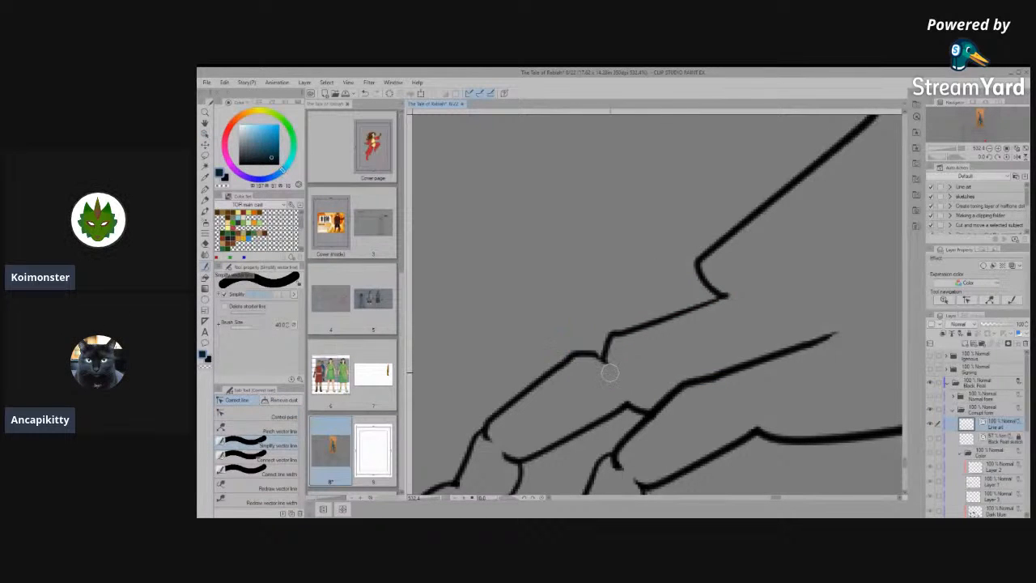
- Connect the line segments at the farther toe's knuckle and simplify the joined line behind it
click(261, 459)
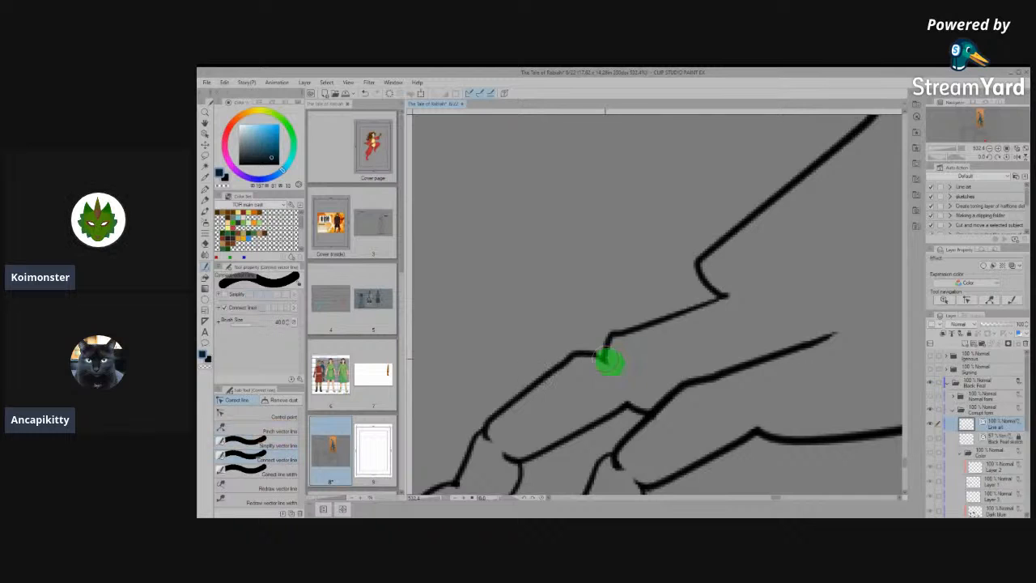
drag(609, 362, 632, 365)
click(259, 445)
mouse_move(618, 364)
mouse_down()
mouse_move(574, 351)
mouse_move(588, 363)
mouse_move(627, 363)
mouse_move(602, 386)
mouse_move(610, 366)
mouse_up()
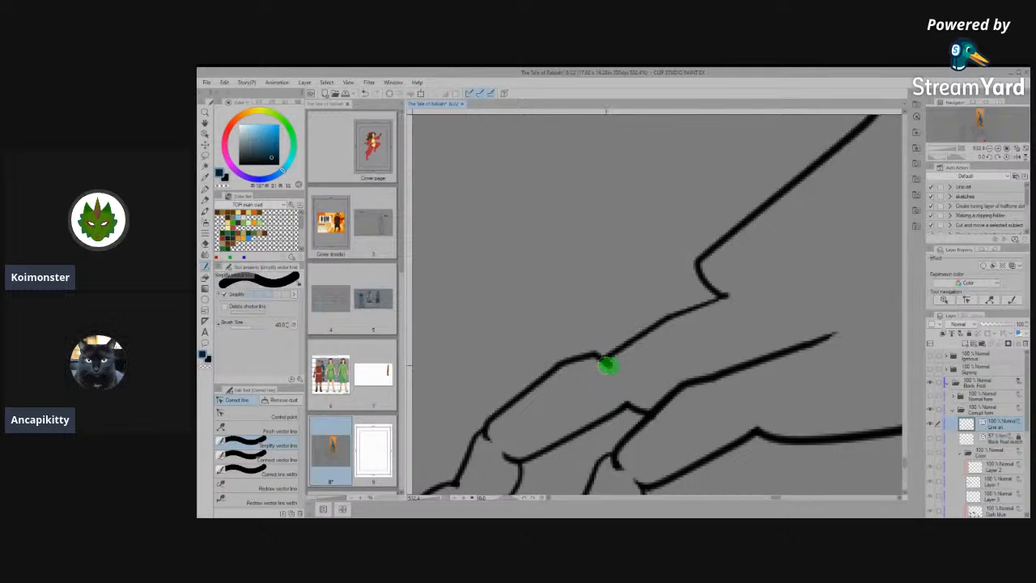
click(251, 416)
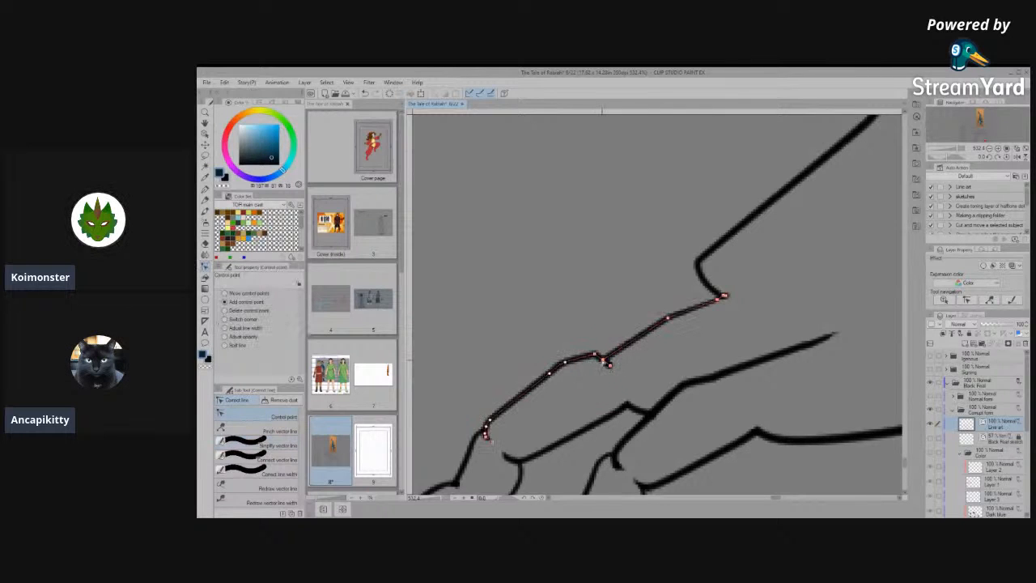
- Reshape the farther toe's upper line by moving its control points, lifting the knuckle notch into a gentle continuous curve
drag(607, 361, 627, 326)
drag(612, 366, 635, 329)
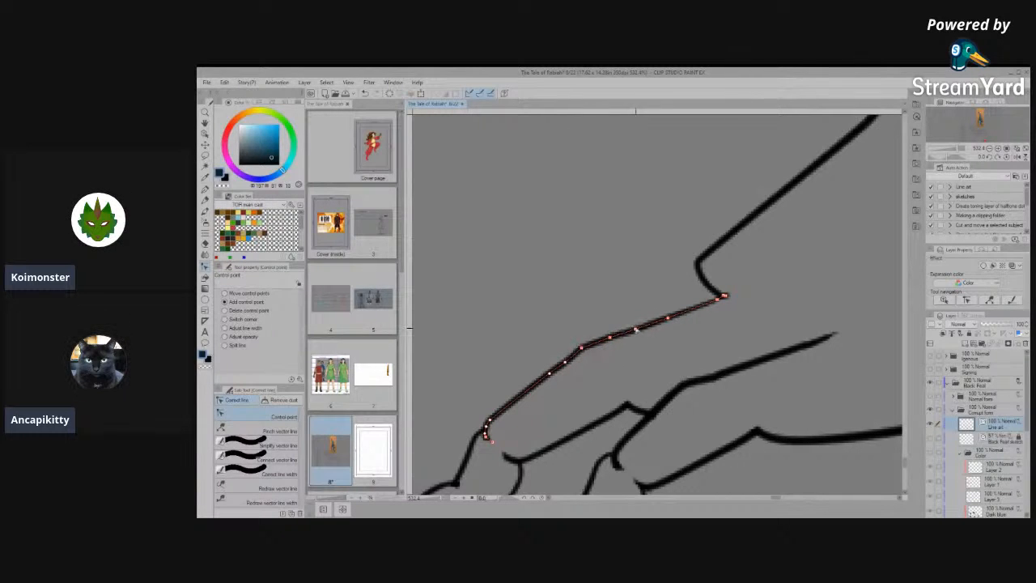
mouse_move(550, 373)
mouse_down()
mouse_move(529, 382)
mouse_move(553, 362)
mouse_up()
key(h)
drag(586, 412, 550, 413)
scroll(579, 408, down, 3)
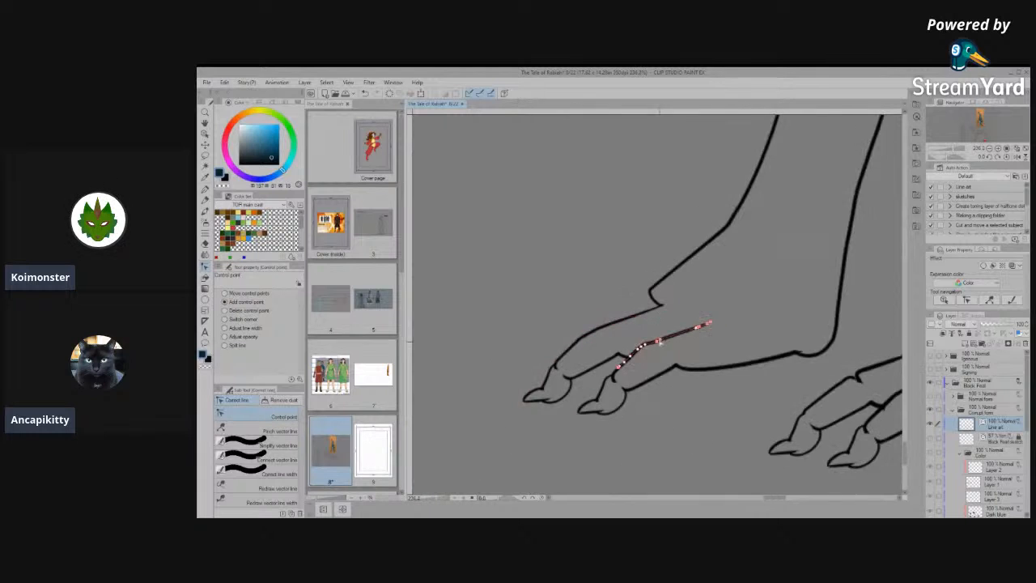
- Simplify the rounded heel curve of the farther hind foot into a cleaner corner
scroll(673, 409, down, 2)
scroll(744, 350, up, 4)
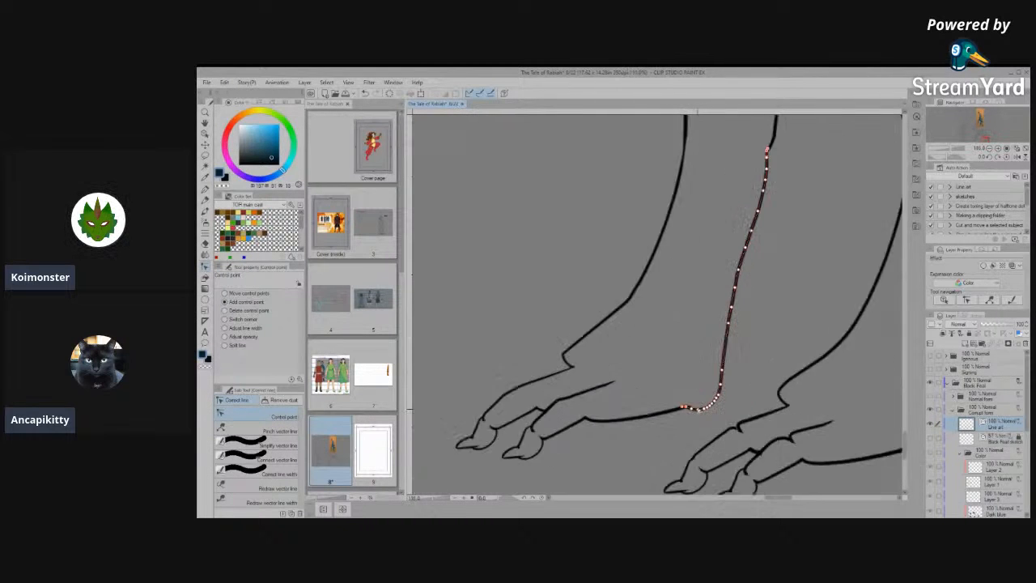
scroll(681, 417, up, 3)
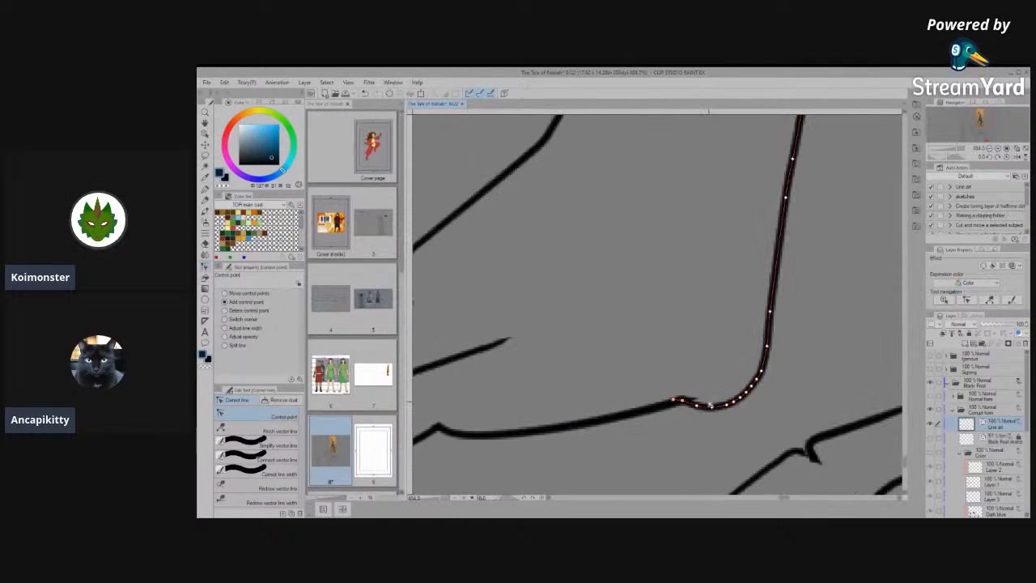
click(278, 445)
drag(732, 405, 689, 403)
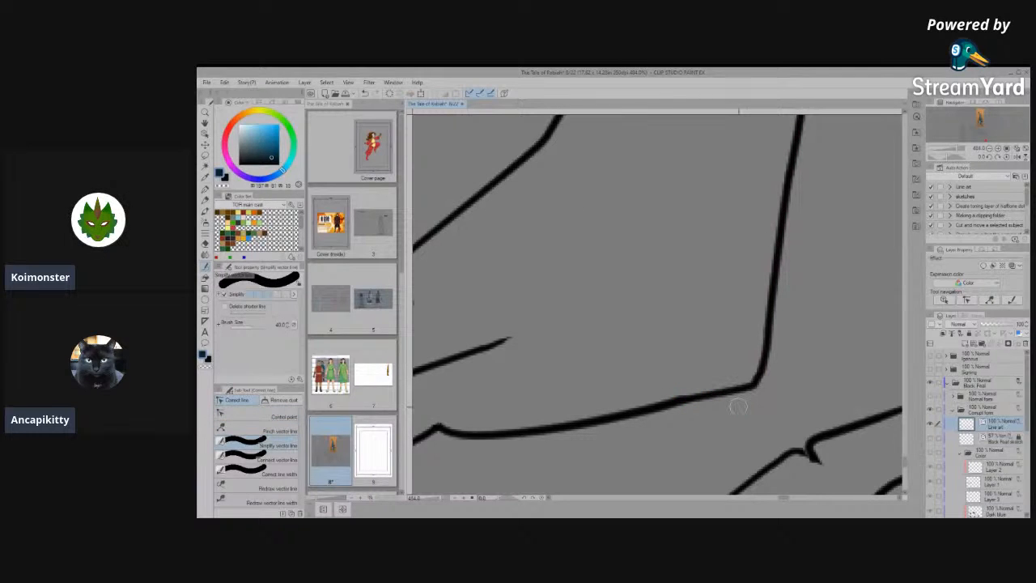
- Simplify the sole line of the farther hind foot between the nearer toe and the heel
click(272, 435)
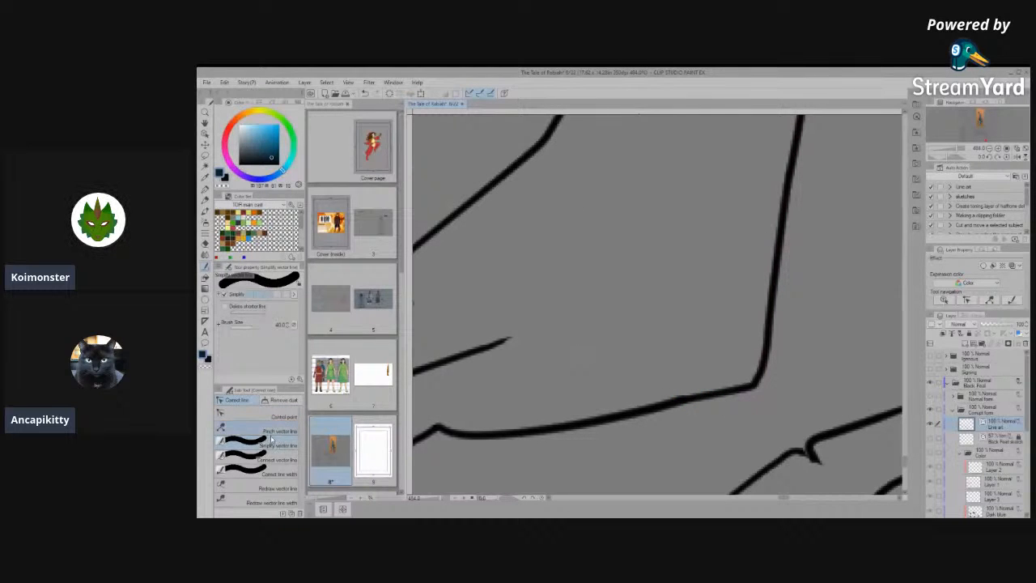
key(space)
drag(493, 439, 664, 389)
mouse_move(596, 378)
mouse_down()
mouse_move(658, 392)
mouse_move(803, 372)
mouse_up()
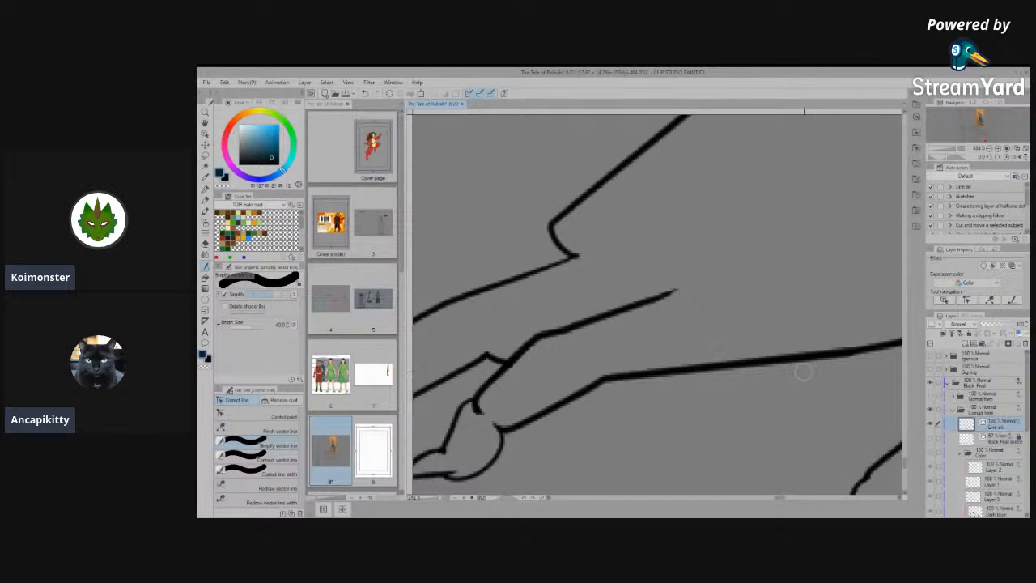
scroll(624, 411, down, 12)
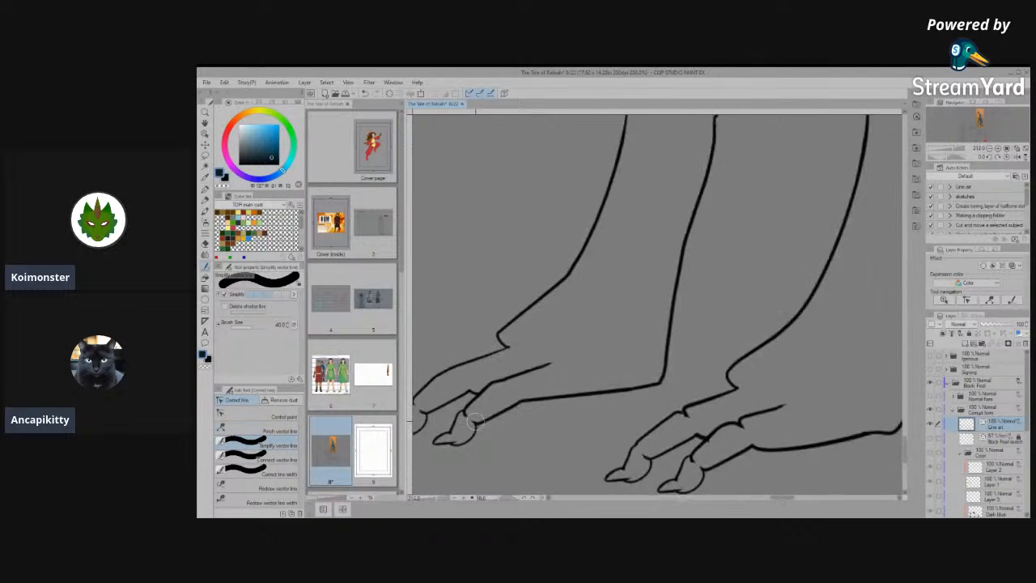
scroll(624, 410, up, 4)
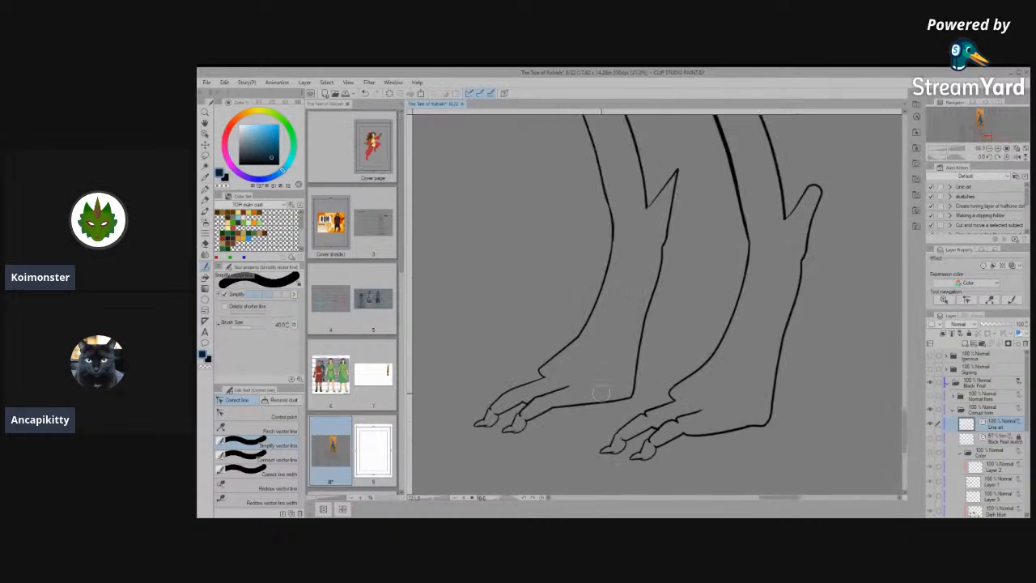
scroll(600, 394, up, 6)
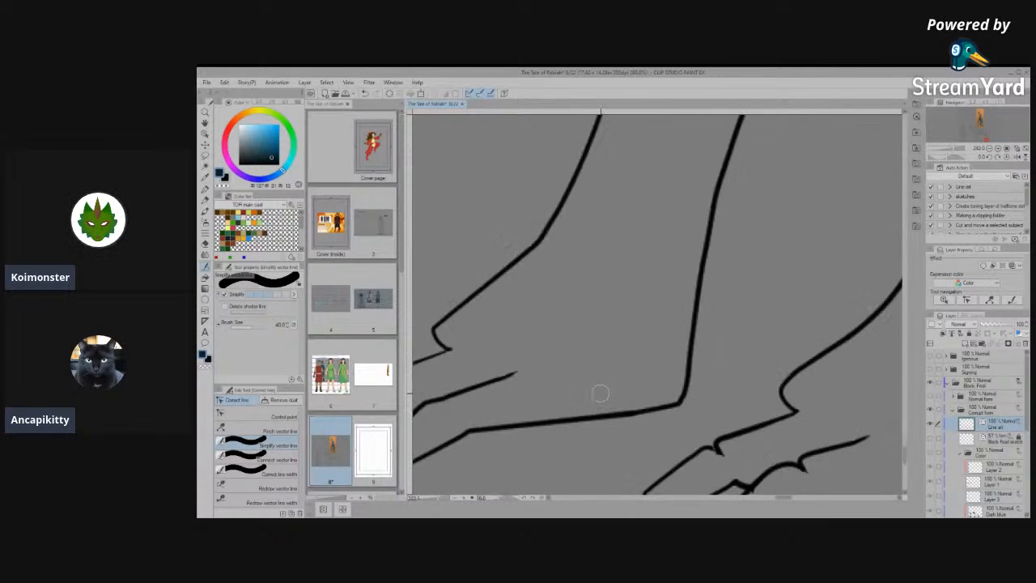
- Connect the sole line segments in front of the farther hind foot's heel and simplify the line there
click(261, 415)
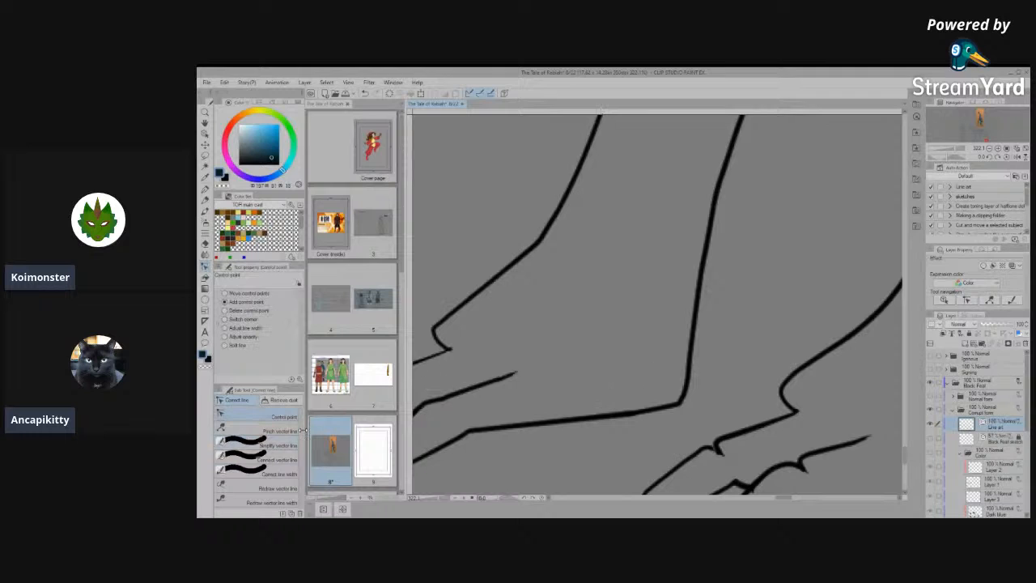
click(260, 459)
mouse_move(585, 395)
mouse_down()
mouse_move(675, 408)
mouse_move(599, 412)
mouse_up()
click(260, 444)
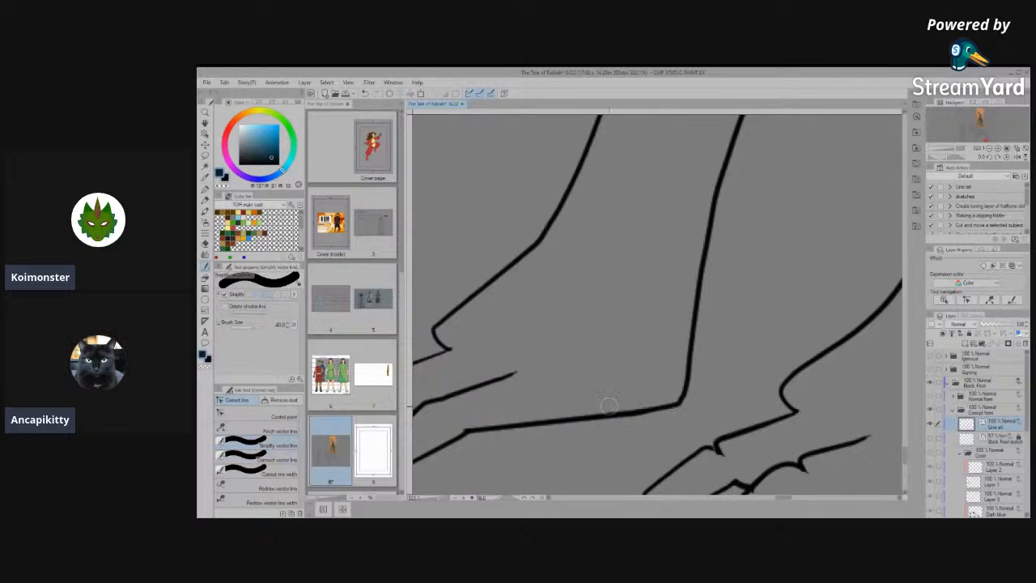
- Simplify the sole beside the farther hind foot's heel and move its control points to raise the heel corner
click(260, 416)
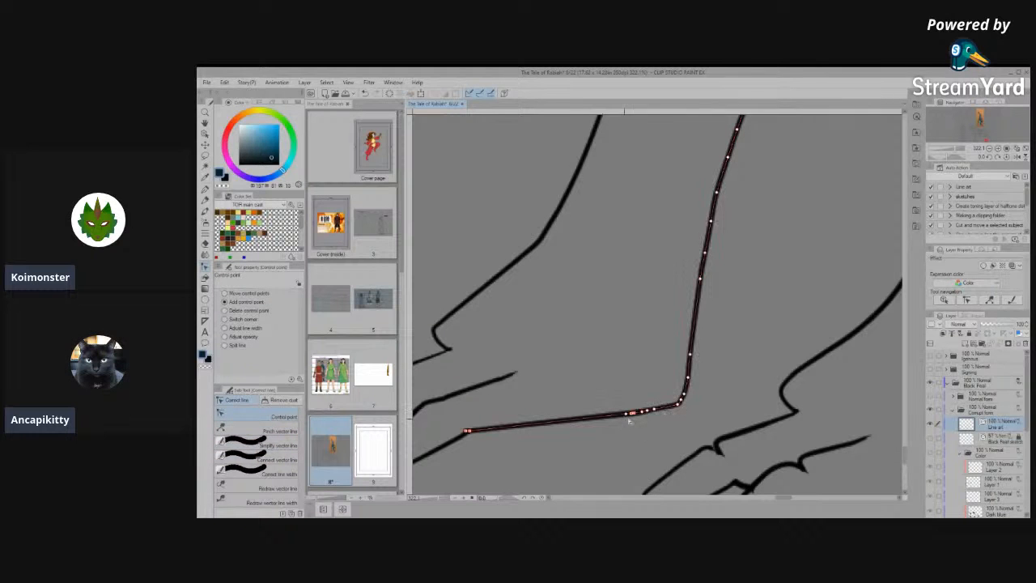
click(274, 444)
drag(678, 404, 595, 416)
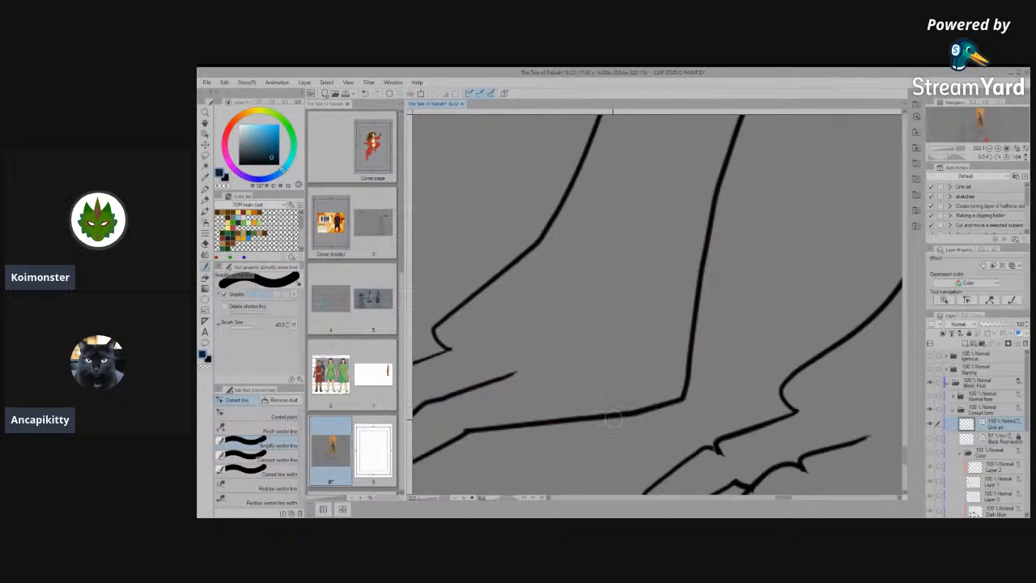
click(260, 416)
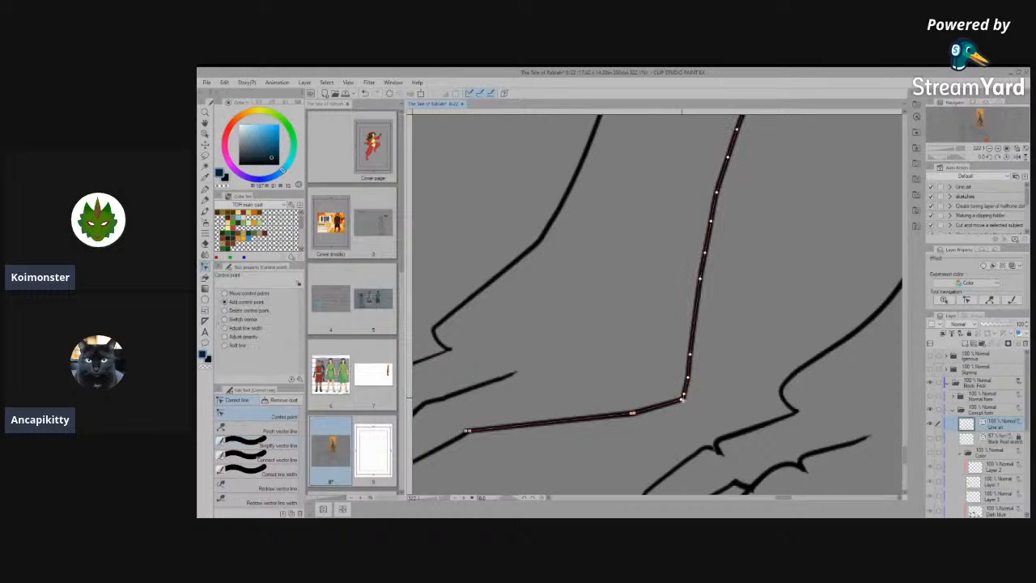
drag(680, 400, 618, 407)
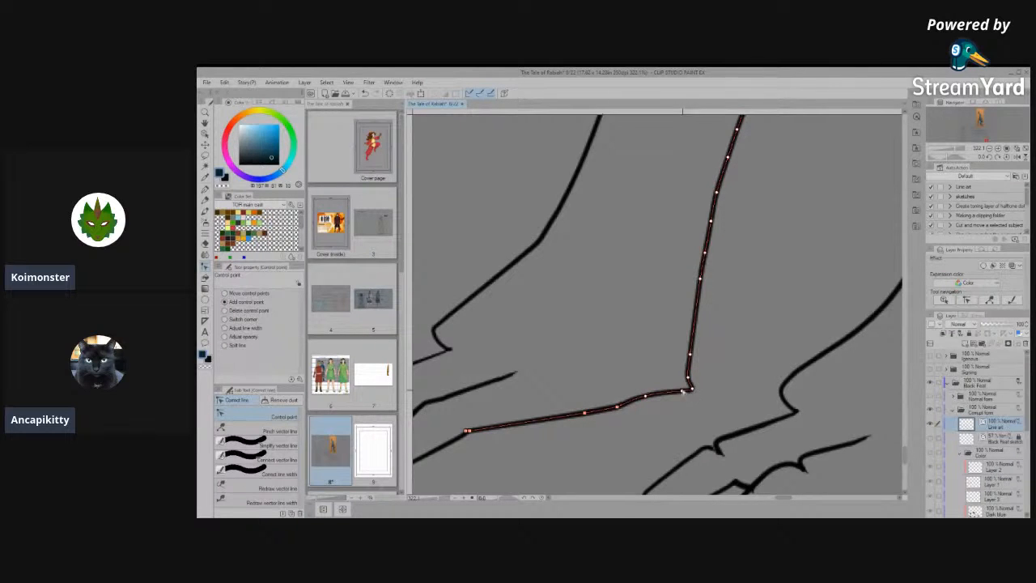
scroll(734, 363, down, 1)
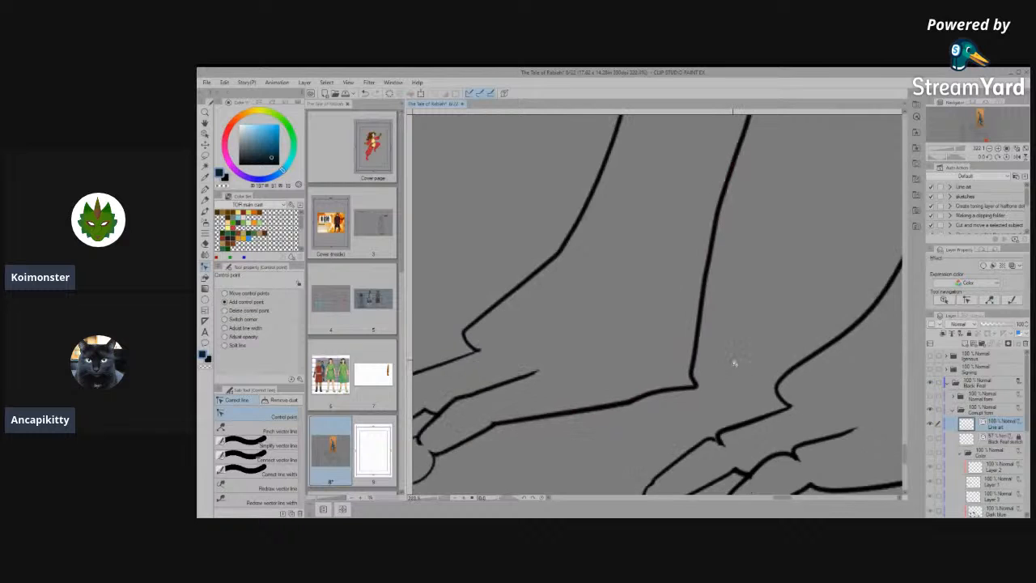
- Simplify the farther hind leg's back line below the ankle spur, smoothing out the small notch
scroll(734, 363, down, 5)
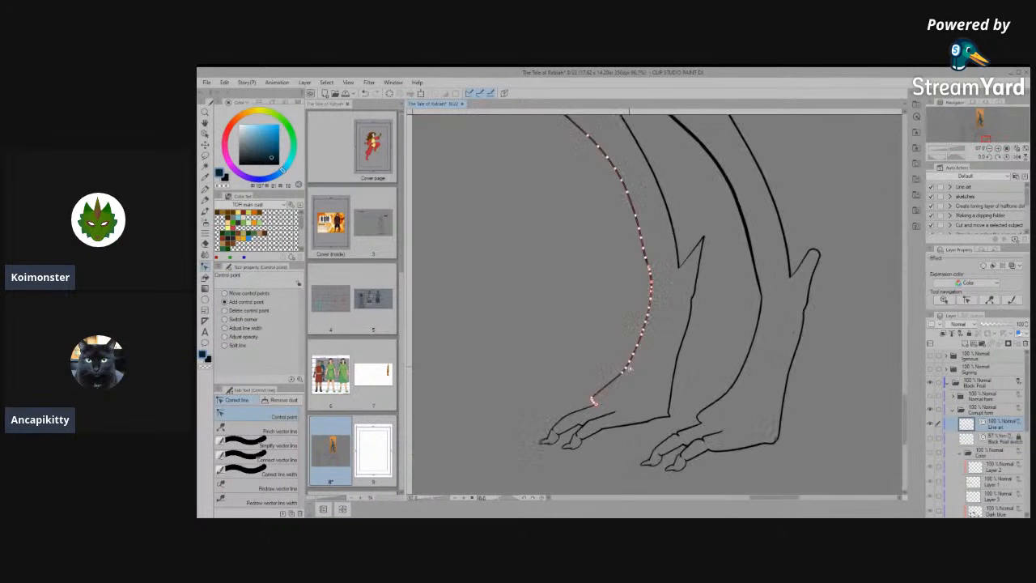
scroll(685, 359, up, 4)
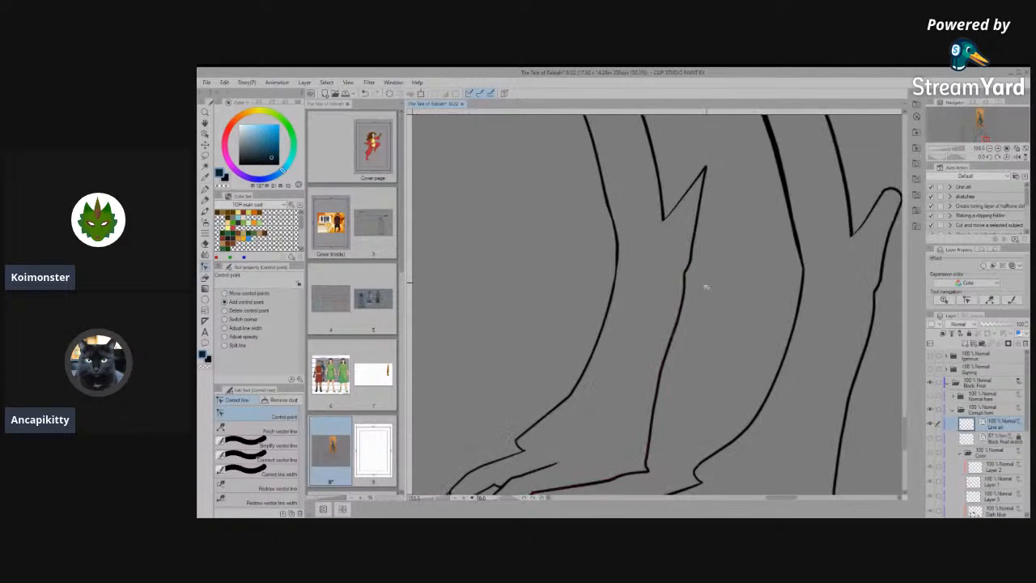
scroll(705, 284, up, 1)
click(275, 459)
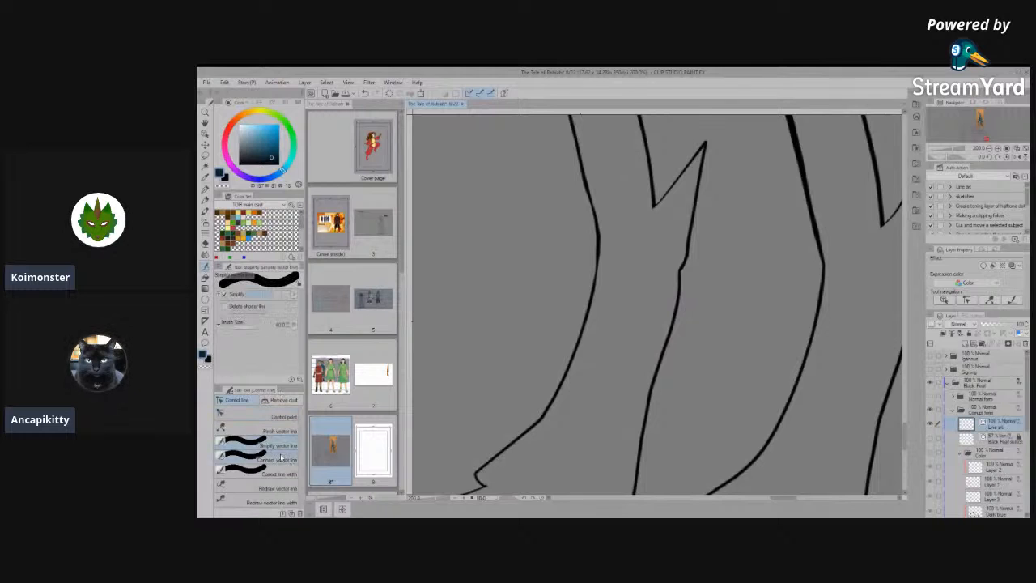
click(262, 445)
drag(684, 247, 665, 339)
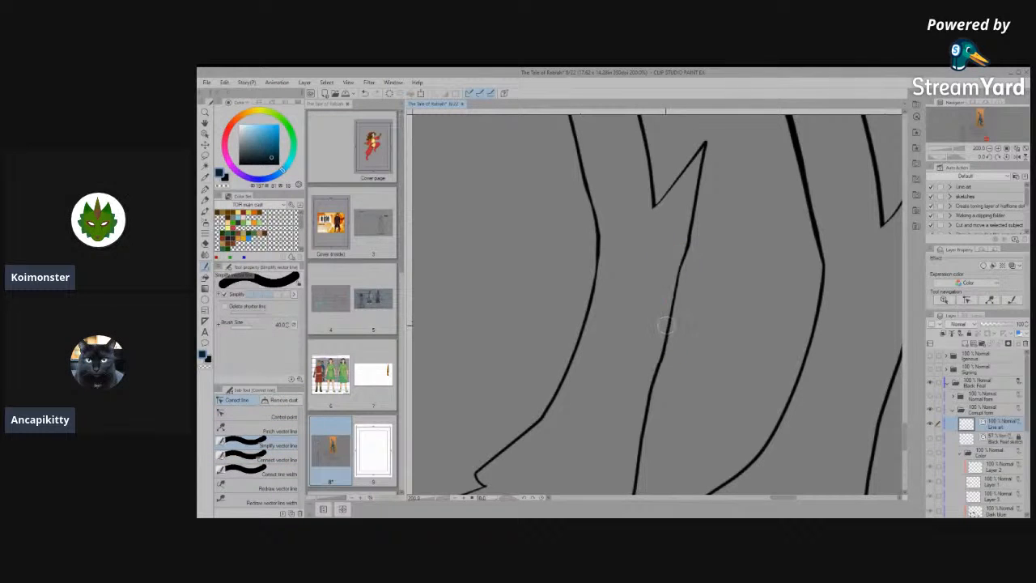
drag(686, 226, 662, 348)
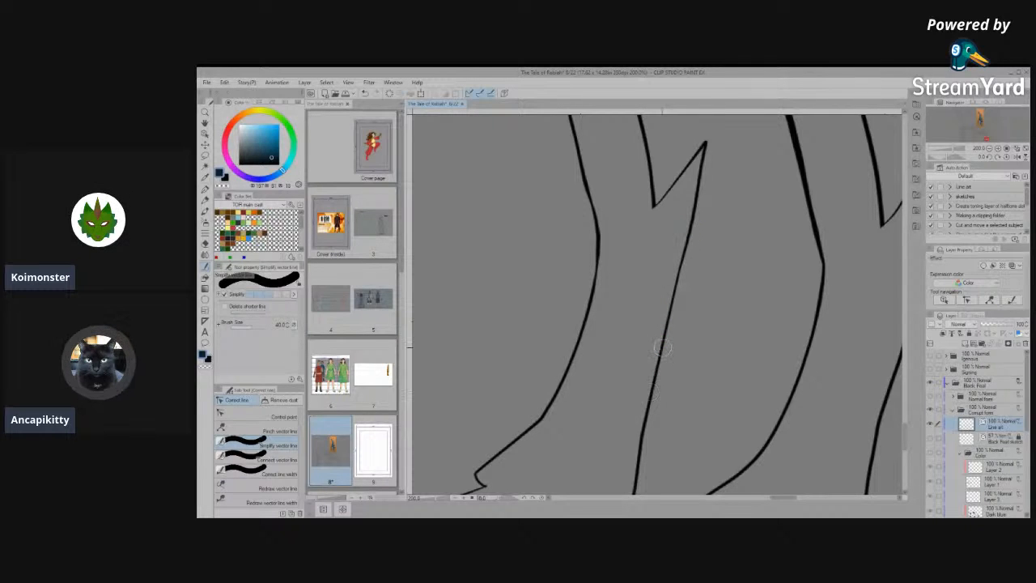
- Simplify the rounded tip of the nearer hind leg's ankle spur and the line running down behind it
scroll(662, 334, down, 8)
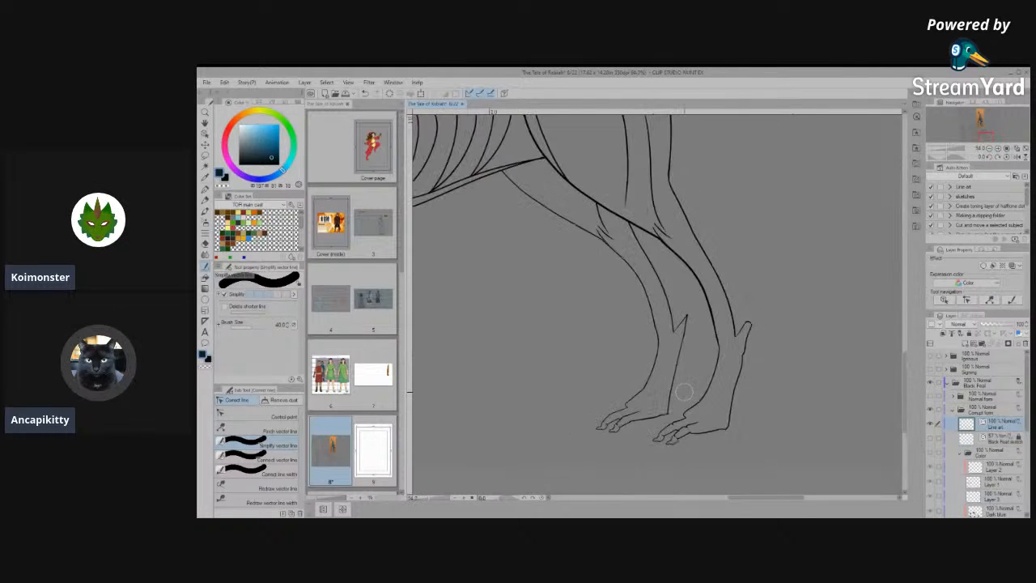
scroll(739, 419, down, 2)
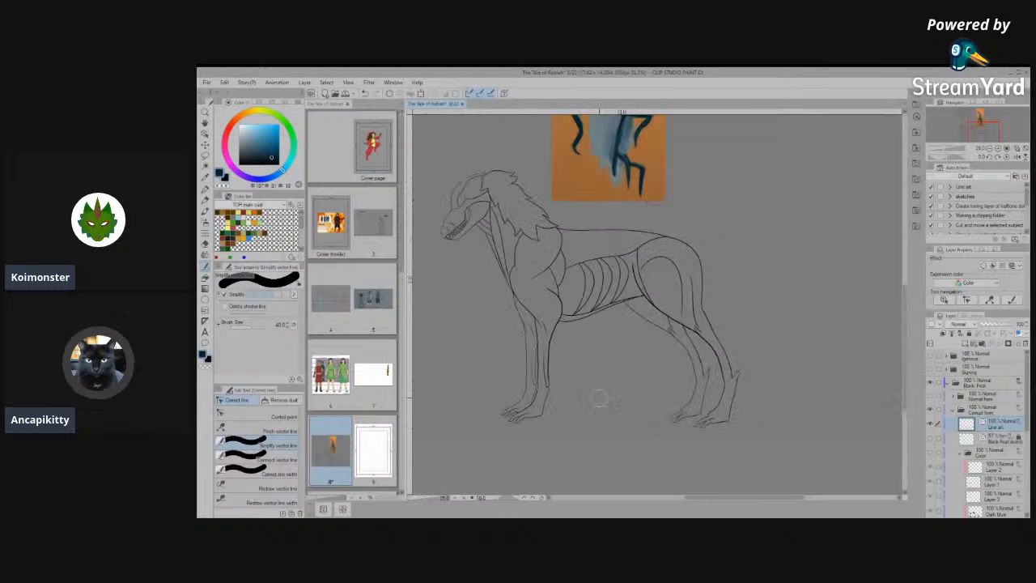
scroll(599, 397, up, 1)
scroll(599, 396, down, 1)
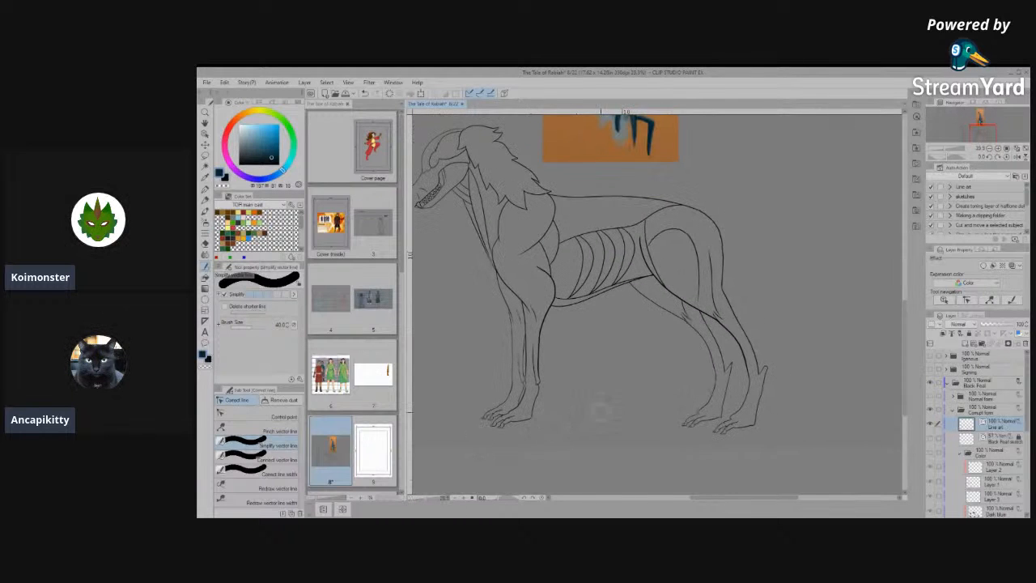
scroll(769, 395, up, 6)
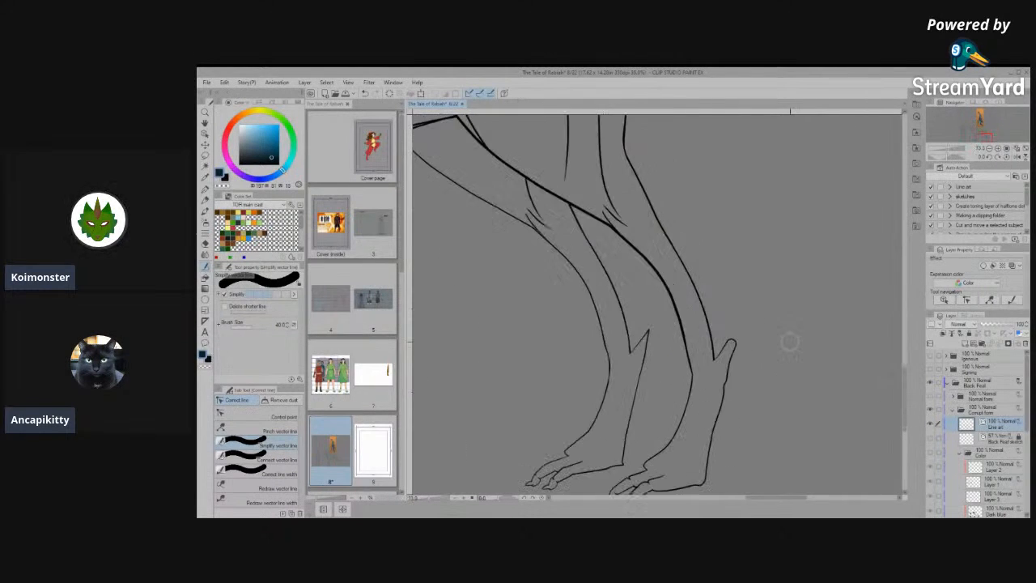
scroll(788, 299, up, 8)
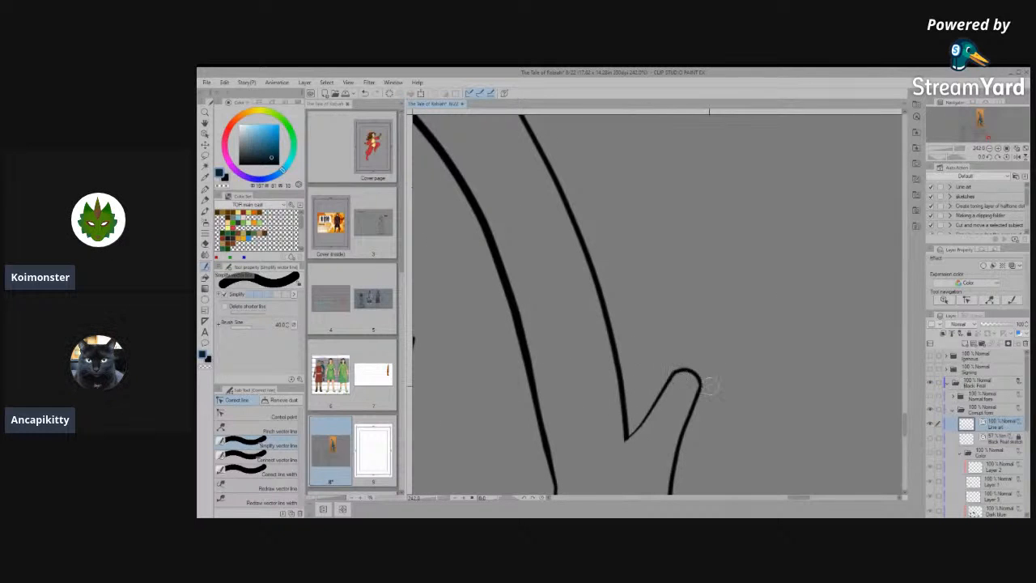
drag(654, 389, 696, 362)
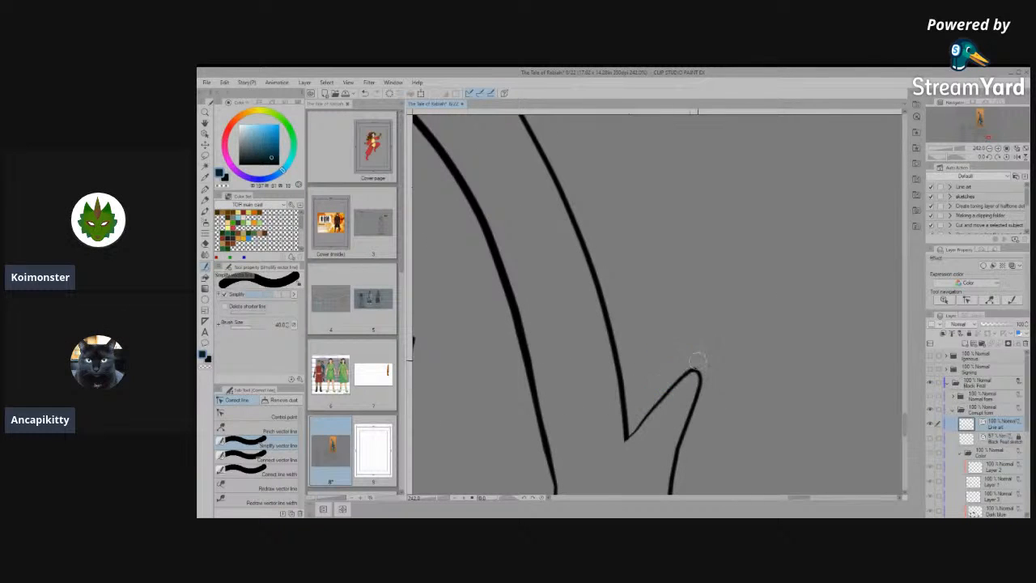
drag(686, 427, 709, 358)
key(space)
drag(603, 414, 572, 276)
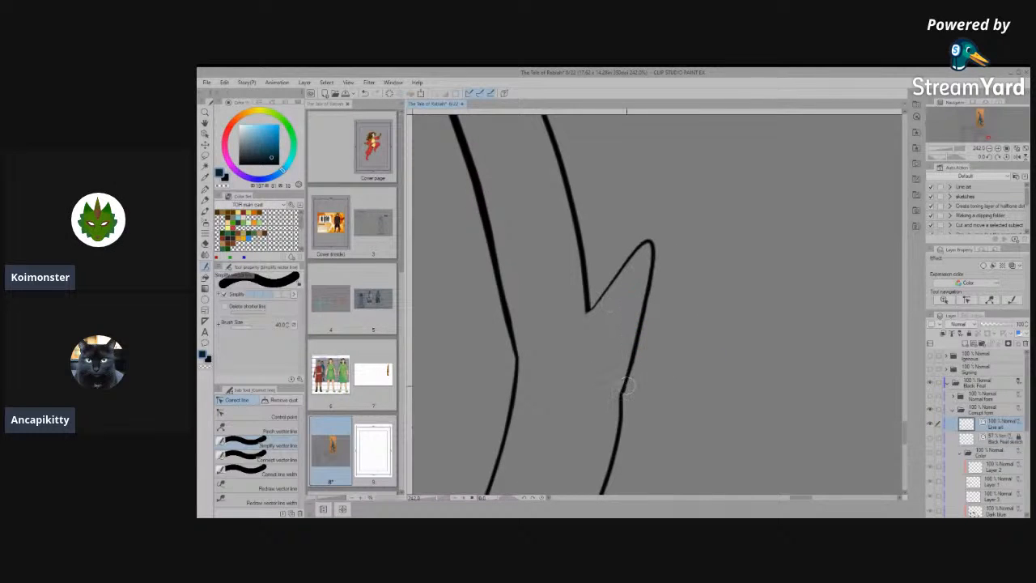
- Adjust the control points at the tip of the nearer hind leg's ankle spur to form a sharp point
click(259, 417)
click(647, 243)
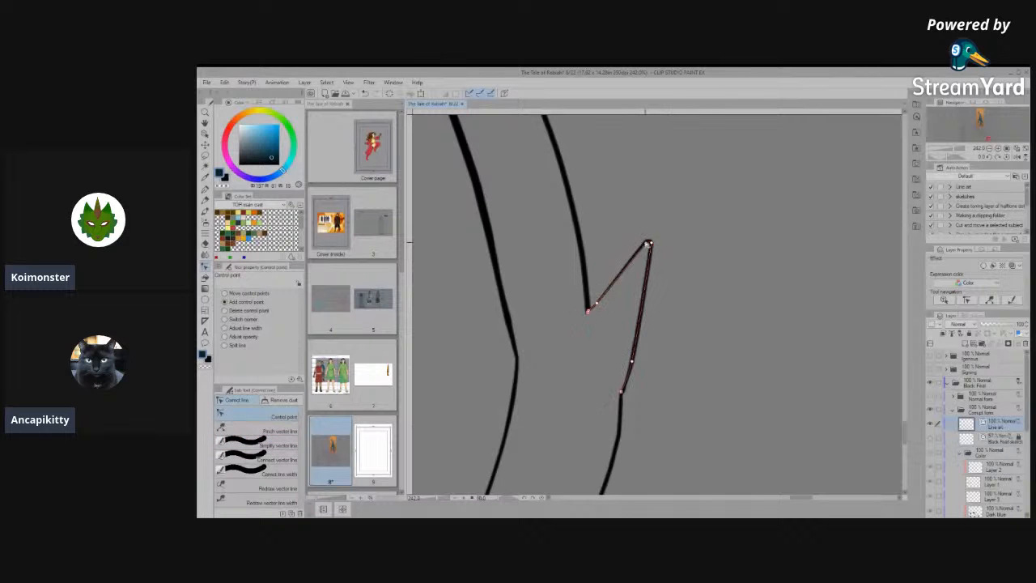
click(638, 263)
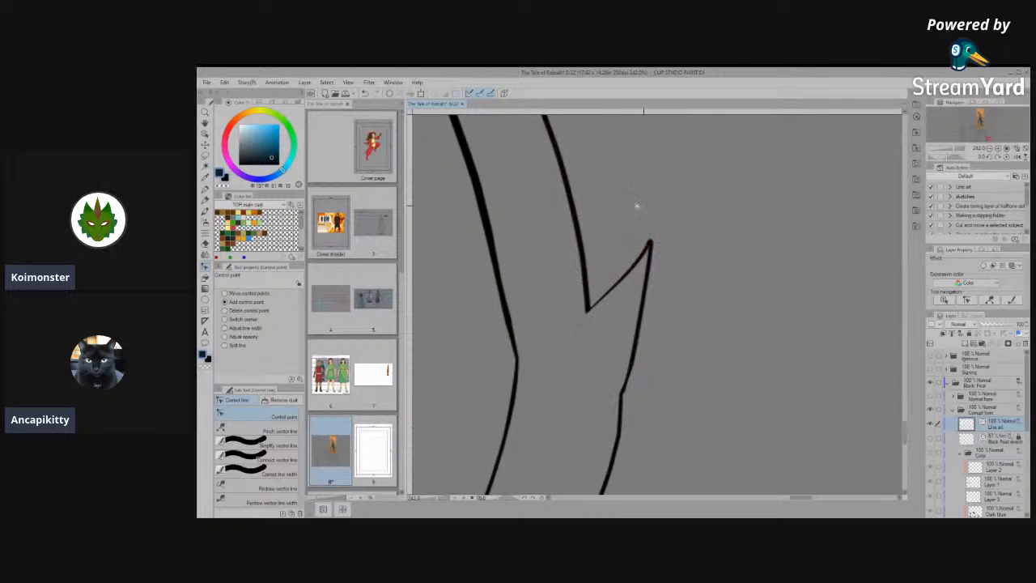
- Simplify the lower front line of the nearer hind leg where it runs down to the top of the foot
scroll(704, 259, down, 5)
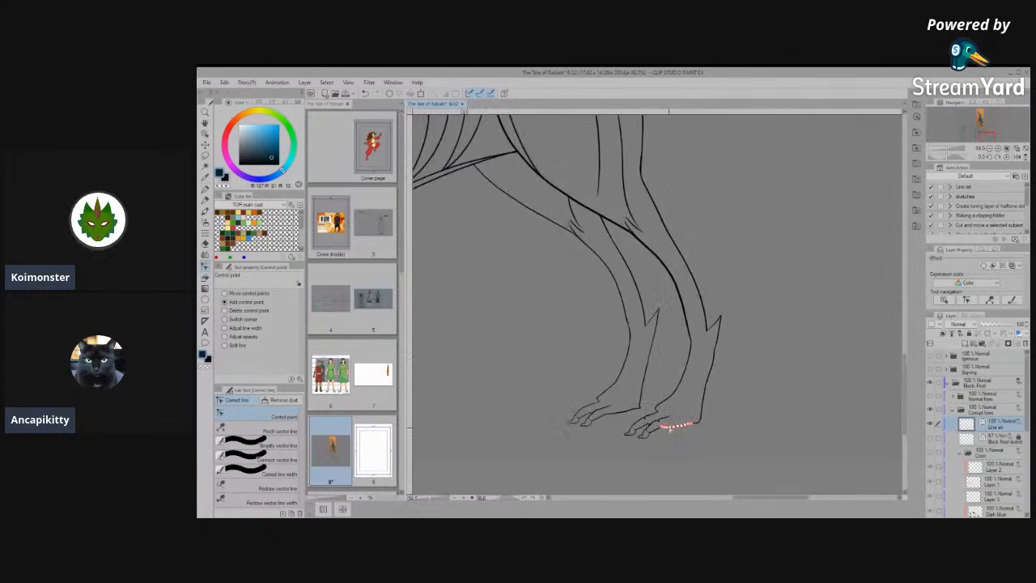
scroll(651, 438, up, 4)
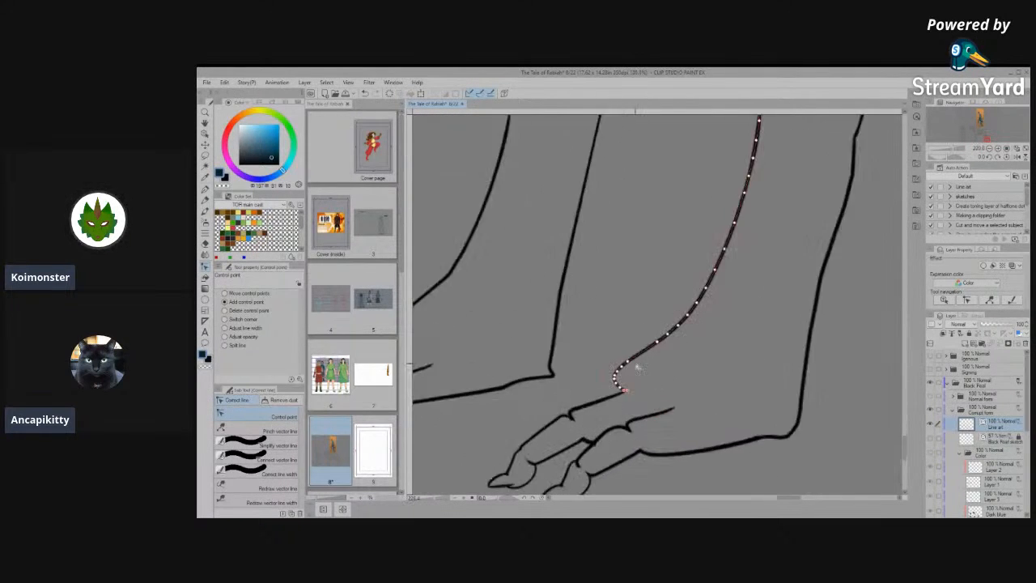
scroll(635, 365, up, 1)
click(259, 445)
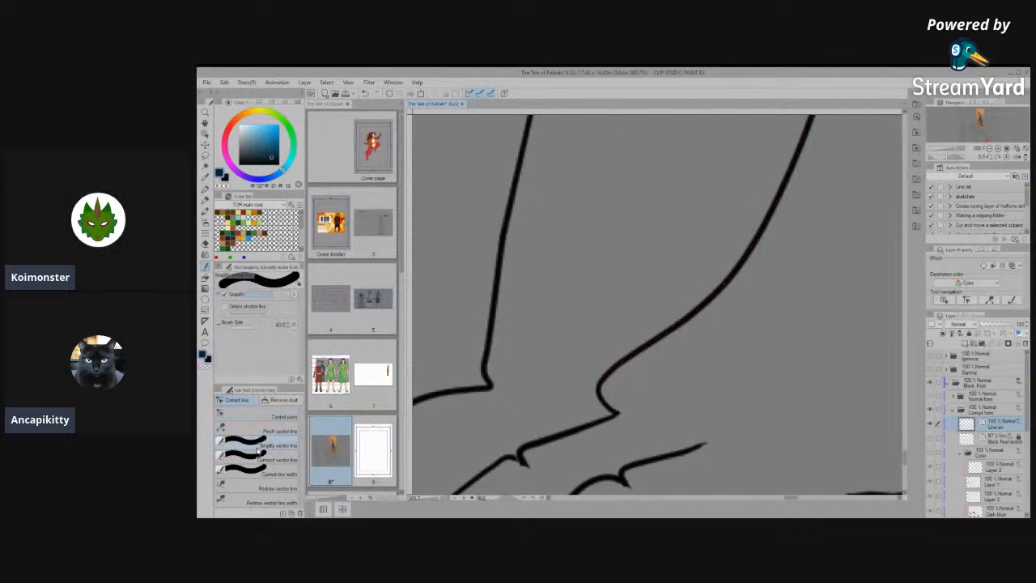
mouse_move(612, 368)
mouse_down()
mouse_move(687, 318)
mouse_move(604, 372)
mouse_up()
drag(703, 295, 638, 350)
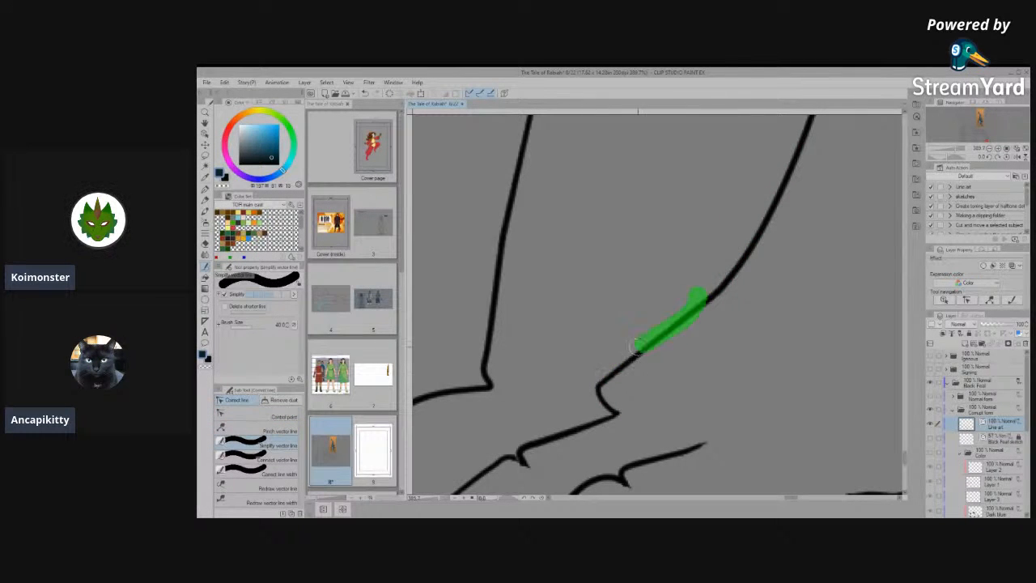
mouse_move(601, 394)
mouse_down()
mouse_move(589, 403)
mouse_move(721, 287)
mouse_move(661, 277)
mouse_up()
drag(728, 320, 682, 326)
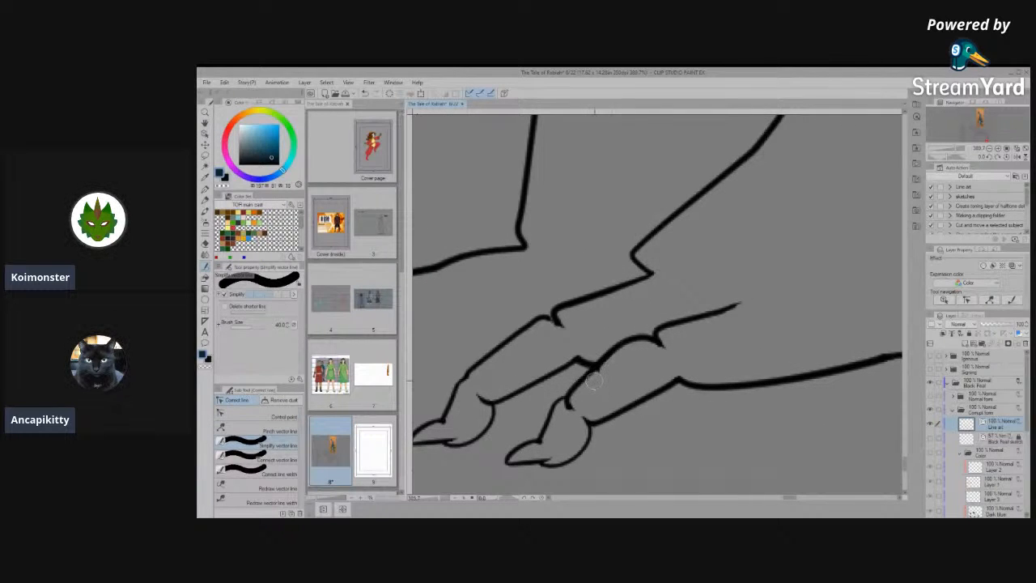
- Select the short stray line between the two toes of the nearer hind foot and delete it
click(261, 416)
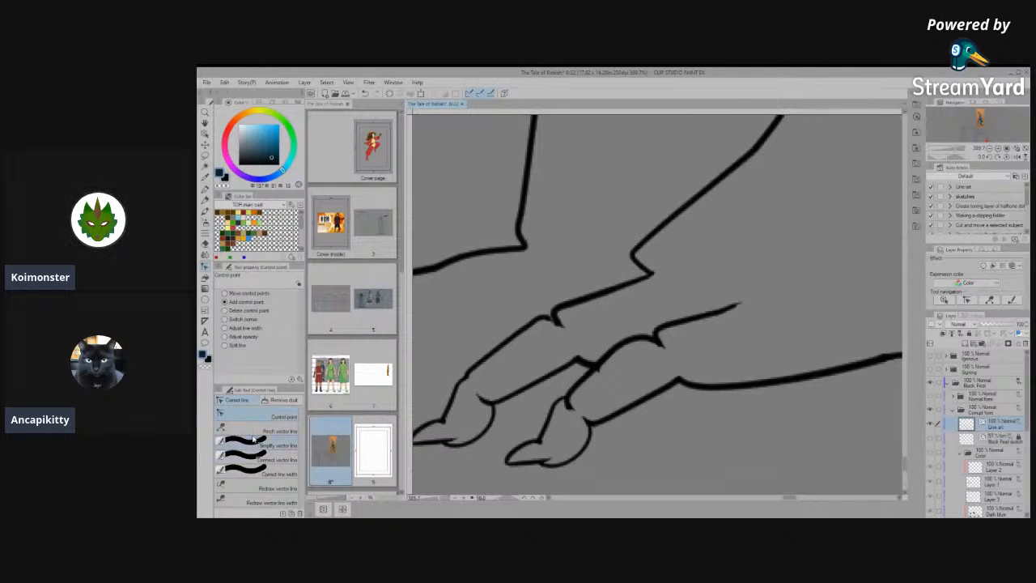
click(207, 134)
drag(585, 364, 620, 327)
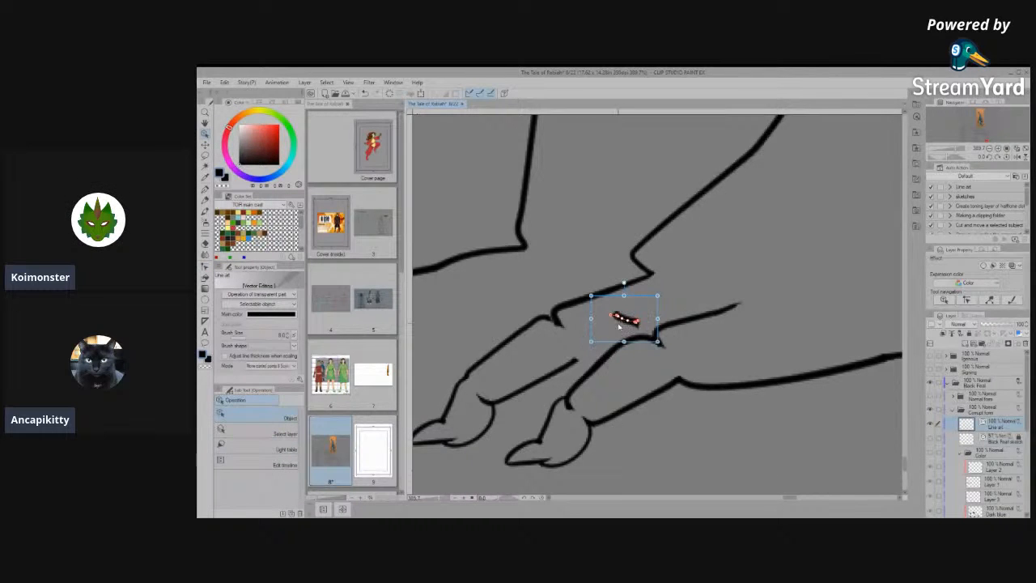
key(Delete)
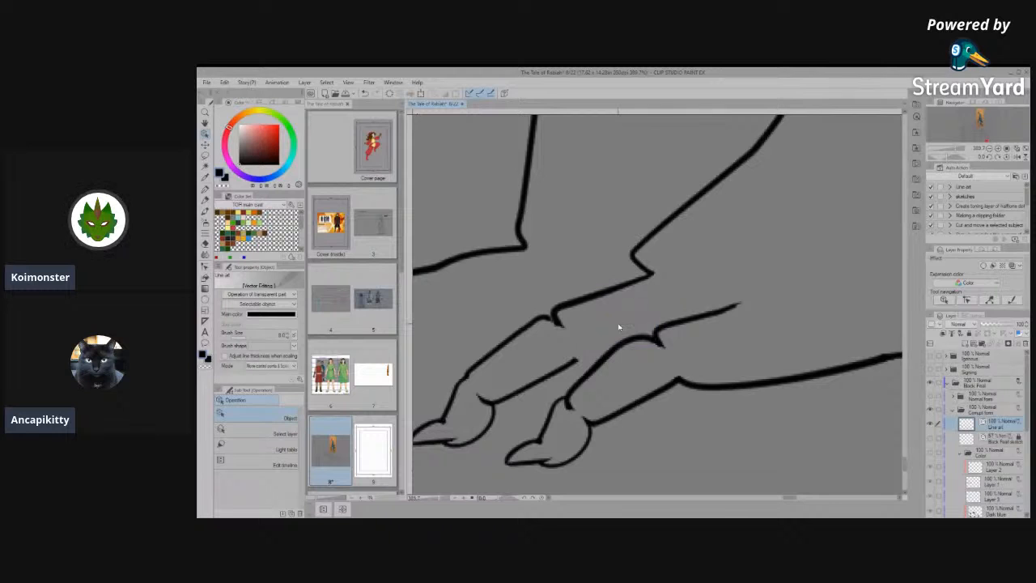
- Extend the lower outline of the nearer hind foot's upper toe to meet the adjacent toe, and smooth its bend
scroll(610, 325, up, 4)
click(578, 392)
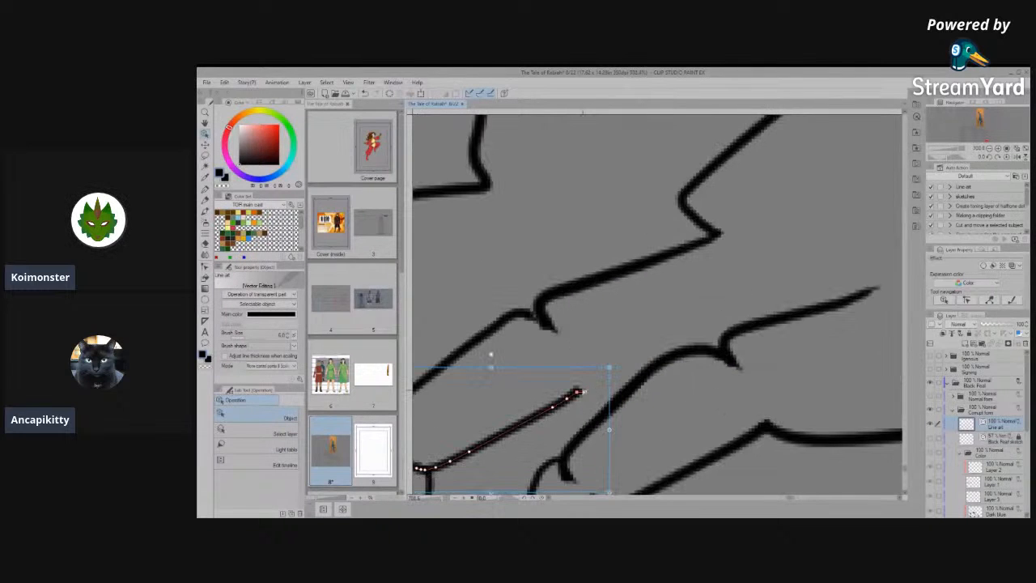
drag(670, 377, 686, 350)
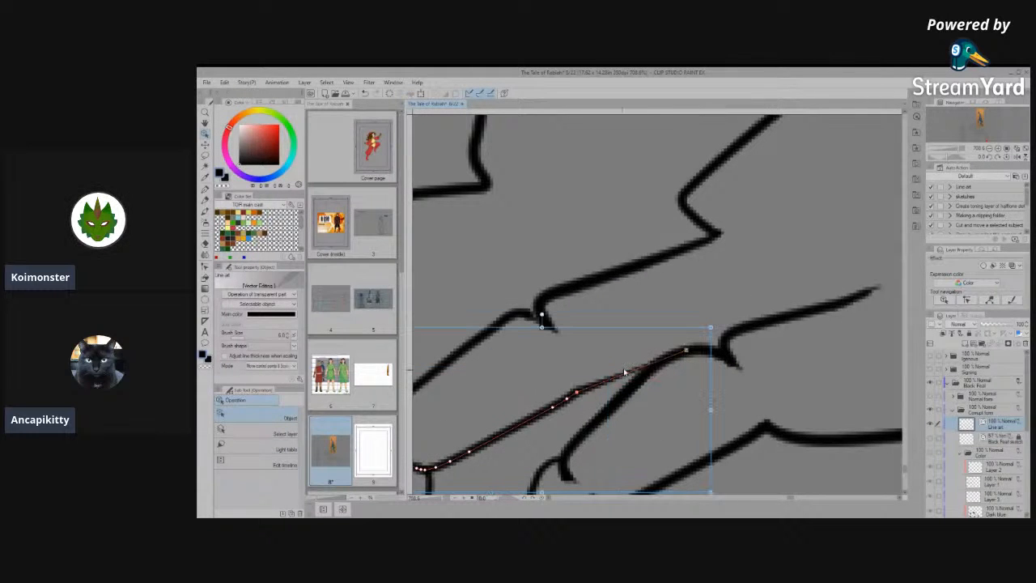
drag(580, 391, 599, 387)
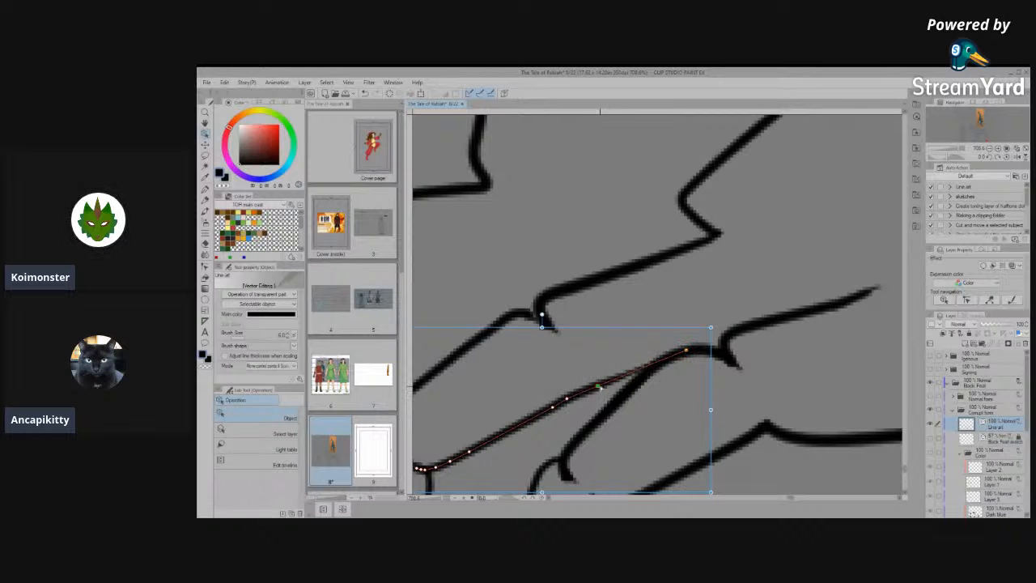
click(631, 314)
scroll(631, 313, down, 8)
scroll(606, 322, up, 8)
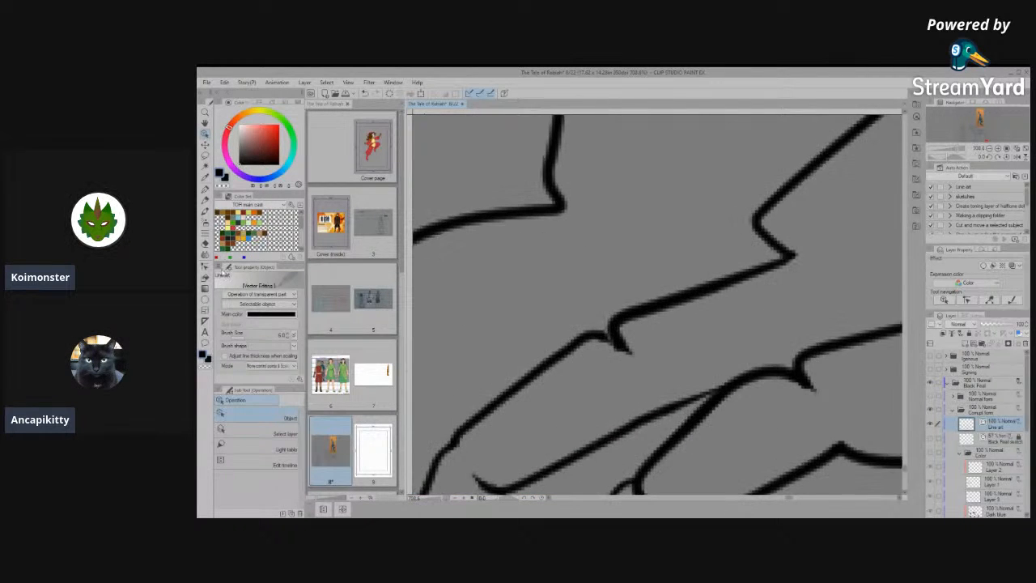
- Simplify the small hooked line end at the knuckle notch on the nearer hind foot's upper toe
click(209, 249)
click(257, 446)
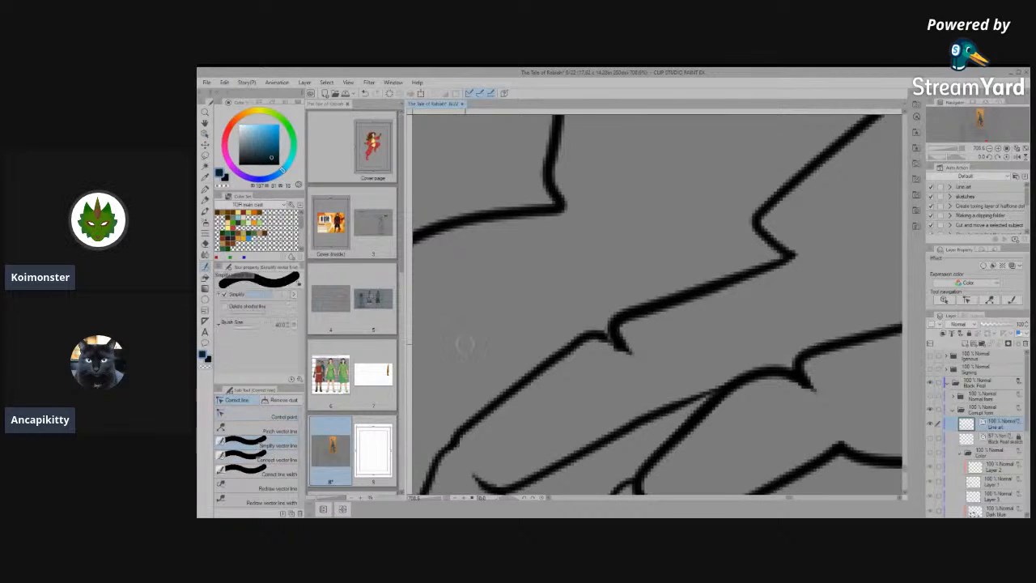
mouse_move(622, 350)
mouse_down()
mouse_move(588, 330)
mouse_move(640, 358)
mouse_up()
click(258, 459)
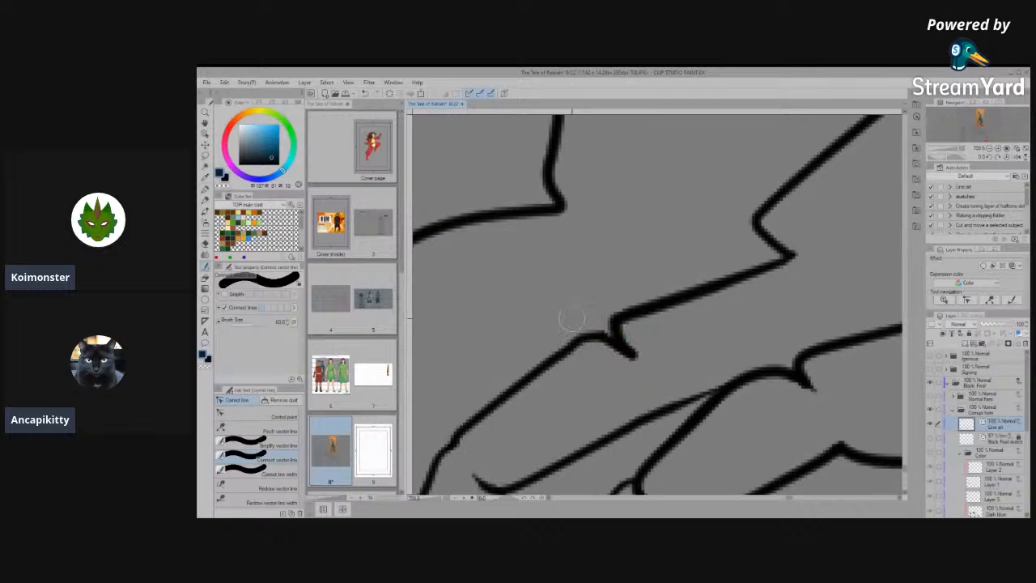
click(258, 446)
drag(625, 350, 612, 323)
drag(638, 359, 606, 343)
- Move the hooked end onto the upper toe's outline and simplify the knuckle area into one smooth line
click(258, 416)
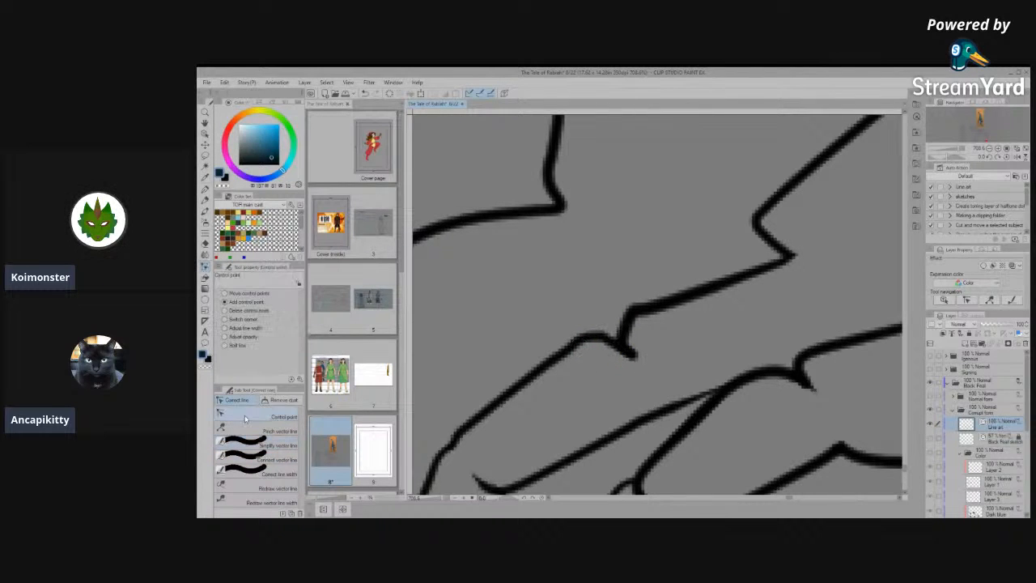
mouse_move(620, 343)
mouse_down()
mouse_move(627, 326)
mouse_move(618, 330)
mouse_up()
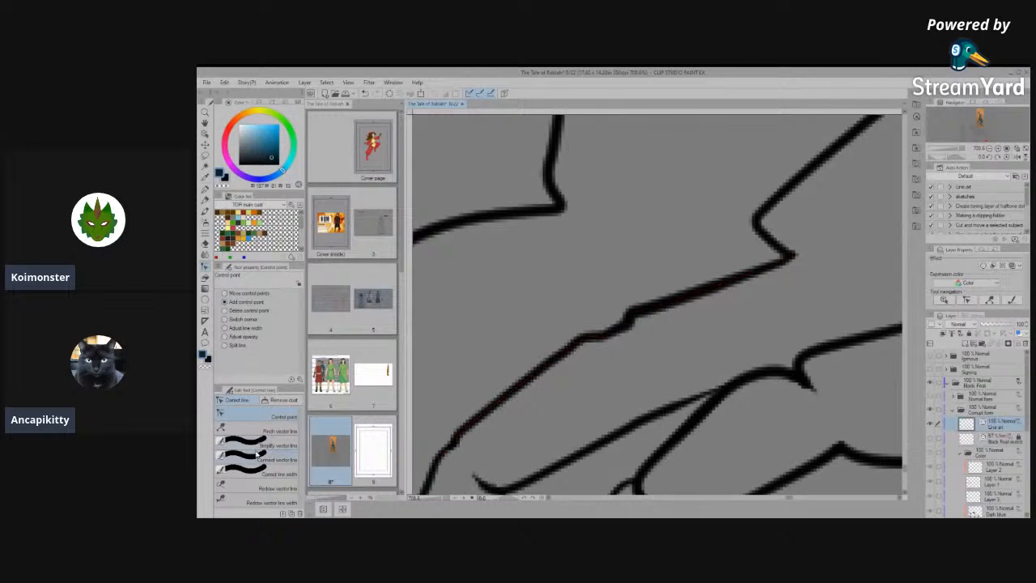
click(257, 446)
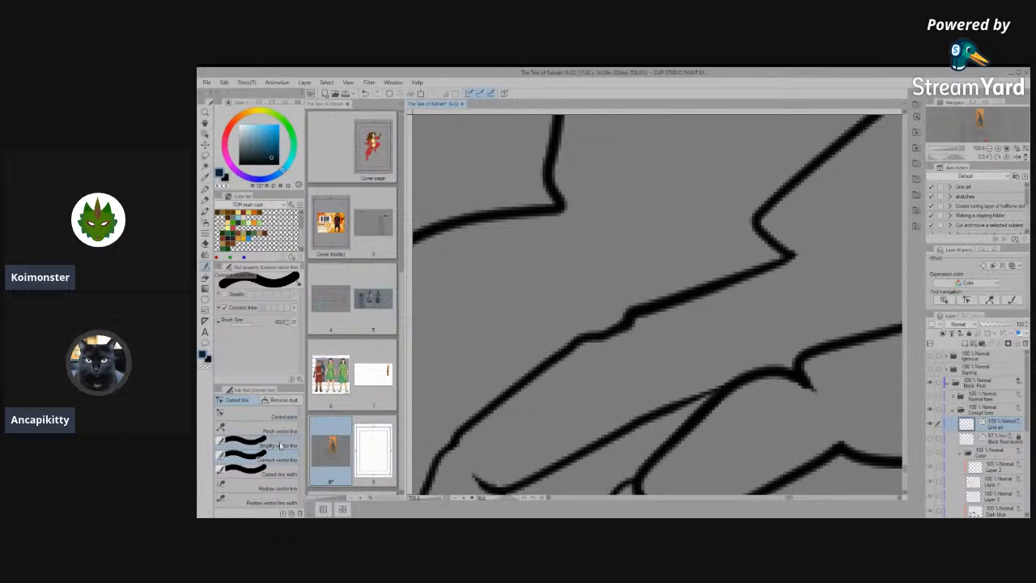
mouse_move(580, 342)
mouse_down()
mouse_move(683, 289)
mouse_move(672, 293)
mouse_up()
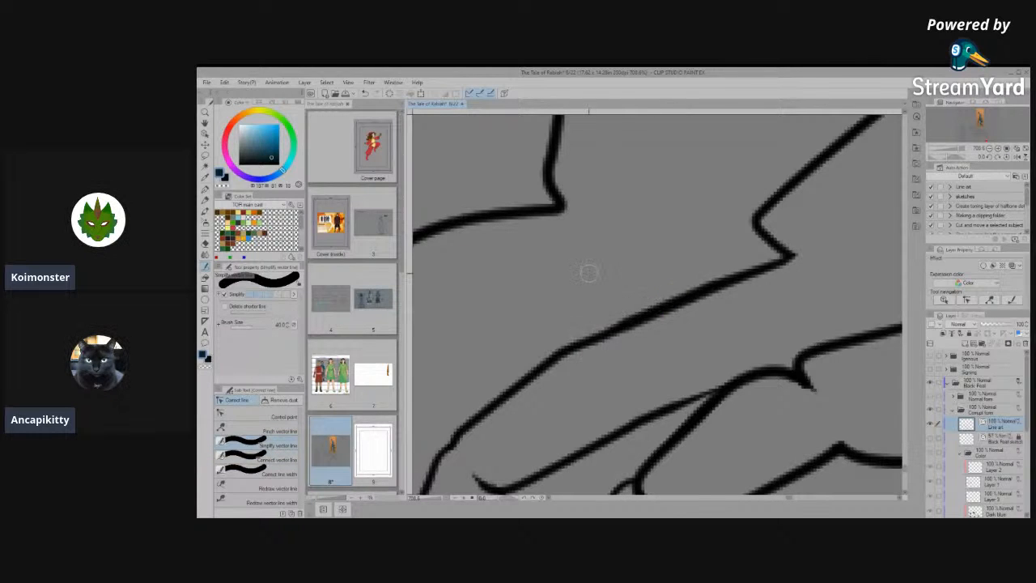
scroll(588, 272, down, 8)
scroll(726, 357, up, 2)
scroll(602, 295, up, 2)
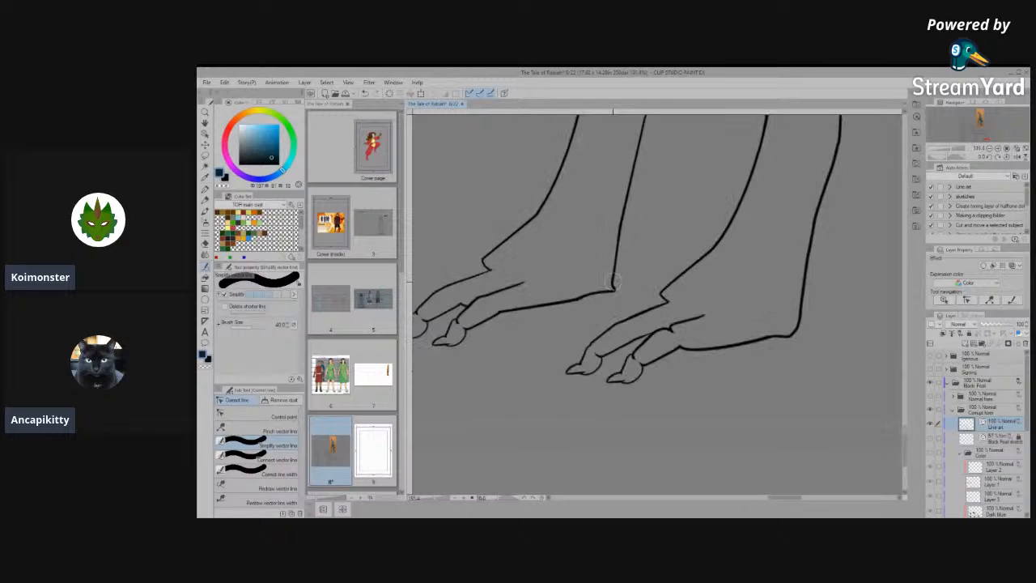
- Move the control points along the farther hind foot's sole and heel to give them a smoother curve
scroll(615, 280, up, 2)
click(257, 416)
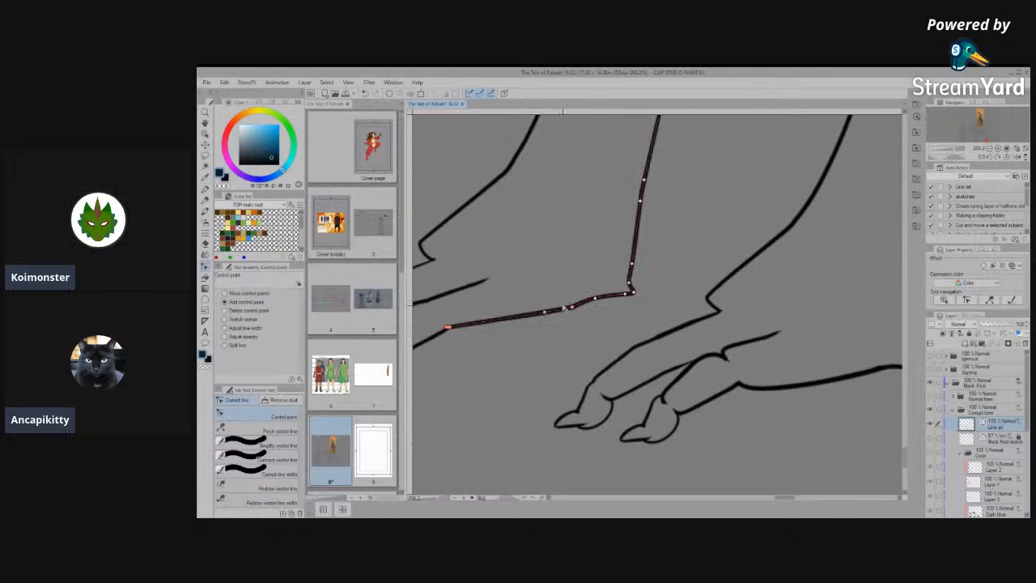
scroll(752, 433, down, 2)
scroll(613, 382, up, 3)
key(space)
drag(645, 363, 651, 438)
drag(637, 397, 603, 389)
drag(668, 392, 693, 373)
key(space)
drag(767, 325, 643, 379)
- Move the control points on the farther hind leg's lower front line to round the bend above the foot
scroll(658, 419, down, 5)
scroll(659, 316, up, 5)
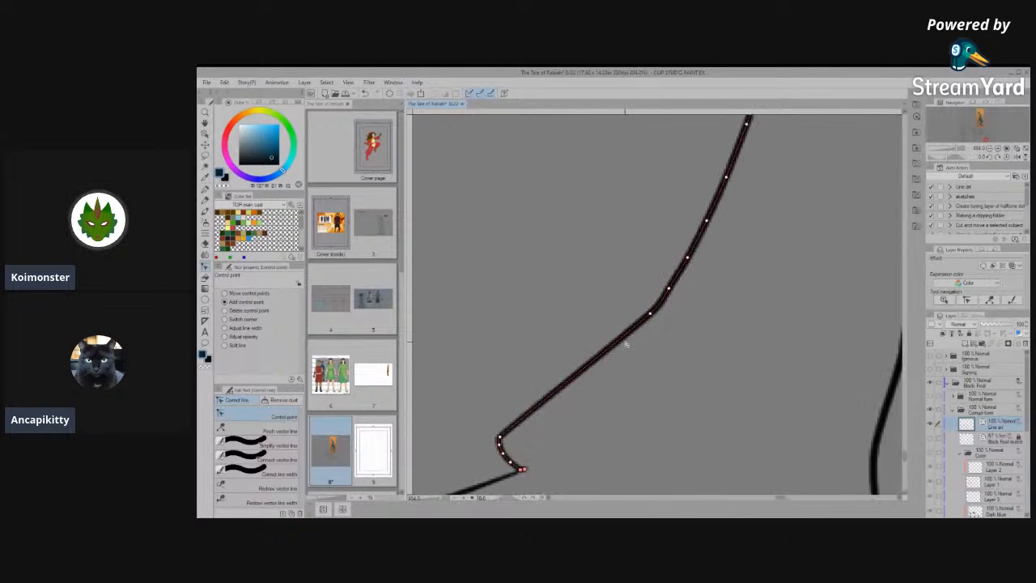
drag(650, 316, 602, 371)
drag(671, 292, 662, 309)
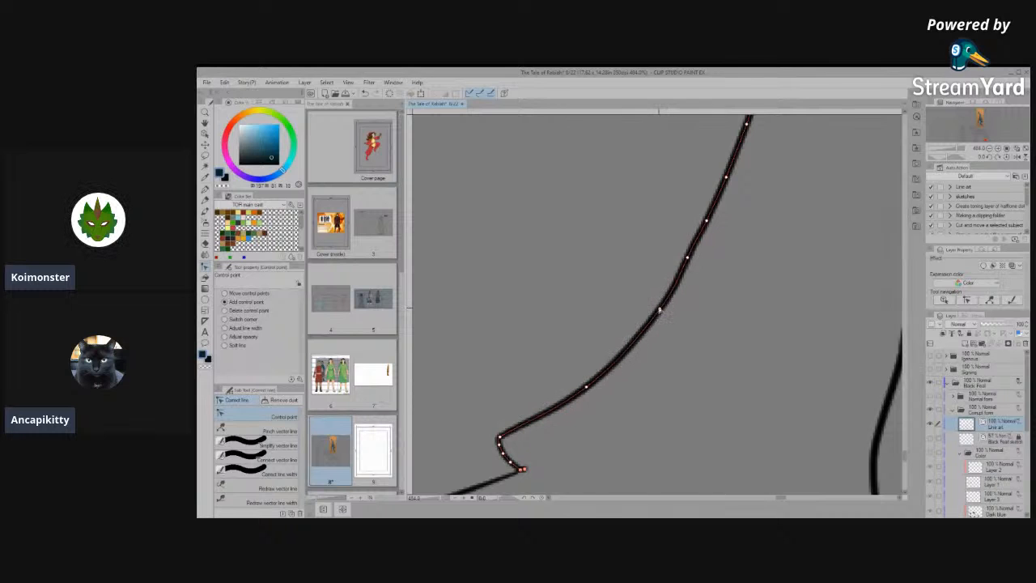
- Connect the nearer hind foot's sole line behind the toe and simplify the bumpy stretch beside the heel
scroll(672, 340, down, 3)
scroll(700, 366, down, 6)
scroll(735, 432, up, 2)
scroll(744, 429, up, 4)
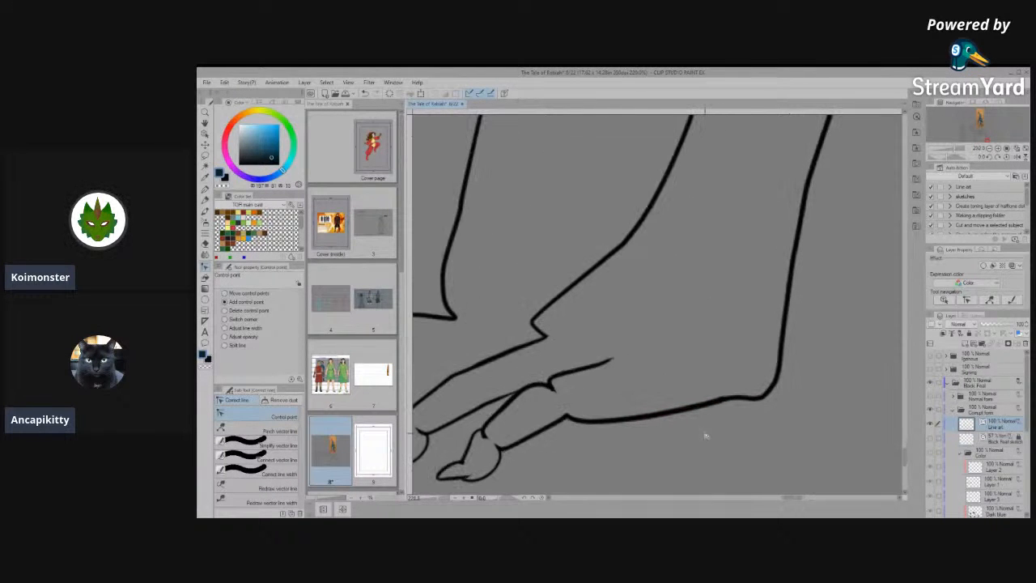
click(267, 446)
click(270, 458)
mouse_move(552, 416)
mouse_down()
mouse_move(769, 393)
mouse_move(603, 412)
mouse_up()
click(267, 446)
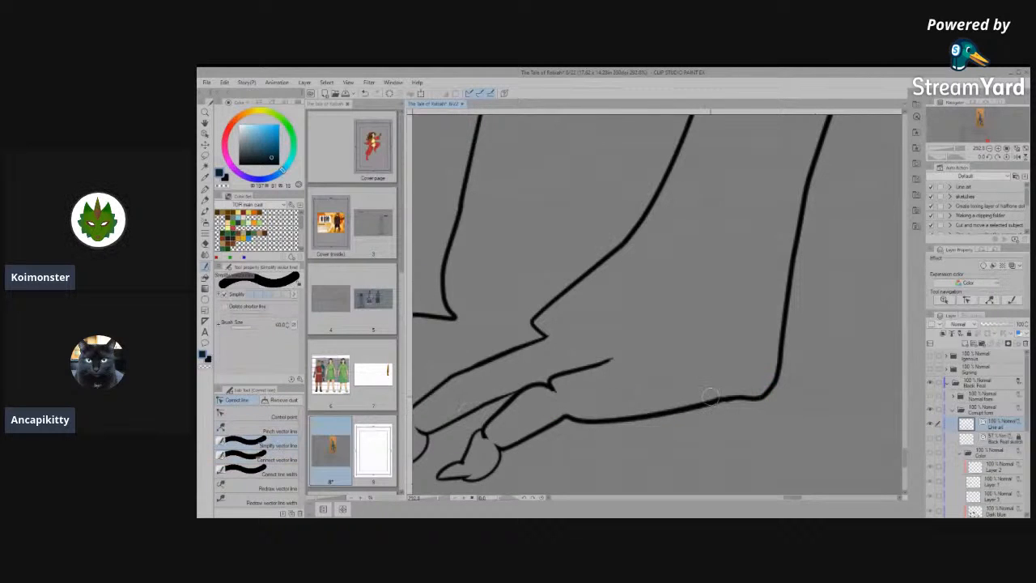
drag(743, 397, 669, 416)
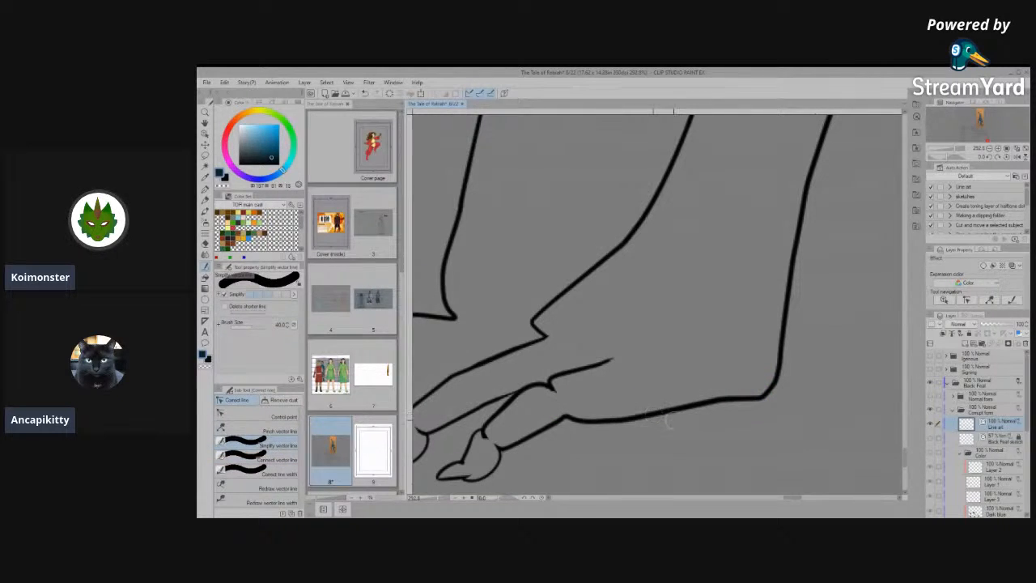
- Simplify the nearer hind foot's sole between toe and heel, and move its control points up into a gentle arch
click(267, 416)
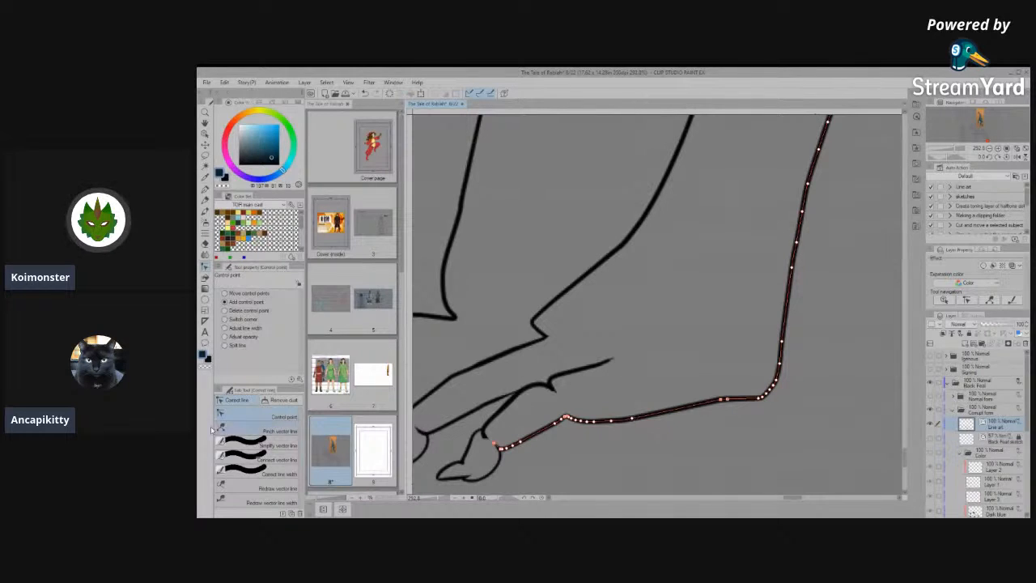
click(243, 442)
drag(559, 419, 716, 398)
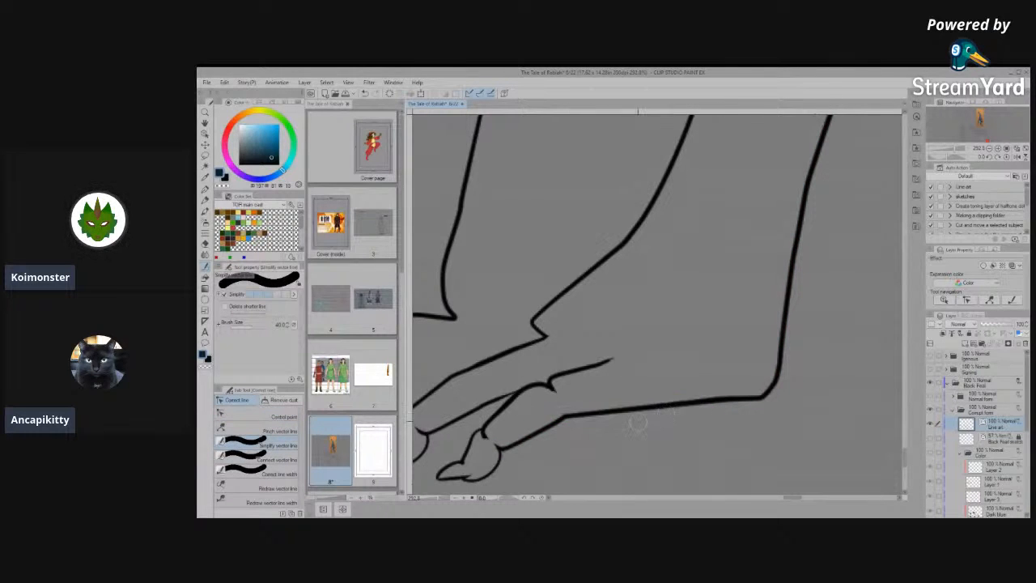
click(251, 413)
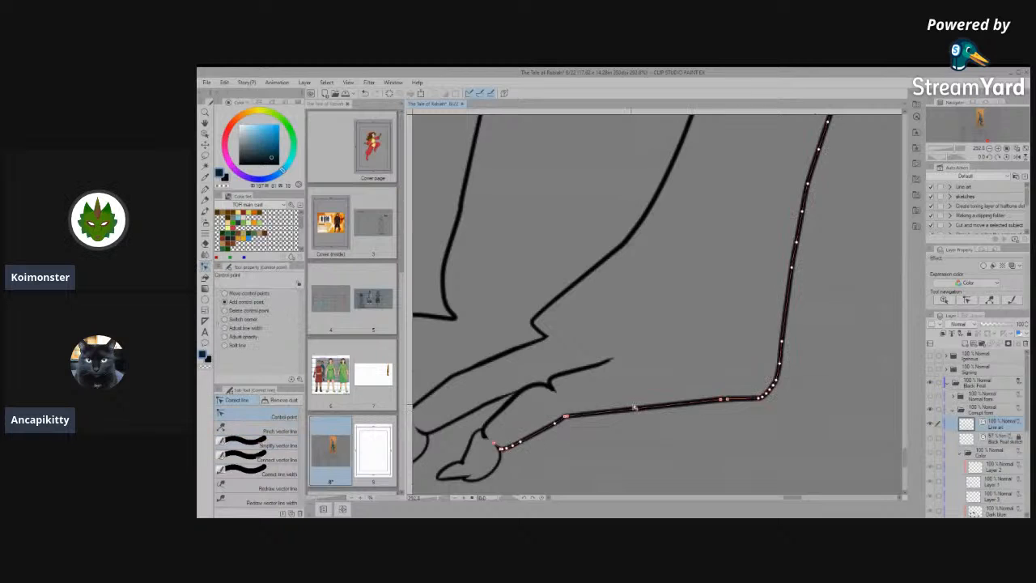
mouse_move(582, 414)
mouse_down()
mouse_move(659, 401)
mouse_move(607, 405)
mouse_up()
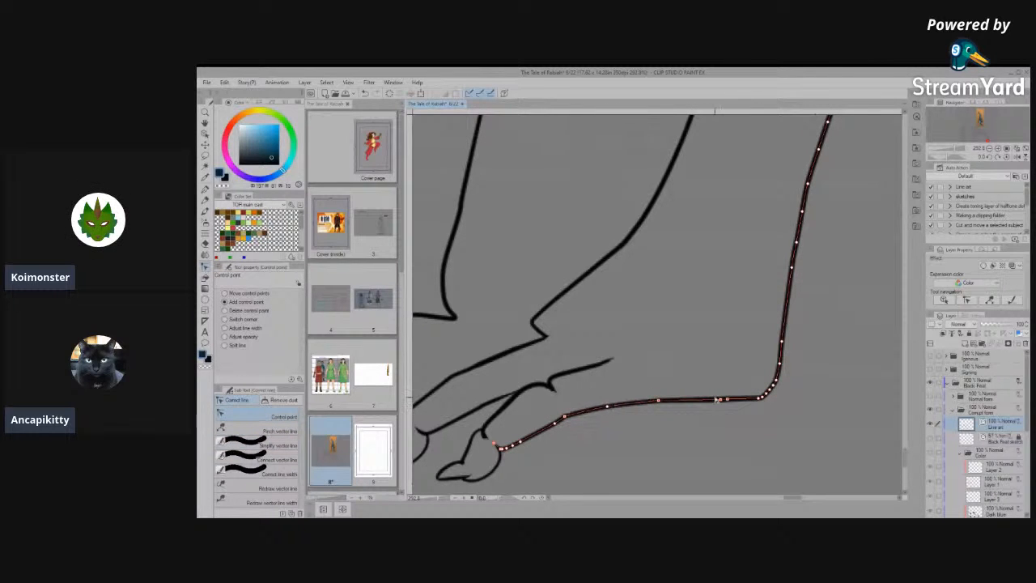
scroll(747, 357, down, 5)
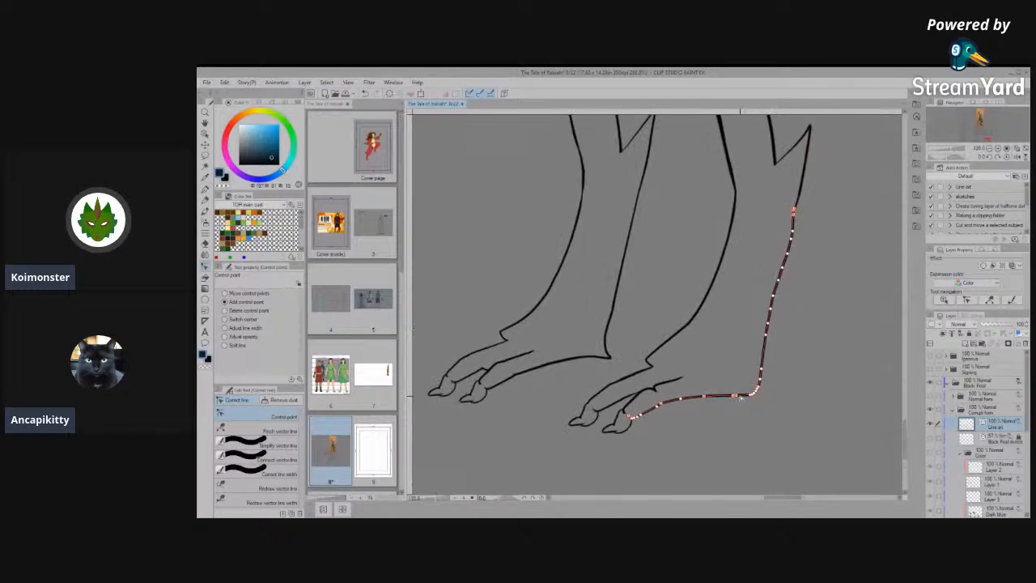
- Simplify the nearer hind leg's back line below the ankle spur to remove the kinks
scroll(721, 282, up, 6)
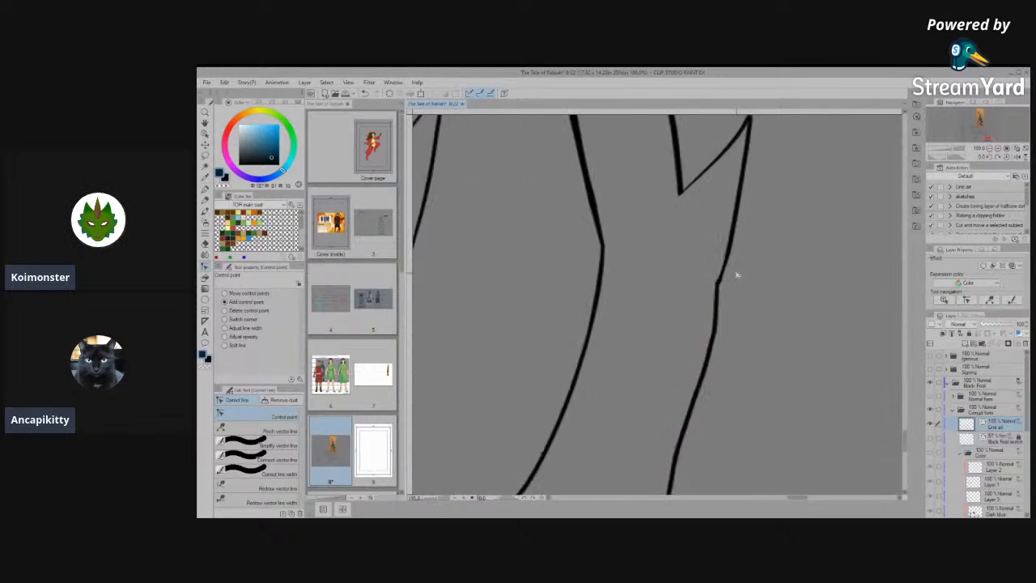
click(272, 445)
drag(722, 245, 684, 434)
drag(700, 387, 720, 279)
click(269, 450)
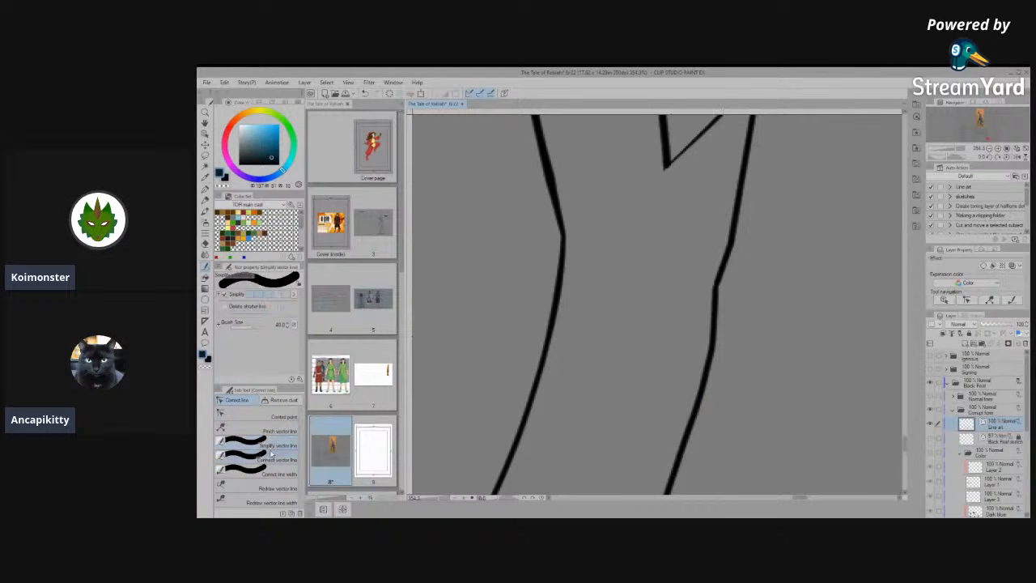
drag(727, 241, 688, 395)
mouse_move(678, 461)
mouse_down()
mouse_move(721, 259)
mouse_move(718, 270)
mouse_up()
scroll(748, 258, down, 7)
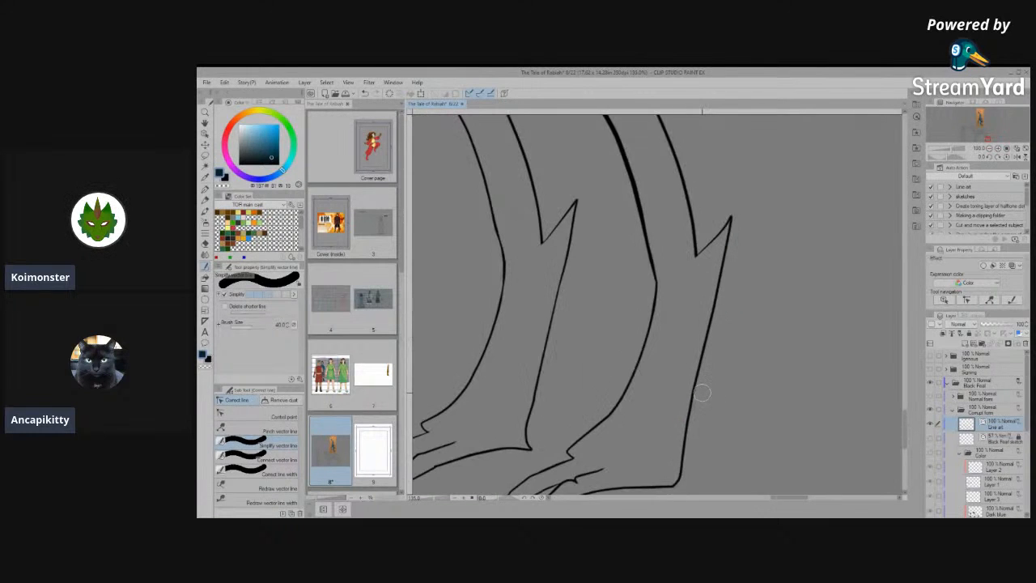
scroll(702, 394, down, 1)
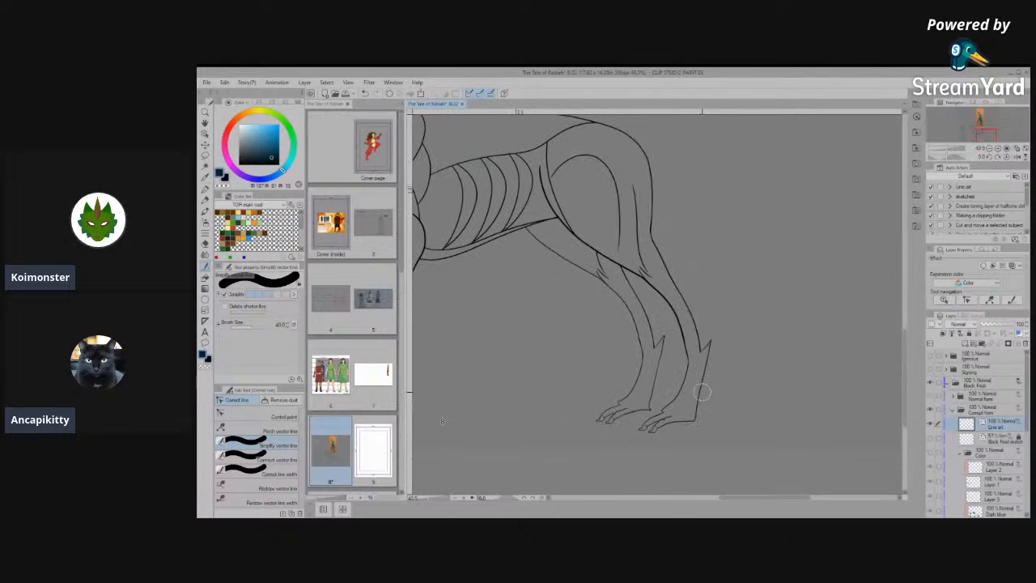
scroll(592, 373, up, 2)
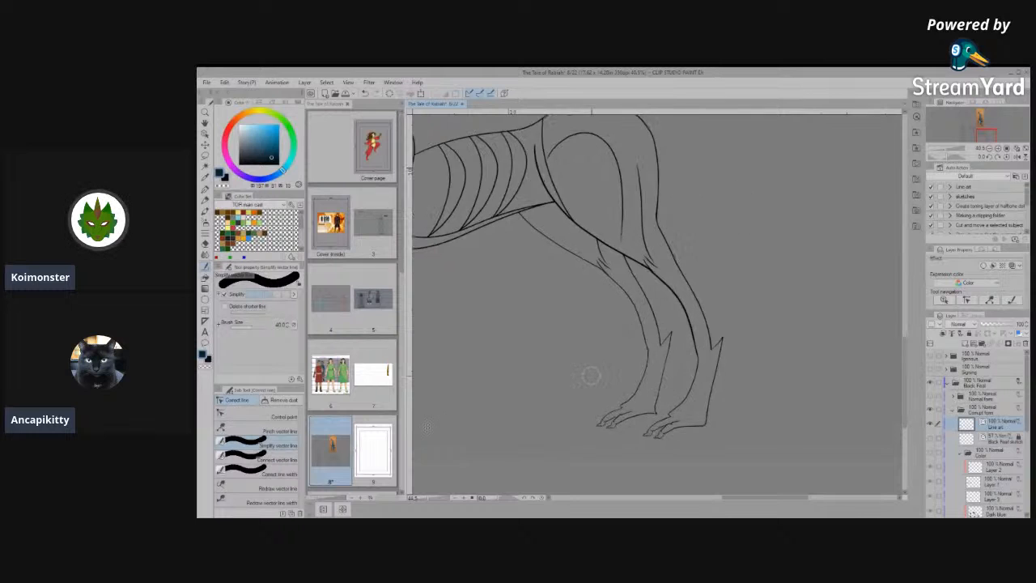
- Add a control point to the farther hind leg's lower back line and shift its points to curve the line inward above the heel
scroll(785, 409, down, 2)
scroll(761, 372, up, 4)
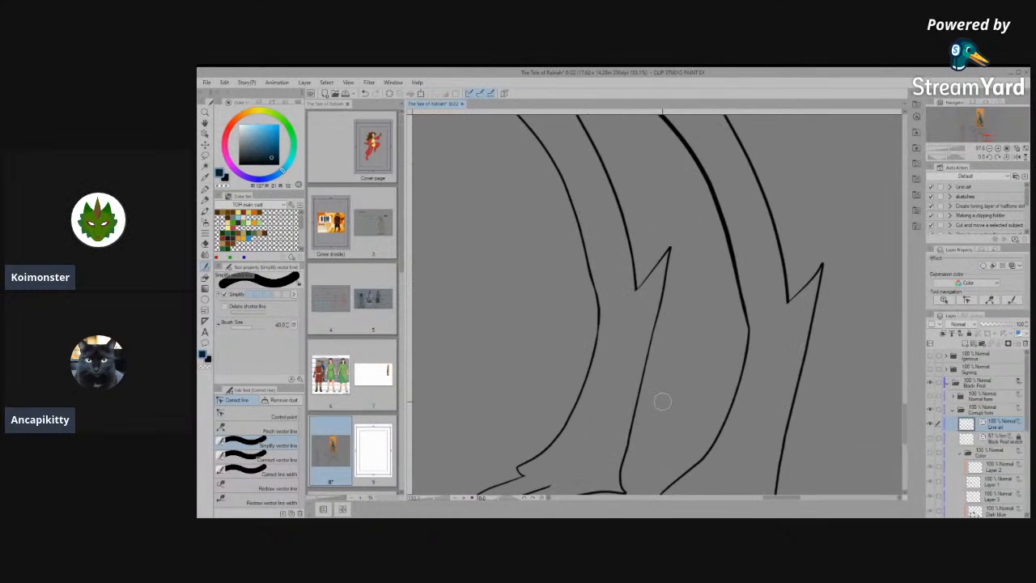
drag(666, 359, 714, 321)
click(260, 416)
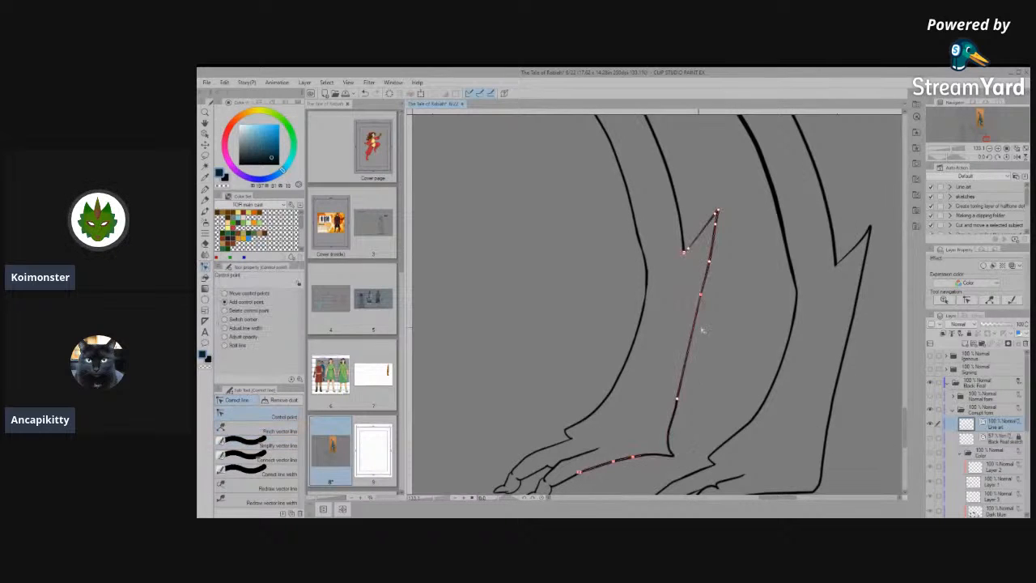
click(675, 375)
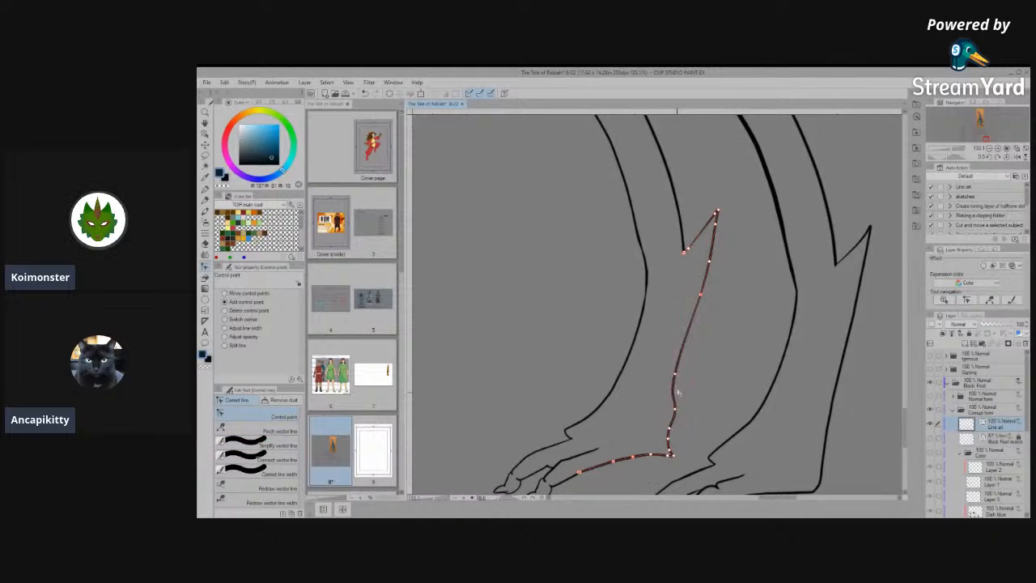
drag(673, 409, 669, 406)
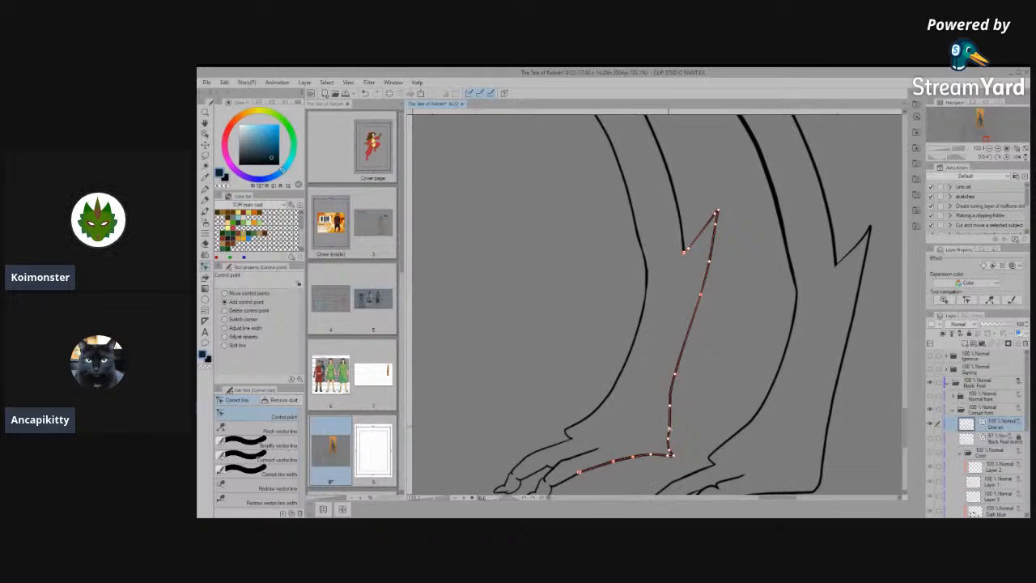
- Simplify the nearer hind foot's heel corner and move the back line's control points to bend it gently above the heel
scroll(683, 312, down, 5)
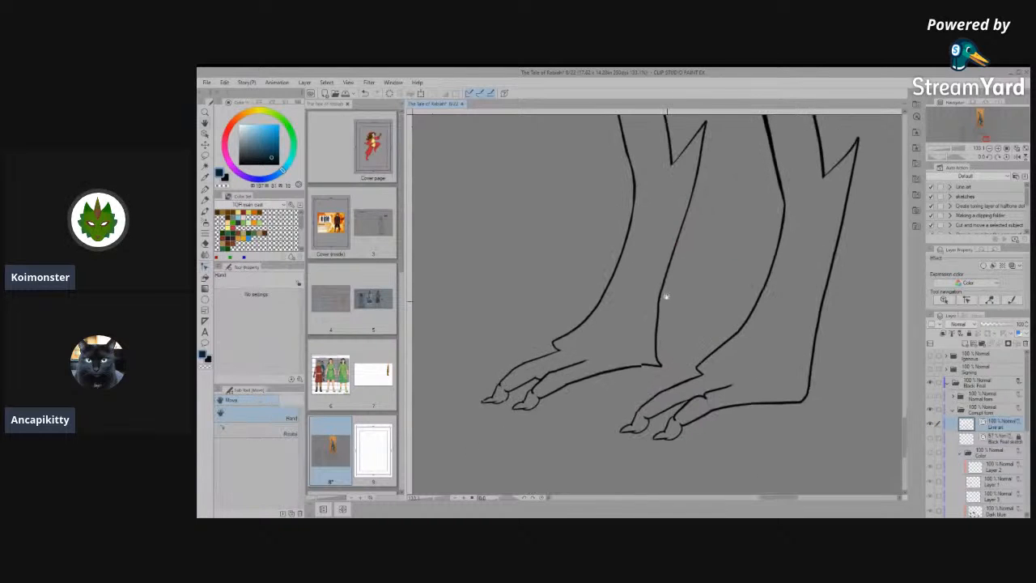
scroll(662, 318, up, 5)
scroll(737, 332, down, 10)
scroll(739, 372, down, 6)
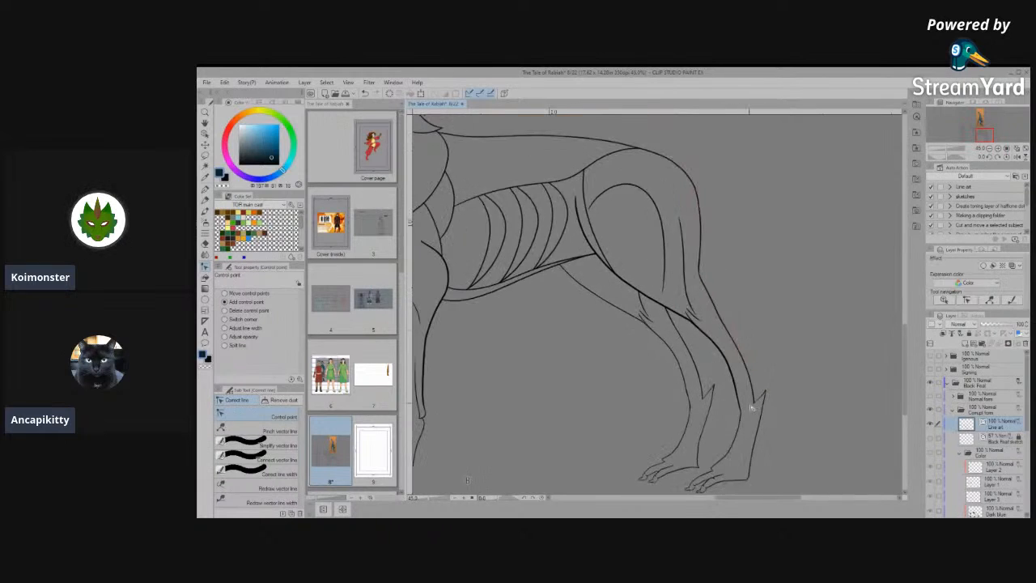
scroll(748, 431, up, 4)
scroll(748, 430, up, 7)
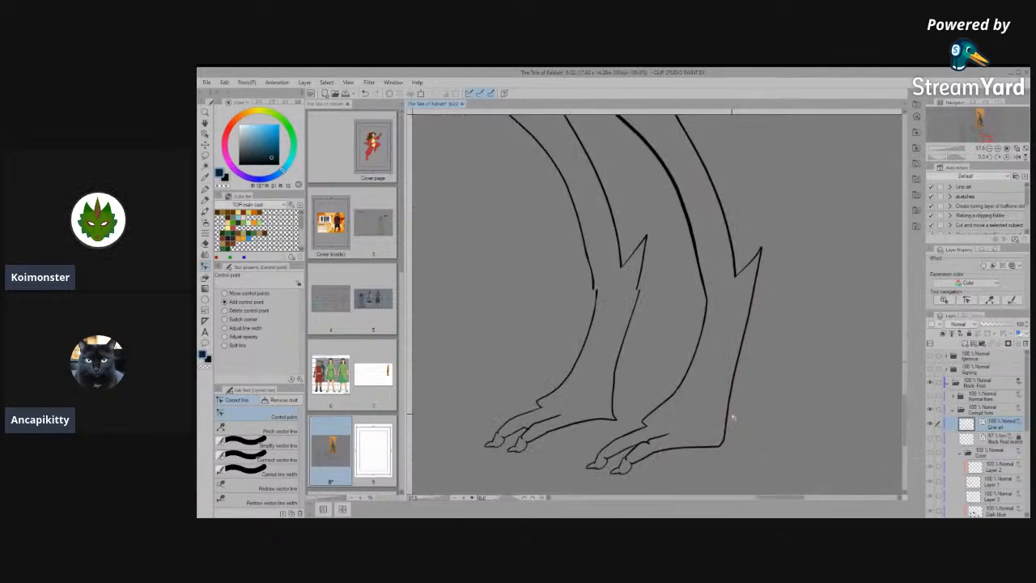
scroll(723, 442, up, 2)
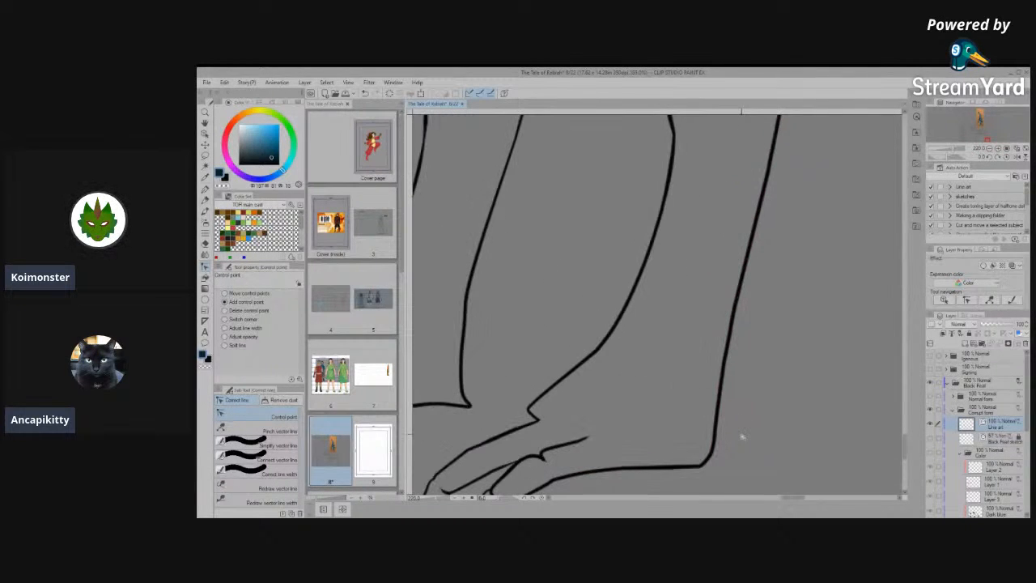
click(279, 446)
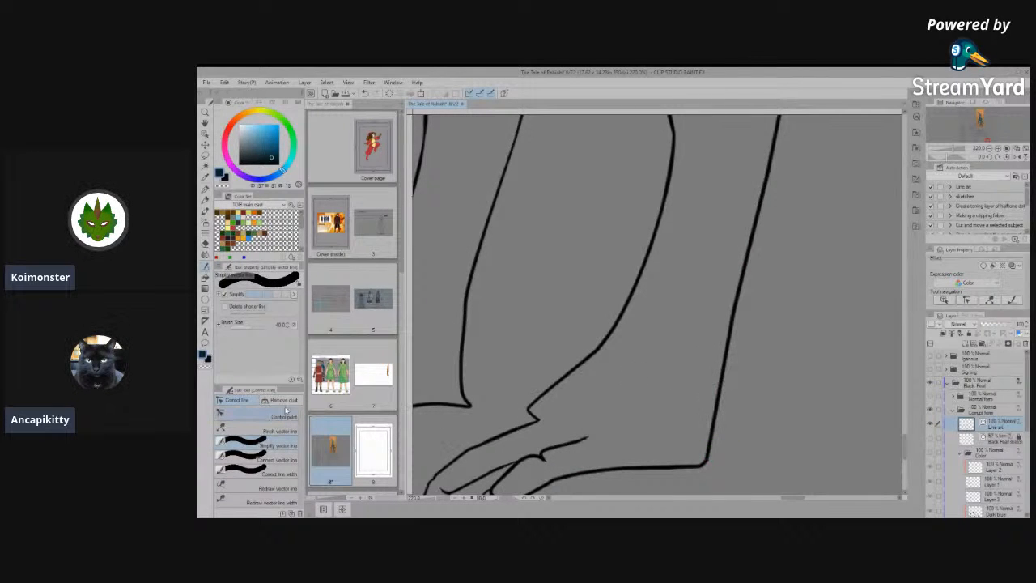
click(274, 418)
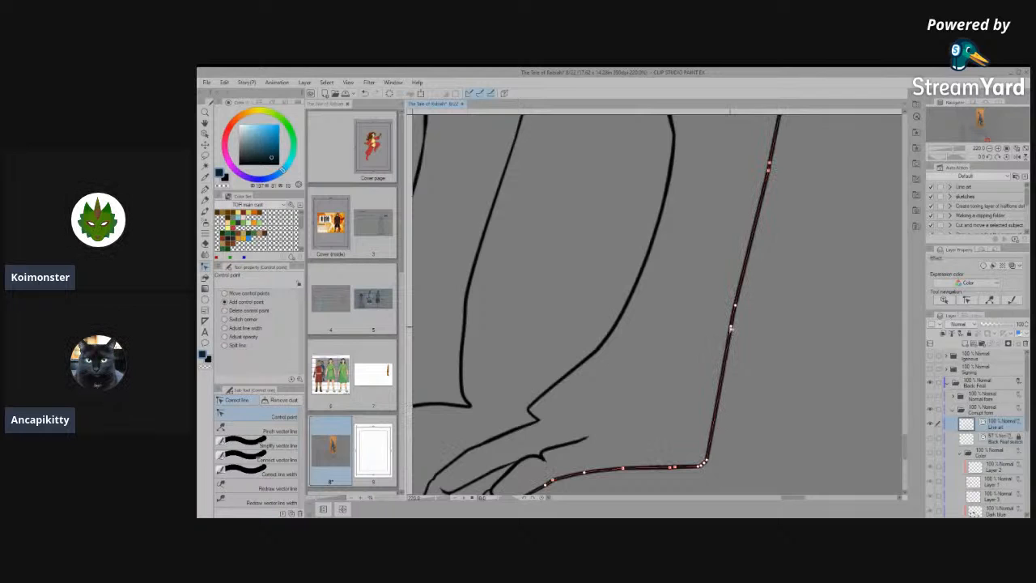
drag(707, 460, 709, 413)
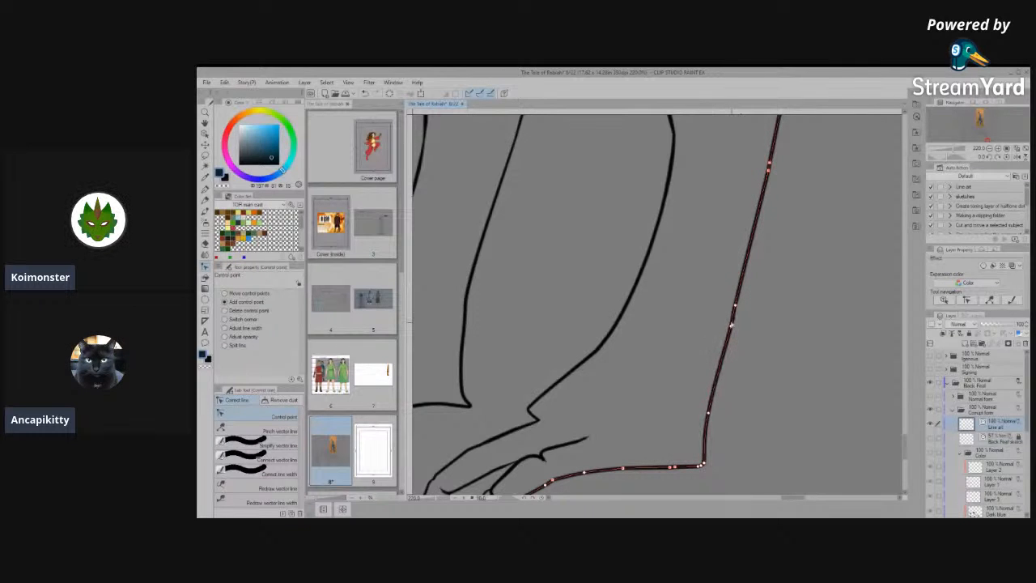
drag(727, 332, 724, 346)
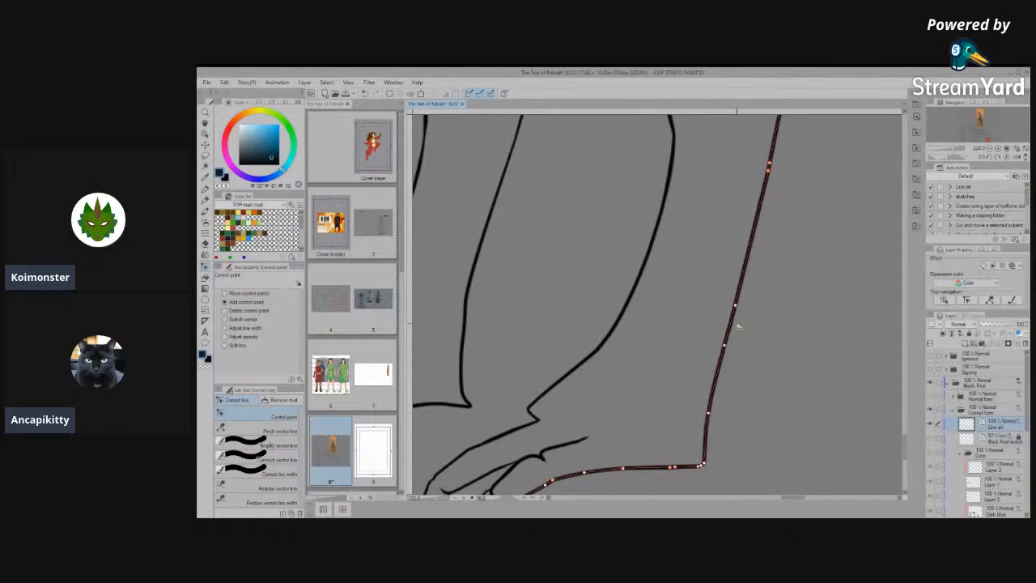
- Examine both hind legs' outlines and the whole side-view figure for remaining kinks and uneven curves
scroll(739, 327, down, 5)
scroll(719, 436, down, 1)
scroll(531, 418, up, 1)
scroll(648, 434, down, 2)
scroll(726, 421, up, 1)
scroll(725, 419, up, 4)
scroll(669, 351, up, 2)
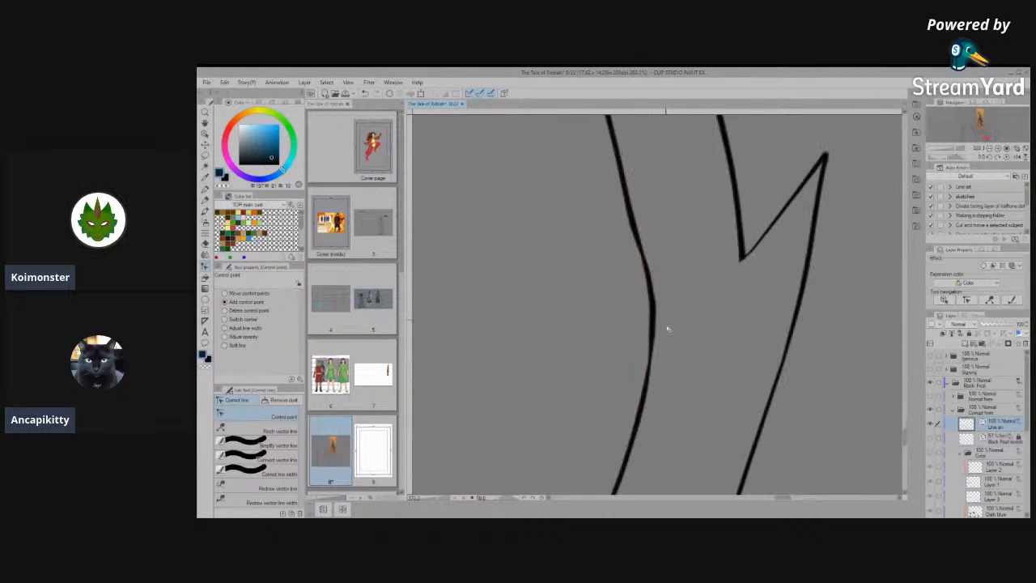
scroll(669, 324, down, 2)
scroll(715, 257, down, 3)
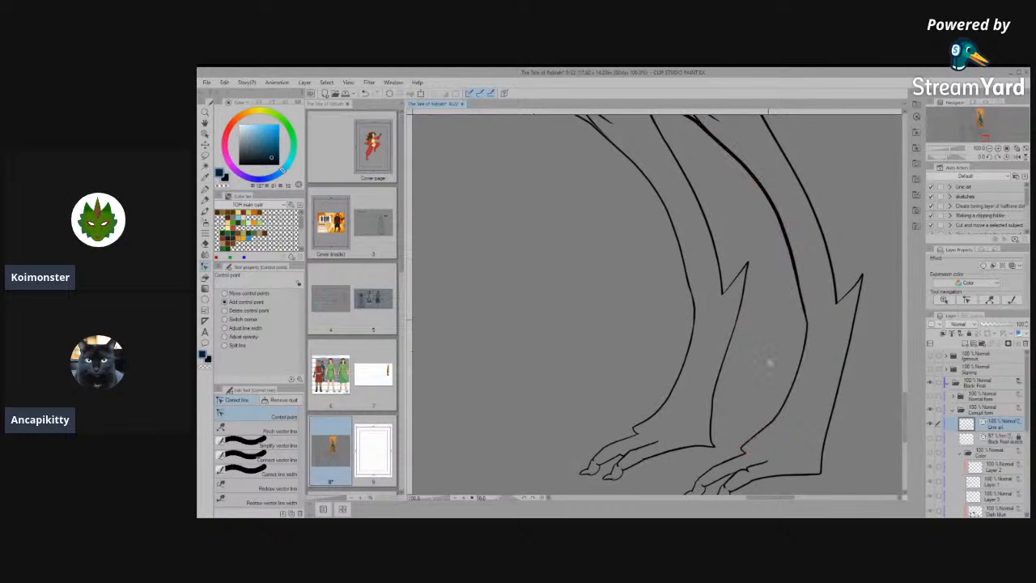
scroll(756, 348, up, 2)
scroll(605, 359, down, 2)
scroll(690, 369, down, 3)
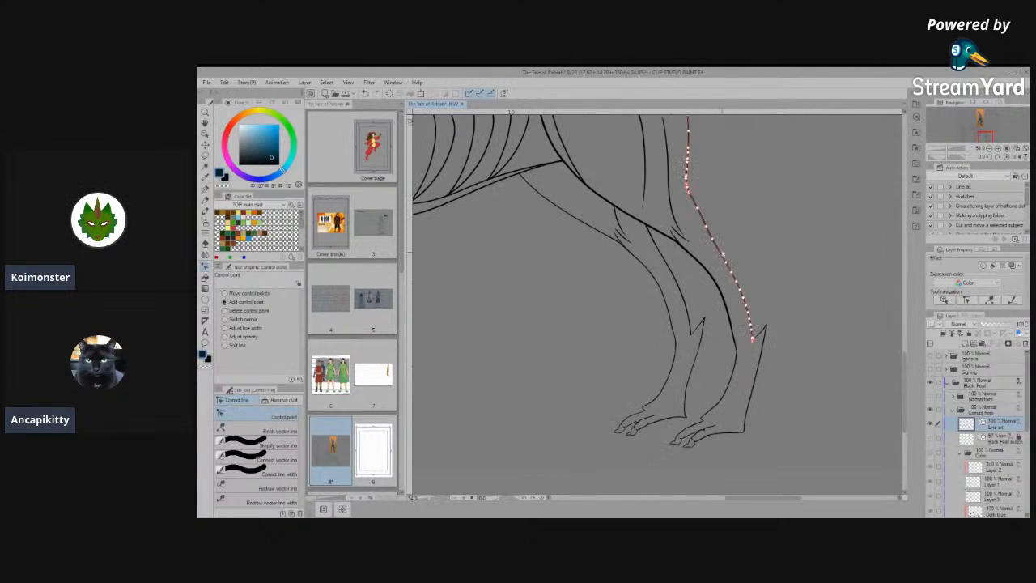
scroll(704, 264, up, 2)
scroll(758, 421, down, 2)
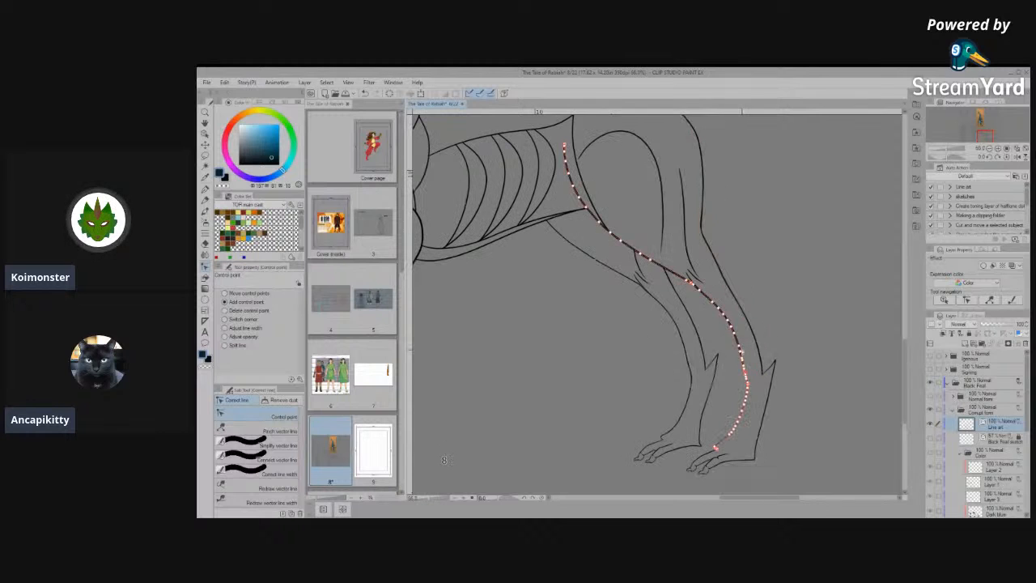
scroll(616, 373, down, 2)
scroll(591, 370, up, 4)
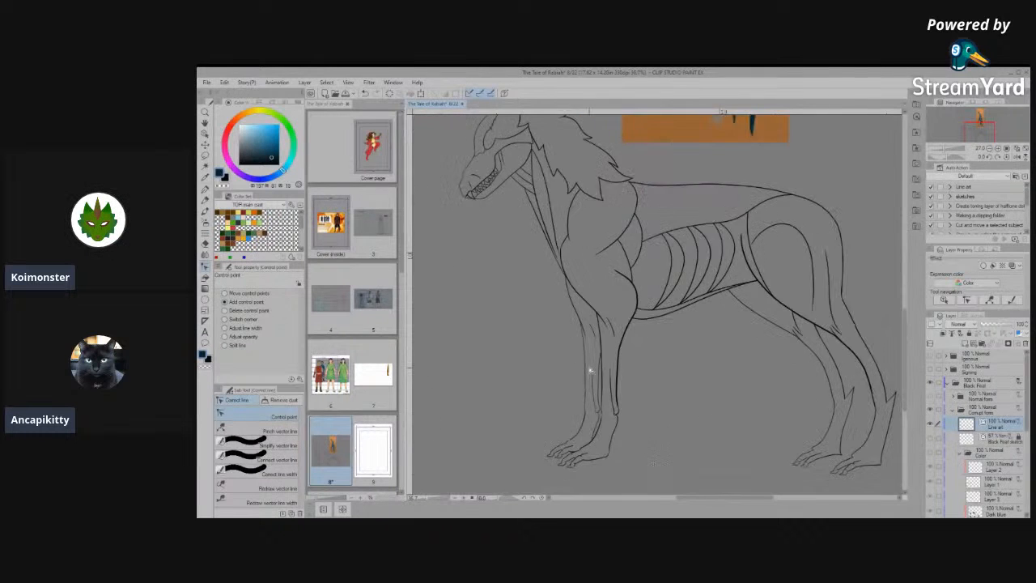
- Join and simplify the farther front foot's upper outline at the knuckle between the foremost toe and the wrist
scroll(623, 369, up, 3)
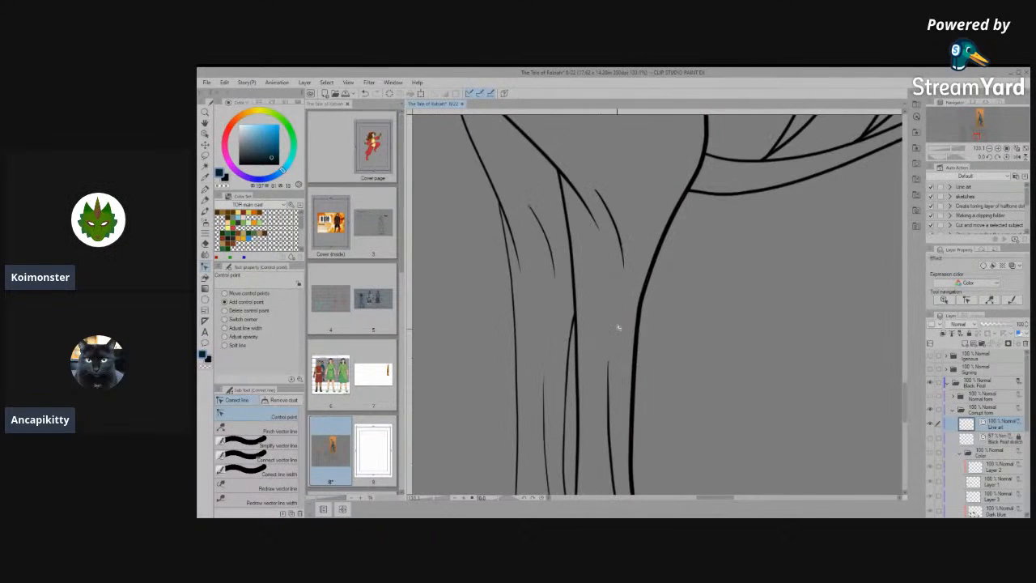
scroll(619, 327, down, 5)
scroll(615, 429, up, 5)
scroll(615, 447, up, 4)
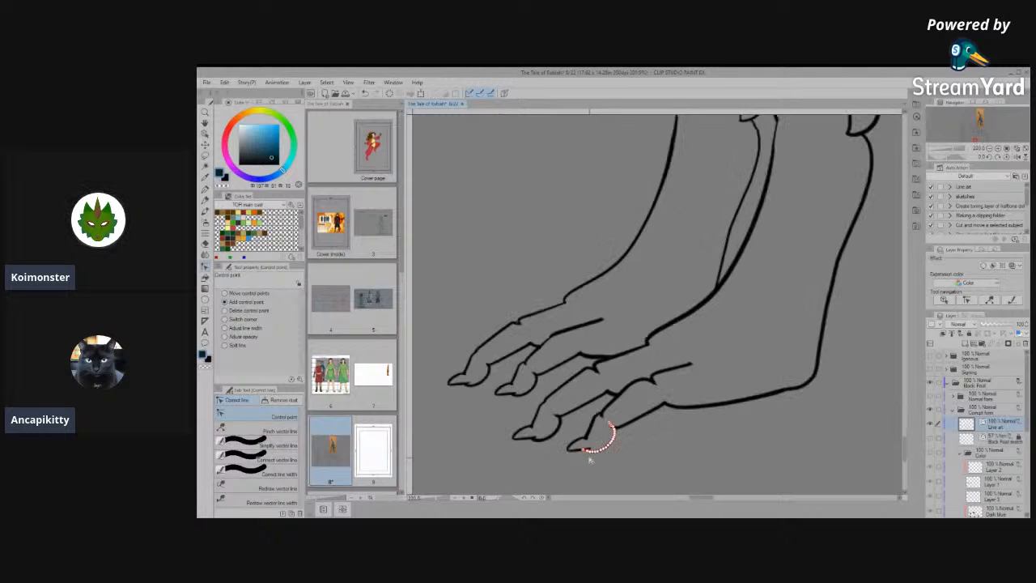
click(270, 444)
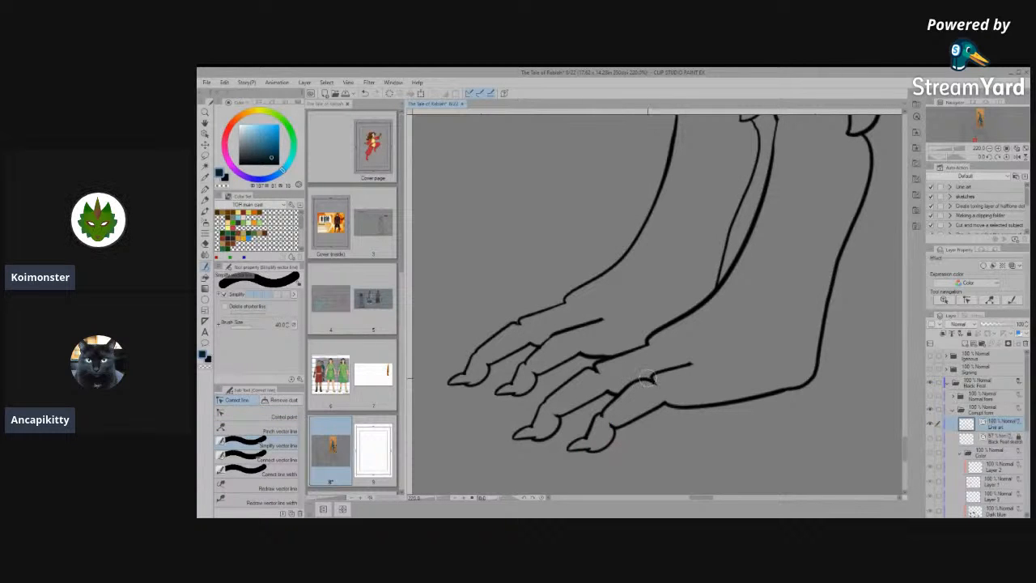
drag(647, 374, 670, 381)
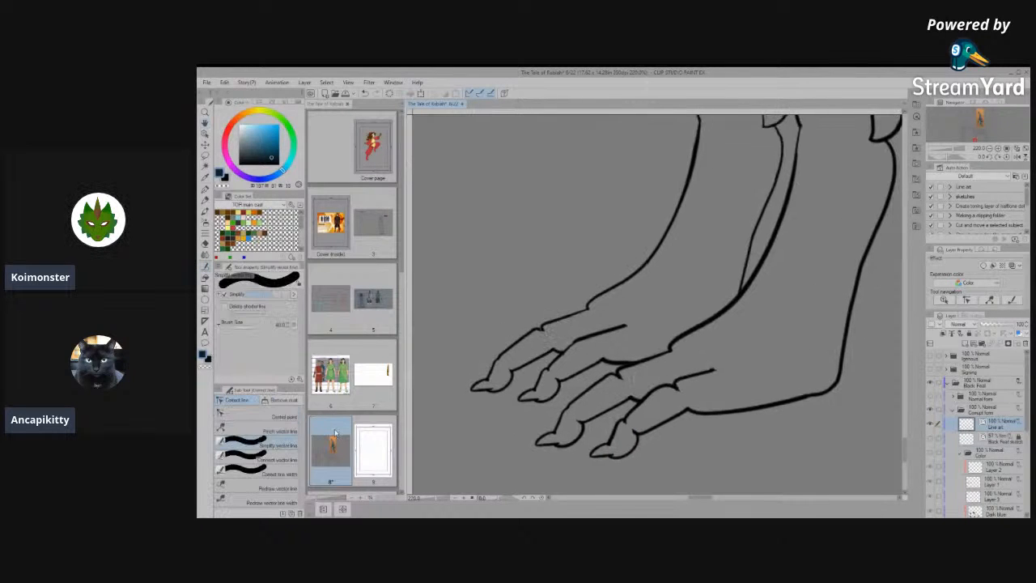
mouse_move(541, 329)
mouse_down()
mouse_move(567, 321)
mouse_move(558, 325)
mouse_move(572, 334)
mouse_up()
click(259, 459)
click(261, 445)
drag(555, 316, 533, 332)
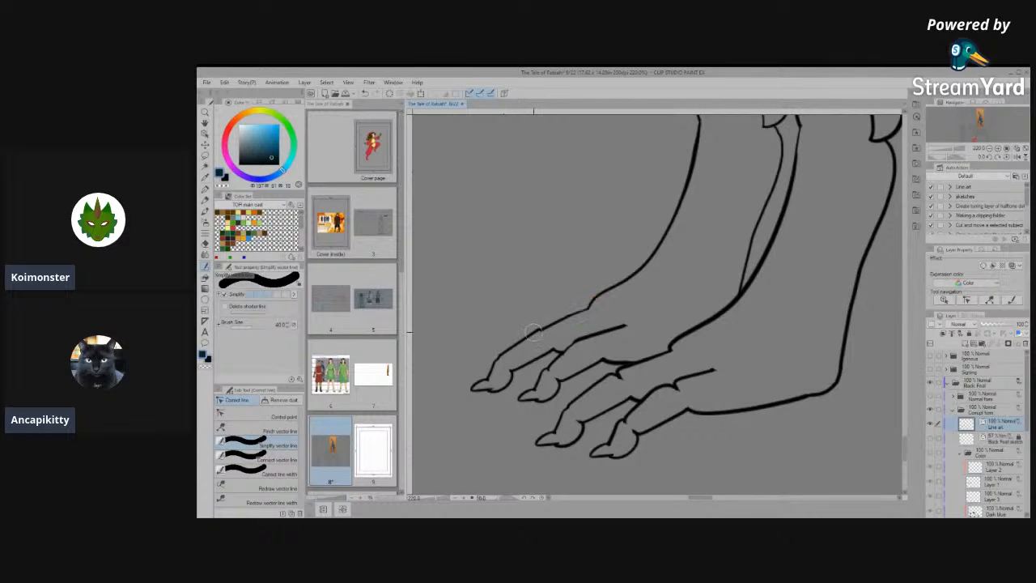
- Add a control point beside the notch in the farther front foot's upper outline and move the notch point up to even the line
scroll(531, 317, up, 5)
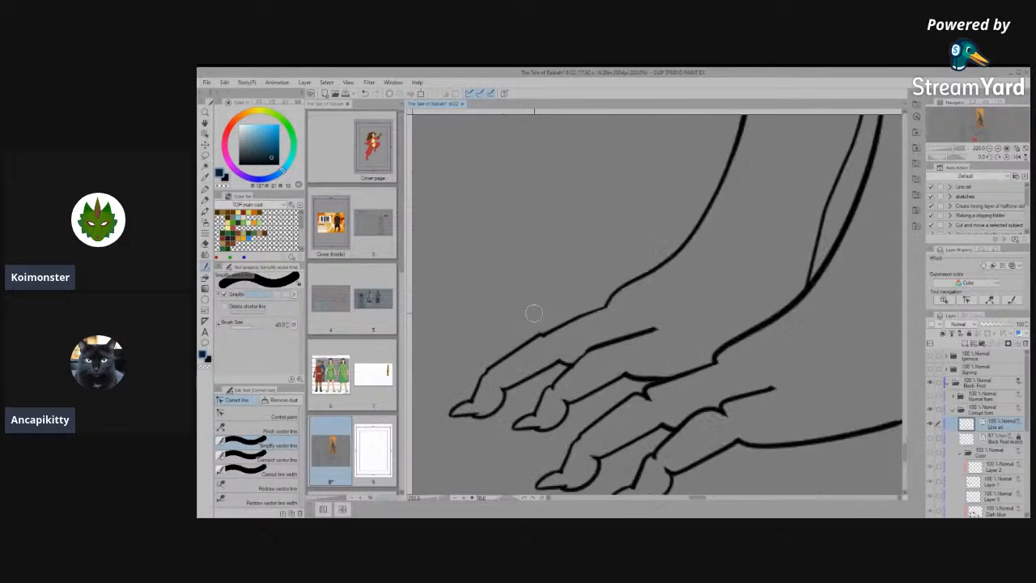
click(255, 416)
scroll(566, 365, up, 8)
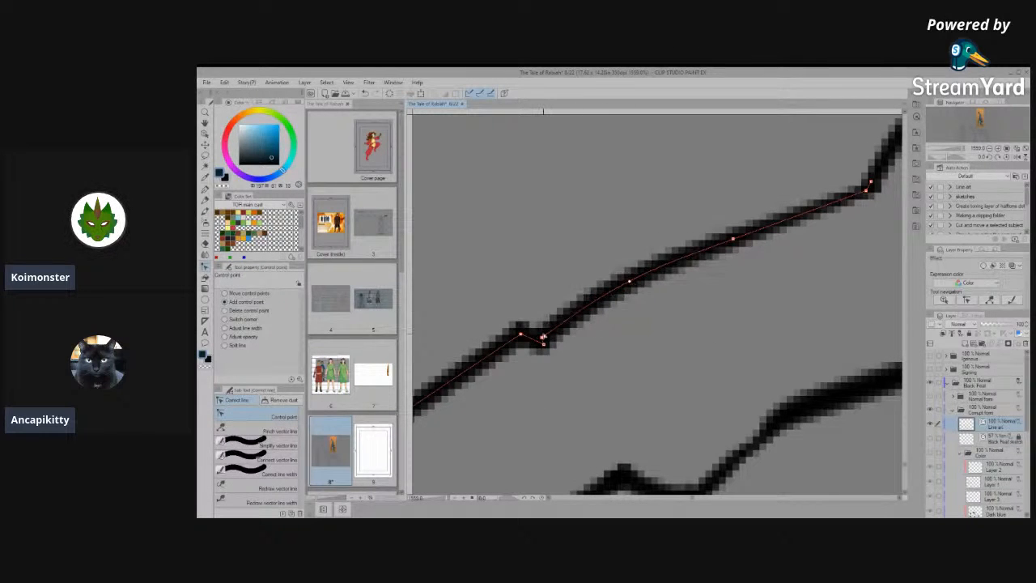
click(570, 305)
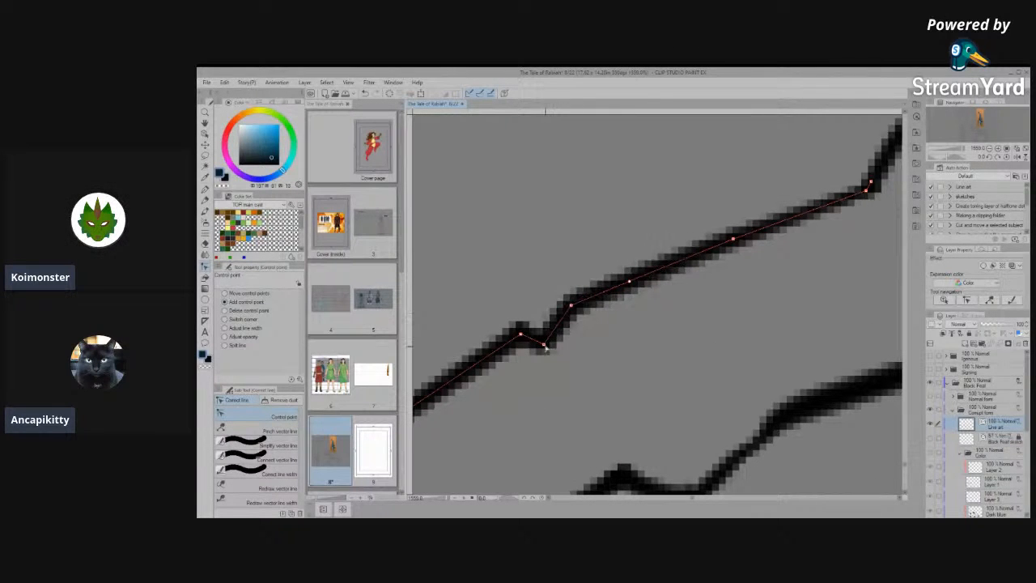
drag(545, 347, 542, 324)
scroll(541, 324, down, 10)
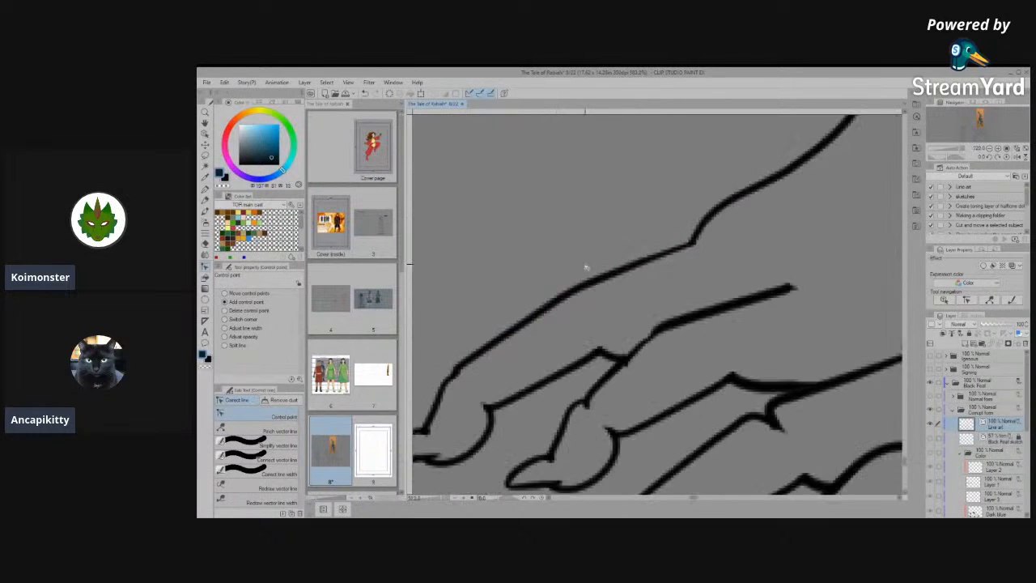
scroll(634, 371, down, 8)
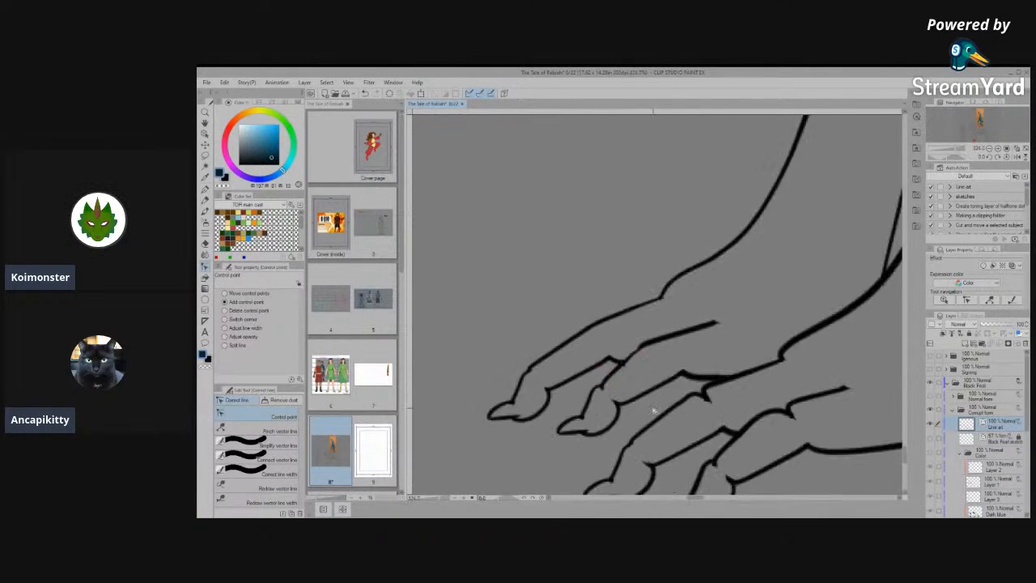
- Simplify the nearer hind leg's front line beside the ankle spur and adjust its control points to round the bend
scroll(563, 344, down, 10)
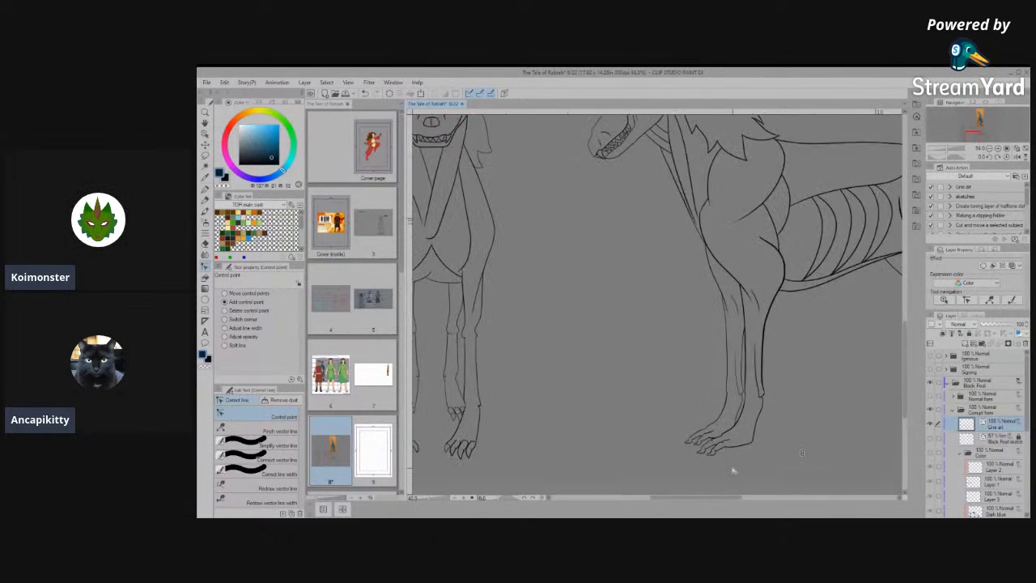
scroll(528, 438, down, 3)
scroll(740, 441, up, 8)
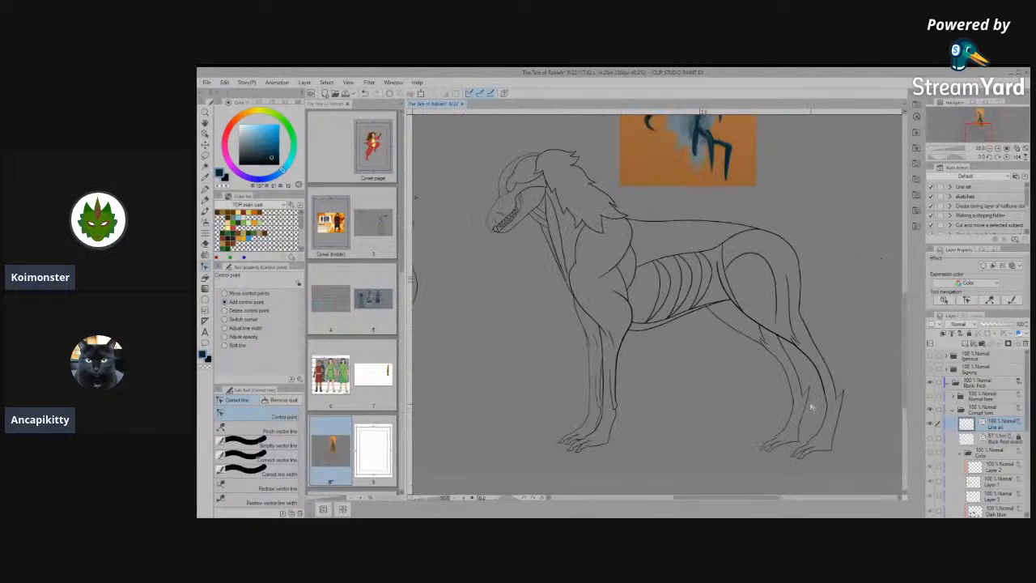
scroll(812, 407, up, 4)
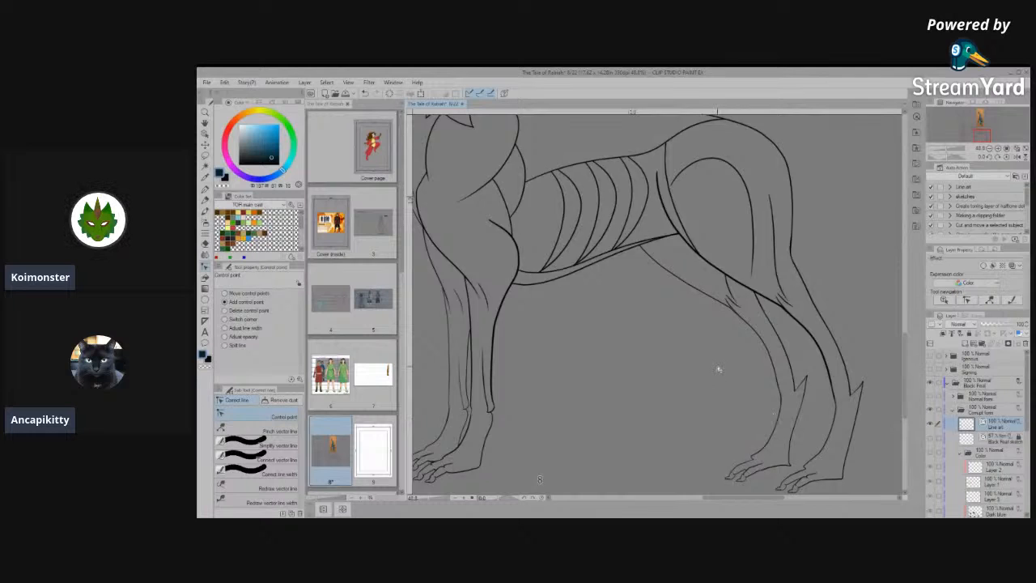
scroll(718, 370, down, 1)
scroll(715, 438, up, 6)
scroll(805, 297, up, 2)
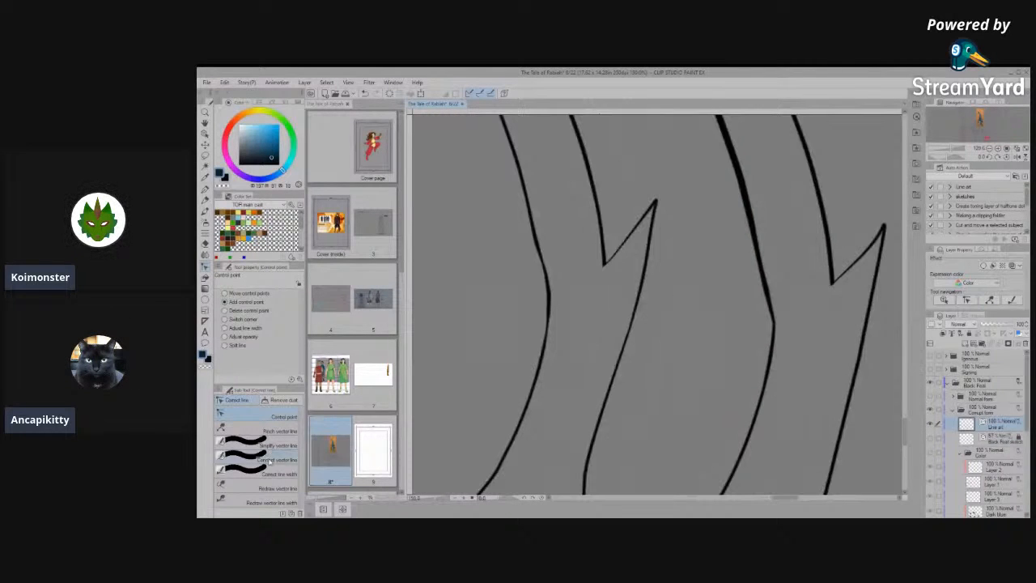
click(267, 446)
mouse_move(747, 233)
mouse_down()
mouse_move(760, 285)
mouse_move(747, 214)
mouse_move(758, 314)
mouse_up()
click(259, 416)
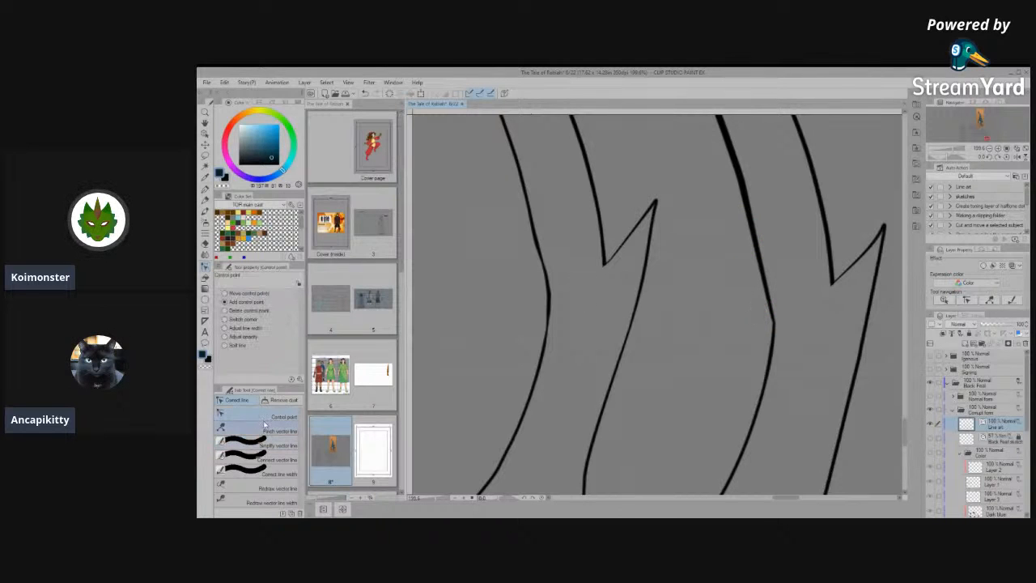
drag(773, 318, 768, 273)
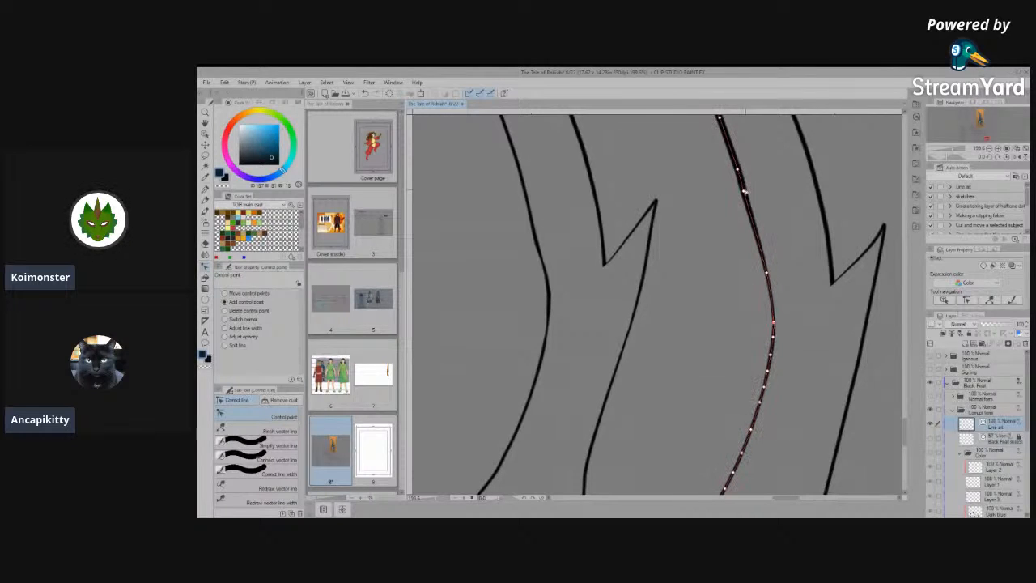
click(750, 209)
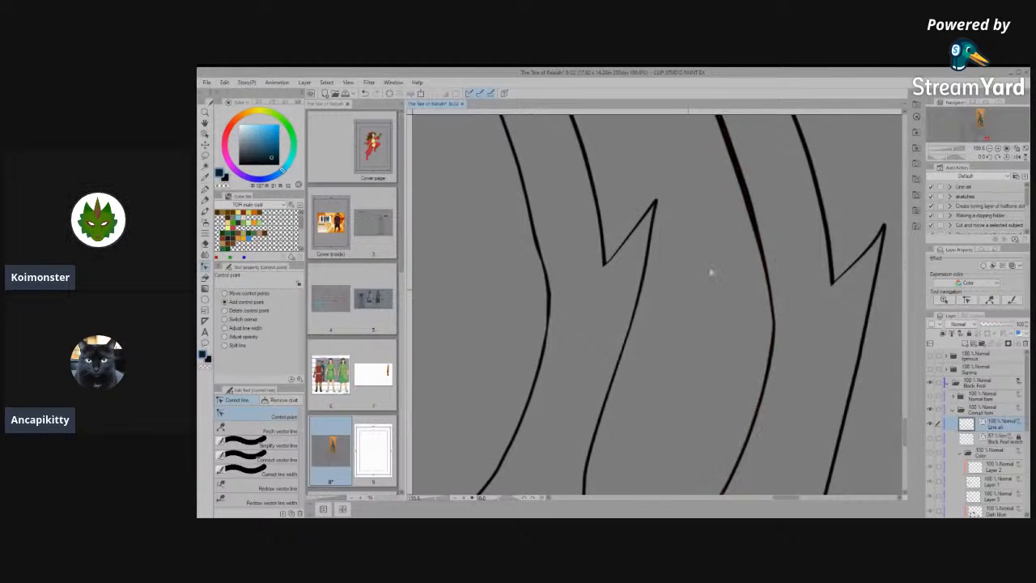
scroll(664, 344, down, 3)
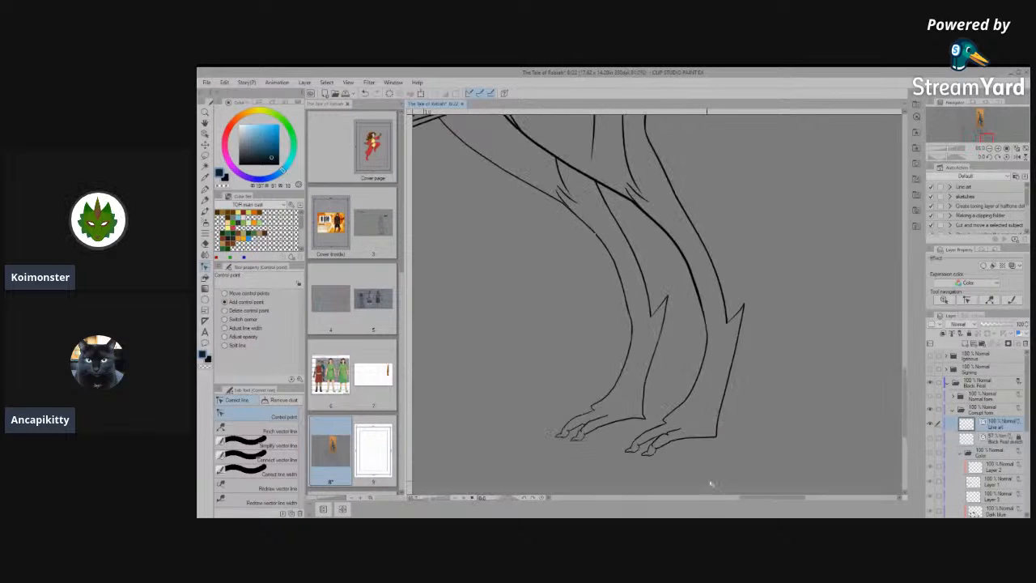
- Join and simplify the line segments at the notch in the upper outline of the nearer hind foot's rear toe
scroll(797, 437, up, 5)
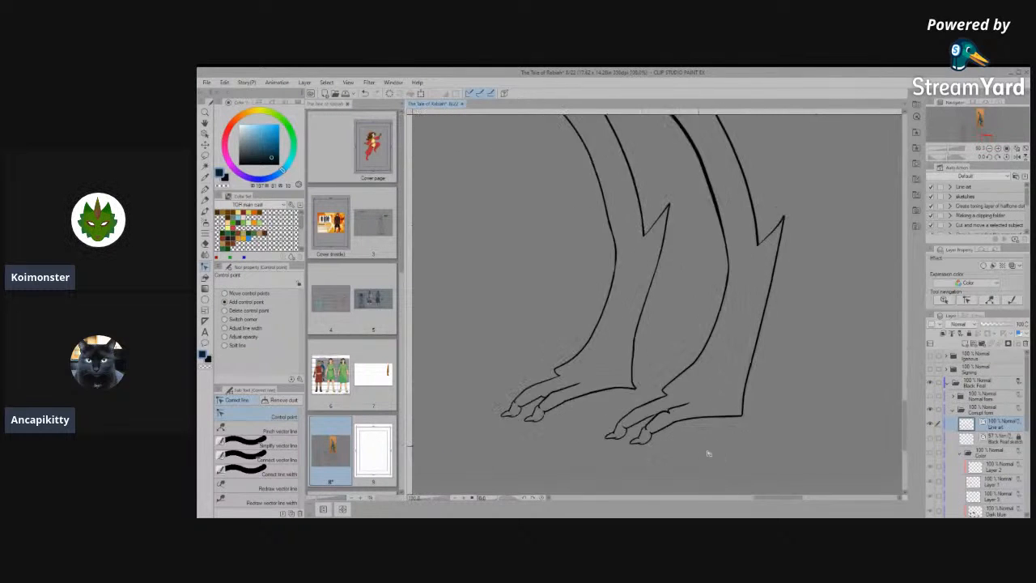
scroll(684, 438, up, 2)
scroll(646, 381, up, 2)
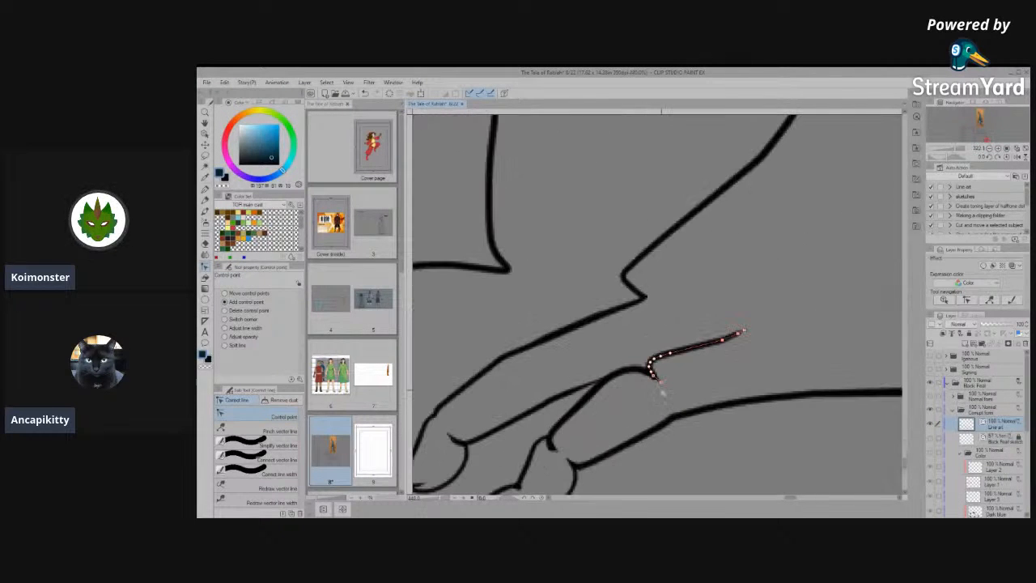
click(263, 442)
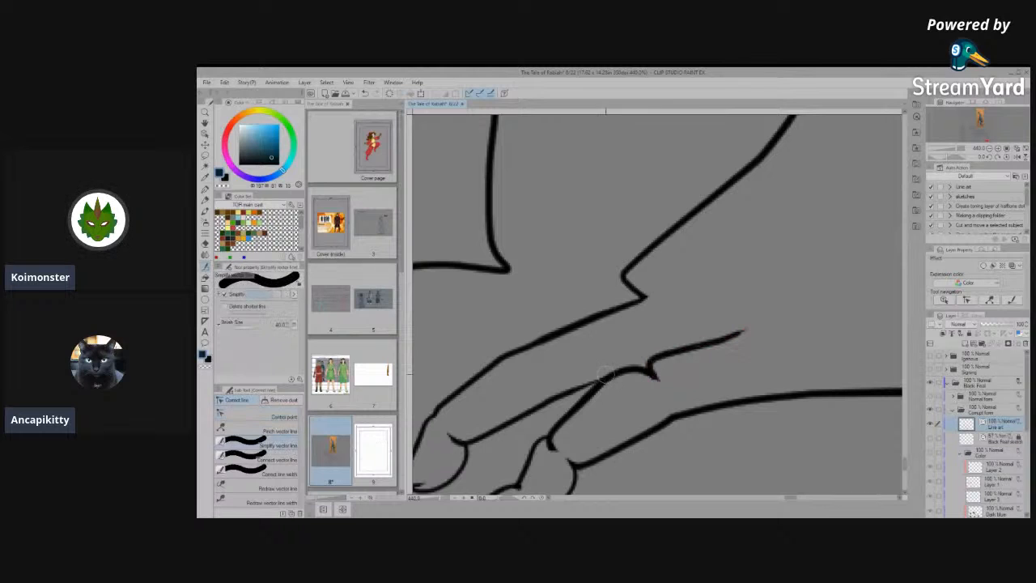
click(259, 459)
mouse_move(641, 345)
mouse_down()
mouse_move(651, 354)
mouse_move(645, 394)
mouse_up()
click(253, 442)
mouse_move(640, 383)
mouse_down()
mouse_move(652, 369)
mouse_move(660, 380)
mouse_up()
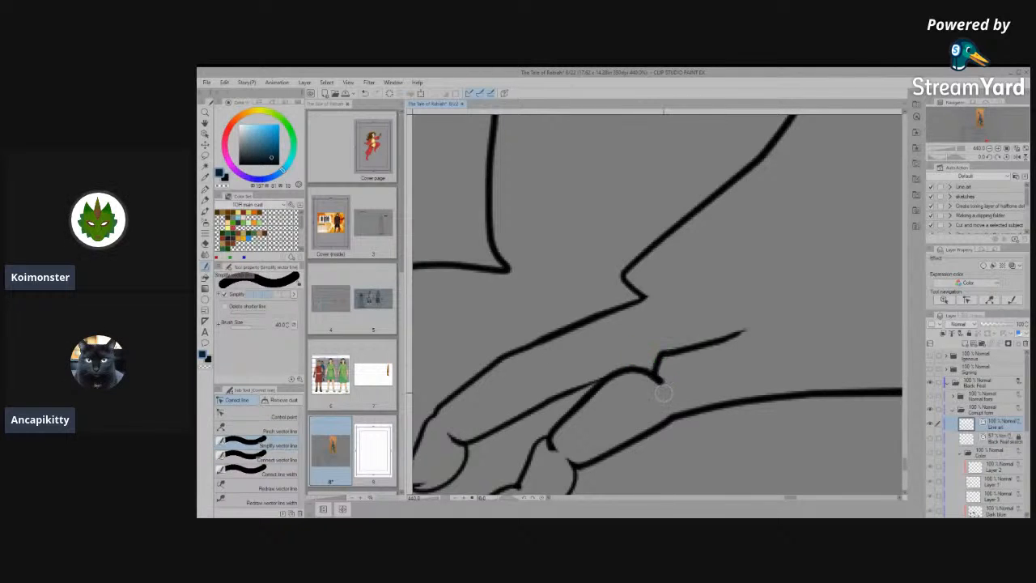
click(276, 412)
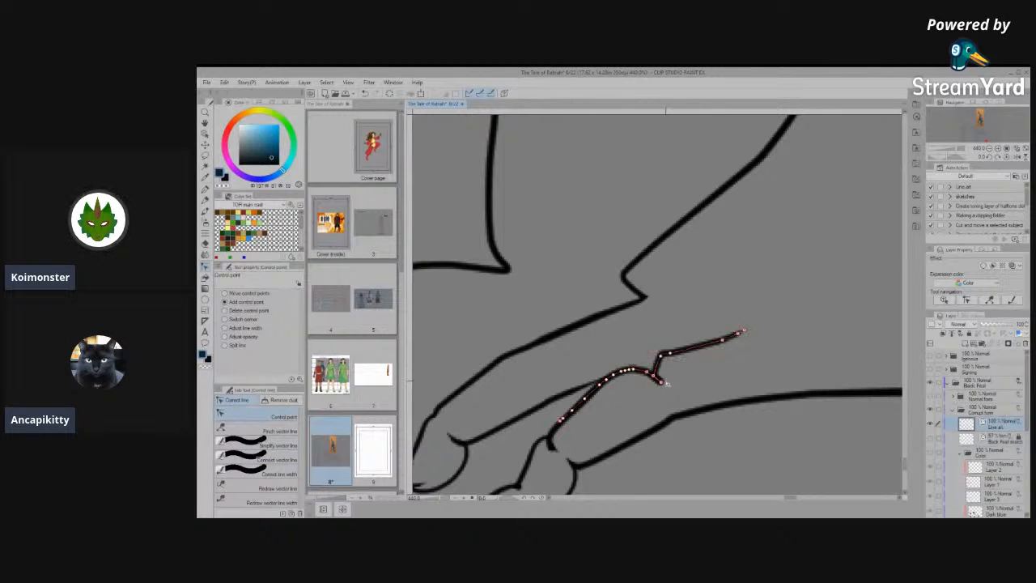
click(255, 448)
drag(651, 385, 665, 398)
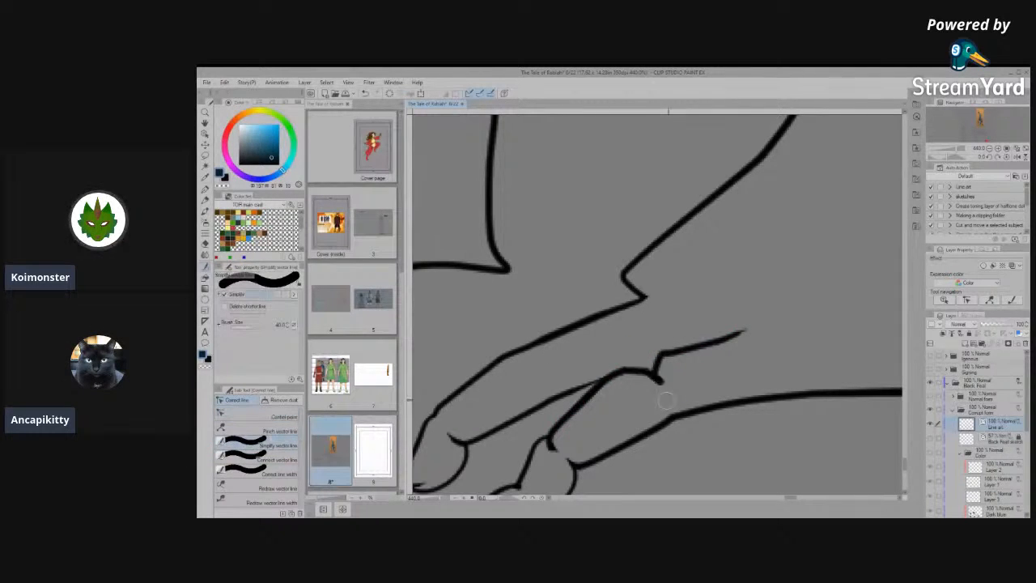
click(259, 416)
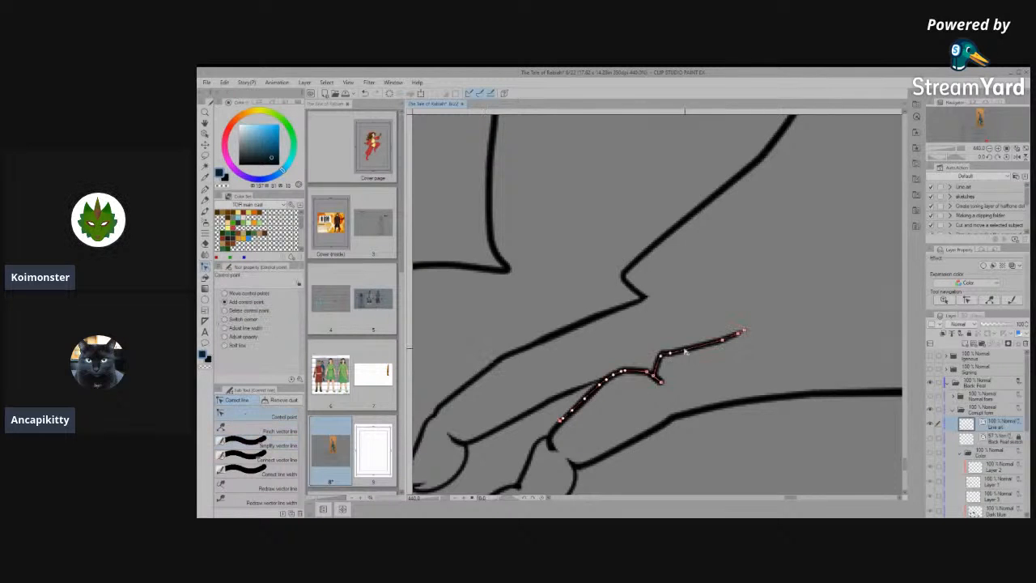
- Move the notch's control points into line with the rear toe's upper outline and simplify the line across the former notch
scroll(678, 358, up, 6)
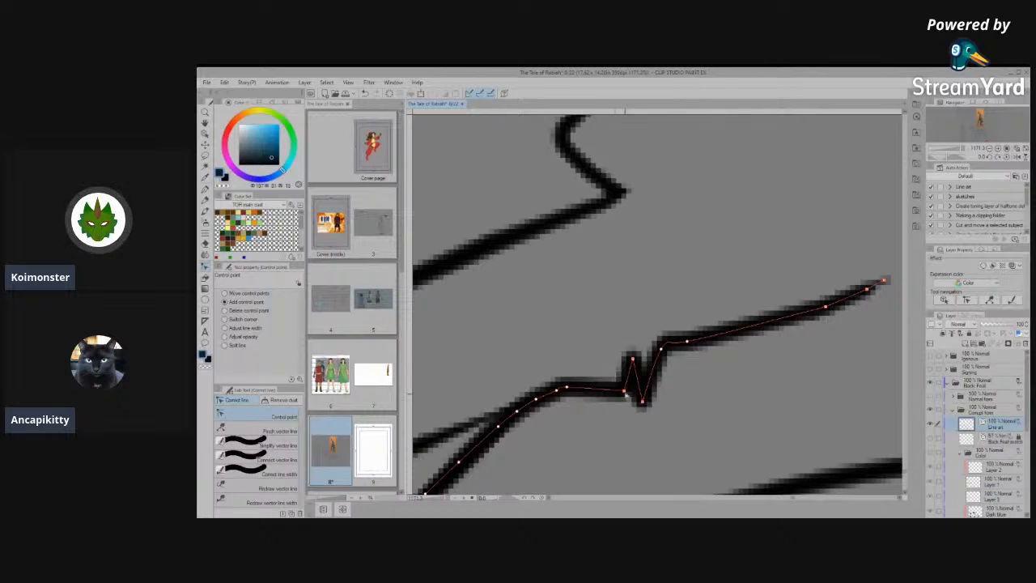
click(604, 375)
click(617, 370)
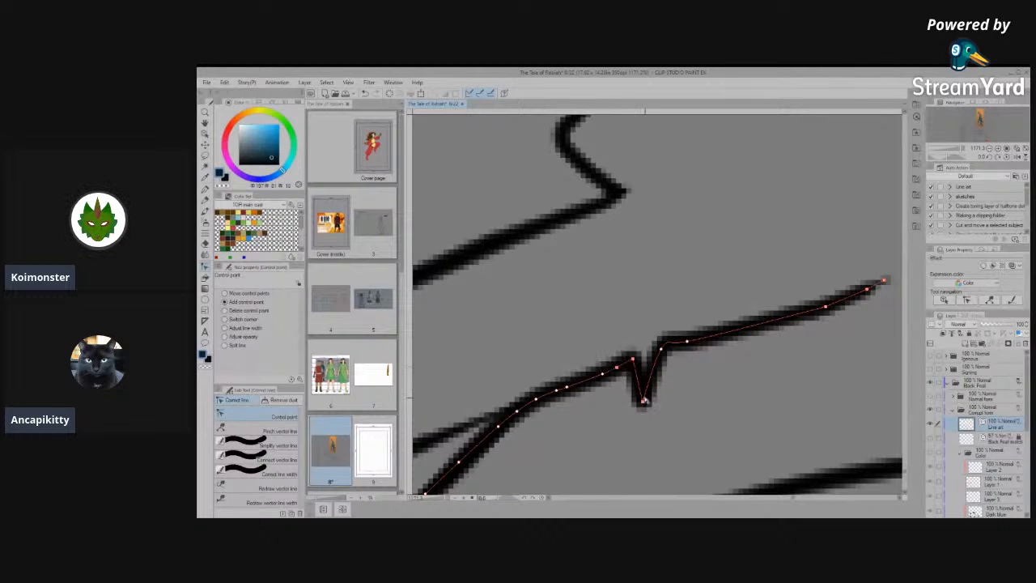
drag(642, 403, 646, 353)
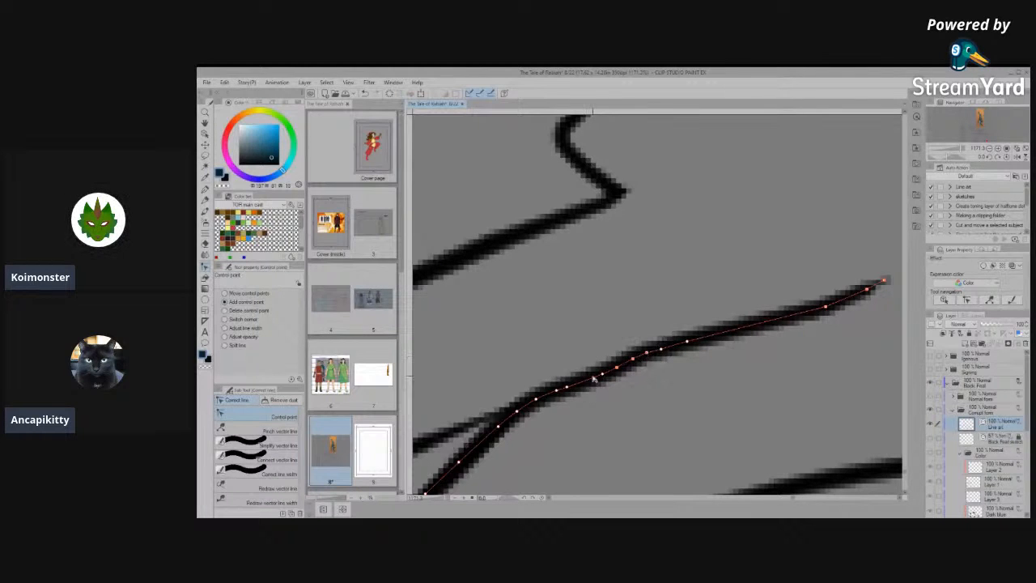
click(258, 439)
drag(599, 377, 761, 310)
drag(649, 352, 789, 309)
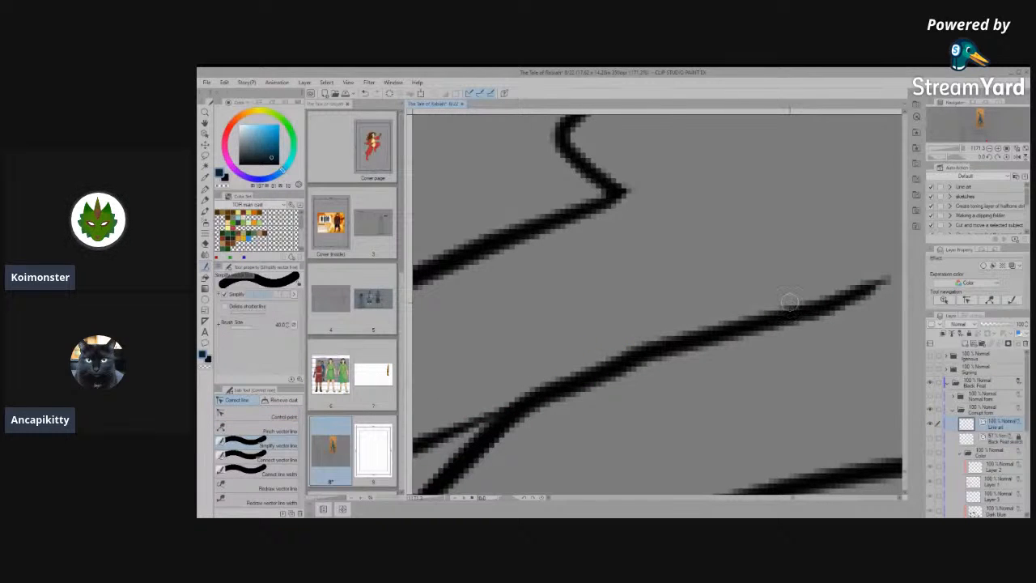
- Join and simplify the open line ends around the claw and knuckle of the nearer hind foot's rear toe
scroll(621, 364, down, 10)
scroll(704, 394, down, 8)
scroll(644, 398, down, 5)
scroll(757, 393, up, 8)
scroll(660, 411, up, 6)
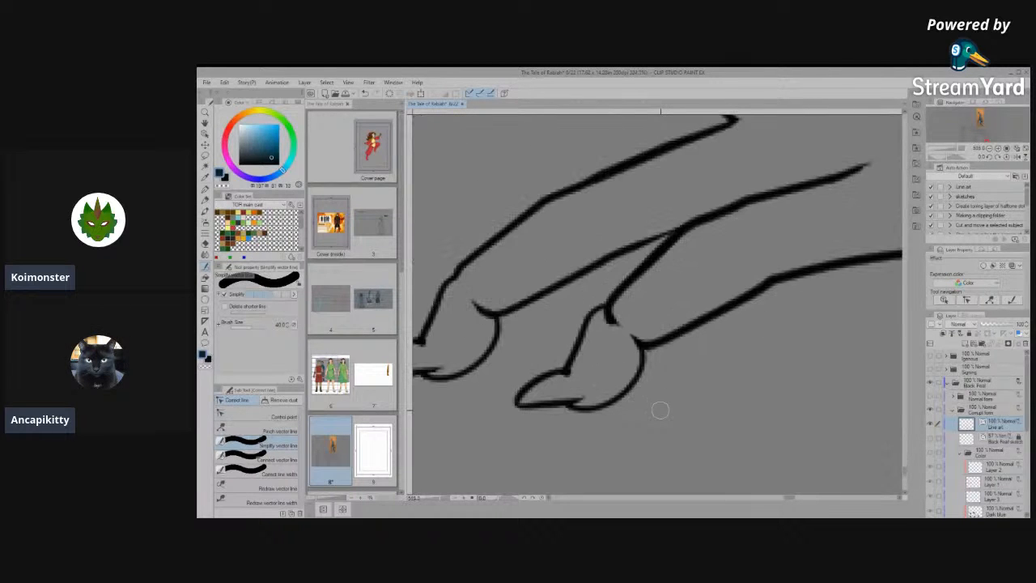
click(259, 415)
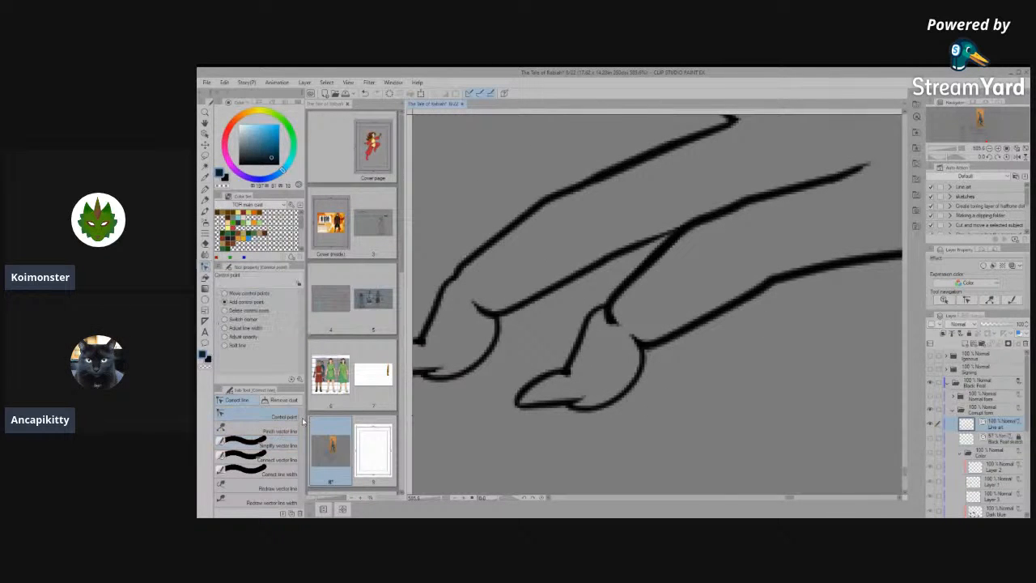
click(277, 459)
mouse_move(574, 398)
mouse_down()
mouse_move(579, 349)
mouse_move(626, 310)
mouse_move(603, 336)
mouse_move(632, 340)
mouse_up()
click(272, 444)
drag(631, 333, 633, 335)
- Join the rear toe's rounded pad curve to the foot's lower outline
click(253, 430)
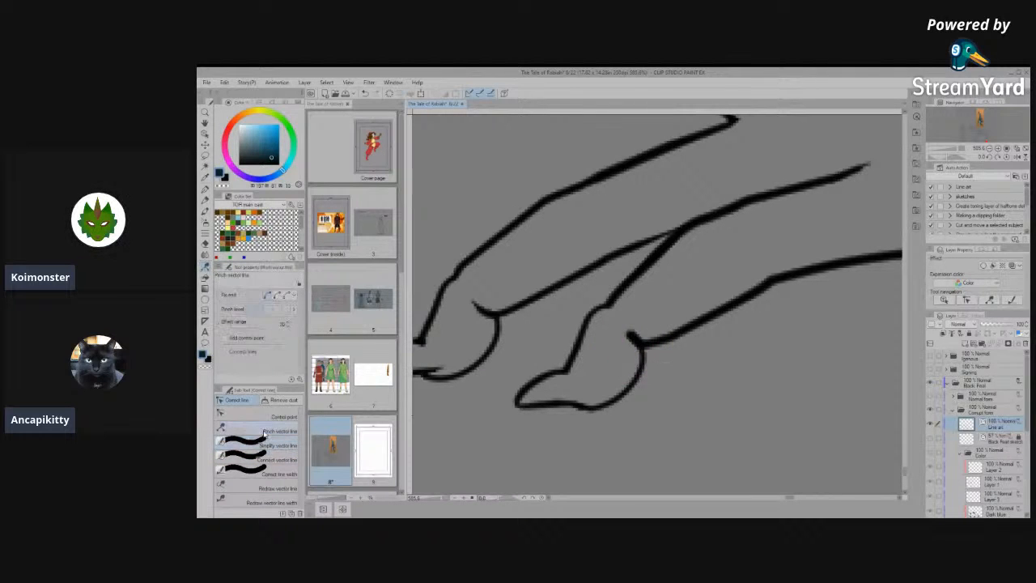
click(285, 445)
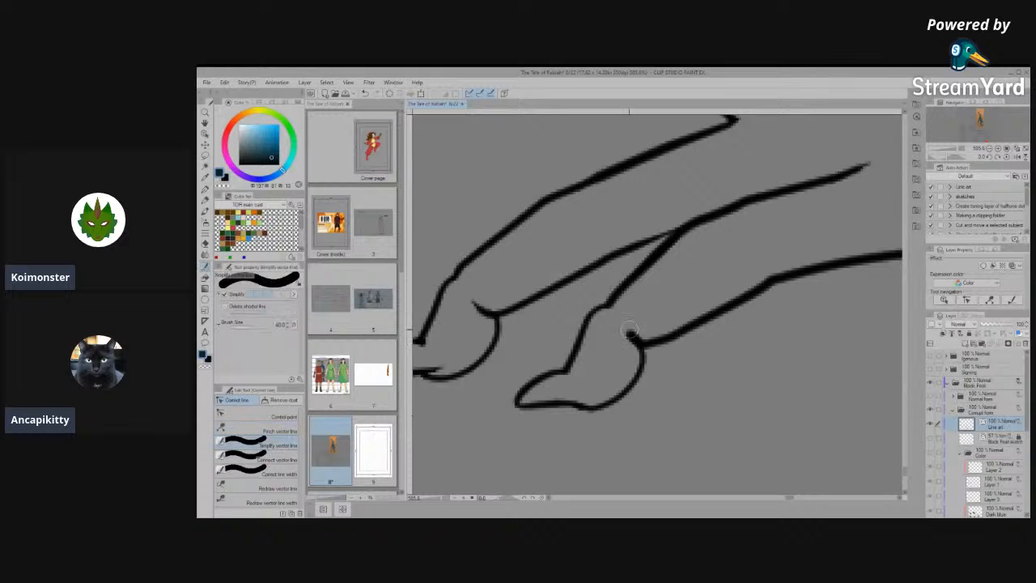
click(278, 460)
drag(638, 340, 593, 393)
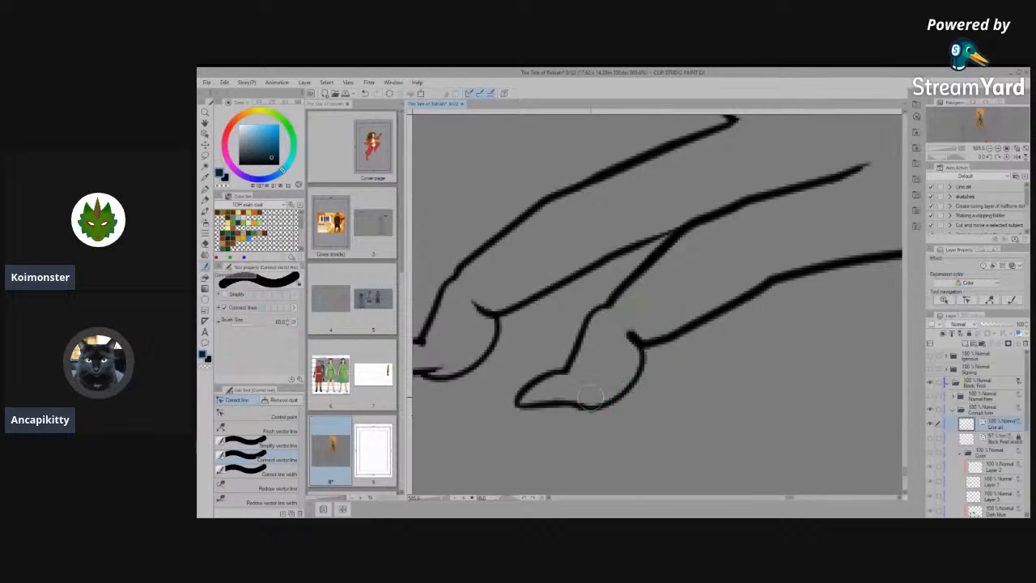
- Pull the control points of the stub above the rear toe's pad outward into a loop and erase the loop
click(267, 416)
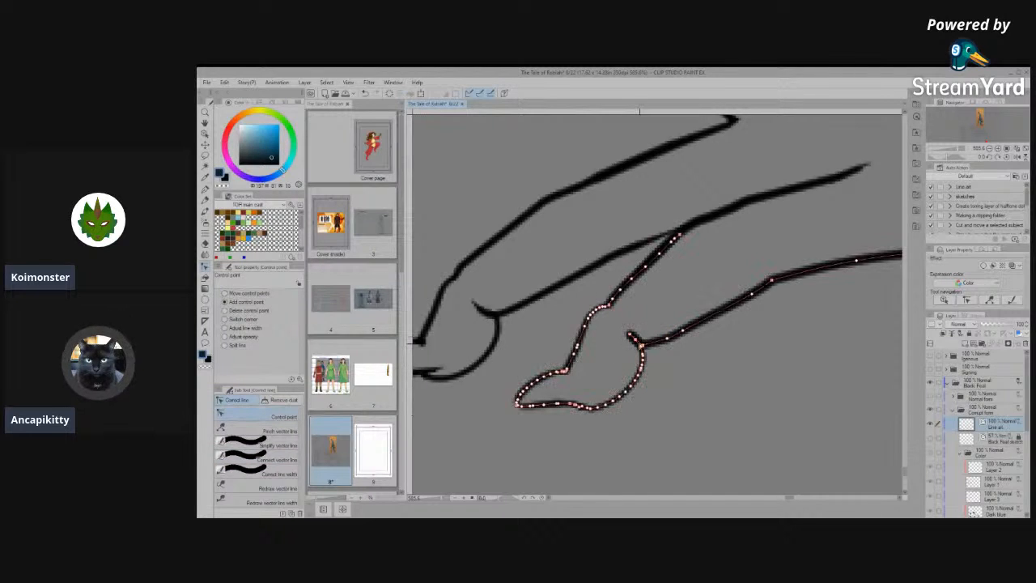
scroll(664, 347, up, 4)
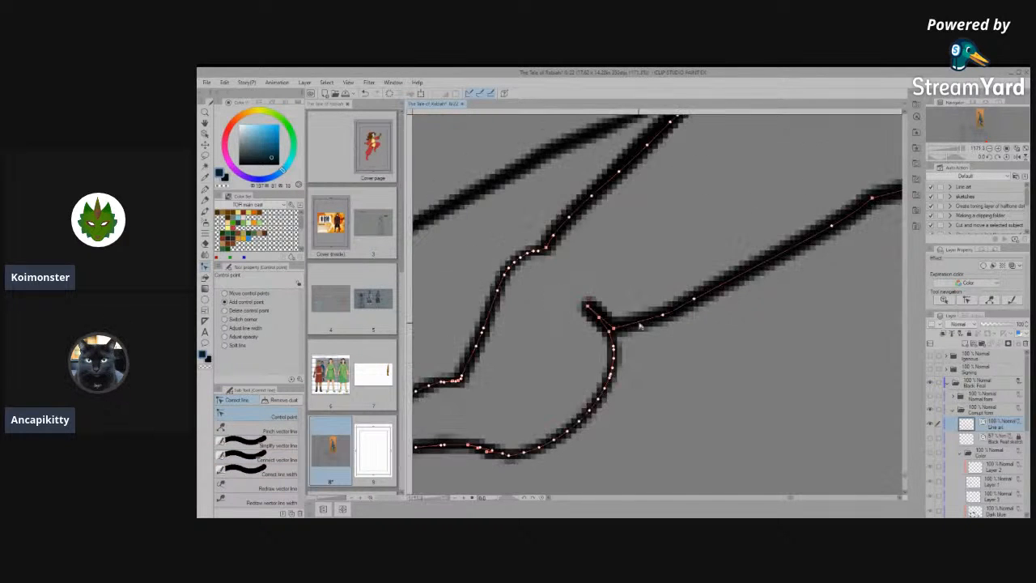
scroll(640, 326, up, 3)
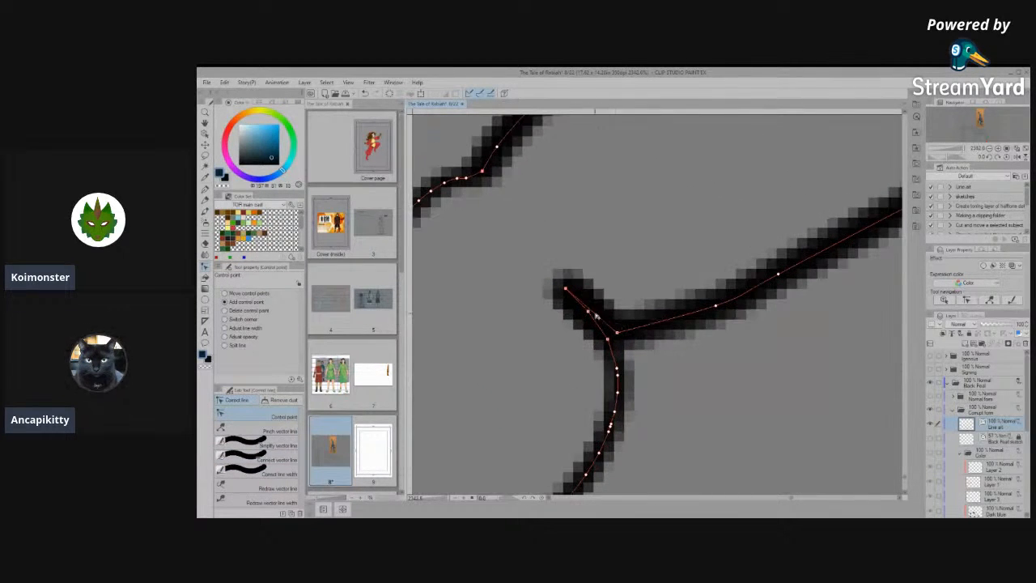
drag(597, 315, 644, 269)
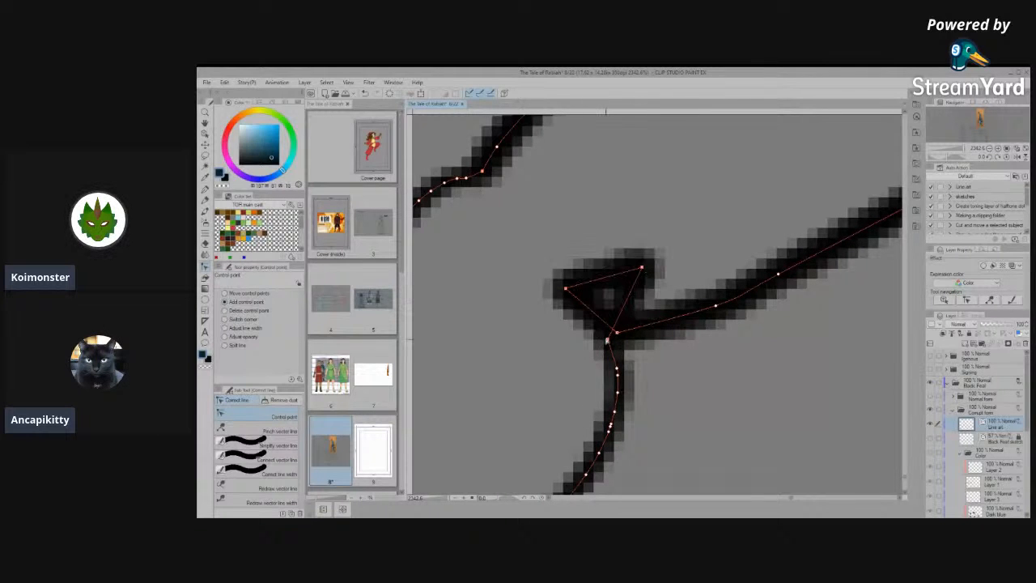
mouse_move(630, 317)
mouse_down()
mouse_move(671, 264)
mouse_move(624, 190)
mouse_up()
key(e)
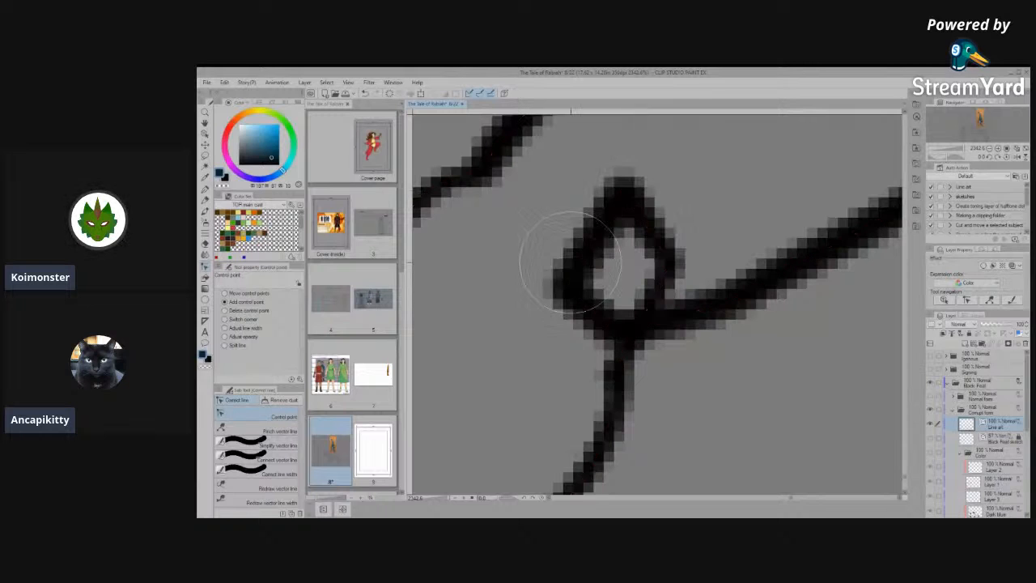
drag(578, 261, 622, 238)
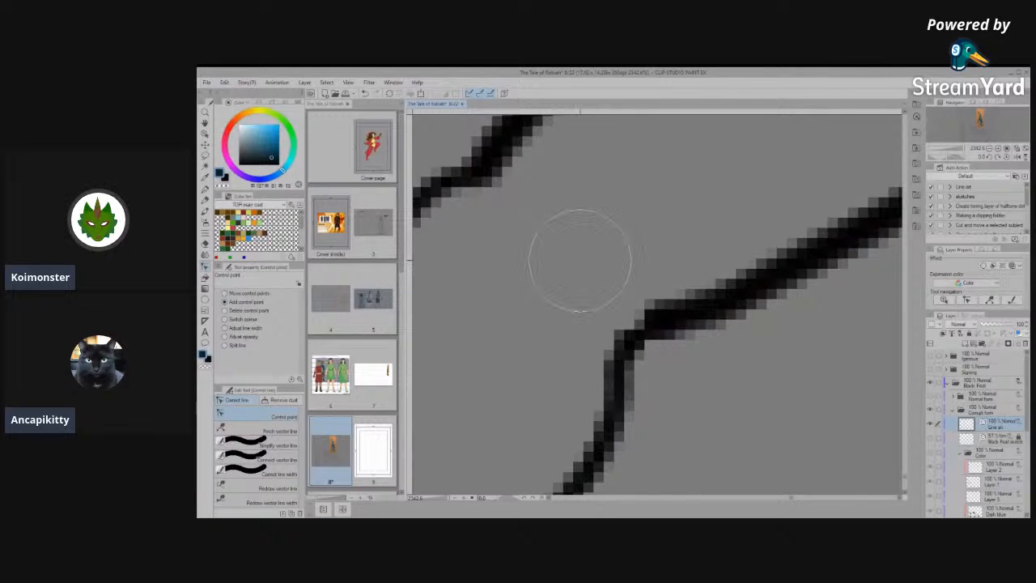
- Simplify and join the corner where the rear toe's pad meets the foot's lower outline
scroll(579, 261, down, 4)
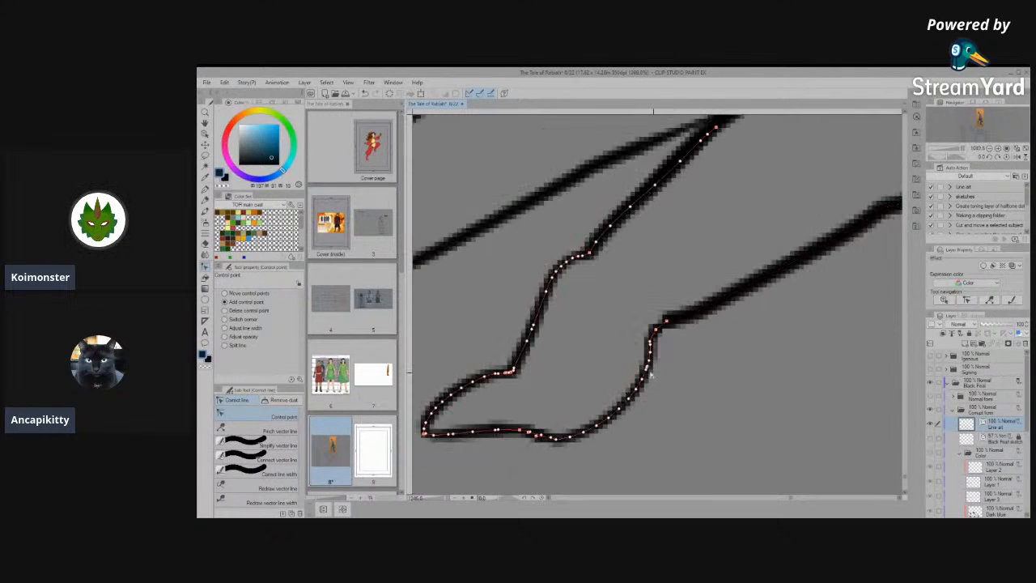
click(271, 446)
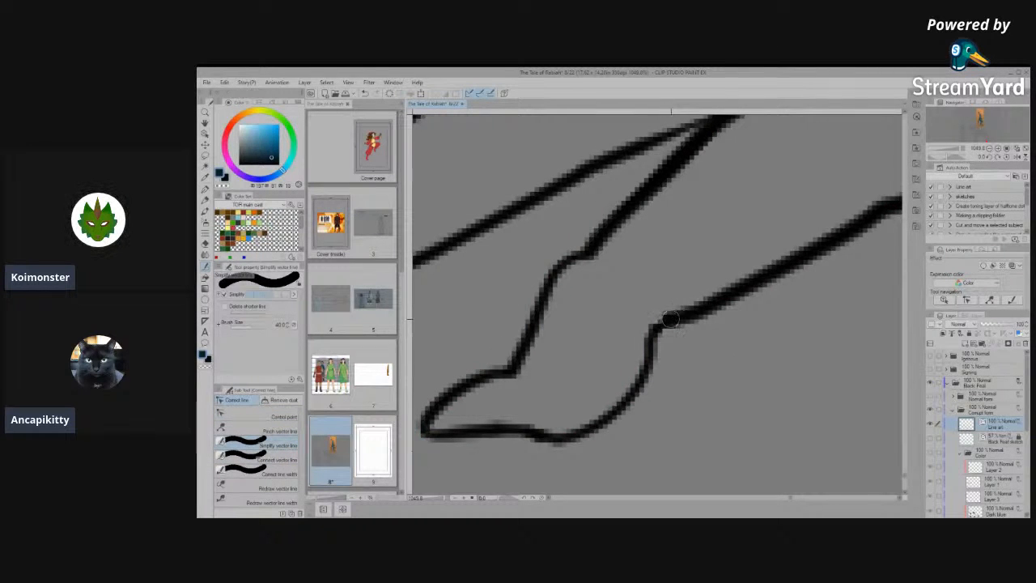
click(271, 459)
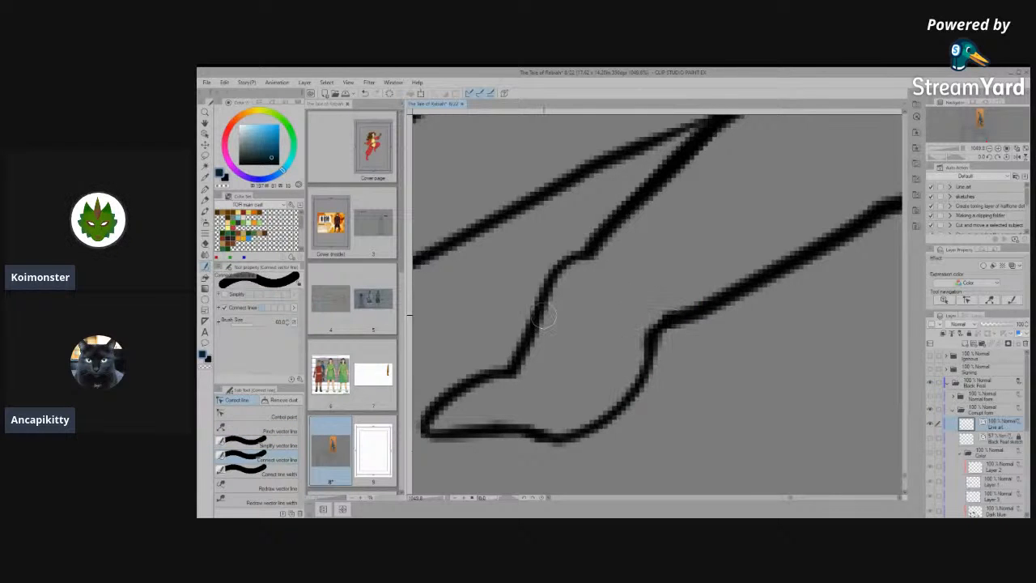
- Simplify the rear toe's knuckle, pad and underside outlines into straighter, cleaner lines
scroll(807, 332, down, 5)
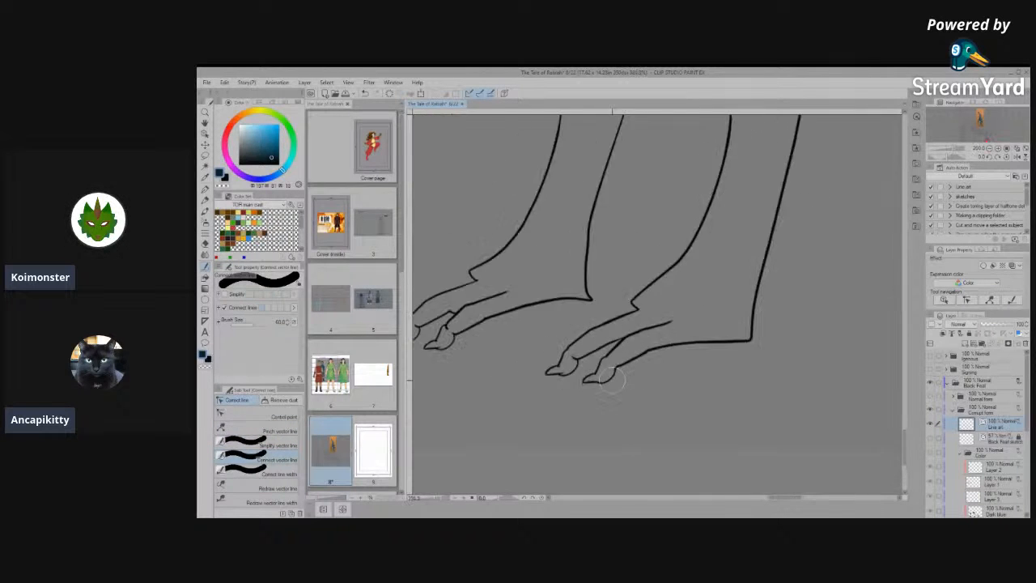
scroll(747, 393, down, 3)
scroll(728, 386, up, 2)
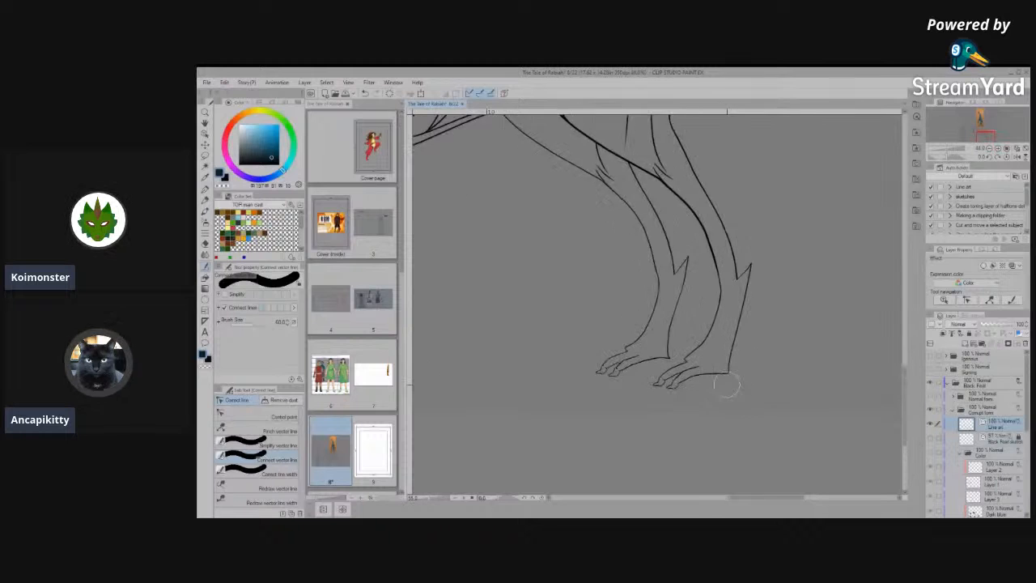
scroll(701, 385, up, 4)
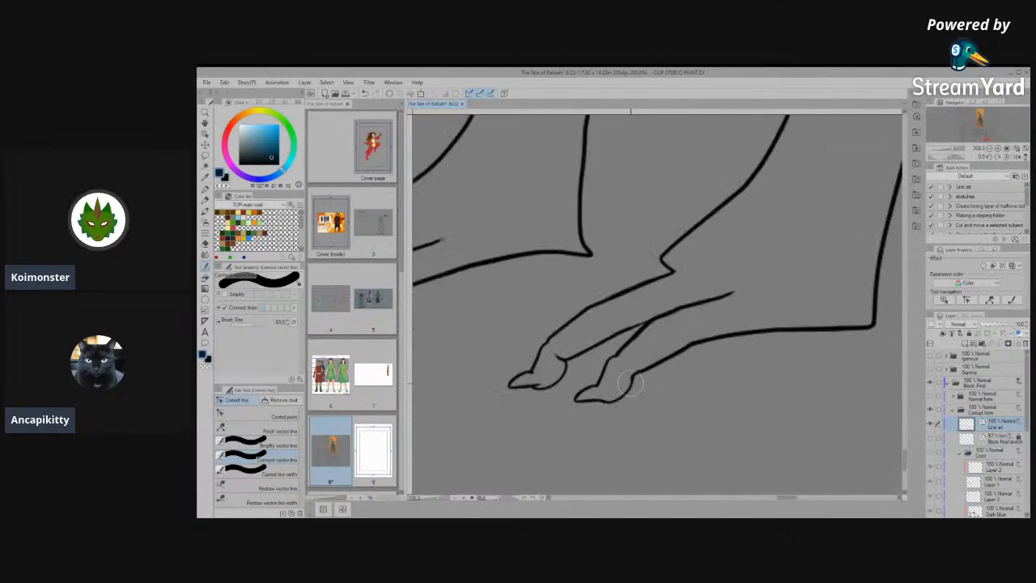
click(251, 416)
click(629, 381)
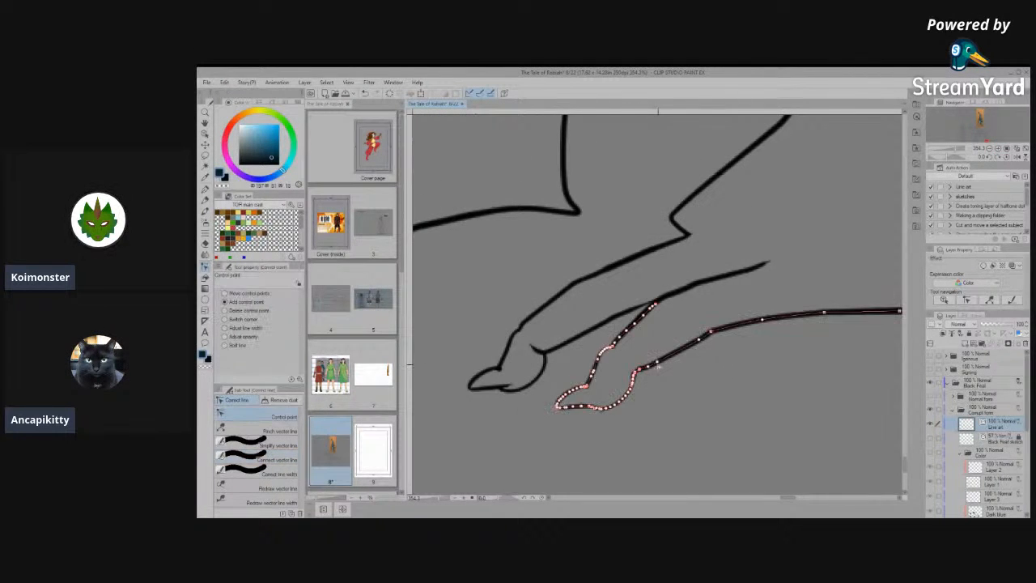
scroll(634, 390, up, 2)
scroll(636, 389, up, 2)
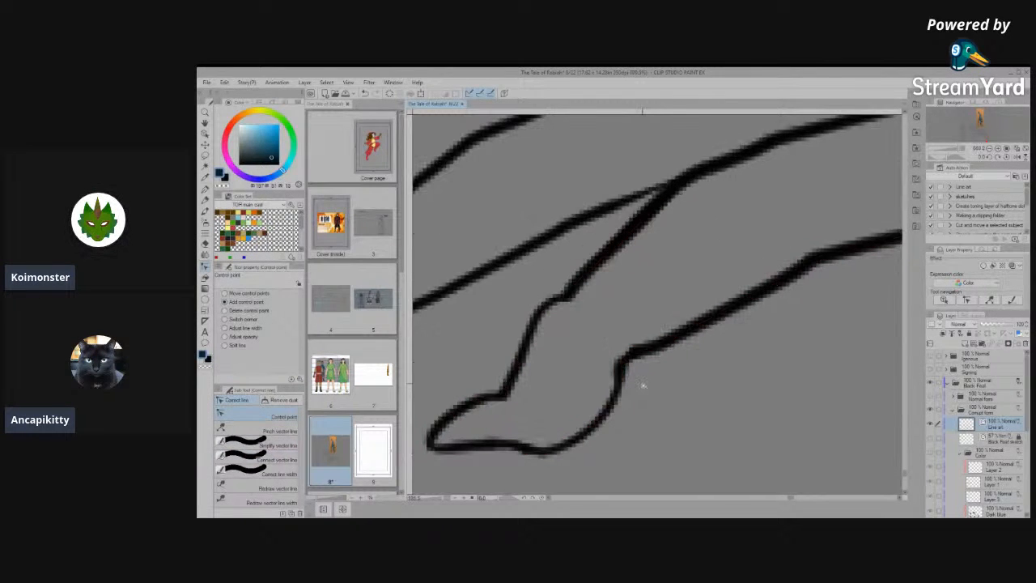
click(258, 444)
mouse_move(560, 292)
mouse_down()
mouse_move(596, 275)
mouse_move(545, 310)
mouse_up()
mouse_move(623, 356)
mouse_down()
mouse_move(590, 439)
mouse_move(573, 435)
mouse_up()
drag(527, 340, 550, 308)
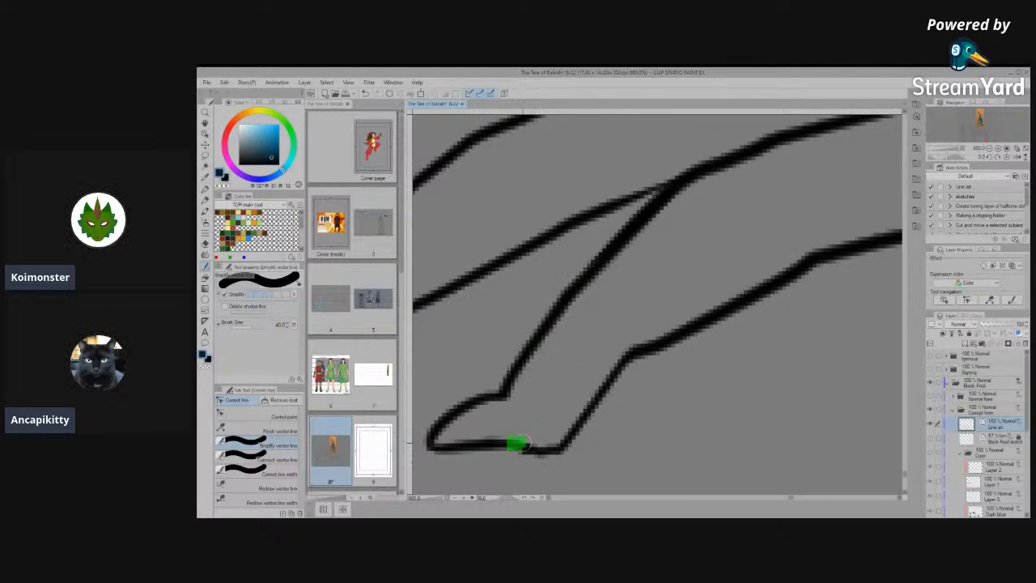
drag(518, 442, 576, 445)
- Join the front toe's rounded pad curve to the toe's underside and simplify the junction above the pad
scroll(658, 410, down, 5)
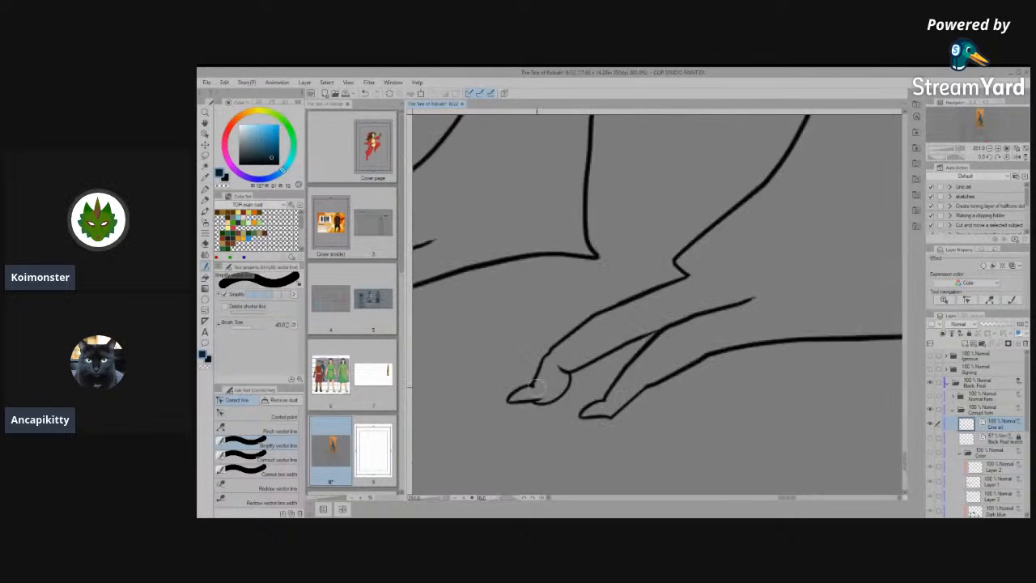
scroll(552, 394, up, 2)
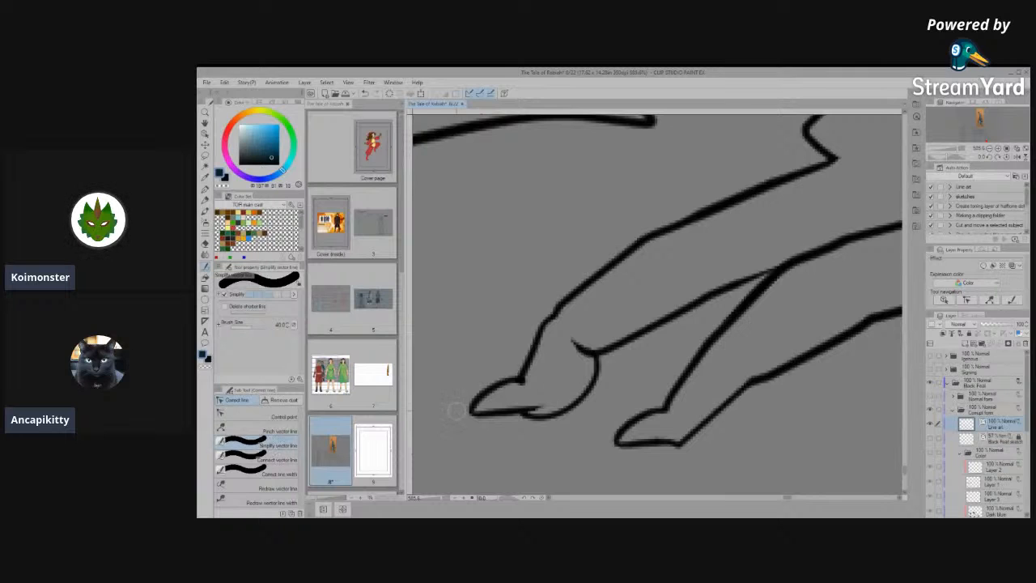
click(275, 459)
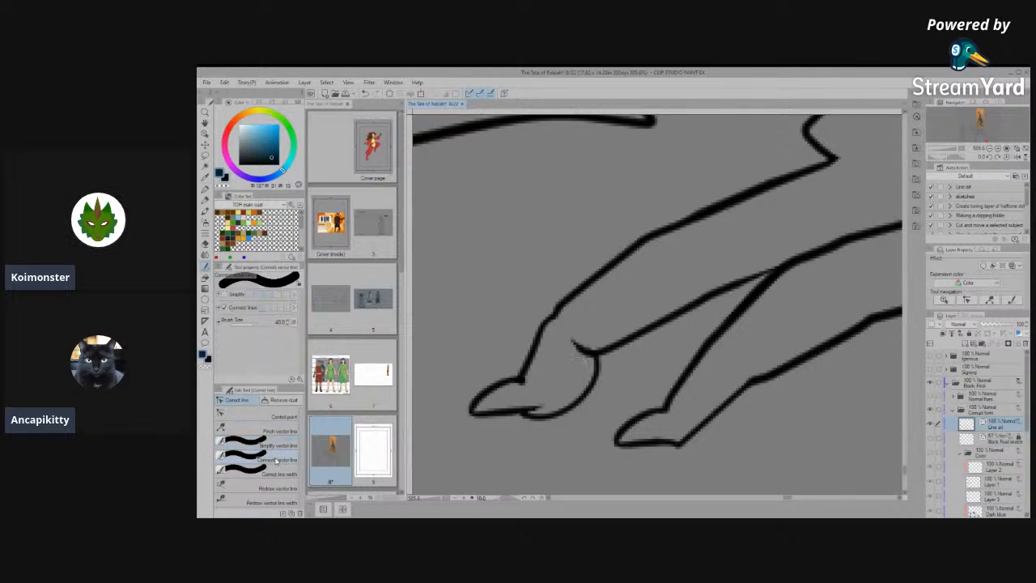
mouse_move(571, 340)
mouse_down()
mouse_move(599, 364)
mouse_move(500, 418)
mouse_up()
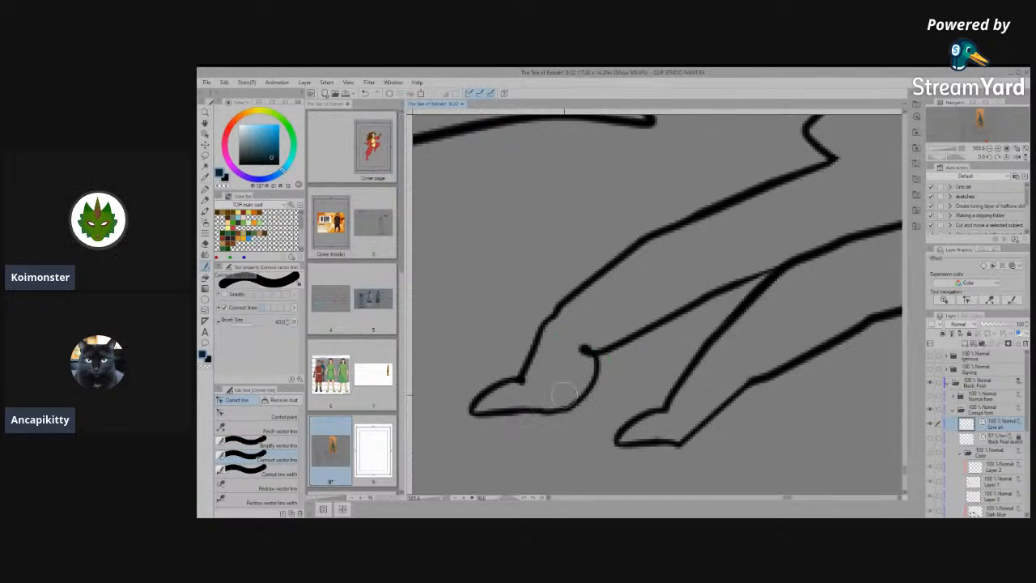
click(285, 448)
drag(600, 354, 603, 355)
drag(578, 346, 598, 355)
- Pull the control points of the stub above the front toe's pad outward into a loop and erase the loop
click(267, 417)
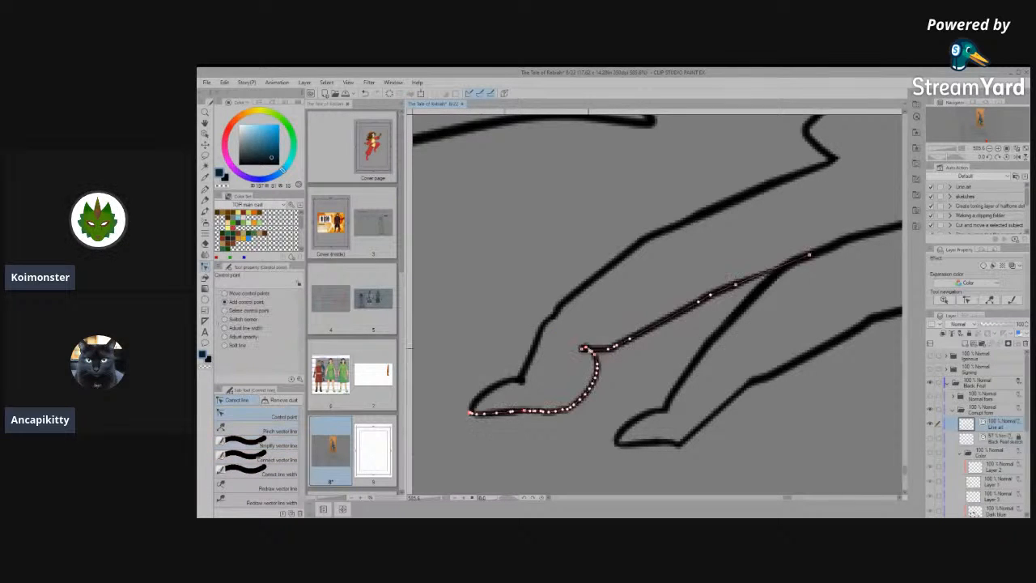
scroll(410, 403, up, 2)
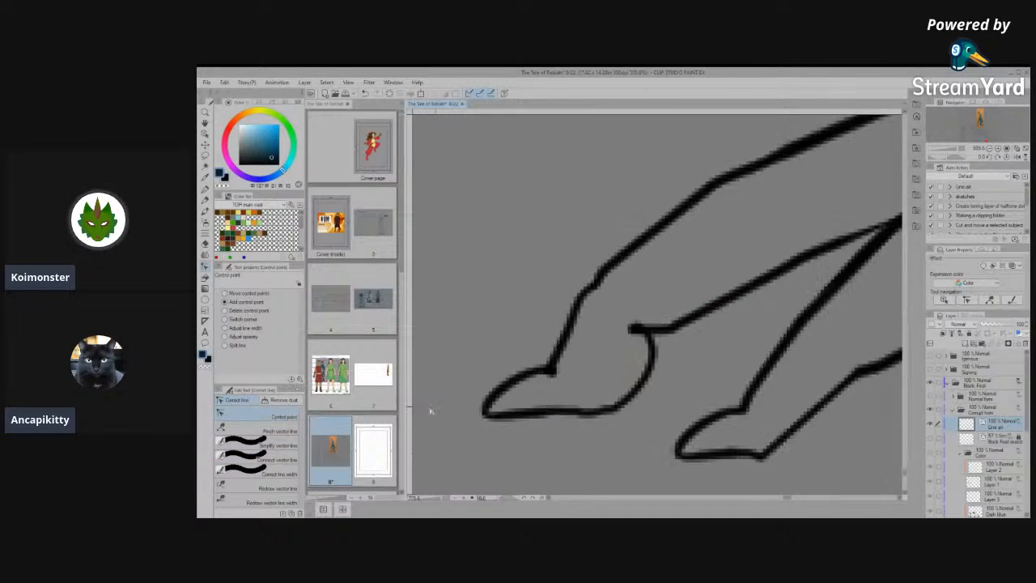
scroll(613, 345, up, 3)
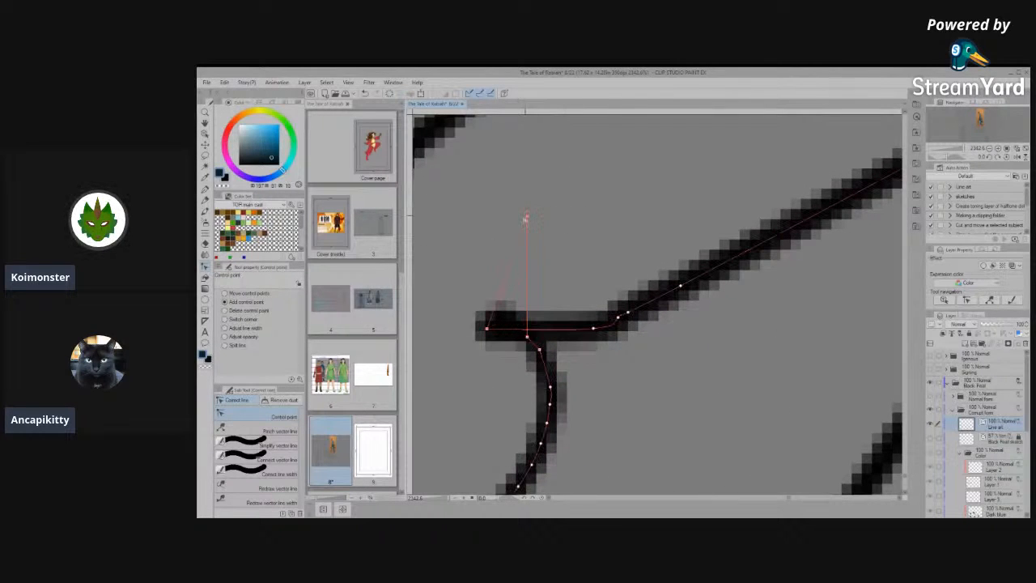
drag(525, 218, 530, 212)
drag(527, 342, 600, 242)
drag(539, 351, 599, 311)
drag(551, 387, 585, 346)
drag(550, 407, 580, 375)
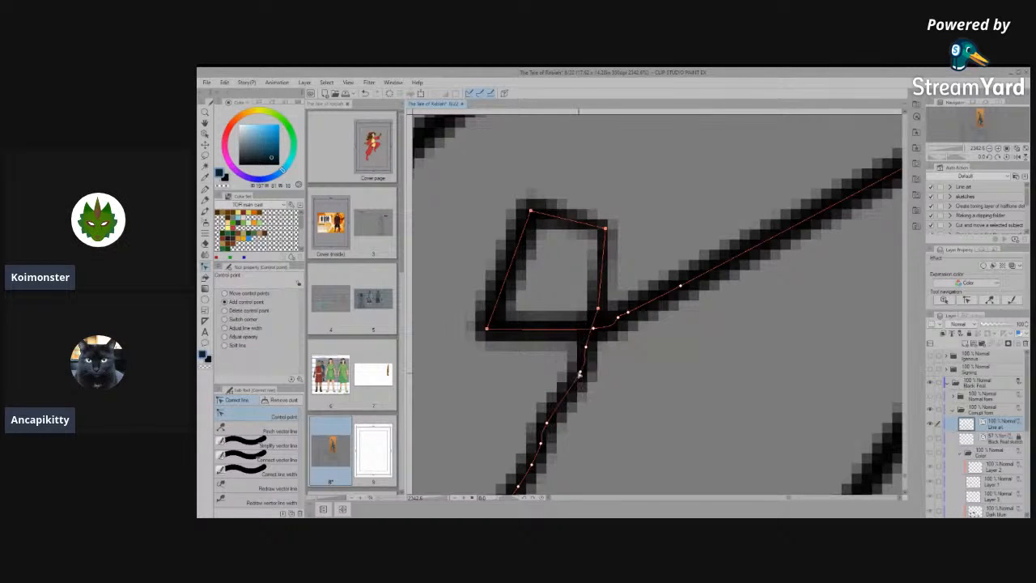
drag(540, 228, 544, 249)
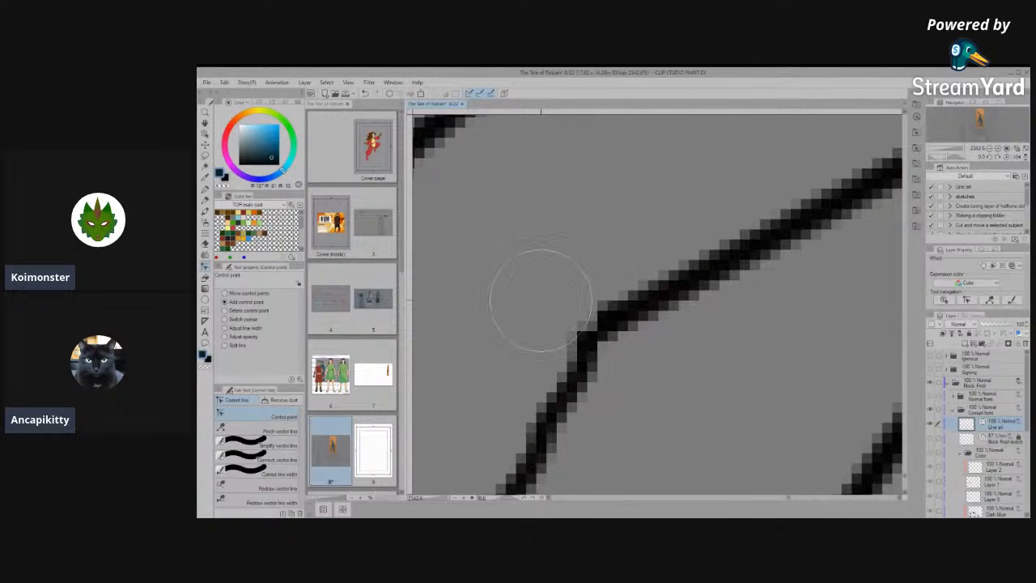
- Connect the front toe's pad line to its upper outline at the corner left by the erased loop
click(256, 464)
mouse_move(614, 310)
mouse_down()
mouse_move(545, 432)
mouse_move(684, 260)
mouse_move(530, 443)
mouse_up()
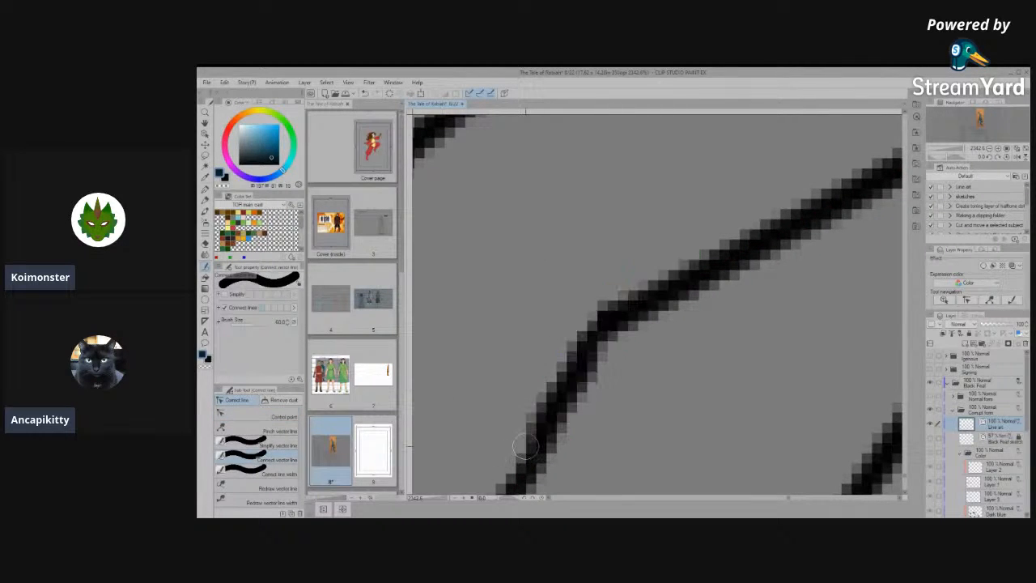
scroll(571, 309, down, 8)
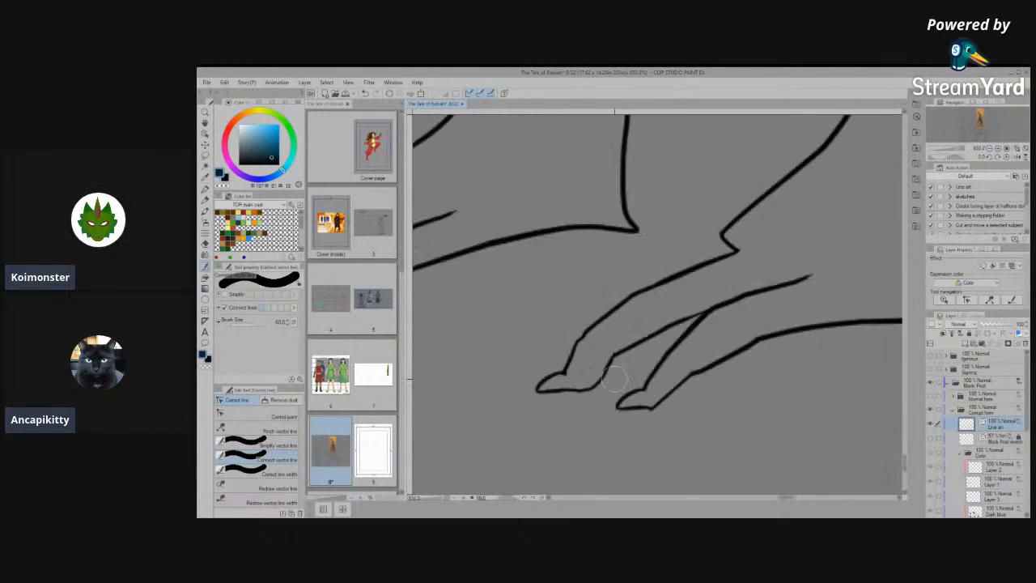
- Move the control points of the rear toe's lower knuckle down to smooth the bend in the underside outline
scroll(637, 408, down, 5)
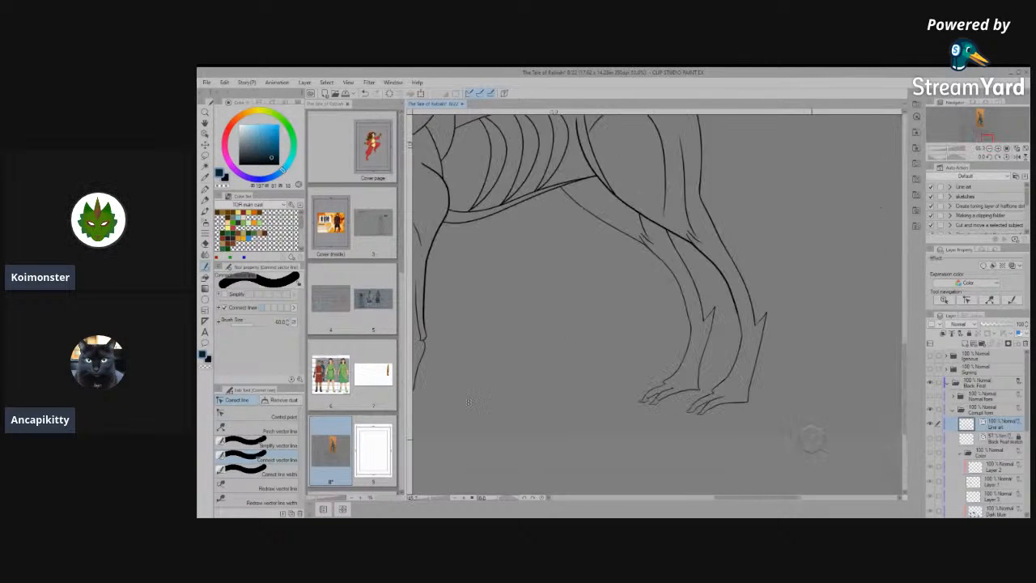
scroll(746, 411, up, 4)
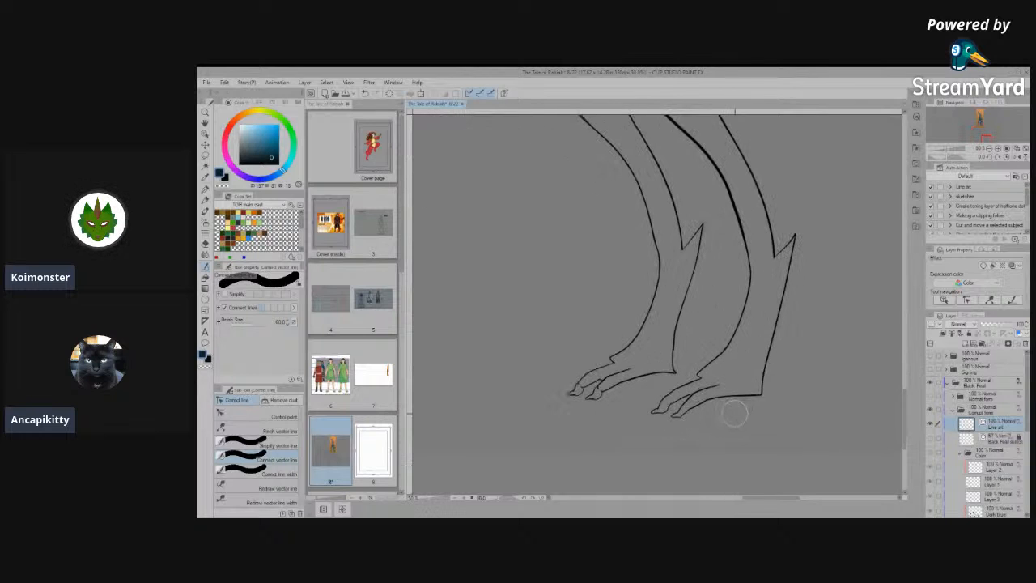
scroll(712, 437, up, 6)
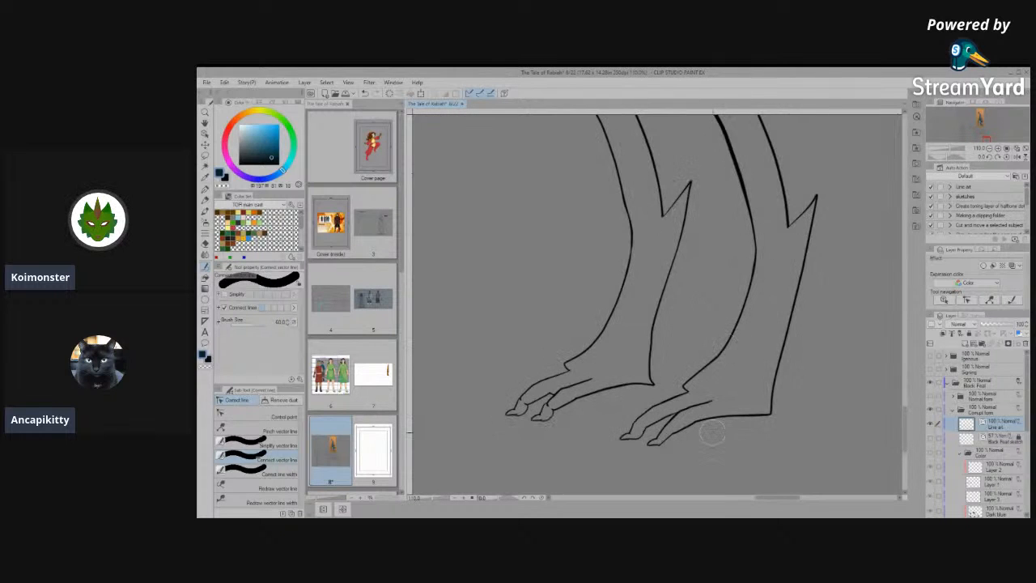
click(251, 416)
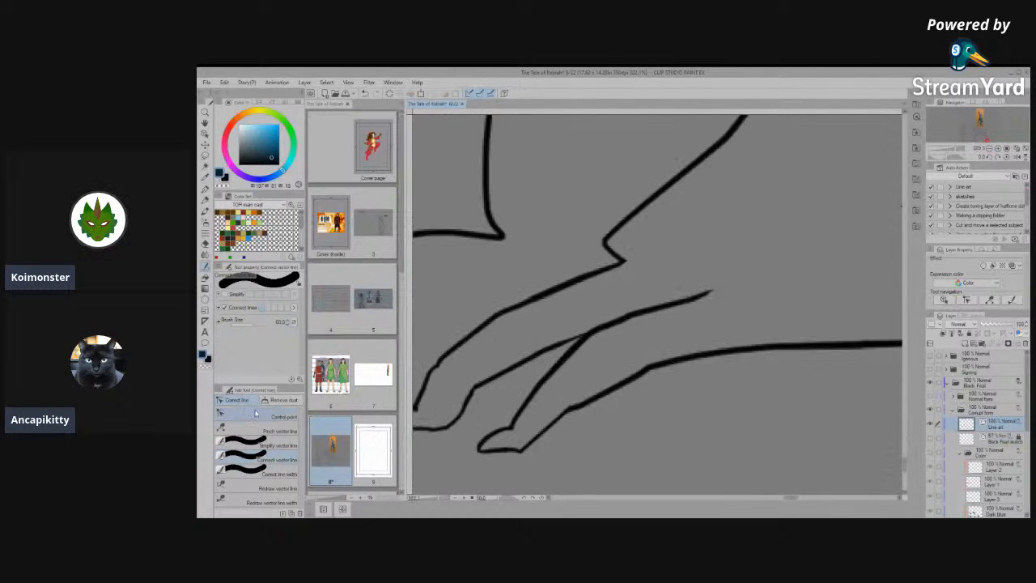
scroll(575, 422, up, 4)
scroll(580, 412, up, 1)
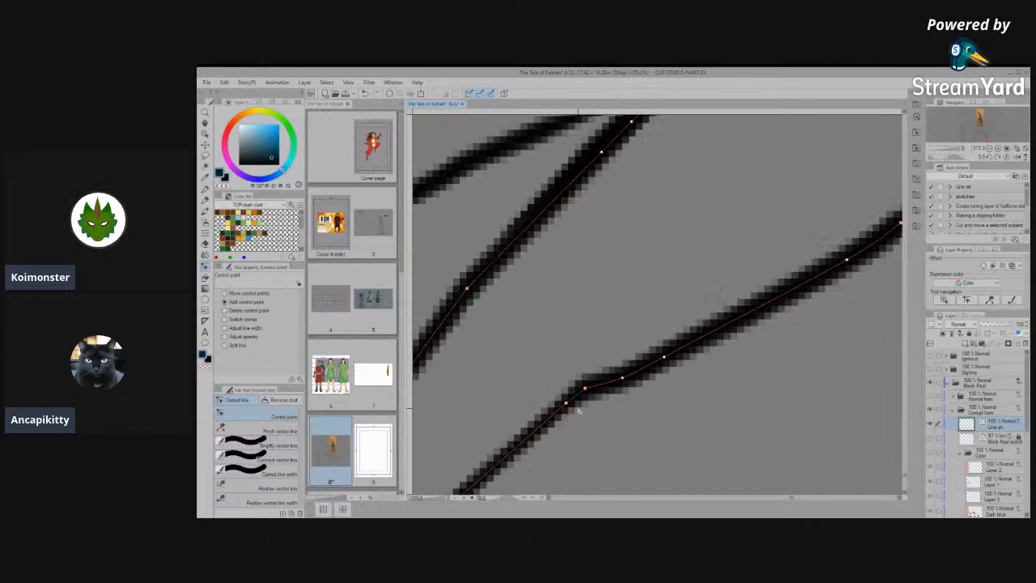
drag(546, 435, 527, 453)
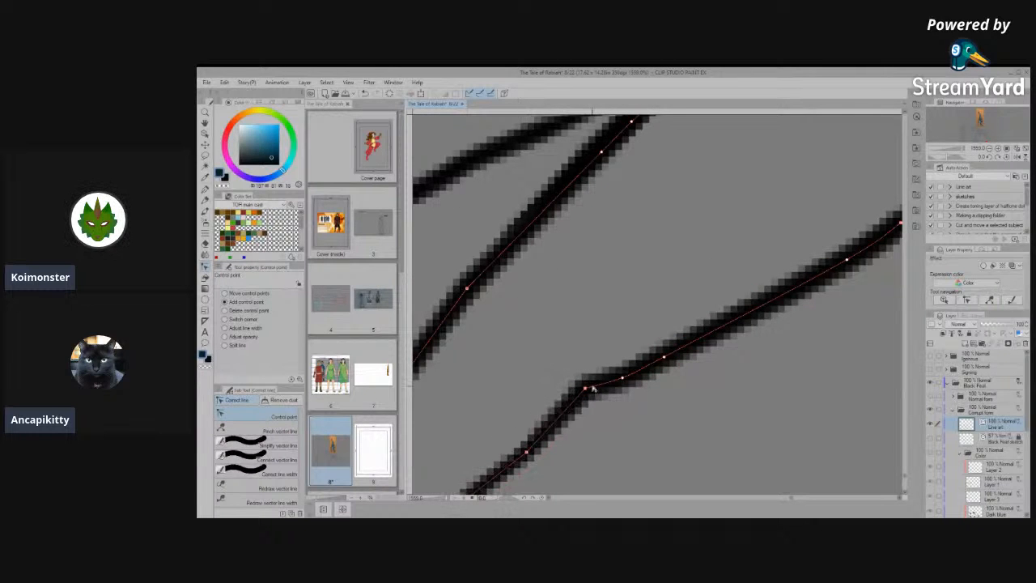
drag(586, 389, 585, 405)
scroll(578, 354, down, 4)
- Adjust and simplify the corner where the rear toe's claw meets its upper outline
scroll(515, 381, up, 2)
scroll(515, 393, up, 4)
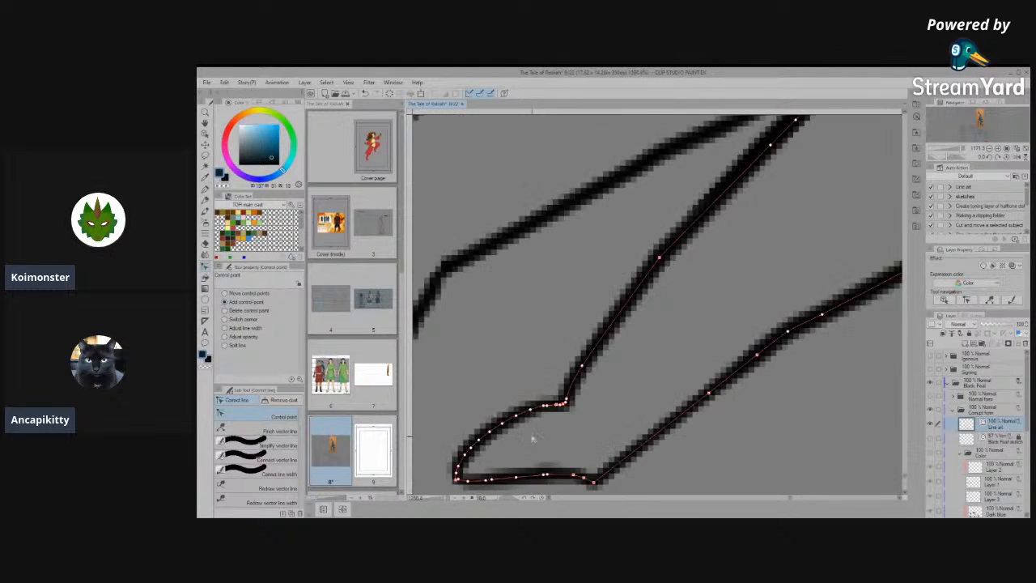
scroll(567, 399, up, 1)
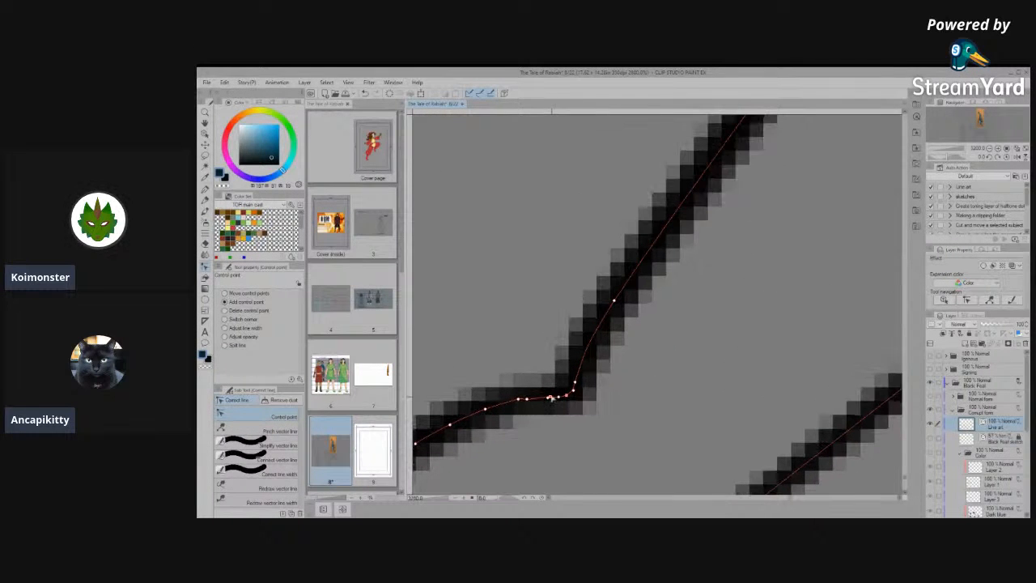
drag(540, 392, 537, 395)
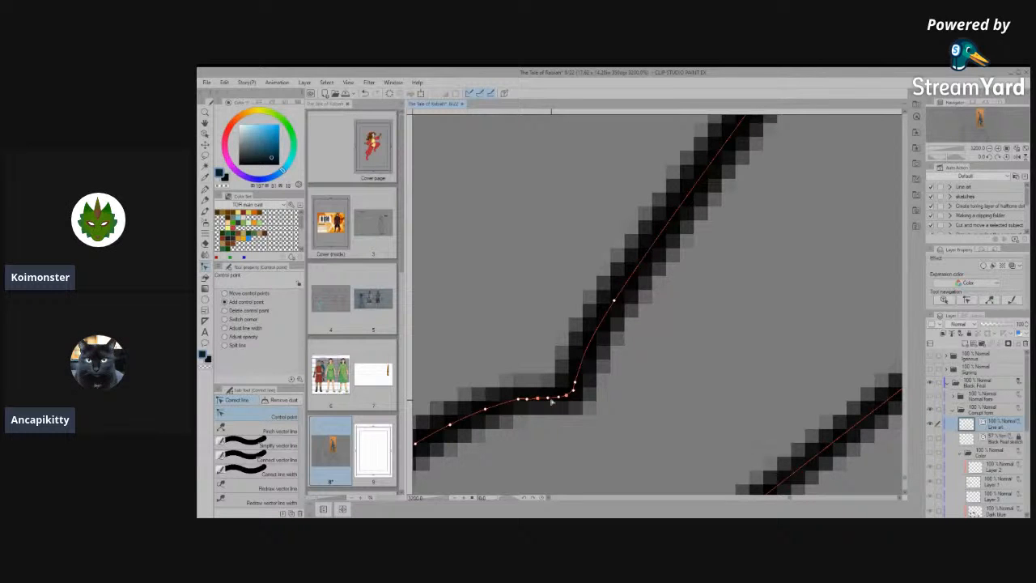
click(247, 445)
drag(483, 397, 595, 377)
scroll(622, 381, down, 8)
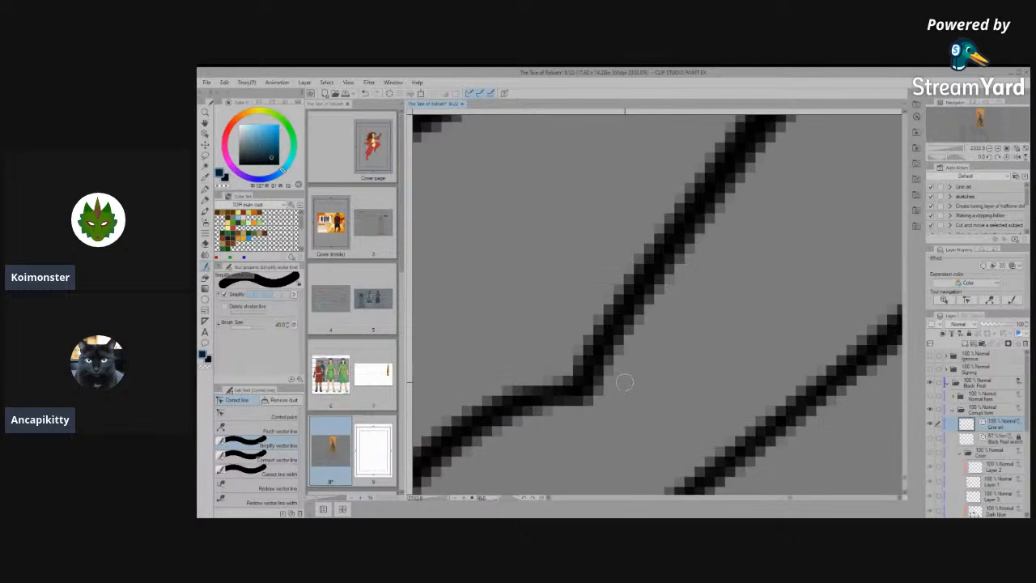
scroll(630, 384, down, 8)
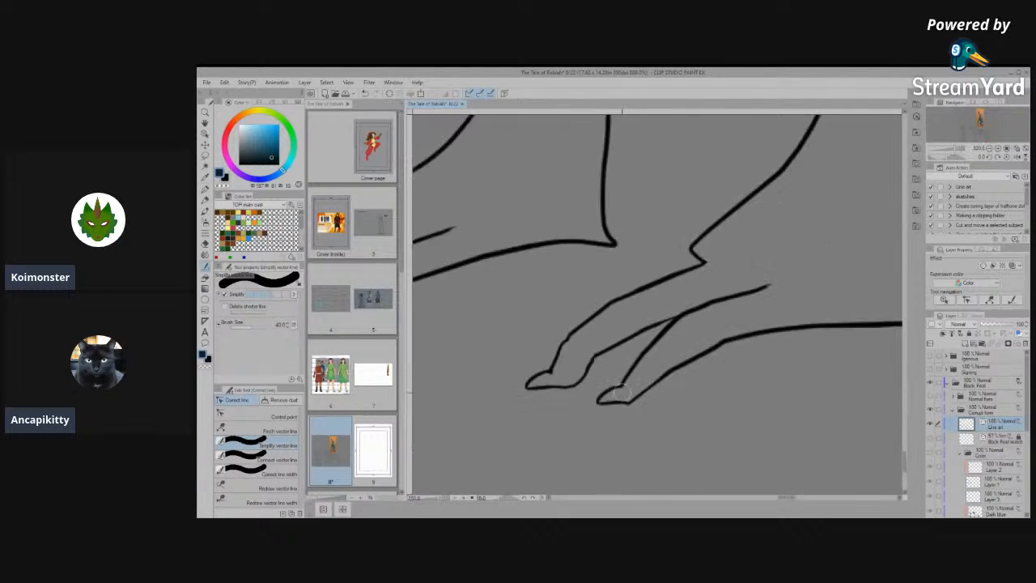
- Connect and simplify the notch in the front-facing figure's outer leg outline, level with the clawed hand
scroll(676, 402, down, 5)
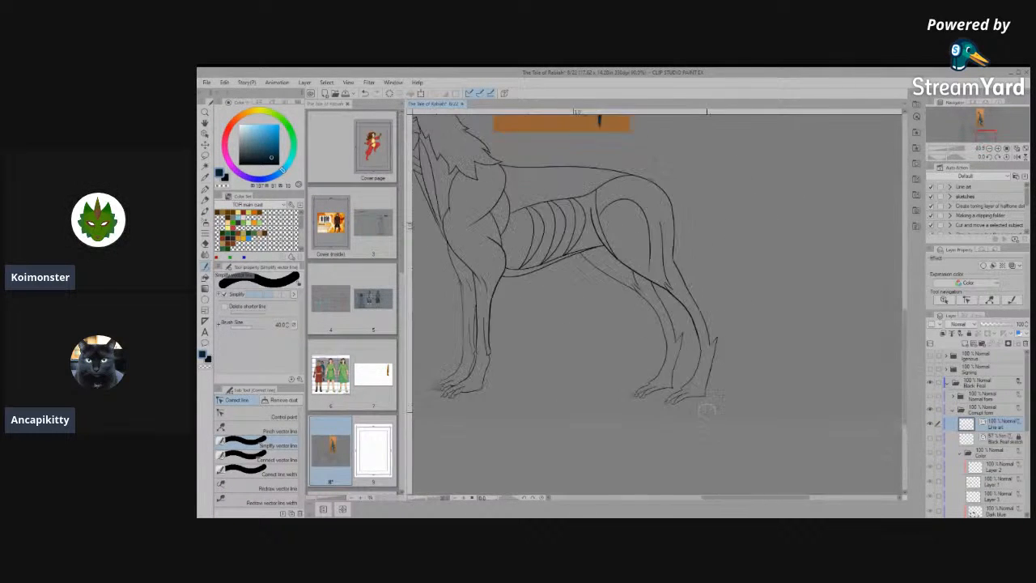
scroll(631, 191, up, 3)
scroll(630, 192, down, 5)
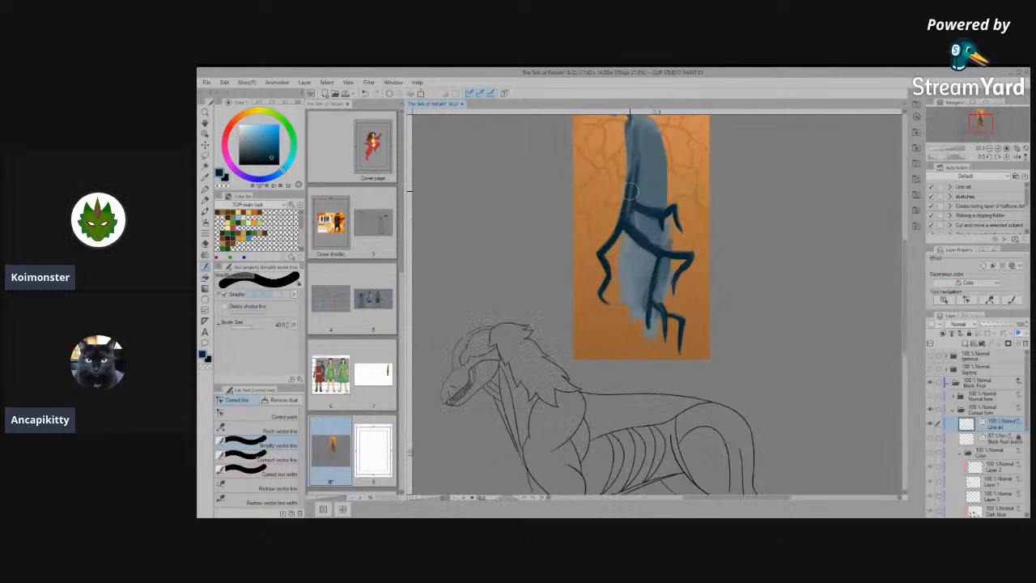
scroll(684, 395, up, 6)
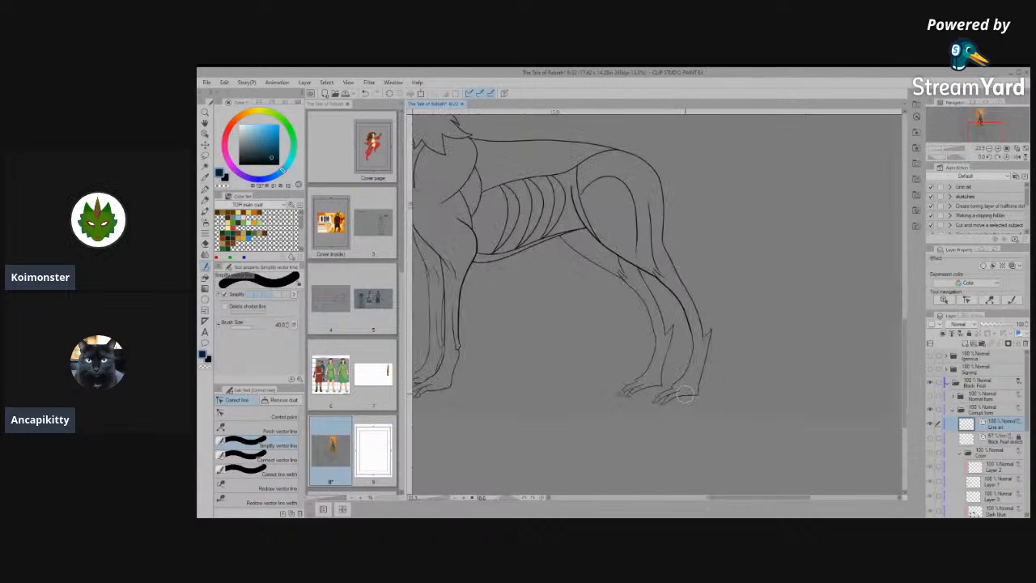
scroll(705, 382, down, 6)
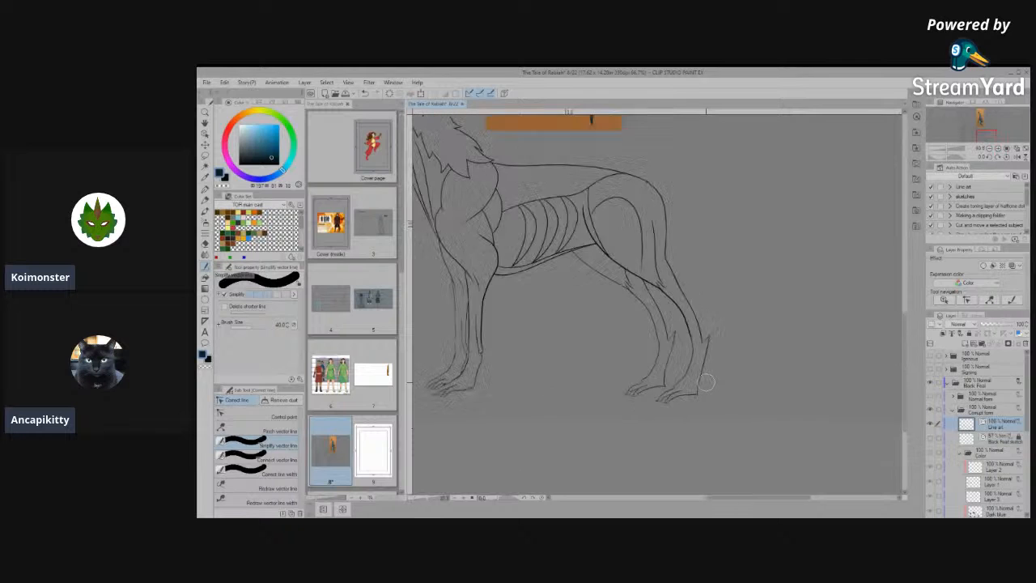
scroll(549, 371, up, 6)
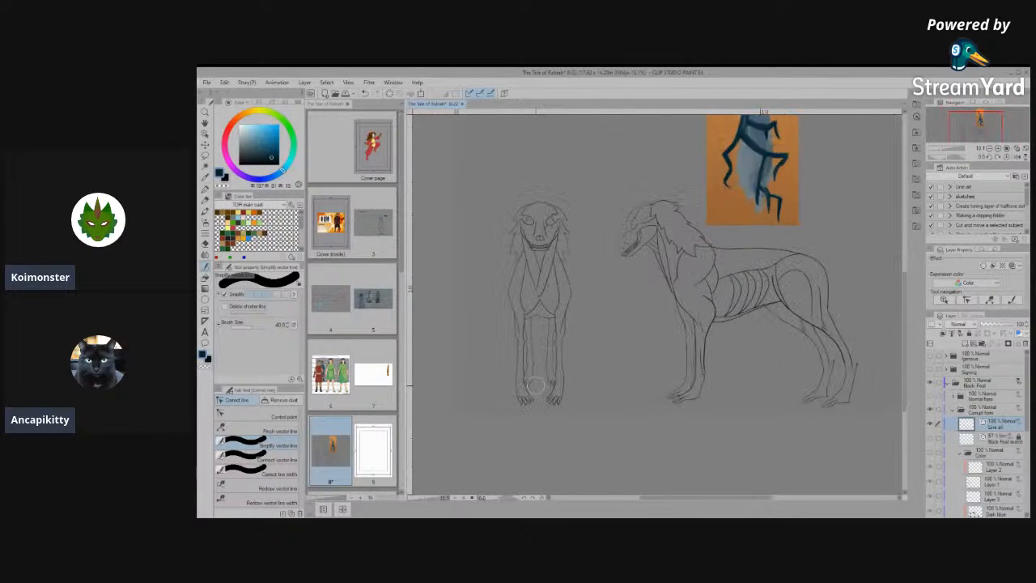
scroll(513, 401, up, 6)
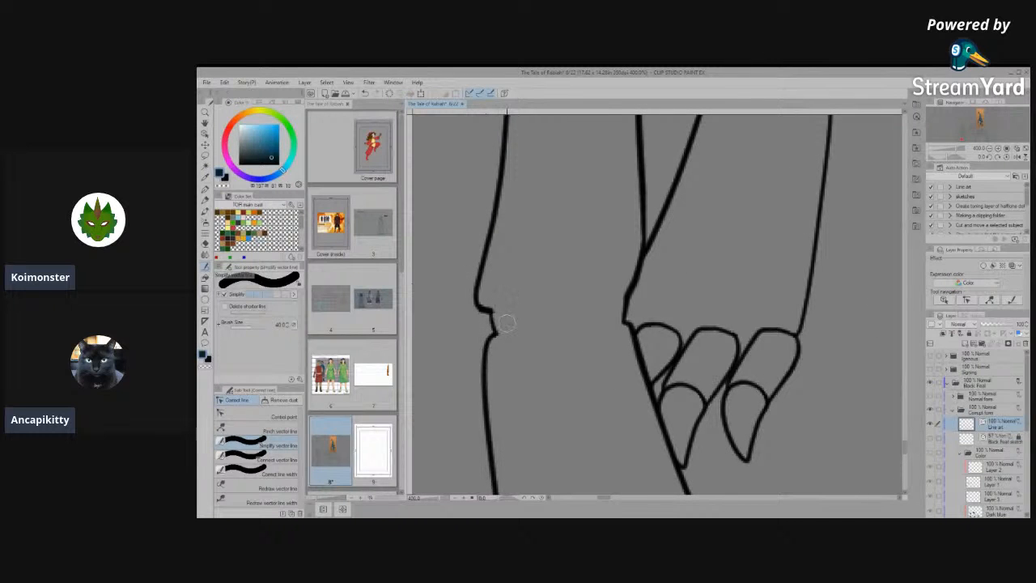
click(284, 459)
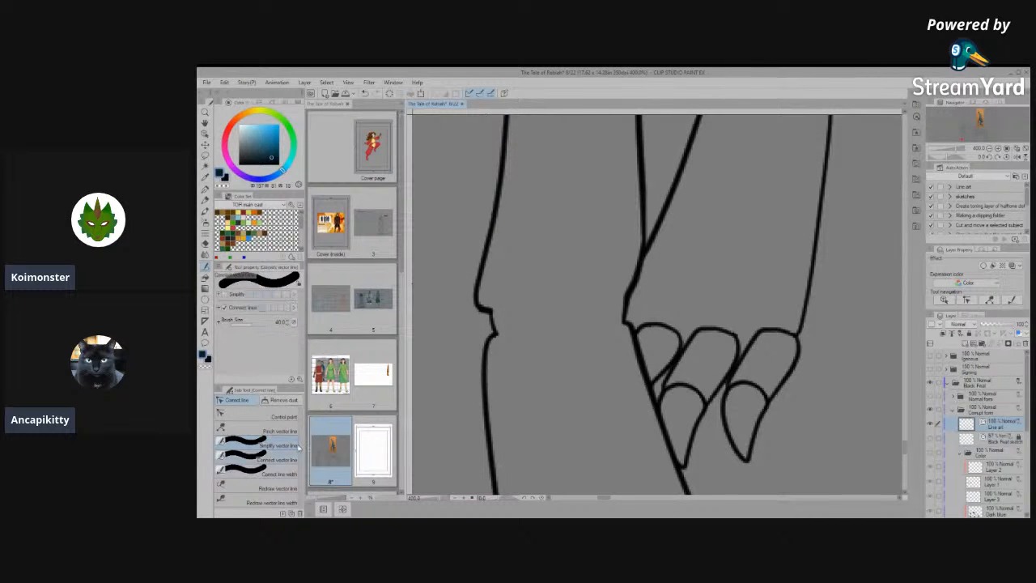
drag(474, 310, 495, 339)
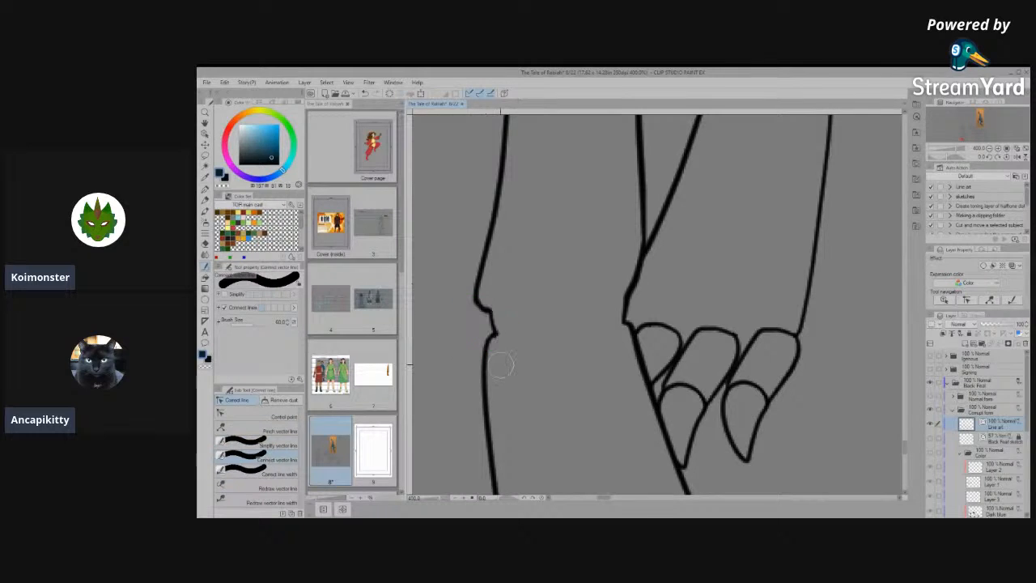
click(272, 416)
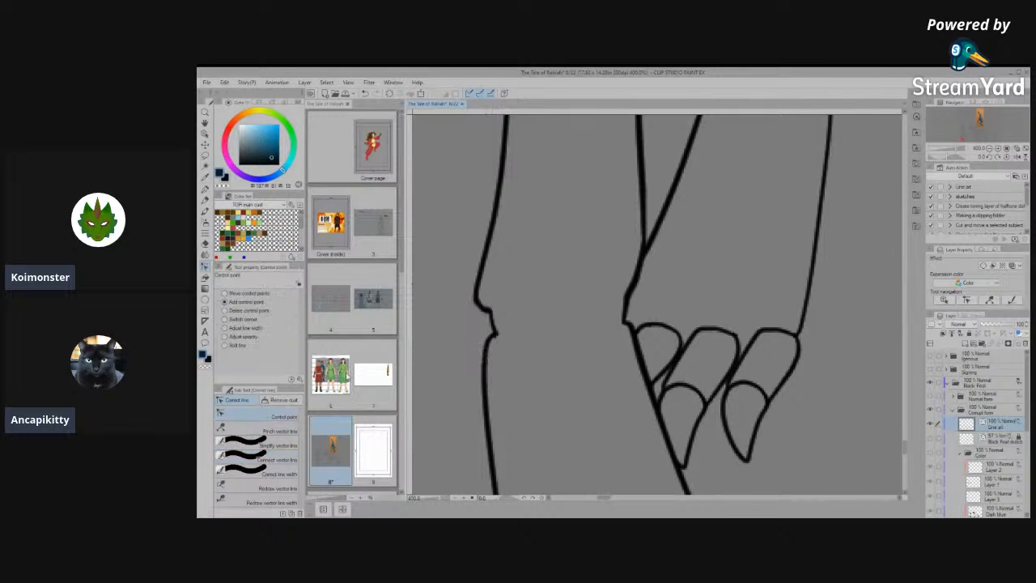
click(280, 446)
drag(478, 301, 467, 300)
click(271, 416)
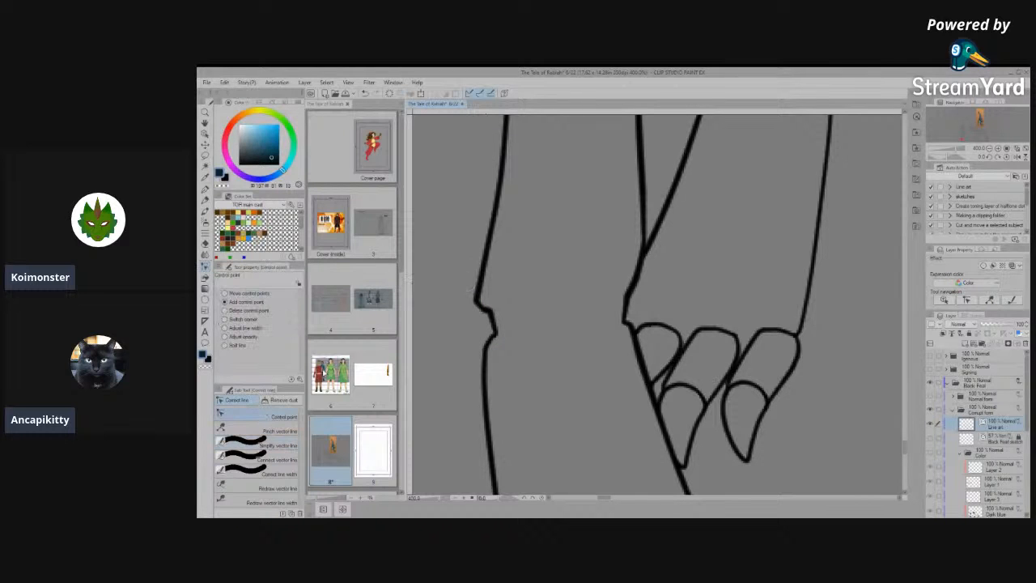
scroll(484, 301, down, 5)
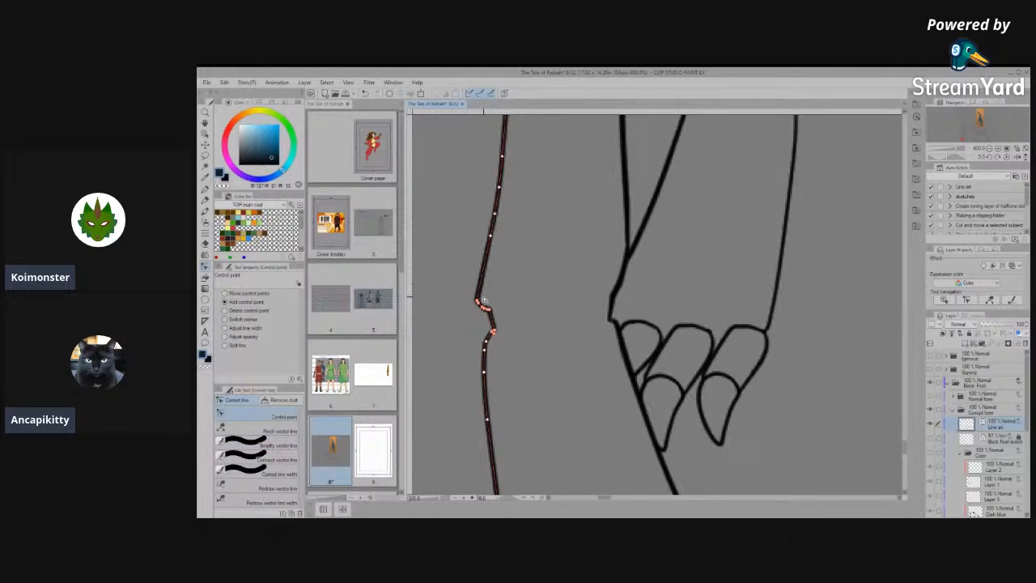
- Connect the line segments along the front-facing figure's inner wrist and display their control points for editing
scroll(583, 347, up, 5)
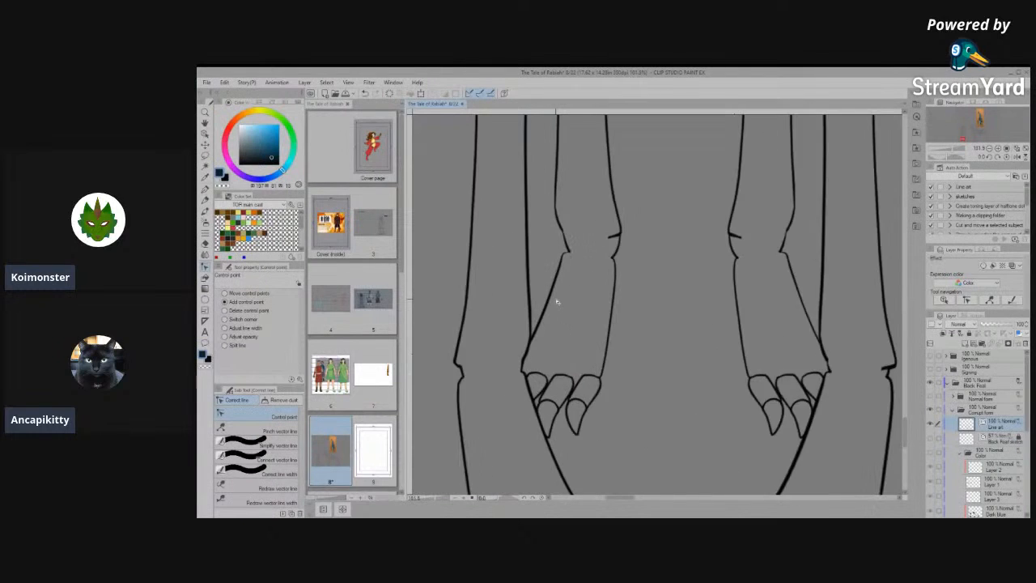
scroll(588, 344, down, 3)
scroll(587, 194, up, 6)
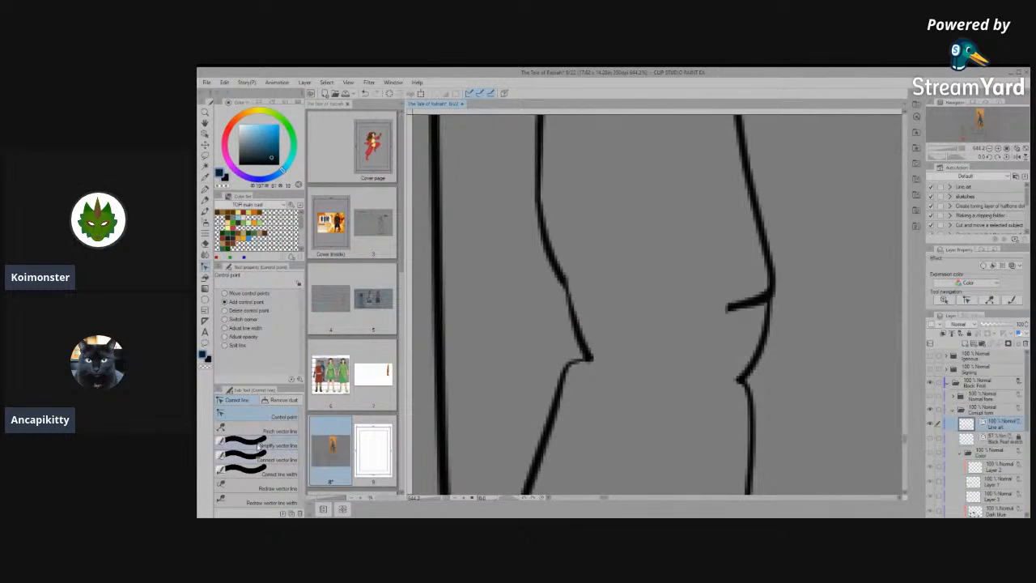
click(243, 445)
click(243, 459)
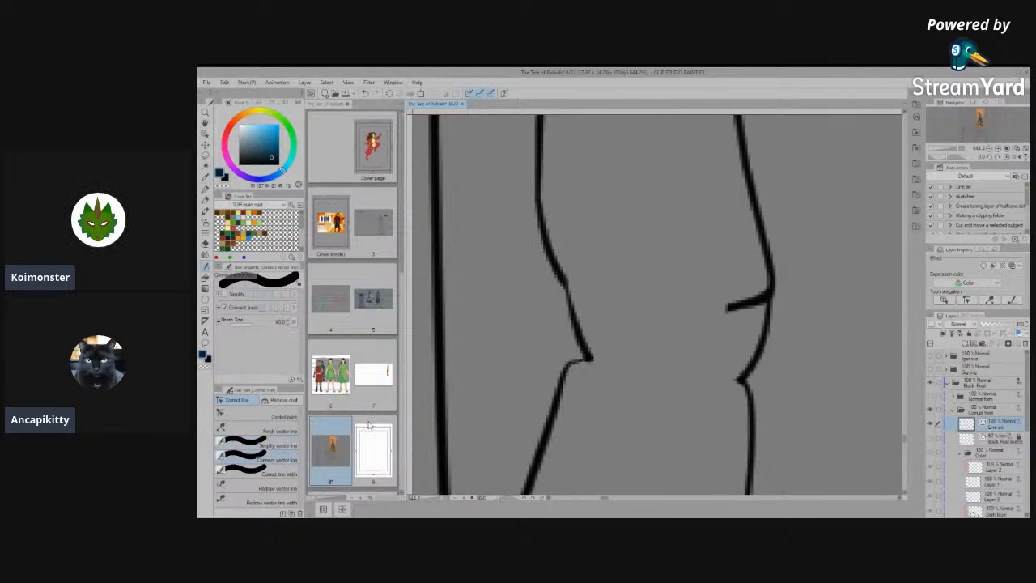
mouse_move(590, 324)
mouse_down()
mouse_move(596, 354)
mouse_move(619, 314)
mouse_move(588, 353)
mouse_move(555, 246)
mouse_up()
click(255, 416)
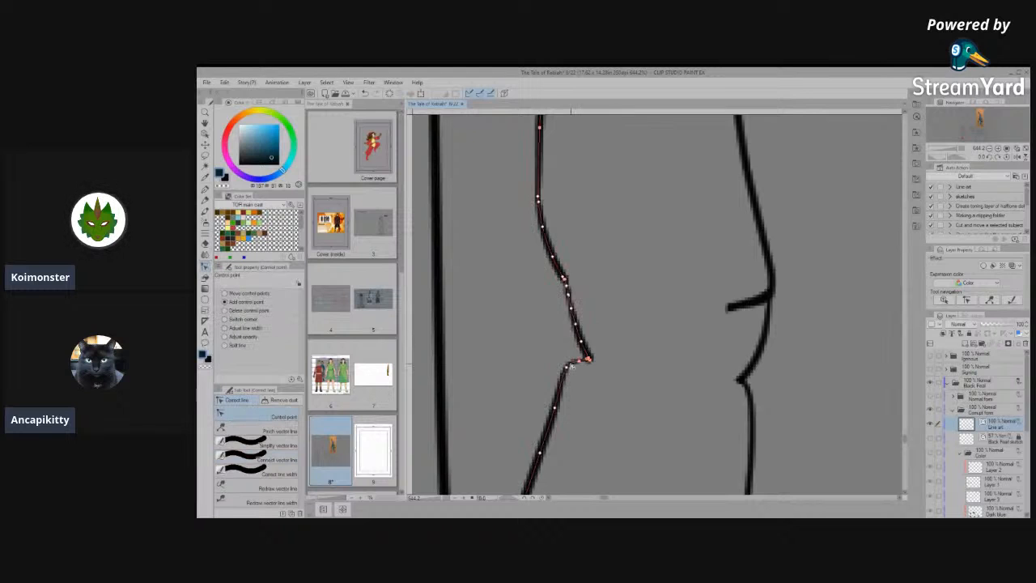
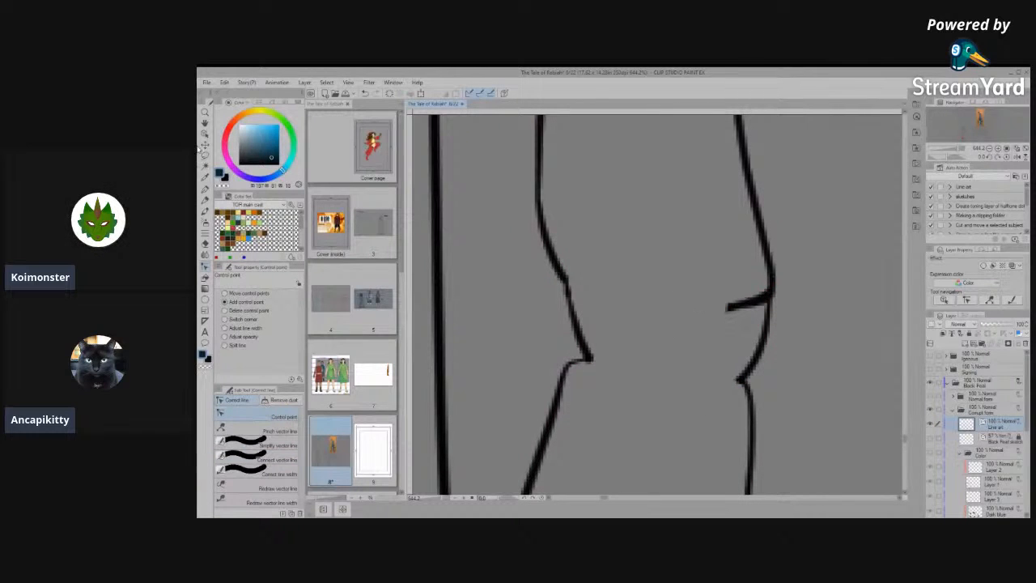
- Delete the thick duplicate crease stroke on the inner ankle of the front-facing figure's left-hand hind leg
click(206, 139)
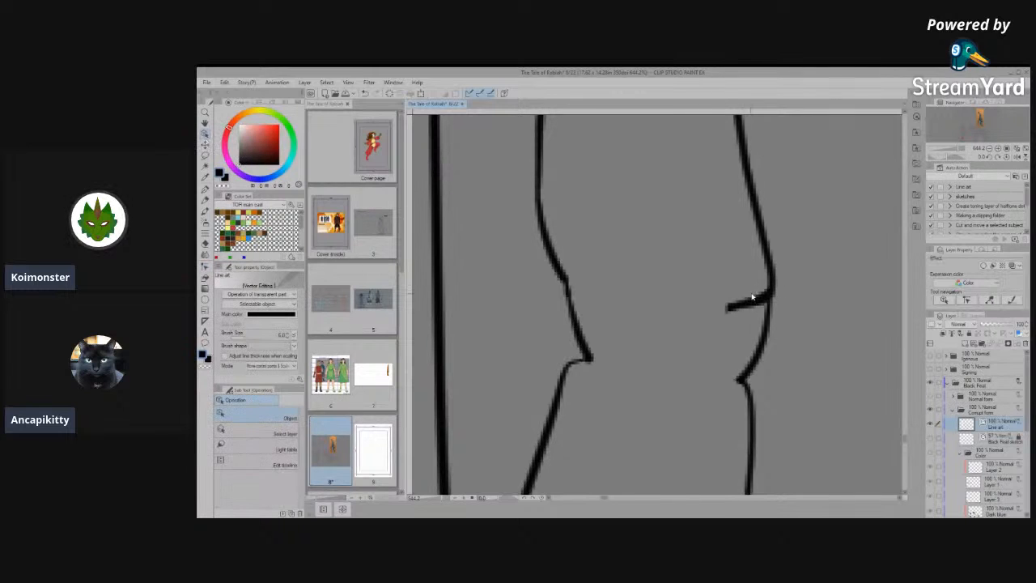
drag(752, 298, 688, 341)
key(ctrl+z)
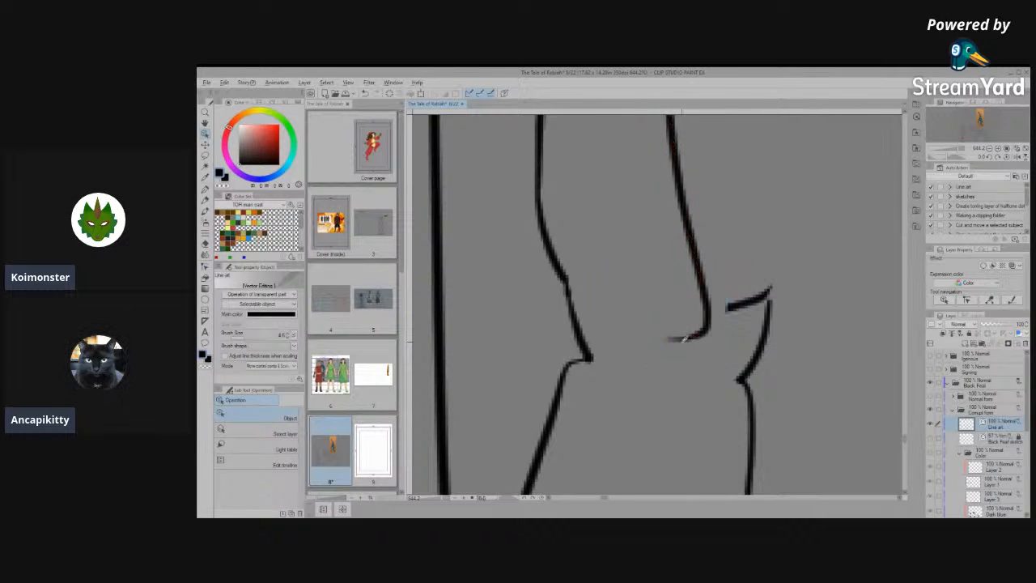
click(741, 305)
drag(748, 305, 678, 274)
key(Delete)
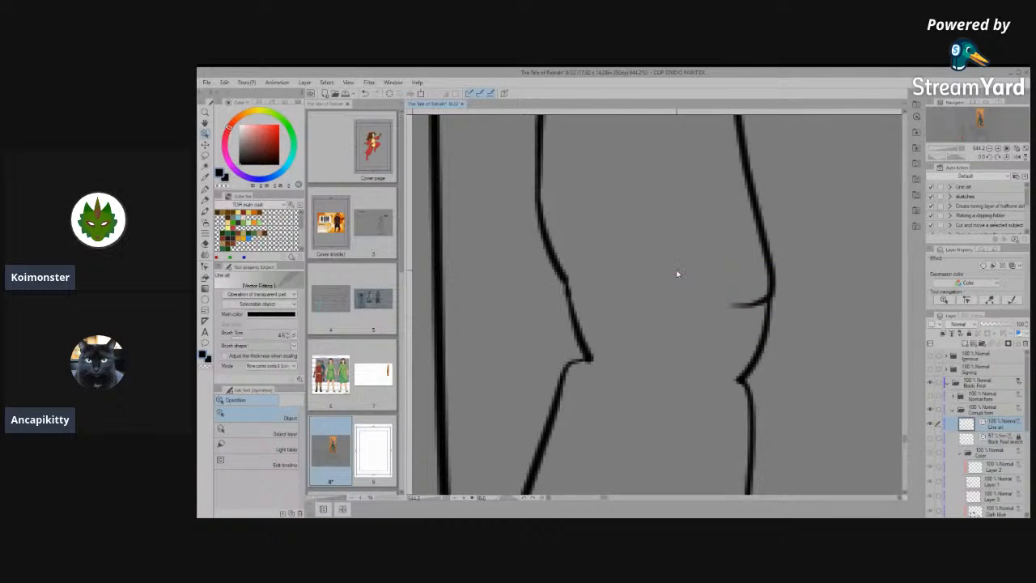
- Simplify the same hind leg's outer ankle outline above the notch to smooth out its kinks
scroll(594, 311, down, 3)
click(611, 348)
scroll(647, 340, up, 4)
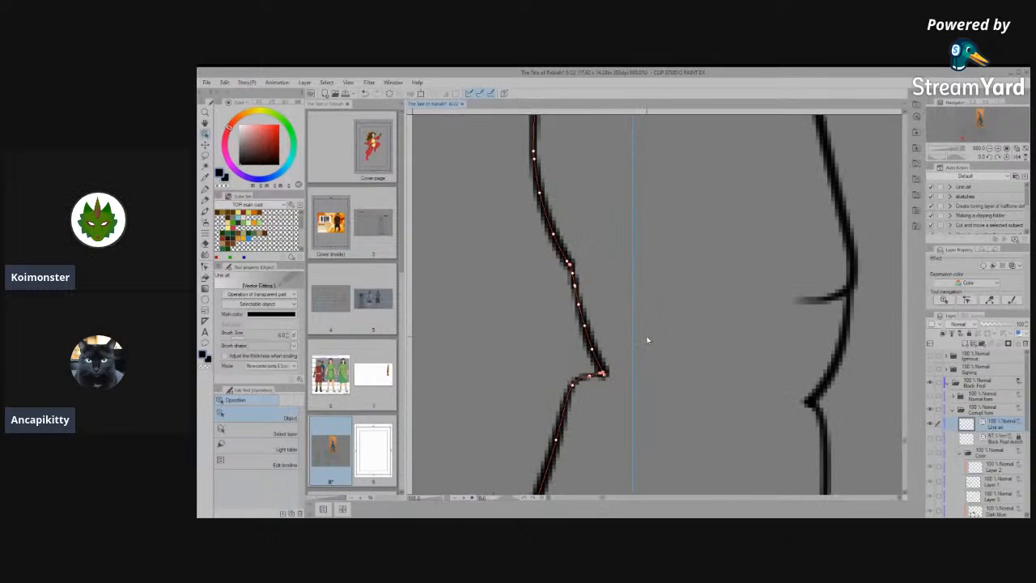
click(560, 349)
click(591, 349)
click(519, 366)
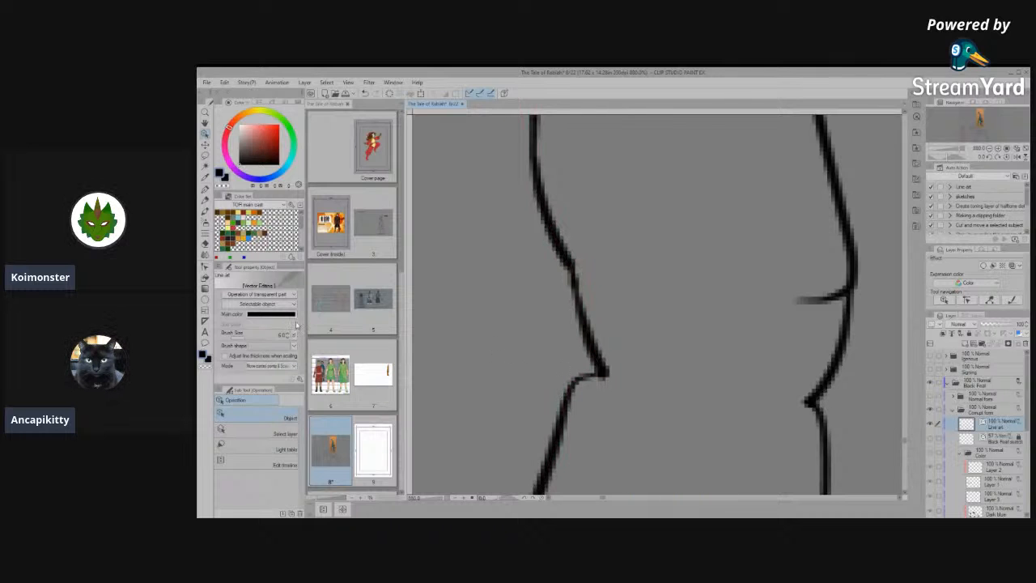
click(207, 278)
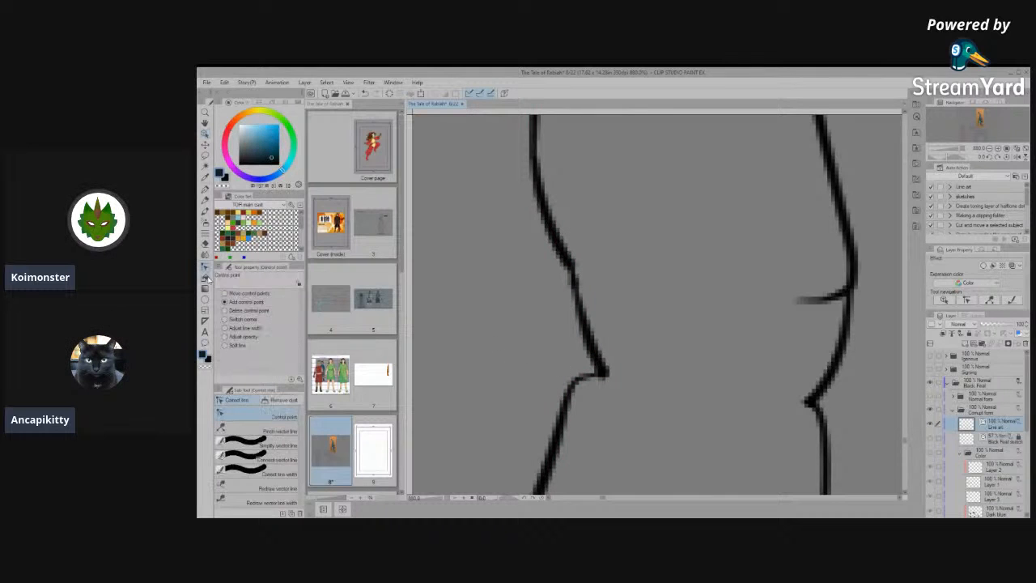
click(276, 445)
drag(607, 355, 586, 296)
drag(579, 336, 599, 386)
drag(566, 239, 611, 403)
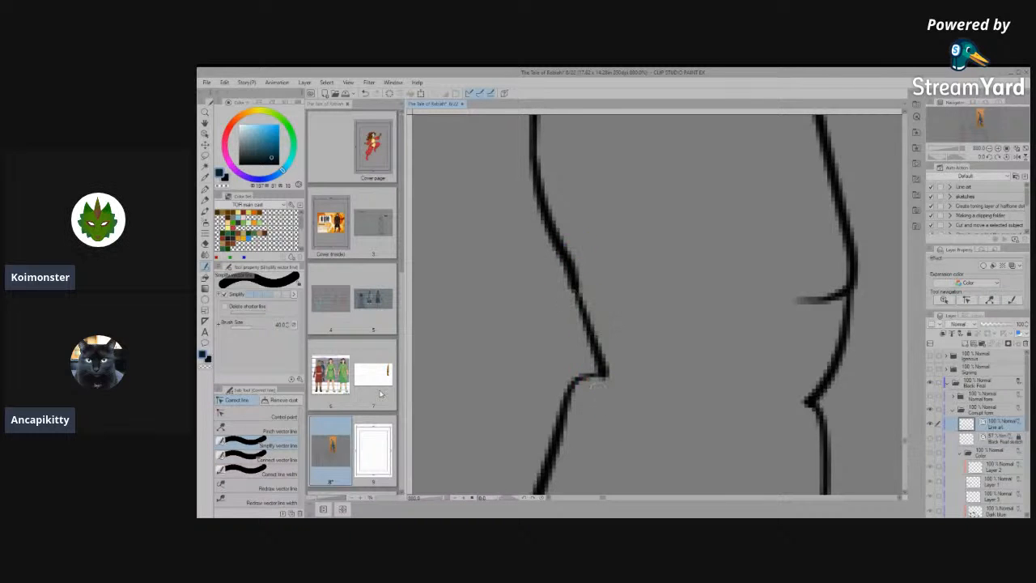
- Move the notch's control points inward and simplify the line into a smooth bend at the left-hand hind leg's outer ankle
click(260, 416)
click(588, 329)
drag(601, 373, 586, 357)
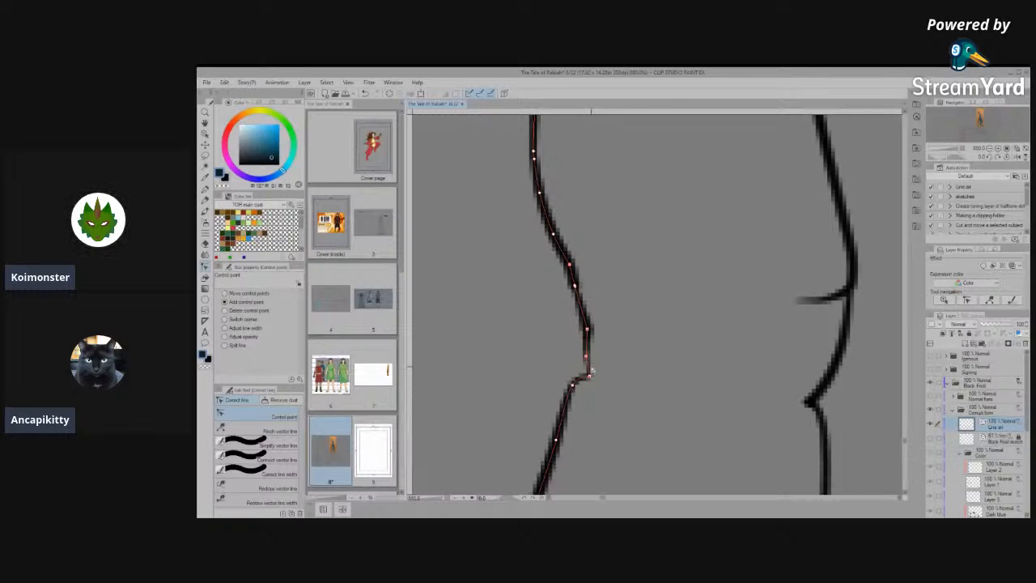
scroll(592, 370, up, 3)
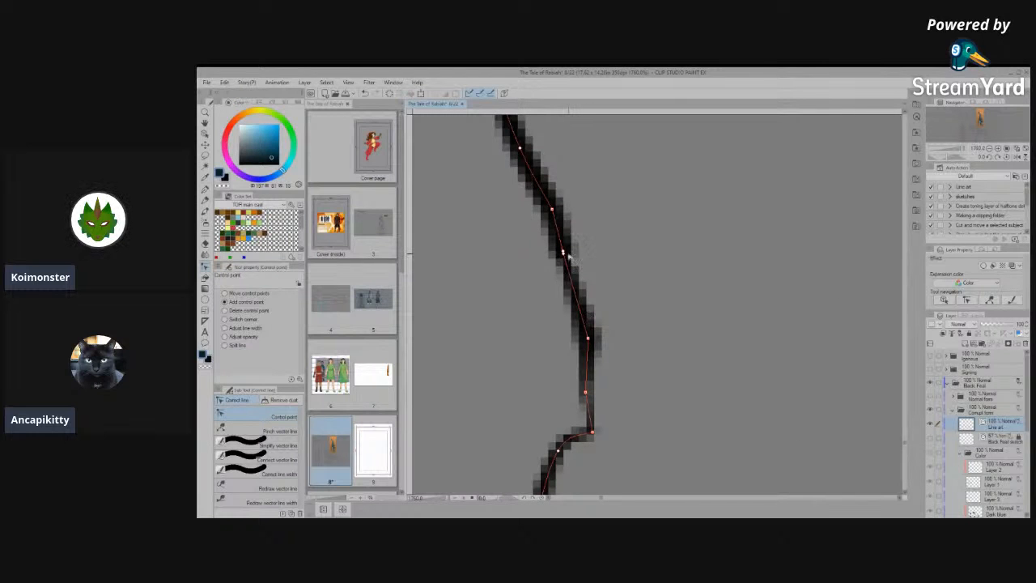
drag(575, 292, 581, 295)
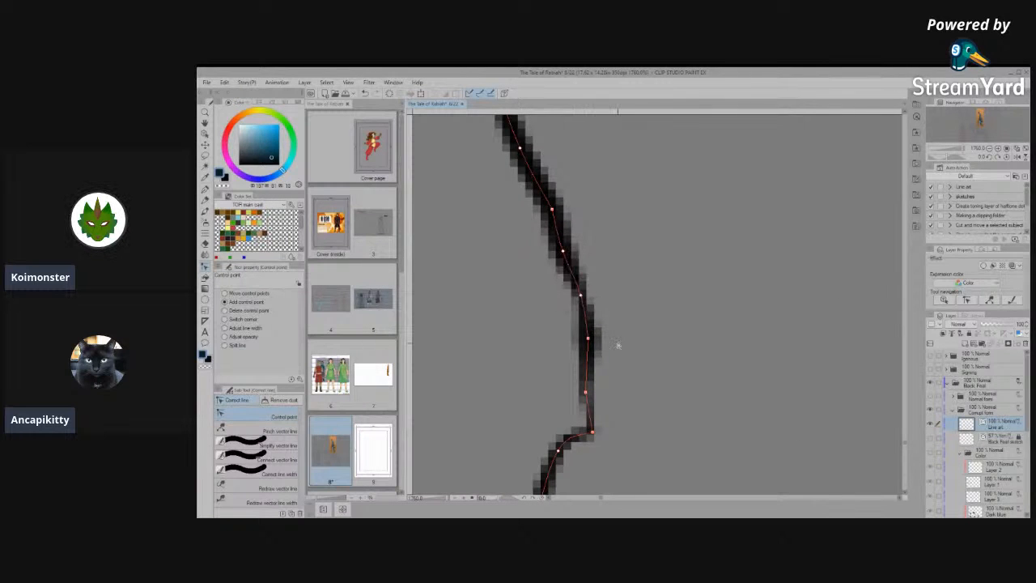
click(578, 430)
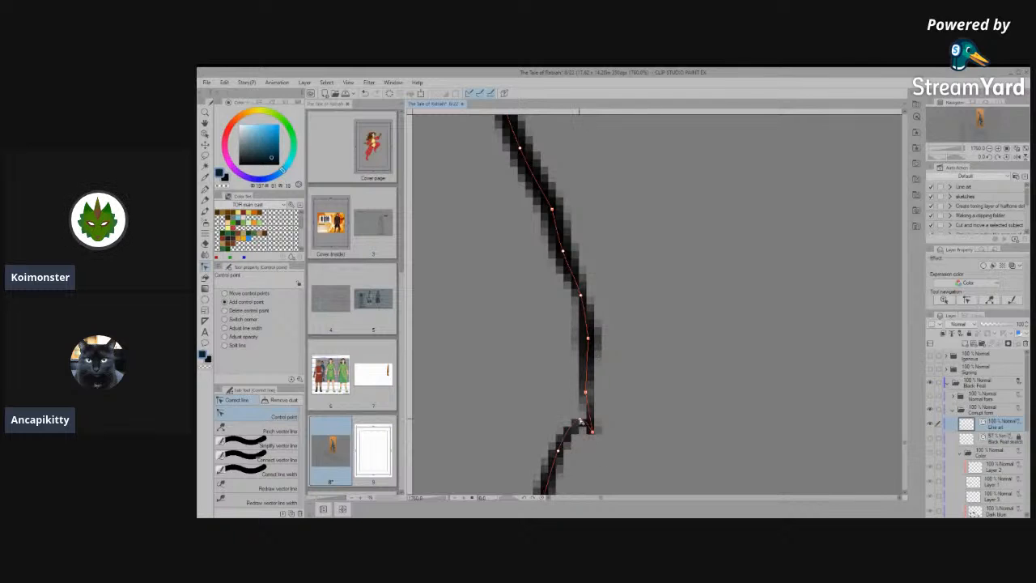
drag(593, 431, 580, 411)
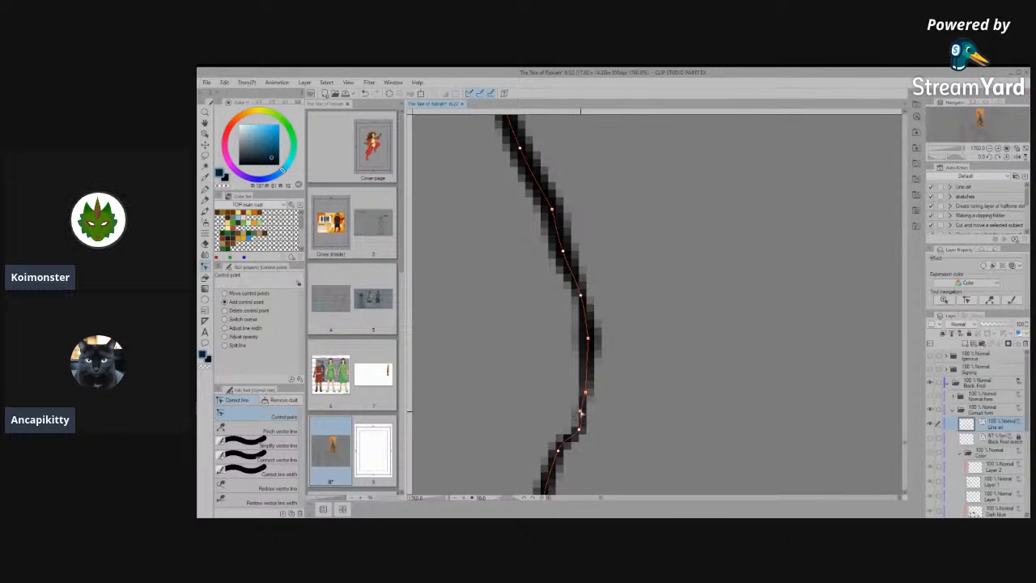
click(251, 445)
drag(576, 307, 589, 453)
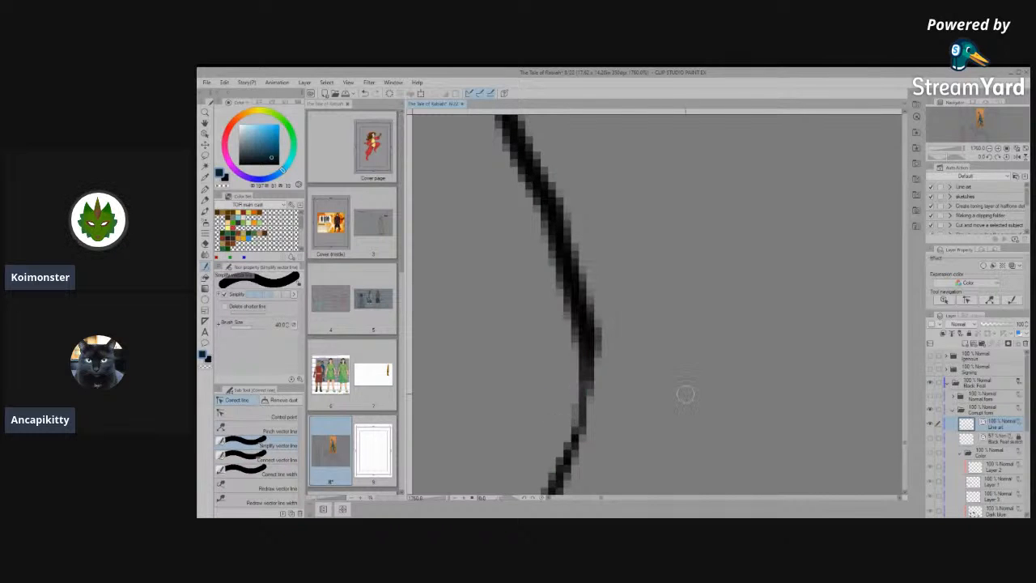
- Simplify the kink and connect the segments at the notch on the right-hand hind leg's outer ankle outline
scroll(685, 395, down, 10)
scroll(628, 367, down, 4)
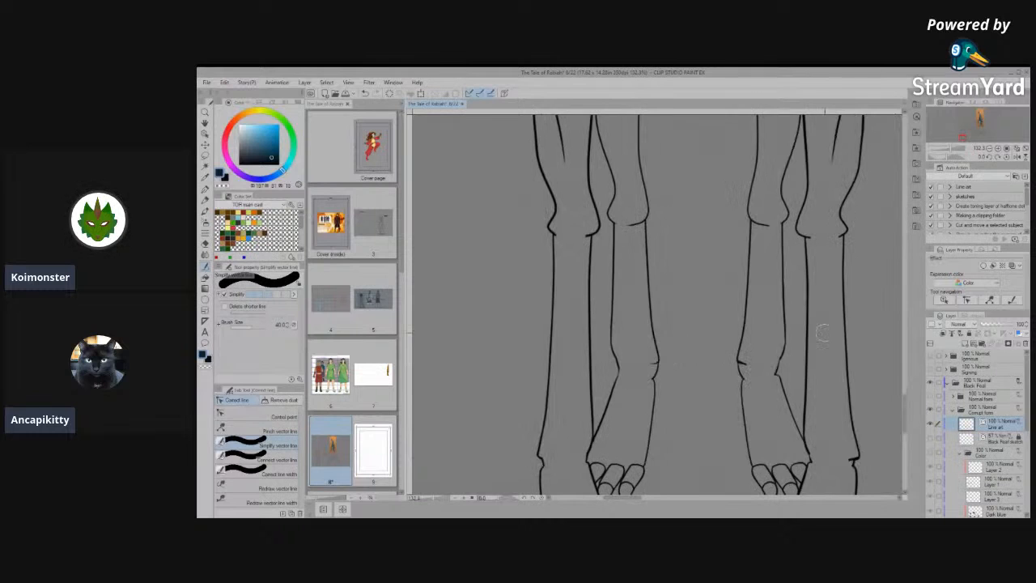
scroll(821, 332, up, 6)
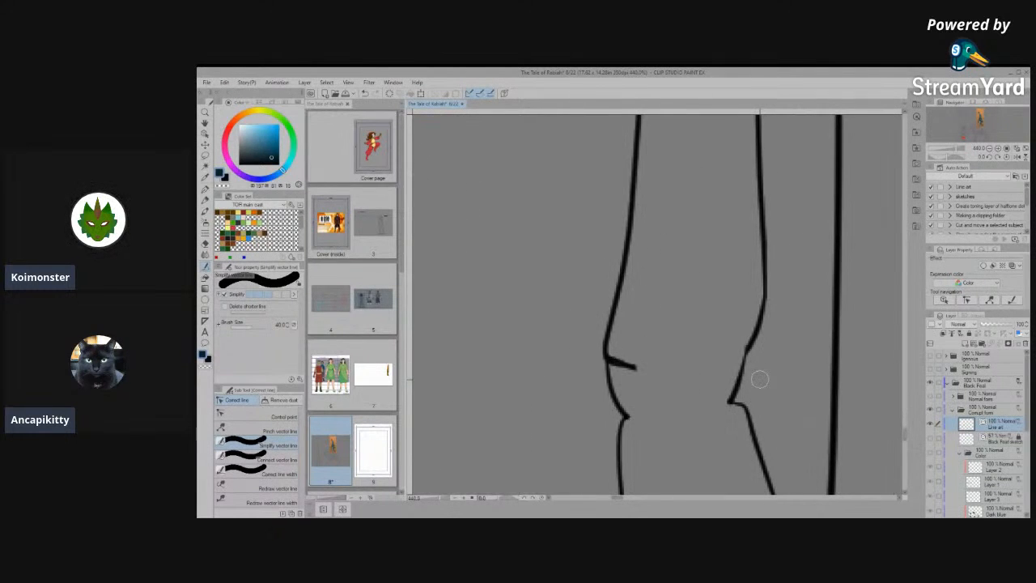
mouse_move(746, 344)
mouse_down()
mouse_move(734, 389)
mouse_move(743, 357)
mouse_up()
click(279, 459)
mouse_move(727, 395)
mouse_down()
mouse_move(743, 364)
mouse_move(732, 405)
mouse_up()
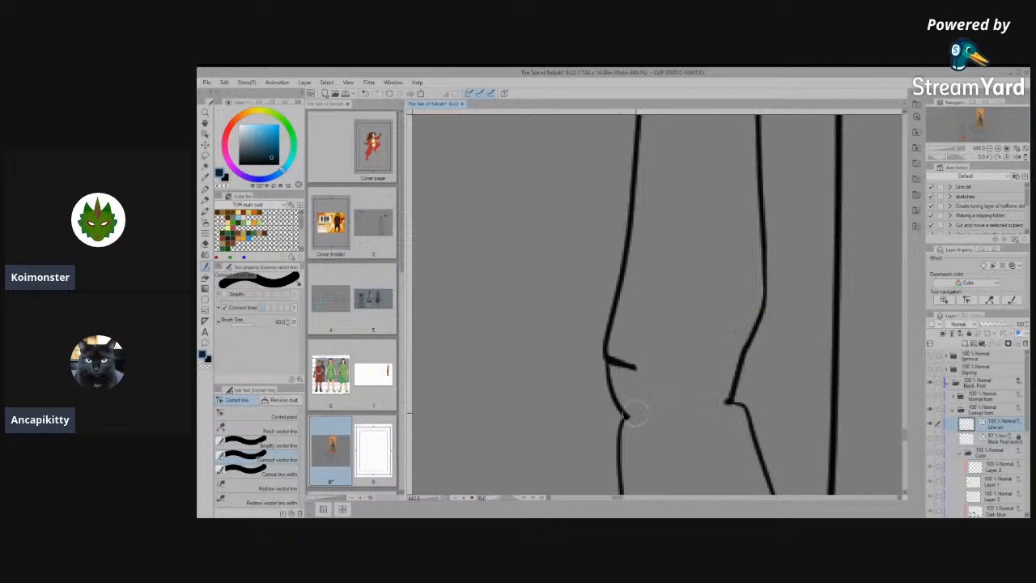
- Delete the thick duplicate crease stroke on the right-hand hind leg's inner ankle
click(275, 416)
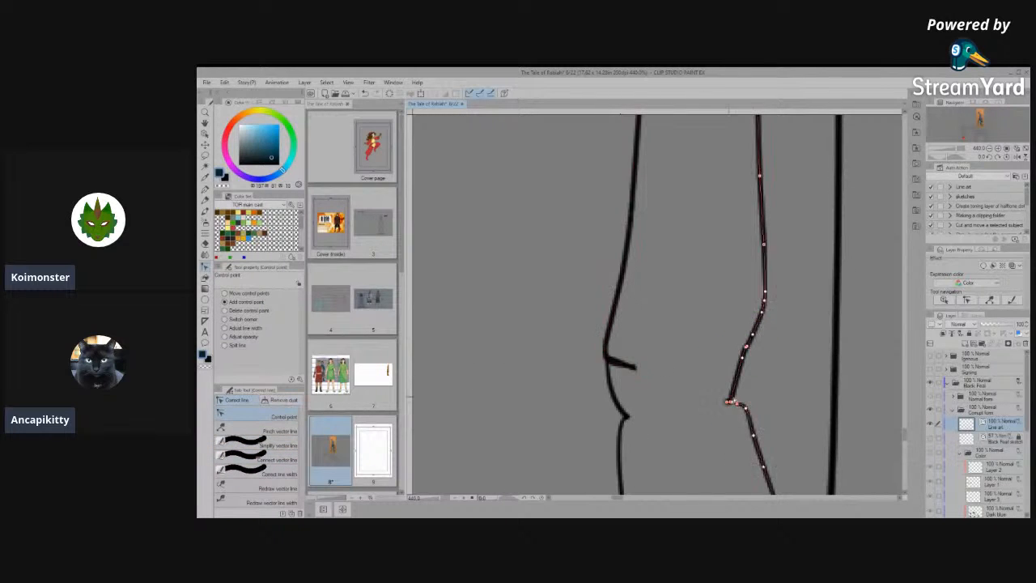
click(206, 135)
drag(625, 354, 518, 345)
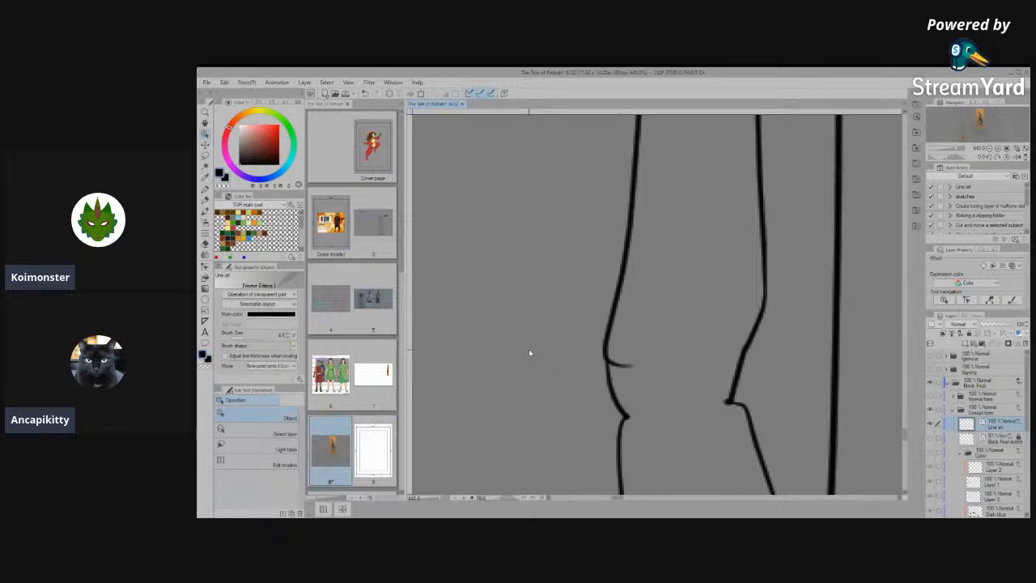
- Move the control point beside the right-hand hind leg's outer ankle notch up along the line to clean up the corner
scroll(535, 354, down, 4)
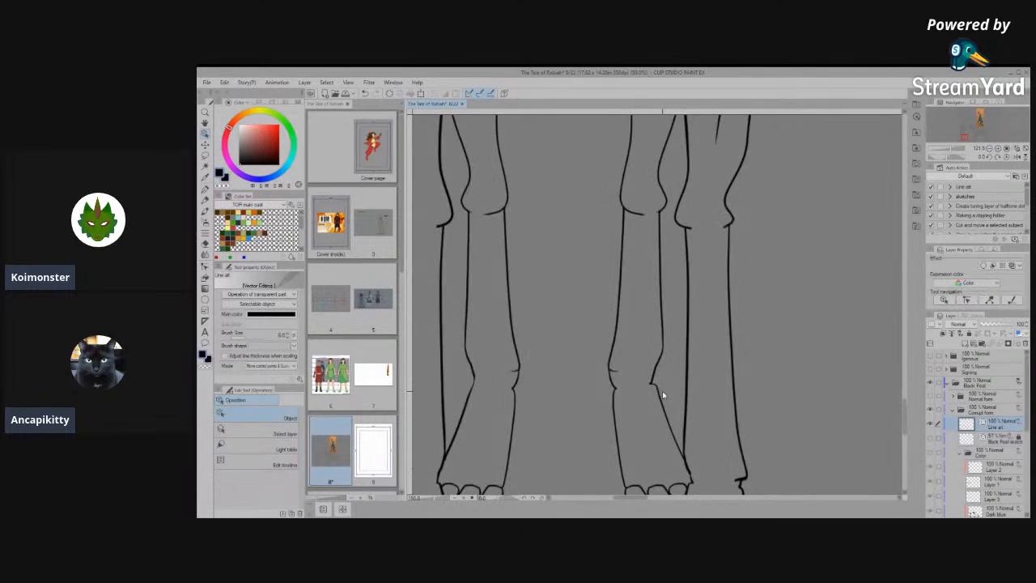
scroll(662, 395, up, 6)
click(628, 366)
scroll(632, 365, up, 3)
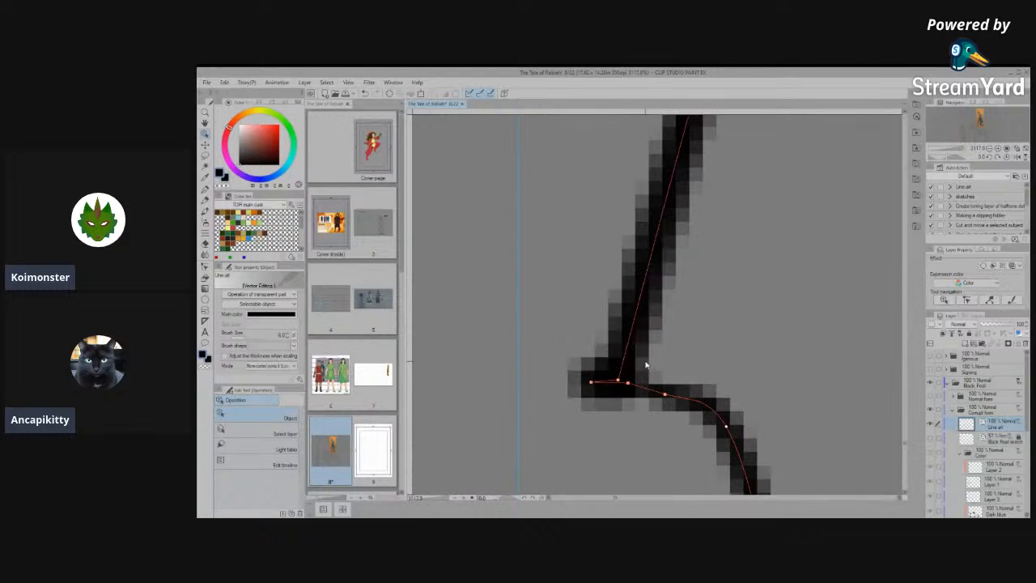
drag(619, 380, 617, 314)
drag(625, 388, 624, 402)
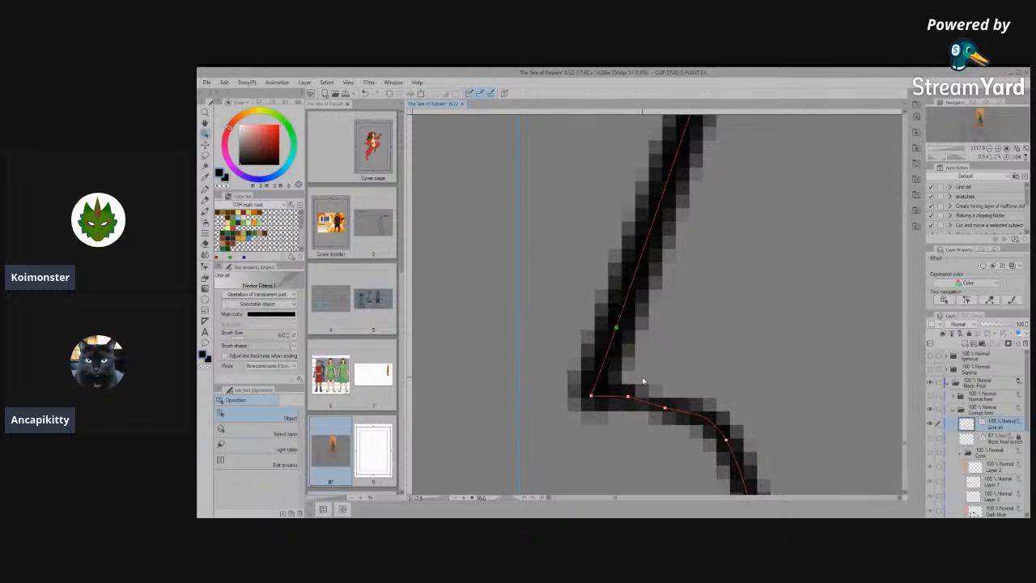
key(ctrl+z)
click(640, 398)
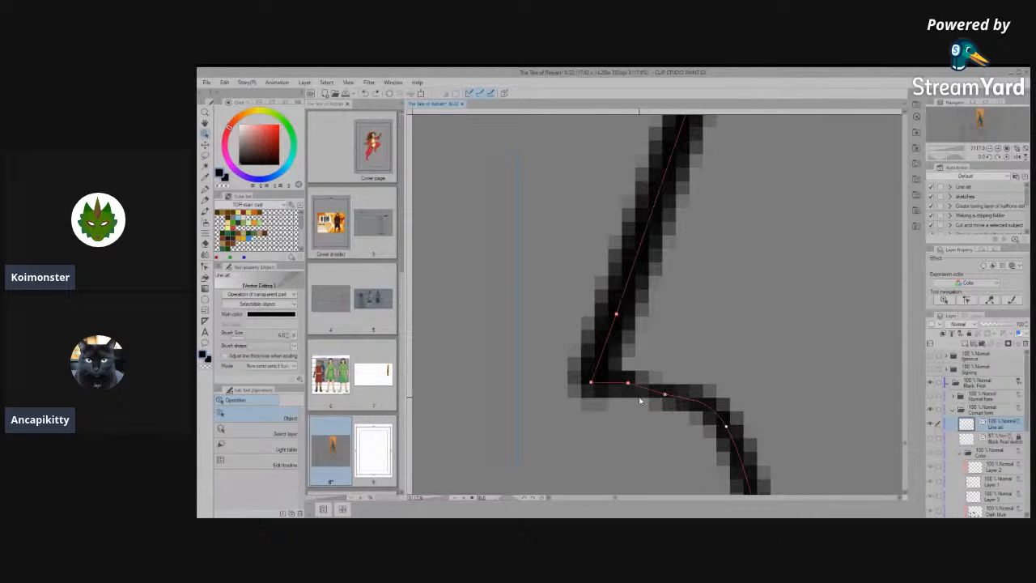
- Shift the control points along the notch's lower edge downward and outward to reshape where it meets the foot outline
mouse_move(629, 382)
mouse_down()
mouse_move(626, 403)
mouse_move(668, 397)
mouse_move(686, 419)
mouse_move(723, 418)
mouse_move(715, 410)
mouse_up()
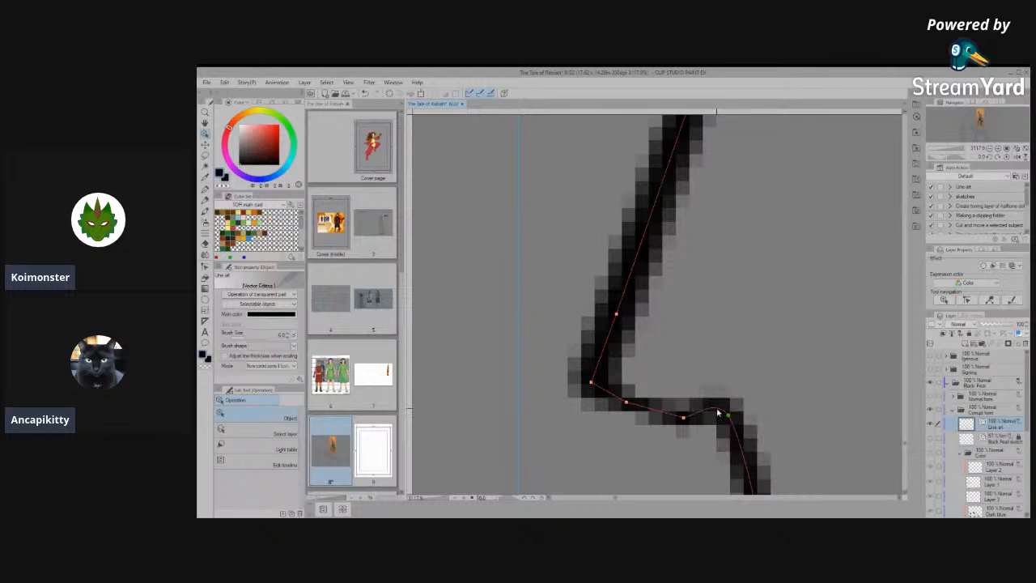
click(690, 361)
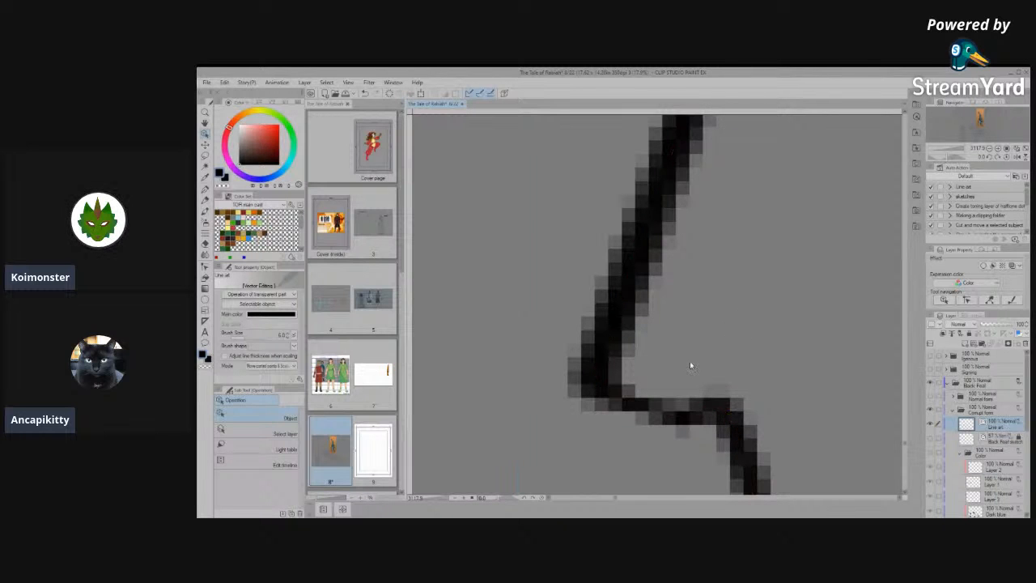
click(204, 267)
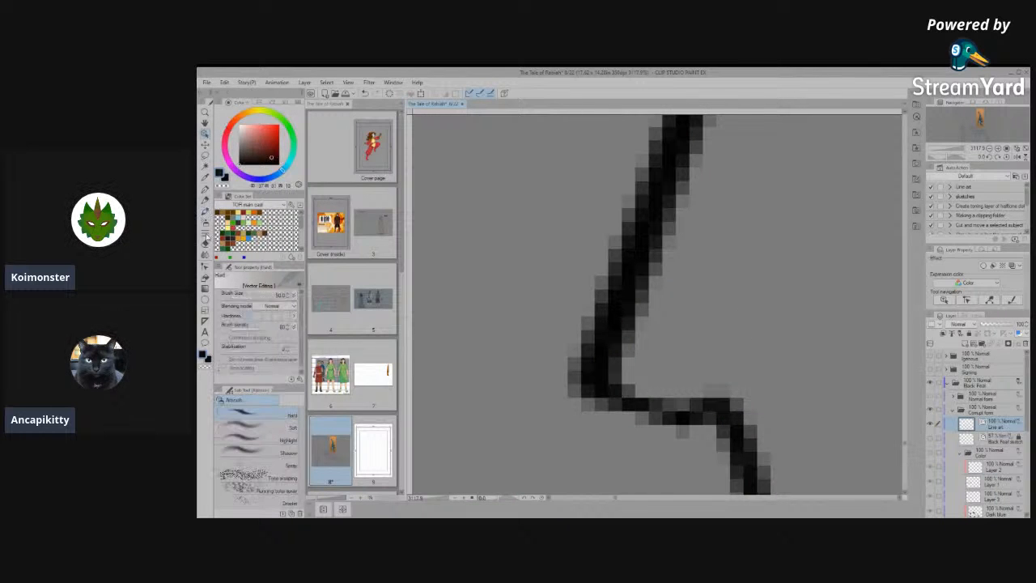
click(716, 409)
scroll(661, 302, down, 10)
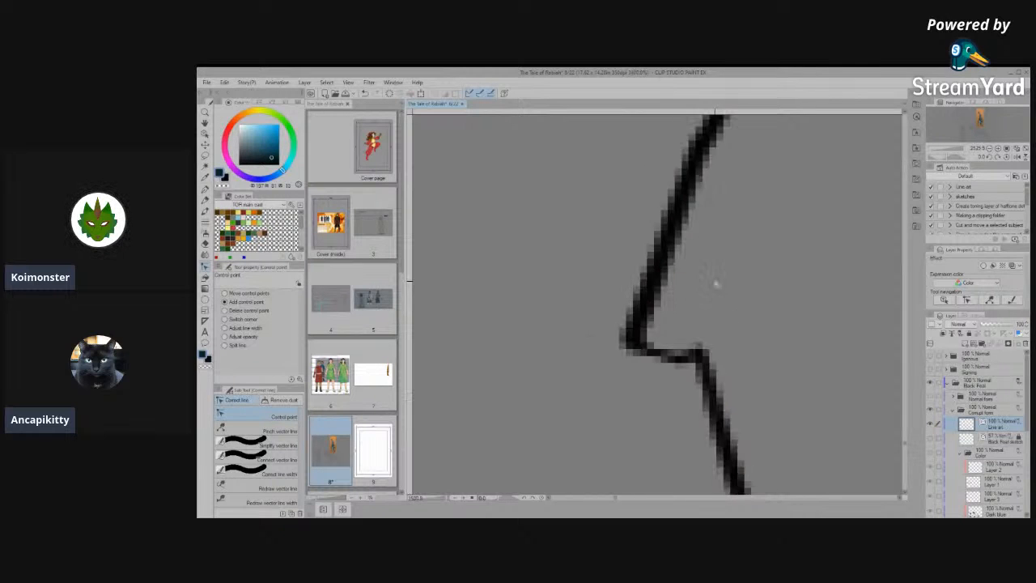
scroll(690, 378, down, 4)
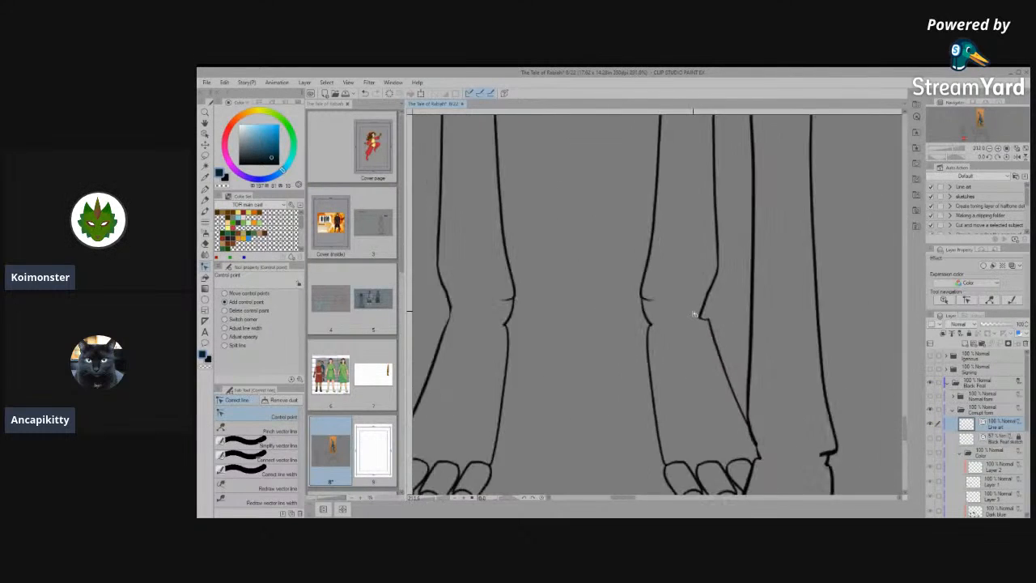
- Connect and simplify the right-hand hind foot's outline segments just above the outermost toe, where they overlap the front leg line
scroll(740, 426, up, 6)
scroll(753, 444, up, 5)
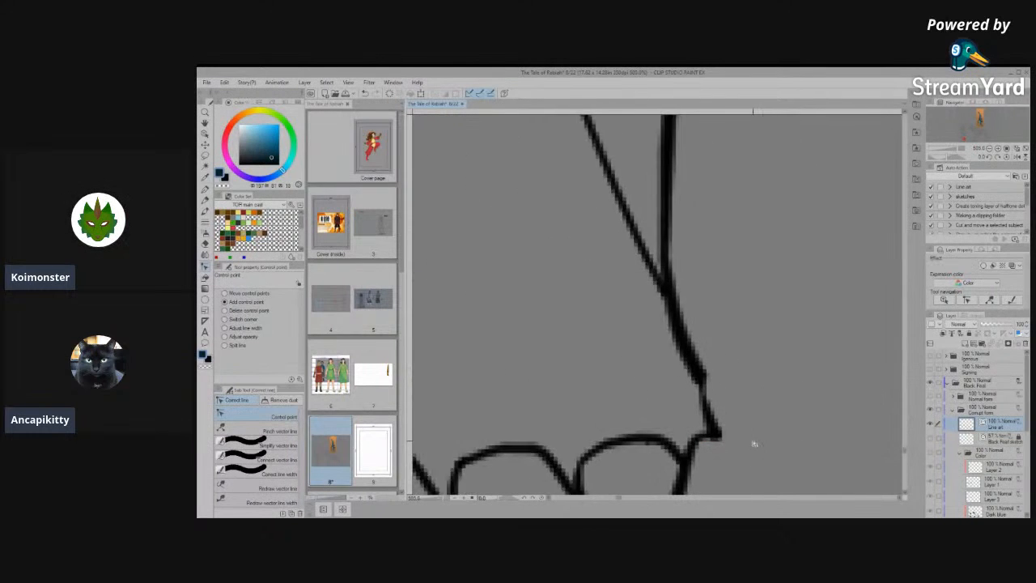
click(275, 460)
drag(673, 312, 689, 445)
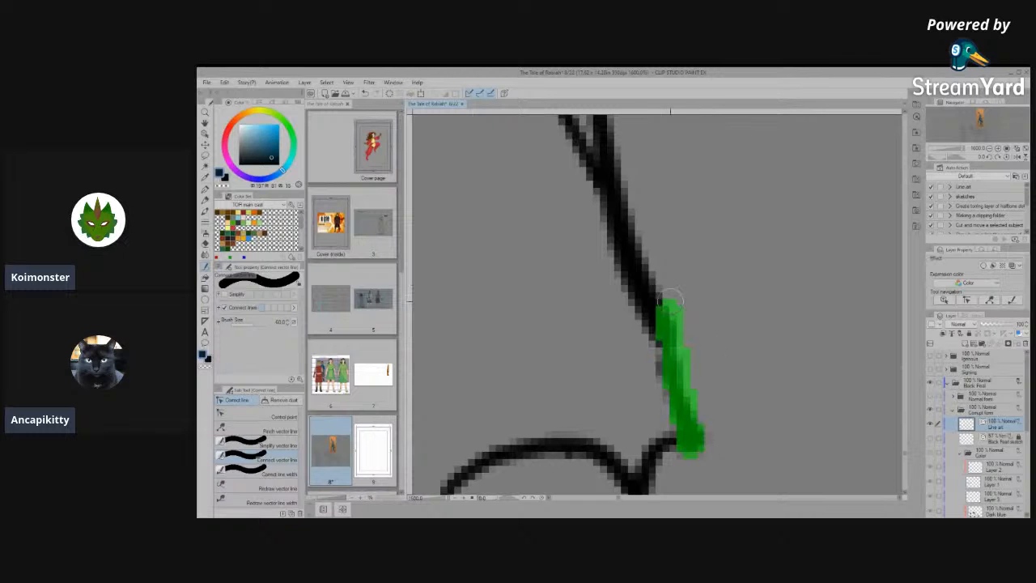
scroll(705, 343, down, 4)
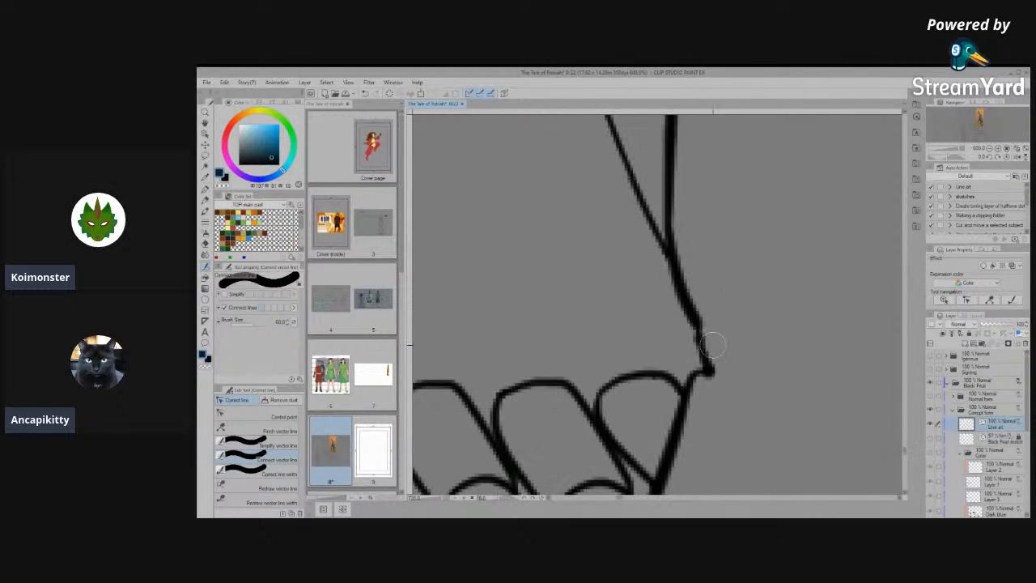
scroll(710, 375, up, 2)
scroll(723, 373, up, 1)
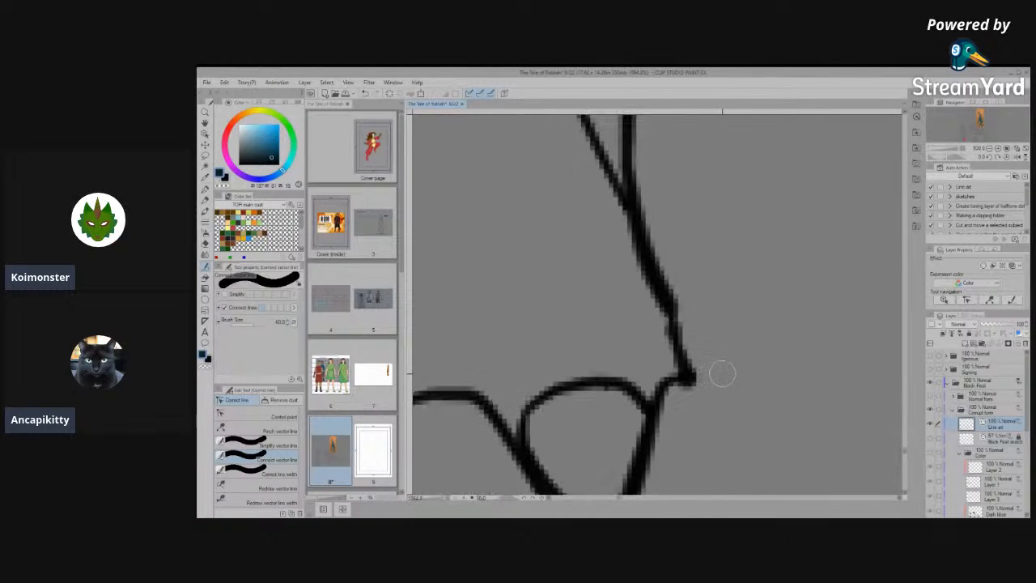
click(272, 447)
mouse_move(687, 339)
mouse_down()
mouse_move(685, 357)
mouse_move(680, 336)
mouse_up()
drag(666, 274, 688, 429)
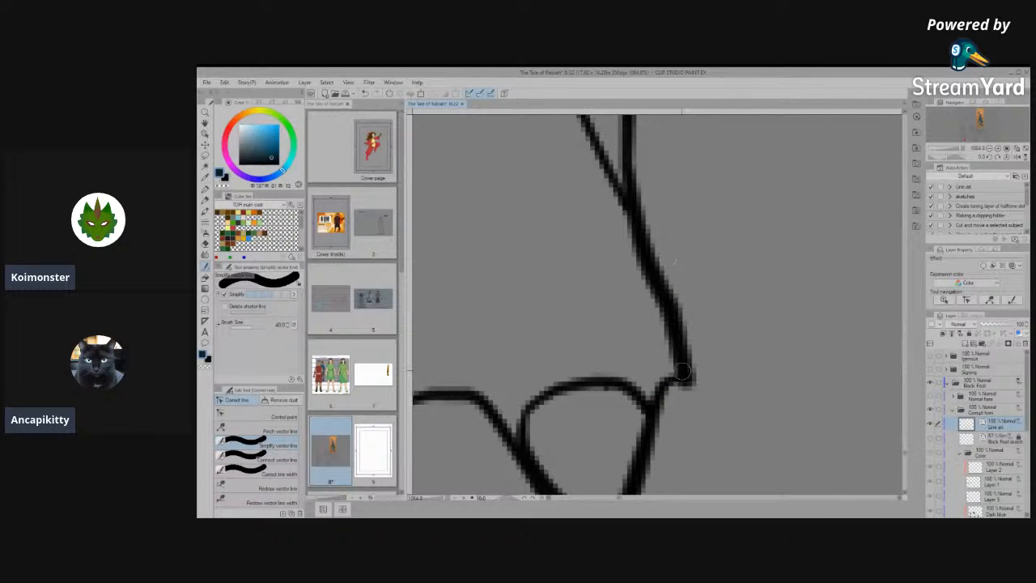
scroll(682, 370, down, 8)
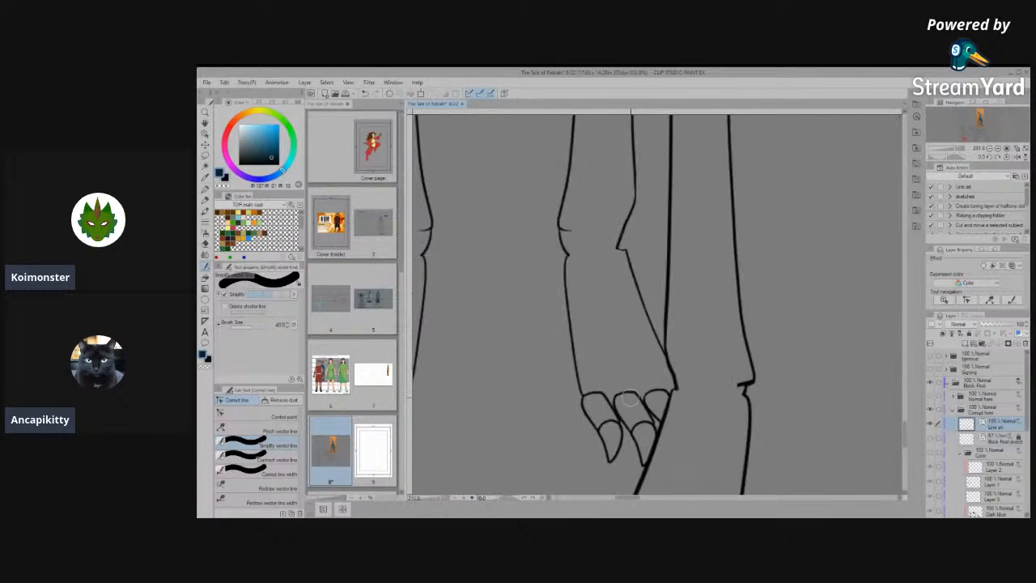
scroll(698, 395, down, 5)
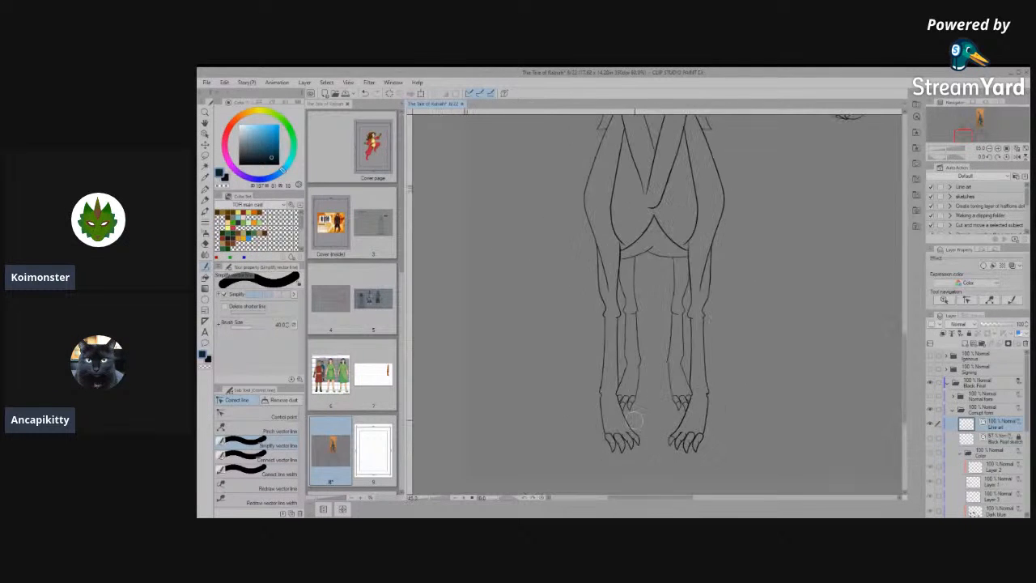
scroll(623, 419, up, 4)
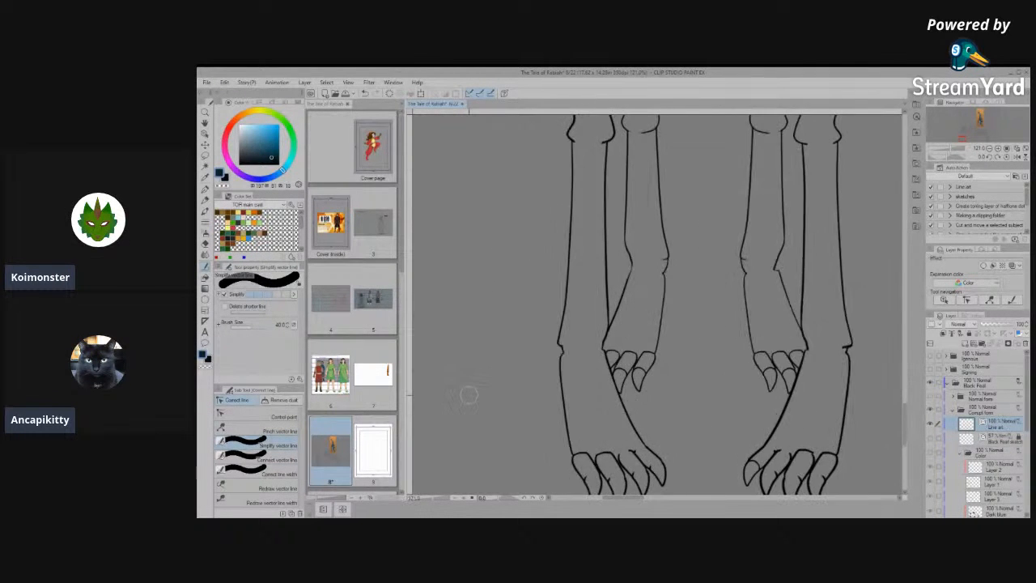
scroll(615, 421, down, 1)
scroll(617, 421, up, 4)
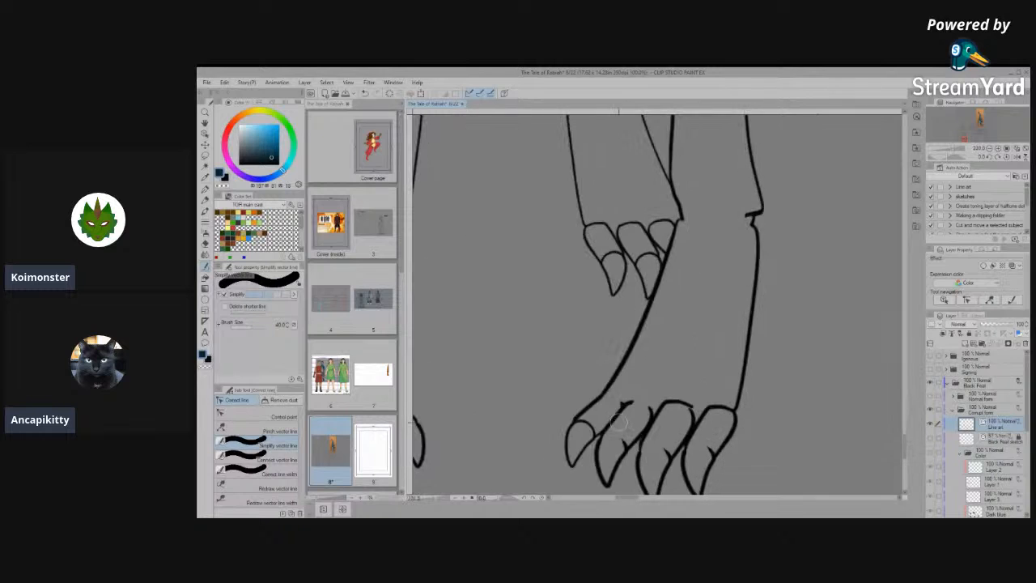
click(271, 416)
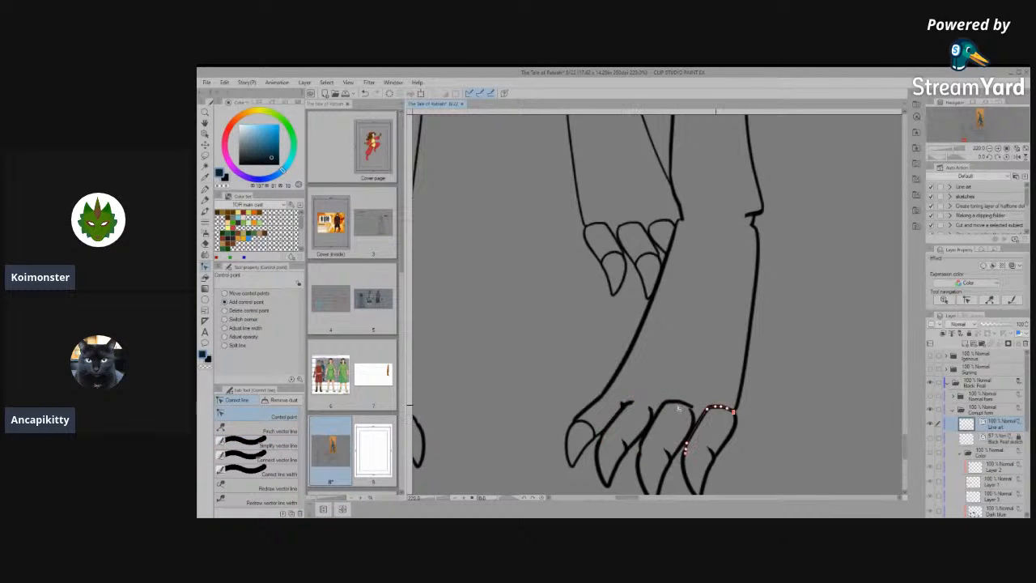
scroll(627, 402, up, 3)
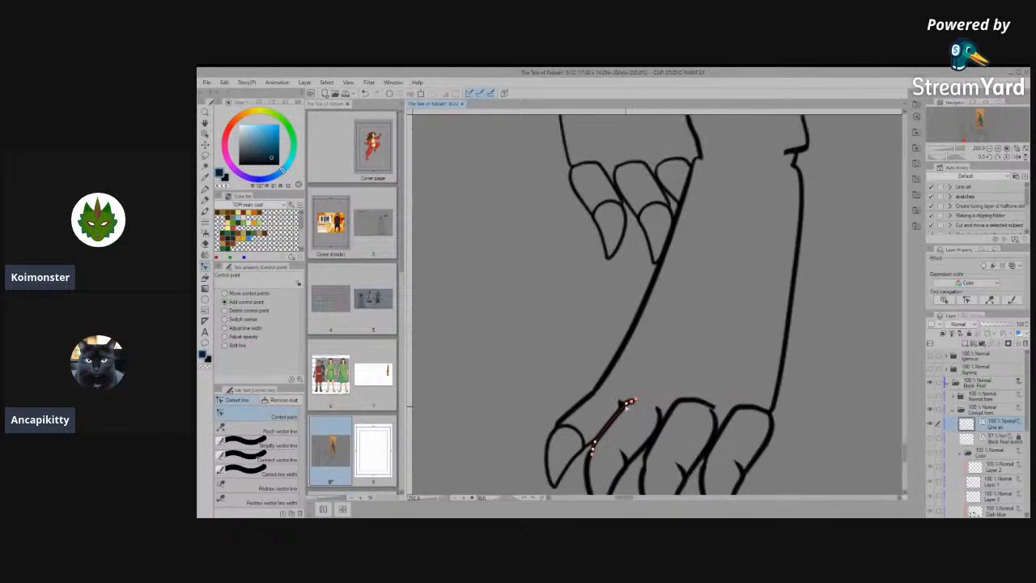
click(205, 136)
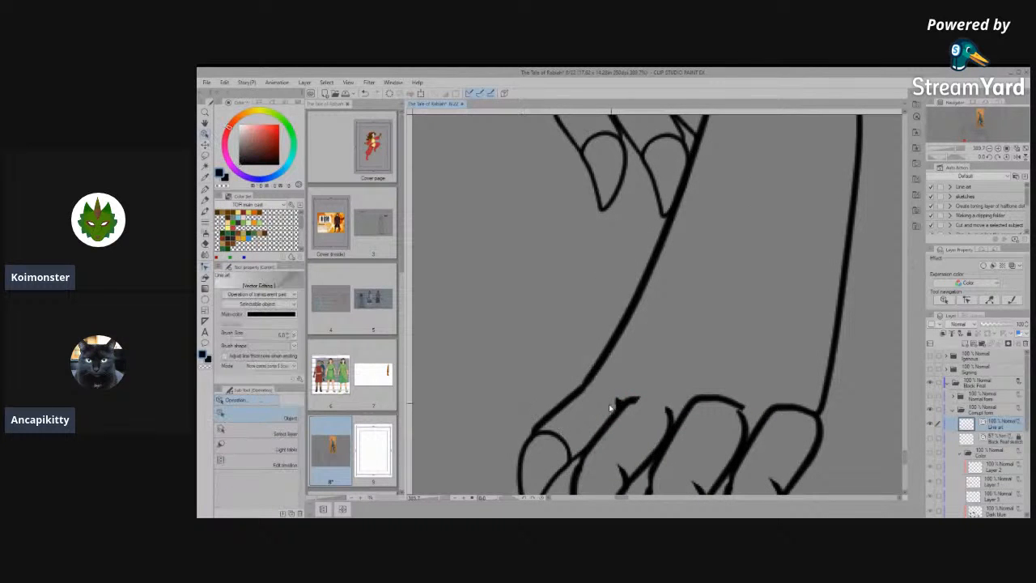
drag(647, 350, 754, 298)
drag(652, 314, 702, 301)
key(Delete)
- Simplify the bend in the right-hand front foot's inner outline just above the innermost toe in the front view
click(595, 368)
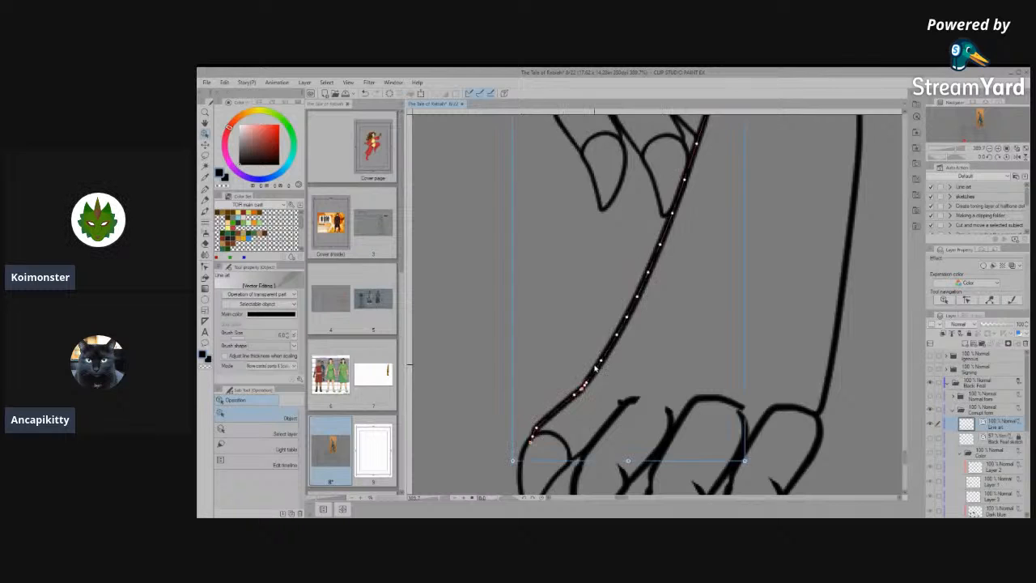
scroll(583, 403, up, 4)
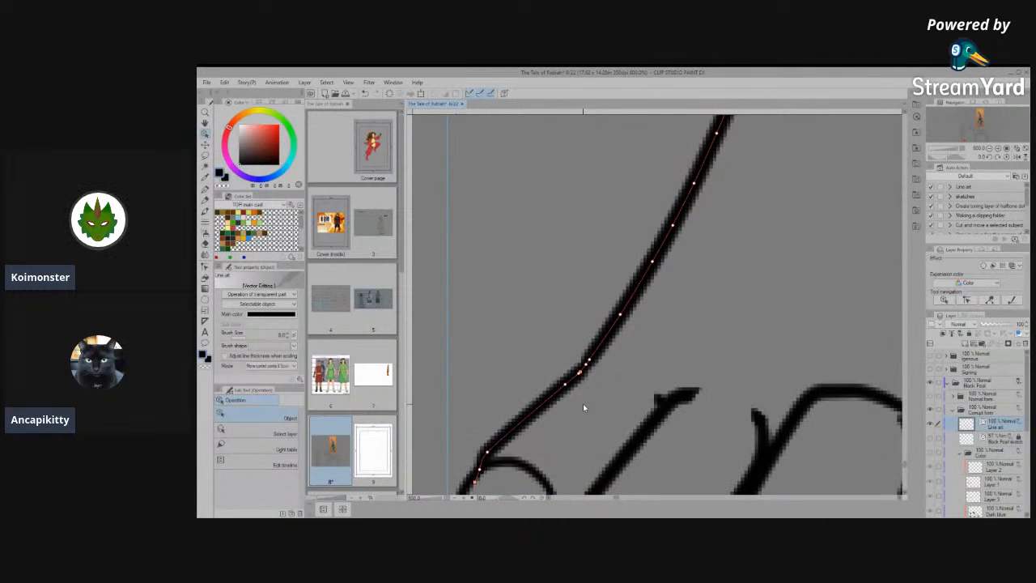
click(204, 278)
click(205, 268)
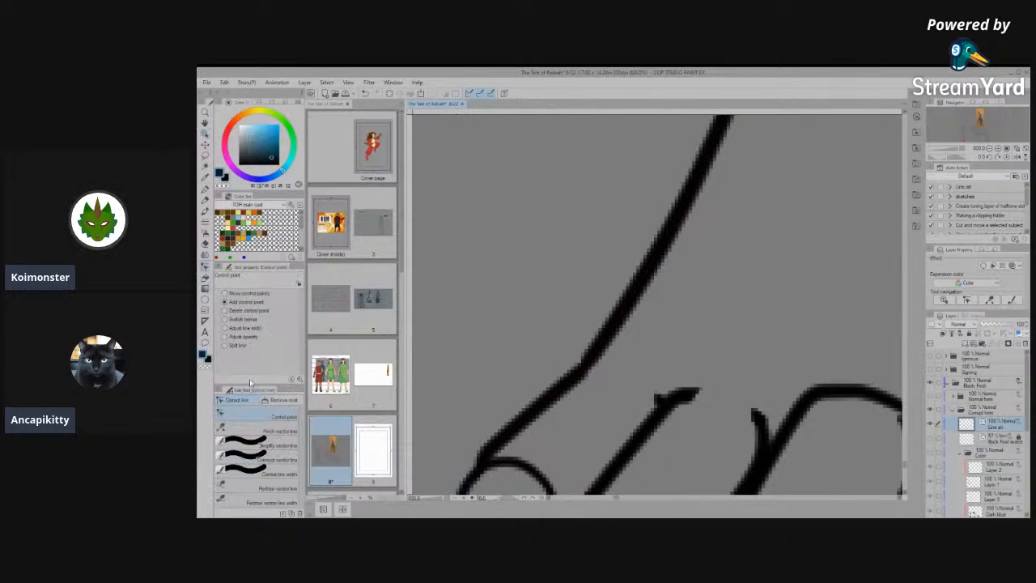
click(290, 447)
drag(580, 327, 554, 385)
- Examine the line art of the front and side views, checking the heads, manes and bodies for remaining flaws
scroll(626, 300, down, 10)
scroll(681, 415, down, 8)
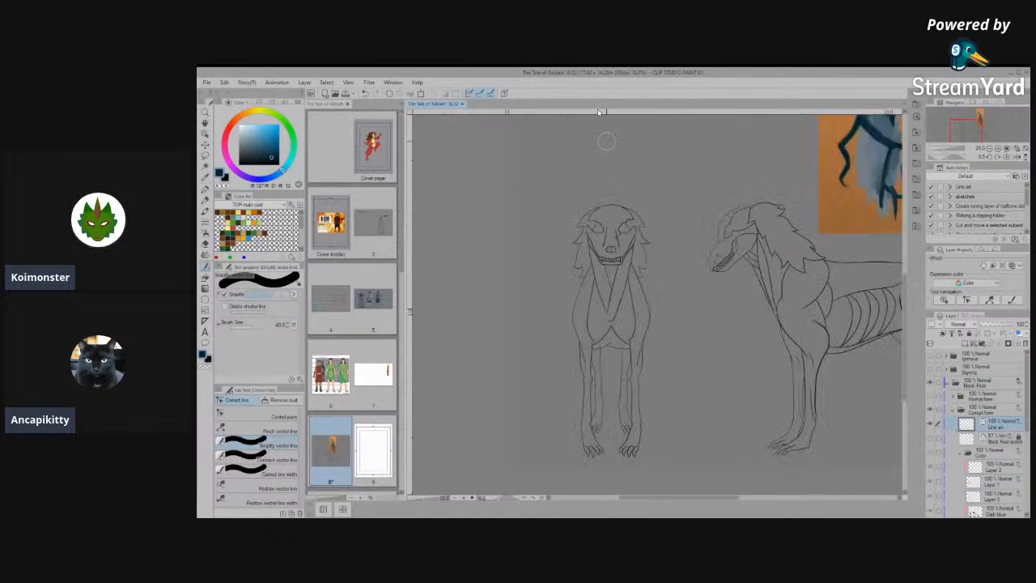
scroll(678, 314, up, 2)
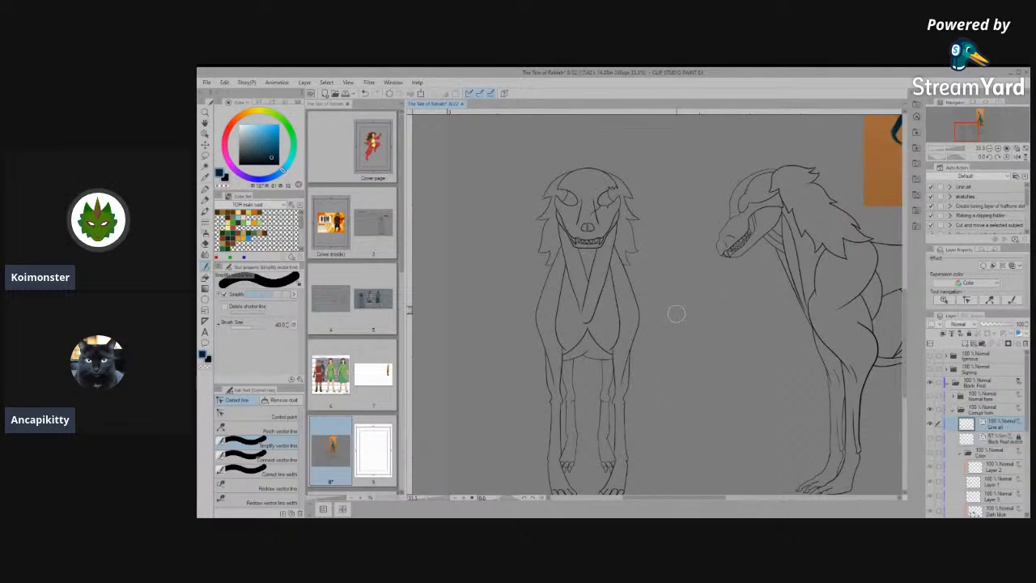
scroll(668, 317, up, 1)
scroll(667, 318, down, 6)
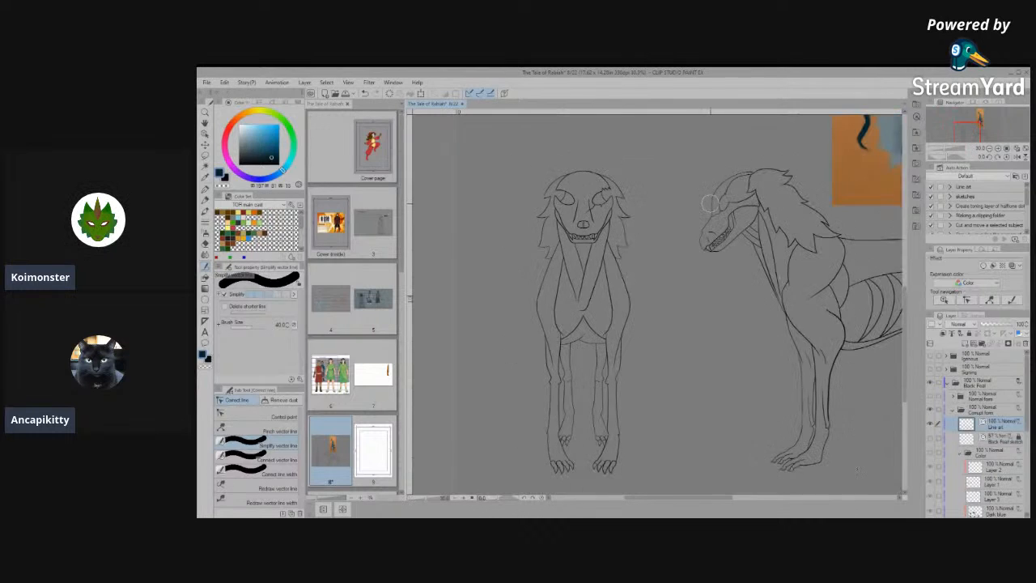
scroll(785, 221, up, 6)
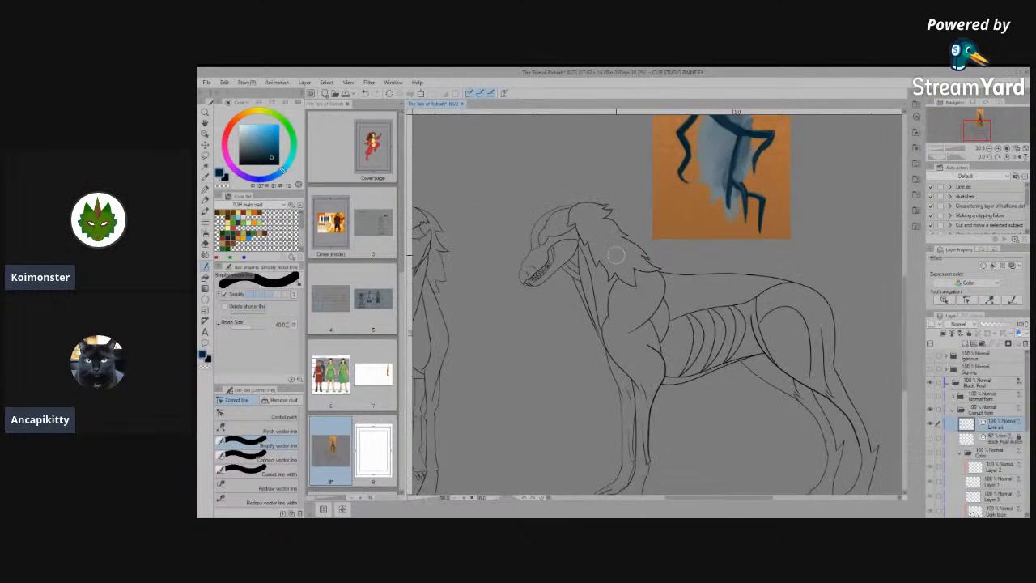
scroll(498, 218, up, 5)
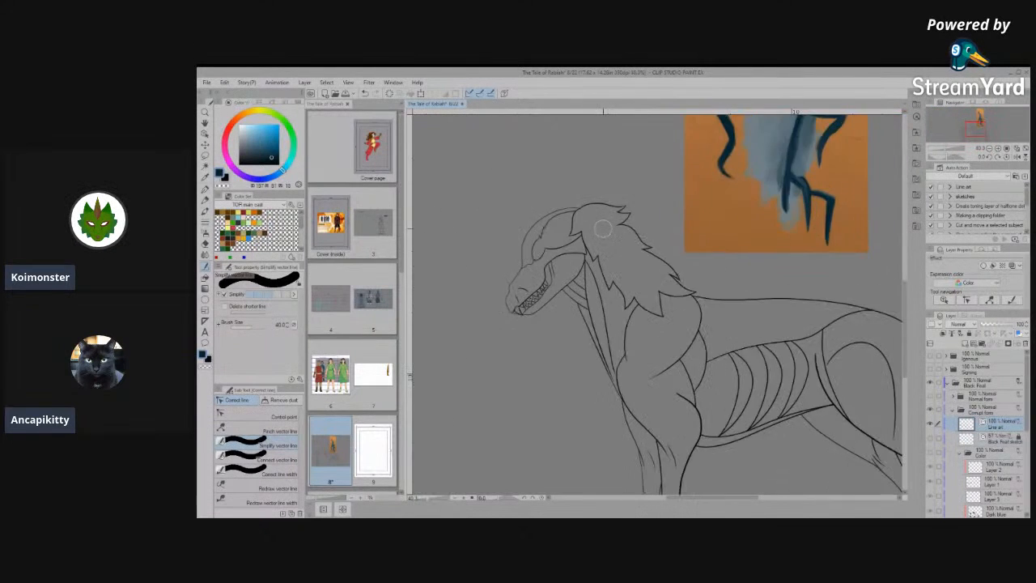
scroll(497, 218, up, 8)
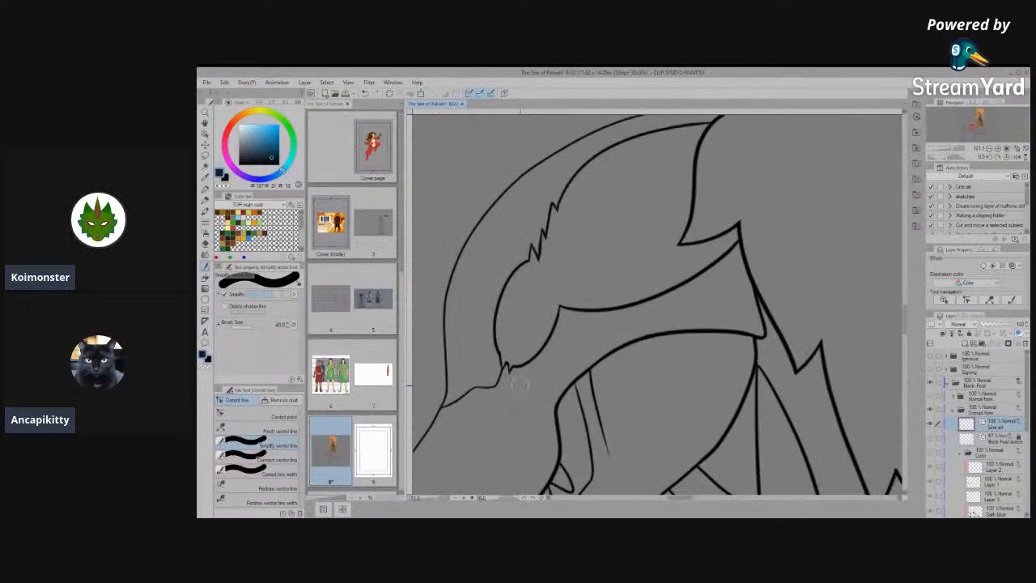
scroll(555, 329, down, 10)
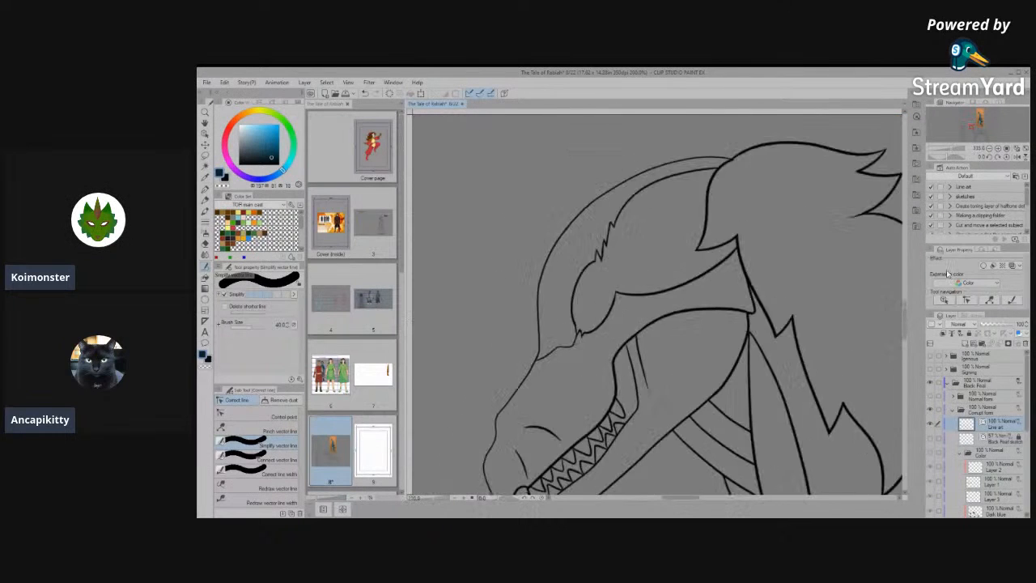
scroll(721, 223, down, 6)
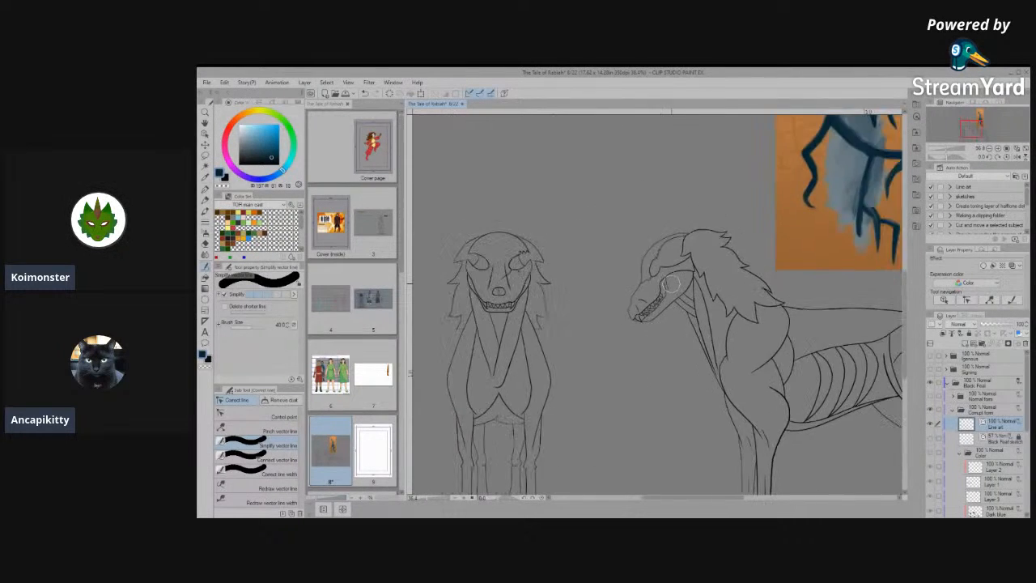
scroll(505, 278, down, 3)
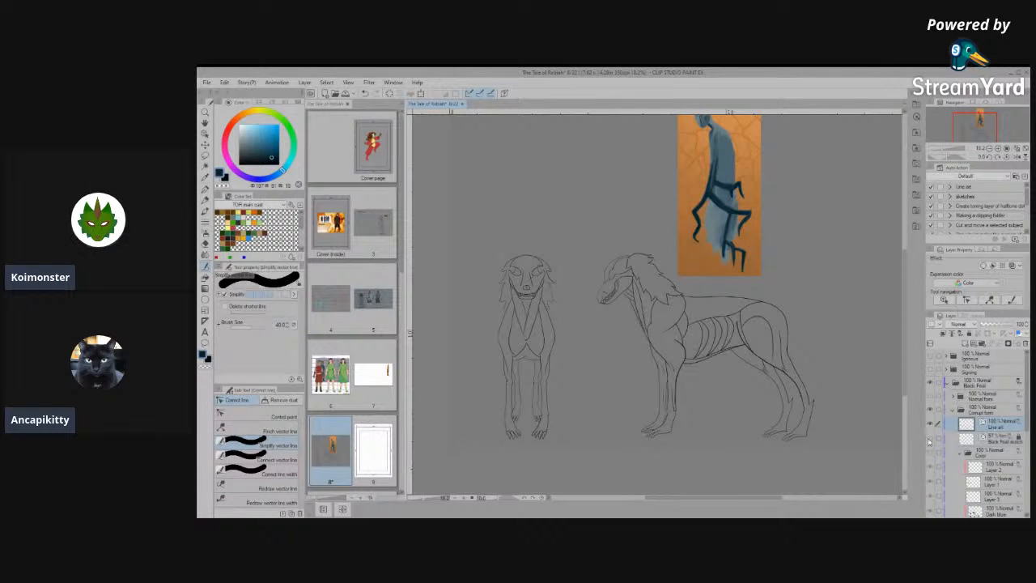
- Show the Color folder and inspect the coloured front view's head, legs and feet and the side view's front legs
click(932, 459)
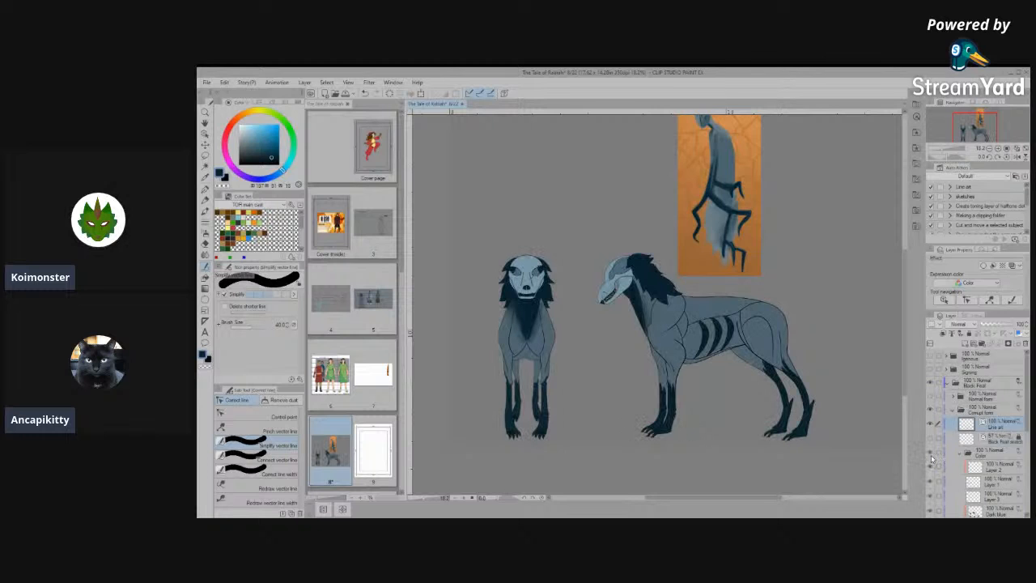
scroll(512, 280, up, 5)
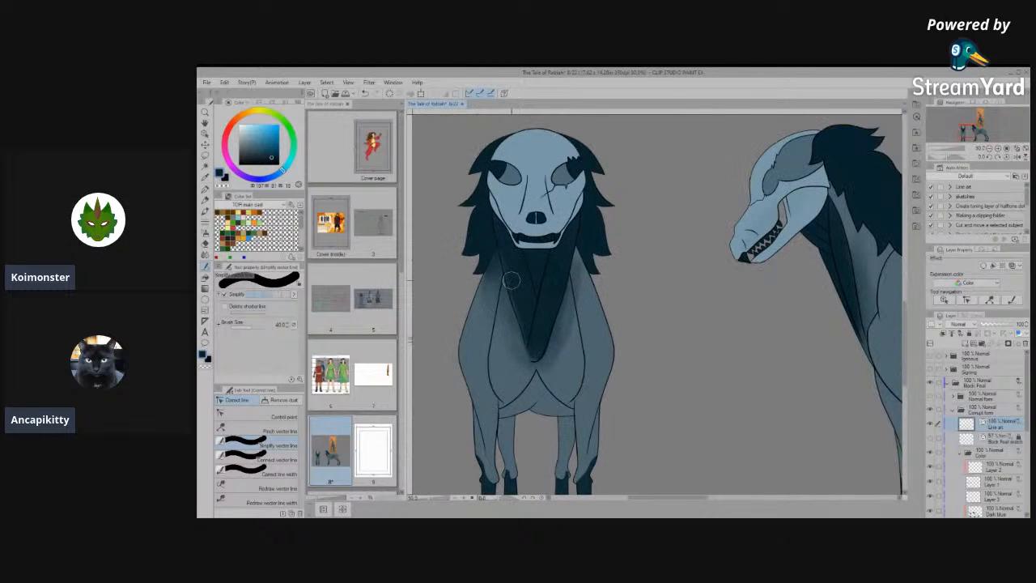
scroll(511, 279, down, 3)
scroll(529, 401, up, 6)
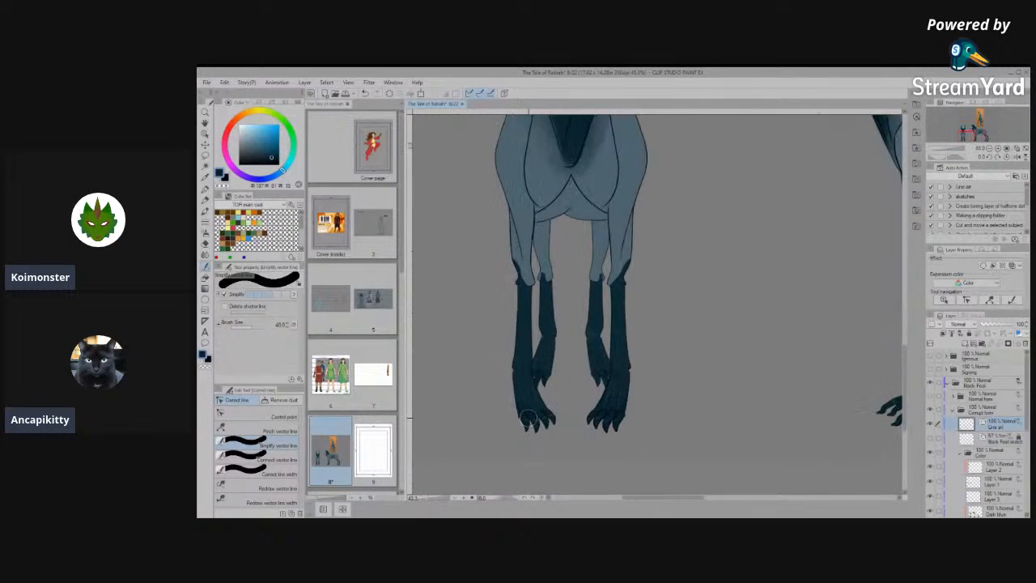
scroll(530, 401, up, 2)
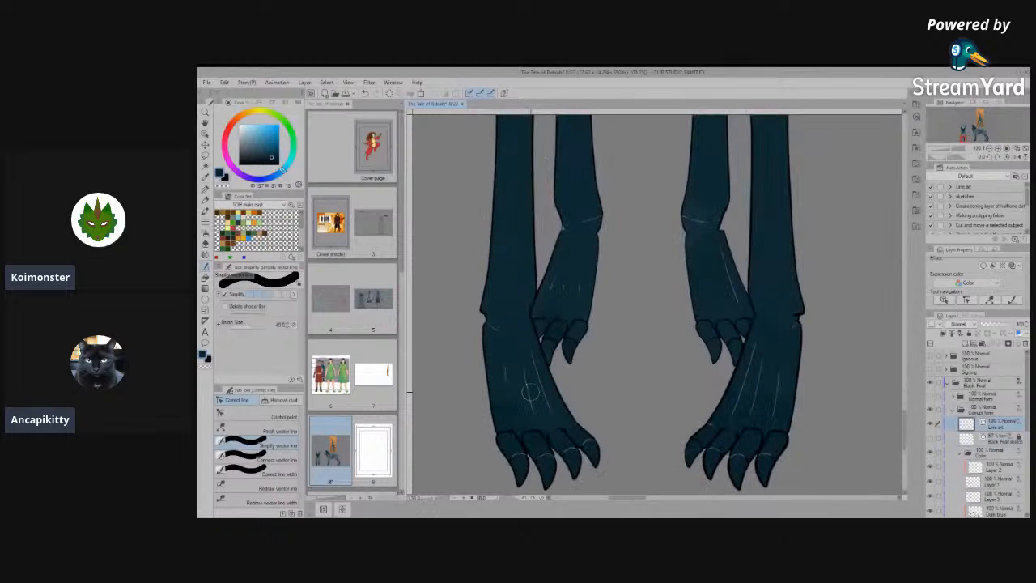
scroll(530, 392, down, 6)
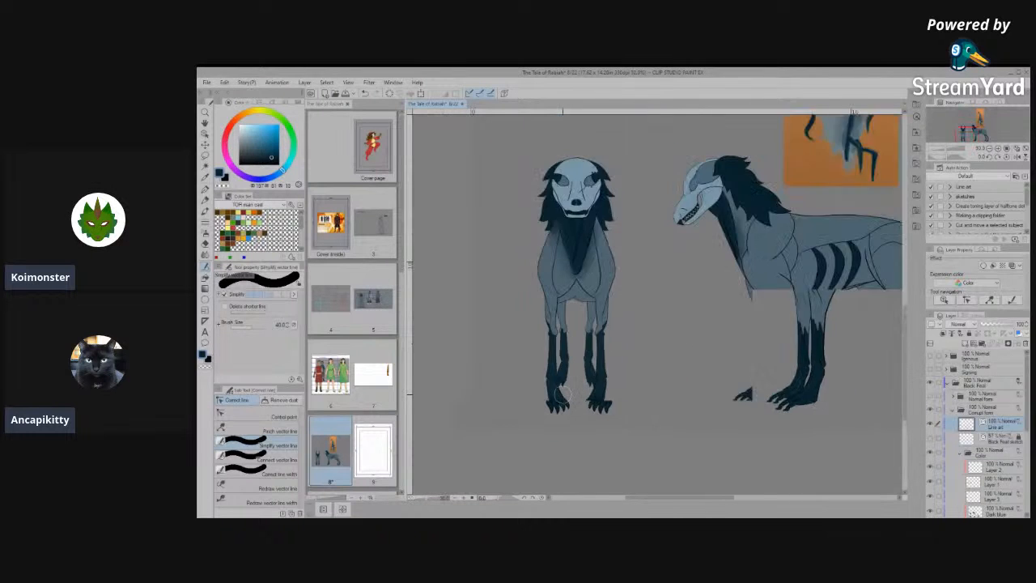
scroll(780, 373, up, 5)
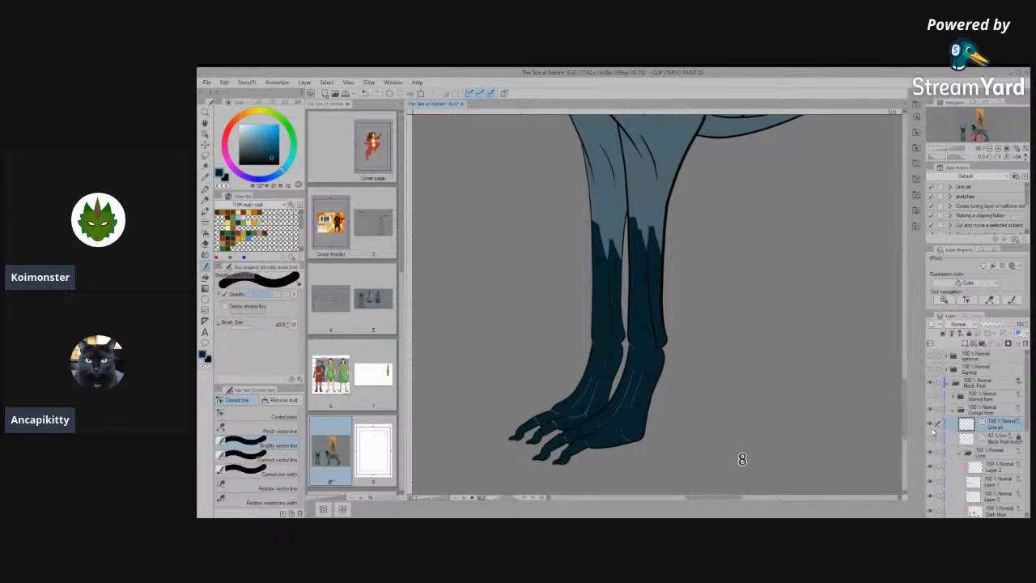
- Hide the Color folder and inspect the wrist and rear leg outlines of the side view's front legs up close
click(931, 453)
scroll(667, 374, up, 3)
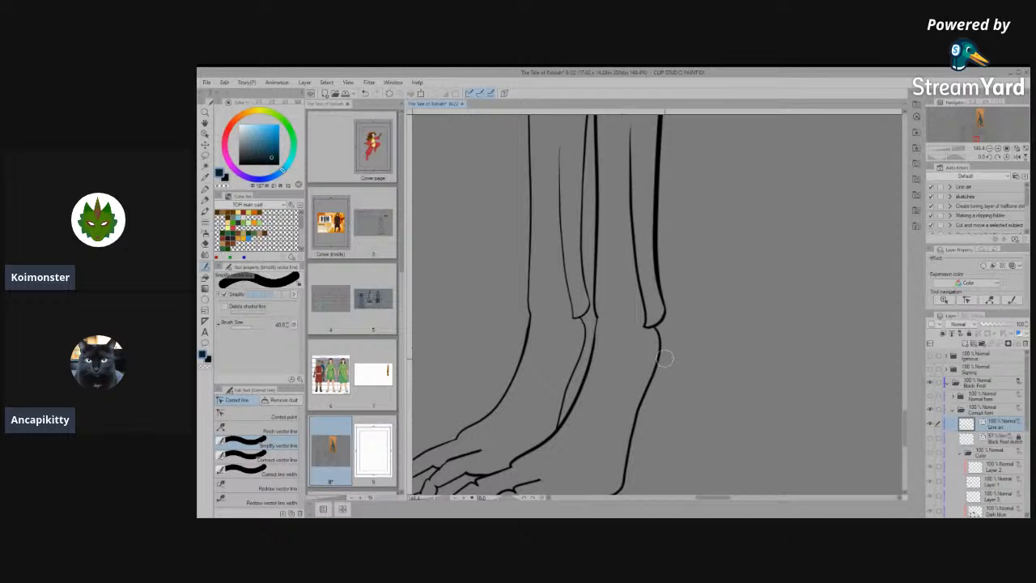
key(space)
drag(632, 259, 567, 228)
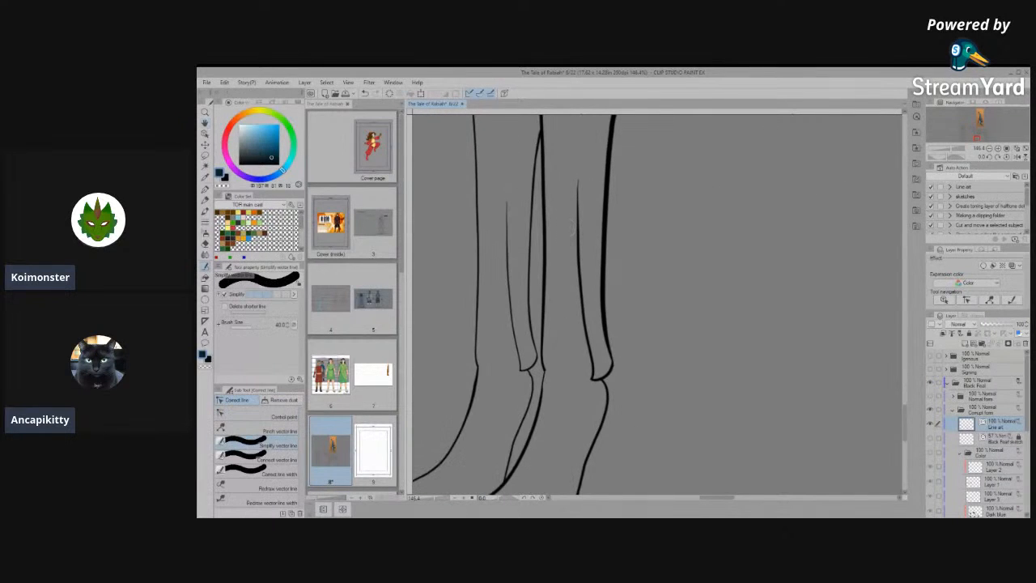
click(208, 135)
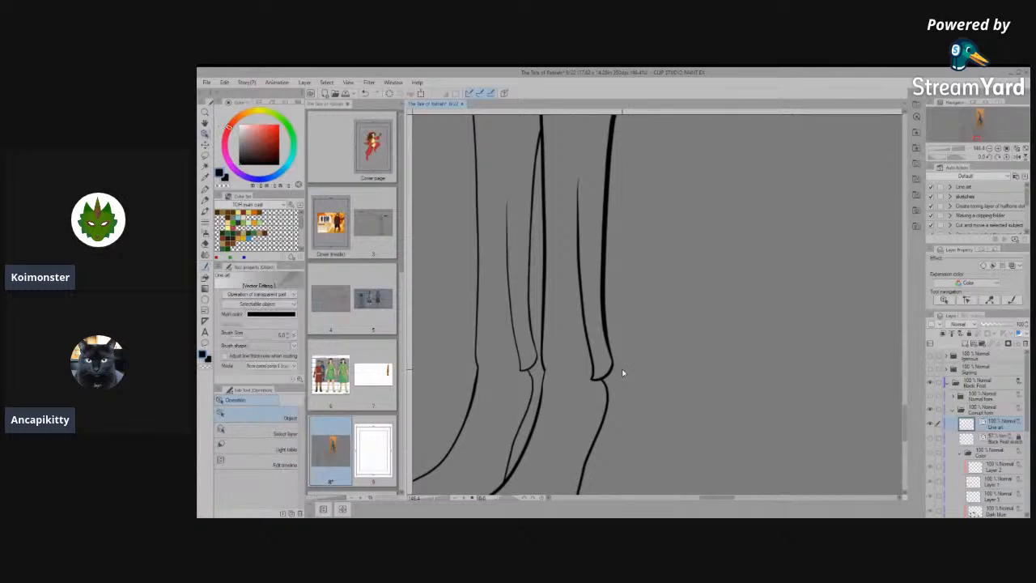
scroll(616, 365, up, 1)
click(612, 364)
scroll(613, 368, up, 1)
scroll(612, 368, up, 1)
click(206, 123)
drag(642, 254, 685, 477)
drag(646, 182, 625, 435)
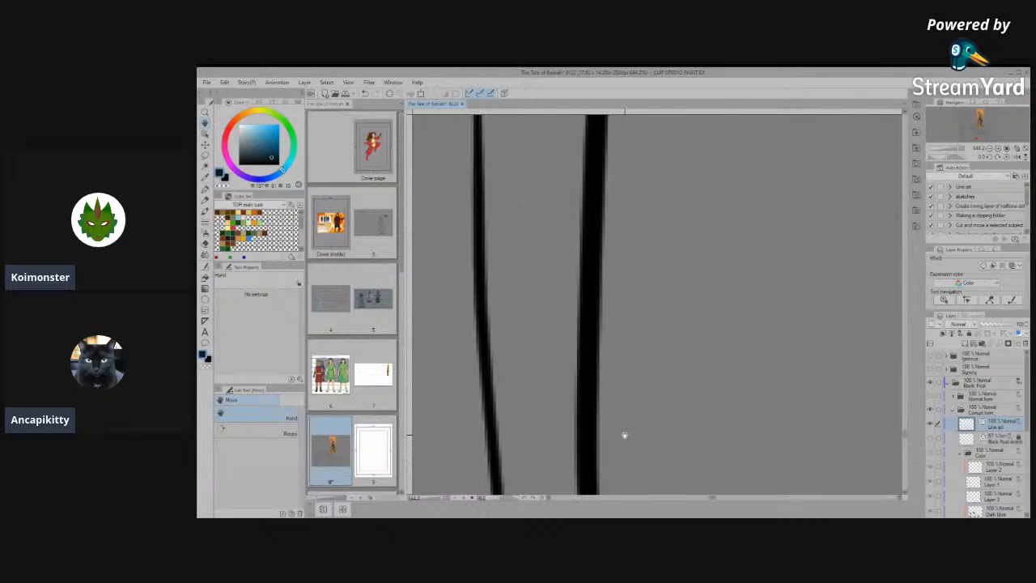
- Check the front view's hind-leg outlines, selecting the inner ankle lines of both legs to inspect them, and clear the selection
scroll(624, 435, down, 6)
scroll(668, 378, down, 5)
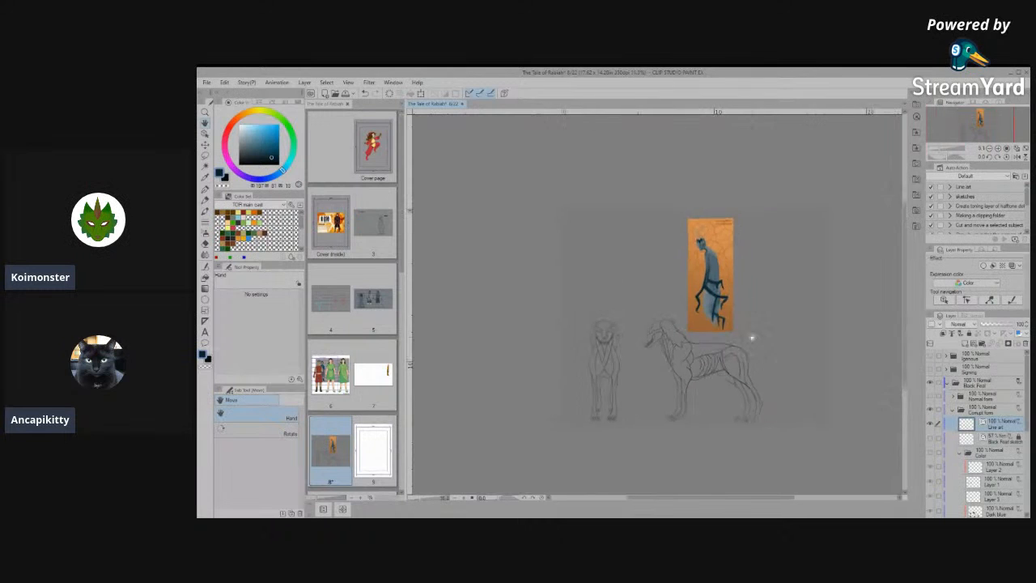
scroll(753, 338, up, 2)
scroll(480, 445, up, 2)
scroll(532, 446, up, 2)
scroll(554, 426, up, 4)
scroll(553, 427, up, 3)
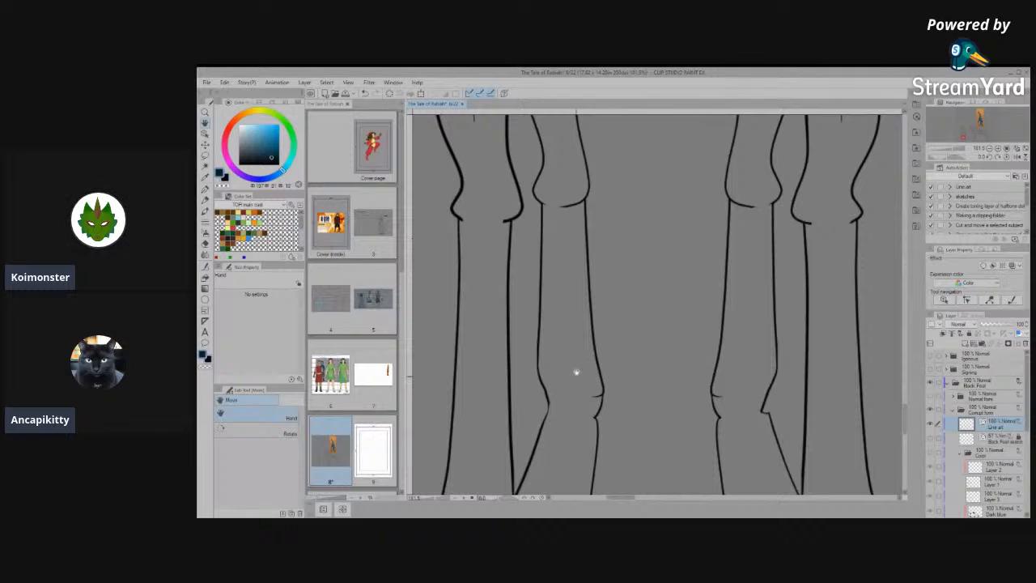
key(o)
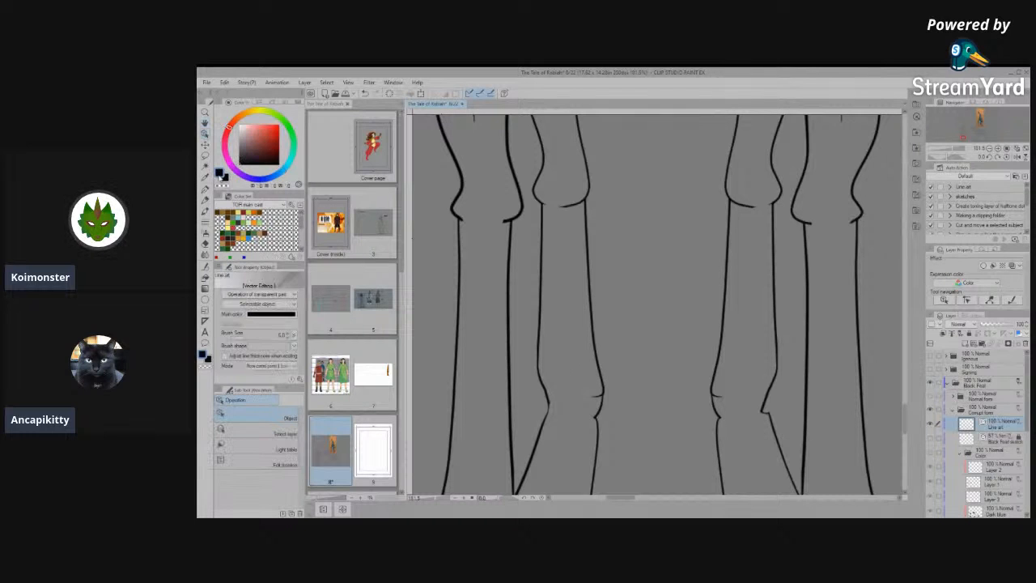
click(596, 398)
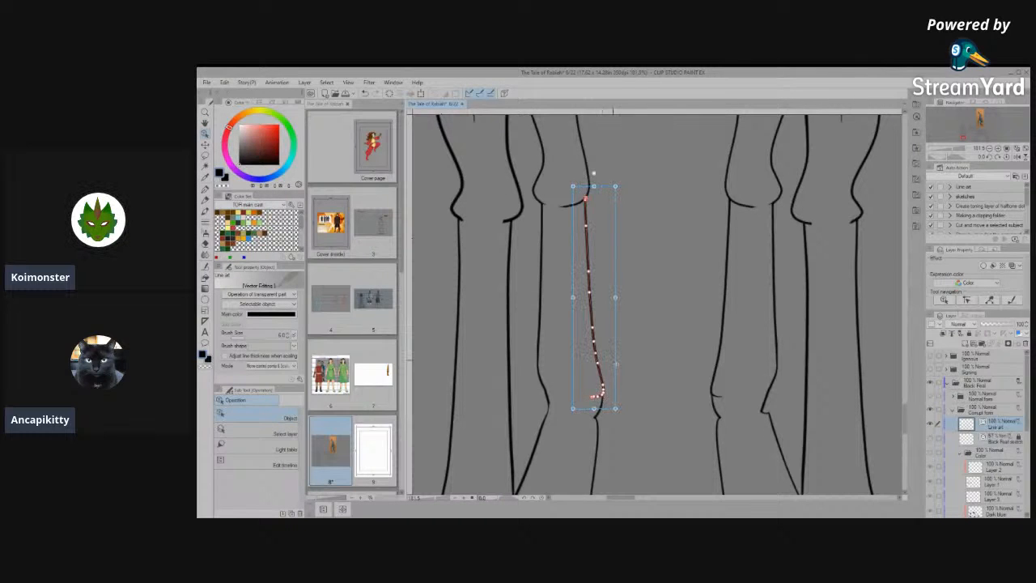
scroll(627, 438, up, 3)
click(459, 397)
click(809, 398)
scroll(624, 398, down, 4)
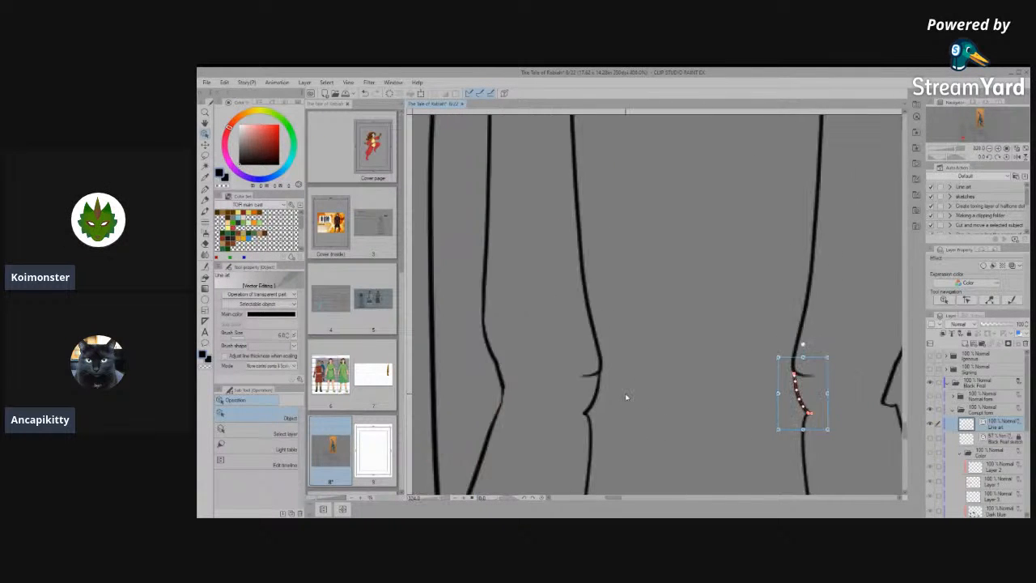
click(648, 417)
scroll(643, 434, down, 5)
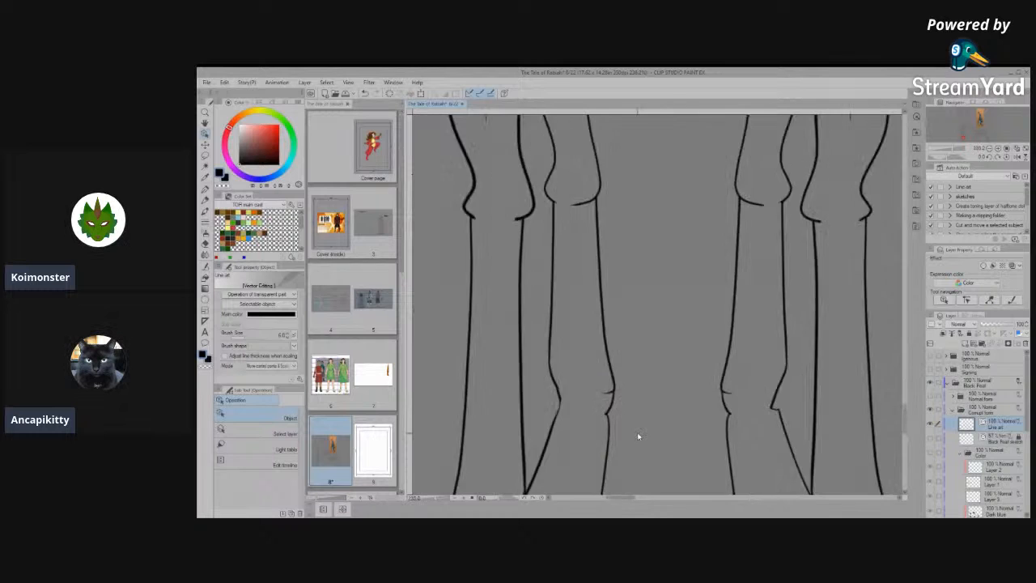
- Move the corner control point above the toes on the front view's left hind foot inward, smoothing the notch in the outline
scroll(638, 437, up, 4)
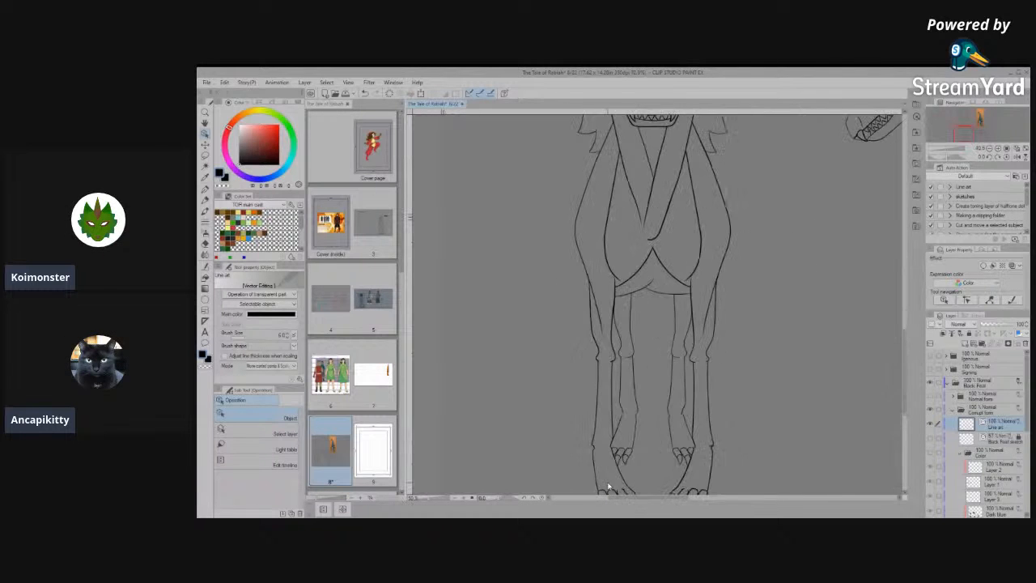
scroll(640, 396, up, 5)
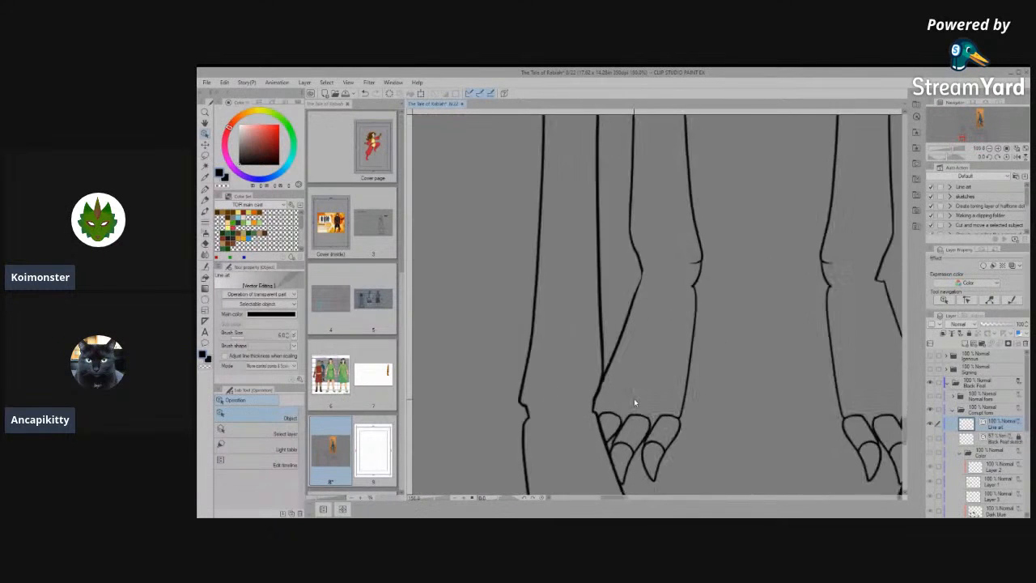
click(589, 401)
scroll(610, 399, up, 6)
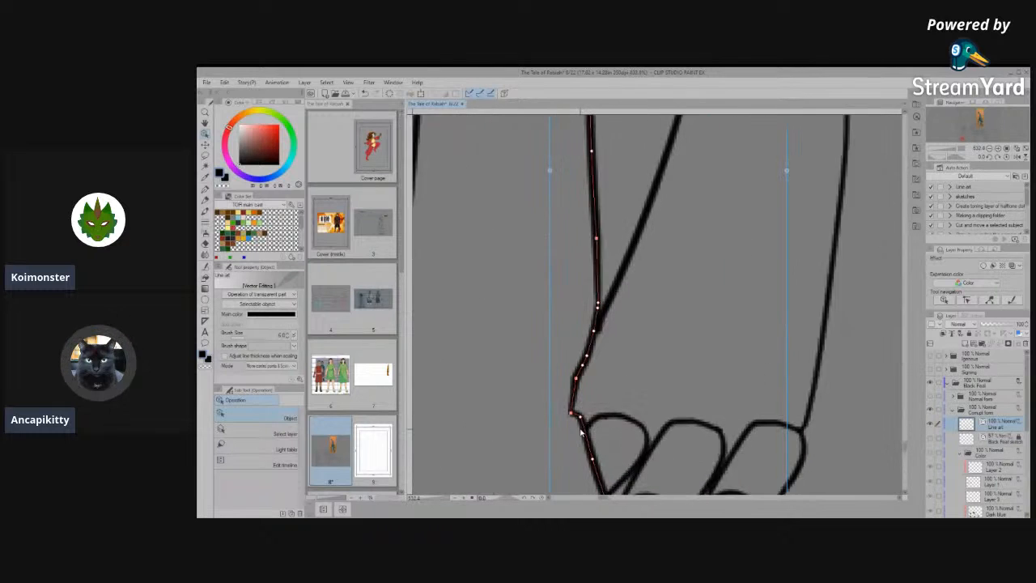
click(292, 334)
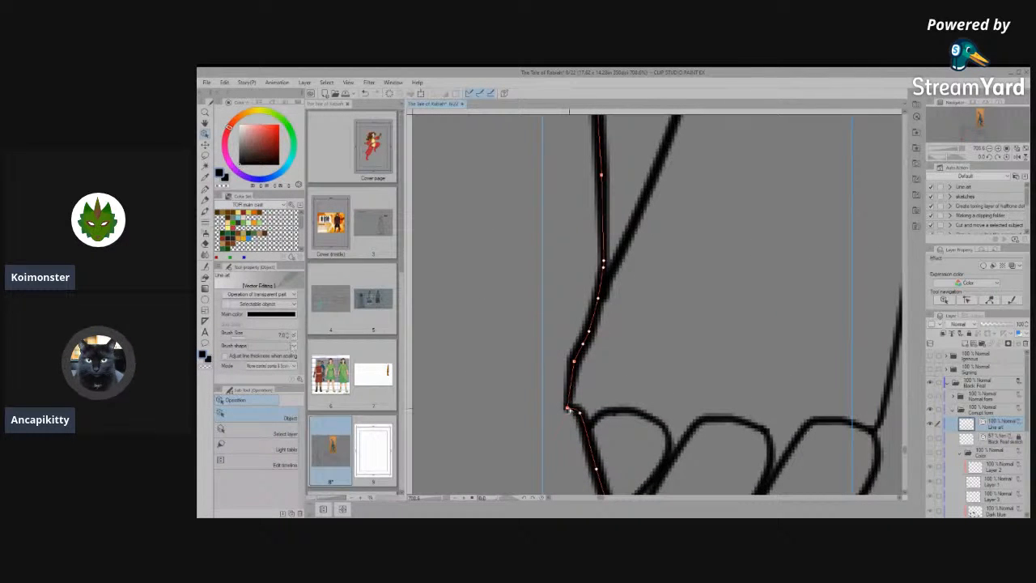
mouse_move(568, 407)
mouse_down()
mouse_move(579, 407)
mouse_move(574, 379)
mouse_move(578, 402)
mouse_up()
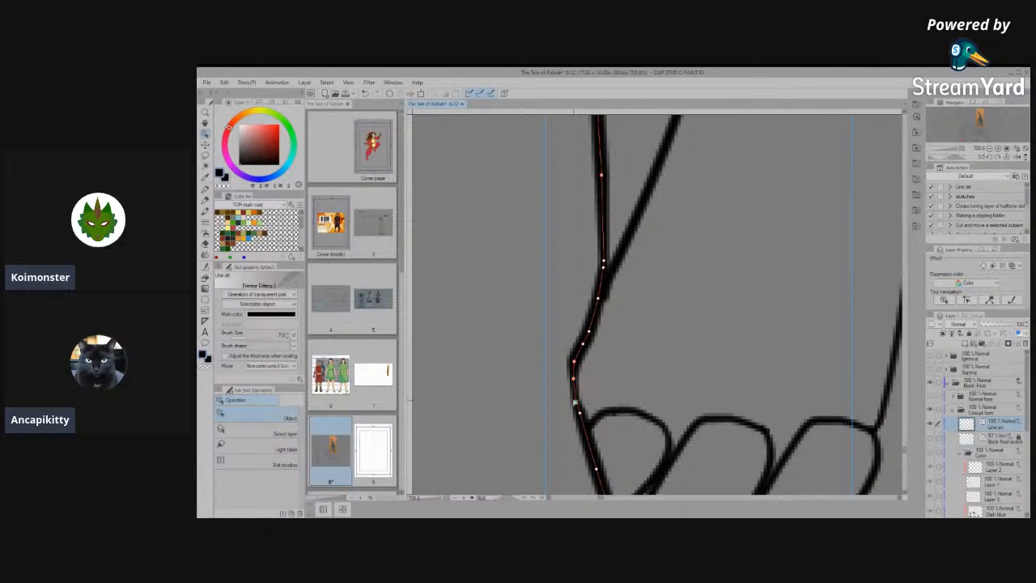
click(604, 378)
- Select the middle toe's outline on the left hind foot and pull its top and end control points up the foot
drag(640, 420, 595, 326)
click(596, 328)
click(629, 301)
click(676, 327)
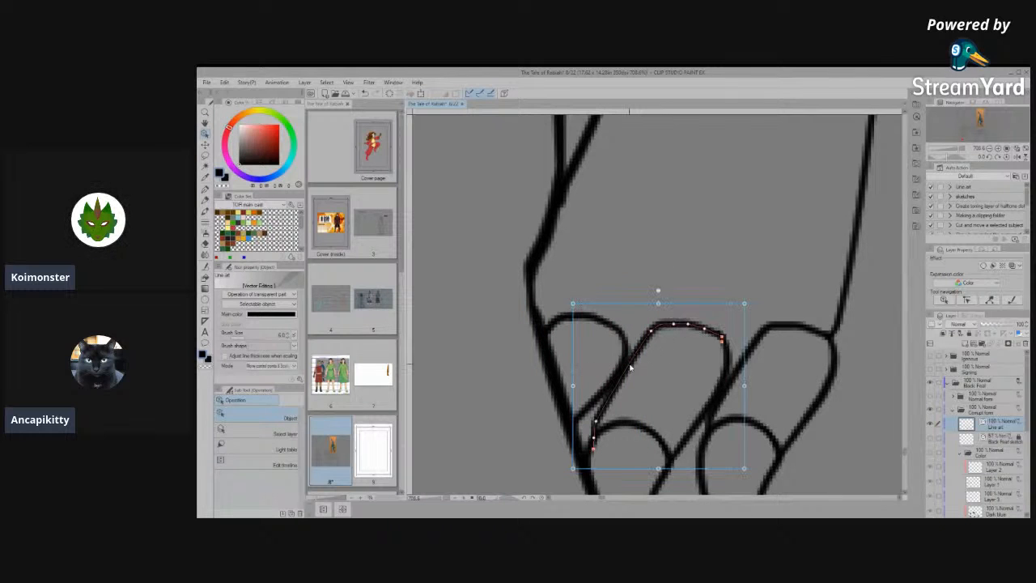
mouse_move(722, 337)
mouse_down()
mouse_move(684, 328)
mouse_move(659, 301)
mouse_move(717, 287)
mouse_move(703, 293)
mouse_move(702, 264)
mouse_up()
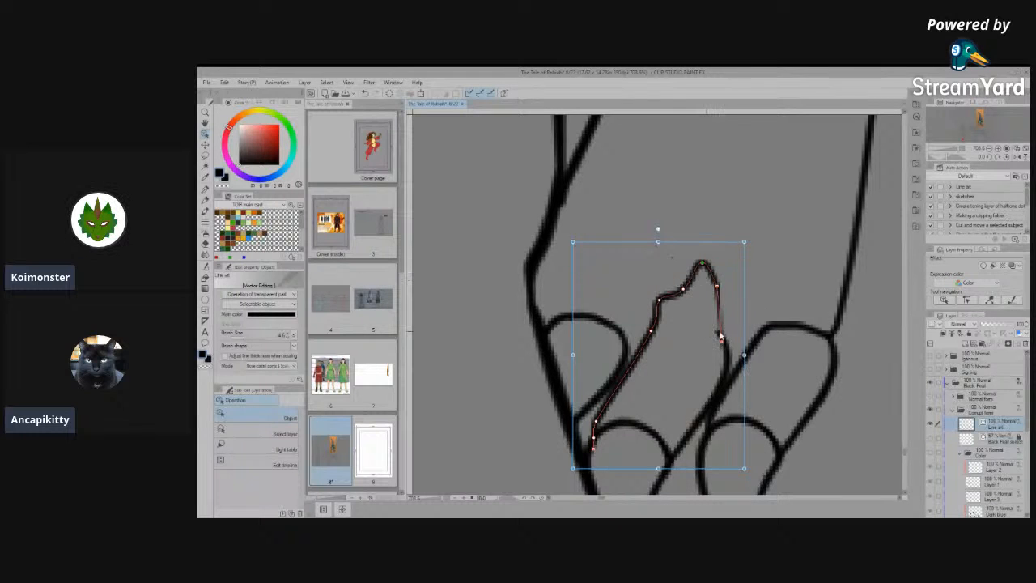
drag(720, 336, 728, 203)
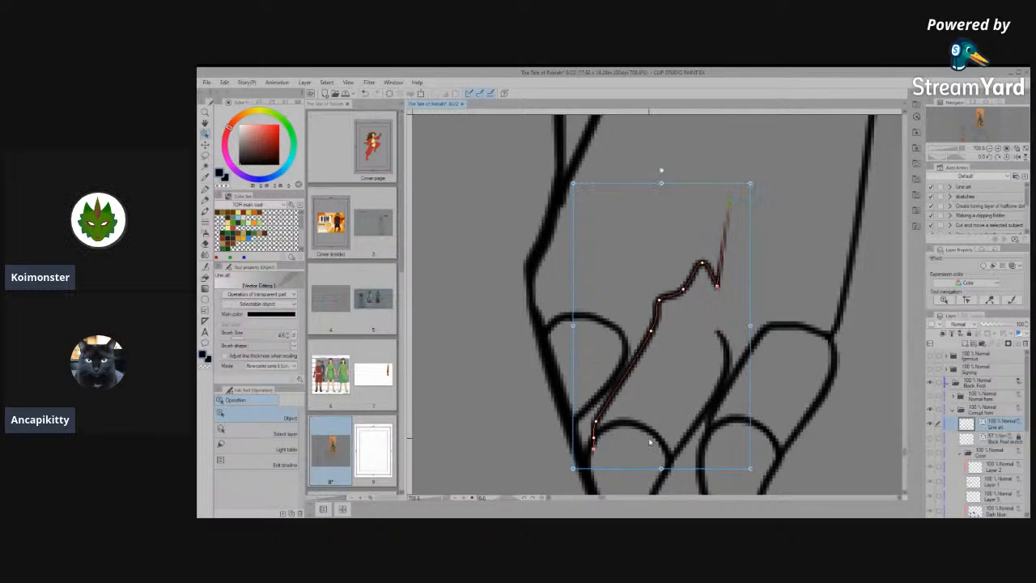
- Simplify the pulled-up middle toe line and reshape its control points into a smooth tendon line running up the left hind foot
click(205, 267)
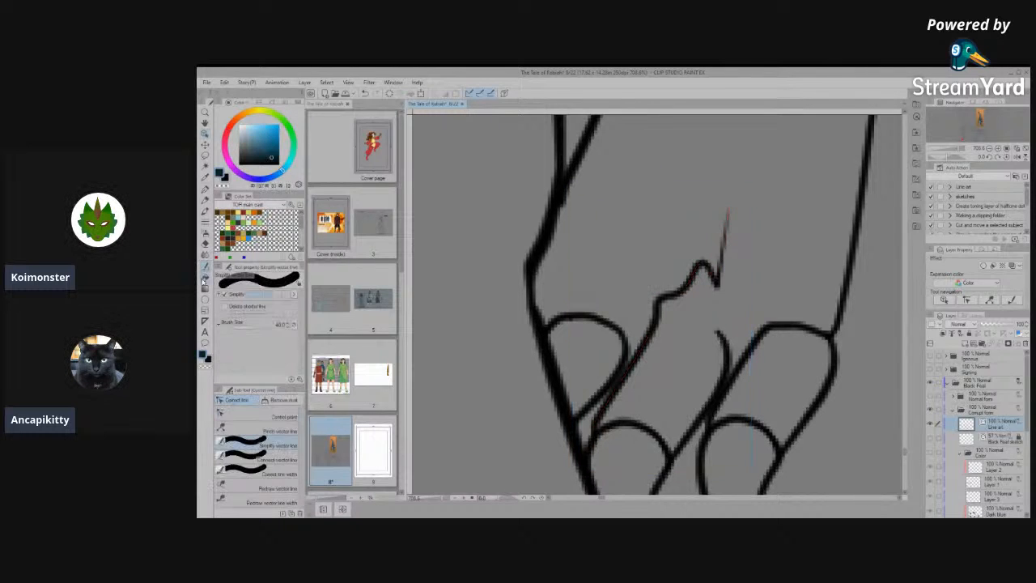
mouse_move(699, 260)
mouse_down()
mouse_move(656, 316)
mouse_move(701, 282)
mouse_move(726, 214)
mouse_move(714, 262)
mouse_up()
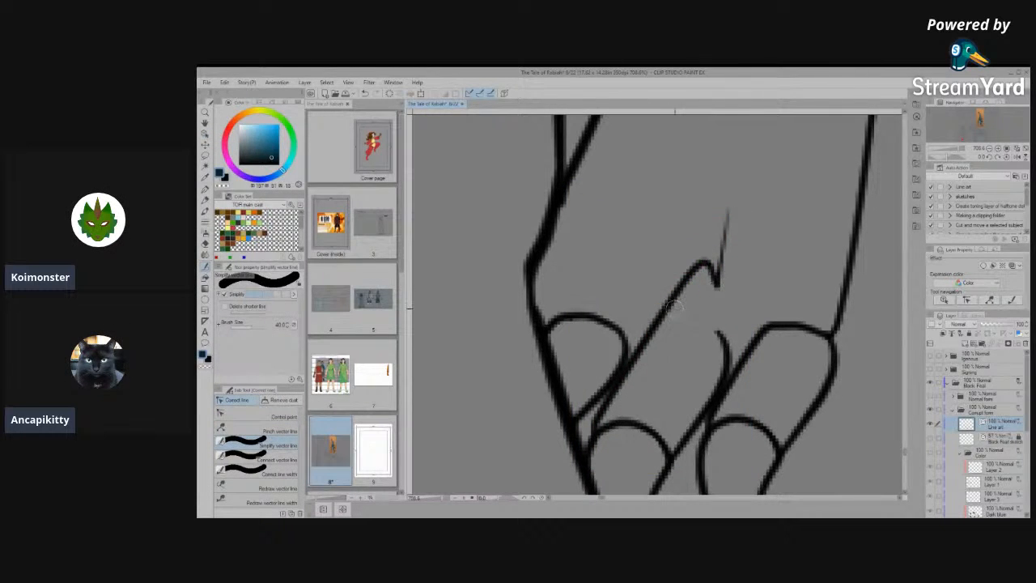
click(249, 414)
drag(703, 264, 678, 297)
drag(720, 199, 707, 193)
mouse_move(694, 269)
mouse_down()
mouse_move(673, 297)
mouse_move(684, 264)
mouse_up()
- Remove the curved line separating the claw from the middle toe on the left hind foot
scroll(706, 298, down, 5)
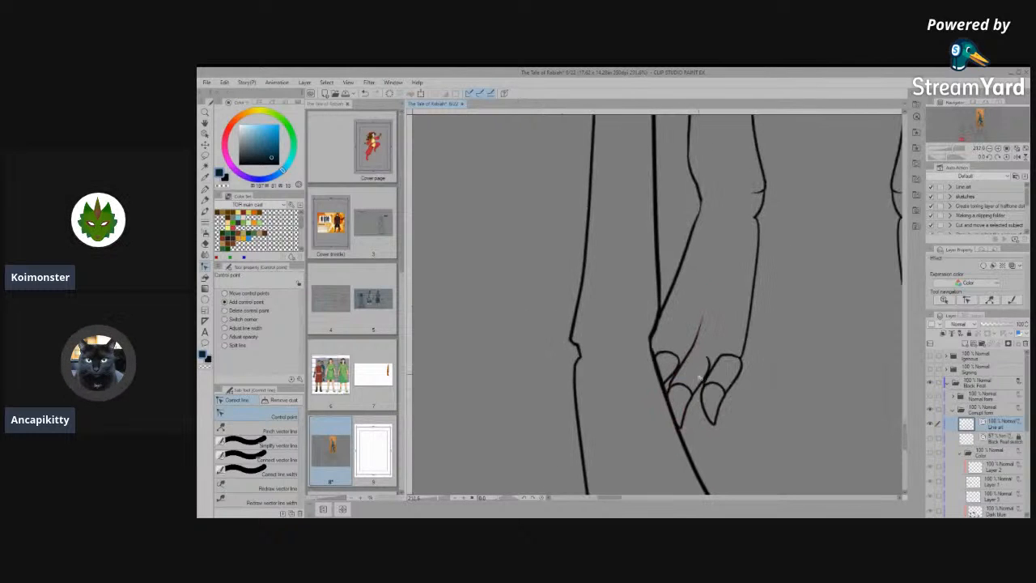
scroll(700, 376, up, 3)
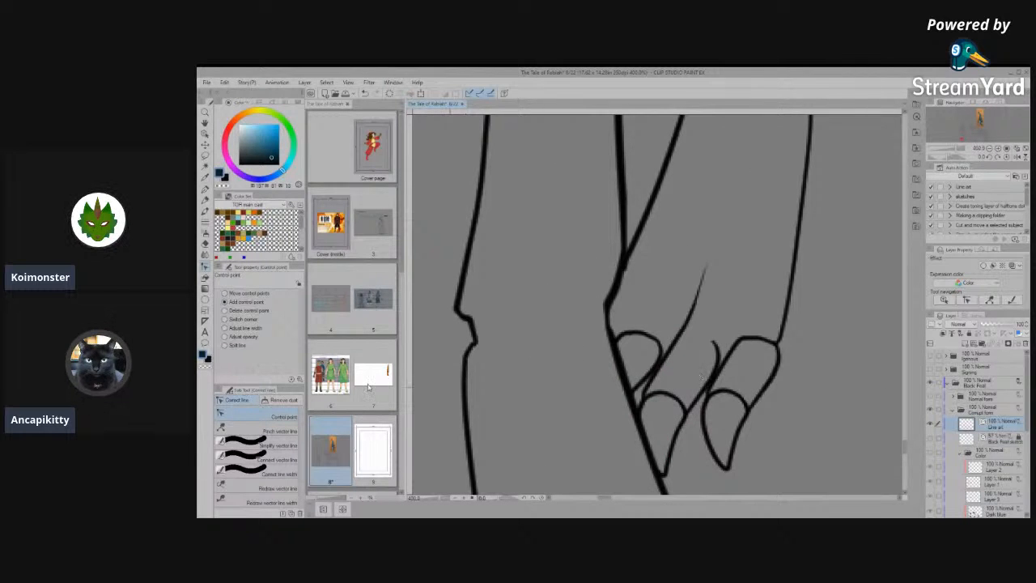
click(703, 441)
scroll(701, 447, up, 2)
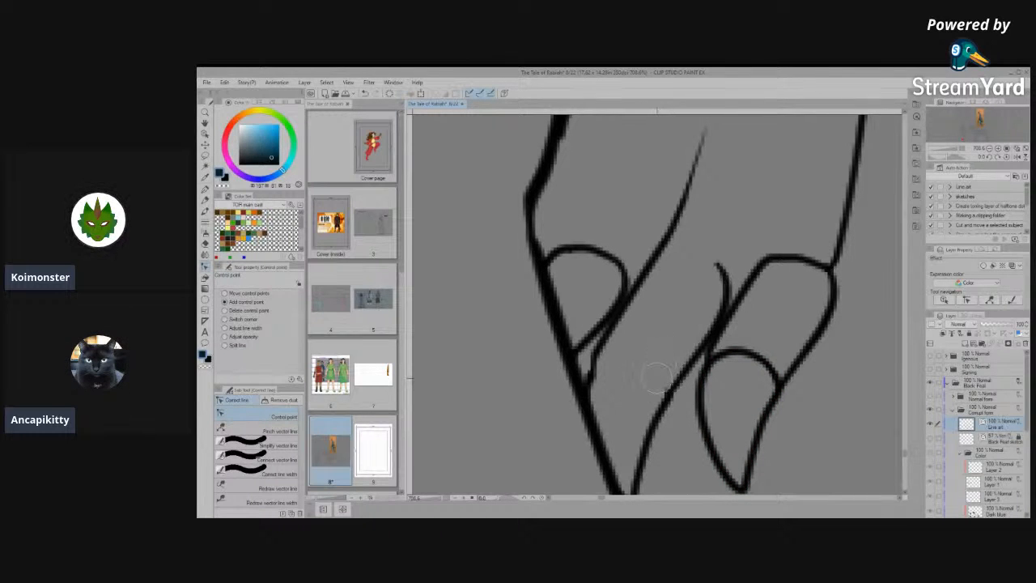
scroll(667, 346, down, 7)
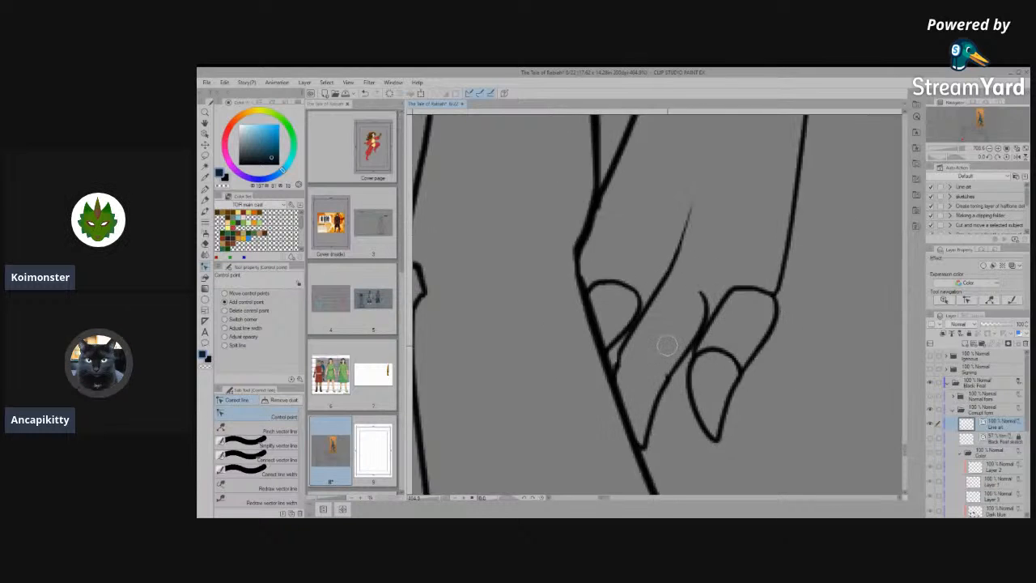
scroll(782, 361, up, 5)
- Simplify the middle toe's rounded top on the right hind foot and pull its control points up into an open line
scroll(782, 357, up, 1)
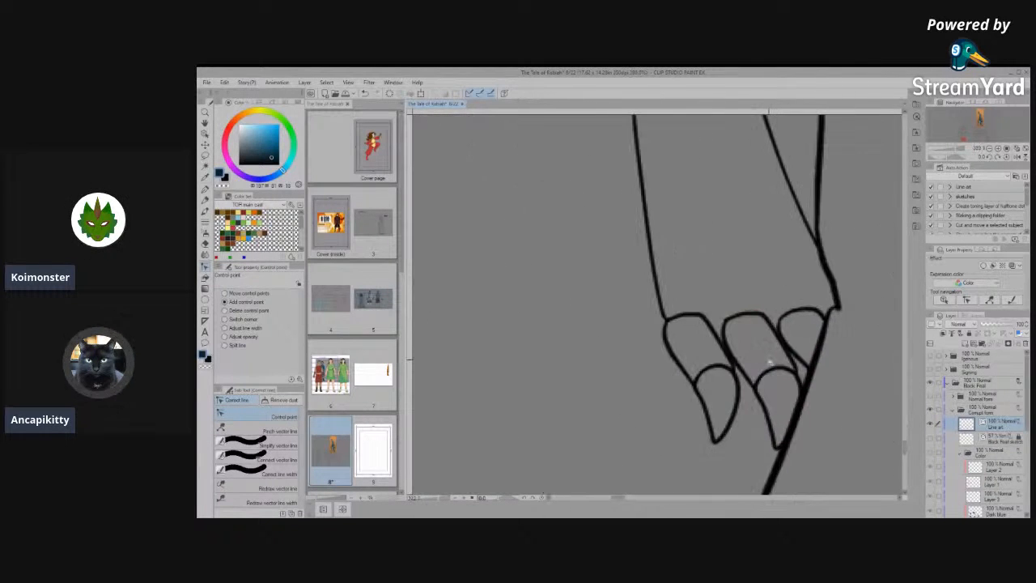
drag(701, 353, 596, 396)
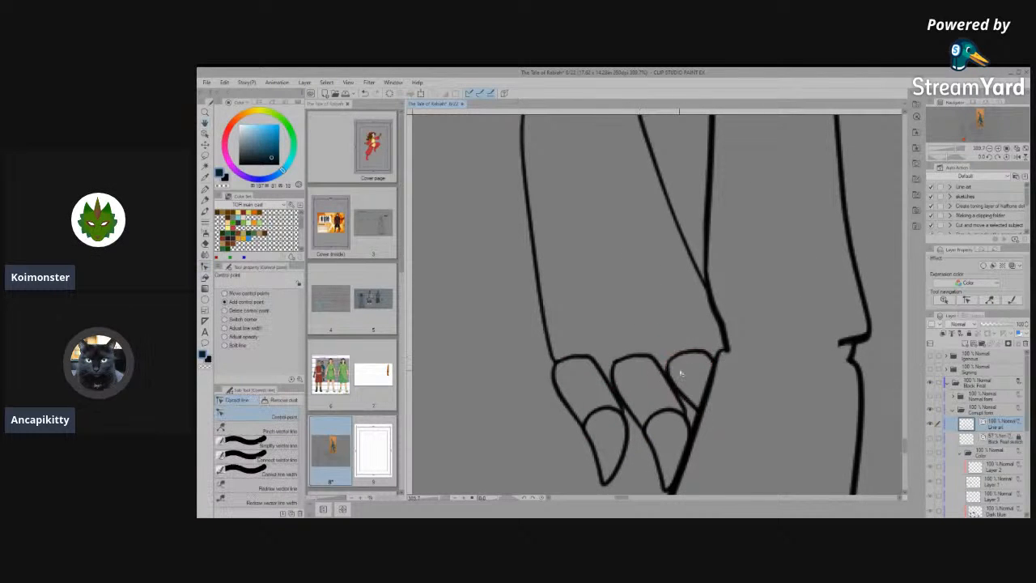
drag(703, 358, 694, 348)
key(ctrl+z)
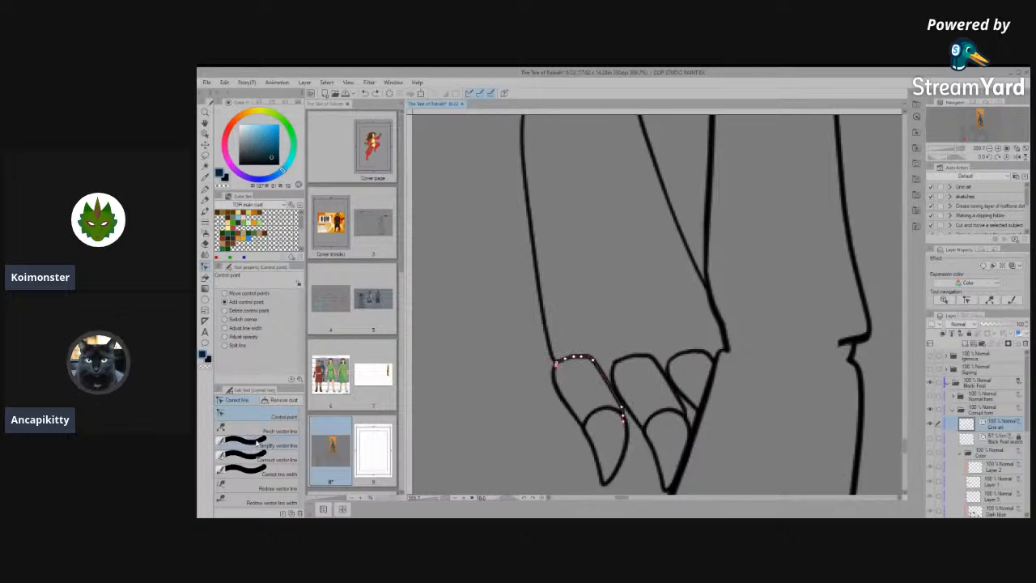
click(258, 444)
mouse_move(622, 357)
mouse_down()
mouse_move(644, 356)
mouse_move(638, 361)
mouse_up()
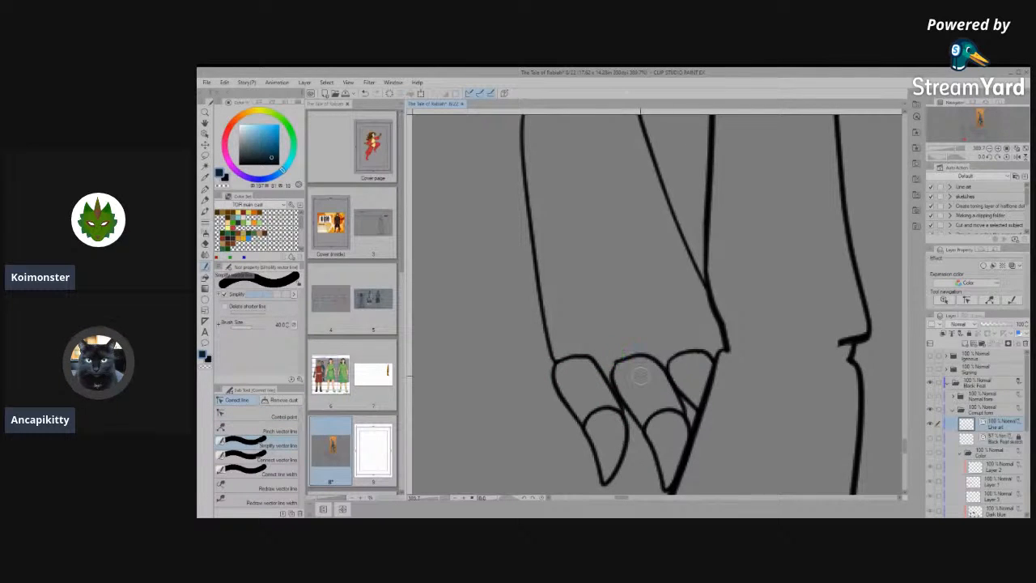
click(259, 417)
drag(652, 358, 621, 322)
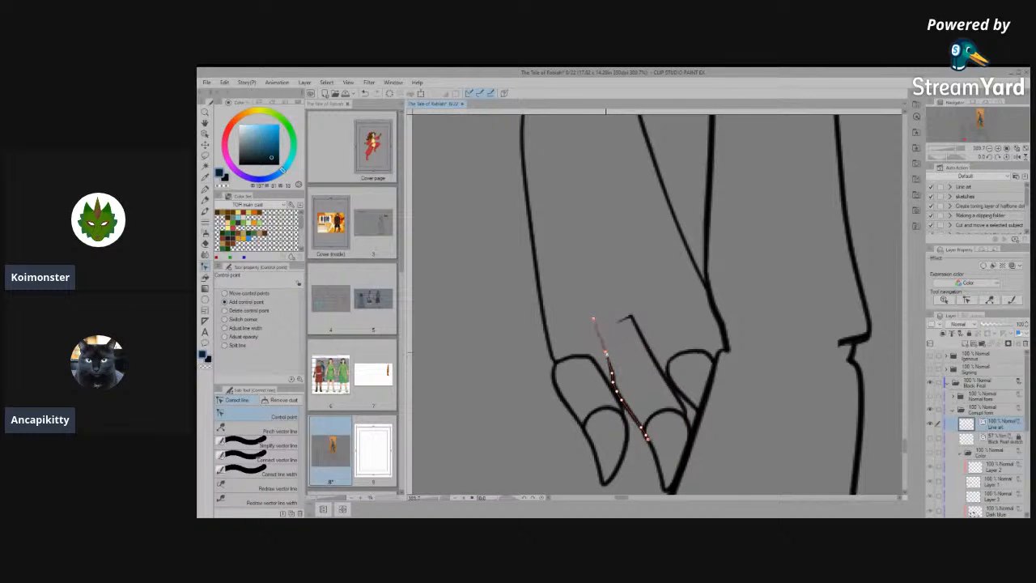
- Undo the trial edits to the middle toe's outer edge line on the right hind foot, including its extension up the foot
click(605, 351)
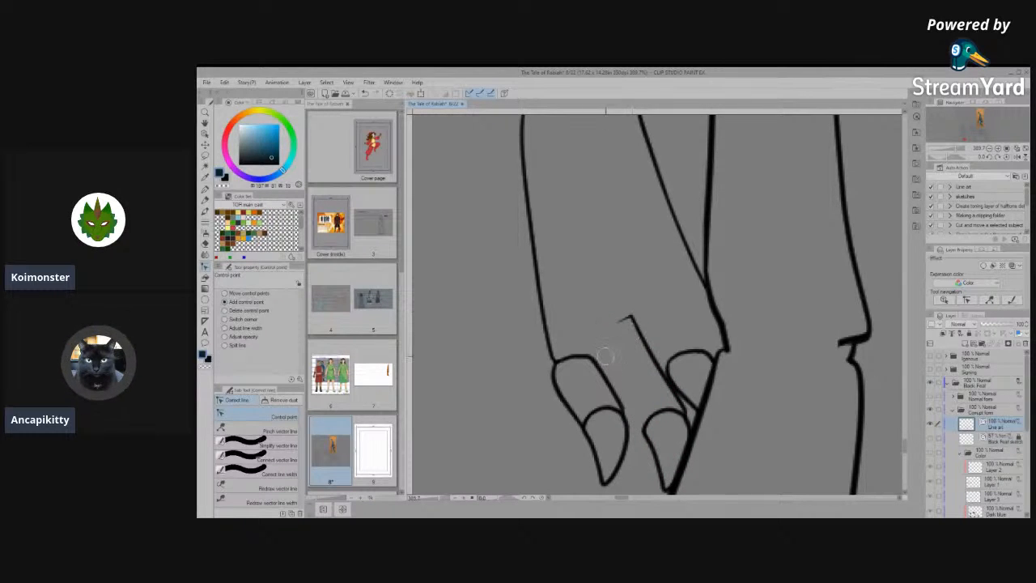
key(ctrl+z)
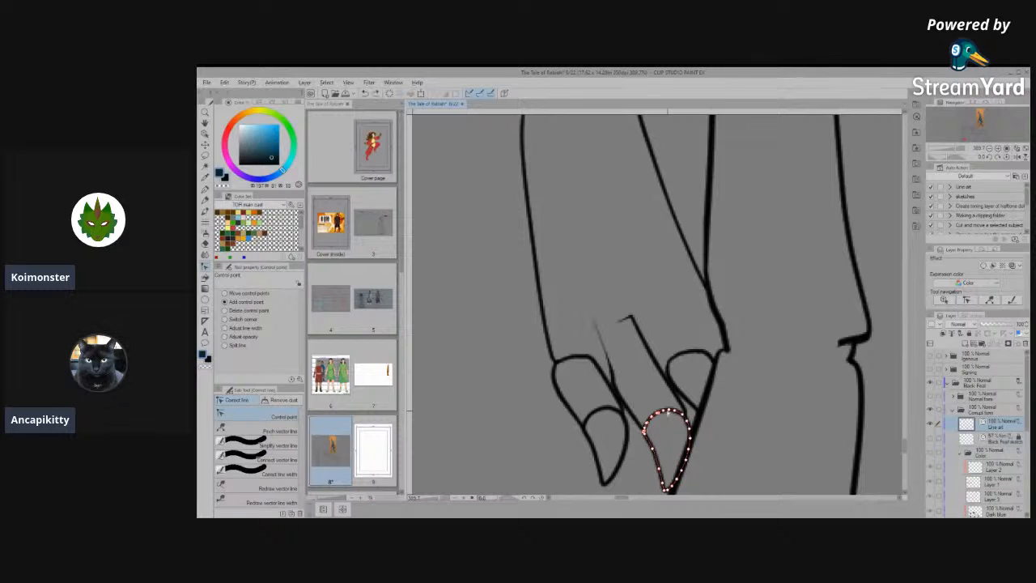
scroll(603, 377, up, 2)
drag(576, 376, 572, 377)
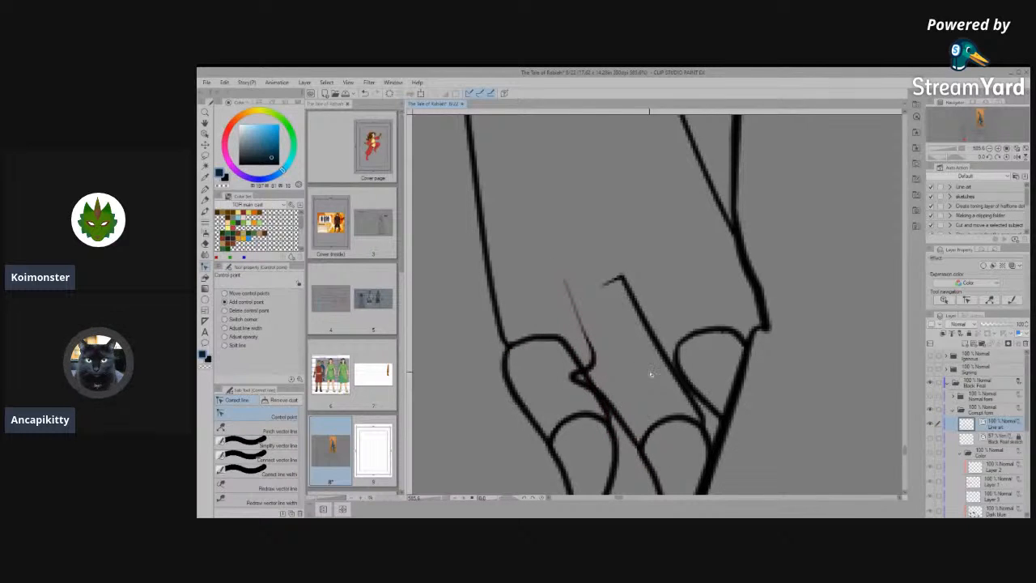
key(ctrl+z)
key(ctrl+z)
key(ctrl+z)
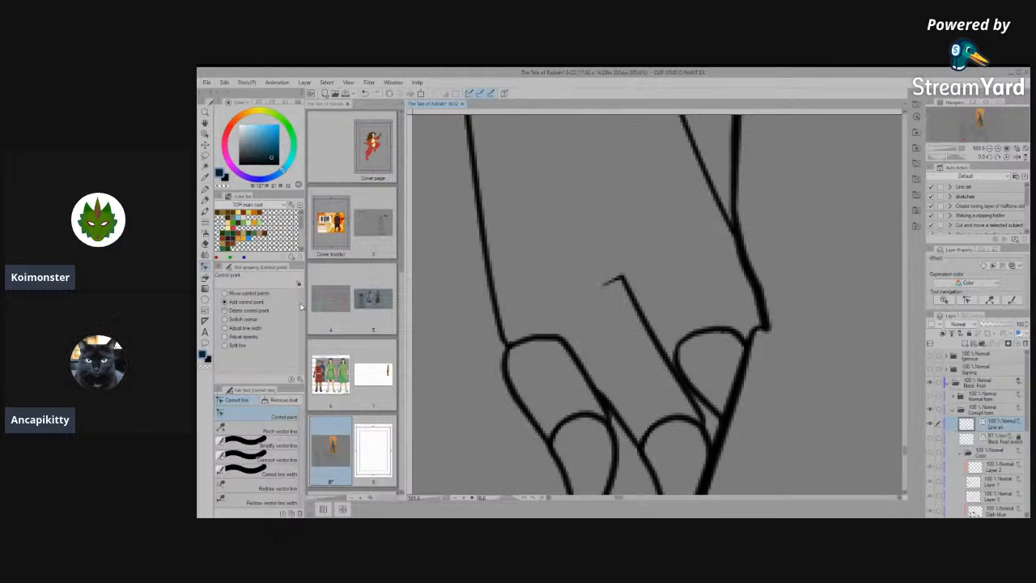
- Move the hooked end point of the right hind foot's middle toe line upward so it continues the tendon line up the foot
key(o)
click(640, 282)
scroll(609, 284, up, 2)
drag(557, 288, 563, 230)
key(ctrl+z)
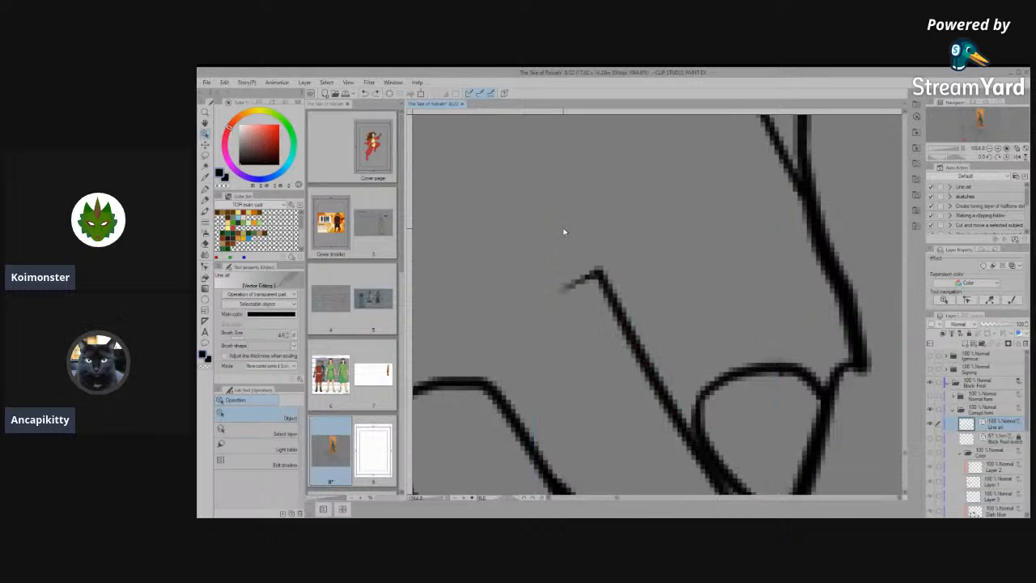
click(588, 289)
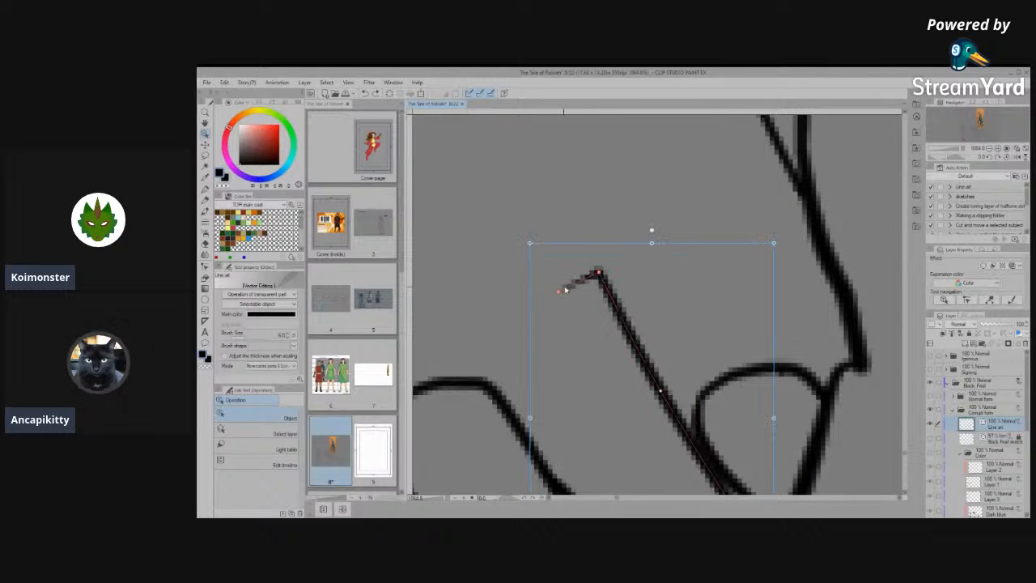
drag(568, 195, 576, 187)
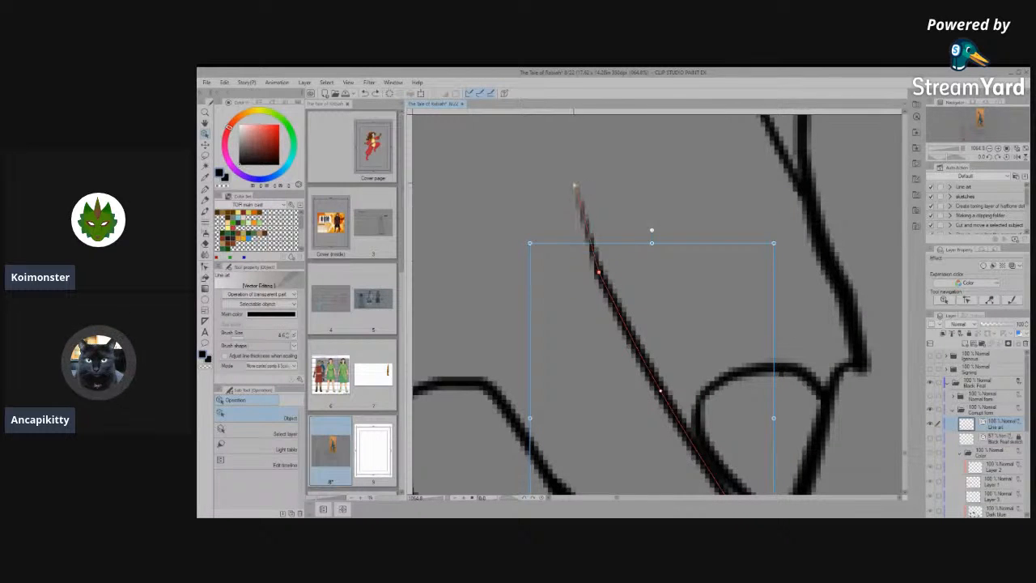
click(633, 301)
scroll(634, 301, down, 10)
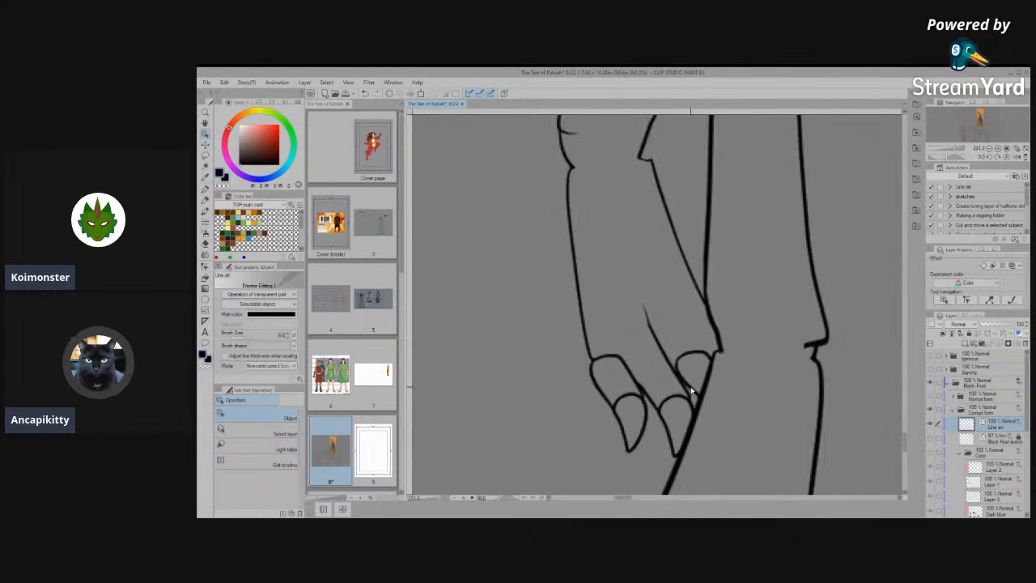
- Select the second toe's outline on the front view's left front foot and pull its rounded top's control points up the foot
scroll(691, 391, down, 10)
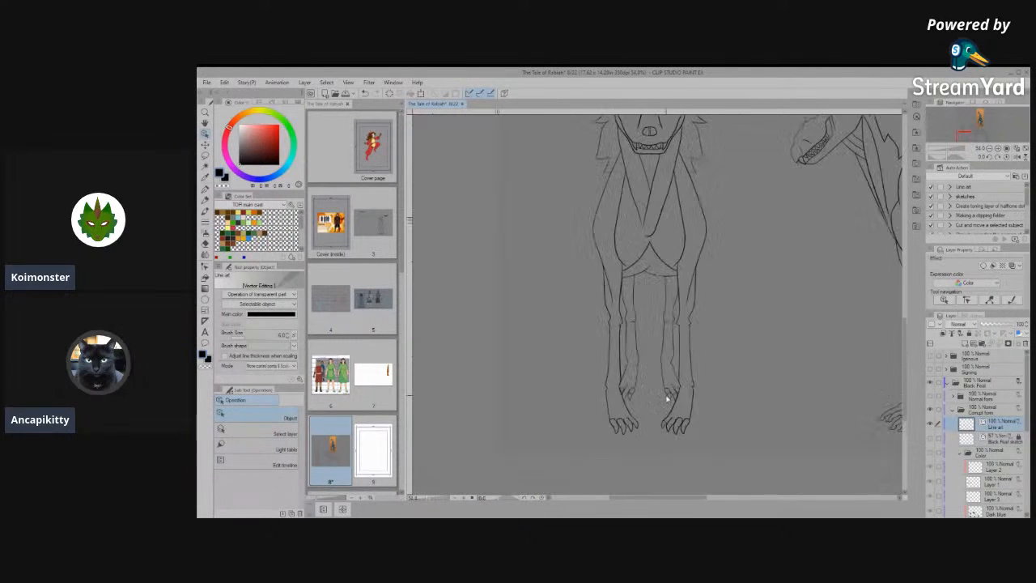
scroll(677, 401, up, 10)
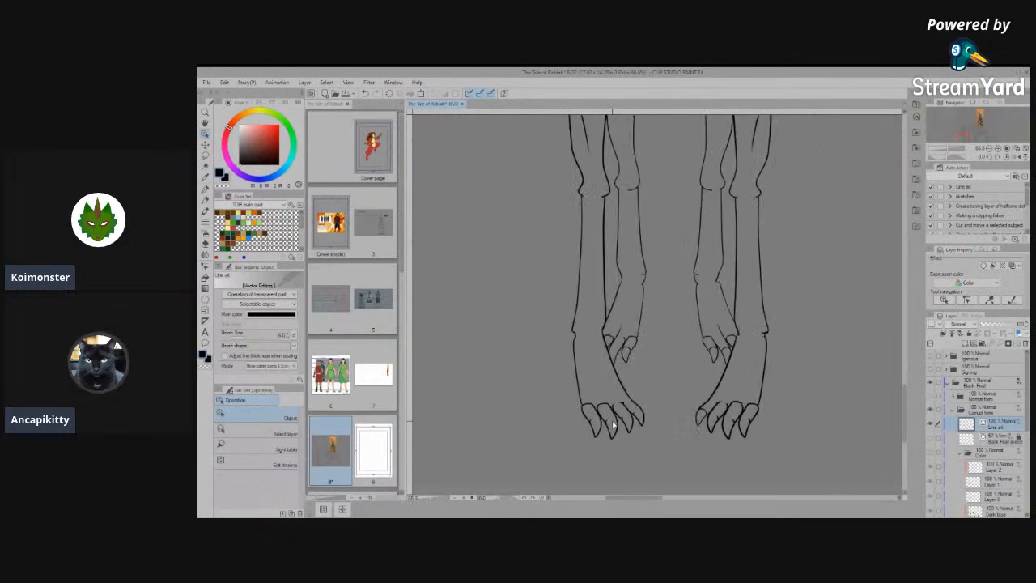
scroll(609, 425, up, 3)
click(586, 385)
scroll(586, 385, up, 5)
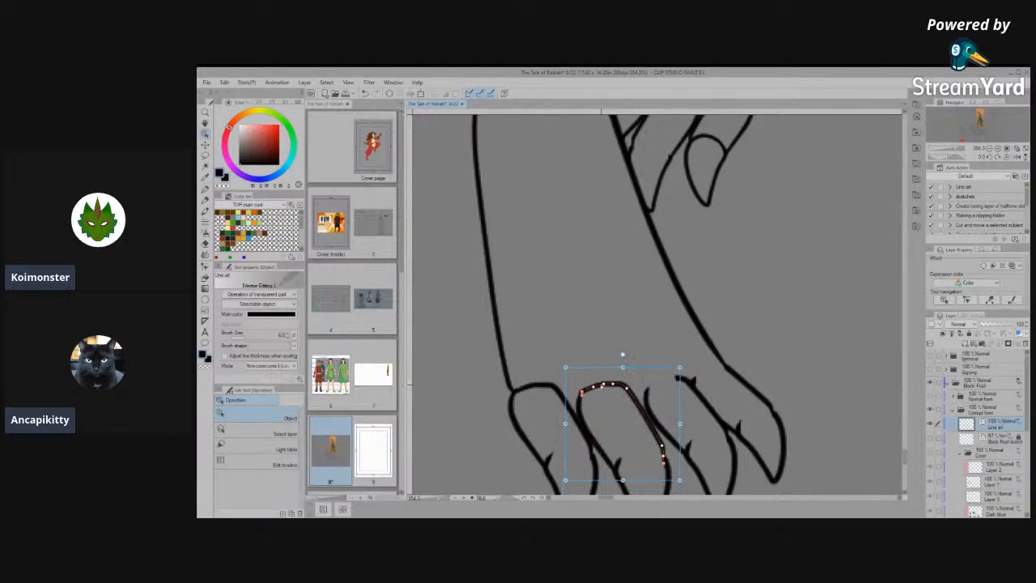
scroll(599, 389, up, 1)
drag(592, 406, 633, 314)
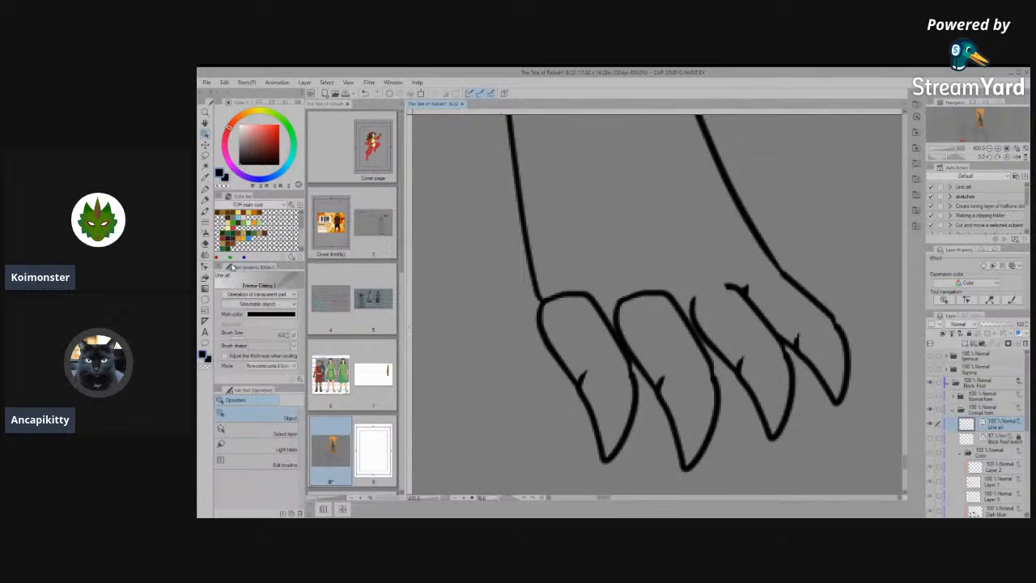
click(204, 268)
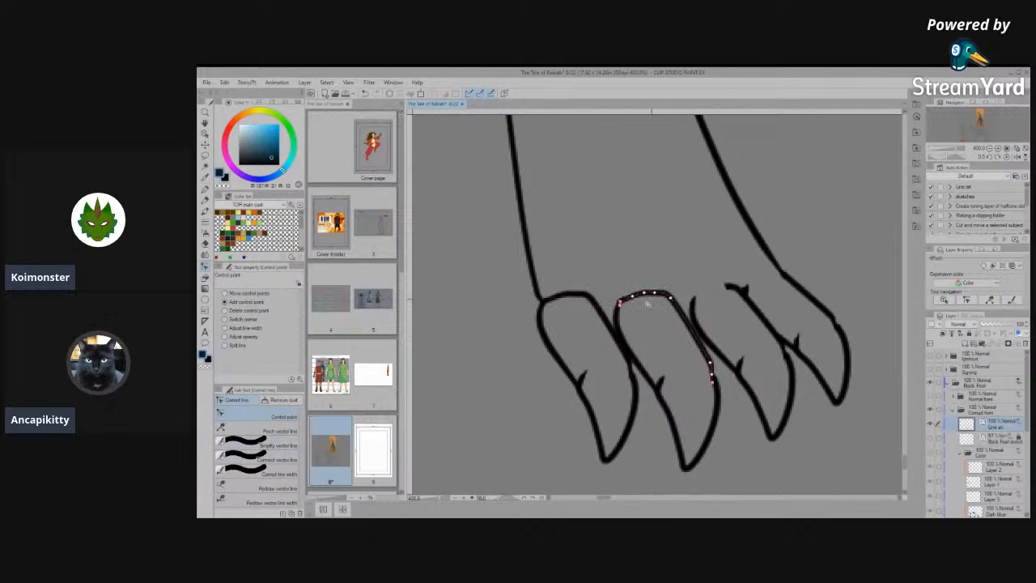
drag(655, 293, 658, 252)
drag(657, 289, 621, 259)
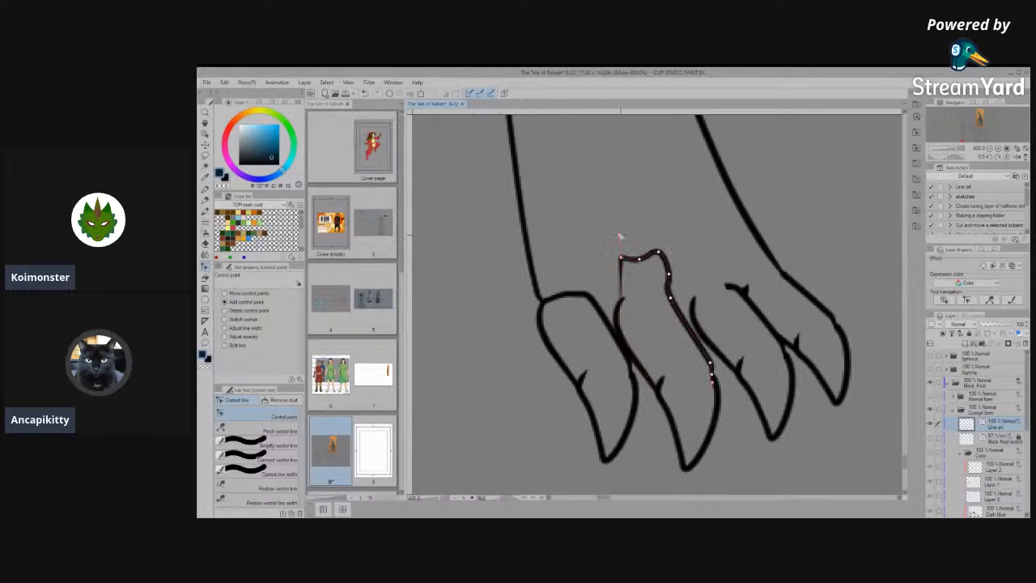
- Simplify the second toe's raised outline on the left front foot and reshape it into a smooth, tapering tendon line
click(251, 445)
drag(609, 249, 660, 294)
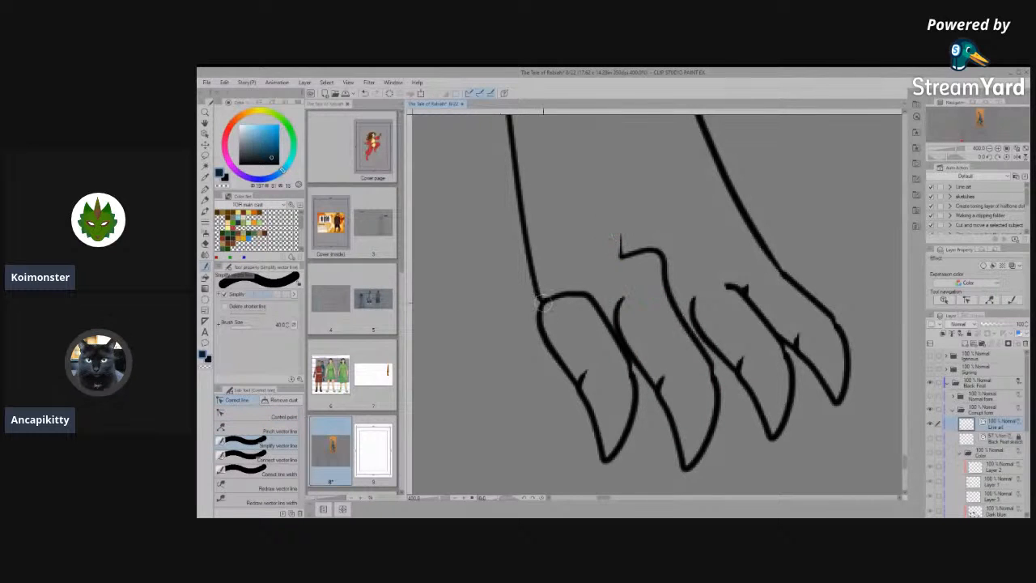
click(263, 416)
drag(620, 257, 687, 310)
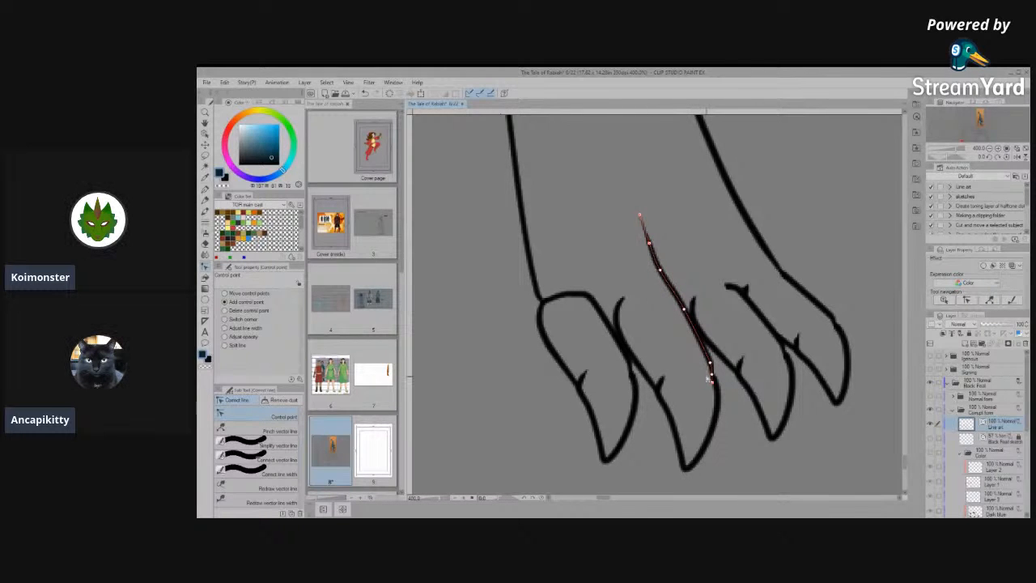
- Join the second toe's outer edge to its tendon line on the left front foot, simplify it and raise its corner control point
scroll(891, 422, up, 1)
scroll(752, 445, up, 3)
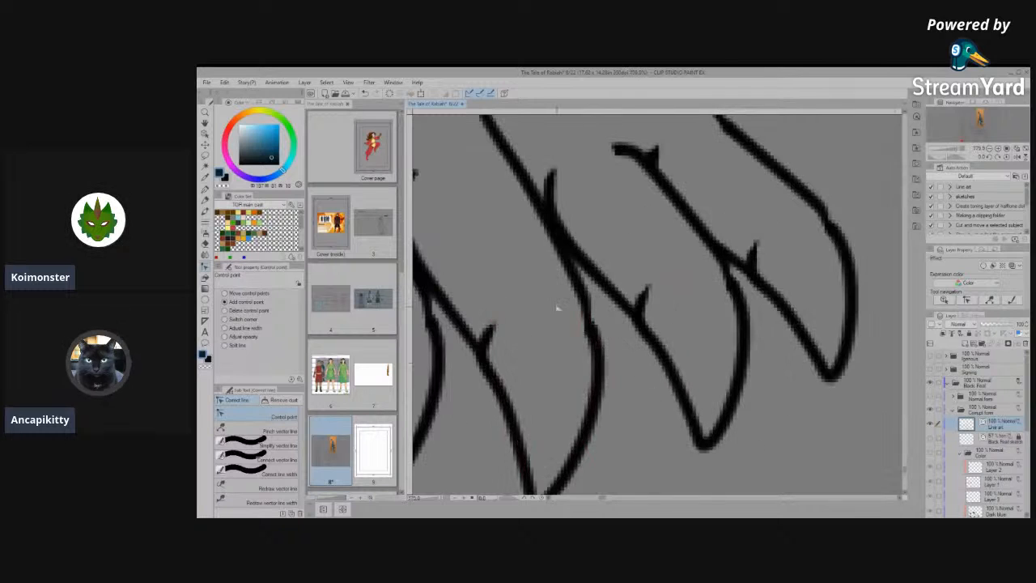
key(y)
drag(577, 308, 601, 389)
click(255, 444)
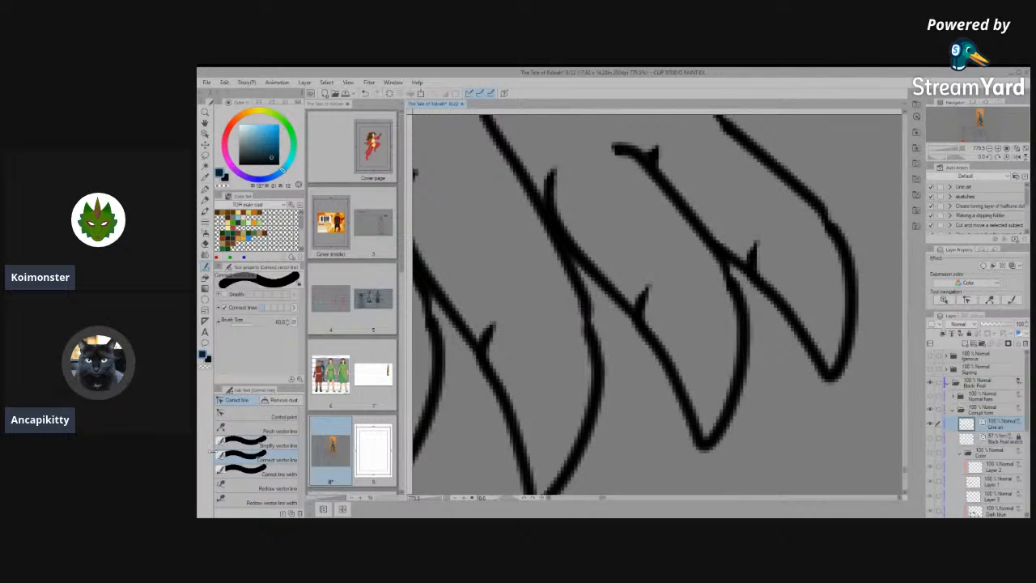
drag(585, 312, 591, 368)
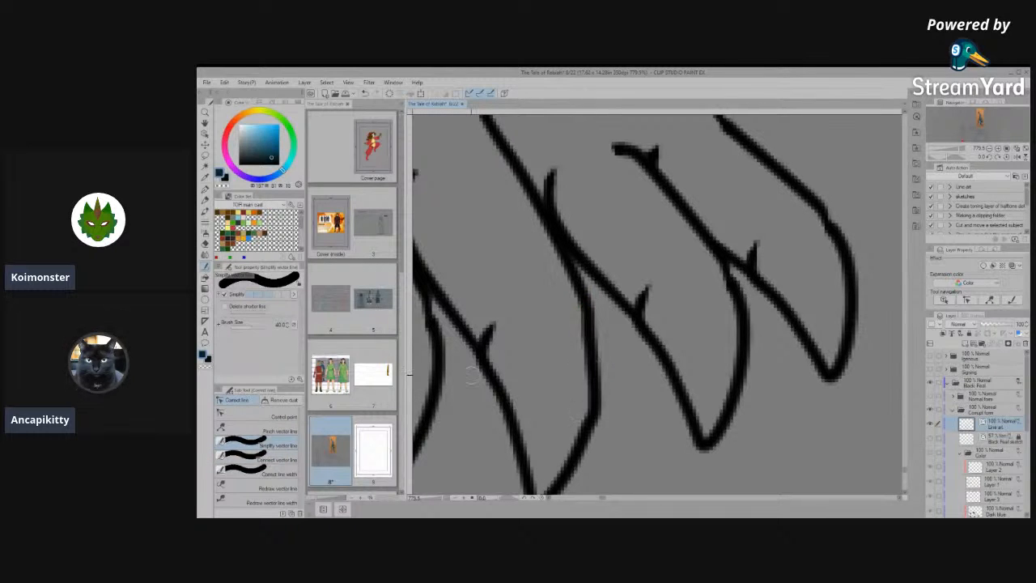
click(257, 415)
drag(598, 389, 599, 328)
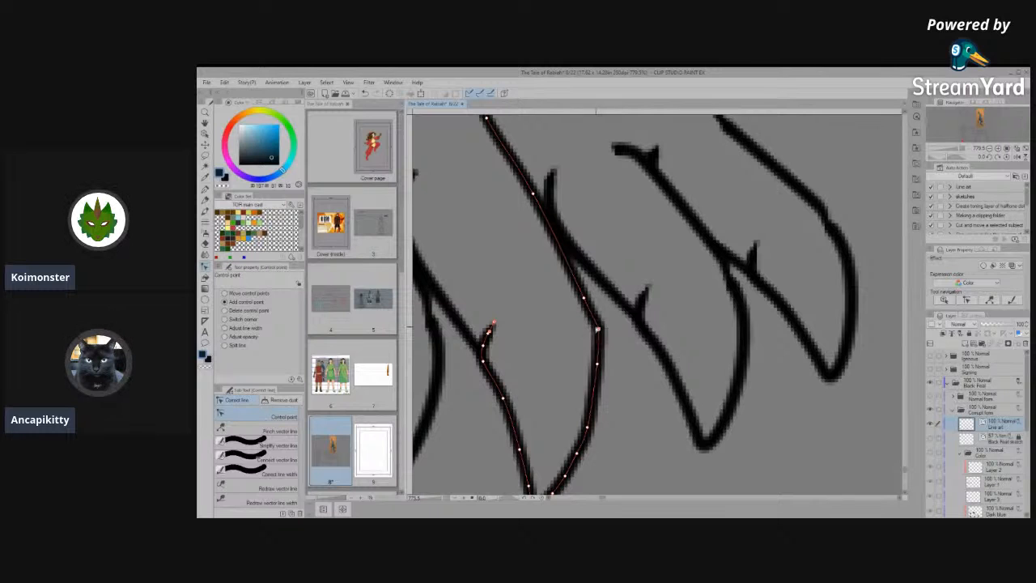
- Pull the small stray line fragments off the upper end of the innermost toe's line on the front view's left front foot
scroll(731, 401, down, 5)
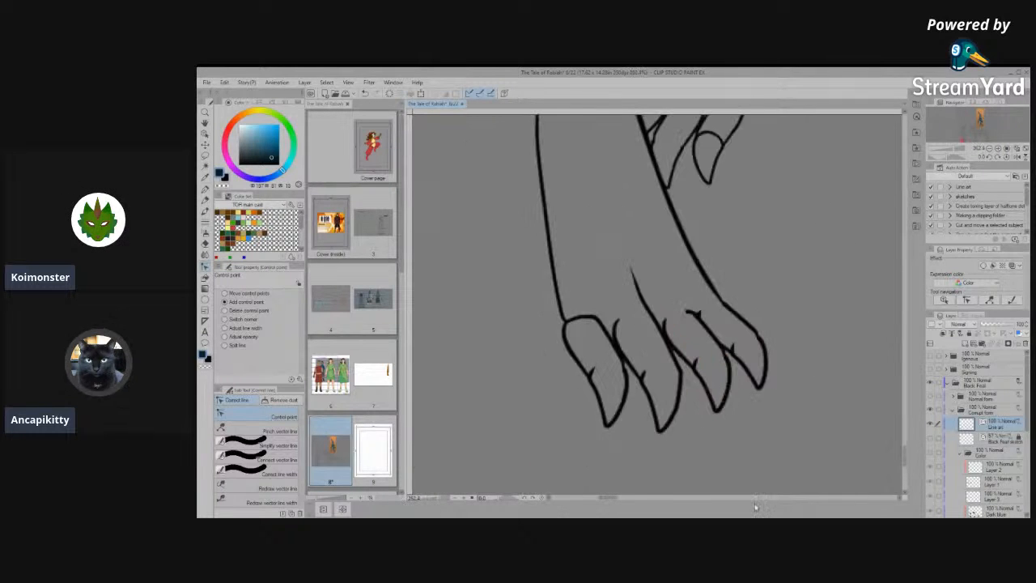
scroll(556, 430, down, 5)
scroll(625, 398, up, 2)
scroll(603, 414, up, 3)
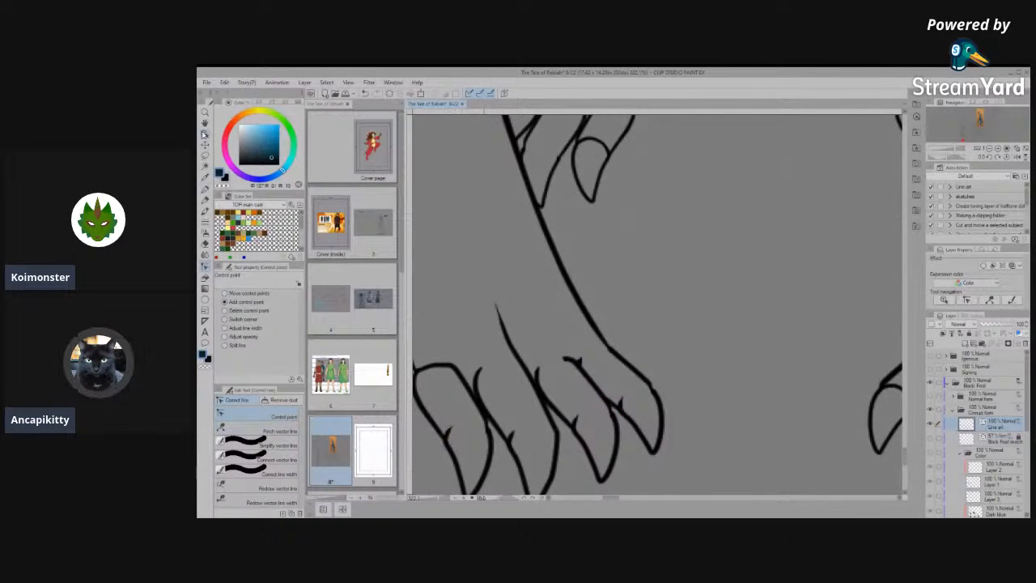
click(205, 134)
scroll(567, 365, up, 2)
click(585, 361)
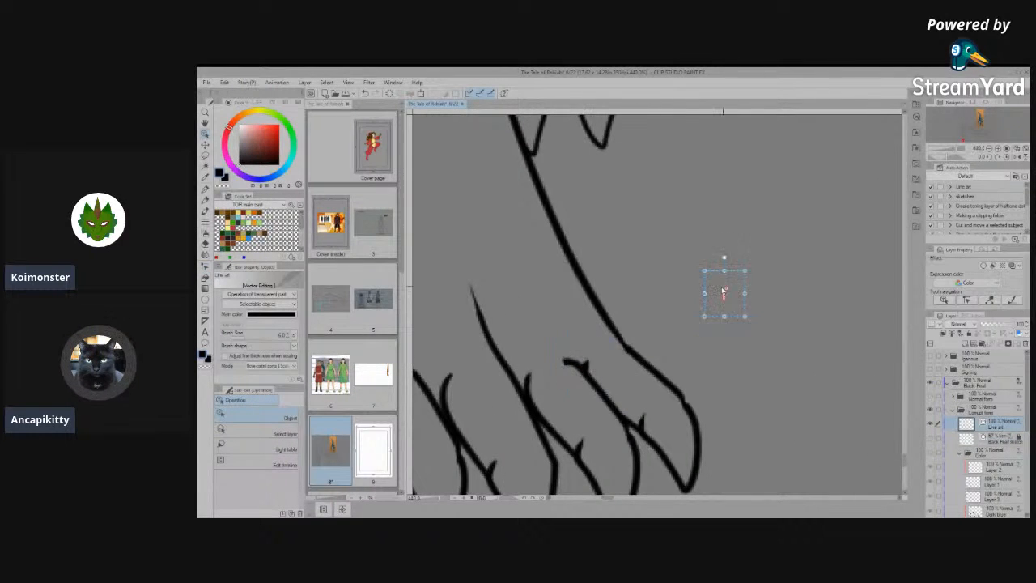
drag(588, 364, 691, 263)
click(583, 363)
drag(583, 364, 759, 255)
- Remove the stray piece at the innermost toe's outer edge and delete the fragments set aside beside the foot
click(645, 417)
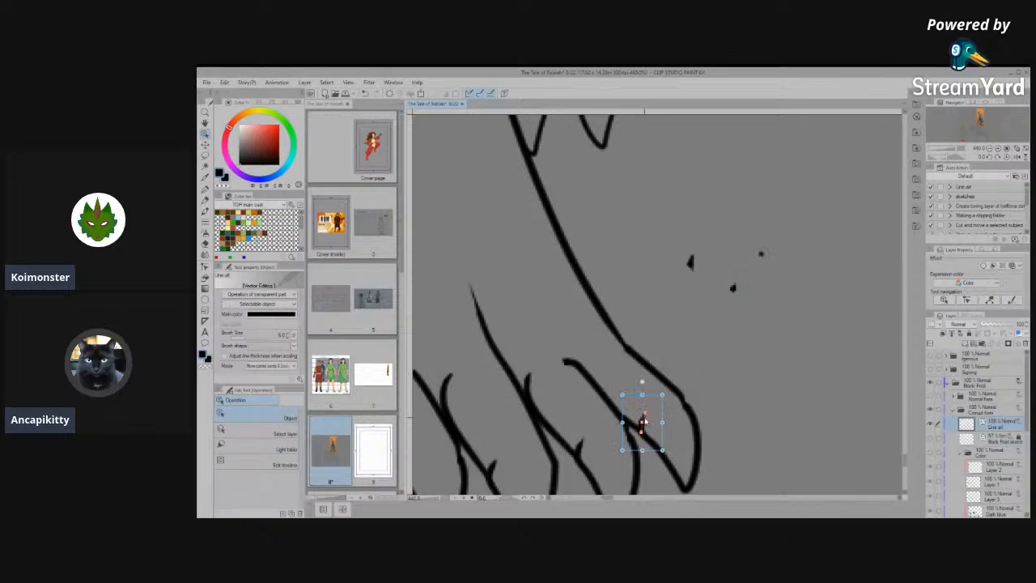
drag(680, 390, 746, 335)
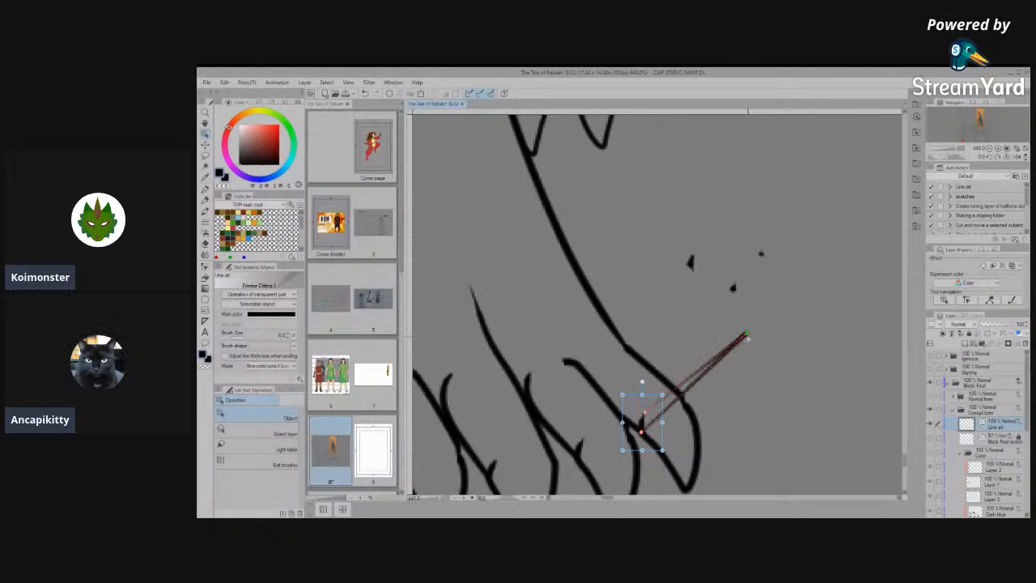
key(Delete)
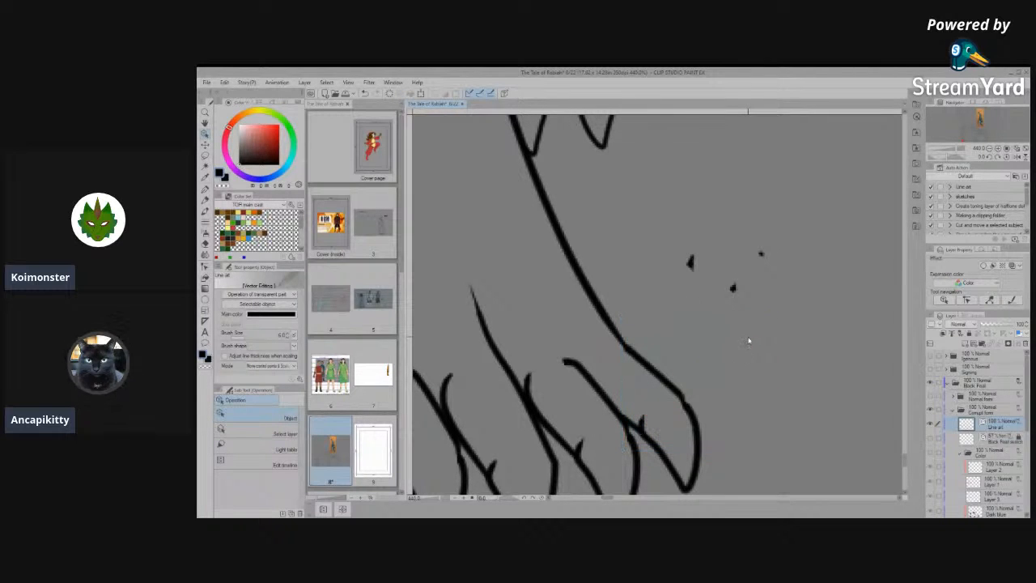
drag(640, 210, 811, 299)
key(Delete)
- Connect the innermost toe's outer edge with the foot outline above and the claw outline below
click(689, 417)
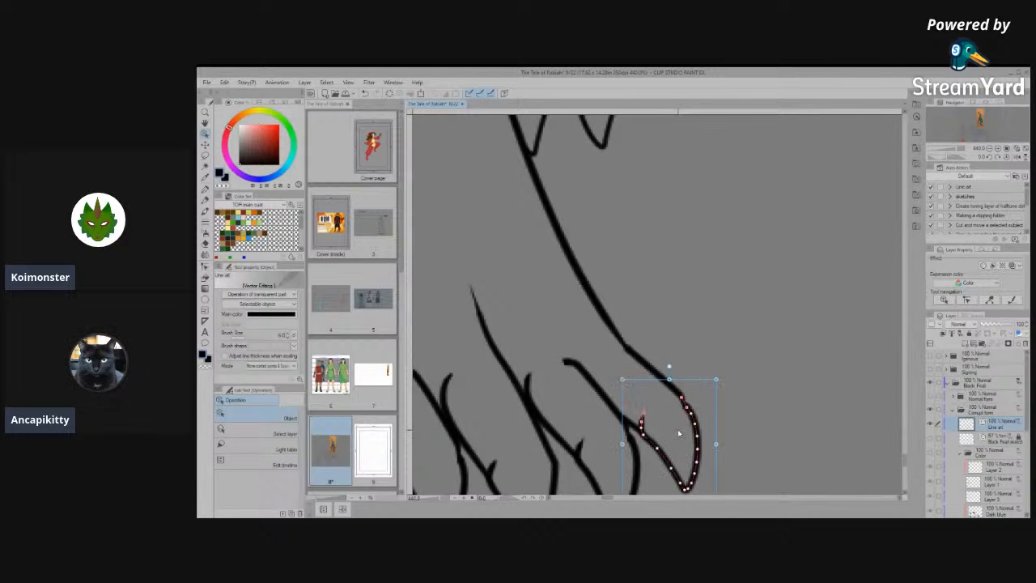
scroll(679, 382, up, 4)
click(674, 350)
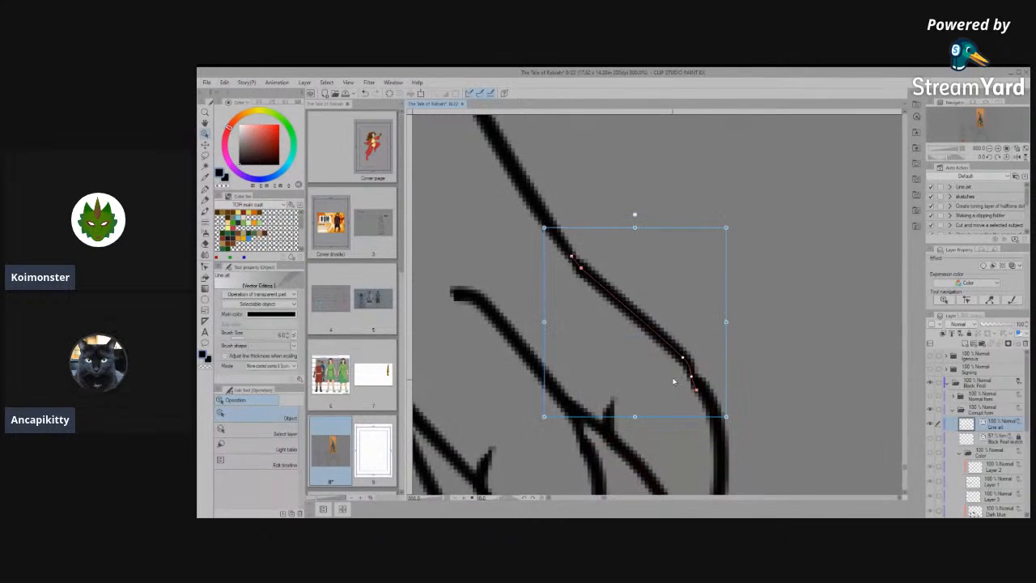
click(786, 347)
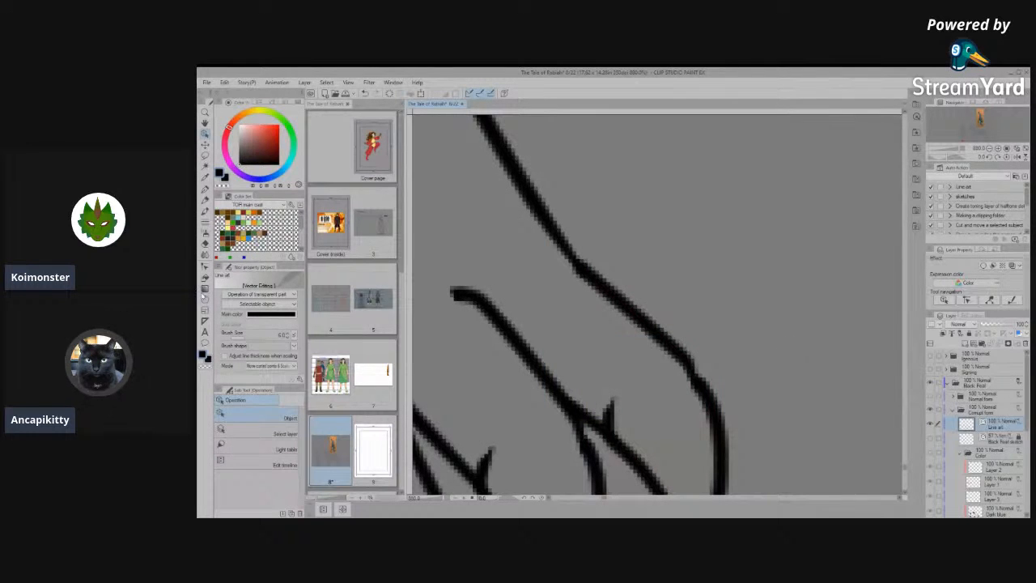
click(206, 265)
click(284, 476)
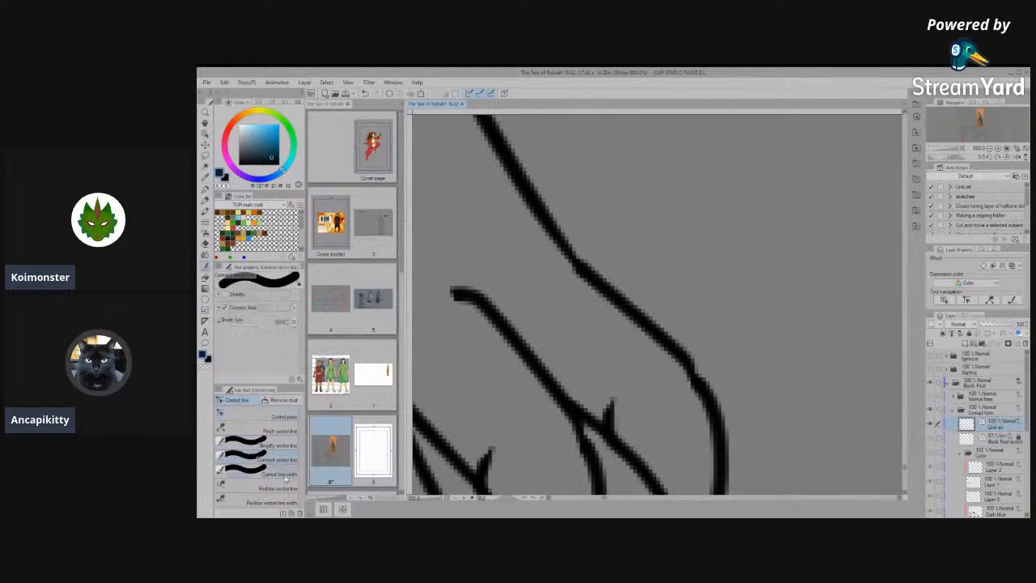
drag(572, 231, 727, 409)
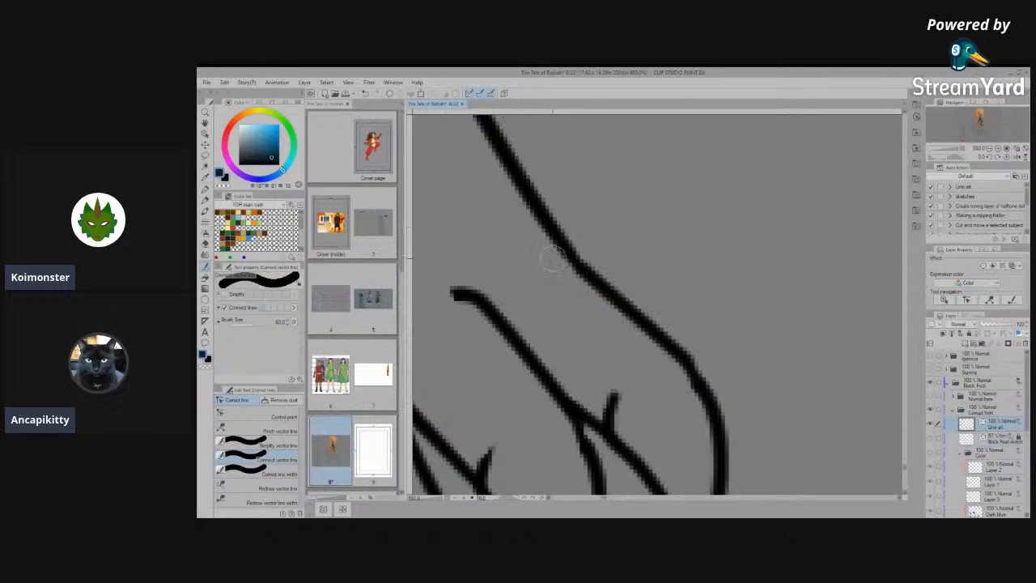
- Simplify the innermost toe's connected outer edge and smooth away the spur at the claw's inner base
click(261, 443)
drag(612, 398, 611, 397)
drag(694, 387, 558, 223)
drag(498, 397, 479, 350)
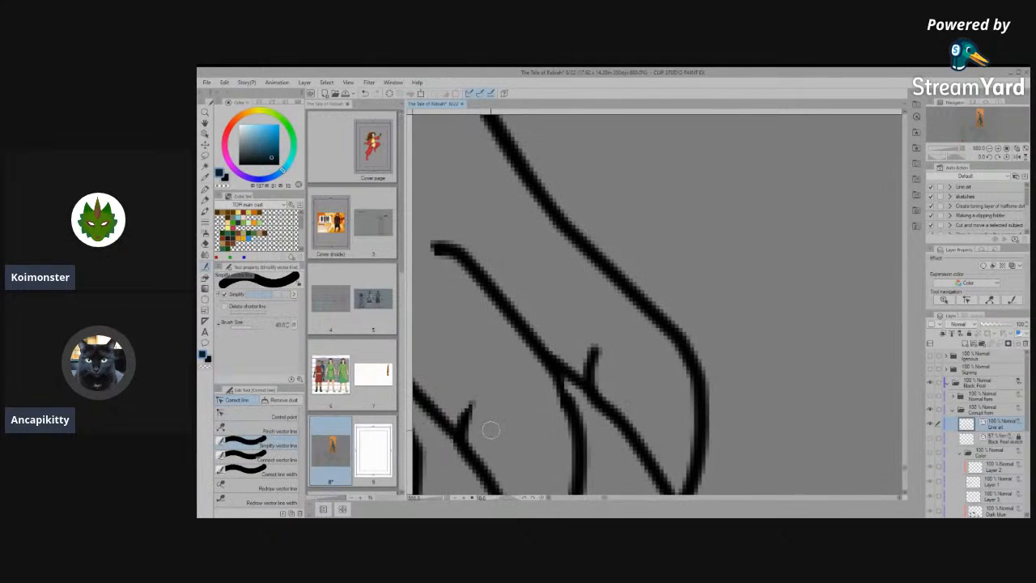
drag(604, 343, 595, 345)
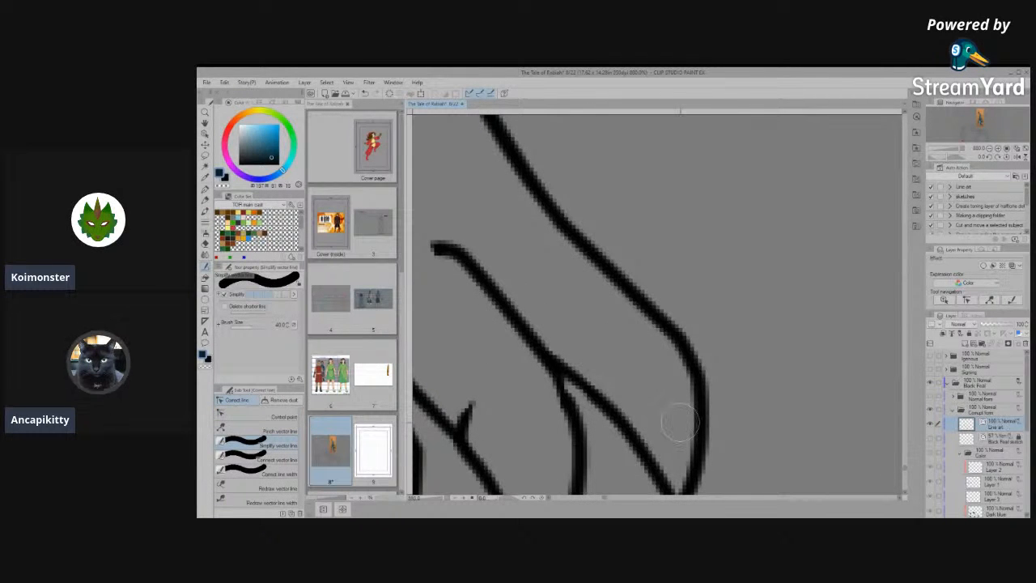
- Review the reshaped toes and tendon lines across the whole figure at different magnifications
scroll(752, 380, down, 8)
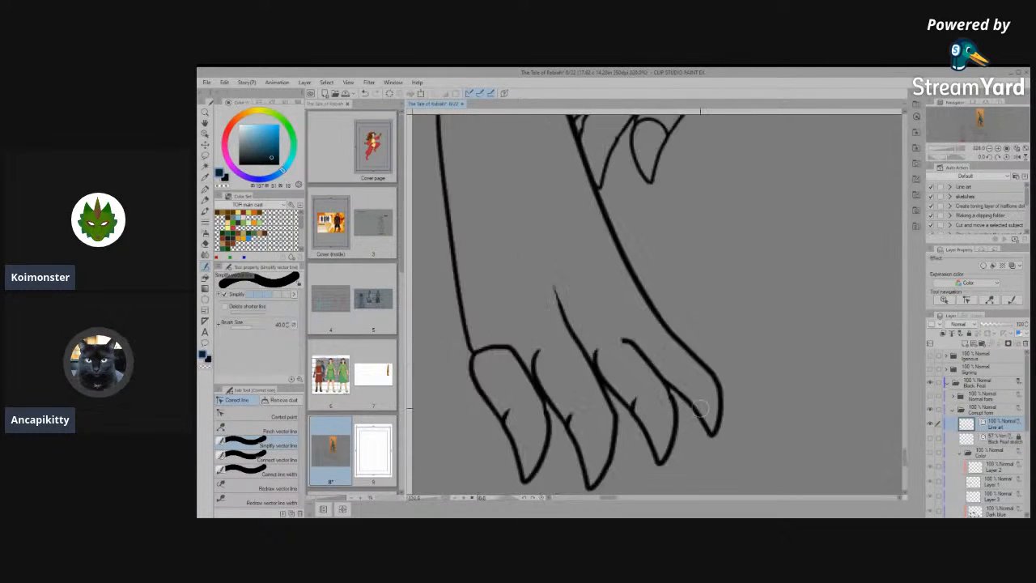
scroll(597, 451, down, 4)
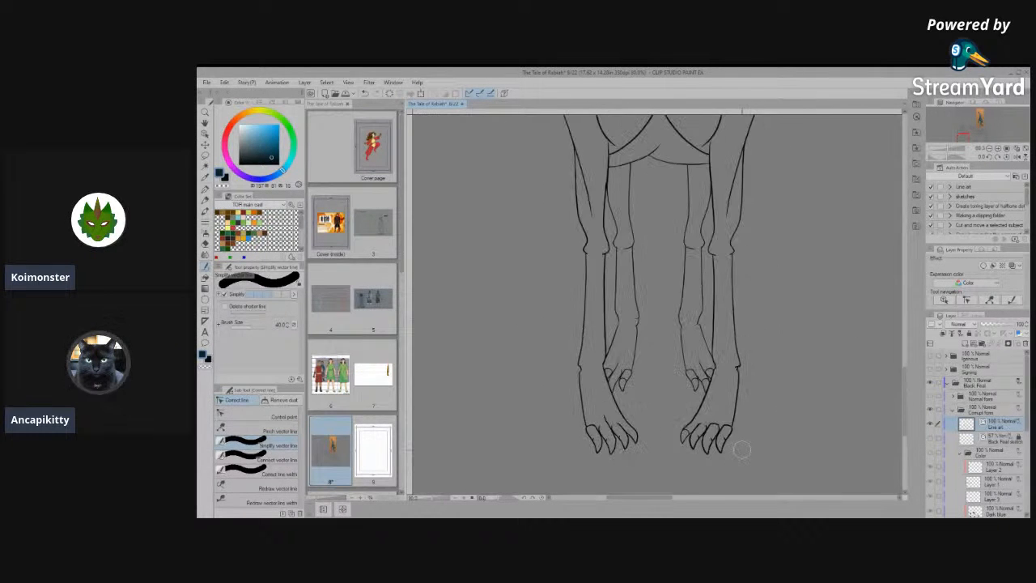
scroll(741, 450, up, 3)
scroll(731, 454, down, 4)
scroll(731, 455, down, 2)
scroll(731, 455, up, 1)
scroll(731, 455, down, 6)
scroll(814, 425, up, 5)
- Connect and simplify the nearest toe's upper line with its tendon line on the side view's front paw
scroll(711, 454, up, 5)
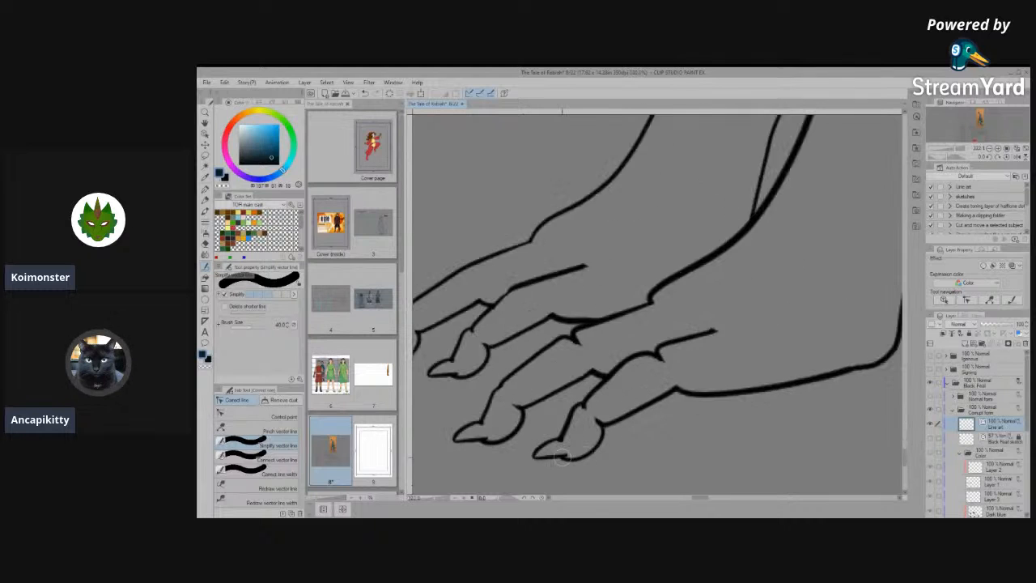
scroll(561, 458, up, 1)
drag(708, 318, 660, 335)
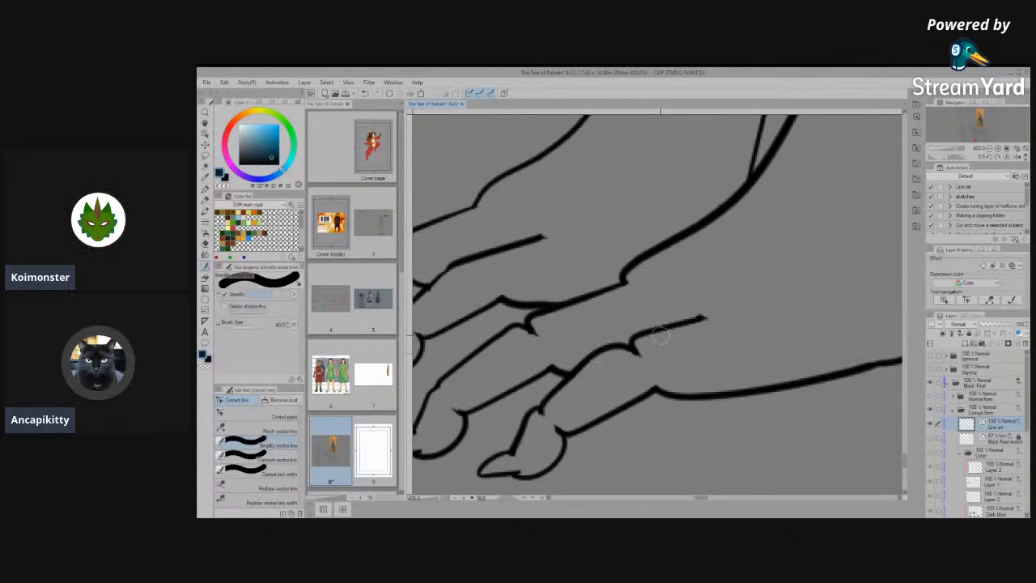
click(274, 458)
drag(611, 348, 674, 333)
click(273, 445)
mouse_move(623, 364)
mouse_down()
mouse_move(633, 345)
mouse_move(646, 369)
mouse_up()
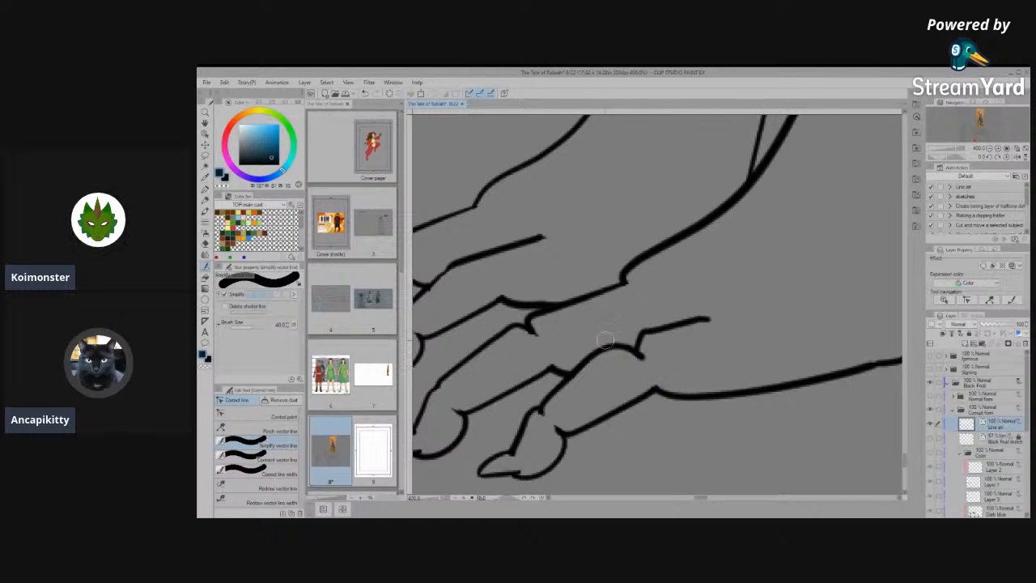
- Reshape the kinked joint of the nearest toe's upper line with its control points and simplify it into one smooth tendon line
click(242, 416)
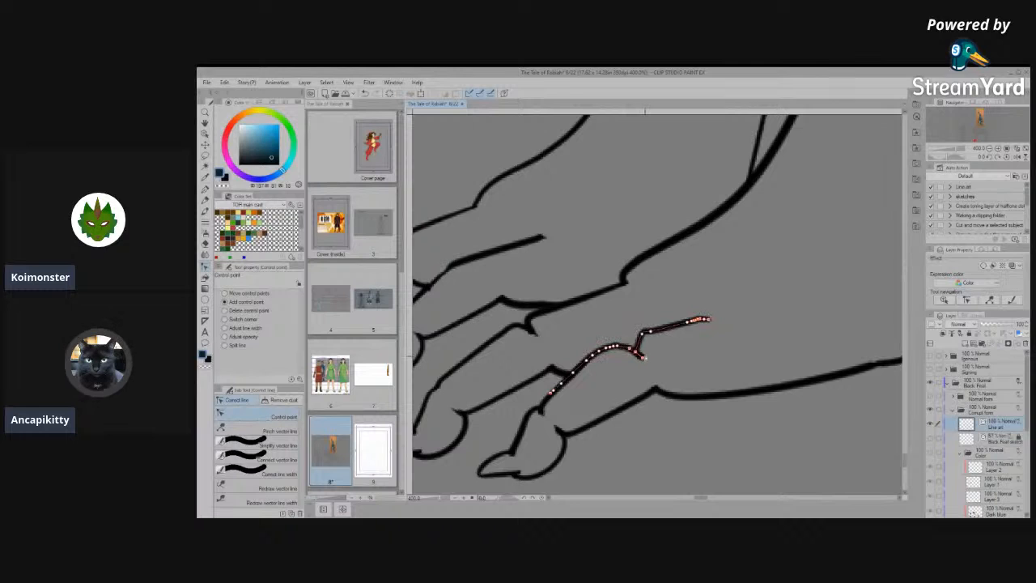
scroll(644, 345, up, 3)
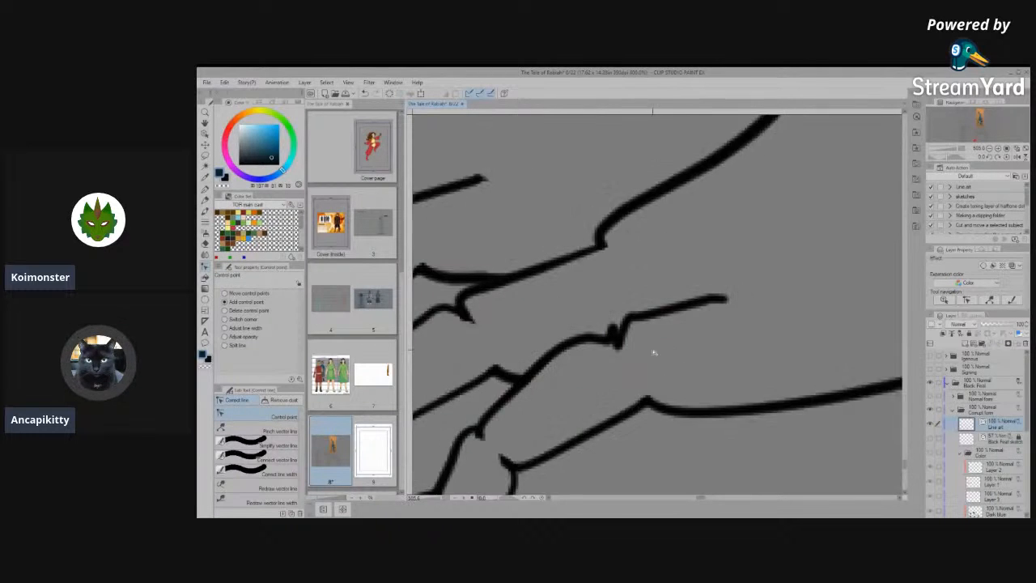
drag(605, 347, 582, 322)
click(259, 445)
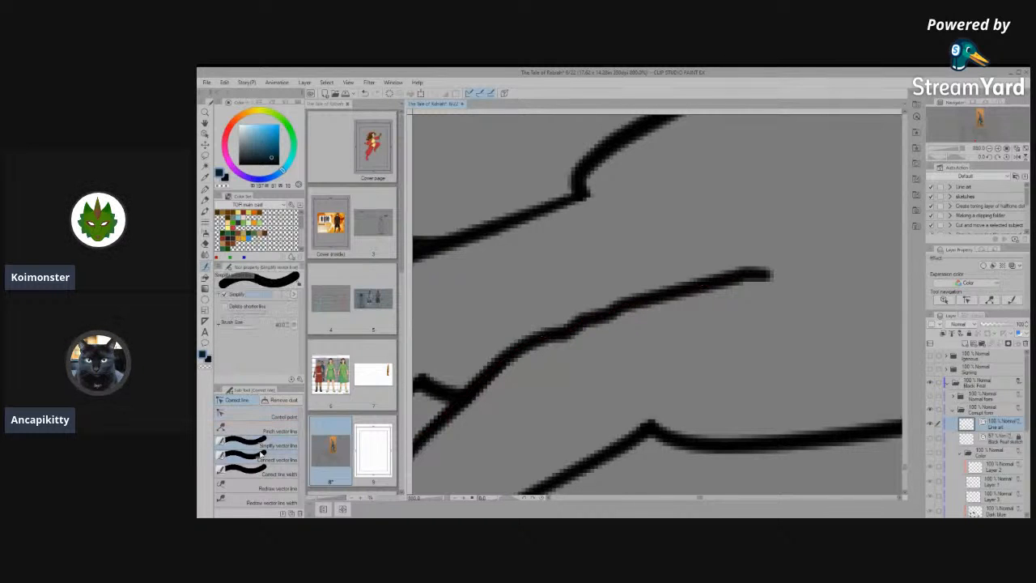
drag(684, 290, 558, 332)
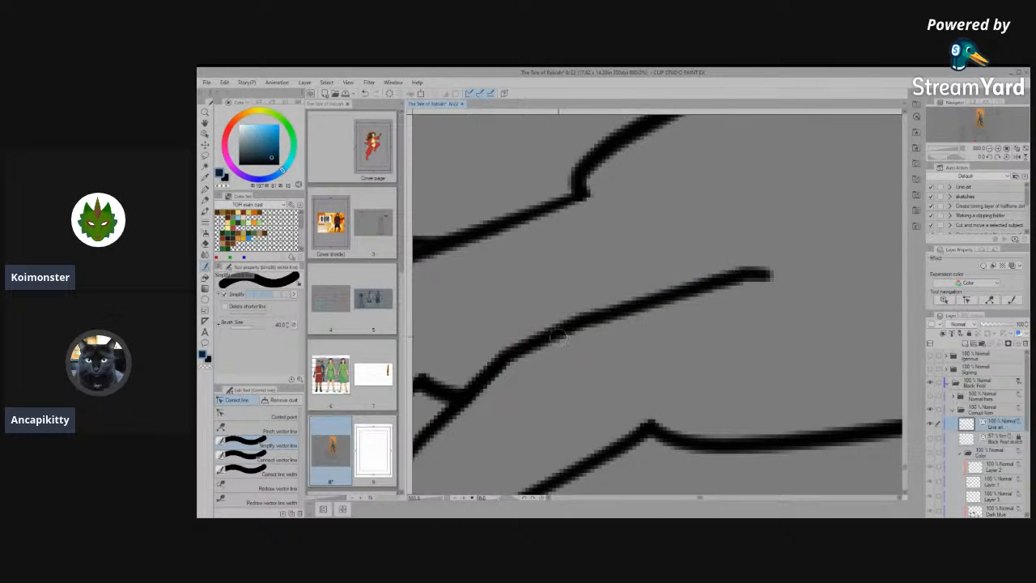
click(261, 415)
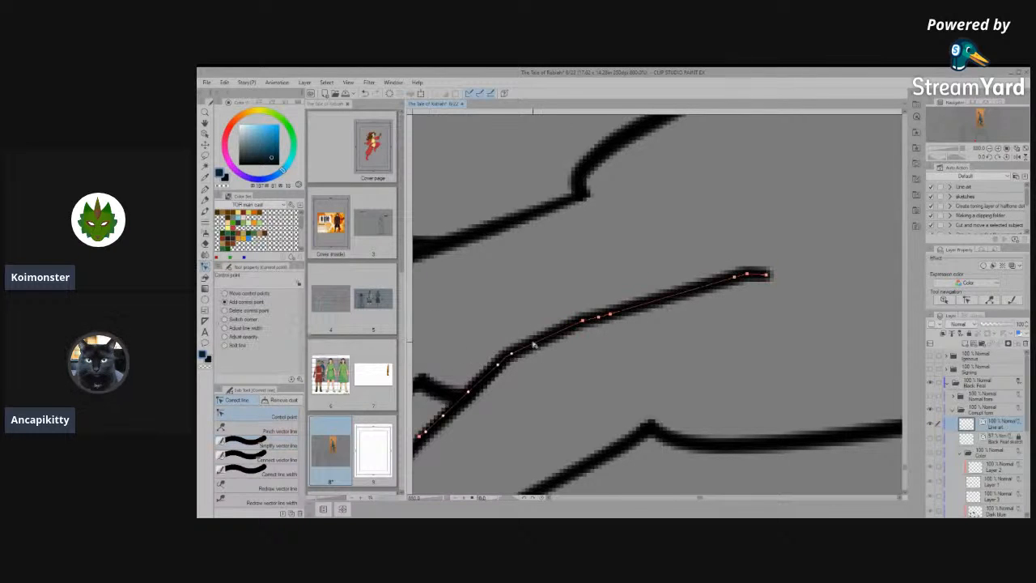
- Select and delete the far hind leg's outlines and its toes in the side view
scroll(571, 310, down, 8)
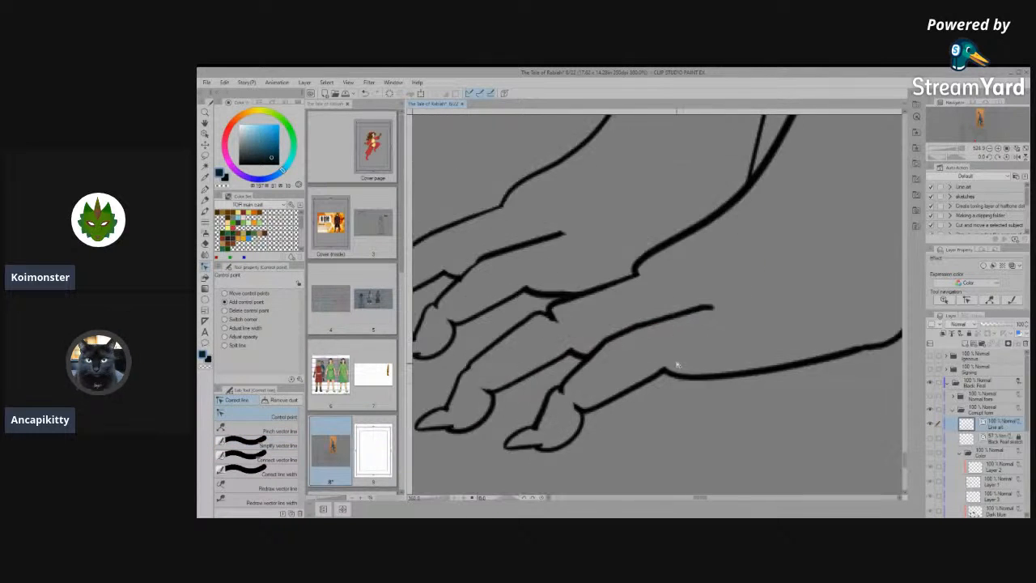
scroll(879, 412, down, 5)
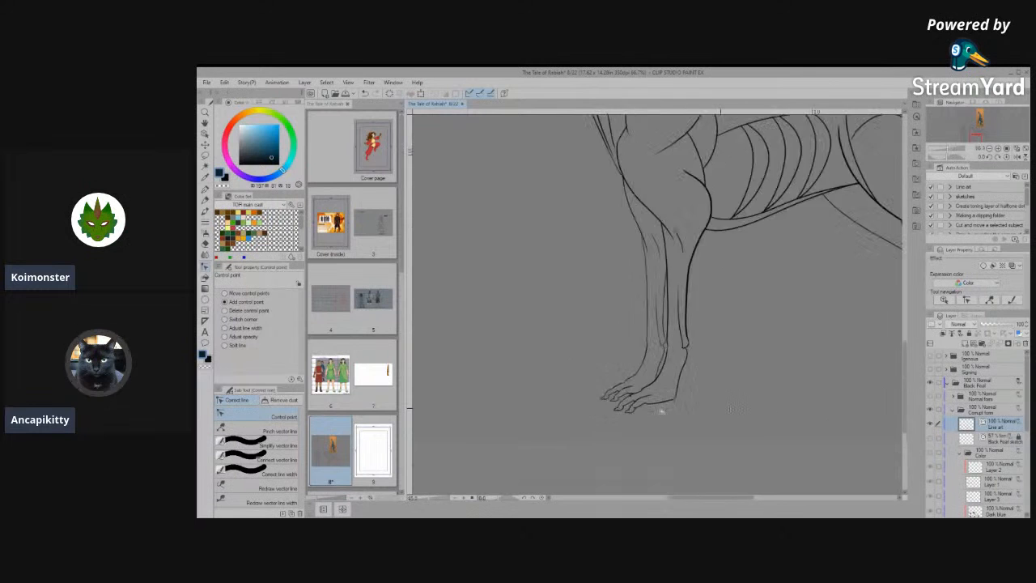
scroll(727, 410, down, 2)
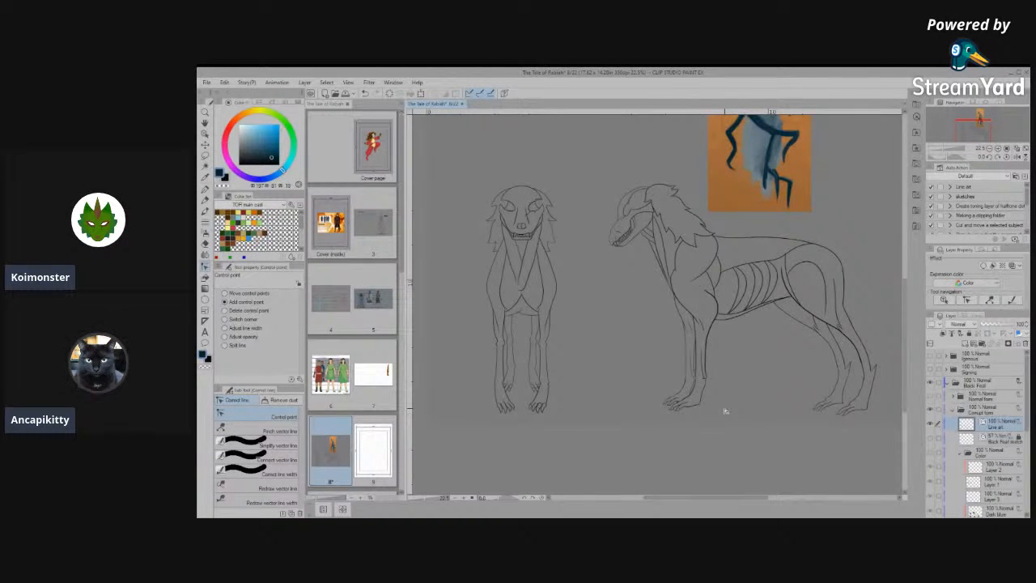
scroll(725, 412, down, 1)
scroll(828, 411, up, 5)
scroll(748, 412, up, 4)
scroll(674, 418, down, 3)
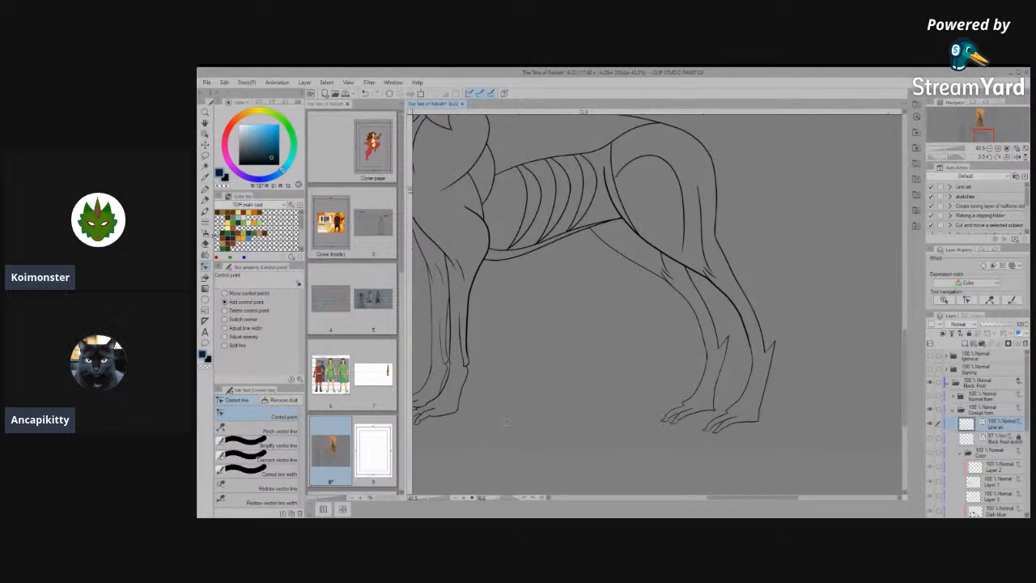
click(206, 133)
drag(706, 357, 726, 380)
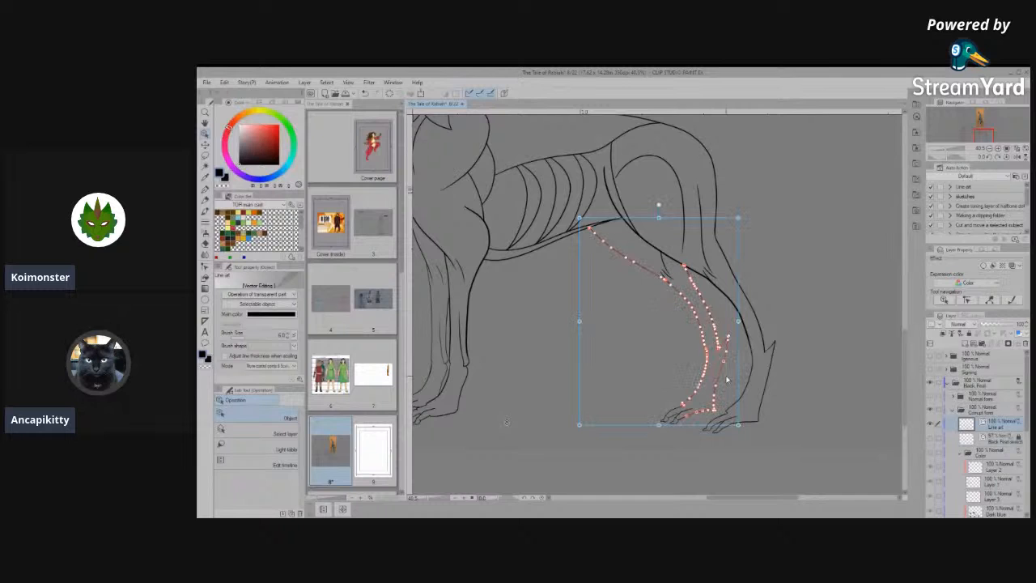
key(Delete)
drag(632, 375, 700, 433)
key(Delete)
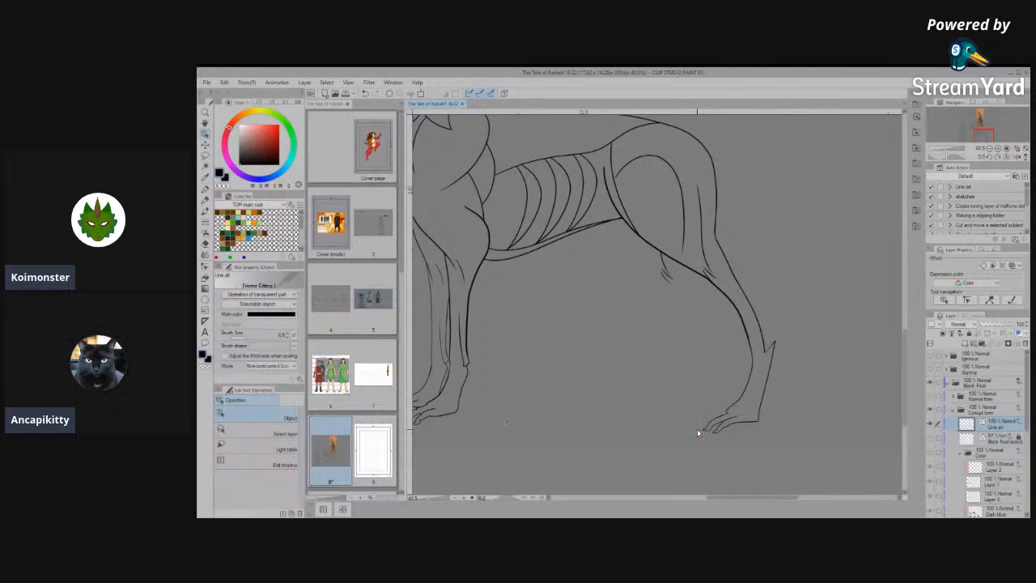
- Delete the leftover short fur strokes of the removed far hind leg below the near thigh
scroll(645, 287, up, 2)
mouse_move(640, 256)
mouse_down()
mouse_move(716, 284)
mouse_move(722, 319)
mouse_move(710, 319)
mouse_up()
key(Delete)
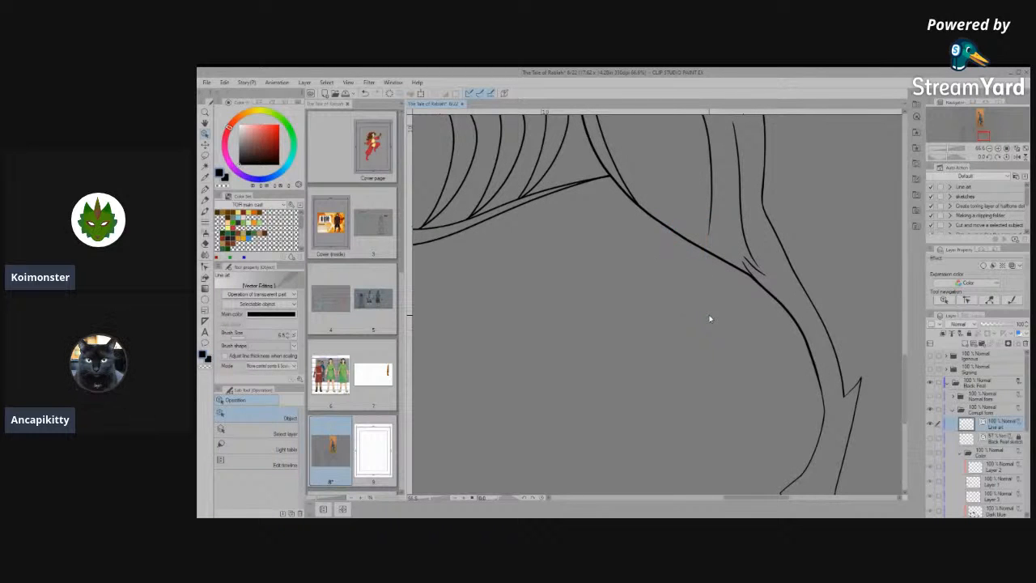
- Delete the far front paw's remaining outlines and toe lines beside the near front paw in the side view
scroll(710, 319, down, 4)
scroll(496, 349, up, 3)
mouse_move(563, 350)
mouse_down()
mouse_move(643, 397)
mouse_move(653, 421)
mouse_up()
key(Delete)
scroll(644, 419, down, 3)
scroll(581, 450, up, 3)
scroll(580, 451, up, 5)
drag(652, 320, 686, 418)
key(Delete)
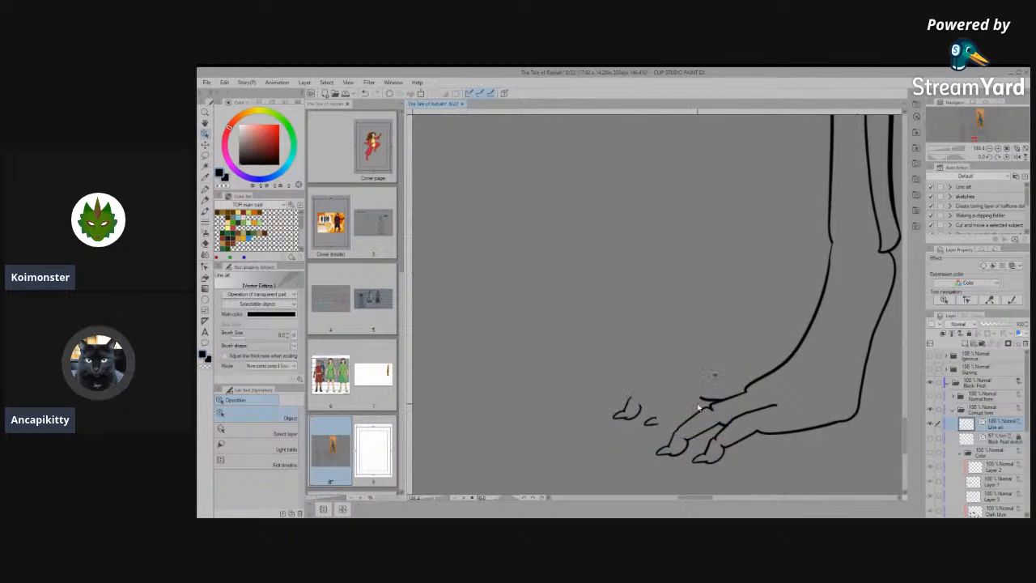
- Delete the leftover claw fragments and stray marks of the far toes around the near front paw
drag(597, 350, 671, 437)
key(Delete)
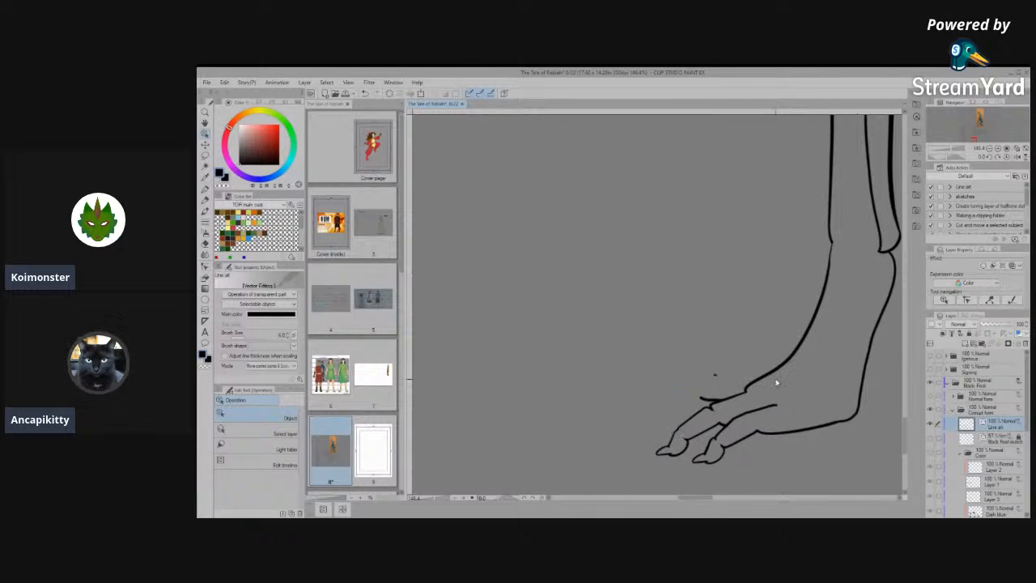
scroll(776, 382, up, 2)
drag(608, 314, 669, 413)
key(Delete)
drag(661, 338, 691, 385)
key(Delete)
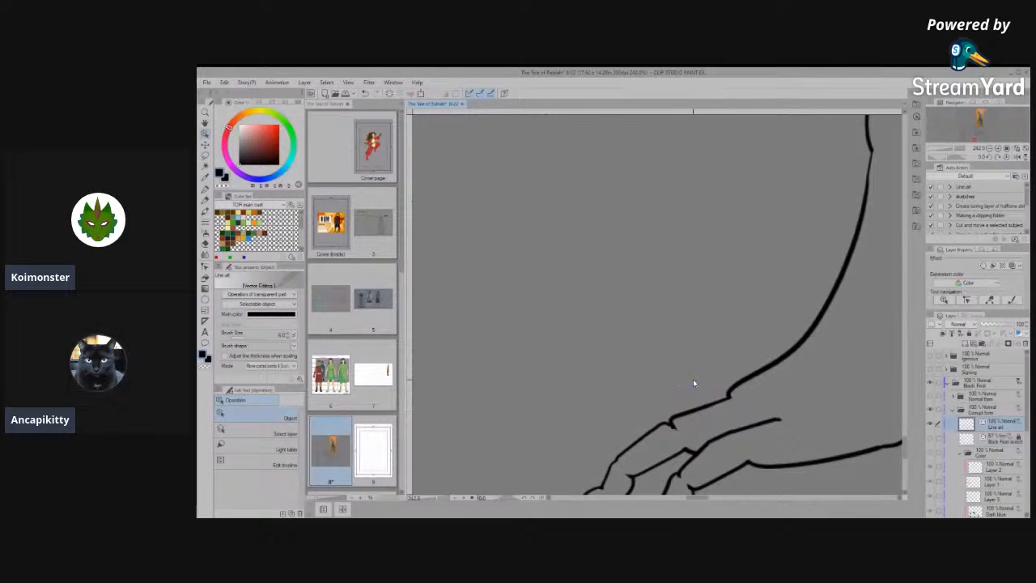
scroll(845, 464, down, 5)
scroll(658, 452, down, 4)
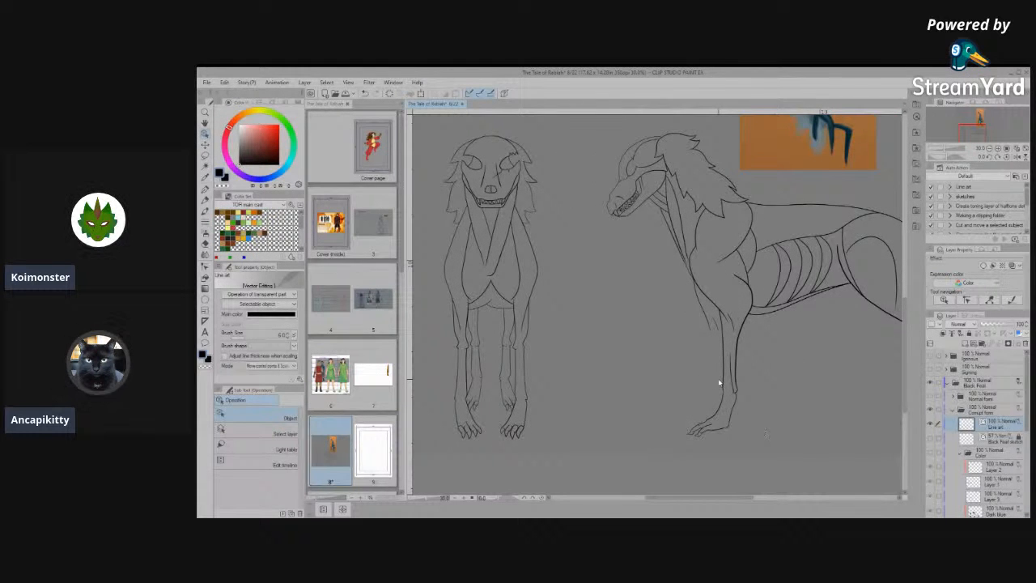
scroll(700, 383, down, 2)
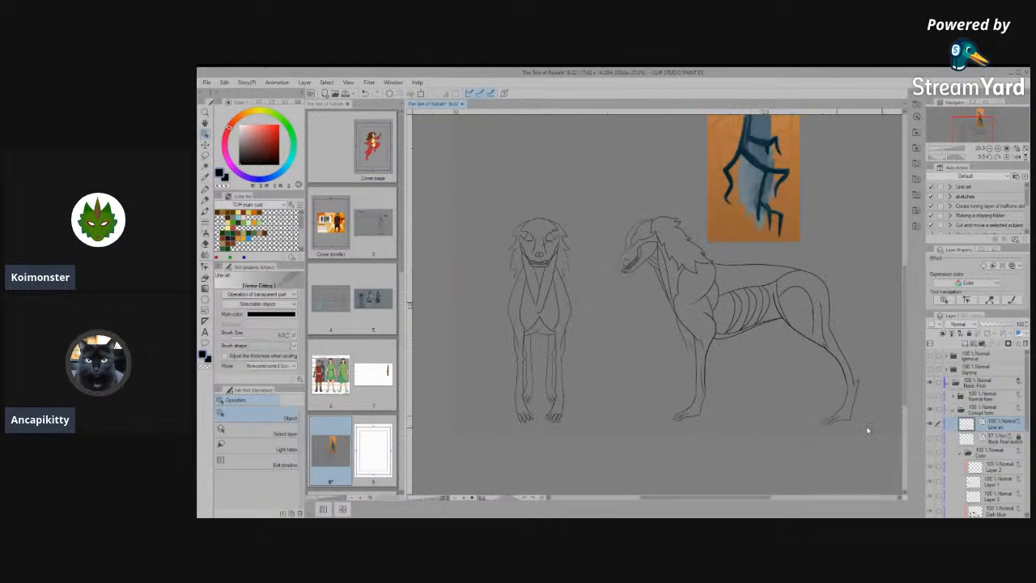
- Inspect the separate vector lines that form the nearest toe's pad and claw on the side view's front paw
scroll(869, 424, up, 3)
scroll(870, 425, down, 4)
scroll(683, 348, up, 2)
scroll(665, 425, up, 6)
scroll(641, 429, up, 4)
click(638, 454)
scroll(638, 454, up, 2)
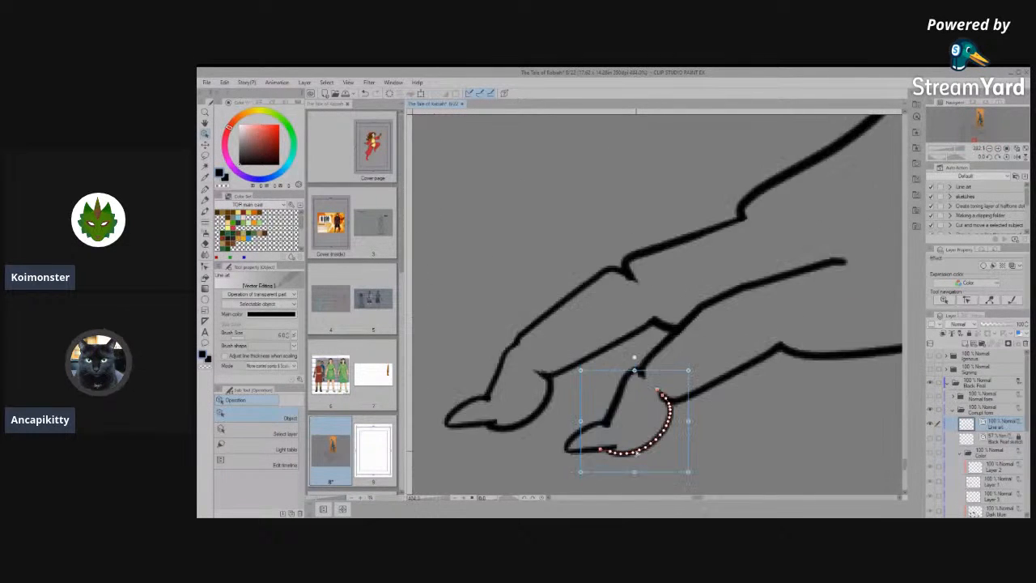
scroll(639, 454, up, 1)
click(595, 452)
scroll(633, 429, up, 1)
click(701, 438)
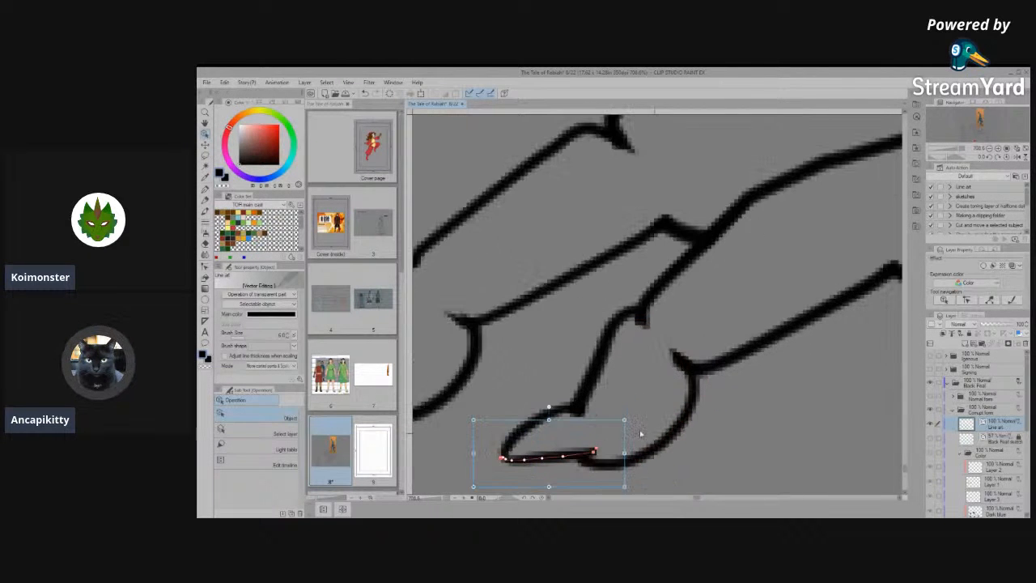
click(678, 438)
click(789, 391)
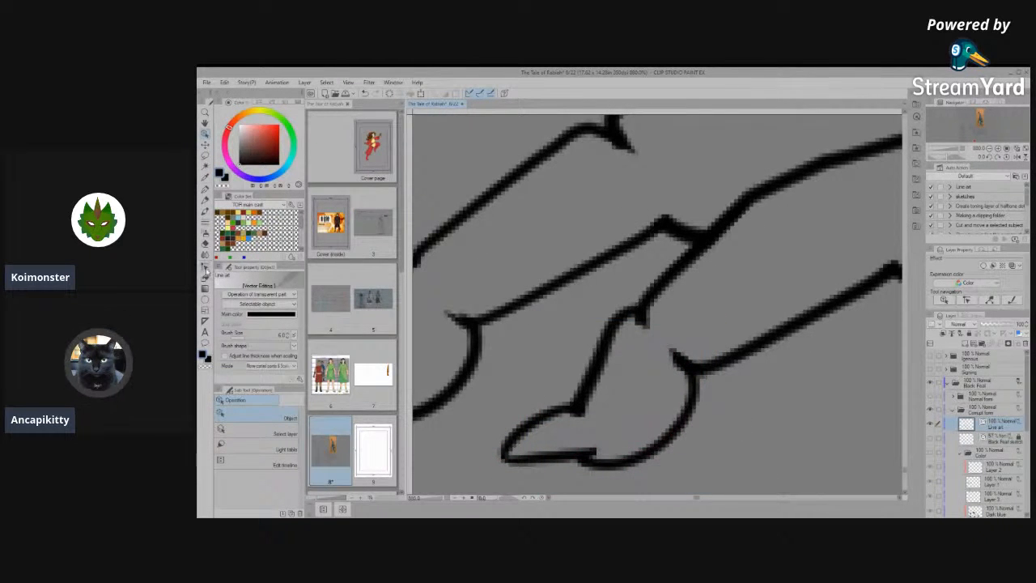
- Connect the nearest toe's pad curve with its claw's lower line and with the toe's underside line
click(205, 268)
drag(660, 311, 613, 351)
mouse_move(678, 336)
mouse_down()
mouse_move(699, 392)
mouse_move(684, 390)
mouse_up()
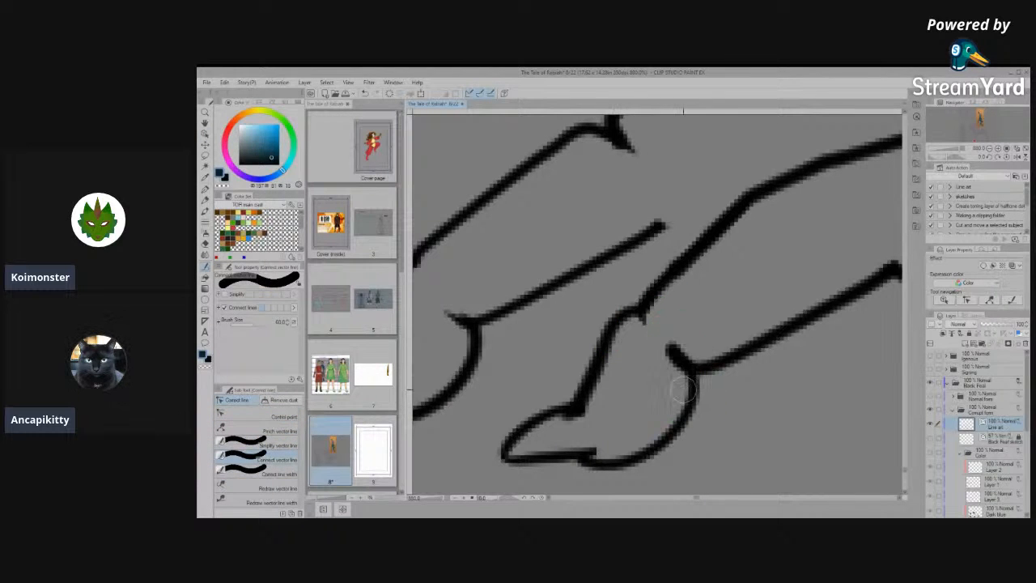
drag(669, 377, 753, 346)
- Simplify the nearest toe's joined lower outline around the corner where the pad meets the underside
click(275, 431)
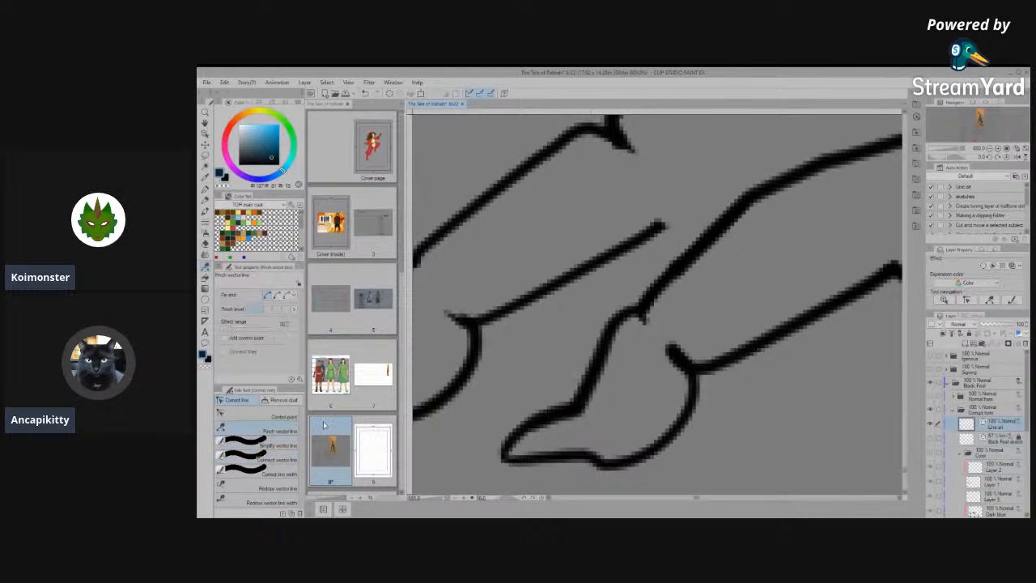
click(290, 446)
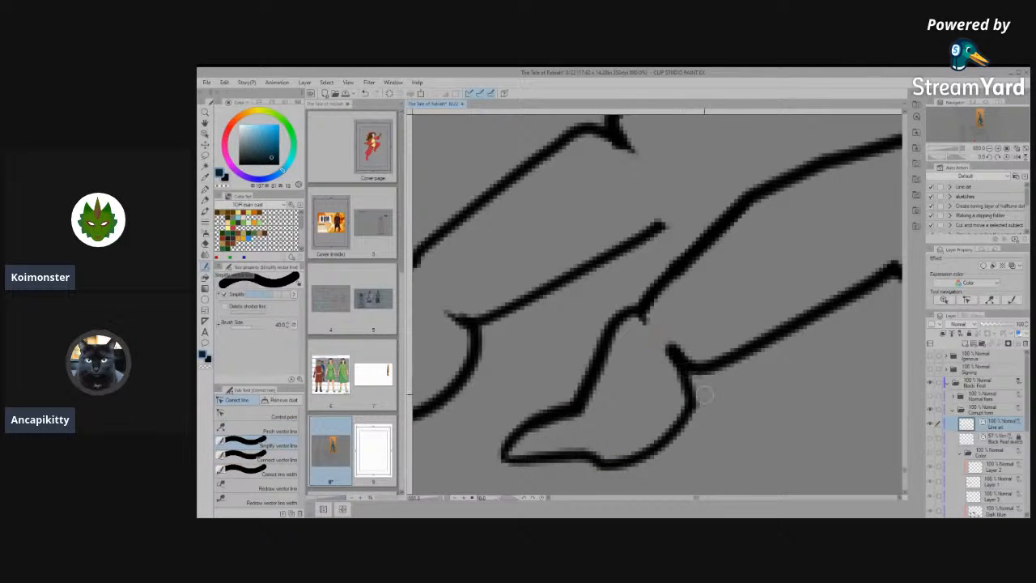
click(258, 418)
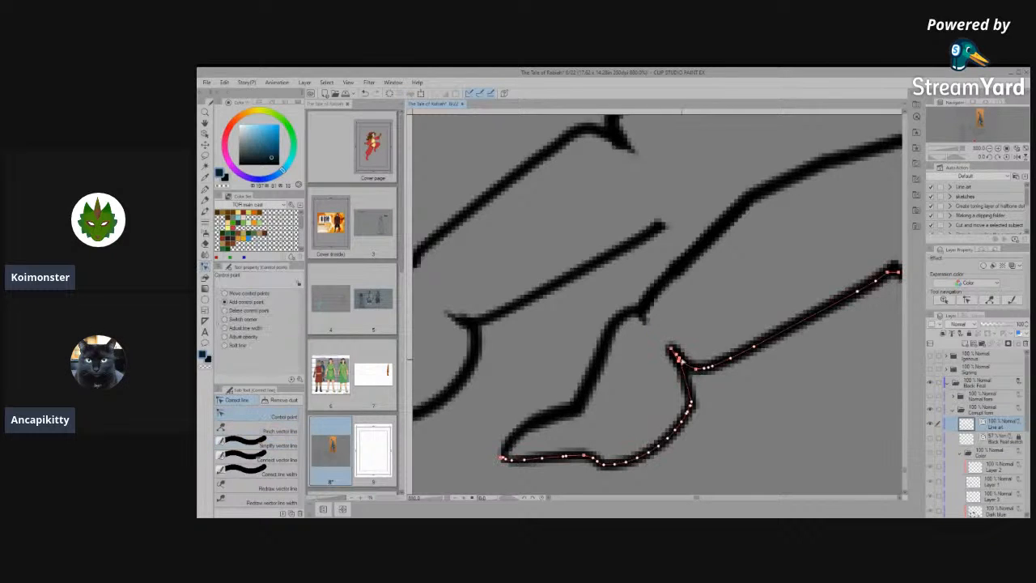
click(282, 446)
drag(660, 334, 684, 380)
- Remove the spur between the nearest toe's pad and underside with control points and connect the corner into one clean line
click(247, 414)
scroll(715, 355, up, 5)
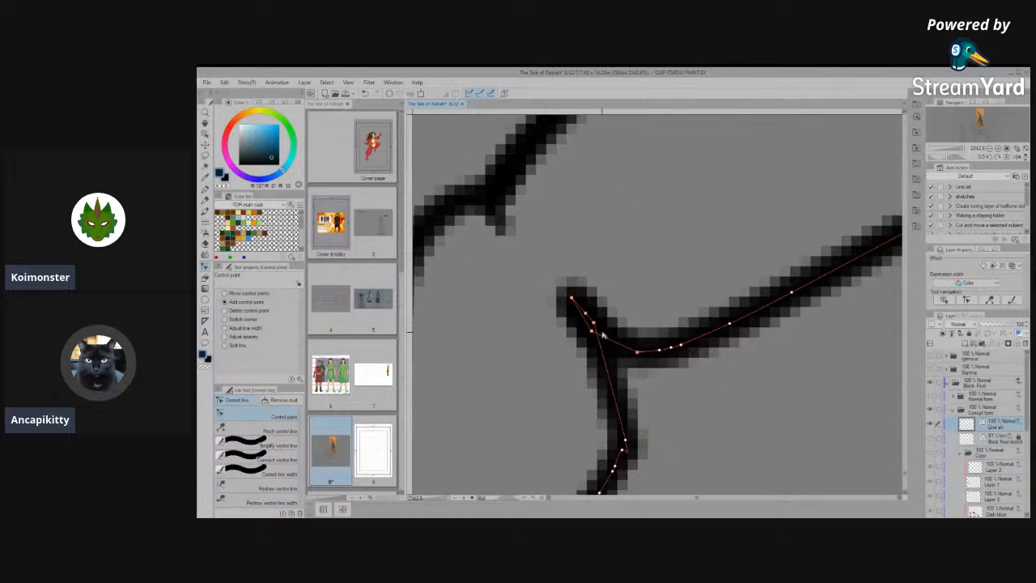
drag(593, 323, 761, 189)
click(599, 298)
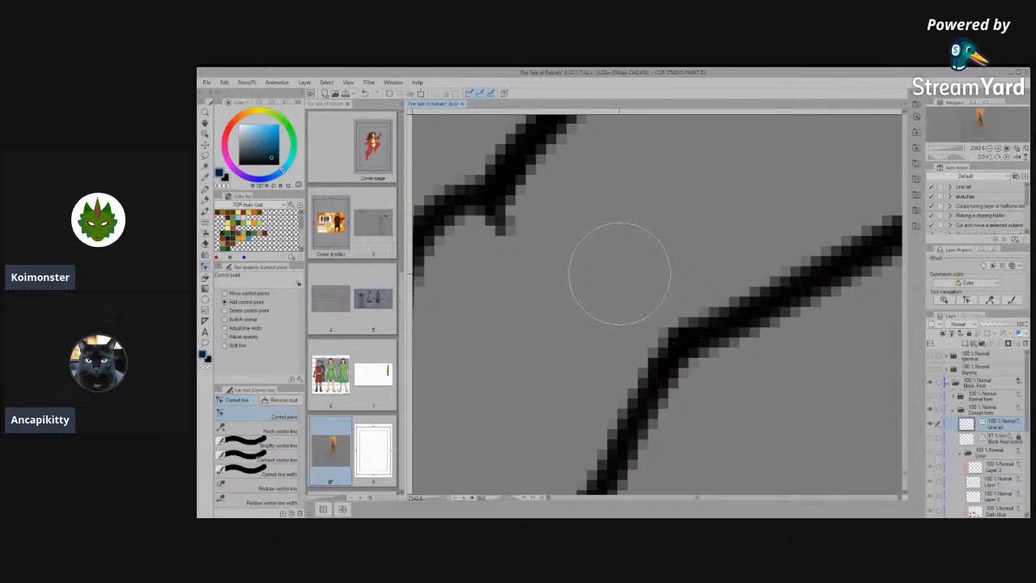
click(251, 445)
drag(740, 313, 629, 431)
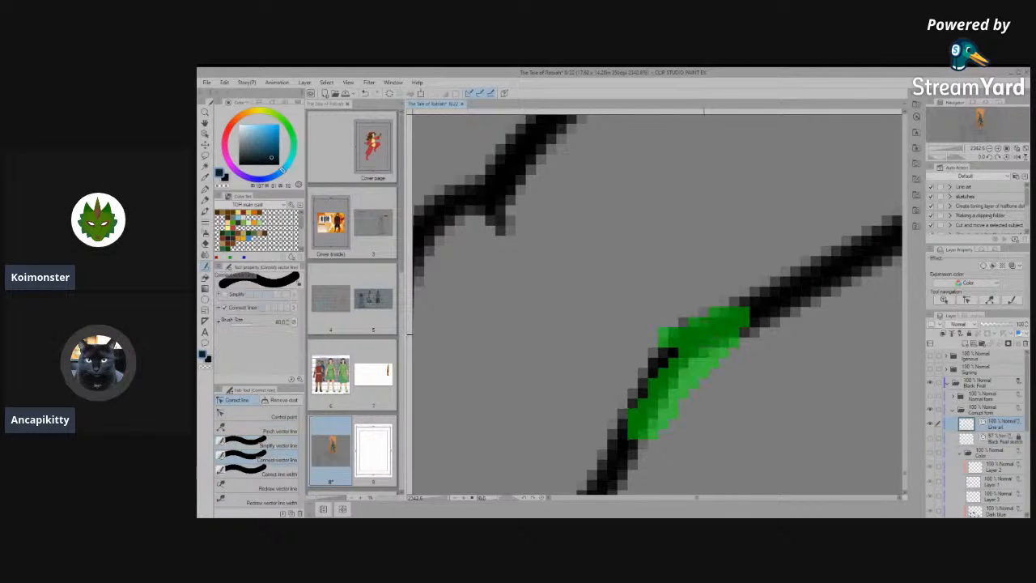
scroll(587, 458, down, 2)
scroll(601, 395, down, 6)
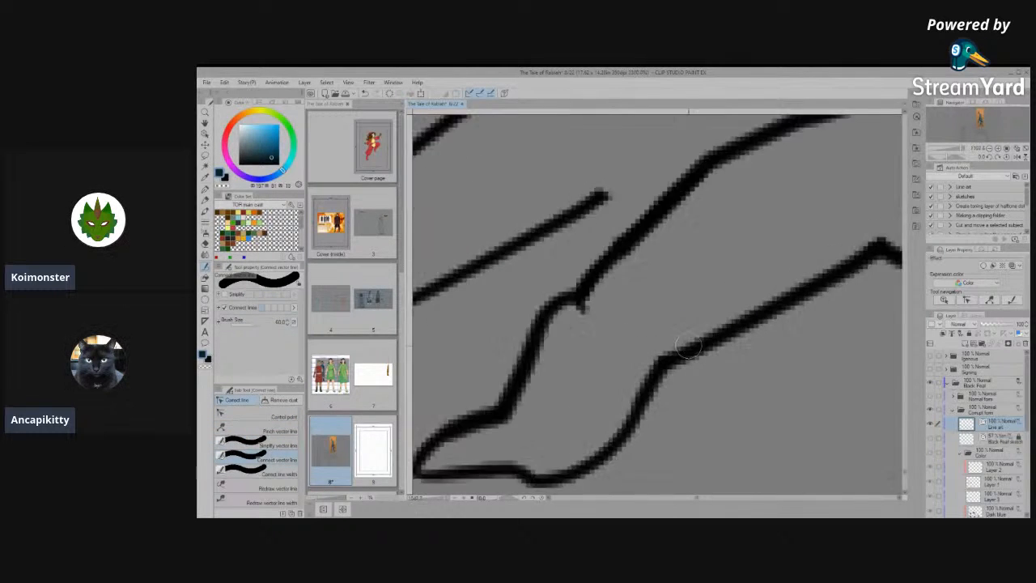
scroll(635, 395, down, 8)
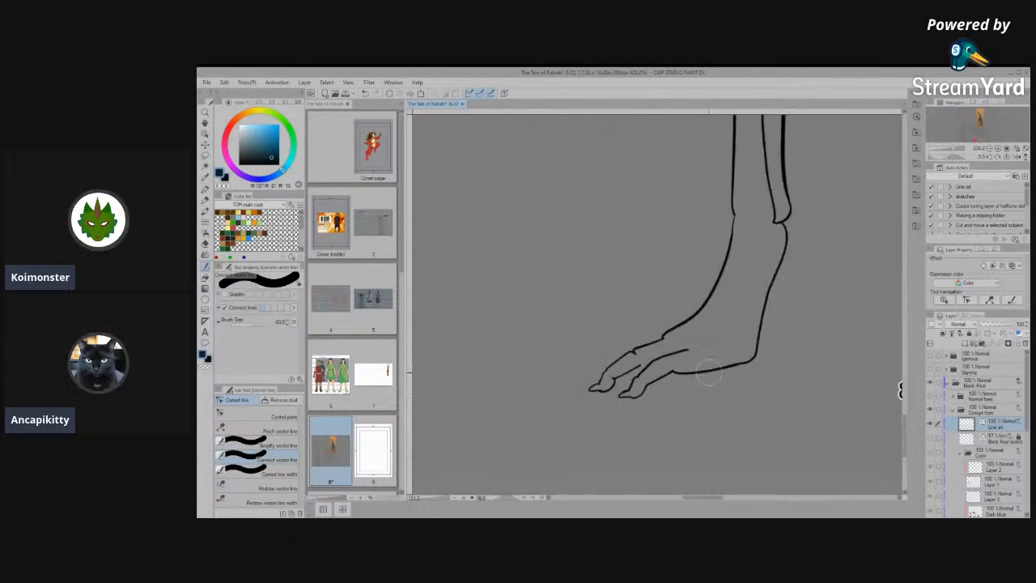
- Simplify the front paw's underside line from the nearest toe's base to the heel into a straighter contour
scroll(603, 380, down, 8)
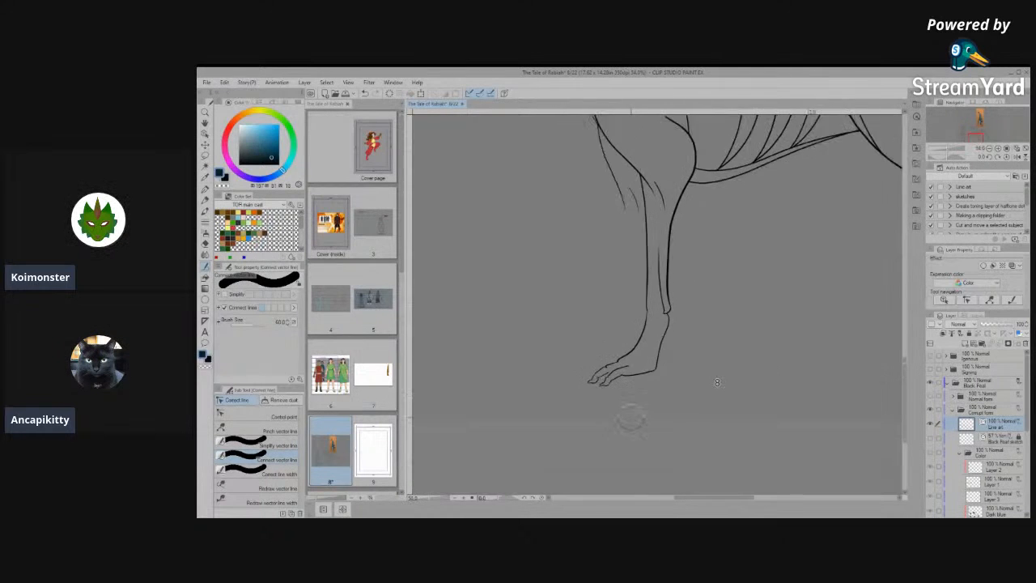
scroll(527, 324, up, 2)
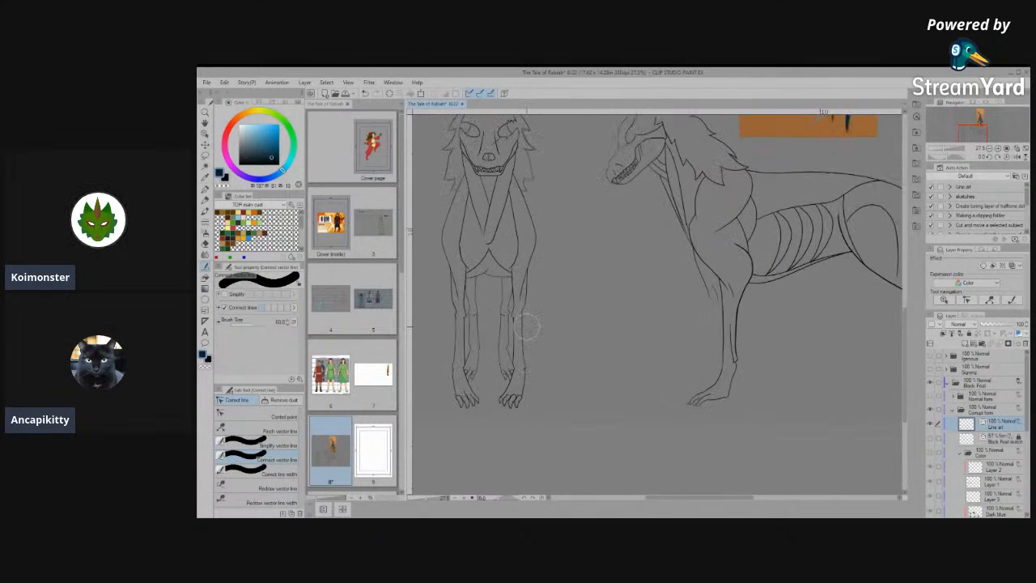
scroll(650, 380, down, 2)
scroll(519, 356, up, 5)
scroll(534, 365, down, 5)
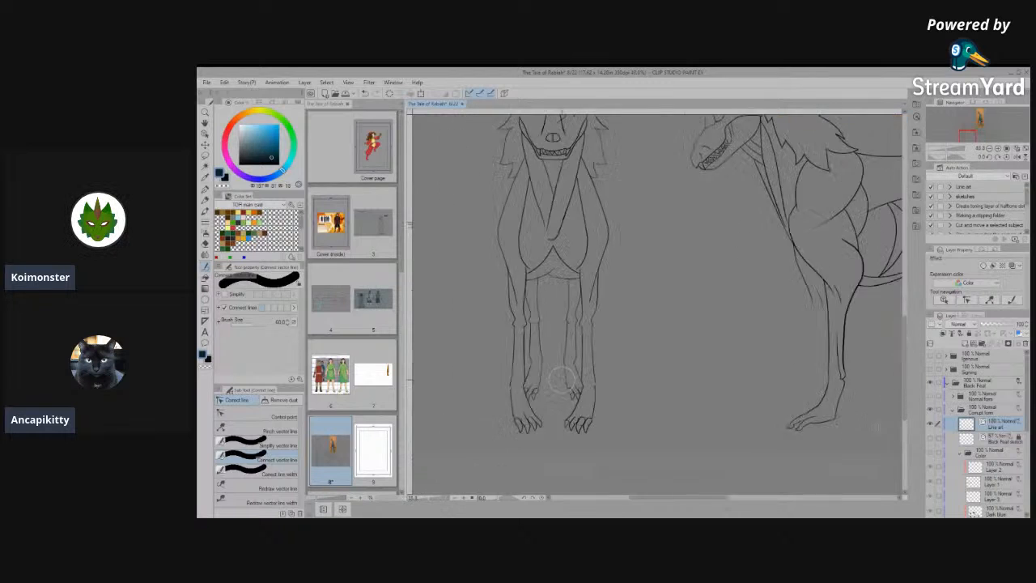
scroll(791, 407, up, 6)
scroll(790, 425, up, 6)
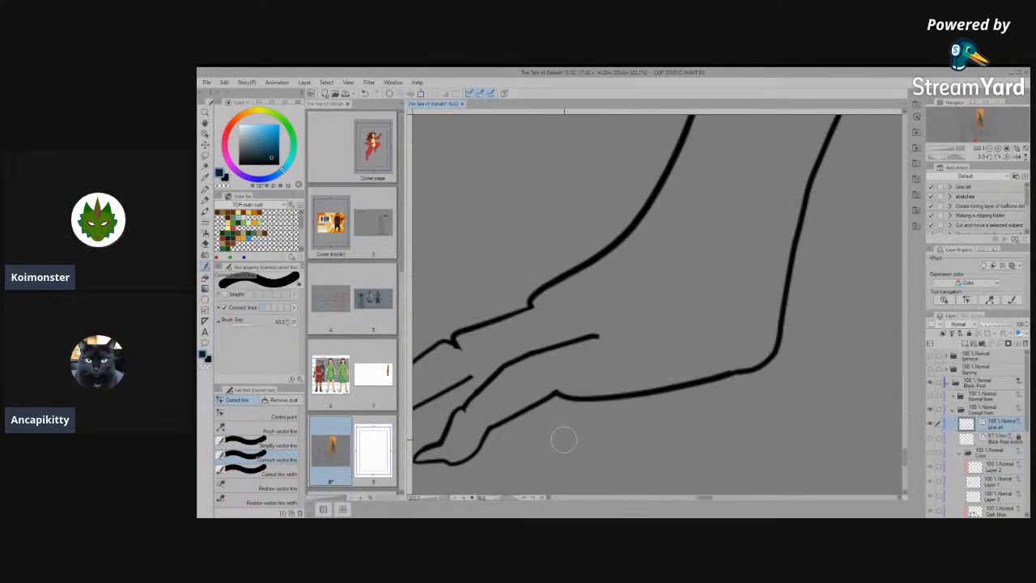
click(267, 445)
mouse_move(553, 395)
mouse_down()
mouse_move(735, 367)
mouse_move(623, 396)
mouse_up()
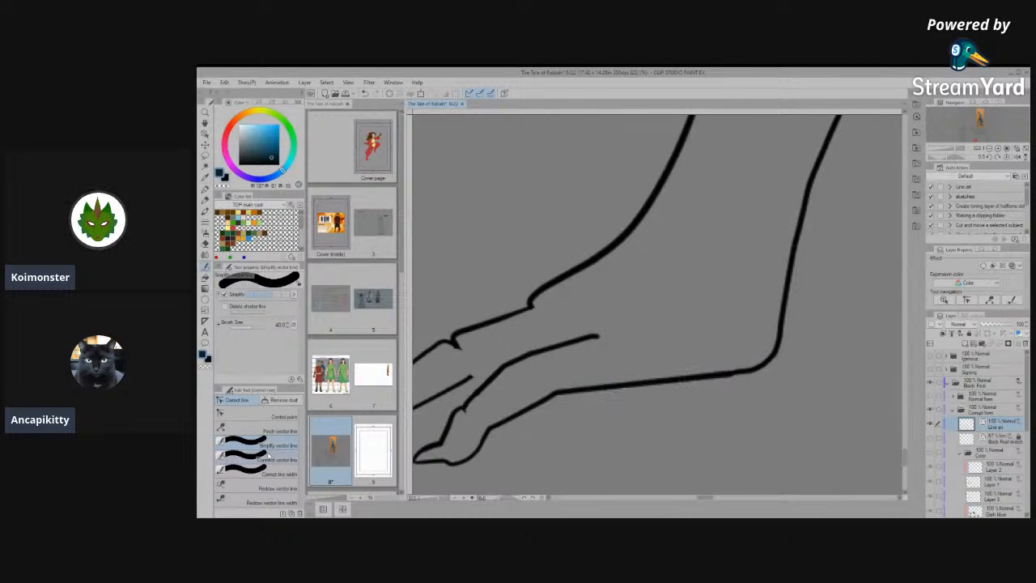
mouse_move(749, 363)
mouse_down()
mouse_move(680, 379)
mouse_move(671, 393)
mouse_move(733, 373)
mouse_up()
key(space)
drag(522, 383, 512, 384)
key(space)
mouse_move(519, 431)
mouse_down()
mouse_move(585, 419)
mouse_move(572, 426)
mouse_up()
- Connect the nearest toe's upper line with its tendon and claw lines and simplify the result
click(236, 447)
click(259, 416)
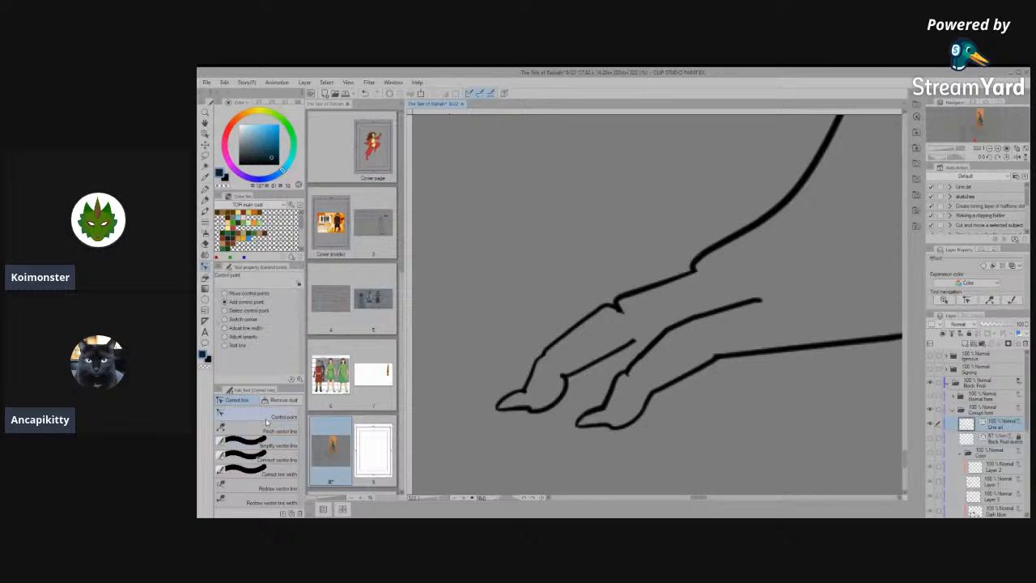
scroll(652, 361, up, 1)
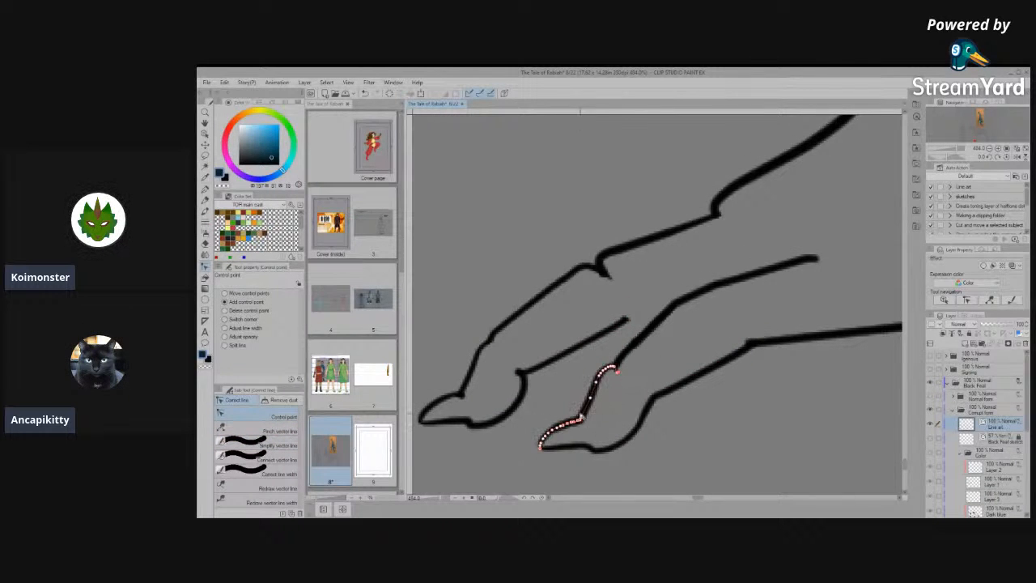
scroll(633, 397, down, 1)
scroll(631, 380, up, 1)
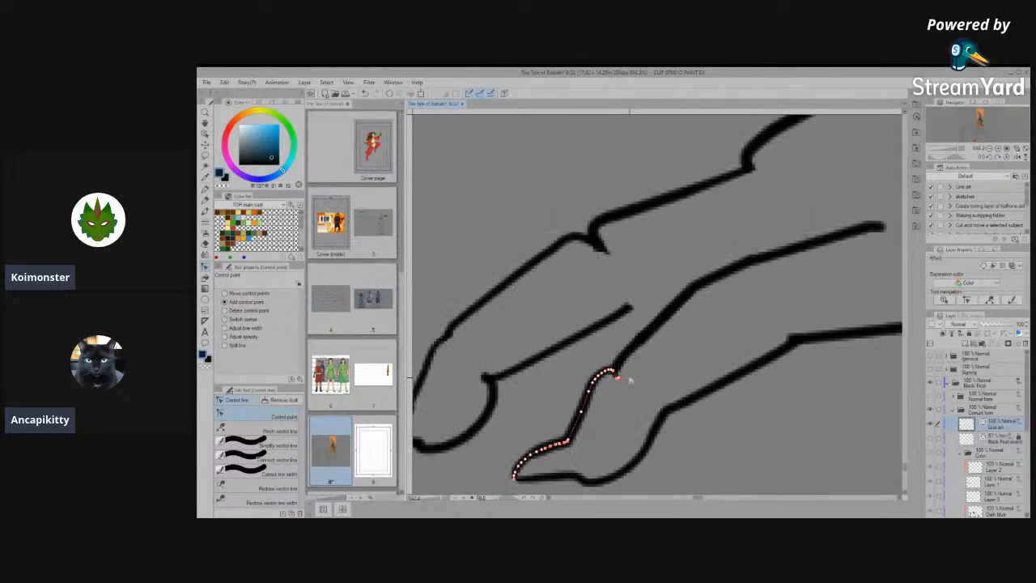
click(279, 459)
mouse_move(620, 359)
mouse_down()
mouse_move(651, 348)
mouse_move(557, 438)
mouse_move(502, 476)
mouse_up()
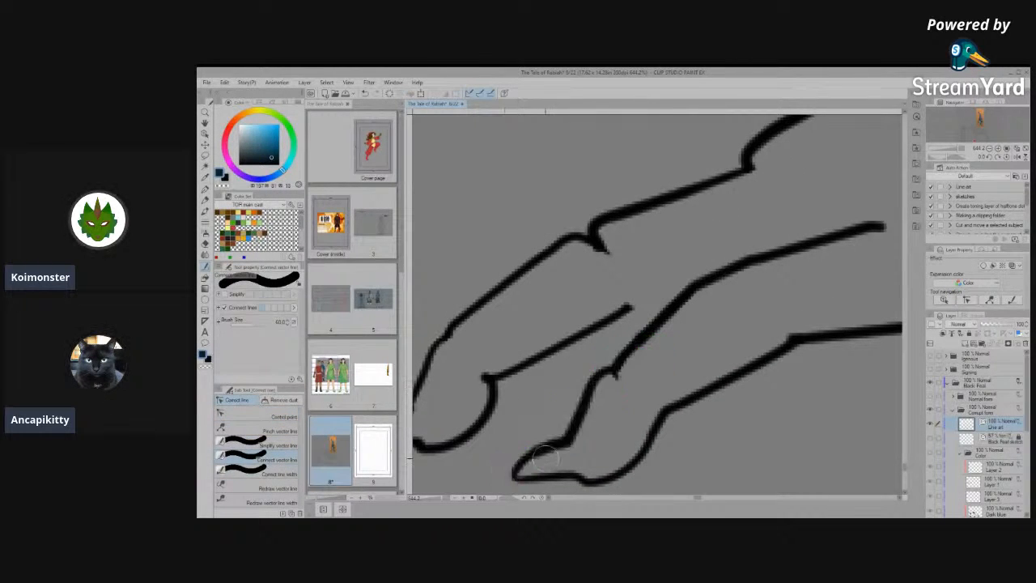
click(268, 446)
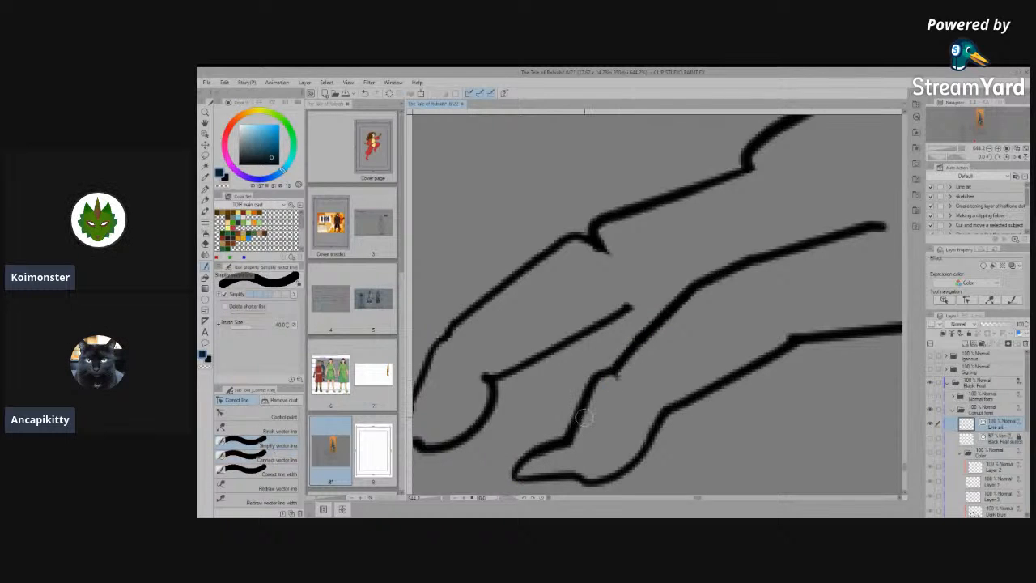
scroll(603, 368, down, 7)
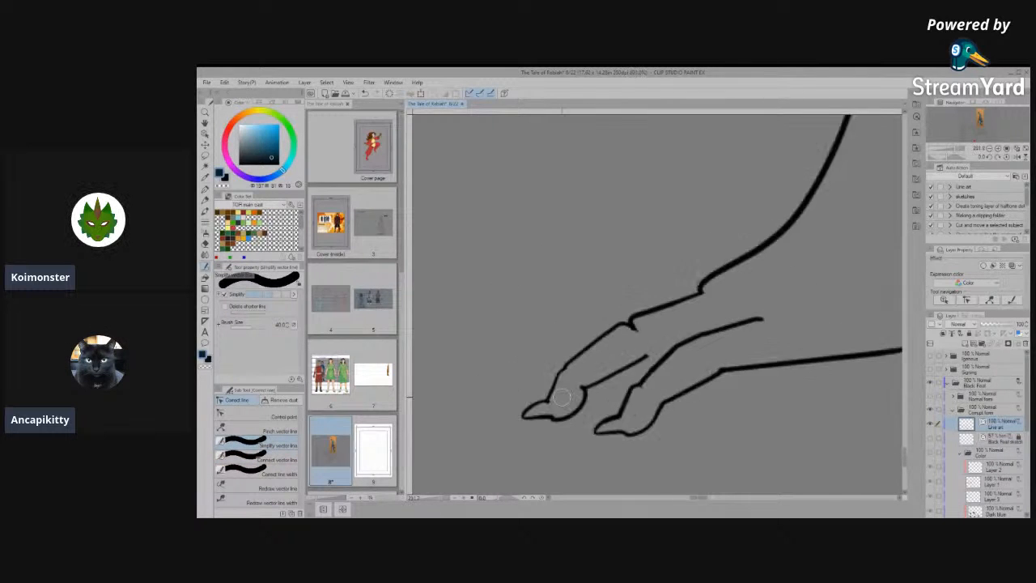
- Review the cleaned front leg in the side view and the face and chest line art in the front view
scroll(662, 354, down, 5)
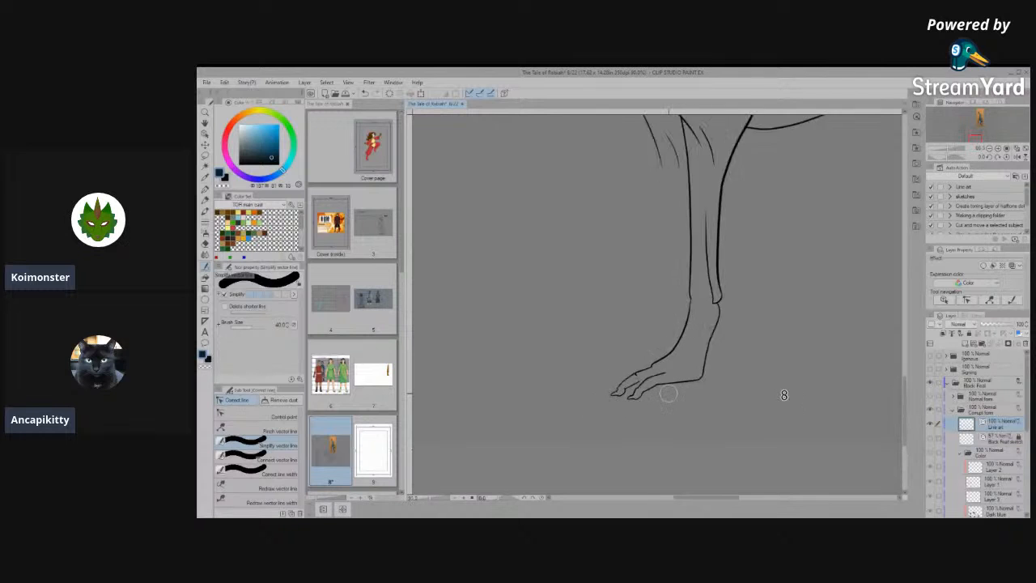
scroll(641, 403, down, 2)
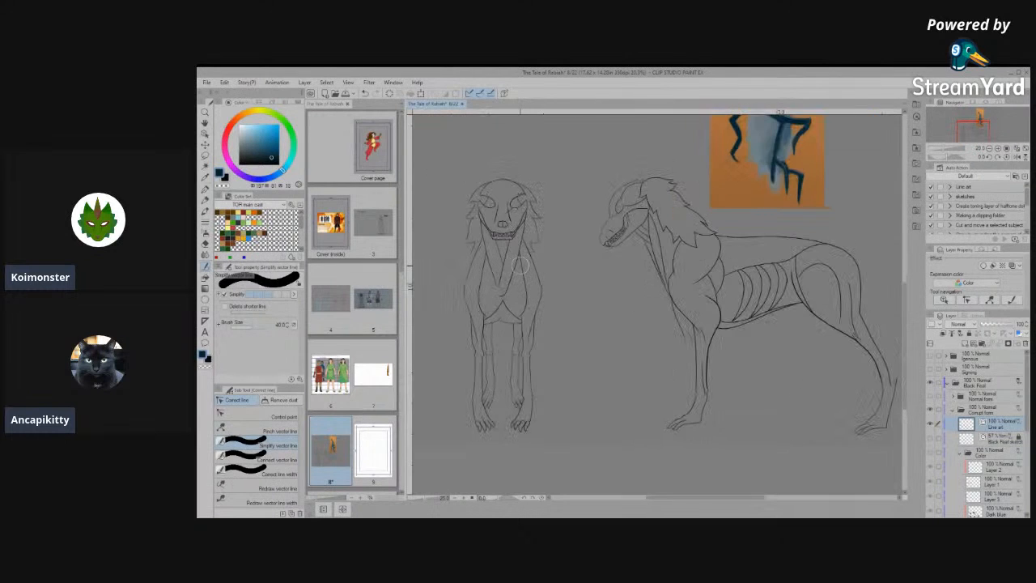
scroll(567, 292, up, 3)
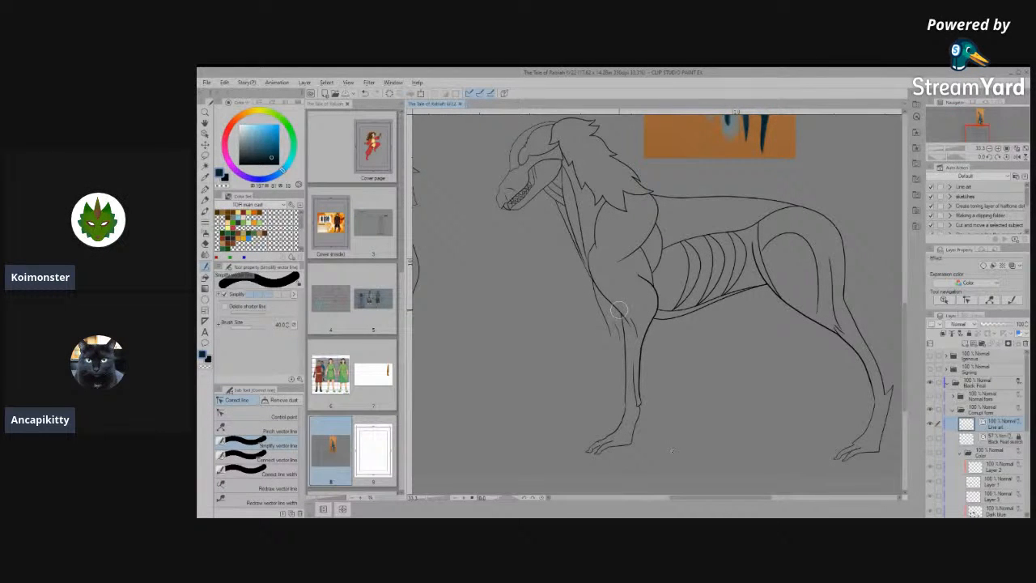
scroll(617, 310, up, 3)
scroll(632, 405, down, 2)
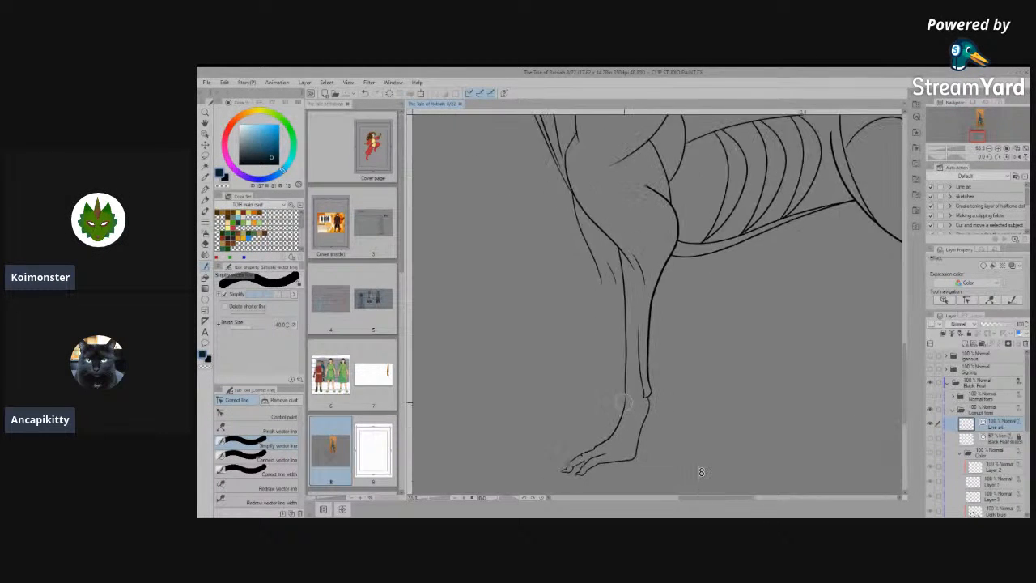
scroll(633, 409, down, 4)
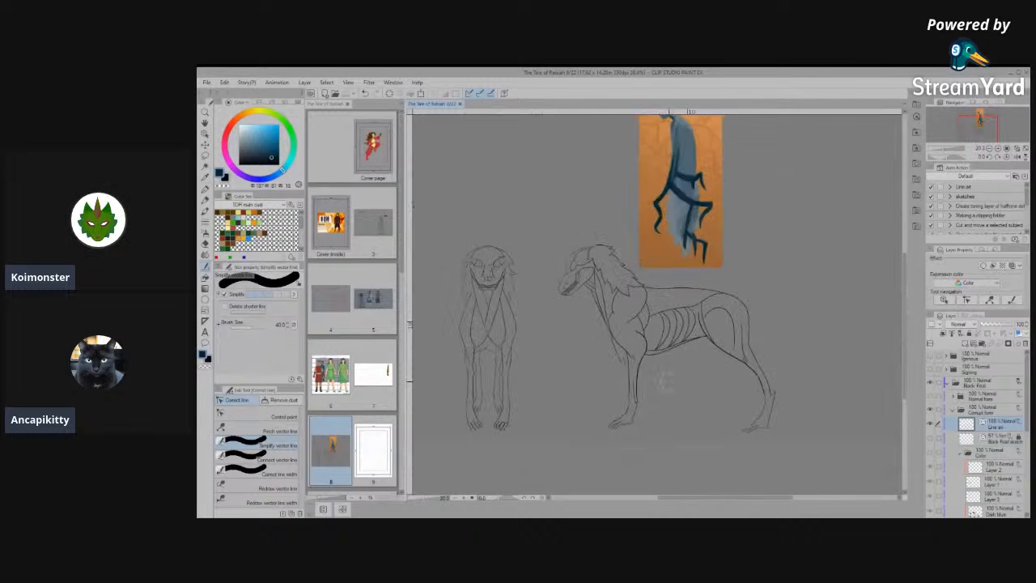
scroll(580, 378, up, 4)
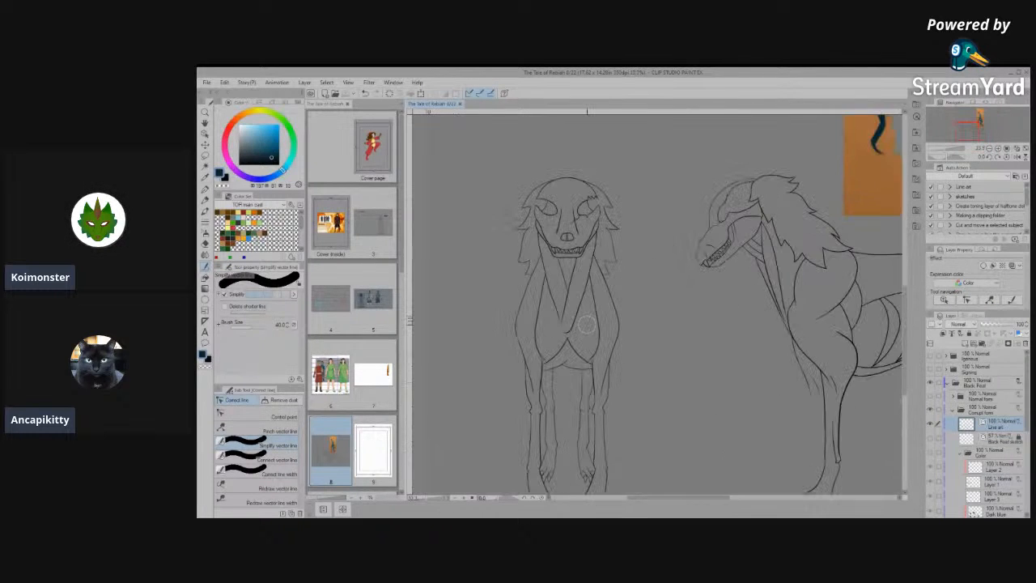
scroll(584, 295, up, 4)
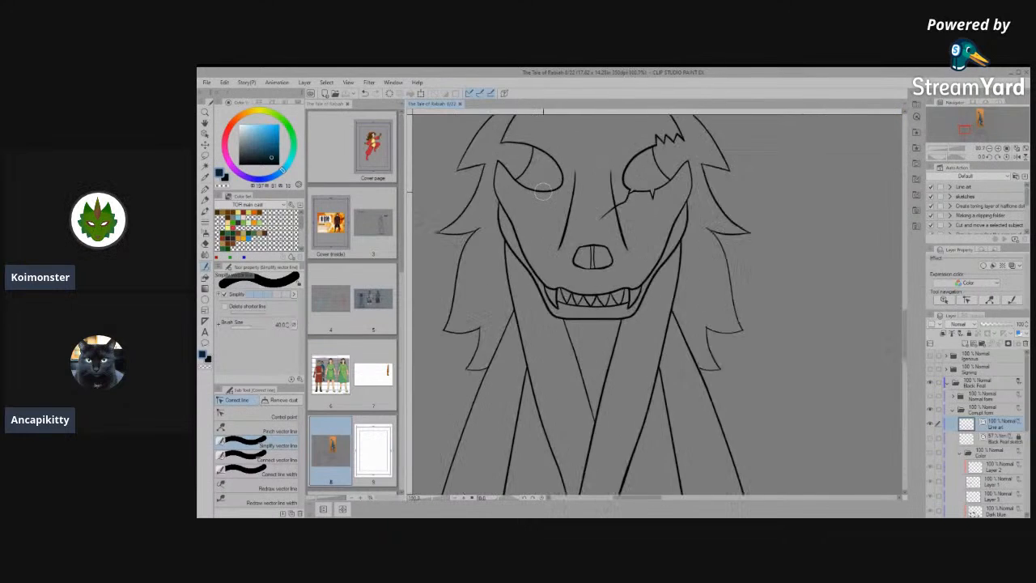
- Examine the front view's face and mane line art, then the overall side view of the creature
scroll(683, 233, up, 5)
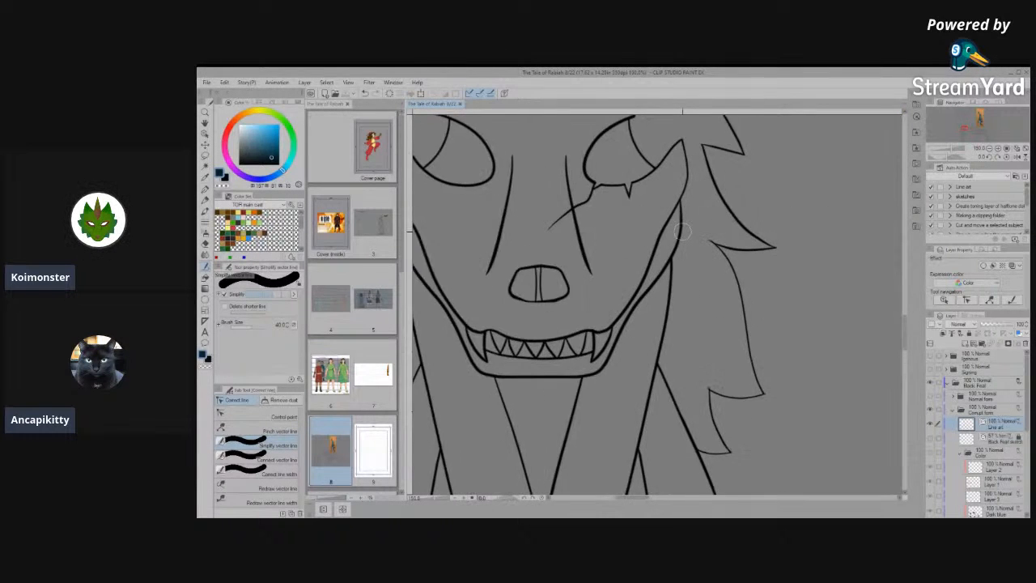
scroll(683, 232, up, 5)
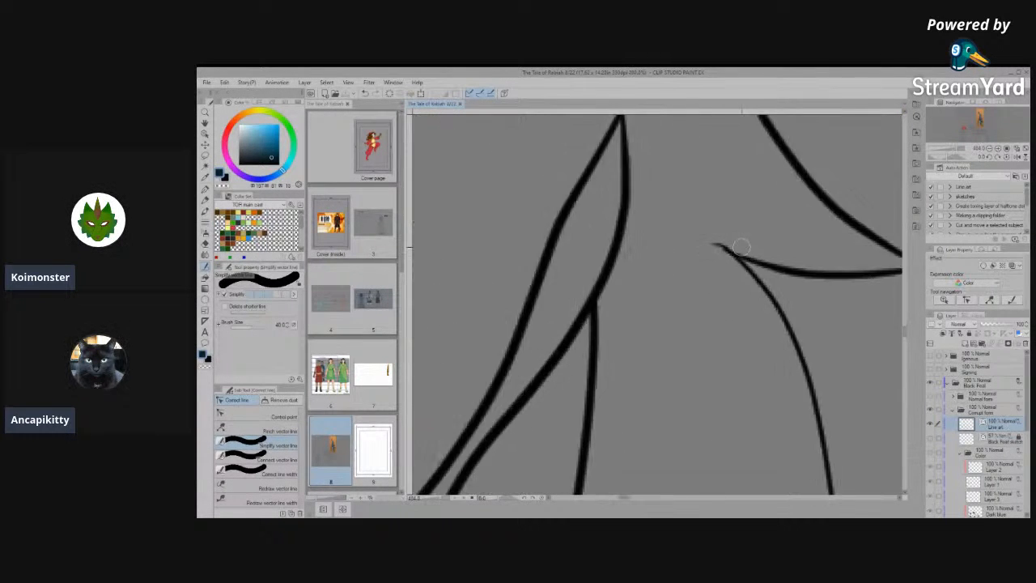
scroll(700, 250, down, 6)
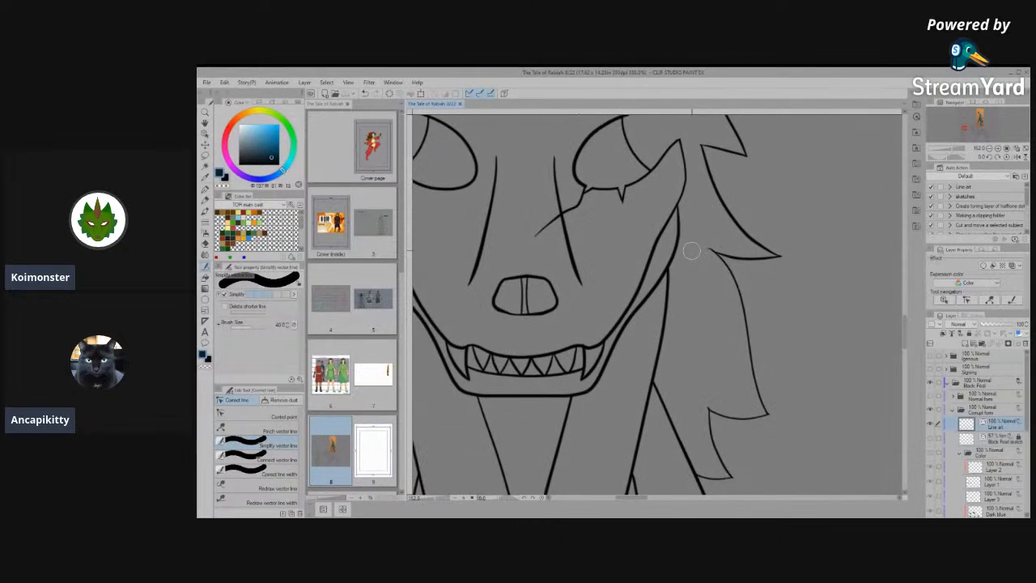
scroll(691, 251, down, 6)
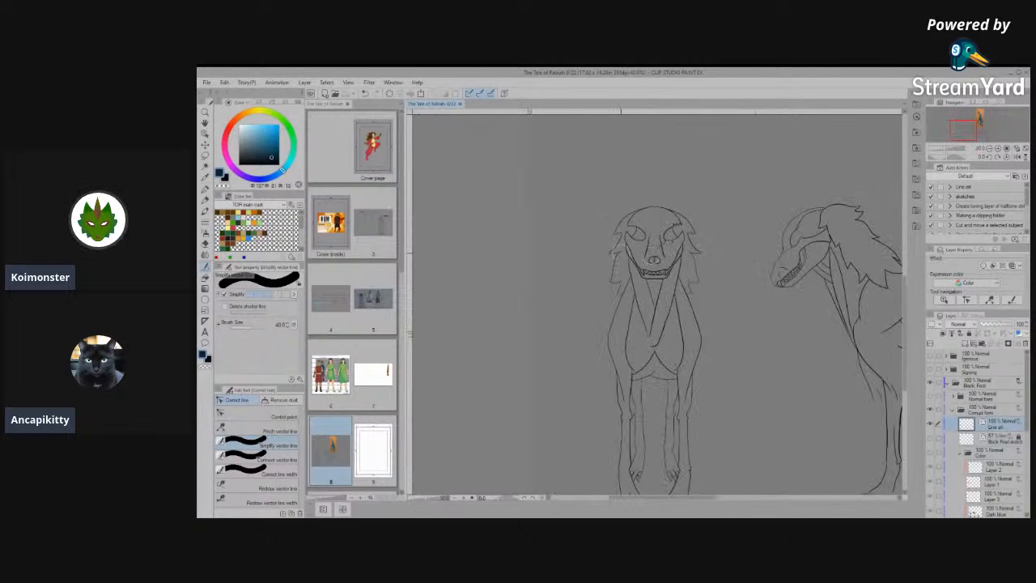
scroll(785, 333, down, 1)
scroll(684, 403, down, 2)
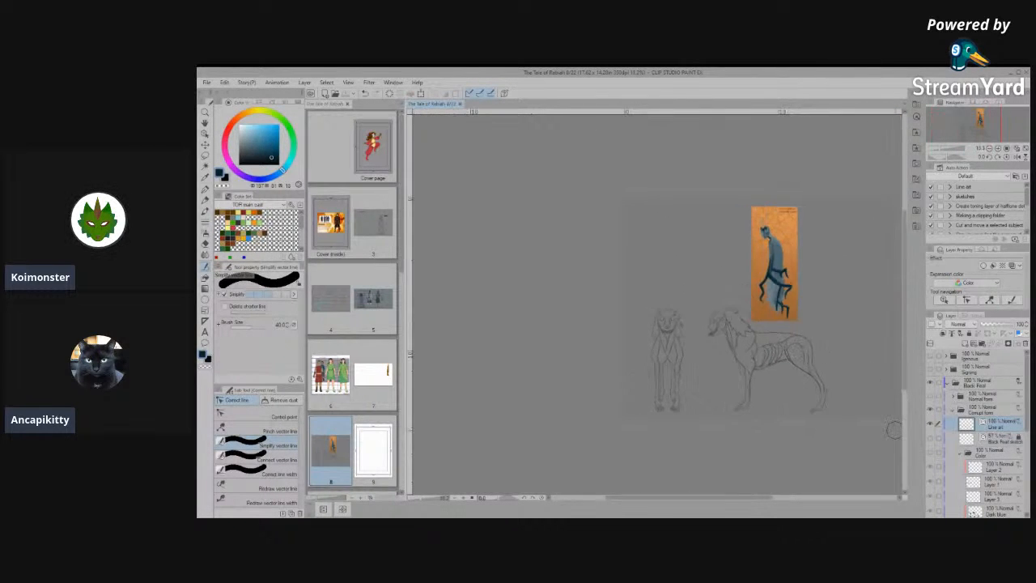
scroll(801, 391, up, 6)
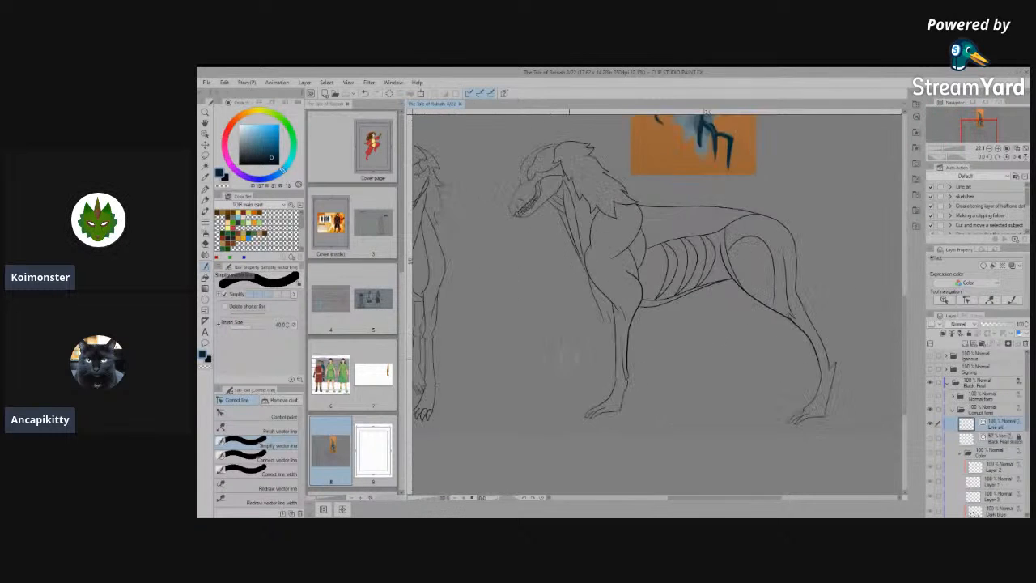
- Connect the side view foreleg's front line at the wrist and simplify the joint into a smoother bend
scroll(662, 404, up, 6)
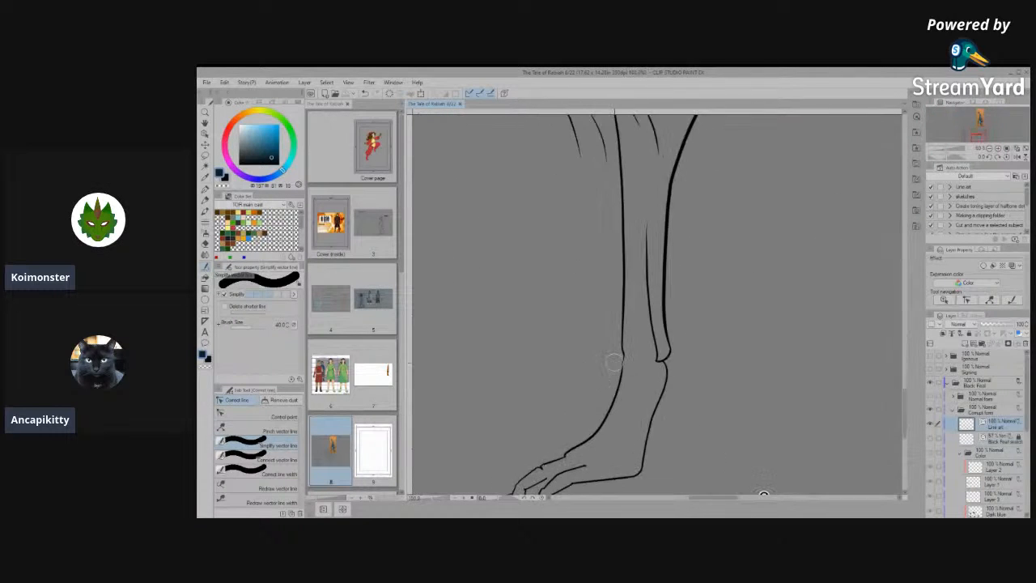
scroll(626, 354, up, 3)
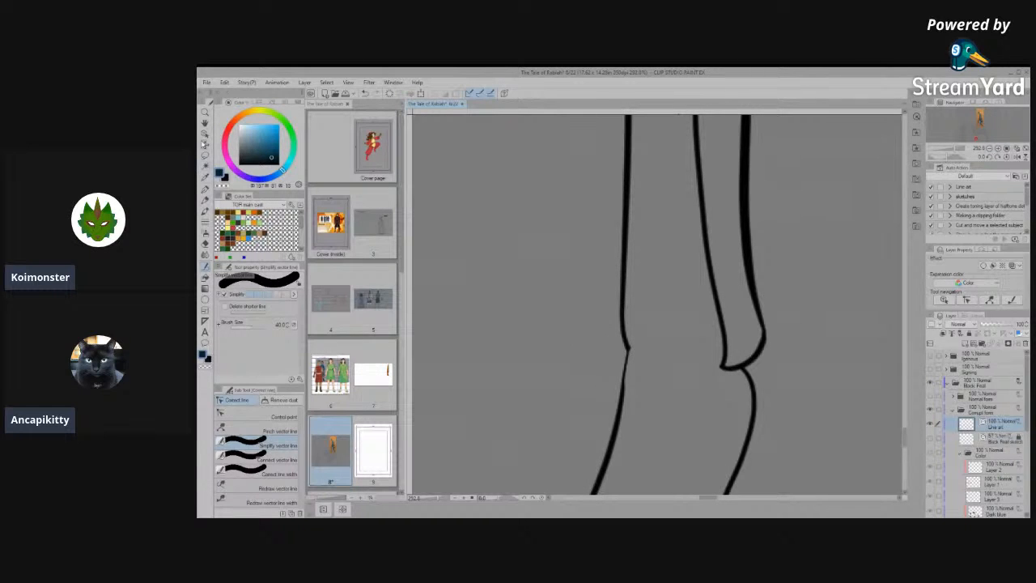
click(204, 143)
click(628, 354)
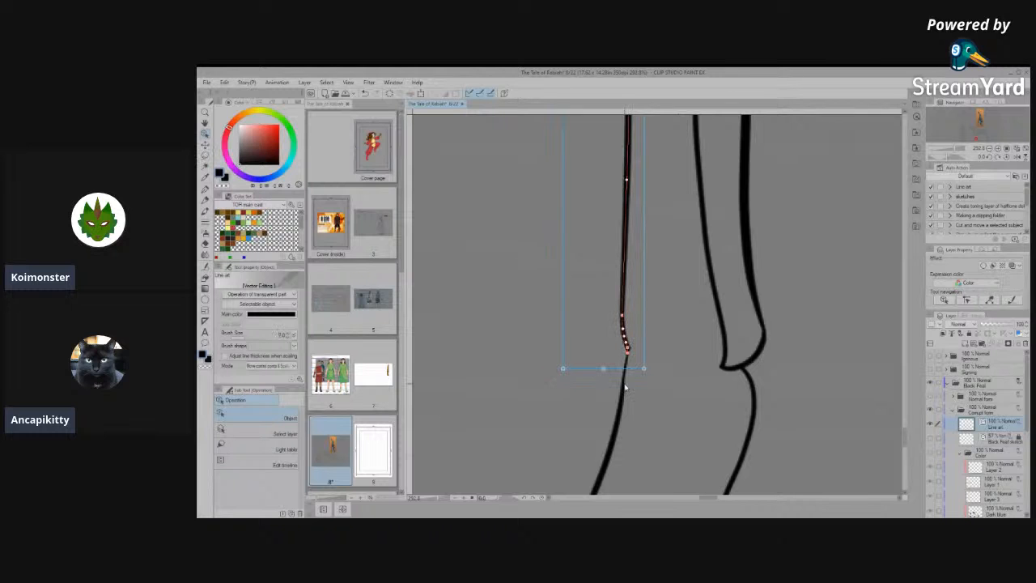
click(204, 277)
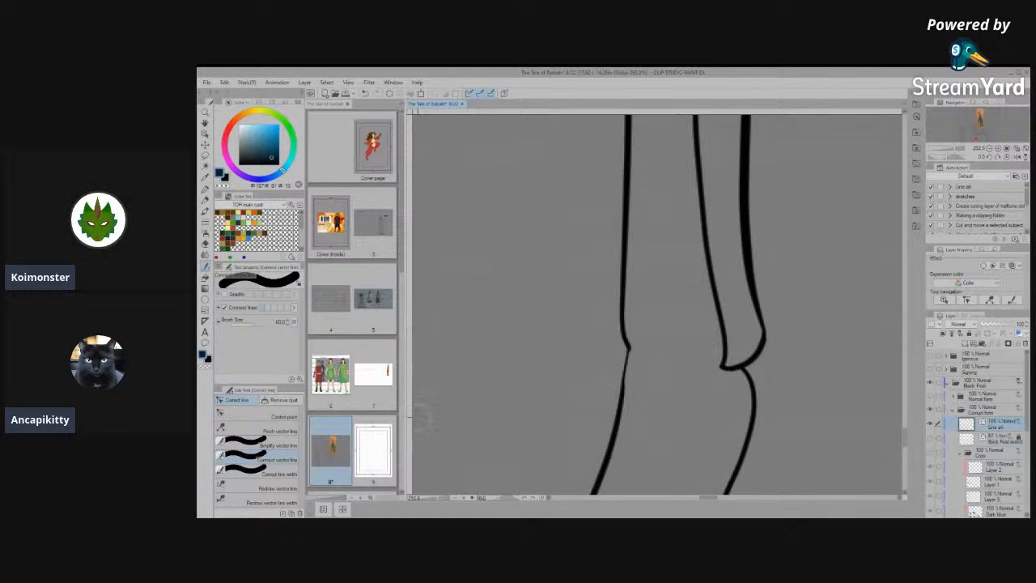
click(231, 448)
mouse_move(622, 334)
mouse_down()
mouse_move(624, 422)
mouse_move(624, 363)
mouse_up()
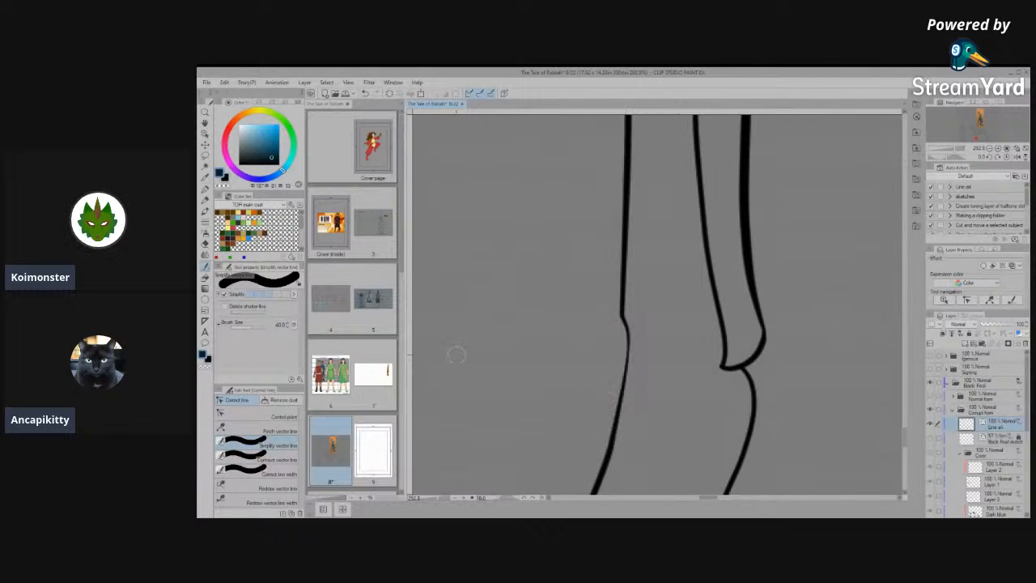
scroll(575, 427, down, 6)
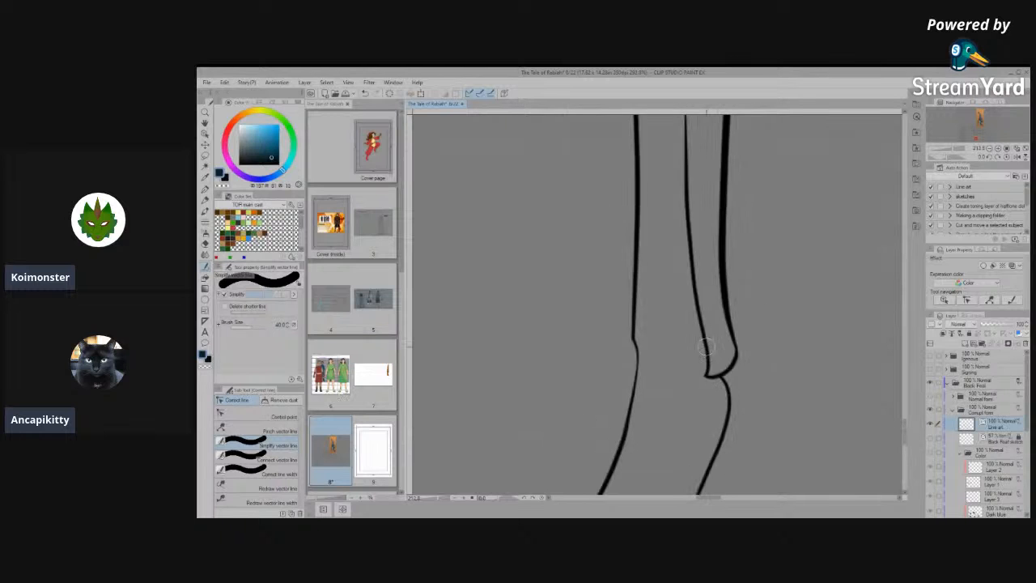
- Clean up the farther toe's underside line on the front paw and extend it to the nearest toe's upper line
scroll(660, 454, up, 2)
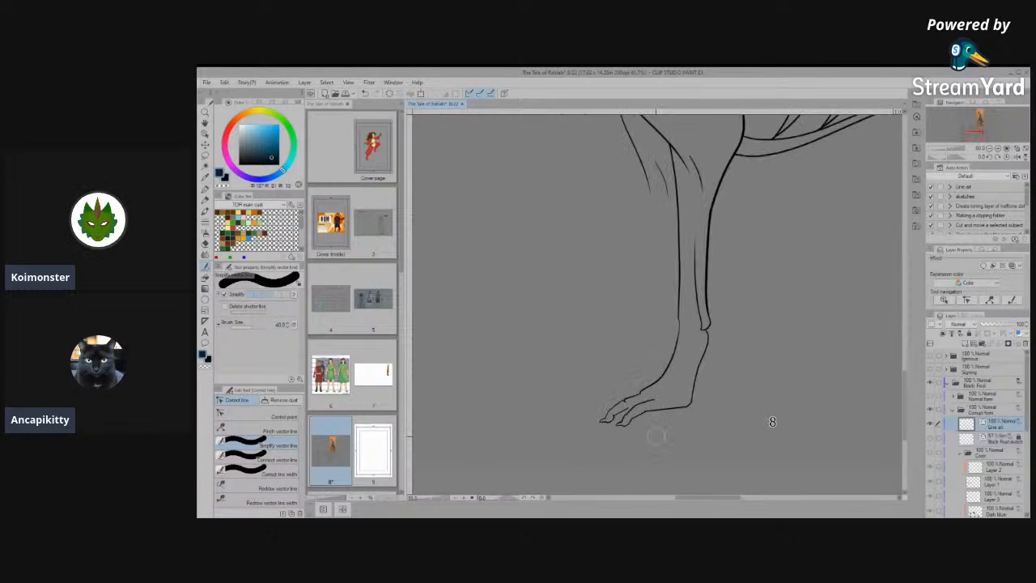
scroll(652, 426, up, 6)
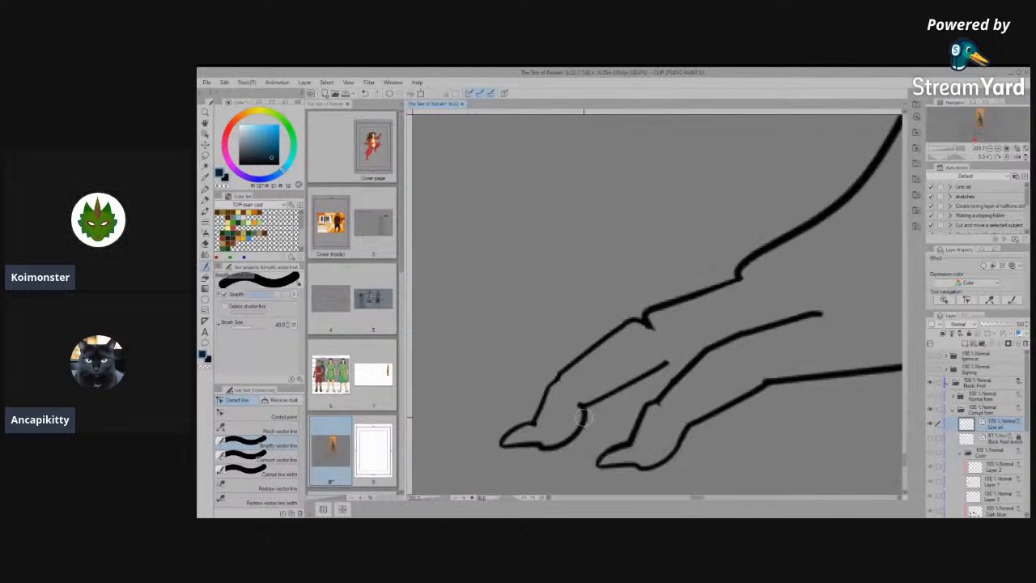
drag(580, 403, 606, 408)
- Simplify the lines meeting at the knuckle on the farther toe's upper contour
click(261, 416)
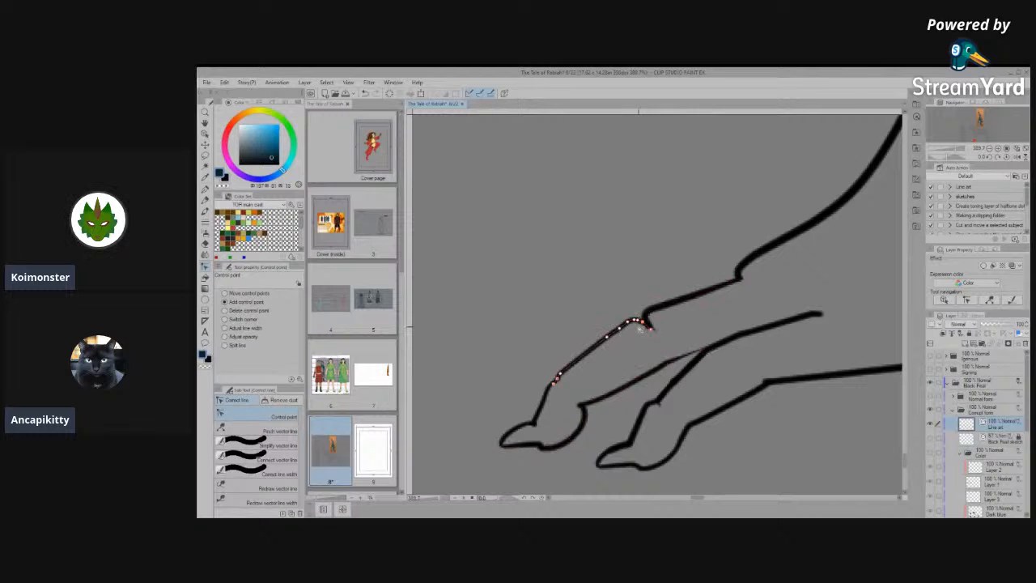
scroll(641, 325, up, 6)
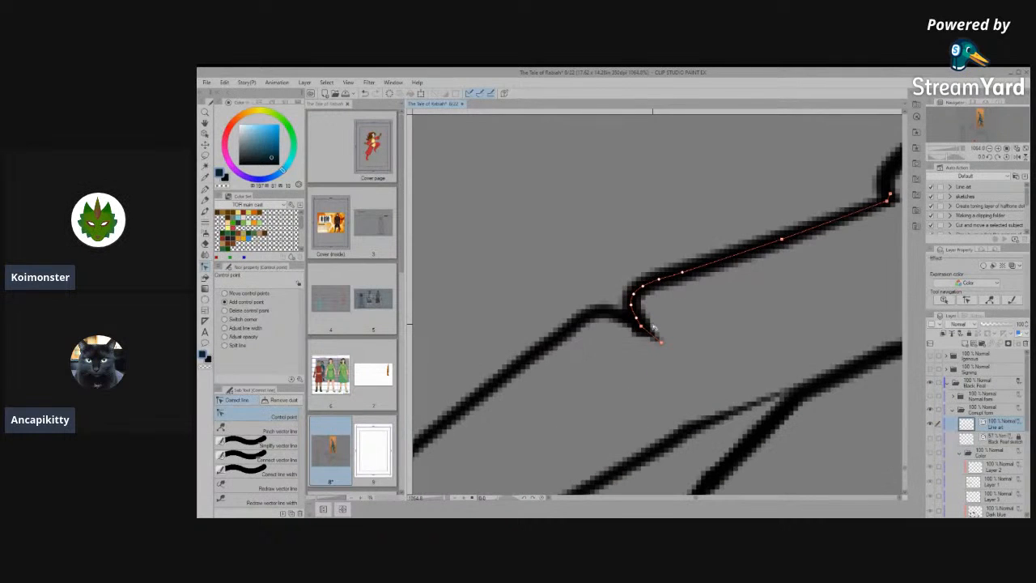
click(274, 447)
drag(638, 329, 672, 340)
click(281, 416)
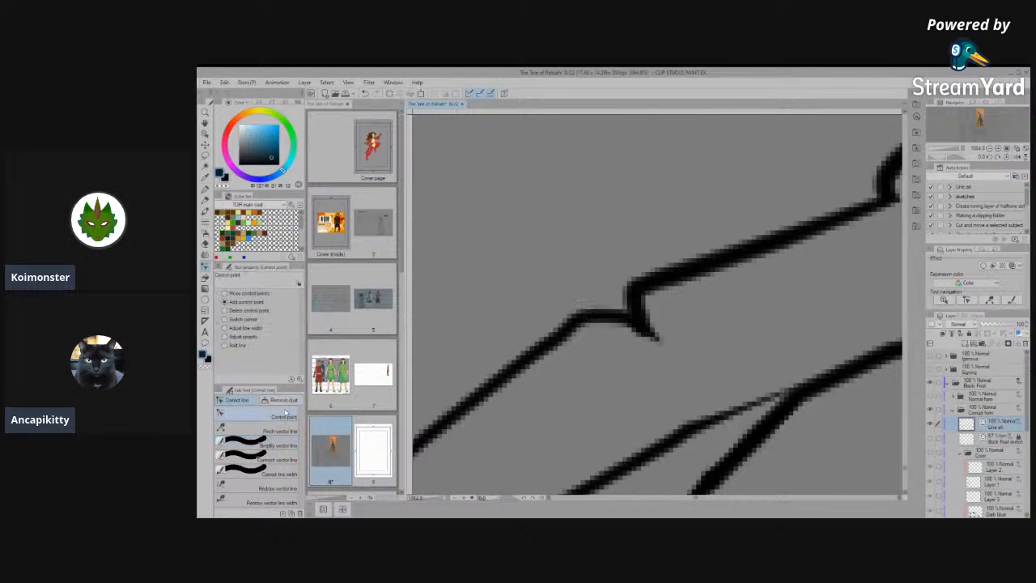
- Remove the spur at the farther toe's knuckle with control points and connect the lines into one upper contour
drag(644, 332, 592, 399)
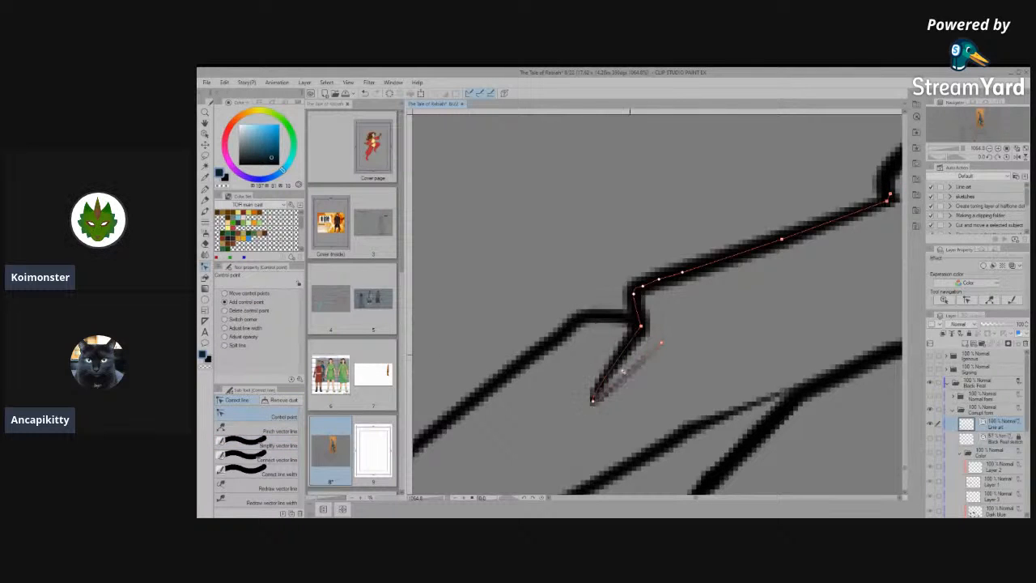
drag(630, 325, 580, 330)
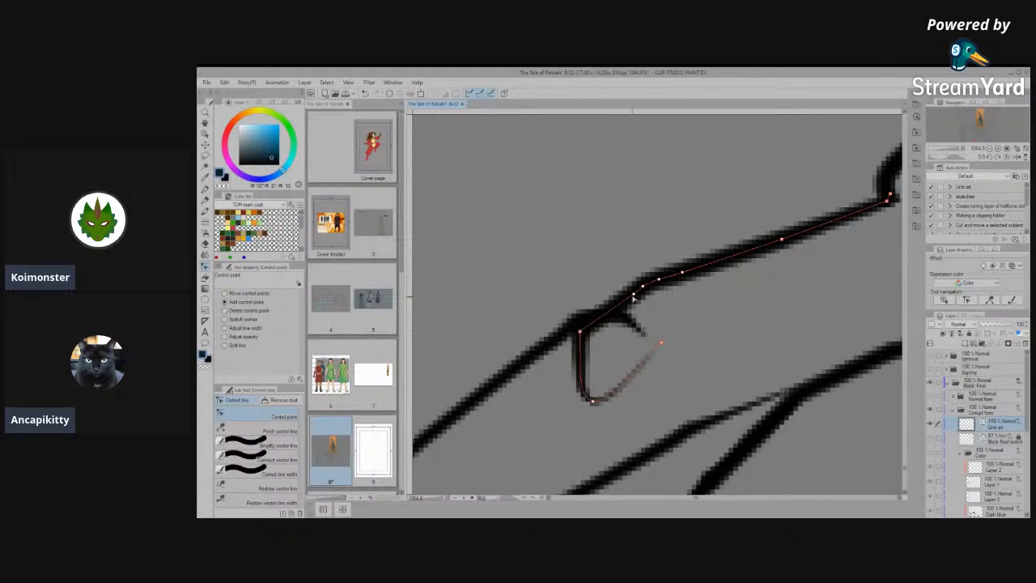
mouse_move(627, 295)
mouse_down()
mouse_move(592, 307)
mouse_move(640, 339)
mouse_move(567, 395)
mouse_up()
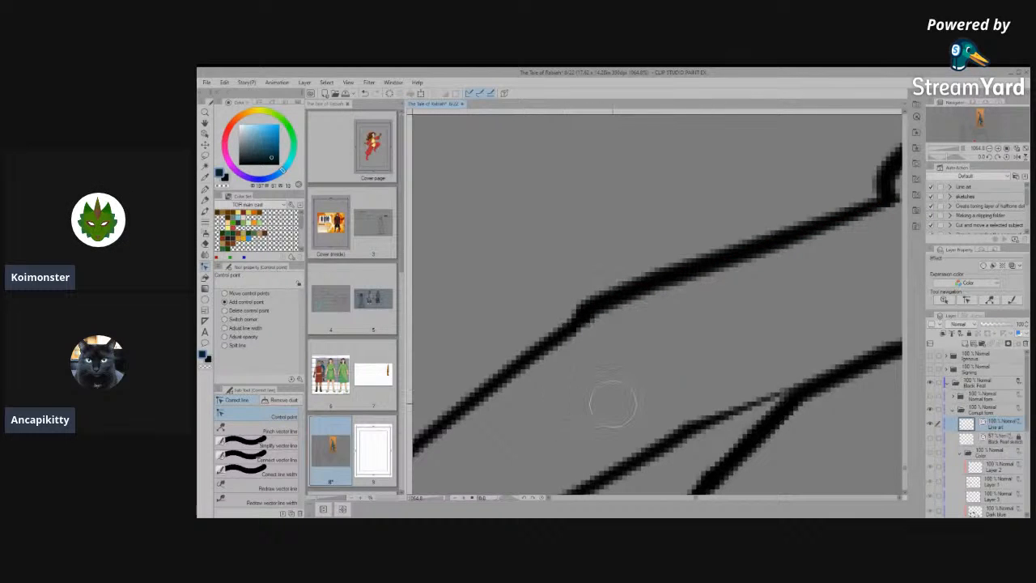
click(275, 459)
mouse_move(609, 283)
mouse_down()
mouse_move(505, 391)
mouse_move(682, 273)
mouse_move(671, 278)
mouse_up()
scroll(666, 283, down, 15)
scroll(652, 374, up, 1)
scroll(652, 379, up, 5)
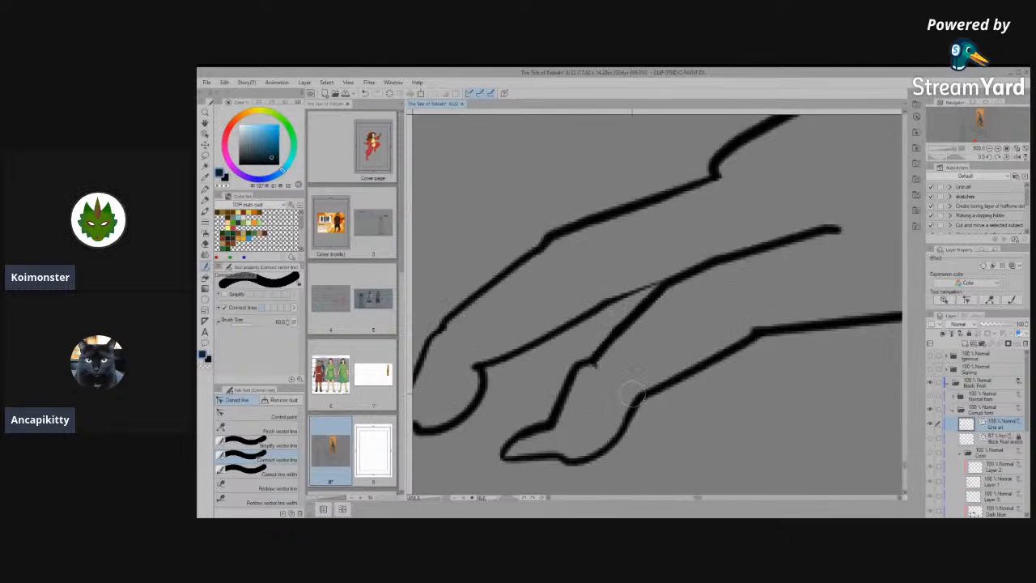
scroll(632, 395, down, 3)
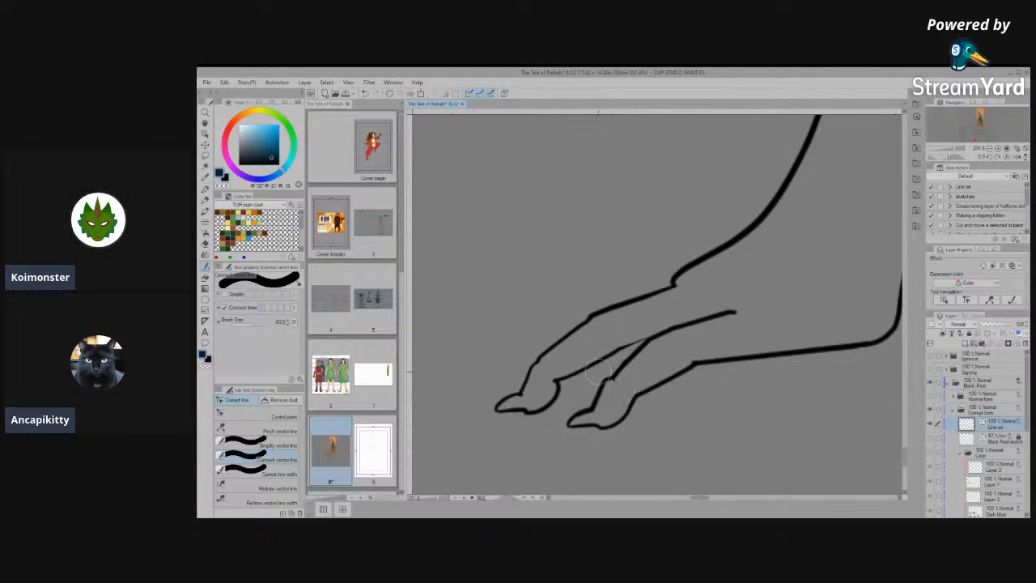
scroll(598, 371, up, 2)
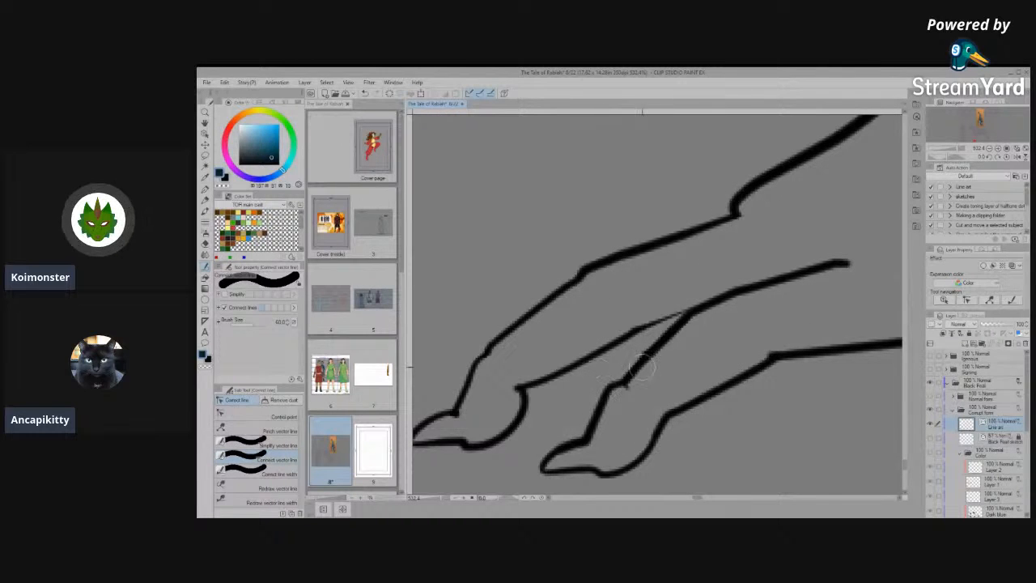
- Select the farther toe's underside and upper lines to check where the vector segments end
click(207, 140)
click(628, 335)
scroll(646, 346, up, 5)
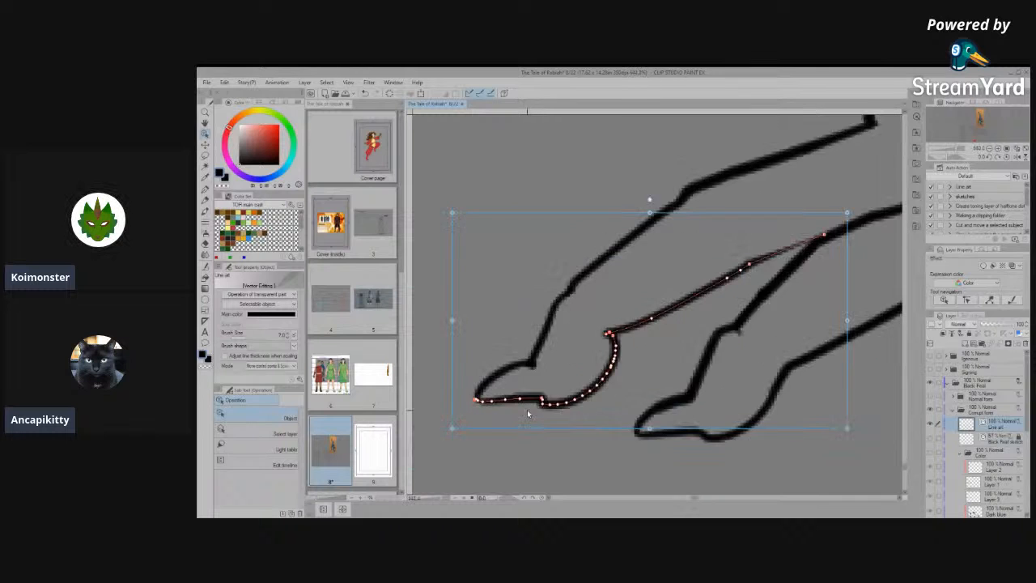
click(548, 339)
scroll(660, 378, up, 1)
click(620, 245)
scroll(596, 283, down, 2)
scroll(562, 238, up, 2)
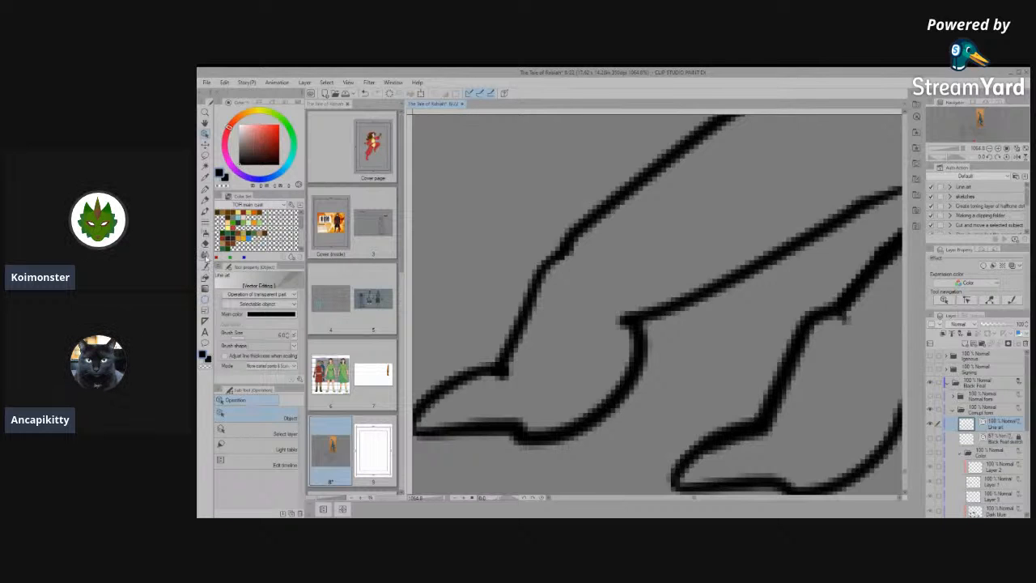
- Connect the farther toe's upper line with its claw line and go over the pad's corner with Connect vector line
click(206, 269)
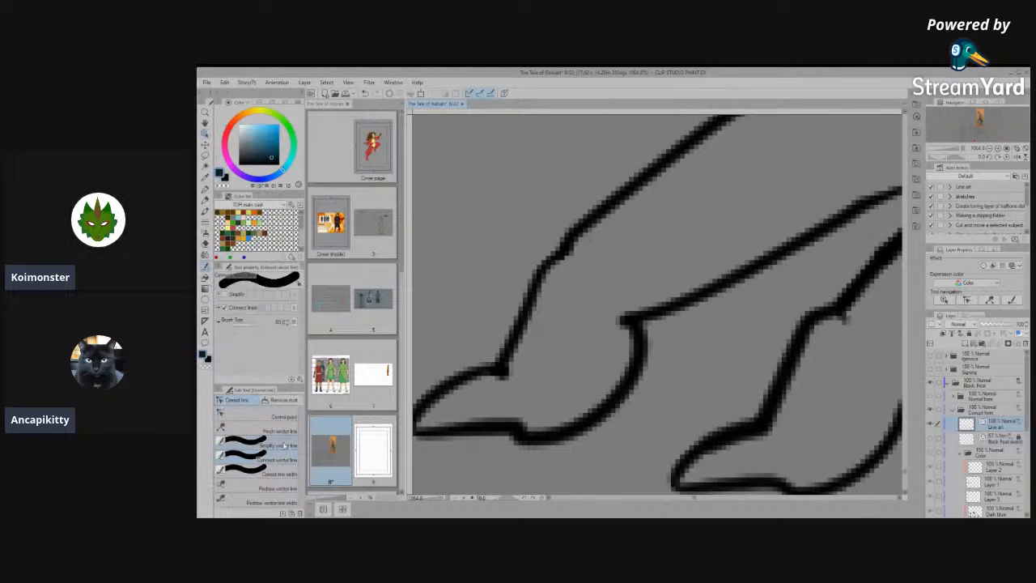
drag(580, 216, 500, 375)
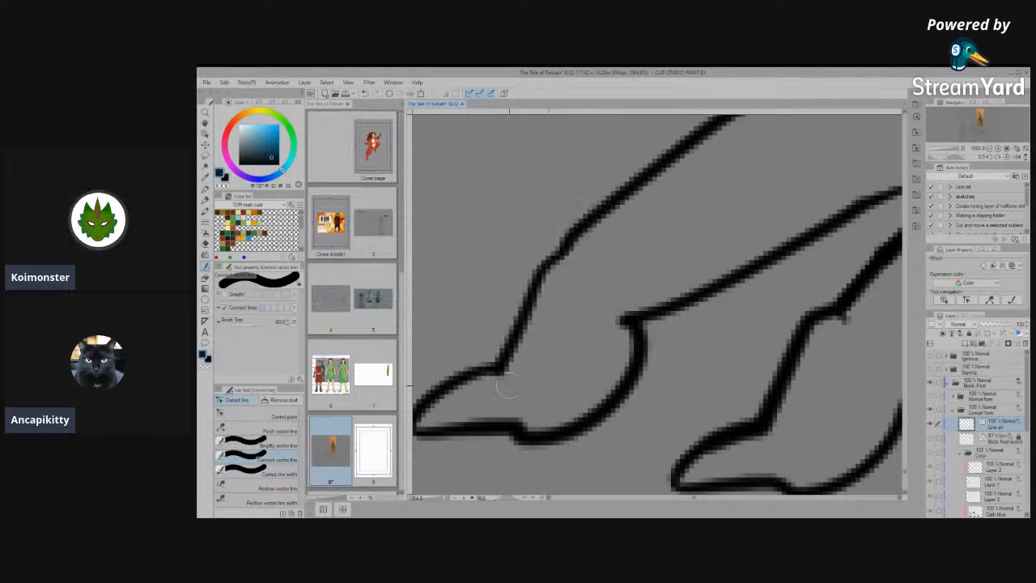
drag(641, 319, 620, 399)
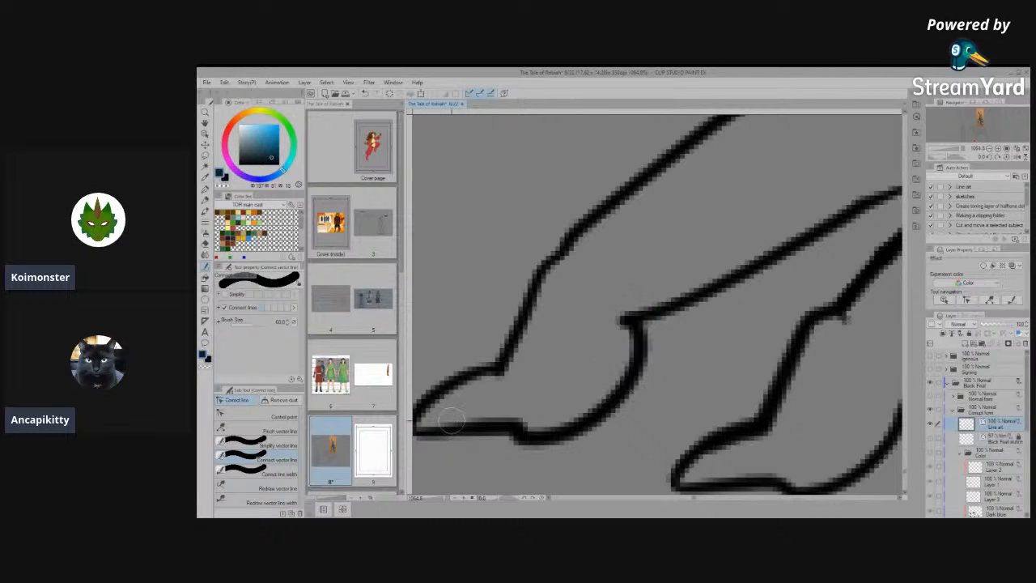
- Move the control points at the farther toe's pad corner to remove the spur below its underside line
click(260, 416)
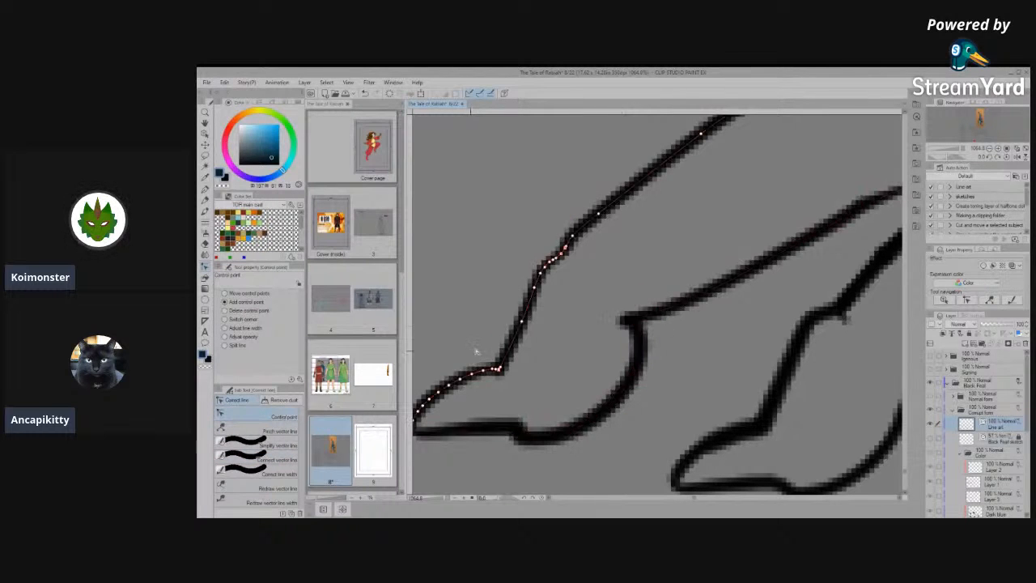
scroll(644, 342, up, 2)
drag(641, 340, 687, 239)
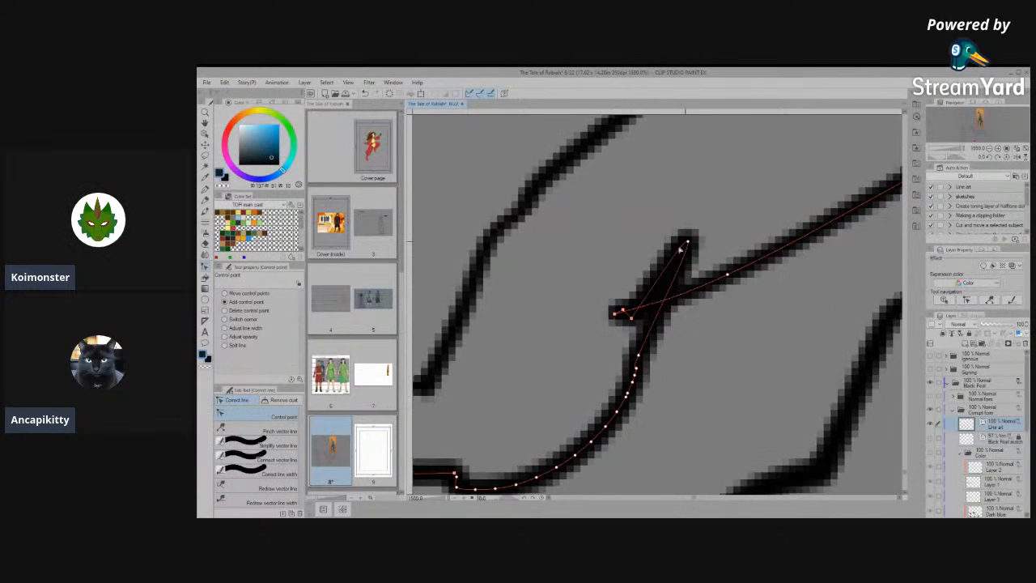
scroll(671, 269, down, 1)
mouse_move(640, 306)
mouse_down()
mouse_move(645, 231)
mouse_move(634, 244)
mouse_move(670, 233)
mouse_up()
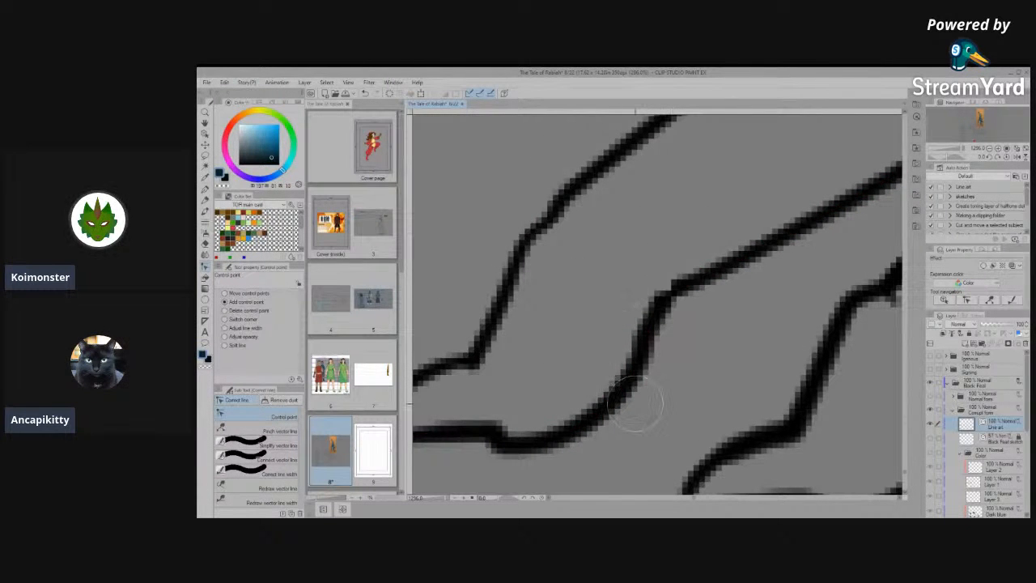
- Connect the farther toe's pad and underside lines into one smooth curve with Connect vector line
click(277, 460)
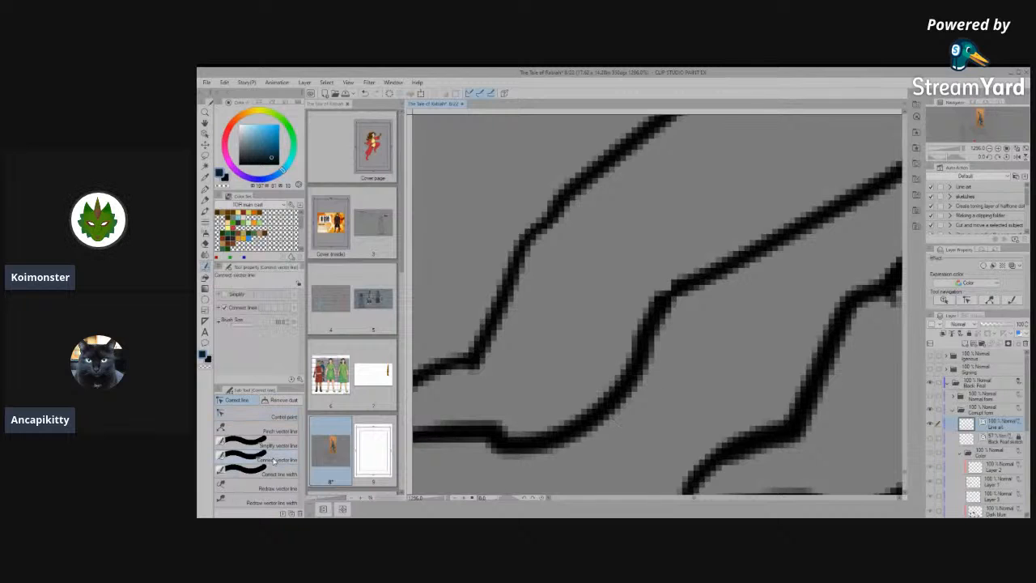
drag(703, 255, 611, 361)
mouse_move(684, 275)
mouse_down()
mouse_move(632, 347)
mouse_move(506, 450)
mouse_up()
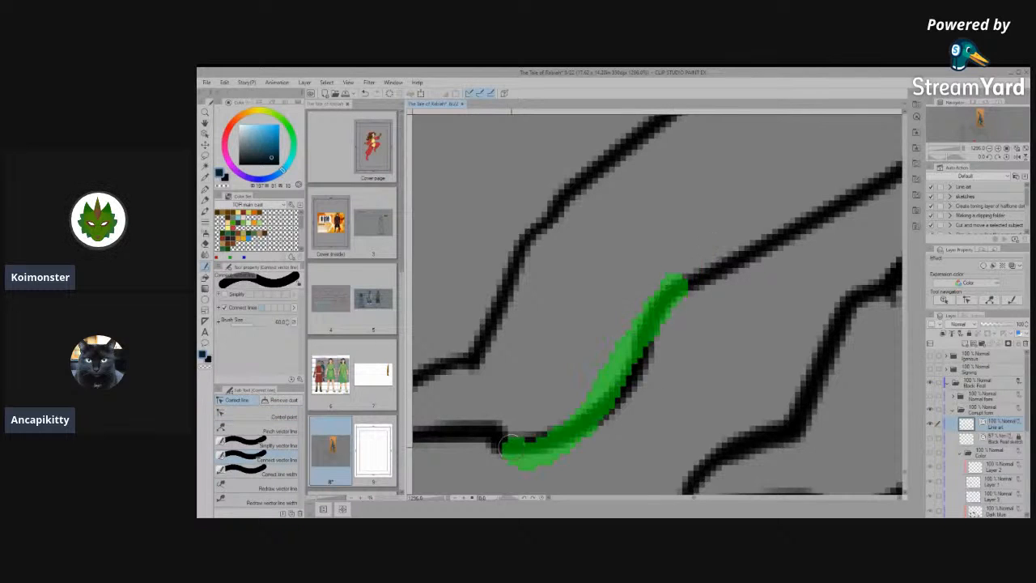
scroll(650, 376, down, 10)
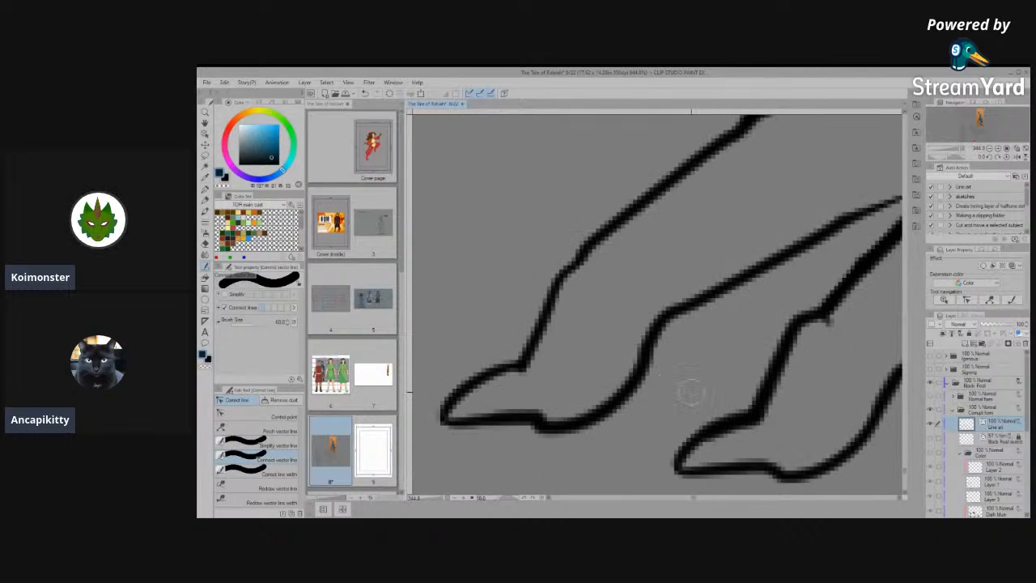
scroll(761, 322, up, 6)
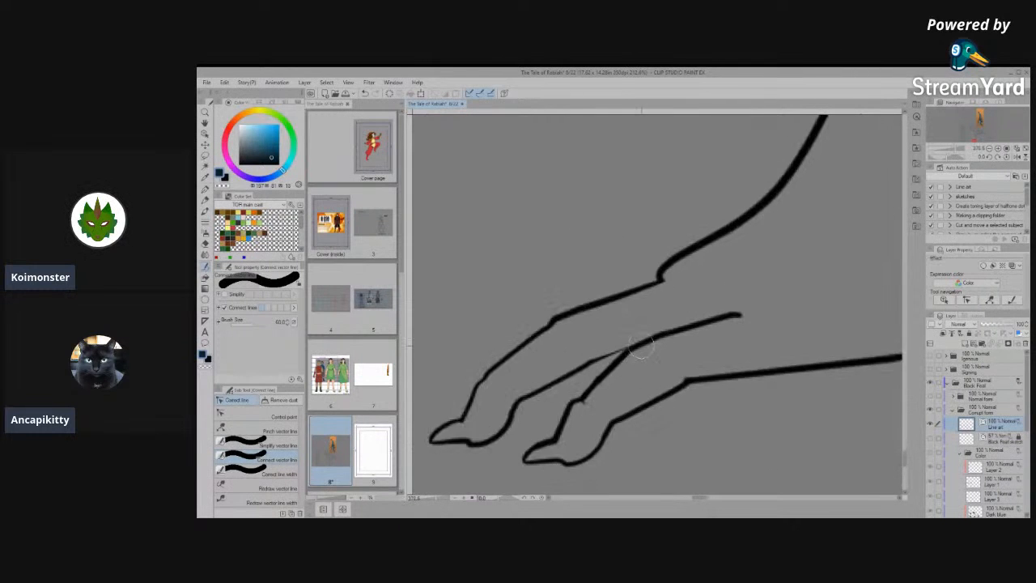
- Simplify the farther toe's upper line from its knuckle to the wrist with Simplify vector line
scroll(684, 366, down, 1)
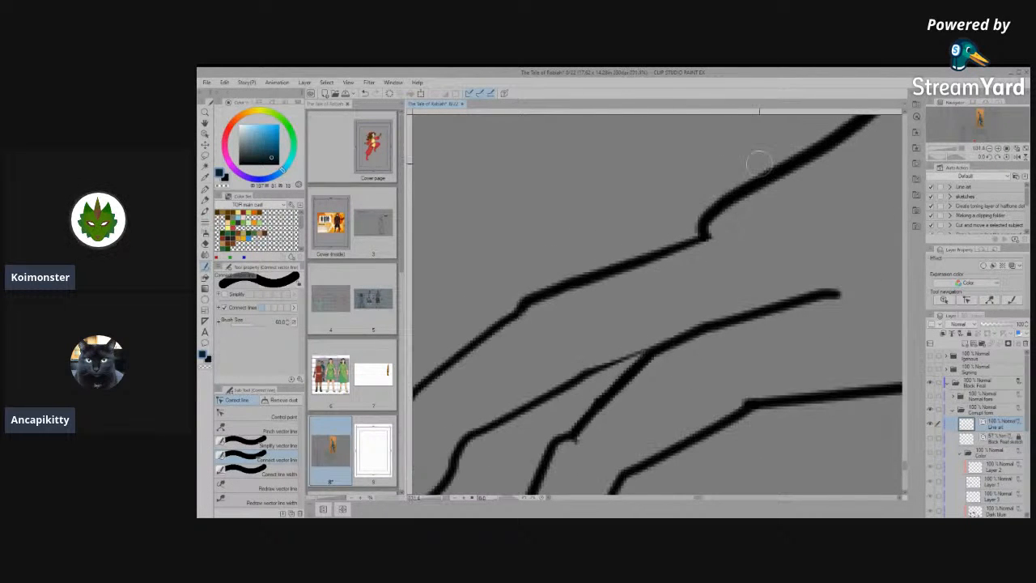
click(251, 415)
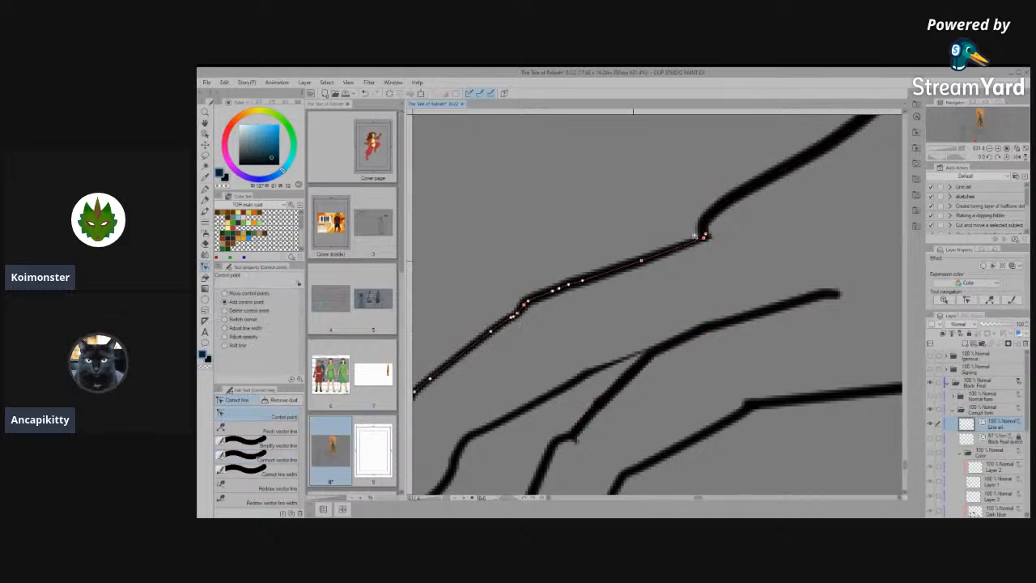
scroll(640, 333, down, 1)
scroll(642, 336, down, 1)
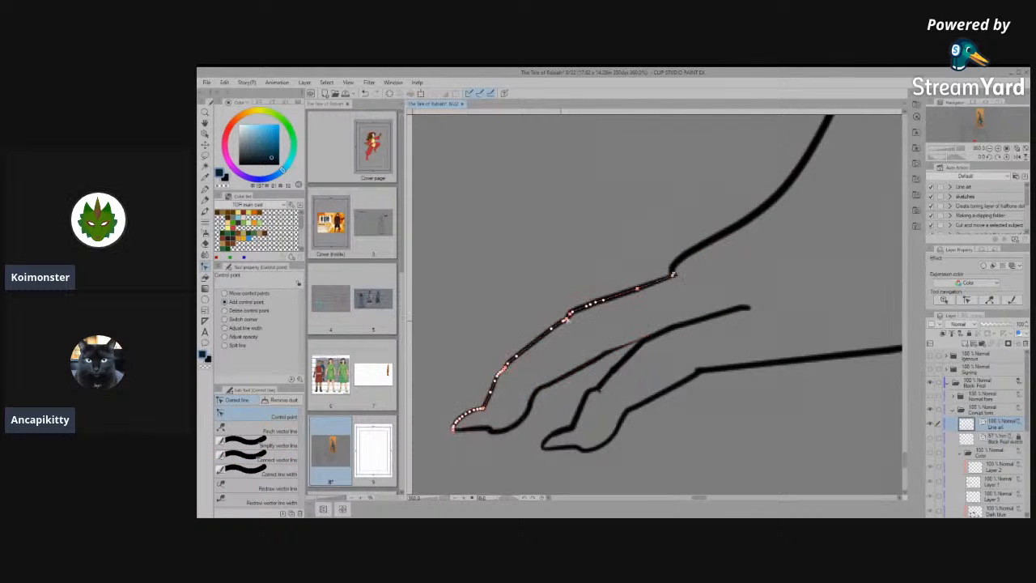
scroll(553, 328, up, 2)
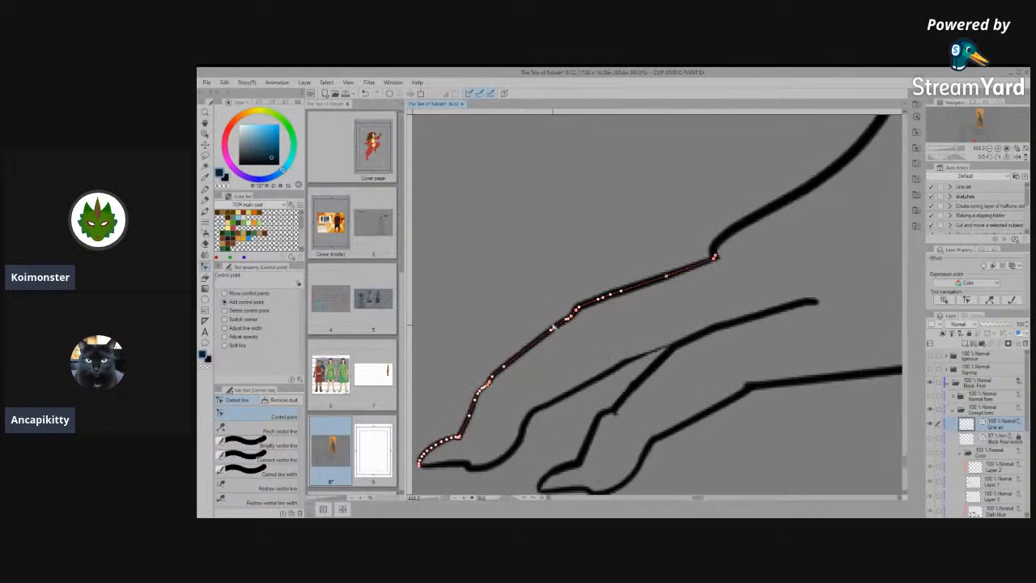
click(266, 447)
mouse_move(578, 302)
mouse_down()
mouse_move(510, 368)
mouse_move(558, 315)
mouse_move(674, 267)
mouse_move(538, 339)
mouse_move(660, 265)
mouse_move(760, 237)
mouse_up()
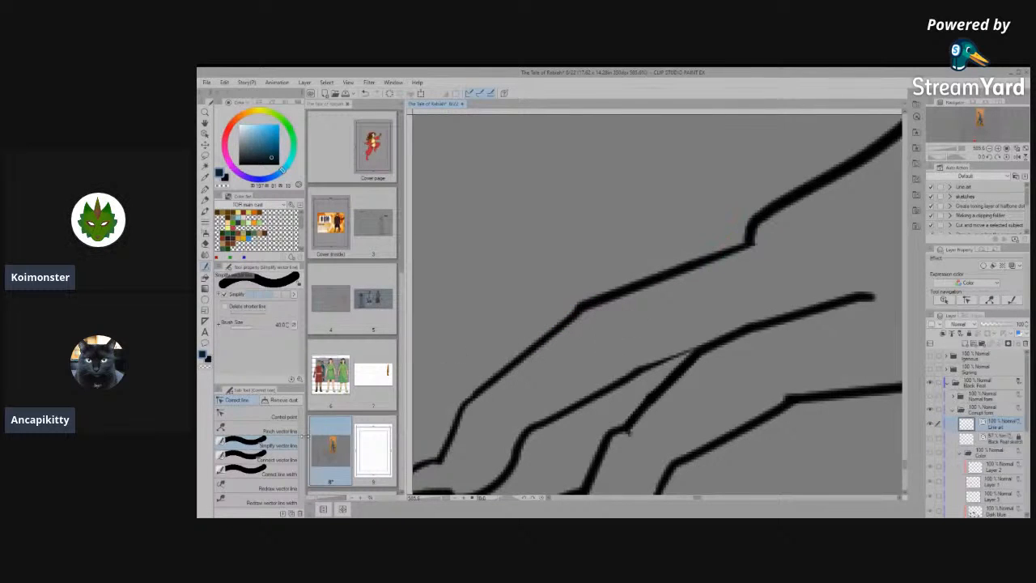
- Go over the farther toe's upper line with Connect vector line to join its segments and clean up the wrist corner
click(276, 455)
mouse_move(704, 260)
mouse_down()
mouse_move(762, 214)
mouse_move(559, 325)
mouse_move(484, 397)
mouse_up()
drag(669, 341, 579, 404)
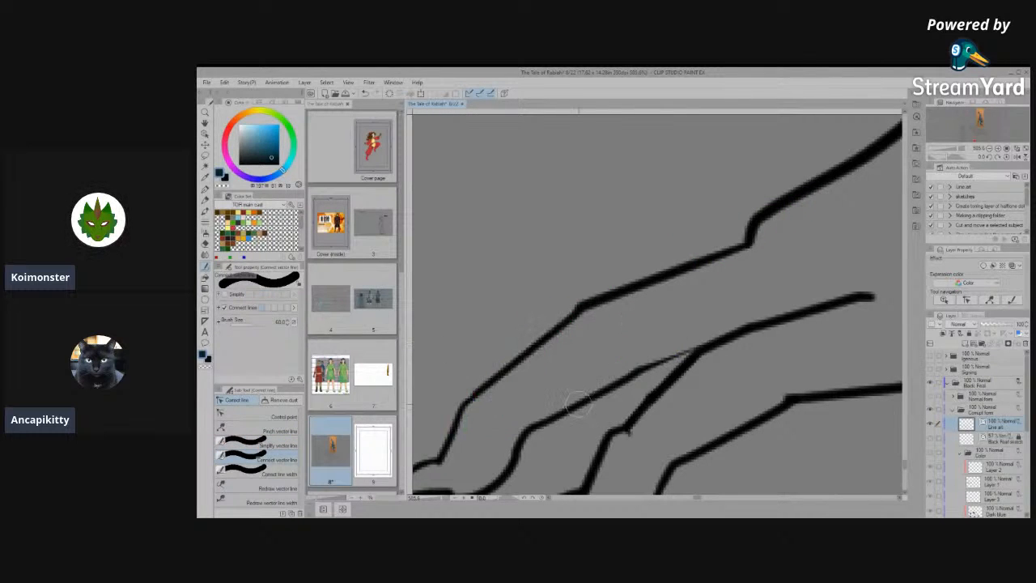
scroll(662, 341, down, 6)
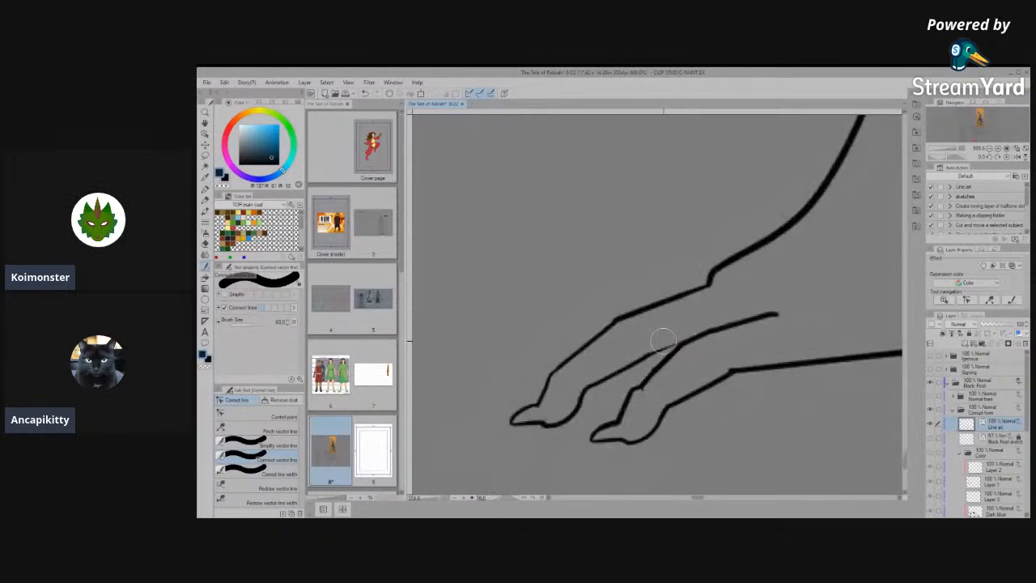
scroll(662, 342, down, 4)
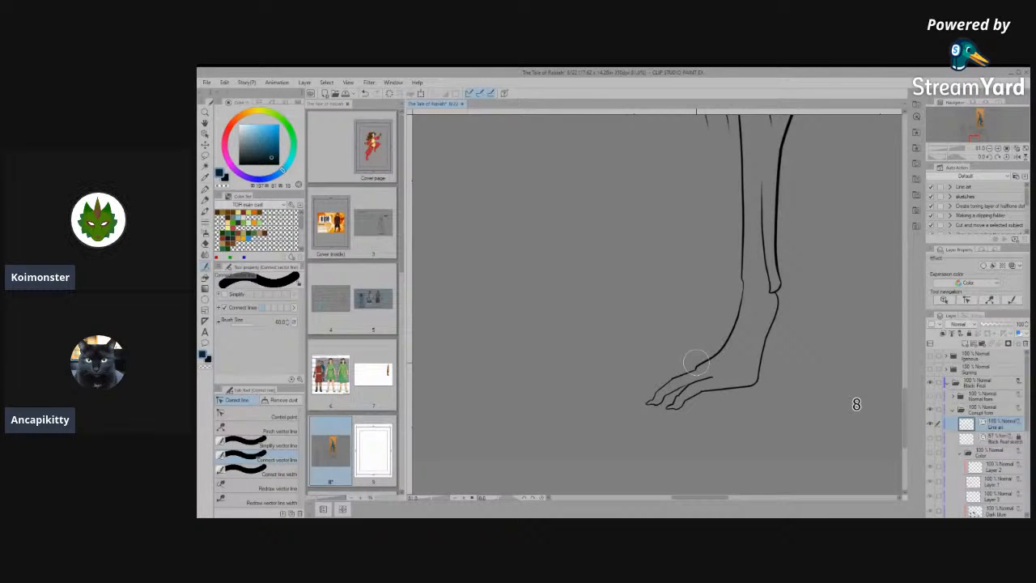
scroll(697, 362, up, 8)
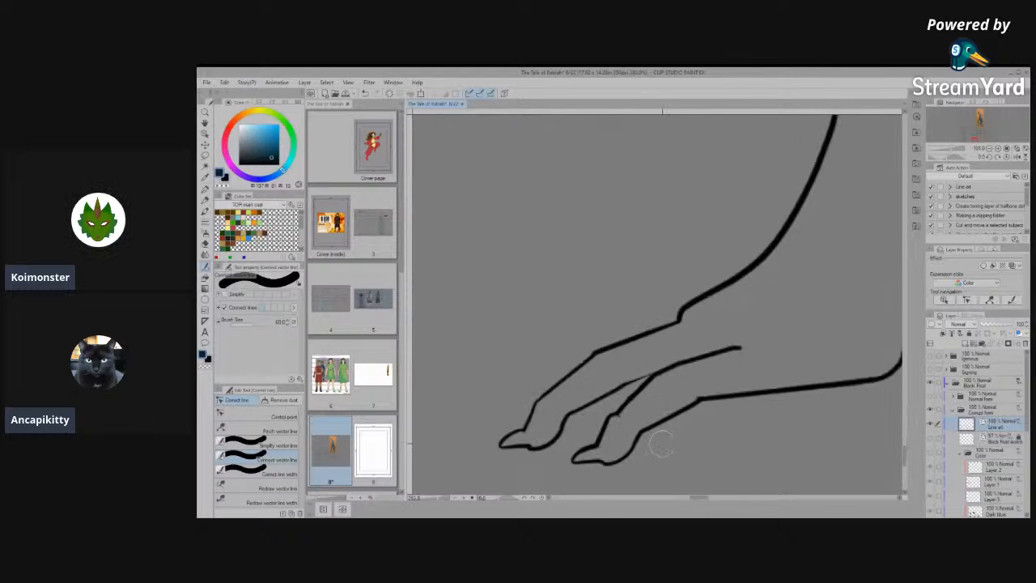
scroll(621, 283, down, 3)
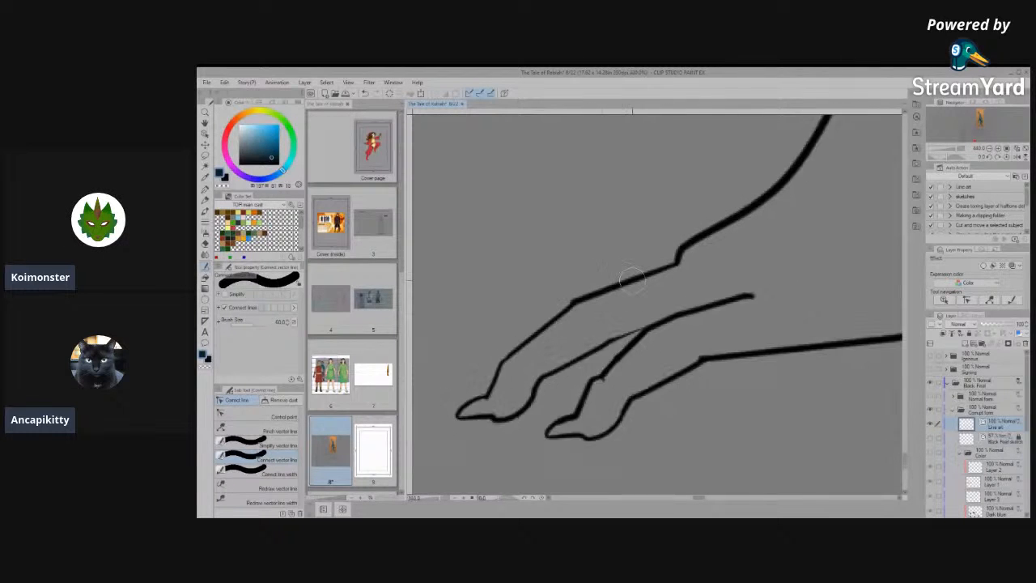
- Flatten the pad curve on the nearer toe's underside by going over its outline with Connect vector line and Simplify vector line
scroll(601, 400, up, 6)
click(257, 414)
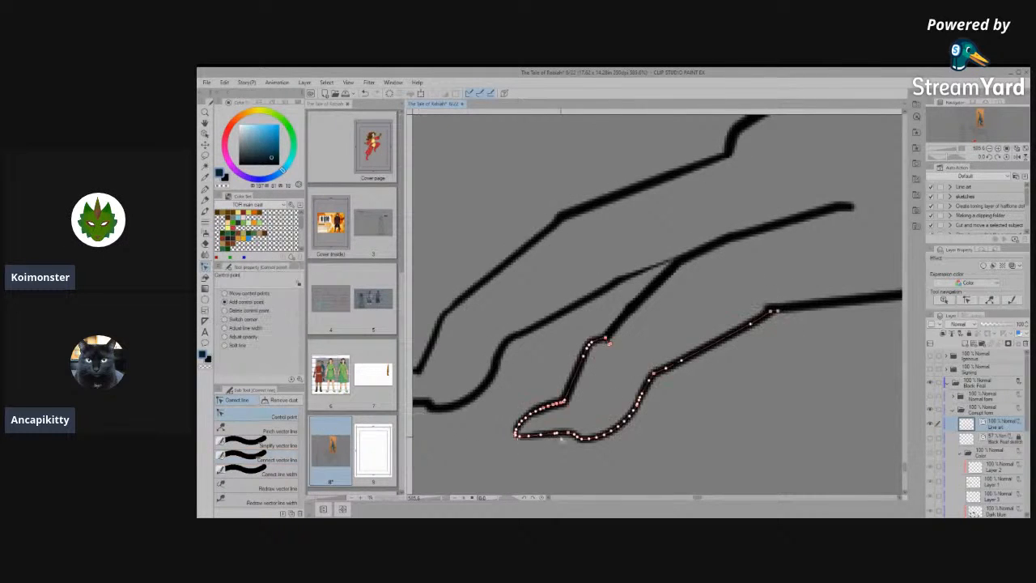
scroll(613, 309, up, 2)
scroll(597, 438, up, 1)
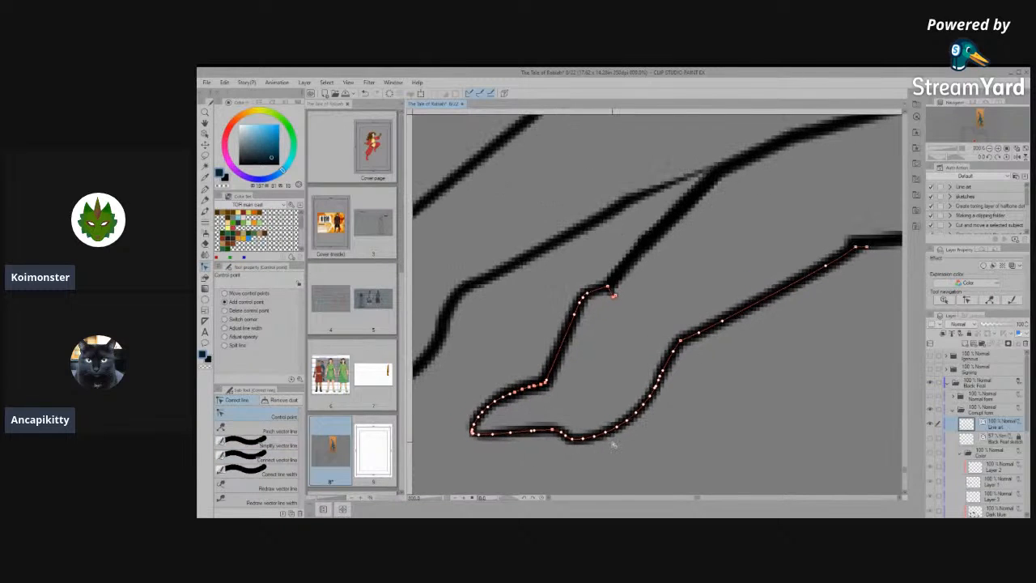
click(280, 461)
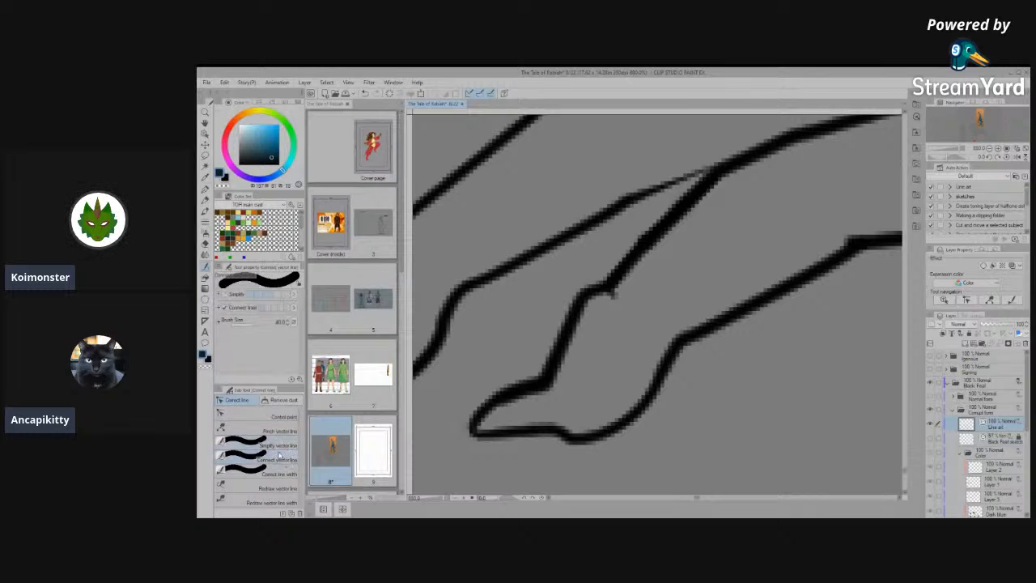
mouse_move(555, 437)
mouse_down()
mouse_move(627, 444)
mouse_move(565, 455)
mouse_move(591, 432)
mouse_move(600, 439)
mouse_move(589, 444)
mouse_move(594, 431)
mouse_move(587, 439)
mouse_move(595, 452)
mouse_move(541, 411)
mouse_move(640, 427)
mouse_up()
click(279, 430)
click(279, 445)
mouse_move(627, 273)
mouse_down()
mouse_move(589, 303)
mouse_move(631, 264)
mouse_move(558, 331)
mouse_move(645, 261)
mouse_up()
click(280, 459)
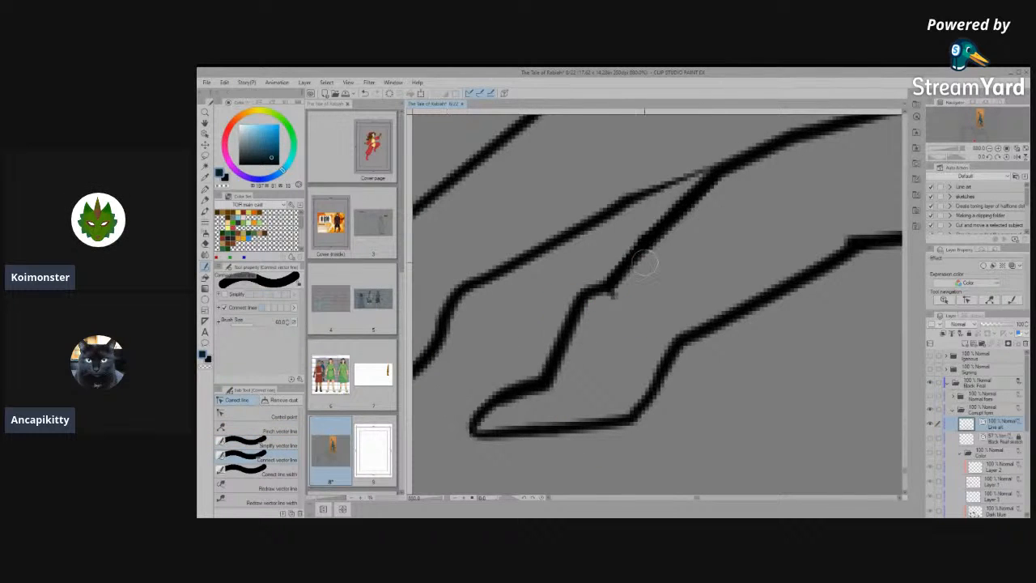
- Undo and redo the last change to the nearer toe's outline
click(276, 416)
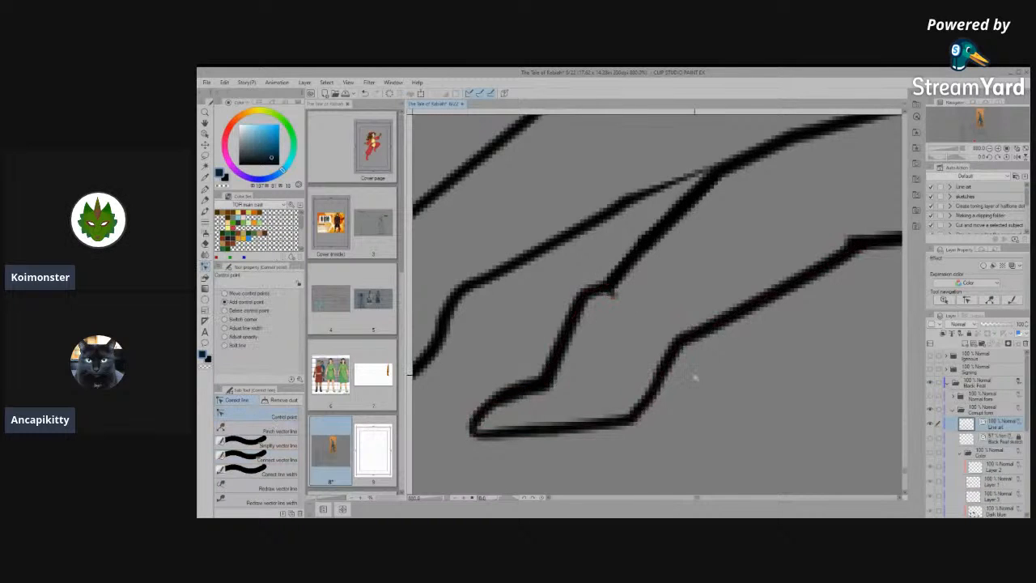
key(ctrl+z)
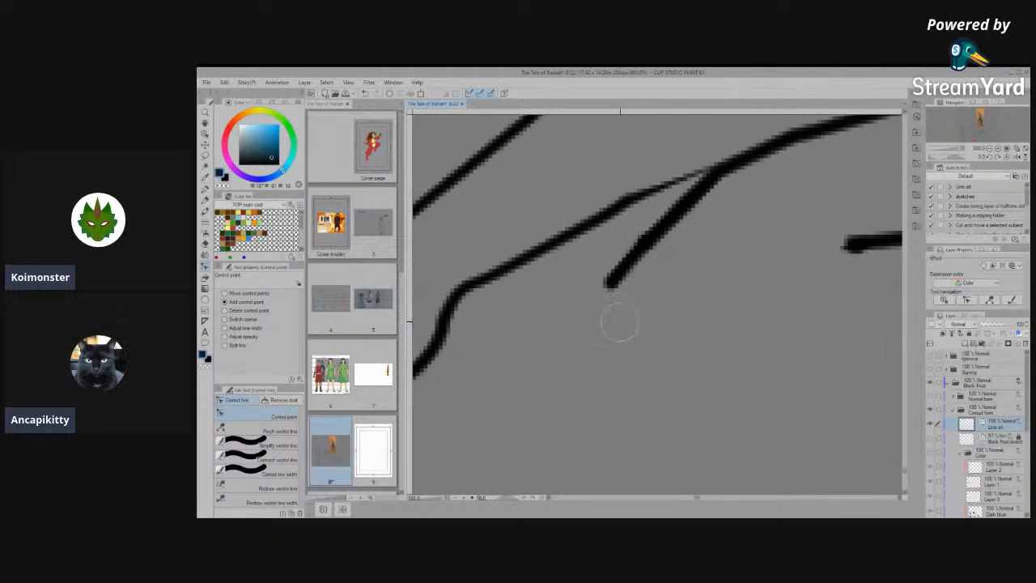
key(ctrl+y)
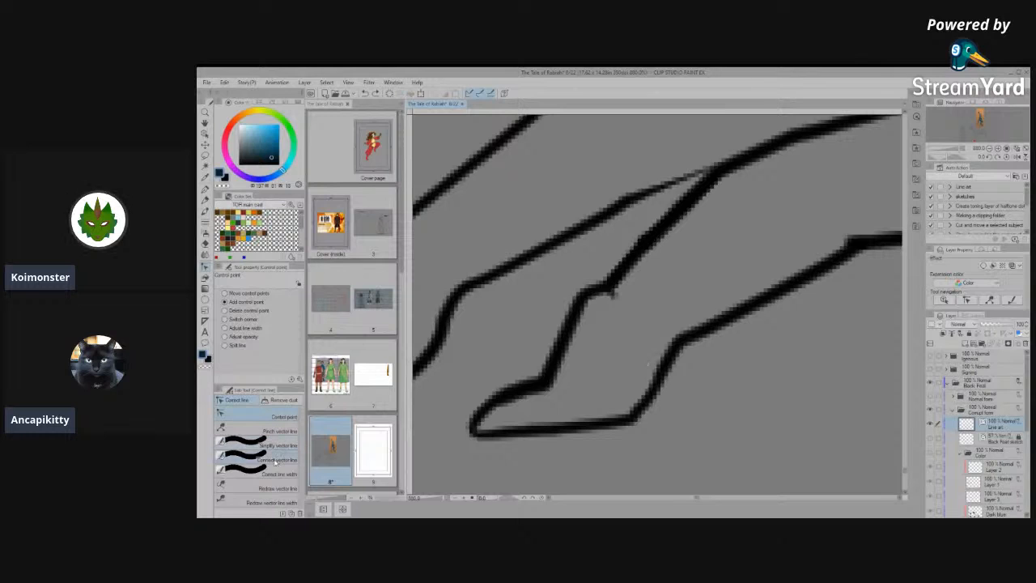
- Straighten the knuckle bump in the nearer toe's upper line with Simplify vector line, undoing the surplus strokes
click(276, 461)
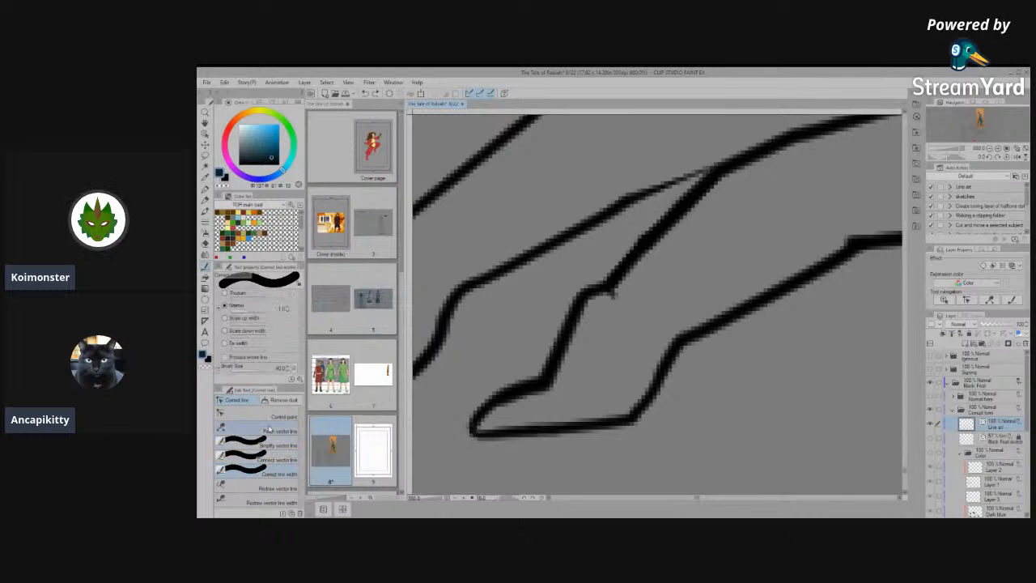
drag(595, 303, 632, 271)
drag(567, 328, 638, 253)
click(271, 431)
click(287, 445)
drag(598, 317, 611, 268)
drag(585, 311, 624, 277)
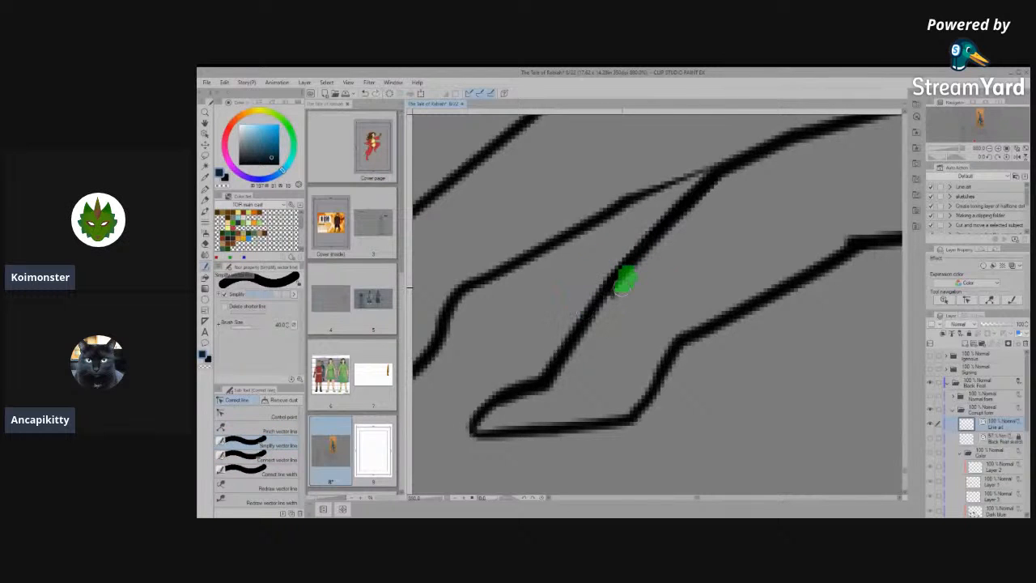
key(ctrl+z)
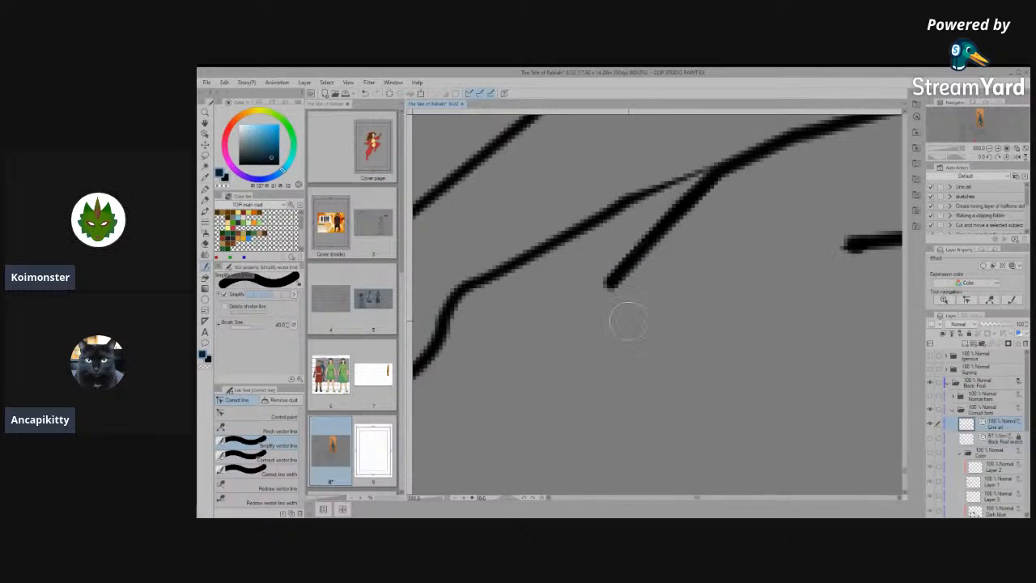
key(ctrl+z)
- Pull the control points of the small spur at the nearer toe's upper line away from the line
scroll(611, 288, up, 3)
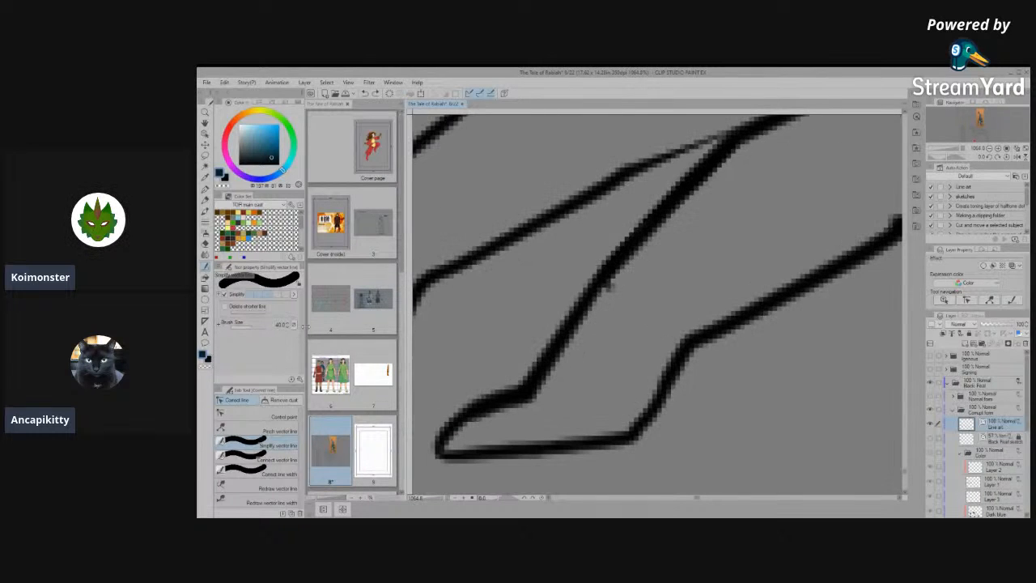
click(274, 412)
scroll(535, 315, up, 2)
mouse_move(590, 288)
mouse_down()
mouse_move(694, 286)
mouse_move(761, 258)
mouse_up()
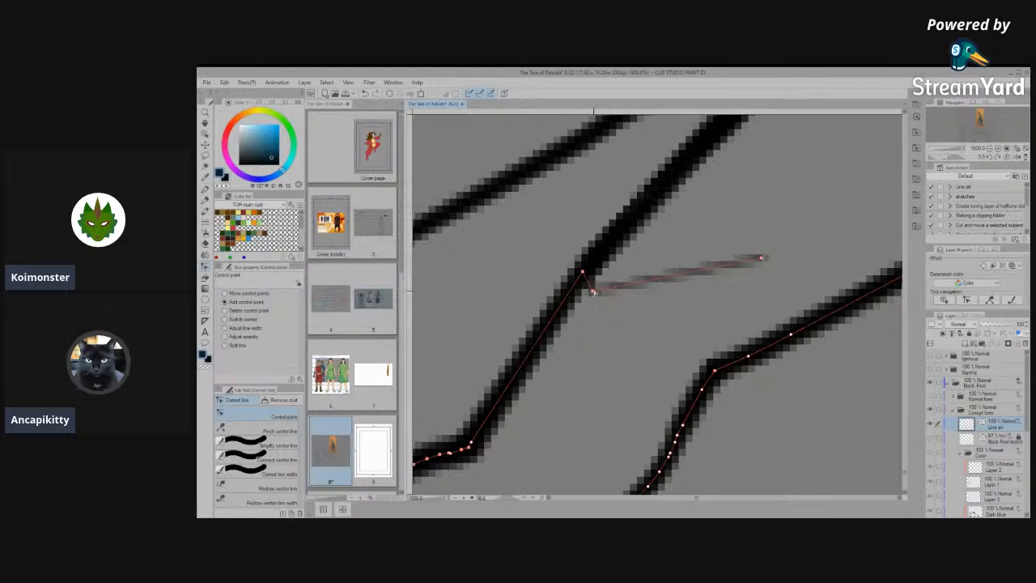
drag(608, 225, 615, 168)
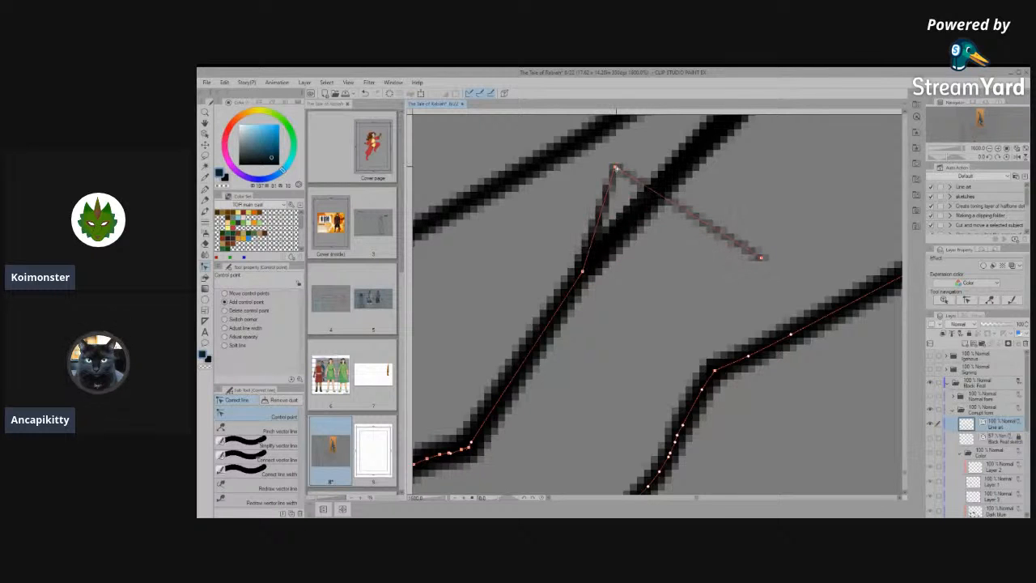
- Erase the pulled-out spur where it extends past the nearer toe's upper line, undoing the erasure of the toe outline
key(e)
click(722, 244)
click(606, 195)
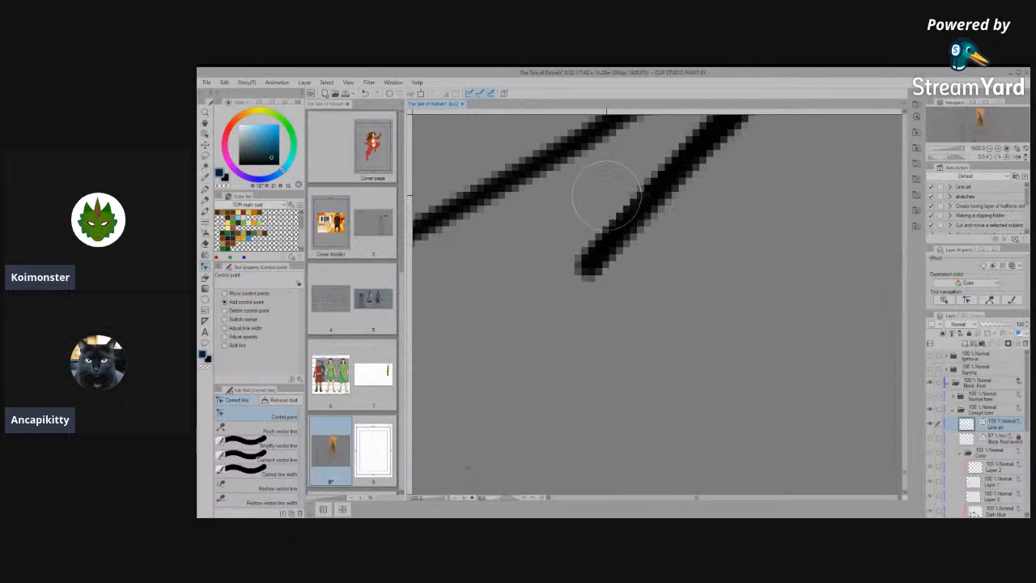
key(ctrl+z)
key(ctrl+z)
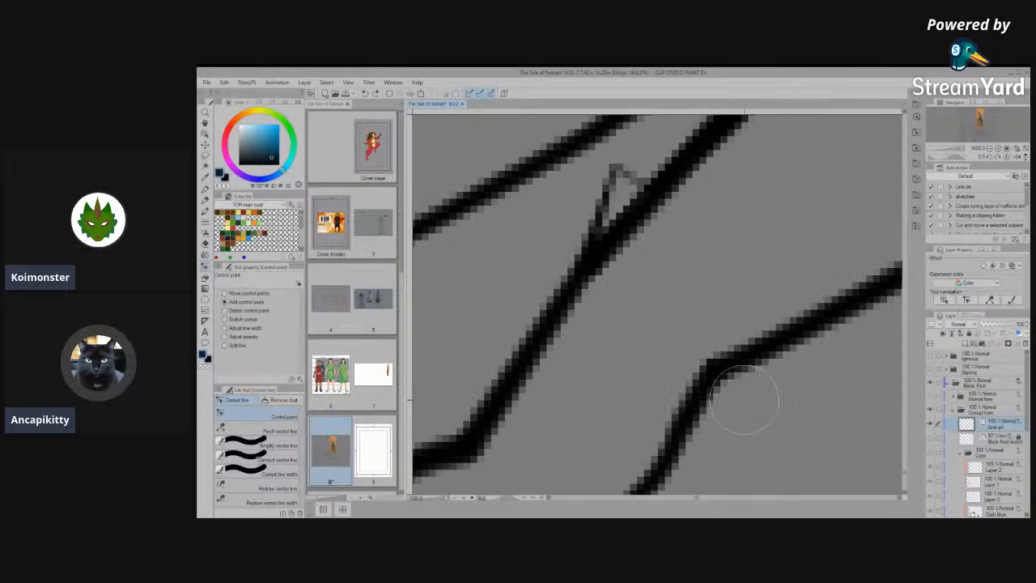
- Move the leftover spur's control point back onto the nearer toe's upper line and go over the joint with Connect vector line
key(y)
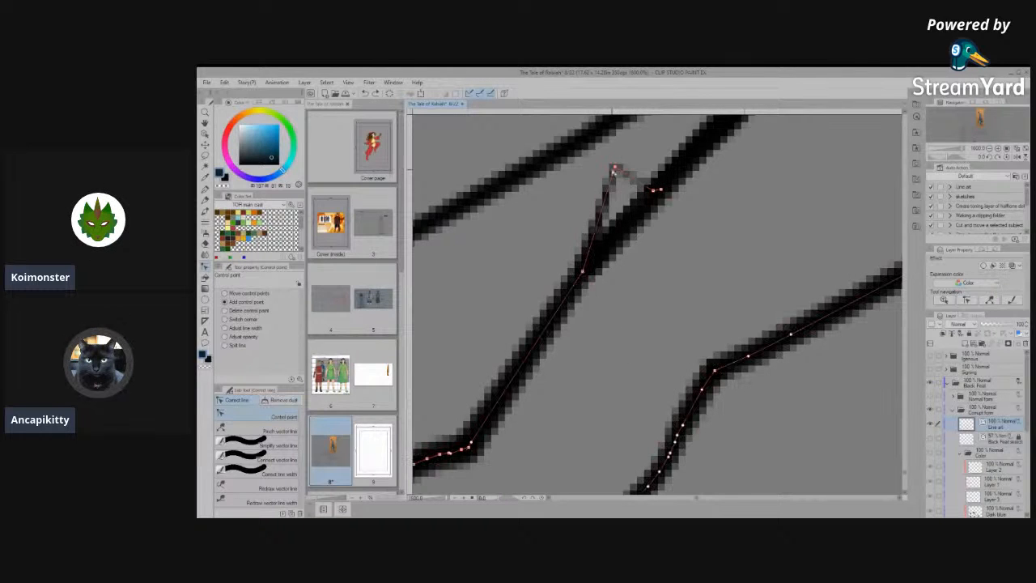
drag(615, 198, 598, 257)
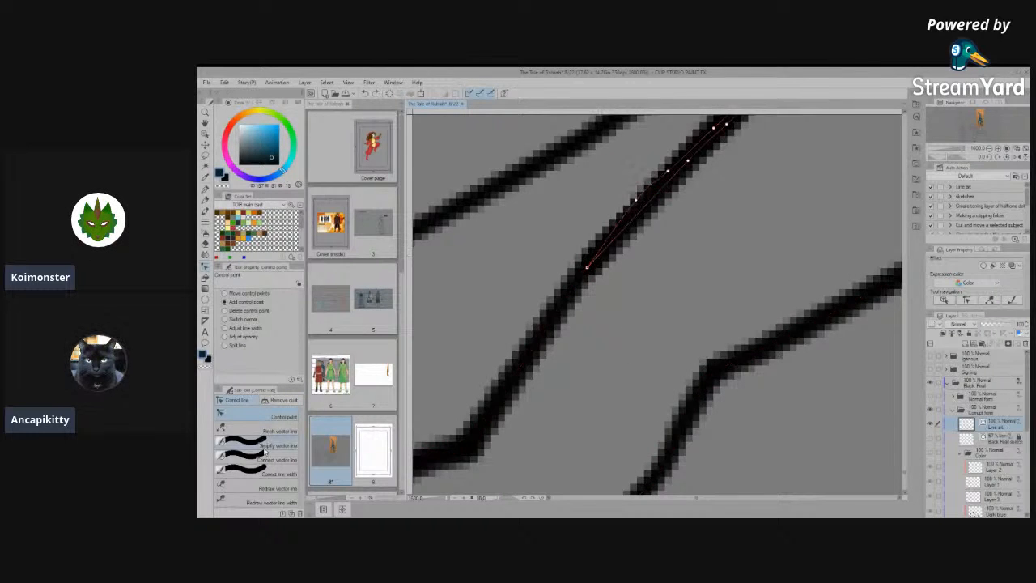
click(265, 458)
mouse_move(684, 182)
mouse_down()
mouse_move(496, 369)
mouse_move(709, 207)
mouse_move(716, 163)
mouse_move(482, 438)
mouse_up()
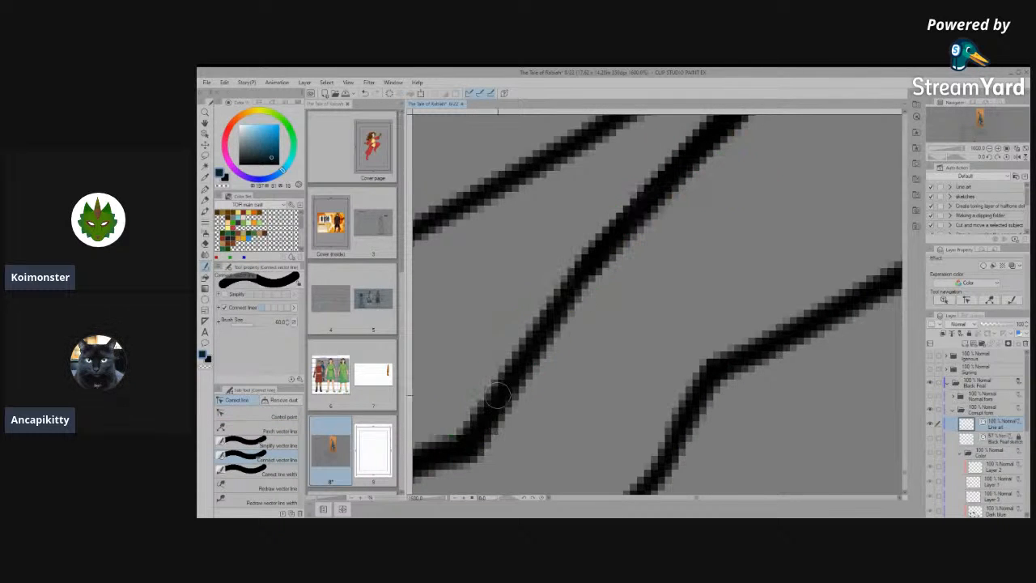
- Select the segments of the nearer toe's upper line to check where their control points overlap
click(265, 416)
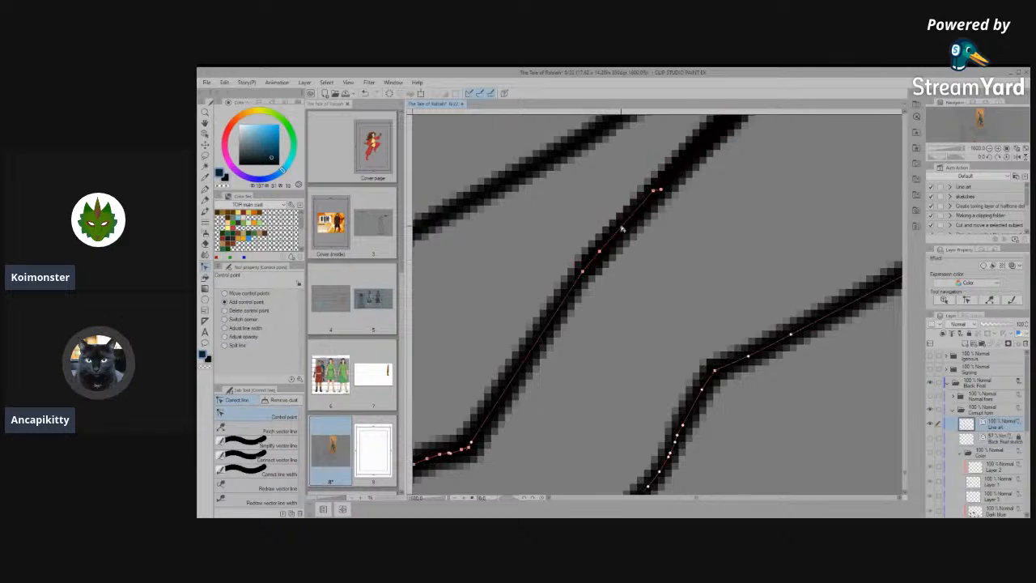
scroll(749, 361, down, 5)
scroll(692, 285, up, 3)
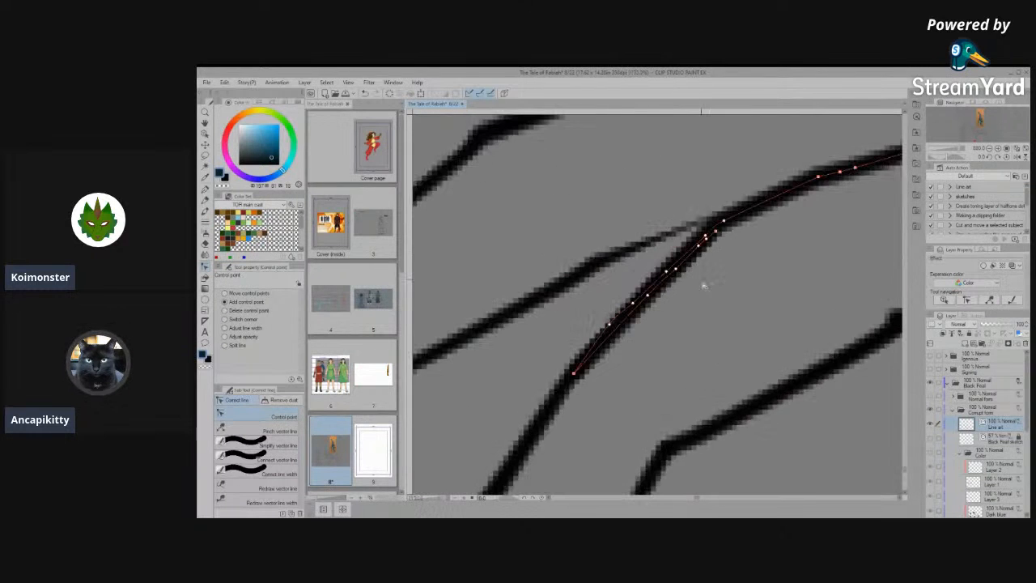
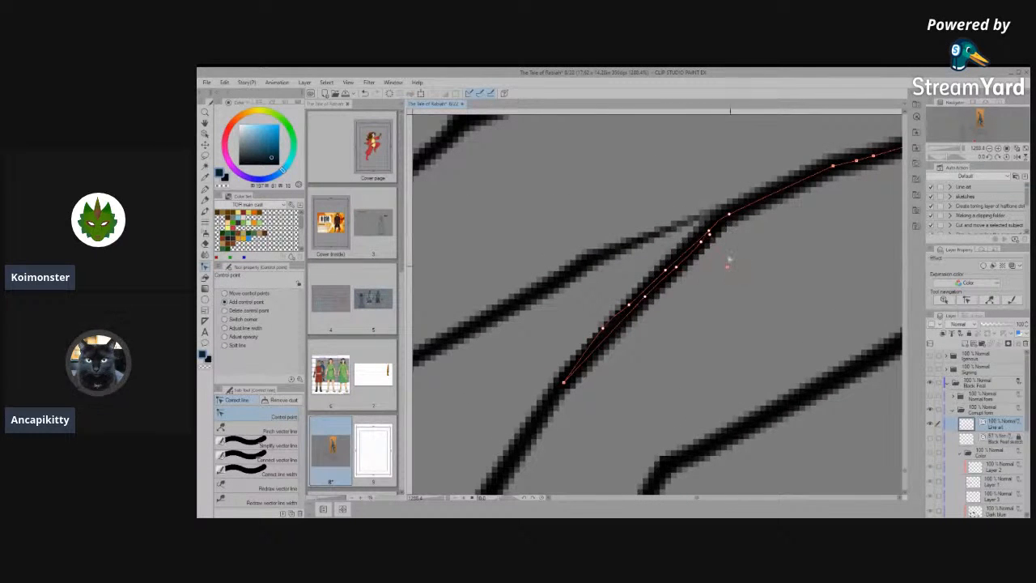
- Pull the control points of the doubled-back segment down and away from the nearer toe's upper line
drag(709, 234, 743, 340)
drag(710, 234, 742, 320)
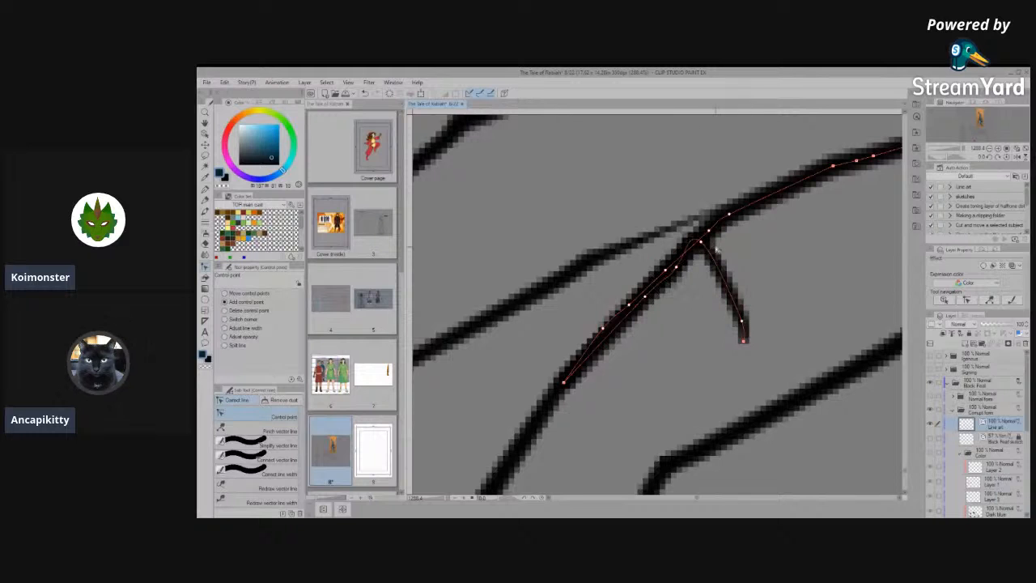
drag(702, 243, 697, 334)
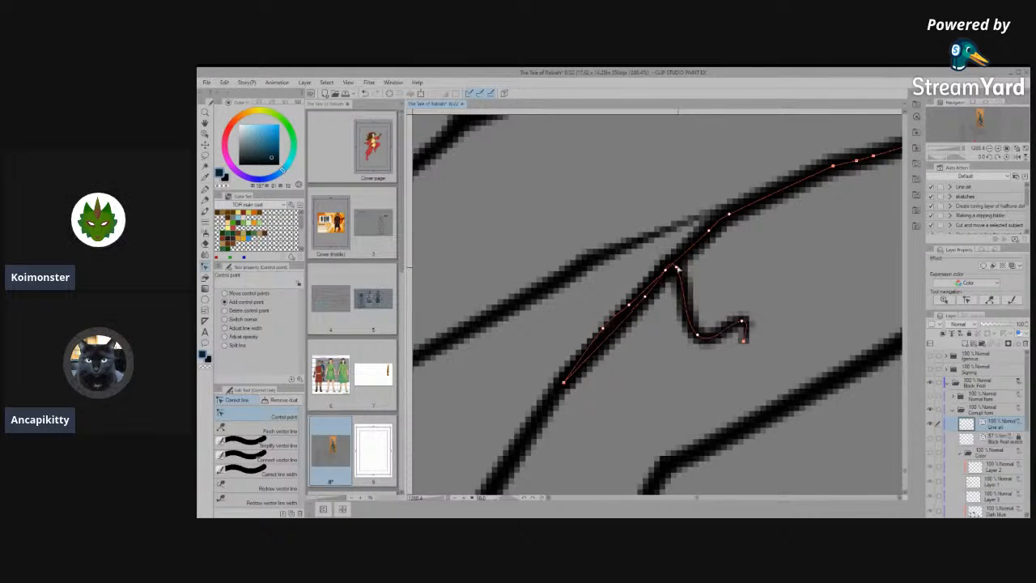
drag(677, 268, 682, 361)
drag(647, 300, 652, 383)
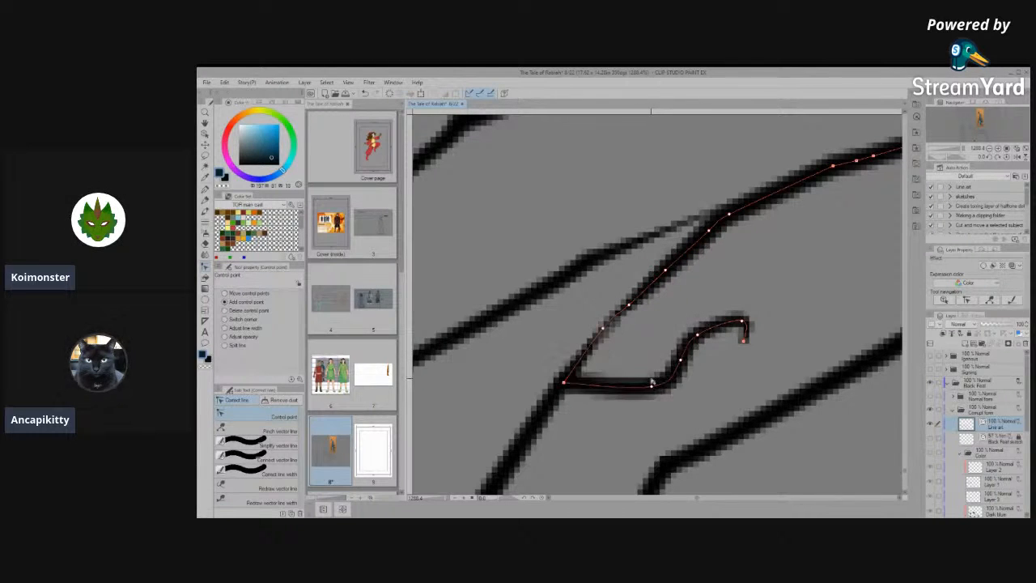
- Move the joint shared with the doubled-back segment outward past the nearer toe's outline and erase the loose segment
scroll(628, 392, up, 1)
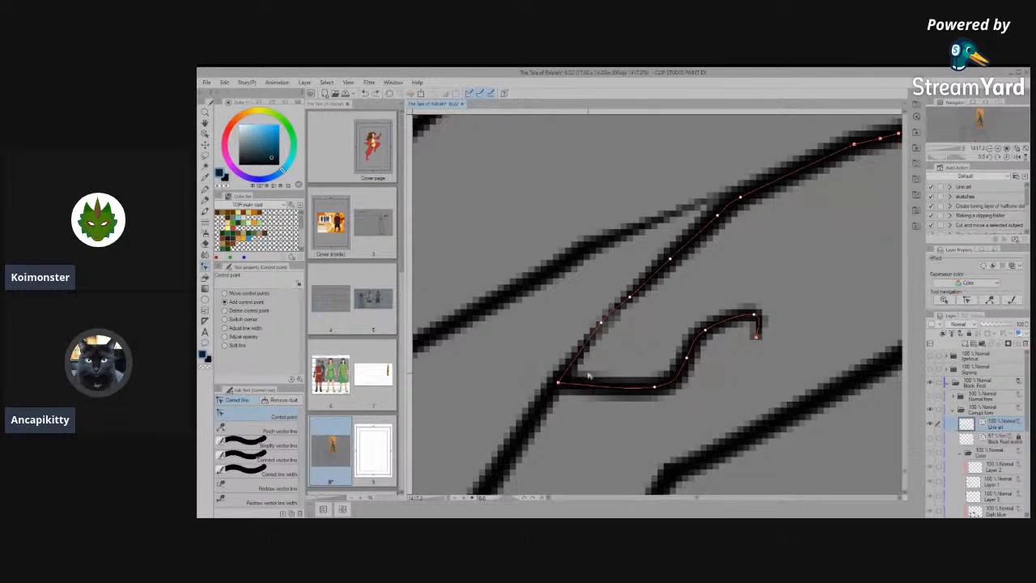
scroll(566, 392, up, 4)
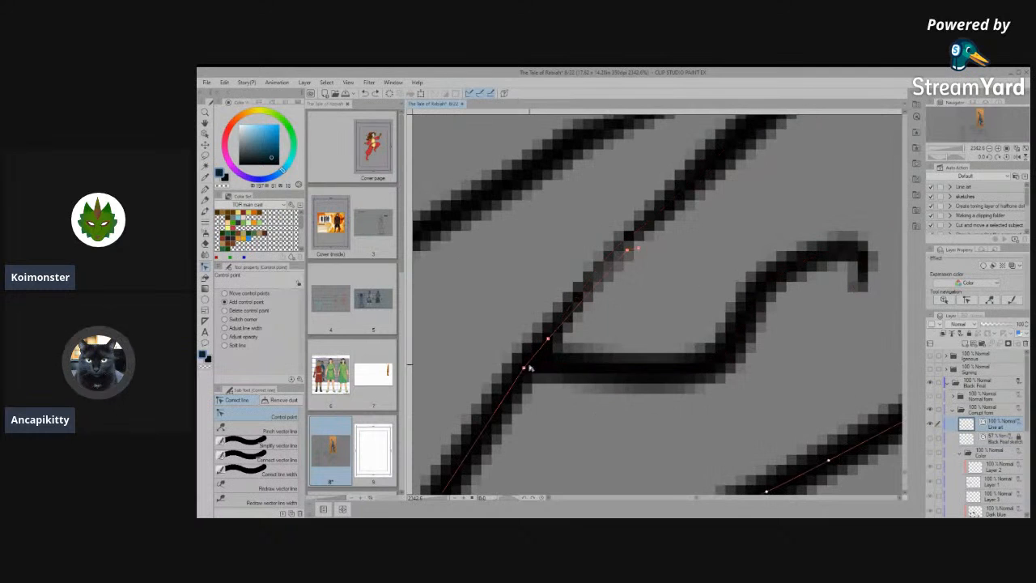
drag(531, 362, 447, 421)
scroll(681, 346, down, 2)
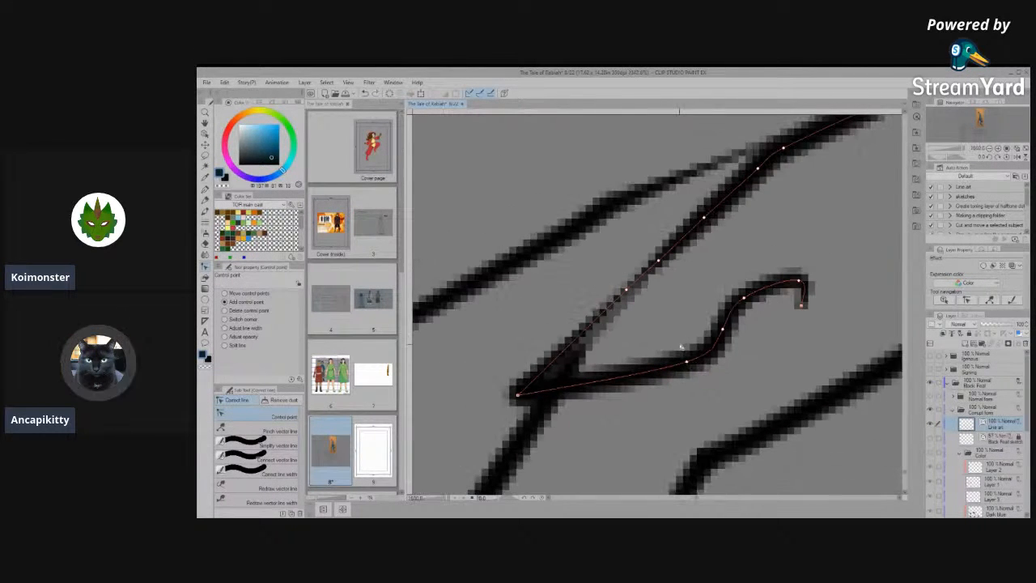
key(e)
drag(642, 387, 658, 373)
- Join the segments of the nearer toe's upper line across the erased joint with Connect vector line
click(267, 445)
click(267, 460)
mouse_move(599, 320)
mouse_down()
mouse_move(517, 419)
mouse_move(636, 267)
mouse_move(546, 327)
mouse_move(470, 437)
mouse_up()
drag(553, 371, 648, 317)
mouse_move(548, 398)
mouse_down()
mouse_move(744, 222)
mouse_move(525, 442)
mouse_up()
- Reposition the overlapping control points at the joint so the nearer toe's upper line runs as one smooth curve
click(261, 414)
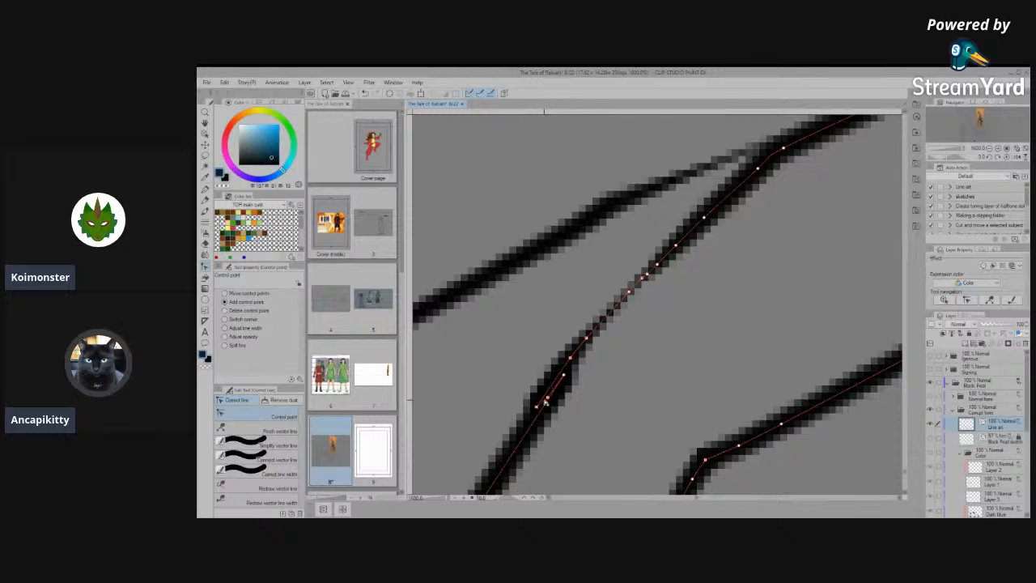
drag(553, 343, 552, 343)
drag(548, 397, 555, 355)
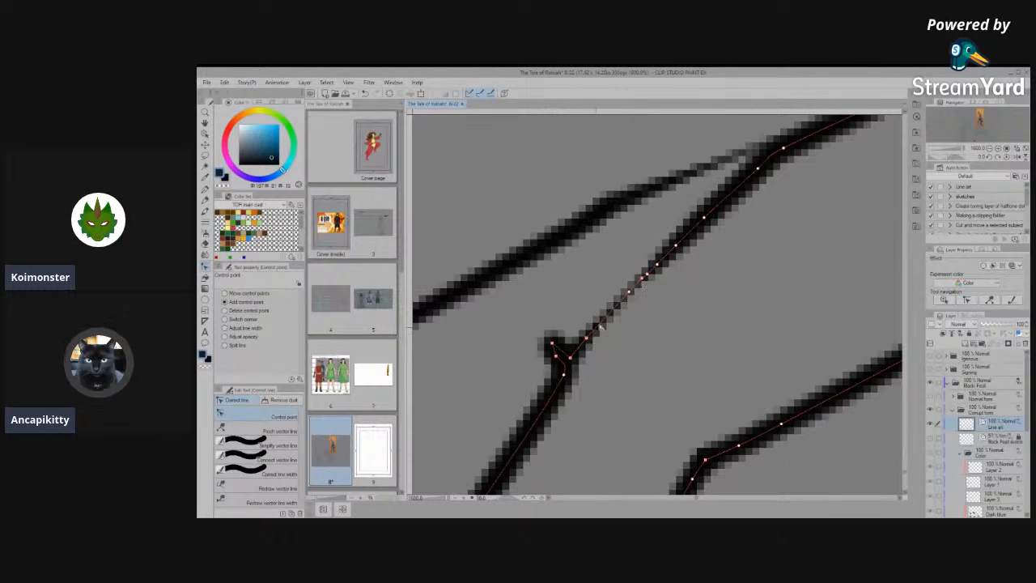
drag(588, 340, 627, 291)
drag(573, 357, 611, 314)
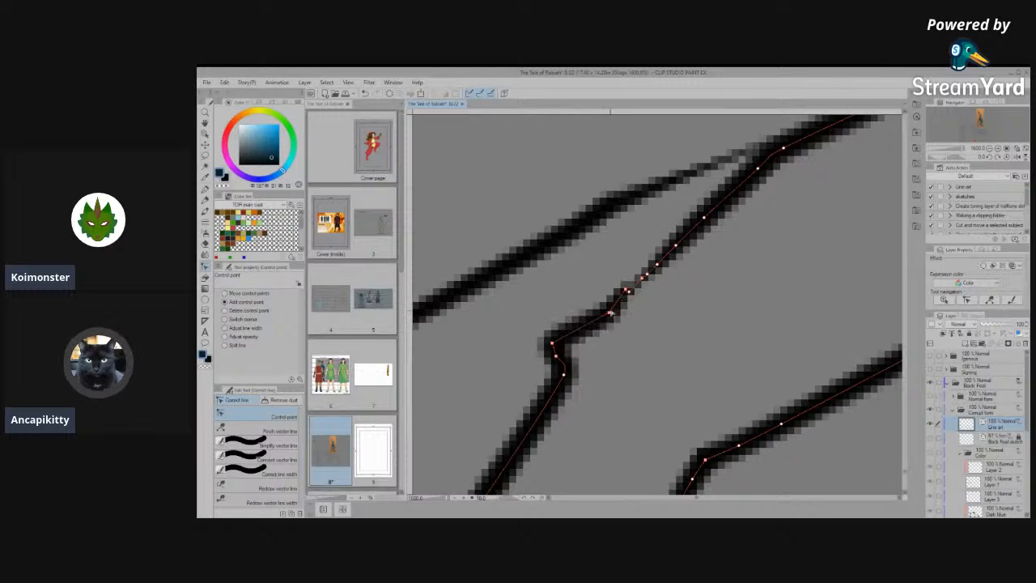
mouse_move(553, 343)
mouse_down()
mouse_move(592, 334)
mouse_move(581, 355)
mouse_up()
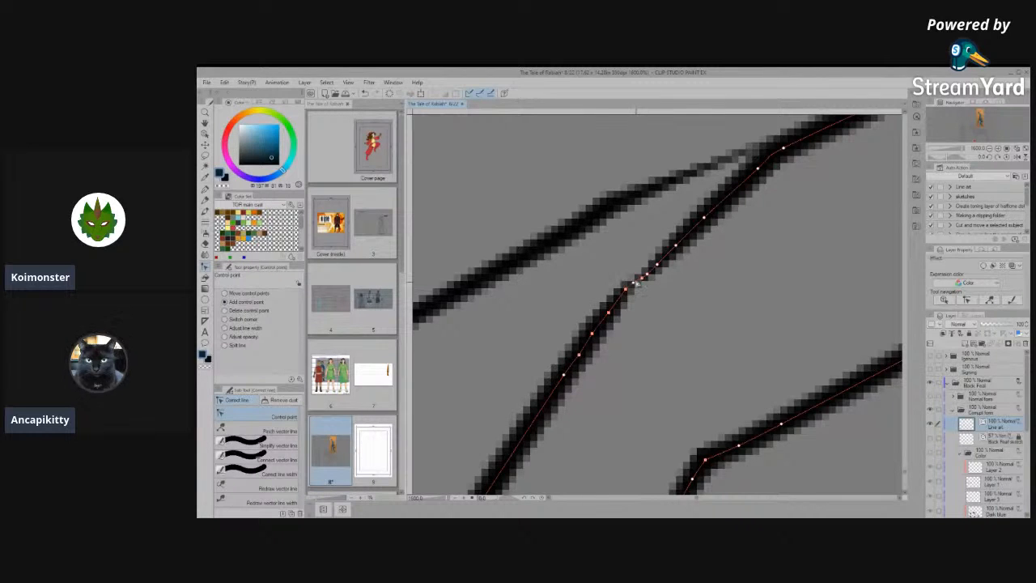
- Simplify the vector line along the rejoined stretch of the nearer toe's upper line
click(269, 442)
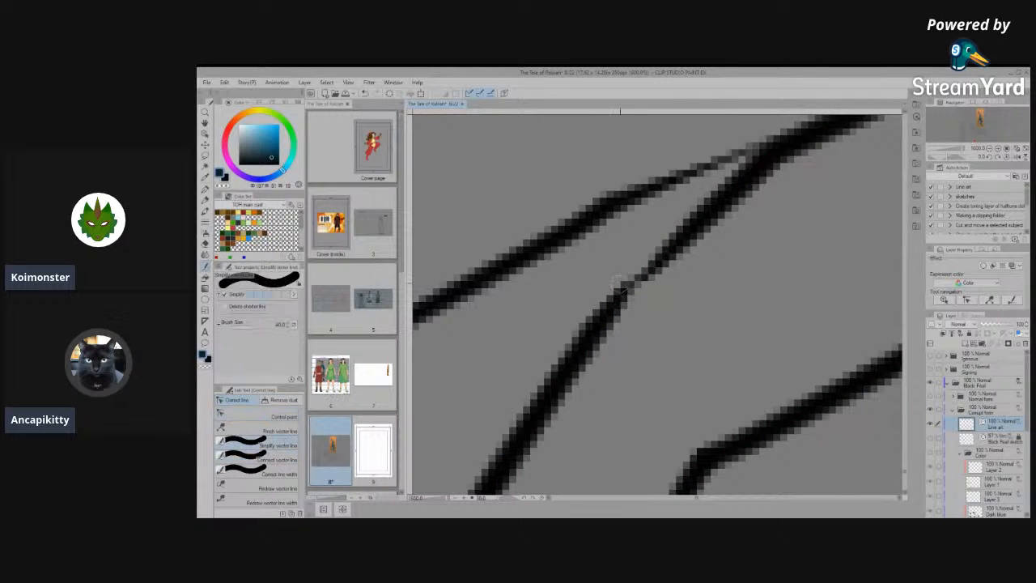
drag(694, 225, 553, 381)
mouse_move(691, 235)
mouse_down()
mouse_move(613, 312)
mouse_move(702, 213)
mouse_move(521, 437)
mouse_up()
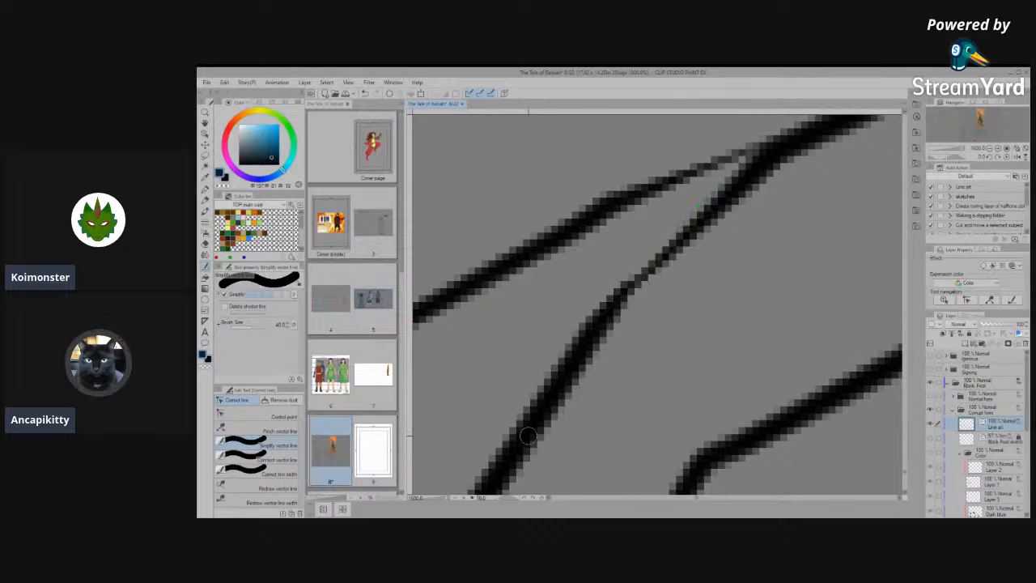
- Move the control point at the thin stretch of the nearer toe's upper line slightly upward to bend the line outward
scroll(527, 436, down, 8)
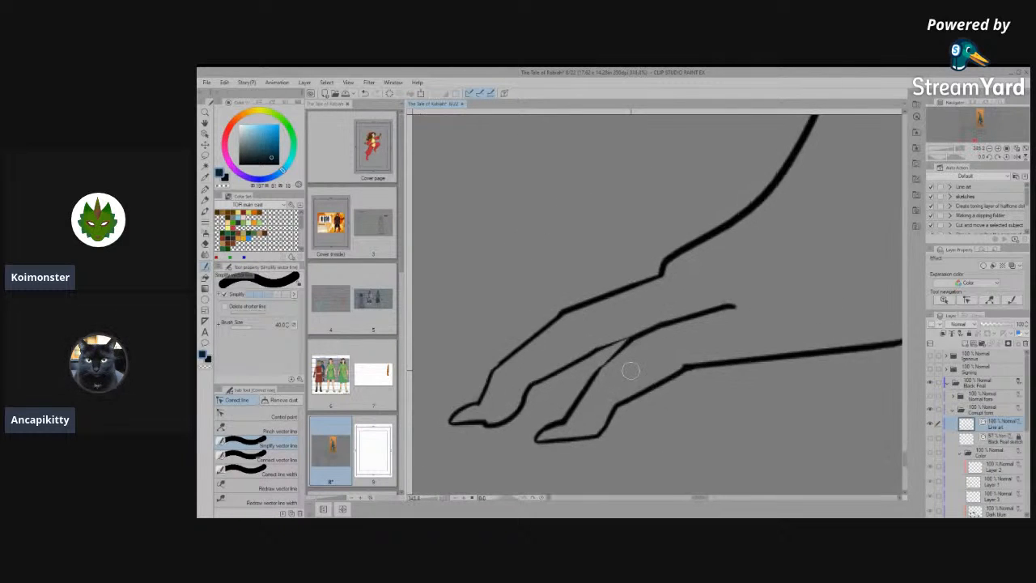
scroll(630, 370, up, 2)
click(276, 418)
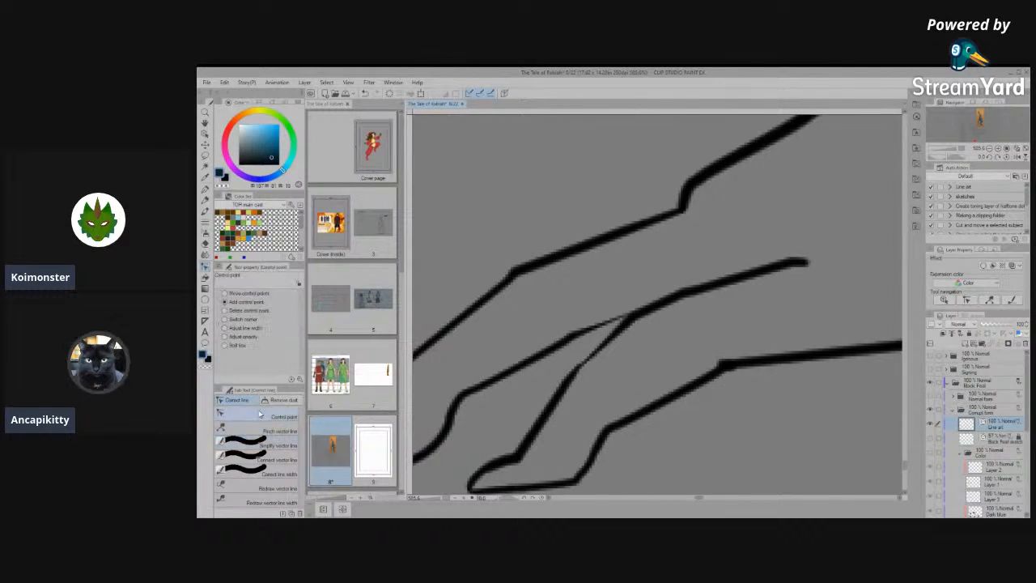
scroll(601, 362, up, 2)
drag(578, 364, 585, 344)
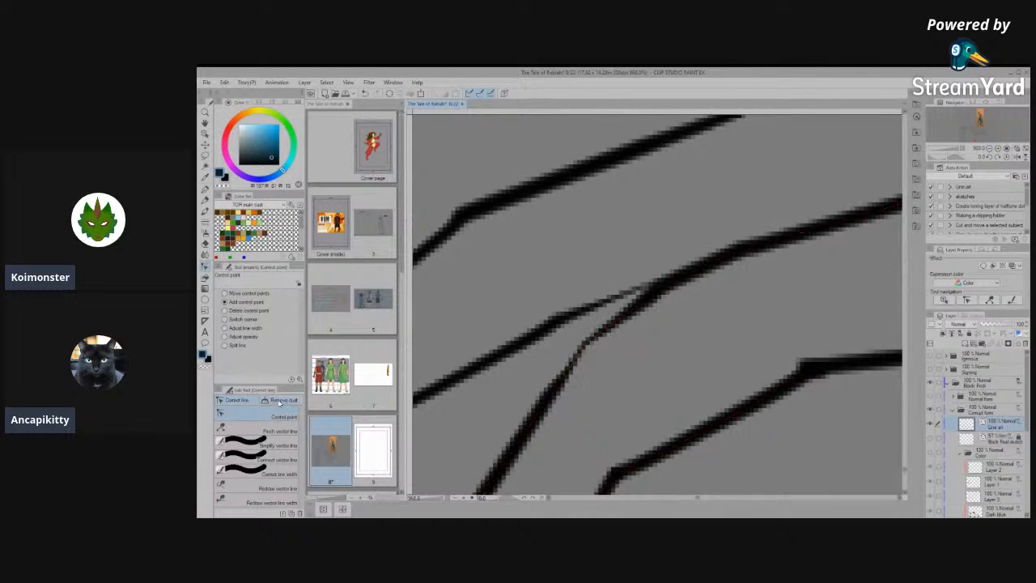
- Select the nearer toe's outline as an object and increase its brush size
click(205, 134)
click(561, 370)
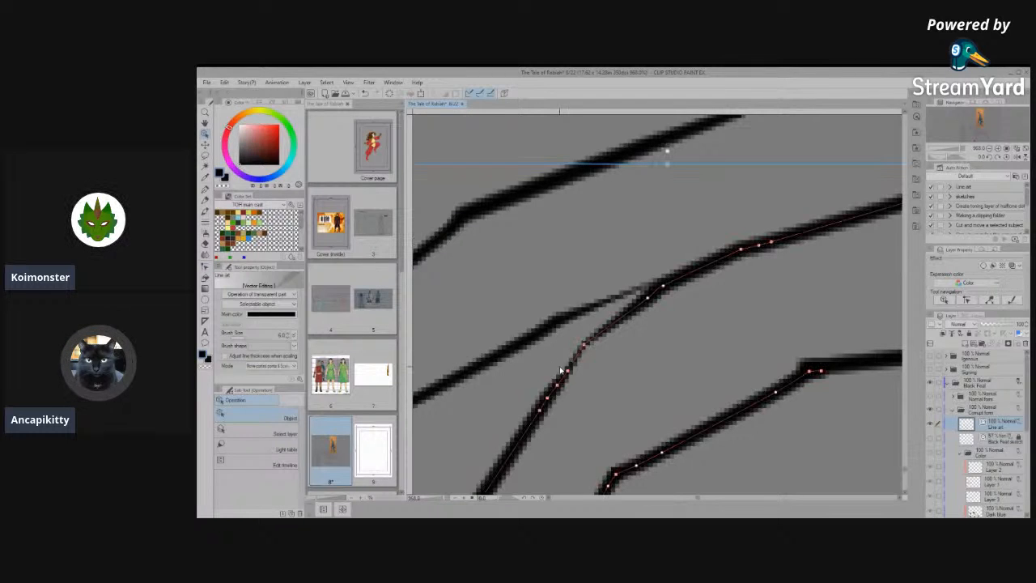
click(289, 332)
click(289, 332)
click(289, 333)
click(289, 333)
click(626, 388)
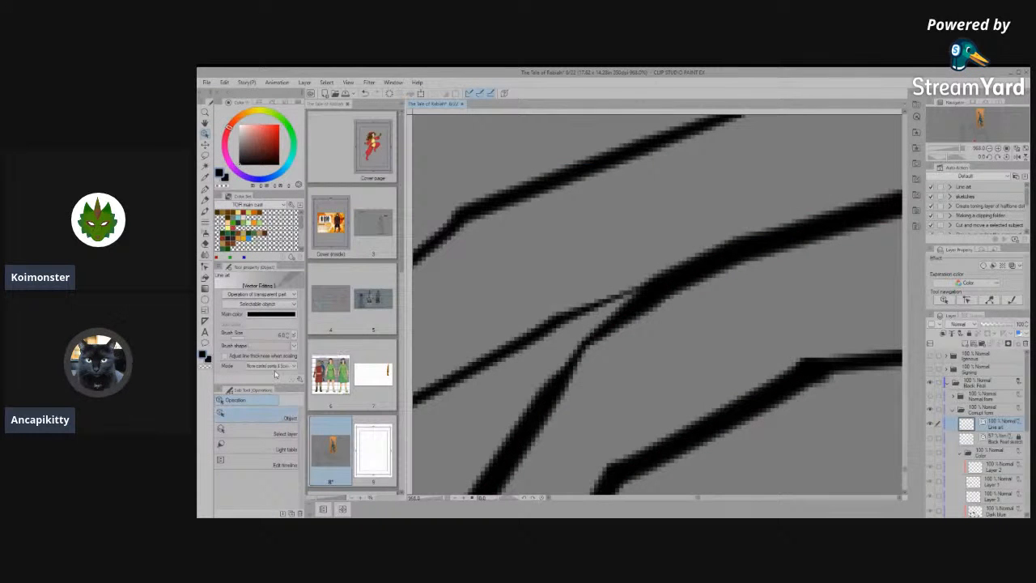
- Go over the bend in the nearer toe's upper line with Connect vector line
click(204, 276)
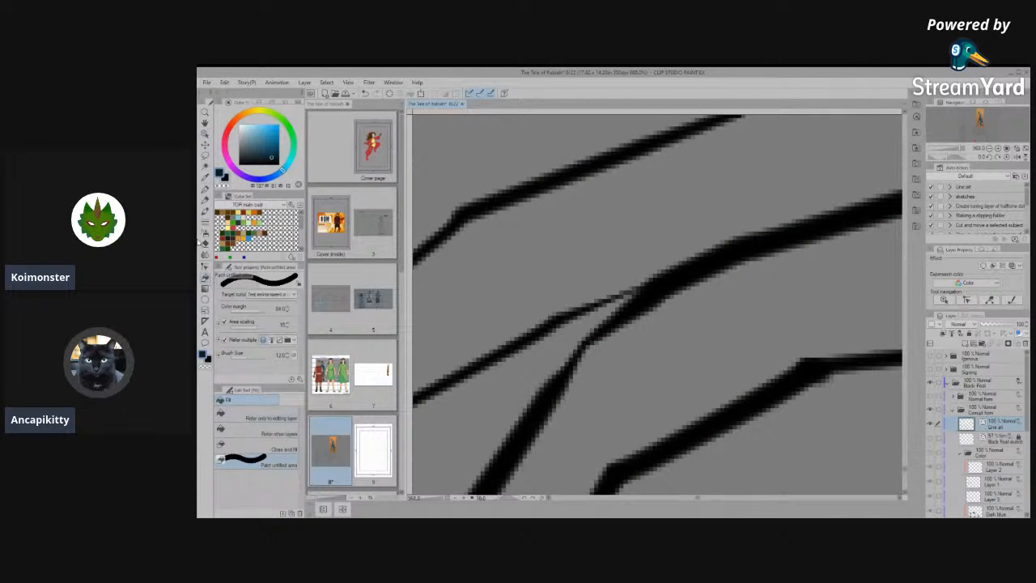
click(205, 266)
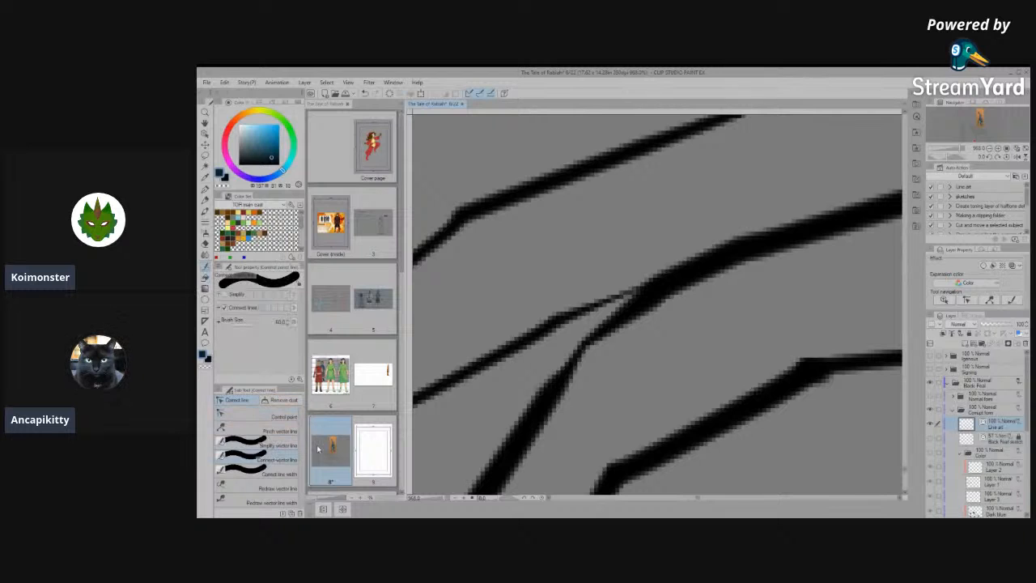
drag(592, 338, 582, 357)
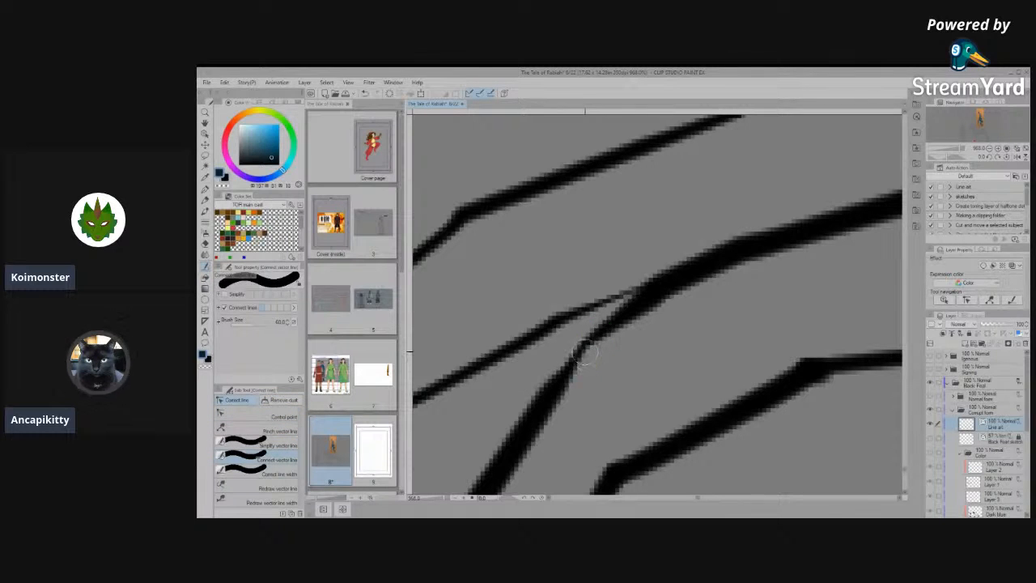
- Thicken the nearer toe's upper line at the bend with Correct line width, and narrow the line along its length
click(274, 473)
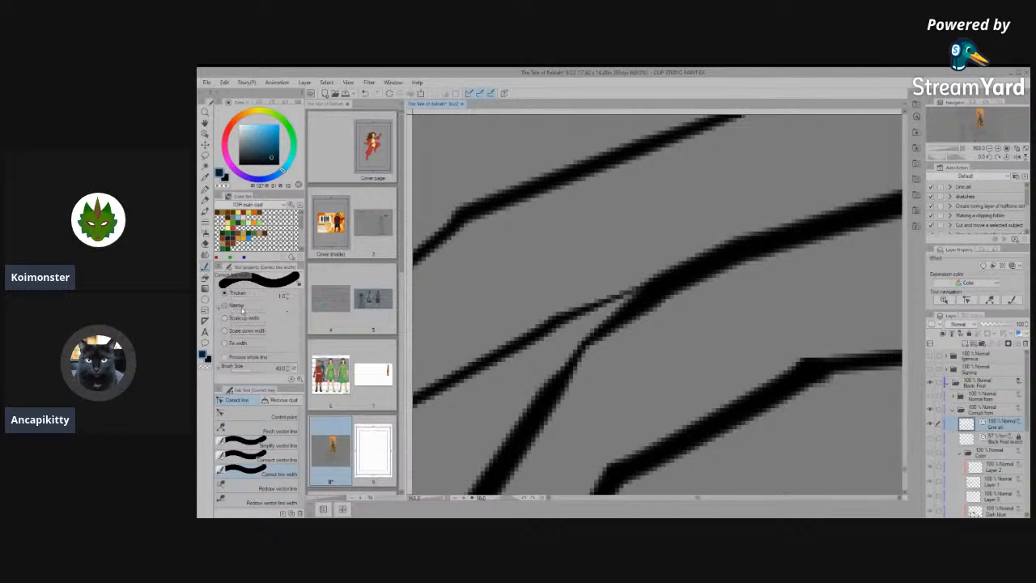
drag(612, 346, 584, 345)
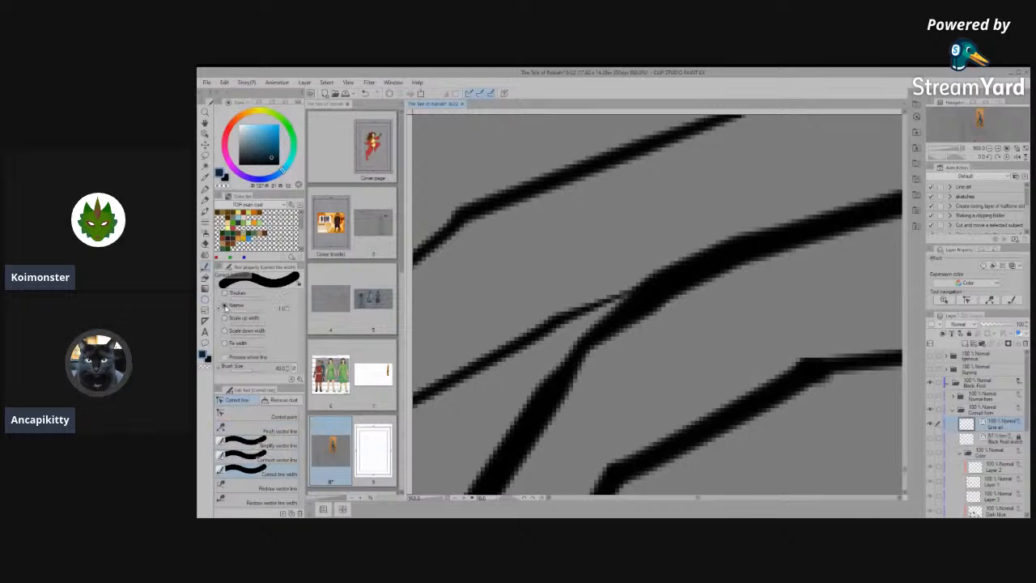
click(711, 268)
click(505, 442)
click(505, 460)
click(507, 462)
mouse_move(579, 409)
mouse_down()
mouse_move(683, 294)
mouse_move(574, 382)
mouse_up()
- Try to pull the control point at the faded bend of the nearer toe's line up past the farther toe's line
key(space)
scroll(593, 346, up, 2)
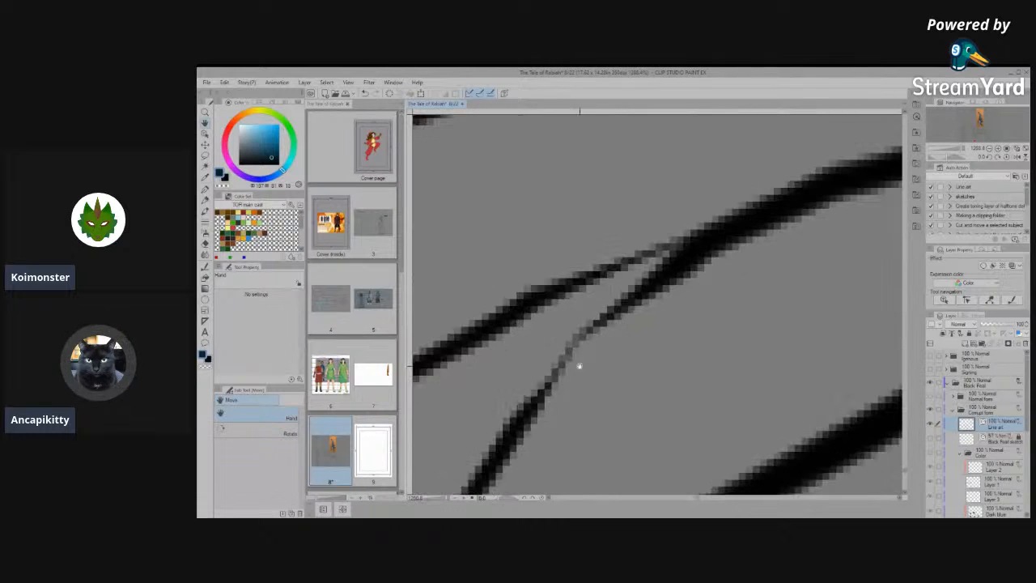
key(o)
click(549, 378)
scroll(622, 335, down, 1)
scroll(636, 311, down, 1)
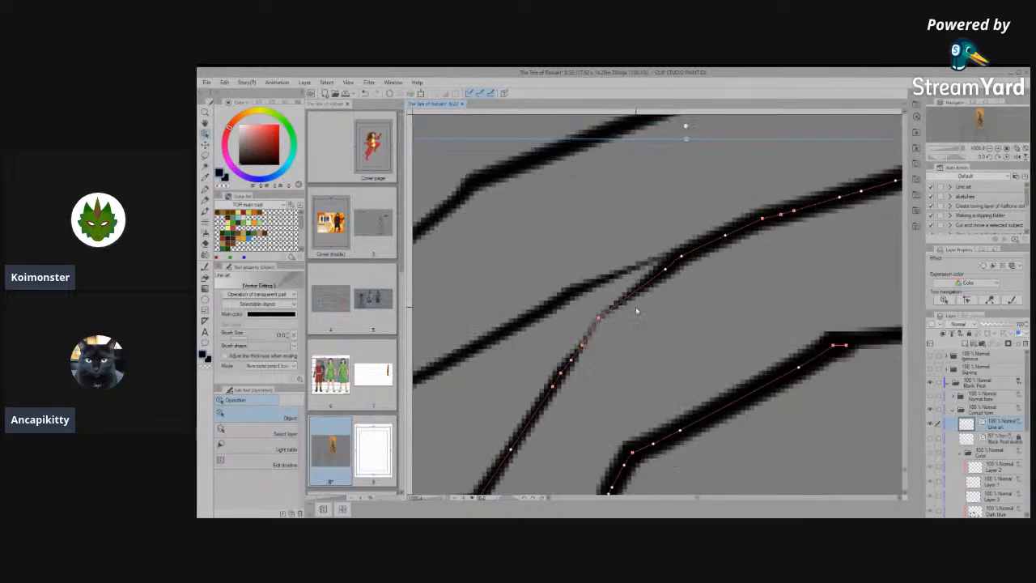
scroll(636, 311, down, 3)
scroll(616, 321, up, 4)
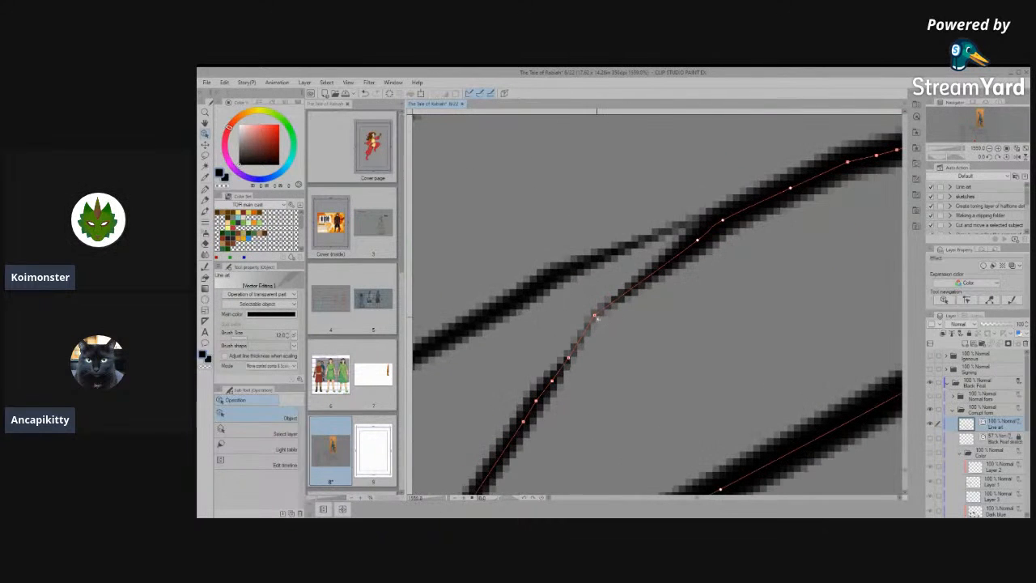
mouse_move(595, 316)
mouse_down()
mouse_move(626, 315)
mouse_move(633, 290)
mouse_move(602, 309)
mouse_move(627, 243)
mouse_move(637, 150)
mouse_move(698, 141)
mouse_up()
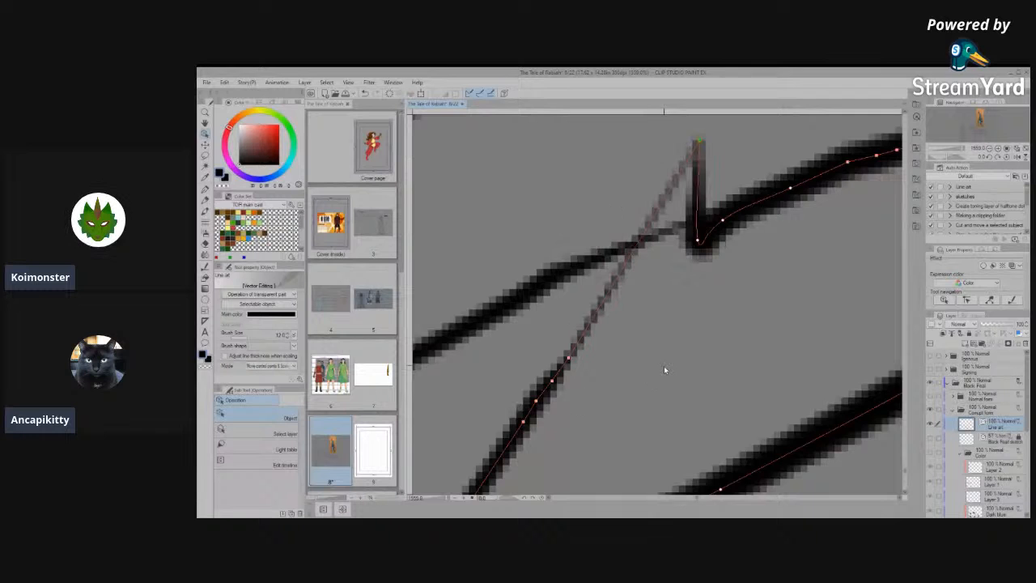
scroll(664, 370, down, 5)
scroll(621, 362, up, 1)
scroll(621, 362, down, 1)
- Set the brush size of the nearer toe's outline to 10.0
click(656, 389)
scroll(703, 371, up, 2)
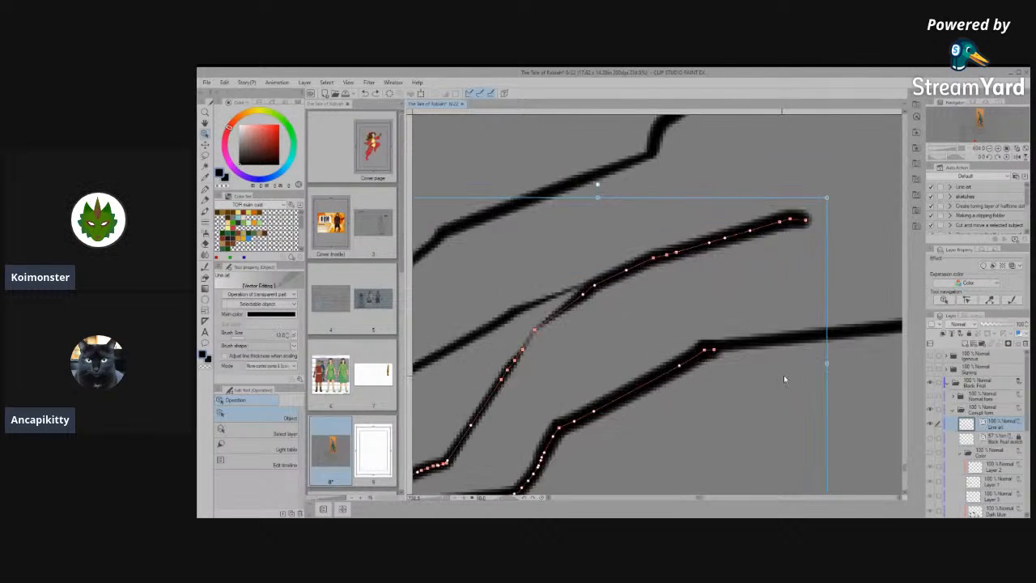
scroll(783, 375, up, 1)
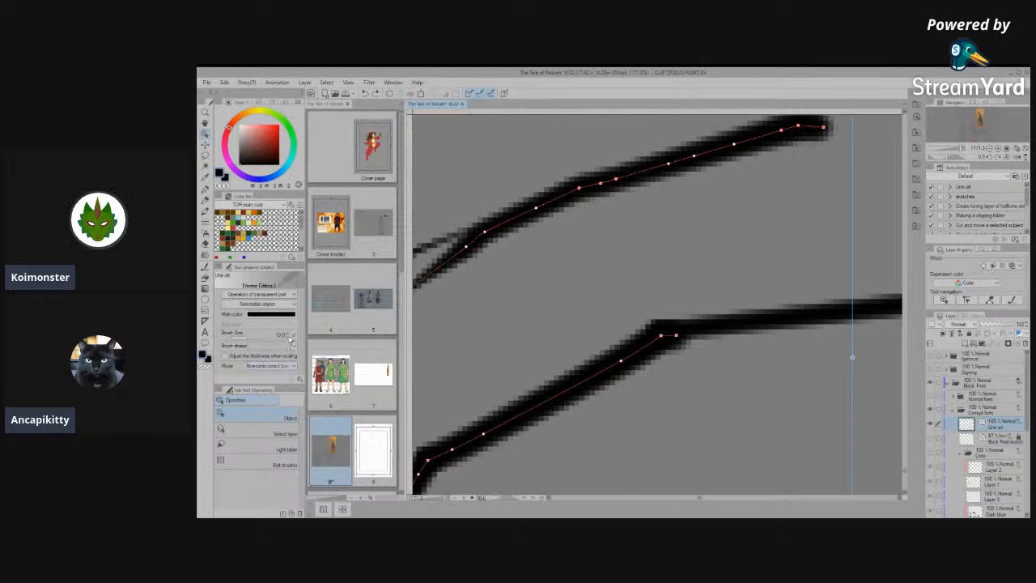
click(291, 338)
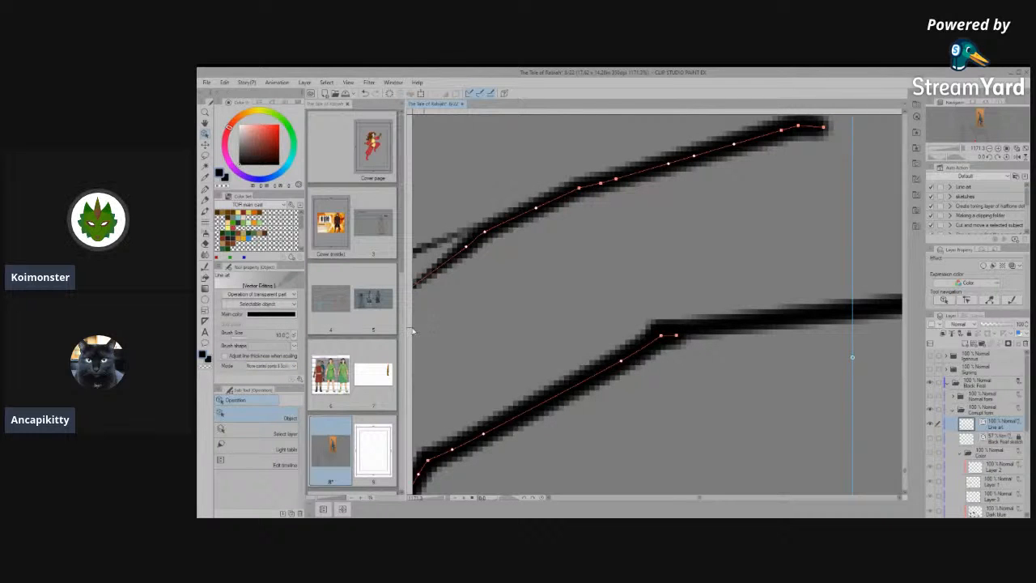
scroll(589, 201, down, 3)
scroll(650, 403, down, 1)
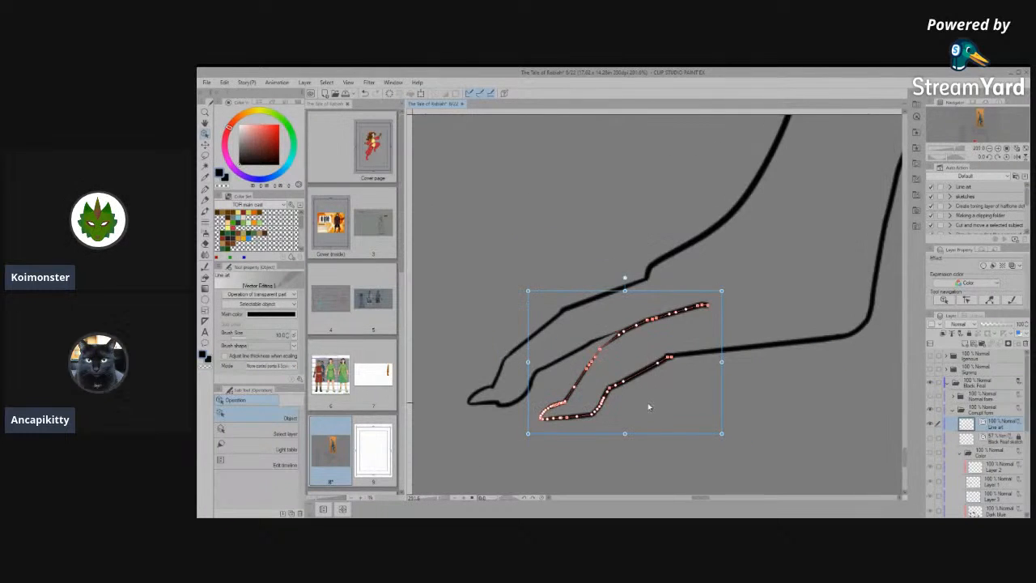
- Simplify the vector line along the farther toe's underside to flatten the notch and curve behind the tip
scroll(463, 416, up, 4)
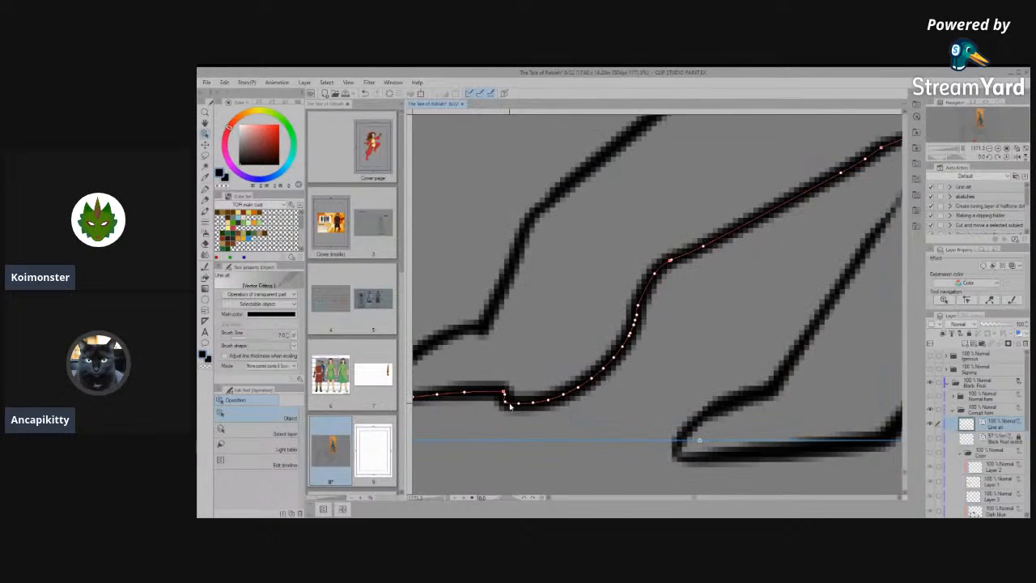
click(205, 267)
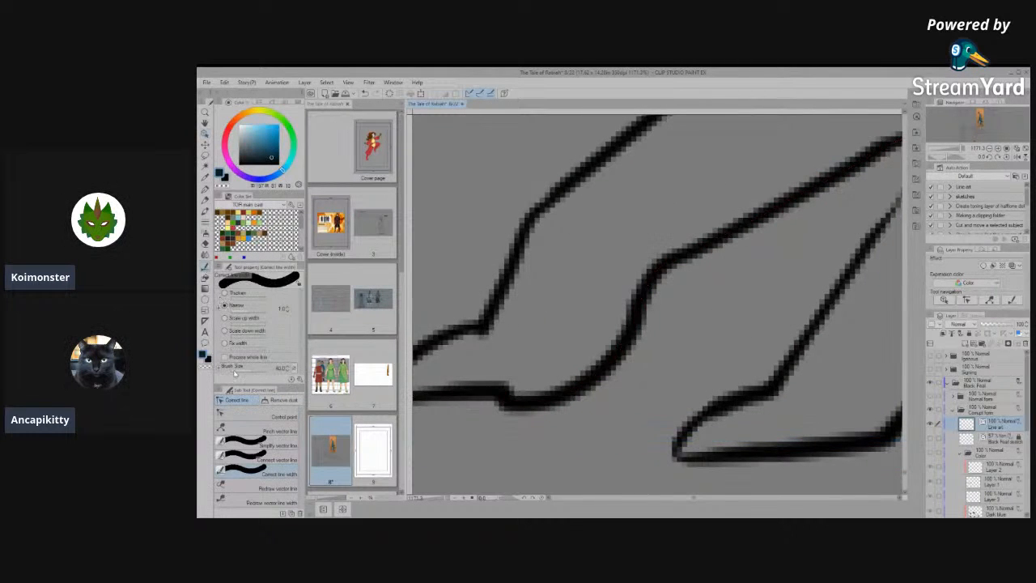
click(261, 446)
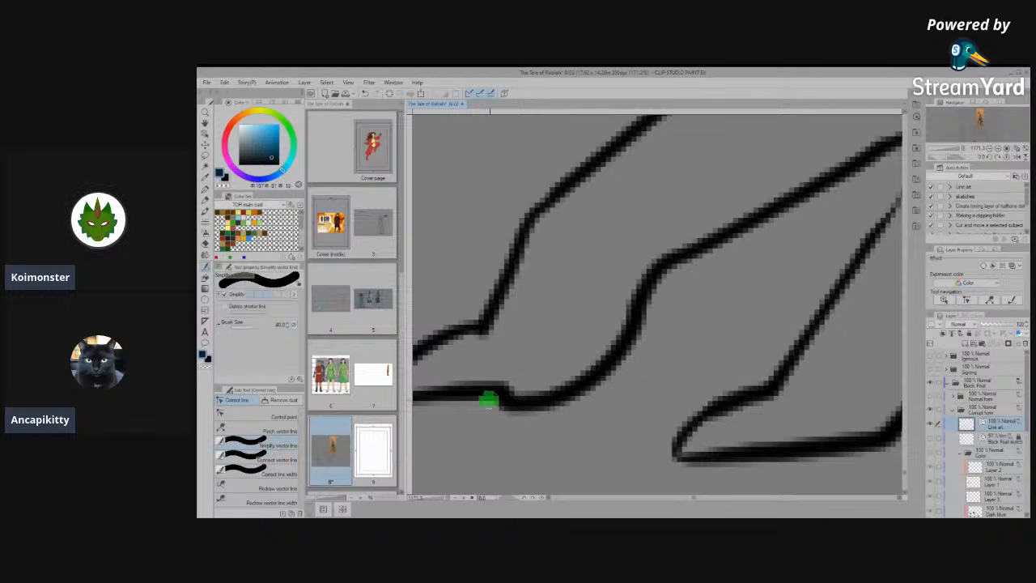
drag(488, 398, 591, 392)
scroll(587, 374, down, 2)
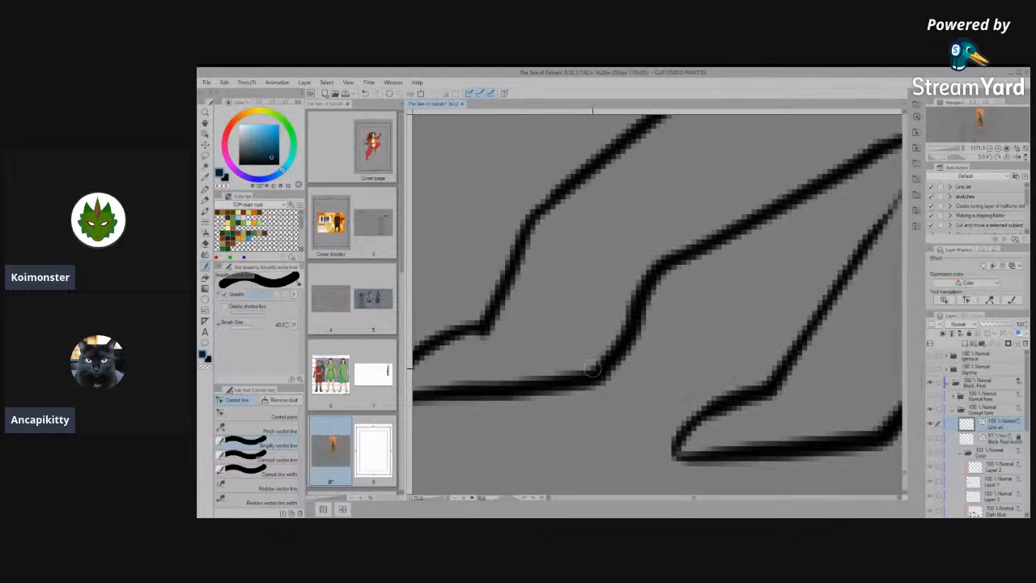
scroll(593, 369, down, 6)
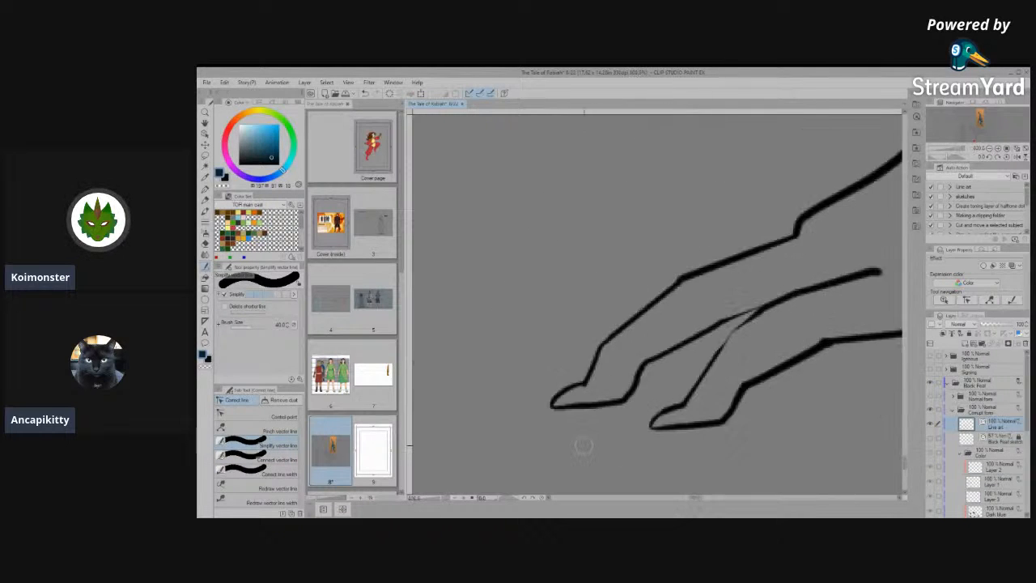
- Connect the vector lines at the bend in the side view paw's sole and along the upper end of the nearer toe's line
scroll(751, 350, down, 5)
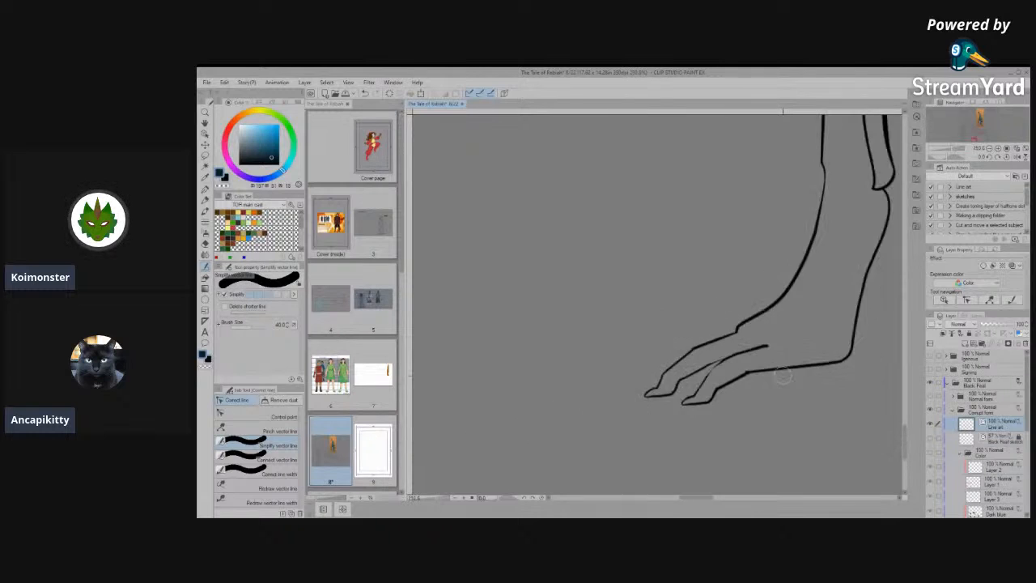
scroll(856, 379, up, 6)
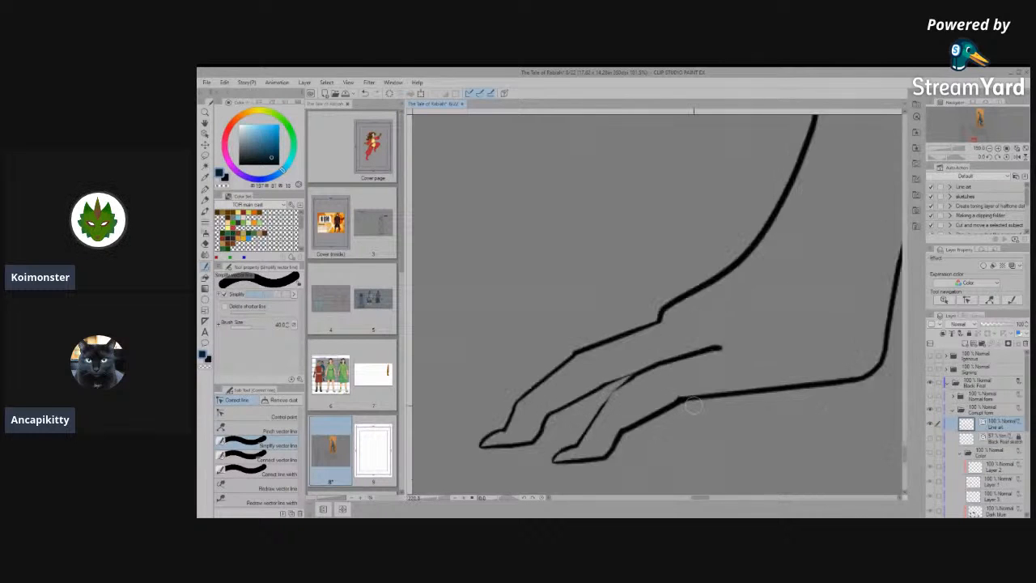
scroll(669, 418, up, 2)
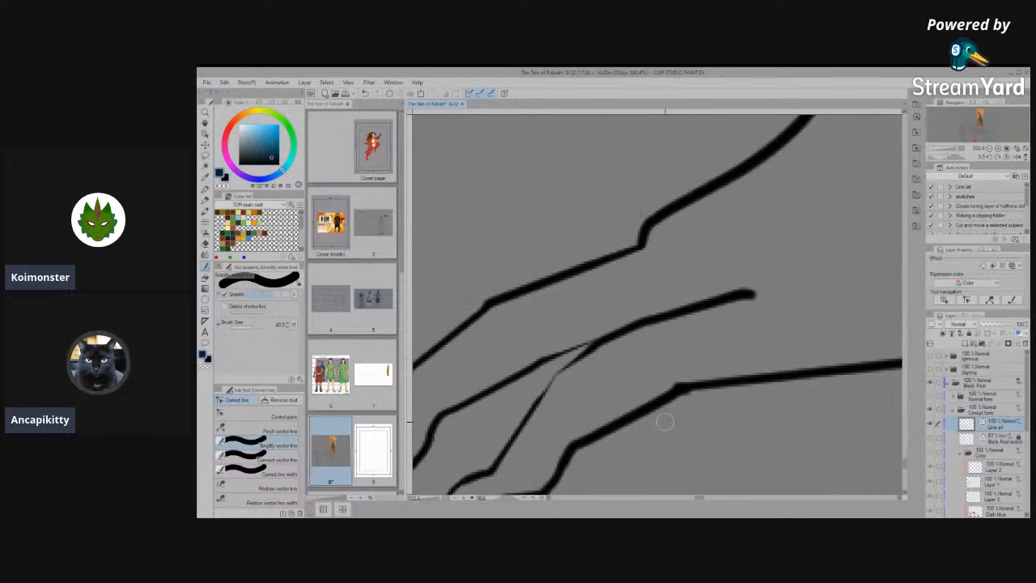
click(245, 418)
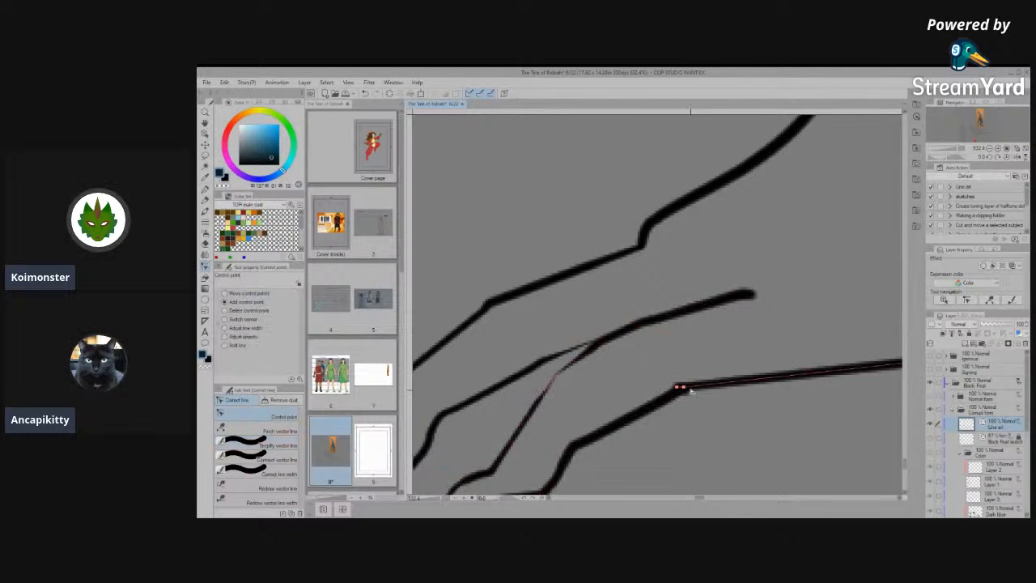
click(271, 447)
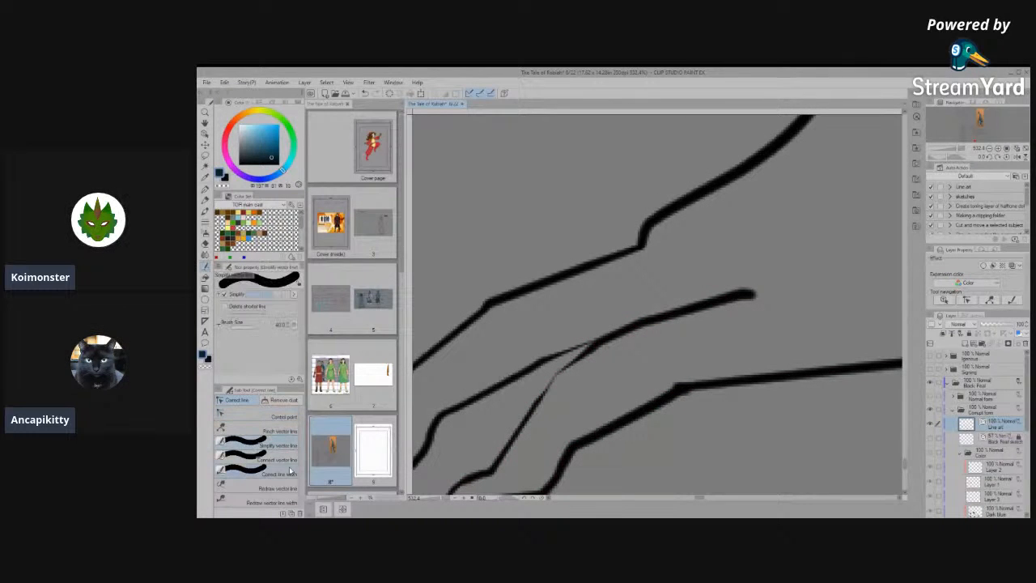
click(275, 459)
drag(660, 391, 740, 370)
drag(659, 313, 821, 283)
scroll(648, 352, down, 10)
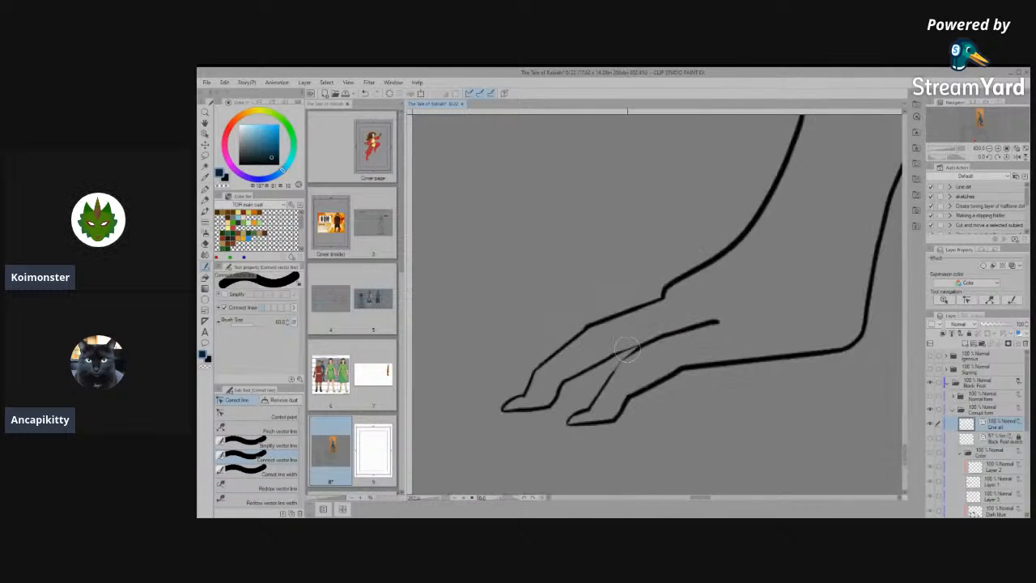
scroll(678, 397, down, 2)
- Adjust the control points at the faded bend of the nearer toe's upper line to smooth the kink
scroll(685, 361, up, 6)
scroll(648, 363, up, 8)
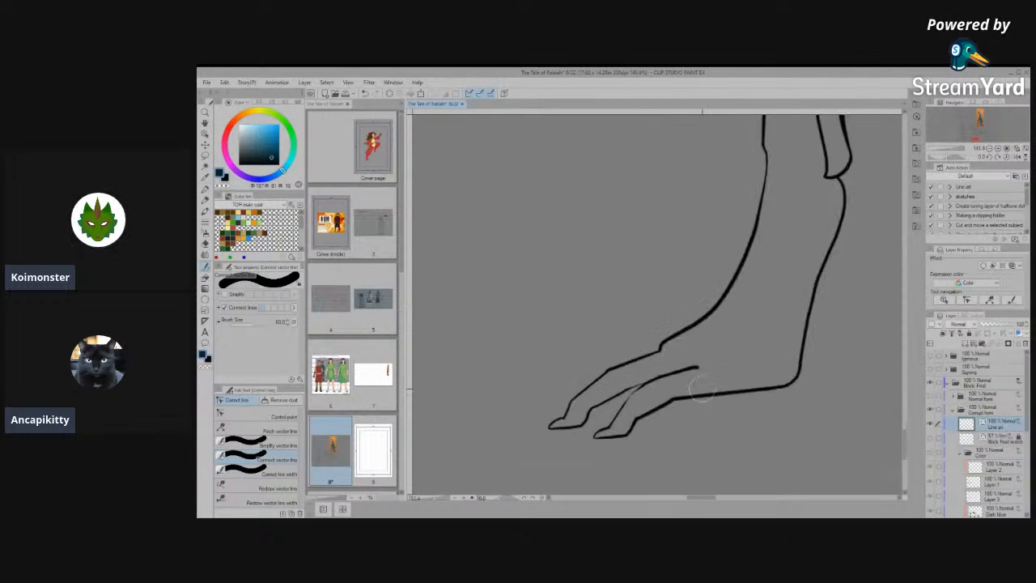
scroll(648, 340, down, 3)
scroll(620, 310, up, 3)
scroll(620, 310, down, 3)
click(267, 446)
scroll(581, 421, up, 3)
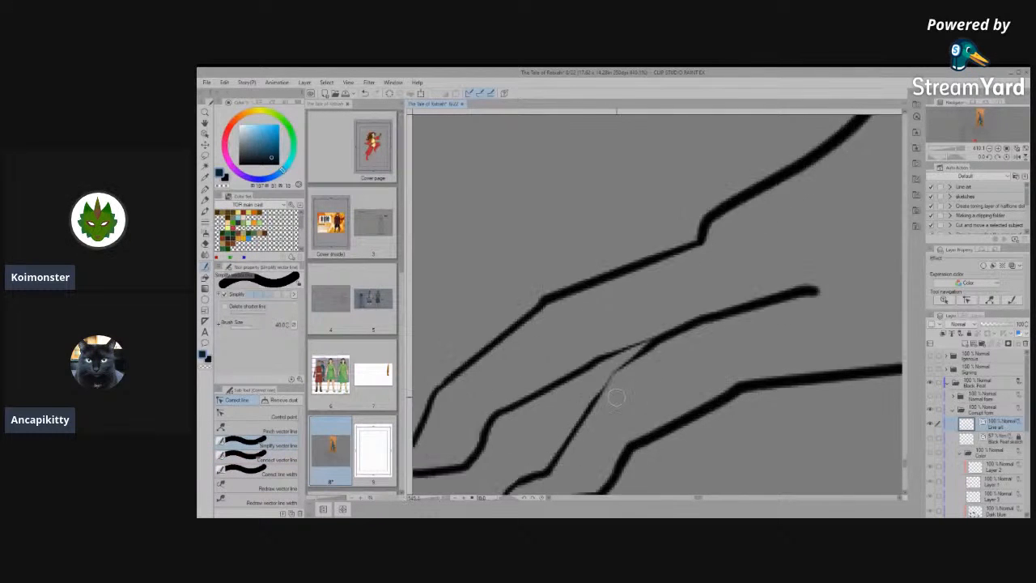
click(277, 417)
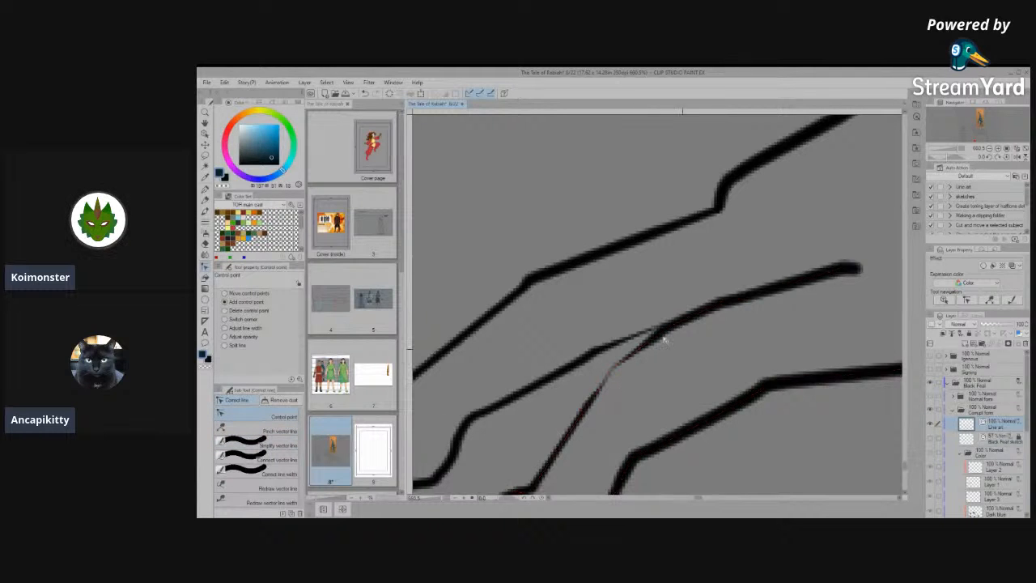
scroll(692, 365, down, 3)
scroll(657, 402, up, 4)
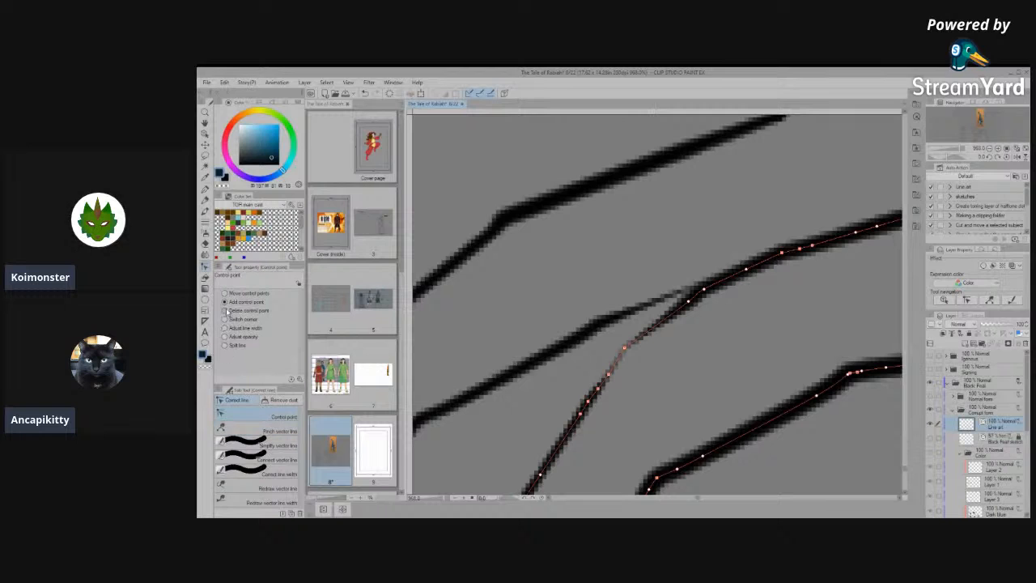
mouse_move(611, 365)
mouse_down()
mouse_move(669, 266)
mouse_move(617, 365)
mouse_up()
- Thicken the faded bend of the nearer toe's upper line with Correct line width set to Thicken
click(205, 277)
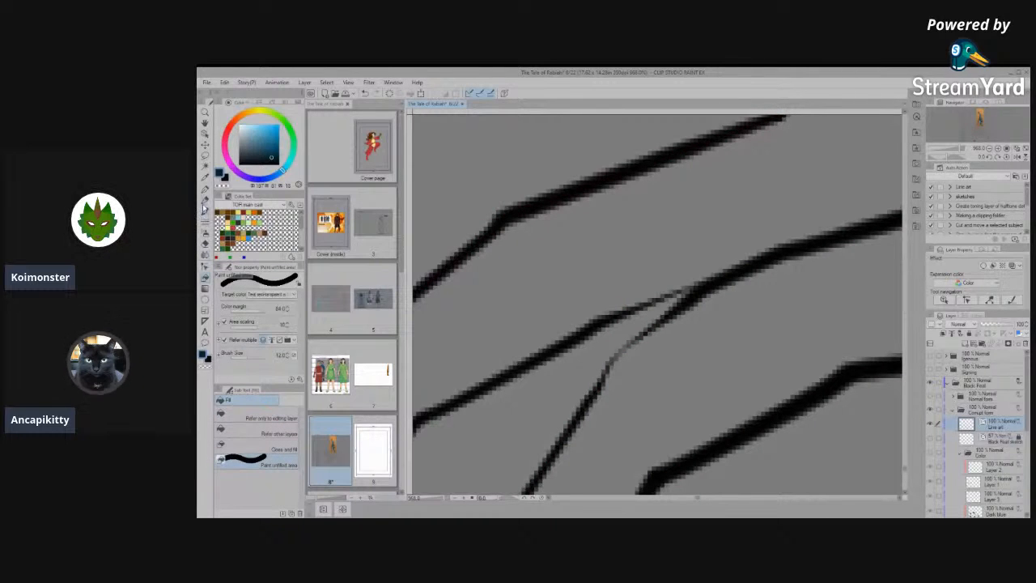
click(207, 324)
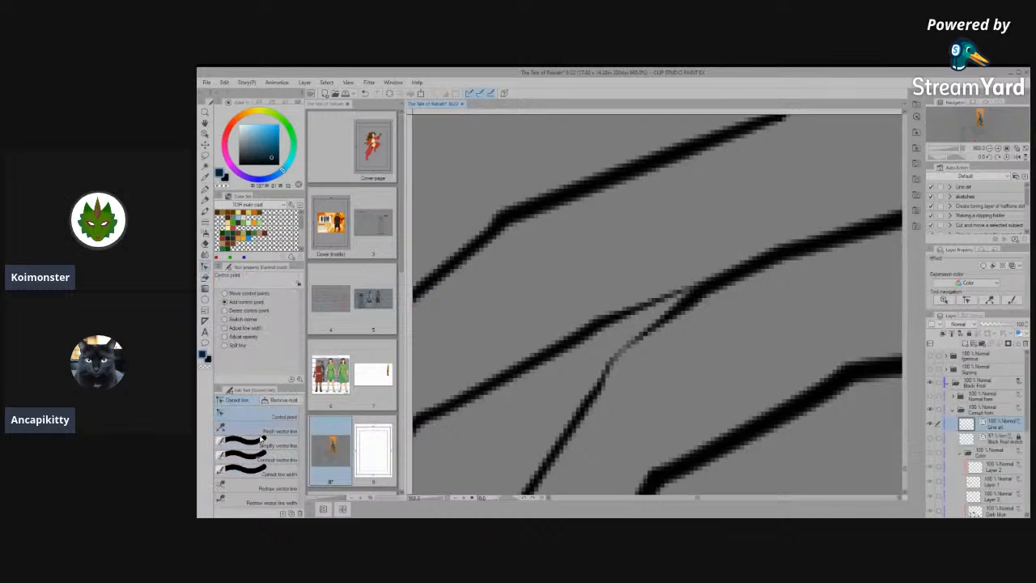
click(261, 461)
click(263, 474)
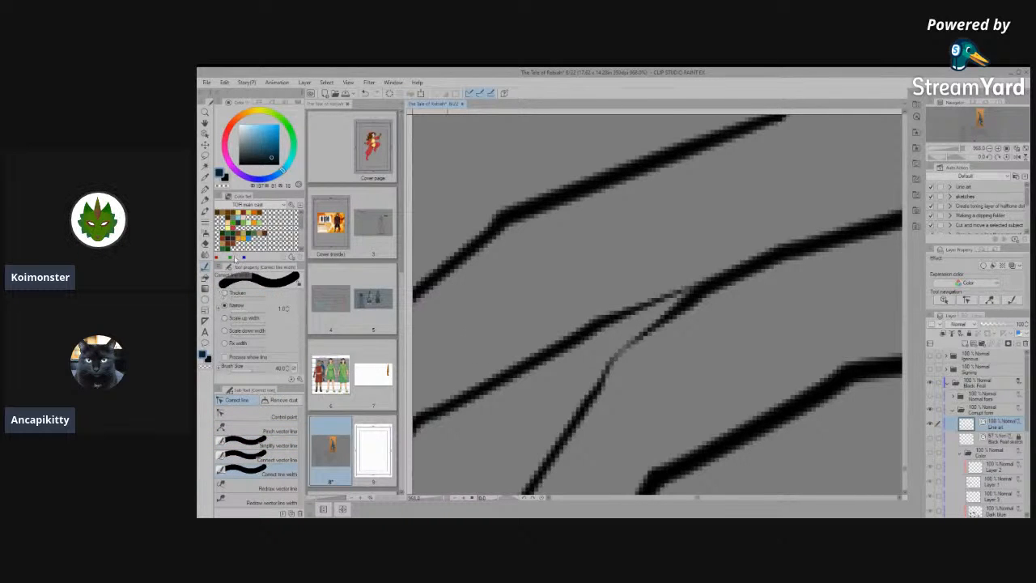
drag(613, 352, 623, 366)
scroll(647, 394, down, 3)
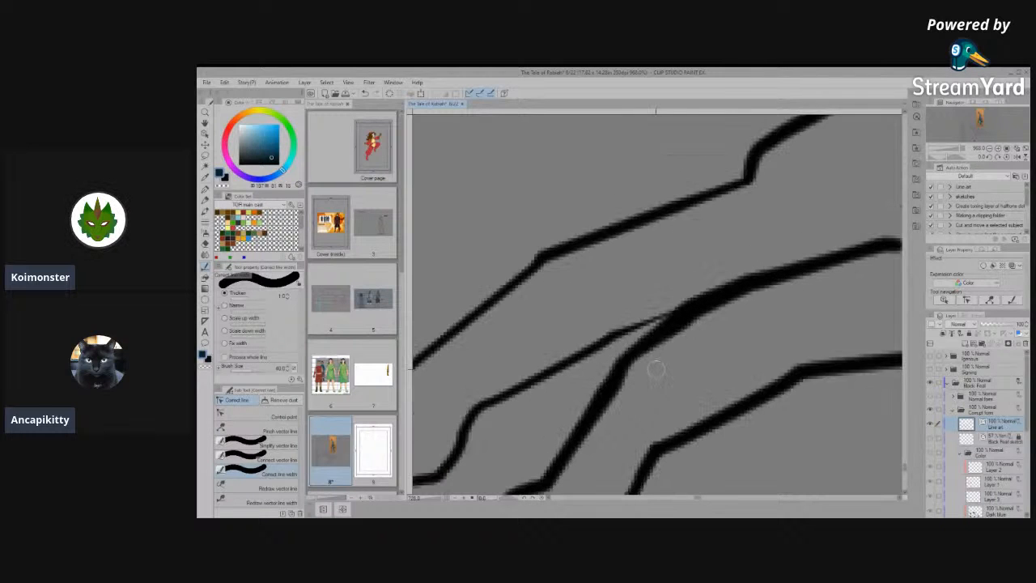
- Move the end control point of the nearer toe's upper line up and outward, giving the line an upturned end
click(282, 400)
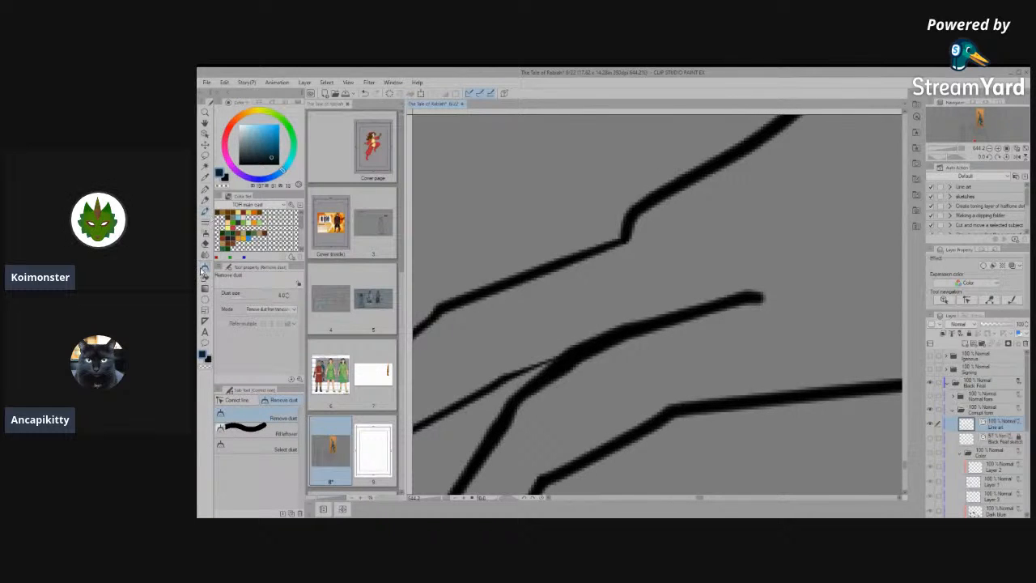
click(236, 414)
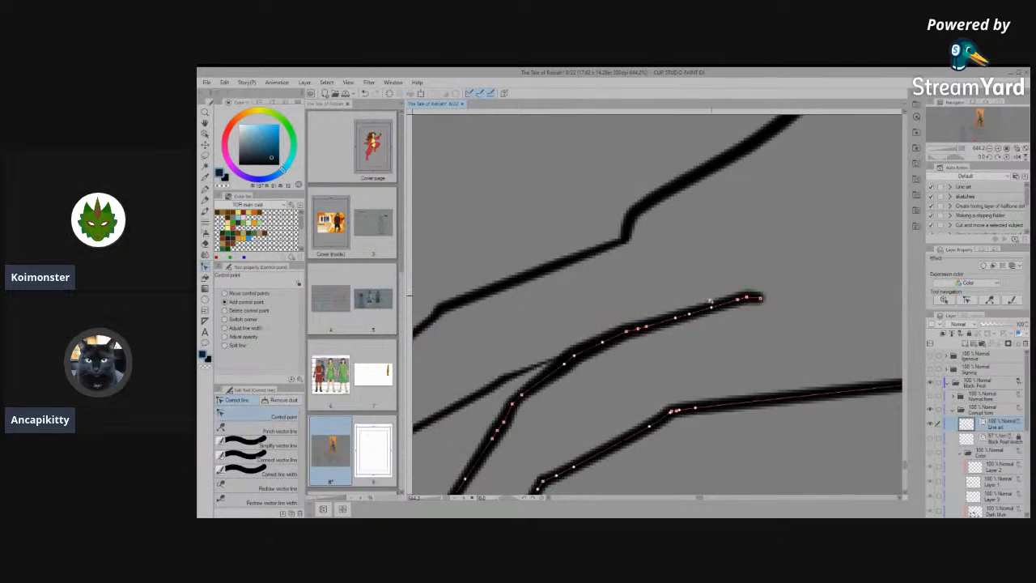
scroll(782, 304, up, 4)
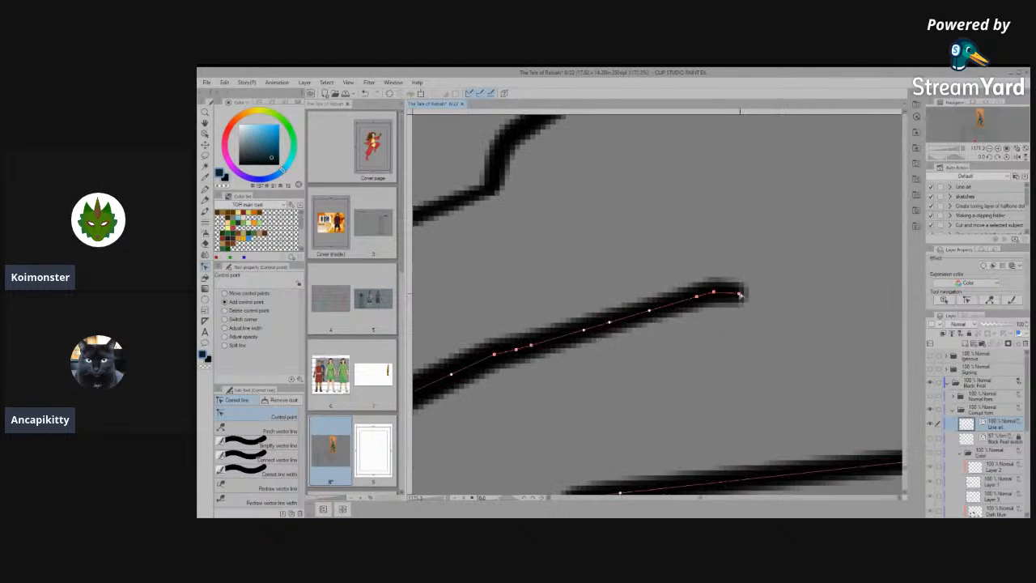
drag(740, 294, 758, 265)
- Taper the upturned end of the nearer toe's line with two passes of Correct line width set to Narrow
click(279, 456)
click(264, 488)
click(261, 474)
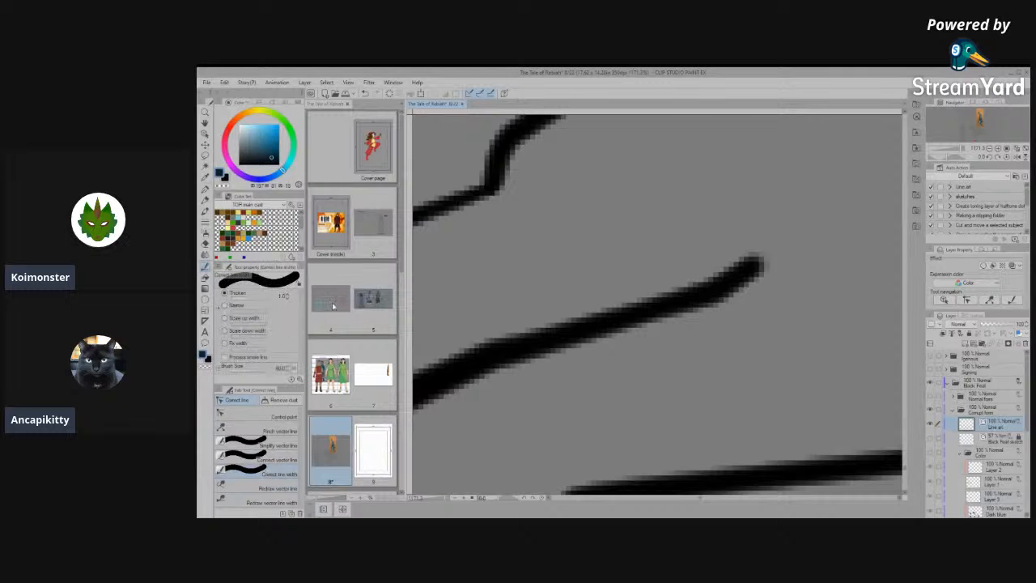
click(225, 306)
drag(753, 266, 708, 299)
drag(753, 264, 706, 301)
scroll(706, 323, down, 1)
scroll(706, 323, down, 4)
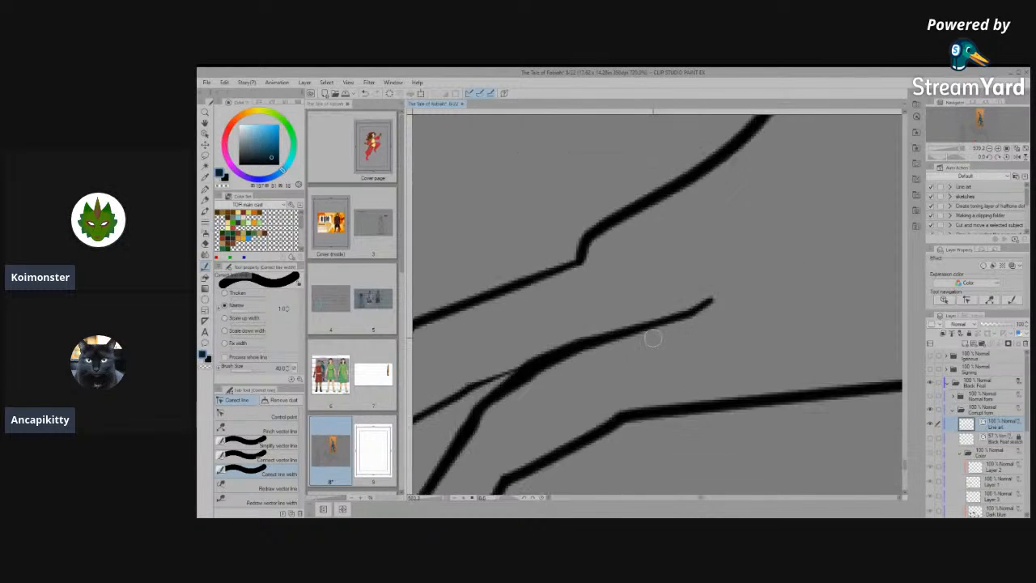
scroll(722, 395, down, 8)
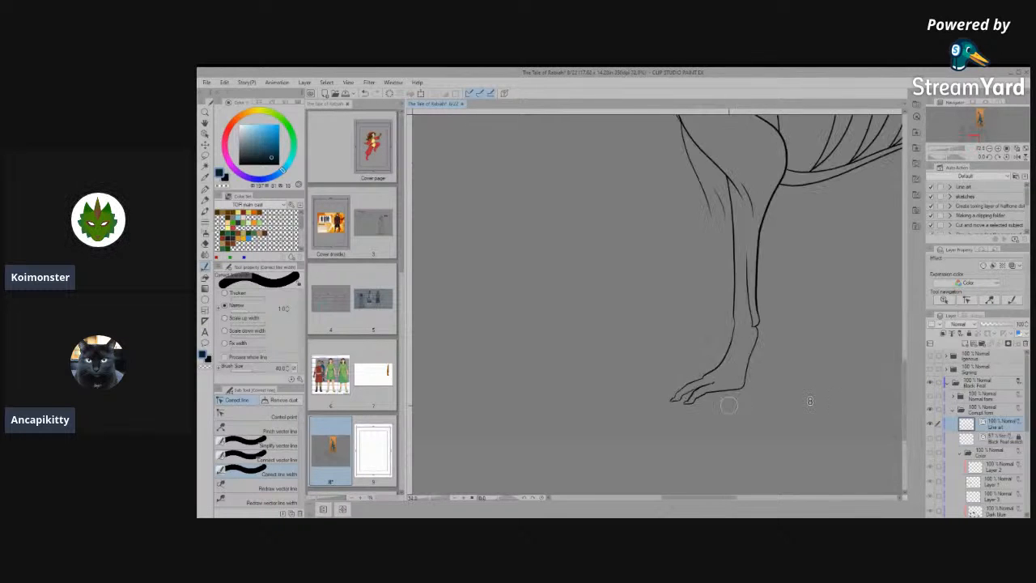
- Select the stray vector marks above the toes of the front view's front paw with the Object tool and delete them
scroll(621, 409, up, 10)
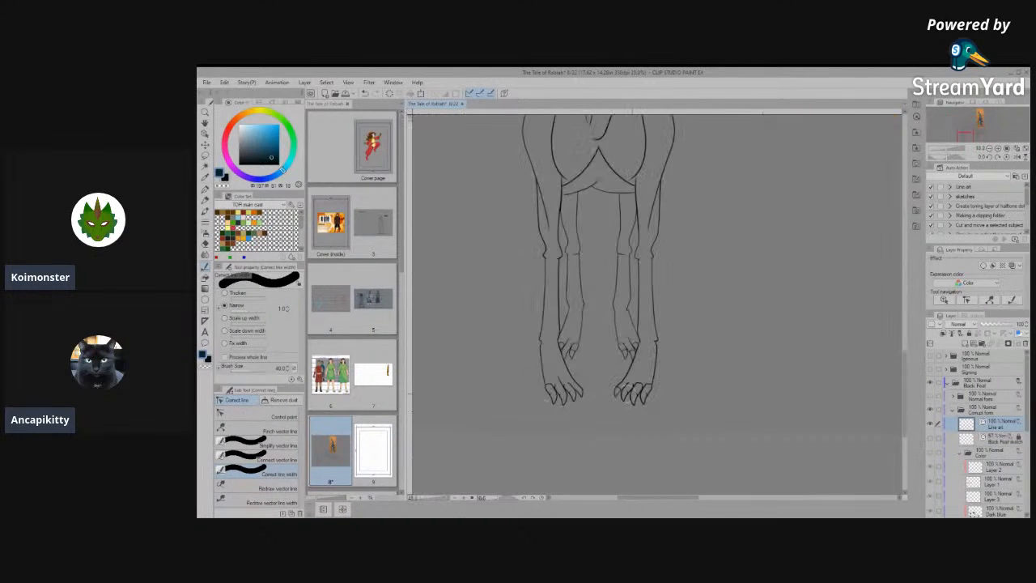
scroll(664, 400, up, 2)
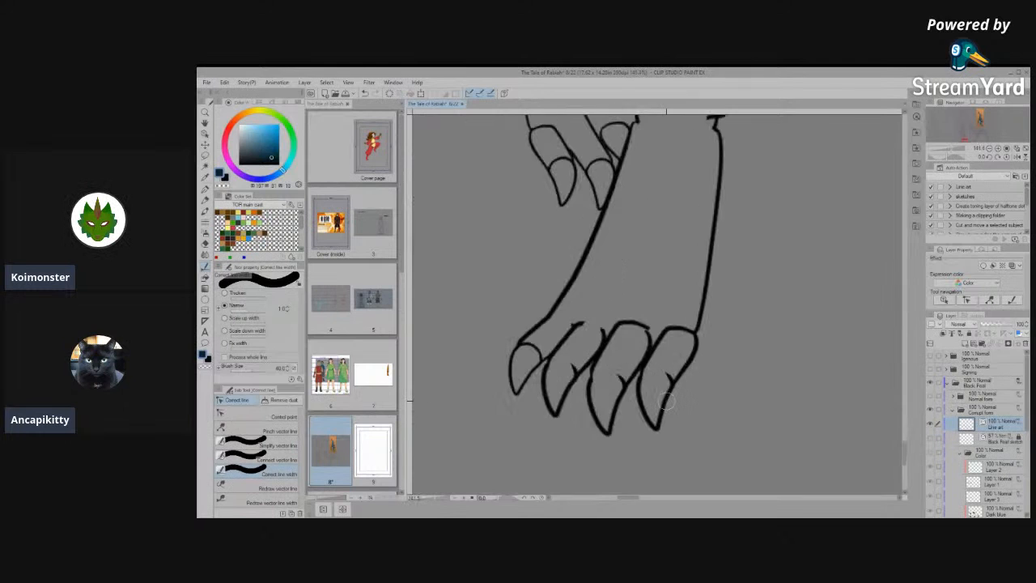
key(space)
drag(669, 346, 733, 372)
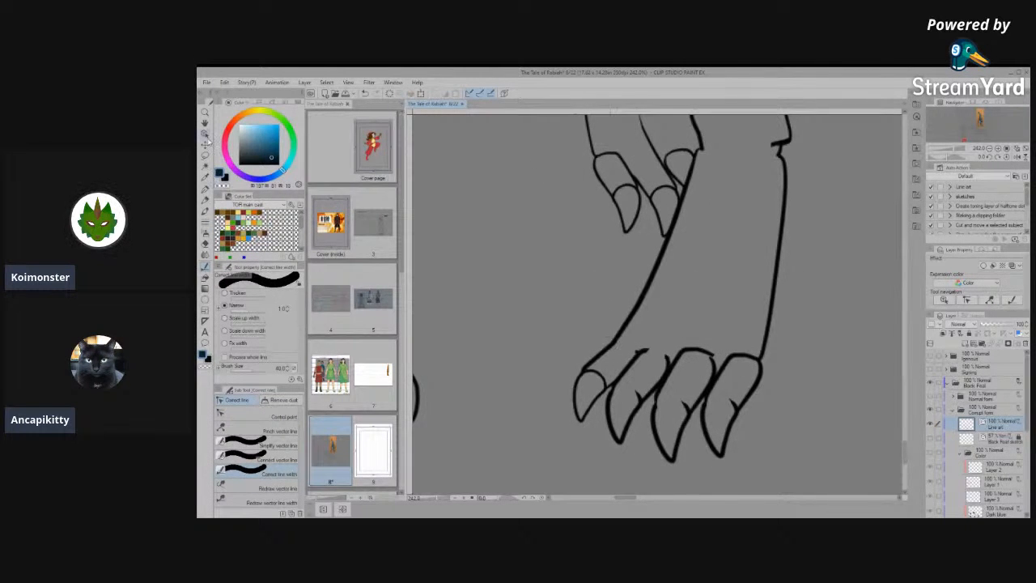
key(o)
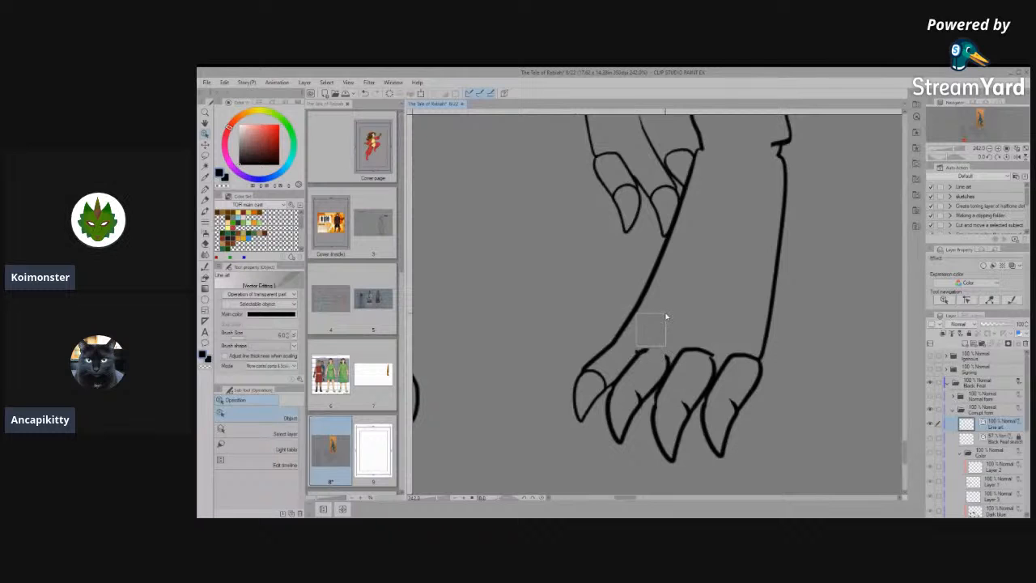
scroll(645, 320, up, 3)
click(654, 324)
drag(655, 321, 727, 265)
key(Delete)
scroll(649, 417, down, 8)
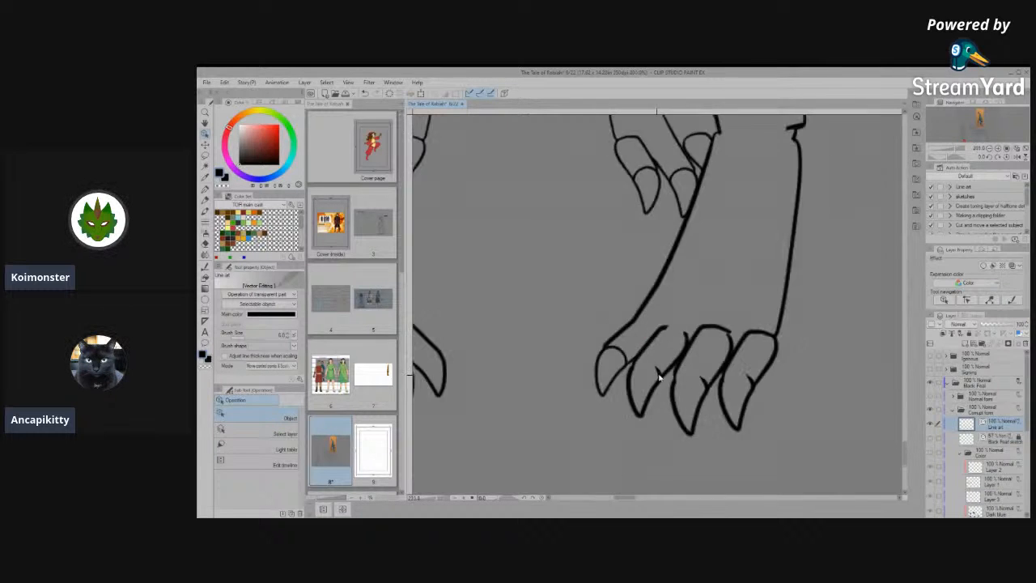
- Examine the line art of the front view's head and the side view alongside the painted reference picture
scroll(649, 419, down, 6)
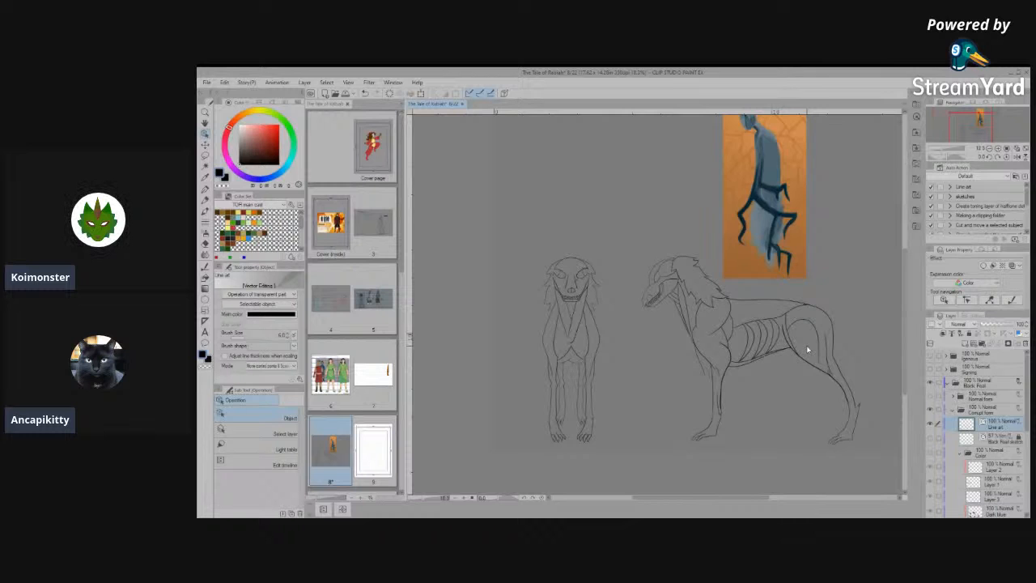
scroll(527, 242, up, 3)
scroll(527, 242, up, 3)
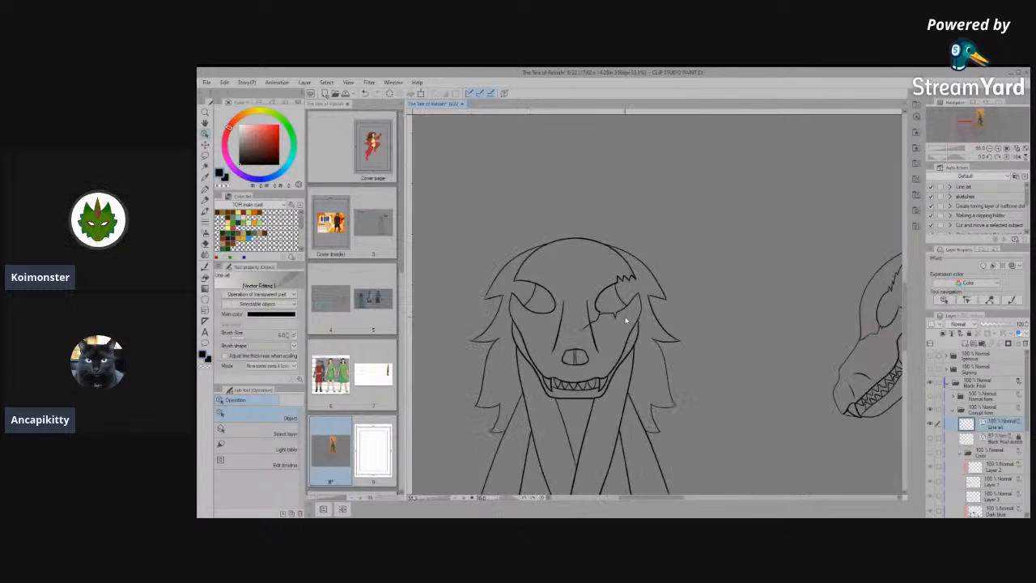
scroll(620, 318, up, 2)
scroll(622, 304, down, 5)
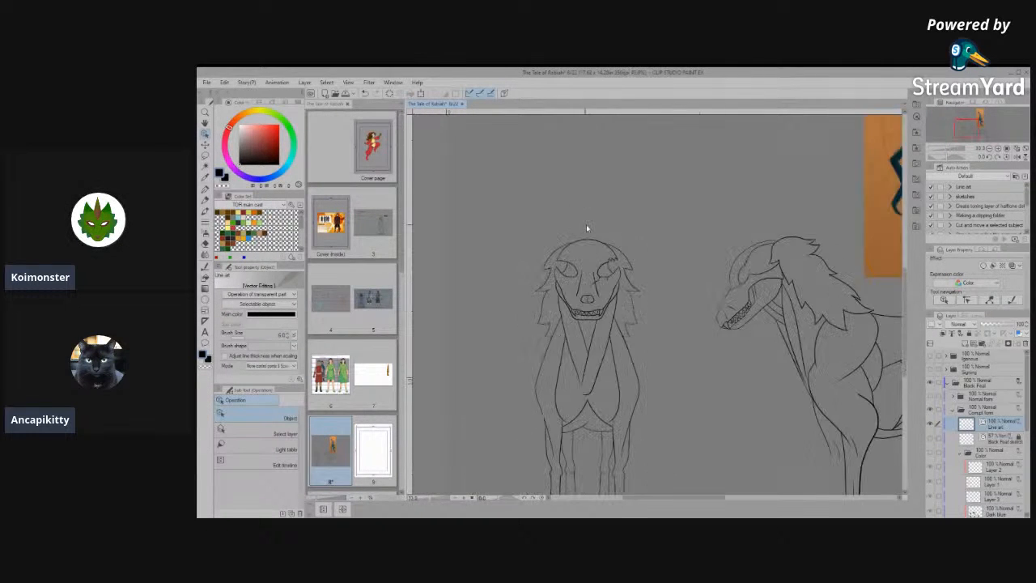
scroll(713, 235, up, 2)
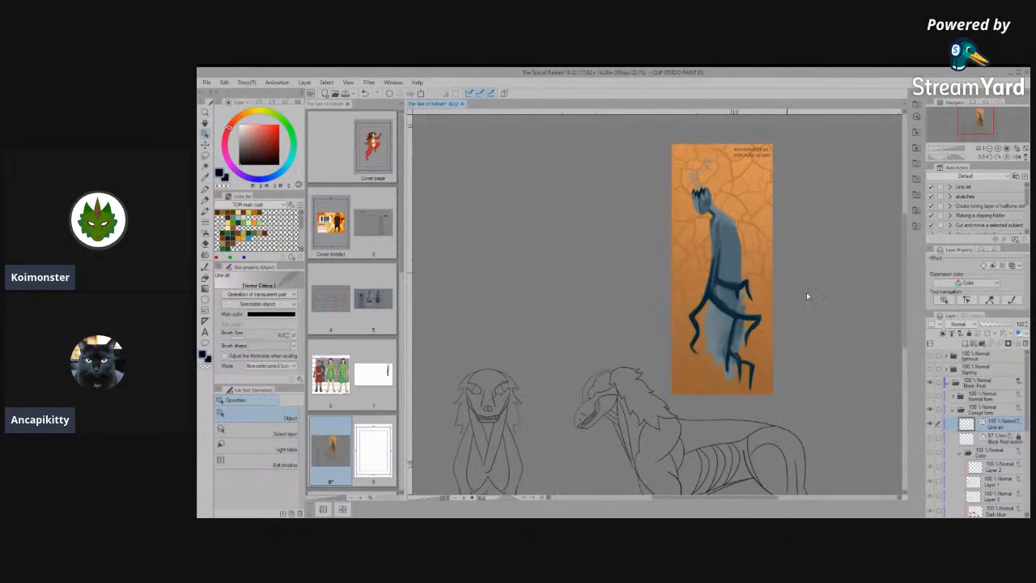
scroll(747, 239, up, 2)
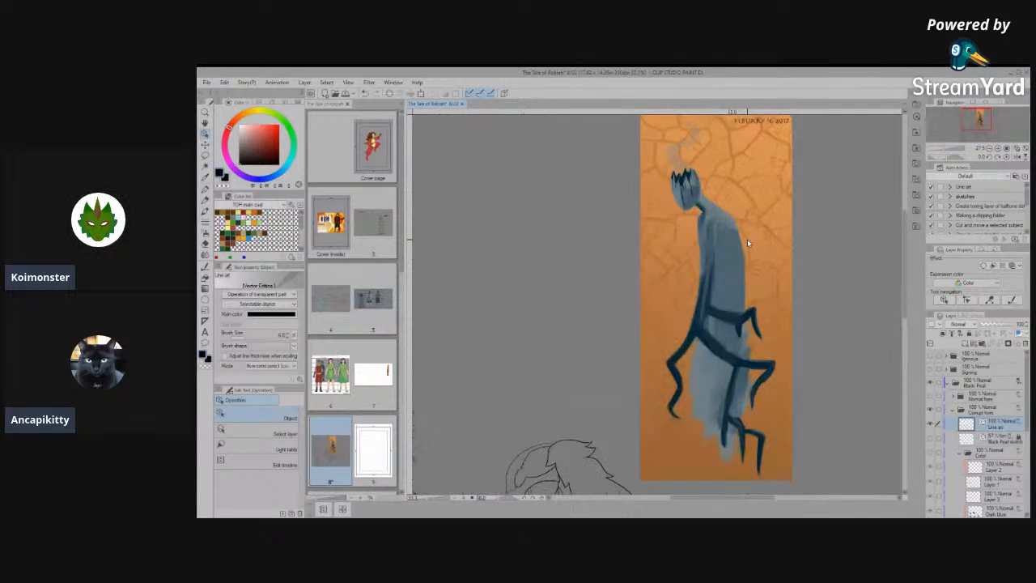
scroll(748, 239, down, 1)
scroll(748, 238, down, 4)
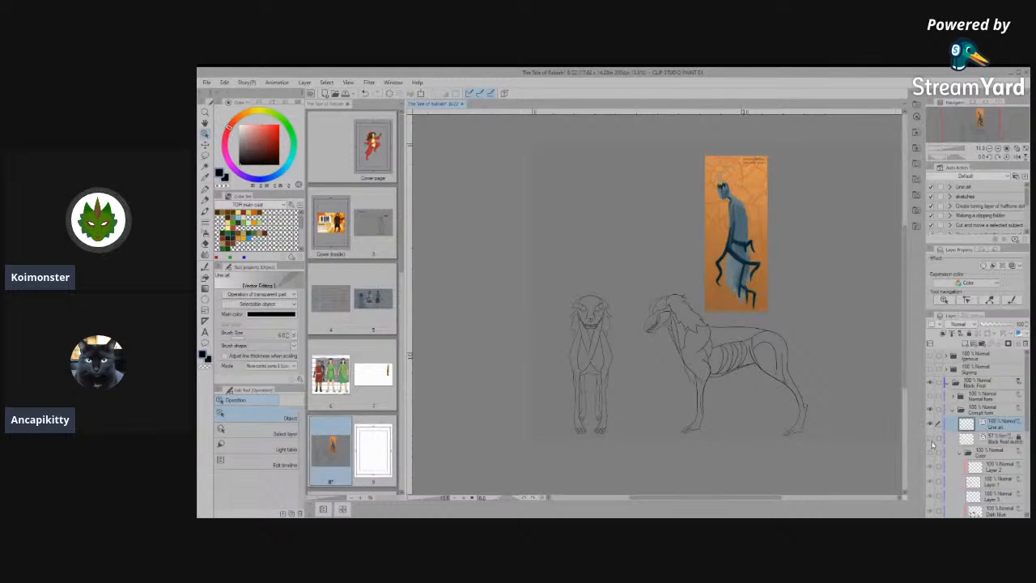
scroll(773, 429, up, 3)
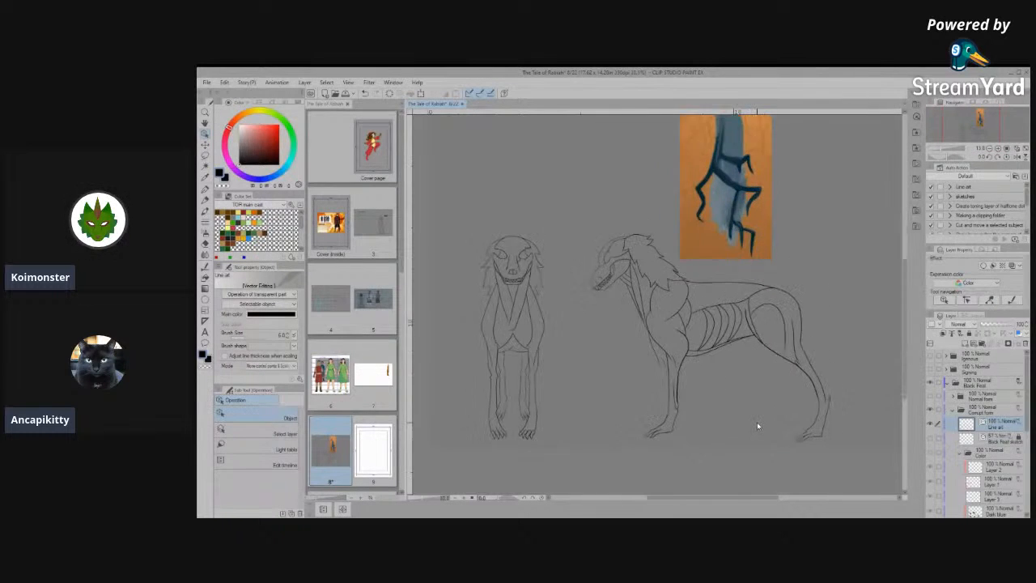
- Check the line art against the sketch layer, and show the Color folder to fill both views with their colours
click(933, 438)
click(933, 438)
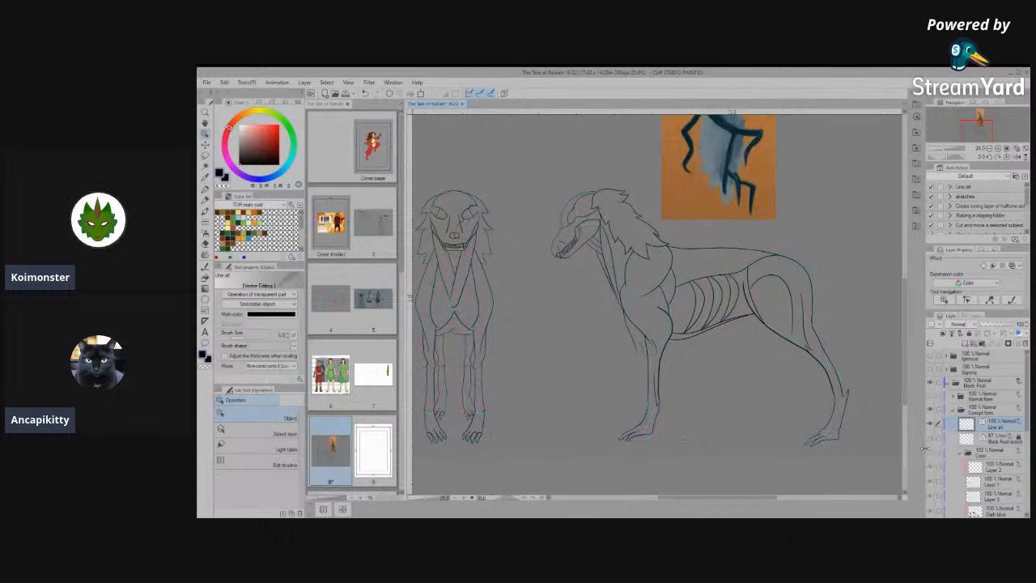
click(931, 455)
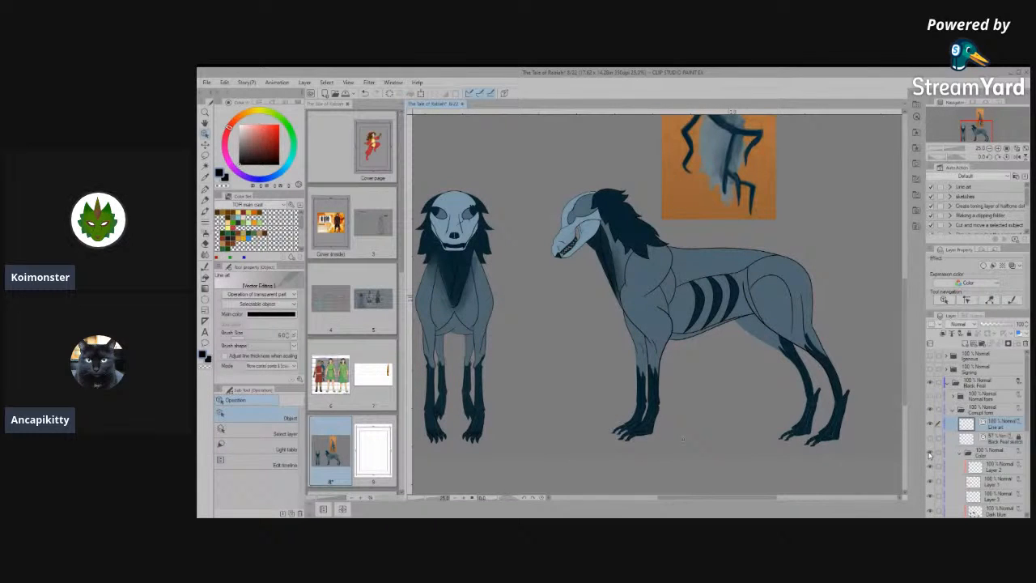
scroll(872, 423, up, 5)
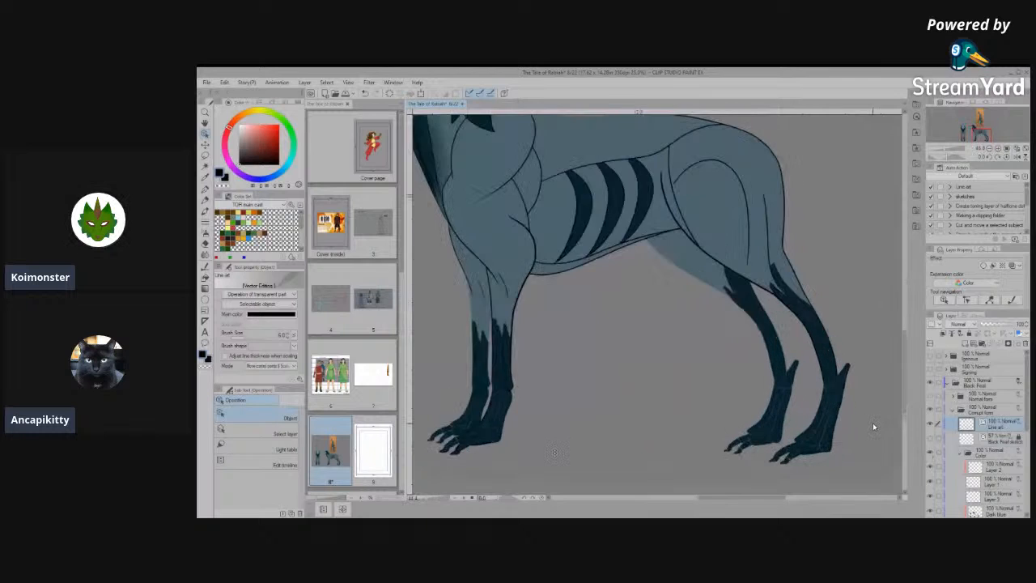
- Review the coloured legs and both full views, and hide the Color folder to leave only the line art
scroll(773, 431, down, 5)
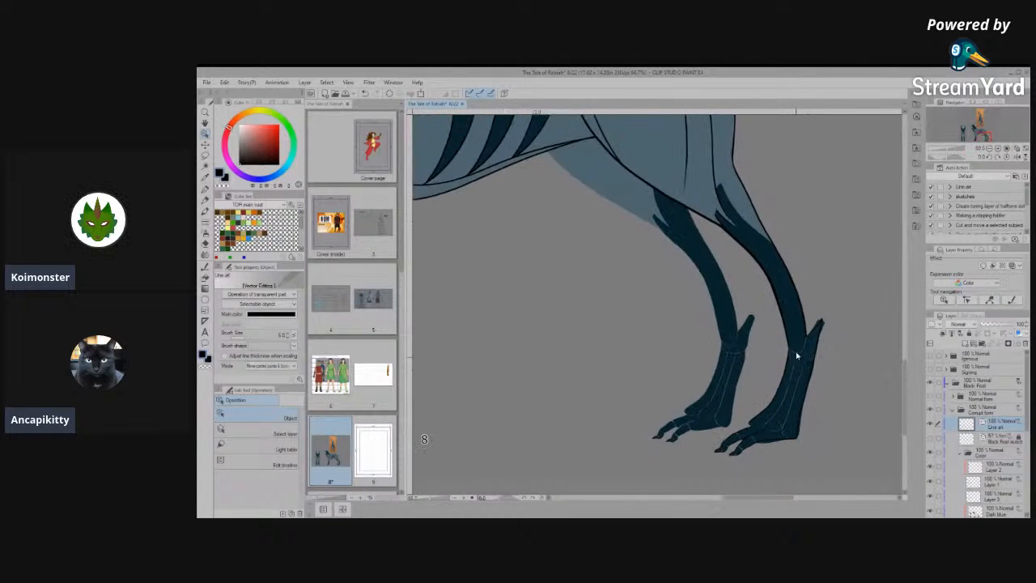
scroll(811, 430, down, 3)
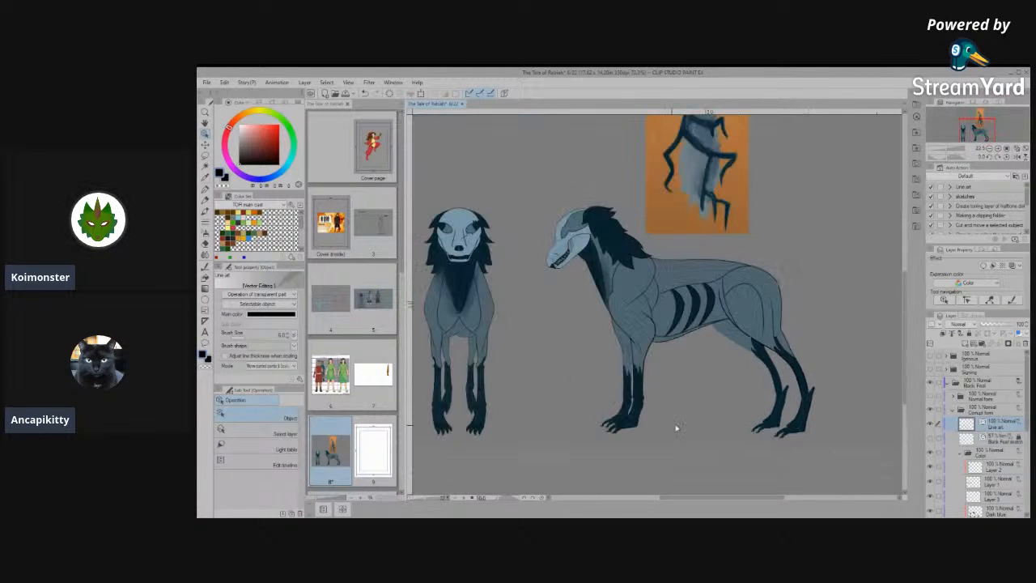
scroll(677, 430, up, 3)
scroll(677, 430, down, 3)
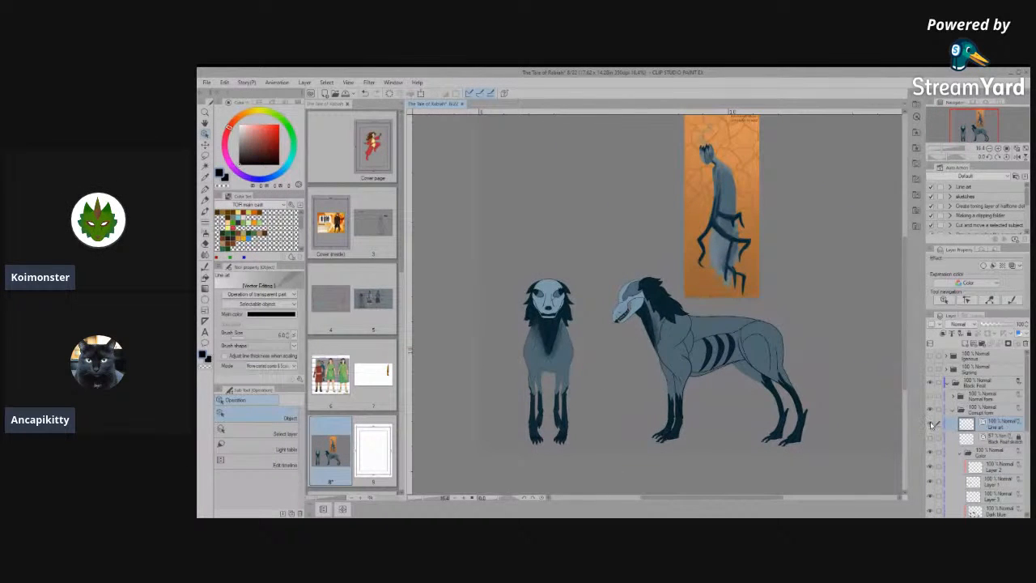
click(932, 452)
- Examine the uncoloured line art of the front and side views, down to the side view's front paw
scroll(800, 348, up, 2)
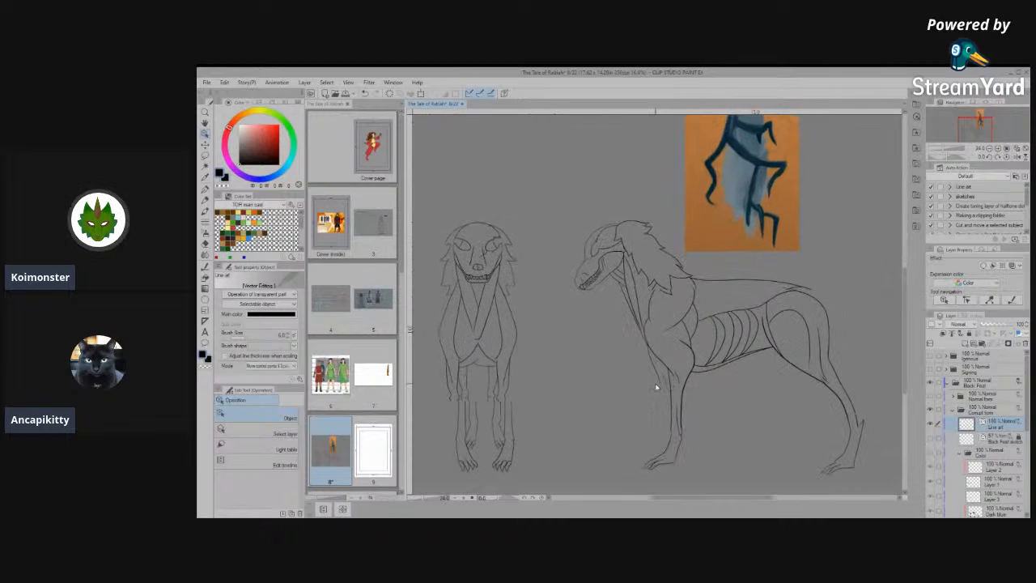
scroll(486, 345, down, 1)
scroll(578, 297, up, 2)
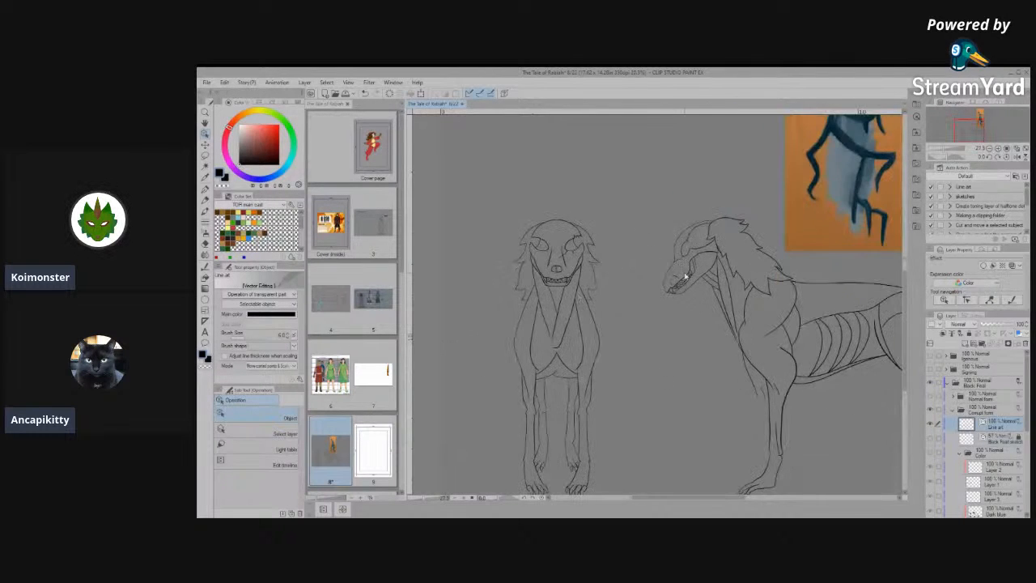
scroll(777, 366, down, 2)
scroll(829, 366, up, 3)
scroll(652, 344, up, 1)
scroll(651, 344, down, 2)
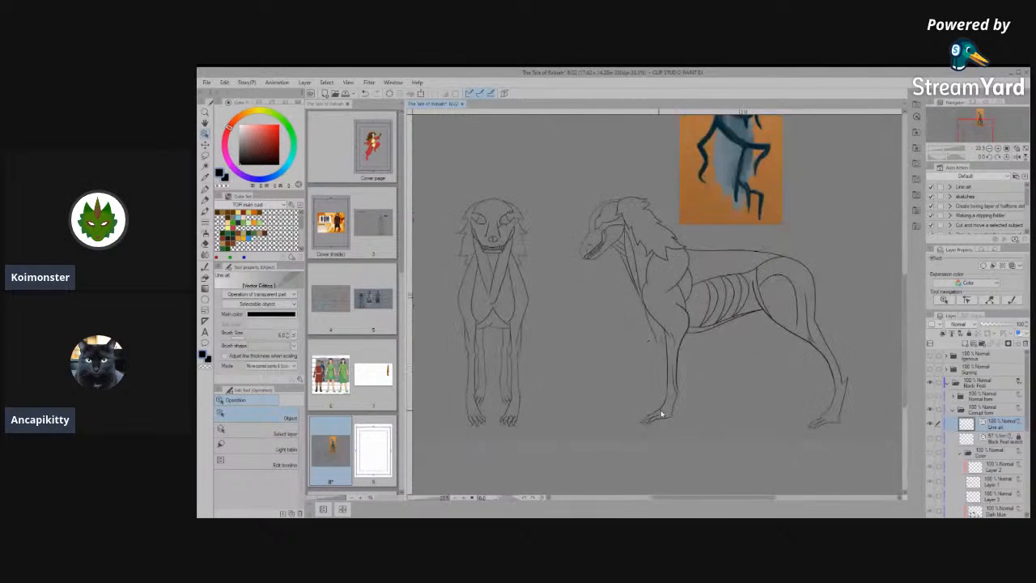
scroll(676, 417, up, 4)
scroll(667, 420, up, 4)
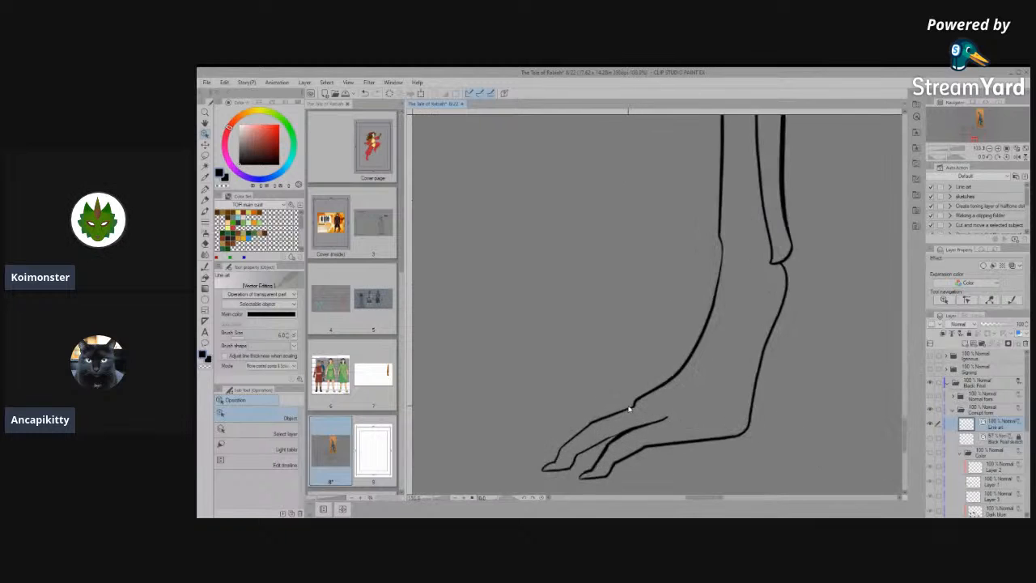
scroll(629, 453, down, 3)
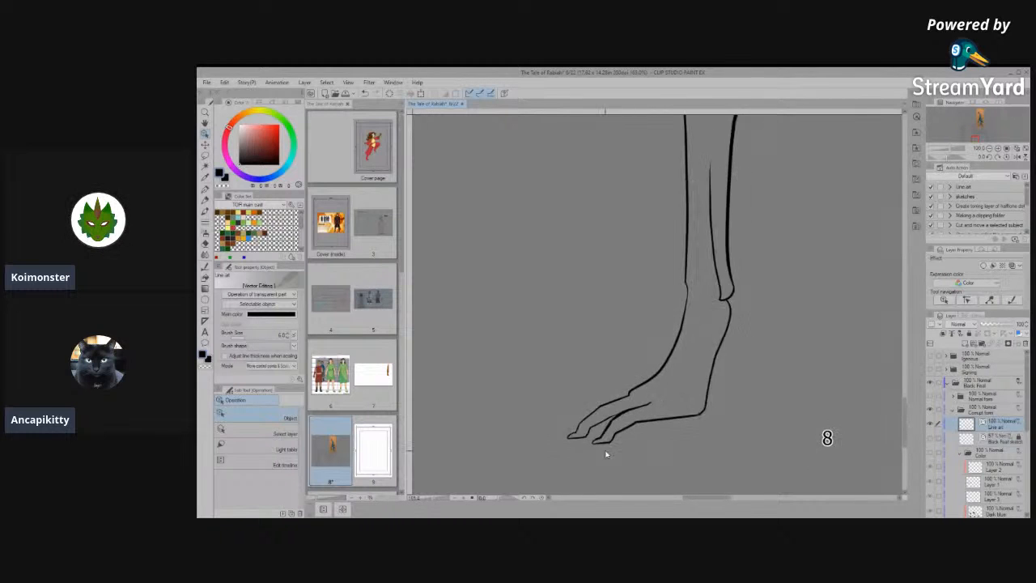
- Sharpen the claw tip of the nearer toe on the side view's front paw with Simplify vector line at brush size 40
scroll(607, 451, up, 4)
click(607, 418)
scroll(609, 419, up, 5)
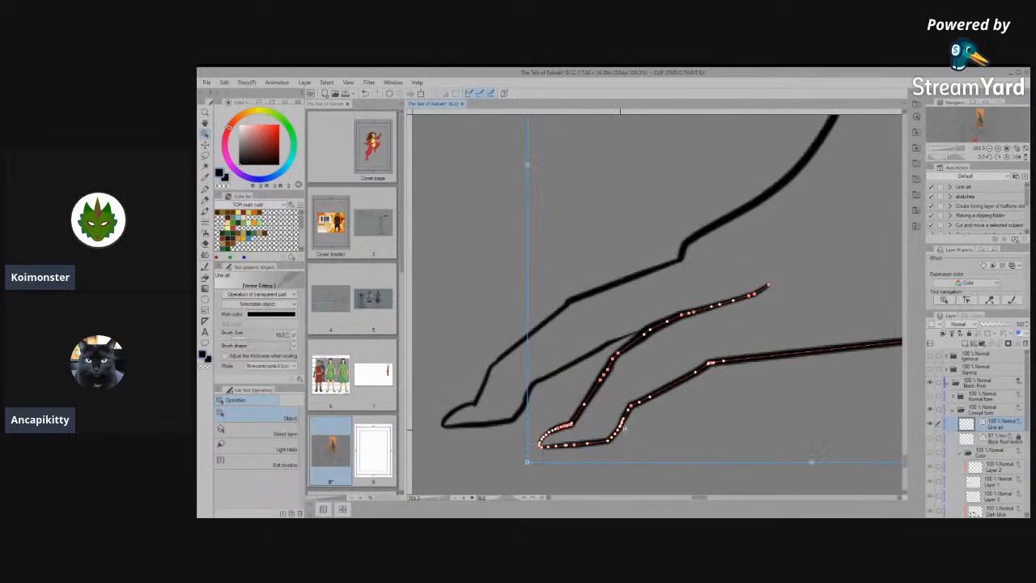
scroll(740, 377, up, 5)
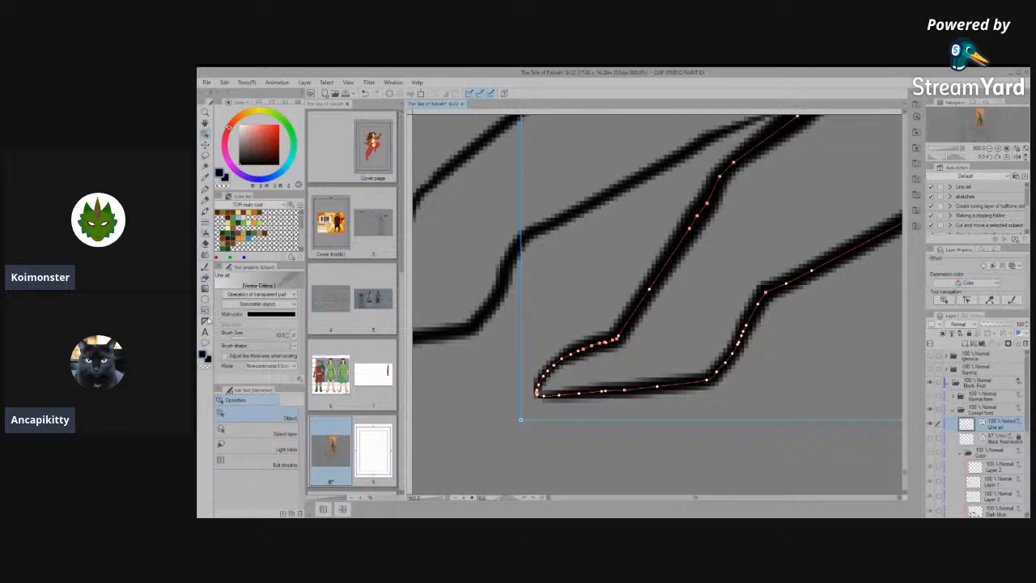
click(204, 278)
click(243, 445)
drag(571, 364, 611, 341)
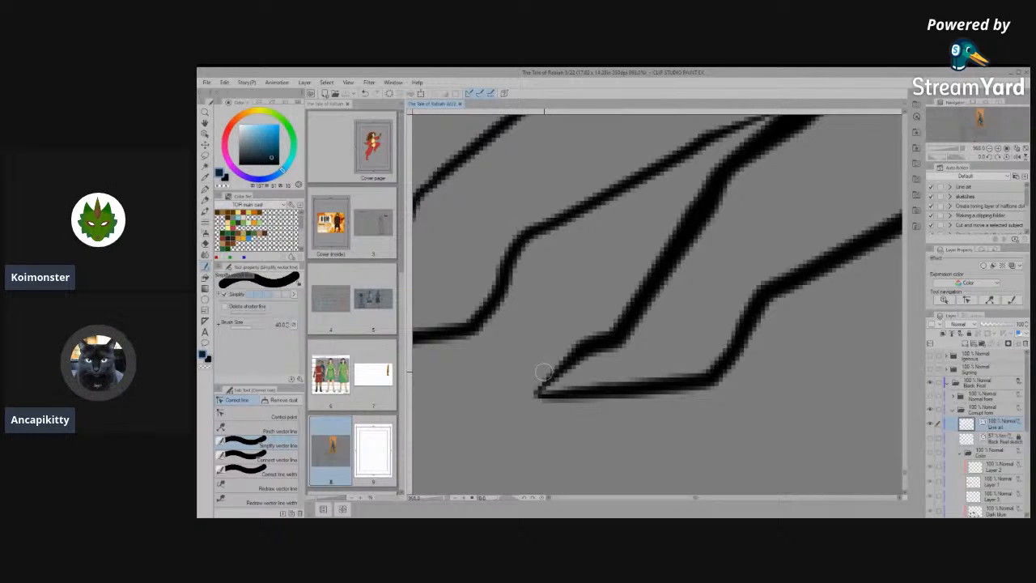
scroll(543, 372, down, 8)
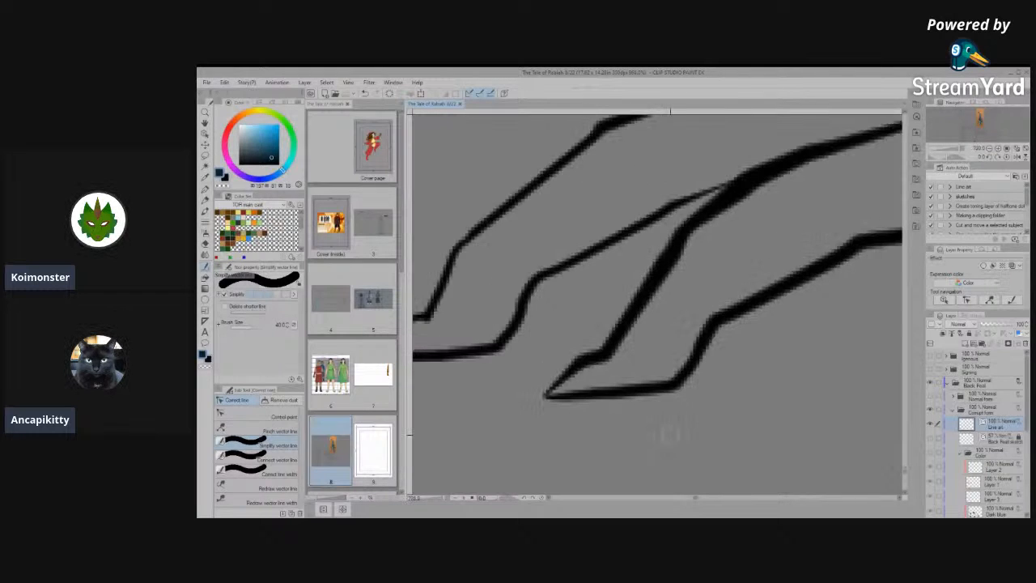
scroll(530, 416, down, 2)
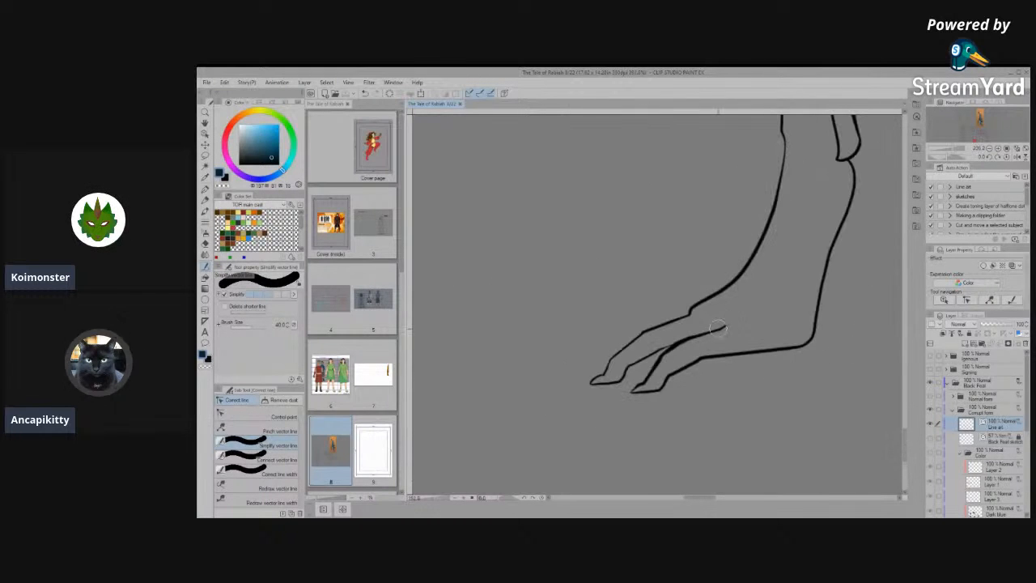
- Simplify the underside line of the farther toe, from its claw up to the knuckle, with Simplify vector line
scroll(636, 395, up, 5)
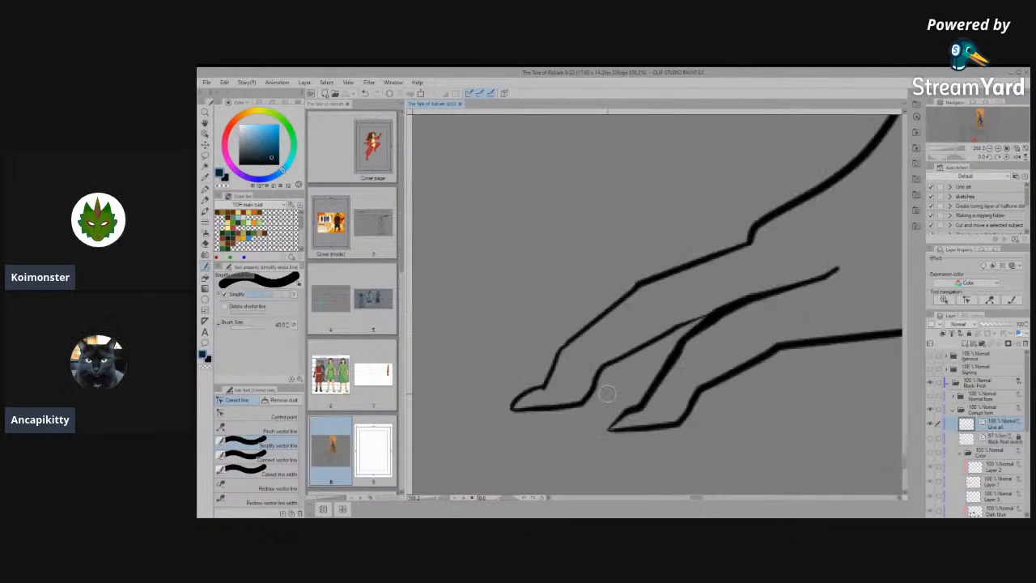
click(251, 414)
click(251, 446)
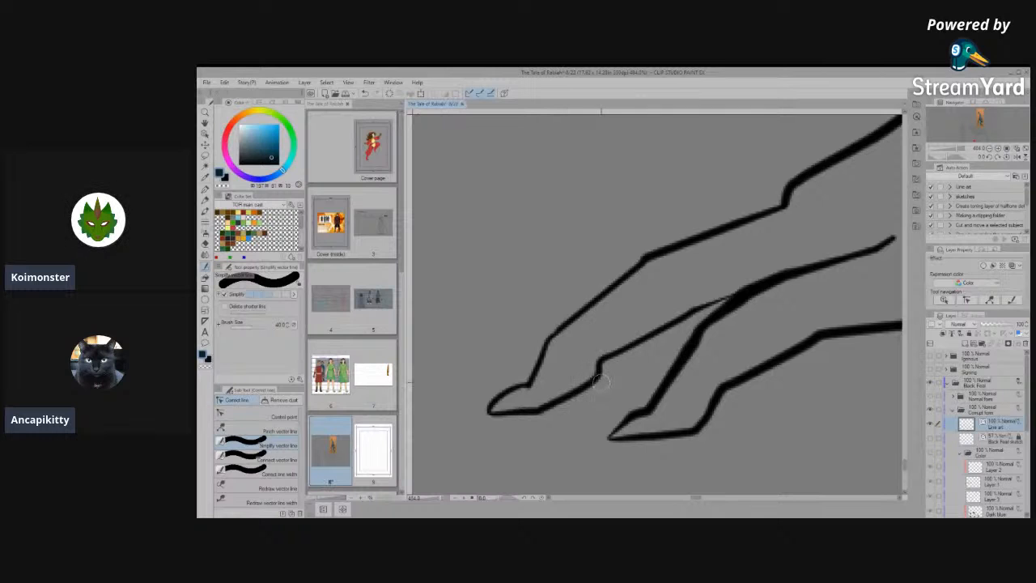
drag(600, 380, 646, 371)
drag(589, 391, 597, 395)
- Reshape the farther toe's lower line with the Control point tool into a slanted knuckle and an angular corner behind the claw
click(265, 416)
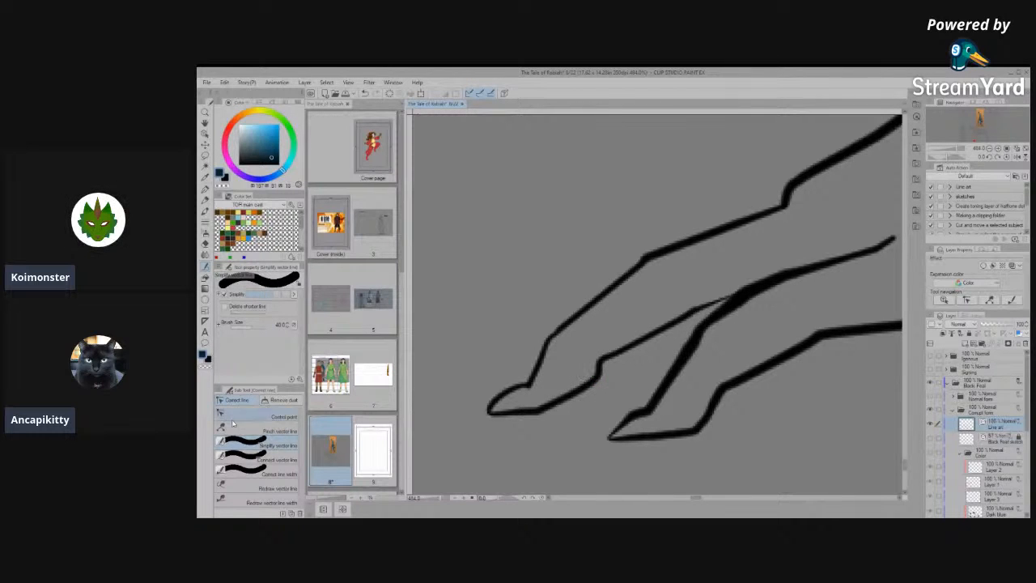
scroll(491, 387, up, 3)
drag(640, 378, 636, 413)
scroll(648, 409, up, 3)
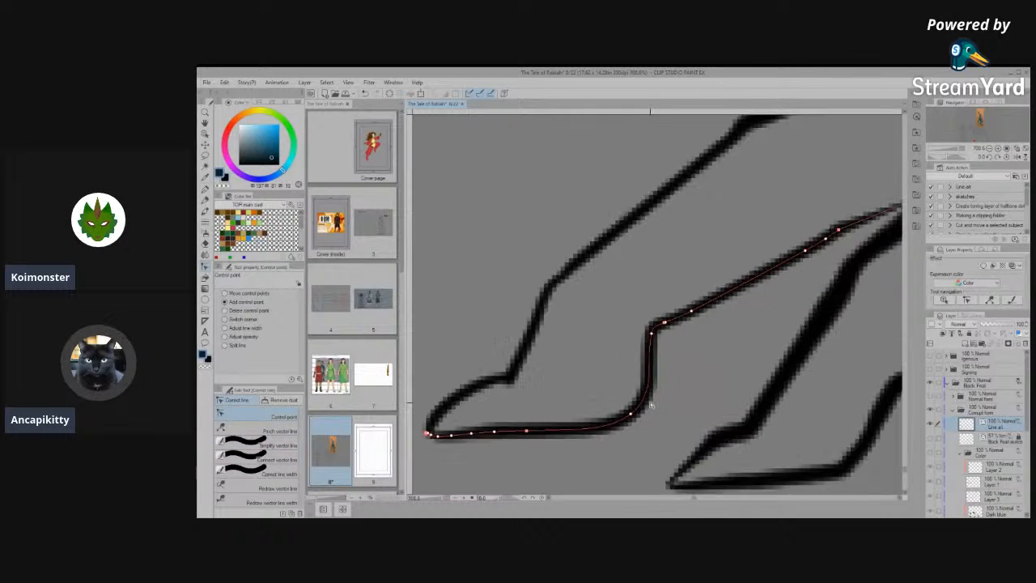
drag(648, 383, 643, 382)
drag(627, 417, 604, 425)
drag(644, 382, 627, 390)
click(640, 357)
drag(604, 425, 600, 424)
click(617, 415)
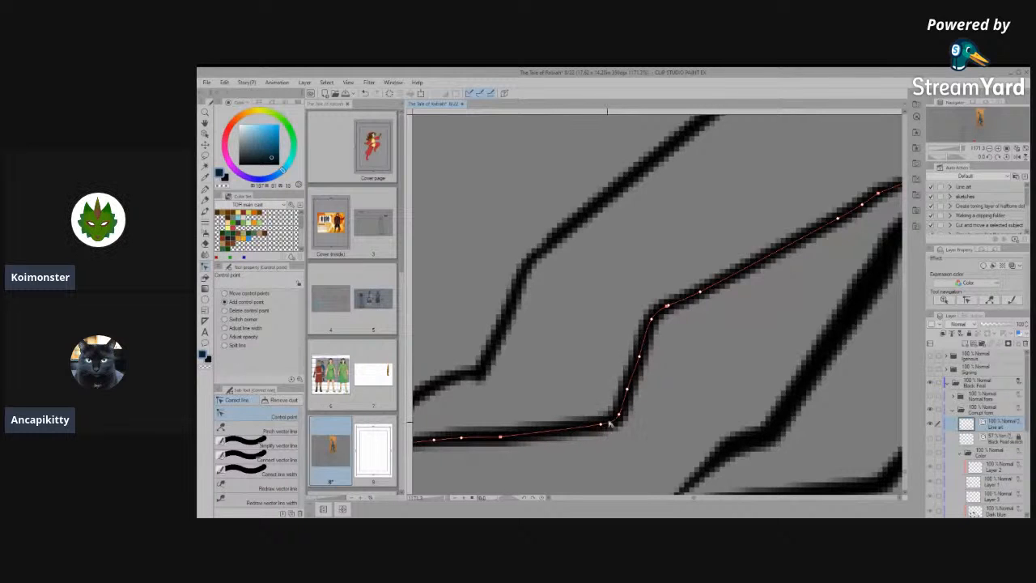
scroll(640, 392, down, 5)
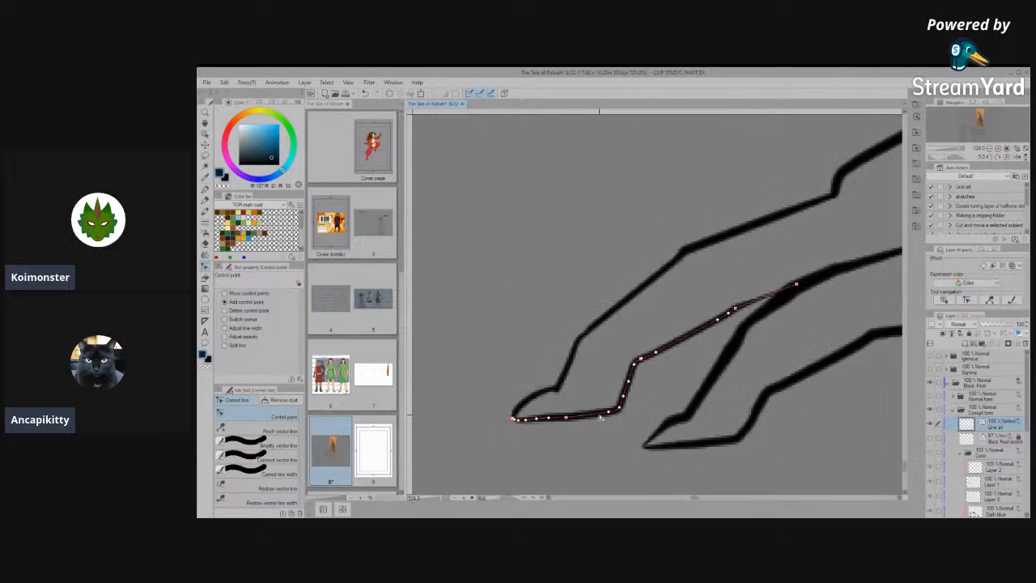
- Flatten the bump where the farther toe's upper line meets the foot by moving its control points and smoothing it with Simplify vector line
scroll(605, 434, up, 6)
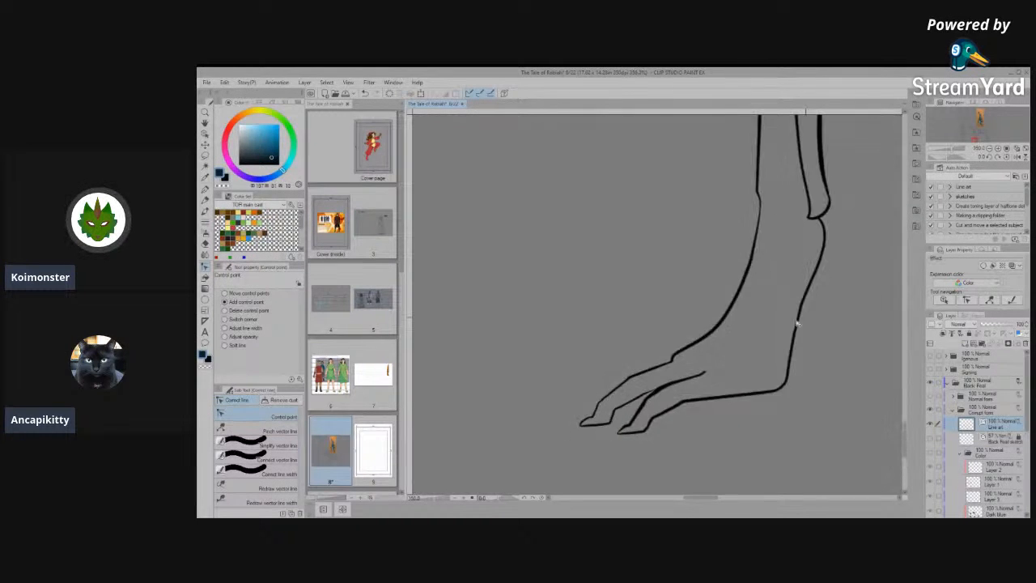
scroll(599, 406, up, 5)
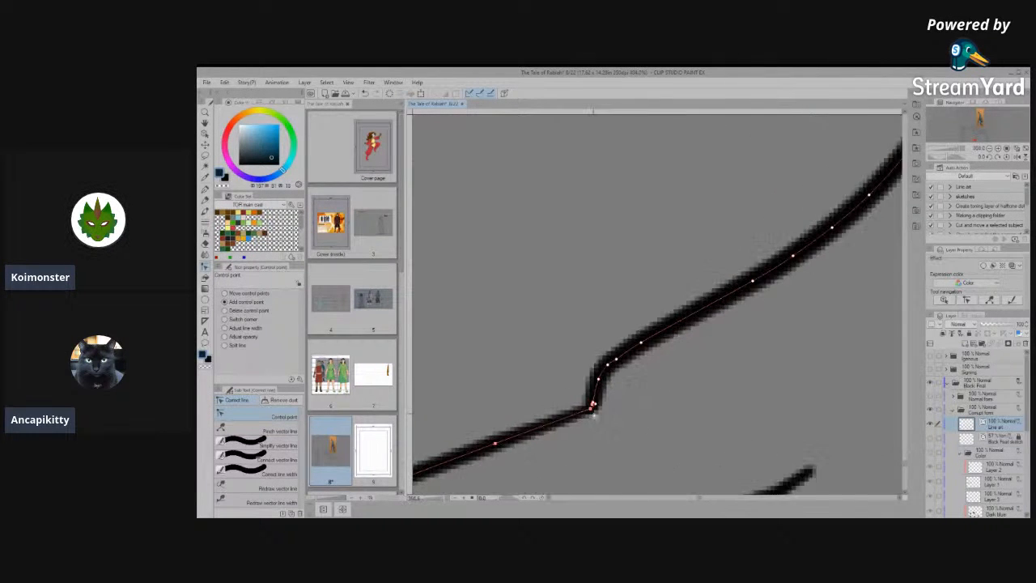
drag(584, 399, 506, 433)
drag(600, 384, 546, 420)
scroll(651, 362, down, 5)
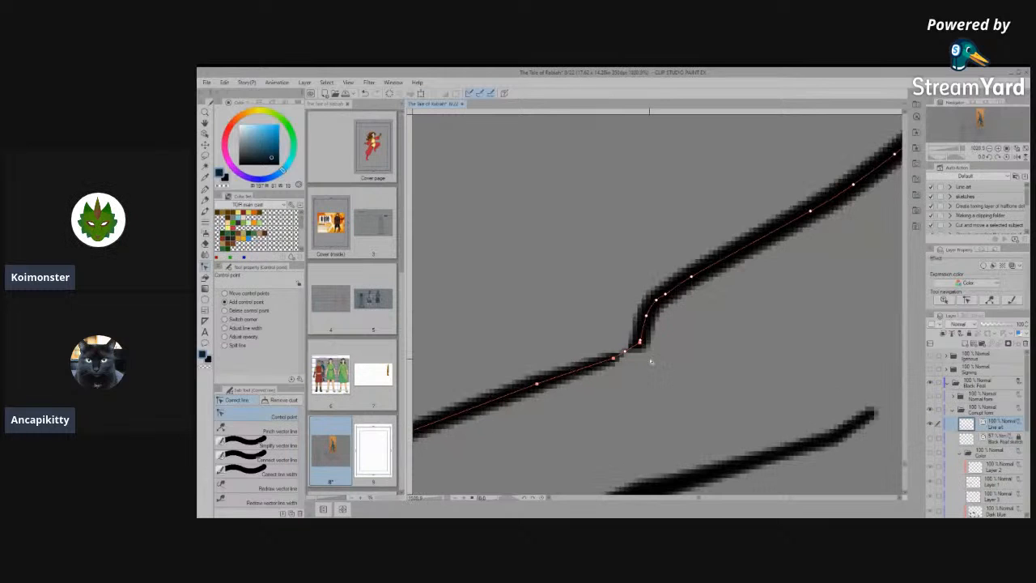
click(268, 447)
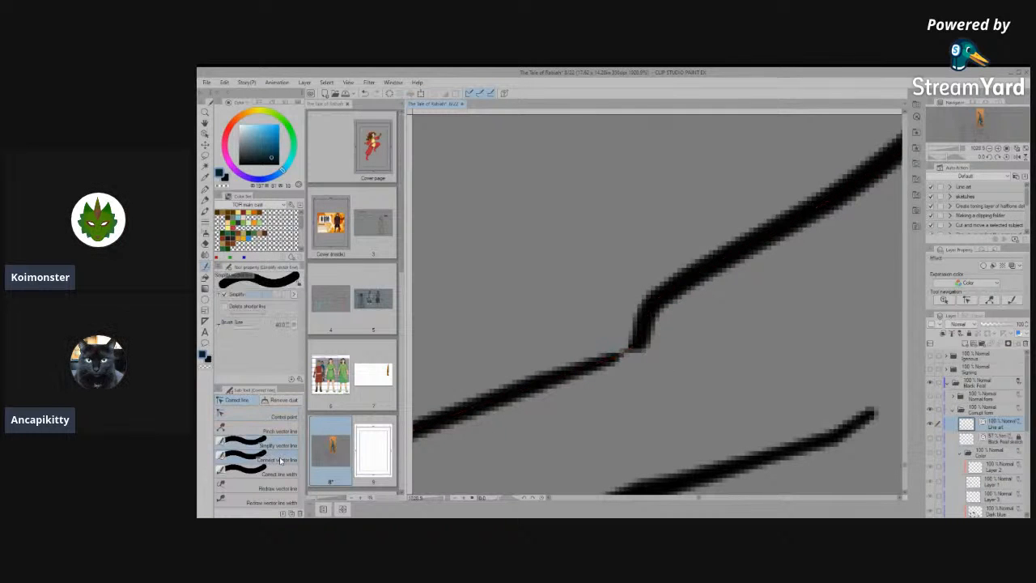
mouse_move(584, 368)
mouse_down()
mouse_move(703, 280)
mouse_move(643, 318)
mouse_move(698, 277)
mouse_up()
scroll(698, 303, down, 10)
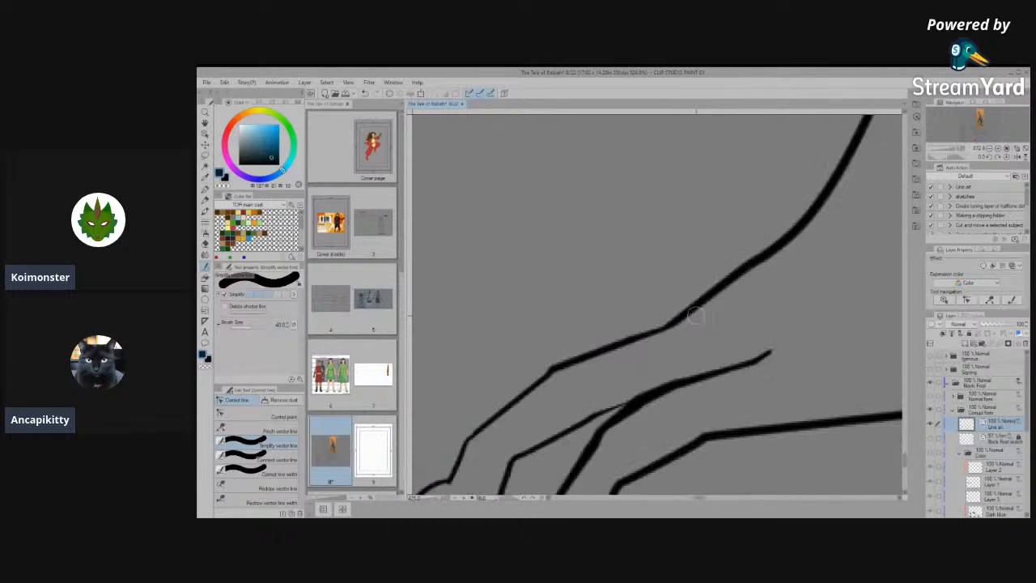
- Inspect the line art of the front view's legs, paws and toes
scroll(699, 398, down, 6)
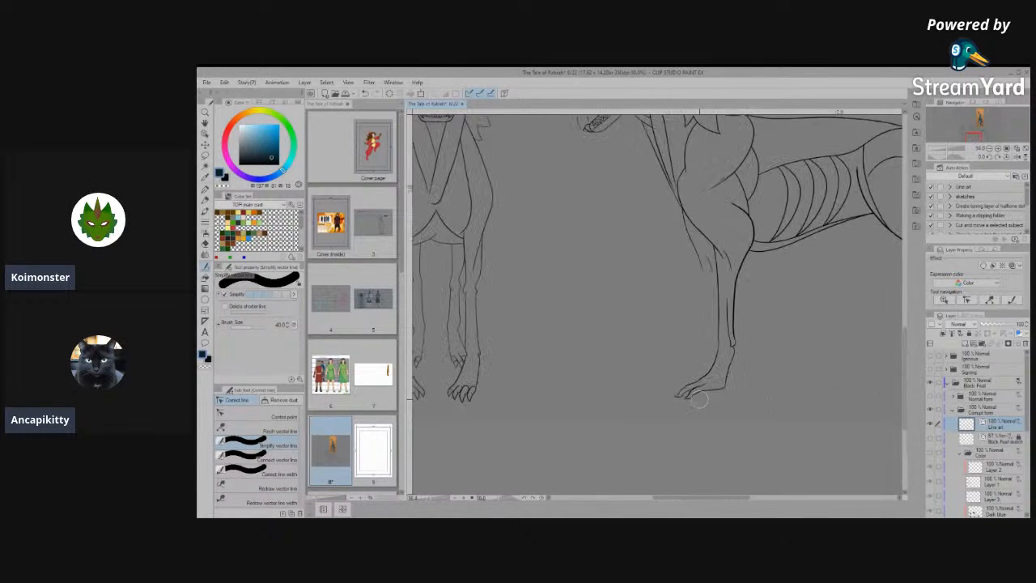
scroll(461, 380, up, 8)
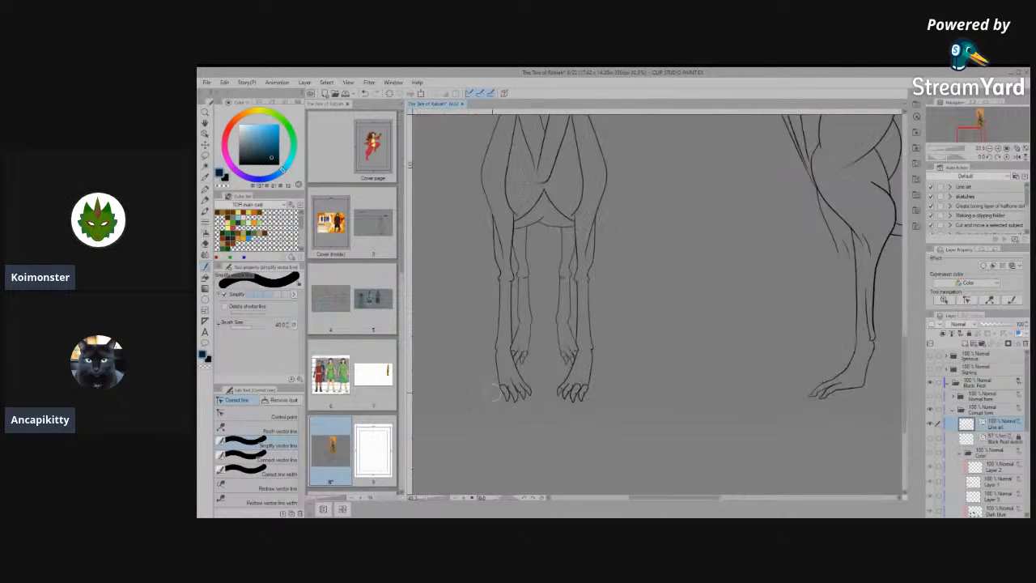
scroll(451, 379, up, 6)
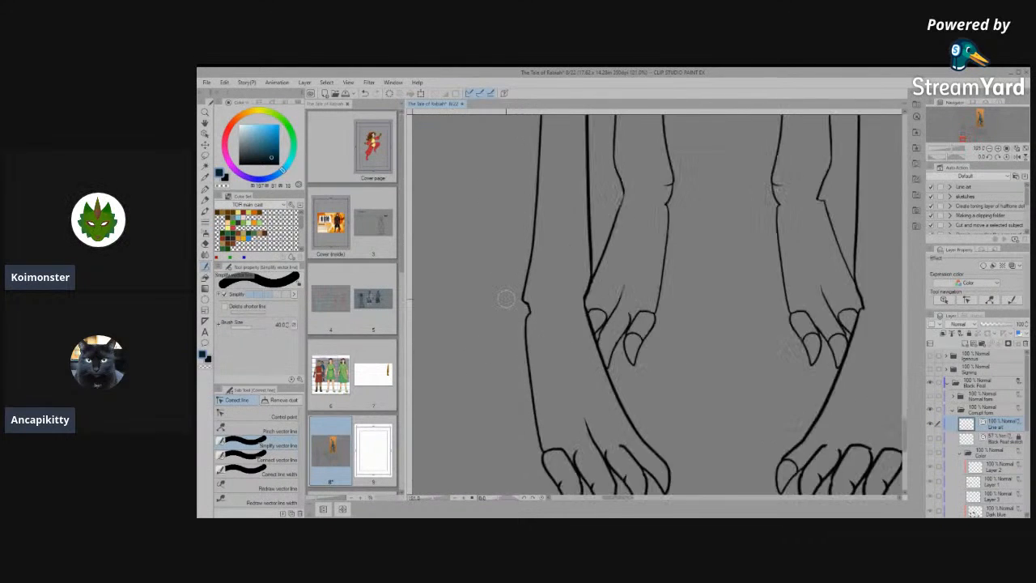
scroll(575, 288, down, 5)
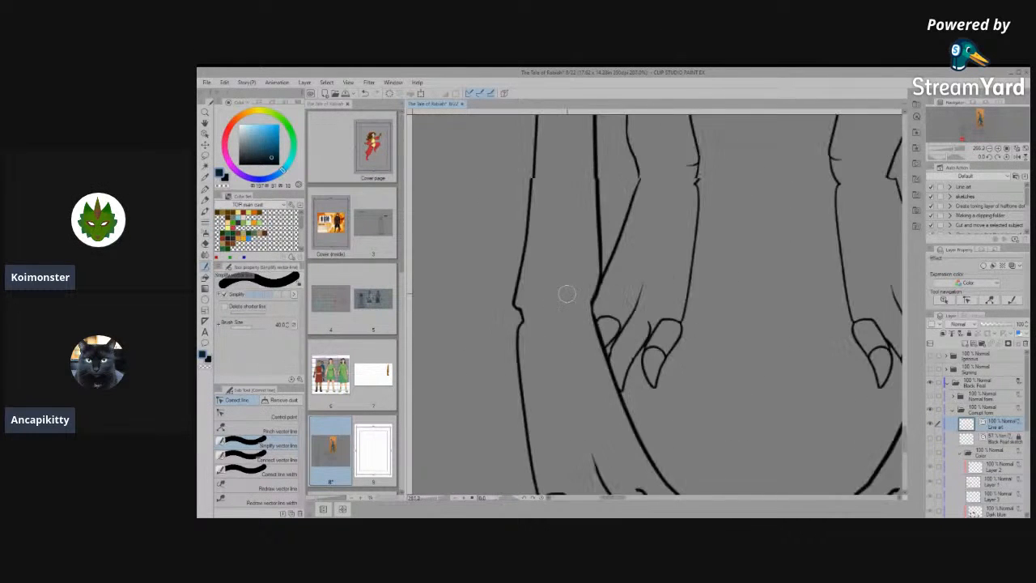
scroll(585, 412, up, 5)
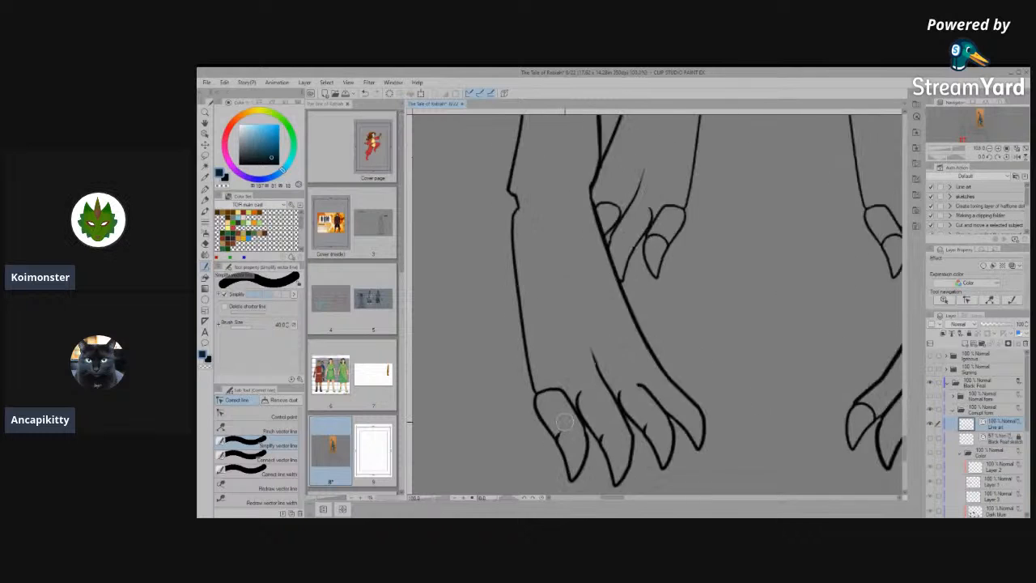
click(285, 416)
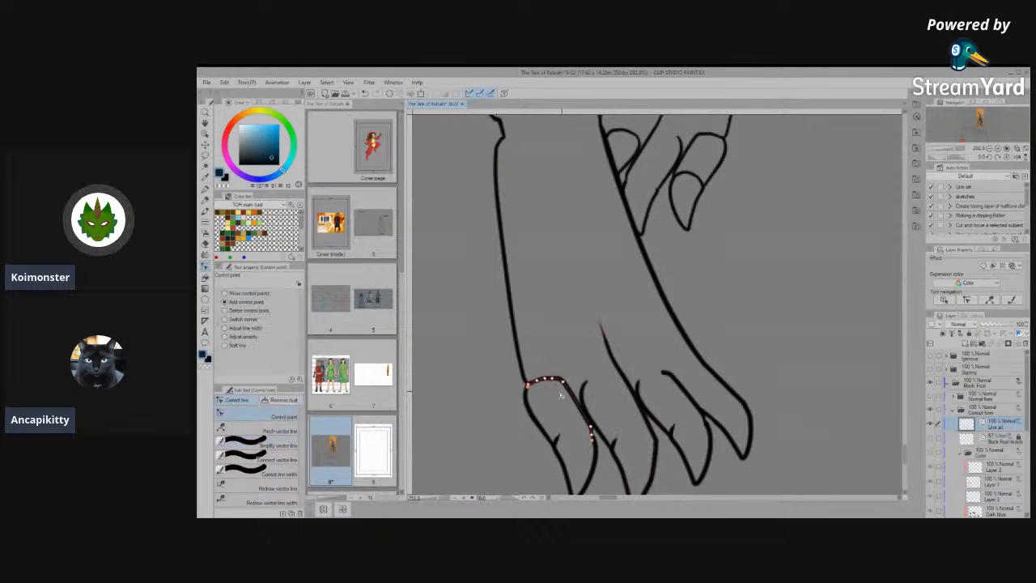
click(243, 459)
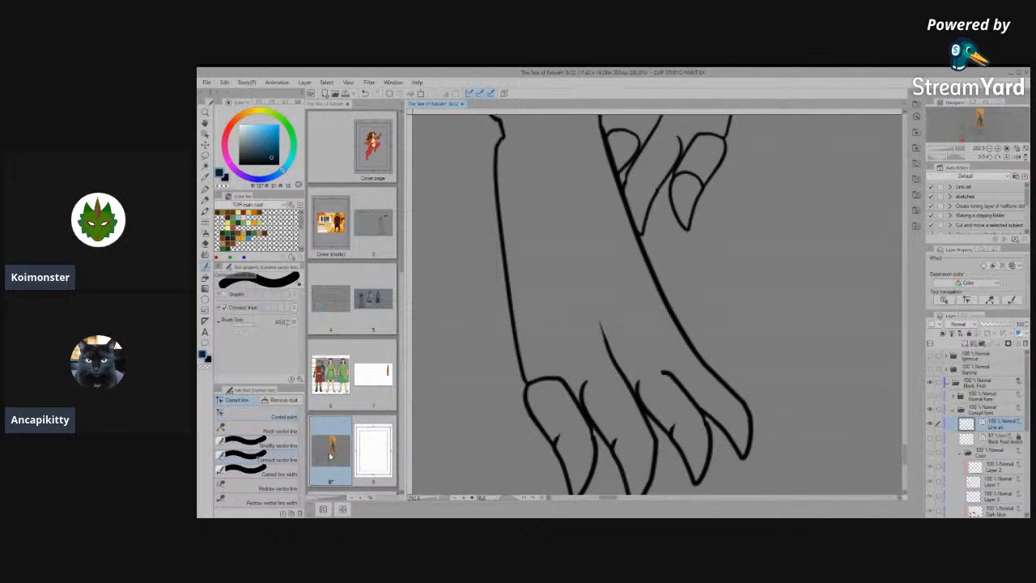
- Rotate the outermost toe's knuckle line slightly clockwise and nudge it inward, away from the leg outline
click(204, 133)
click(559, 395)
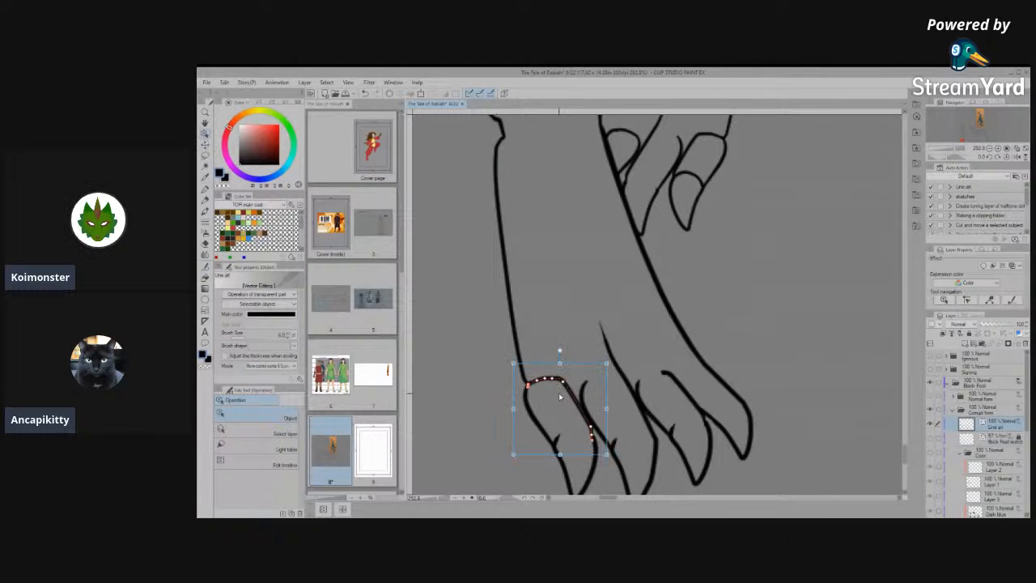
scroll(559, 395, up, 1)
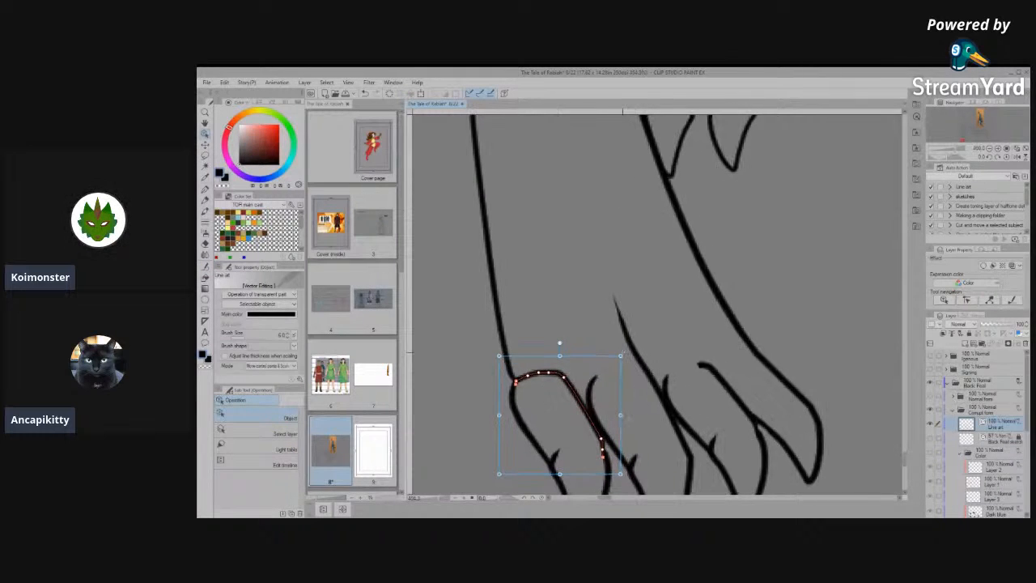
drag(629, 352, 635, 363)
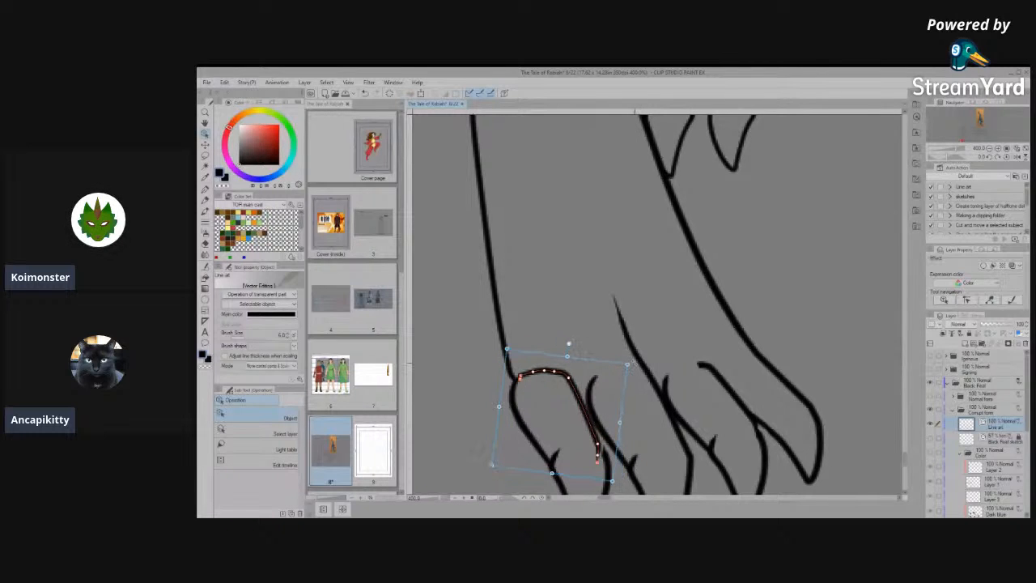
key(Right)
key(Right)
key(Right)
key(Right)
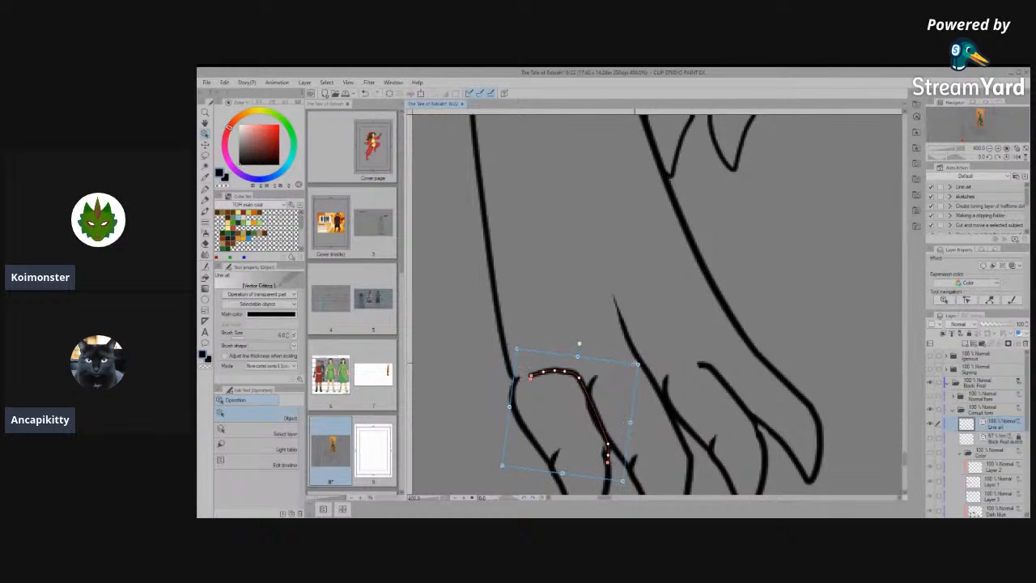
- Join the leg's outer outline to the outermost toe's side line with Connect vector line
click(509, 372)
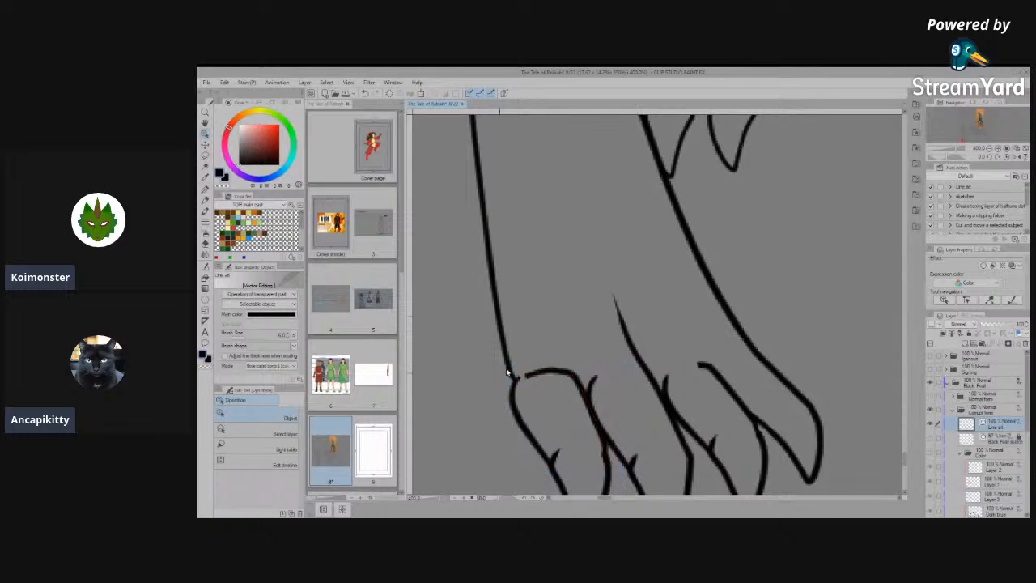
scroll(508, 373, up, 4)
click(517, 388)
scroll(518, 388, up, 2)
scroll(518, 388, up, 1)
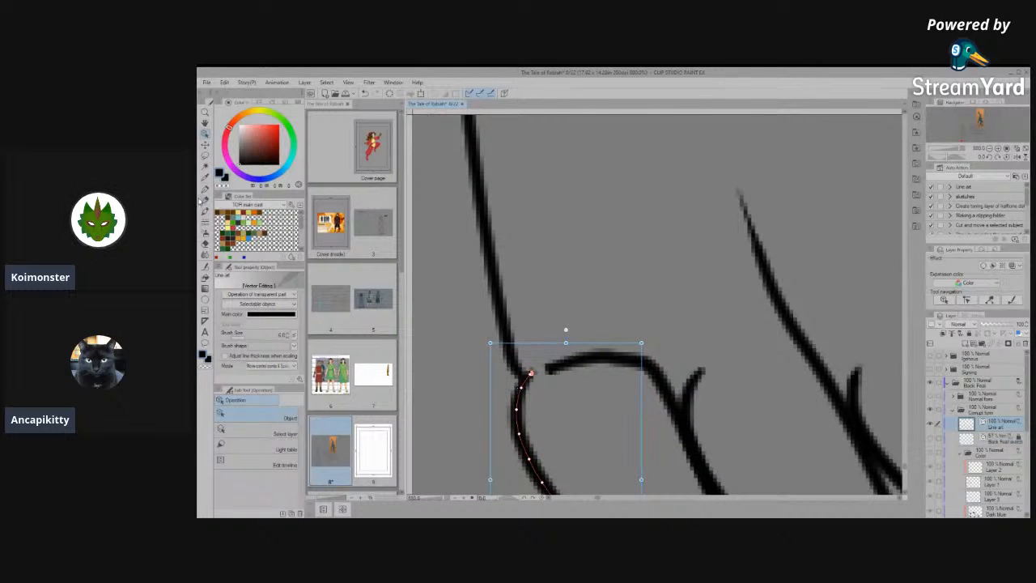
click(545, 287)
click(519, 398)
click(548, 241)
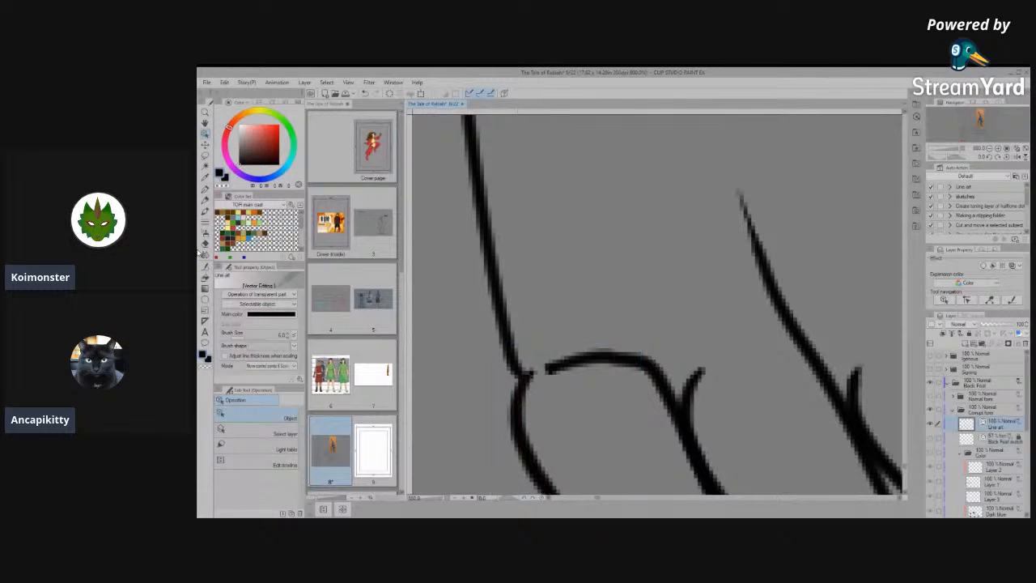
click(206, 268)
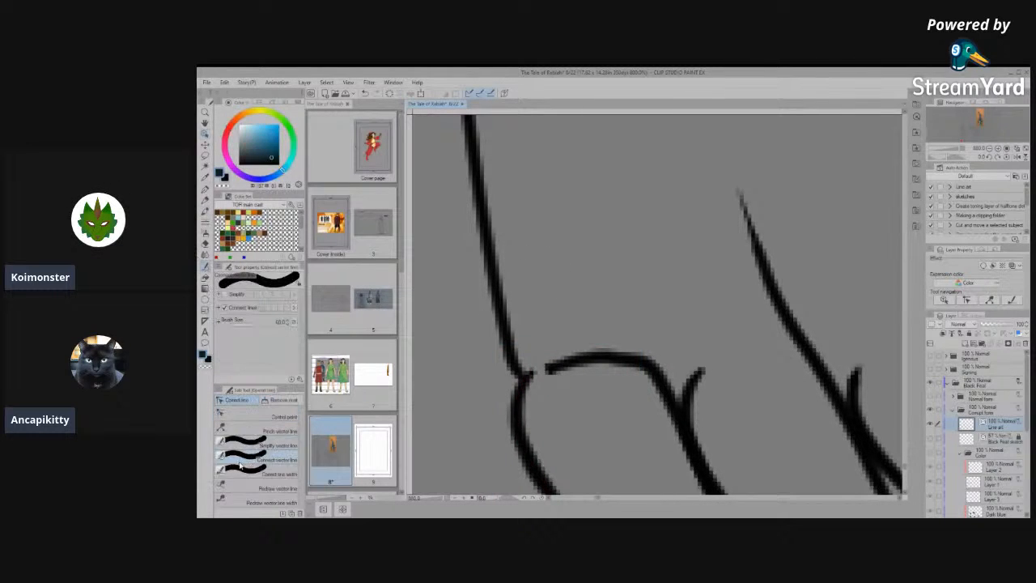
drag(507, 344, 518, 419)
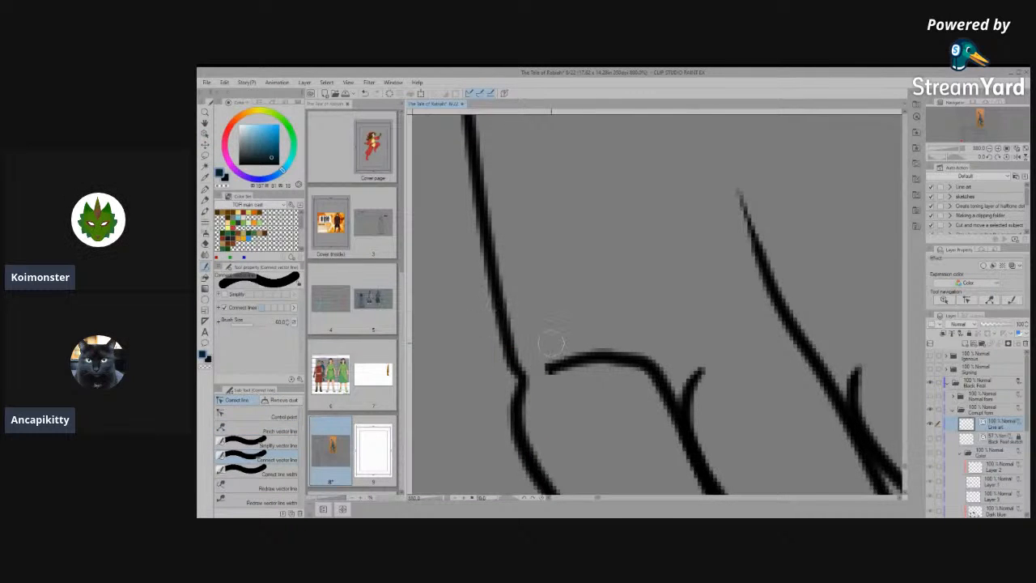
- Smooth the joint between the leg and outermost toe with Simplify vector line, and reshape it into an angled outline with Control point
scroll(524, 352, down, 2)
scroll(551, 374, up, 3)
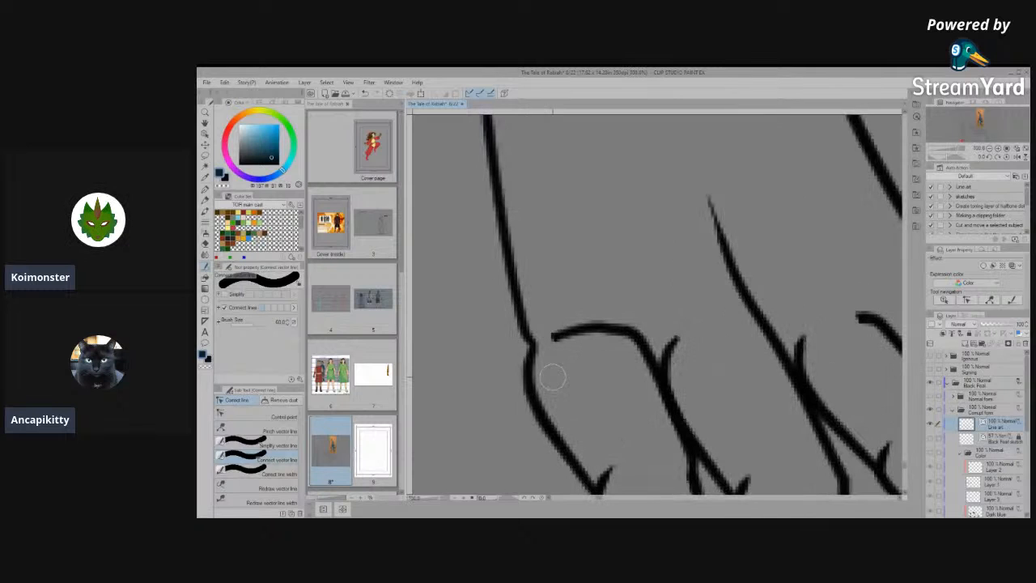
click(243, 445)
drag(522, 320, 544, 415)
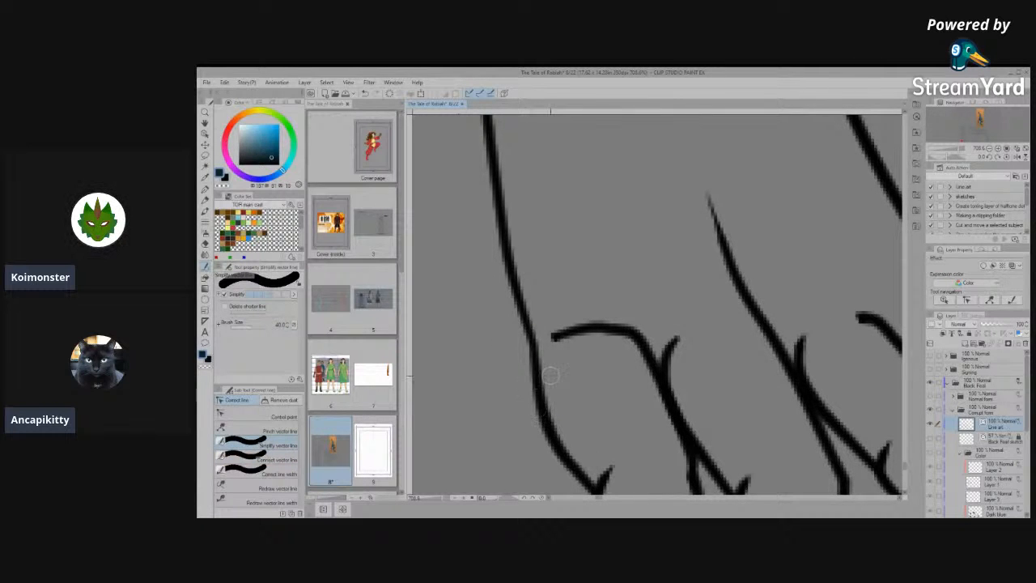
click(257, 416)
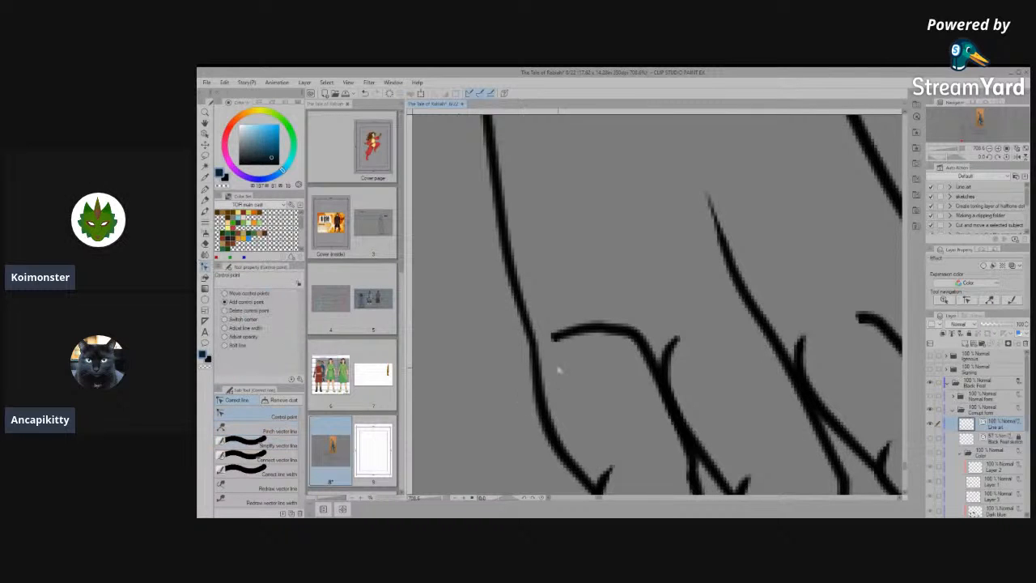
drag(543, 412, 572, 378)
drag(542, 310, 538, 309)
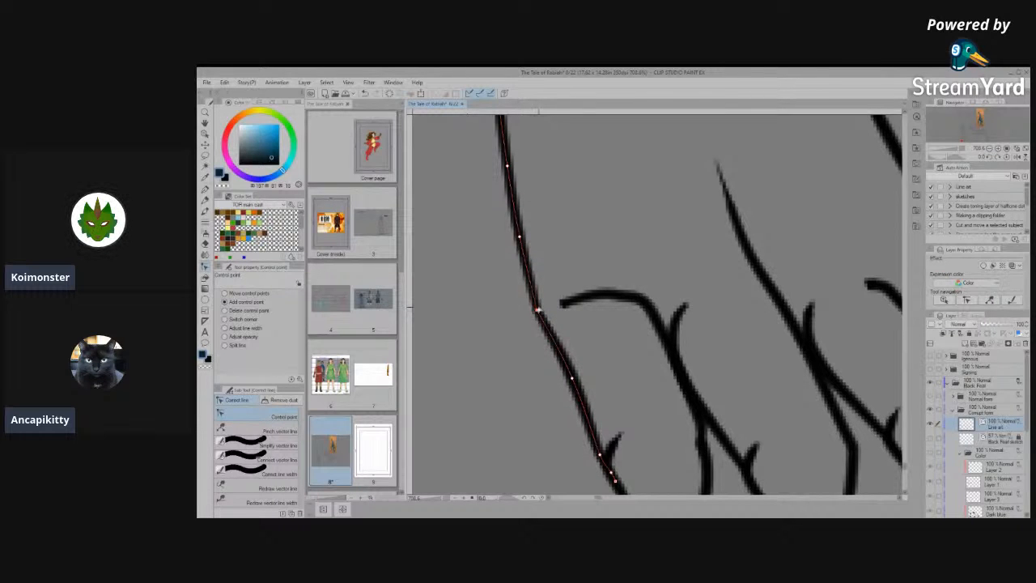
- Delete the knuckle line of the toe next to the outermost toe on the opposite front-view paw
scroll(703, 415, down, 6)
scroll(704, 415, down, 3)
scroll(861, 412, up, 5)
scroll(686, 392, up, 3)
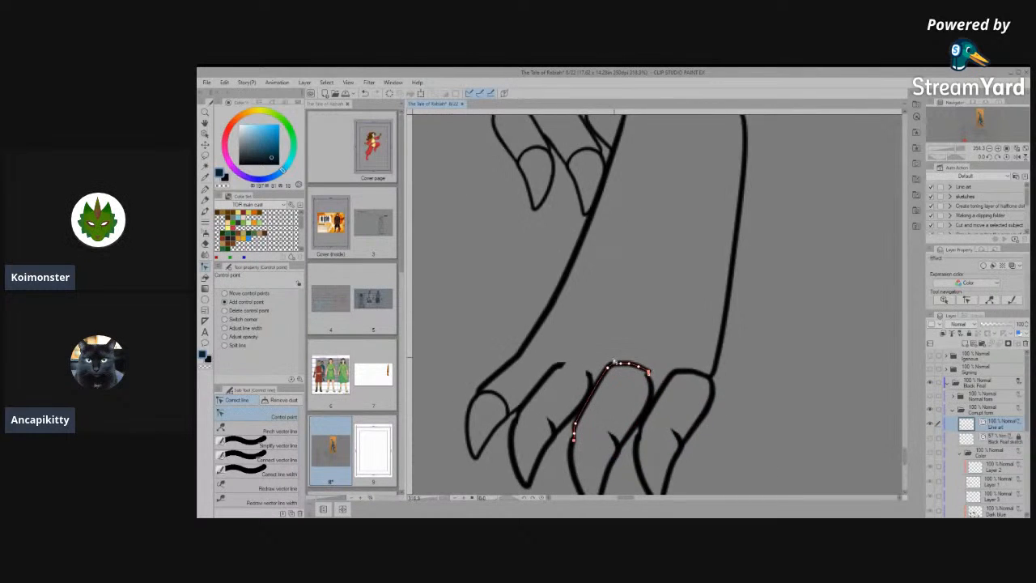
scroll(615, 363, up, 2)
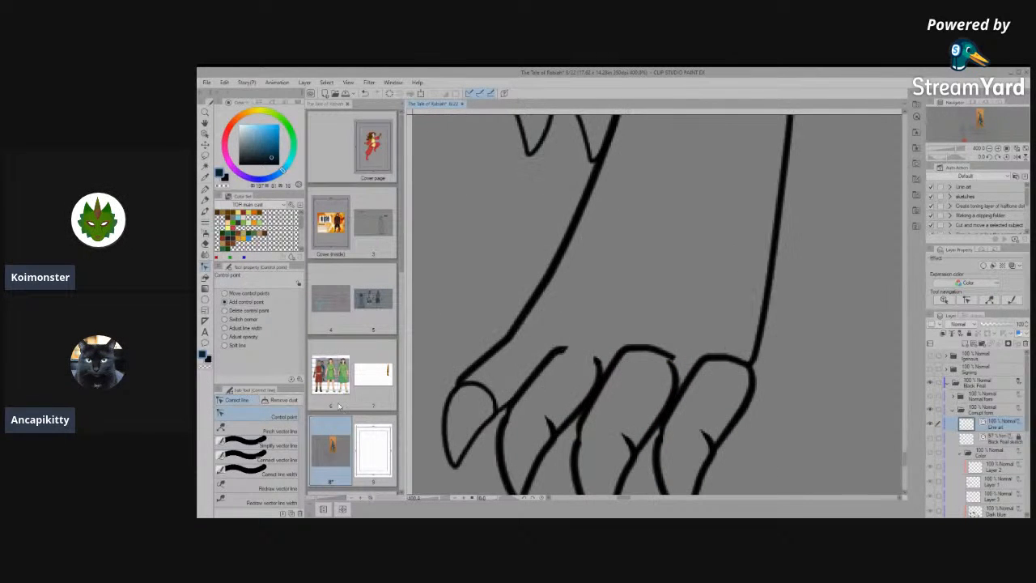
key(o)
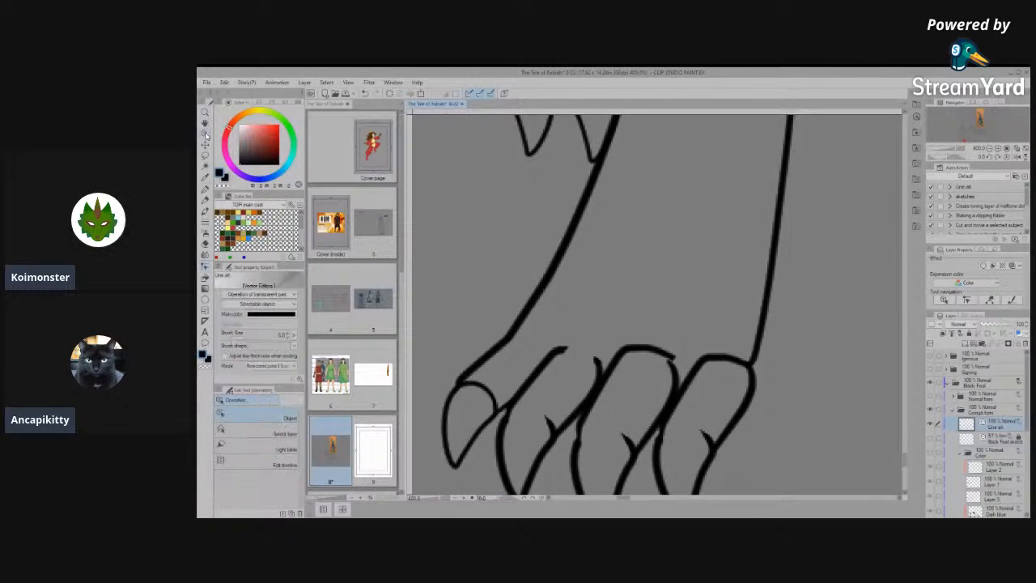
click(624, 351)
drag(623, 351, 690, 254)
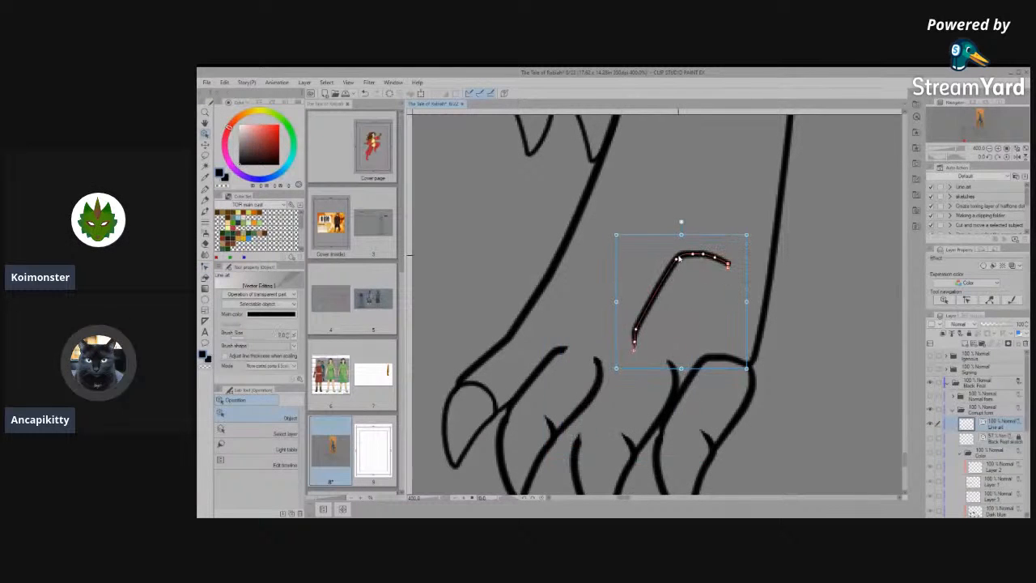
key(Delete)
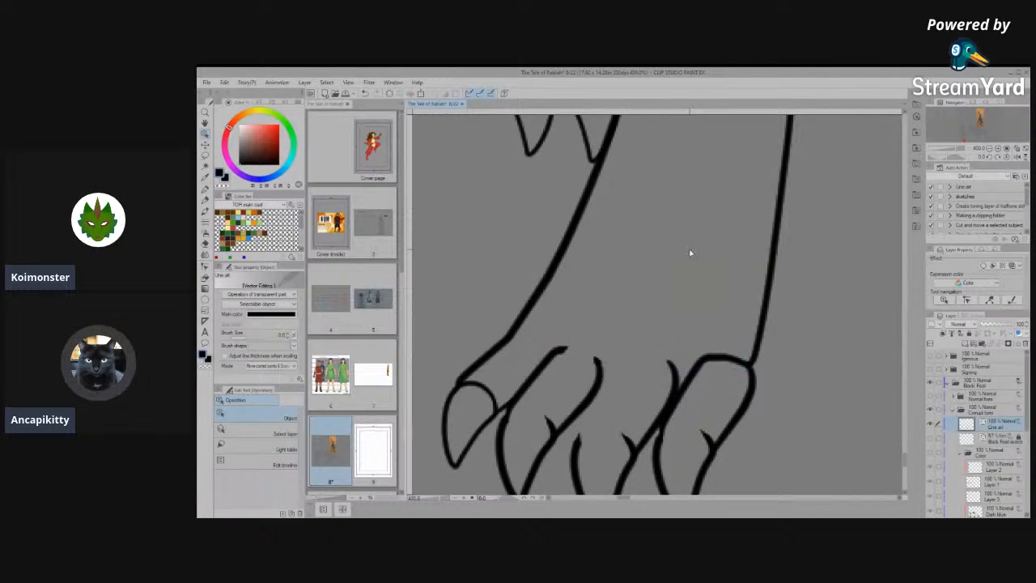
- Extend the inner edge of that toe's claw upward until it meets the neighbouring toe's line
scroll(667, 248, down, 1)
click(607, 387)
scroll(609, 380, up, 3)
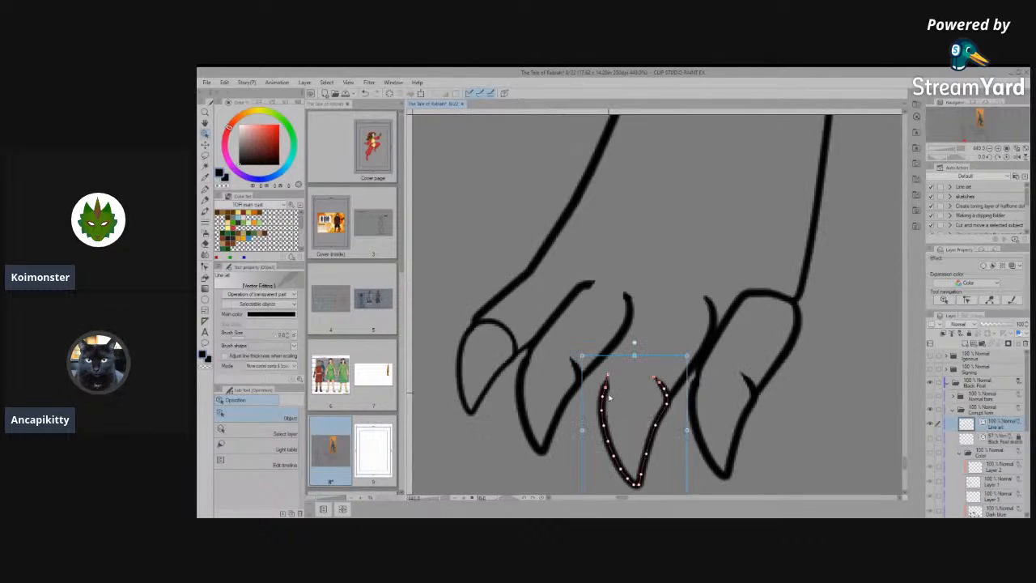
drag(608, 360, 650, 219)
scroll(660, 374, down, 4)
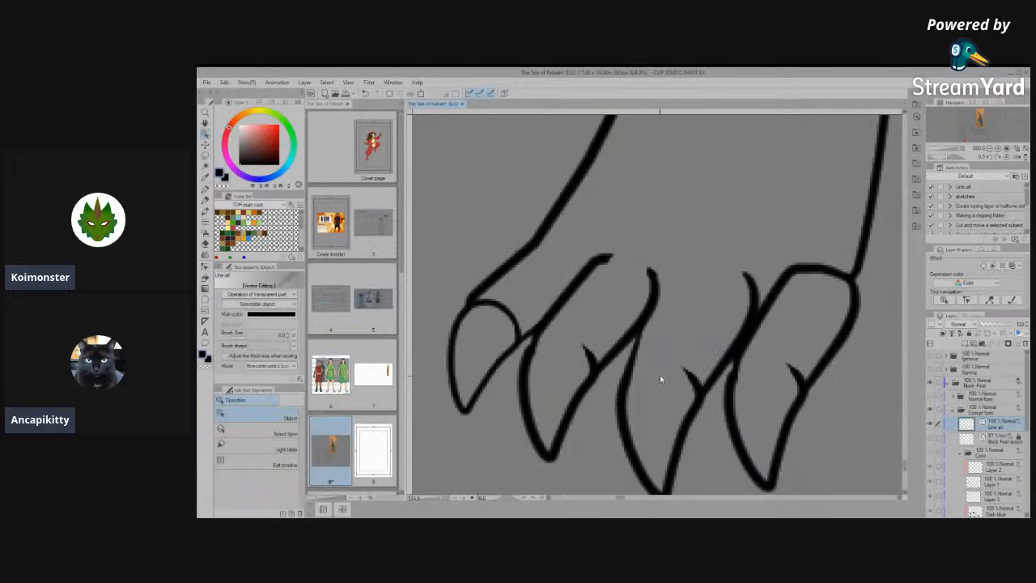
- Erase the small spur at that claw's outer corner, connect the claw to the toe line and simplify the joint
scroll(679, 377, up, 4)
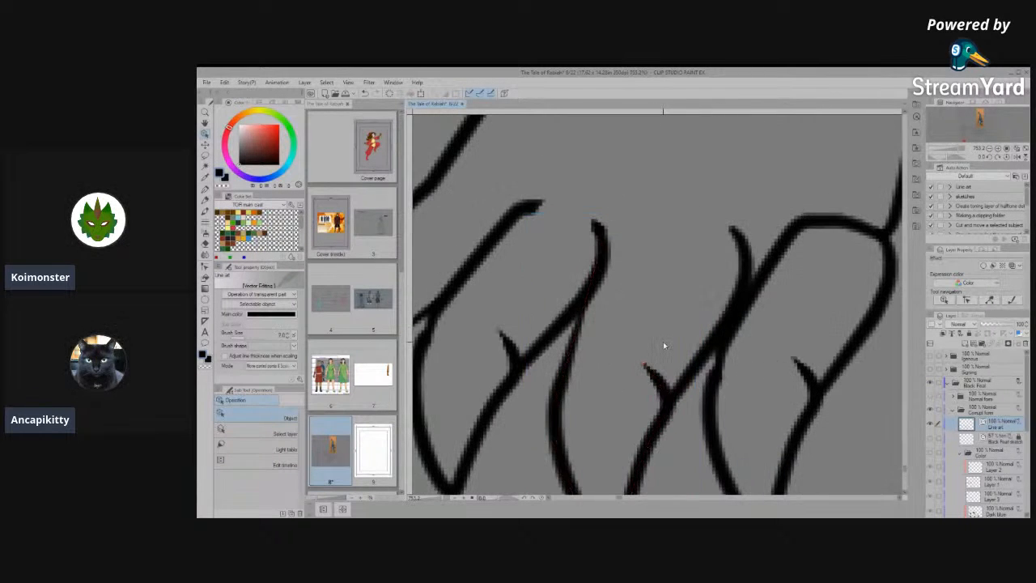
key(e)
mouse_move(662, 342)
mouse_down()
mouse_move(659, 358)
mouse_move(656, 349)
mouse_up()
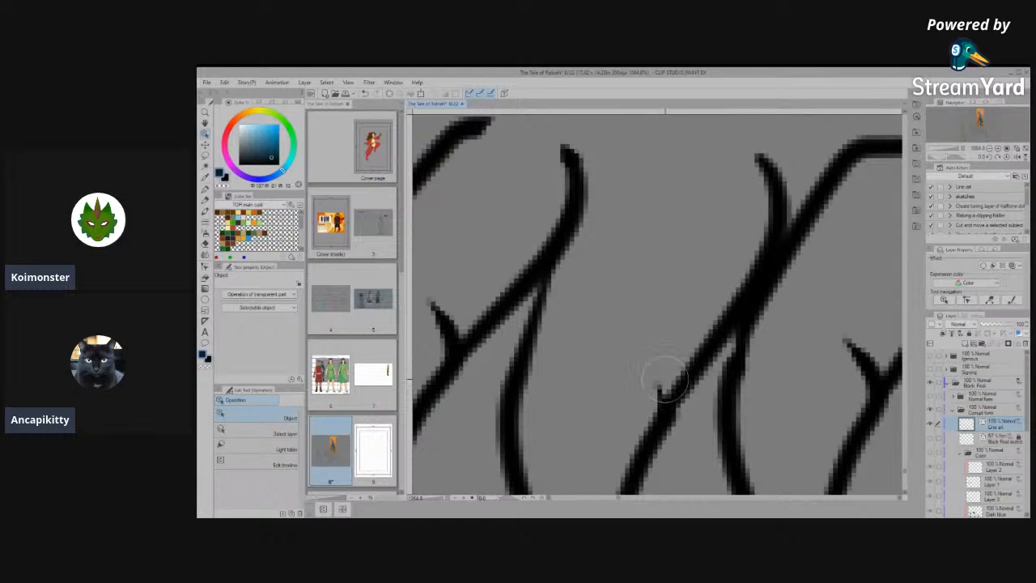
click(207, 267)
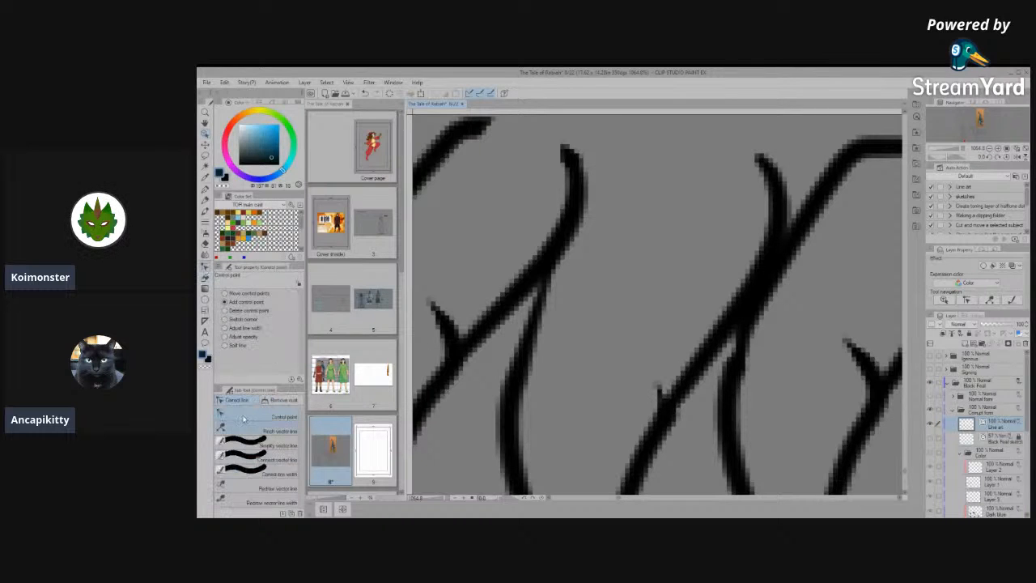
click(273, 462)
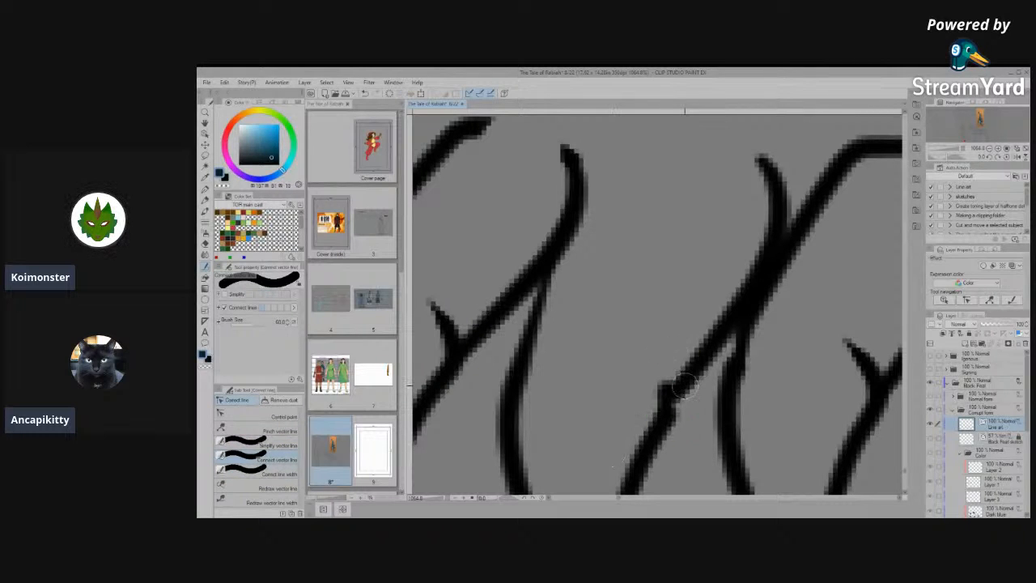
click(271, 443)
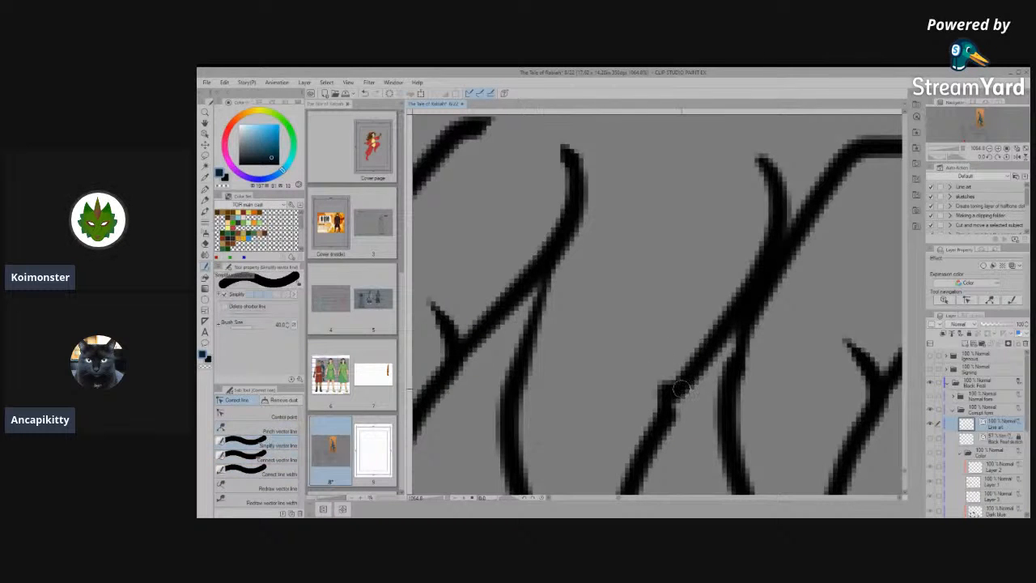
drag(673, 380, 664, 429)
scroll(650, 253, down, 7)
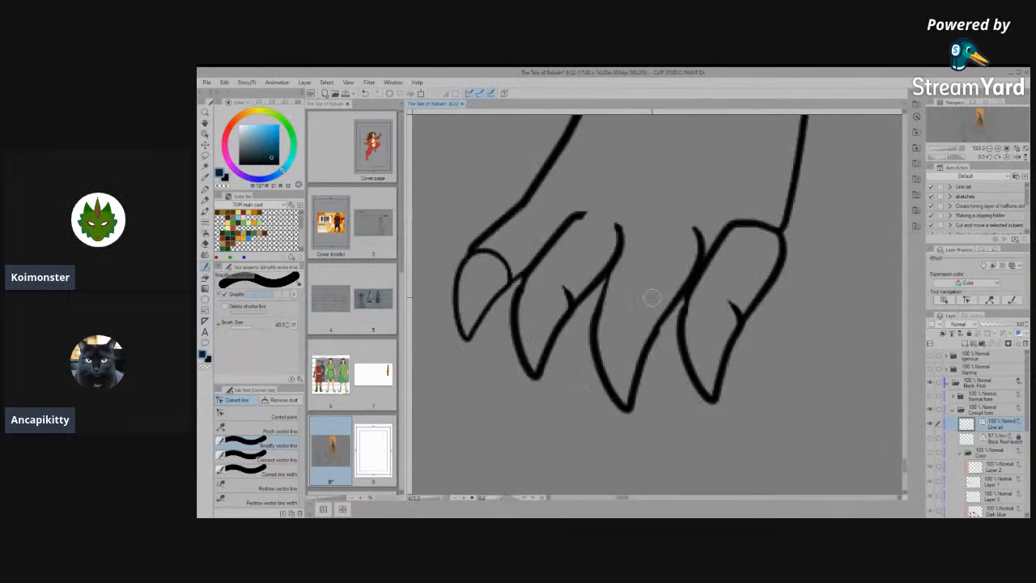
- Remove the curved claw-base line from the innermost toe and clean up the leftover stubs where it met the outline
scroll(675, 378, down, 1)
scroll(638, 260, up, 6)
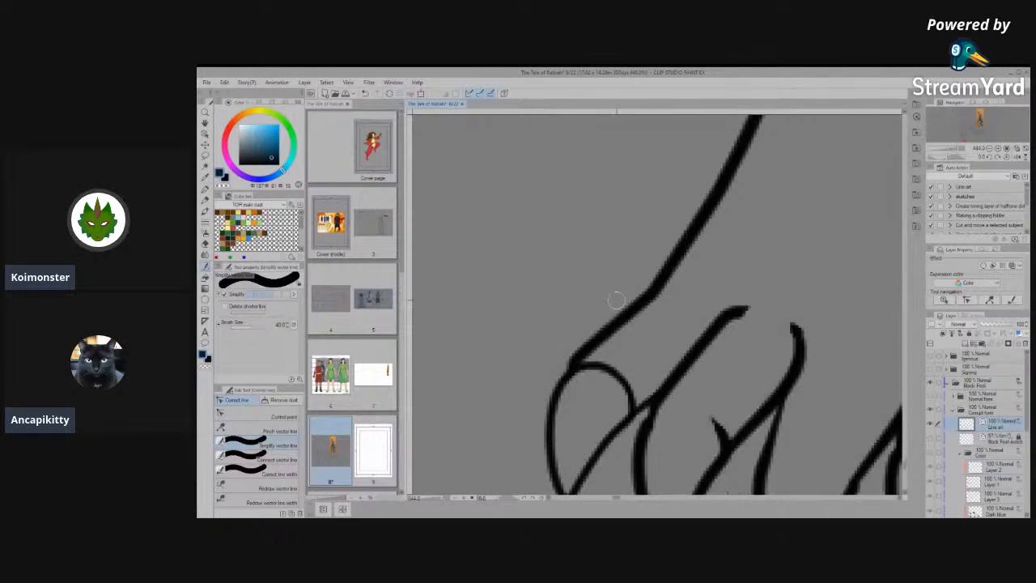
drag(591, 411, 630, 368)
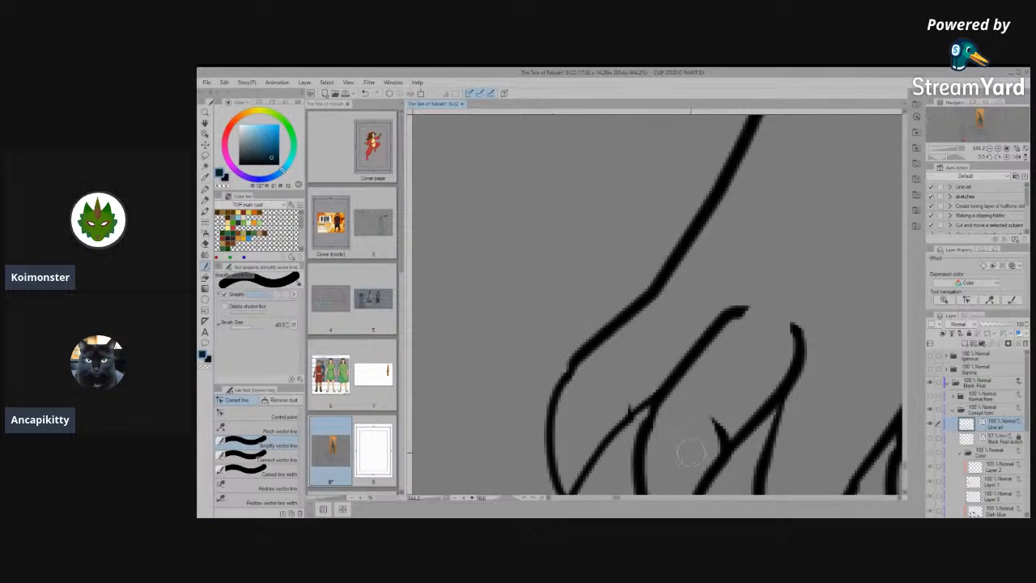
drag(589, 348, 569, 406)
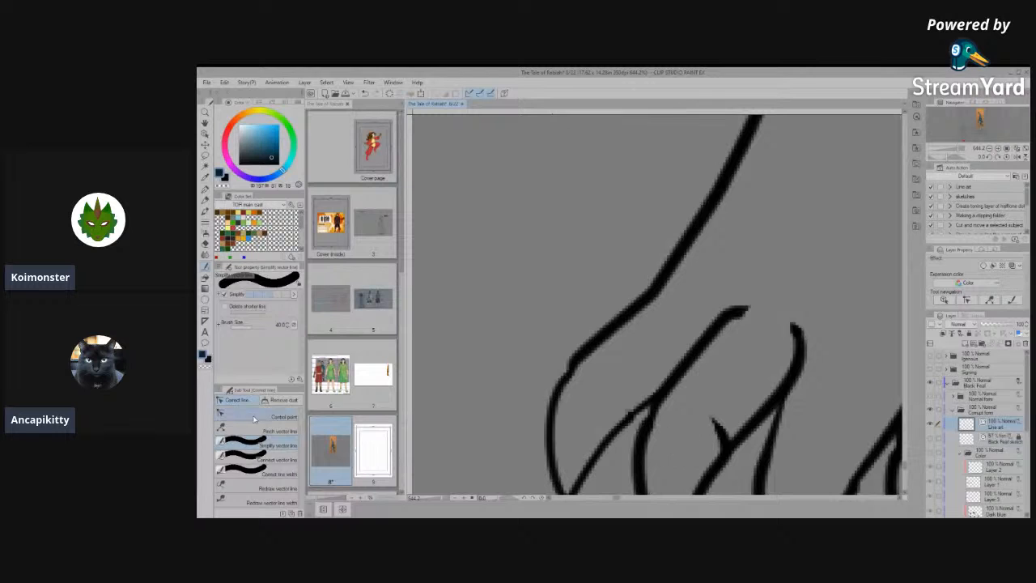
click(271, 416)
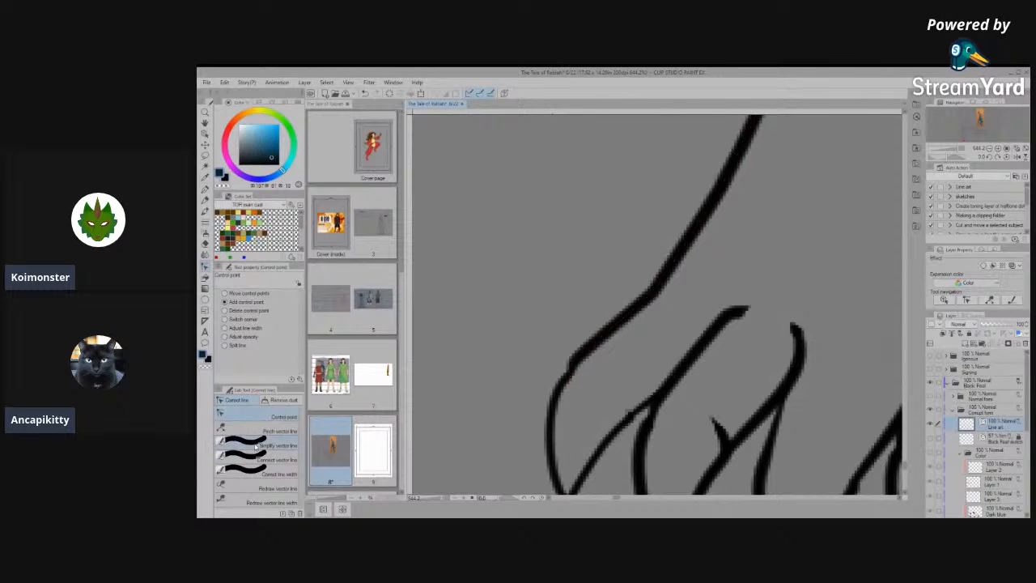
click(267, 459)
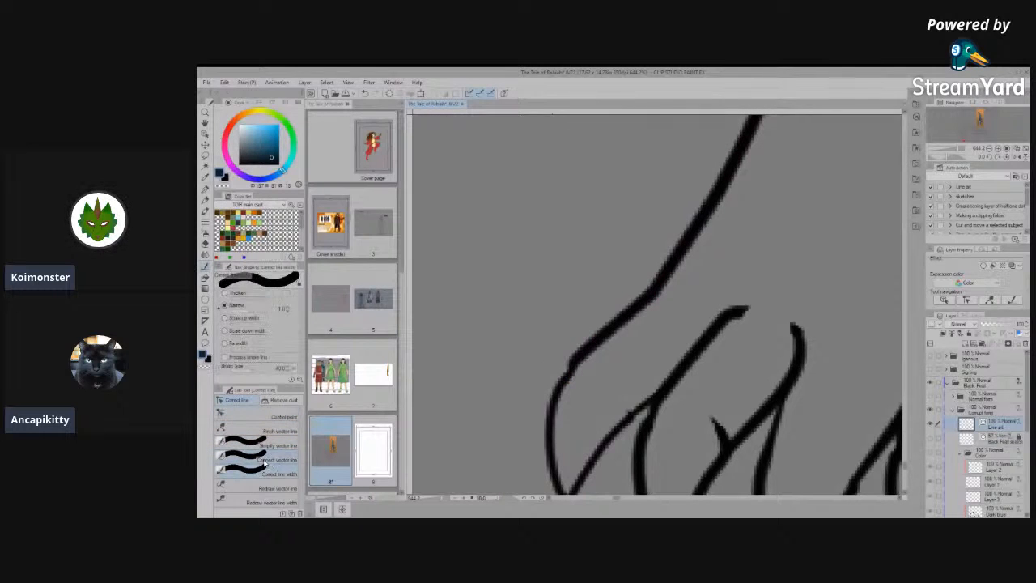
click(261, 445)
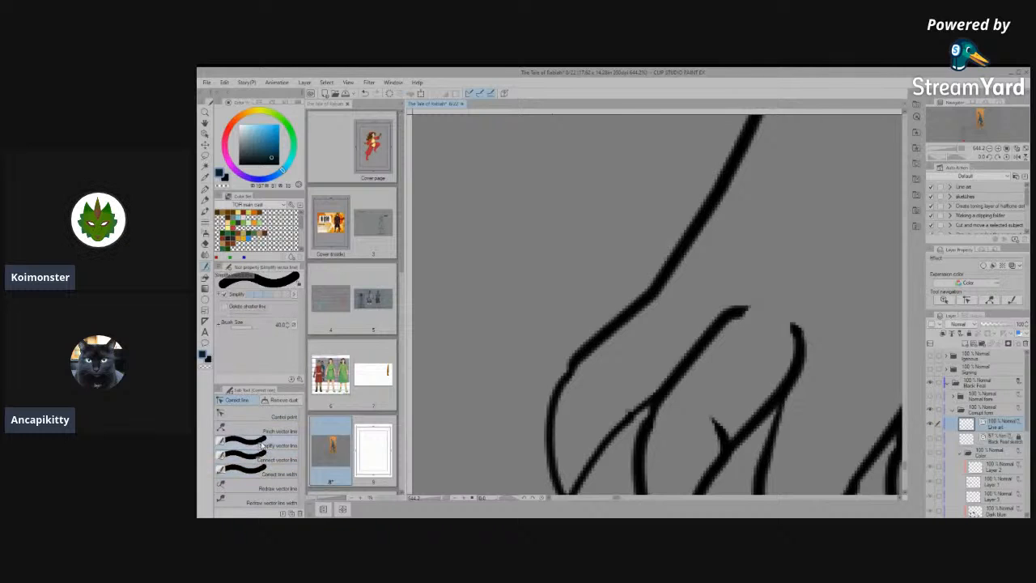
click(258, 462)
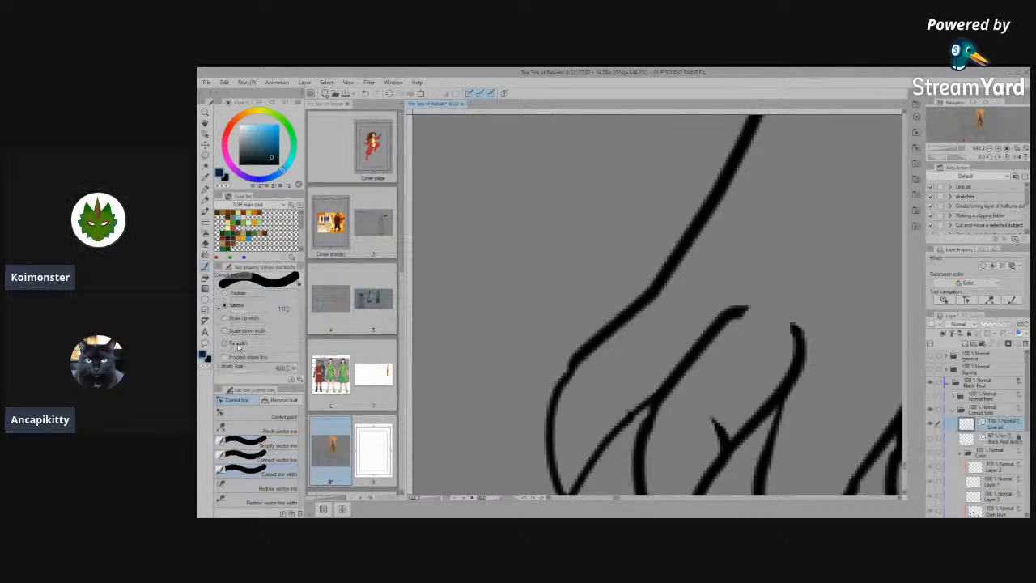
click(267, 459)
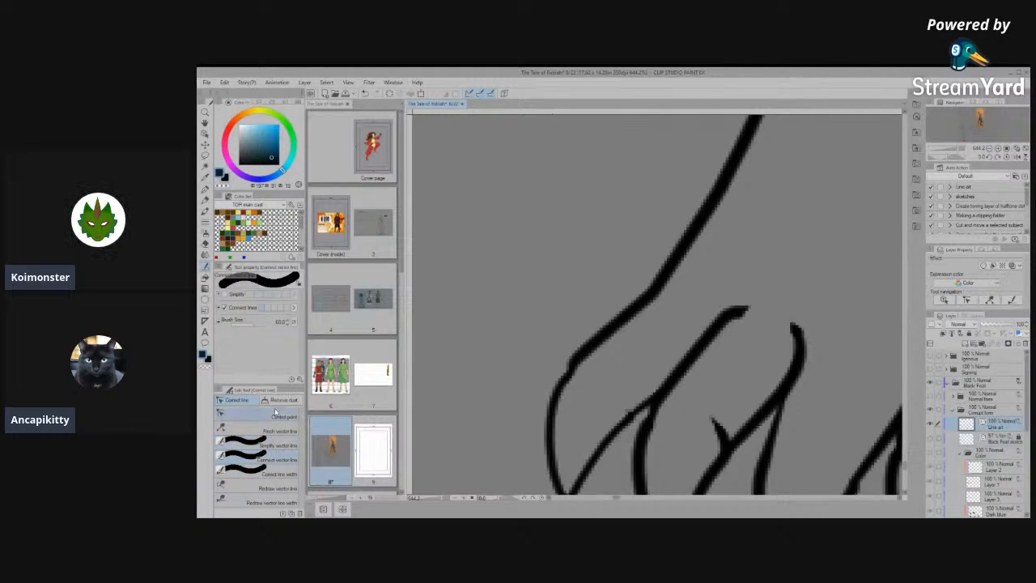
click(240, 446)
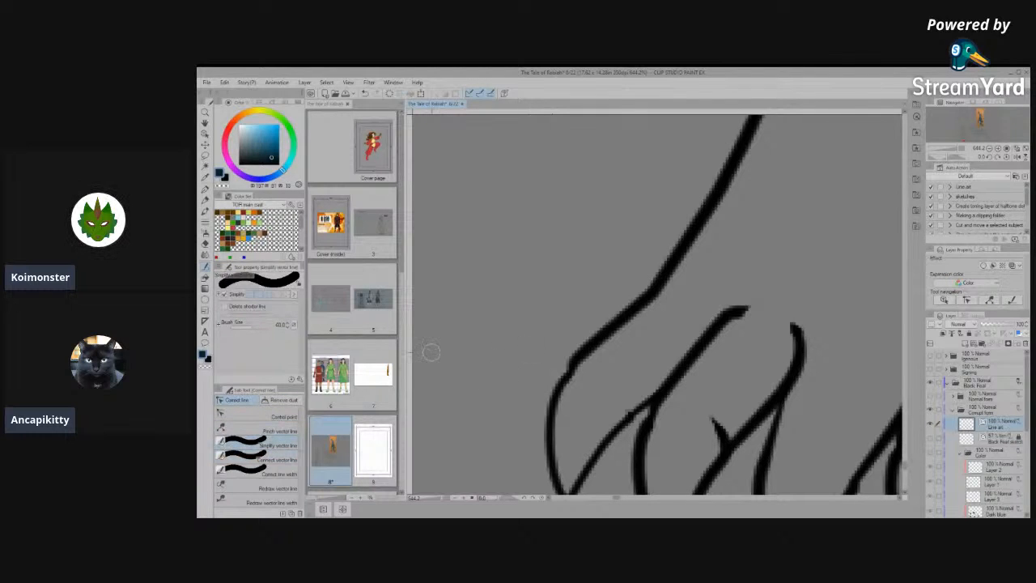
- Connect the innermost toe's outline to the inner leg line on the front-view paw and simplify the bump at the joint
click(267, 459)
drag(571, 326, 553, 397)
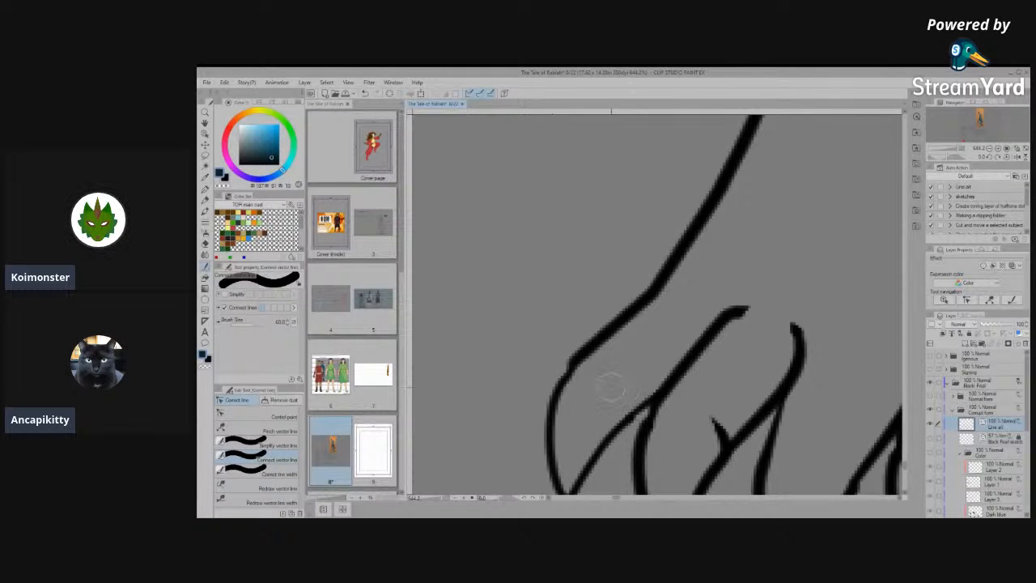
scroll(611, 387, up, 1)
click(258, 416)
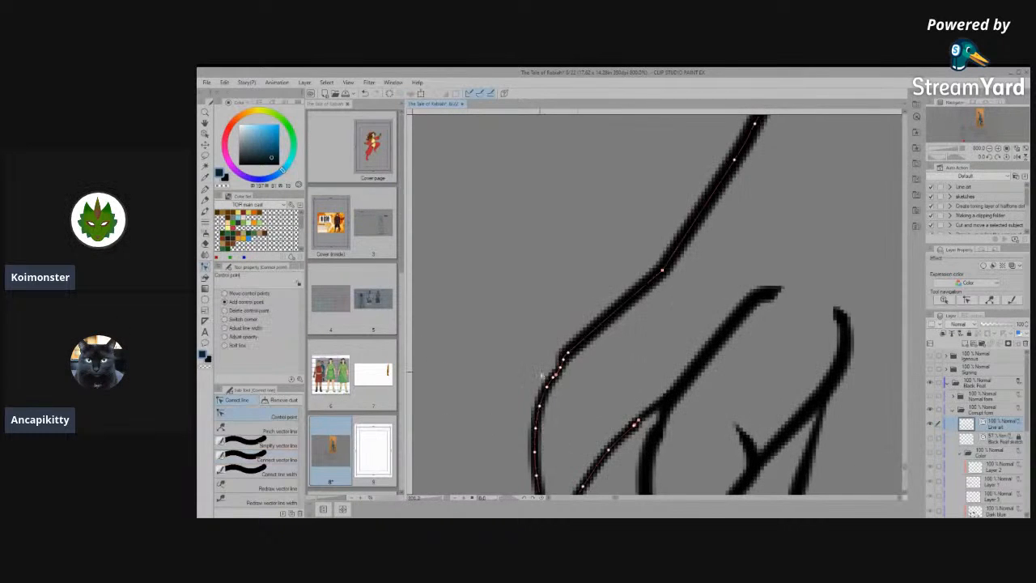
scroll(574, 368, up, 1)
click(258, 445)
drag(549, 368, 609, 315)
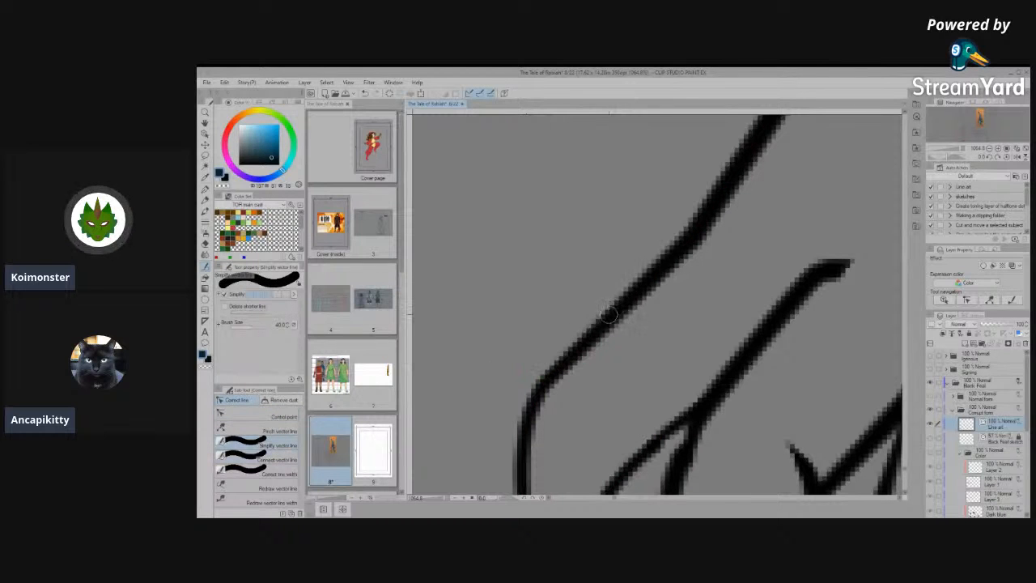
- Delete the small upright stroke inside the outer wrist notch above the same front-view paw
scroll(606, 313, down, 5)
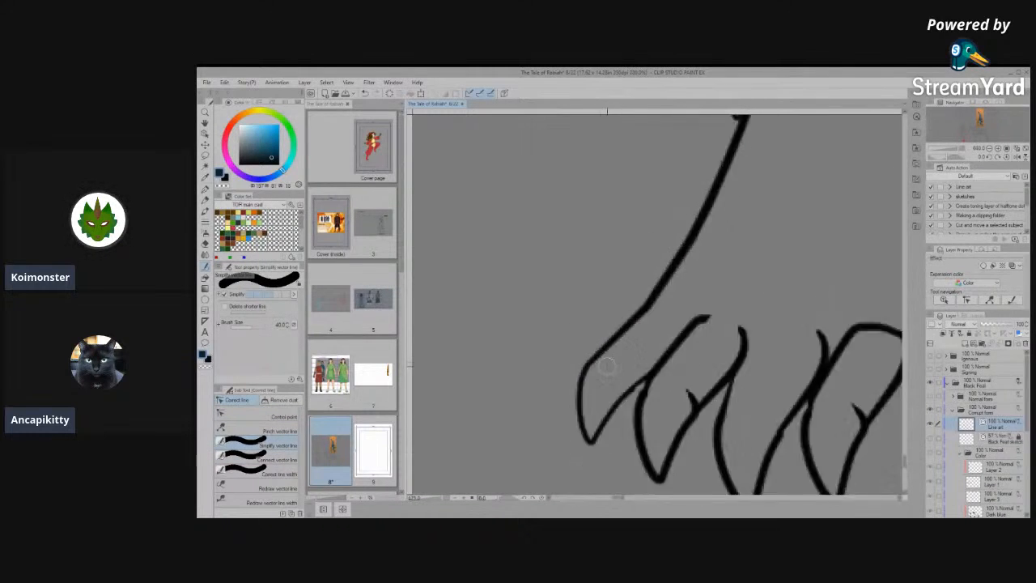
scroll(607, 367, down, 4)
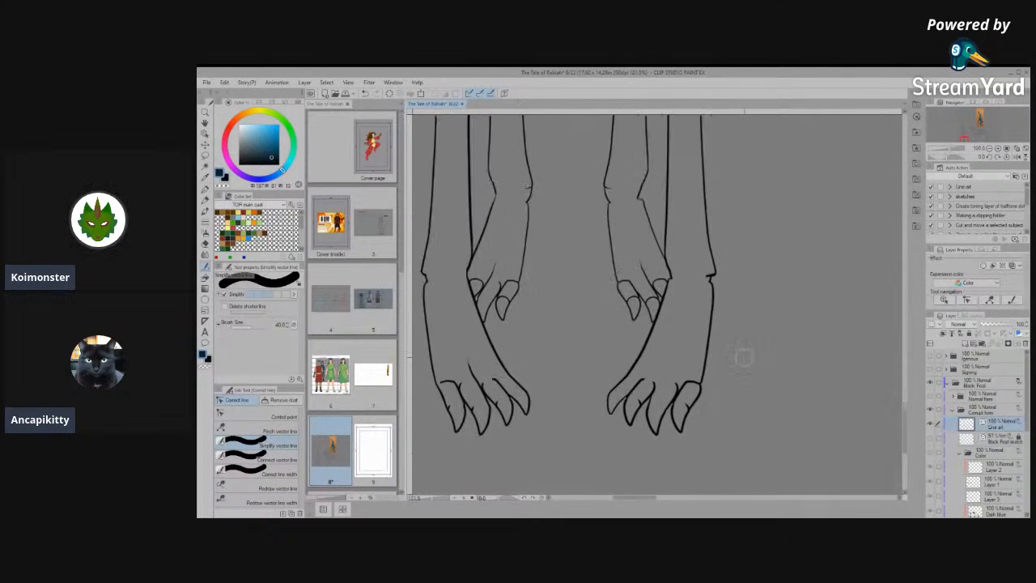
scroll(704, 430, down, 3)
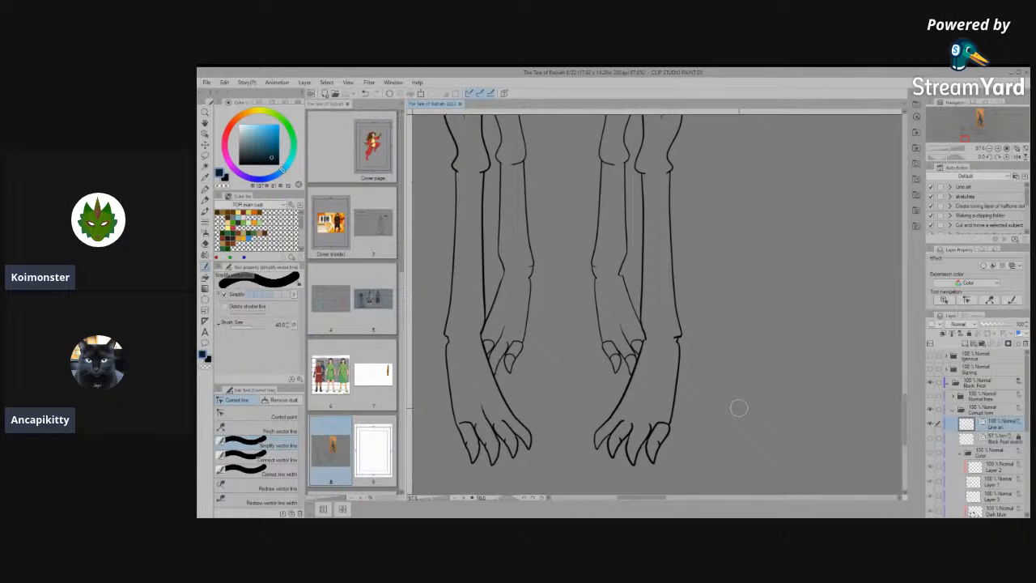
scroll(723, 377, up, 3)
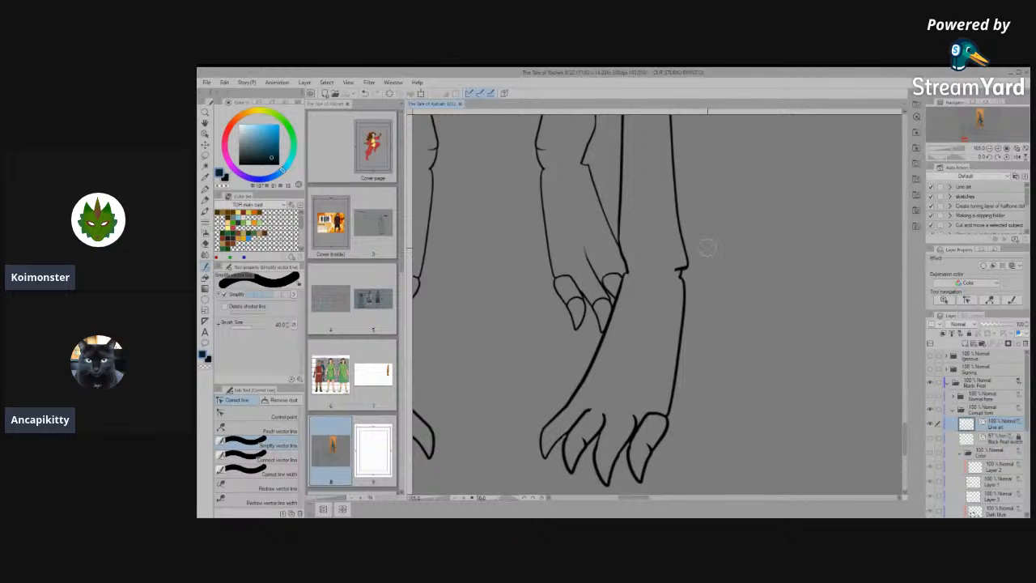
scroll(671, 355, down, 5)
scroll(666, 348, up, 3)
scroll(665, 350, up, 4)
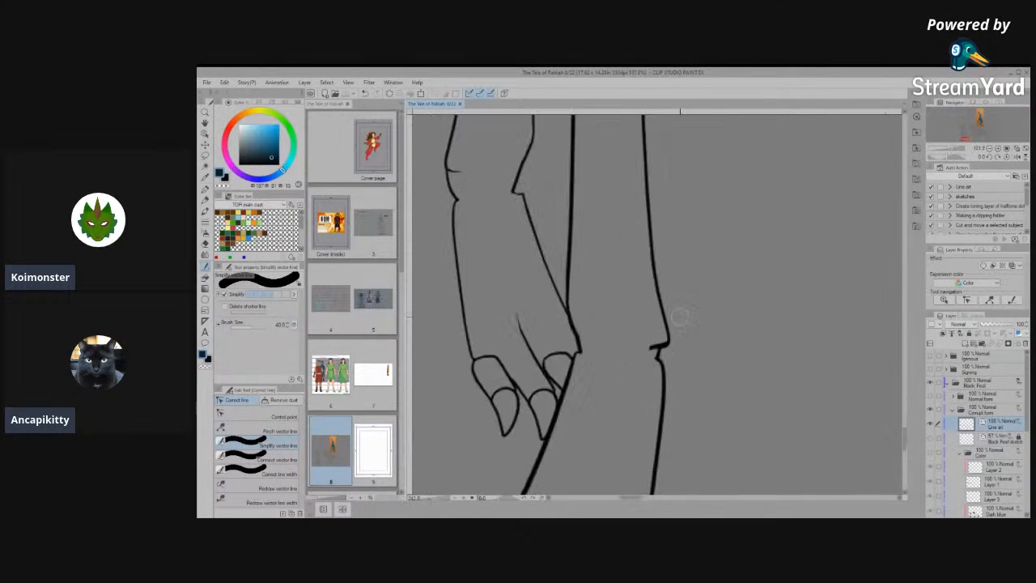
click(204, 135)
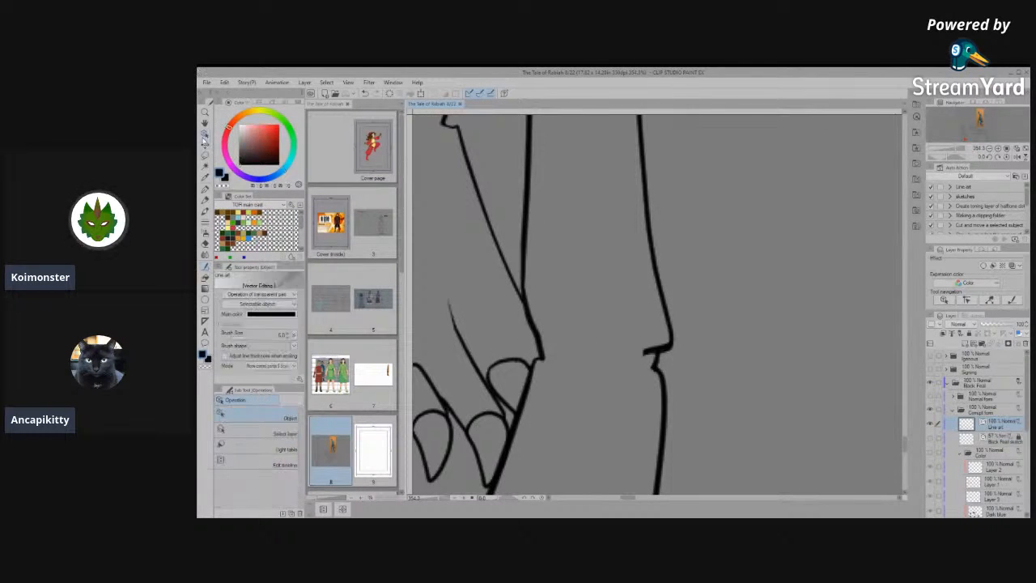
scroll(671, 363, up, 2)
click(669, 350)
scroll(669, 350, up, 1)
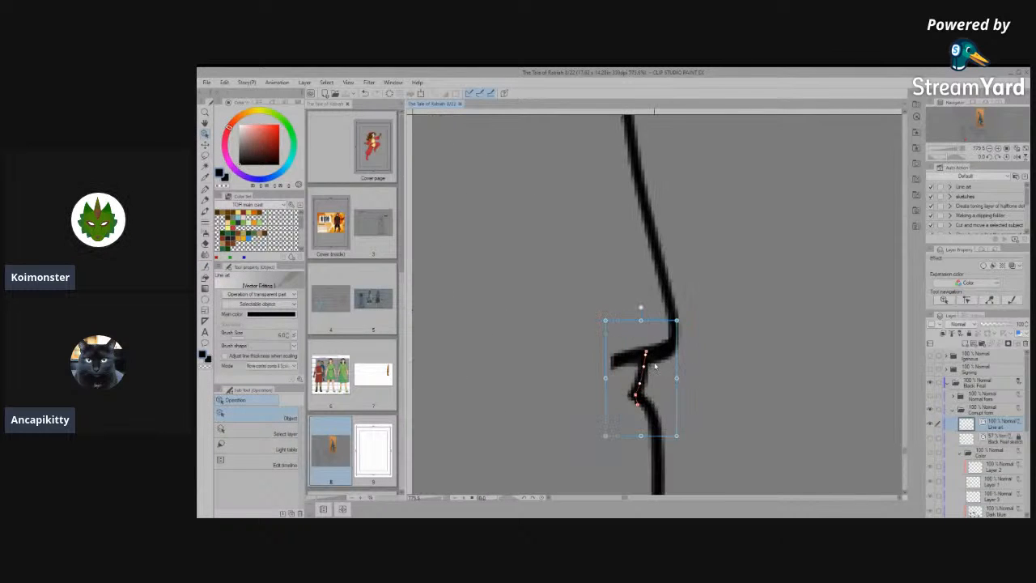
key(Delete)
- Pull the short thick horizontal stroke out of the outer wrist notch and delete it
click(655, 366)
scroll(653, 365, up, 3)
click(641, 354)
mouse_move(641, 354)
mouse_down()
mouse_move(627, 346)
mouse_move(758, 370)
mouse_up()
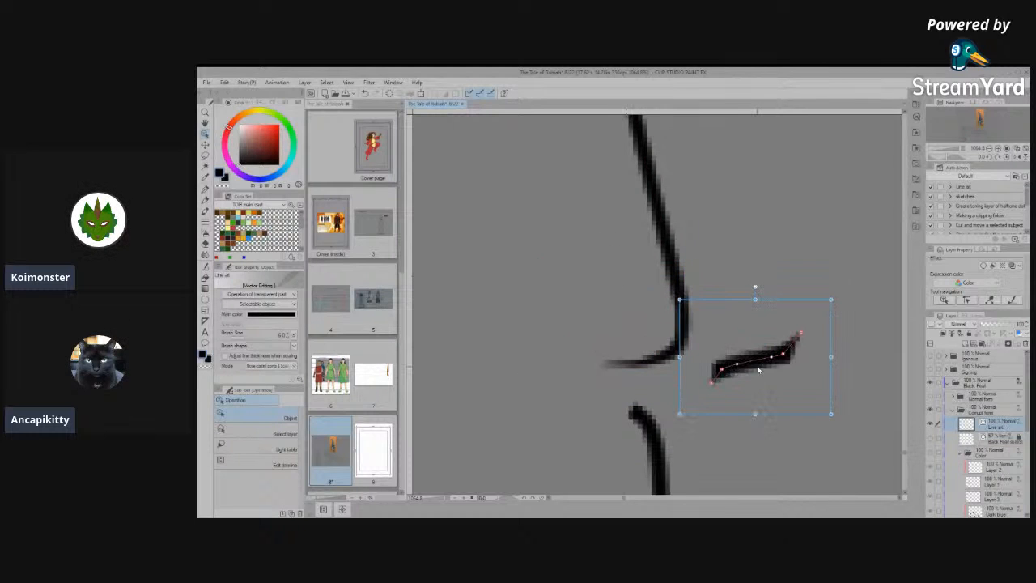
key(Delete)
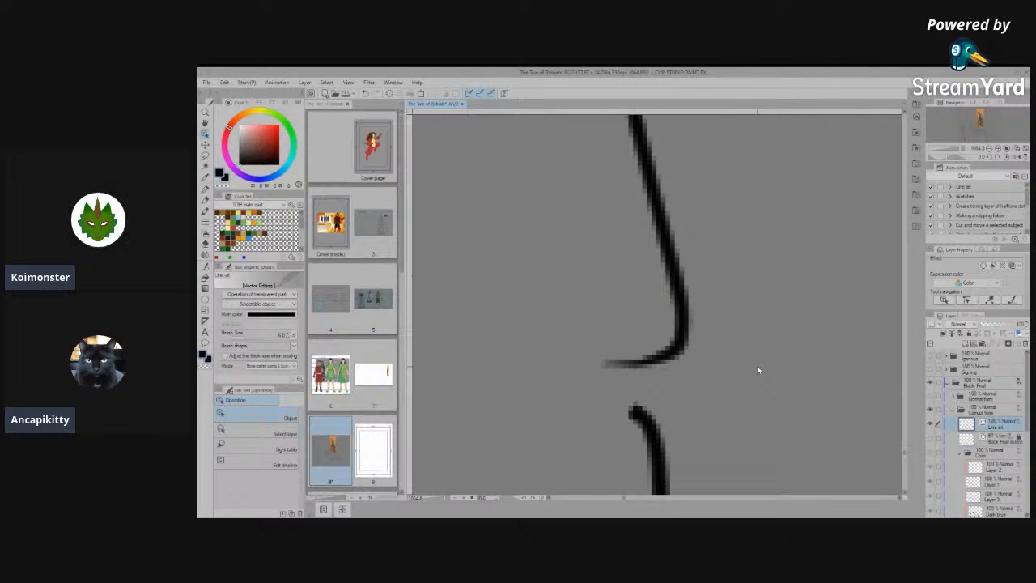
- Bend the lower end of the outer leg line down and inward so it meets the top of the paw's outer line
click(608, 366)
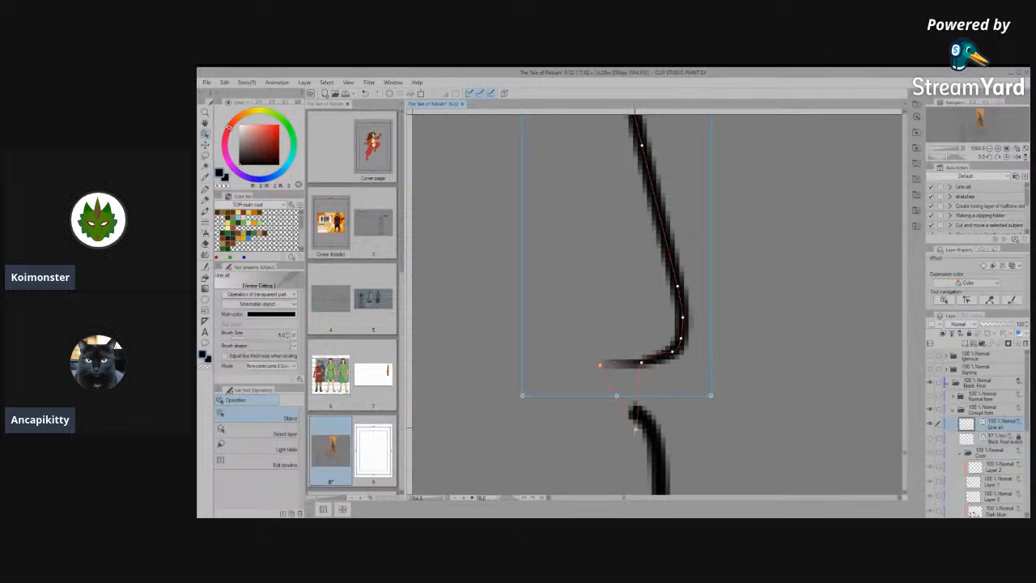
drag(635, 428, 634, 430)
drag(650, 393, 648, 398)
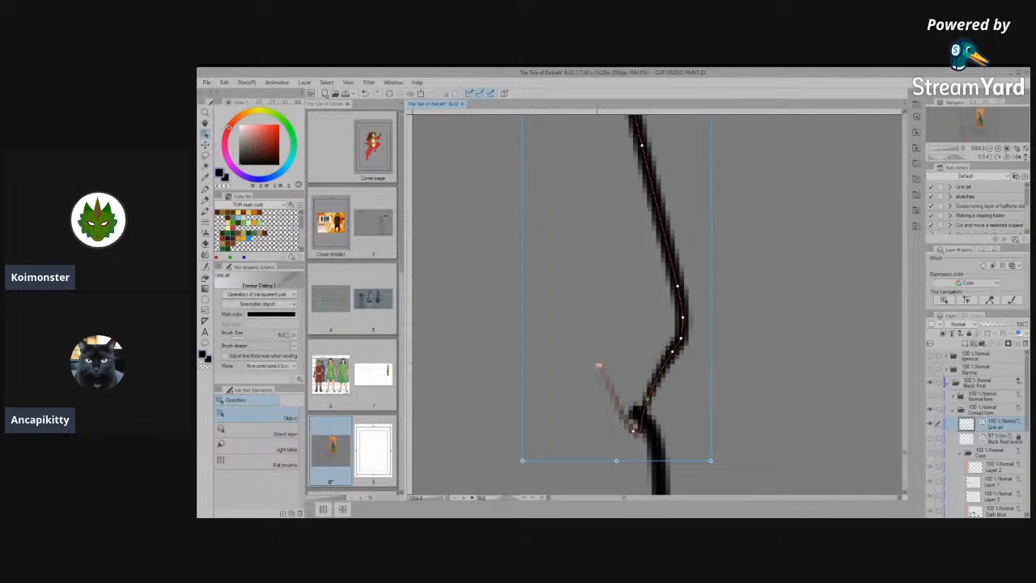
drag(579, 417, 587, 463)
mouse_move(631, 435)
mouse_down()
mouse_move(626, 460)
mouse_move(645, 461)
mouse_up()
- Connect the outer leg line to the paw's outer line at the wrist so they form one continuous outline
key(e)
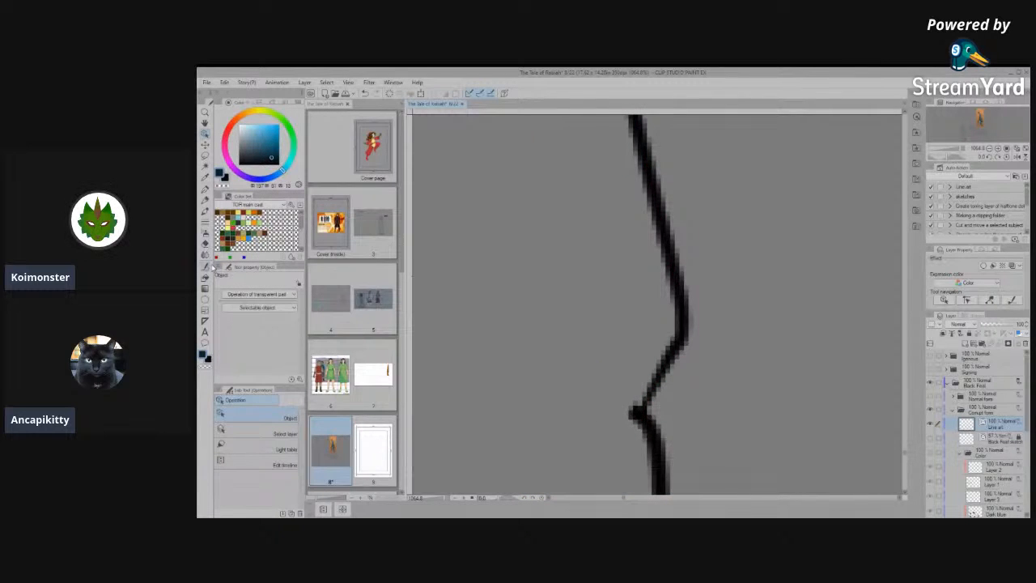
click(207, 267)
click(269, 469)
click(269, 459)
mouse_move(617, 378)
mouse_down()
mouse_move(647, 464)
mouse_move(637, 364)
mouse_move(662, 349)
mouse_up()
- Review the corrected wrist against the whole front view, then examine the toes of the same paw
scroll(662, 350, down, 6)
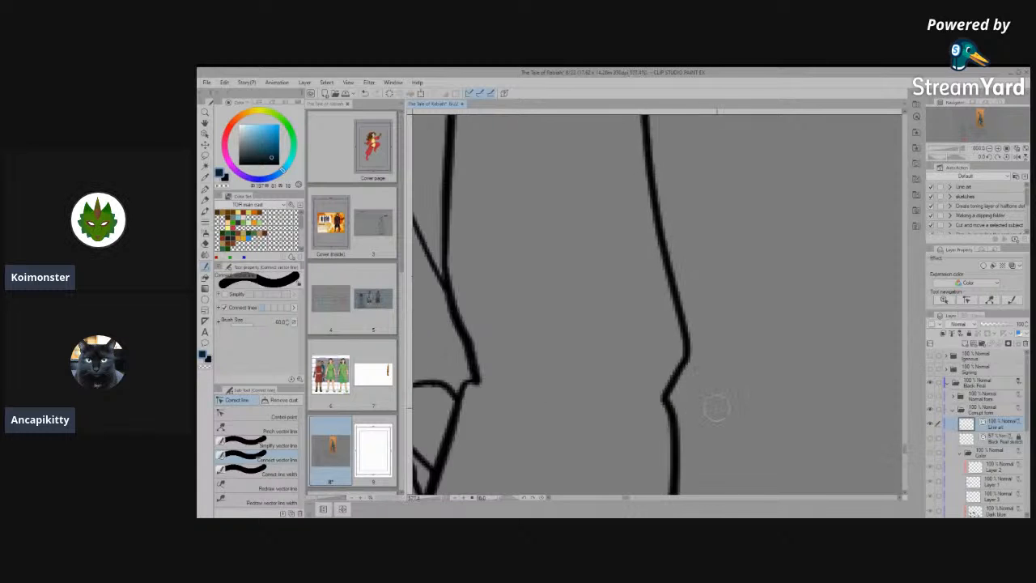
scroll(637, 417, up, 4)
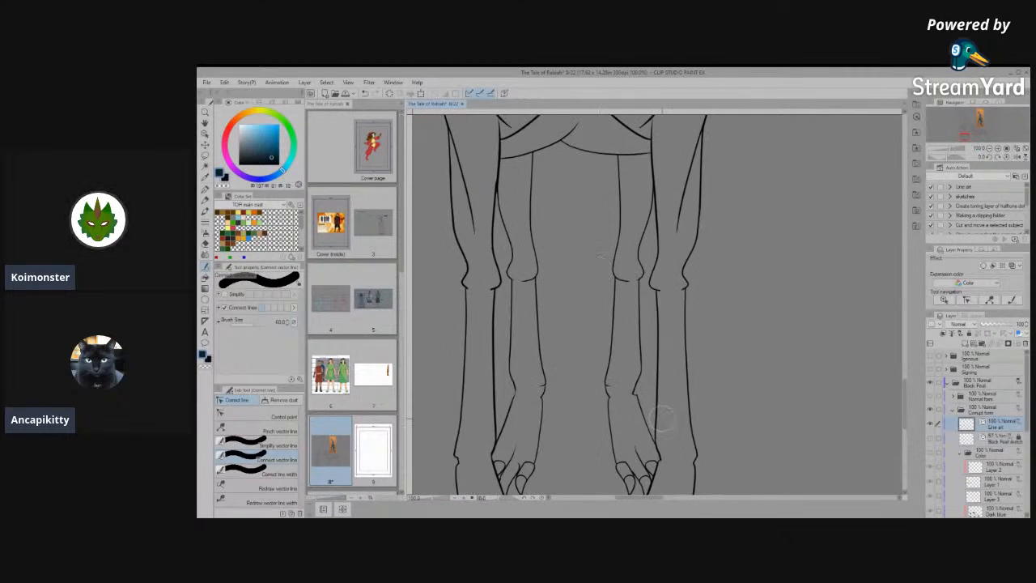
scroll(636, 319, down, 6)
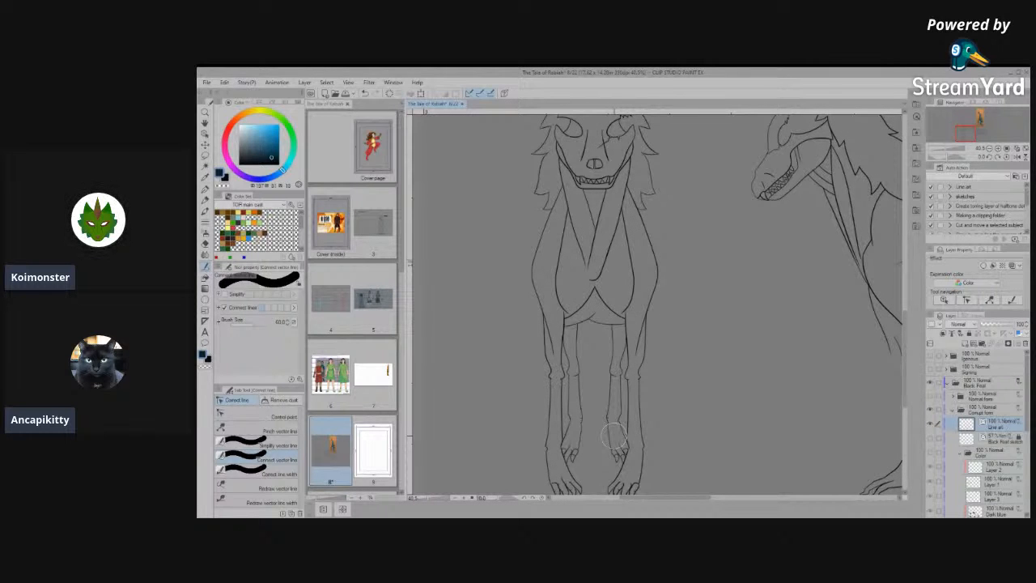
scroll(539, 385, down, 2)
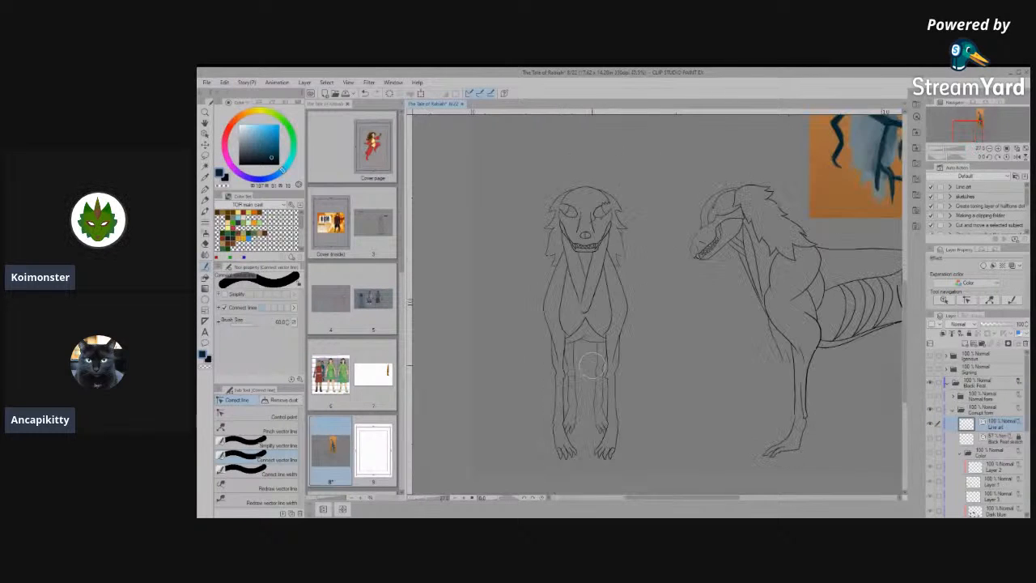
scroll(584, 441, up, 3)
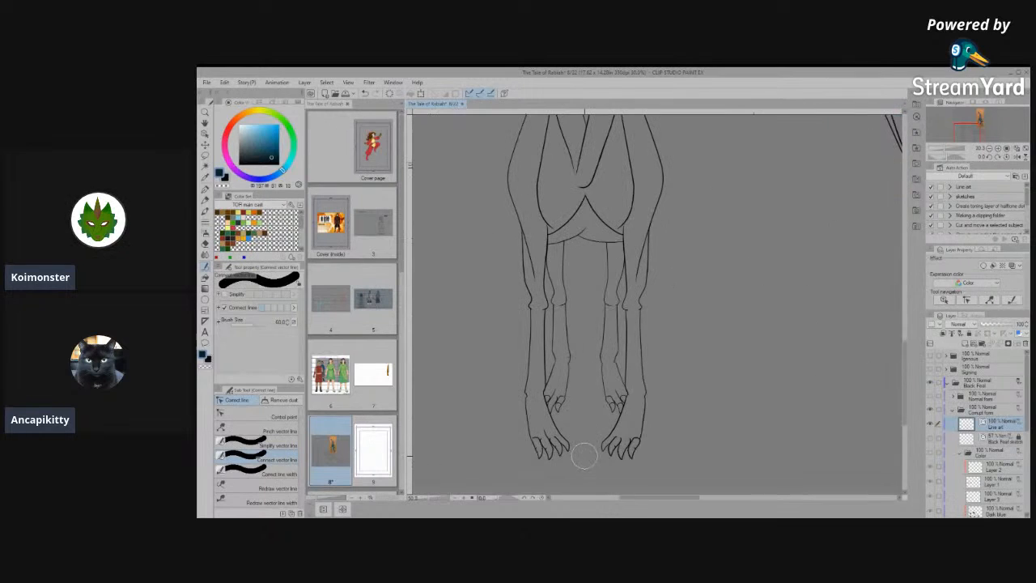
scroll(599, 456, up, 1)
scroll(628, 461, up, 5)
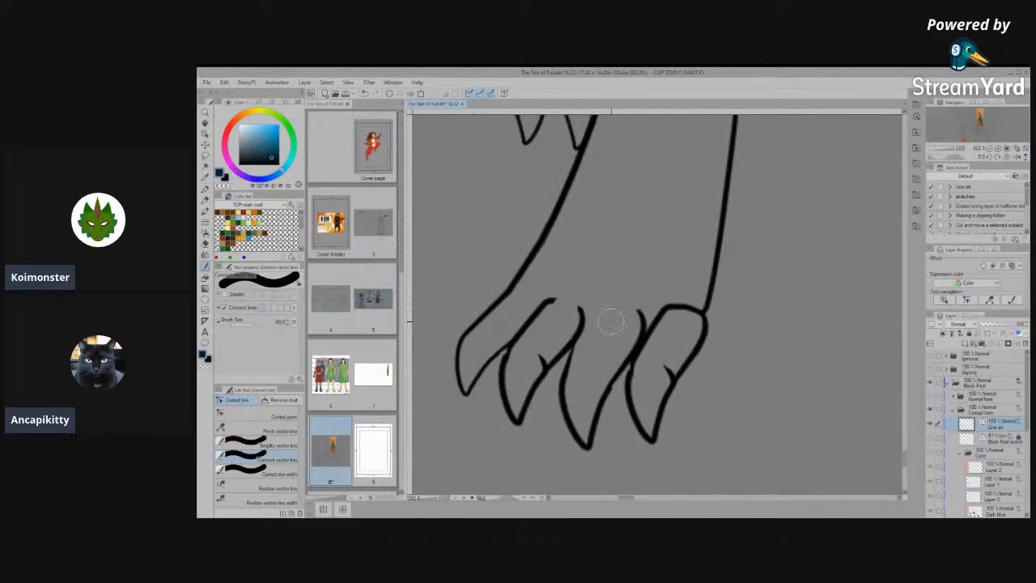
scroll(589, 318, up, 1)
- Extend the hooked upper end of the line beside the innermost toe up into the paw and even out its slope with control points
click(268, 414)
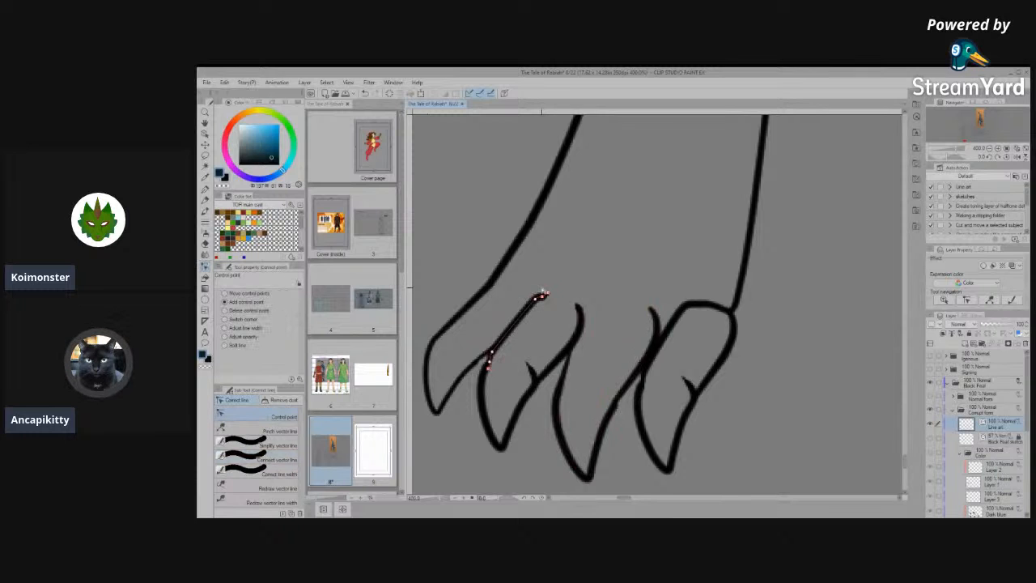
scroll(544, 293, up, 1)
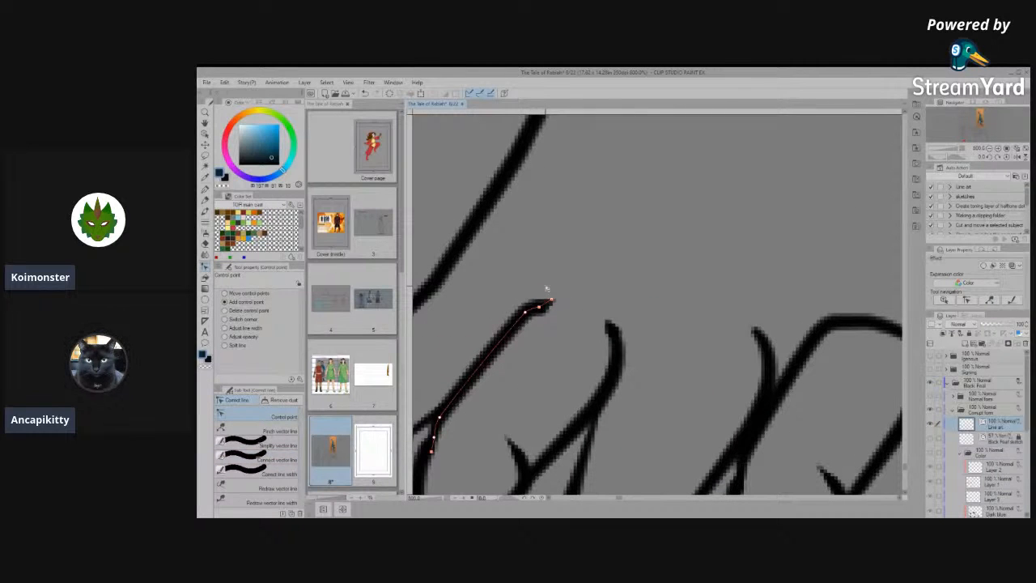
click(263, 458)
drag(526, 318, 525, 320)
drag(567, 285, 484, 354)
click(295, 417)
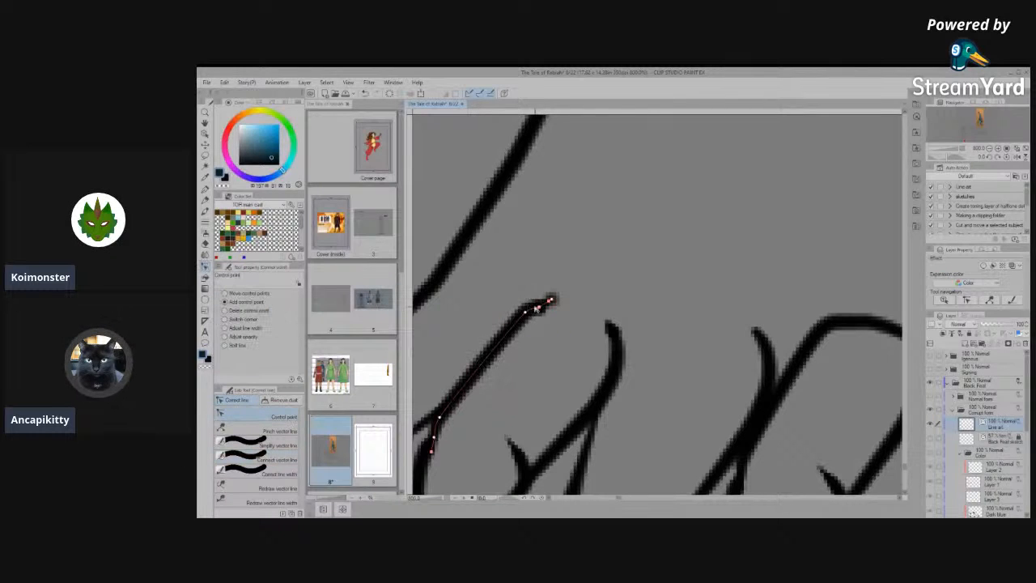
mouse_move(572, 274)
mouse_down()
mouse_move(606, 217)
mouse_move(625, 266)
mouse_move(607, 247)
mouse_up()
mouse_move(548, 274)
mouse_down()
mouse_move(555, 291)
mouse_move(494, 351)
mouse_up()
drag(530, 308, 514, 328)
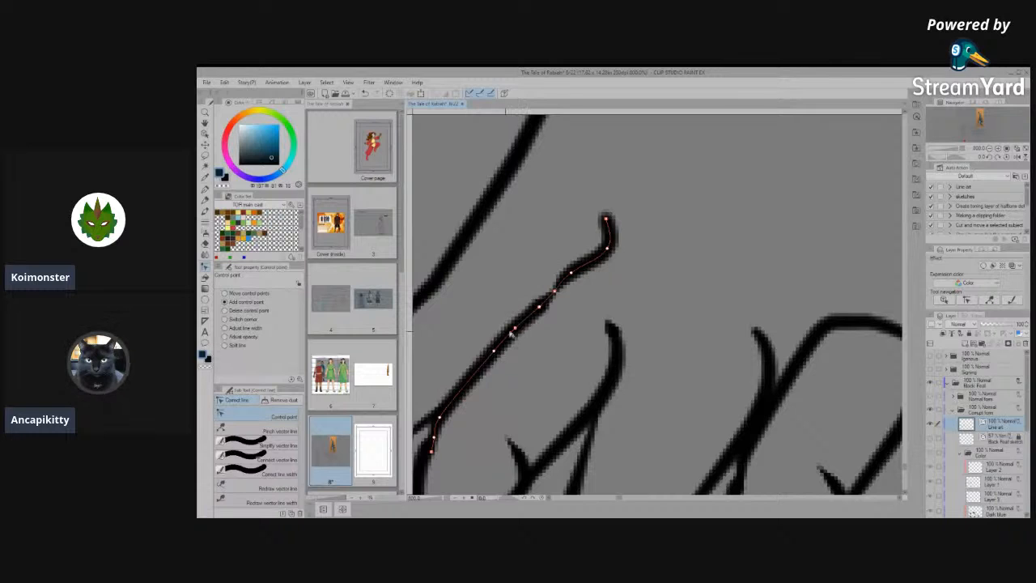
- Simplify the extended toe line and straighten the bend at its upper end
click(243, 458)
mouse_move(526, 324)
mouse_down()
mouse_move(621, 226)
mouse_move(517, 336)
mouse_up()
click(259, 445)
mouse_move(582, 237)
mouse_down()
mouse_move(482, 360)
mouse_move(554, 281)
mouse_move(606, 215)
mouse_up()
click(266, 418)
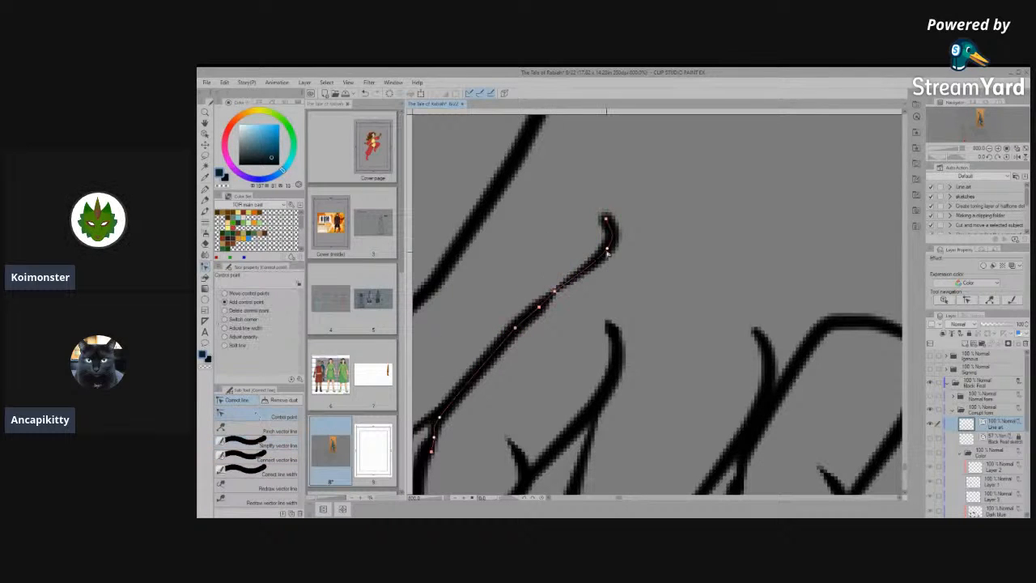
click(576, 269)
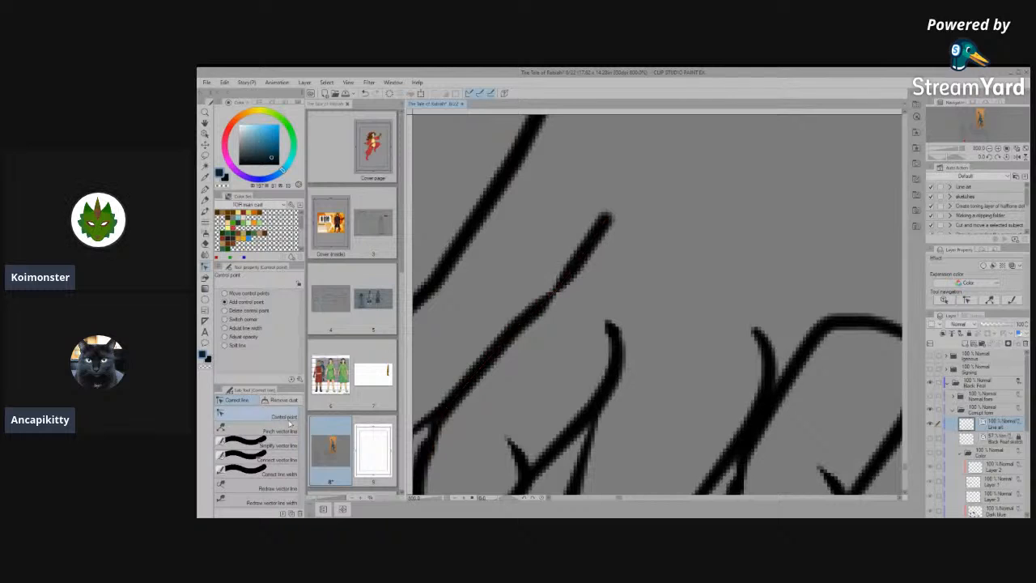
click(259, 449)
click(263, 459)
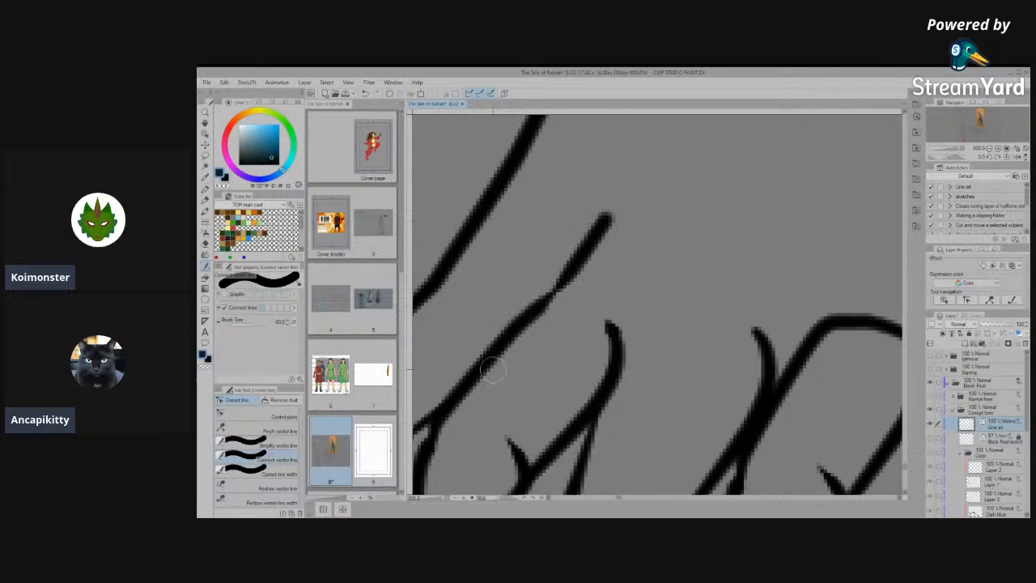
click(261, 416)
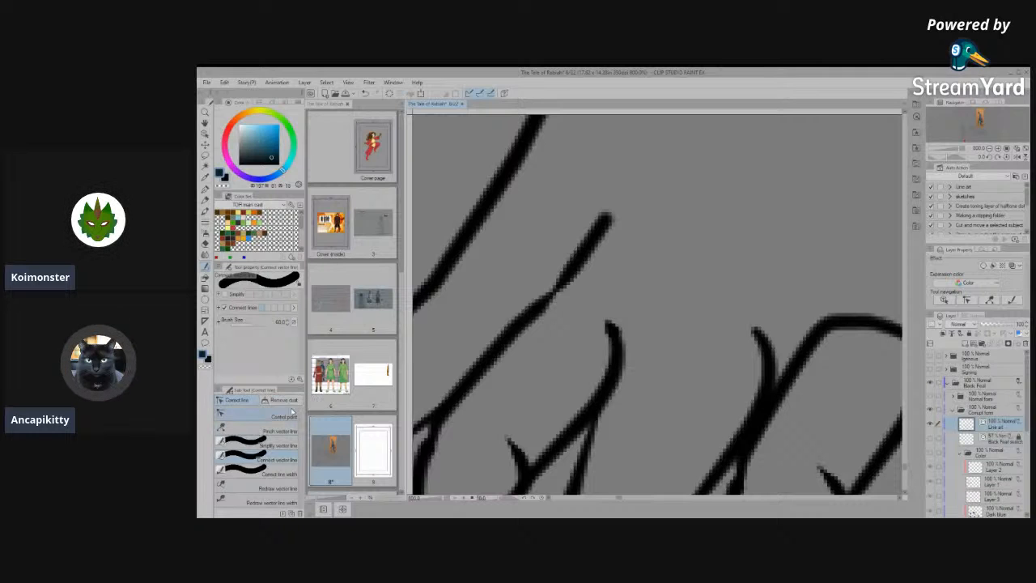
- Simplify the toe line's extension and pull its tip back to just above the slight kink
scroll(628, 369, down, 4)
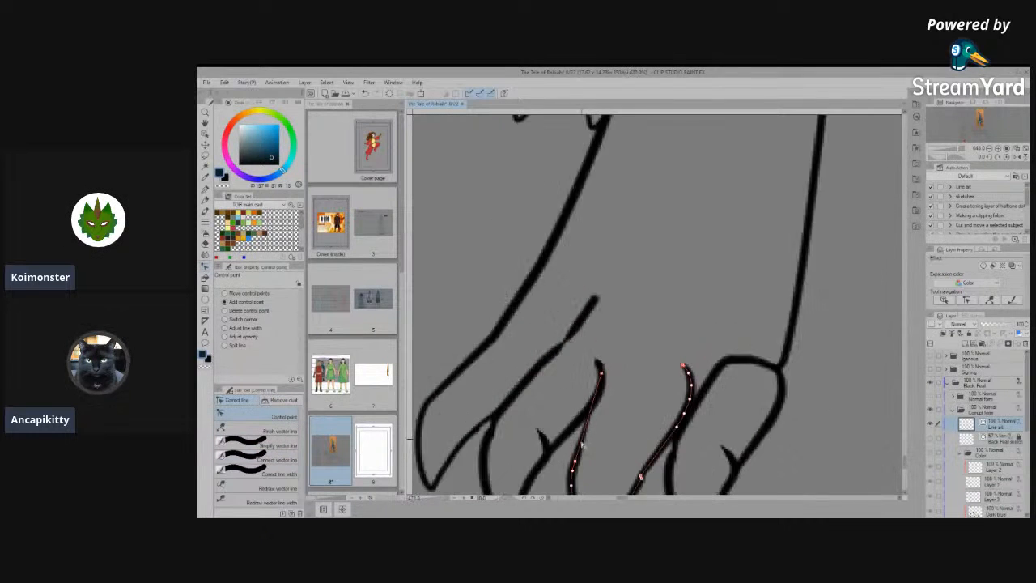
scroll(628, 369, down, 2)
scroll(624, 370, up, 5)
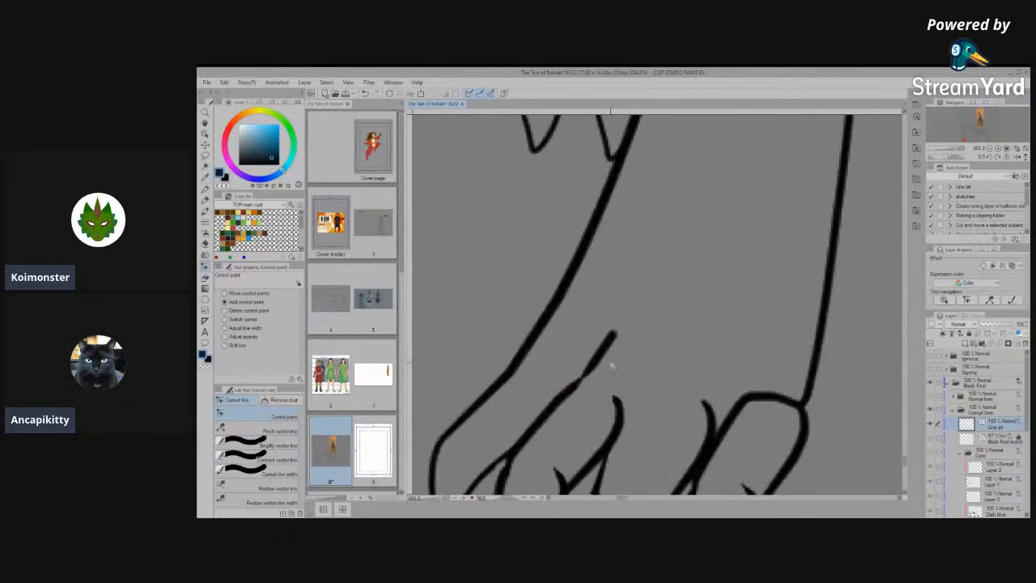
scroll(612, 362, up, 1)
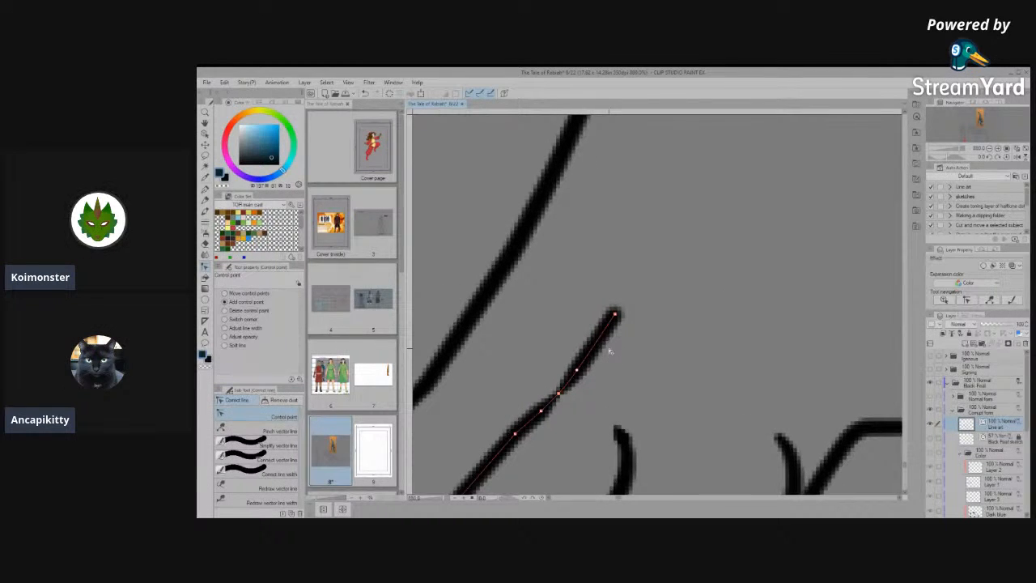
click(267, 445)
mouse_move(571, 376)
mouse_down()
mouse_move(514, 438)
mouse_move(575, 377)
mouse_up()
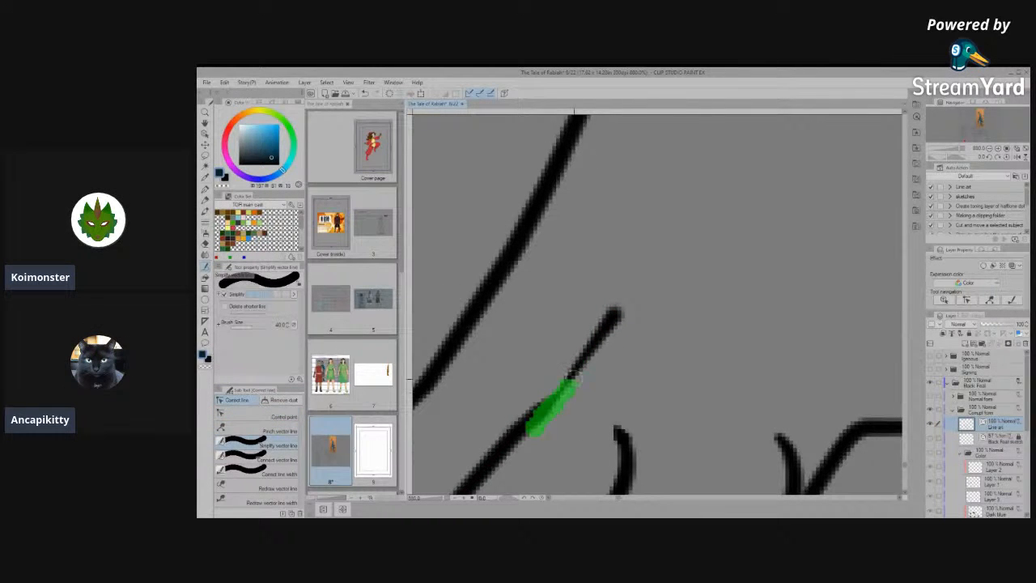
drag(618, 300, 618, 301)
click(263, 415)
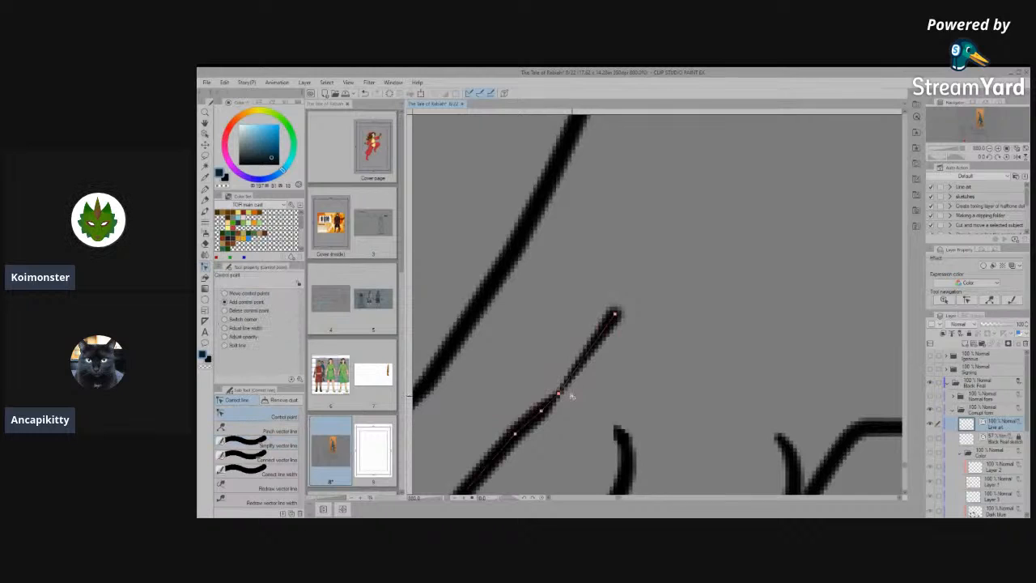
drag(610, 323, 567, 387)
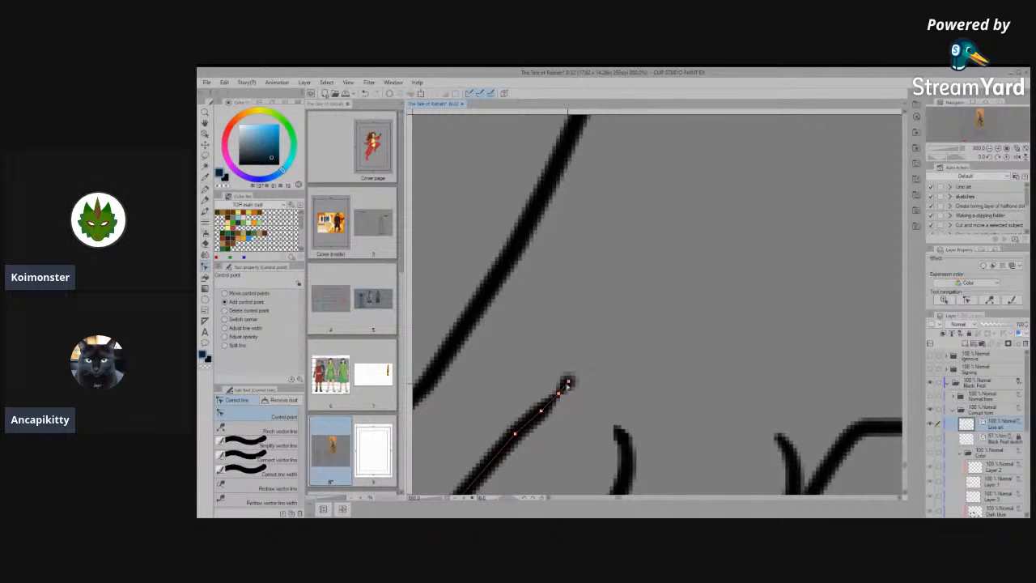
- Shorten the innermost toe's line slightly by removing the kink at its upper end, and compare both front paws
click(551, 405)
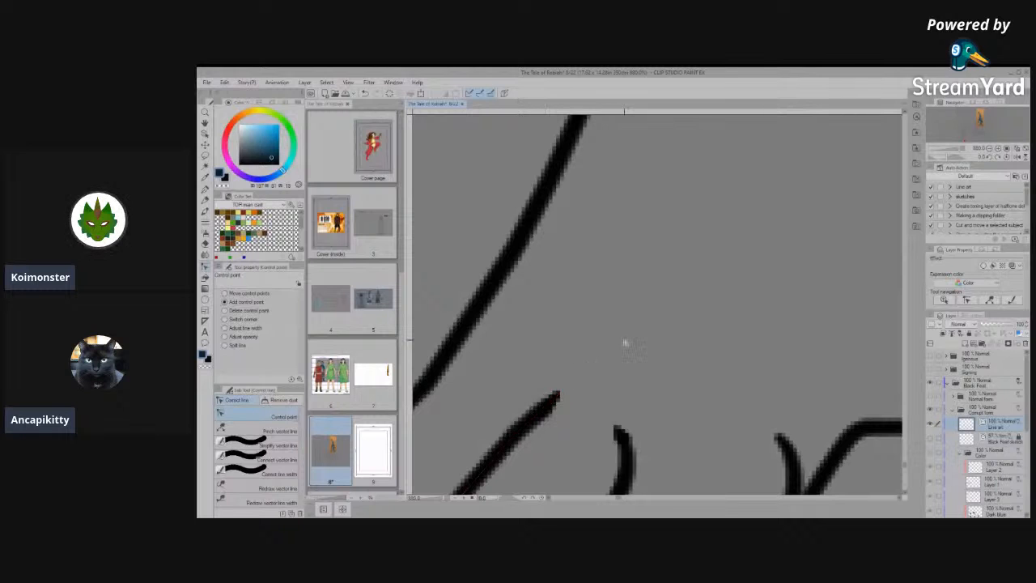
scroll(627, 344, down, 7)
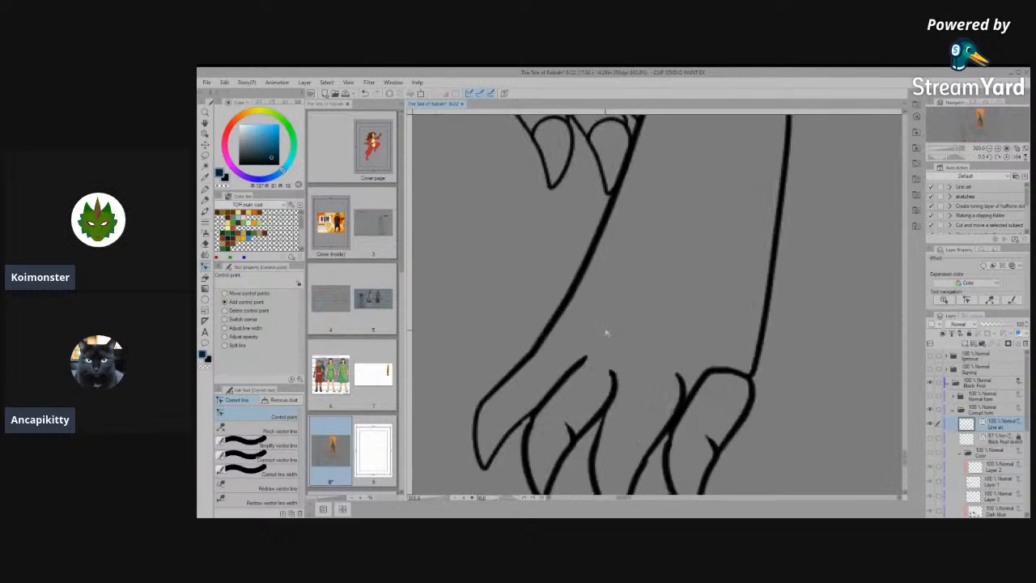
scroll(675, 420, down, 3)
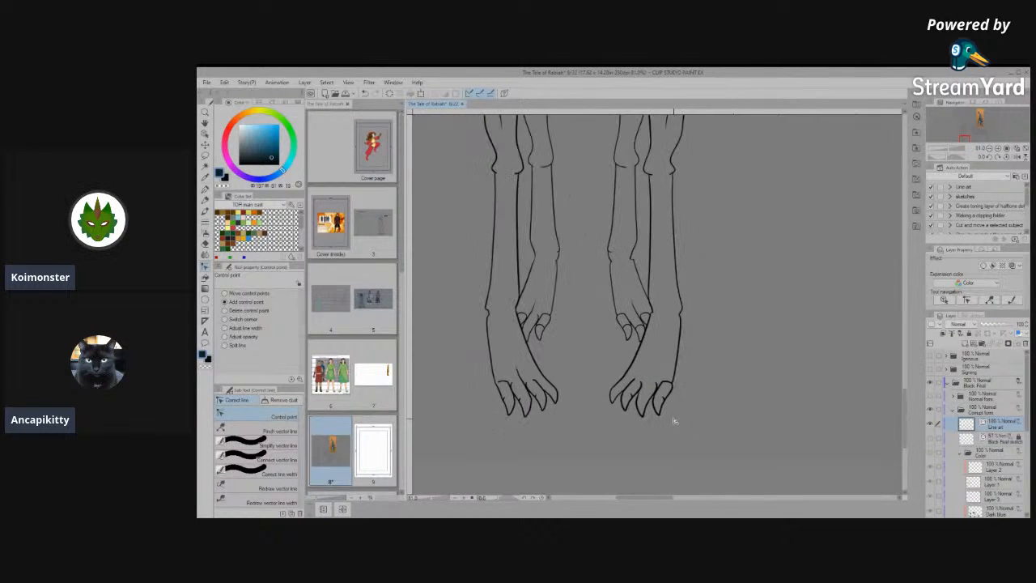
scroll(675, 420, down, 3)
scroll(535, 398, up, 4)
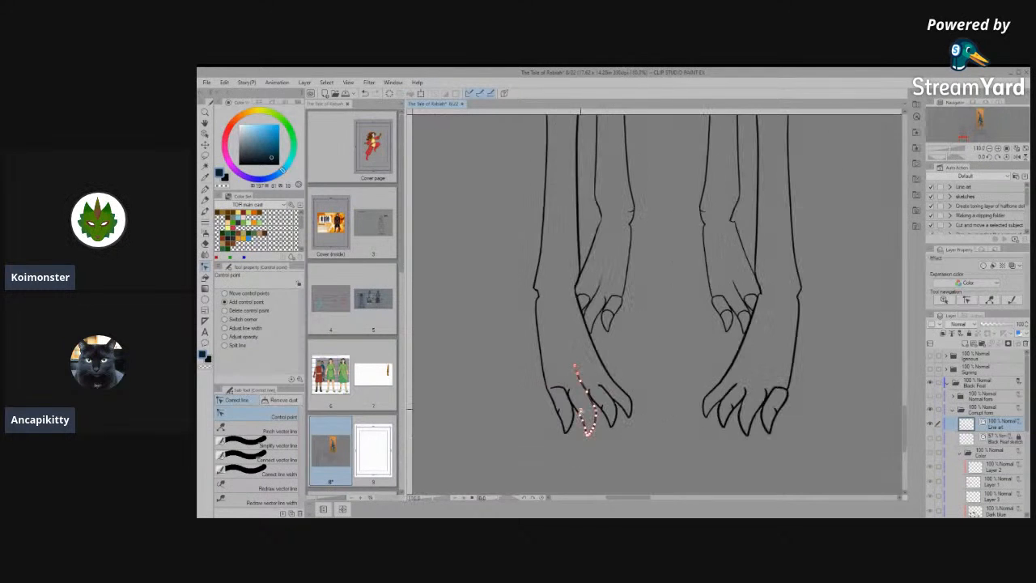
scroll(589, 421, up, 4)
- Pull the protruding spur at the base of the second-innermost toe's claw on the opposite front paw back to the toe line
click(206, 132)
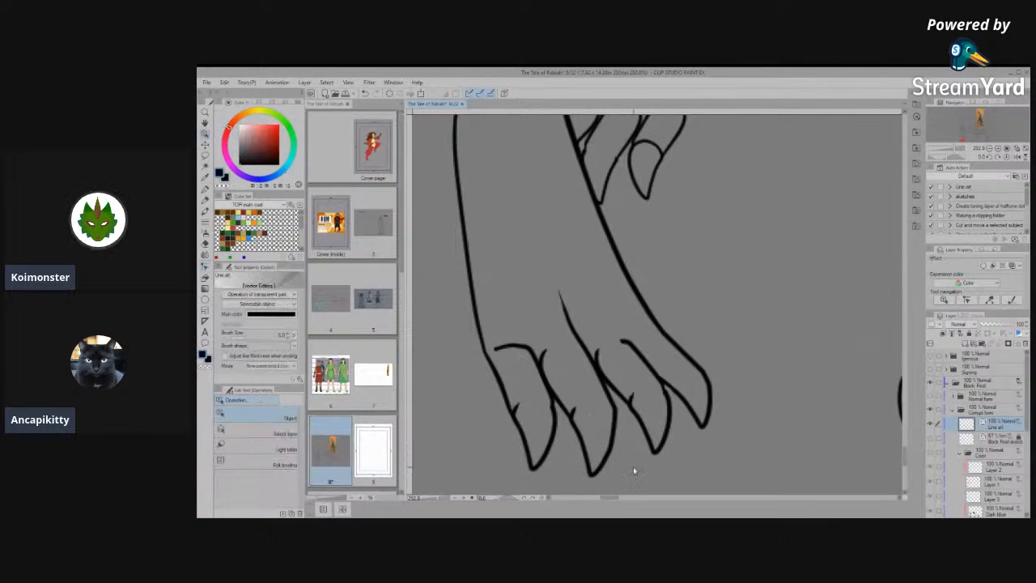
scroll(633, 466, up, 2)
click(557, 386)
drag(560, 383, 799, 448)
click(560, 387)
drag(560, 384, 553, 393)
drag(786, 407, 808, 454)
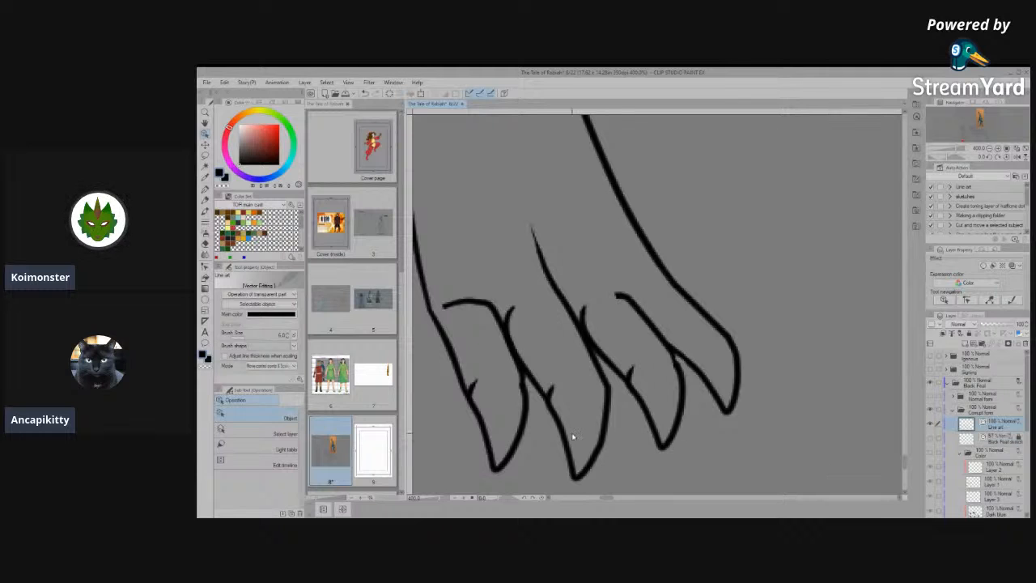
scroll(571, 436, up, 1)
click(442, 393)
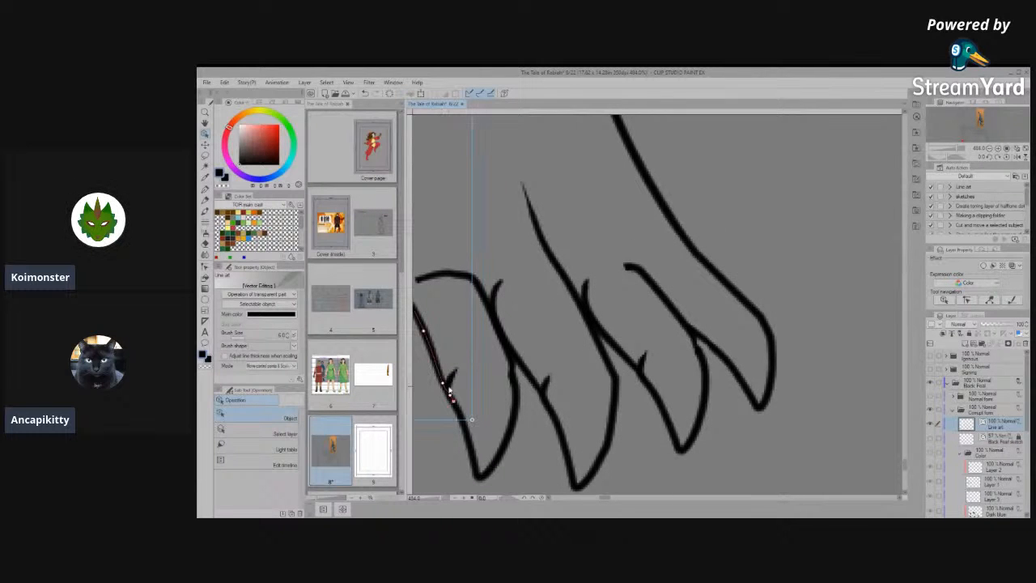
scroll(615, 444, down, 2)
click(654, 418)
scroll(759, 435, up, 2)
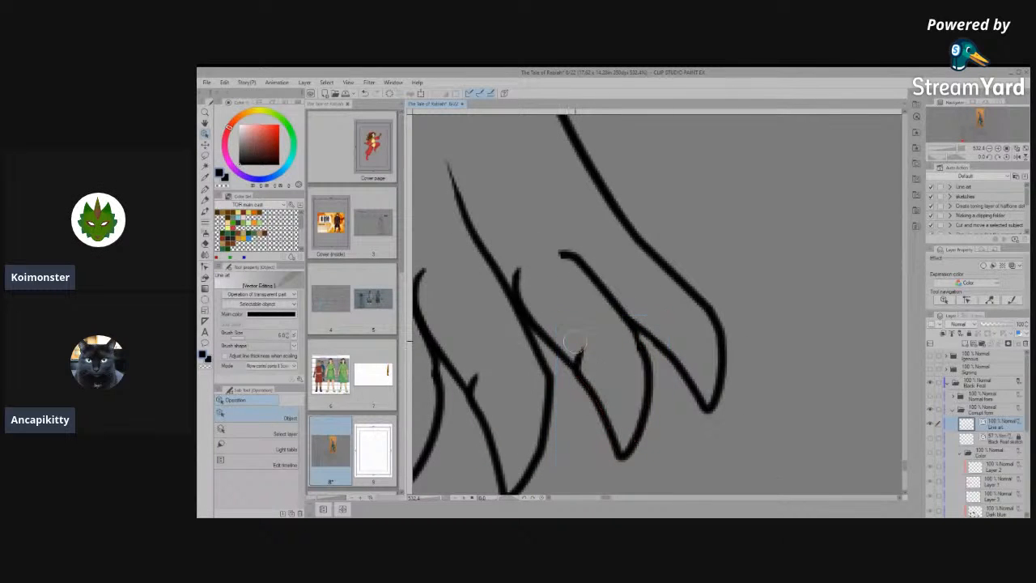
click(599, 373)
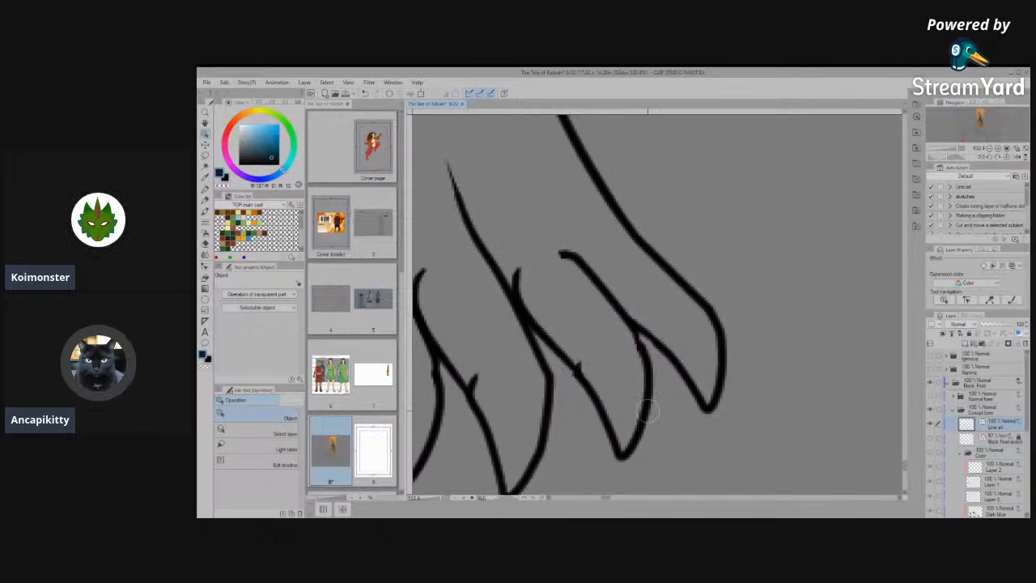
- Connect that claw line to the adjoining toe line and simplify the join to smooth out the remaining bump
click(204, 267)
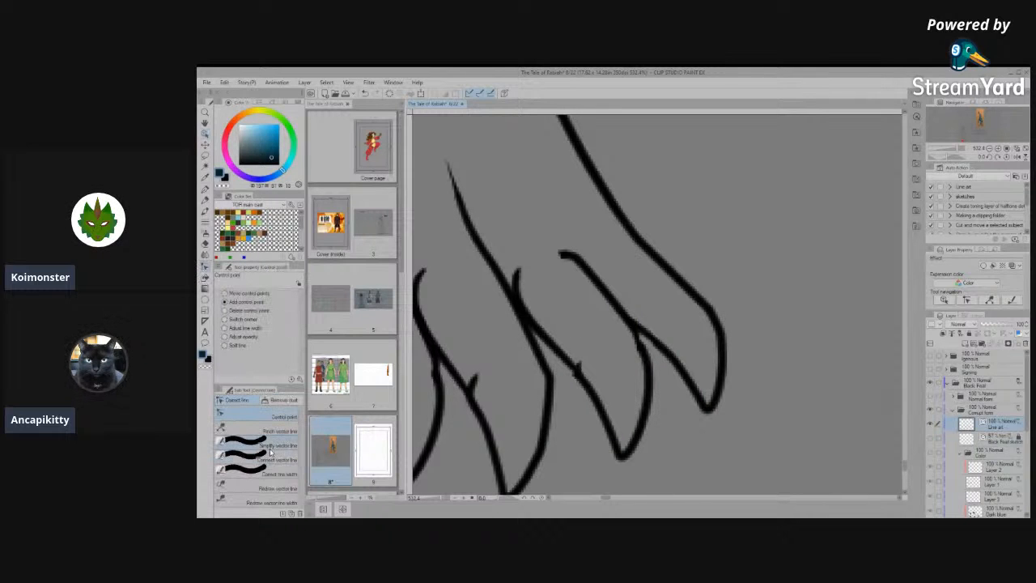
click(274, 459)
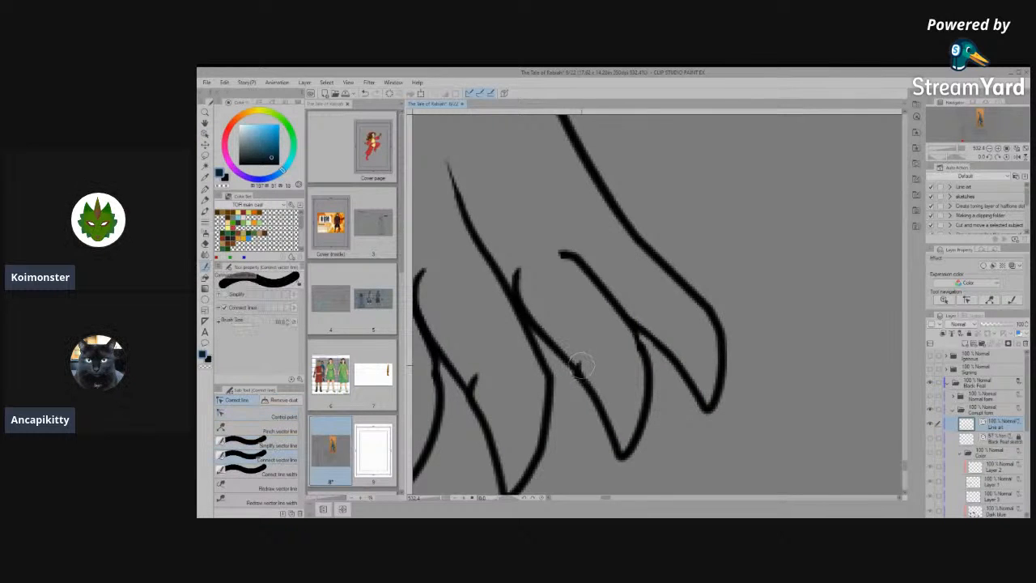
drag(622, 345, 641, 384)
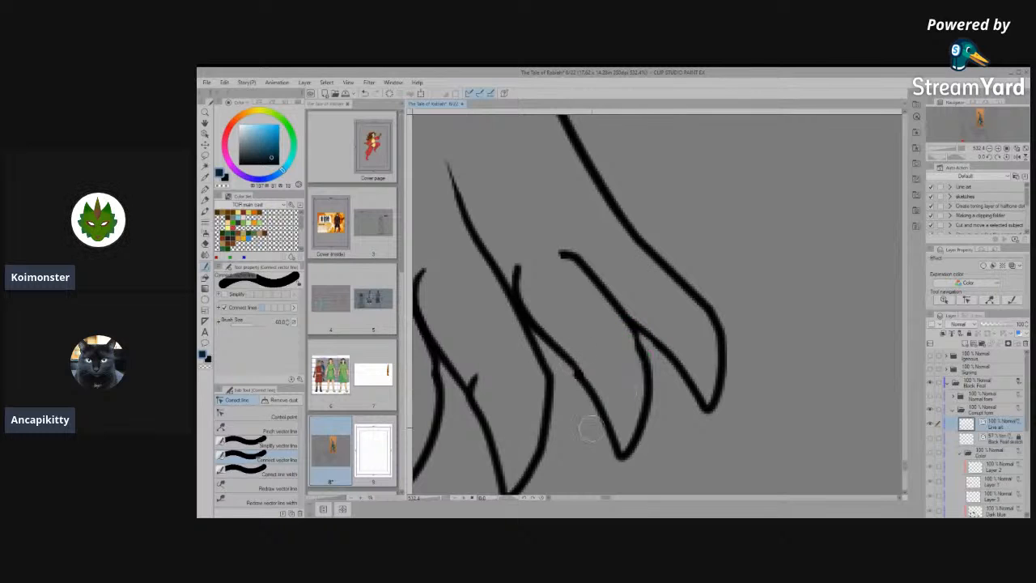
click(274, 446)
drag(570, 363, 589, 408)
scroll(607, 387, up, 2)
scroll(701, 394, down, 5)
scroll(560, 394, down, 6)
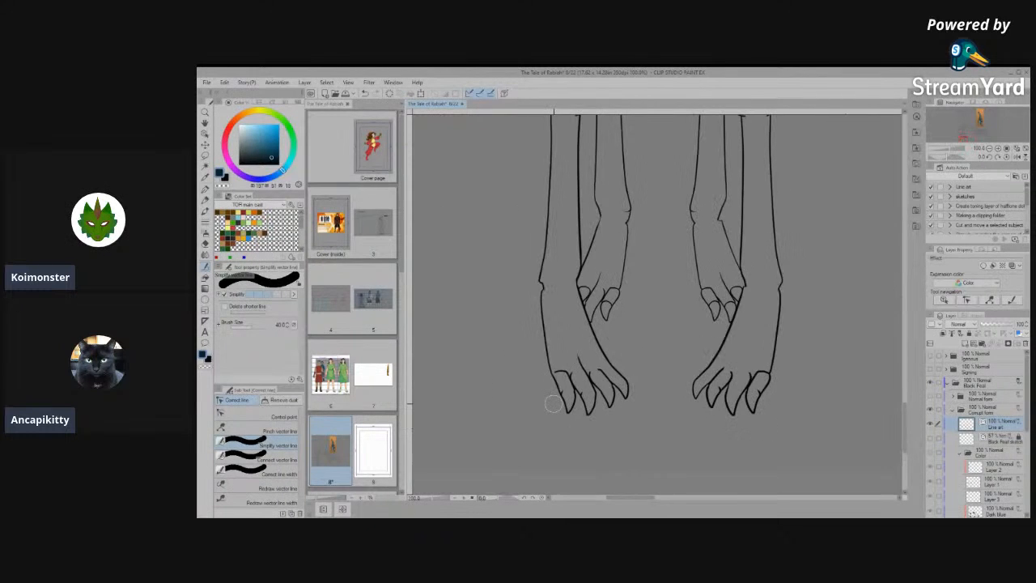
- Smooth the hooked lower corner of the notch on the same foreleg's outer wrist by repositioning its control point
scroll(639, 324, up, 3)
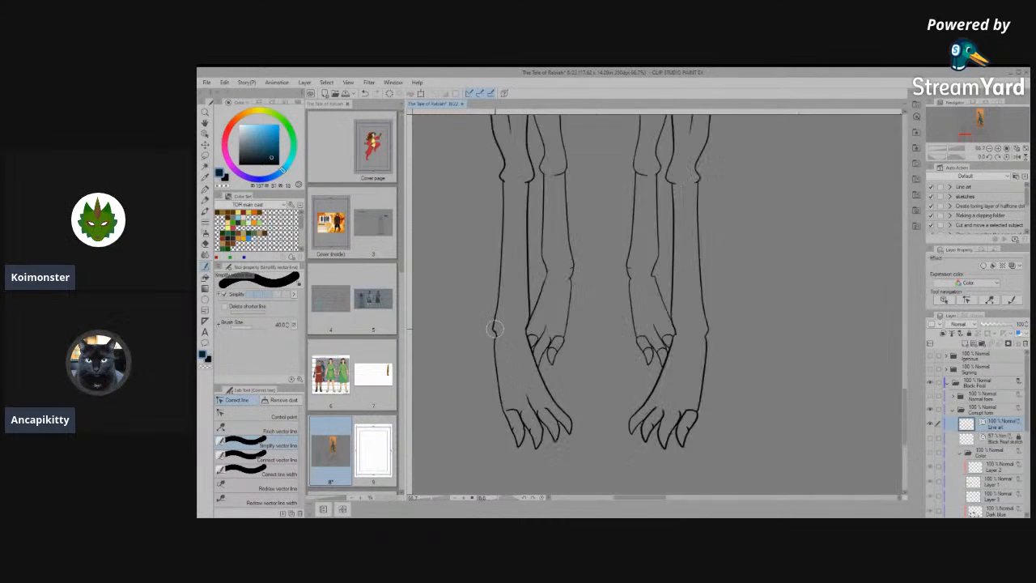
scroll(491, 328, up, 6)
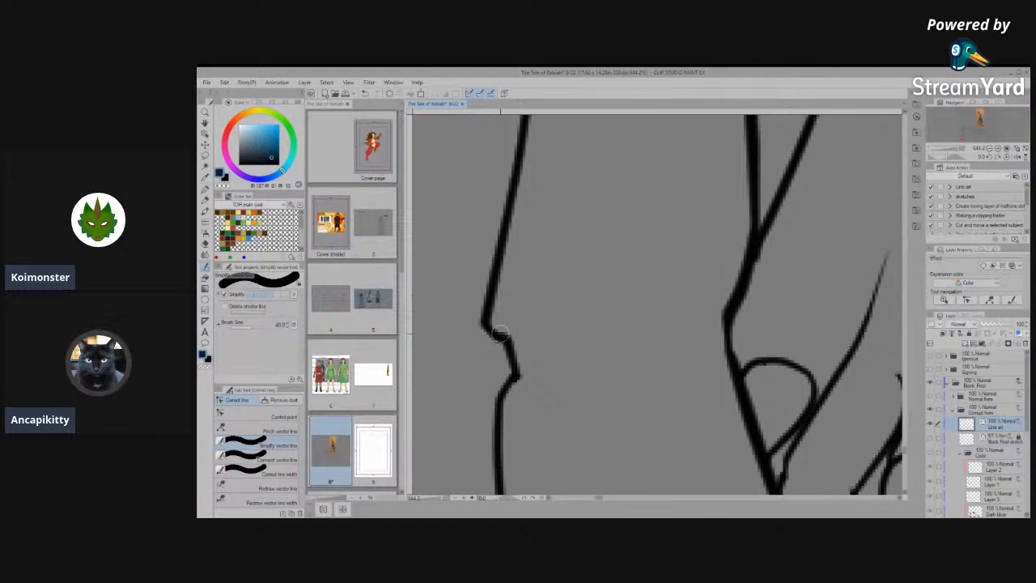
scroll(523, 359, down, 7)
scroll(522, 359, down, 5)
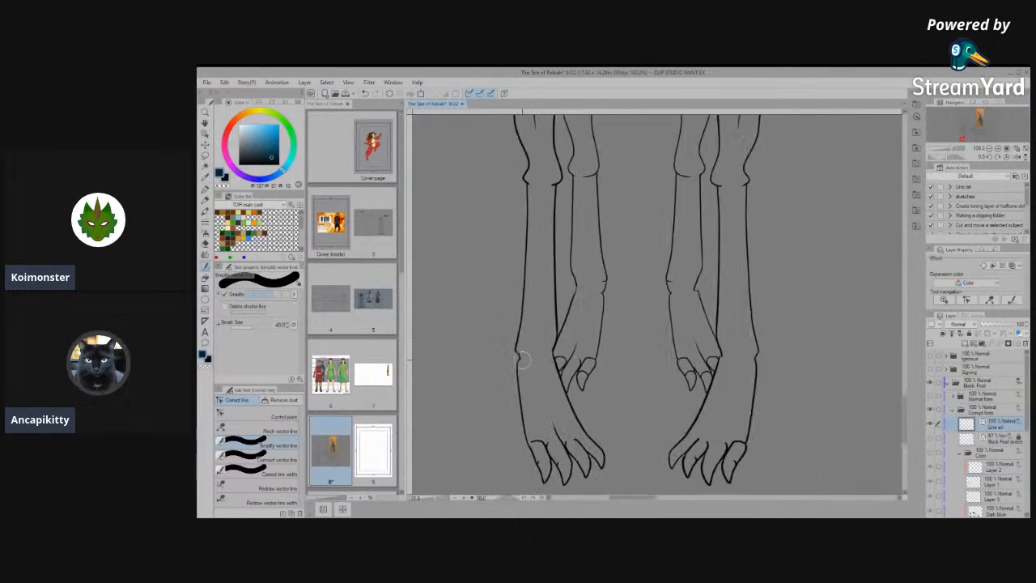
scroll(561, 359, up, 8)
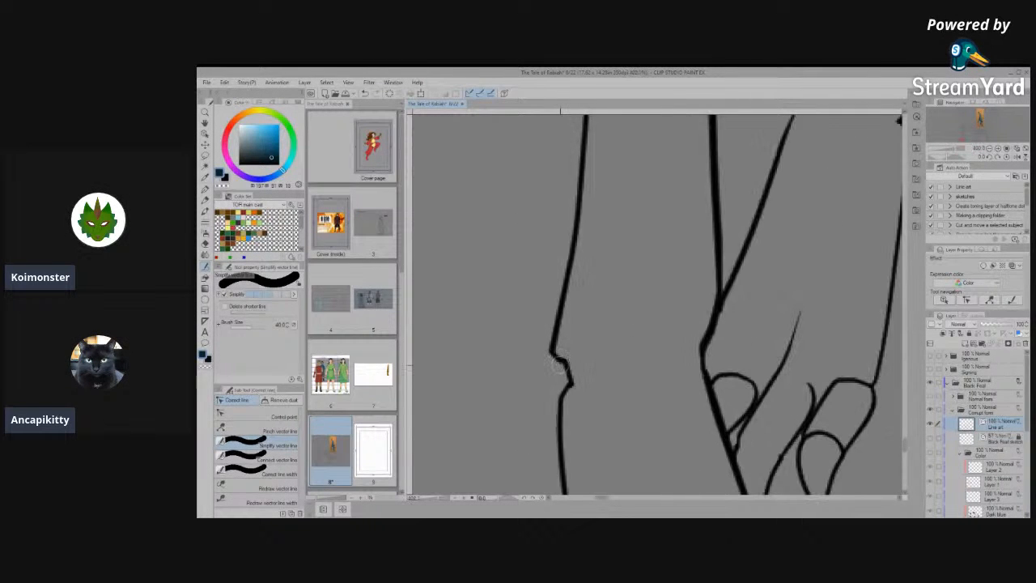
click(257, 460)
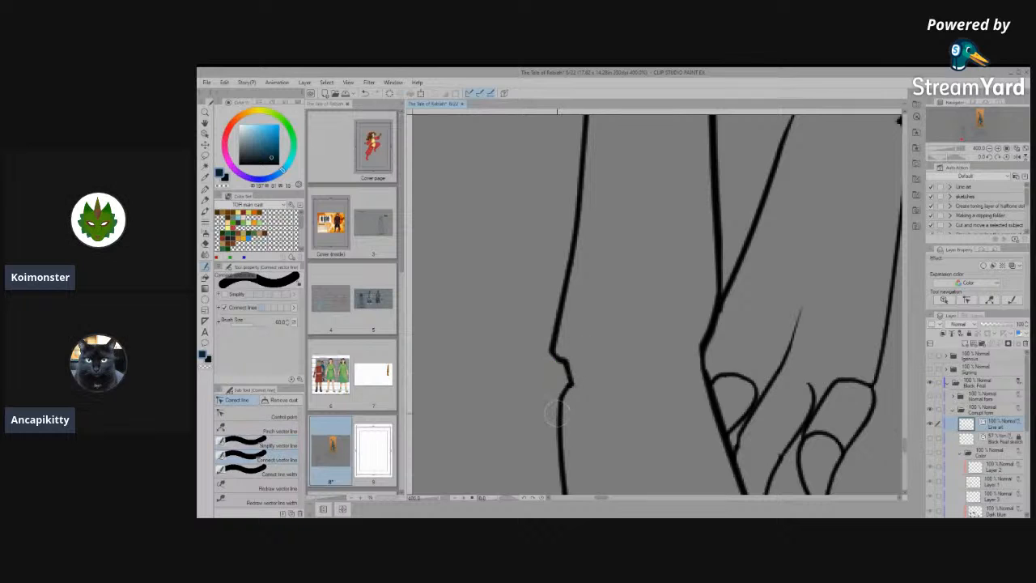
click(257, 416)
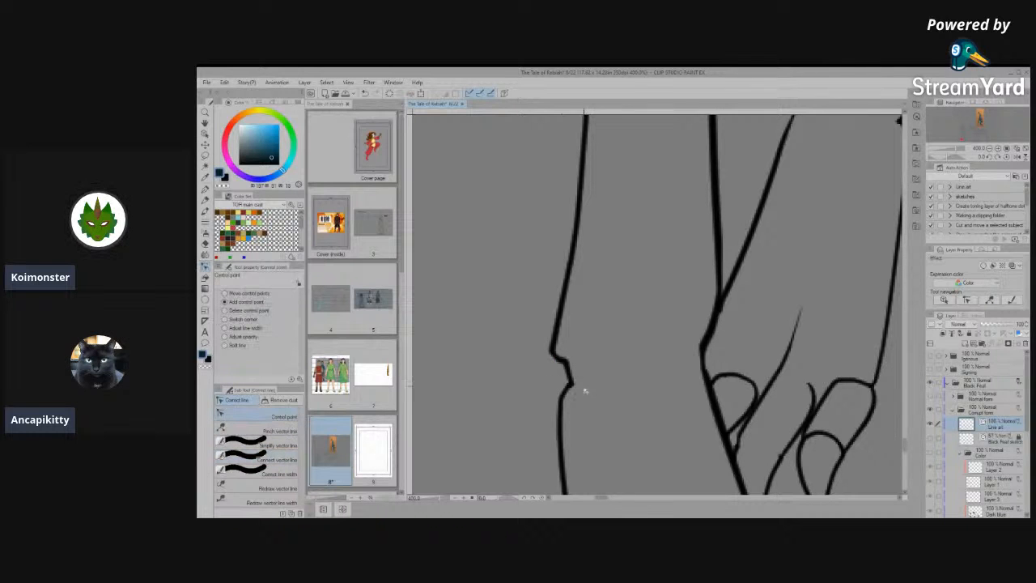
scroll(569, 379, up, 5)
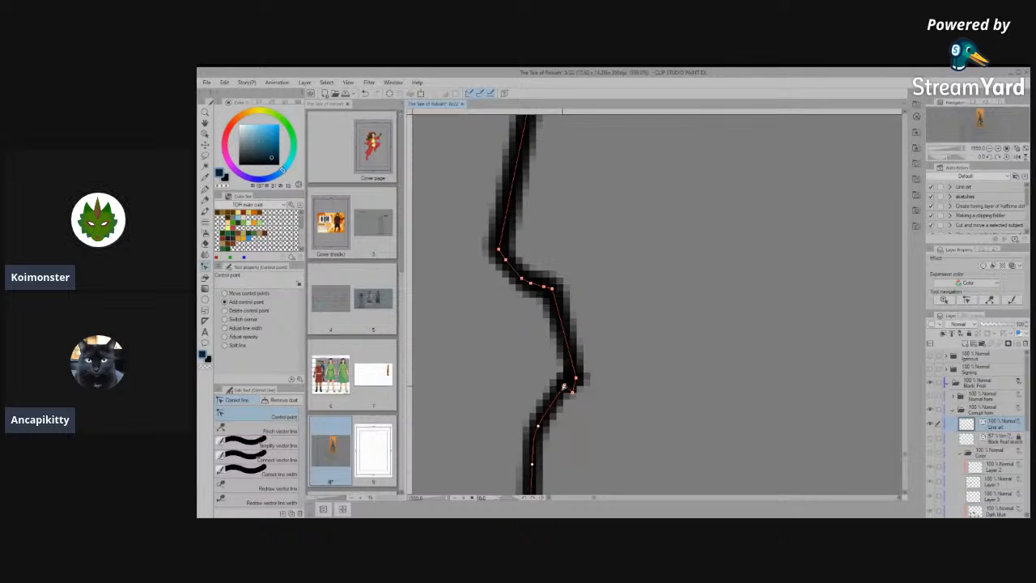
drag(564, 387, 555, 414)
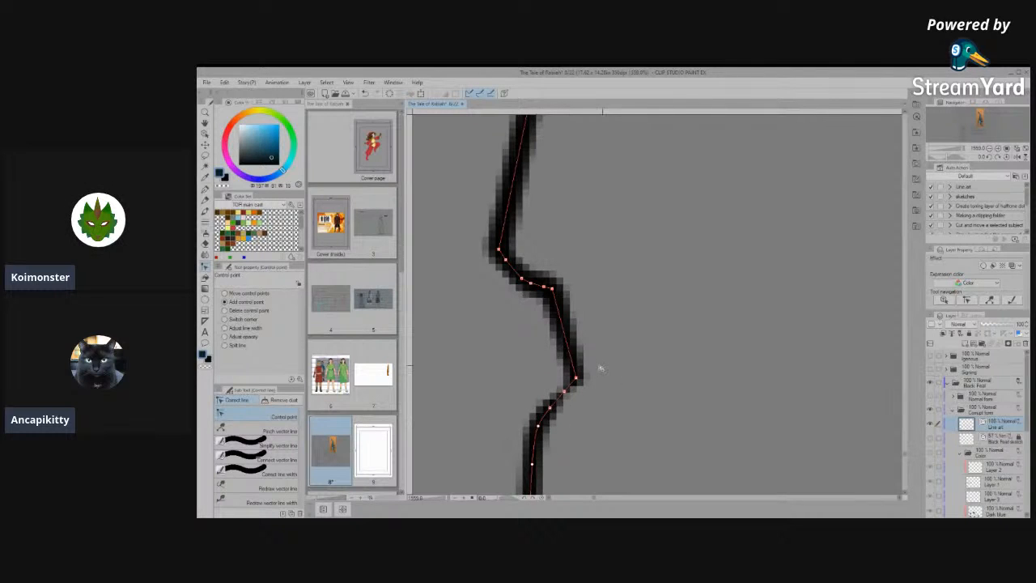
scroll(601, 369, down, 5)
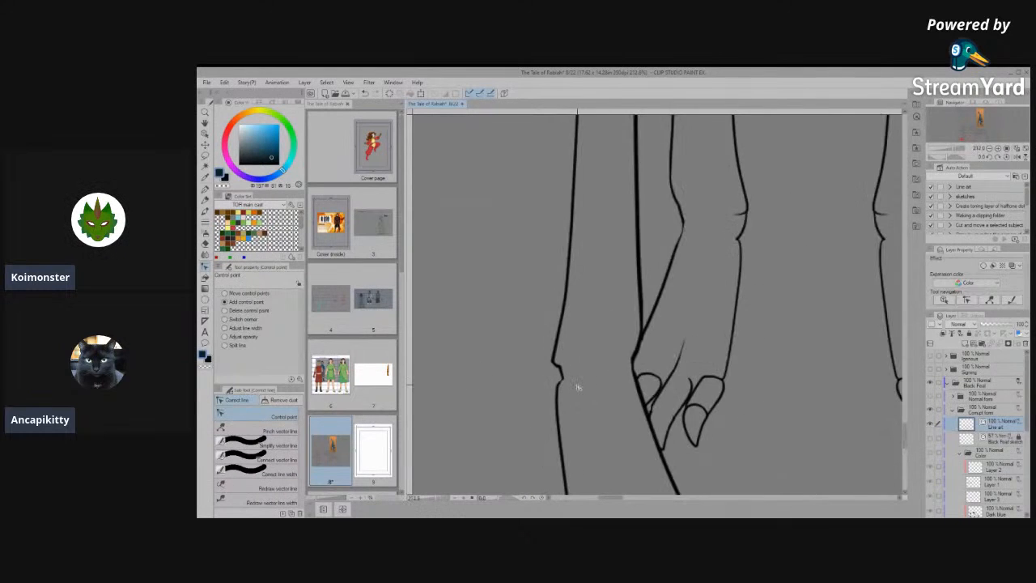
- Thicken the outer wrist line around the notch's lower corner with line width correction, and check it against the wrist's inner edge
scroll(578, 388, up, 8)
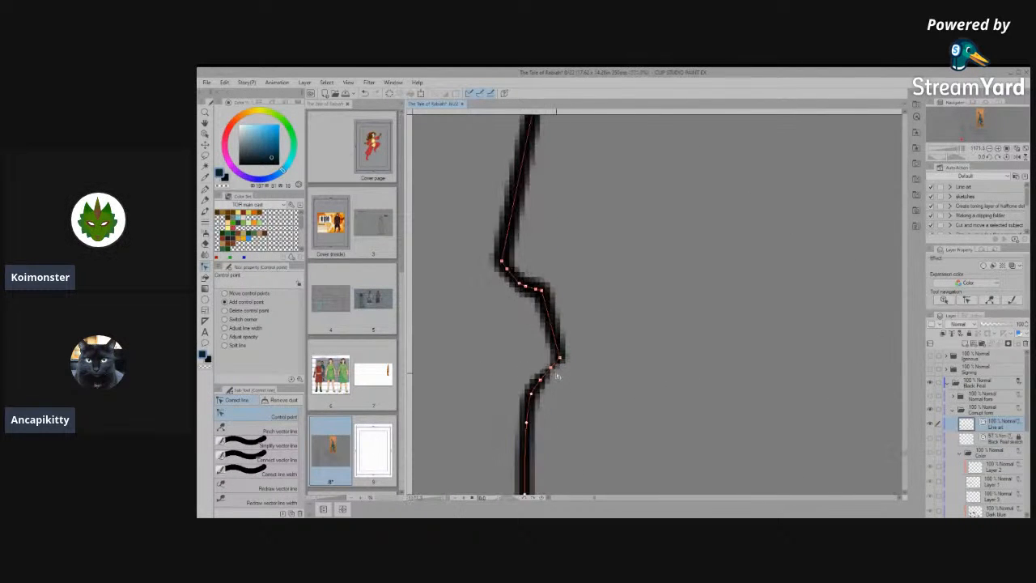
click(275, 460)
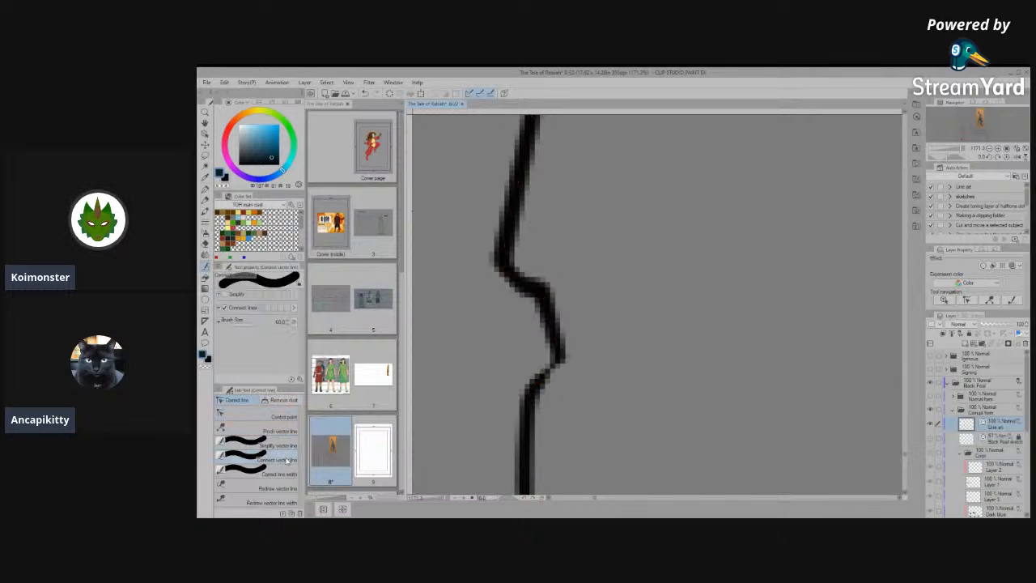
click(275, 474)
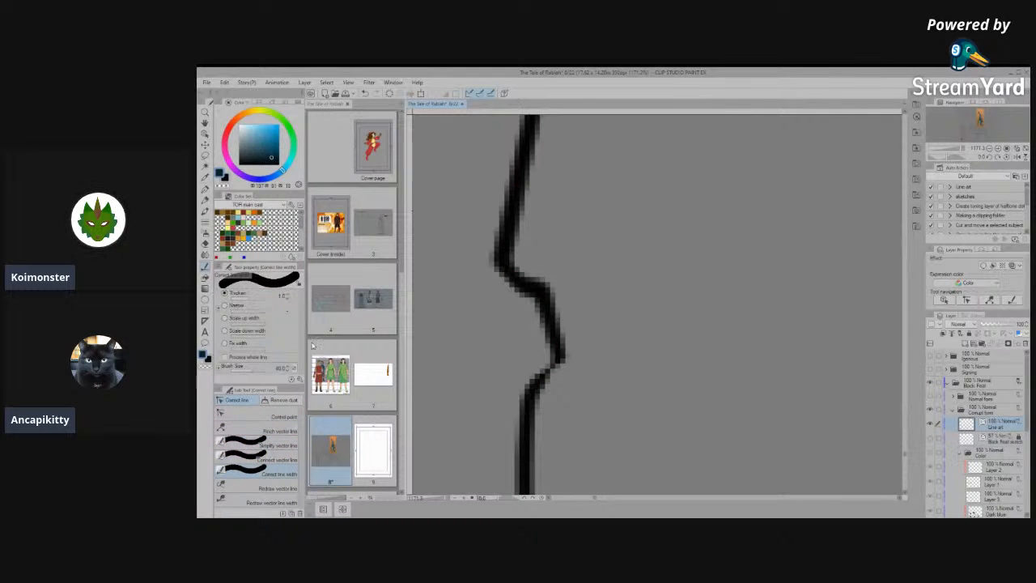
drag(545, 375, 562, 357)
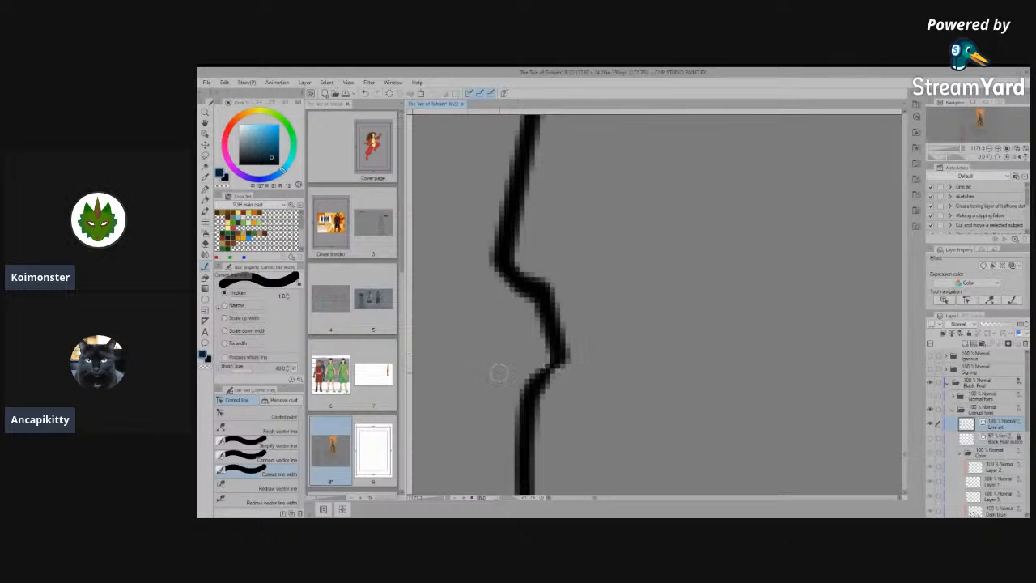
click(259, 416)
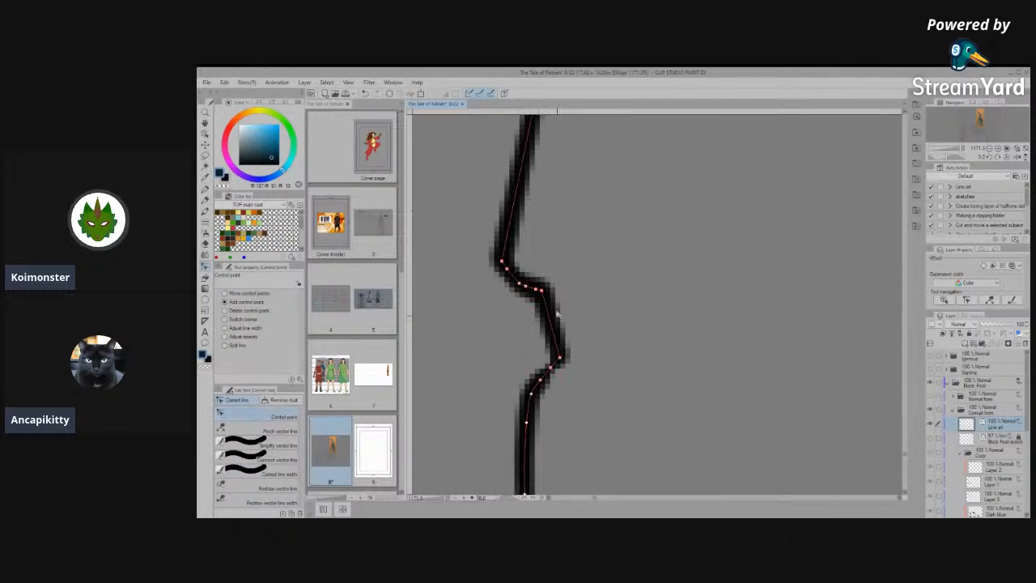
scroll(553, 359, down, 6)
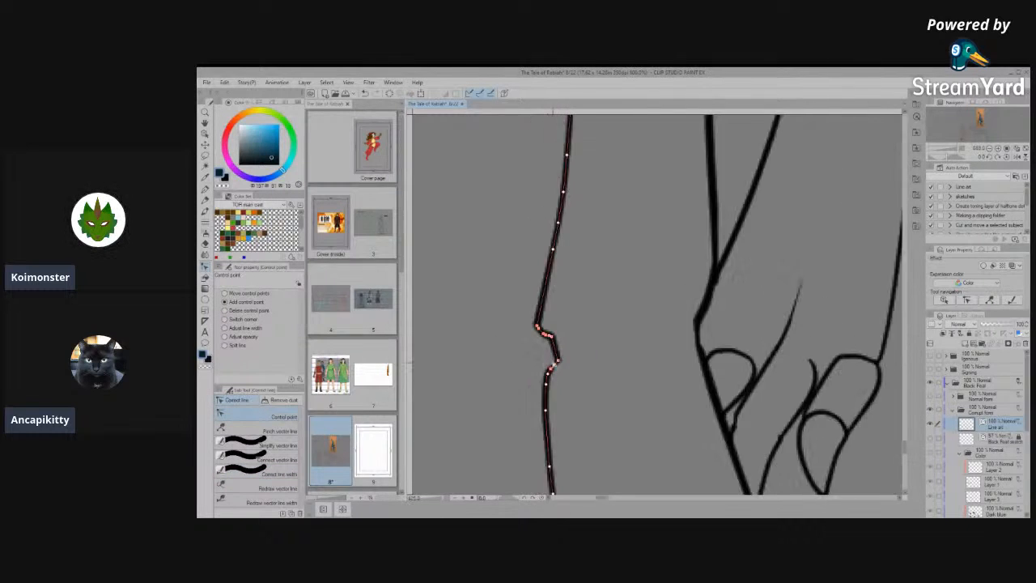
scroll(696, 325, up, 4)
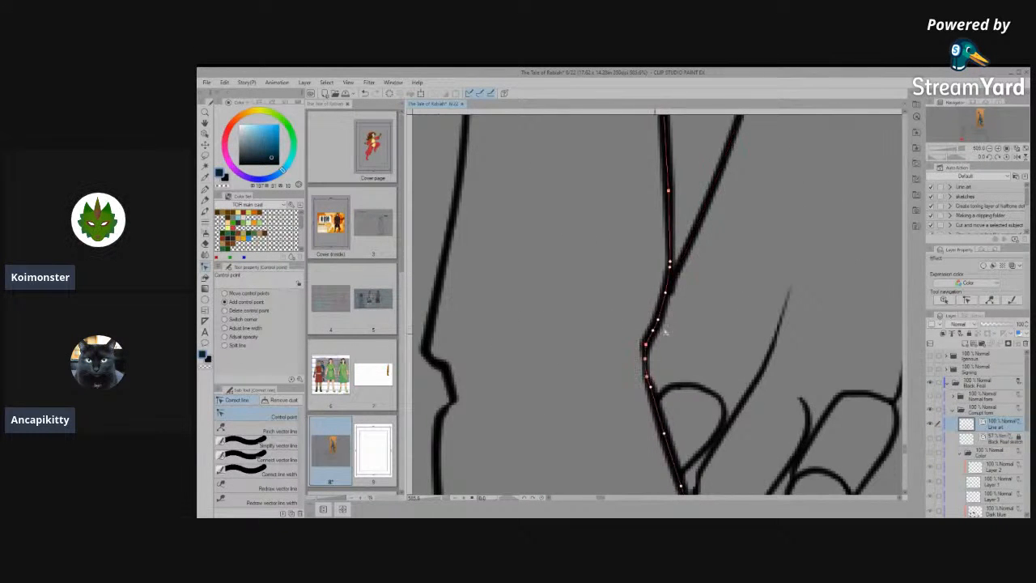
scroll(648, 324, down, 4)
scroll(648, 349, down, 4)
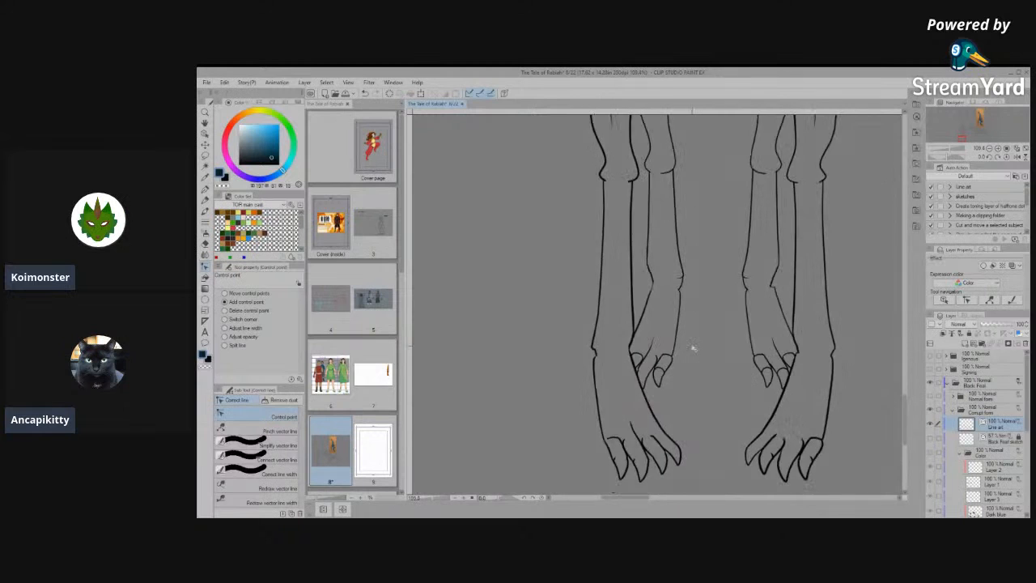
- Move the arched line over the outermost toe of the opposite front paw up into the paw and delete it
scroll(750, 451, up, 4)
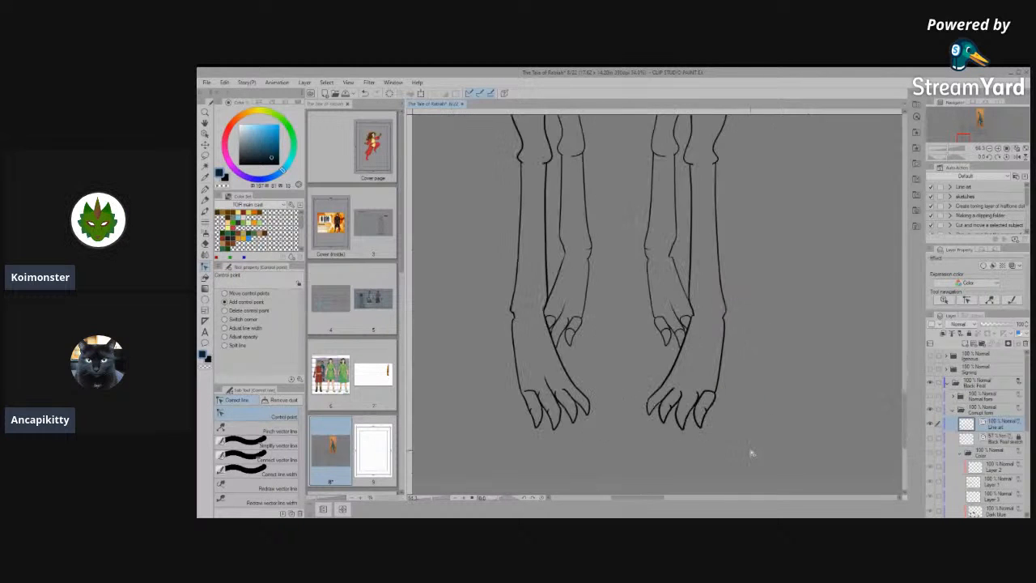
scroll(702, 388, up, 3)
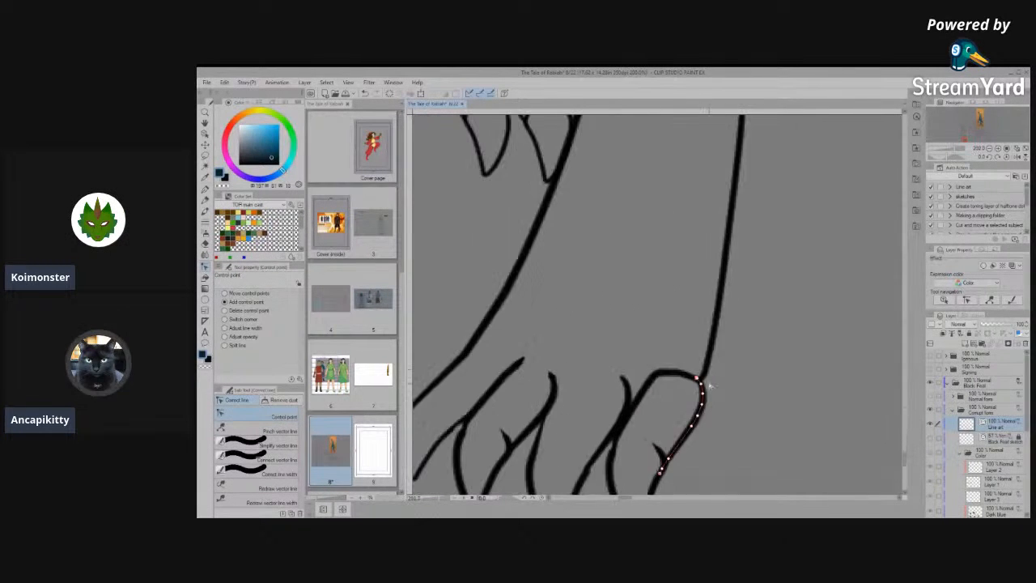
click(205, 134)
drag(650, 369, 617, 247)
scroll(741, 332, down, 1)
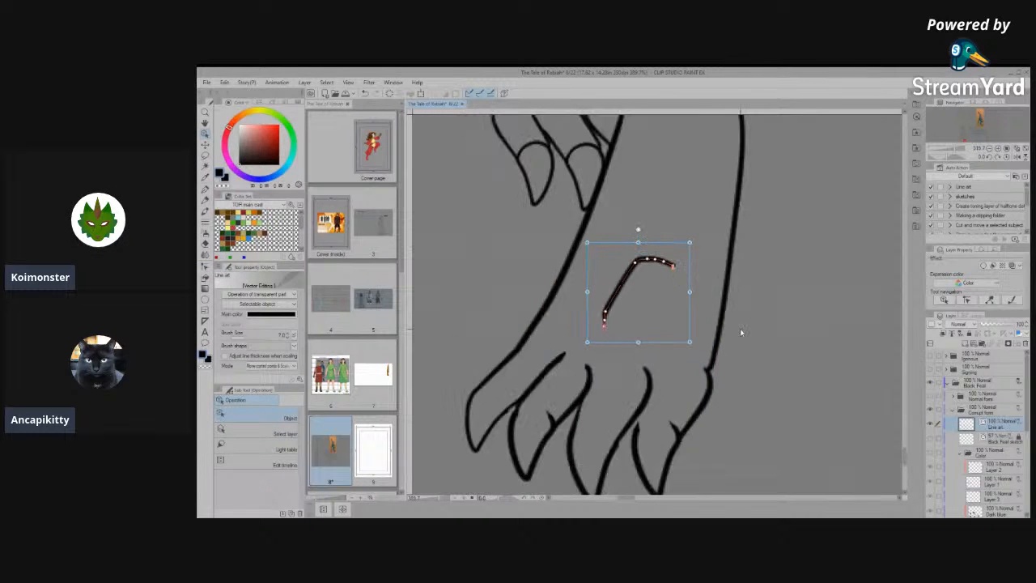
key(Delete)
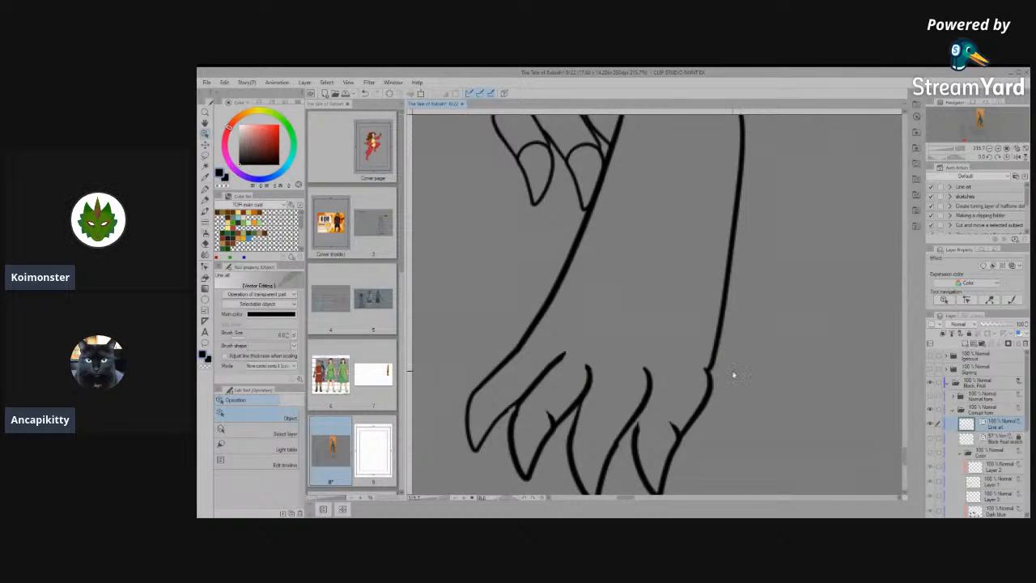
- Extend the upper end of the outermost claw line past the neighbouring toe line and up into the paw
scroll(699, 397, up, 2)
click(591, 451)
scroll(591, 451, up, 2)
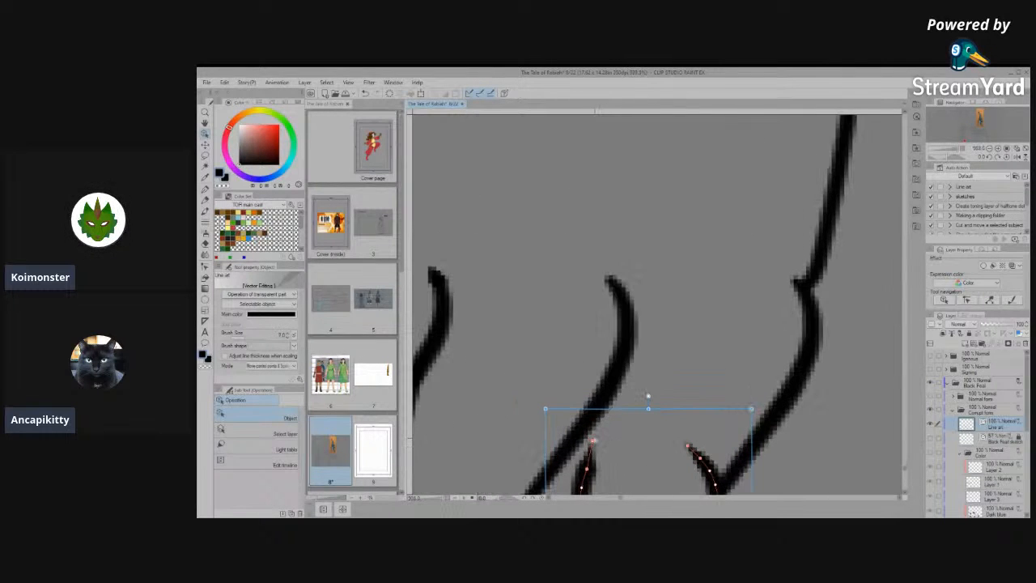
drag(595, 442, 664, 244)
- Try erasing the hooked upper tip of the neighbouring toe line and undo the erasure
key(e)
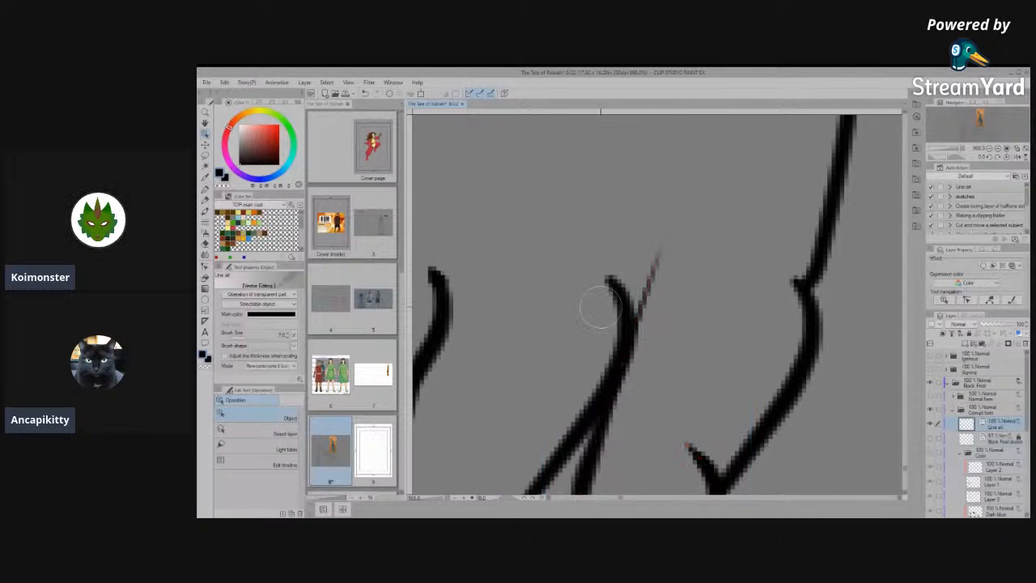
drag(599, 306, 618, 285)
key(p)
key(ctrl+z)
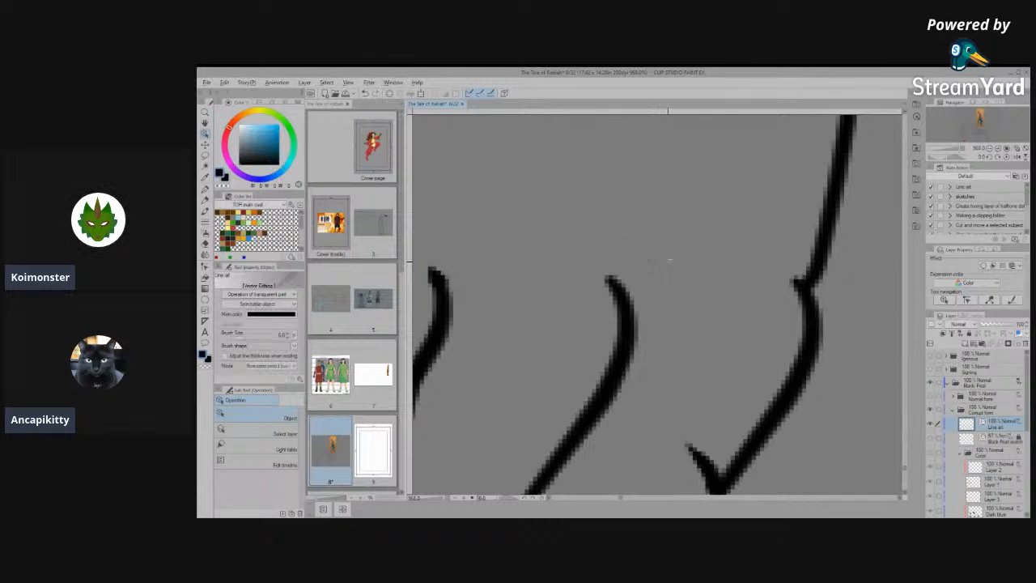
- Adjust a control point on the second toe's line to smooth the bump along its outer edge
scroll(688, 272, down, 2)
scroll(702, 393, up, 4)
click(701, 394)
scroll(702, 393, down, 4)
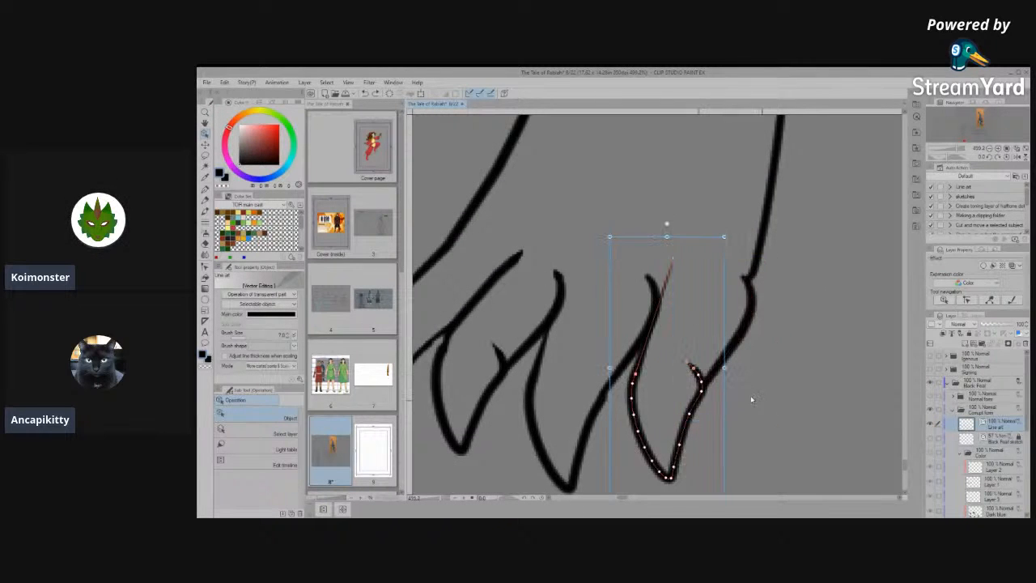
scroll(700, 392, up, 3)
scroll(699, 364, down, 3)
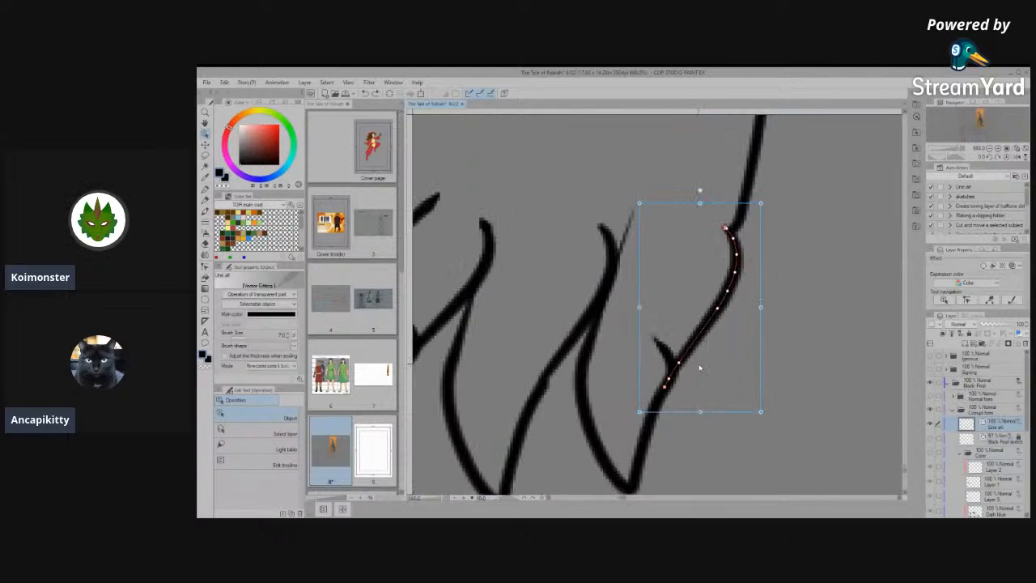
scroll(530, 416, down, 1)
click(525, 418)
scroll(526, 419, up, 1)
scroll(543, 417, up, 1)
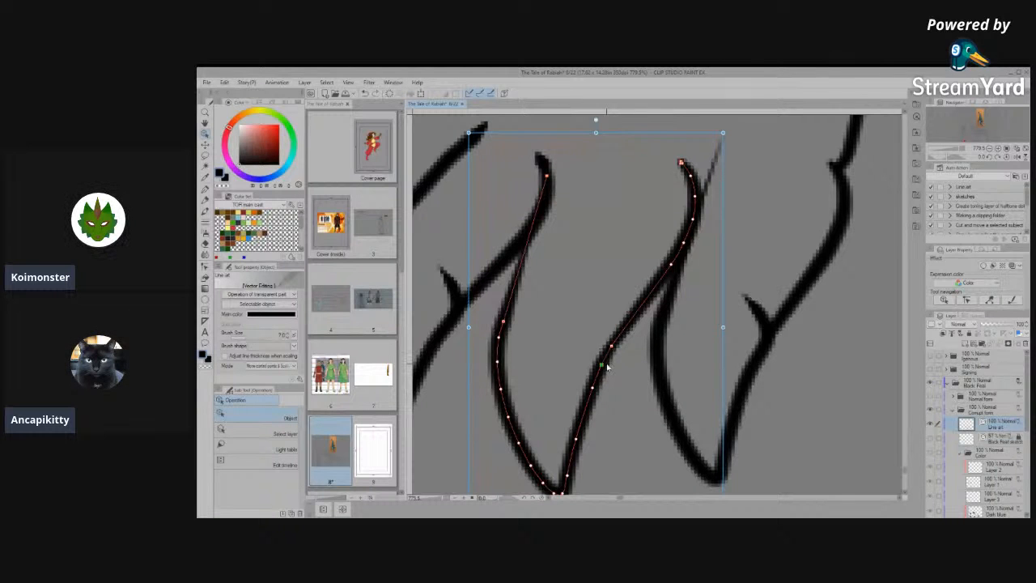
click(593, 288)
scroll(603, 331, down, 10)
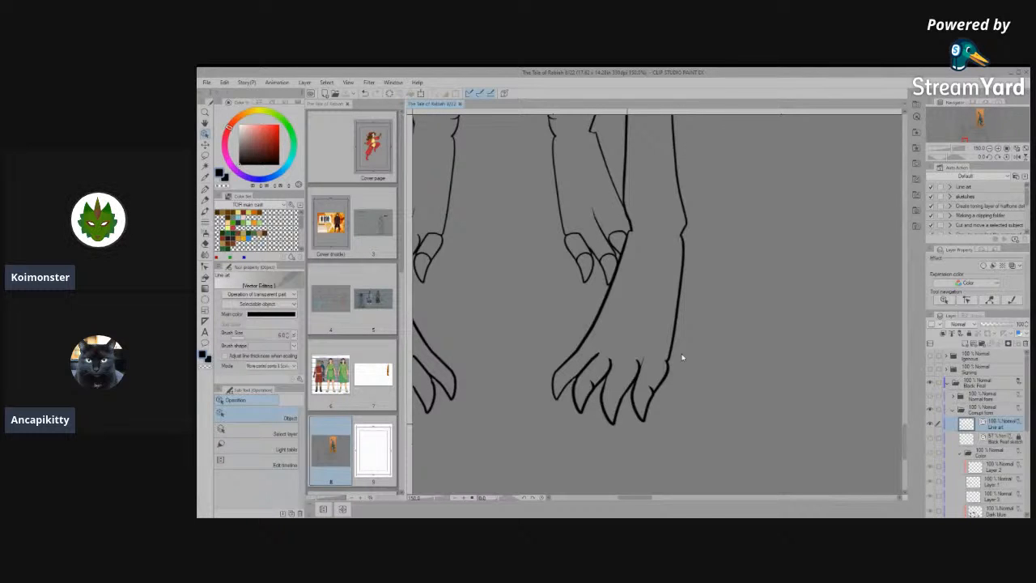
- Connect the outer foreleg line to the outermost toe line and simplify the join to remove the protruding tip
scroll(679, 353, up, 1)
scroll(672, 361, up, 5)
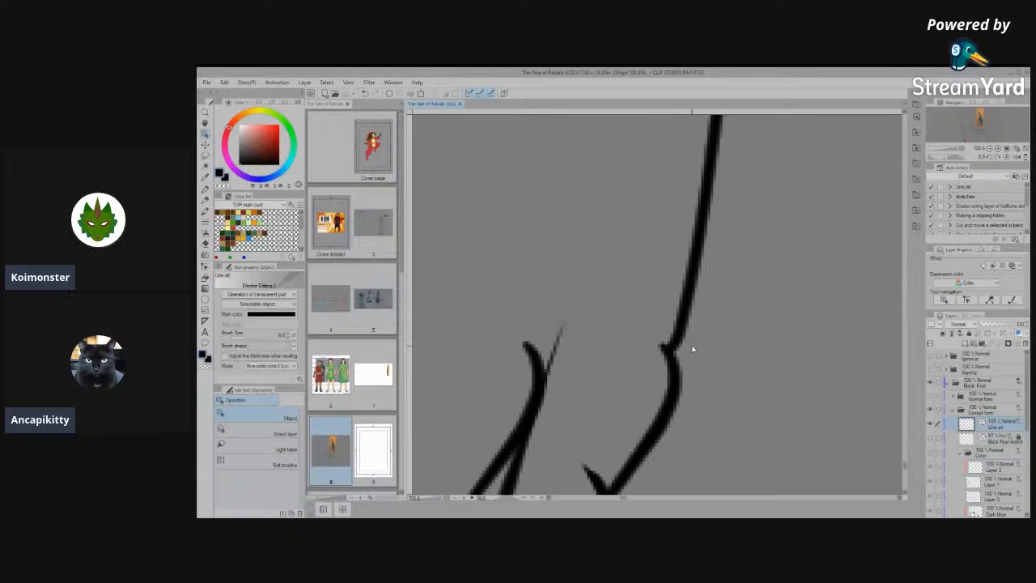
scroll(689, 351, down, 1)
click(666, 360)
scroll(683, 346, up, 1)
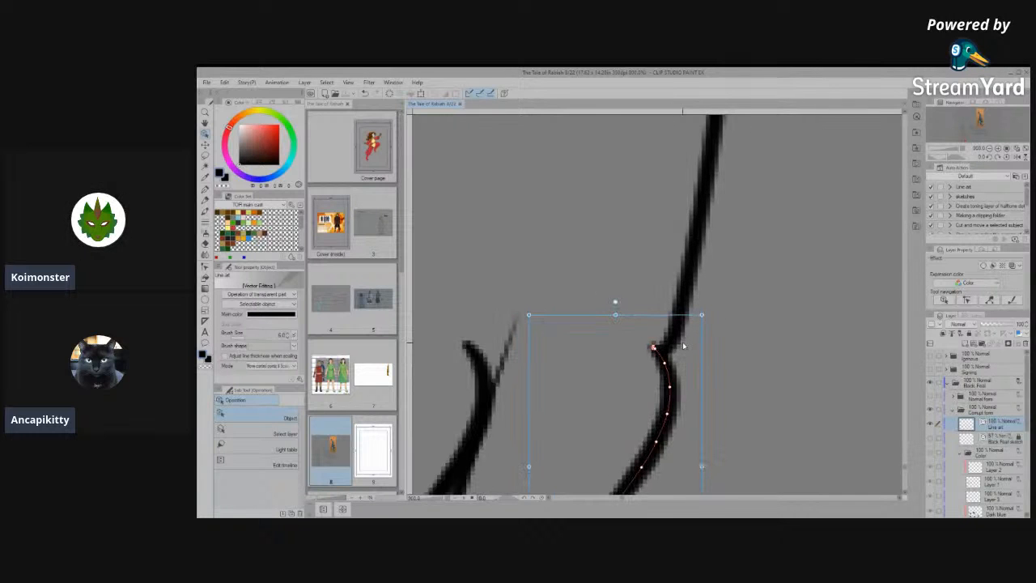
click(205, 273)
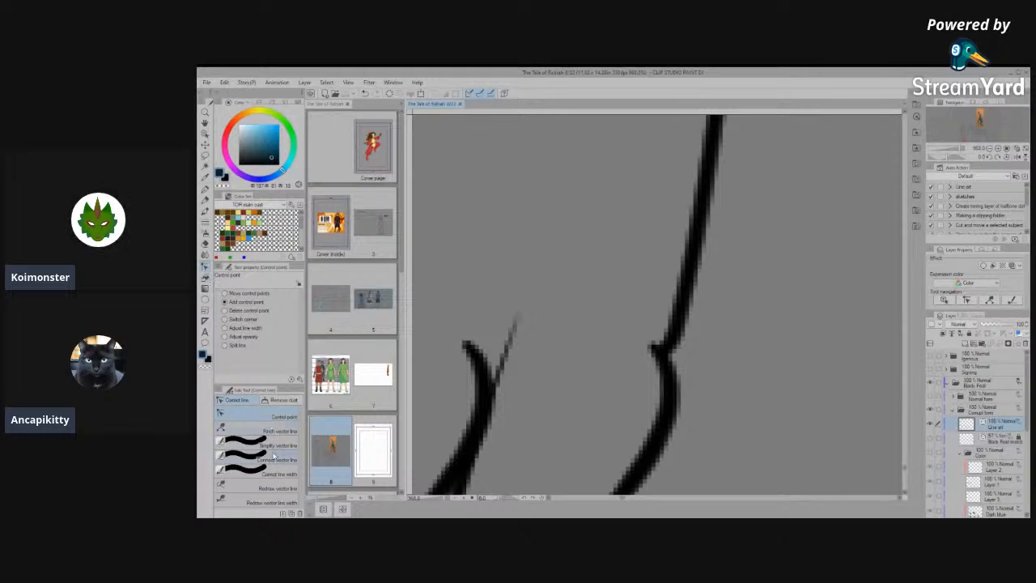
click(273, 464)
mouse_move(675, 340)
mouse_down()
mouse_move(652, 409)
mouse_move(673, 349)
mouse_move(661, 429)
mouse_up()
click(251, 445)
scroll(626, 330, down, 10)
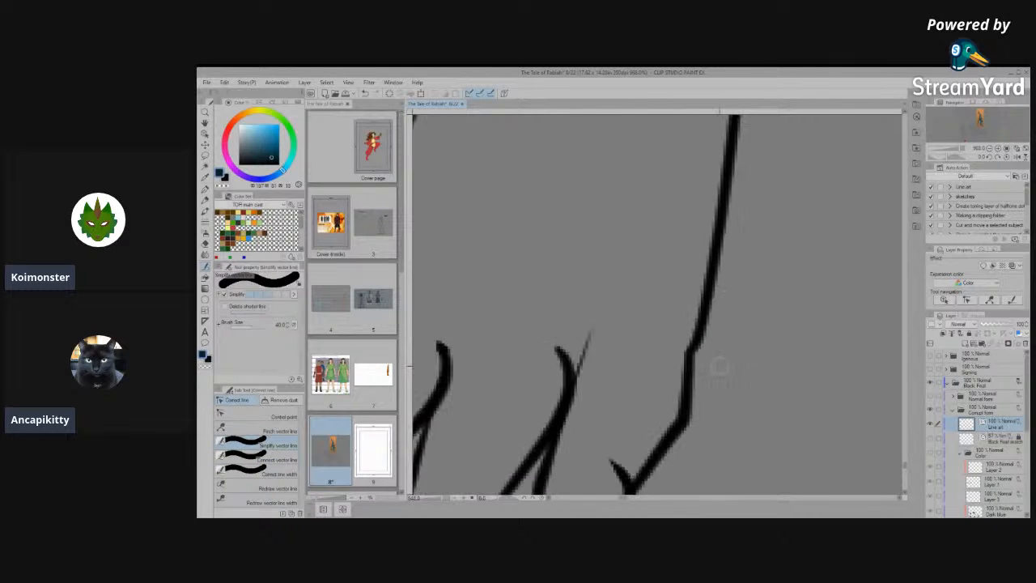
- Examine the cleaned-up front paws against the head, legs and side view of the creature, comparing both paws' toes
scroll(727, 412, down, 2)
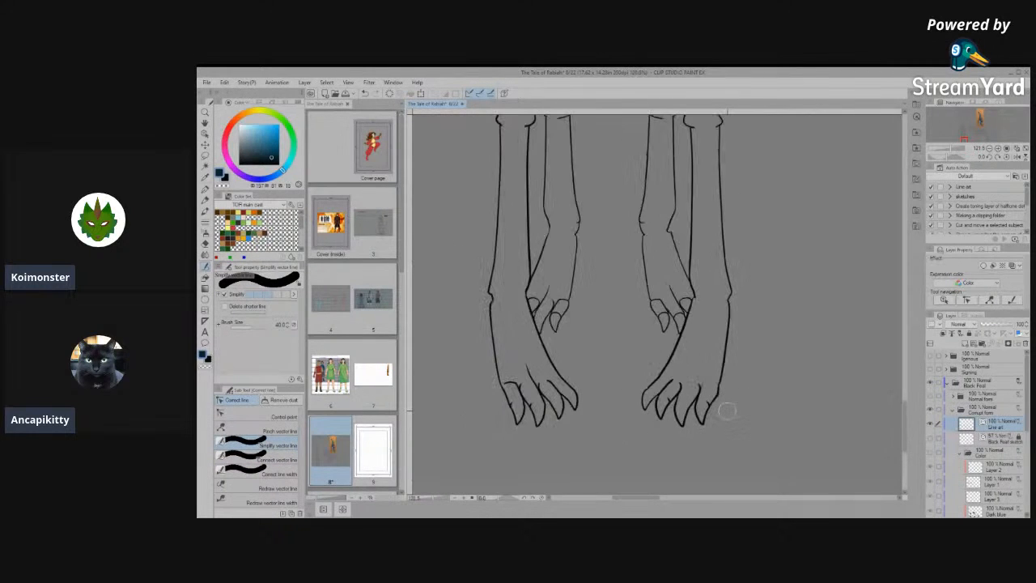
scroll(727, 411, down, 4)
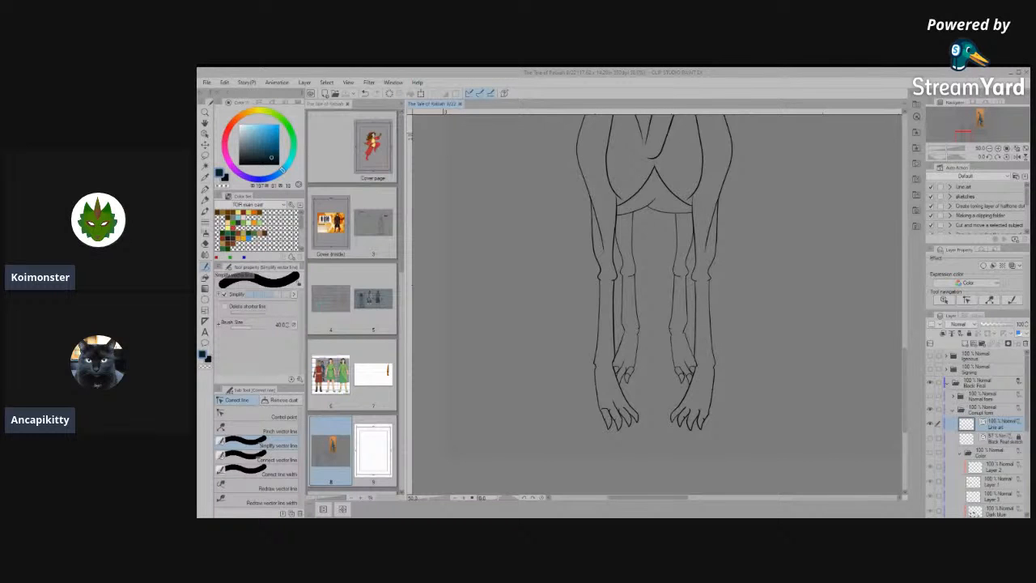
scroll(625, 297, down, 6)
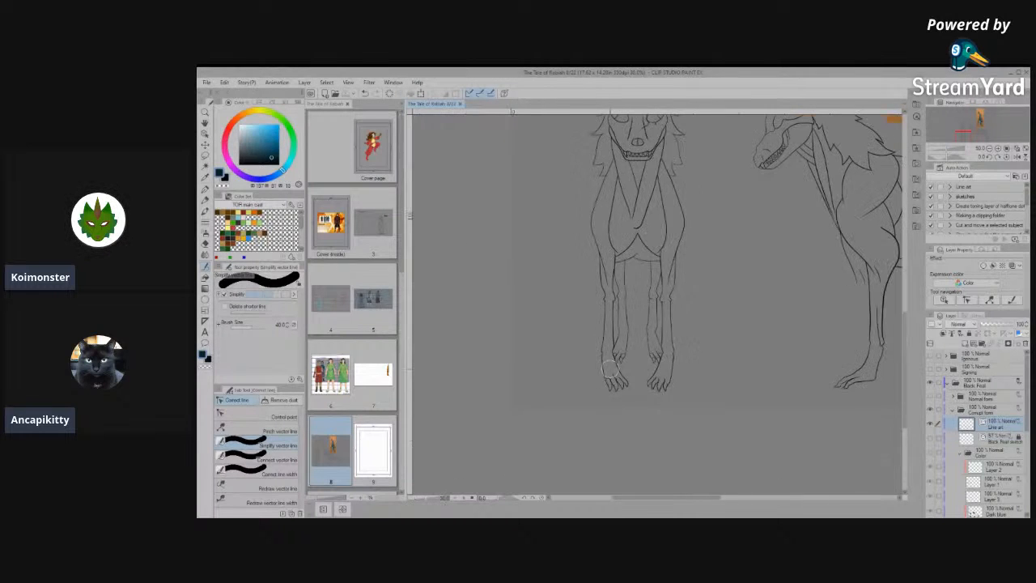
scroll(618, 280, up, 5)
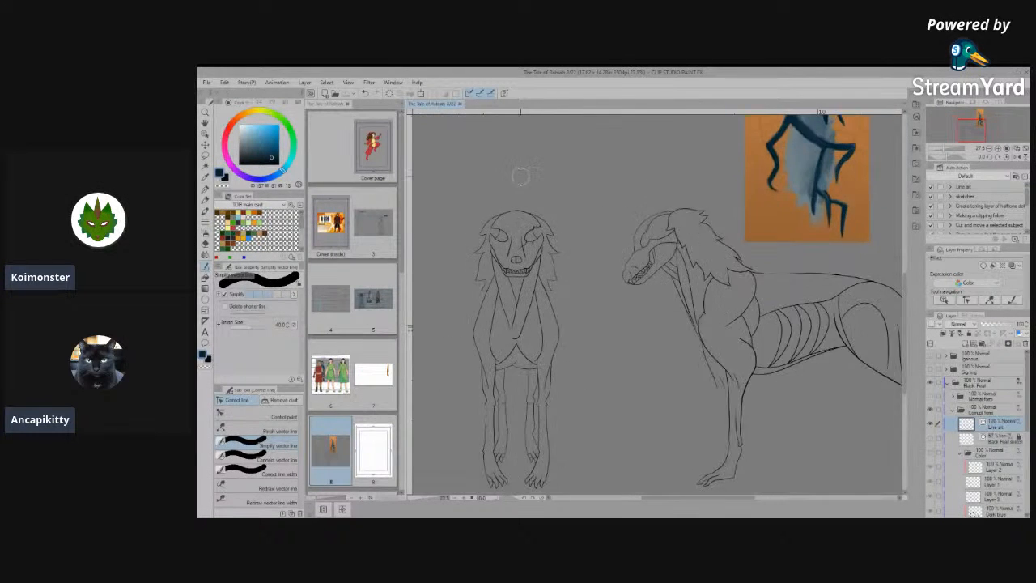
scroll(525, 241, up, 3)
scroll(558, 251, down, 5)
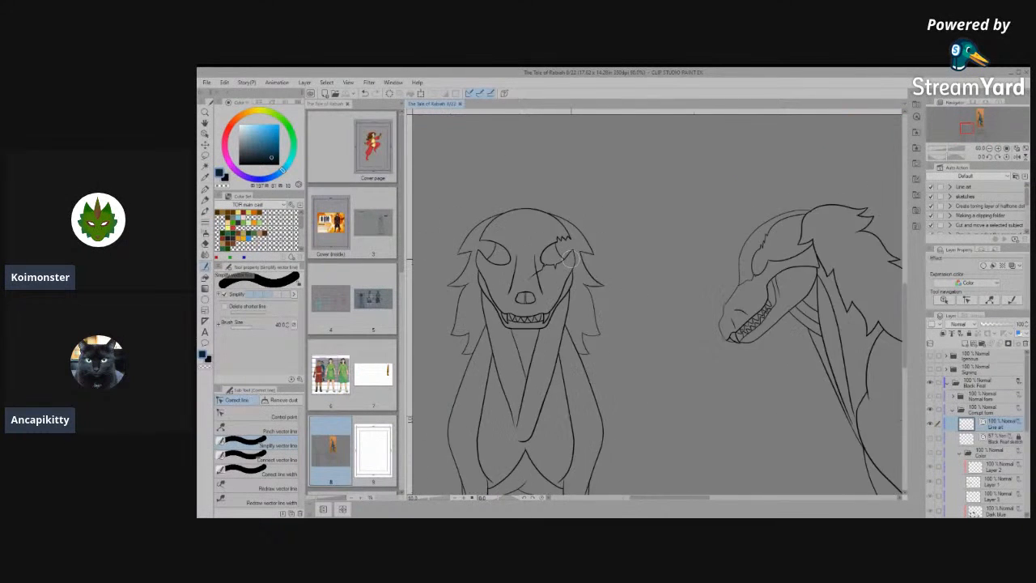
scroll(570, 257, up, 5)
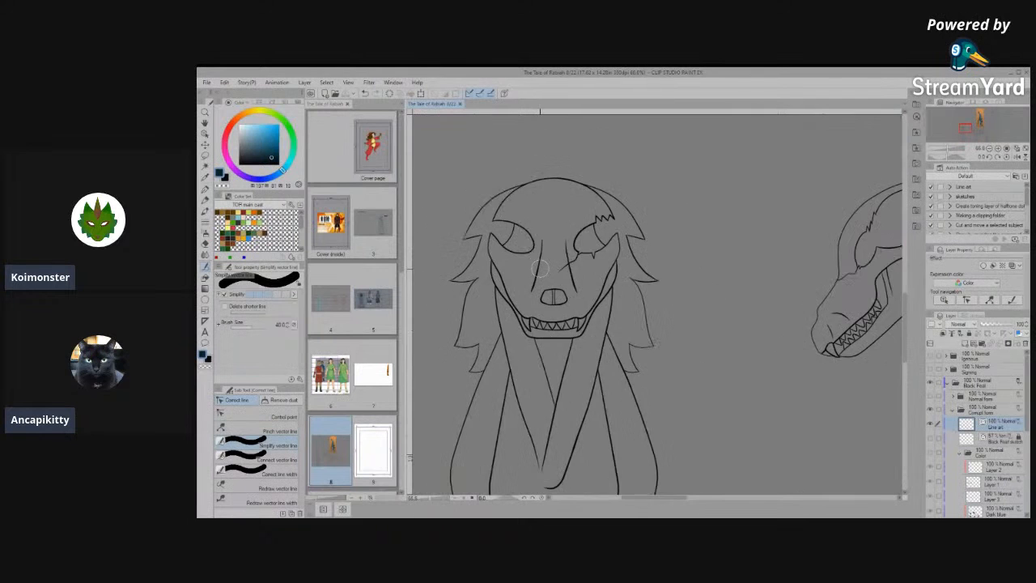
scroll(540, 268, down, 5)
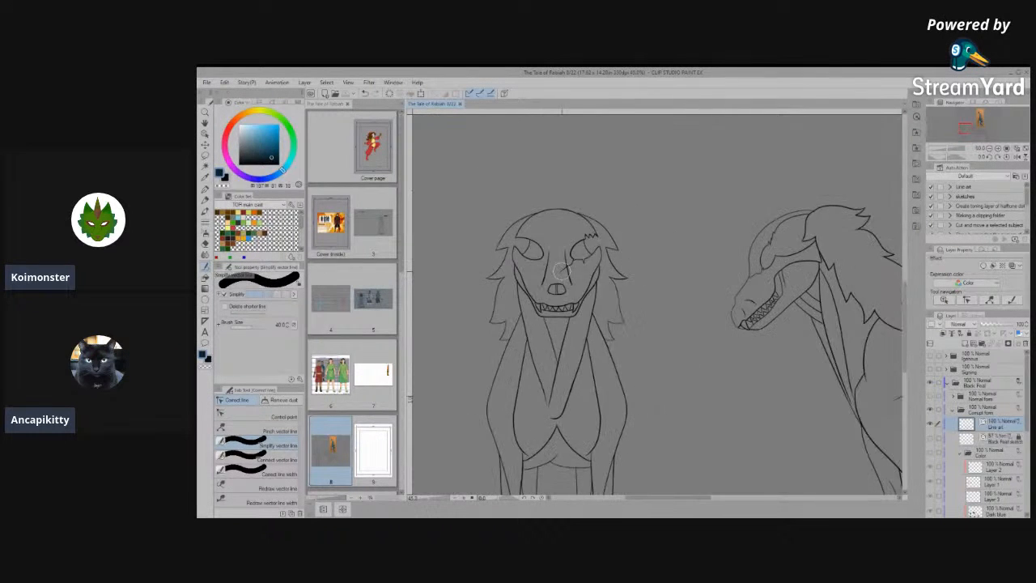
scroll(613, 275, down, 3)
scroll(680, 354, up, 2)
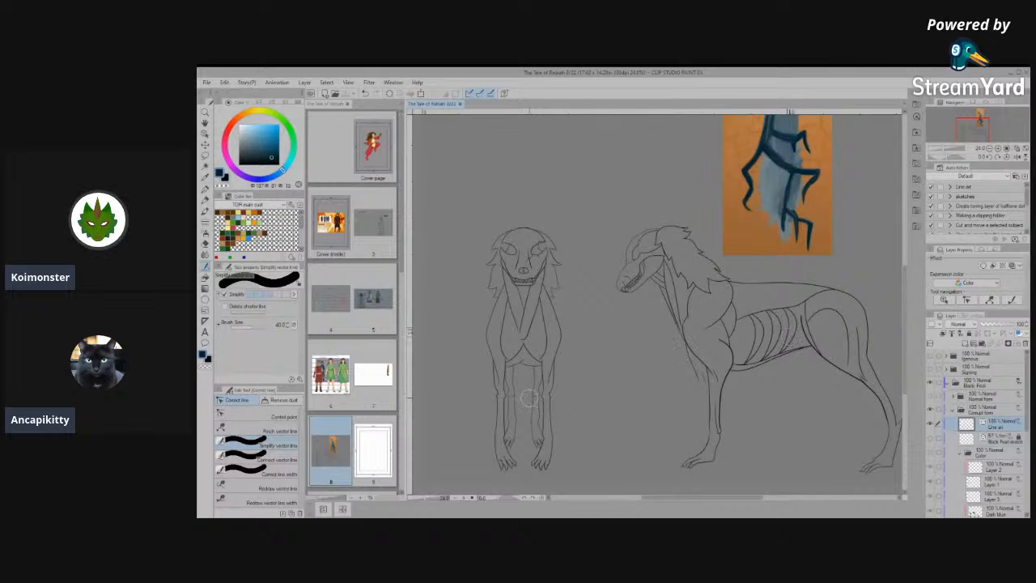
scroll(532, 398, down, 1)
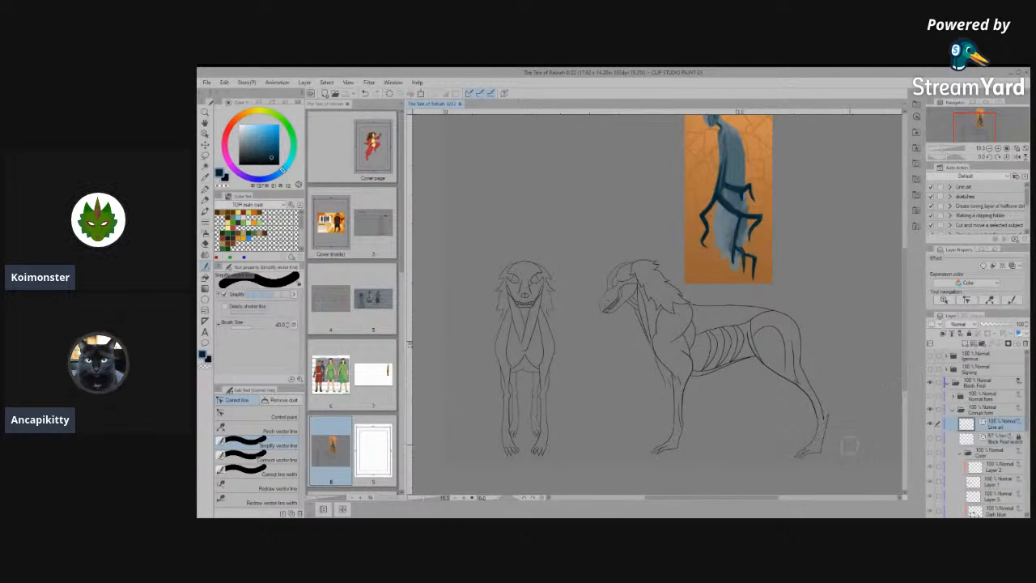
scroll(826, 450, up, 2)
scroll(819, 457, down, 1)
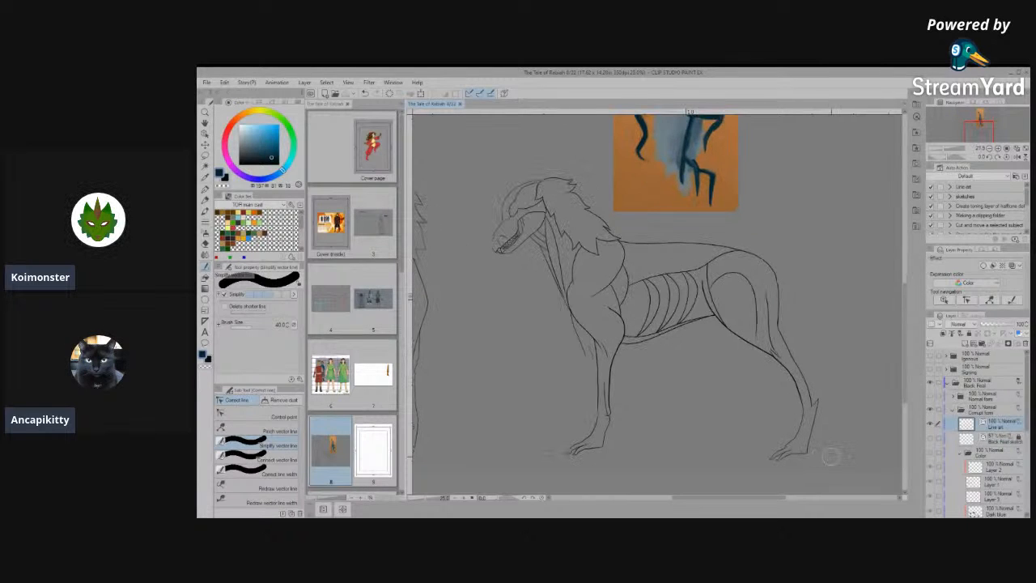
scroll(830, 456, down, 3)
scroll(567, 449, up, 4)
scroll(563, 449, up, 3)
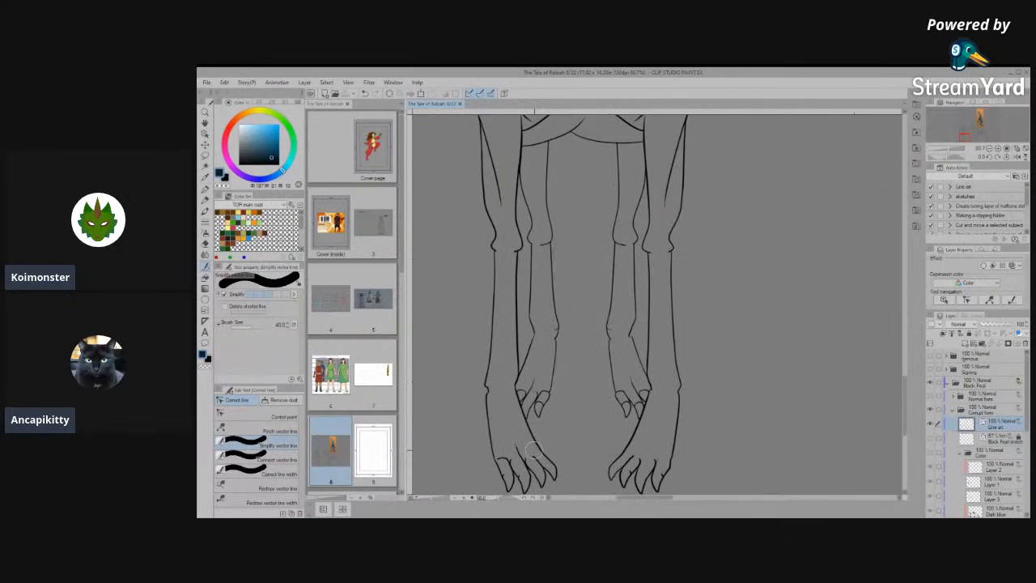
scroll(583, 381, down, 1)
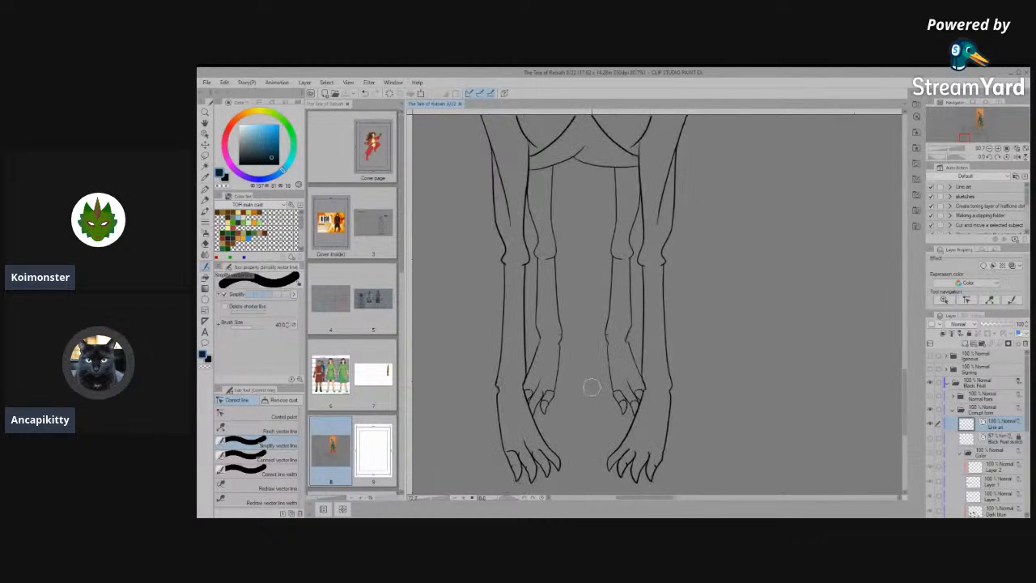
scroll(589, 368, down, 3)
scroll(588, 368, up, 1)
scroll(589, 368, down, 3)
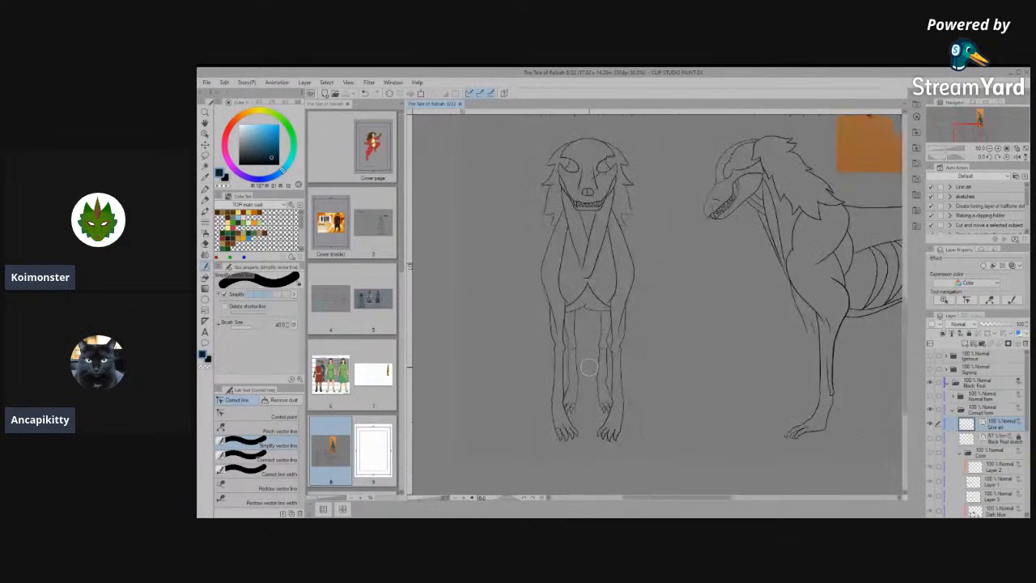
scroll(548, 467, up, 2)
scroll(547, 468, up, 5)
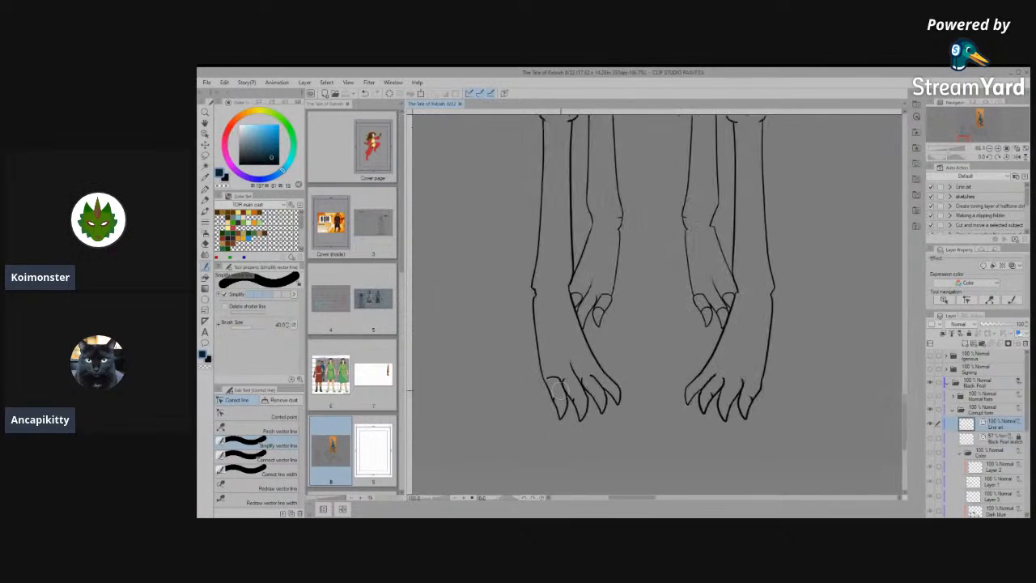
scroll(569, 460, down, 3)
scroll(569, 460, up, 2)
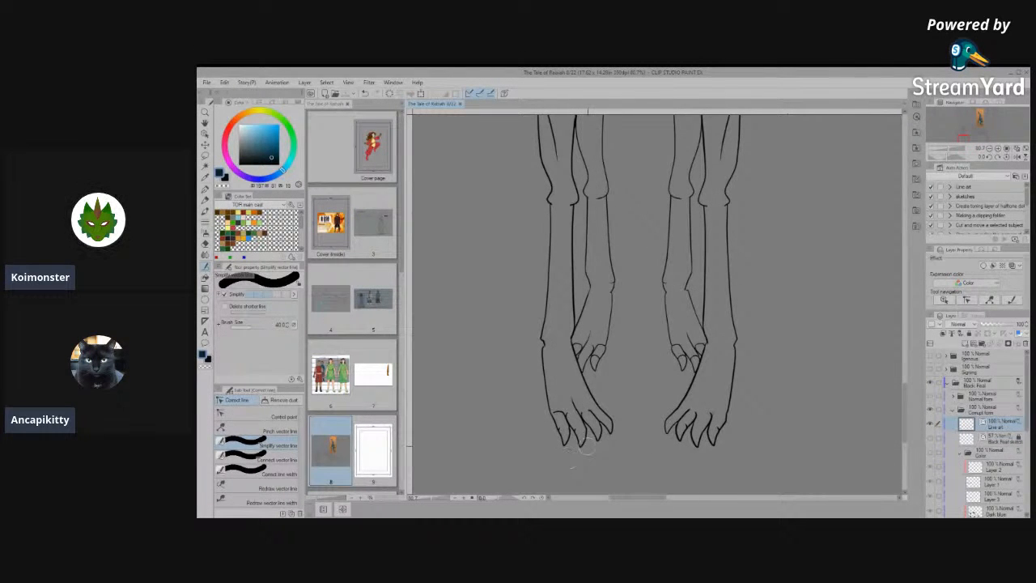
scroll(569, 458, up, 4)
scroll(535, 451, up, 2)
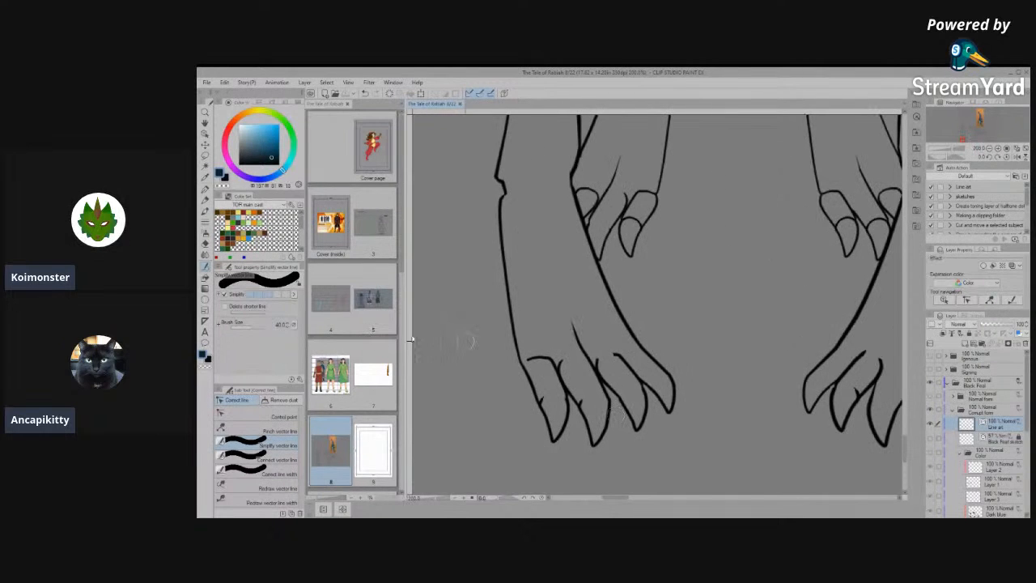
- Delete the arched line over the opposite front paw's outermost toe and extend that toe's claw line up into the paw
click(205, 134)
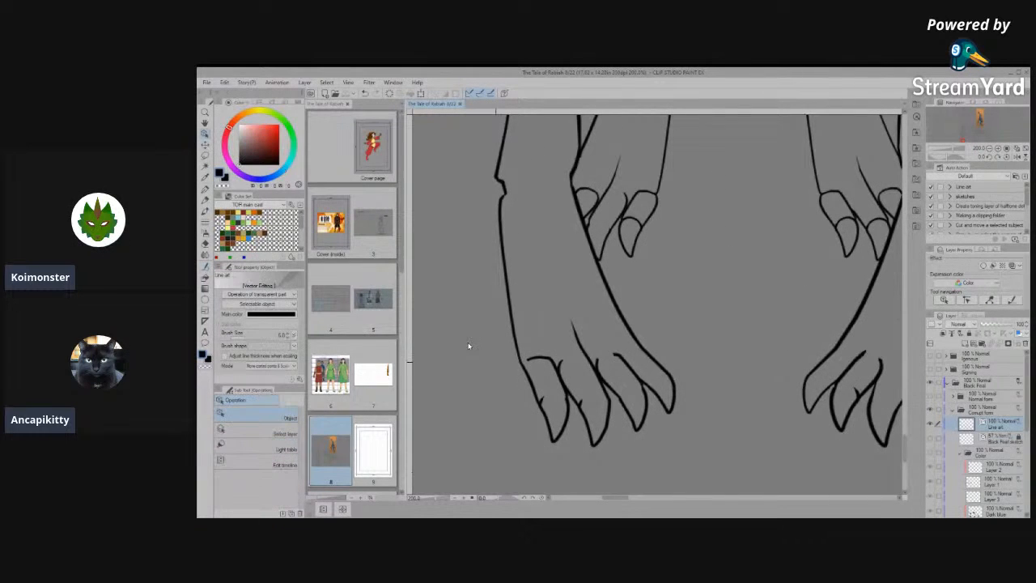
scroll(543, 360, up, 2)
click(576, 355)
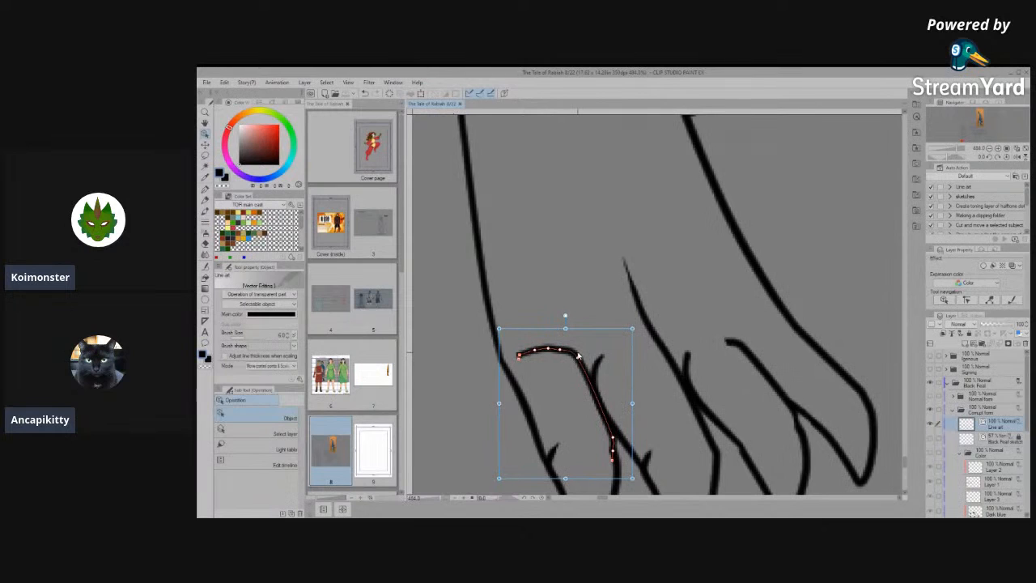
key(Delete)
click(612, 440)
drag(607, 427, 576, 304)
click(652, 366)
click(598, 371)
scroll(607, 364, down, 2)
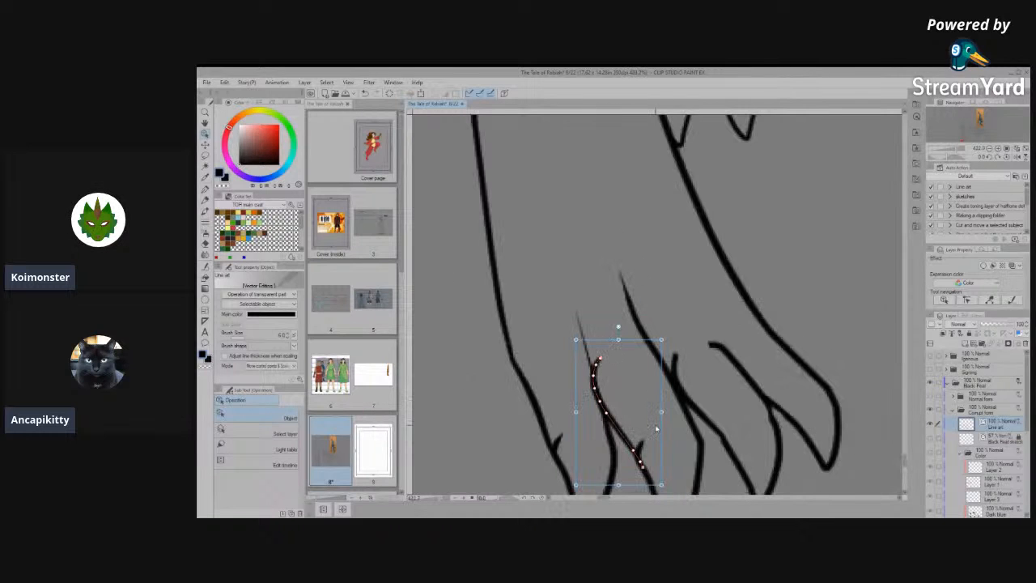
scroll(613, 426, up, 2)
drag(565, 406, 575, 406)
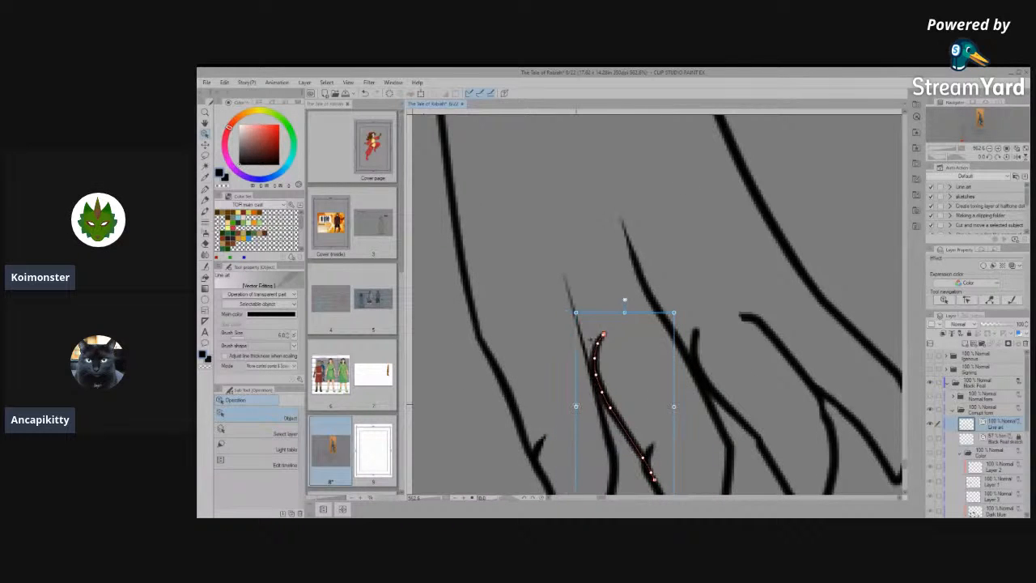
click(622, 357)
click(591, 341)
key(Delete)
scroll(571, 351, down, 4)
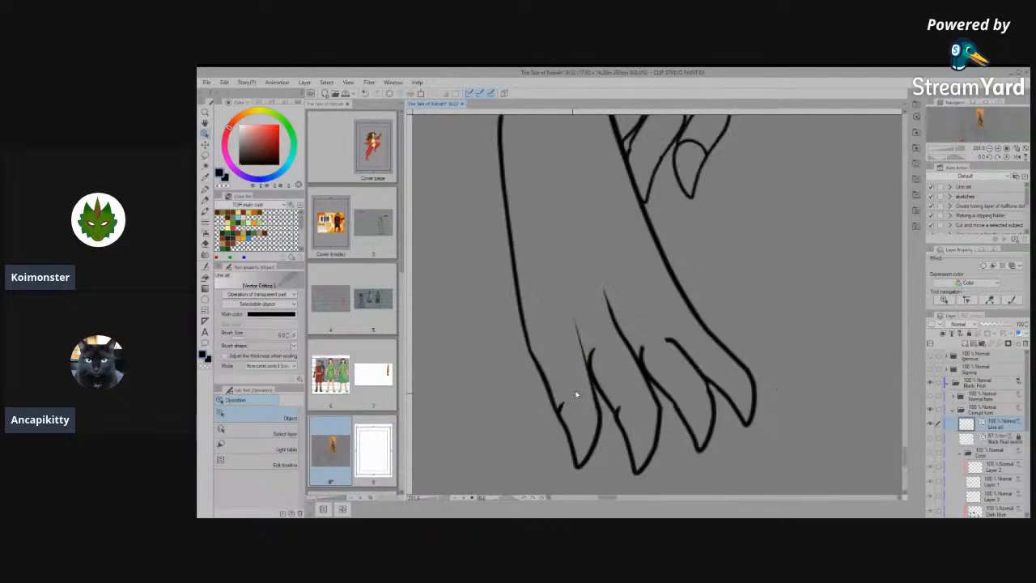
scroll(576, 392, up, 2)
click(567, 401)
key(Delete)
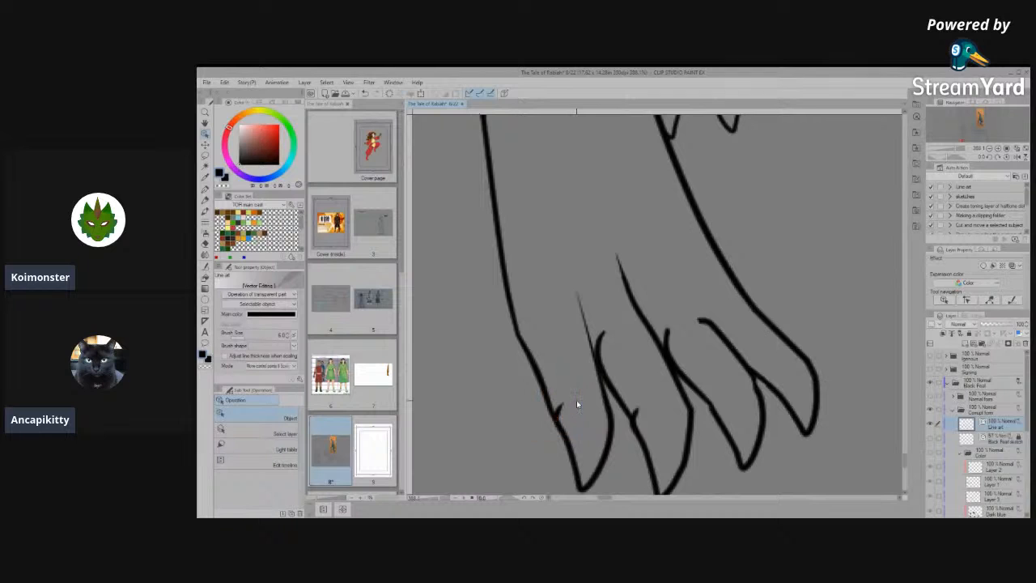
- Reposition the upper tip of the outermost claw line and remove the hooked tip of the second toe's line beside it
click(565, 413)
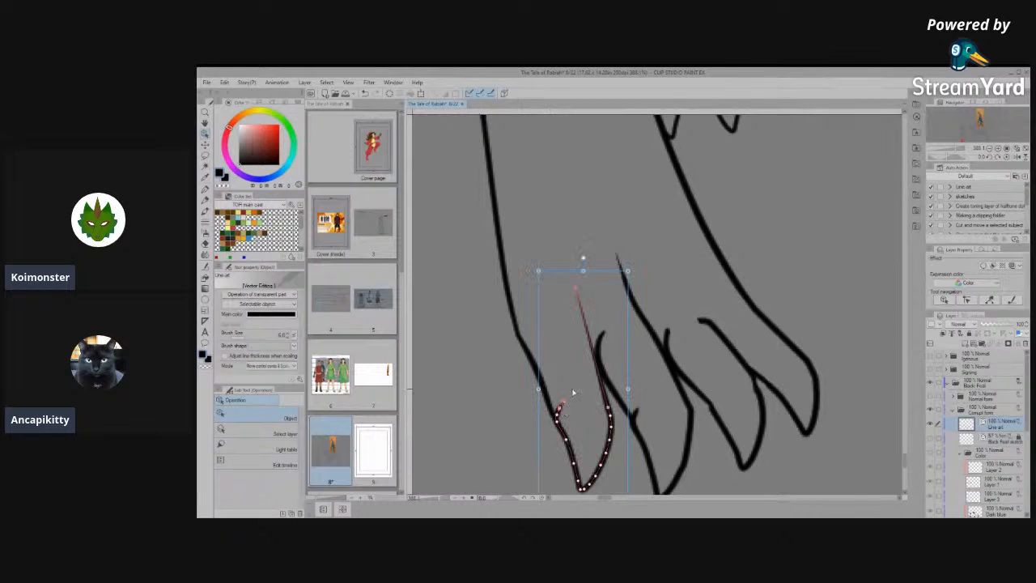
scroll(575, 432, up, 4)
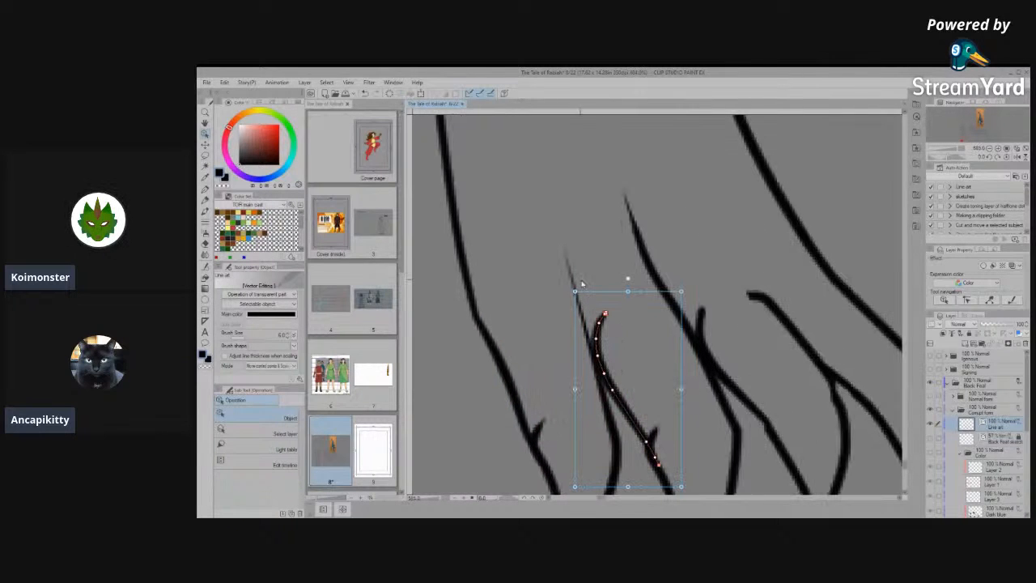
click(566, 254)
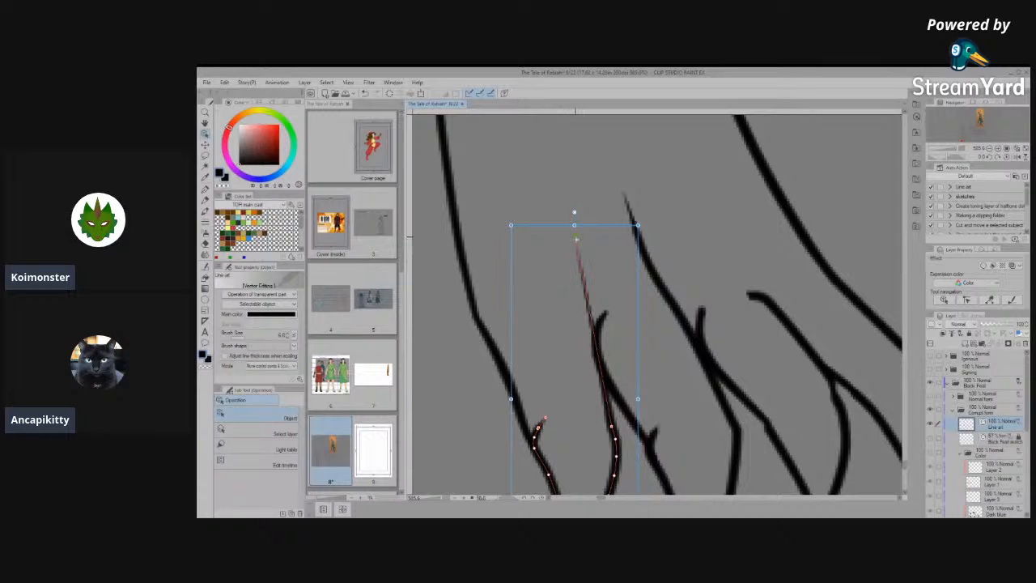
key(Delete)
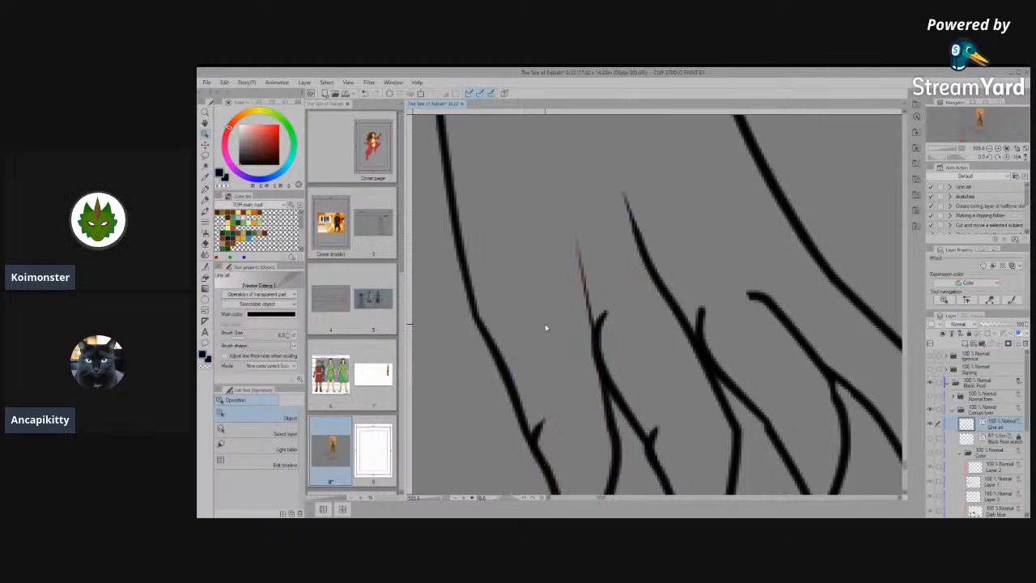
key(Delete)
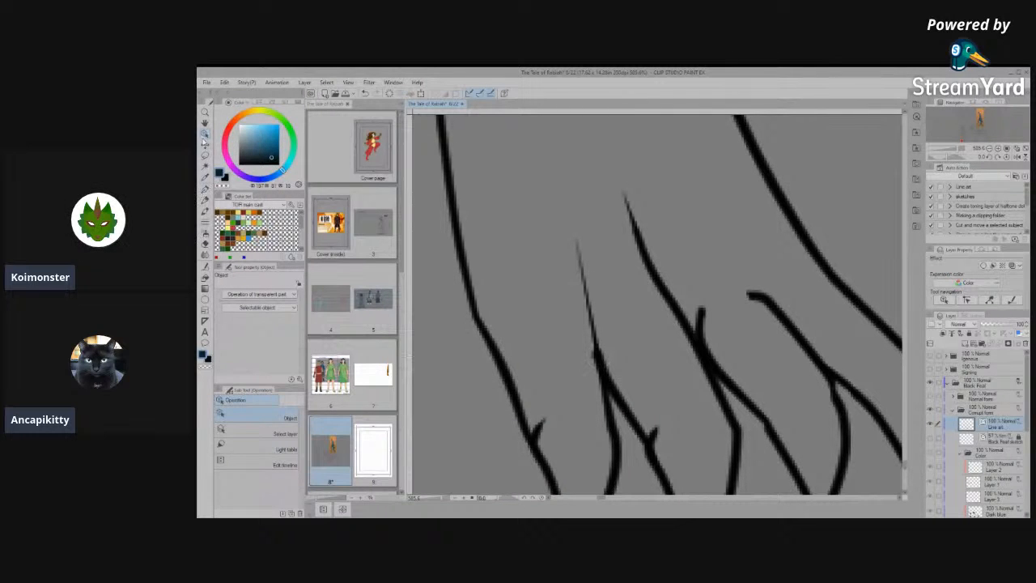
- Adjust the control points at the upper end of the second toe's line so it blends into the neighbouring stroke
click(599, 357)
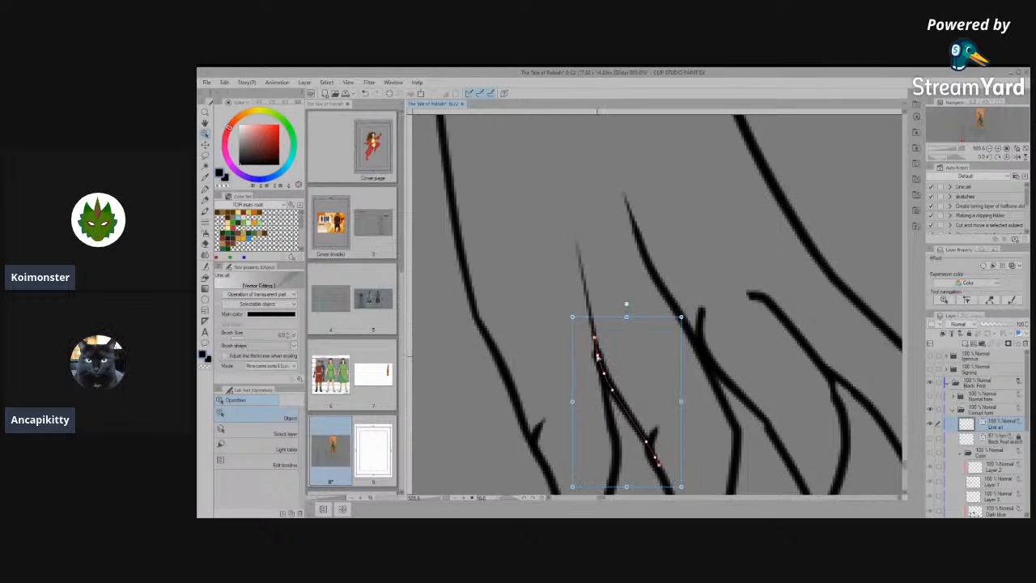
scroll(601, 363, up, 8)
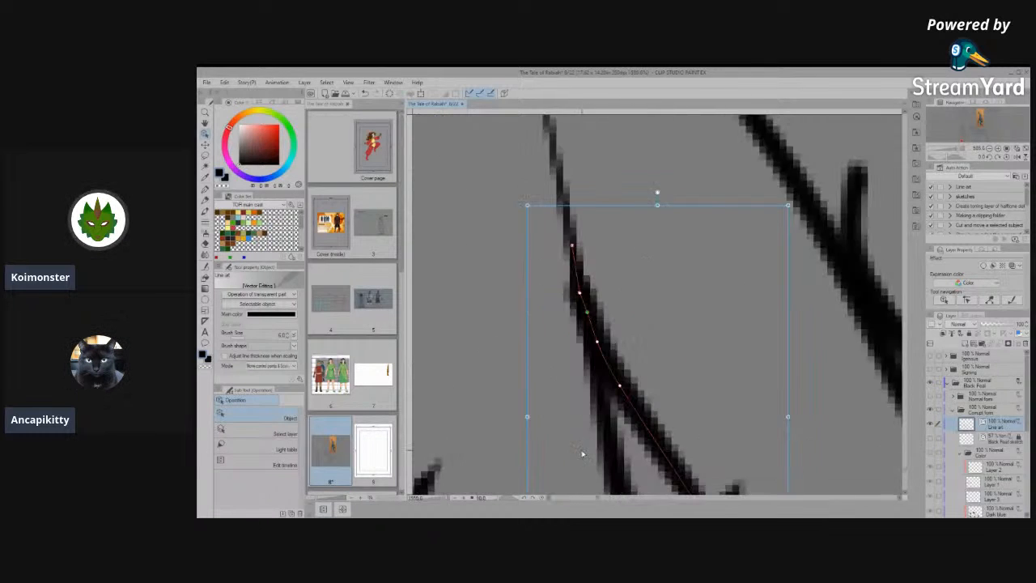
scroll(570, 204, up, 1)
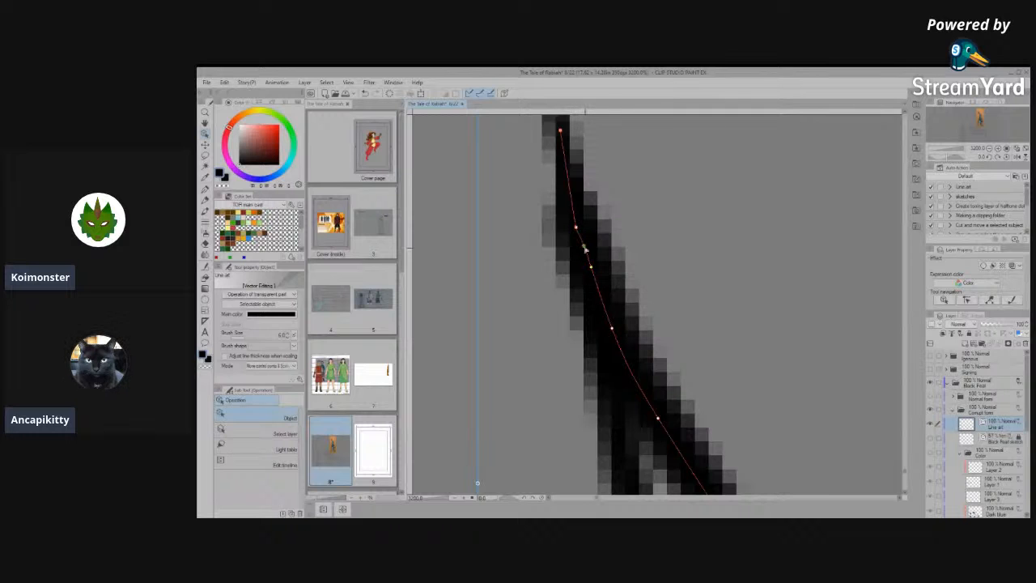
scroll(616, 243, down, 2)
scroll(623, 266, up, 1)
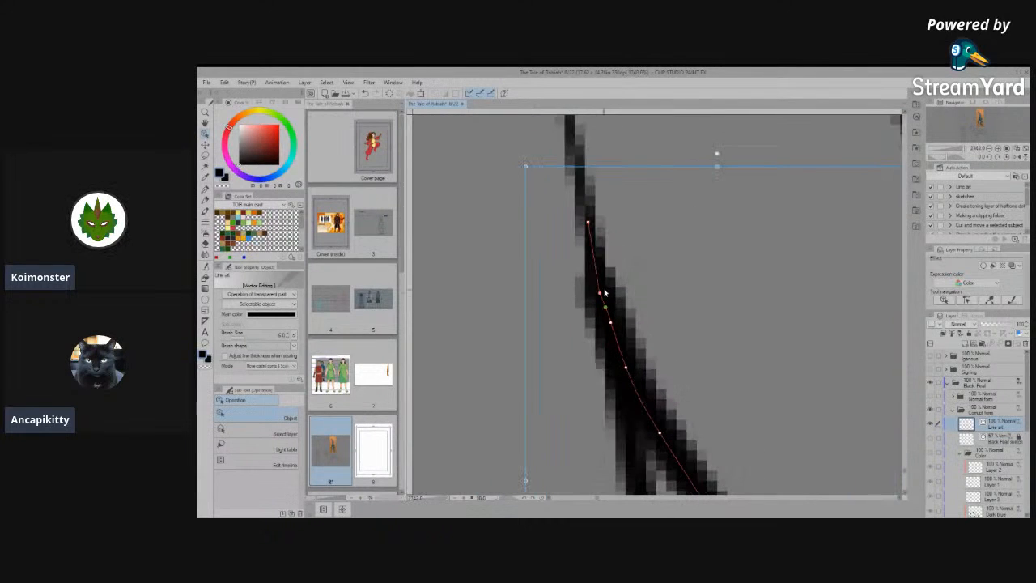
scroll(667, 306, down, 4)
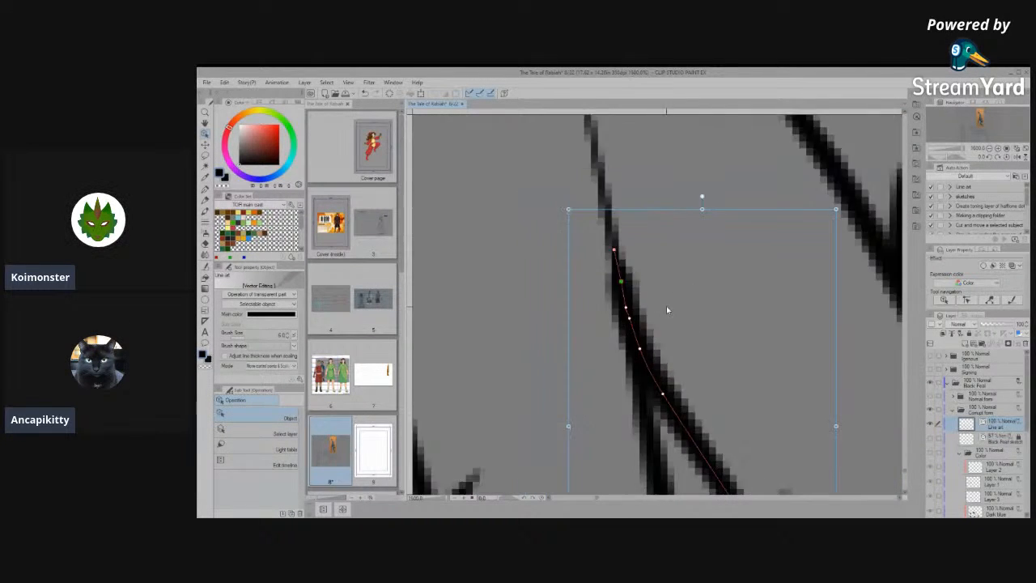
scroll(794, 383, up, 1)
scroll(794, 383, up, 1)
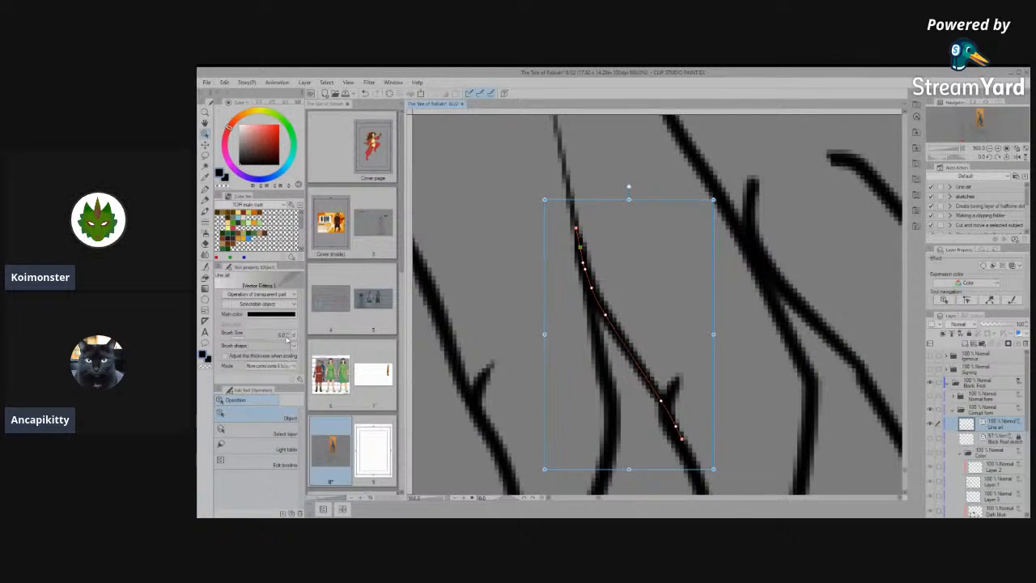
click(642, 305)
- Remove the short stray spur sticking out of the second toe's outline
scroll(676, 389, up, 1)
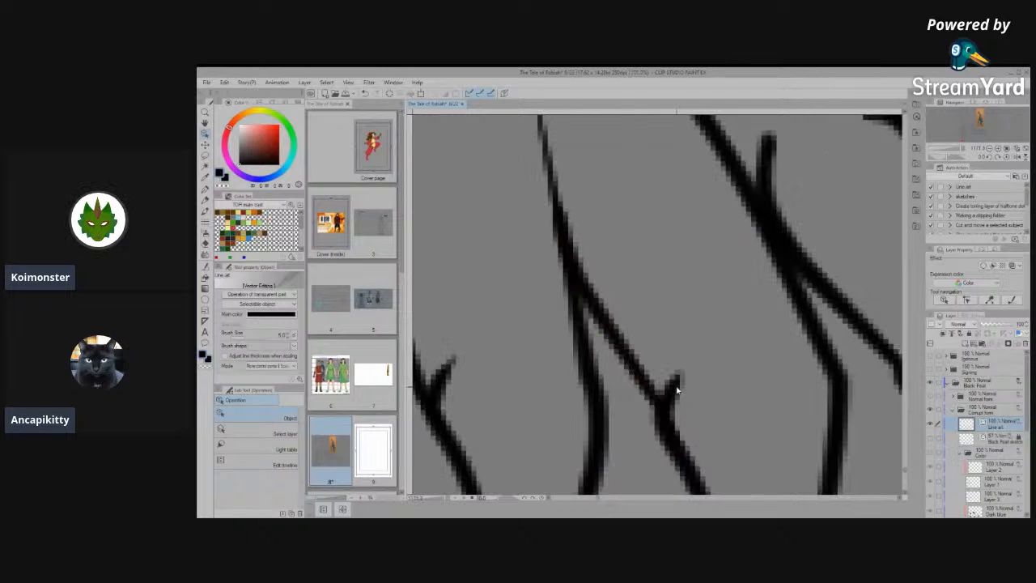
click(682, 374)
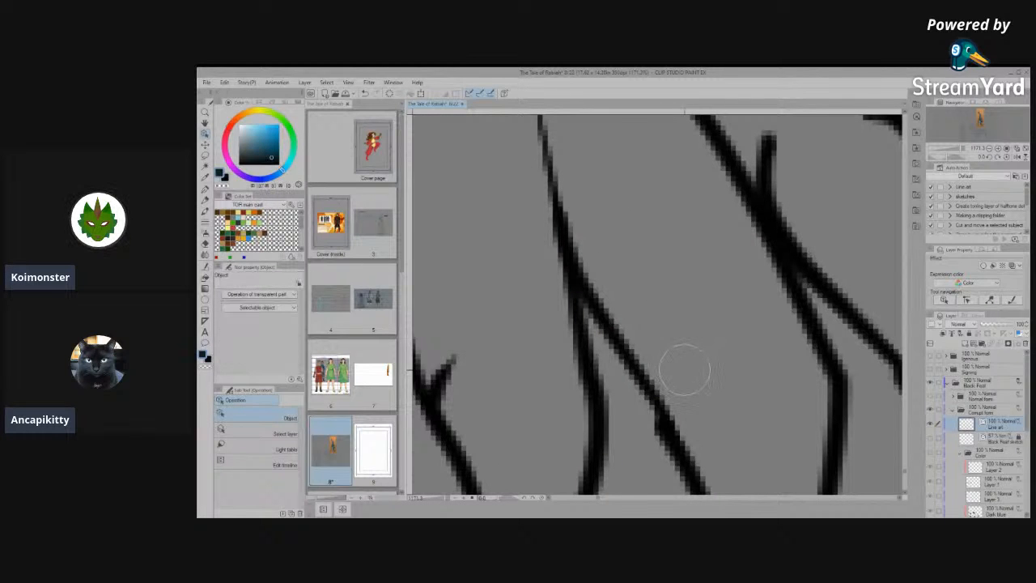
scroll(685, 396, down, 3)
scroll(729, 412, up, 2)
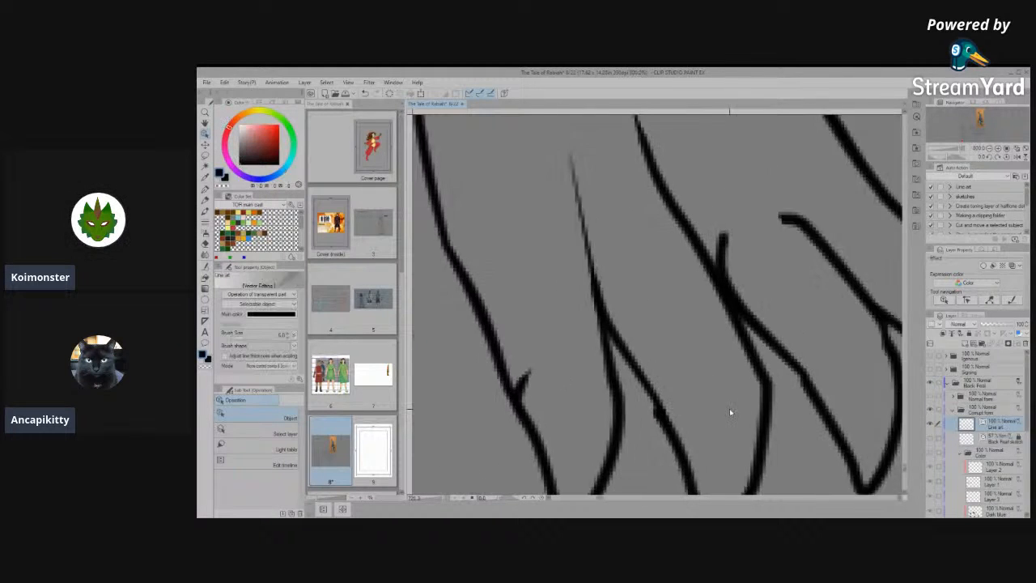
- Try to simplify the vector line around the bump on the second toe's outline
click(205, 266)
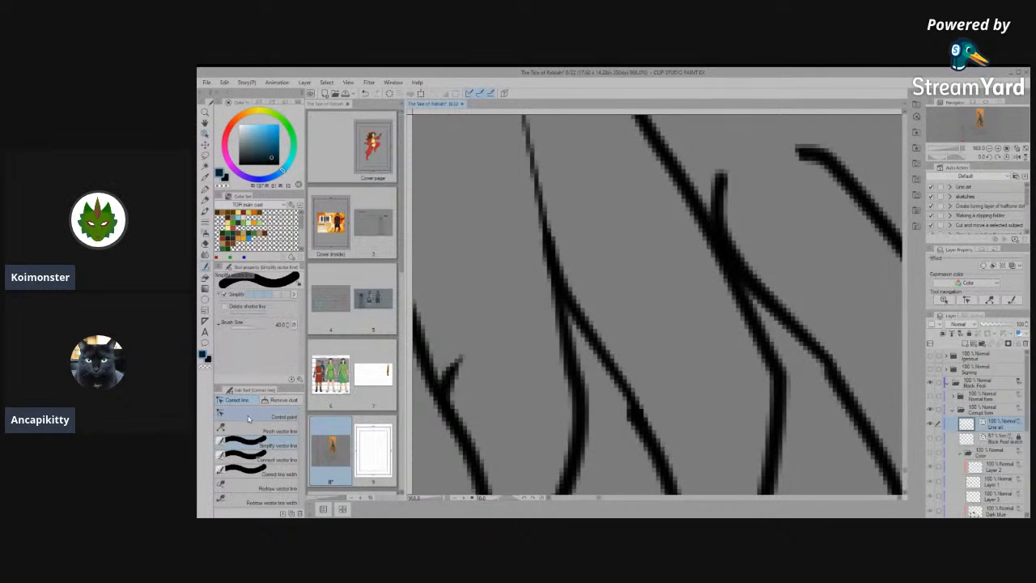
drag(623, 393, 645, 442)
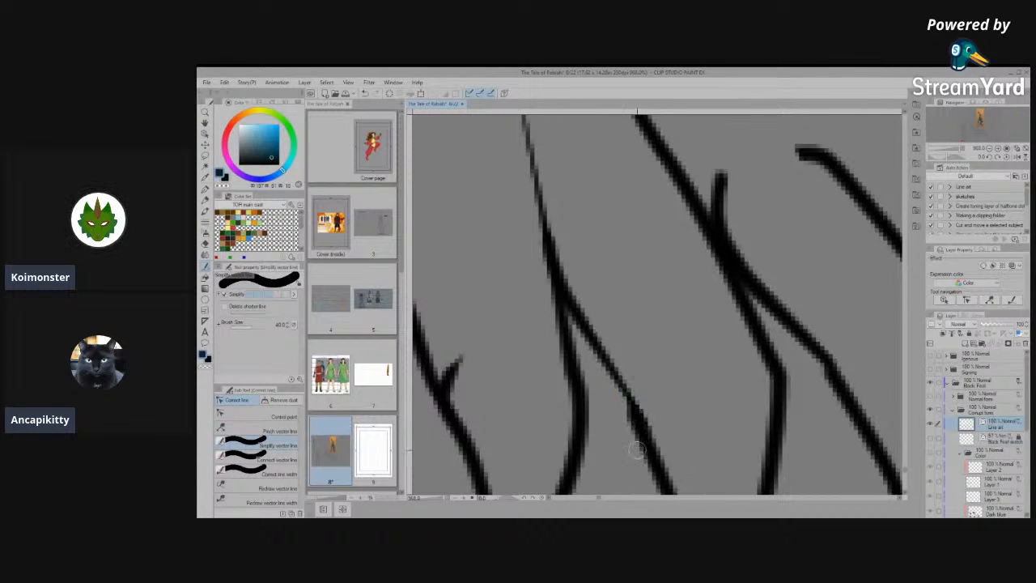
key(ctrl+z)
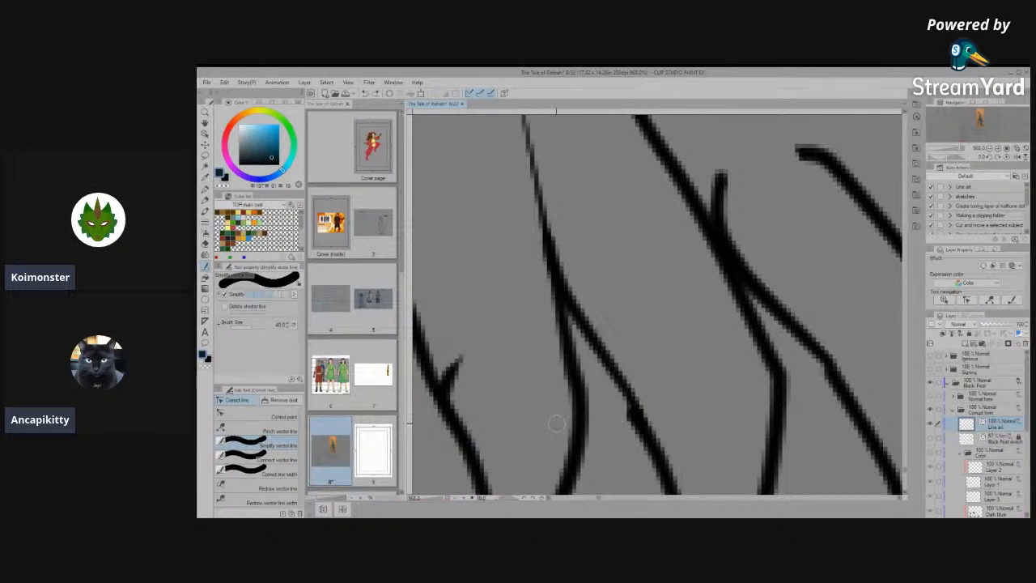
- Smooth the bump on the second toe with Connect vector line and clean the stray spur off the first toe's outline
click(259, 459)
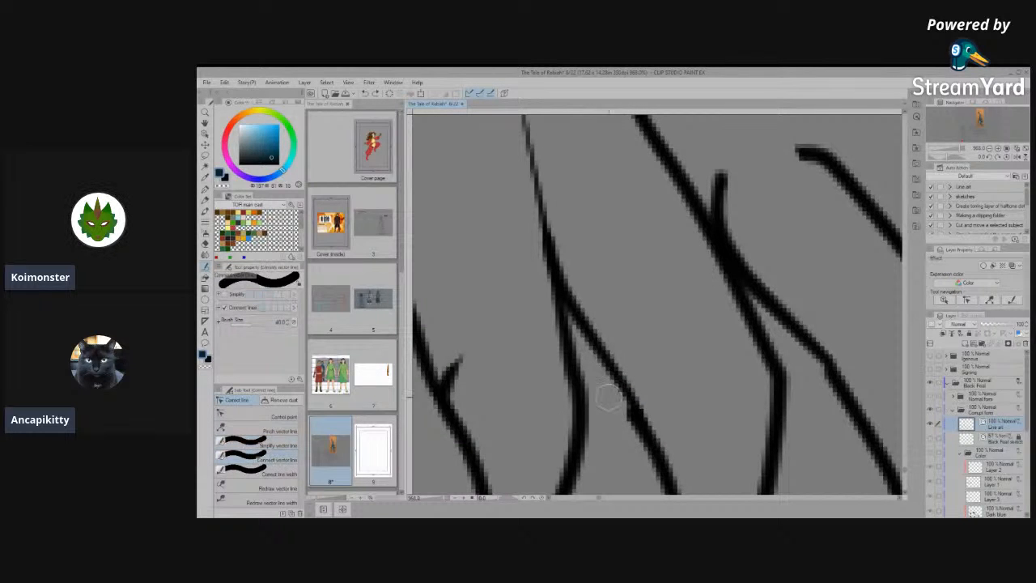
scroll(613, 297, down, 10)
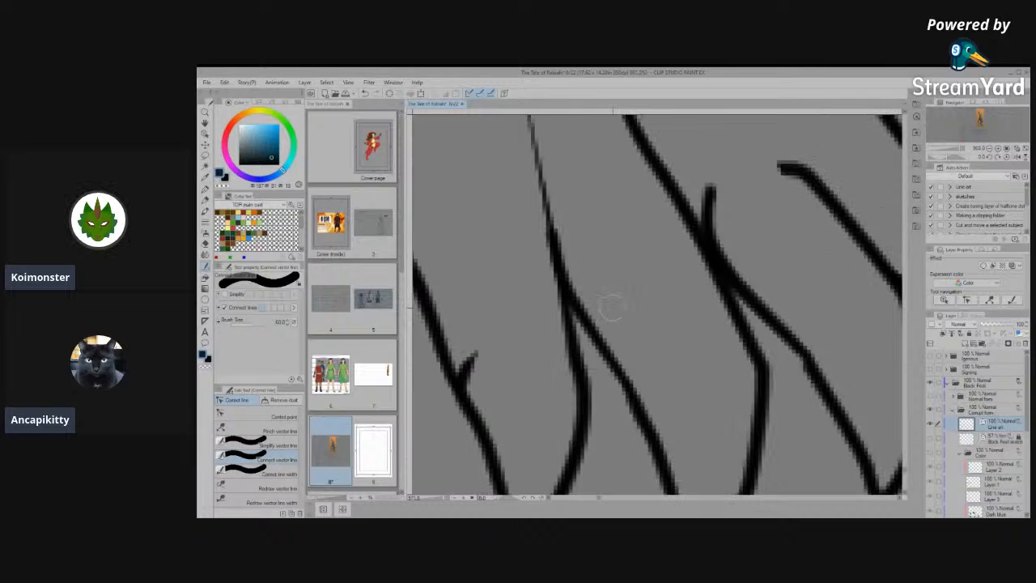
scroll(597, 321, up, 2)
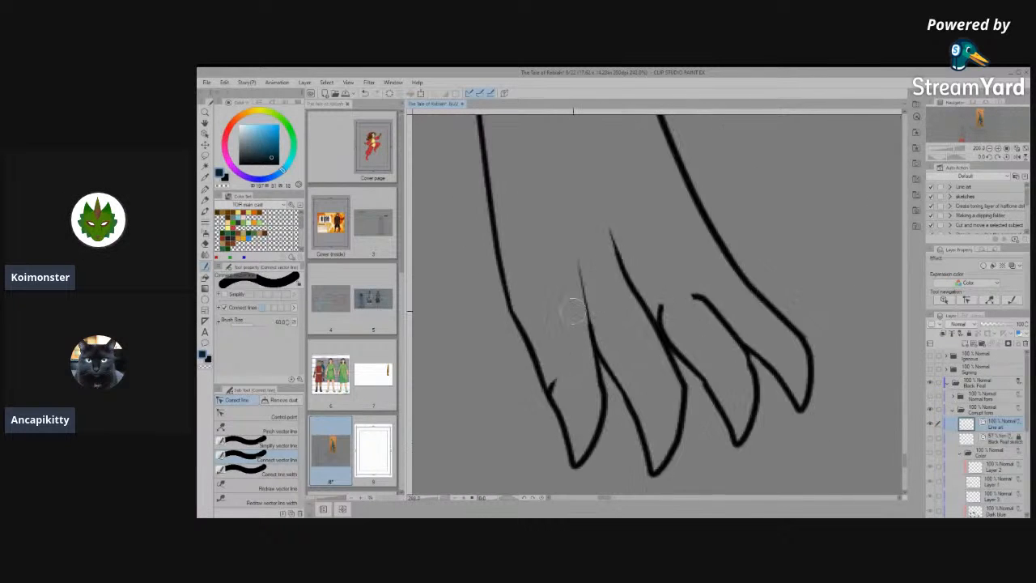
scroll(571, 326, up, 2)
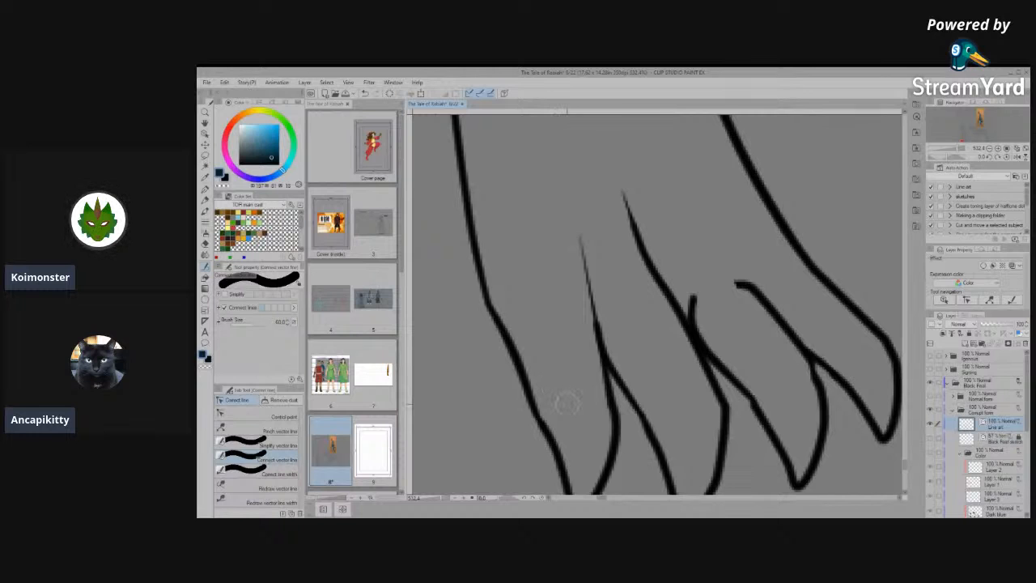
- Thicken the thin tapered line between the first and second toes with the Correct line width tool
click(259, 417)
click(590, 296)
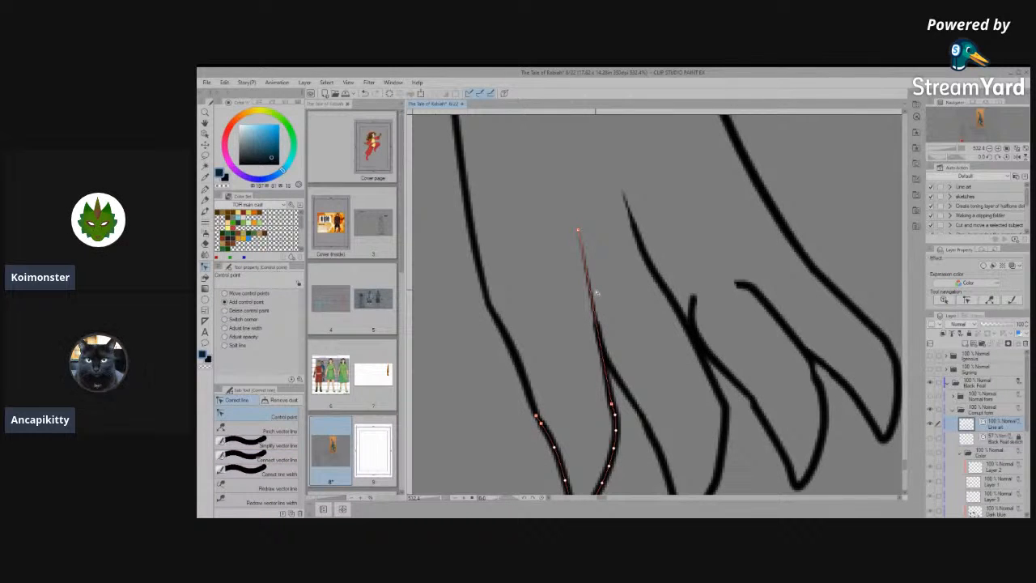
click(272, 458)
click(253, 451)
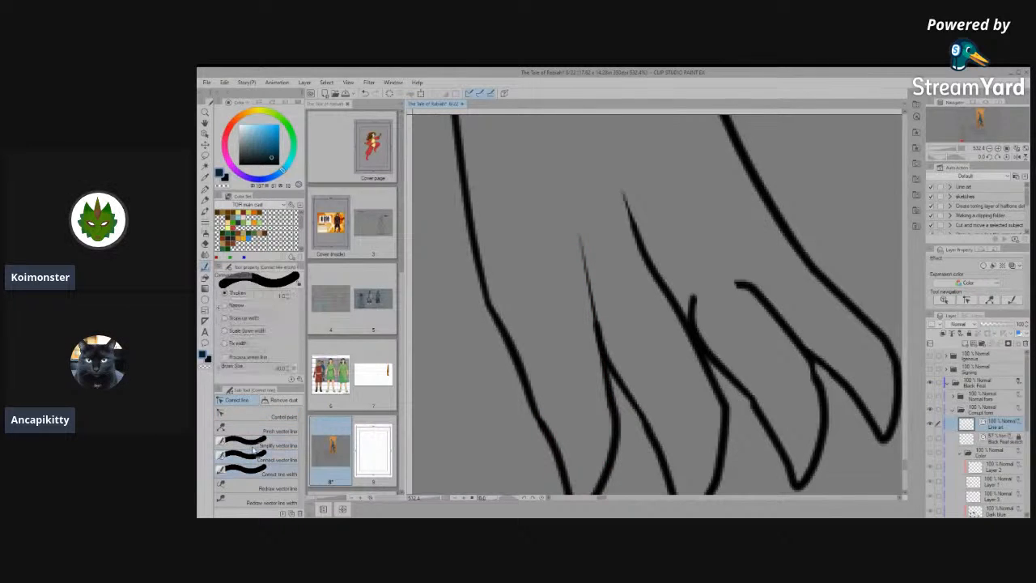
mouse_move(585, 253)
mouse_down()
mouse_move(589, 285)
mouse_move(585, 257)
mouse_up()
scroll(693, 311, down, 5)
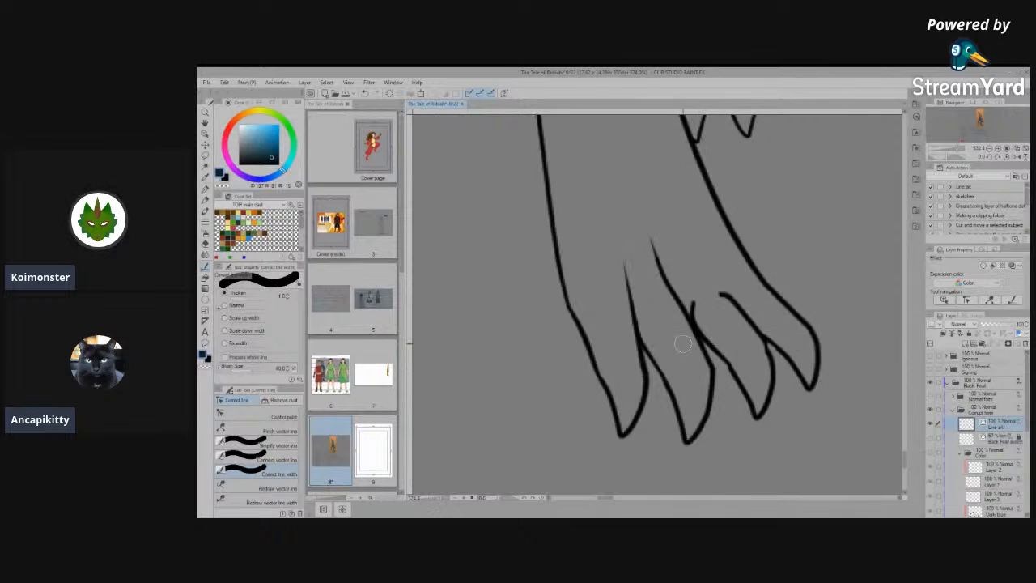
- Move the control points of the spur between the second and third toes so it merges into the adjoining toe line
scroll(738, 414, up, 1)
scroll(737, 413, up, 4)
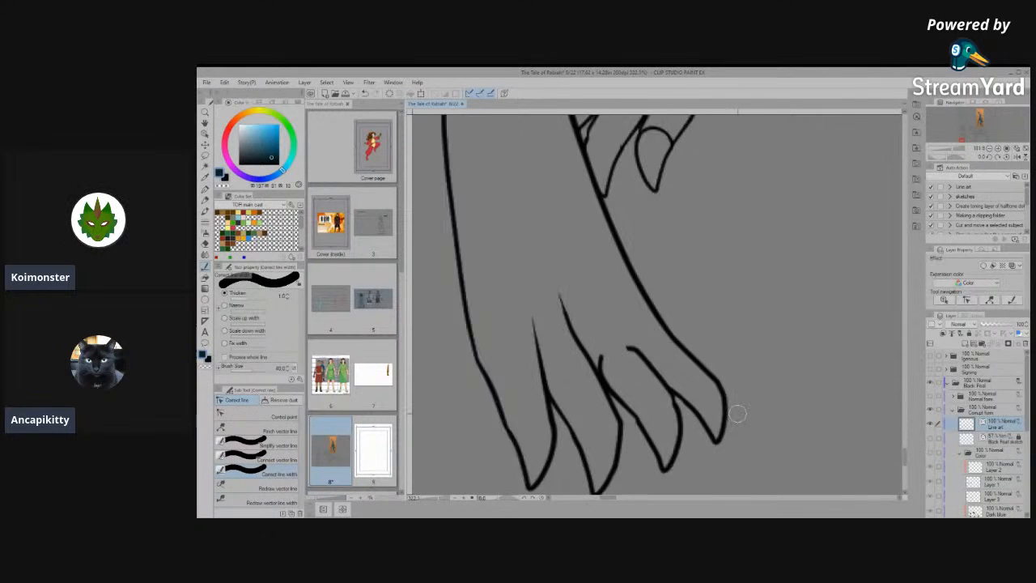
click(246, 414)
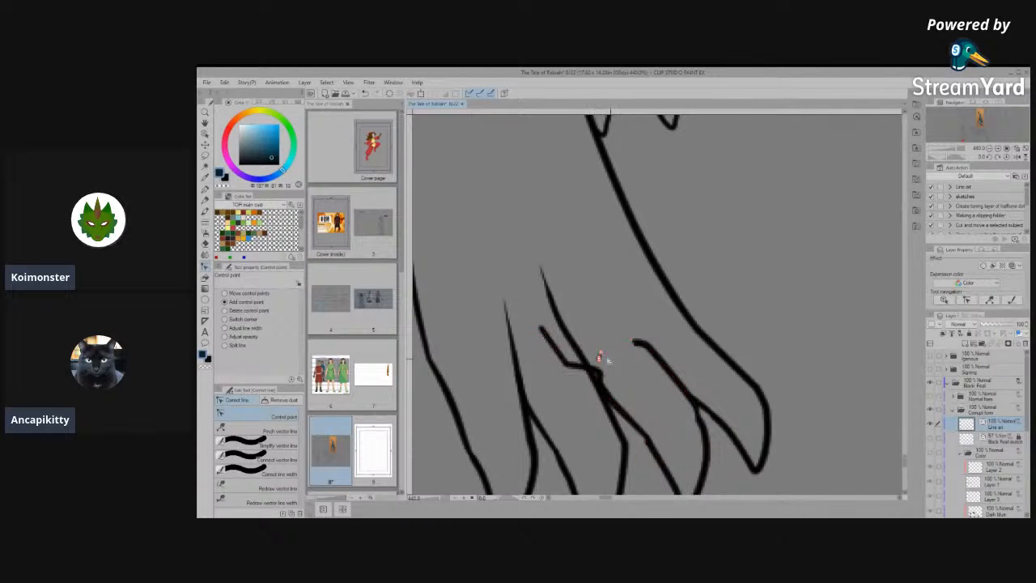
drag(599, 371, 564, 358)
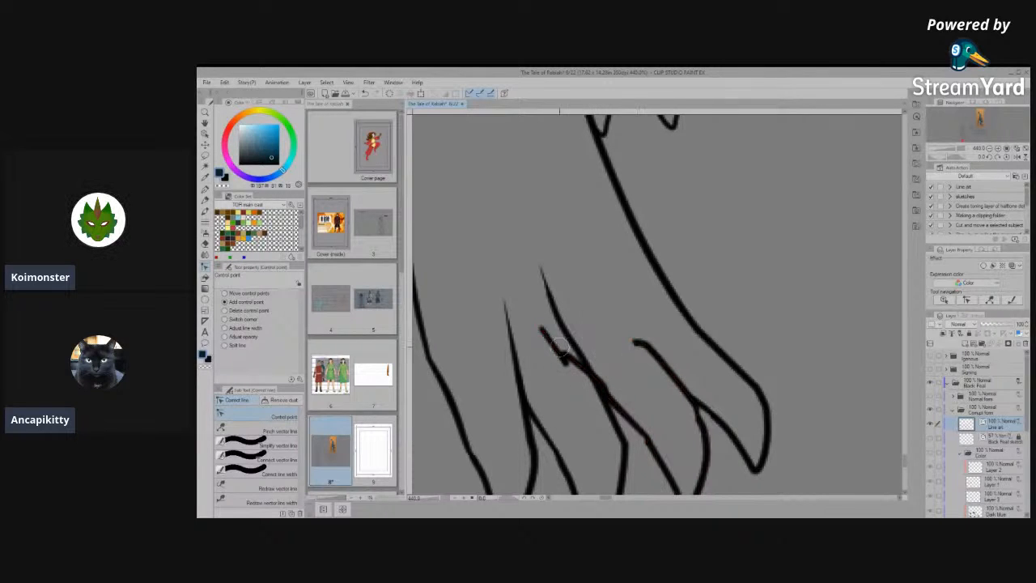
drag(560, 347, 555, 355)
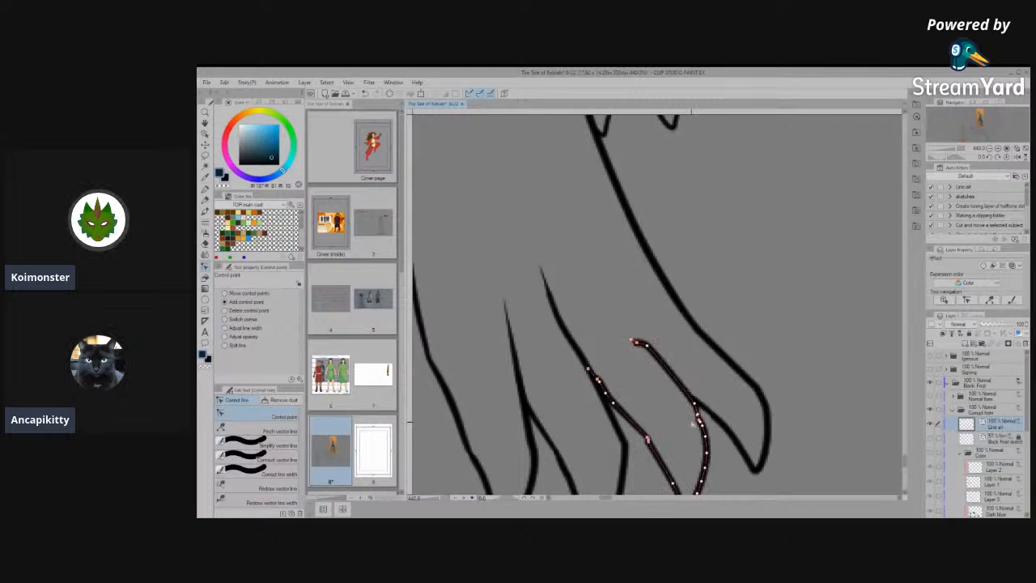
- Try to move the end of the third toe's line with the Object tool
click(205, 134)
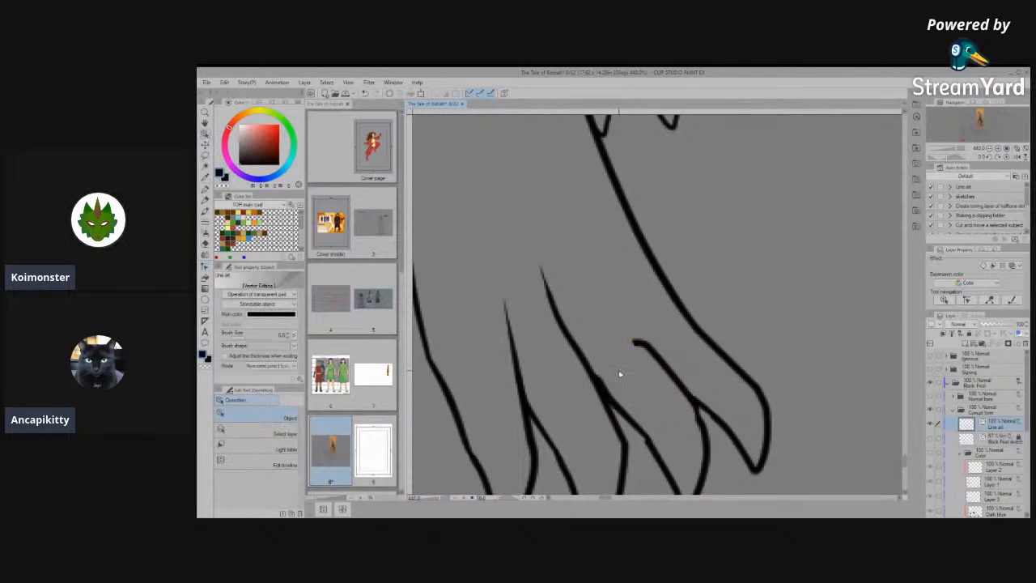
drag(636, 346, 603, 330)
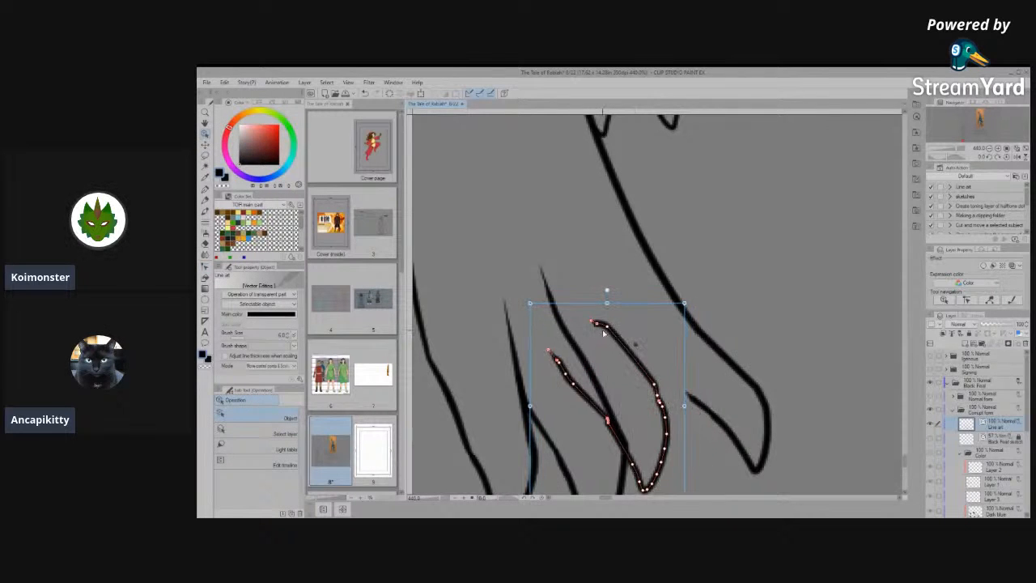
key(ctrl+z)
- Delete the tiny stray stroke at the upper tip of the line between the third and fourth toes
click(638, 345)
click(639, 346)
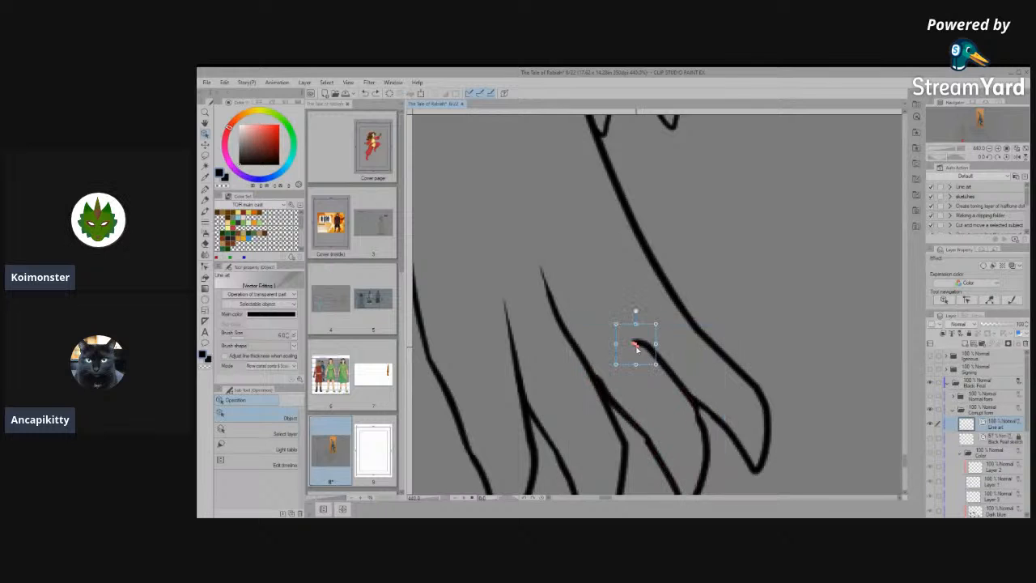
scroll(635, 344, up, 2)
key(Delete)
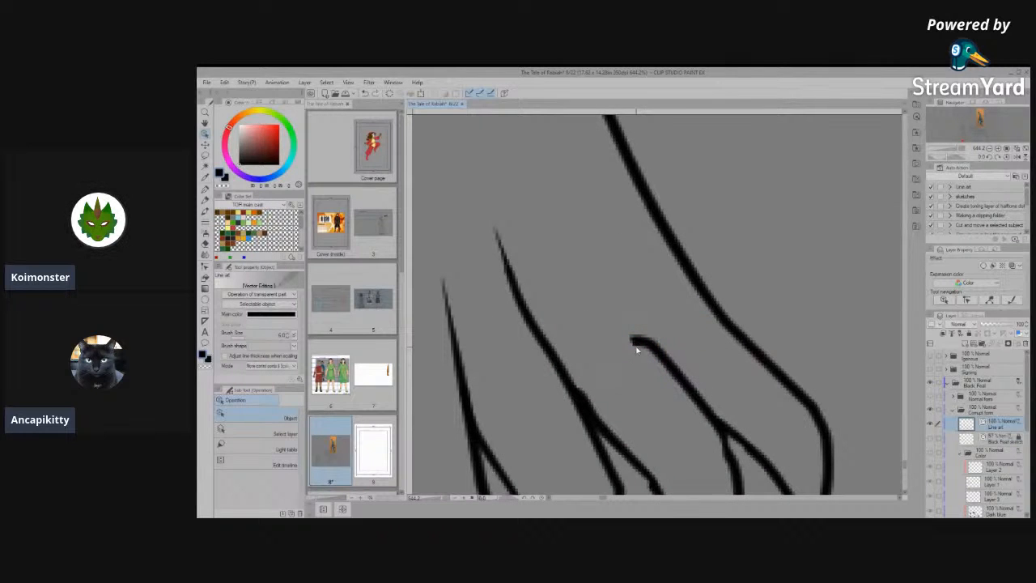
- Reshape the hooked upper end of the line between the third and fourth toes into a straight, tapered extension
click(638, 349)
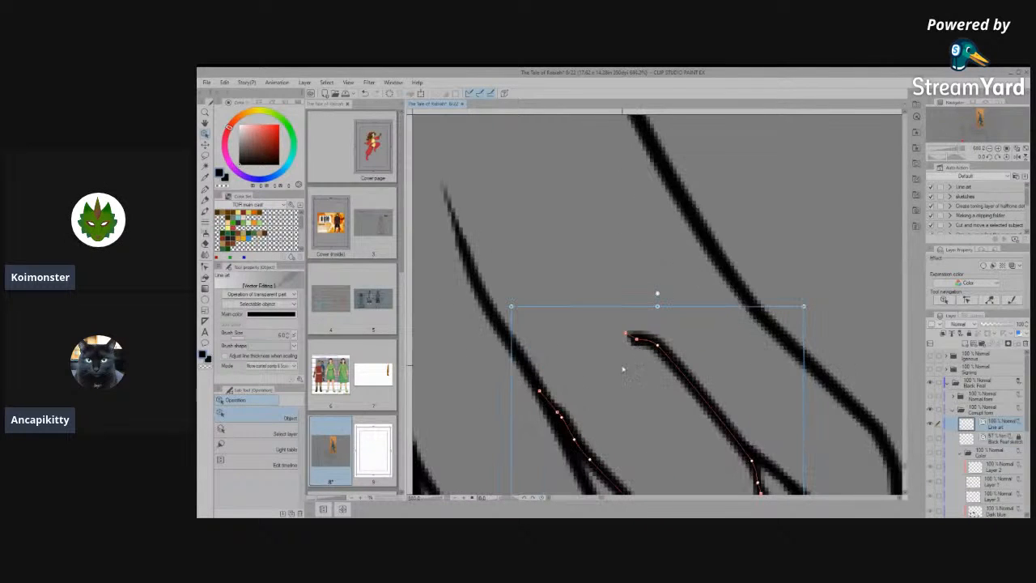
mouse_move(571, 236)
mouse_down()
mouse_move(632, 338)
mouse_move(619, 294)
mouse_up()
scroll(727, 264, down, 10)
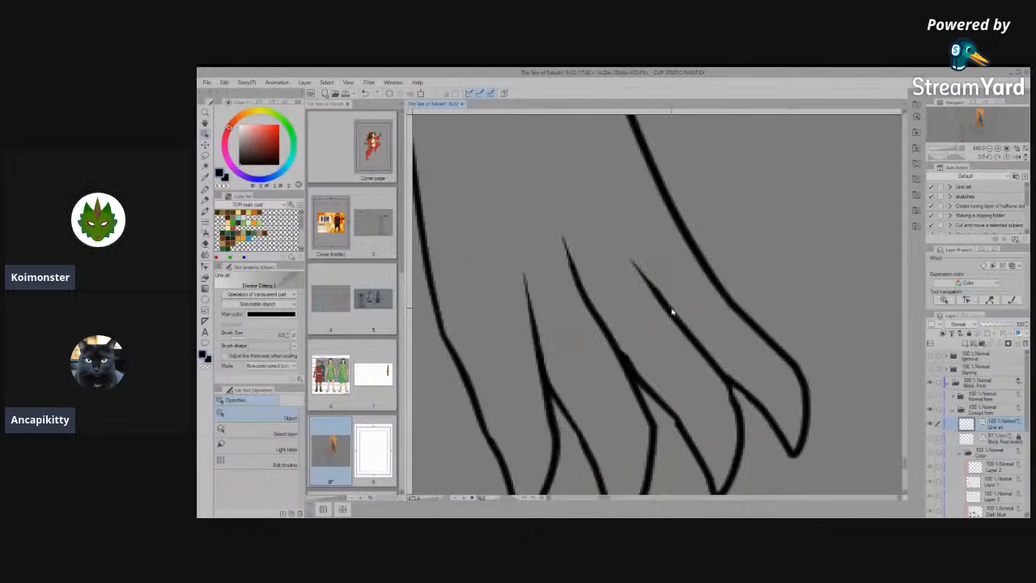
- Examine the line art of the front-view feet and the side view's hind leg for remaining flaws
scroll(622, 377, down, 4)
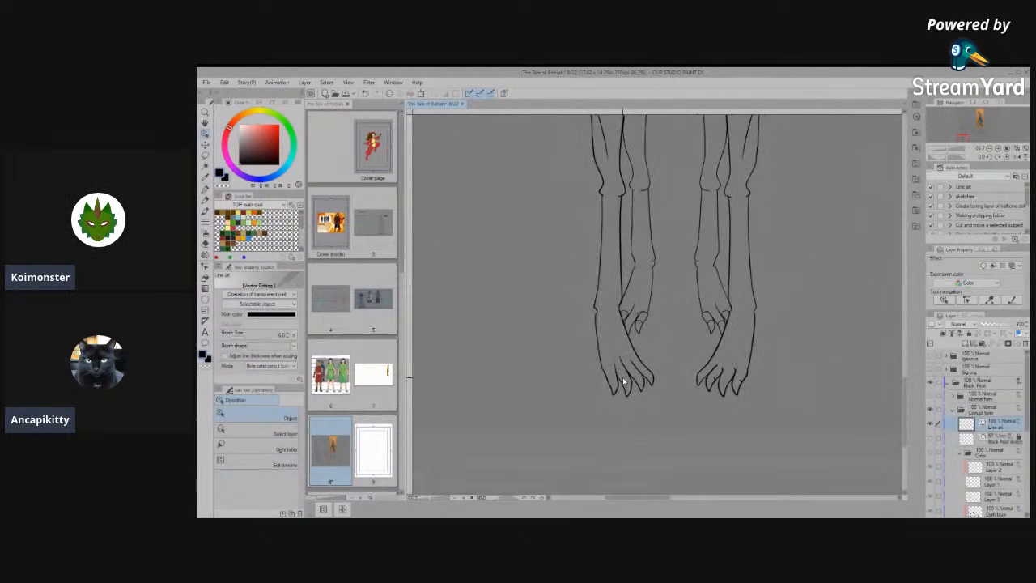
scroll(777, 370, down, 2)
scroll(748, 372, up, 3)
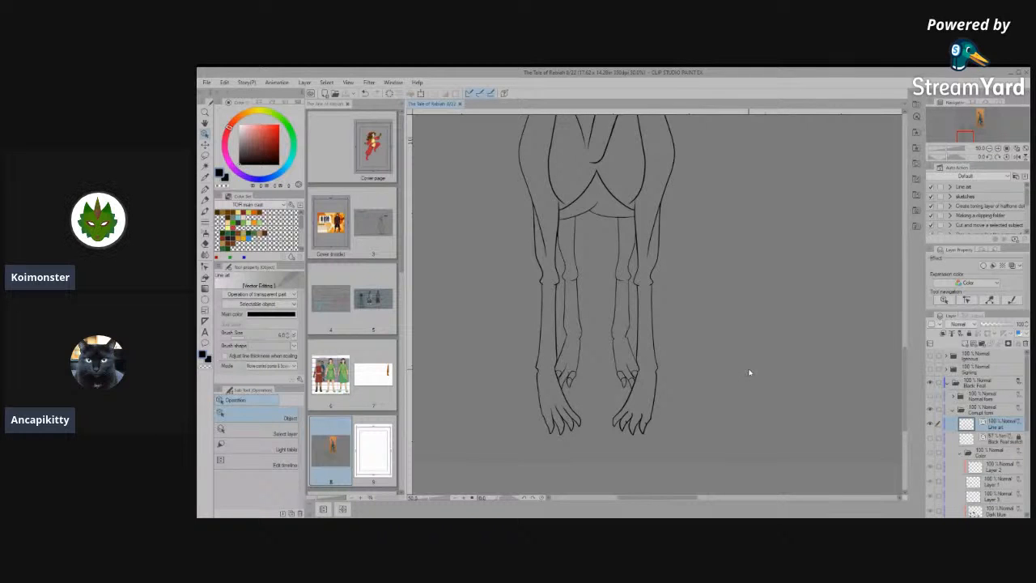
scroll(770, 372, down, 5)
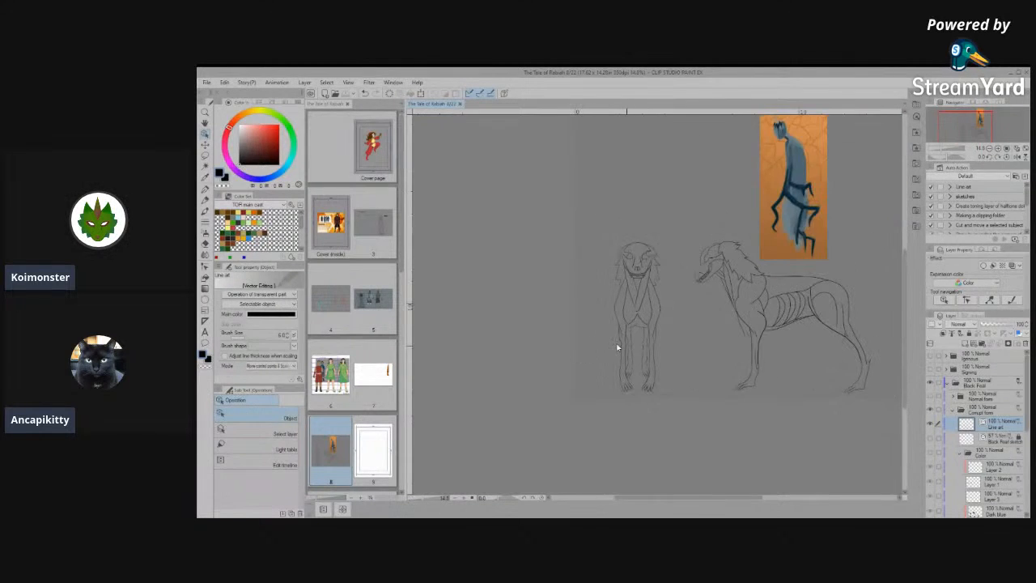
scroll(801, 368, up, 6)
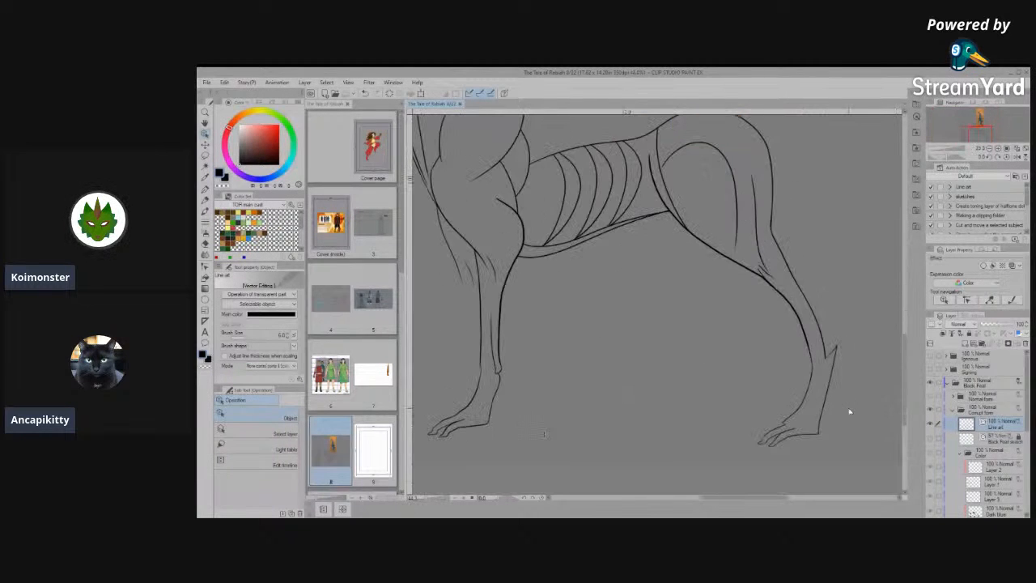
scroll(849, 412, up, 5)
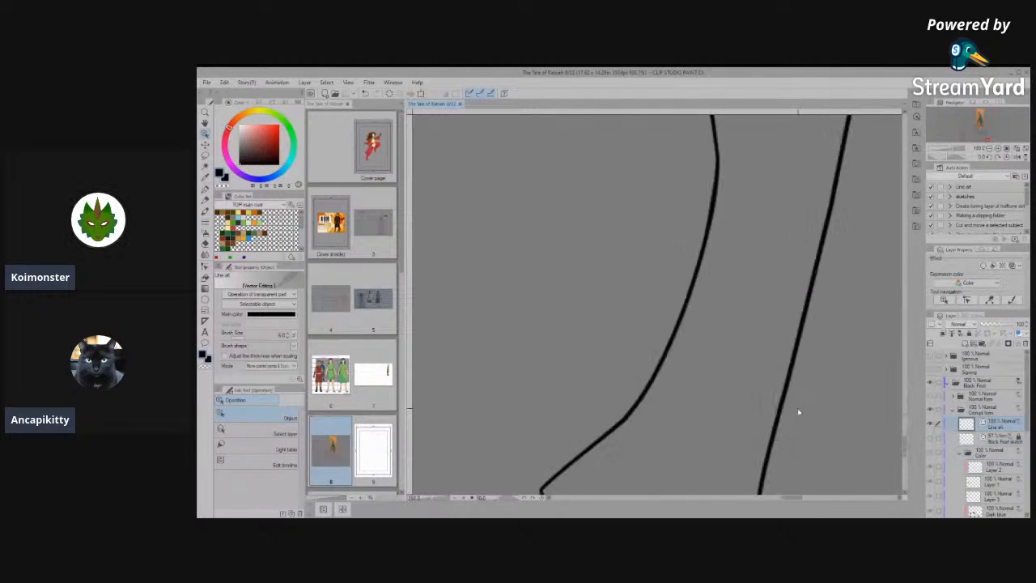
scroll(798, 413, down, 6)
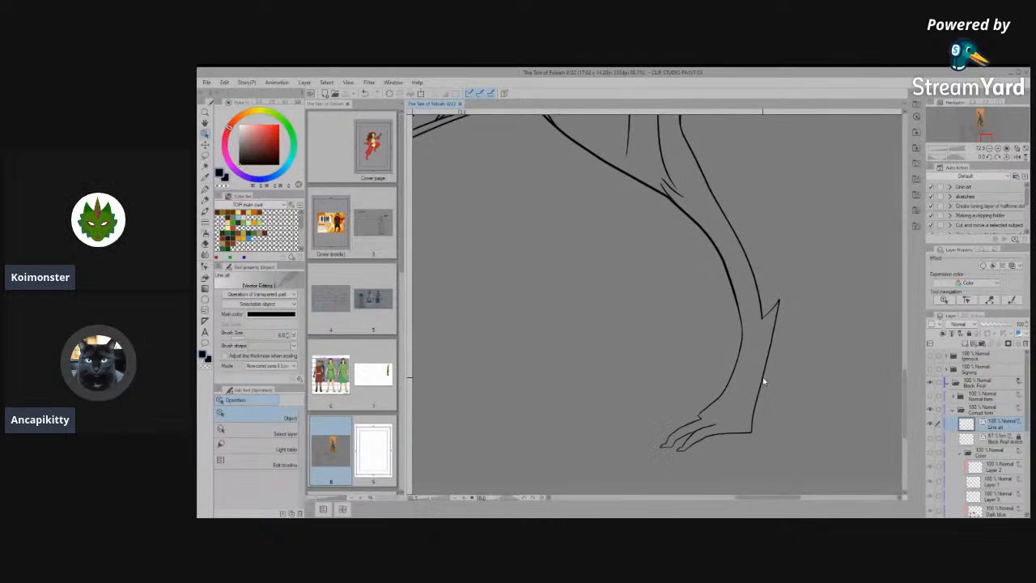
- Examine the creature's front and side views for remaining flaws in the leg and foot line art
scroll(671, 340, down, 5)
scroll(484, 330, up, 2)
scroll(484, 330, up, 2)
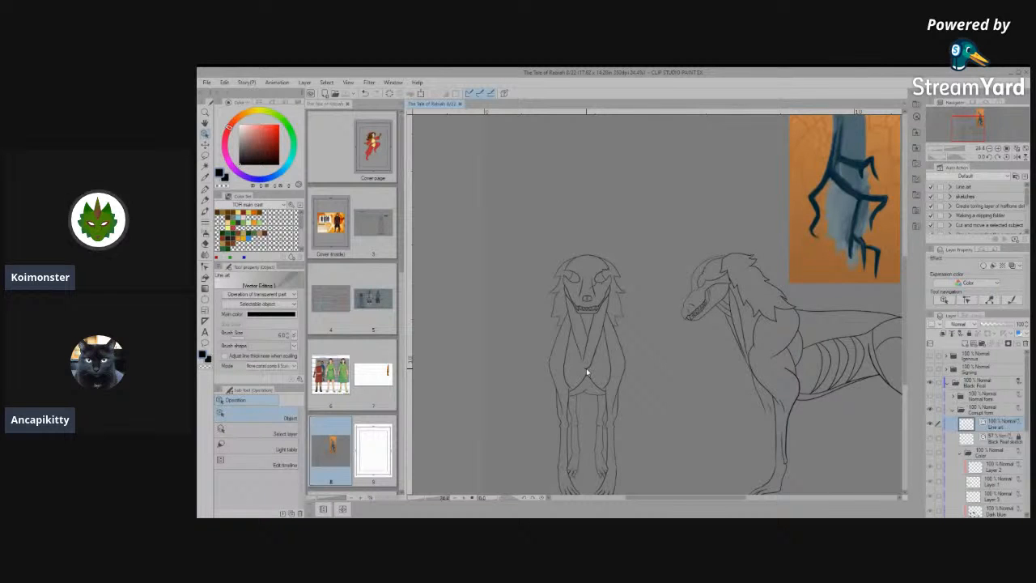
scroll(645, 332, down, 3)
scroll(650, 381, up, 5)
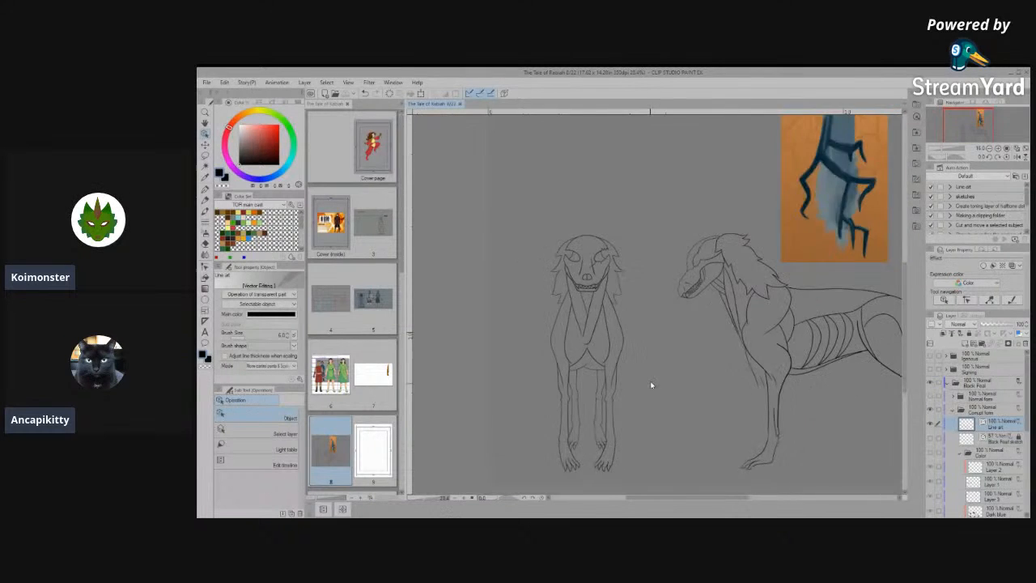
scroll(588, 420, up, 2)
scroll(561, 460, up, 5)
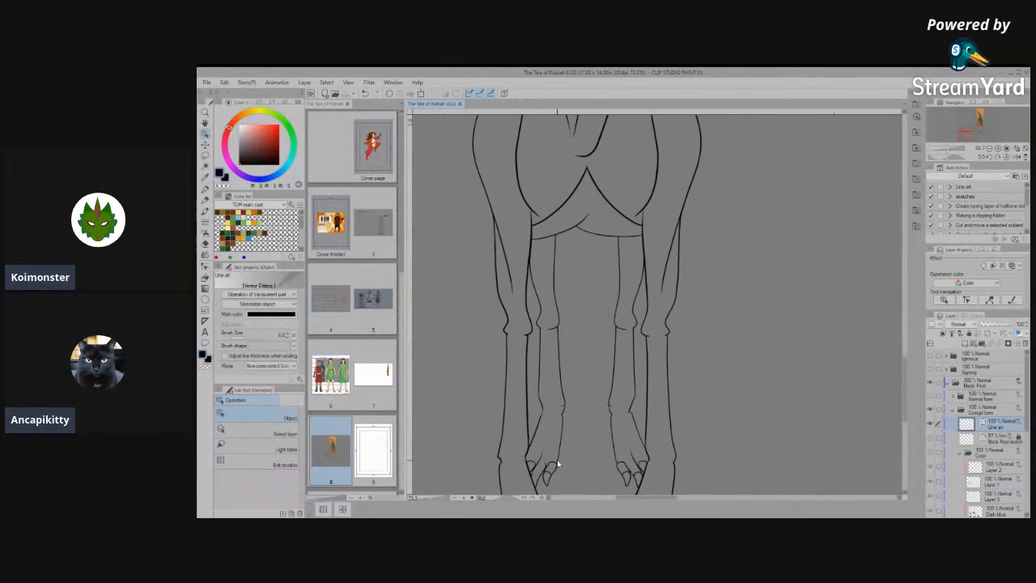
scroll(513, 382, up, 4)
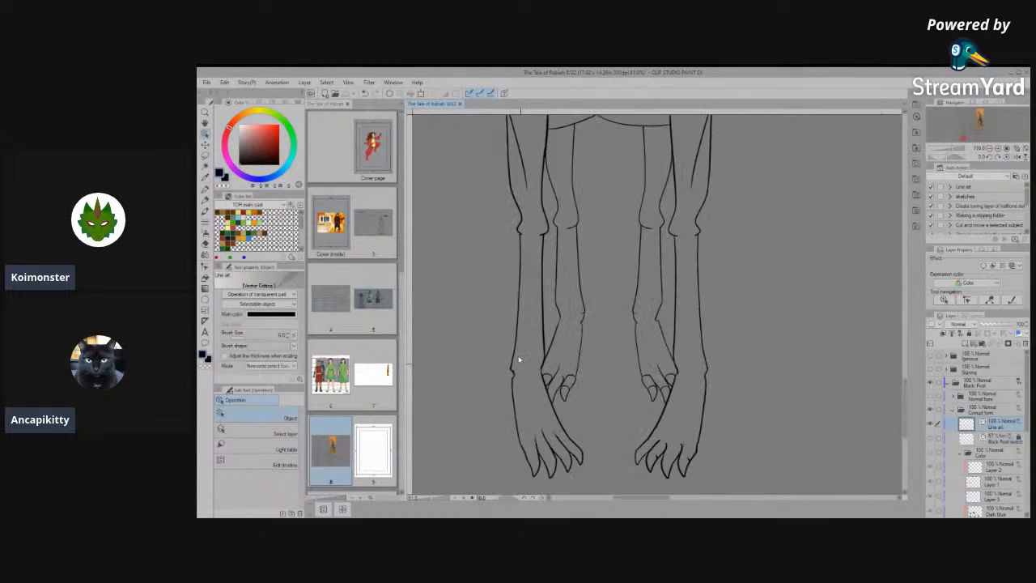
- Soften the notch in the outer wrist line of the left-hand front leg by adding a control point and repositioning its lower corner
click(502, 364)
scroll(500, 366, up, 3)
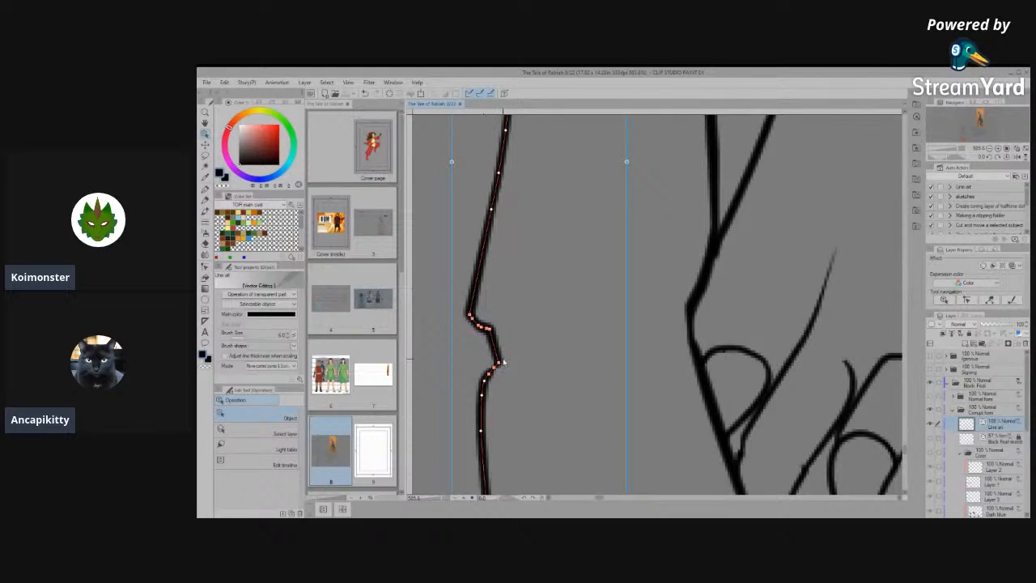
scroll(502, 355, down, 2)
scroll(491, 356, up, 4)
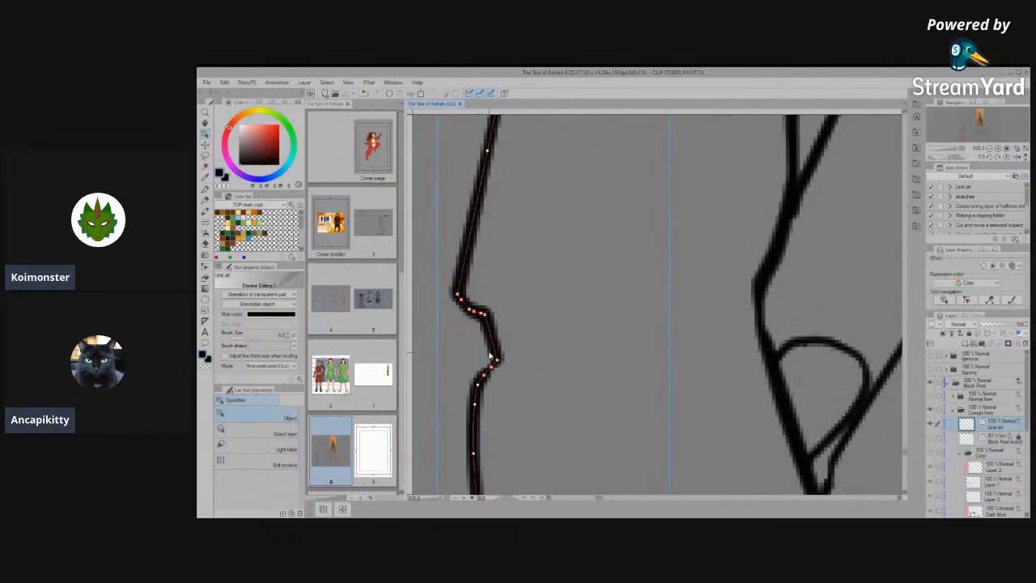
drag(519, 355, 581, 379)
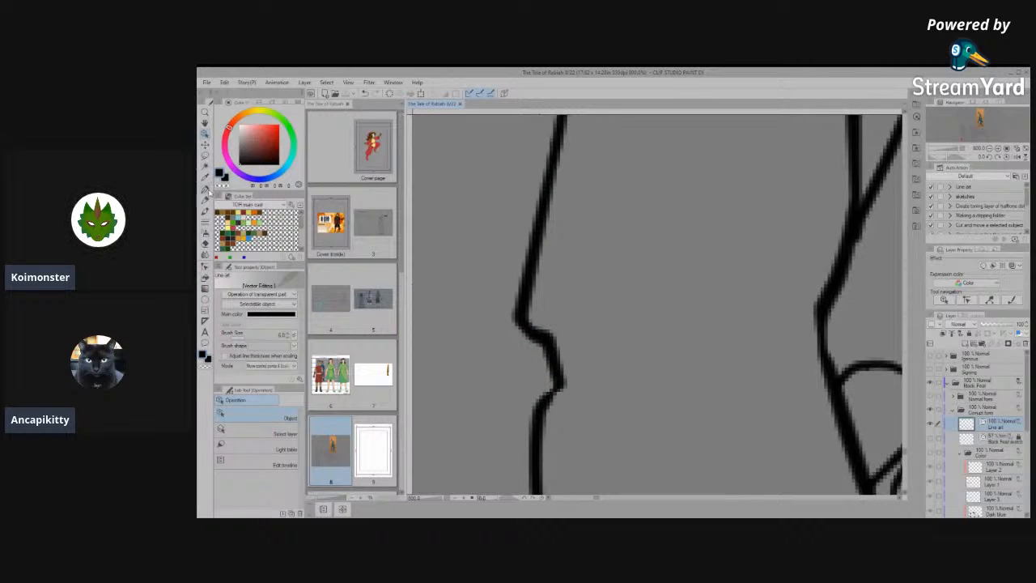
click(205, 266)
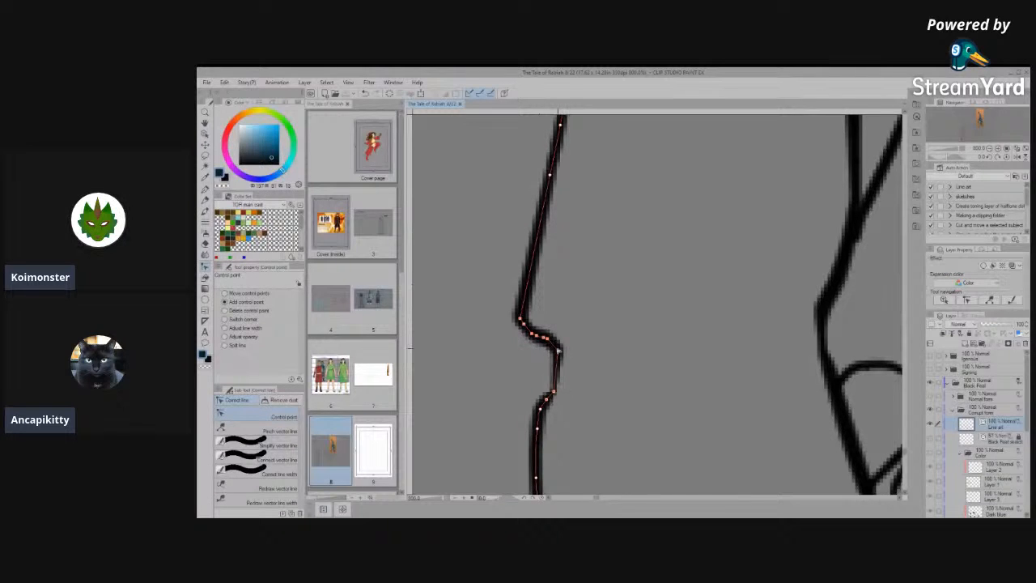
click(250, 447)
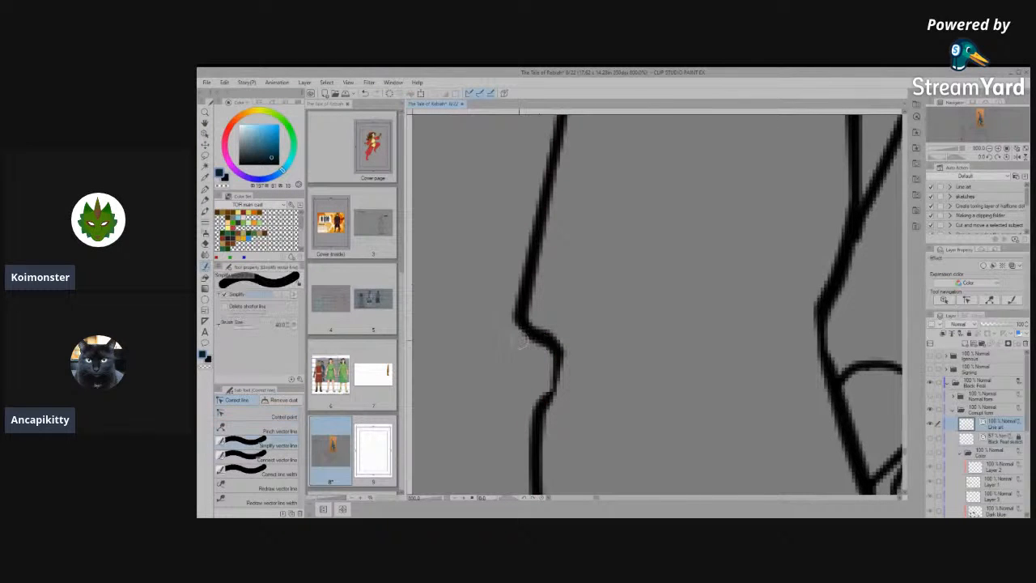
mouse_move(550, 409)
mouse_down()
mouse_move(552, 369)
mouse_move(530, 324)
mouse_up()
click(283, 416)
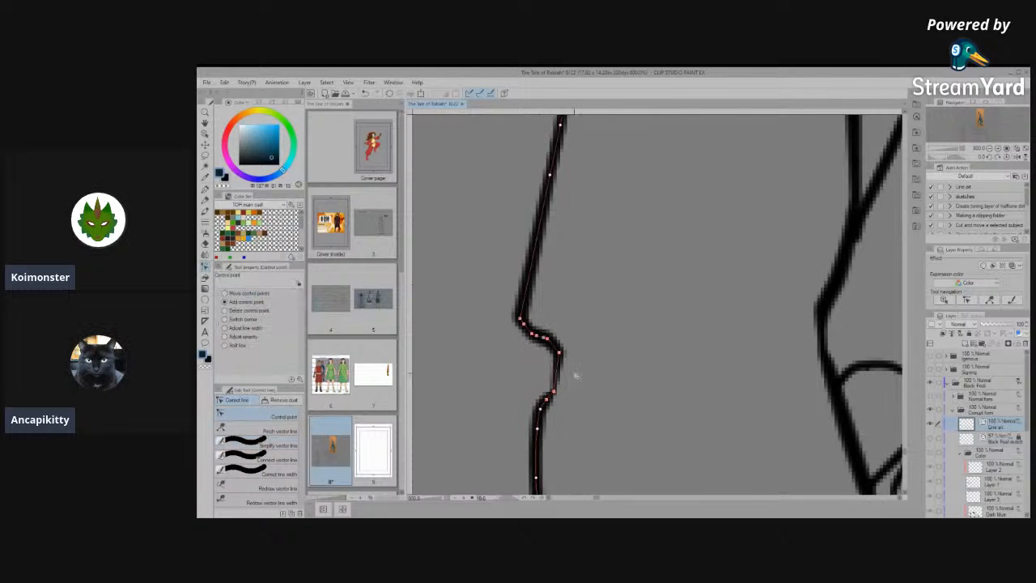
drag(554, 392, 553, 378)
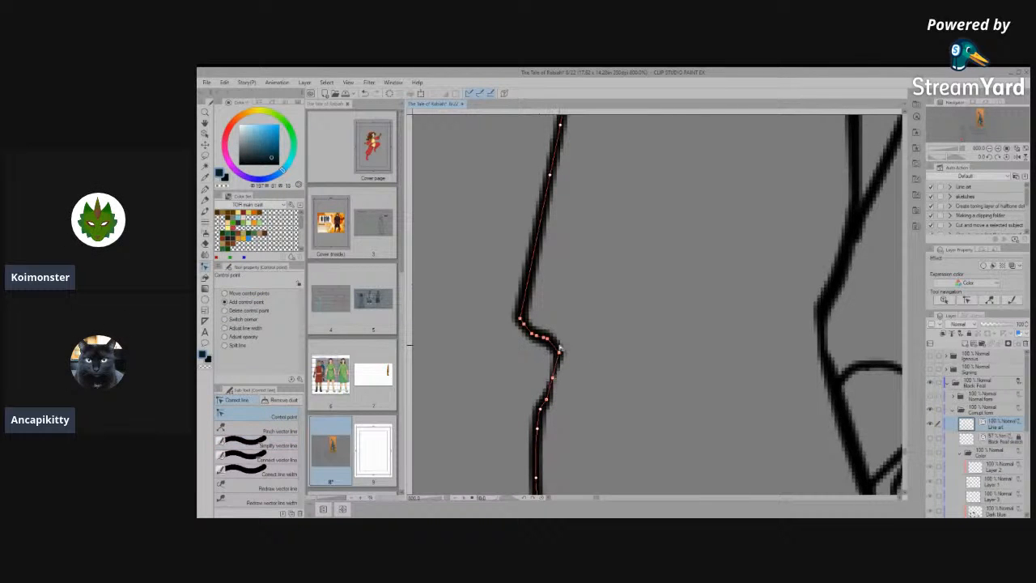
- Simplify the vector line from the wrist notch downward on the left-hand front leg
scroll(559, 349, down, 10)
scroll(657, 403, down, 5)
scroll(626, 407, up, 8)
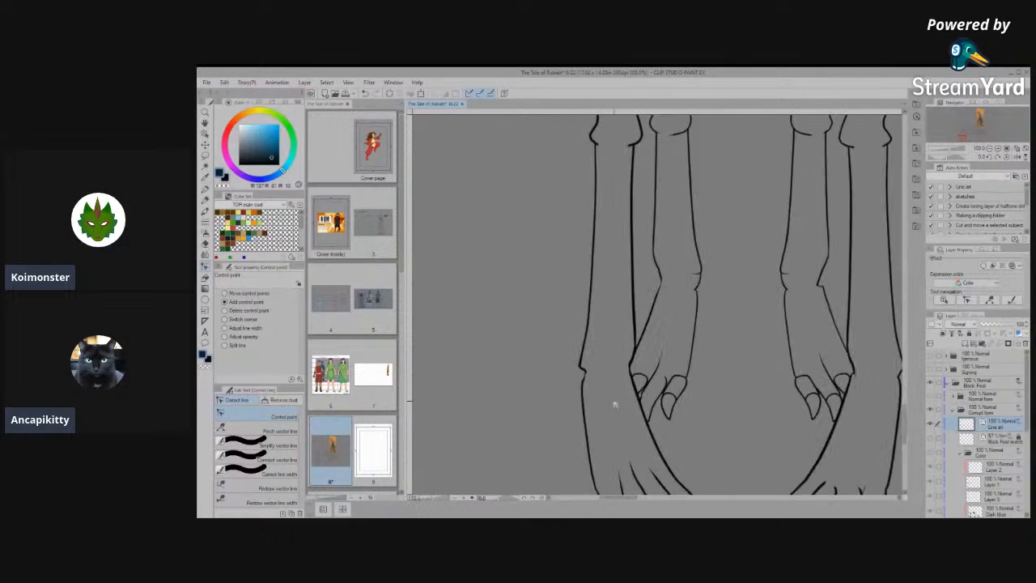
scroll(573, 371, up, 4)
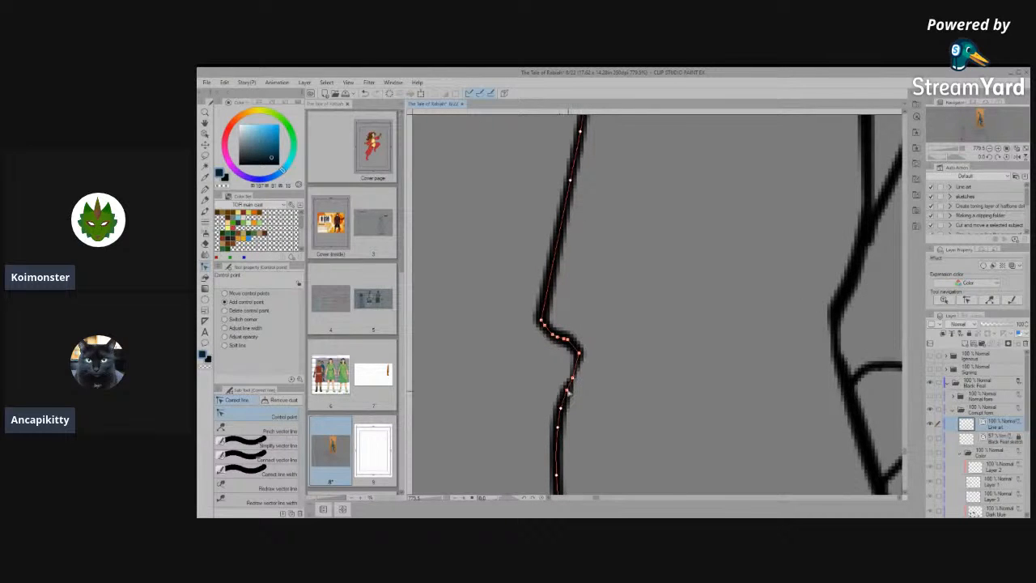
scroll(584, 302, up, 1)
click(259, 445)
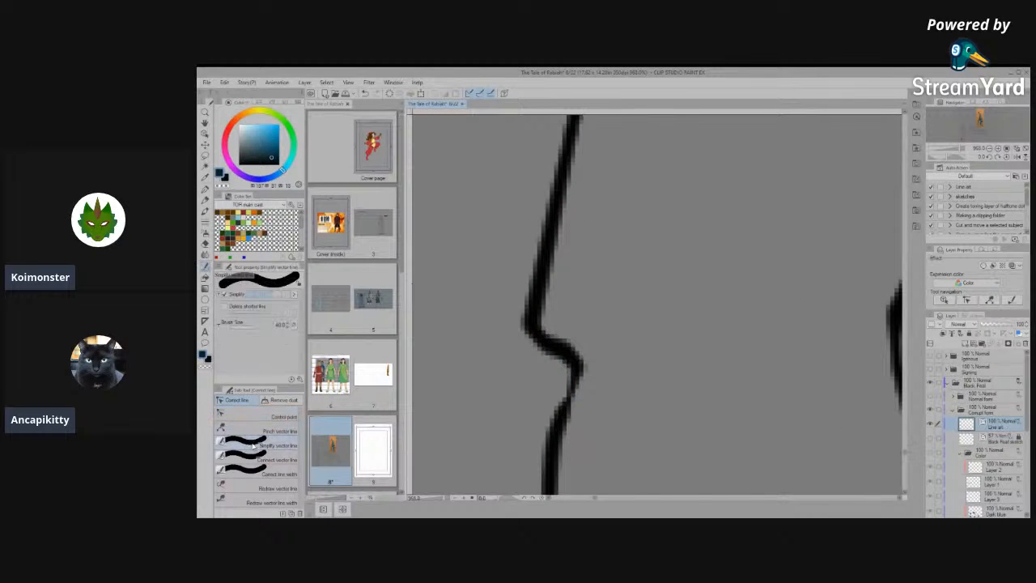
mouse_move(566, 355)
mouse_down()
mouse_move(538, 337)
mouse_move(600, 392)
mouse_move(540, 459)
mouse_up()
scroll(545, 383, down, 6)
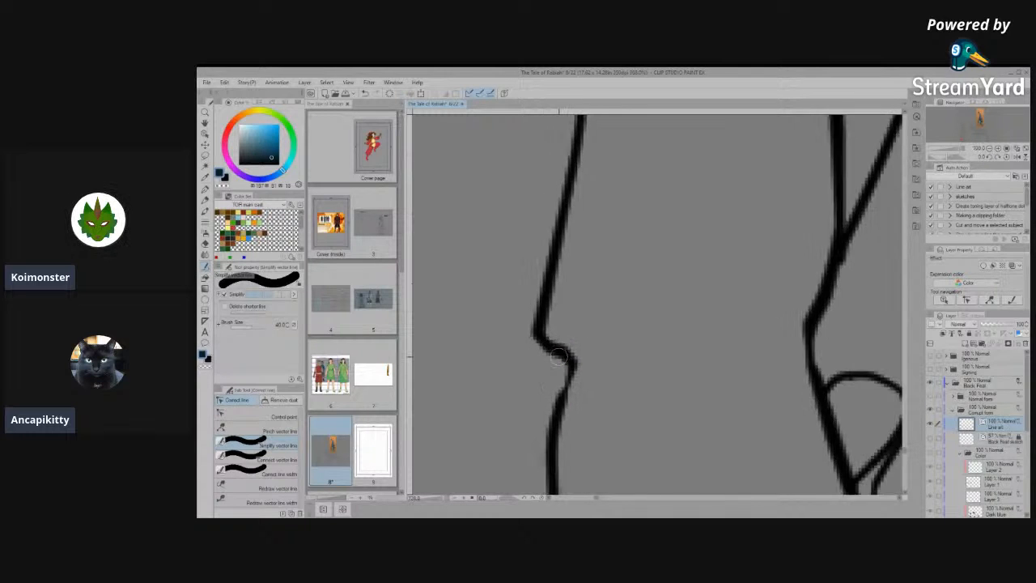
scroll(620, 332, down, 4)
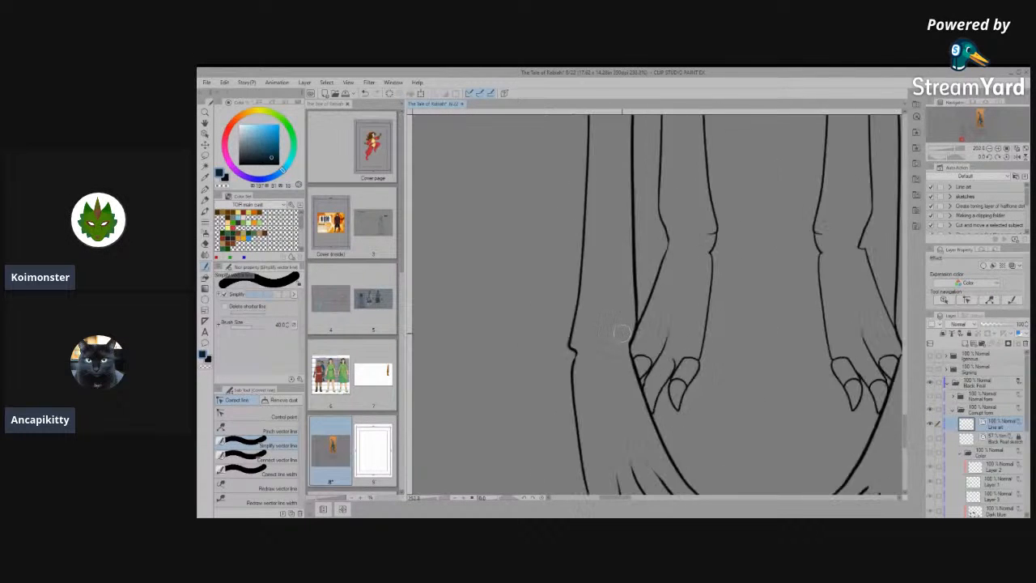
- Connect the broken inner outline of the right-hand hind foot just above its toes, then undo the extra simplification
scroll(777, 377, up, 4)
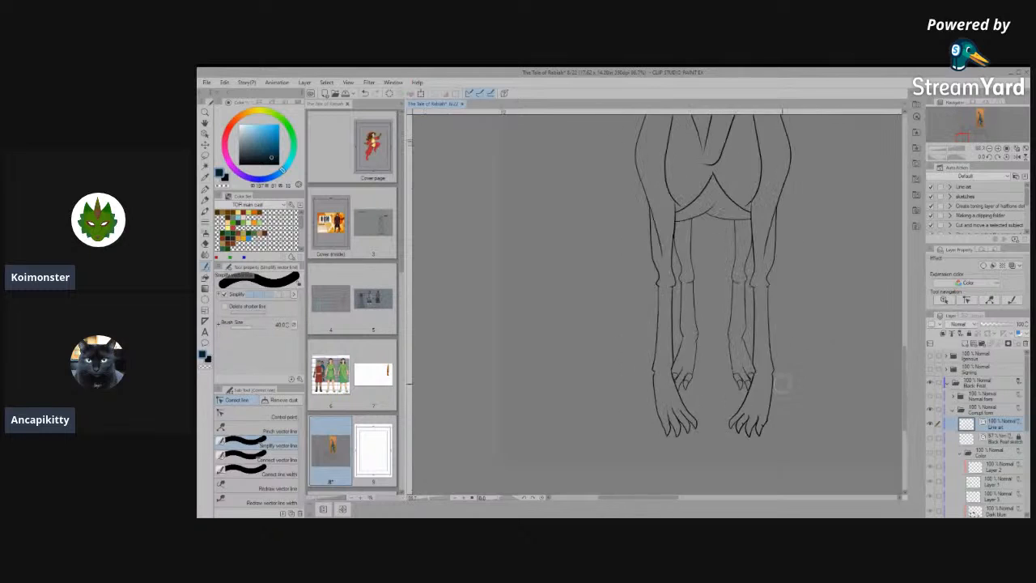
scroll(669, 356, up, 4)
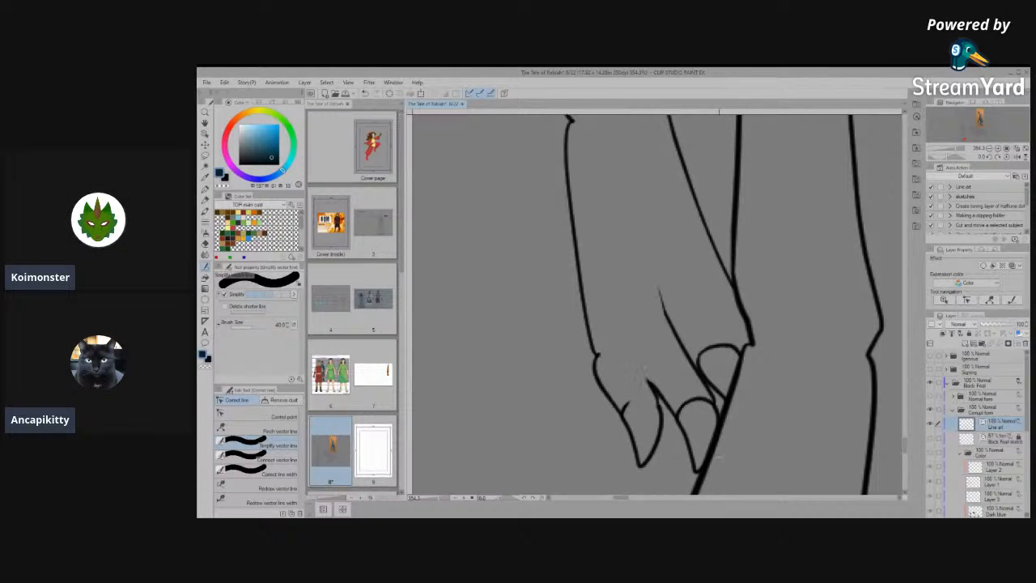
click(241, 459)
drag(589, 344, 603, 404)
click(301, 449)
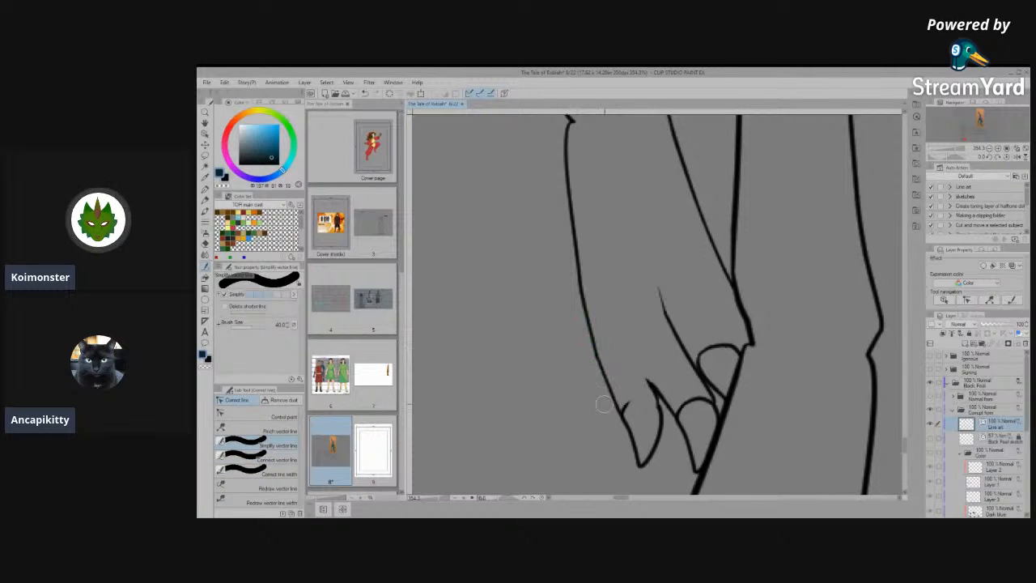
key(ctrl+z)
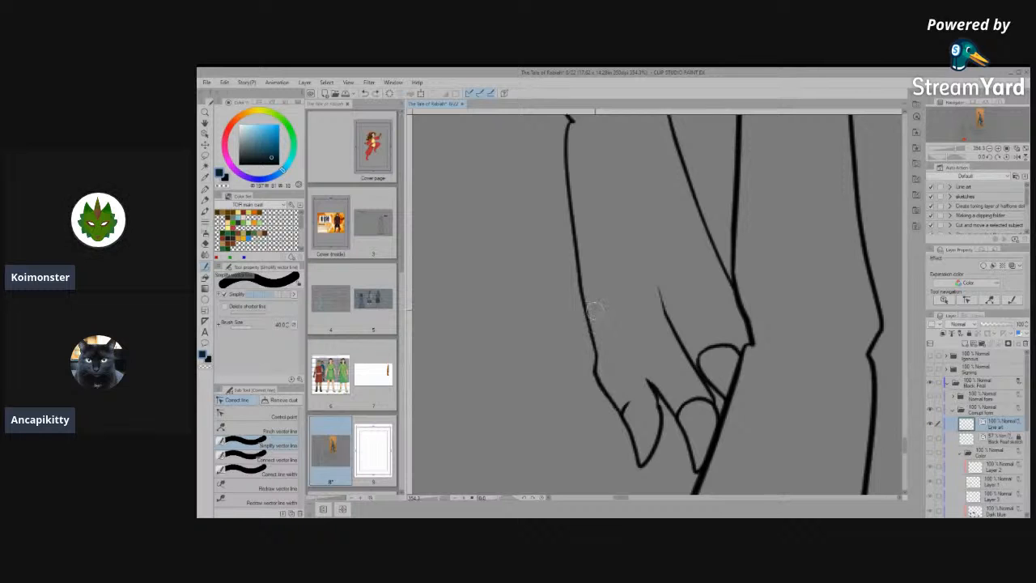
- Smooth the kink at the joined inner outline of the right-hand hind foot by adjusting its control points
scroll(586, 348, up, 2)
click(283, 415)
scroll(621, 370, up, 5)
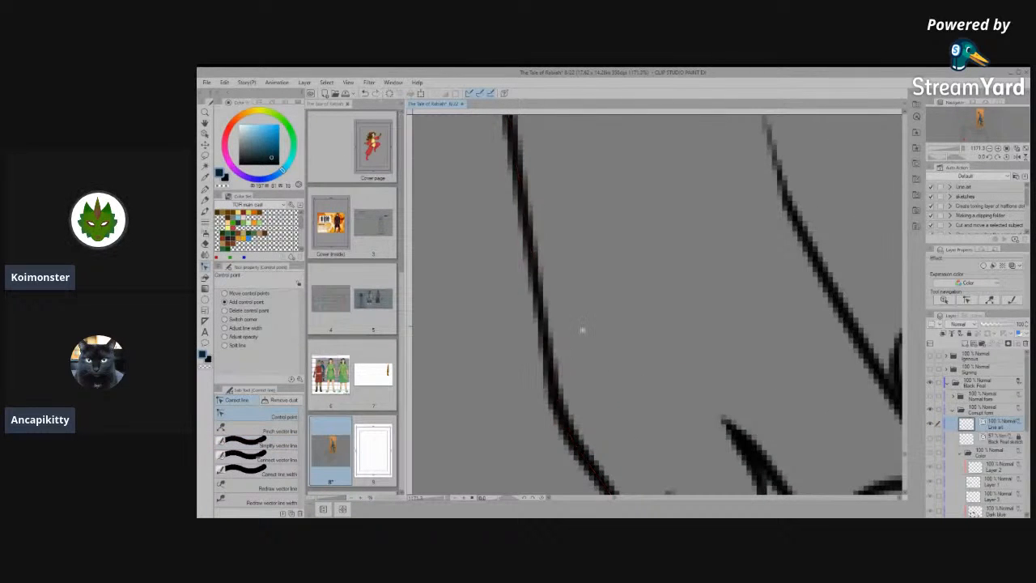
scroll(683, 370, down, 6)
scroll(729, 455, down, 2)
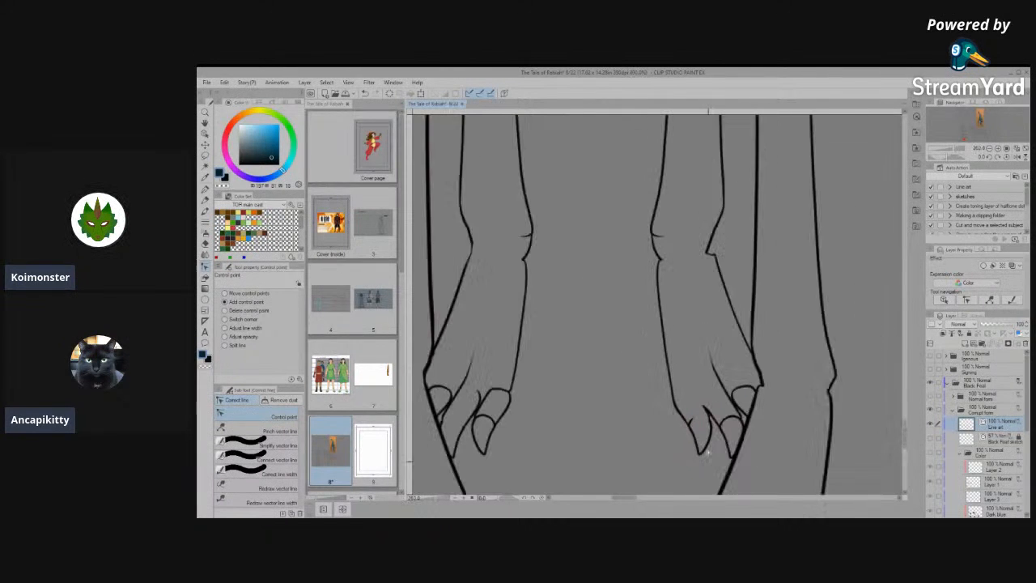
- Connect the broken side line of the innermost claw on the right-hand hind foot to the toe line above it
scroll(486, 349, up, 2)
scroll(548, 344, down, 3)
scroll(753, 417, up, 2)
scroll(635, 401, up, 2)
scroll(632, 407, up, 3)
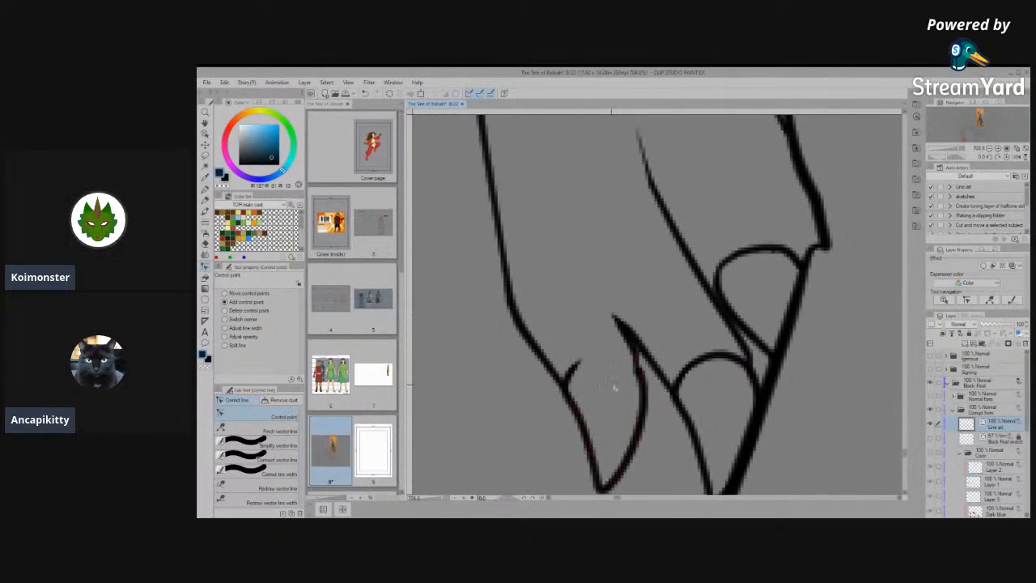
scroll(640, 387, up, 2)
scroll(620, 375, up, 1)
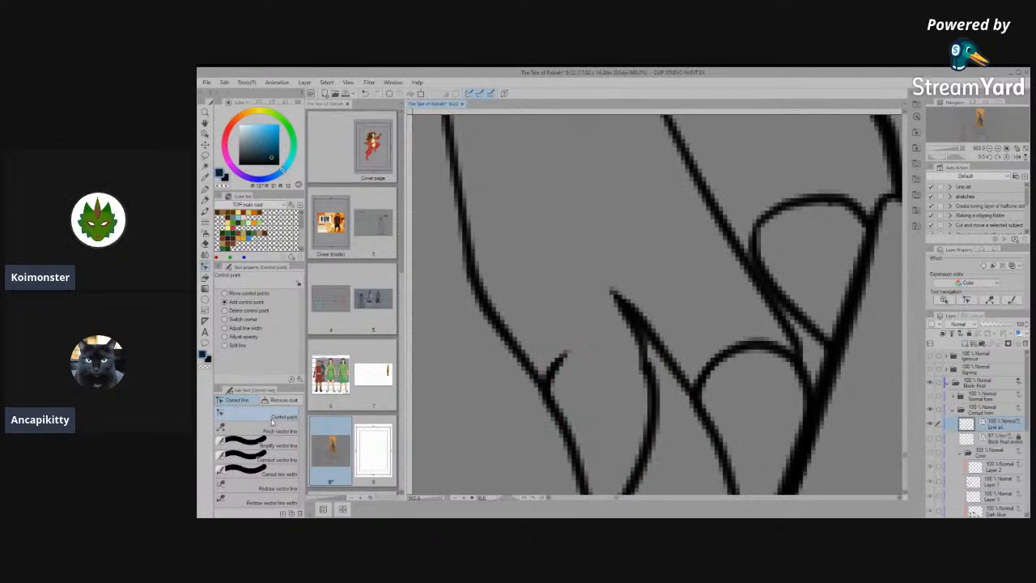
click(278, 460)
mouse_move(626, 377)
mouse_down()
mouse_move(649, 388)
mouse_move(614, 334)
mouse_move(661, 410)
mouse_up()
drag(646, 371, 654, 389)
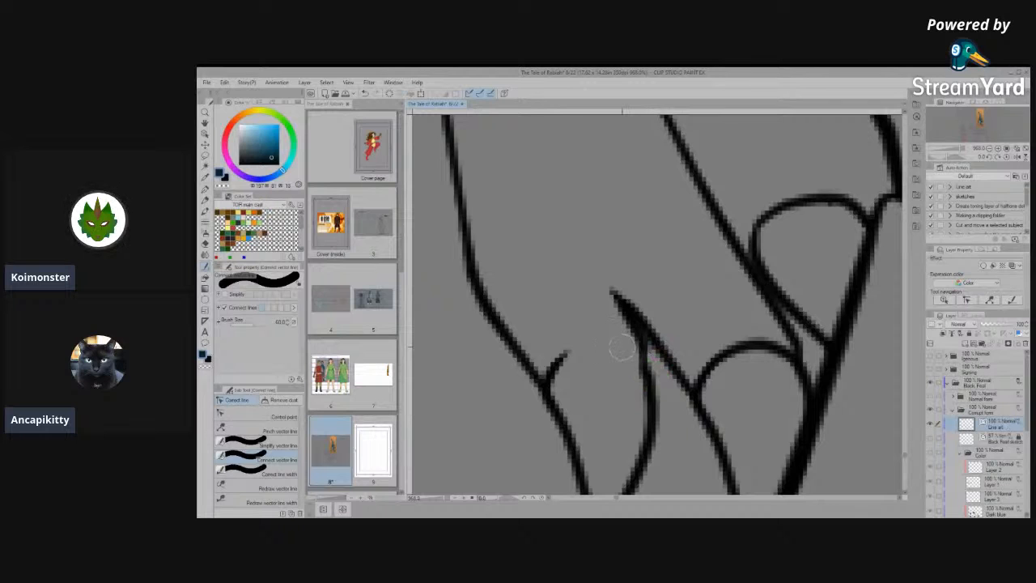
- Move the short stray vertical stroke out of the claw beside the front leg and remove it
scroll(624, 352, down, 2)
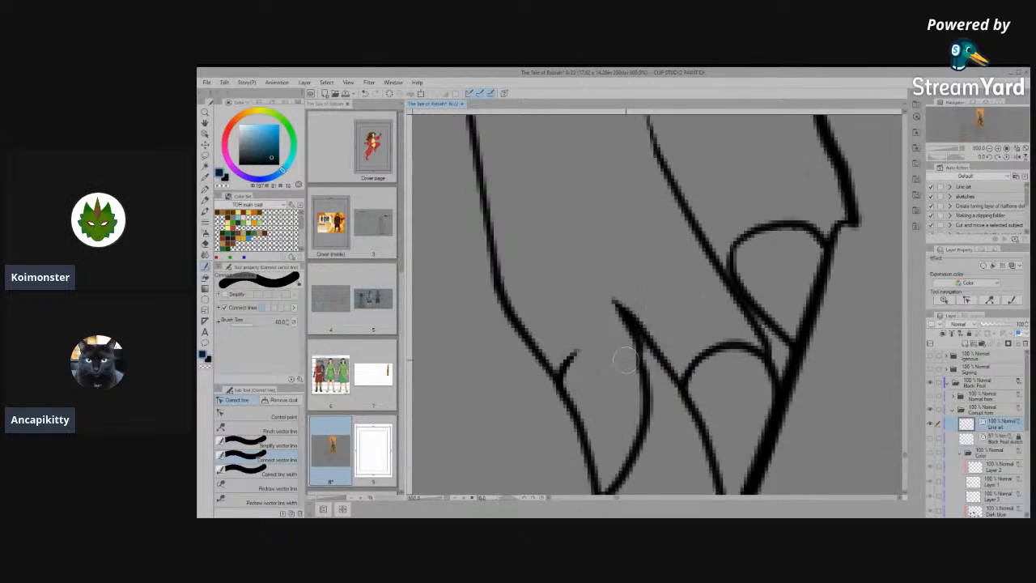
click(277, 416)
scroll(638, 331, up, 2)
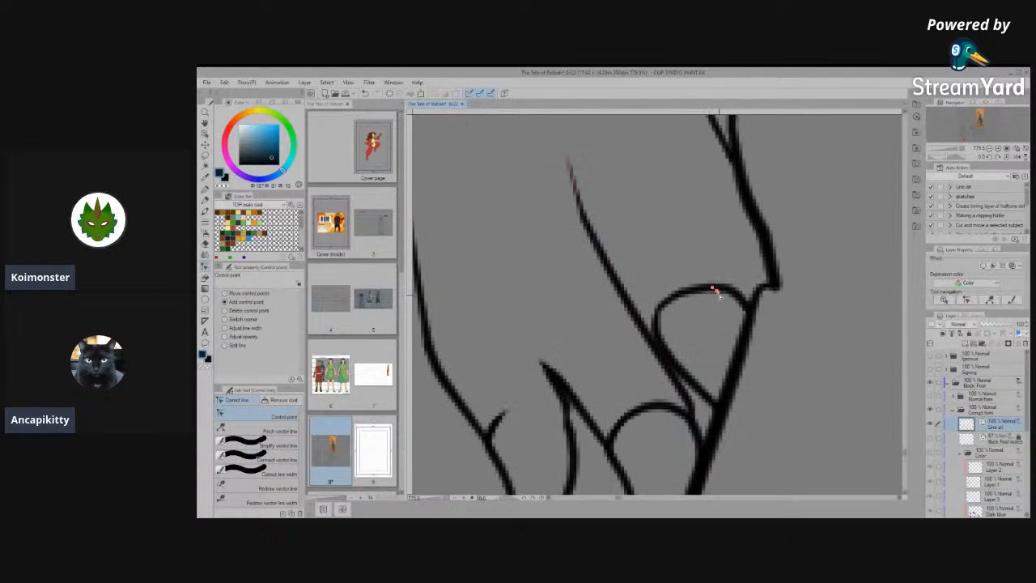
click(205, 135)
click(717, 311)
drag(718, 312, 676, 216)
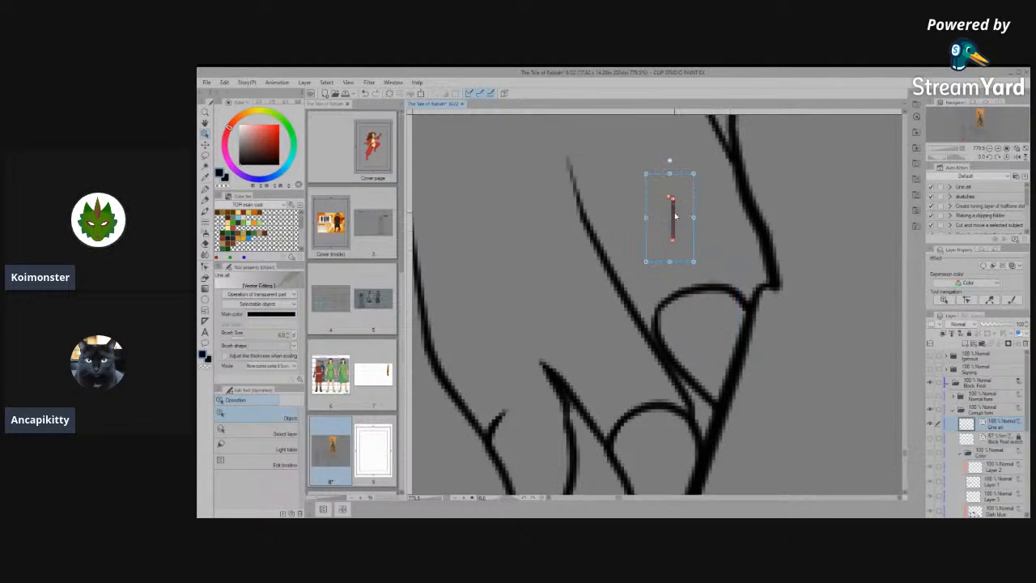
- Shift the outline of the claw beside the front leg slightly sideways so it meets the toe line
click(665, 319)
drag(631, 351, 622, 351)
click(830, 350)
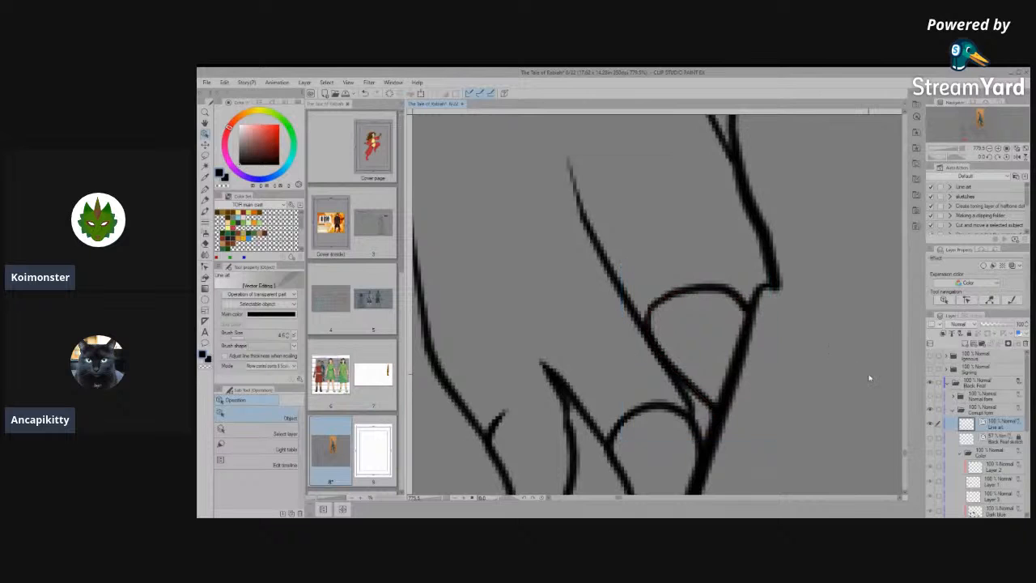
- Undo the removal of the outline of the claw beside the front leg and erase the middle claw's curved base line instead
key(Delete)
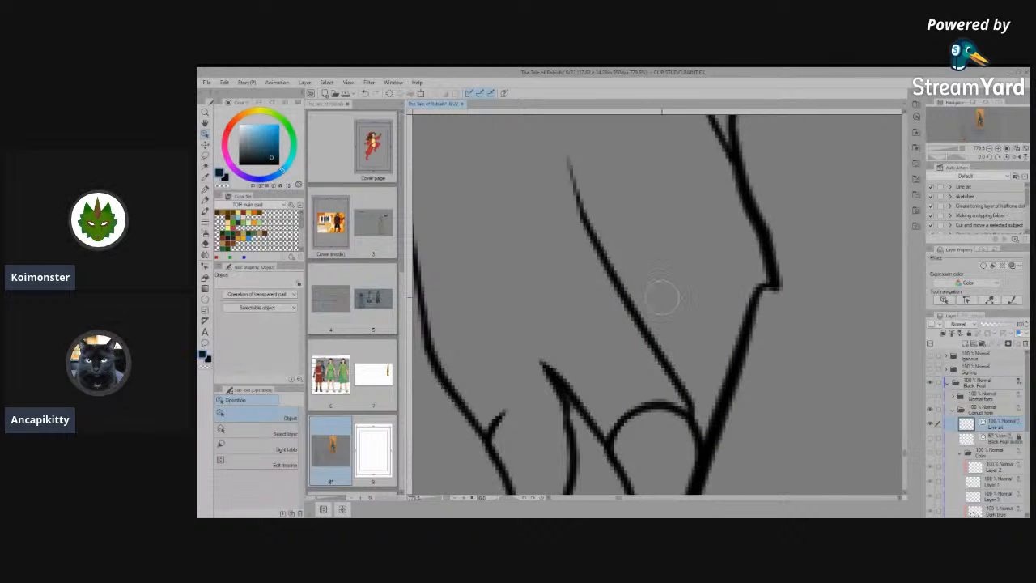
key(ctrl+z)
mouse_move(626, 419)
mouse_down()
mouse_move(634, 402)
mouse_move(618, 399)
mouse_up()
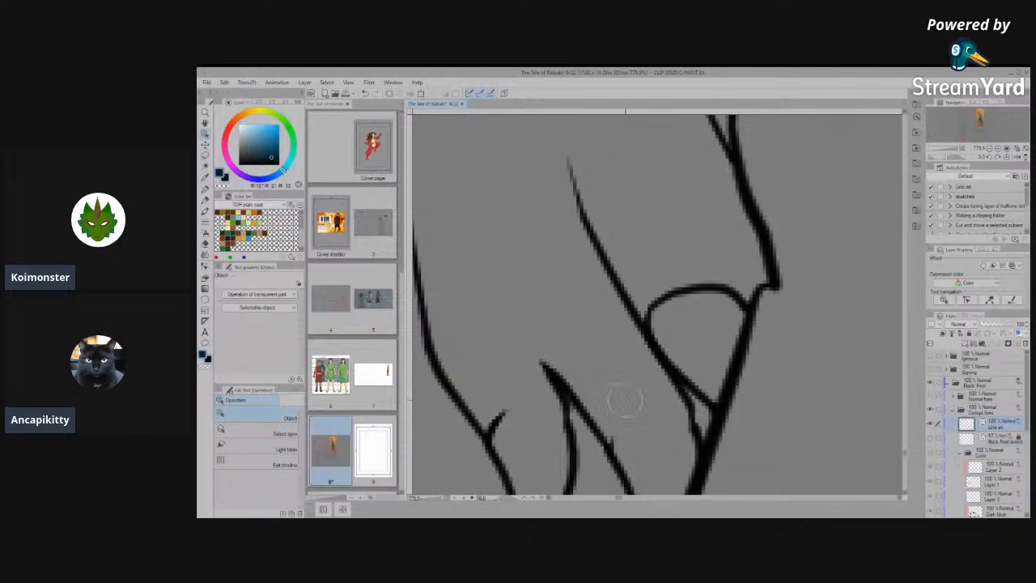
scroll(634, 399, down, 3)
scroll(668, 378, up, 3)
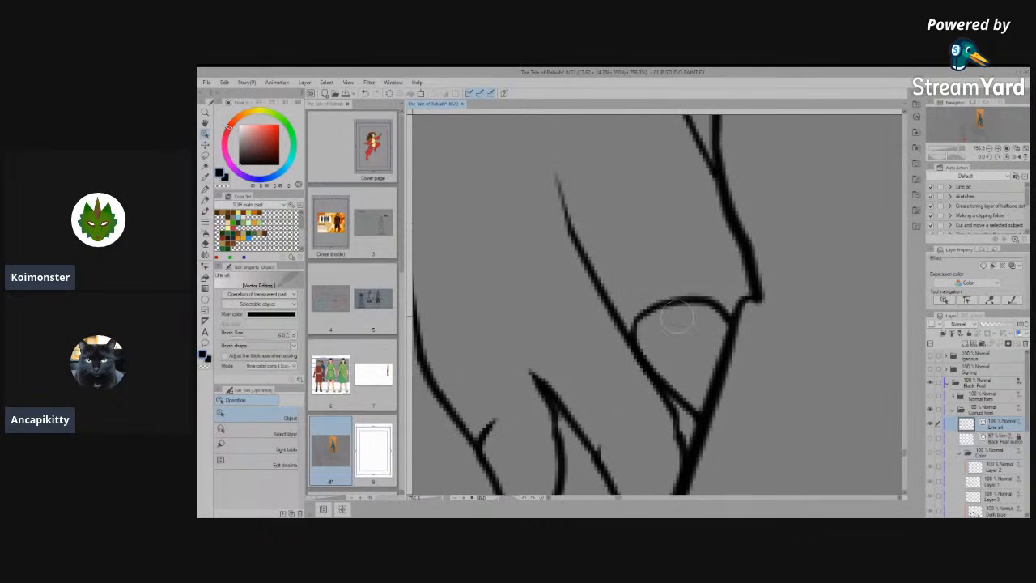
key(Delete)
key(ctrl+z)
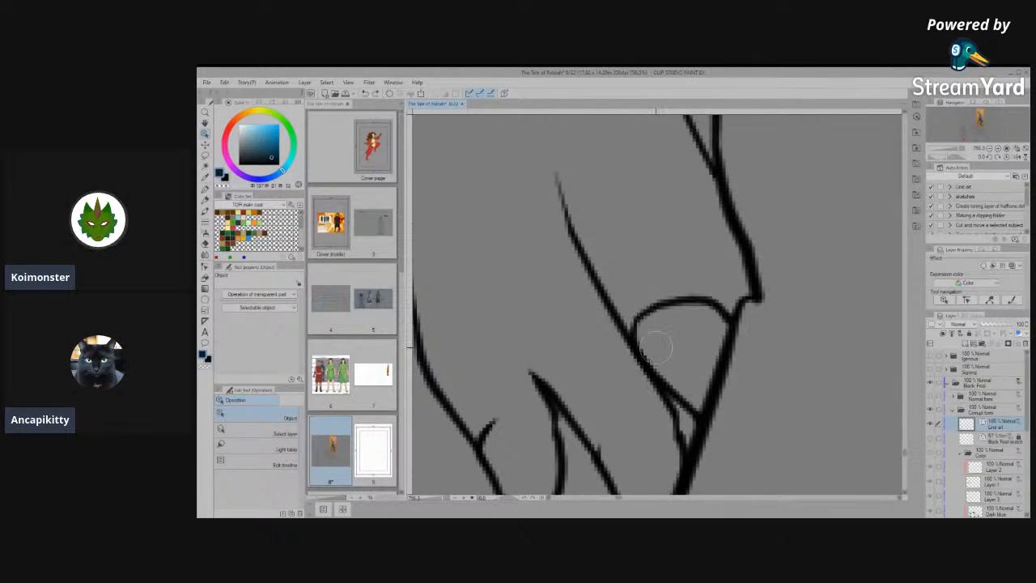
- Stretch the outline of the claw beside the thick foot edge sideways so its curved base reaches across the toe line
click(651, 332)
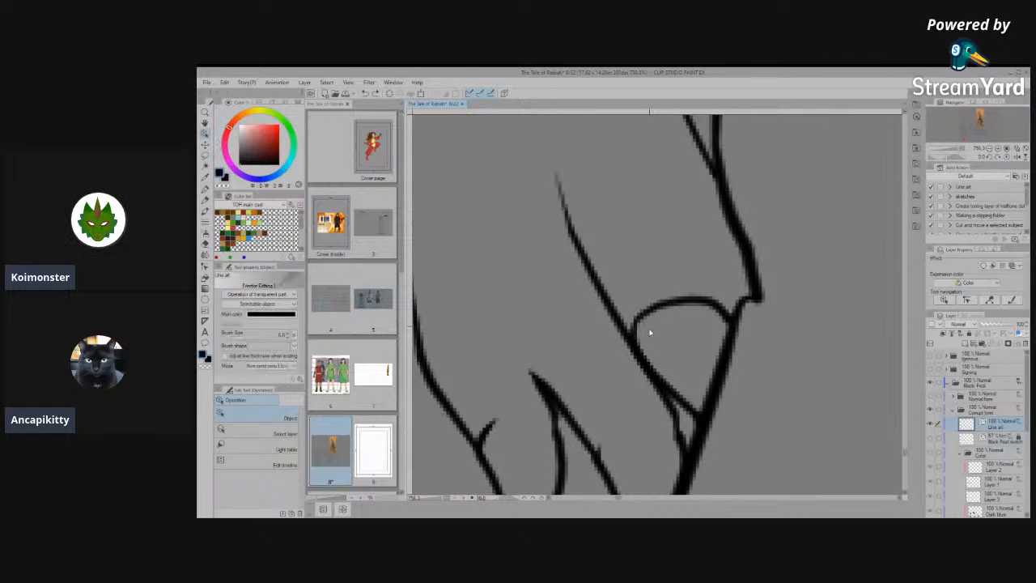
drag(683, 445, 682, 456)
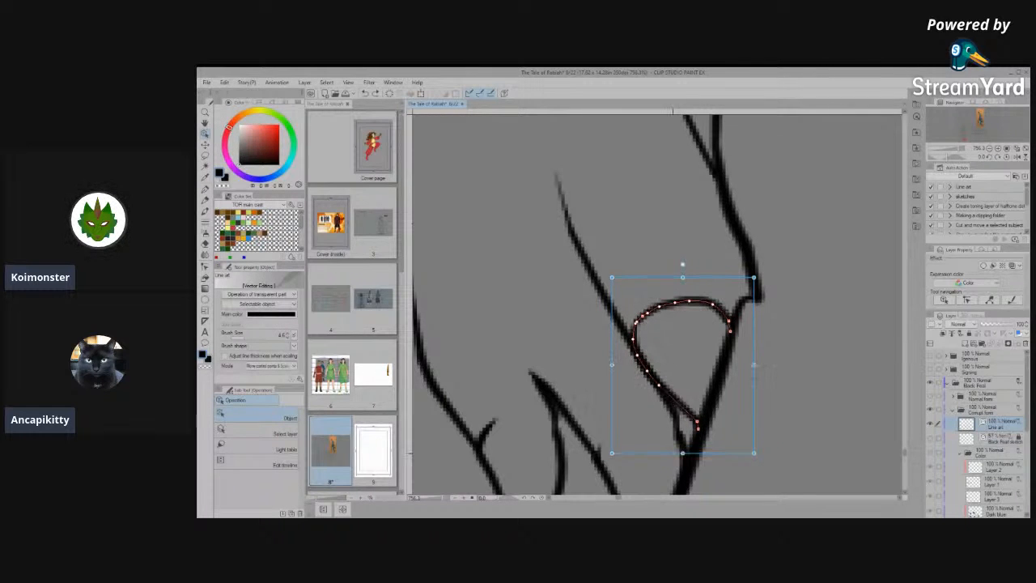
drag(612, 366, 597, 366)
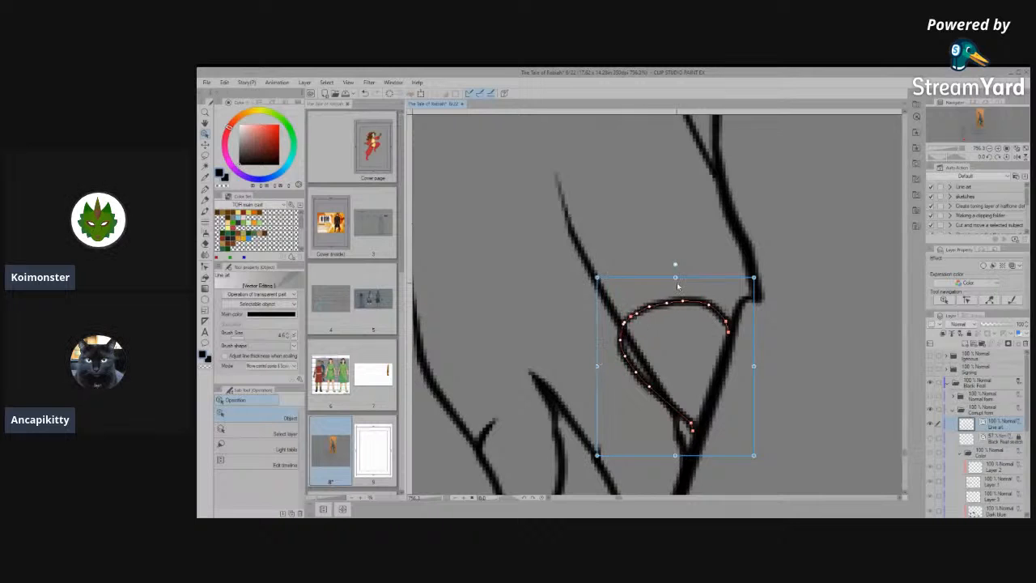
drag(675, 272, 679, 272)
click(804, 368)
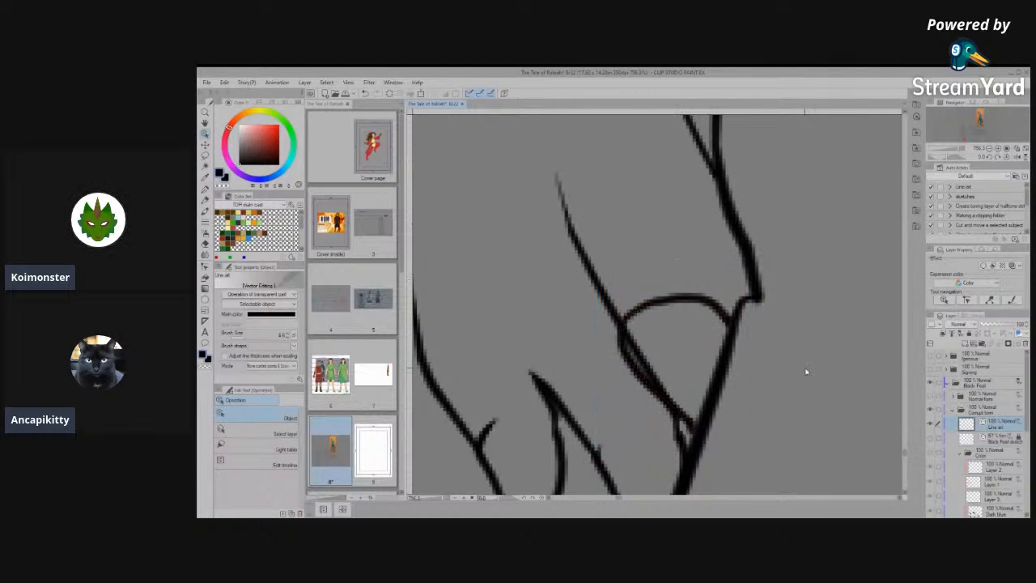
- Erase the stretched claw's curved base line and the leftover outline pieces along the toe line
key(e)
click(648, 289)
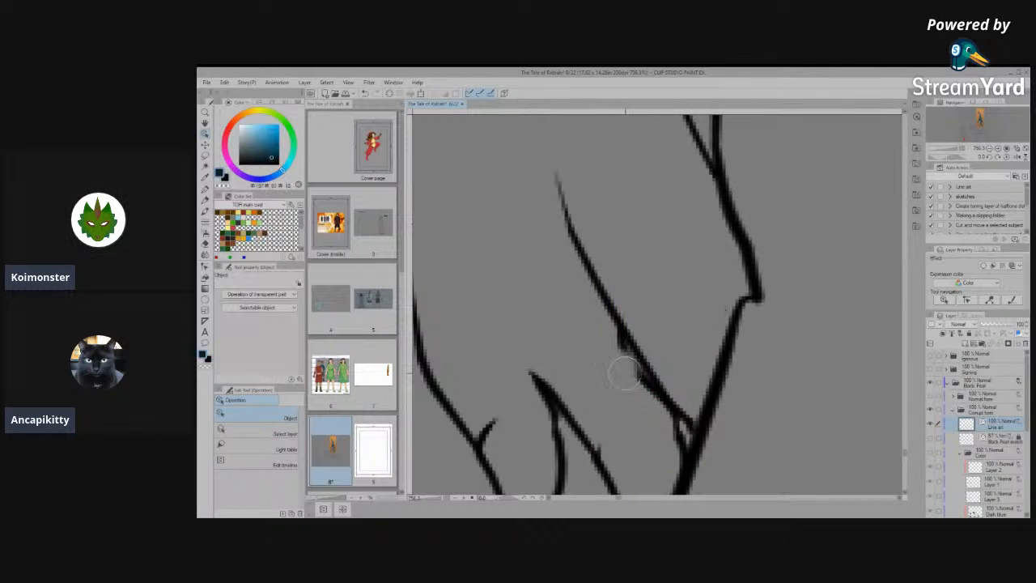
scroll(675, 323, down, 3)
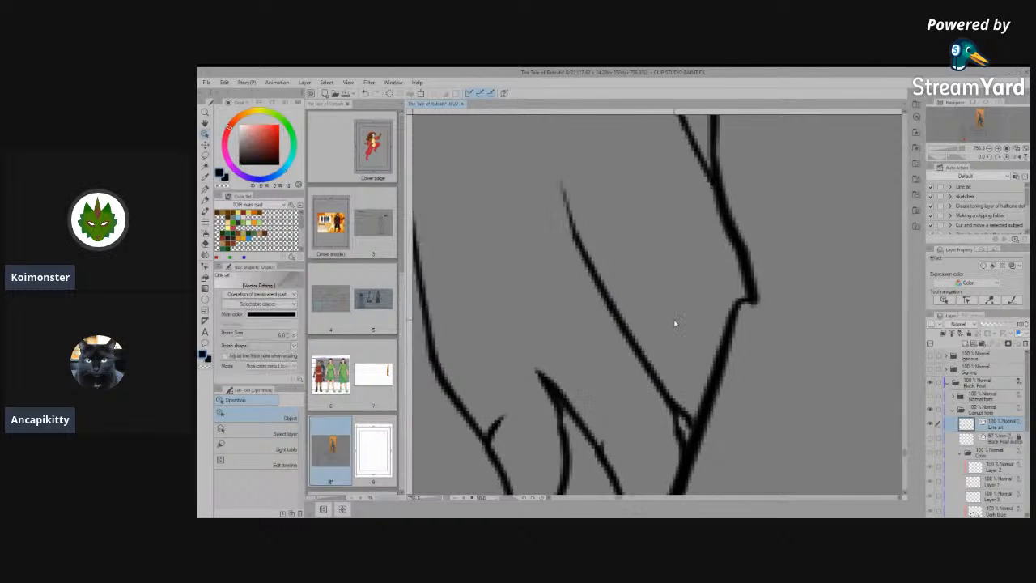
scroll(641, 368, up, 2)
click(632, 394)
scroll(633, 392, up, 4)
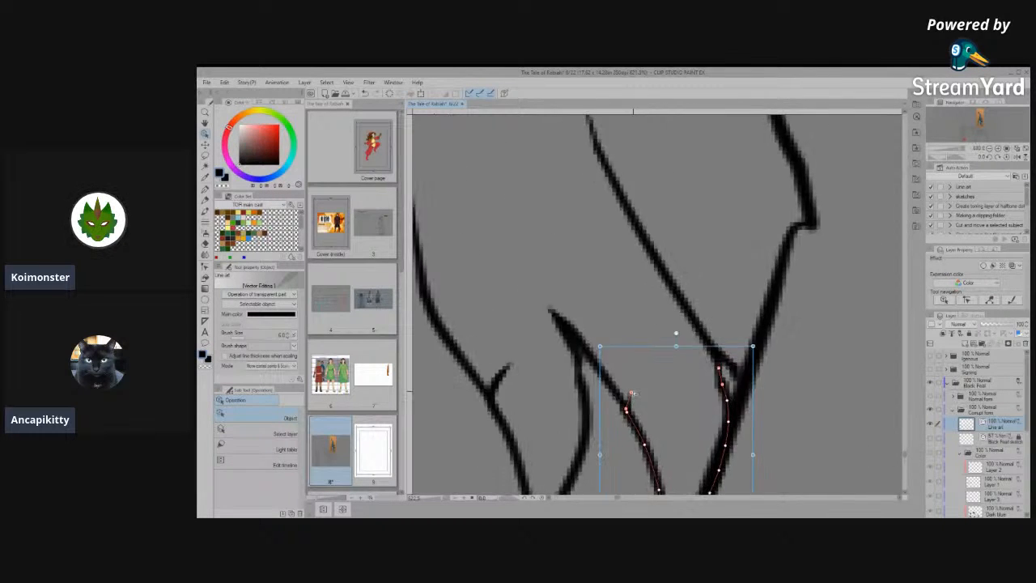
key(e)
drag(614, 389, 633, 386)
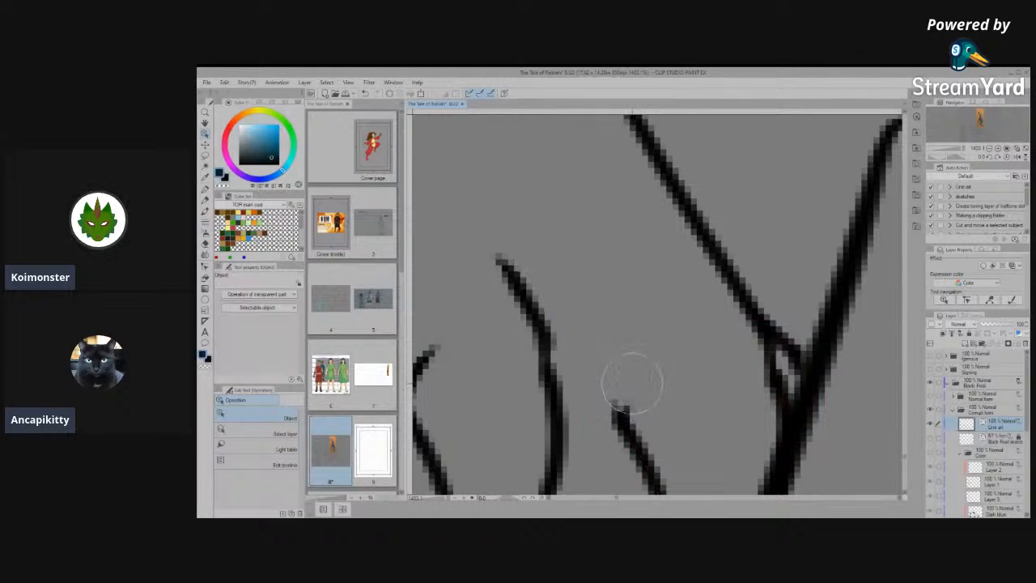
key(ctrl+z)
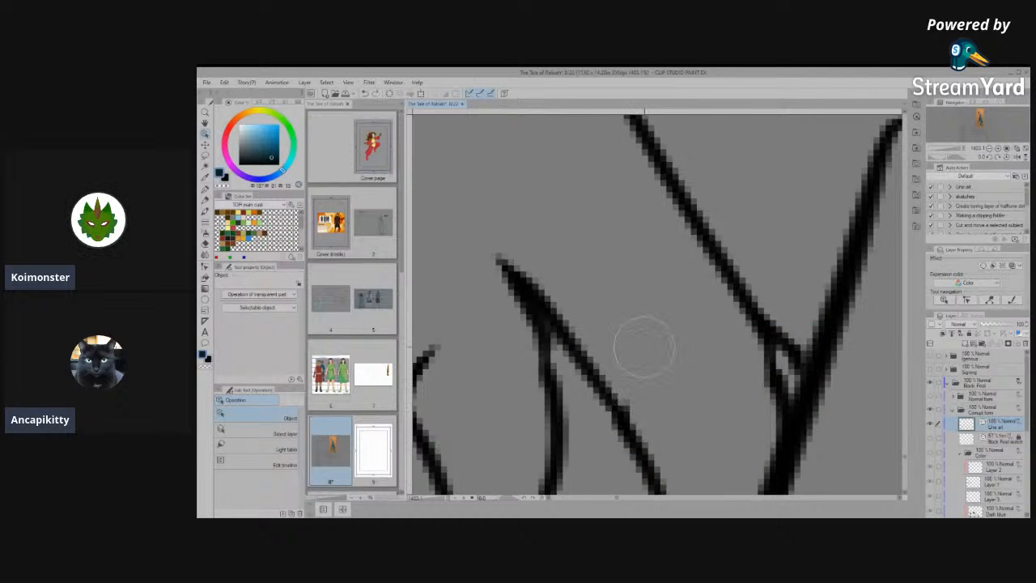
- Try to clean up the small stub where the two segments of the inner toe line overlap
scroll(715, 185, down, 6)
scroll(664, 324, up, 4)
click(659, 328)
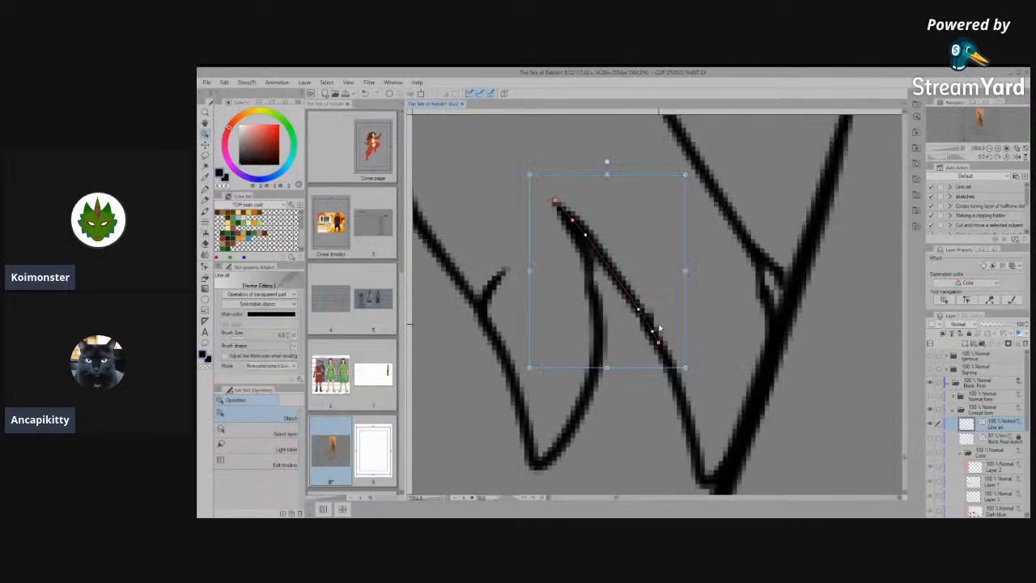
scroll(659, 328, up, 3)
click(687, 408)
scroll(693, 375, up, 1)
key(e)
click(641, 316)
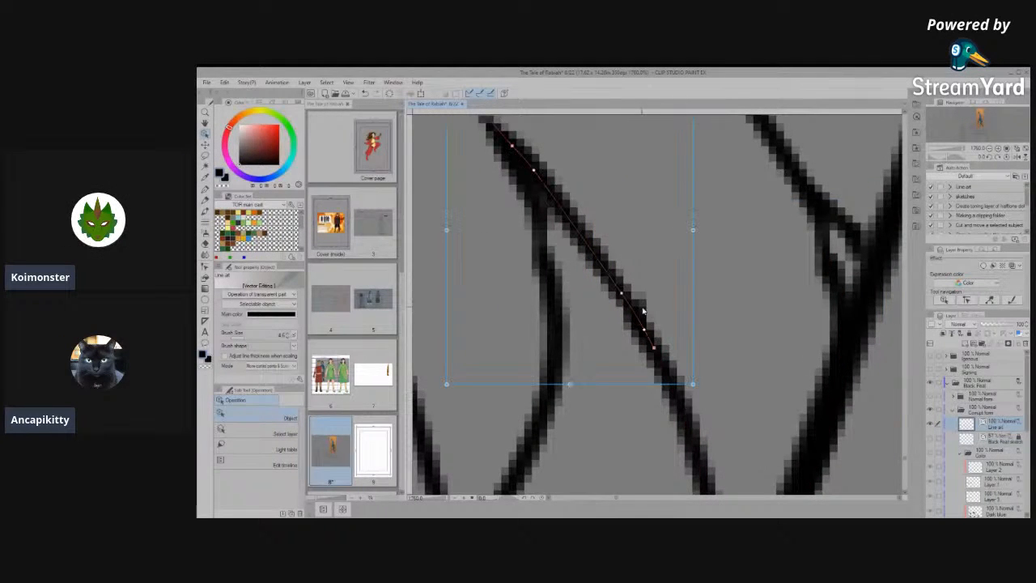
click(652, 311)
drag(646, 293, 652, 256)
key(ctrl+z)
- Pull the end points of the lower toe line segment up across the upper segment and erase the overhanging piece
click(638, 317)
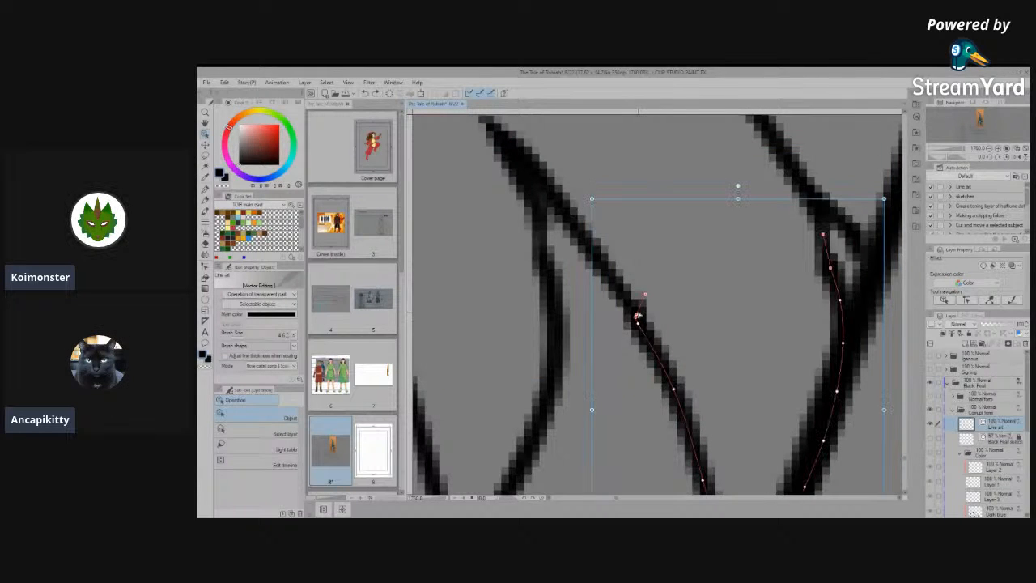
drag(650, 254, 679, 197)
mouse_move(645, 294)
mouse_down()
mouse_move(625, 282)
mouse_move(606, 227)
mouse_up()
drag(637, 318, 605, 273)
key(e)
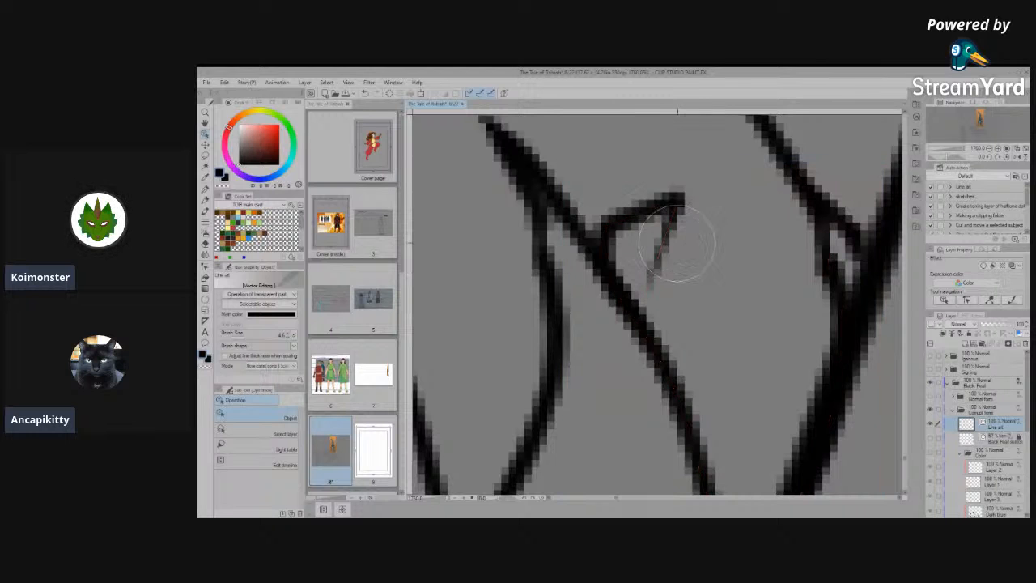
drag(678, 246, 664, 216)
scroll(679, 345, down, 7)
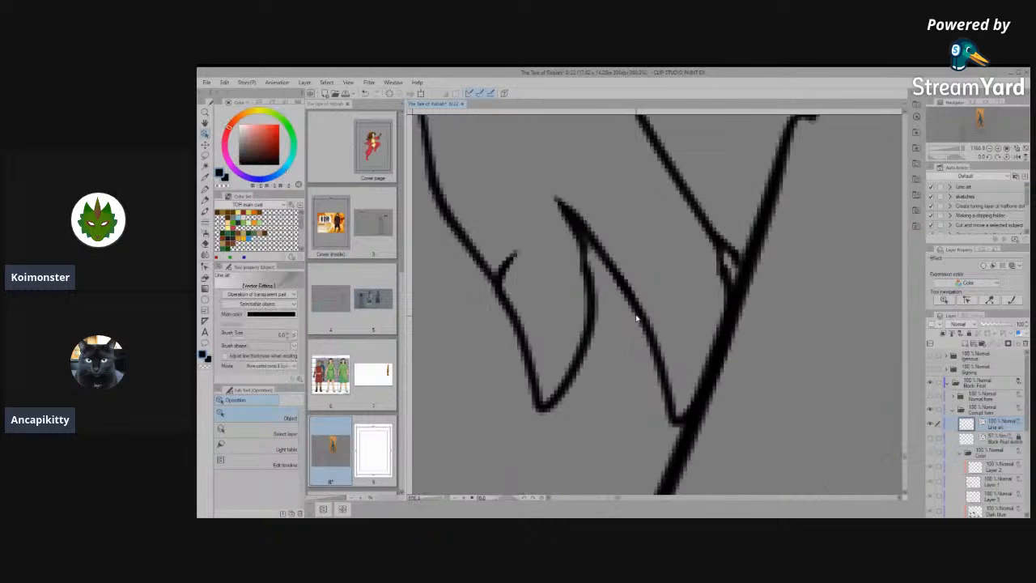
- Cut the knuckle line above the outermost claw on the other foot loose from the outer foot line
scroll(679, 347, down, 5)
scroll(502, 310, up, 3)
scroll(502, 309, up, 3)
click(508, 321)
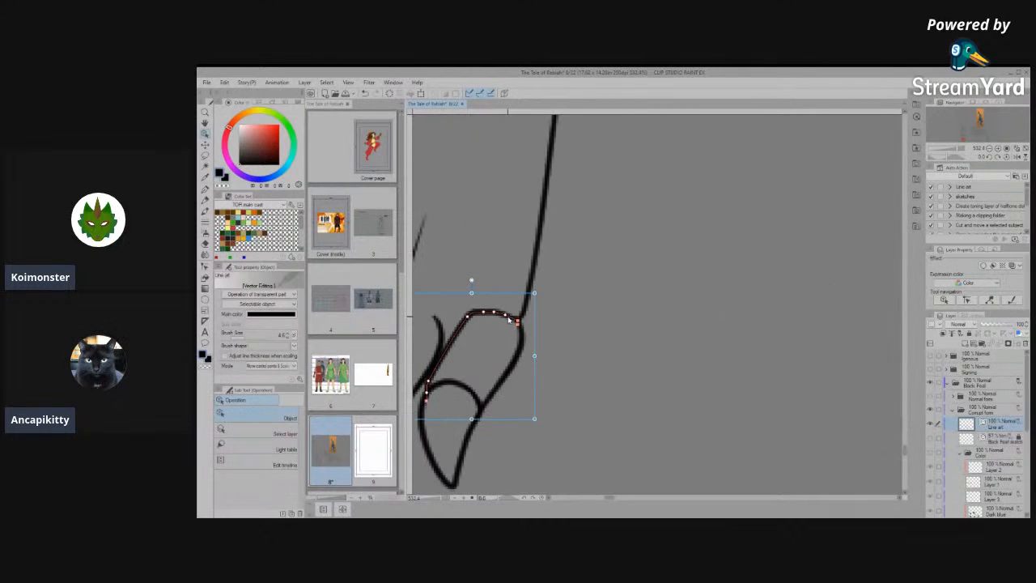
scroll(669, 340, down, 3)
scroll(483, 338, up, 5)
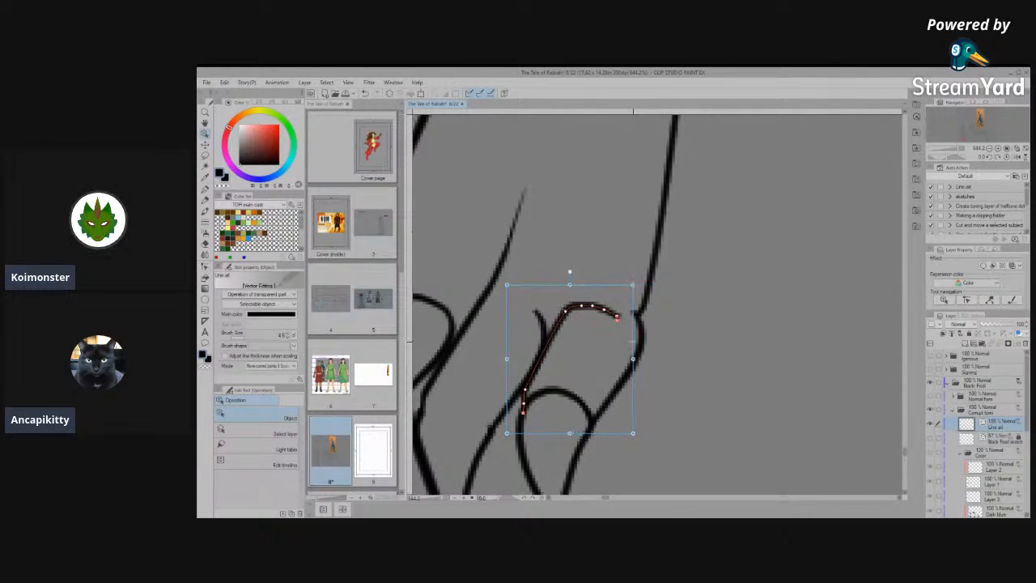
scroll(619, 213, up, 3)
click(619, 238)
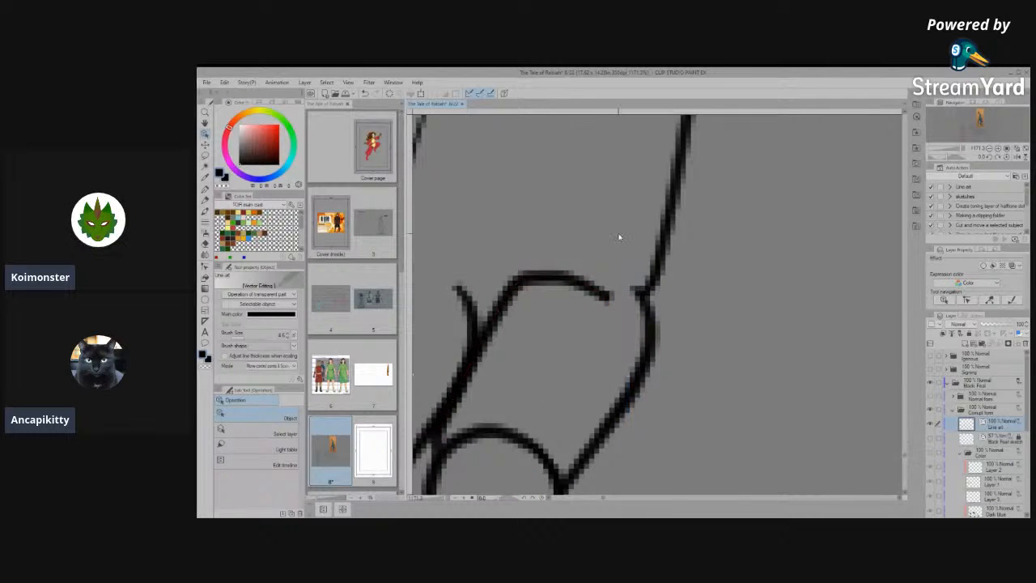
- Simplify the bend of the loosened knuckle line and move its control points so it runs upward as a toe line
click(204, 267)
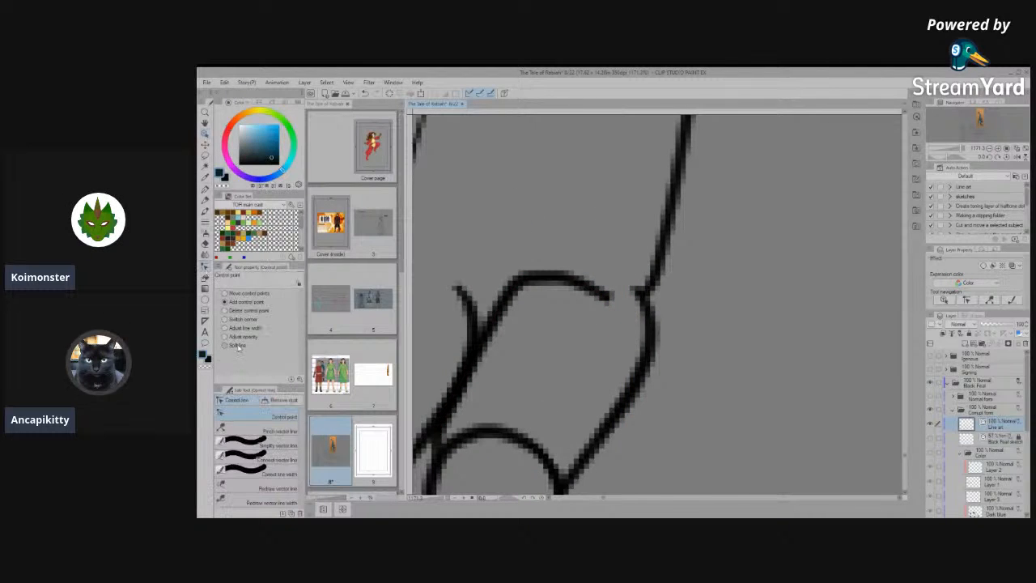
click(271, 448)
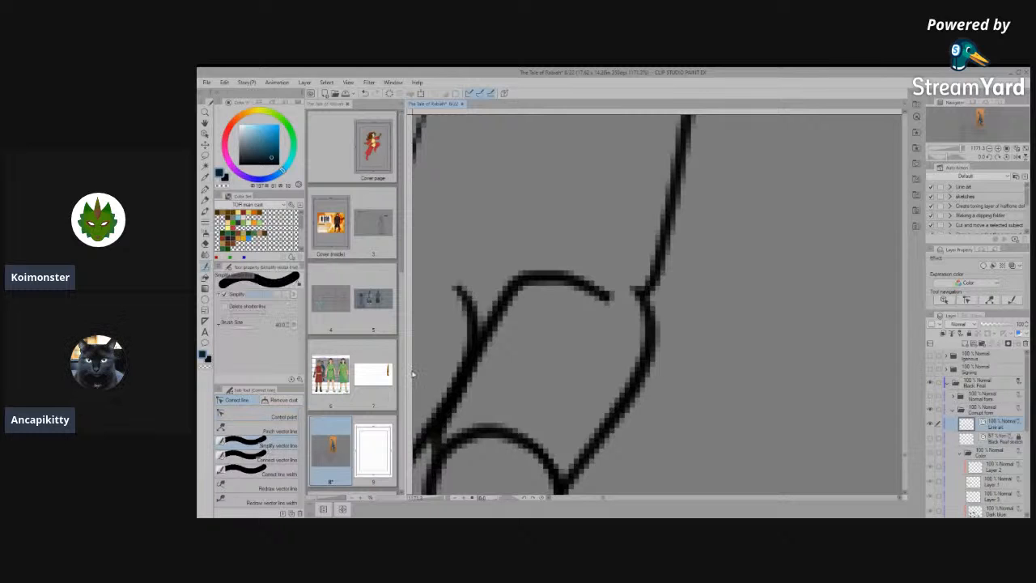
drag(601, 292, 524, 279)
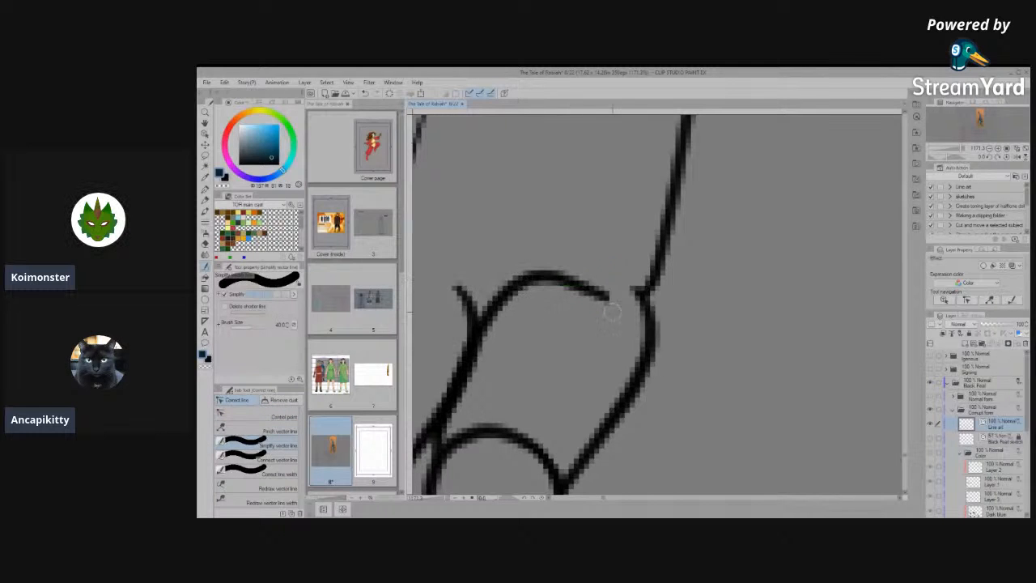
click(263, 414)
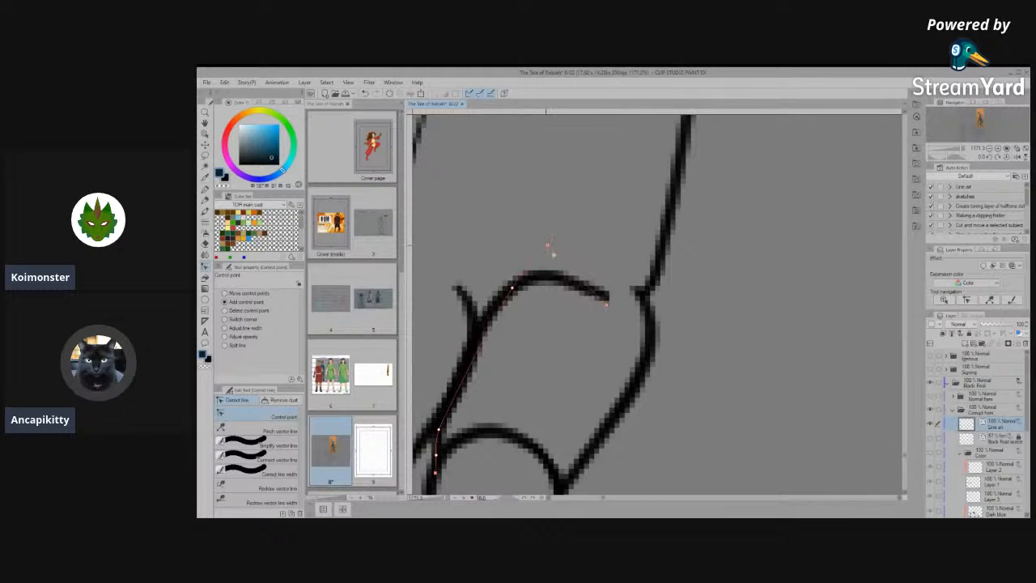
drag(548, 246, 534, 232)
drag(606, 305, 542, 197)
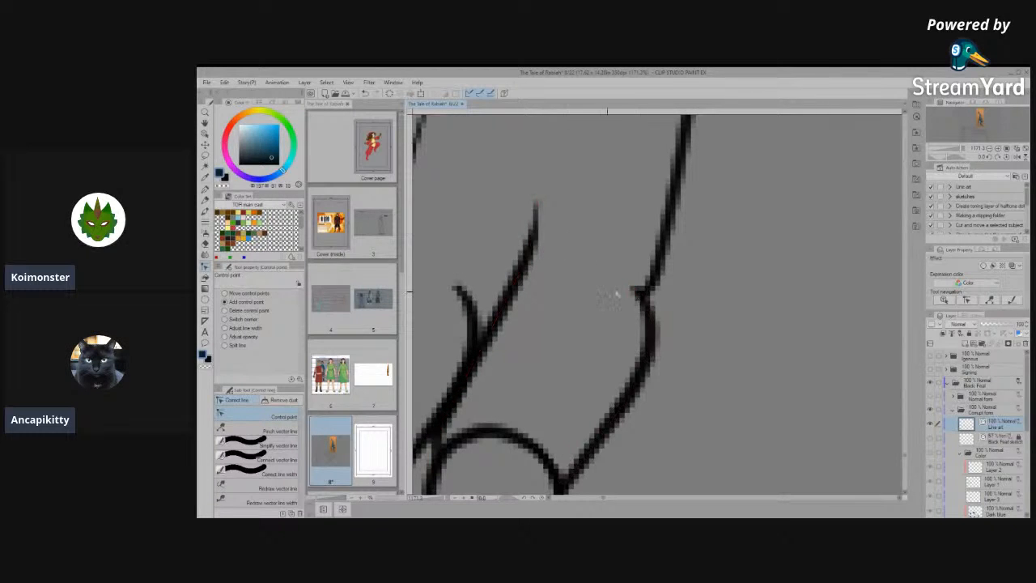
- Connect the pieces of the outer foot line at the knuckle and simplify the joint to remove the stub
click(259, 446)
mouse_move(631, 278)
mouse_down()
mouse_move(651, 336)
mouse_move(656, 243)
mouse_up()
click(255, 445)
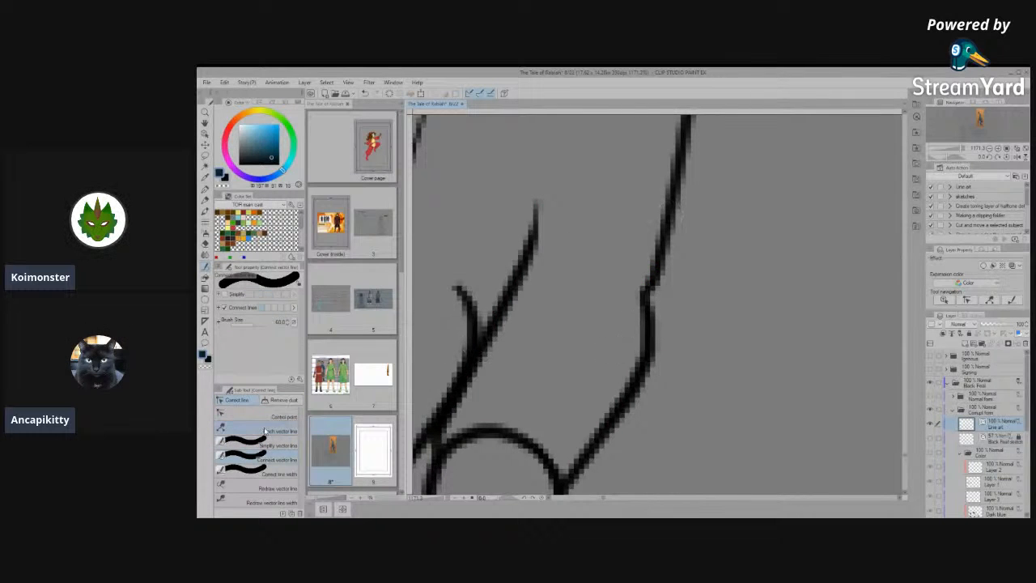
drag(651, 271, 632, 343)
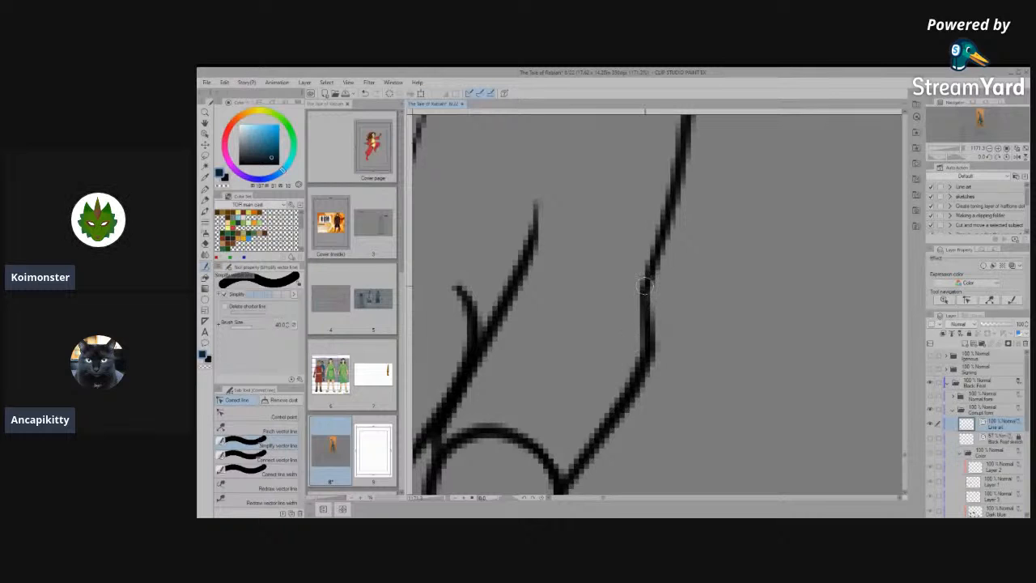
- Extend the upper end of the middle claw's side line across the toe line with control points and erase the overhang
scroll(583, 370, down, 6)
scroll(559, 396, up, 2)
scroll(550, 395, up, 1)
click(259, 416)
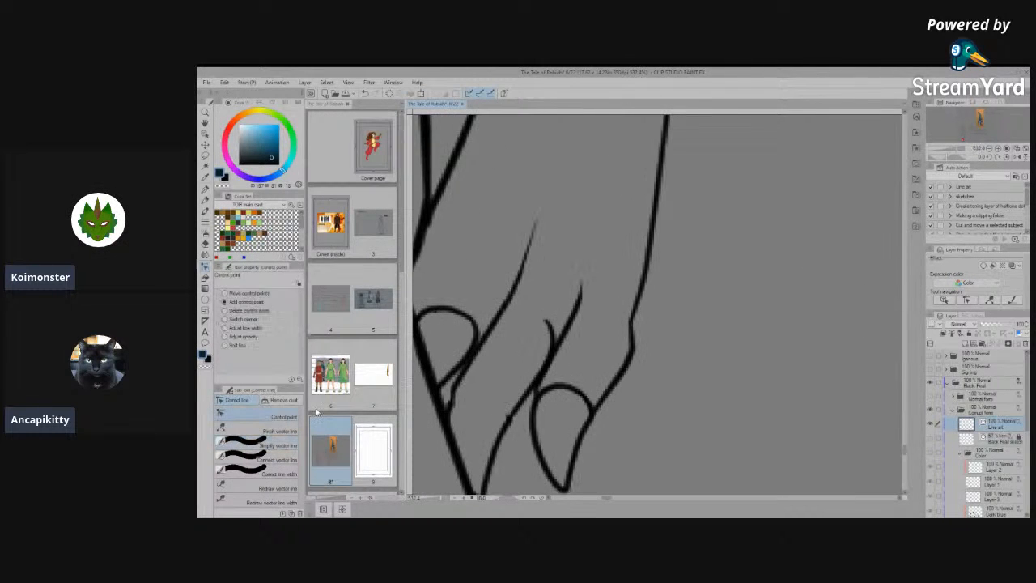
scroll(592, 414, up, 4)
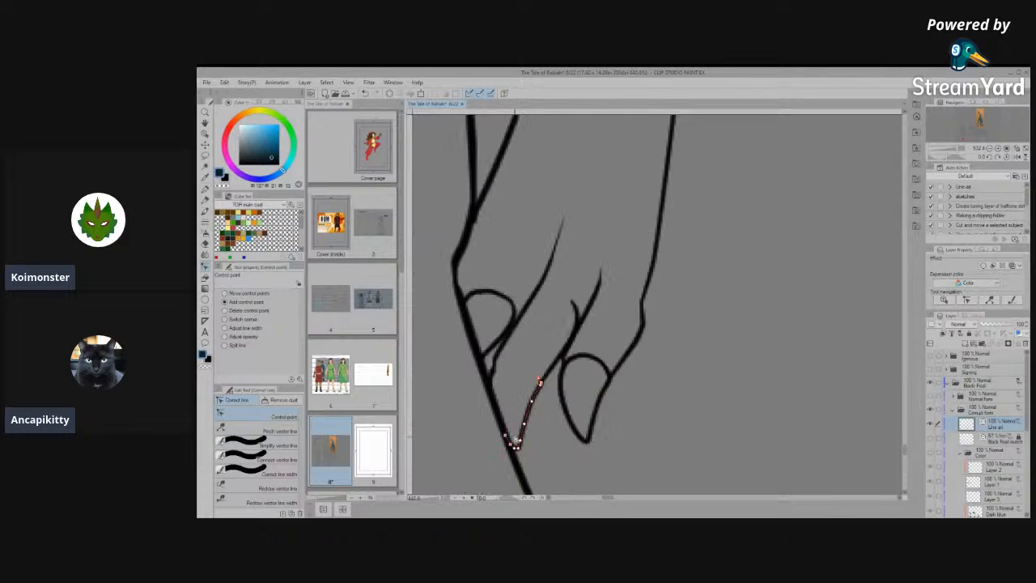
scroll(549, 354, up, 5)
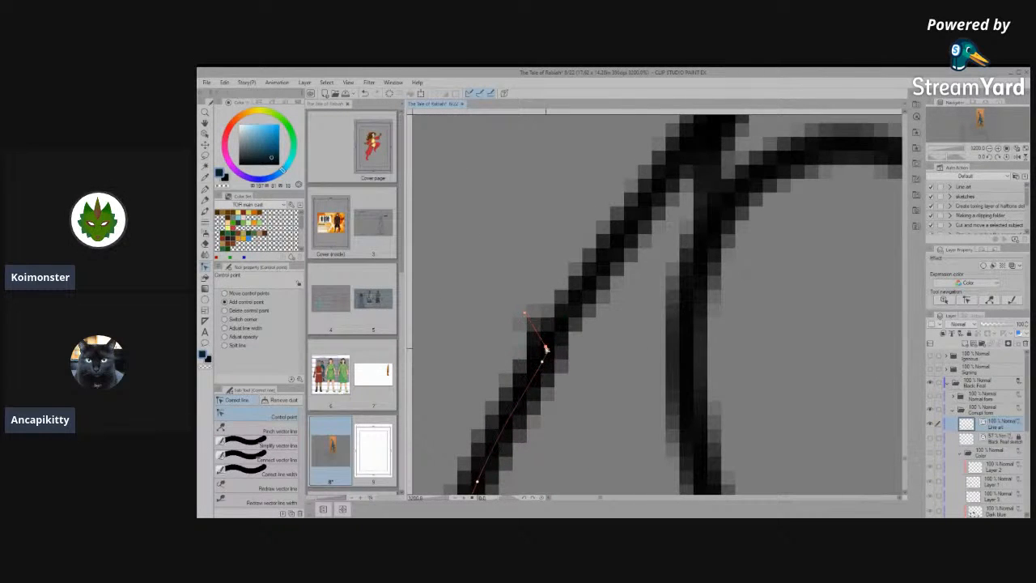
drag(542, 300, 552, 317)
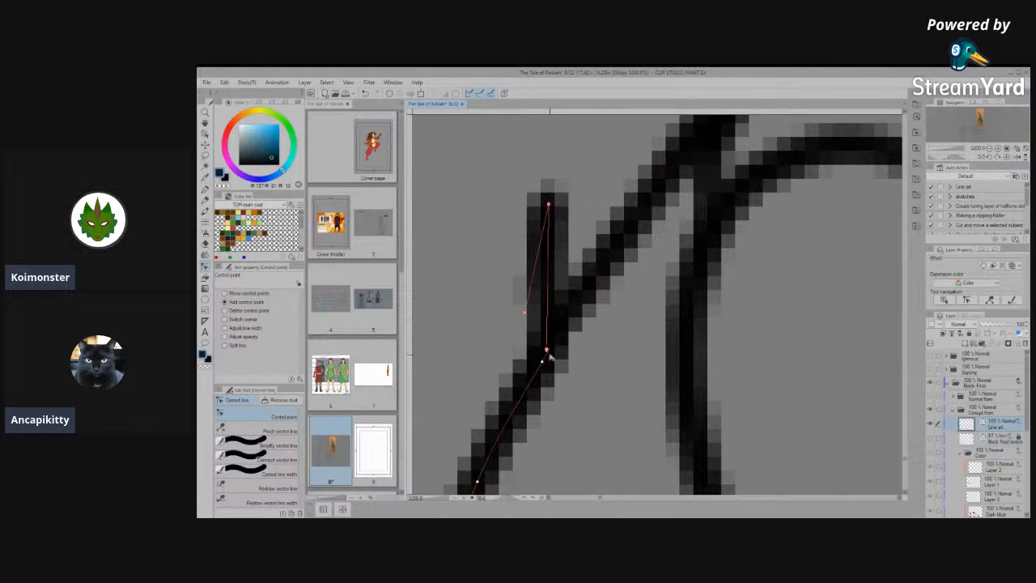
drag(550, 352, 578, 185)
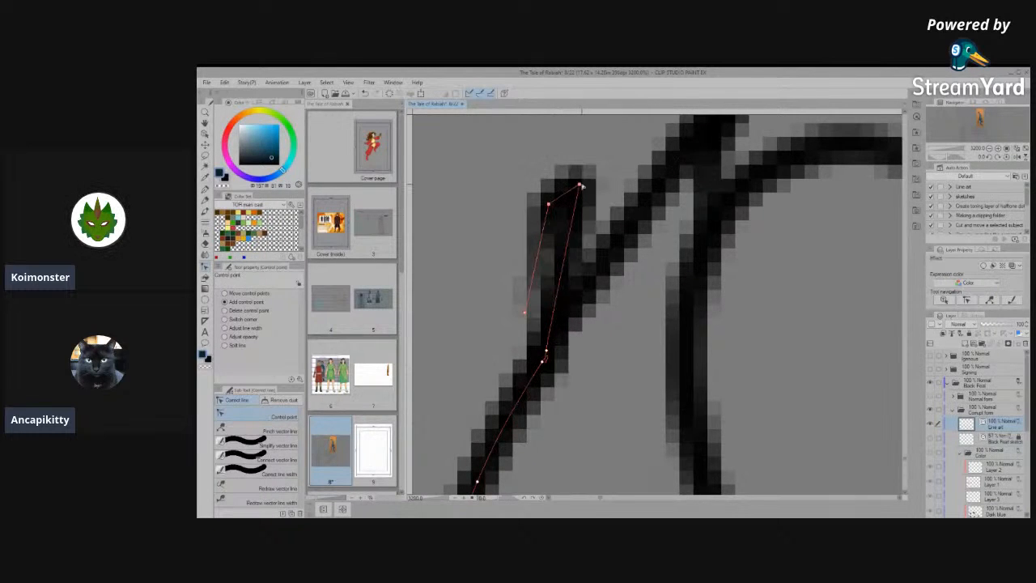
drag(546, 354, 593, 255)
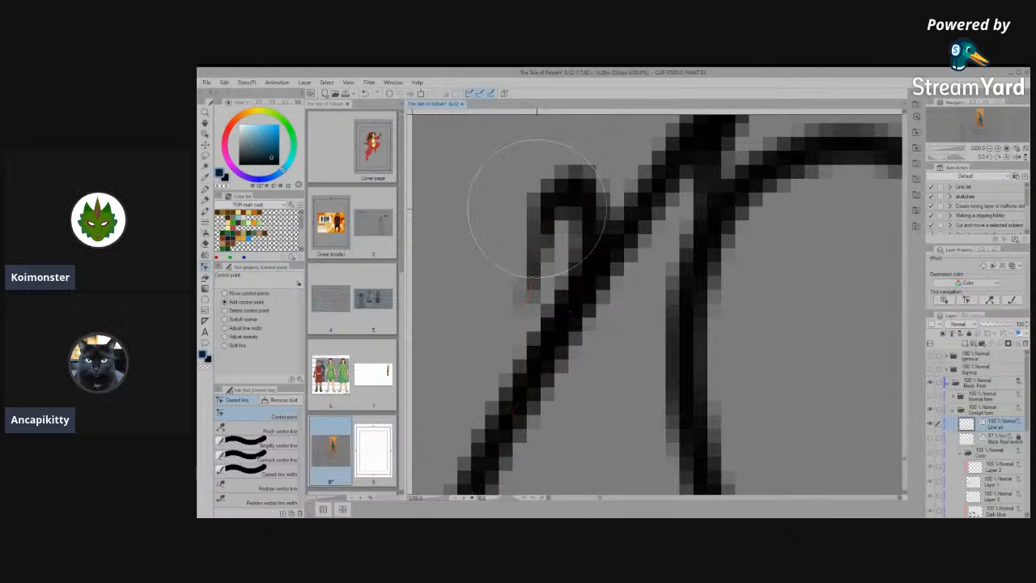
drag(536, 208, 551, 241)
- Connect the middle claw's side line and the toe line above it into one smooth vector line
scroll(580, 353, down, 4)
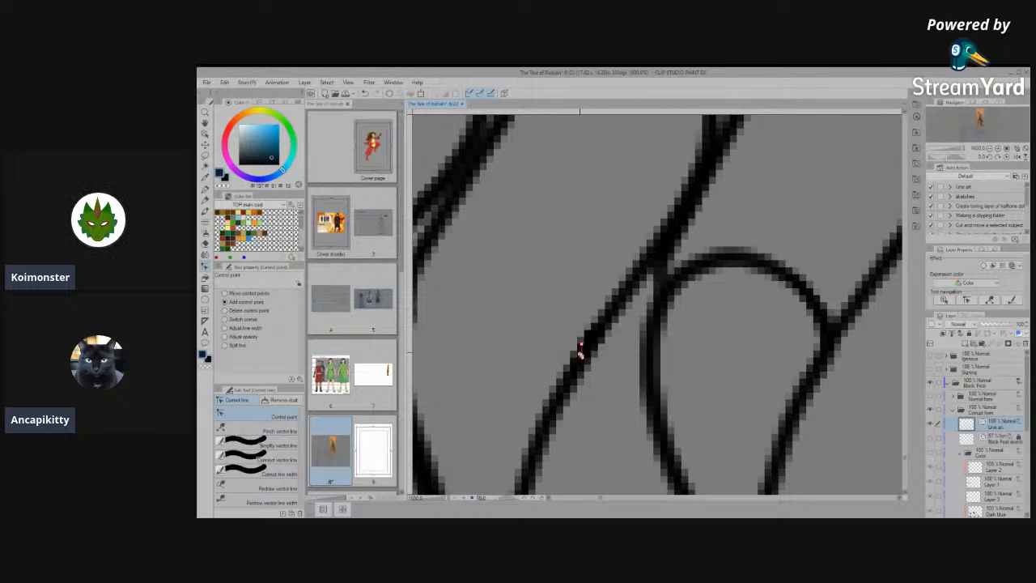
click(259, 460)
mouse_move(619, 316)
mouse_down()
mouse_move(532, 437)
mouse_move(518, 425)
mouse_up()
- Pull the control points of the outer claw's rounded knuckle arc up onto the neighbouring toe line and erase the leftover arch
click(243, 416)
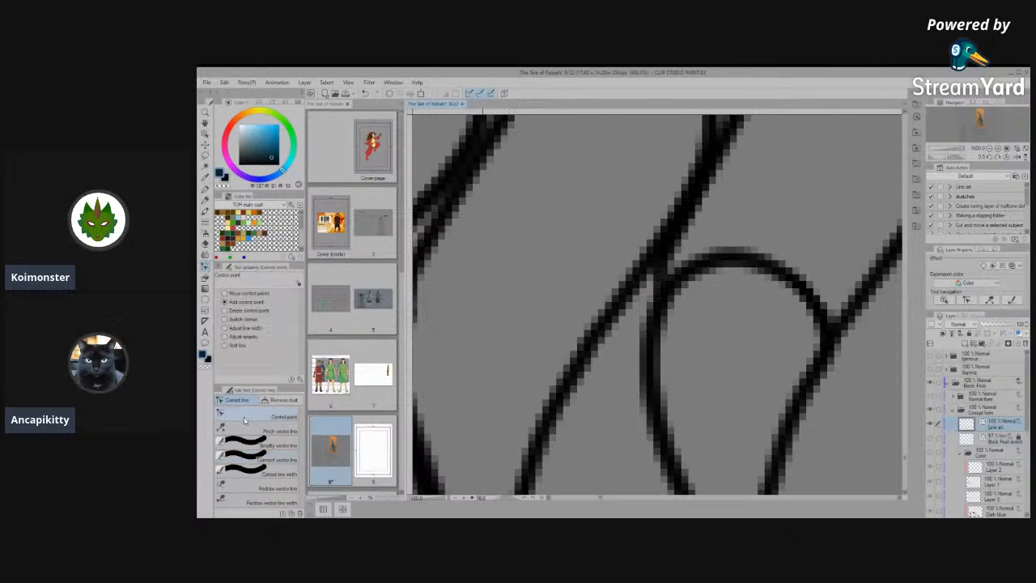
scroll(589, 357, down, 3)
scroll(653, 304, up, 1)
scroll(668, 305, up, 2)
scroll(649, 305, down, 2)
scroll(647, 305, up, 3)
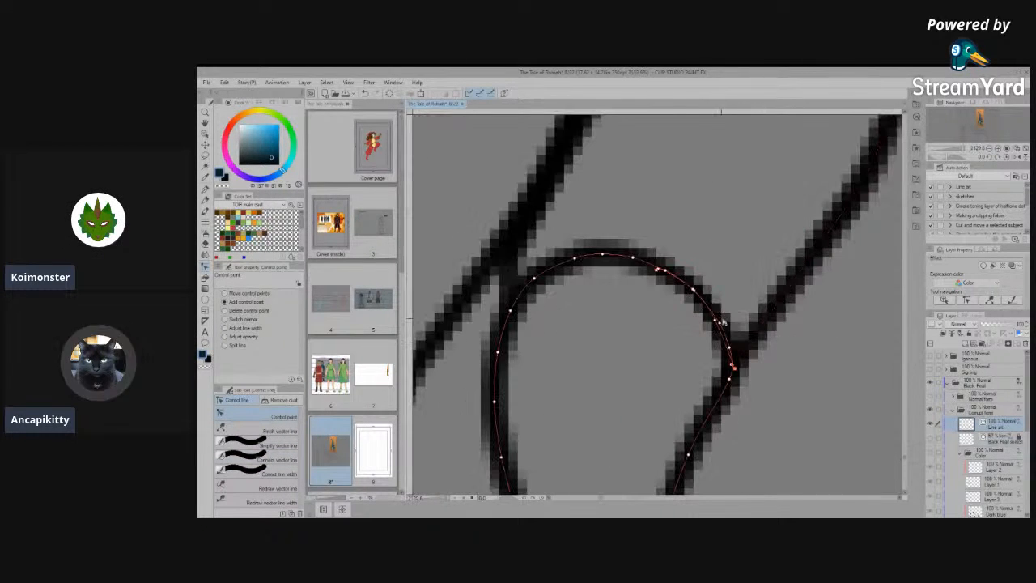
drag(630, 262, 604, 185)
drag(574, 258, 554, 209)
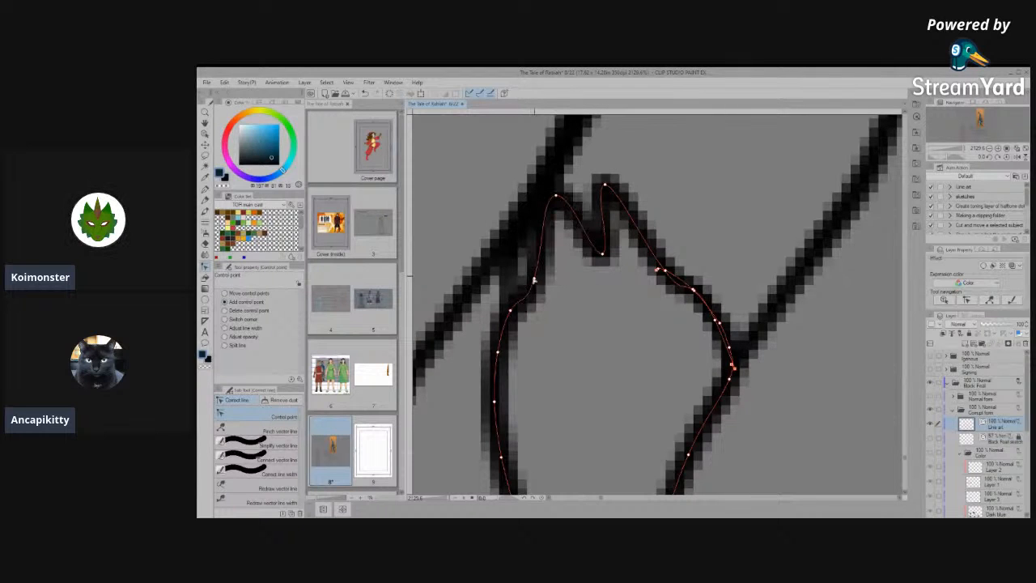
drag(534, 278, 517, 222)
drag(512, 314, 502, 267)
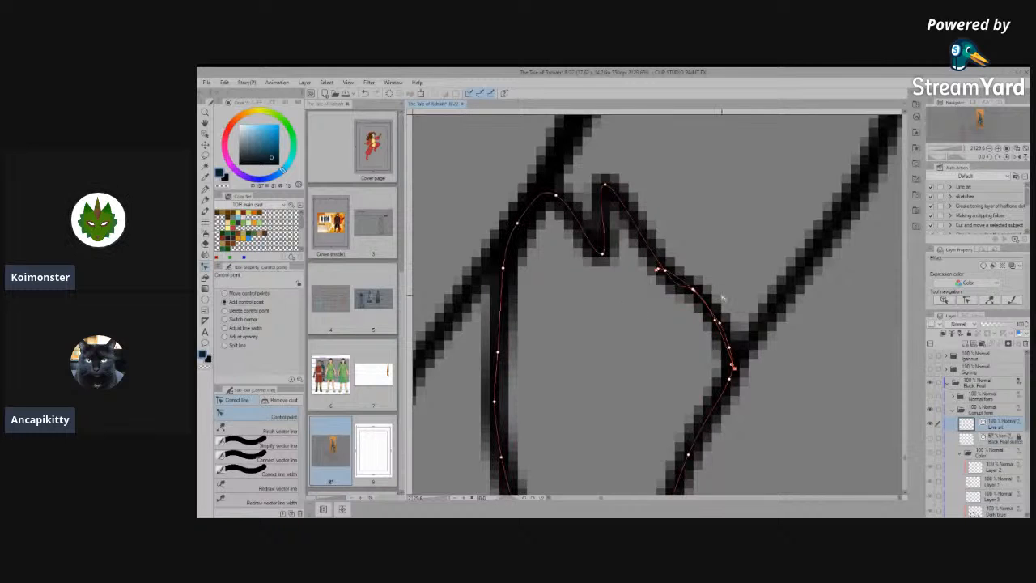
drag(733, 366, 854, 402)
mouse_move(587, 212)
mouse_down()
mouse_move(654, 246)
mouse_move(648, 264)
mouse_move(672, 296)
mouse_move(814, 383)
mouse_up()
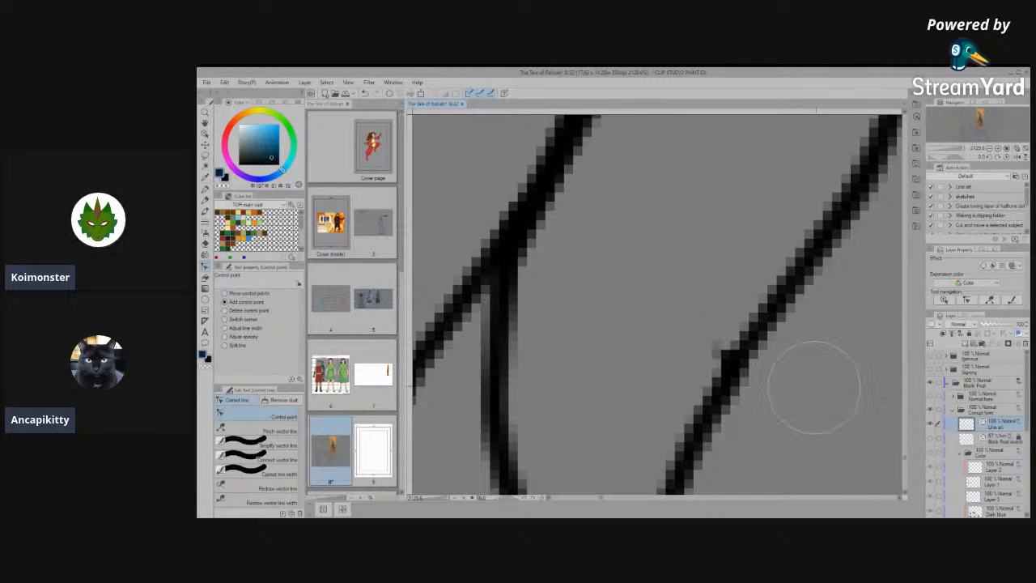
- Connect the outer foot line and the outer claw's side into one smooth vector line at the joint
scroll(681, 301, down, 10)
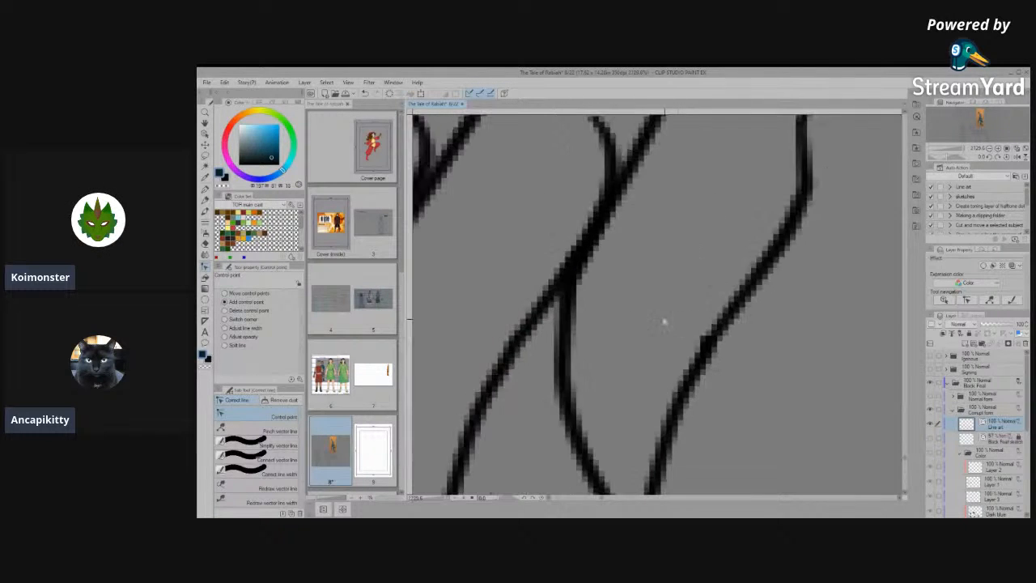
scroll(543, 451, up, 5)
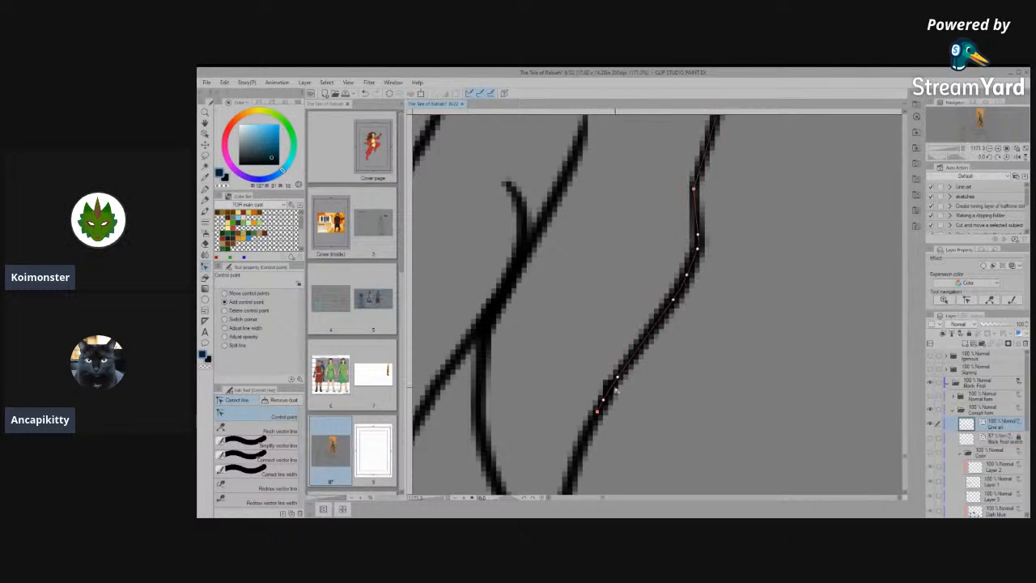
click(259, 459)
mouse_move(616, 372)
mouse_down()
mouse_move(585, 434)
mouse_move(666, 316)
mouse_up()
click(263, 416)
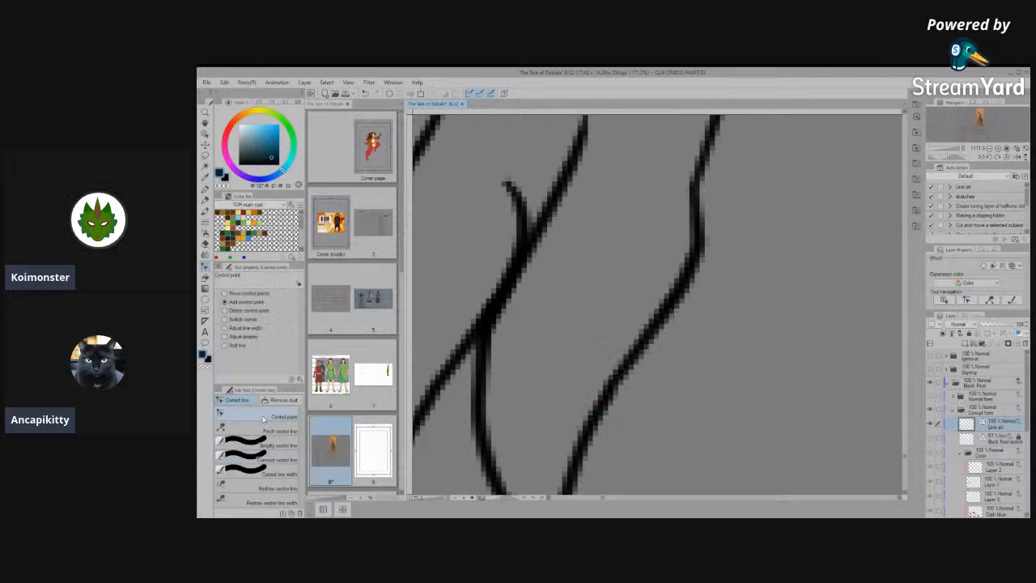
- Examine the line art of the lower legs, ankles and feet for remaining spots that need cleanup
scroll(638, 376, down, 6)
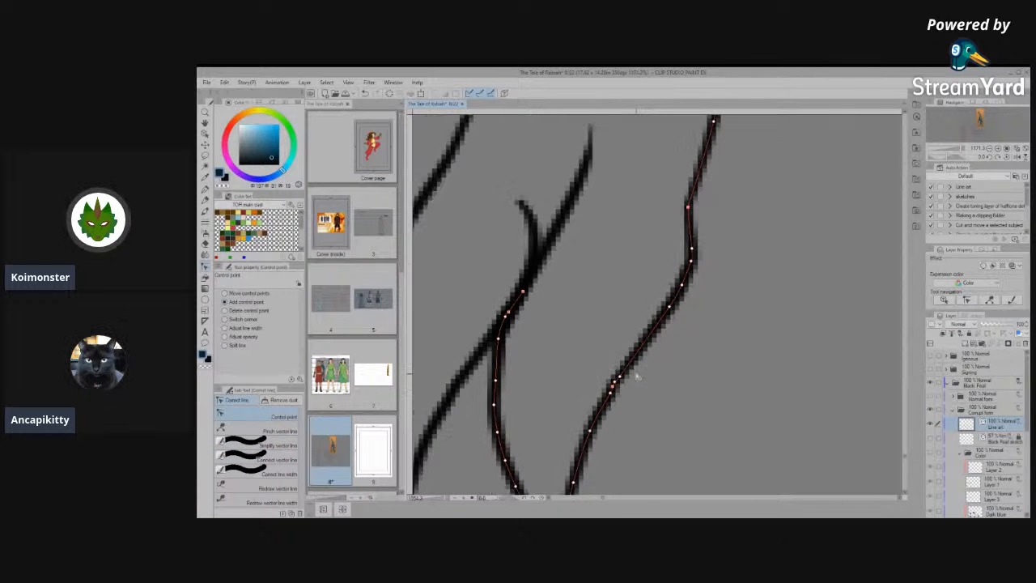
scroll(701, 311, up, 2)
scroll(647, 373, down, 3)
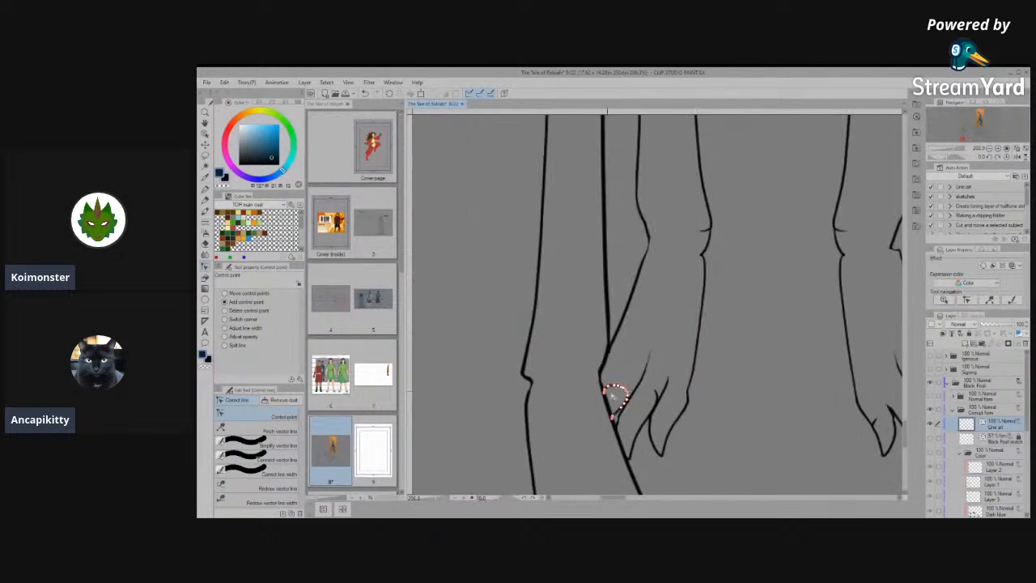
scroll(619, 373, up, 3)
scroll(601, 389, down, 3)
scroll(650, 232, up, 4)
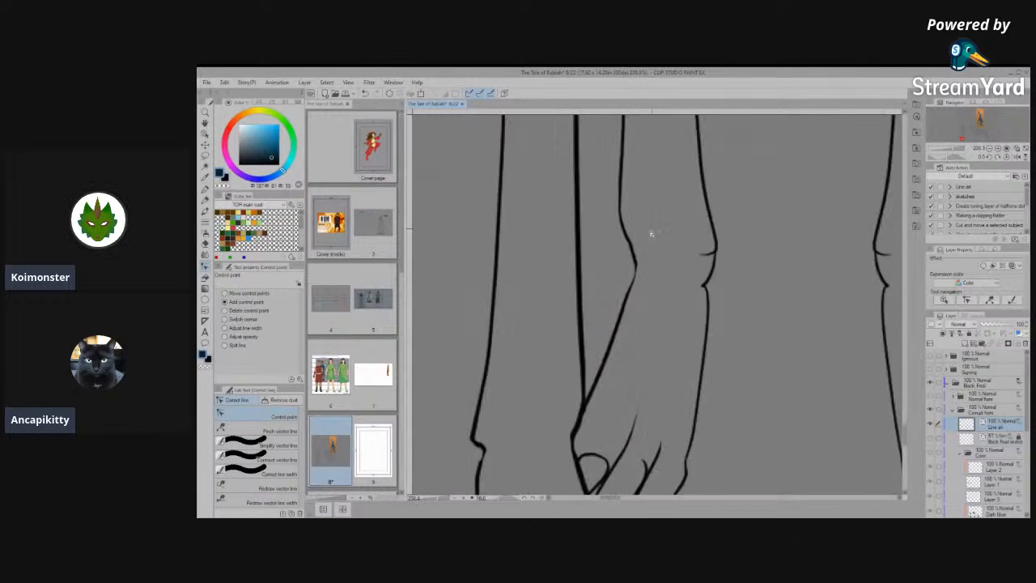
scroll(646, 293, down, 3)
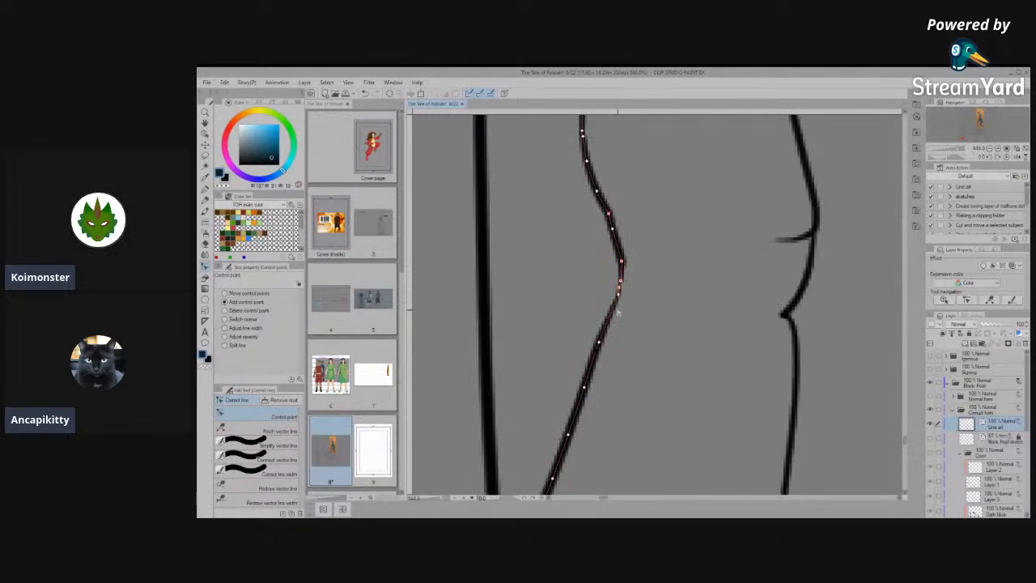
scroll(736, 359, down, 4)
scroll(735, 359, up, 3)
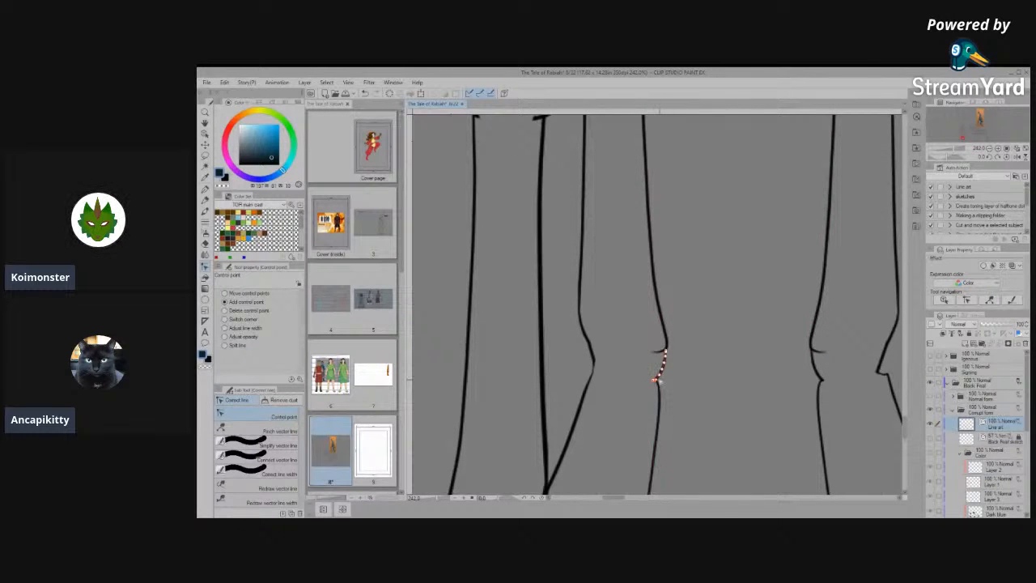
scroll(662, 382, up, 4)
scroll(654, 375, down, 8)
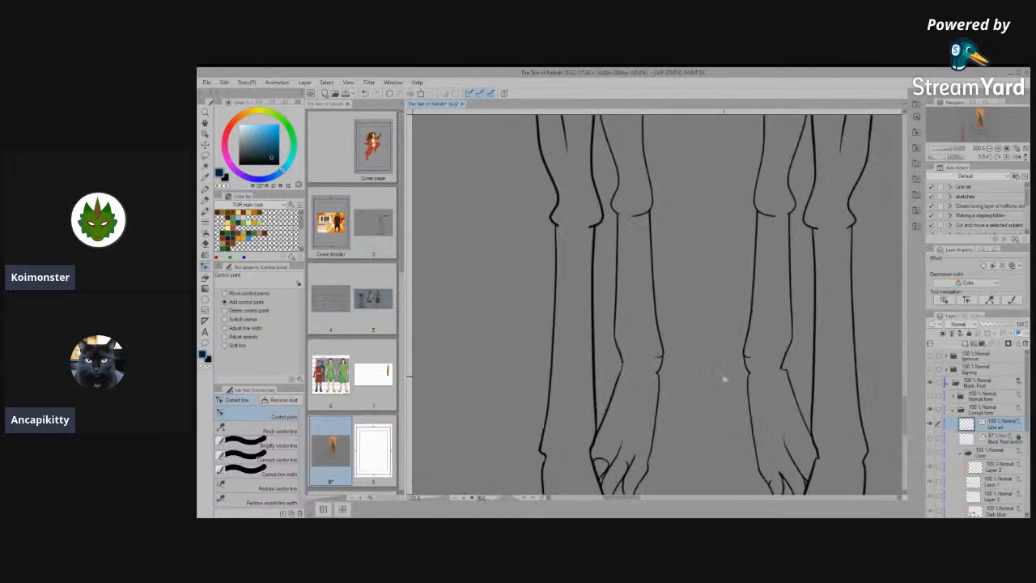
scroll(753, 403, up, 2)
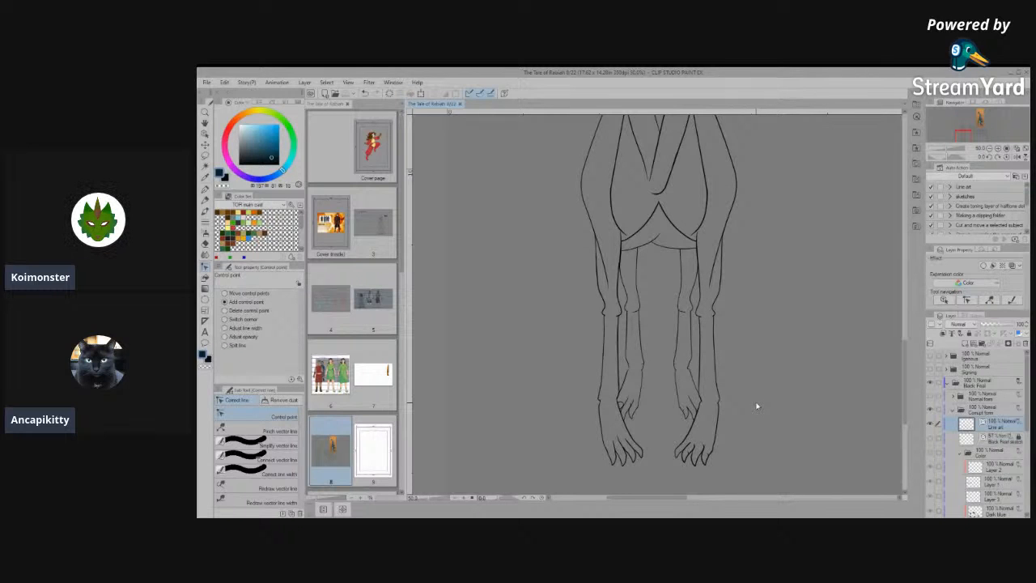
scroll(662, 422, down, 1)
scroll(662, 422, up, 5)
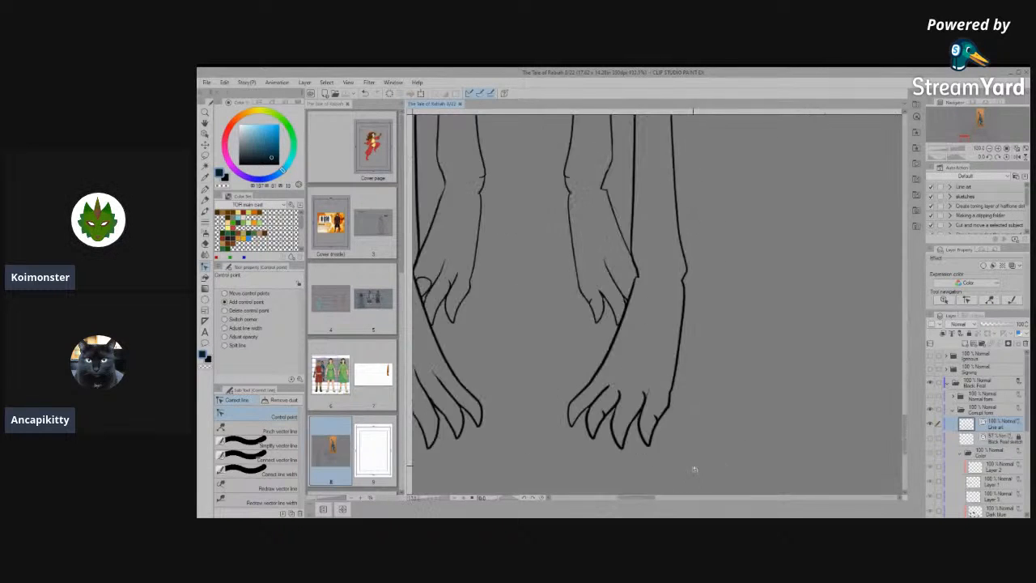
- Extend the inner side line of the front foot's outermost claw upward into a thin tapering toe line
scroll(663, 387, up, 3)
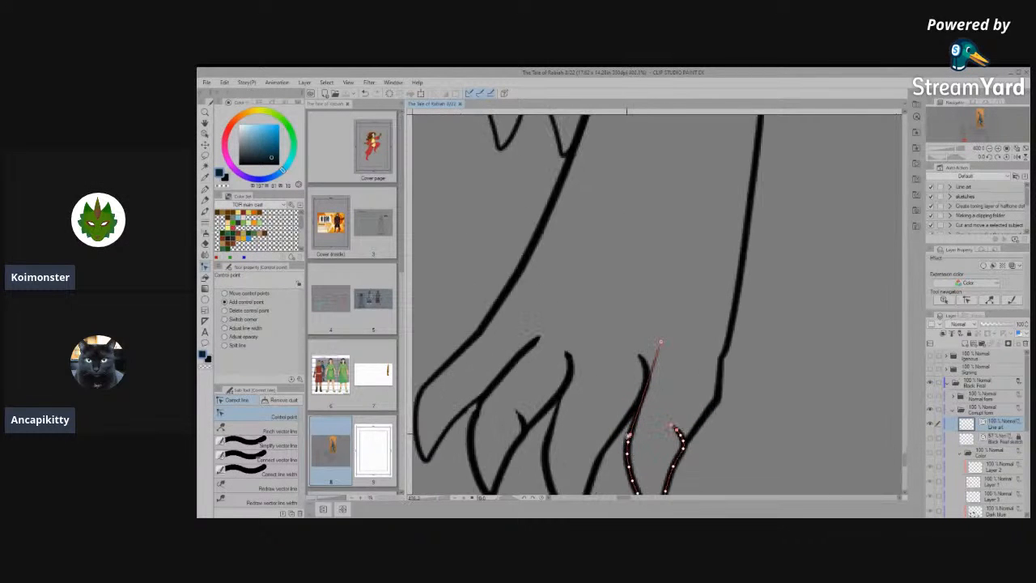
scroll(629, 437, up, 1)
click(652, 375)
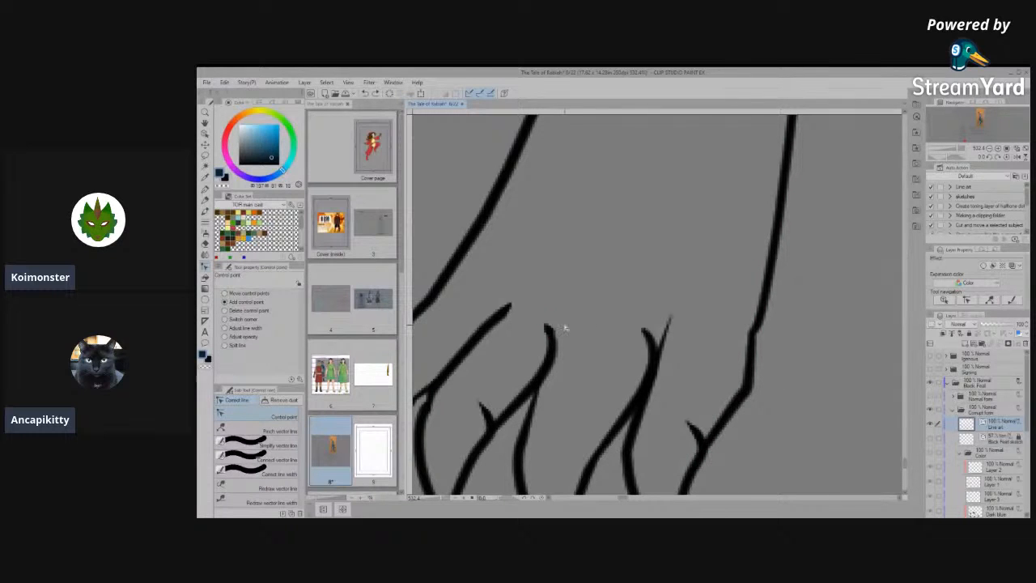
- Remove the middle claw's hooked knuckle end and extend its side line upward into a curved, tapering toe line with added control points
scroll(584, 384, down, 5)
scroll(540, 375, up, 8)
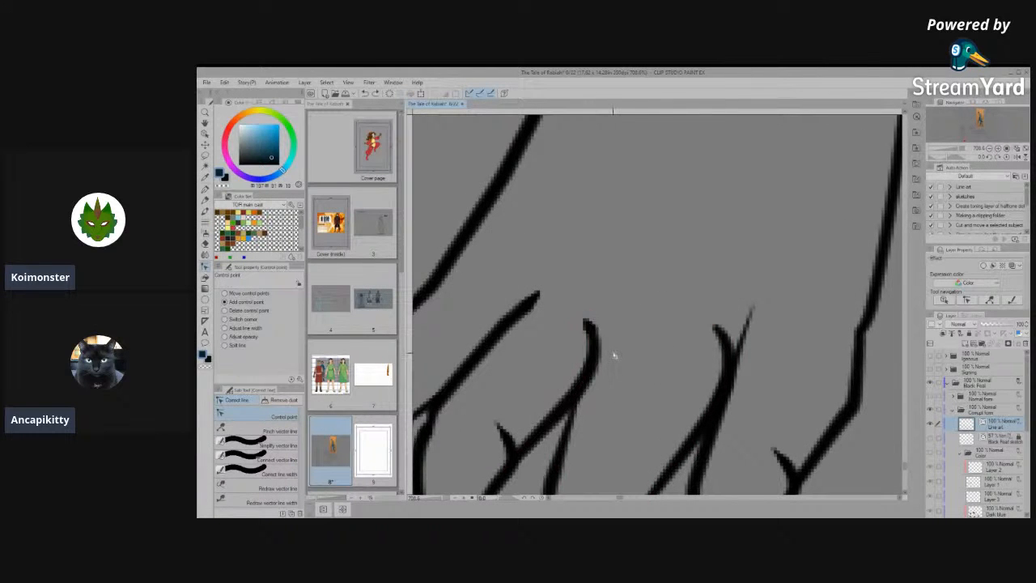
mouse_move(585, 330)
mouse_down()
mouse_move(601, 317)
mouse_move(571, 338)
mouse_up()
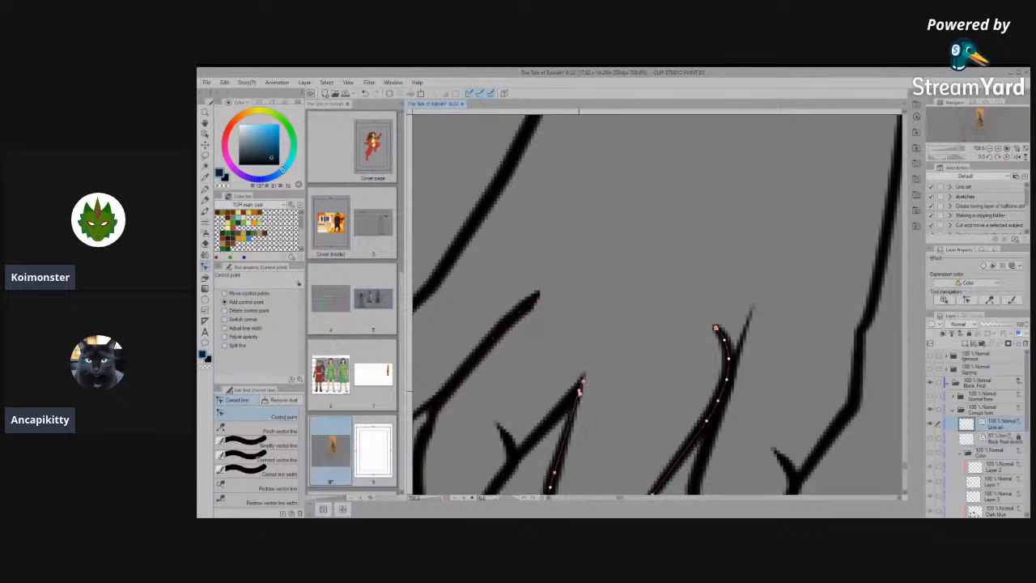
drag(594, 330, 623, 232)
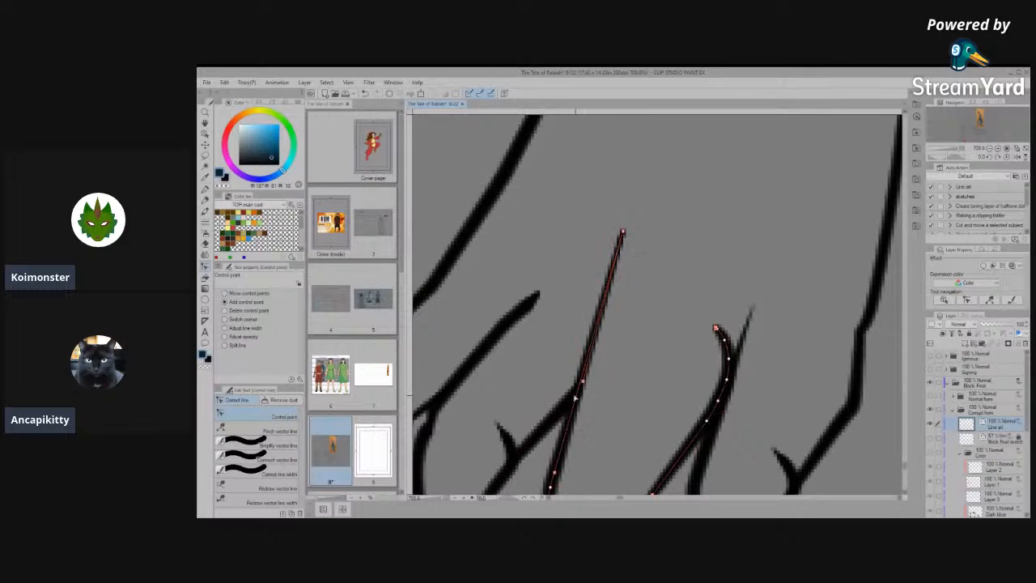
click(598, 316)
click(619, 249)
mouse_move(614, 261)
mouse_down()
mouse_move(624, 236)
mouse_move(614, 270)
mouse_up()
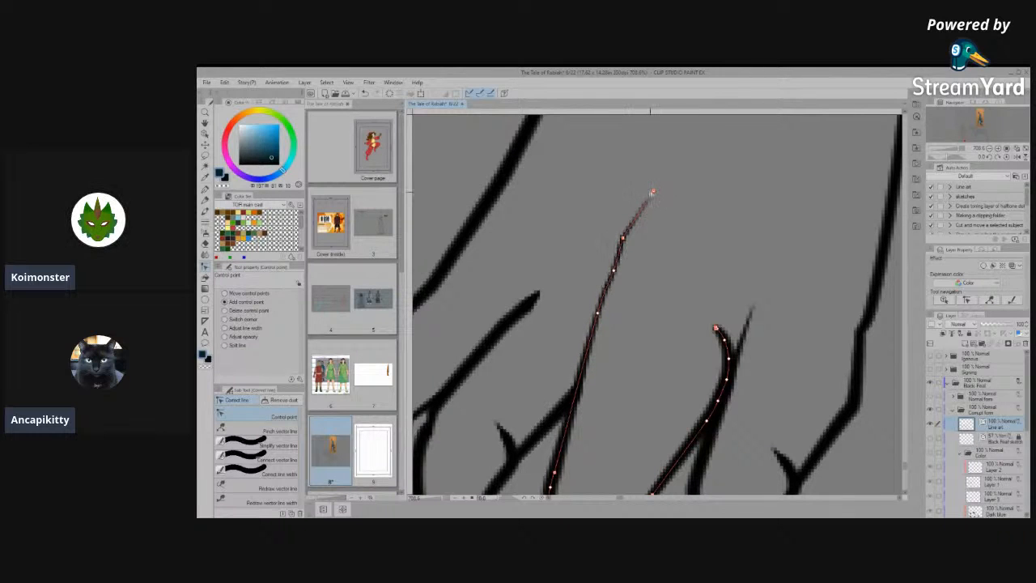
drag(629, 191, 630, 189)
drag(613, 272, 610, 274)
- Stretch the hooked knuckle beside the outermost claw along the tapering toe line with control points and erase the leftover hook
scroll(684, 395, down, 5)
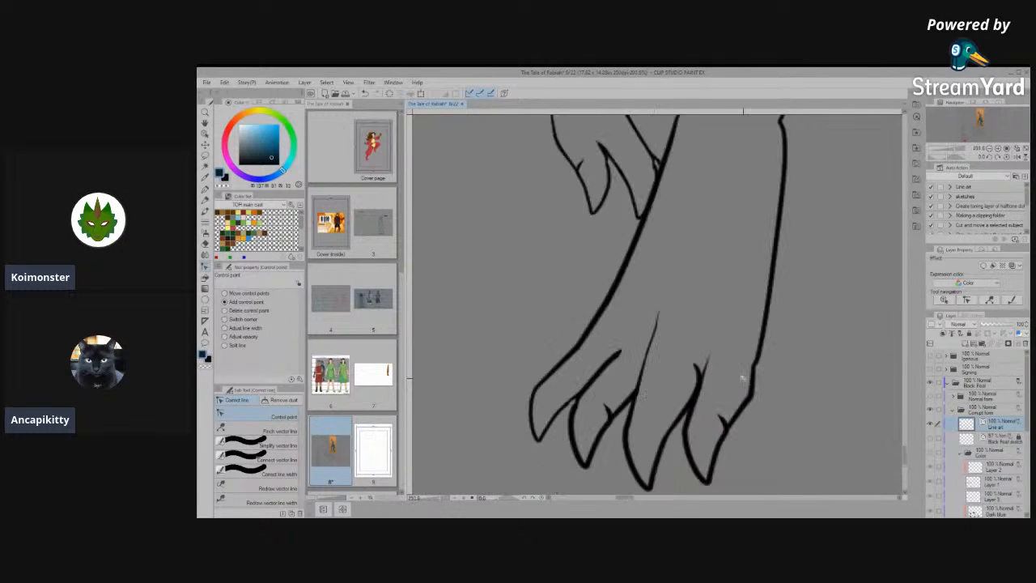
scroll(806, 437, up, 10)
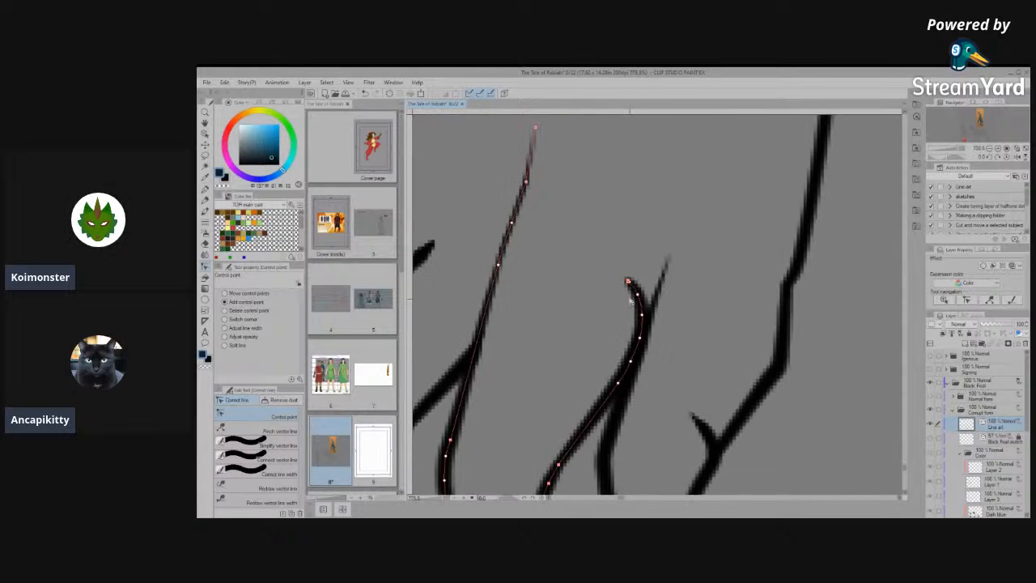
scroll(639, 299, up, 2)
mouse_move(648, 334)
mouse_down()
mouse_move(763, 189)
mouse_move(747, 143)
mouse_up()
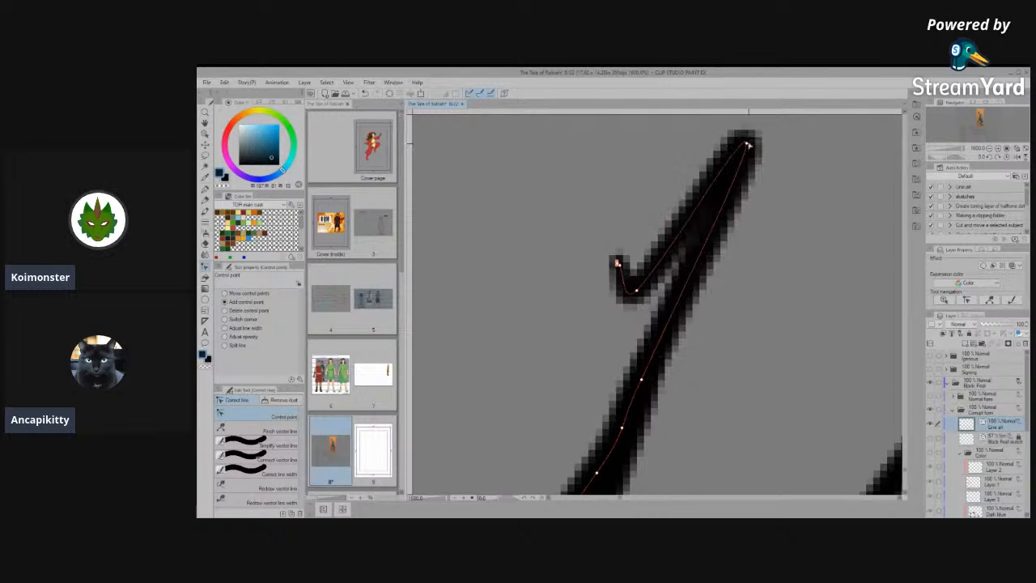
mouse_move(643, 380)
mouse_down()
mouse_move(677, 358)
mouse_move(687, 318)
mouse_move(659, 247)
mouse_up()
key(e)
key(y)
scroll(699, 266, down, 5)
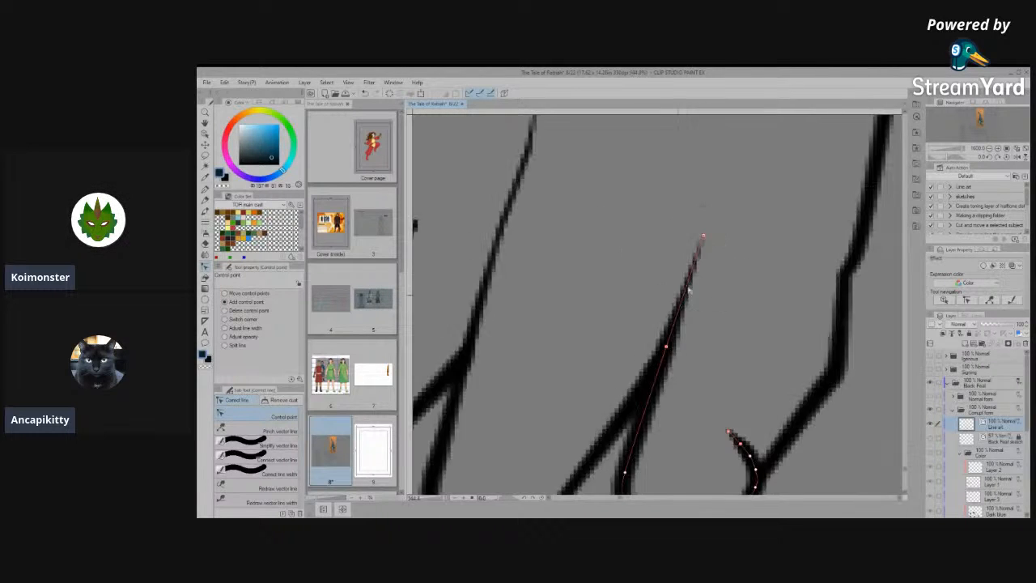
- Adjust a control point on the middle claw's long tapering toe line to smooth its curve
scroll(688, 357, down, 4)
scroll(647, 372, up, 2)
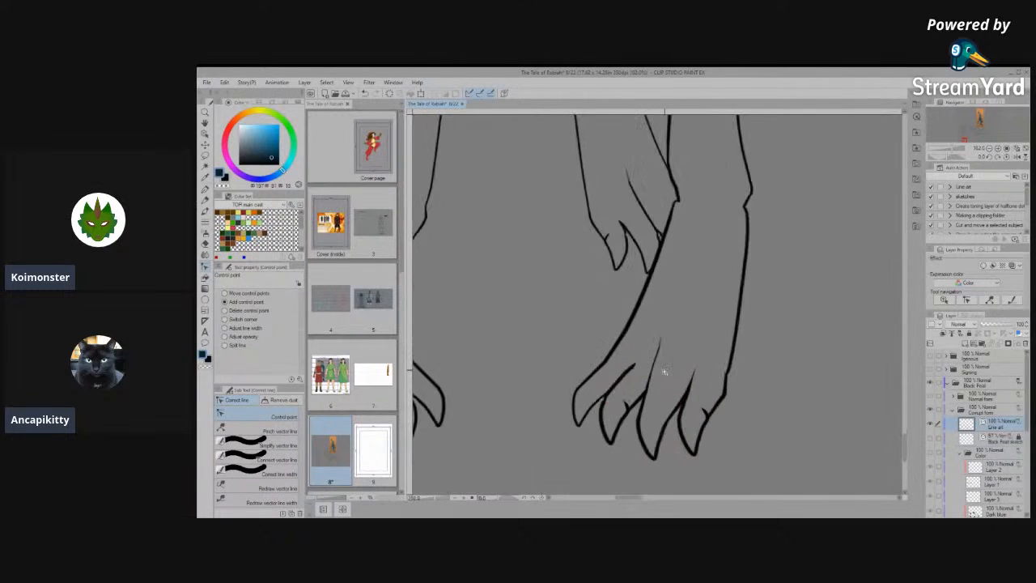
scroll(660, 379, up, 2)
mouse_move(640, 362)
mouse_down()
mouse_move(652, 359)
mouse_move(642, 366)
mouse_up()
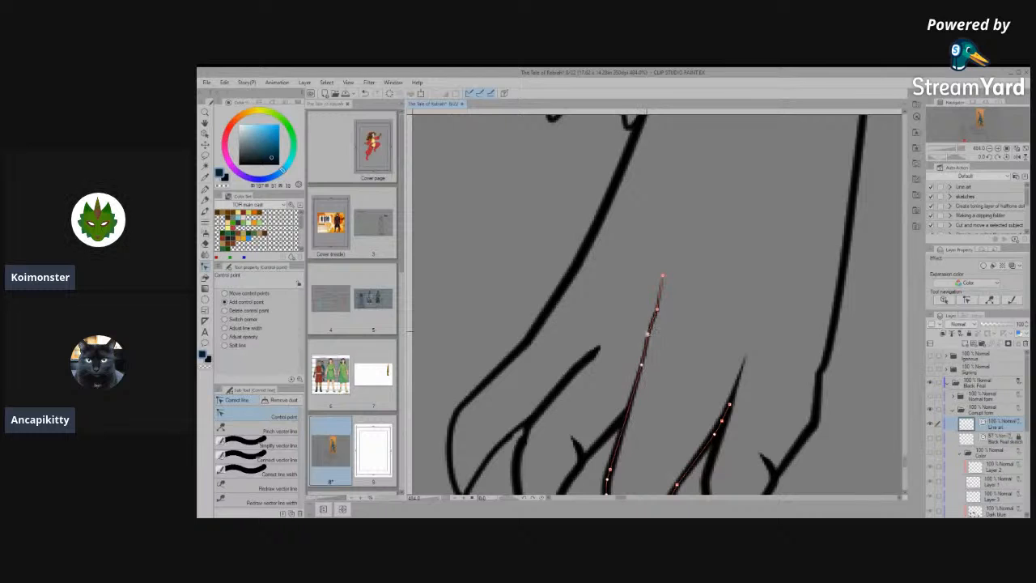
scroll(672, 375, down, 2)
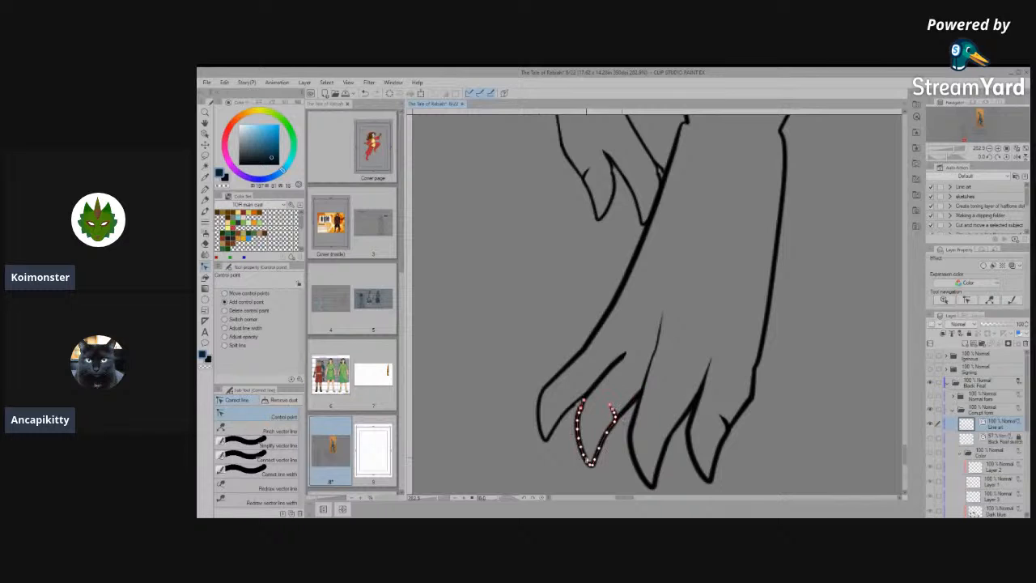
- Try to reposition the second claw's vector line as a selected object
scroll(562, 332, up, 1)
key(o)
scroll(593, 418, up, 2)
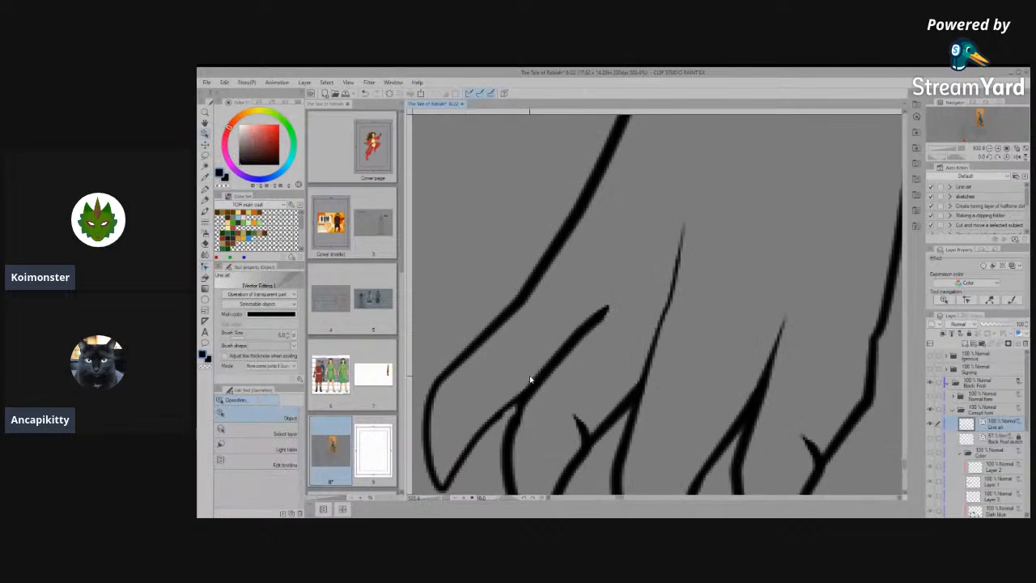
click(592, 432)
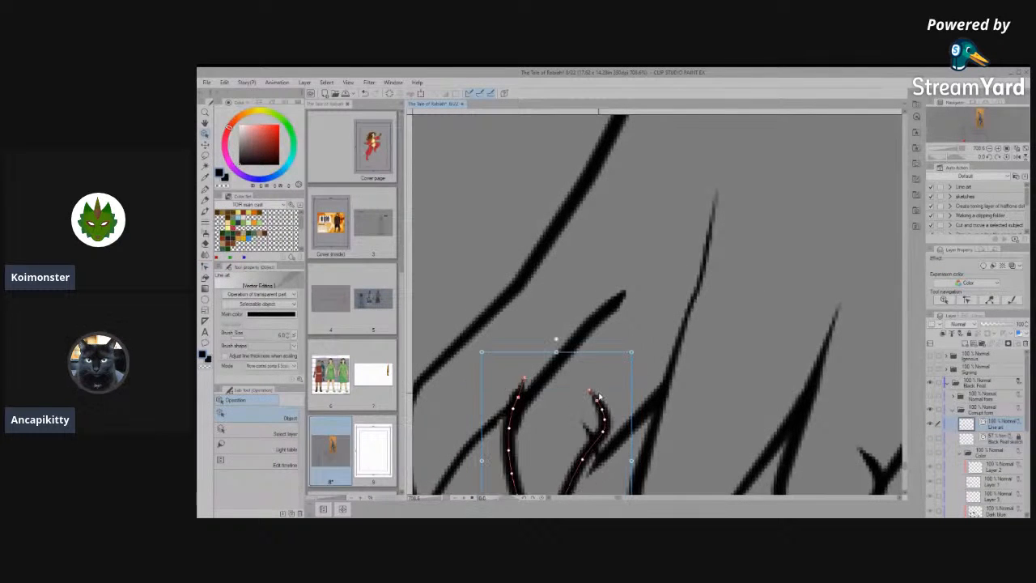
click(595, 404)
click(591, 434)
mouse_move(584, 423)
mouse_down()
mouse_move(535, 422)
mouse_move(586, 371)
mouse_move(603, 439)
mouse_up()
click(564, 448)
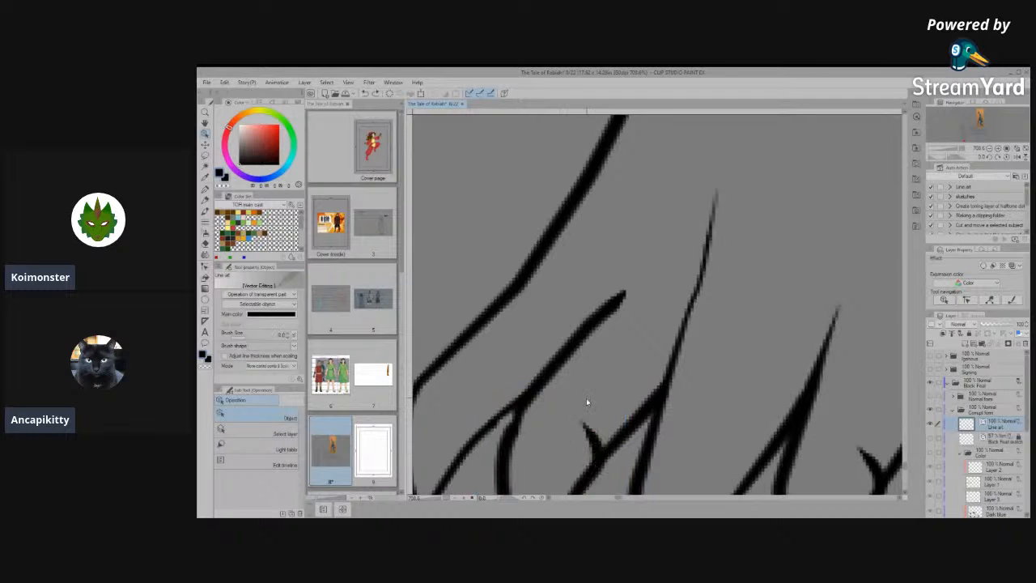
- Fold the small hook beside the second claw back onto its outline, merging it with Connect vector line and Simplify vector line
scroll(589, 400, down, 5)
scroll(599, 426, up, 3)
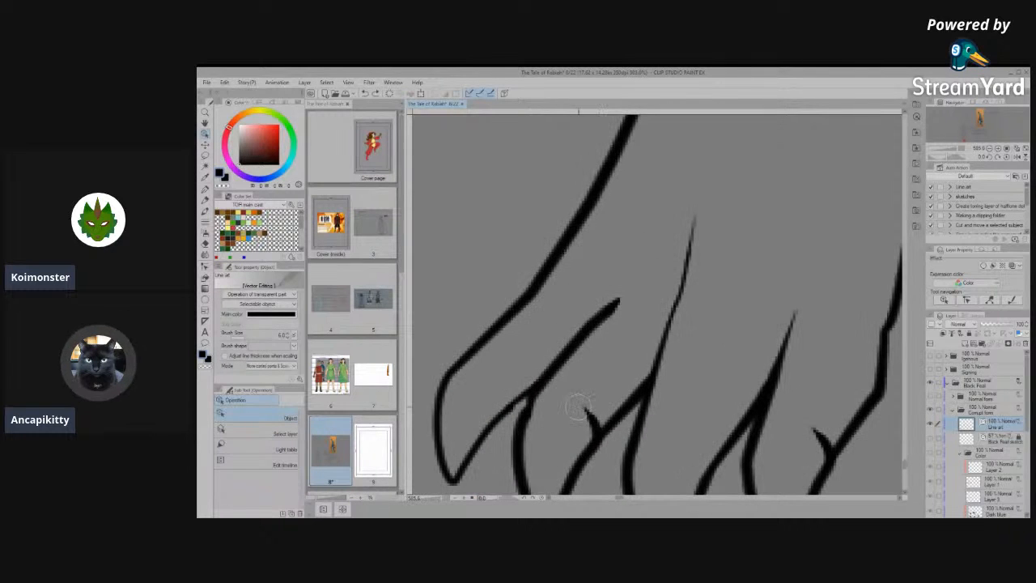
drag(585, 407, 584, 419)
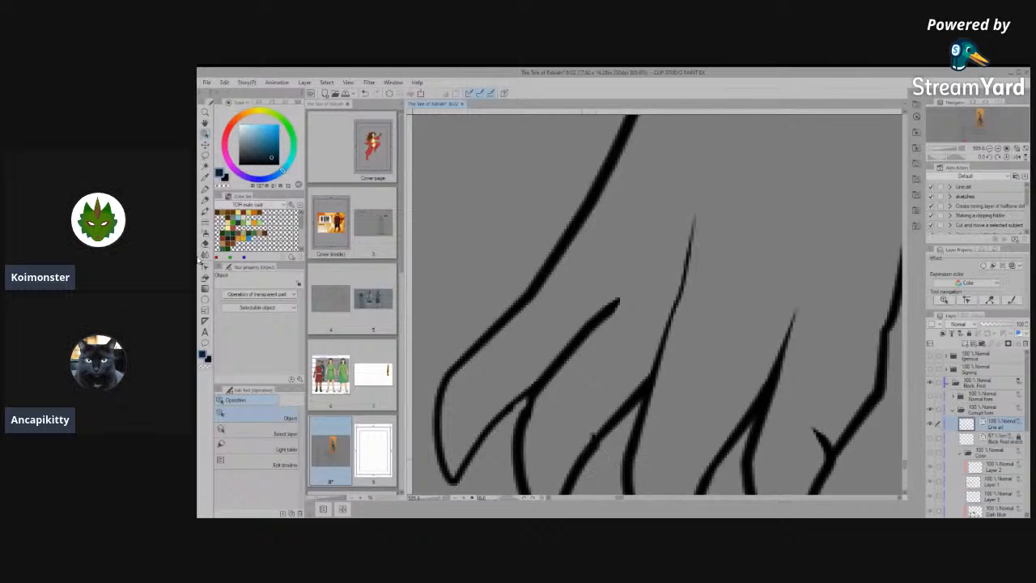
click(204, 268)
click(264, 461)
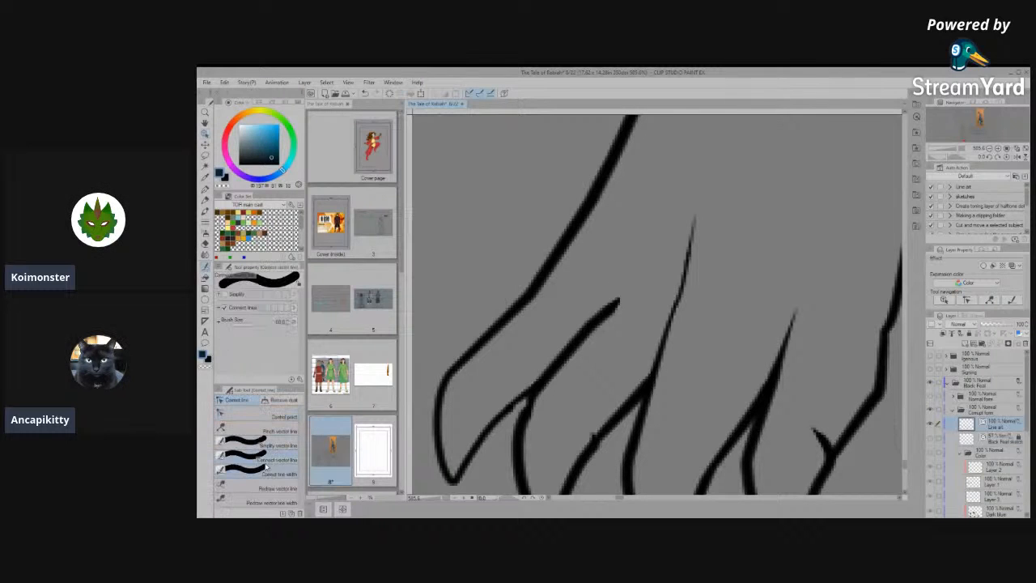
drag(583, 435, 587, 441)
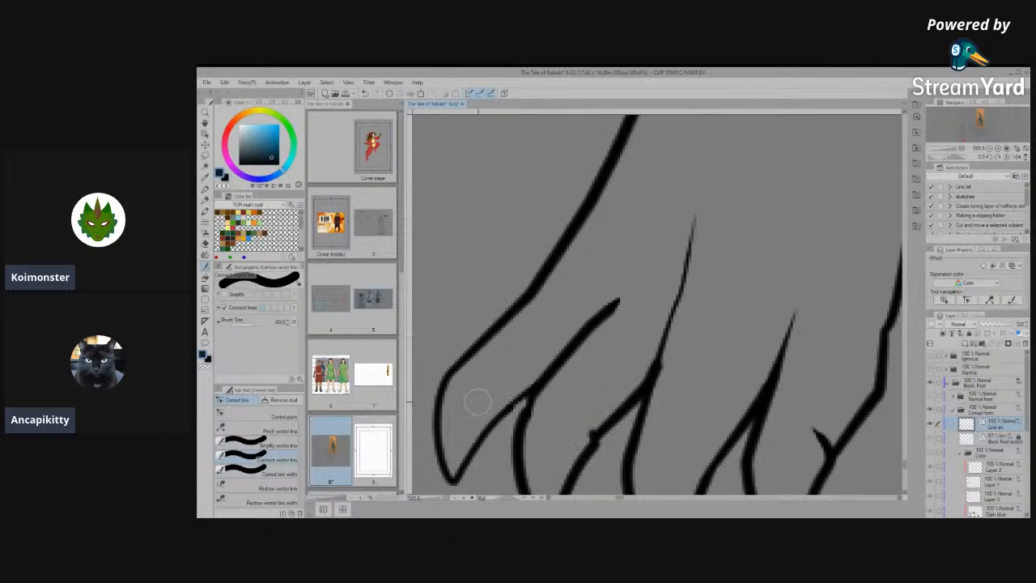
click(274, 446)
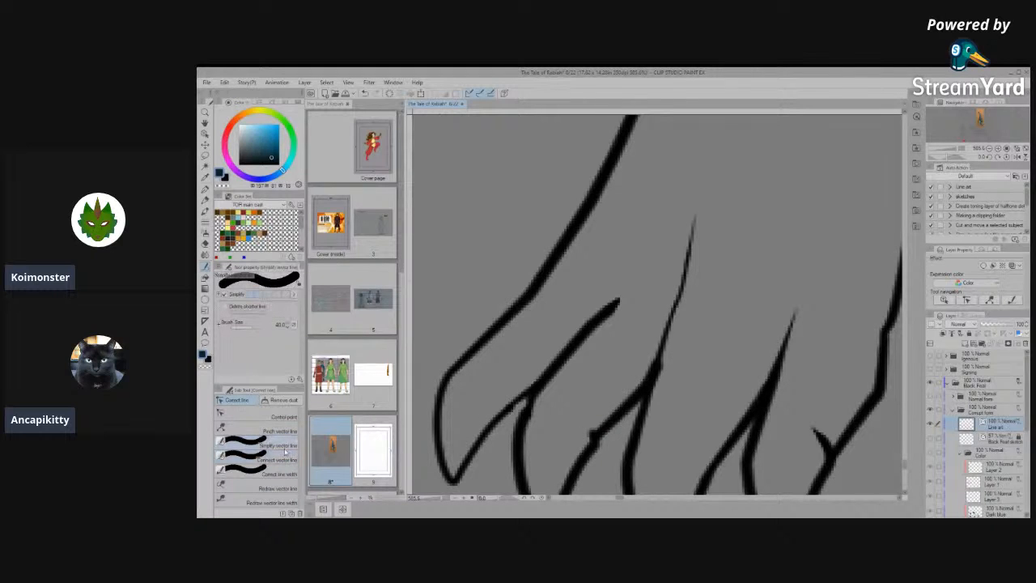
drag(588, 447, 617, 405)
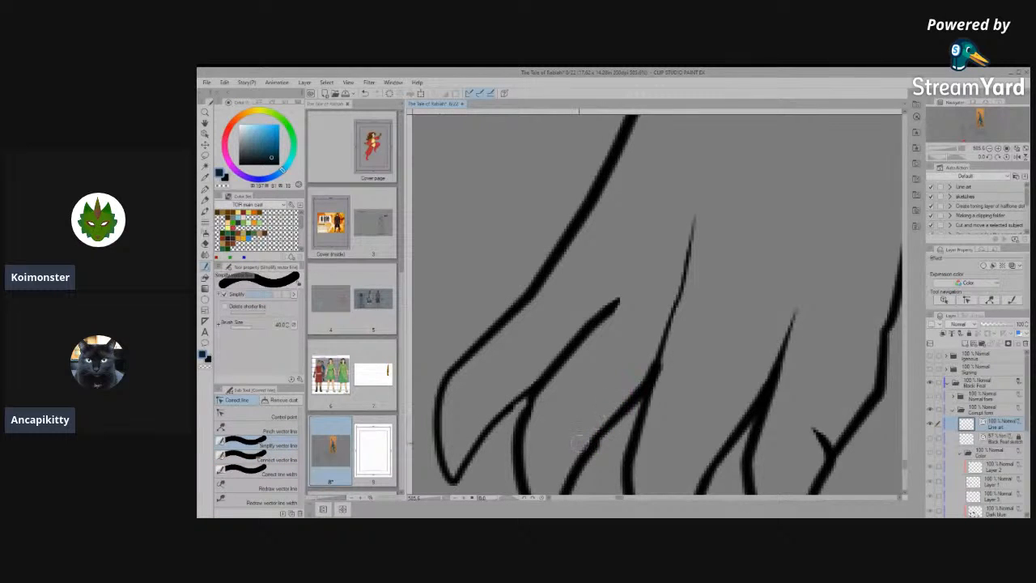
- Adjust the vector control points where the second and middle claws' outlines meet their toe lines
mouse_move(525, 419)
mouse_down()
mouse_move(520, 471)
mouse_move(545, 393)
mouse_move(556, 390)
mouse_up()
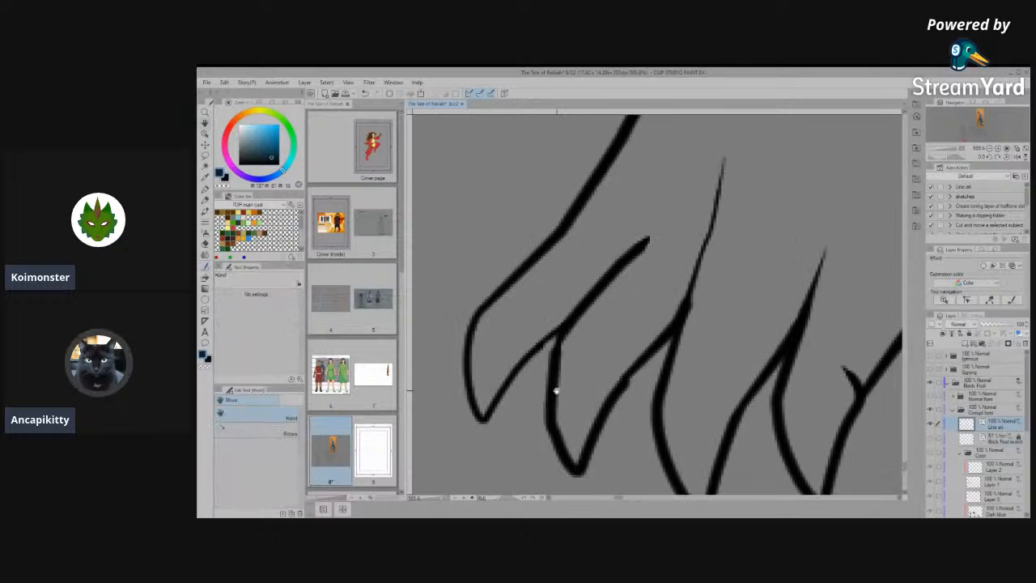
click(275, 416)
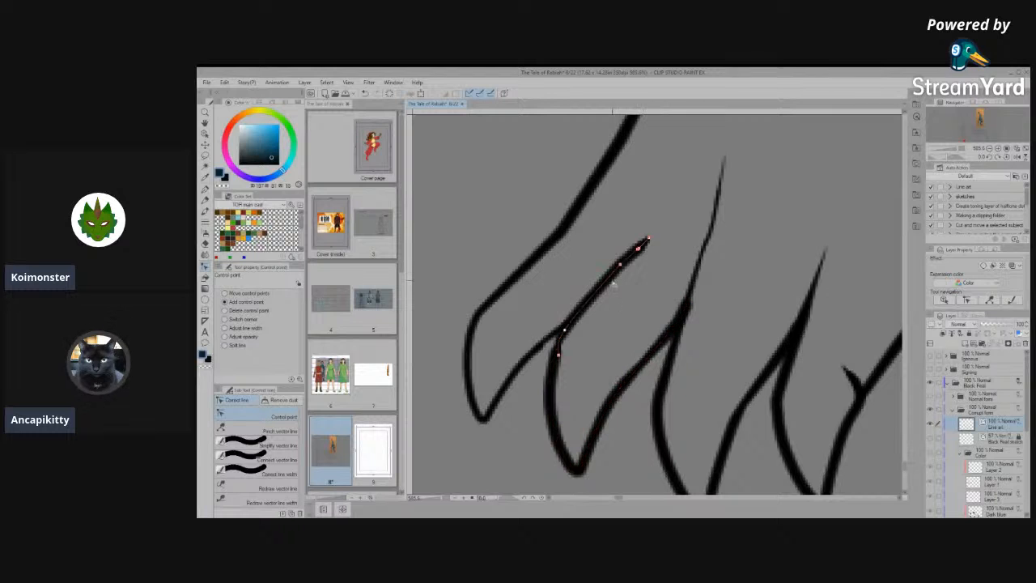
scroll(574, 350, up, 5)
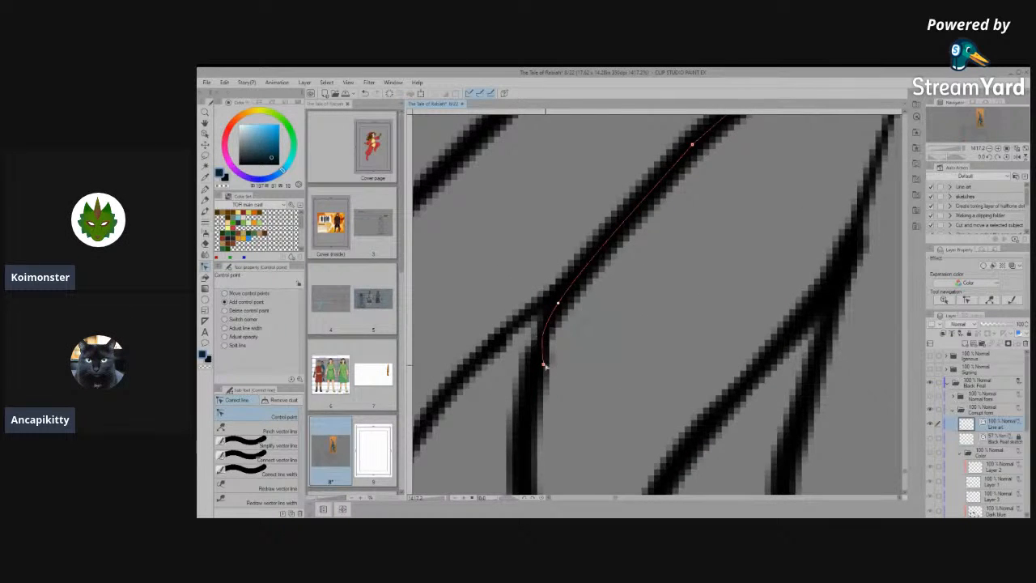
scroll(595, 360, down, 3)
scroll(595, 360, down, 5)
scroll(613, 352, up, 8)
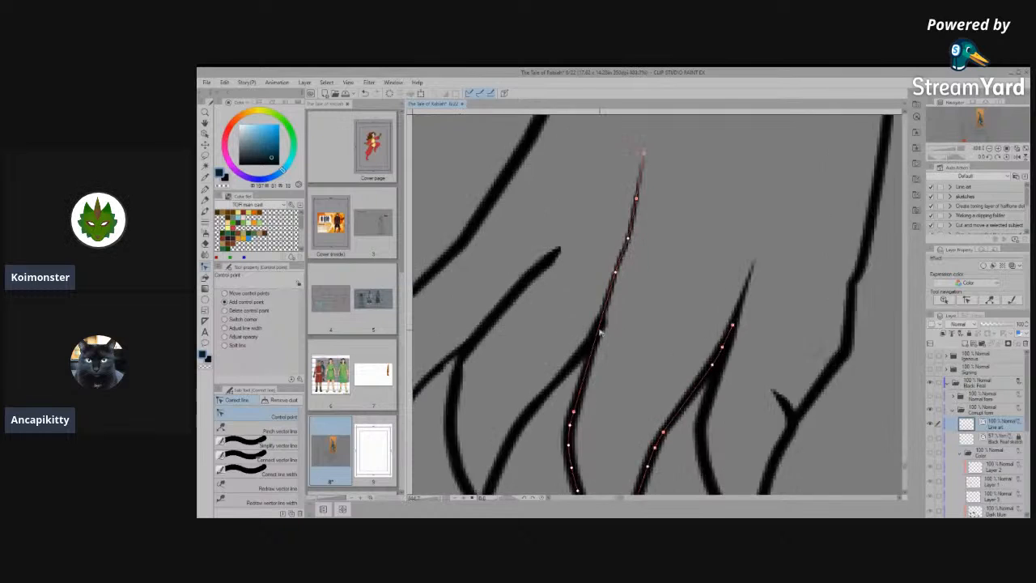
scroll(599, 332, up, 4)
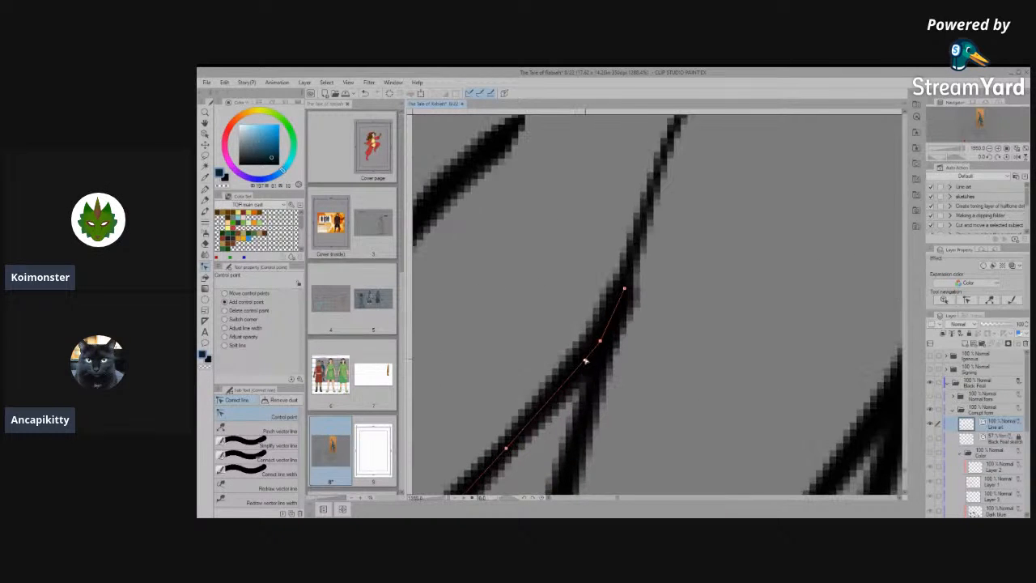
drag(591, 342, 571, 366)
scroll(572, 366, down, 4)
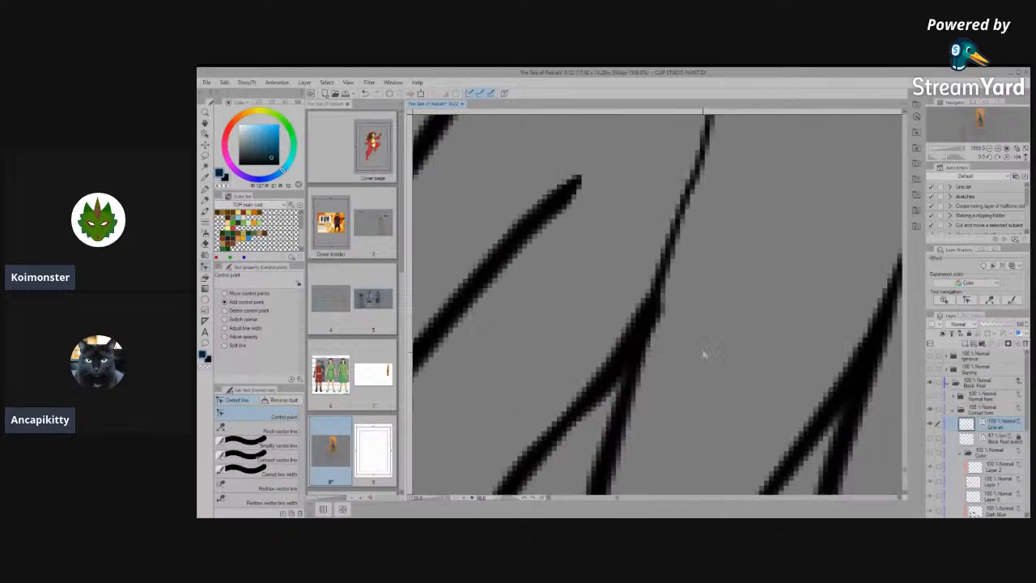
scroll(672, 336, down, 2)
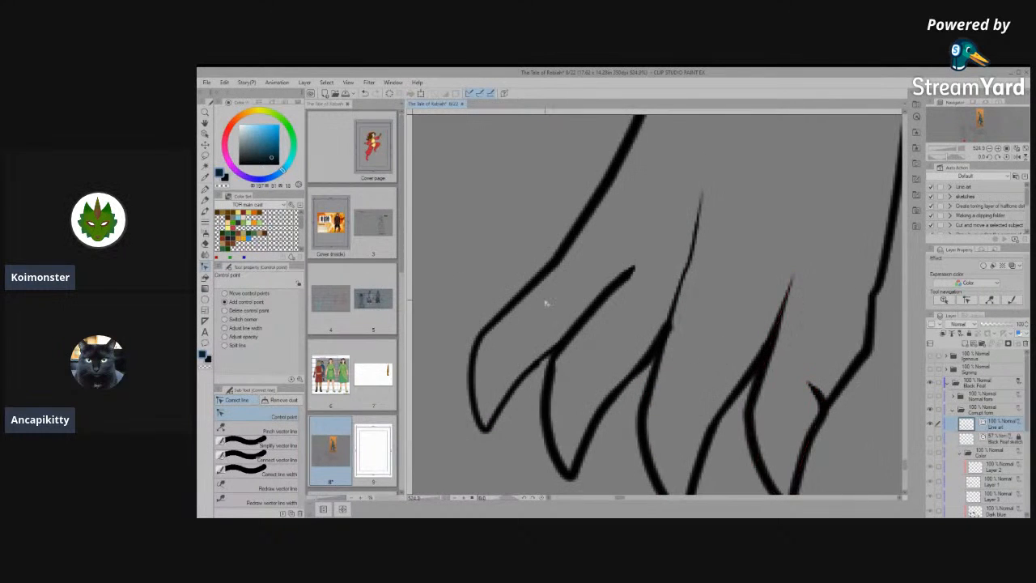
- Connect the second claw's side line to the short diagonal toe line above it with Connect vector line
scroll(564, 343, up, 4)
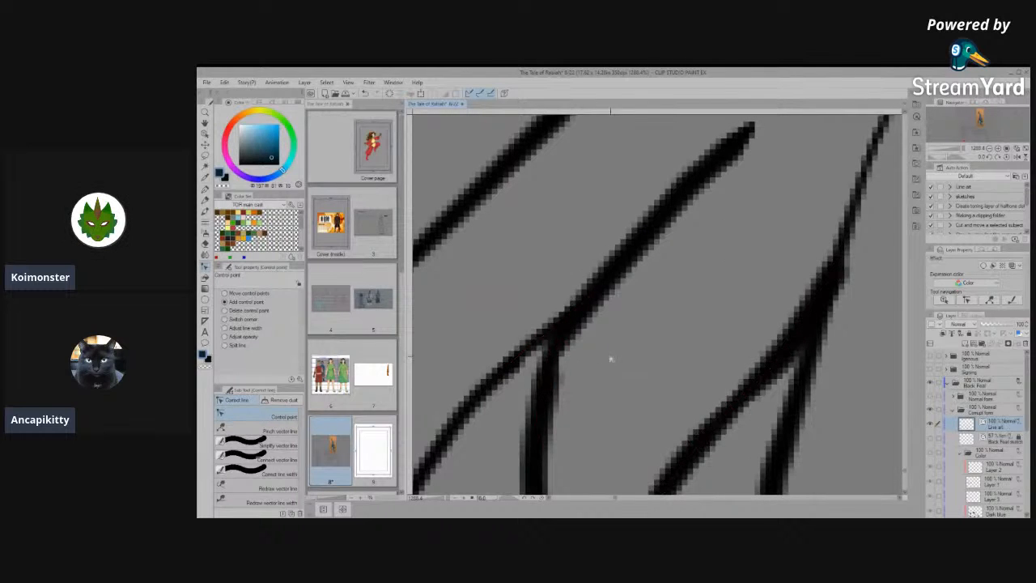
click(280, 459)
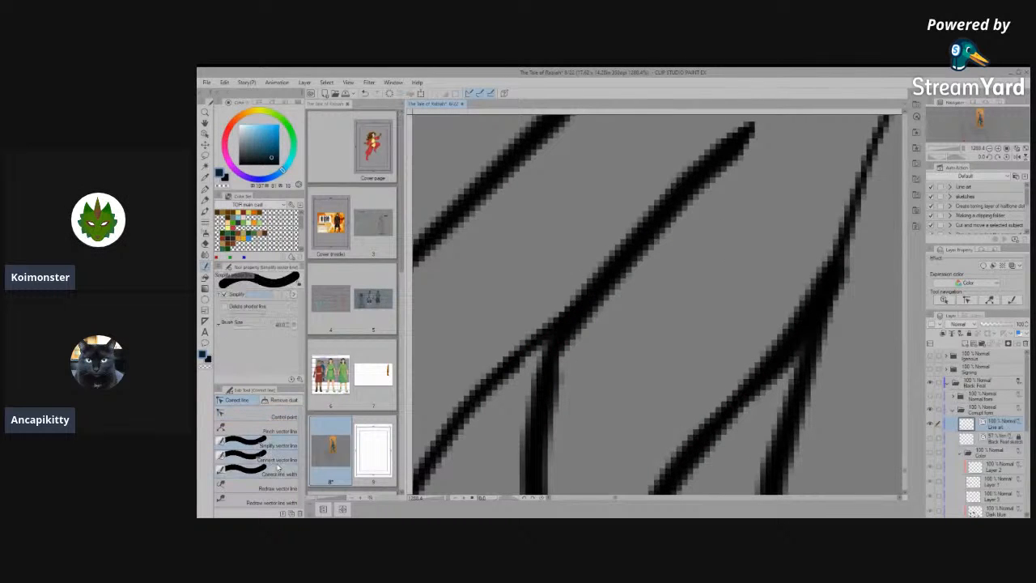
mouse_move(567, 350)
mouse_down()
mouse_move(568, 331)
mouse_move(658, 238)
mouse_up()
mouse_move(530, 427)
mouse_down()
mouse_move(609, 293)
mouse_move(631, 283)
mouse_up()
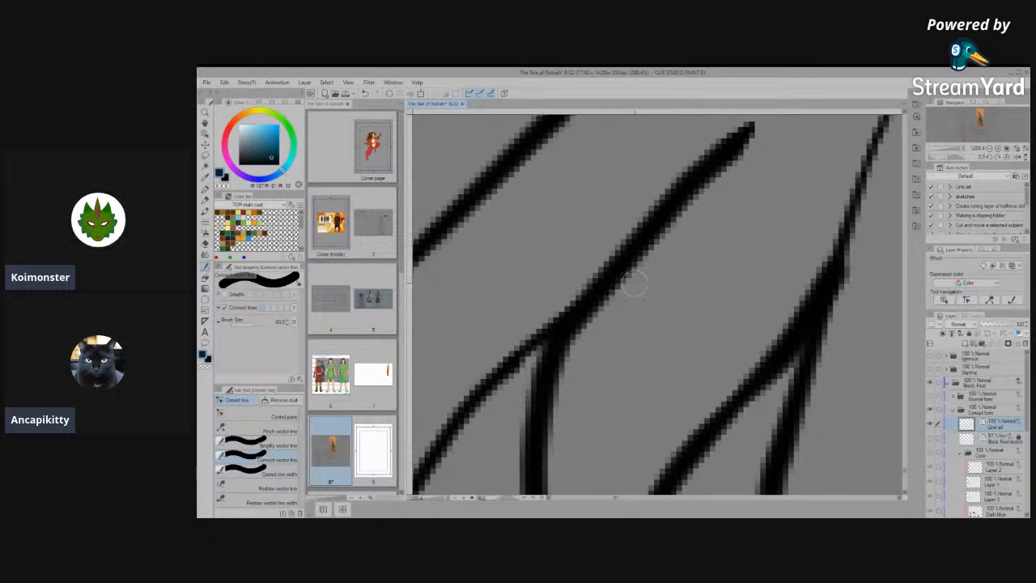
scroll(635, 283, down, 7)
scroll(687, 280, up, 3)
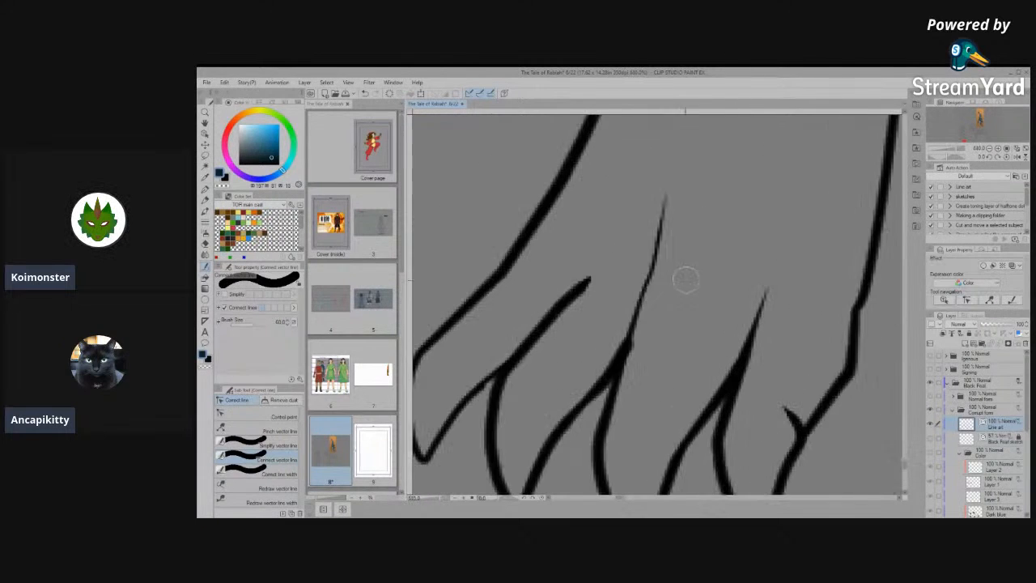
- Thicken the upper part of the middle claw's long tapering toe line with Correct line width set to Thicken
click(275, 417)
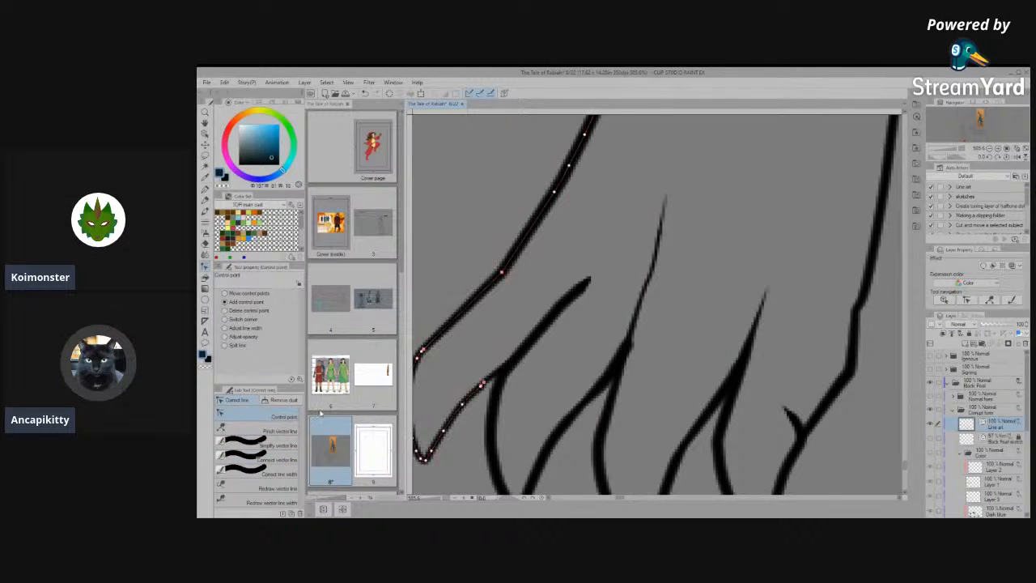
click(282, 444)
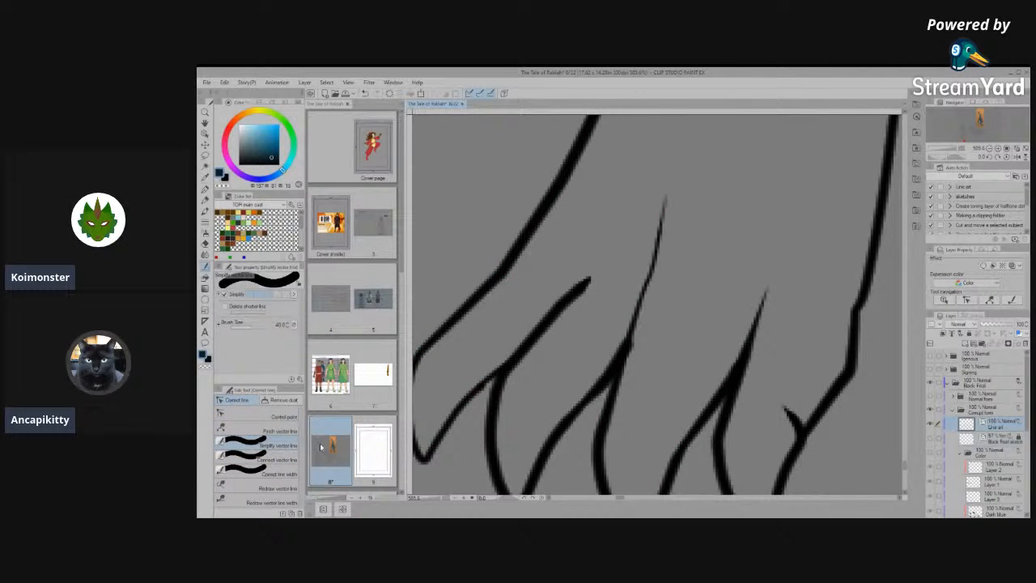
click(257, 461)
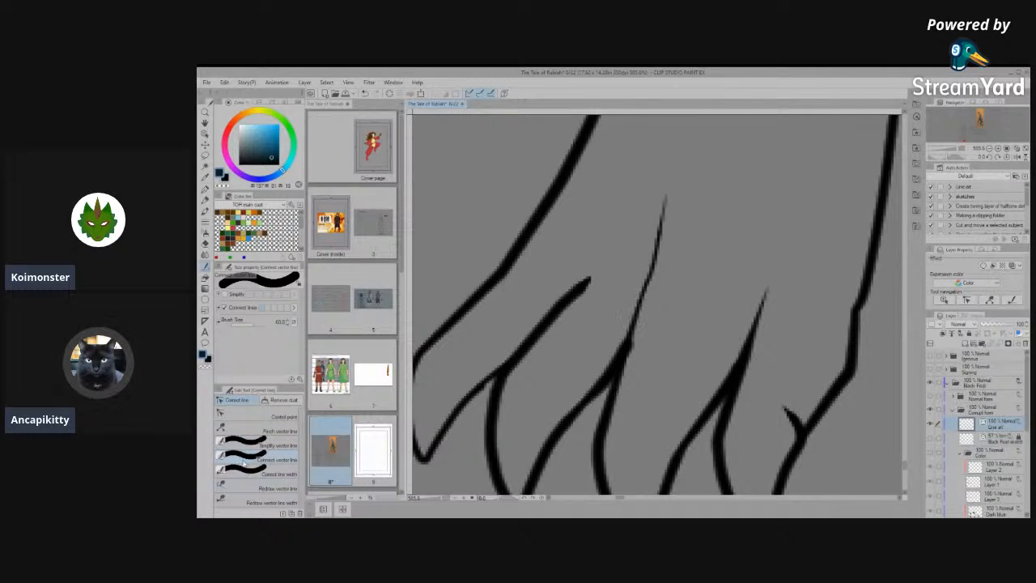
click(257, 476)
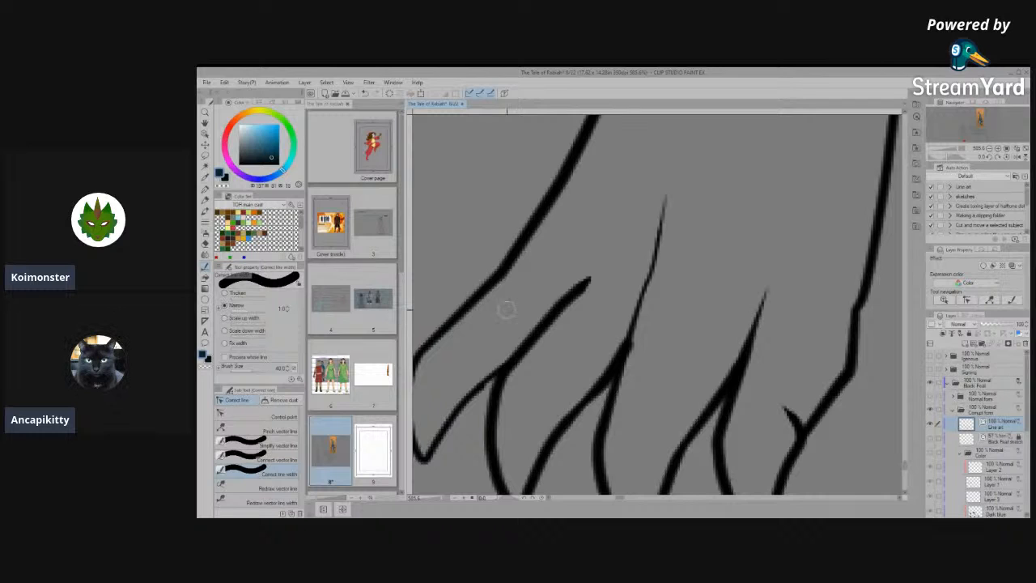
click(224, 293)
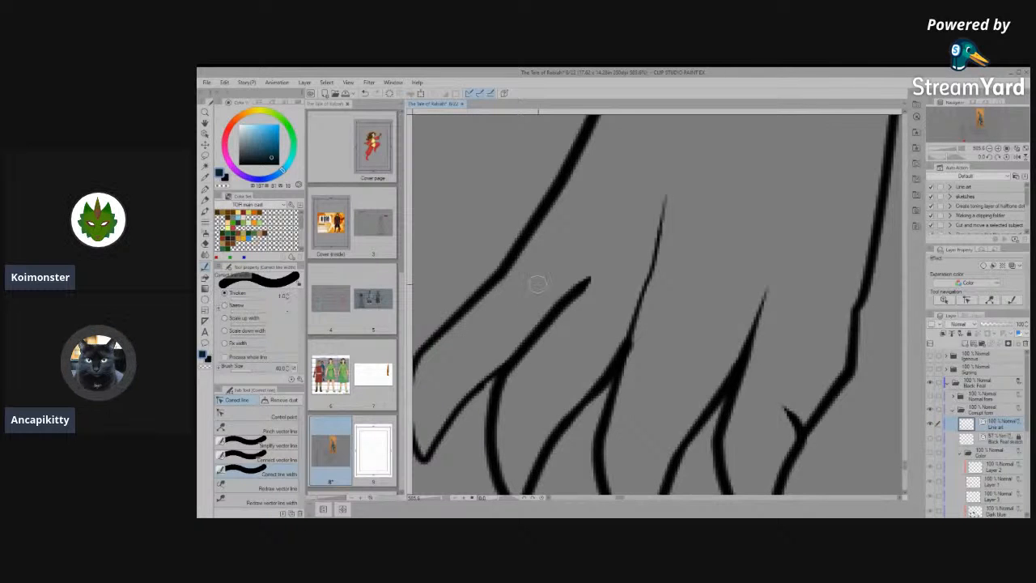
mouse_move(656, 232)
mouse_down()
mouse_move(651, 310)
mouse_move(670, 119)
mouse_up()
scroll(647, 276, down, 5)
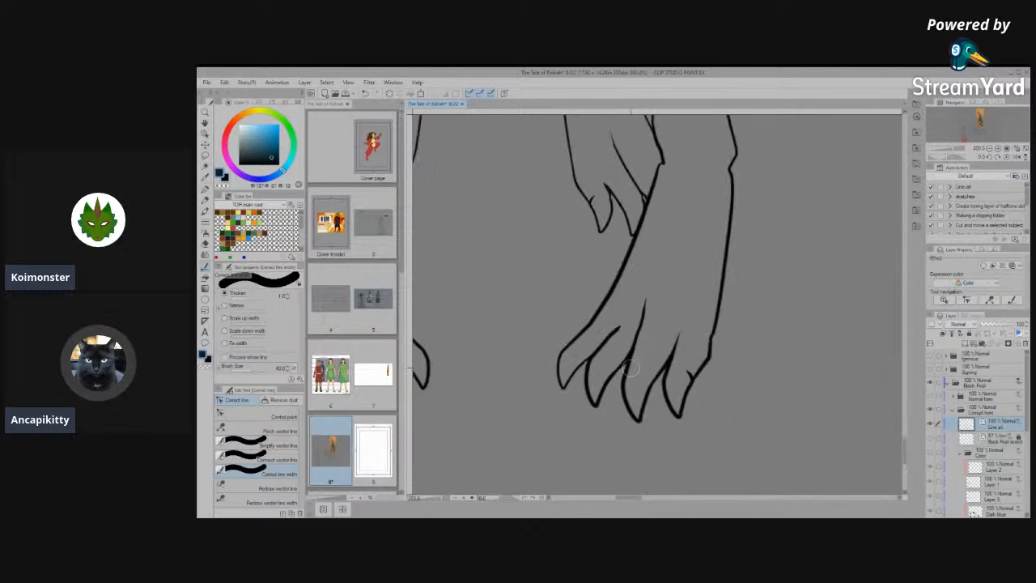
scroll(636, 369, down, 5)
- Pull the hook above the outermost claw back toward the foot's outer outline with its control points
scroll(679, 376, up, 6)
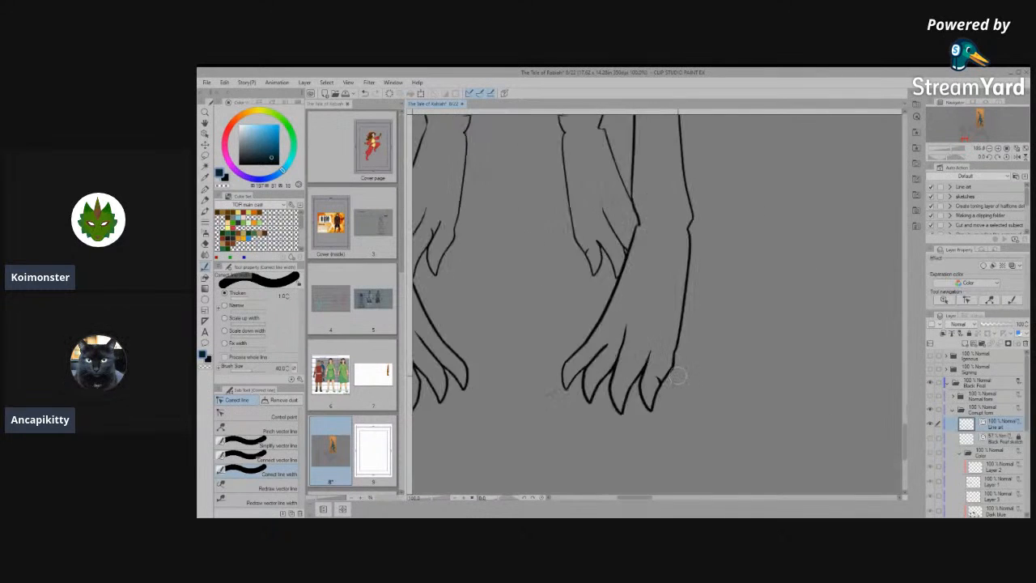
scroll(679, 375, up, 5)
click(259, 416)
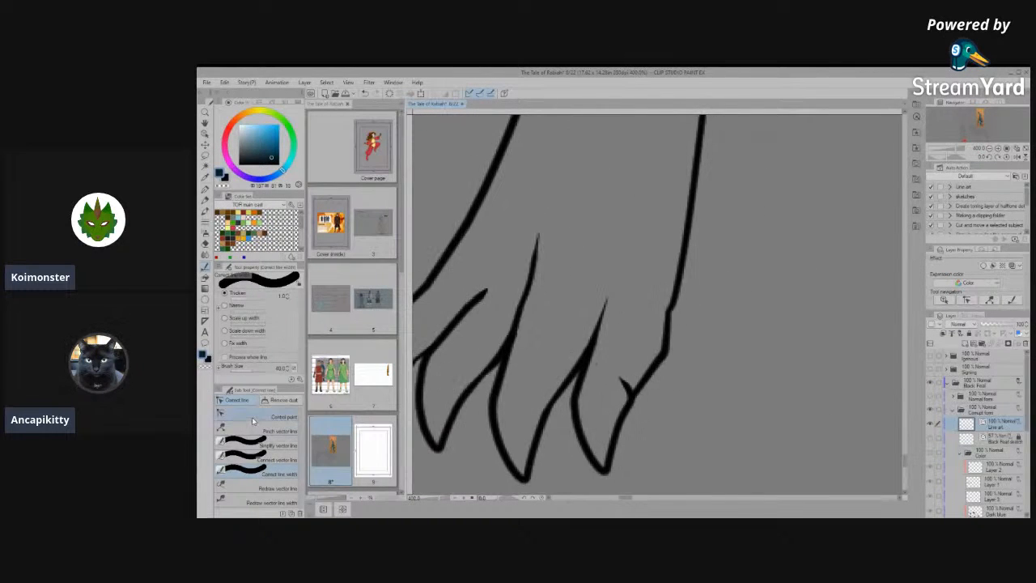
scroll(611, 382, up, 2)
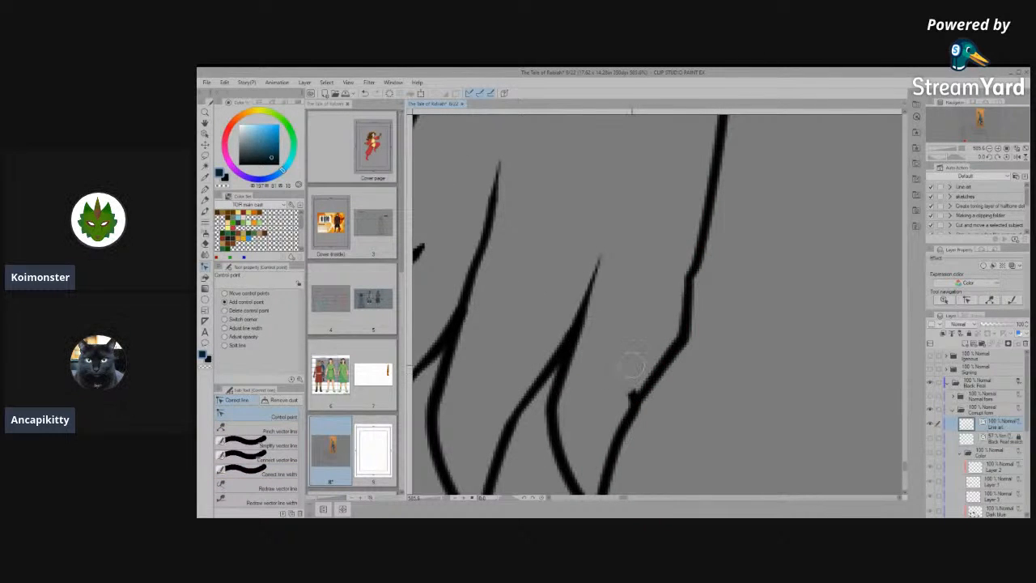
- Connect the outermost claw's line to the foot's outer outline and simplify the leftover bump at their junction
click(277, 445)
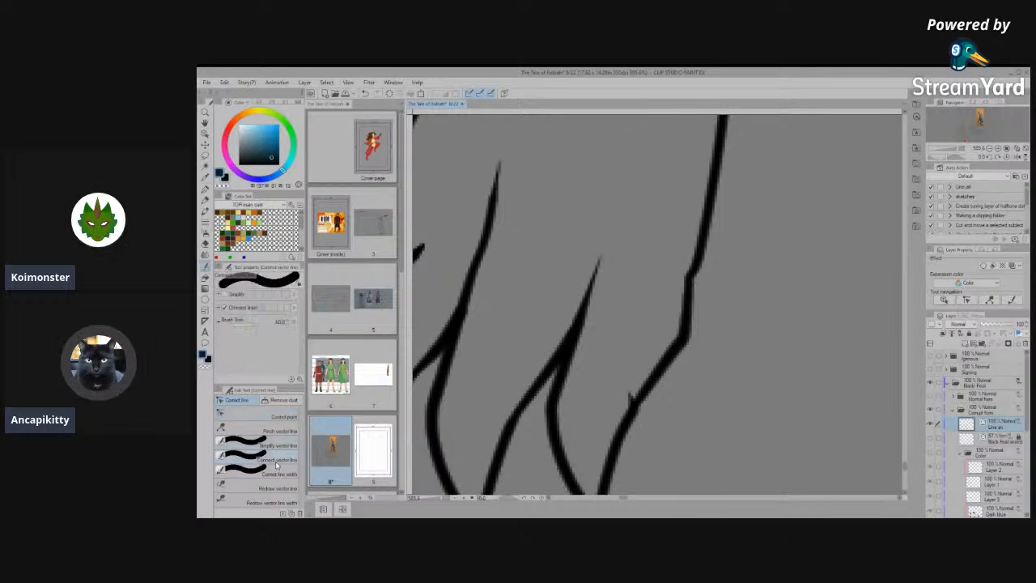
click(278, 459)
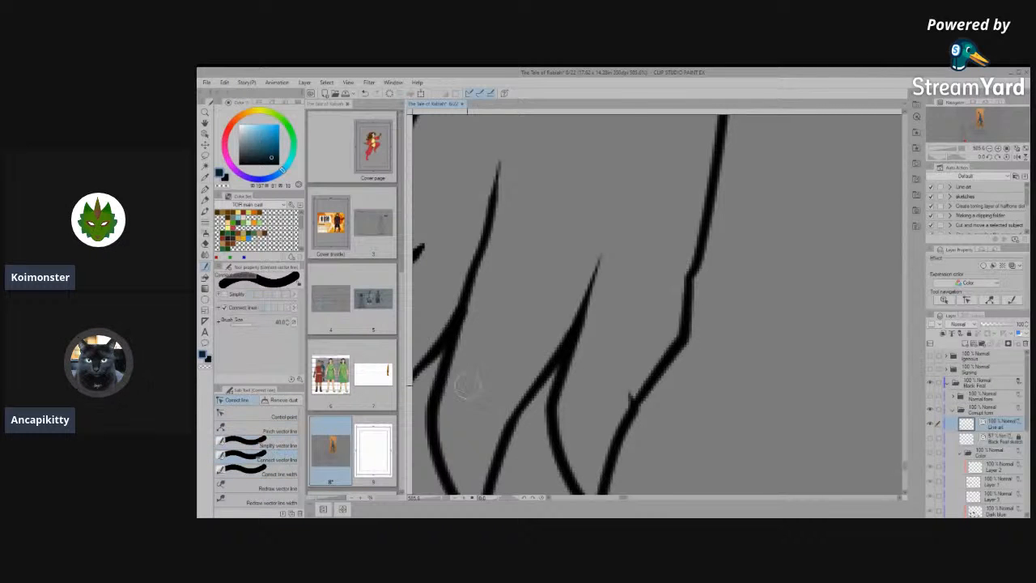
click(278, 445)
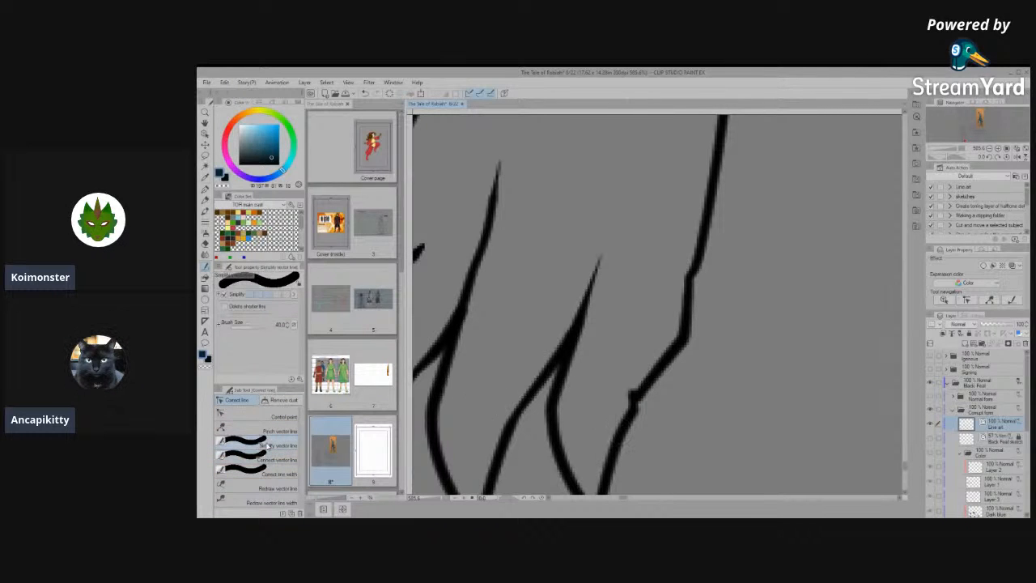
mouse_move(627, 407)
mouse_down()
mouse_move(628, 422)
mouse_move(659, 375)
mouse_up()
scroll(668, 384, down, 5)
scroll(669, 385, up, 5)
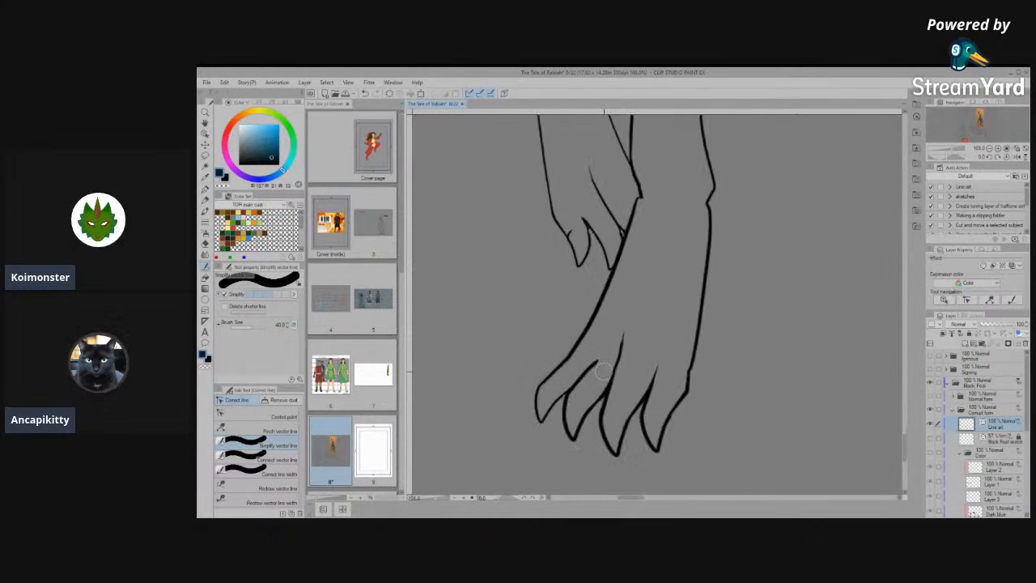
- Lengthen the second claw's toe line up into the foot by pulling its upper end outward with control points
scroll(603, 371, up, 1)
click(257, 416)
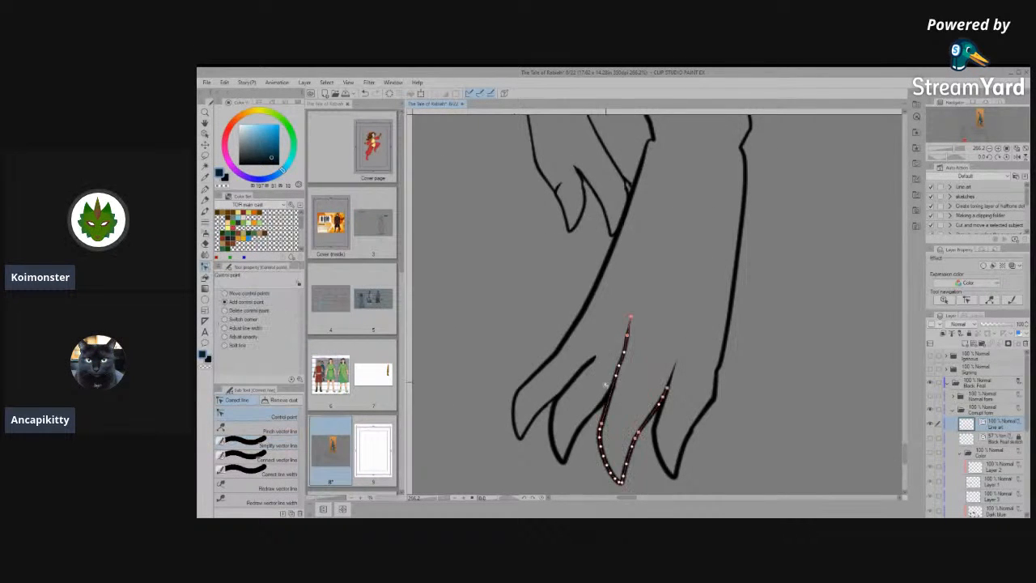
drag(599, 347, 608, 315)
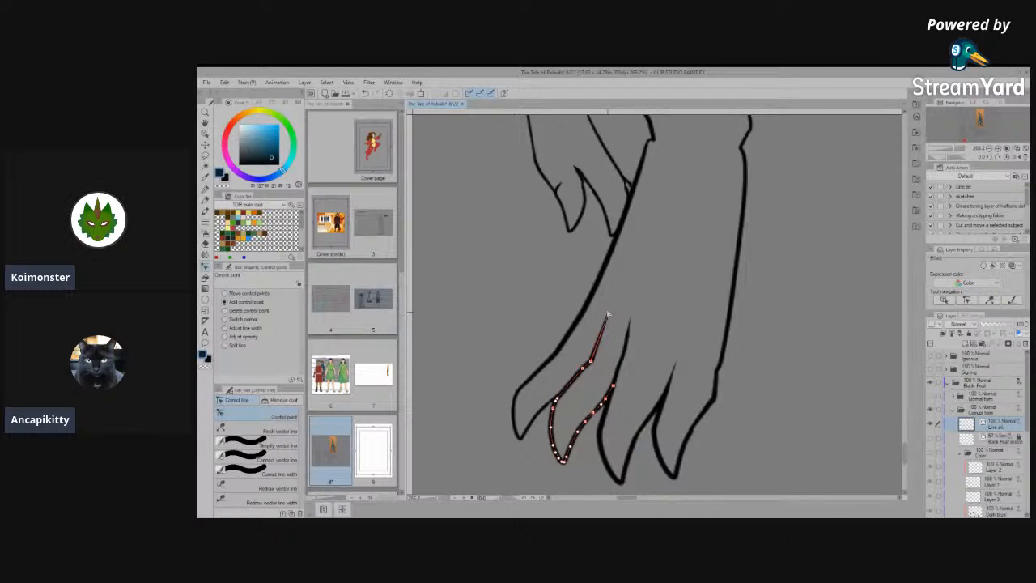
scroll(608, 315, up, 8)
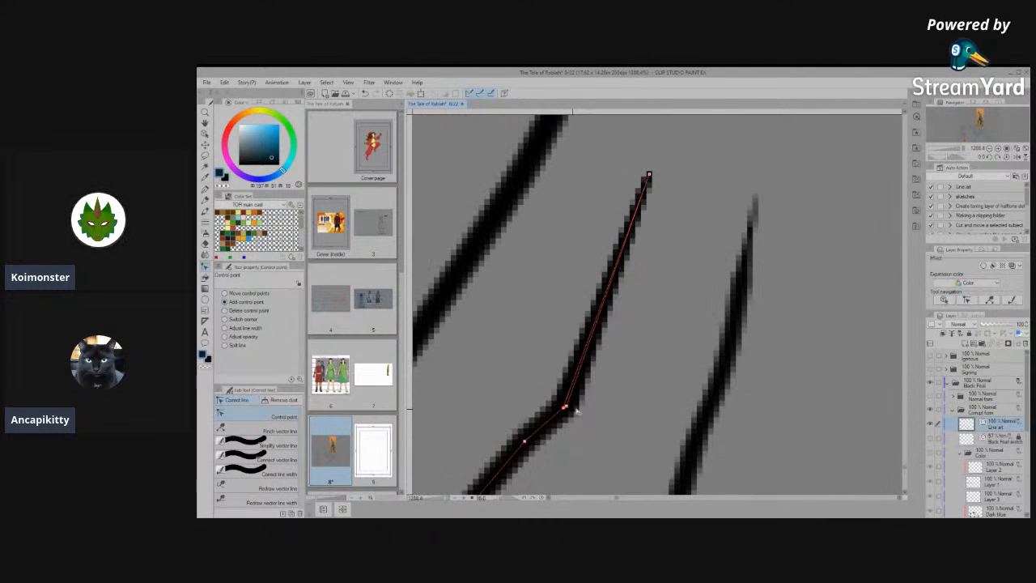
drag(649, 175, 666, 143)
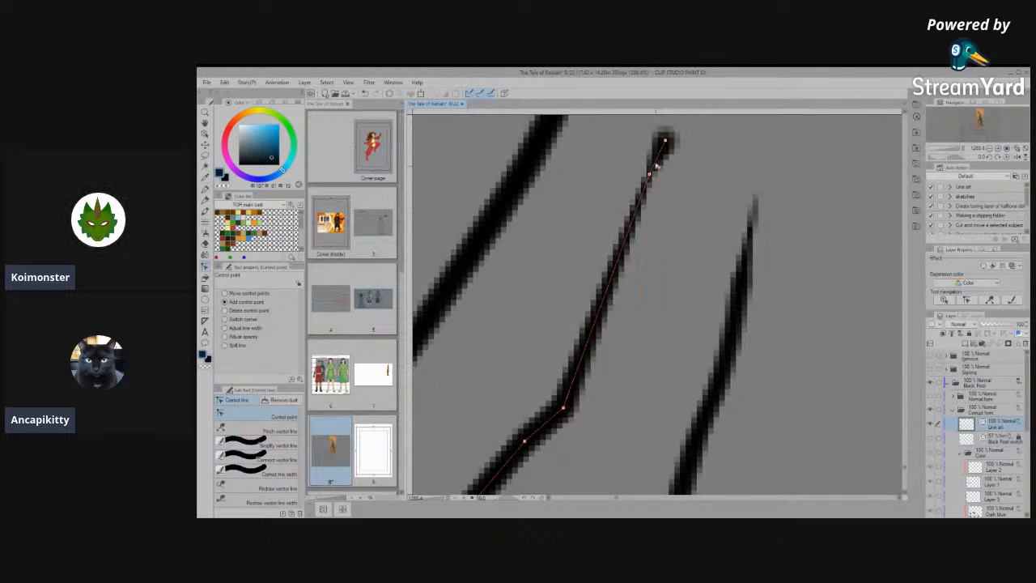
scroll(650, 255, down, 2)
key(ctrl+z)
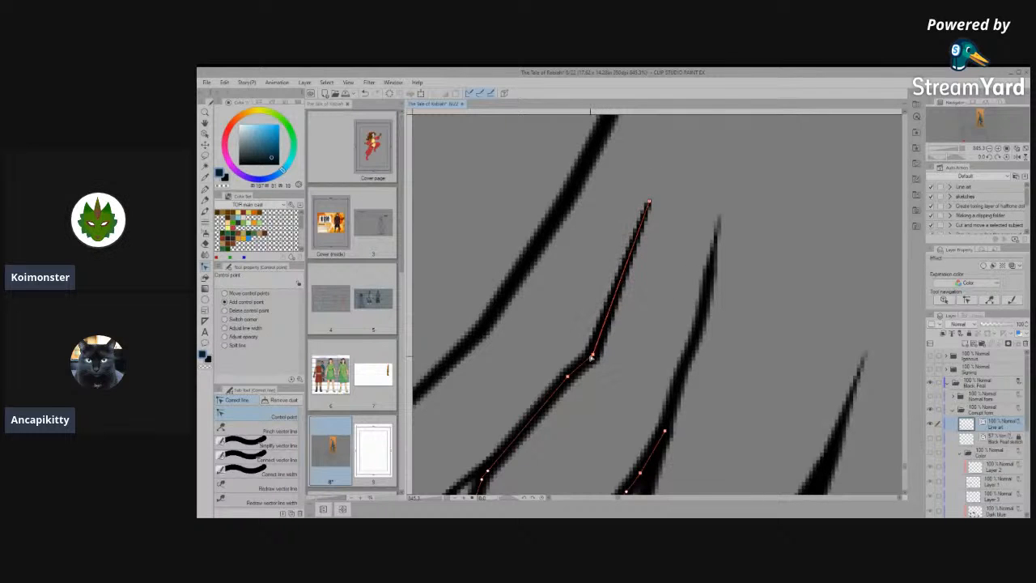
- Smooth the sharp bend in the second claw's lengthened toe line by repositioning its control points
scroll(595, 356, down, 1)
scroll(608, 348, up, 1)
scroll(608, 356, down, 2)
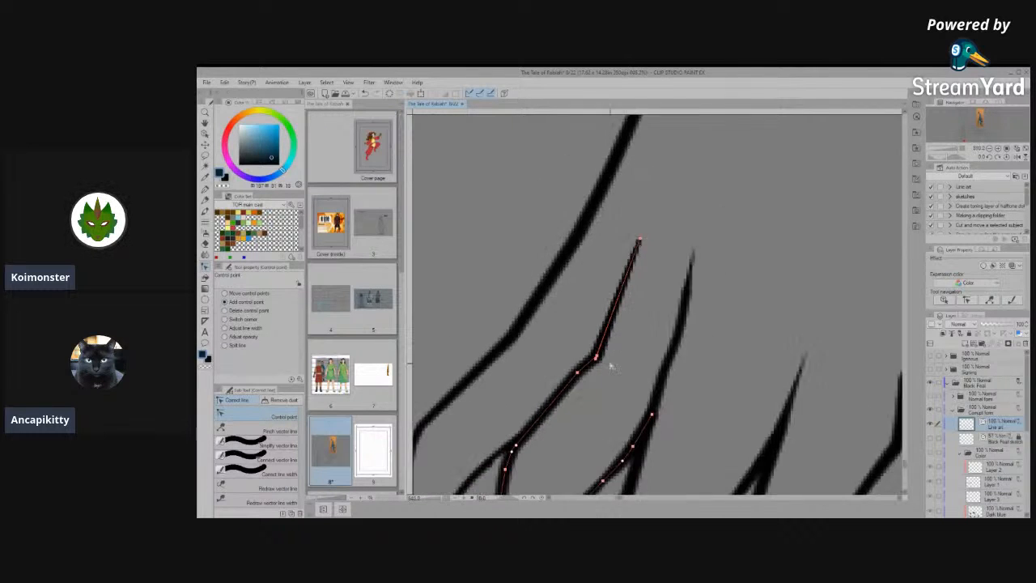
scroll(603, 372, up, 2)
scroll(567, 360, up, 4)
mouse_move(559, 355)
mouse_down()
mouse_move(549, 341)
mouse_move(530, 343)
mouse_move(546, 340)
mouse_up()
click(559, 316)
- Bend the upper tip of the middle claw's long toe line outward to match the slant of the neighbouring toe line
scroll(652, 365, down, 2)
scroll(651, 365, down, 6)
scroll(705, 364, up, 5)
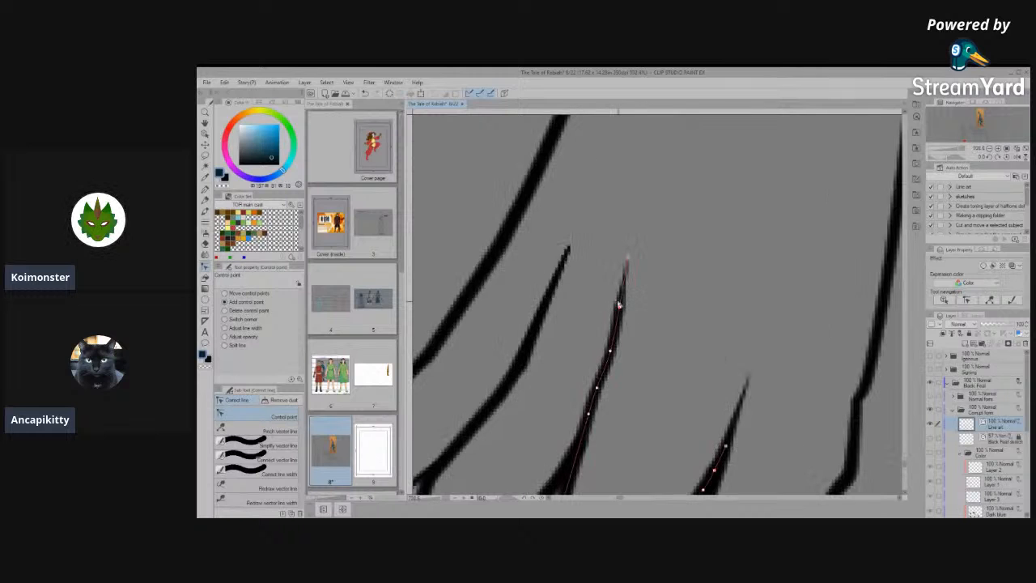
drag(624, 306, 631, 306)
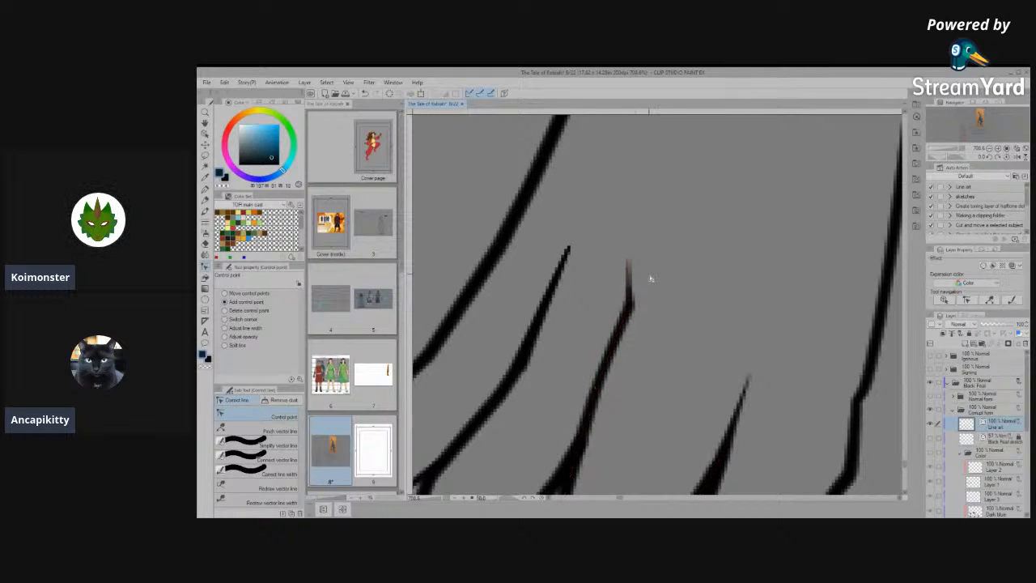
drag(648, 258, 644, 251)
scroll(677, 358, down, 4)
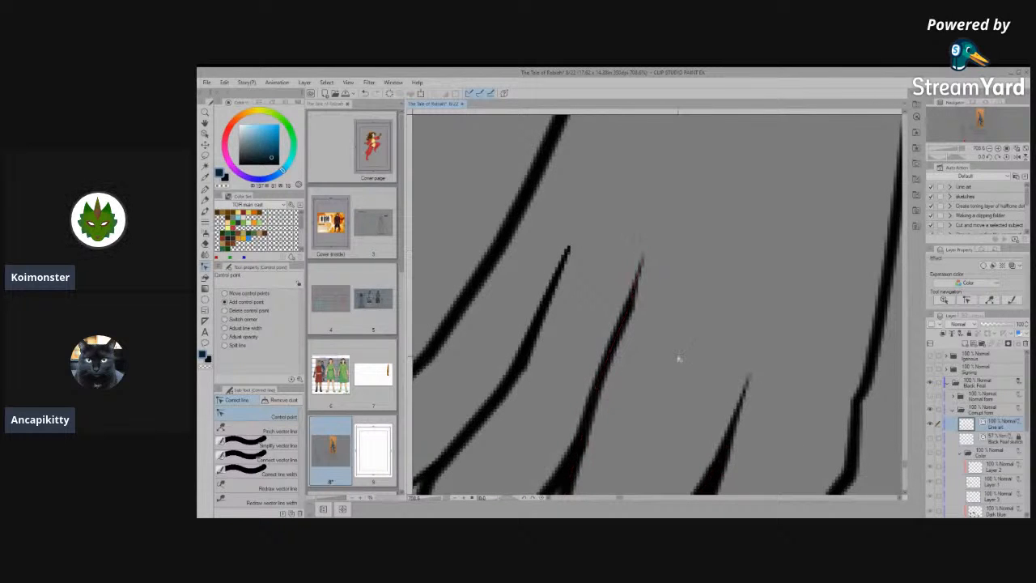
- Smooth the kinks along the foot's outer outline above the last claw by adjusting and adding control points
scroll(797, 387, up, 8)
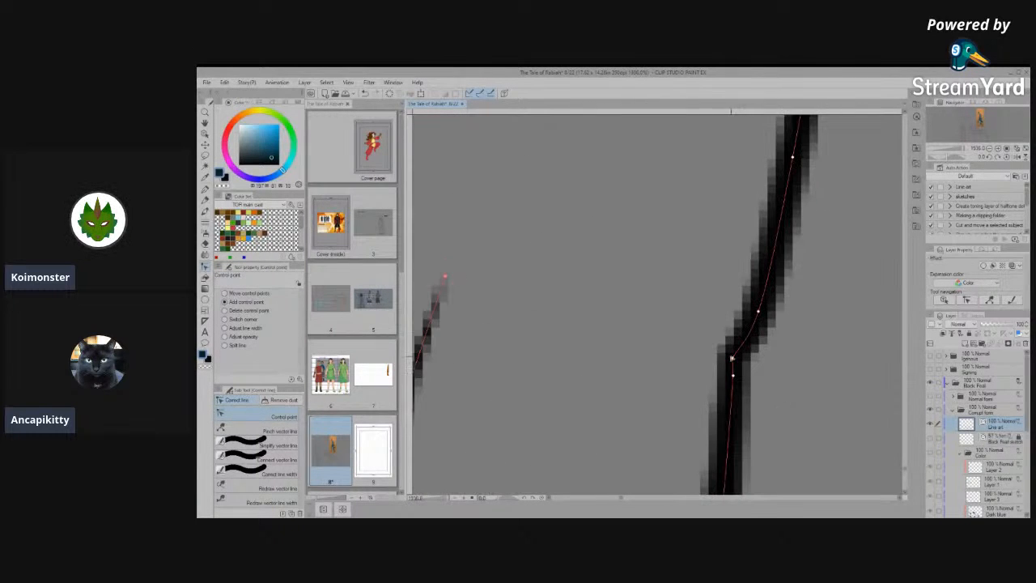
drag(732, 357, 743, 349)
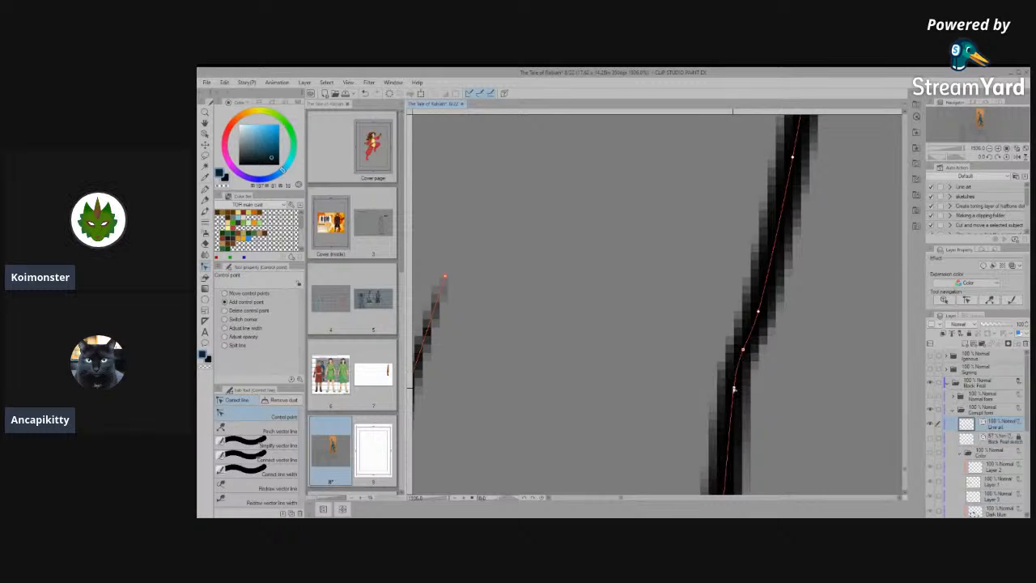
scroll(804, 385, down, 8)
scroll(772, 402, up, 4)
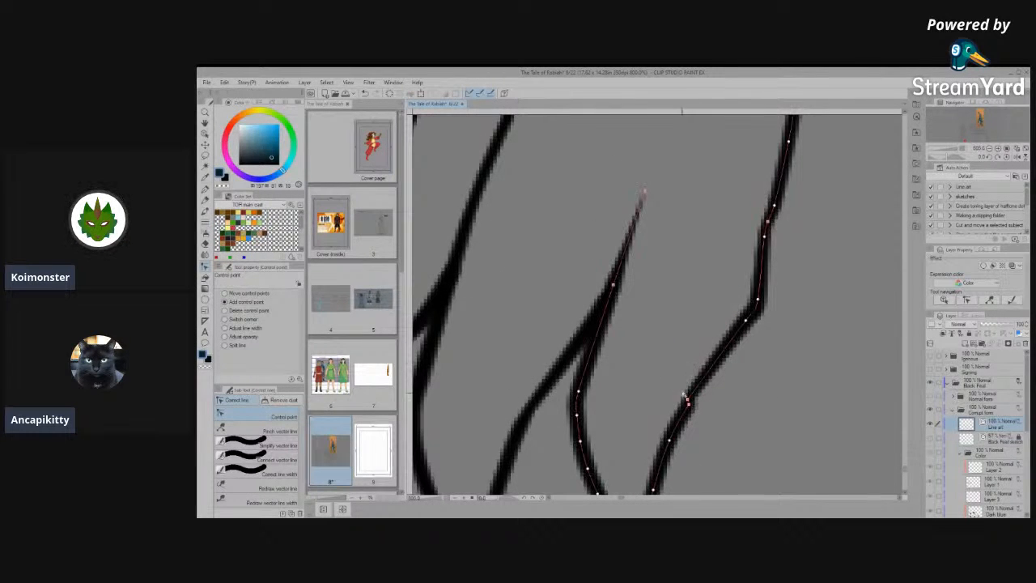
click(707, 378)
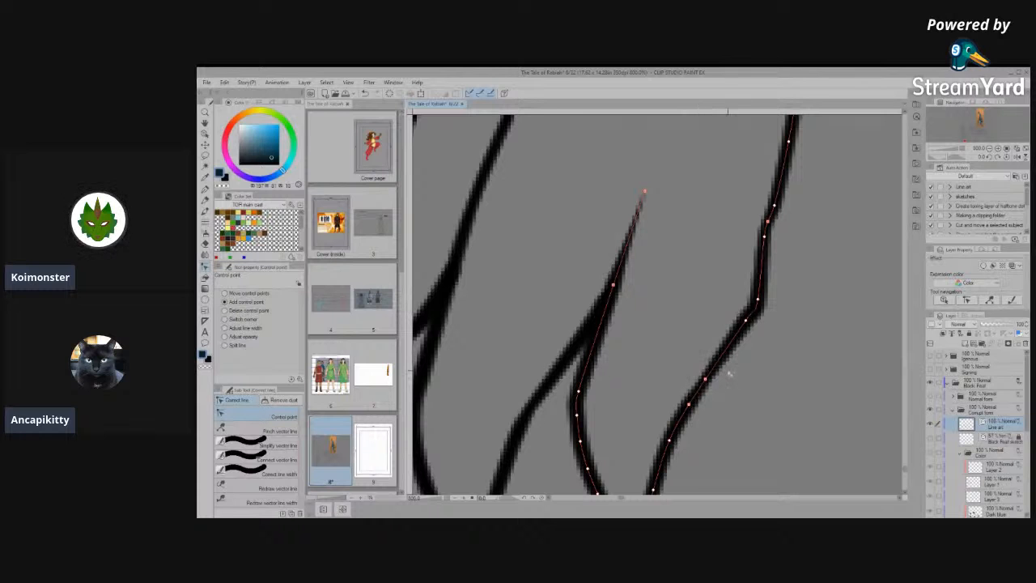
- Save the character sheet with the cleaned-up foot
scroll(732, 383, up, 1)
scroll(732, 383, down, 8)
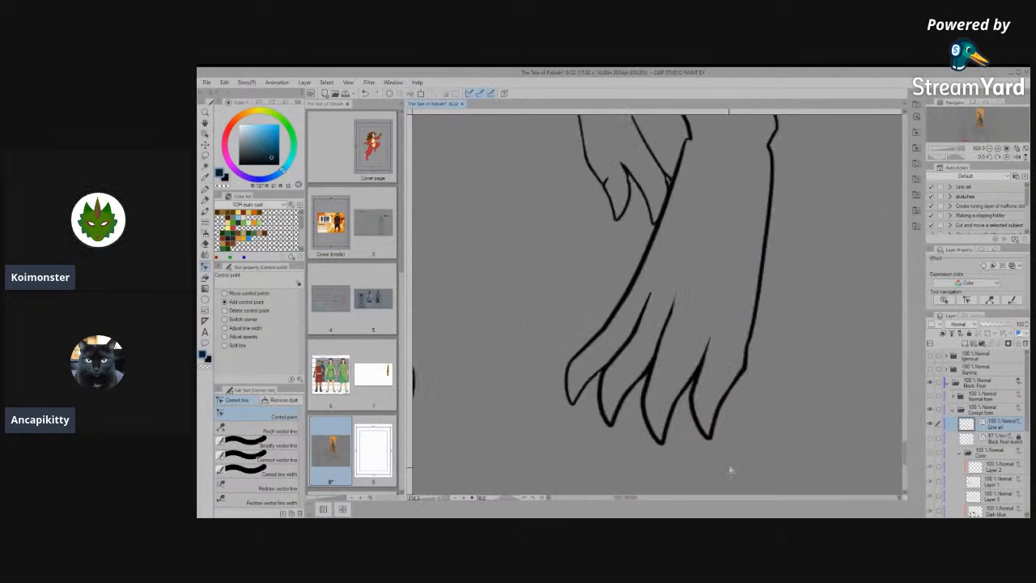
scroll(522, 396, down, 6)
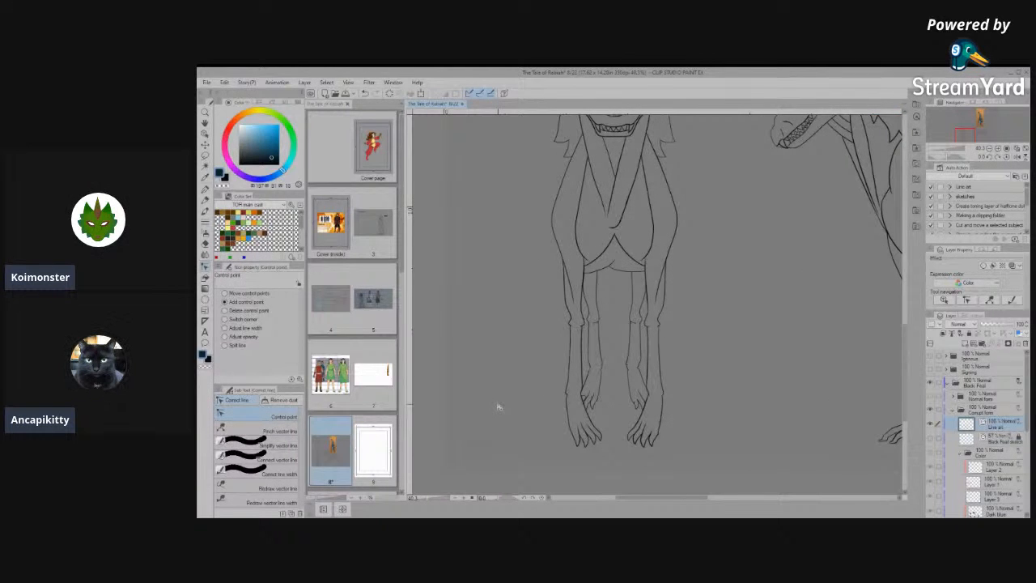
key(ctrl+s)
- Connect the short innermost claw line on the left hind foot to the long toe line above it with Connect vector line
scroll(657, 397, up, 5)
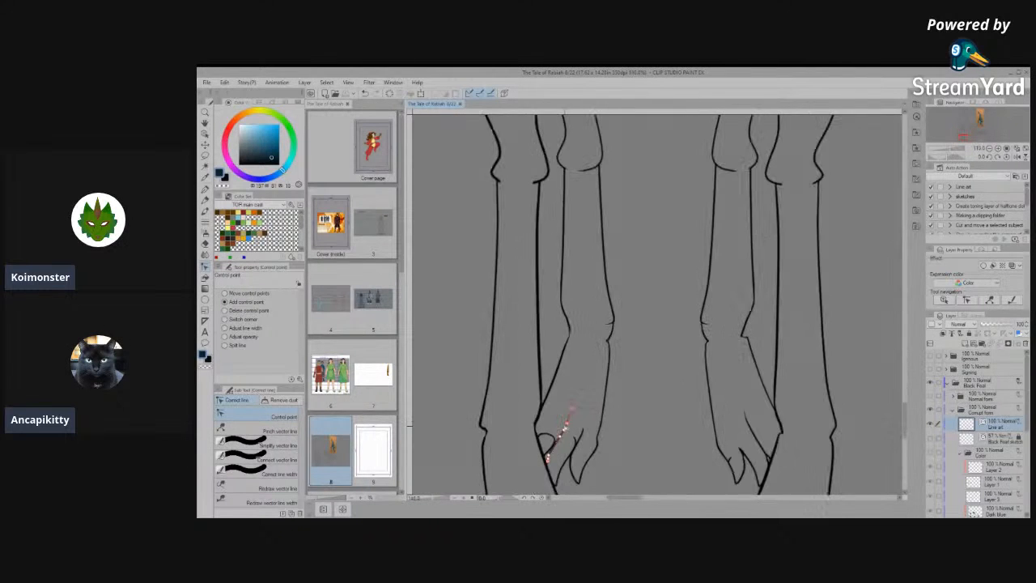
scroll(566, 422, up, 3)
scroll(538, 468, up, 4)
scroll(535, 380, up, 2)
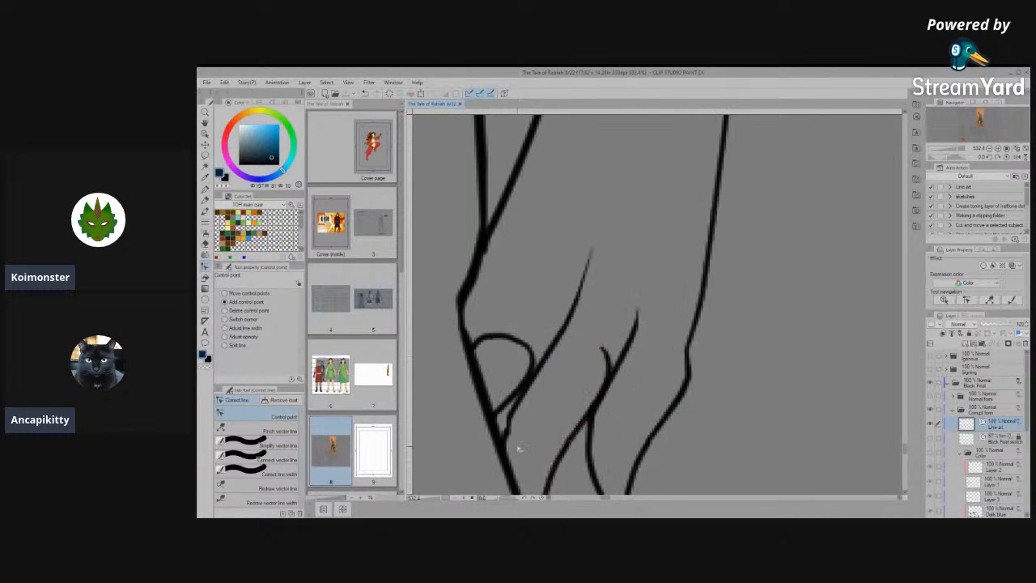
scroll(519, 449, up, 1)
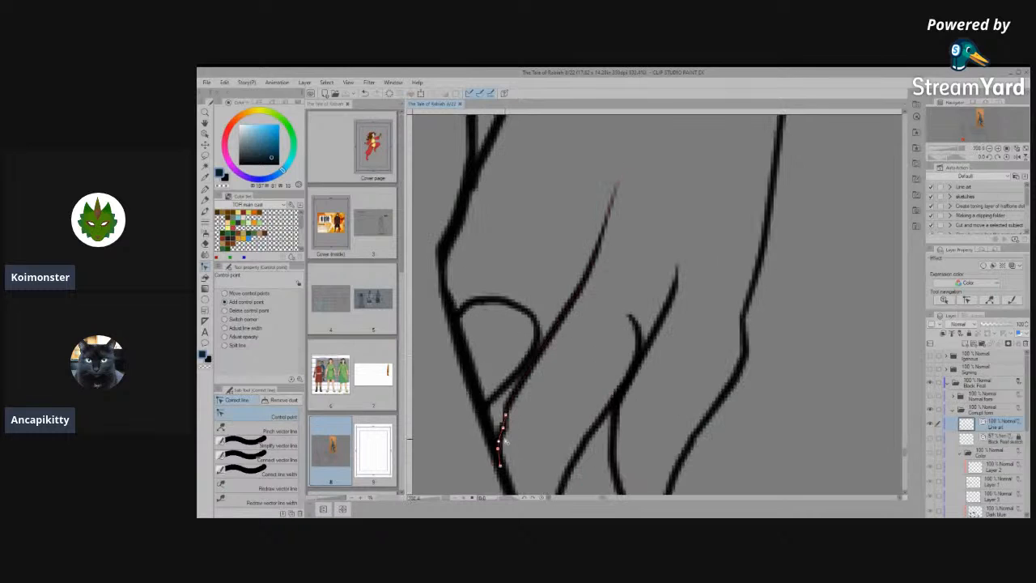
click(263, 458)
drag(534, 421, 508, 411)
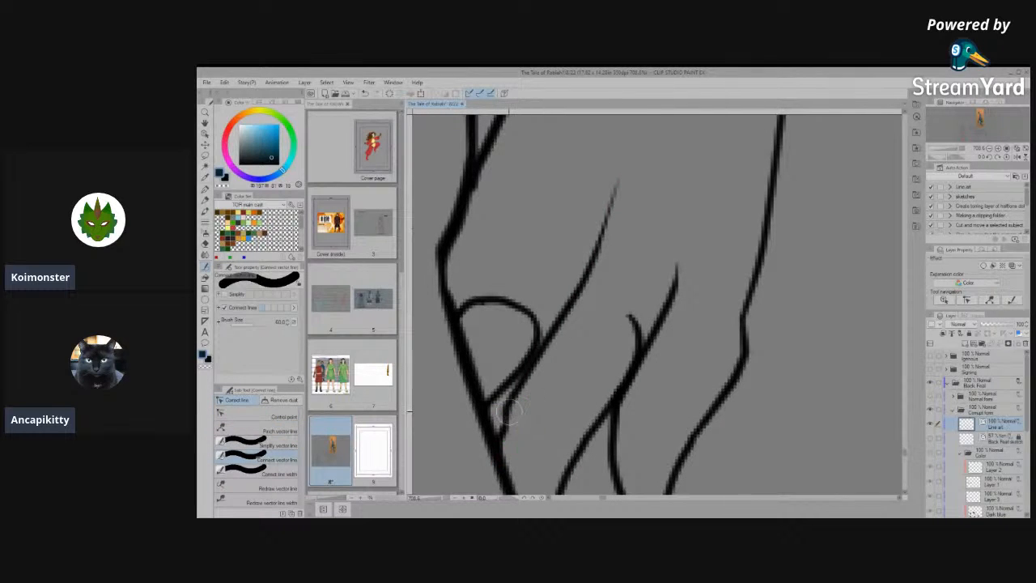
- Simplify the lower part of the joined toe line and reshape it into a smooth curve with control points
click(263, 416)
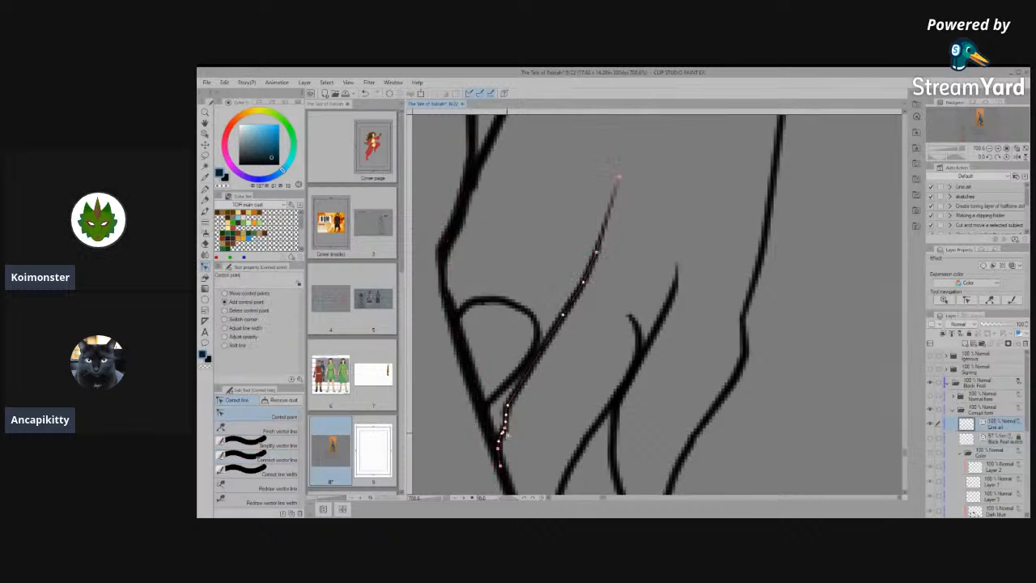
click(247, 445)
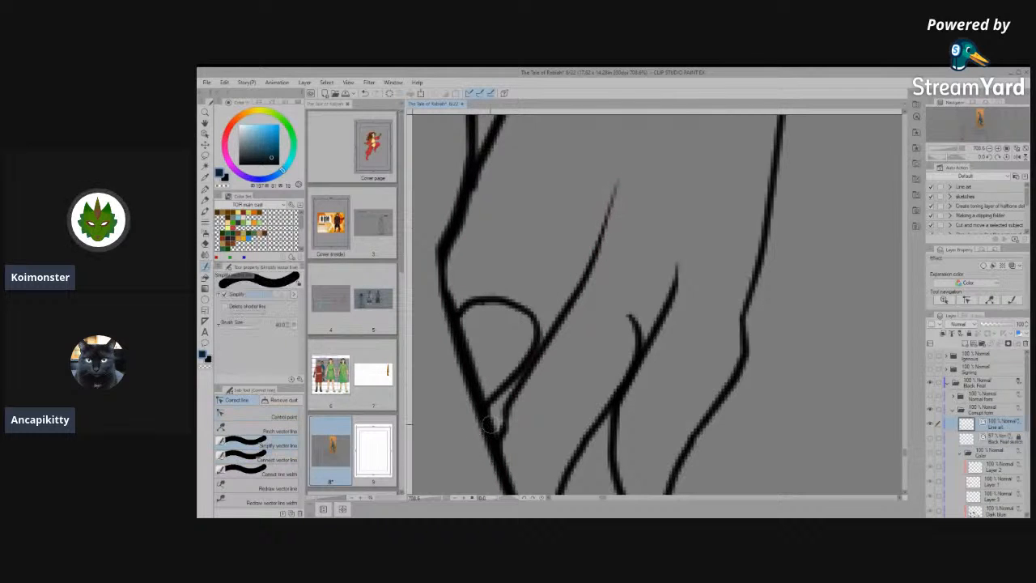
click(260, 416)
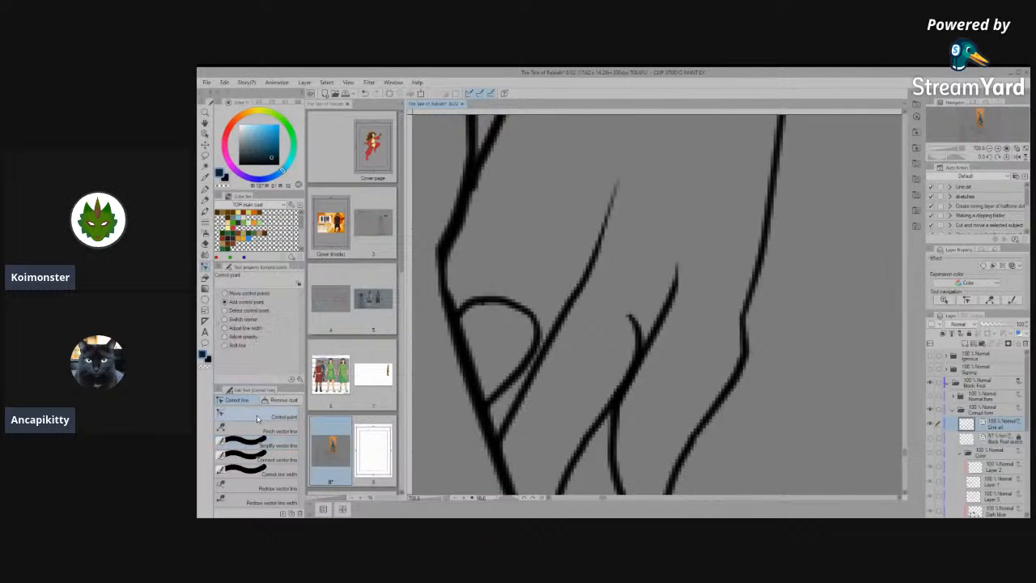
drag(504, 429, 507, 395)
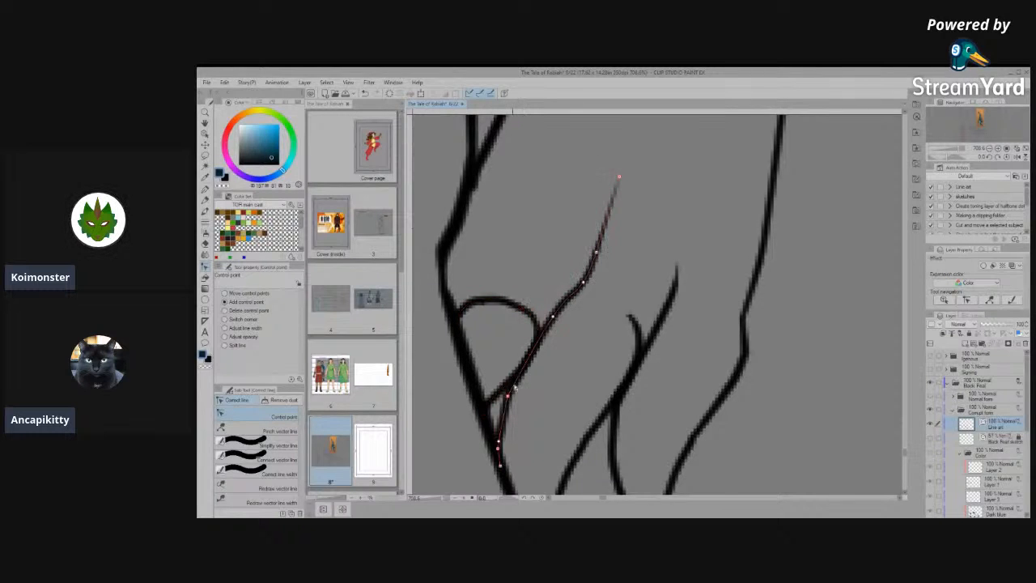
click(528, 360)
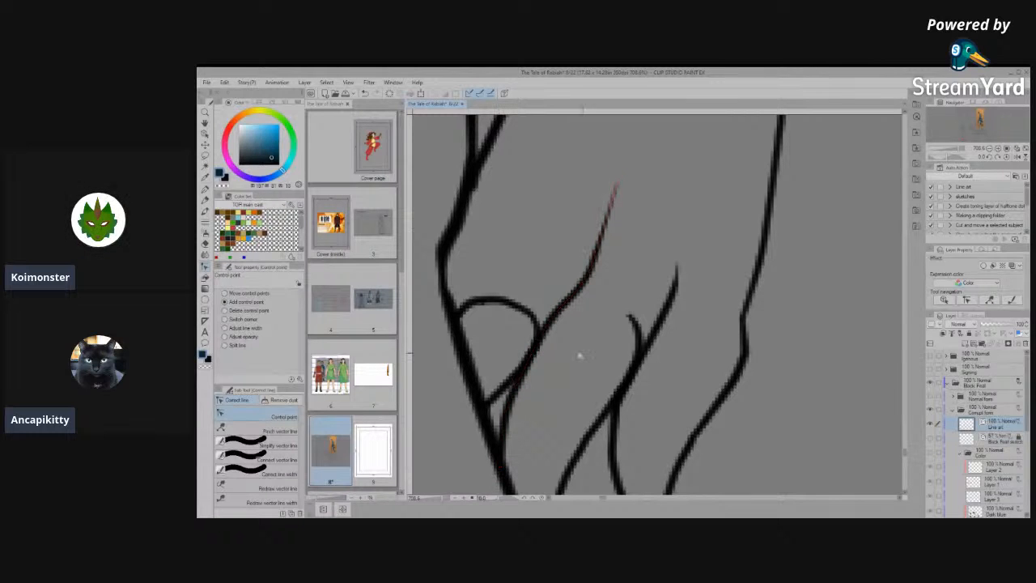
- Try to enlarge the rounded arc over the left hind foot's innermost toe by scaling it with the Object tool
drag(478, 304, 485, 291)
key(ctrl+z)
click(206, 136)
click(510, 308)
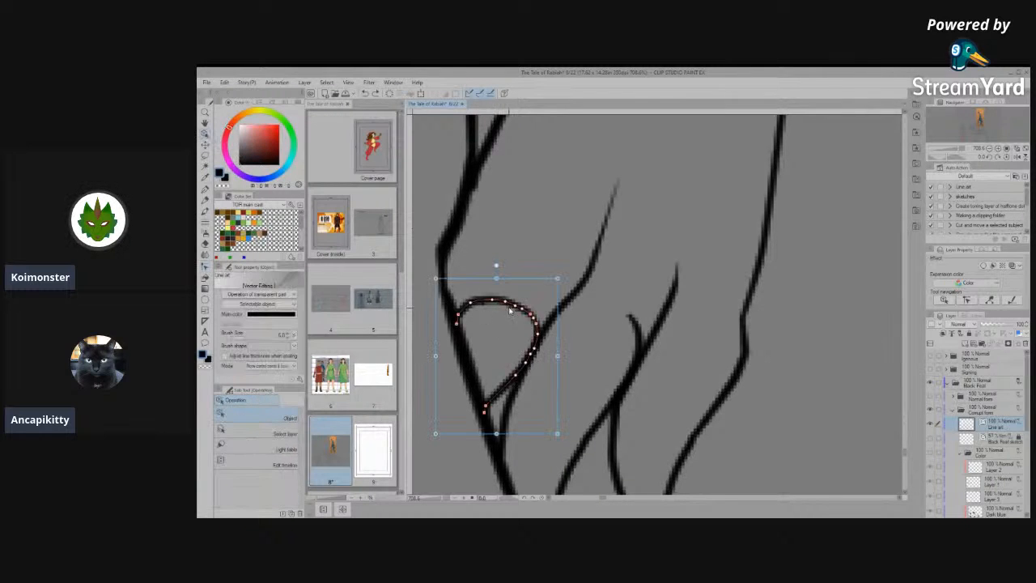
drag(498, 435, 498, 445)
drag(558, 362, 565, 362)
drag(500, 278, 503, 265)
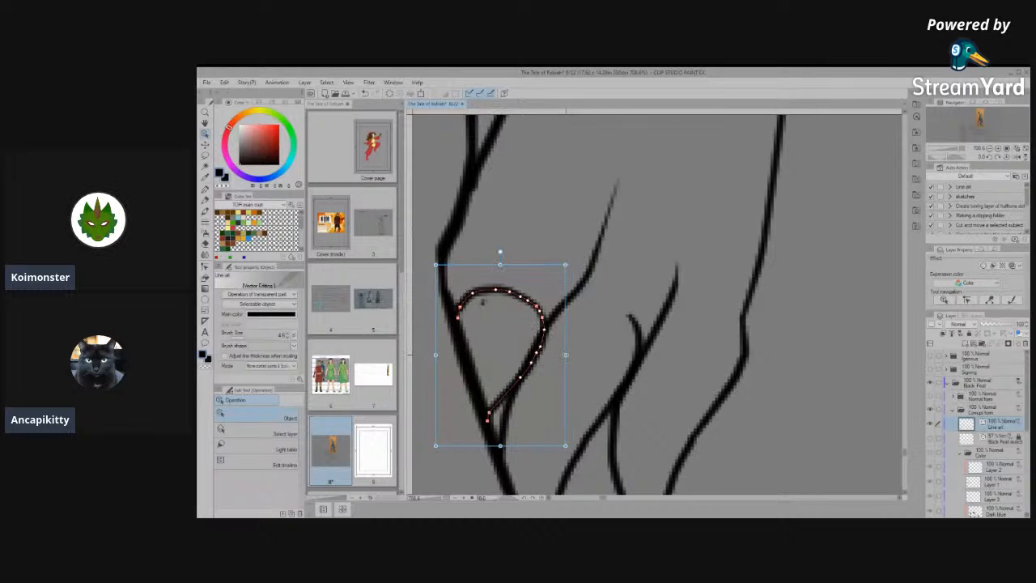
drag(565, 354, 572, 355)
- Erase the rounded arc over the innermost toe and the small hook on the neighbouring toe line
key(Delete)
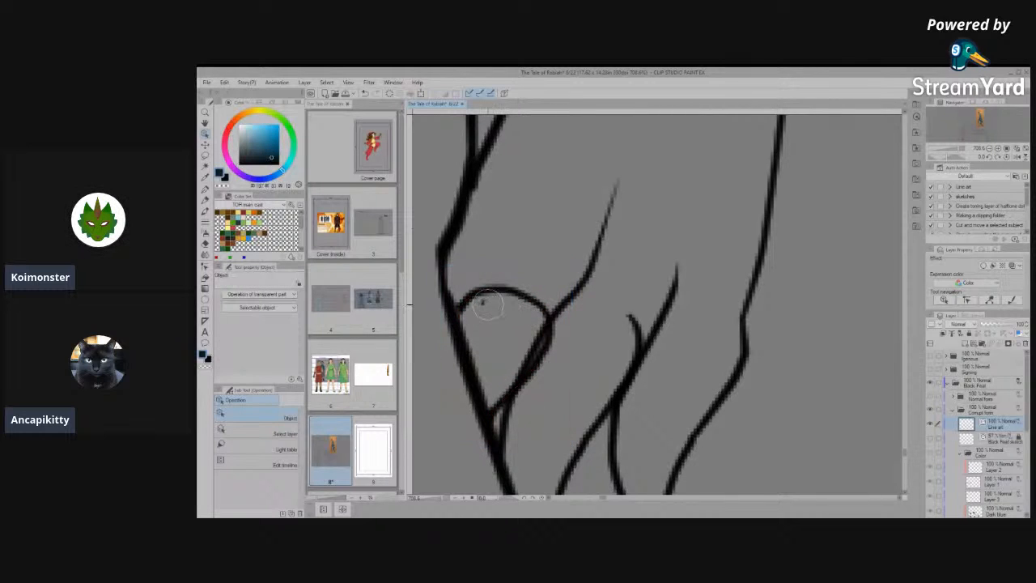
click(554, 353)
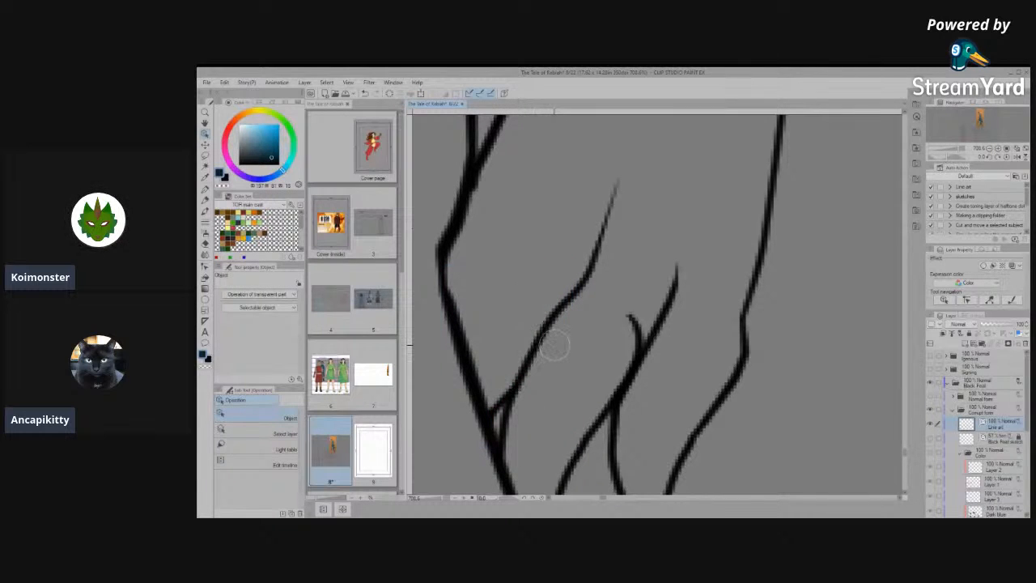
scroll(554, 346, down, 9)
scroll(591, 370, up, 6)
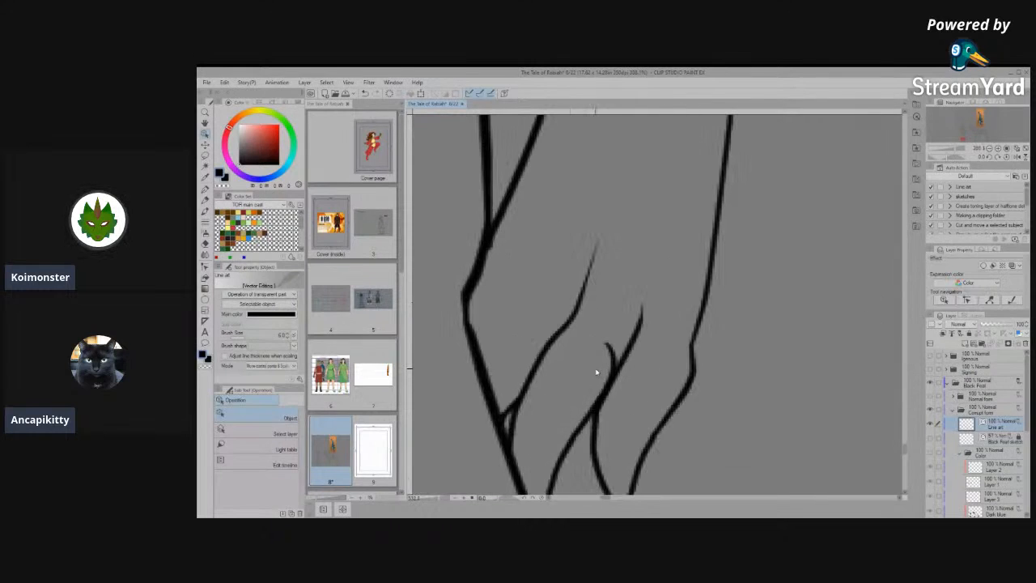
drag(605, 352, 613, 338)
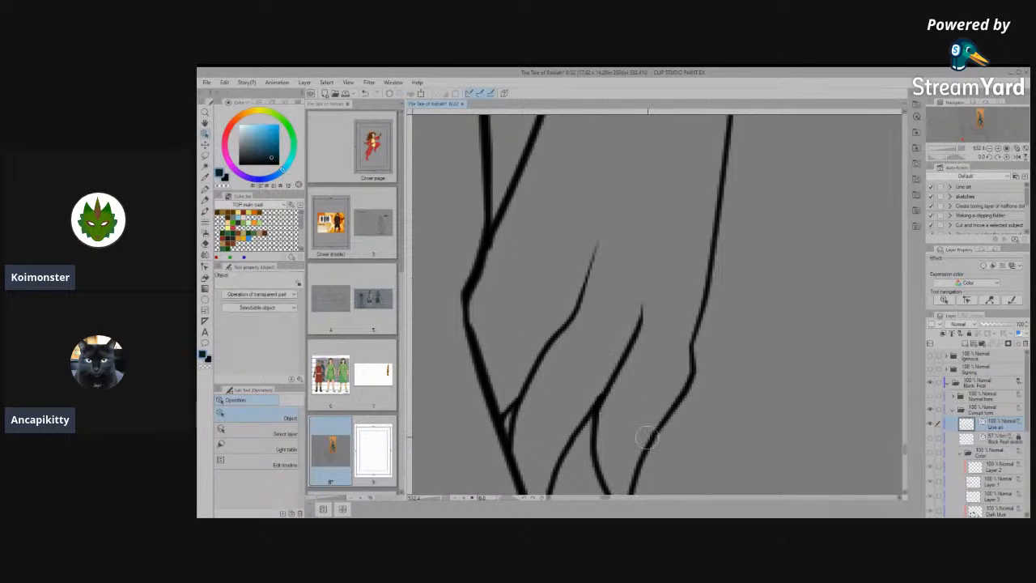
- Draw a short diagonal toe line inward from the left hind foot's edge using a thinner pen in a darker near-black colour
click(206, 193)
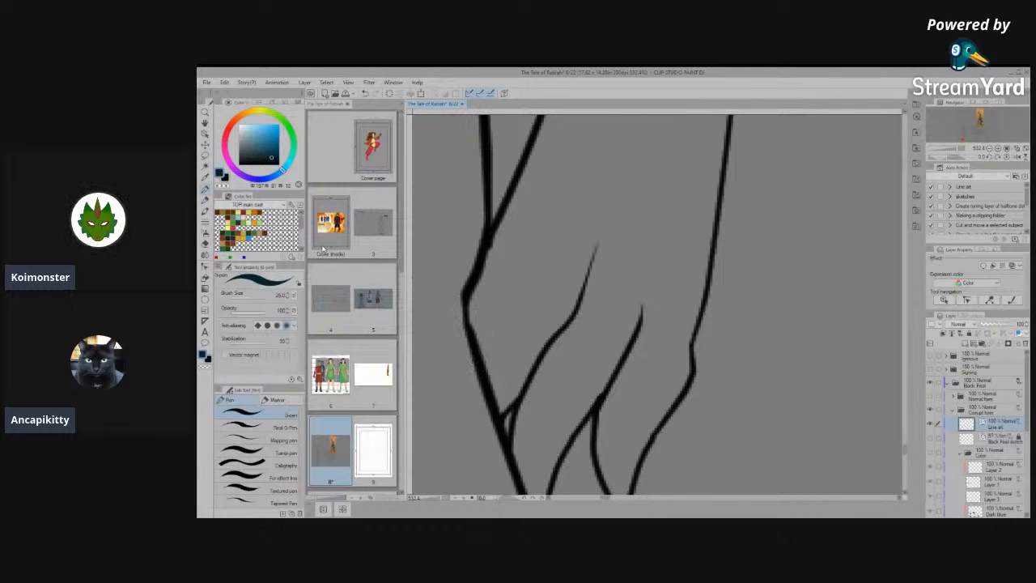
double_click(226, 177)
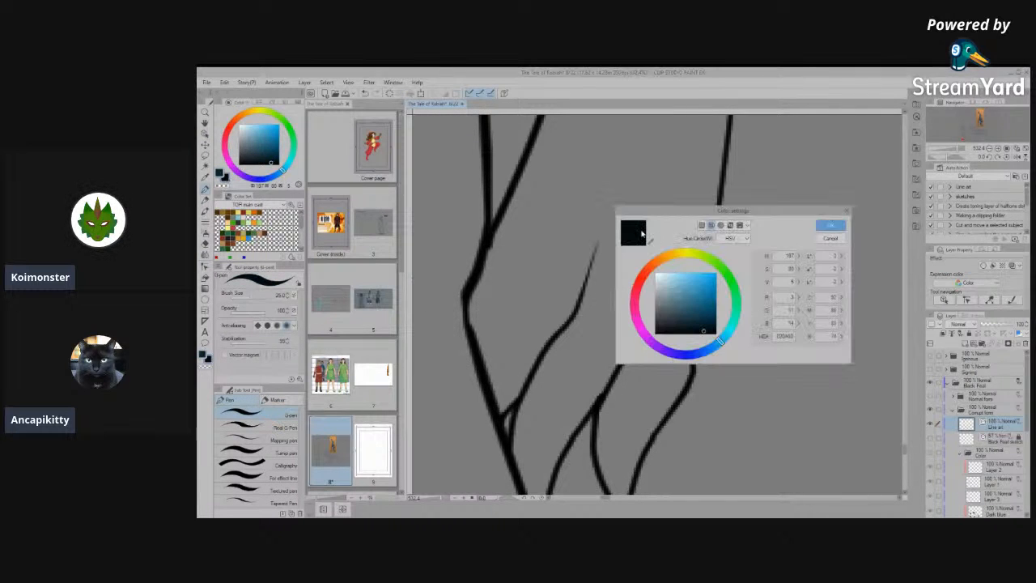
click(840, 223)
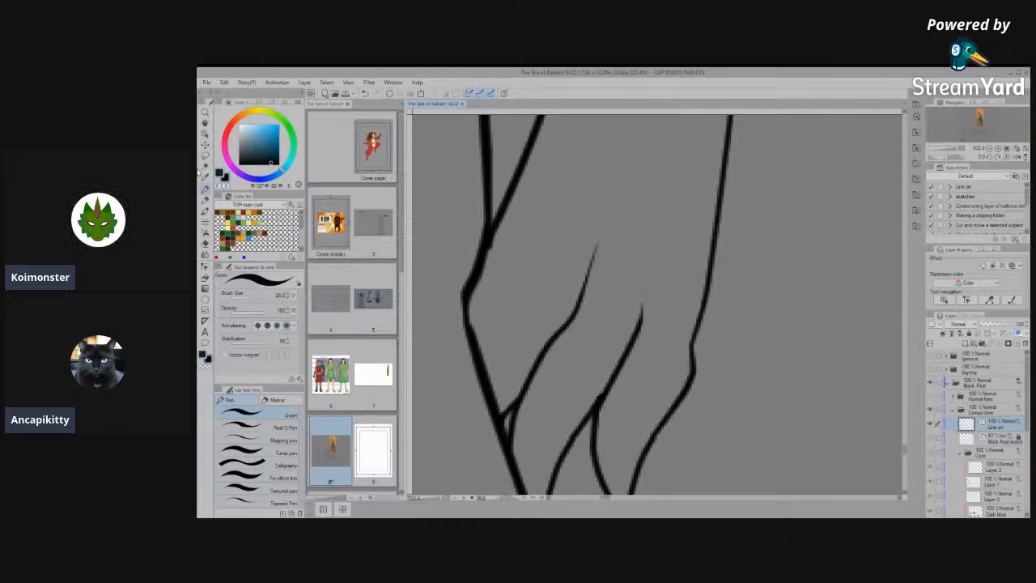
key([)
key([)
key([)
key([)
key([)
key([)
key([)
key([)
key([)
key([)
key([)
drag(476, 328, 515, 274)
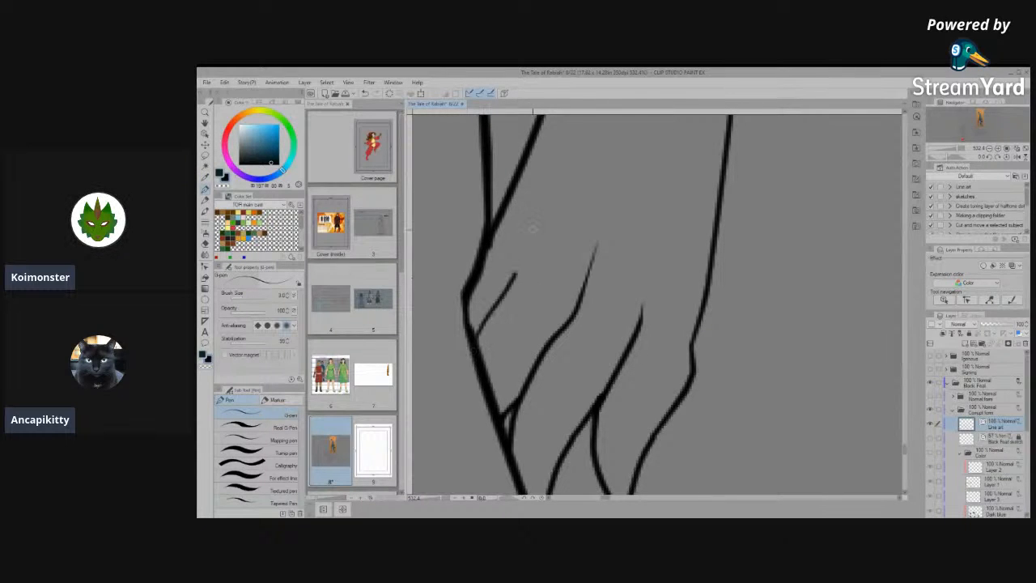
scroll(530, 235, down, 10)
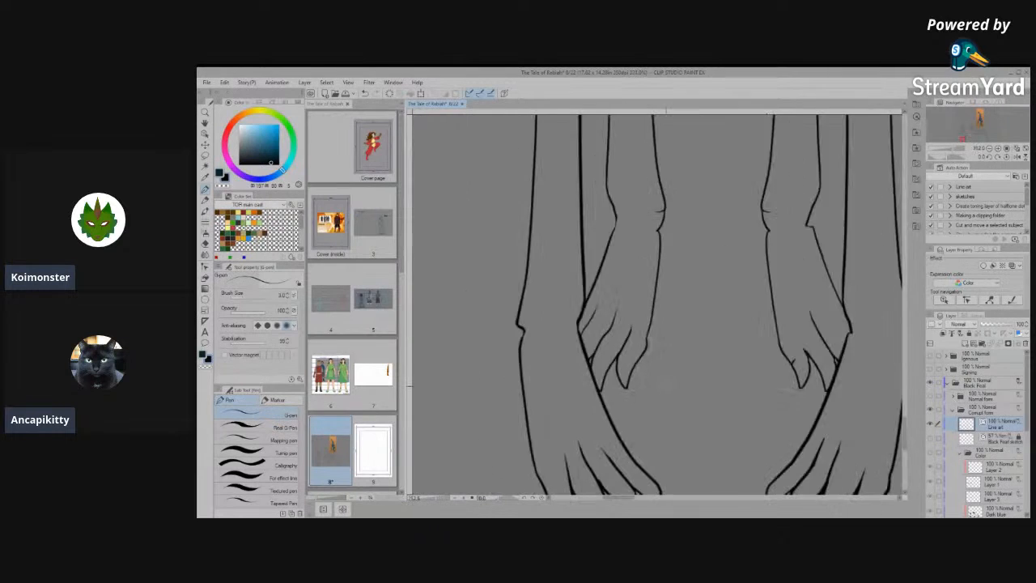
- Join the inner edge line of the front-view right hind foot to its innermost claw line with Connect vector line
scroll(657, 387, up, 8)
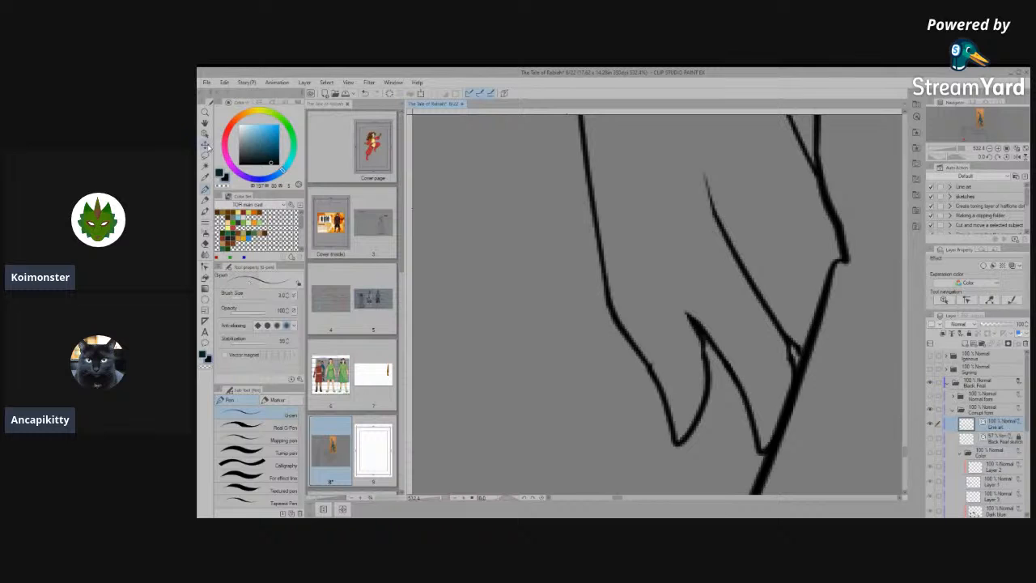
click(206, 138)
click(651, 370)
click(645, 357)
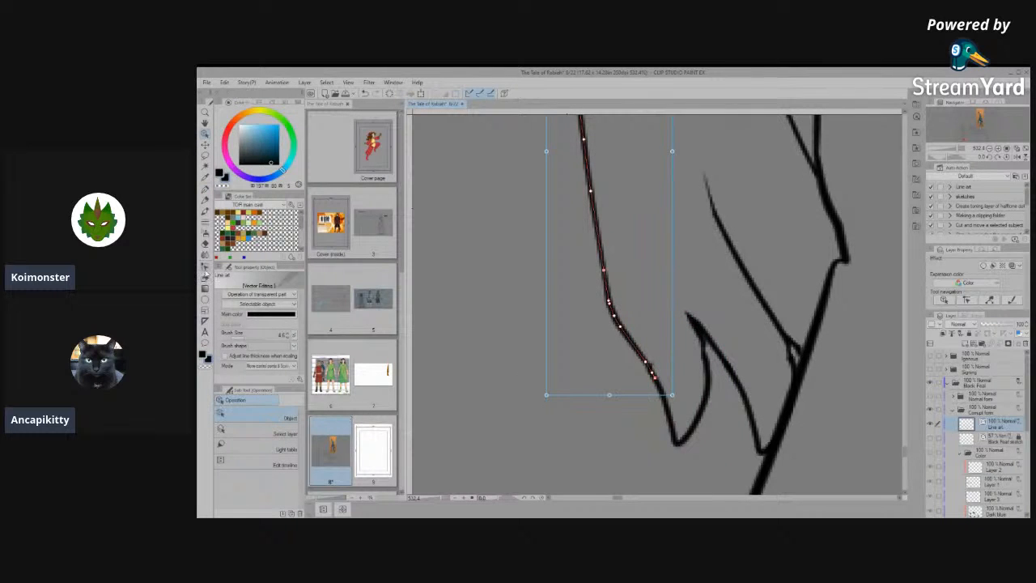
click(205, 269)
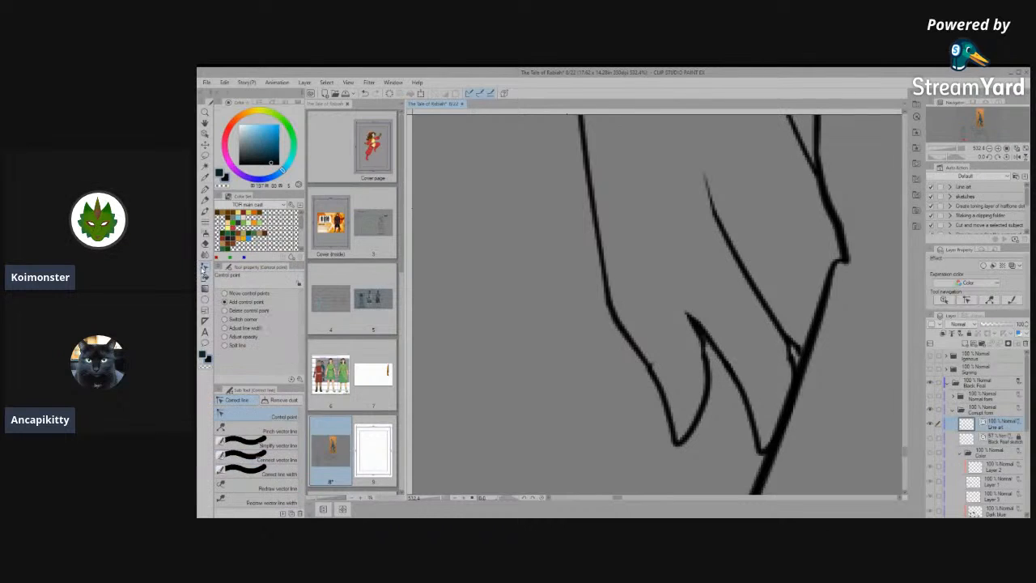
click(280, 457)
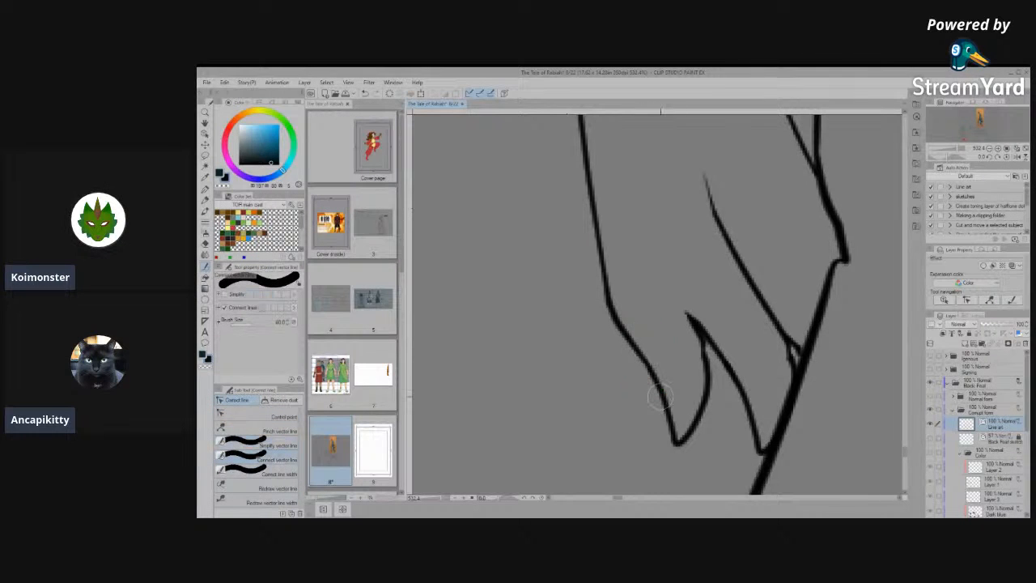
scroll(622, 363, down, 5)
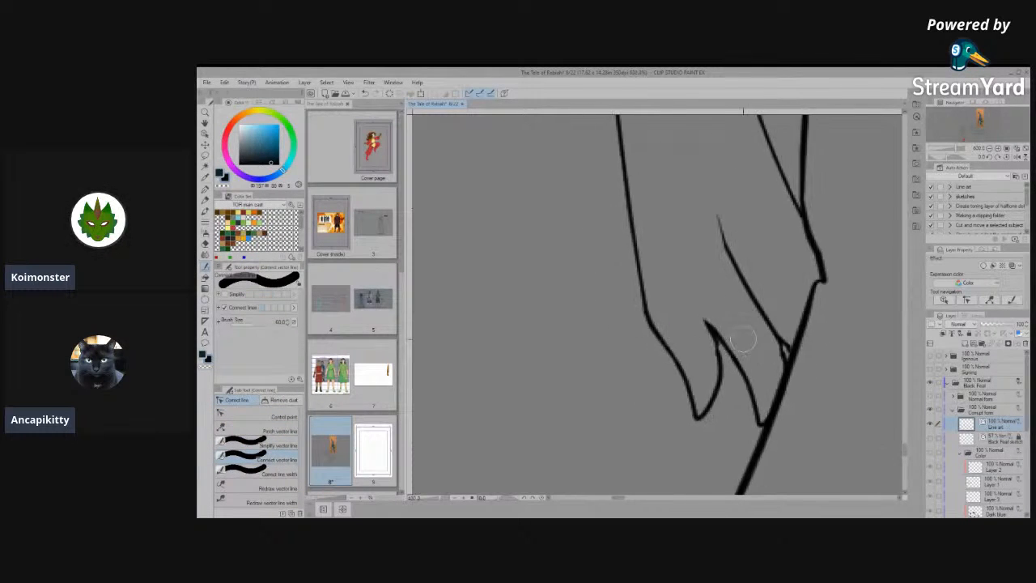
- Examine the line art of the front-view head, legs and feet for remaining flaws
scroll(702, 369, down, 5)
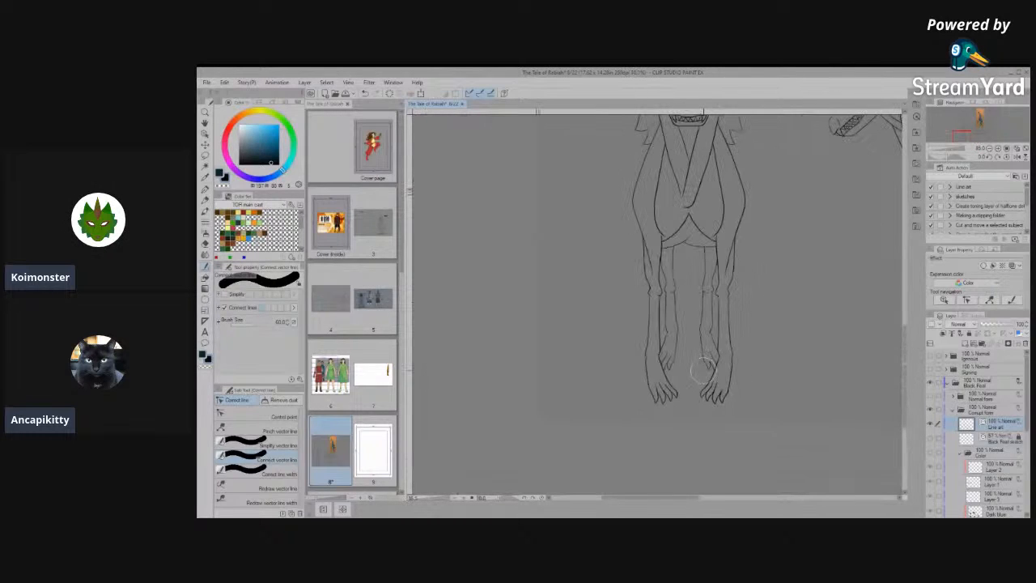
scroll(704, 406, down, 1)
scroll(789, 407, up, 4)
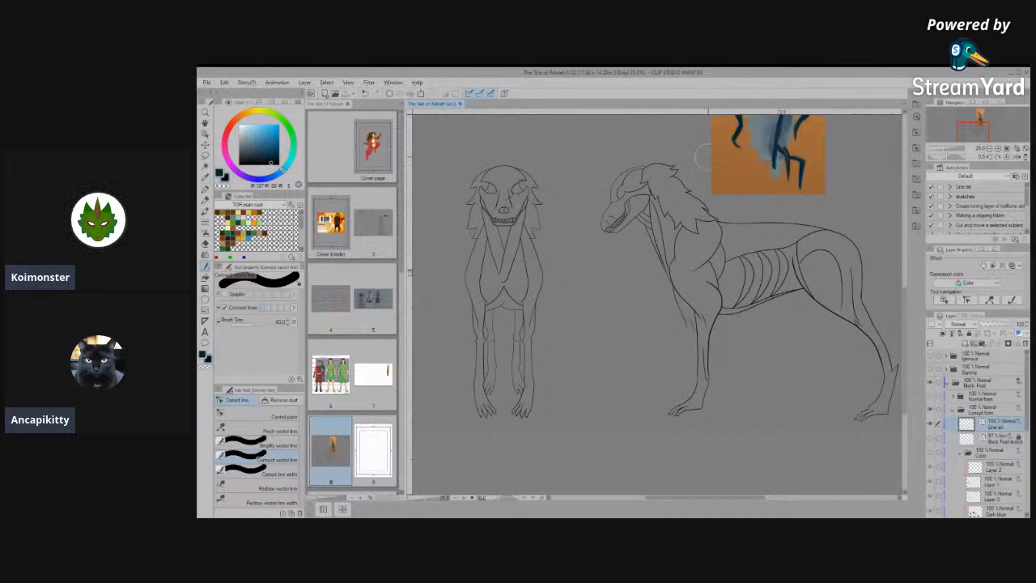
scroll(466, 283, up, 2)
scroll(602, 278, down, 3)
scroll(583, 191, up, 5)
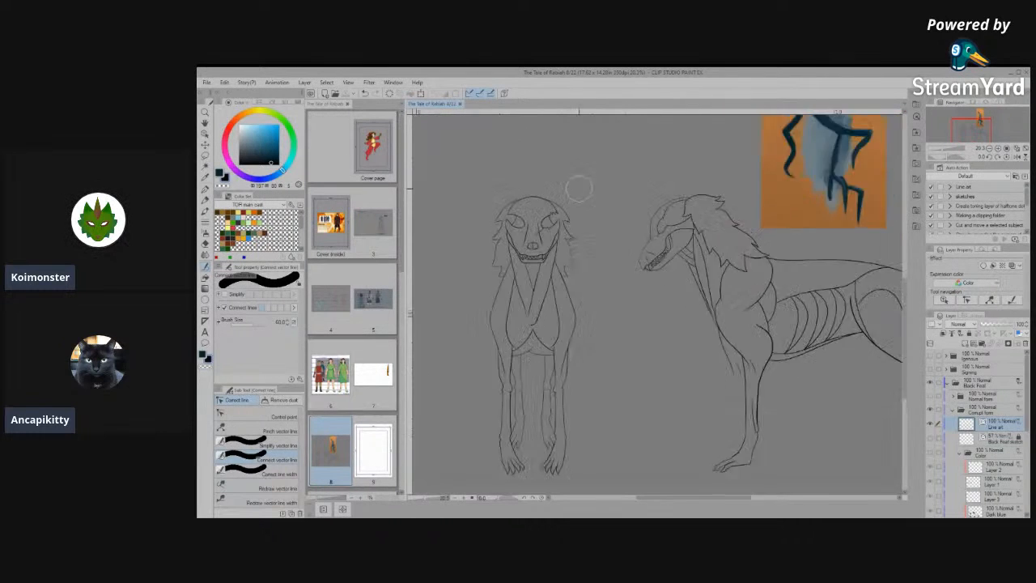
scroll(495, 227, up, 8)
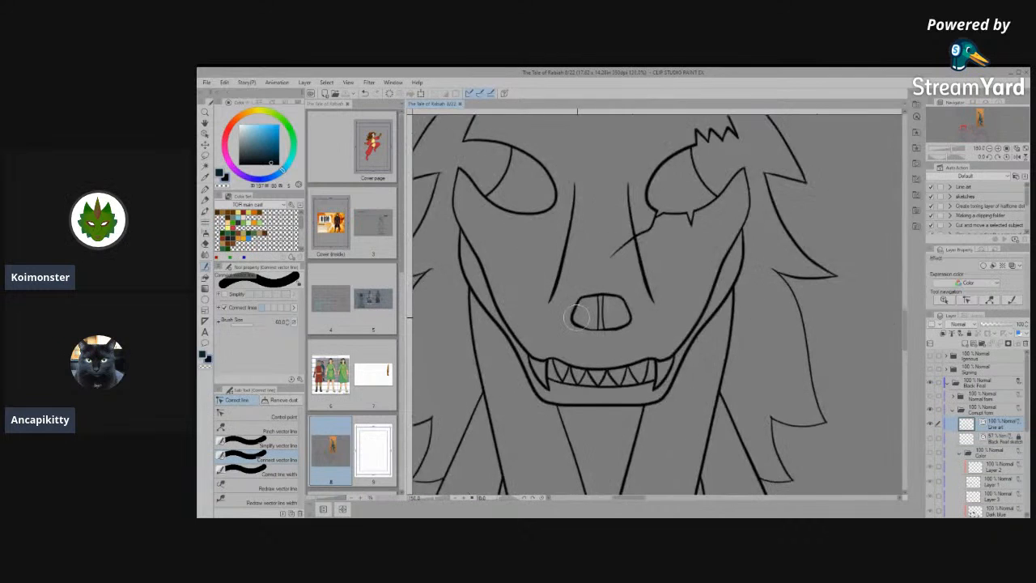
scroll(578, 317, down, 7)
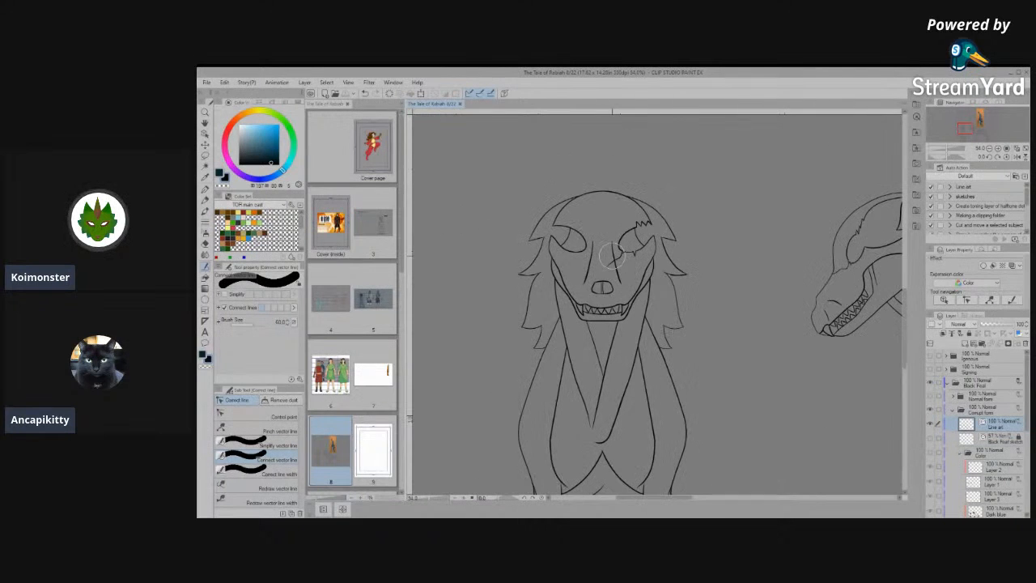
scroll(607, 257, down, 4)
scroll(585, 421, up, 2)
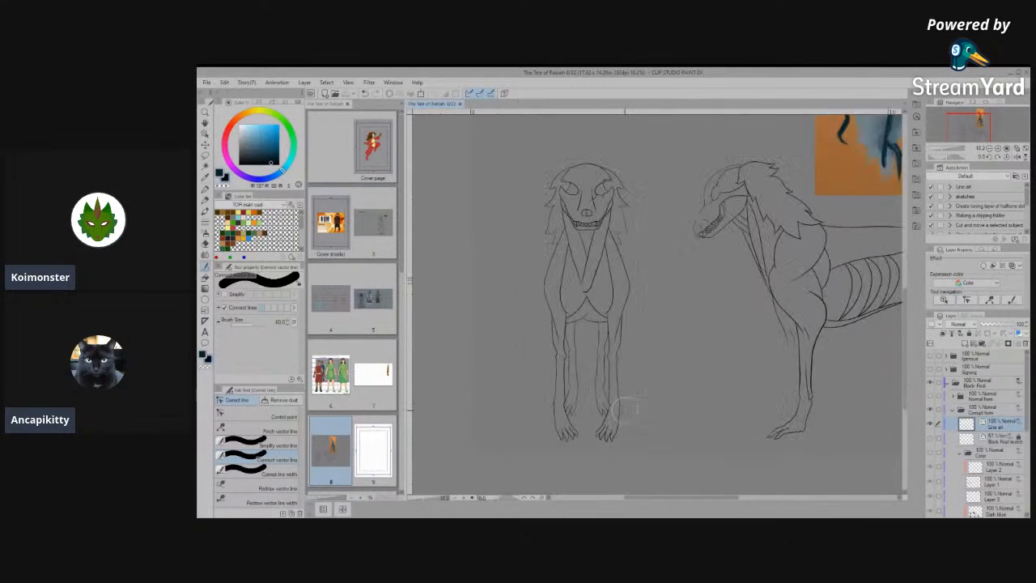
scroll(586, 421, up, 3)
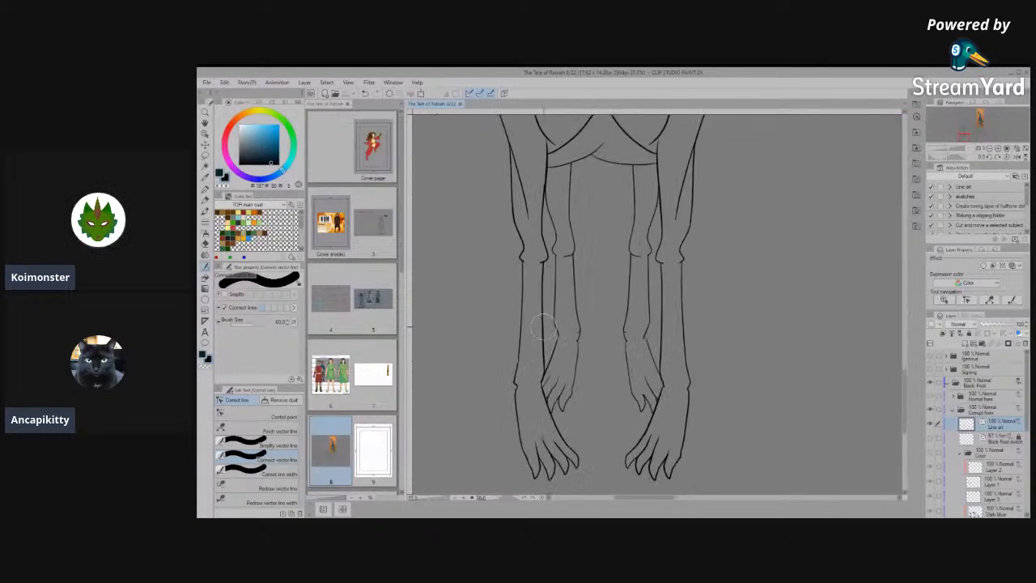
scroll(655, 468, down, 1)
scroll(566, 381, up, 8)
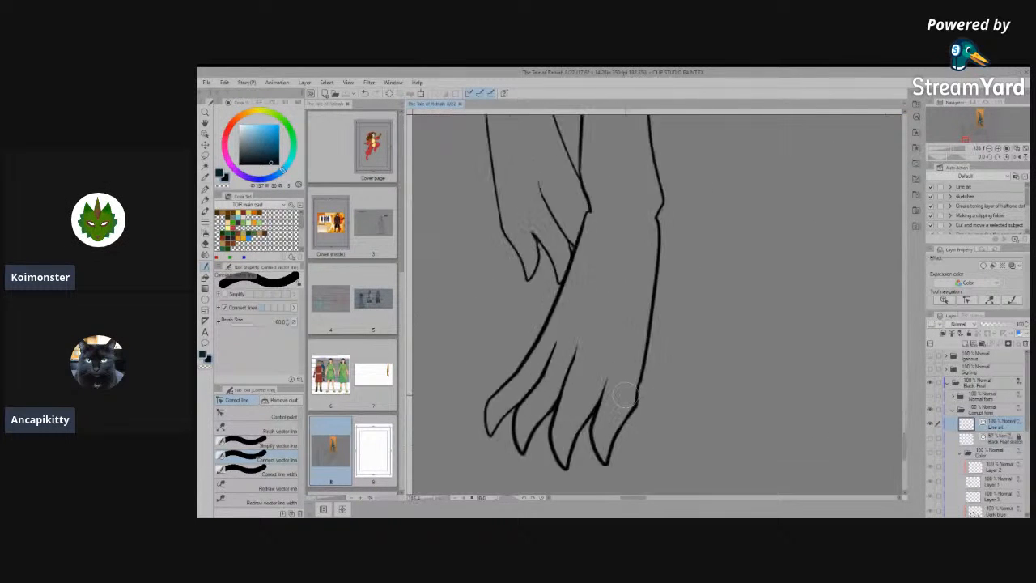
- Smooth the kinks in the right front foot's outer line above the outermost claw by moving its control points
click(243, 416)
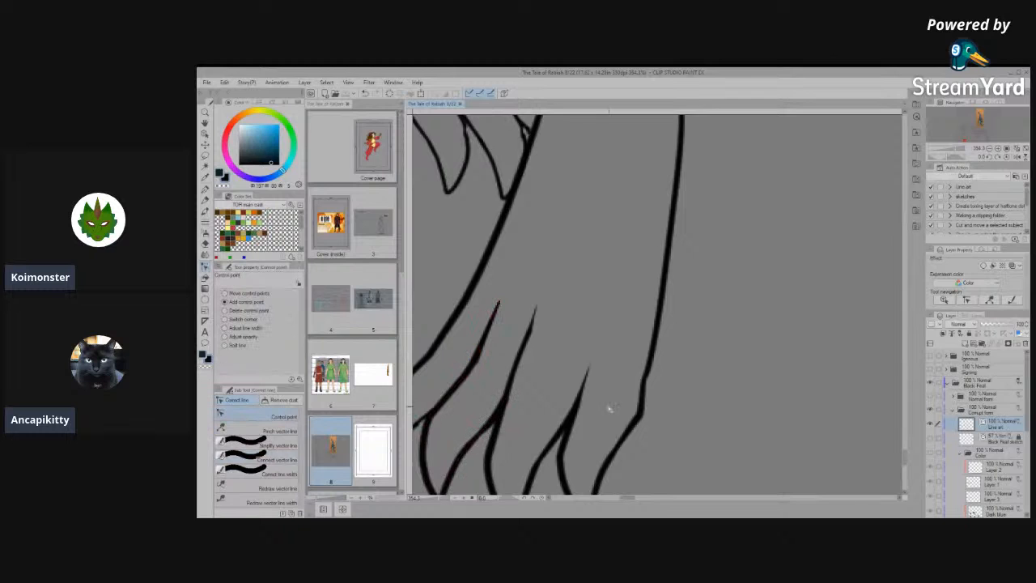
scroll(658, 413, up, 5)
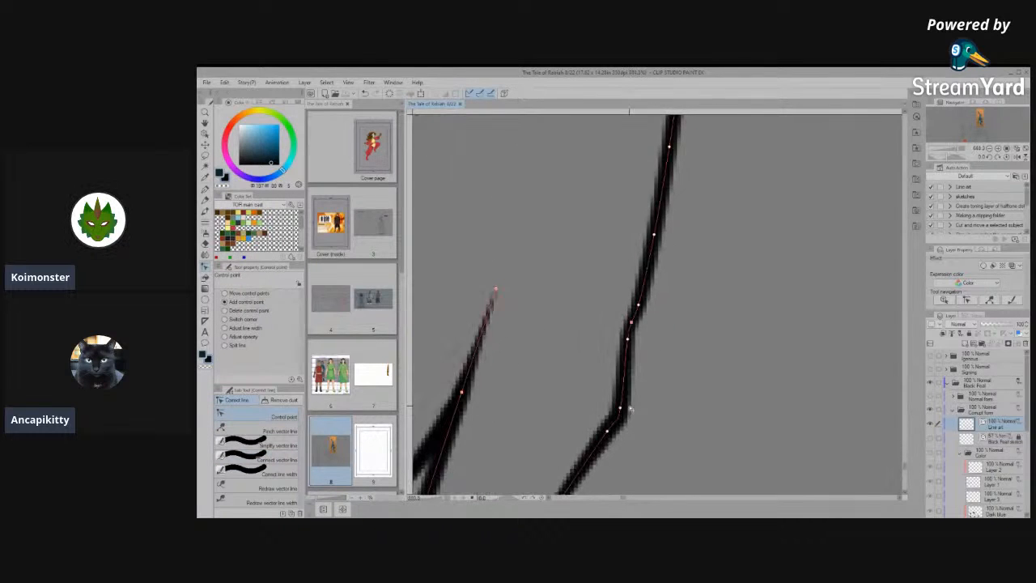
drag(619, 411, 624, 384)
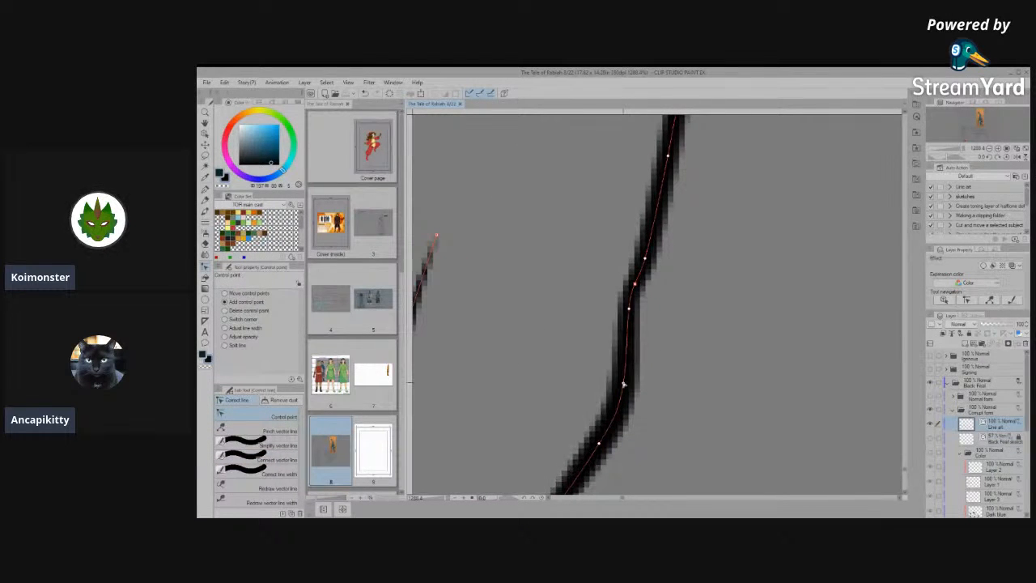
drag(629, 308, 634, 323)
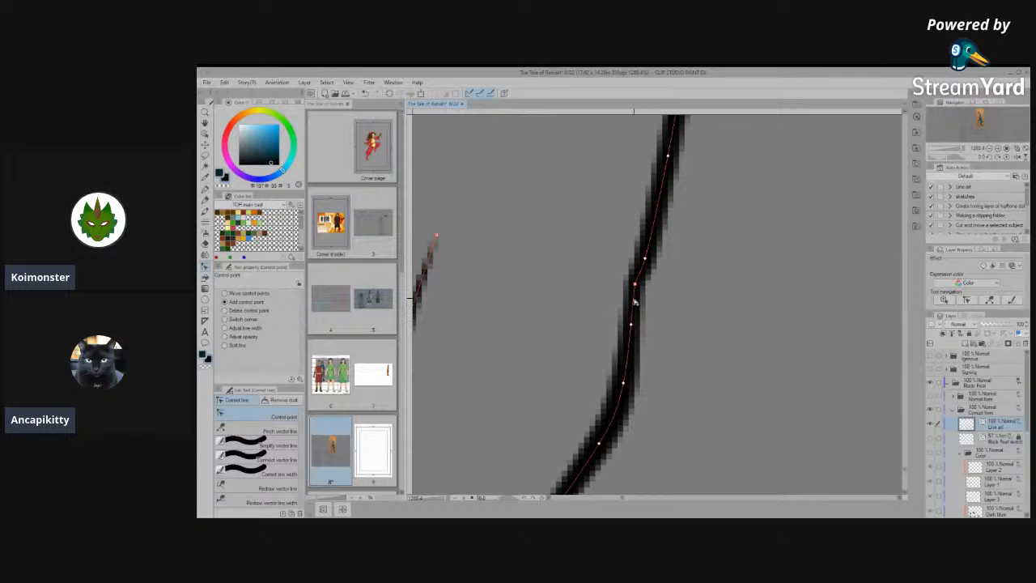
scroll(677, 340, down, 4)
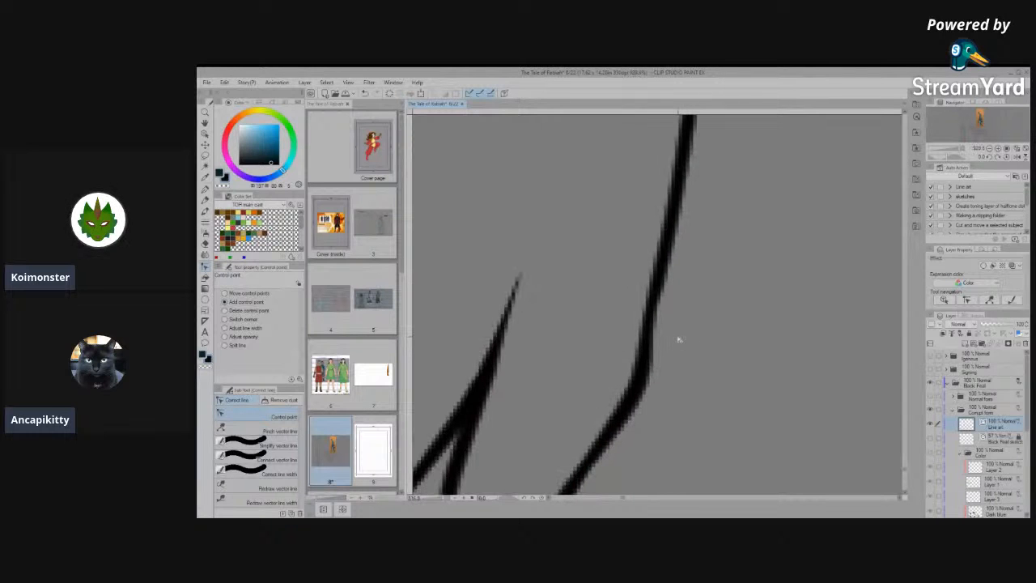
- Inspect the right front leg's outer ankle line, the whole front view and the side-view legs
scroll(678, 370, down, 6)
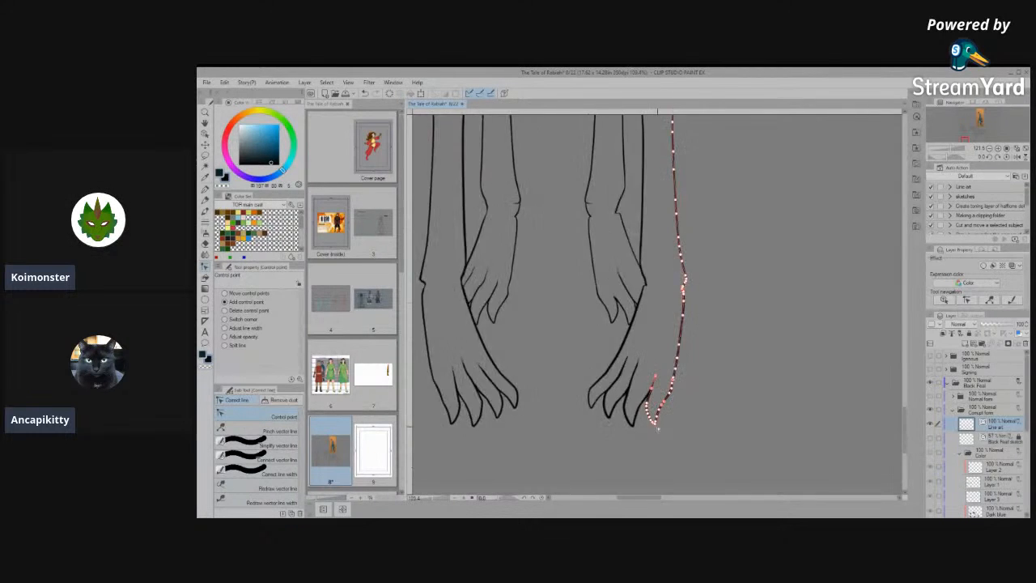
scroll(682, 332, up, 5)
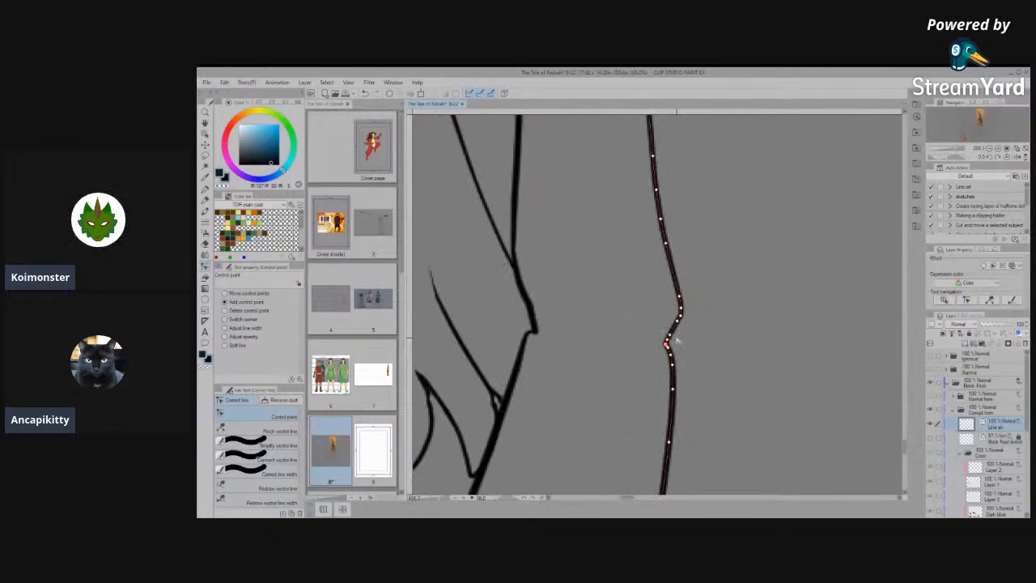
scroll(684, 341, up, 2)
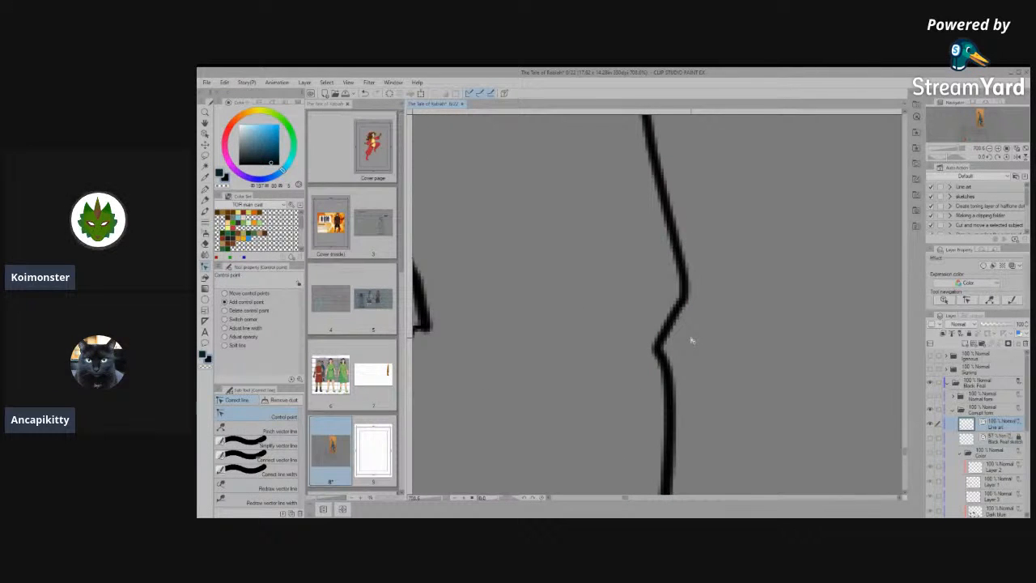
scroll(689, 340, down, 5)
scroll(716, 407, down, 4)
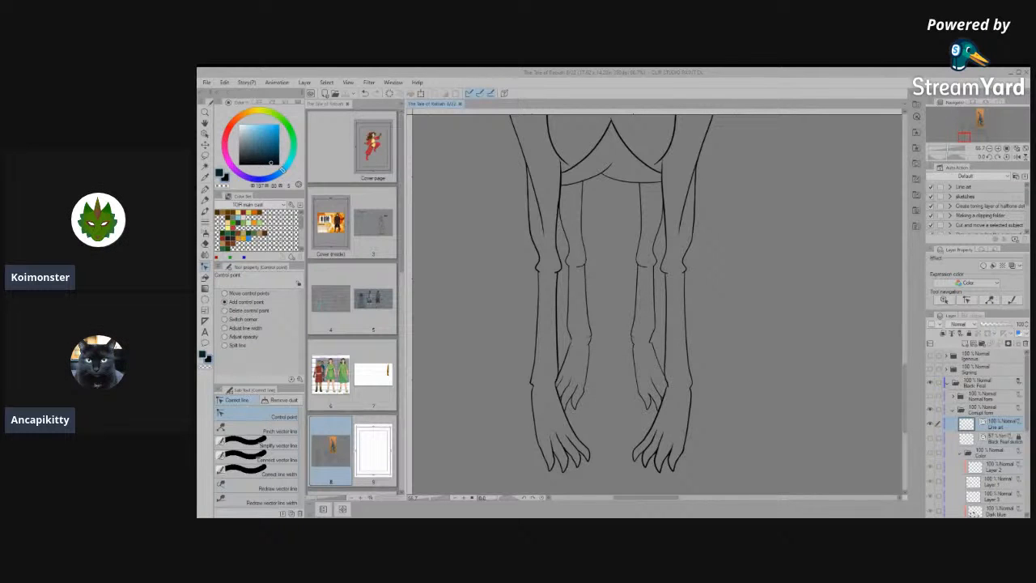
scroll(572, 442, down, 5)
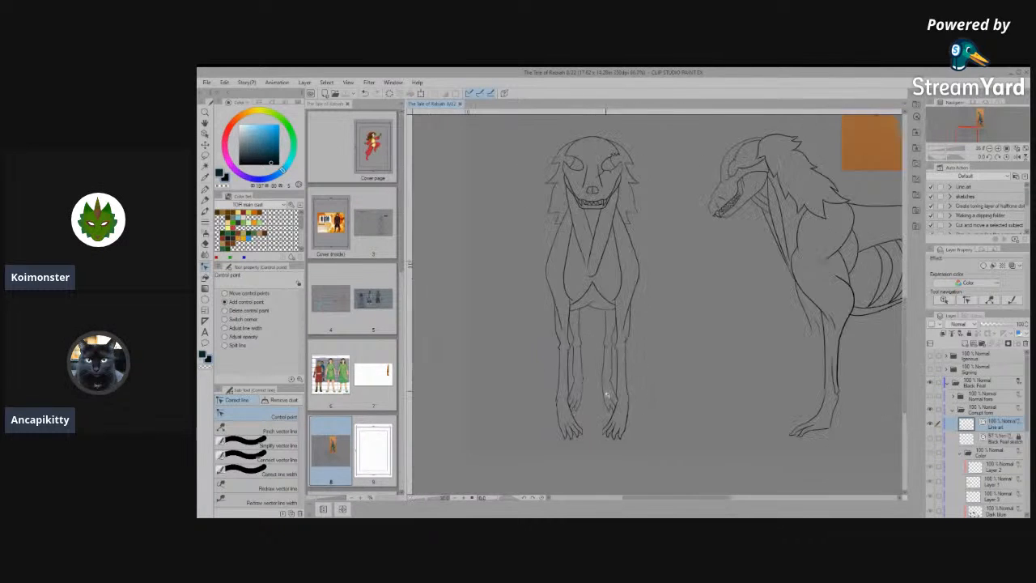
scroll(636, 393, down, 3)
scroll(692, 443, up, 5)
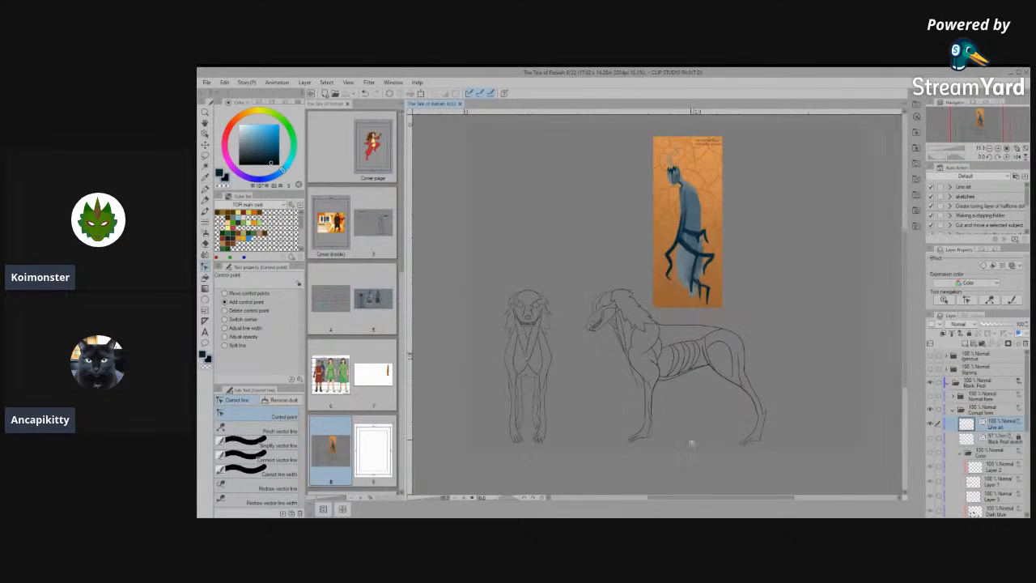
scroll(729, 438, up, 2)
scroll(837, 446, up, 6)
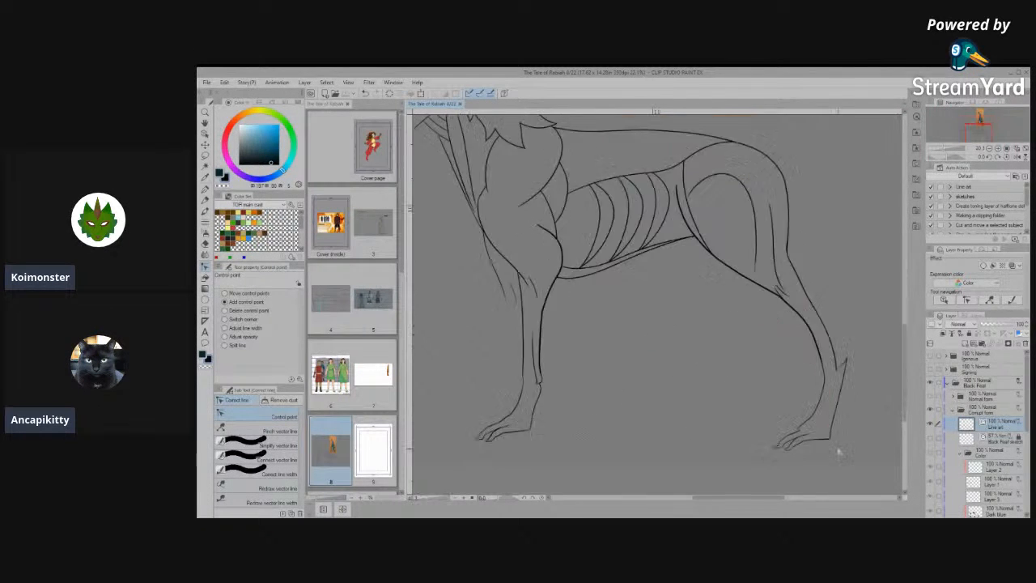
- Simplify the underside line of the side-view hind foot's foremost toe and refine its slope with control points
scroll(791, 453, up, 8)
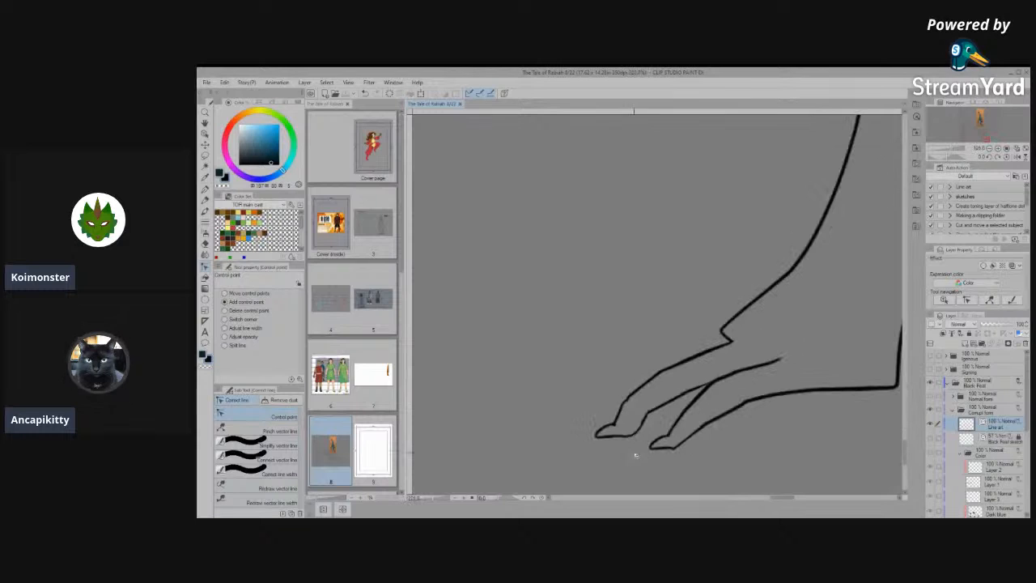
scroll(653, 442, up, 3)
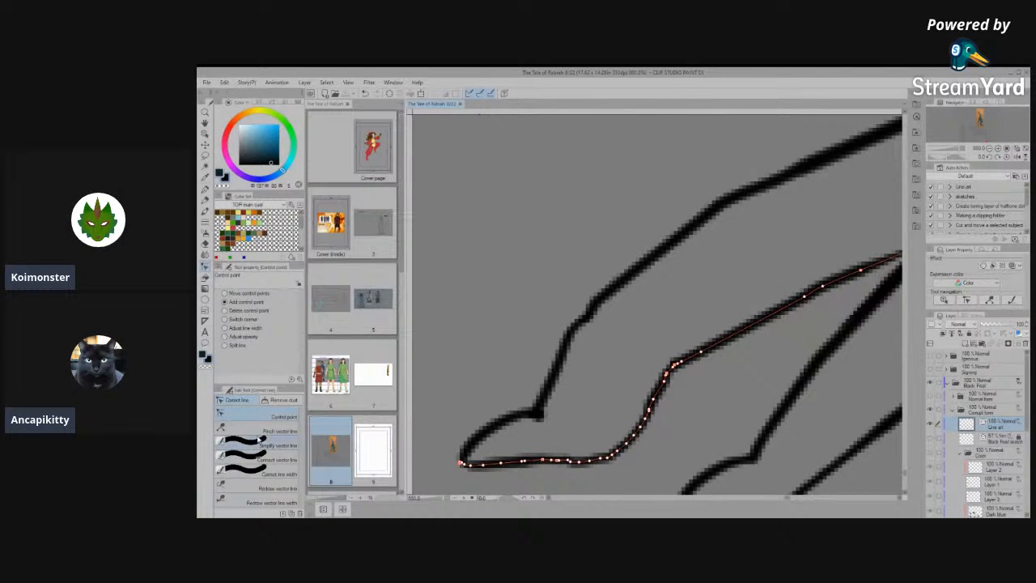
click(260, 444)
mouse_move(531, 456)
mouse_down()
mouse_move(615, 450)
mouse_move(675, 365)
mouse_move(621, 421)
mouse_up()
click(260, 416)
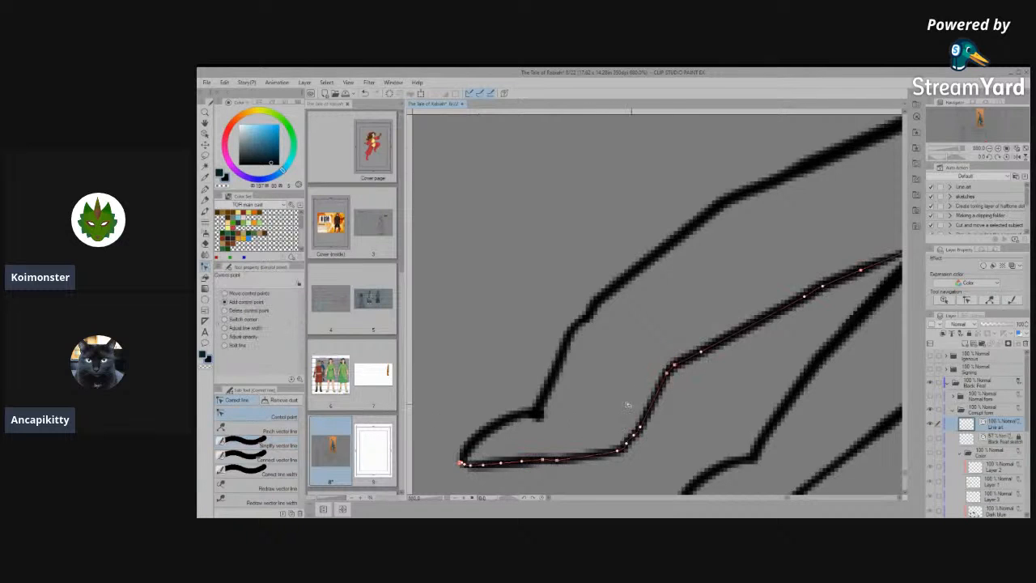
click(654, 397)
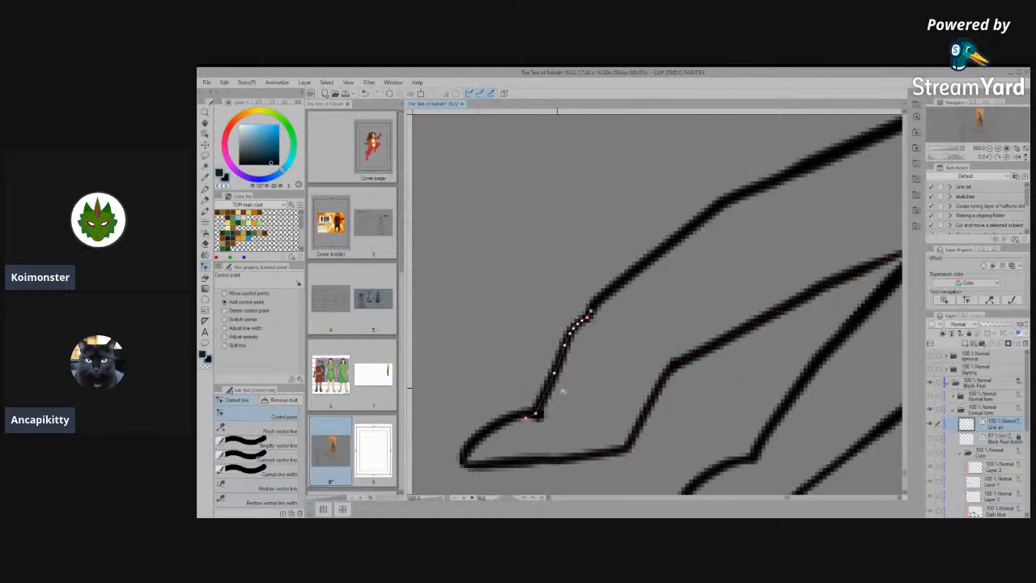
- Join the upper line of the foremost hind toe to its claw line and simplify it down to the claw tip
click(251, 459)
mouse_move(536, 407)
mouse_down()
mouse_move(573, 336)
mouse_move(562, 359)
mouse_up()
click(279, 416)
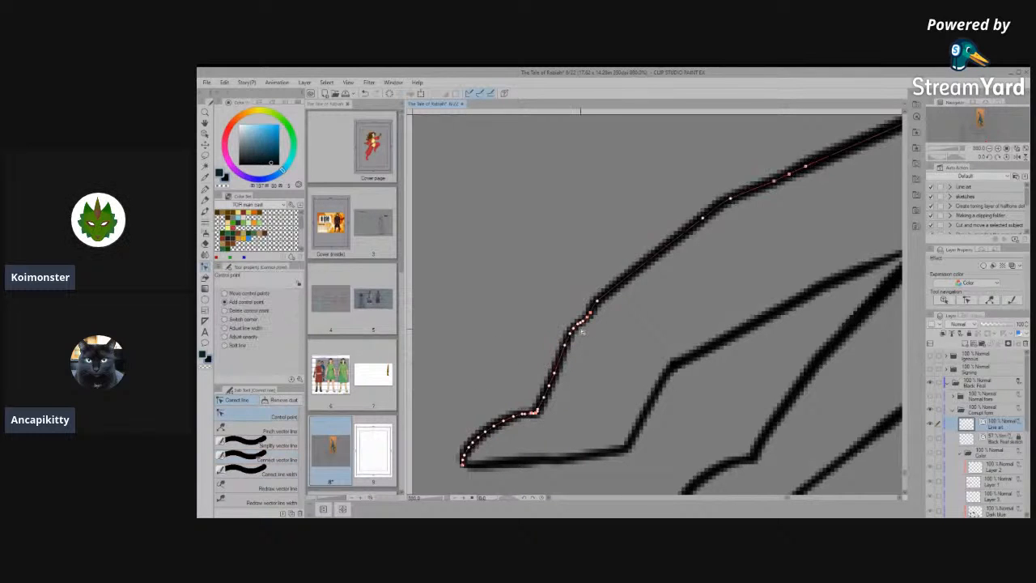
click(256, 445)
mouse_move(587, 311)
mouse_down()
mouse_move(504, 416)
mouse_move(469, 441)
mouse_up()
- Straighten the underside of the second hind toe's claw by moving the control points near its rear corner
scroll(522, 390, down, 4)
scroll(689, 423, up, 3)
scroll(689, 424, up, 2)
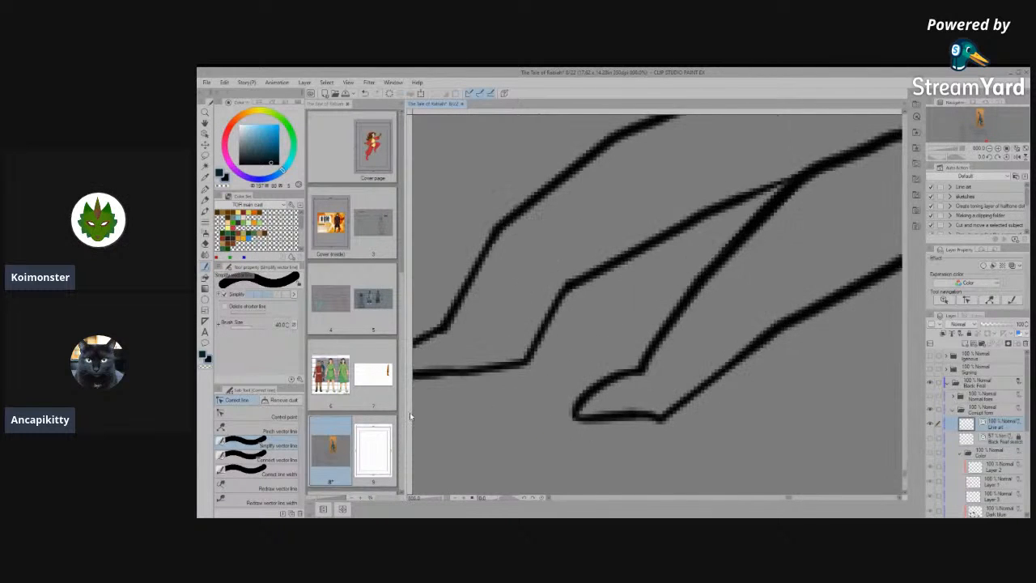
click(259, 417)
scroll(664, 412, up, 4)
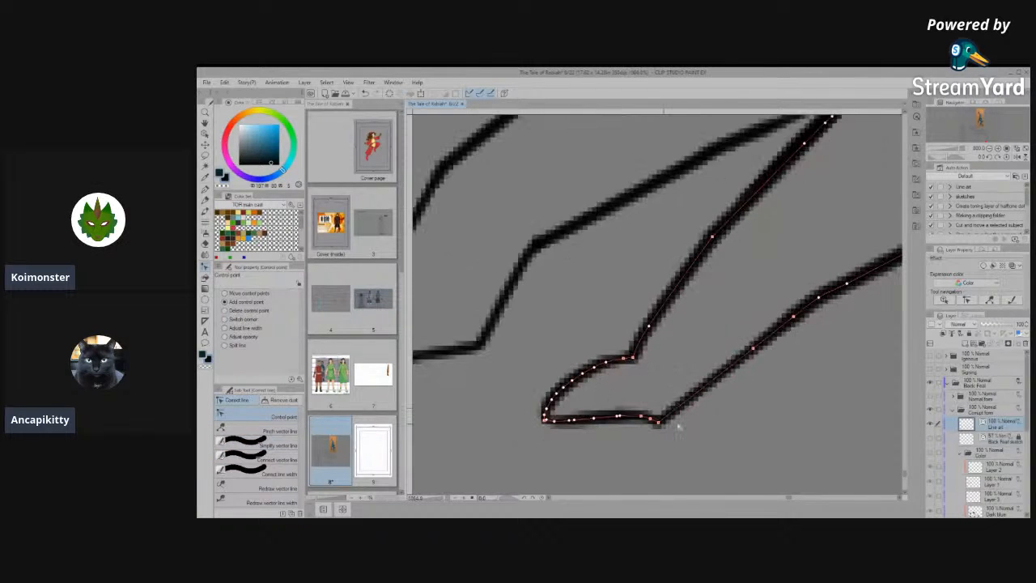
mouse_move(649, 416)
mouse_down()
mouse_move(680, 396)
mouse_move(641, 401)
mouse_up()
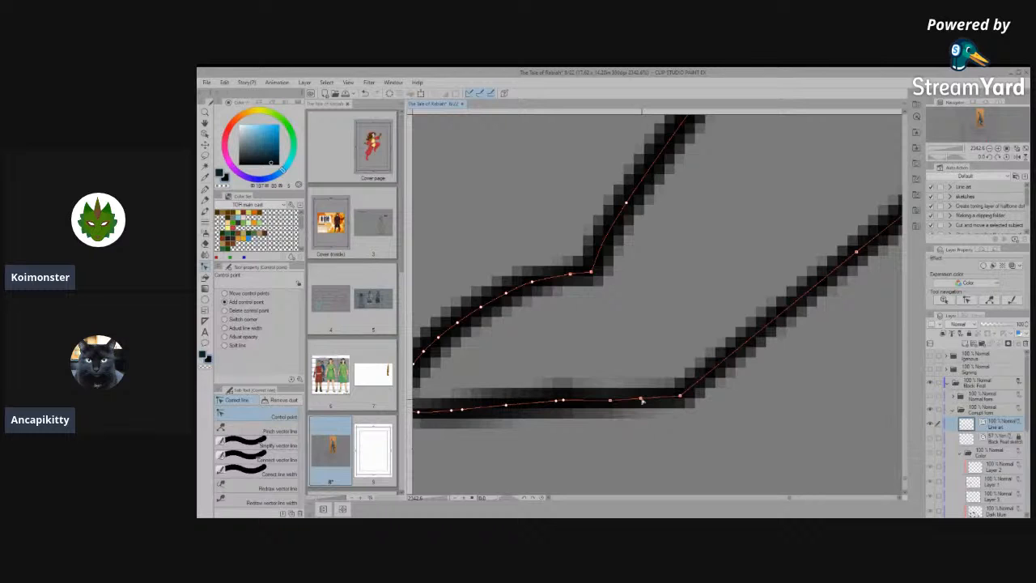
scroll(644, 423, down, 8)
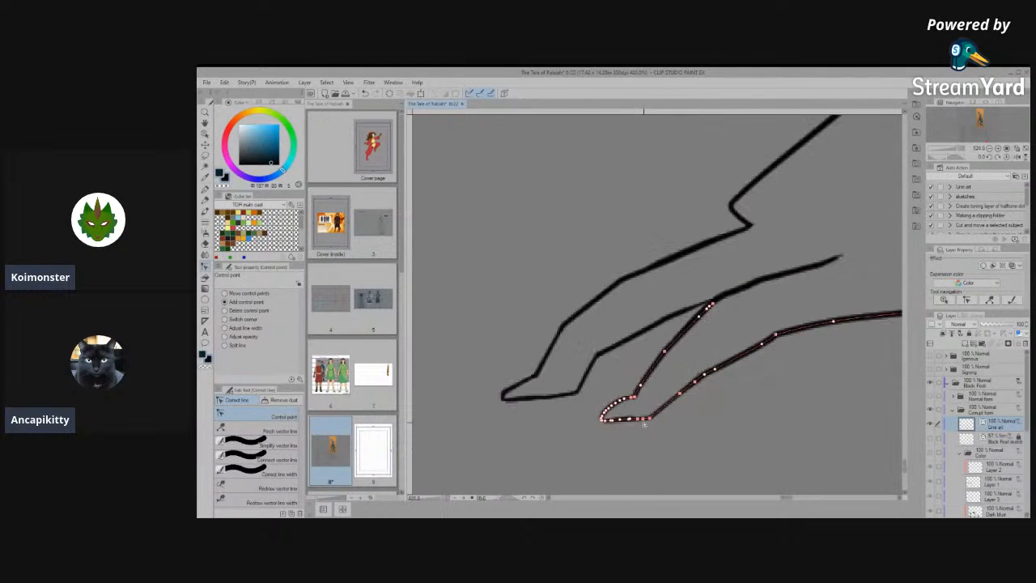
- Bend the front line of the side-view hind foot into a smooth curve above the toes by adding and moving control points
scroll(636, 445, down, 5)
scroll(694, 368, up, 1)
scroll(689, 381, up, 3)
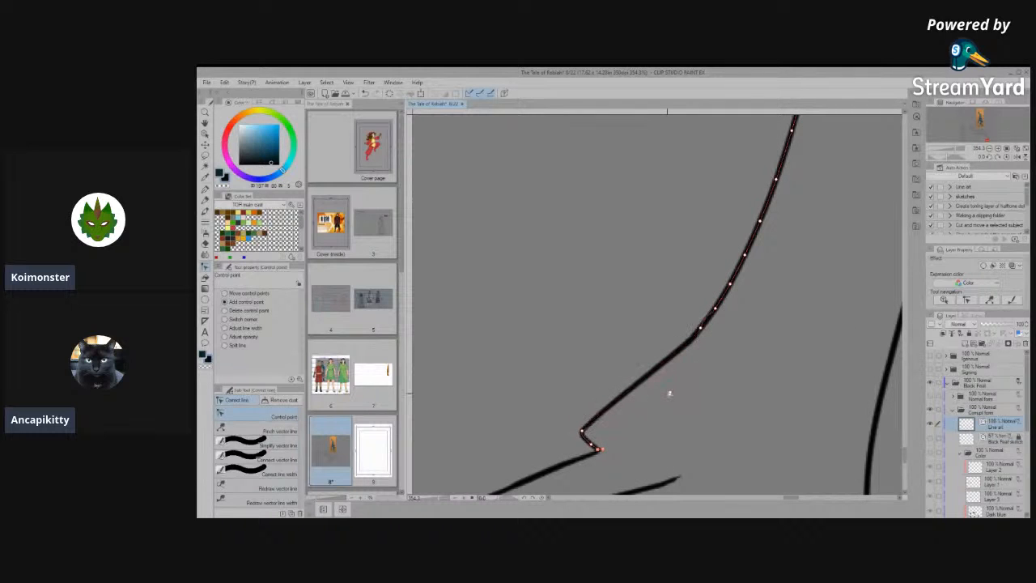
drag(670, 394, 654, 406)
drag(702, 328, 696, 355)
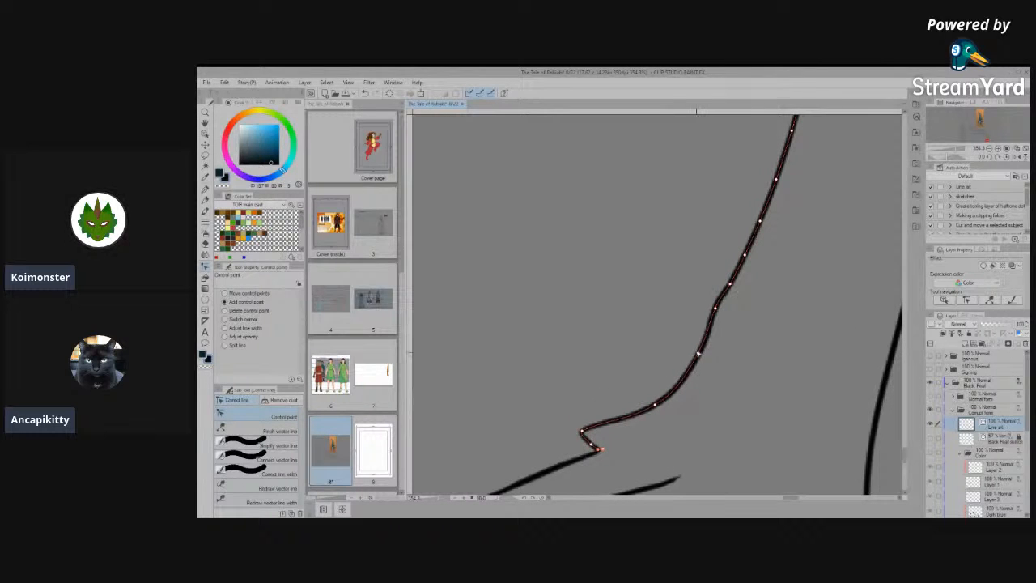
drag(715, 309, 715, 321)
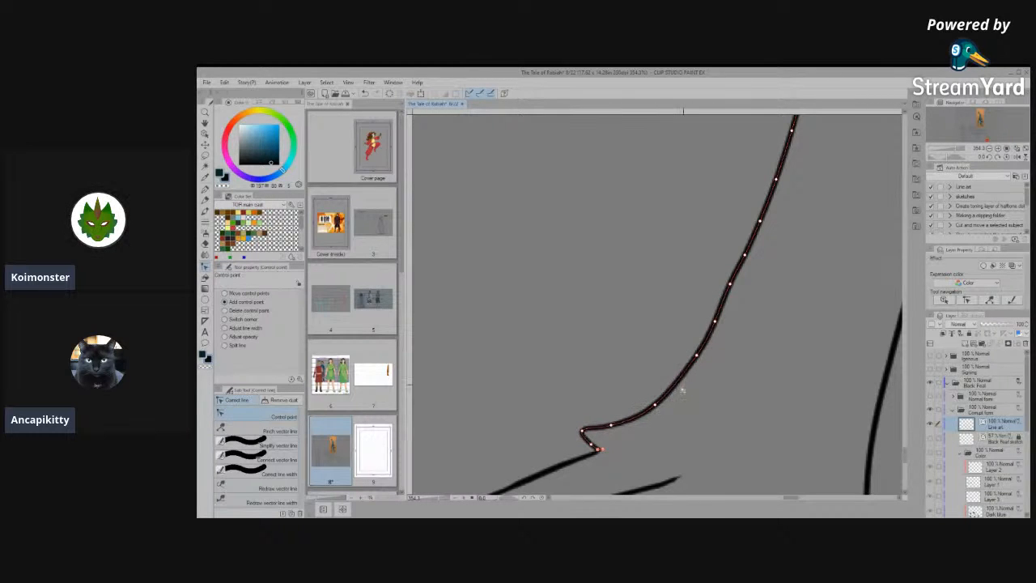
drag(657, 403, 659, 406)
click(681, 385)
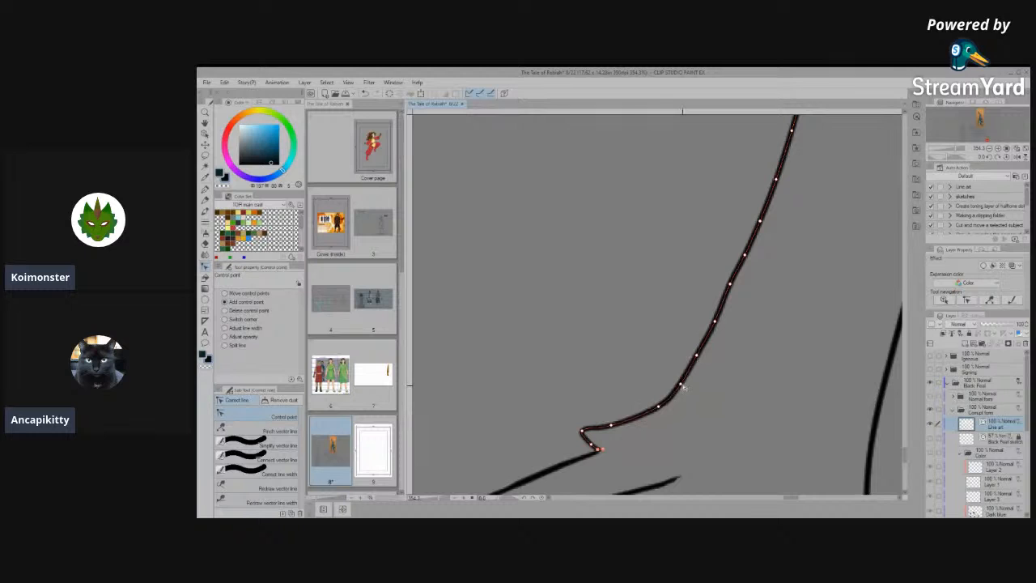
drag(655, 411, 650, 411)
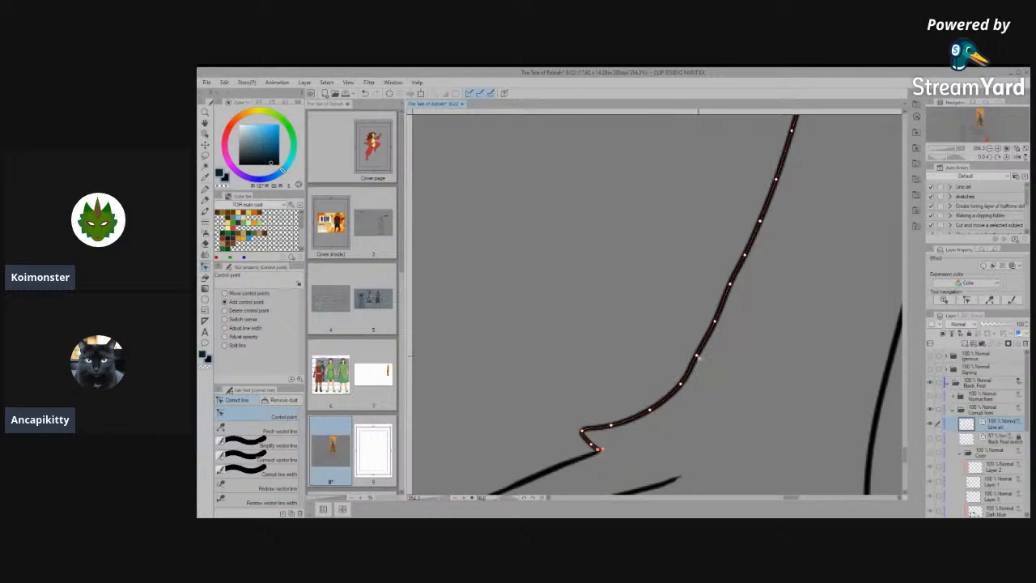
drag(696, 357, 699, 356)
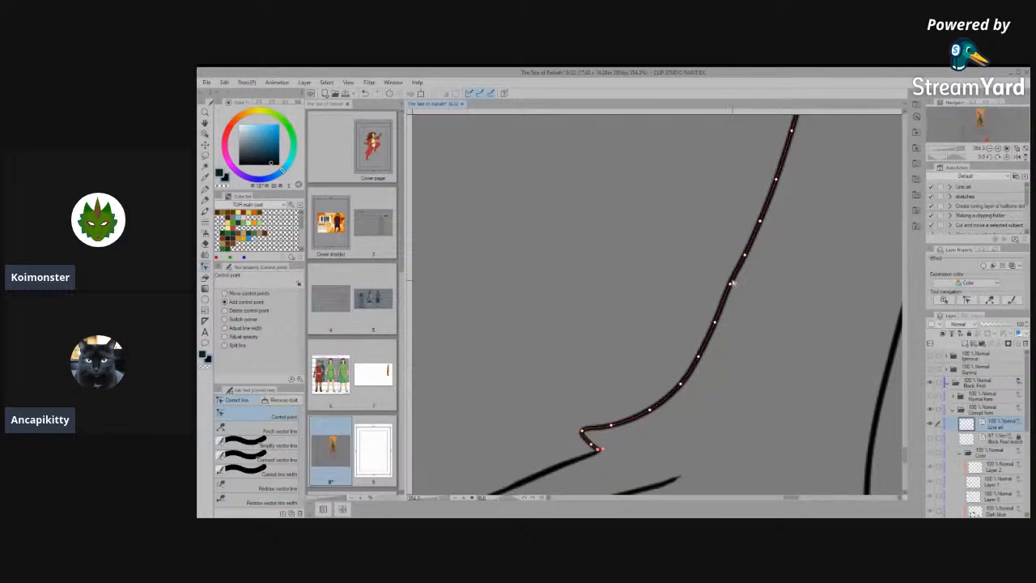
- Simplify the sole line of the side-view front foot near the heel and reshape its slope with control points
scroll(623, 392, down, 5)
scroll(636, 419, up, 9)
scroll(574, 435, down, 7)
scroll(534, 423, down, 6)
scroll(518, 422, up, 4)
scroll(599, 409, up, 2)
scroll(574, 466, up, 1)
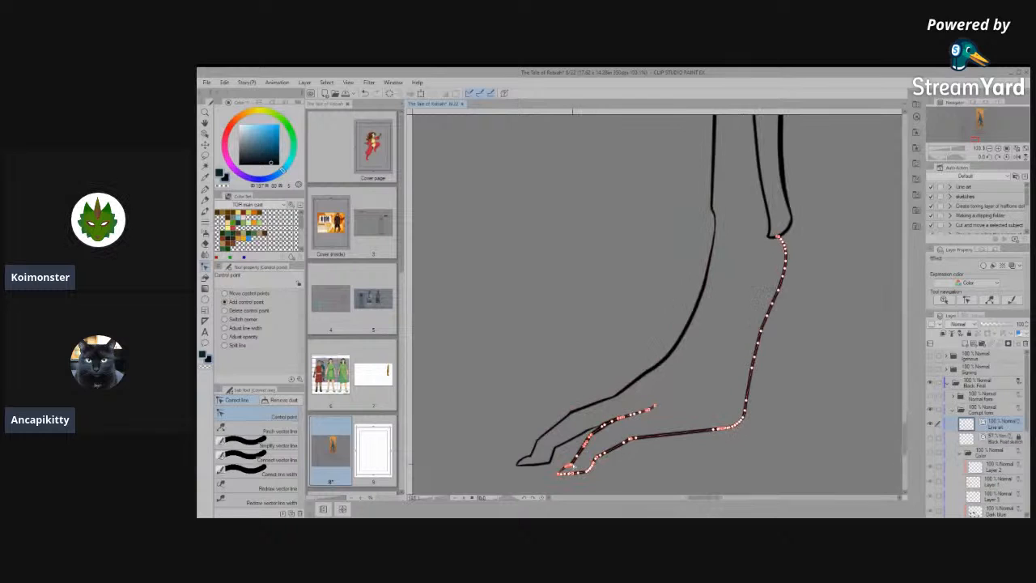
scroll(574, 467, up, 3)
scroll(576, 470, down, 8)
scroll(653, 456, up, 5)
click(267, 445)
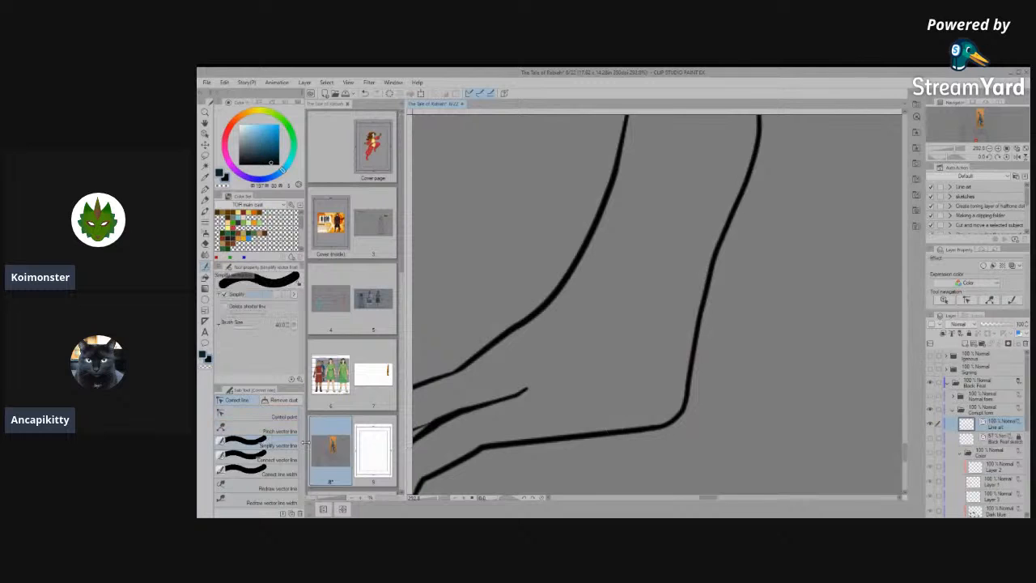
drag(665, 419, 606, 443)
click(265, 415)
drag(642, 430, 591, 435)
click(619, 431)
drag(648, 429, 652, 423)
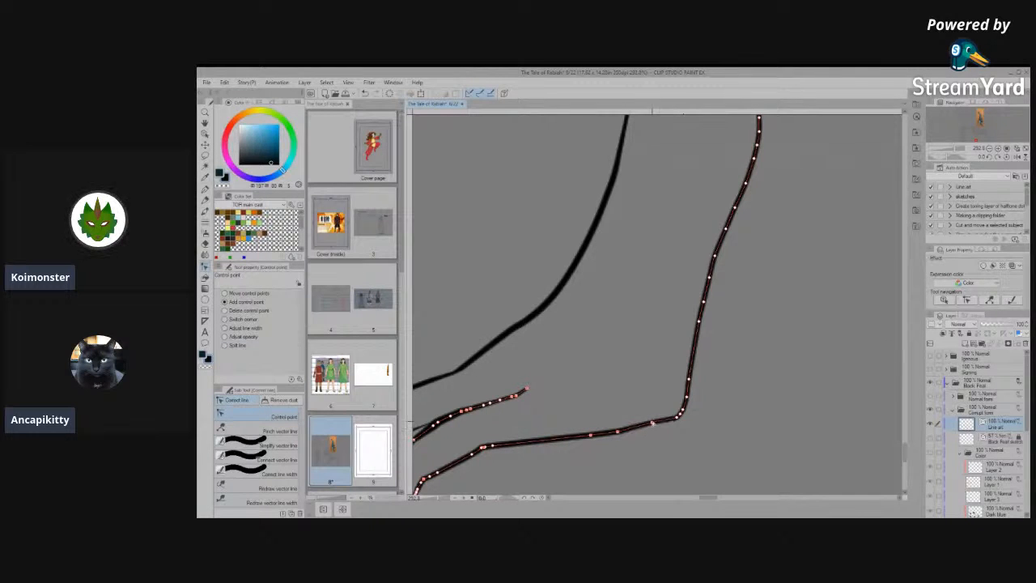
- Sharpen the heel corner of the side-view front foot and simplify the rear line rising from it
click(684, 399)
scroll(740, 400, up, 7)
drag(639, 397, 644, 397)
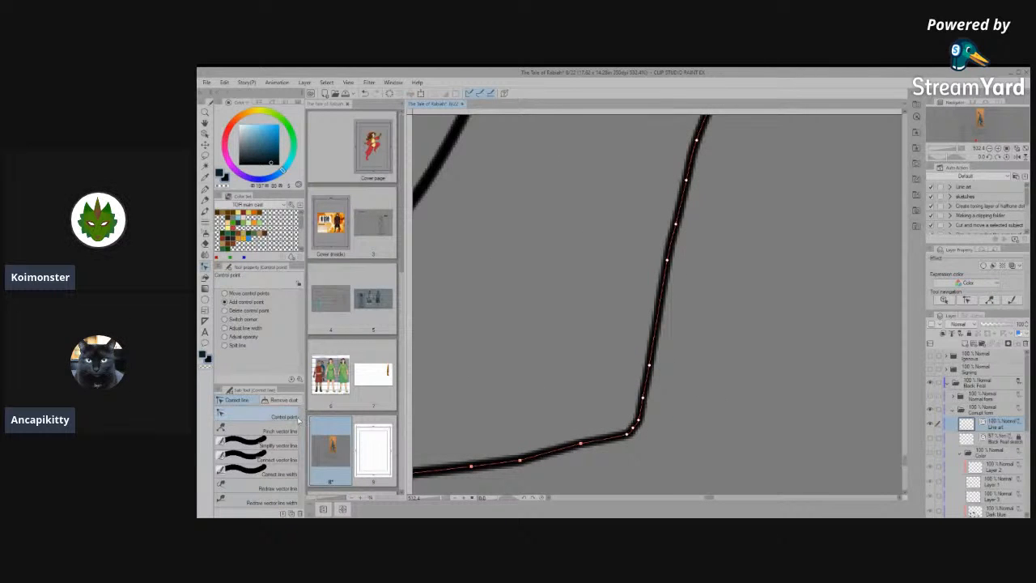
click(289, 446)
drag(645, 418, 671, 276)
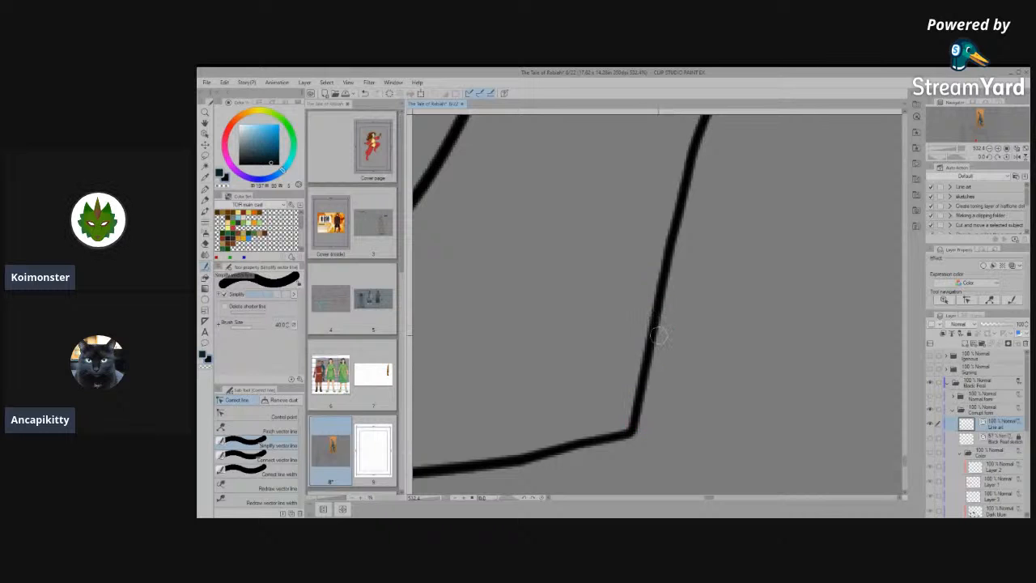
scroll(686, 328, down, 10)
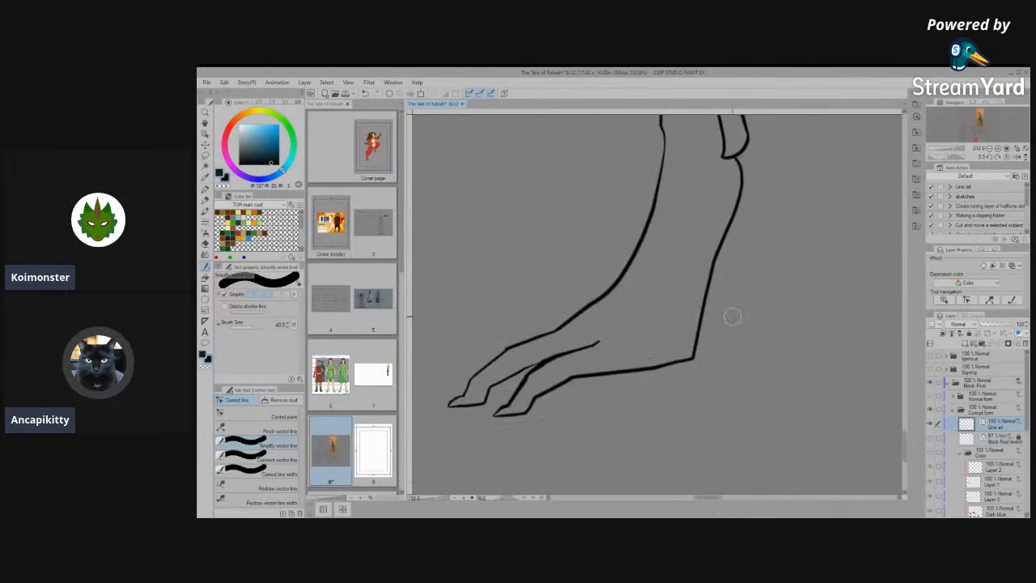
- Review the whole front and side views, showing the Color folder briefly to compare the feet with the line art
scroll(630, 149, down, 5)
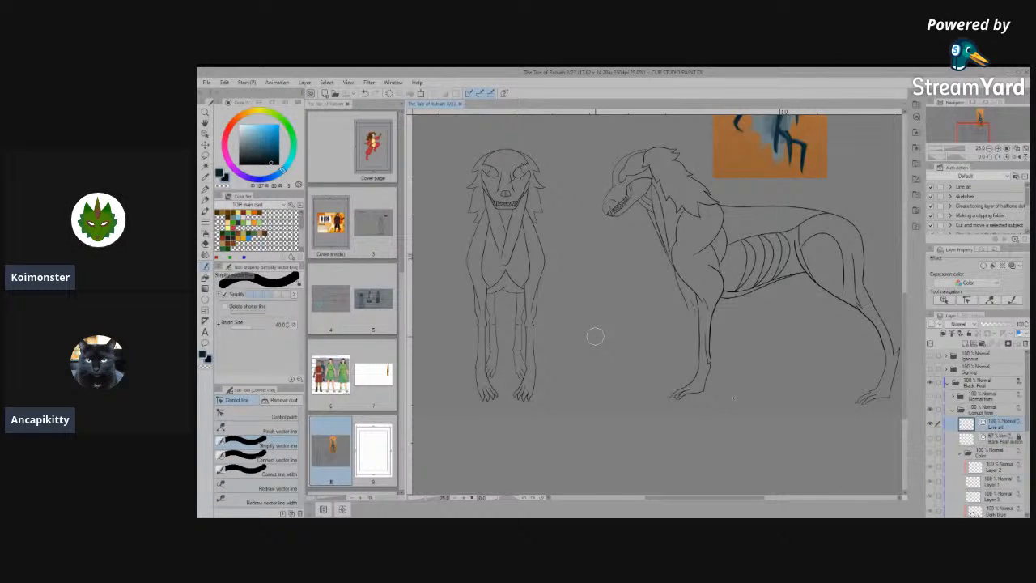
scroll(584, 332, down, 2)
scroll(777, 353, up, 2)
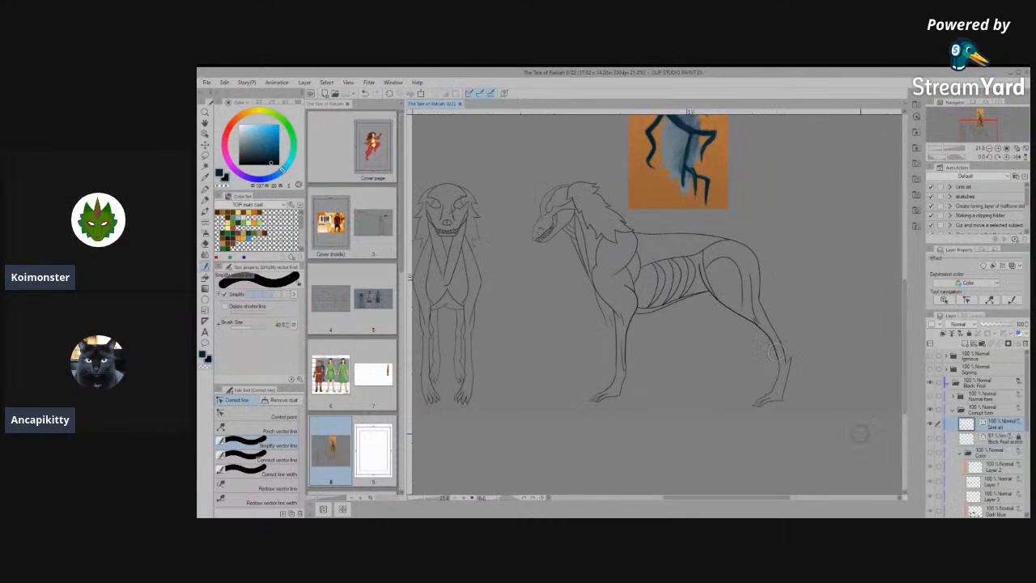
scroll(585, 314, up, 1)
scroll(686, 392, up, 1)
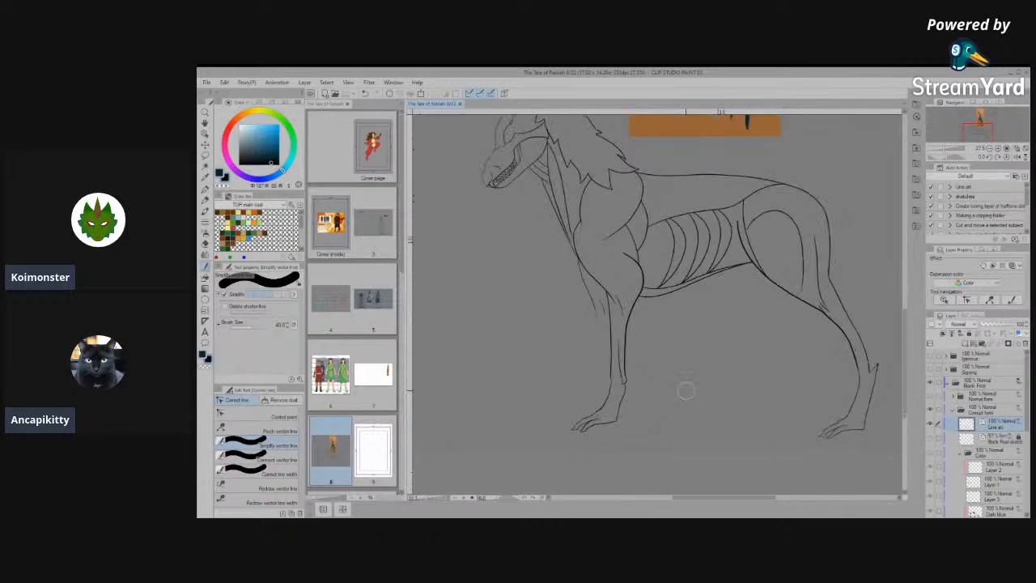
scroll(637, 400, down, 2)
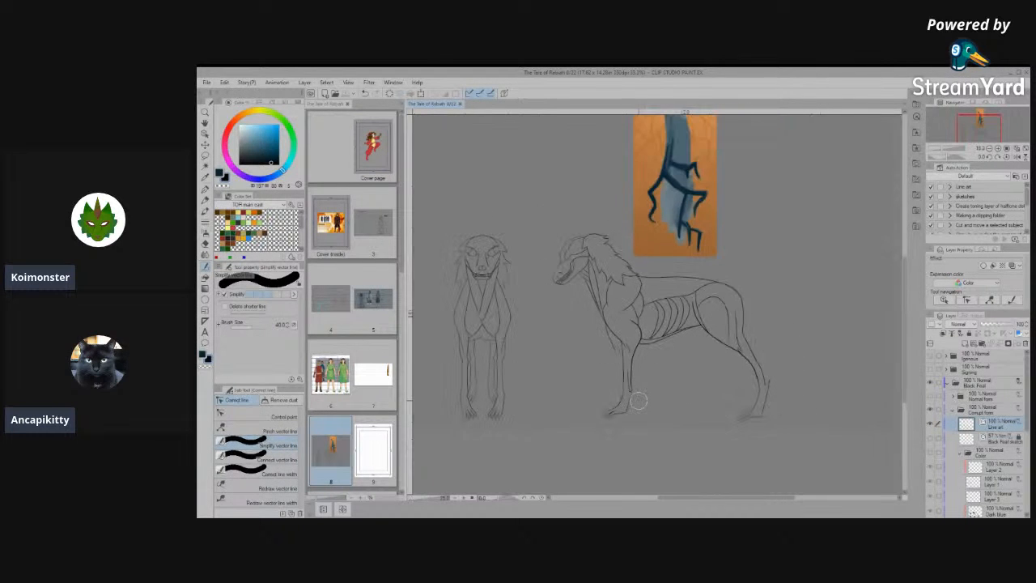
click(930, 455)
scroll(700, 430, up, 2)
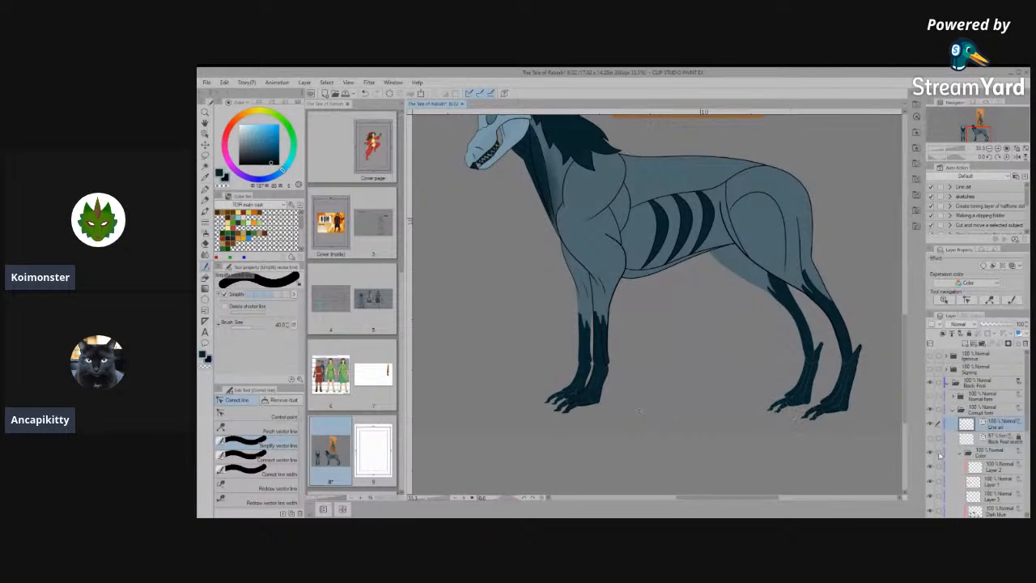
click(930, 455)
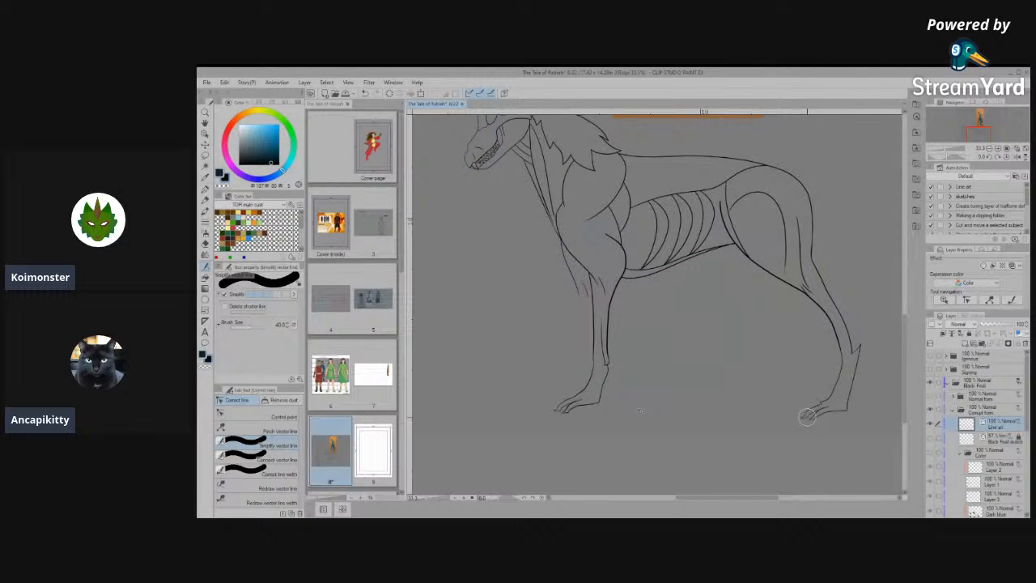
- Connect the inner ankle line segments of the left hind leg in the front view, absorbing the small crease stroke
scroll(820, 299, down, 2)
scroll(548, 362, up, 3)
scroll(589, 402, up, 5)
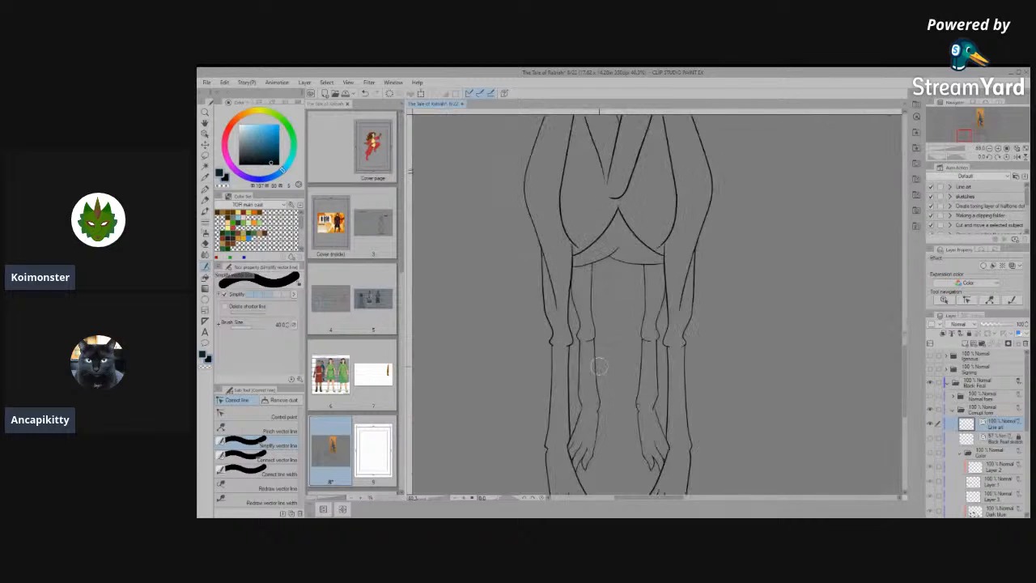
scroll(599, 400, up, 3)
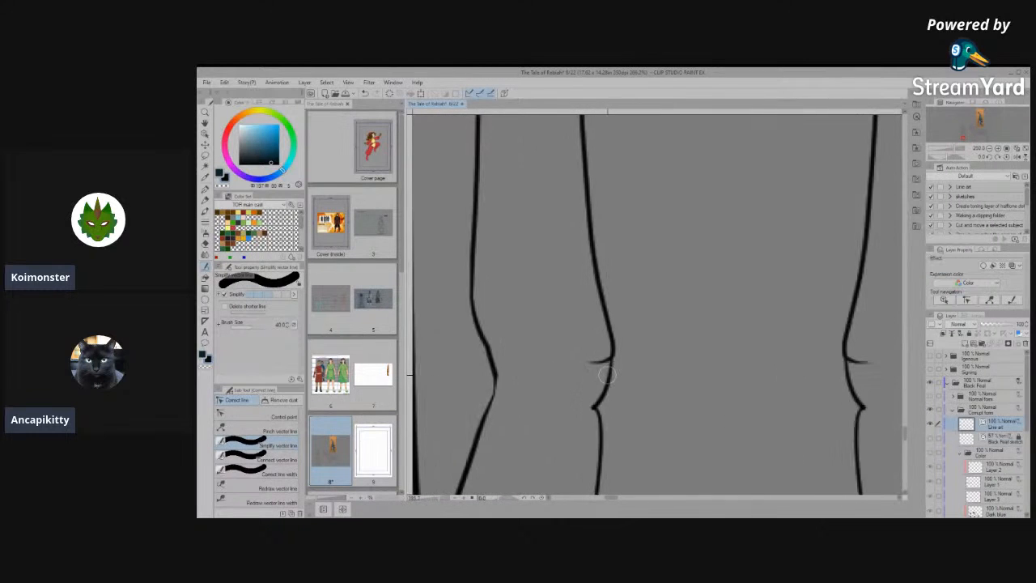
click(252, 416)
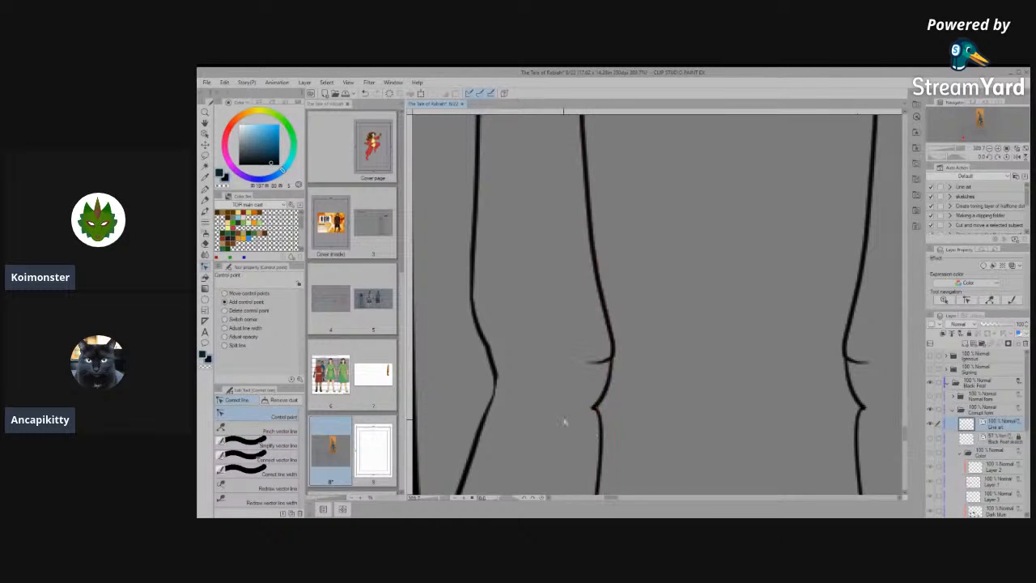
click(251, 464)
mouse_move(599, 401)
mouse_down()
mouse_move(591, 412)
mouse_move(605, 436)
mouse_up()
drag(608, 328, 606, 394)
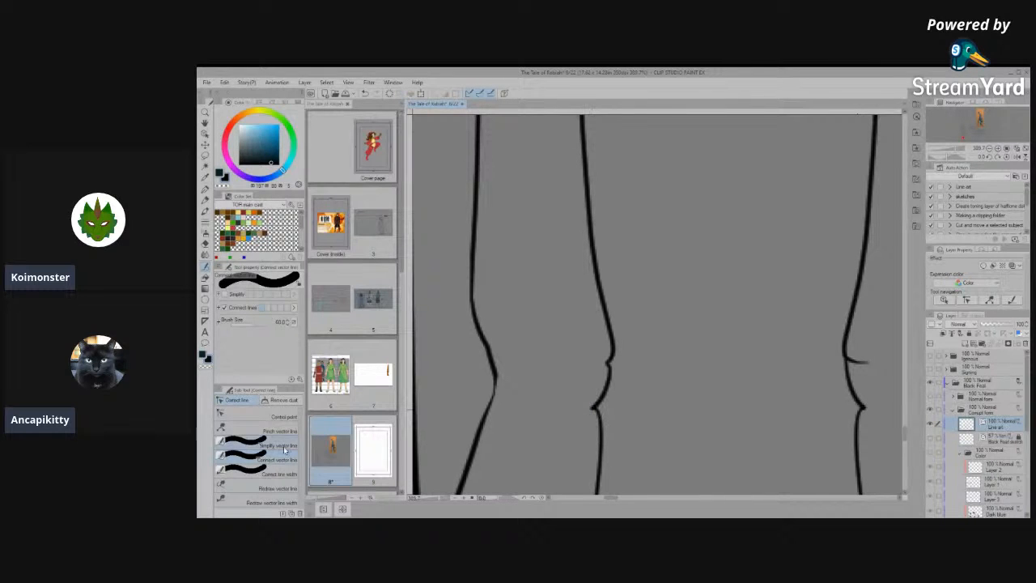
- Simplify the joined inner ankle line of the front view's left hind leg and refine its bend with a control point
click(247, 445)
mouse_move(607, 357)
mouse_down()
mouse_move(583, 417)
mouse_move(592, 411)
mouse_move(578, 434)
mouse_move(564, 428)
mouse_move(623, 432)
mouse_move(548, 389)
mouse_move(519, 394)
mouse_move(573, 420)
mouse_up()
click(259, 416)
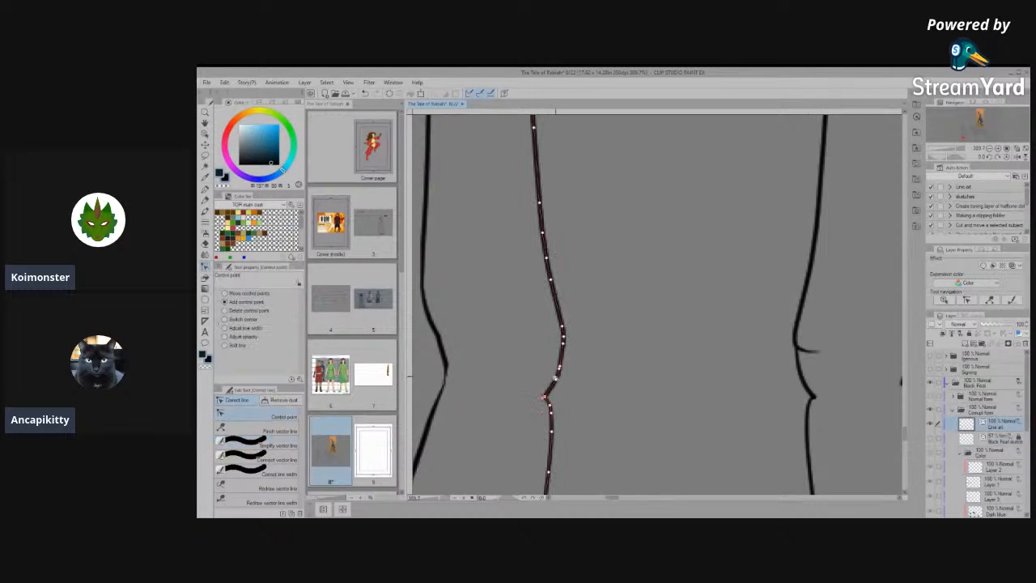
click(286, 442)
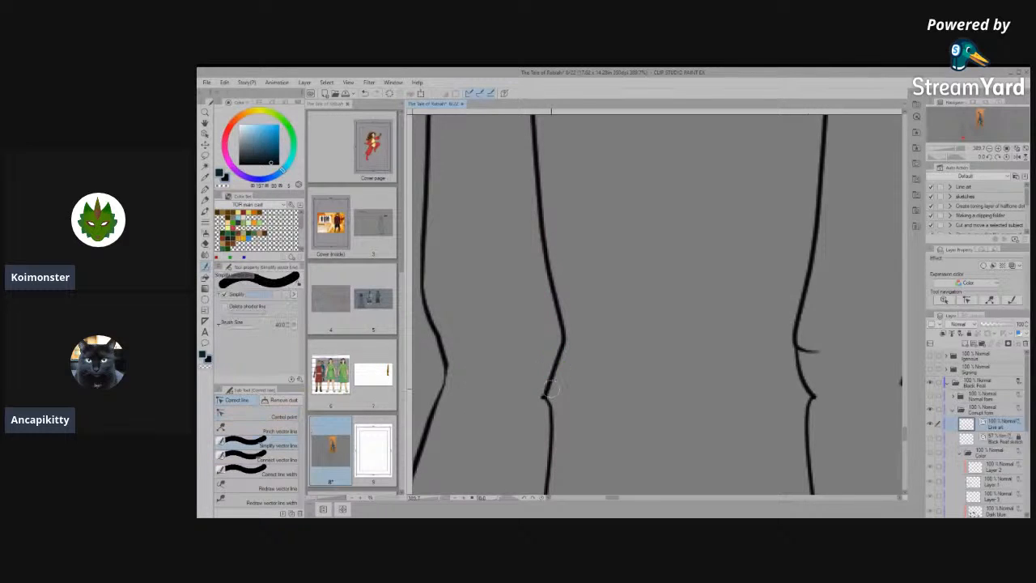
click(259, 417)
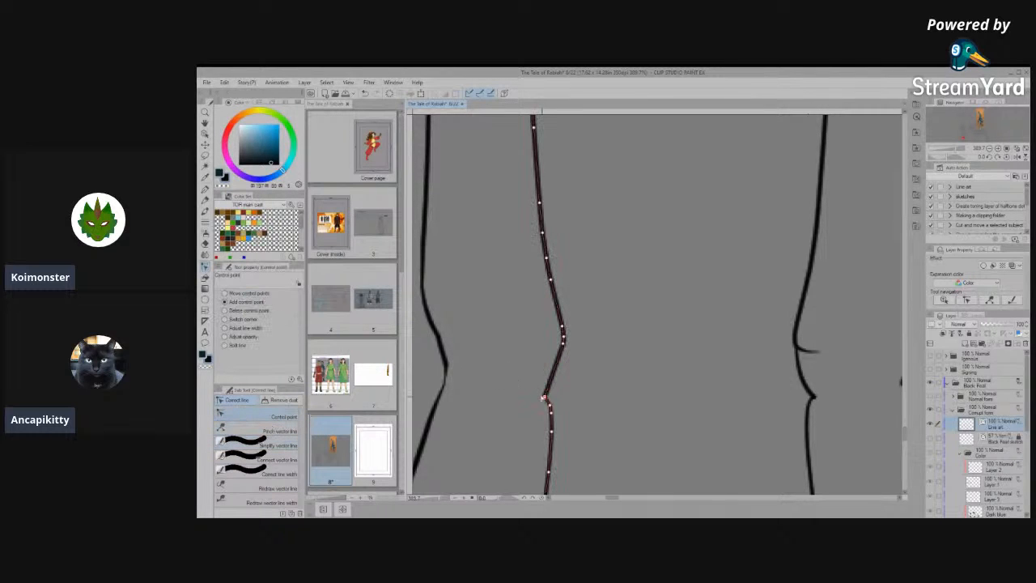
click(554, 364)
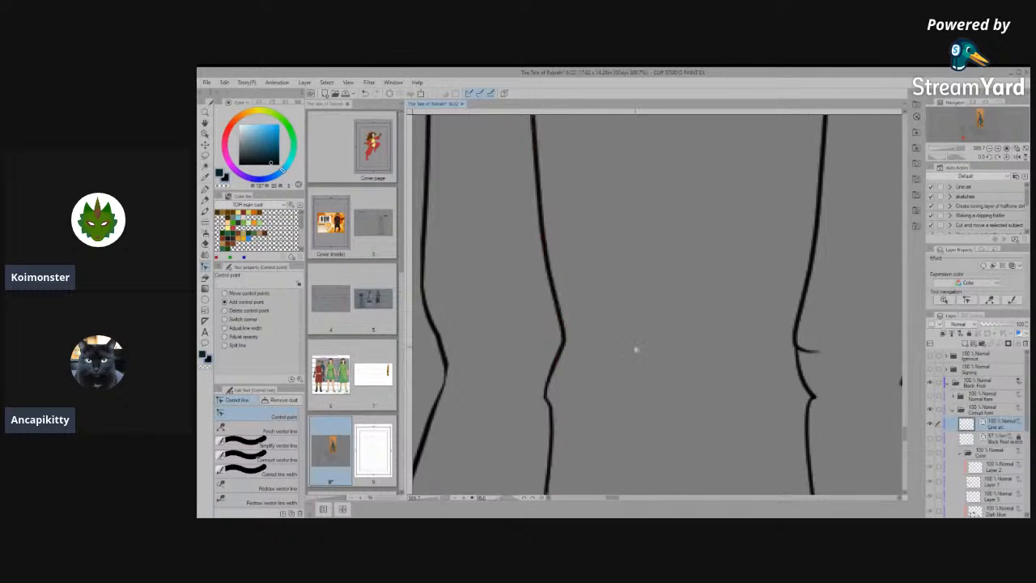
scroll(635, 350, down, 6)
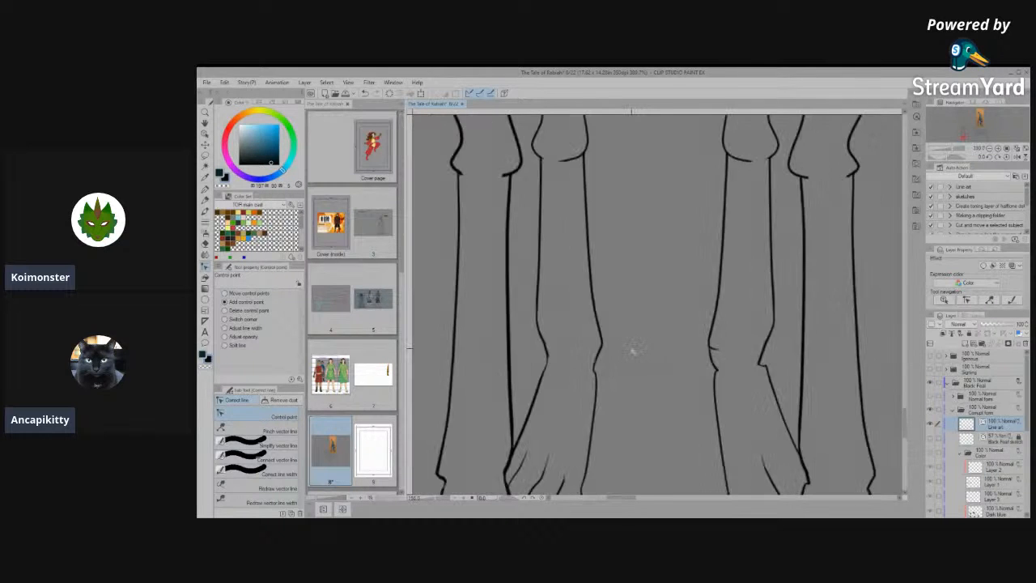
- Connect and simplify the inner ankle line of the right hind leg in the front view, absorbing its crease stroke
scroll(687, 372, up, 6)
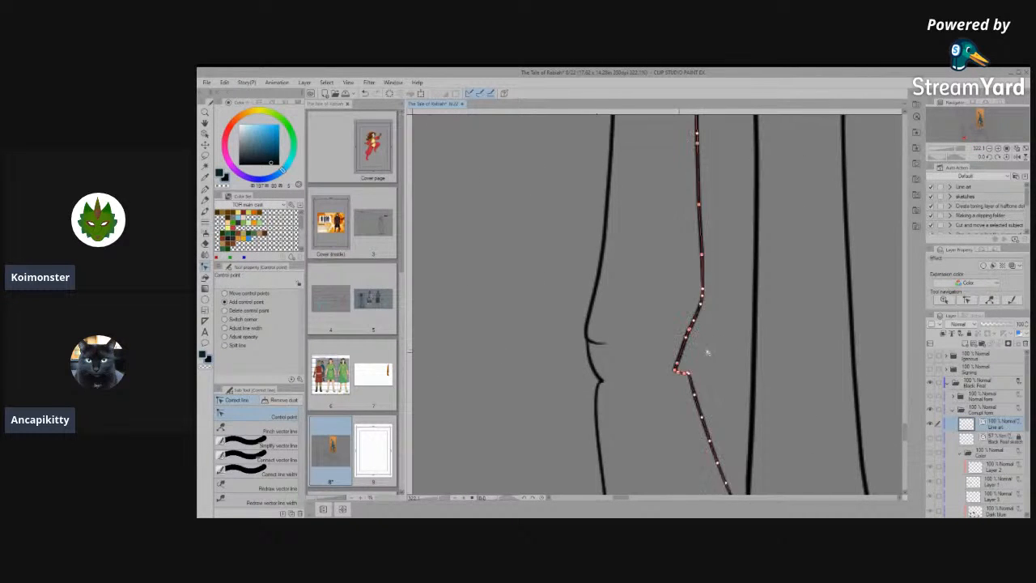
scroll(578, 394, up, 2)
click(261, 458)
mouse_move(586, 321)
mouse_down()
mouse_move(603, 385)
mouse_move(606, 338)
mouse_up()
click(260, 444)
drag(590, 340, 612, 388)
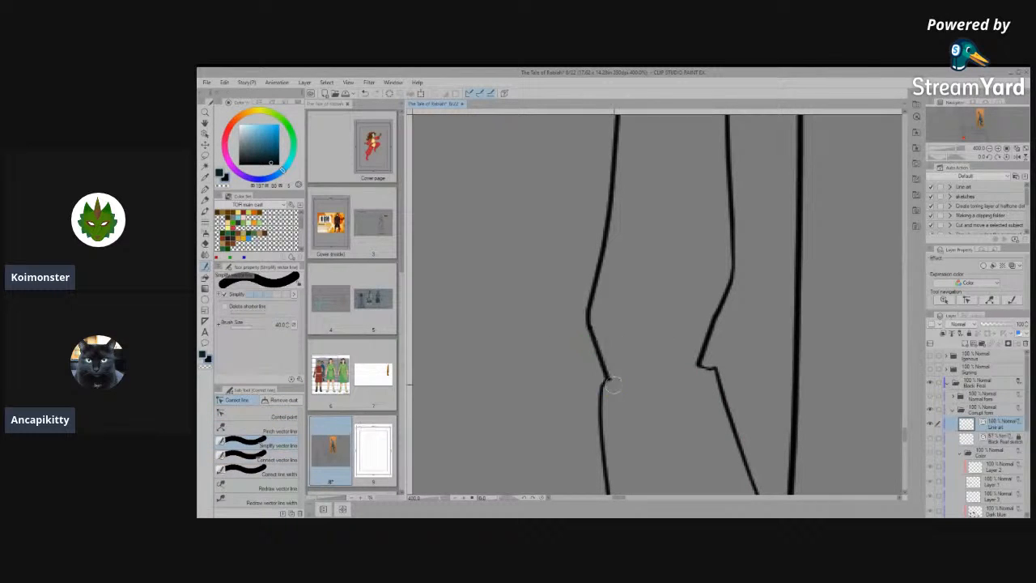
scroll(660, 364, down, 4)
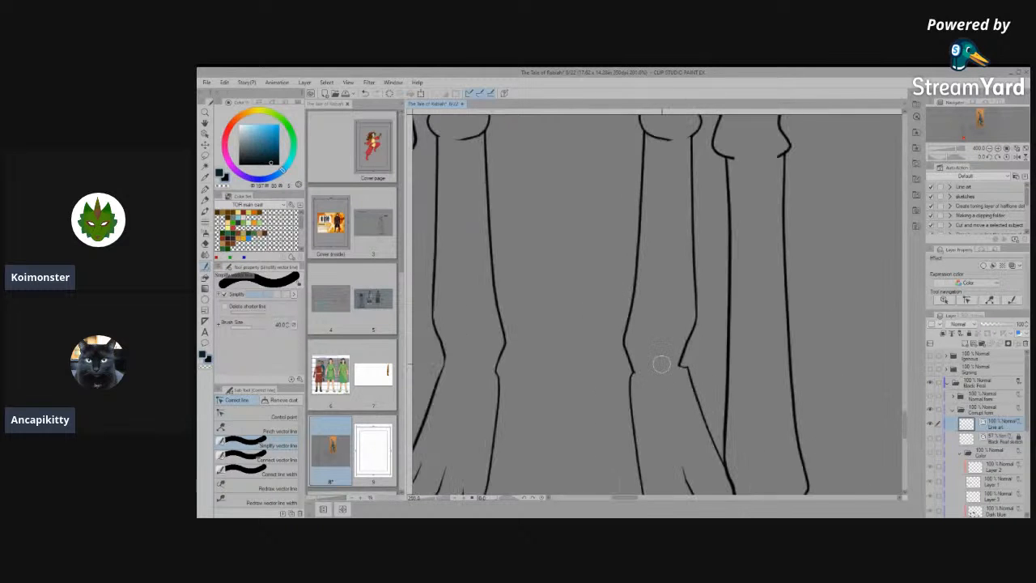
scroll(587, 379, up, 1)
scroll(584, 380, down, 2)
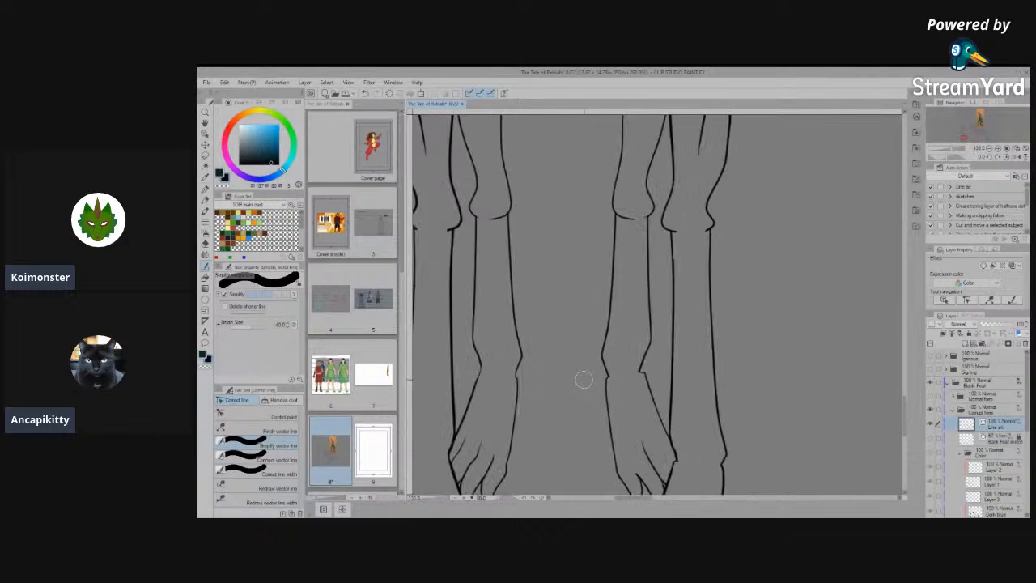
- Simplify the outer and inner joint lines midway down the left front leg in the front view into more angular contours
scroll(584, 380, down, 3)
scroll(596, 413, up, 1)
scroll(615, 323, up, 2)
scroll(620, 351, down, 4)
scroll(503, 354, up, 5)
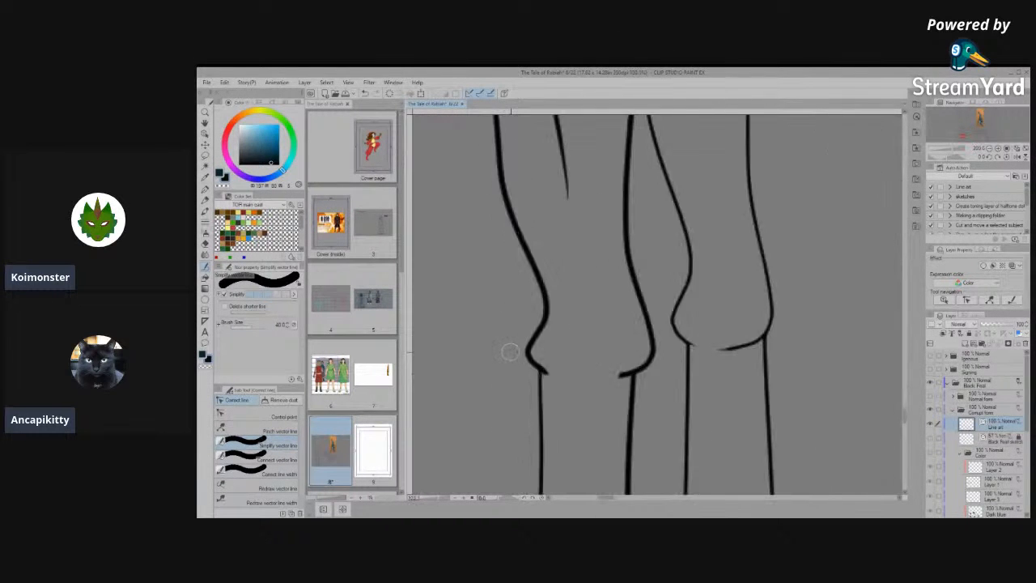
scroll(511, 352, up, 2)
click(250, 414)
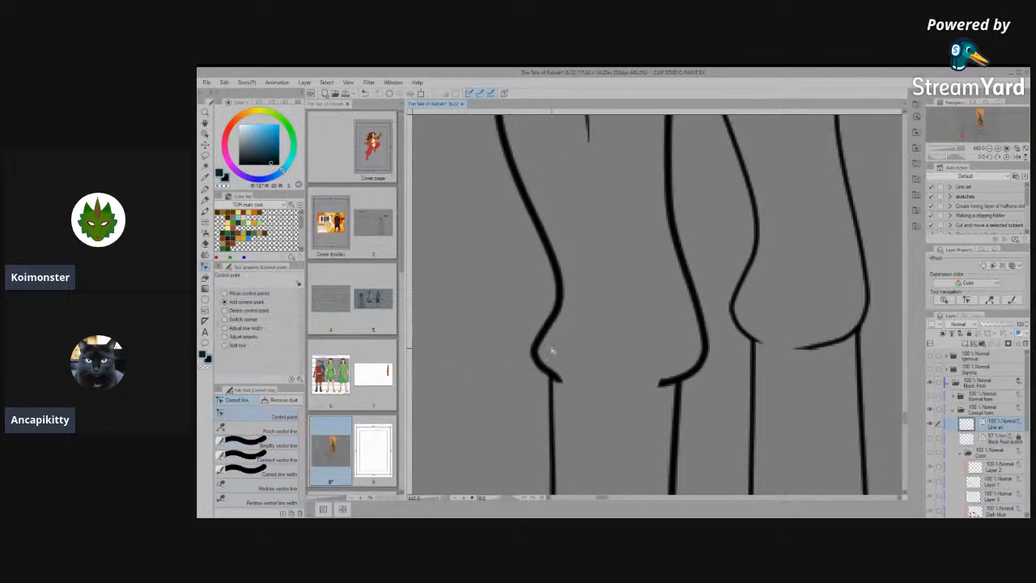
click(552, 350)
scroll(551, 350, up, 2)
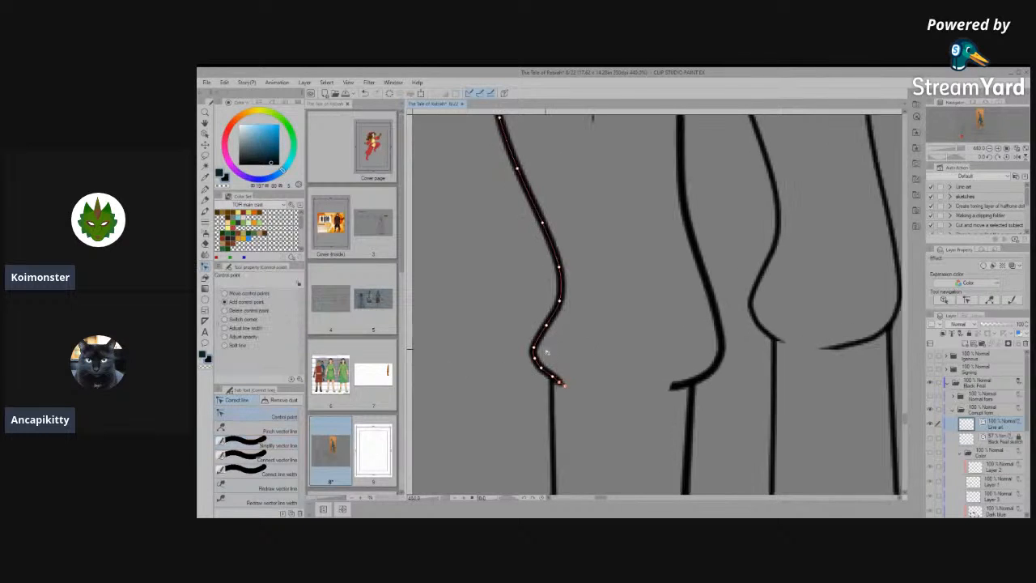
click(261, 445)
drag(548, 318, 535, 350)
drag(718, 267, 731, 296)
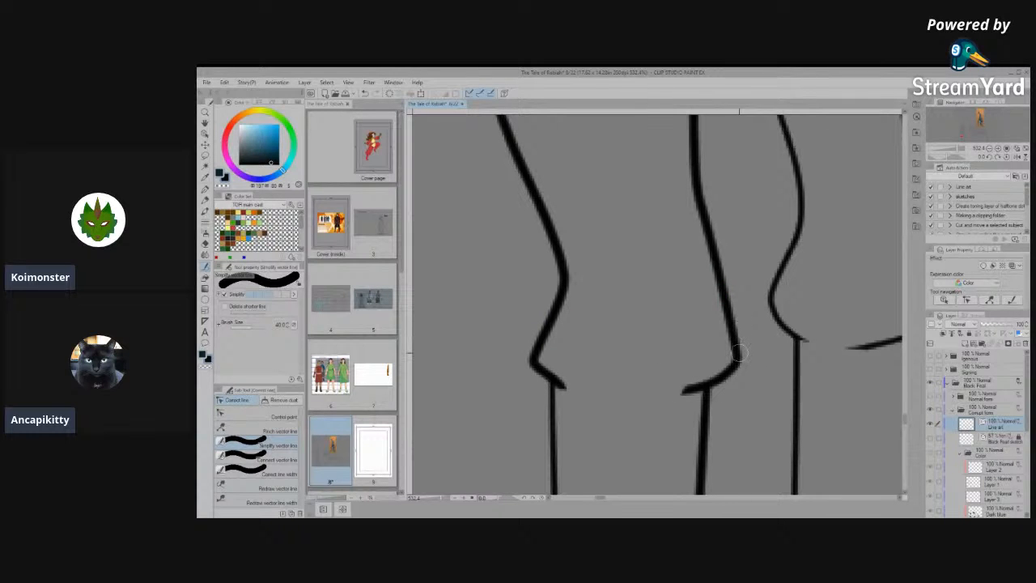
- Simplify the inner joint line midway down the right front leg and touch up the remaining rounded front leg joint contour in the front view
scroll(666, 365, down, 4)
scroll(685, 380, up, 3)
drag(647, 361, 659, 311)
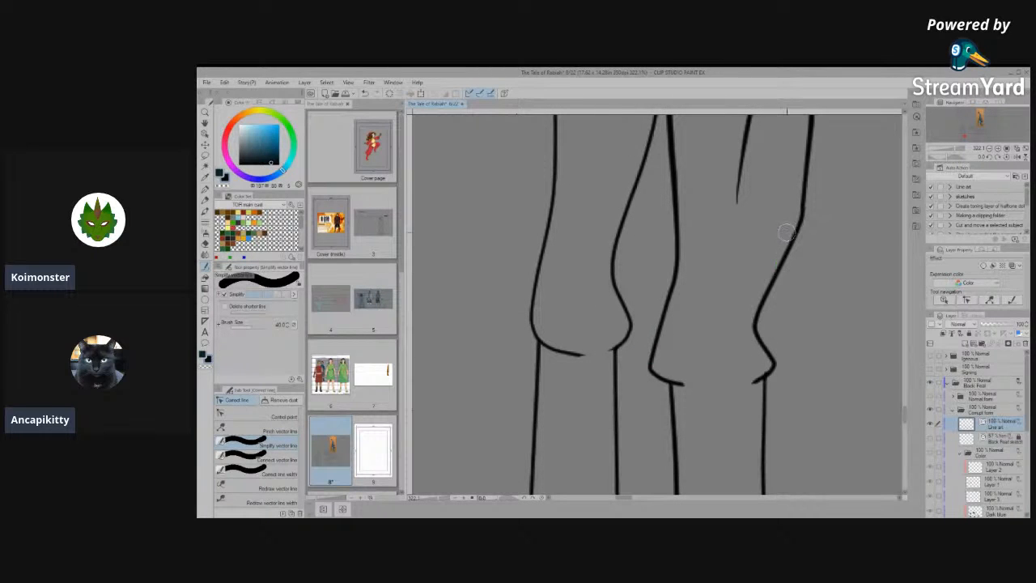
scroll(822, 301, down, 1)
scroll(826, 303, down, 4)
scroll(478, 296, up, 4)
drag(462, 271, 481, 302)
- Simplify the outer and inner joint lines midway down the left hind leg in the front view into more angular contours
scroll(480, 303, down, 2)
scroll(578, 316, up, 4)
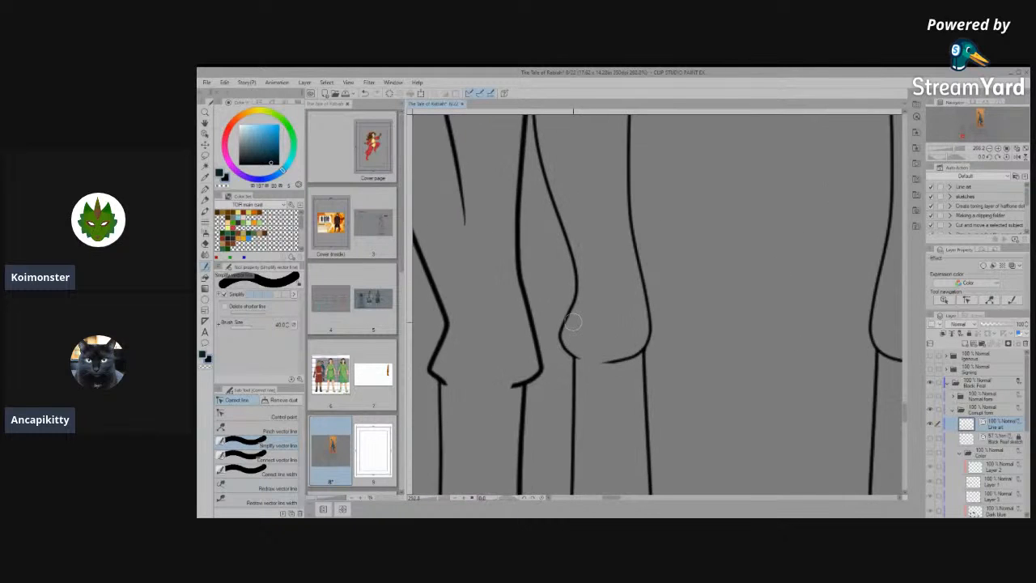
drag(577, 266, 556, 339)
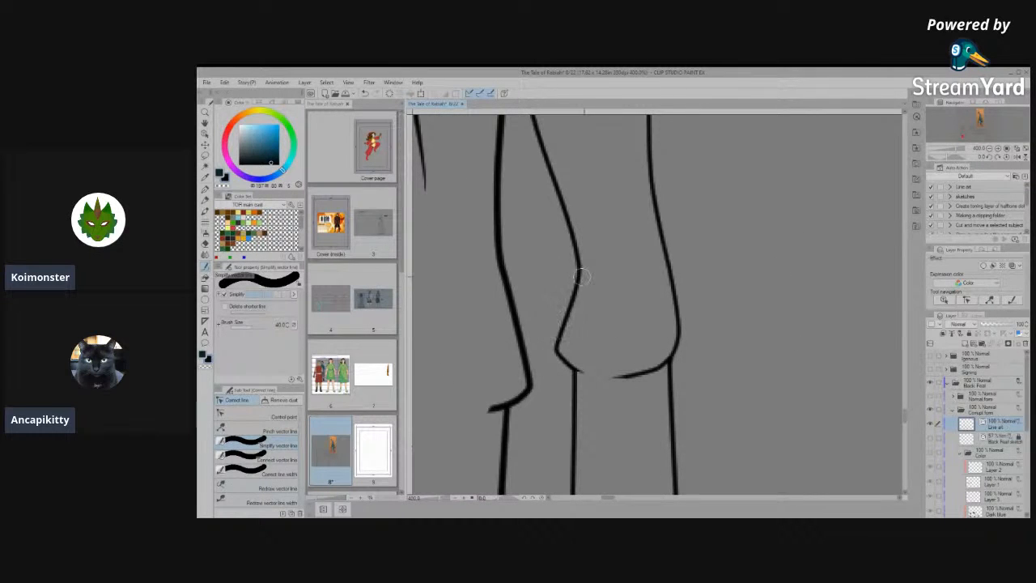
mouse_move(630, 378)
mouse_down()
mouse_move(659, 362)
mouse_move(681, 331)
mouse_up()
- Simplify the inner and outer joint lines midway down the right hind leg in the front view to match the opposite hind leg
scroll(667, 379, down, 2)
scroll(624, 384, down, 2)
scroll(818, 358, up, 3)
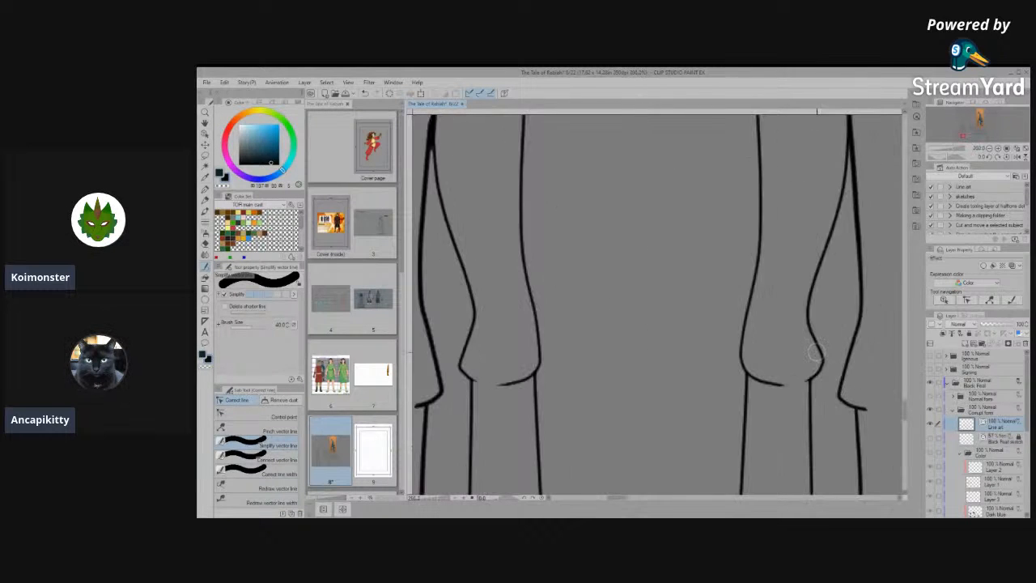
drag(737, 328, 750, 247)
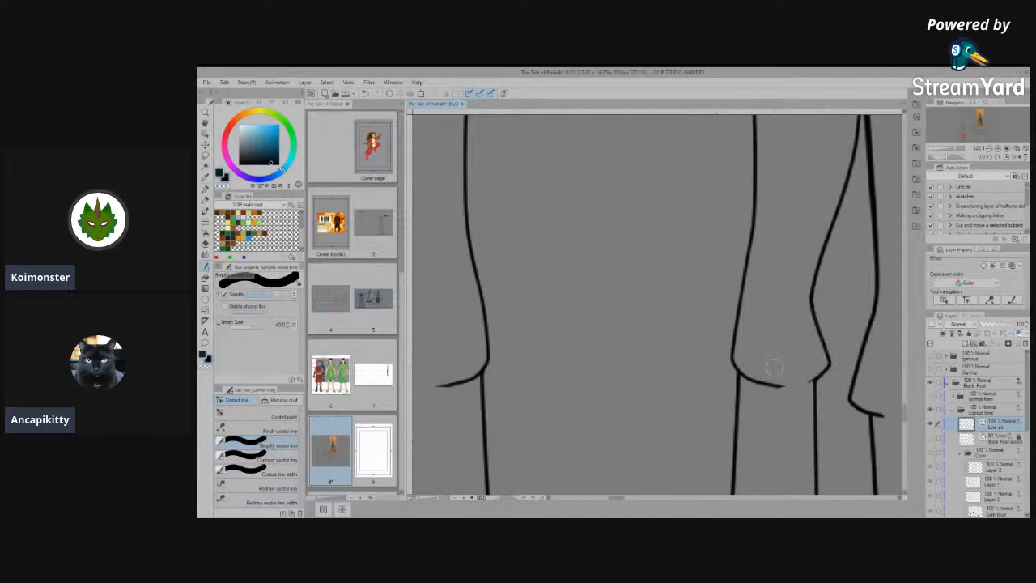
scroll(772, 366, down, 4)
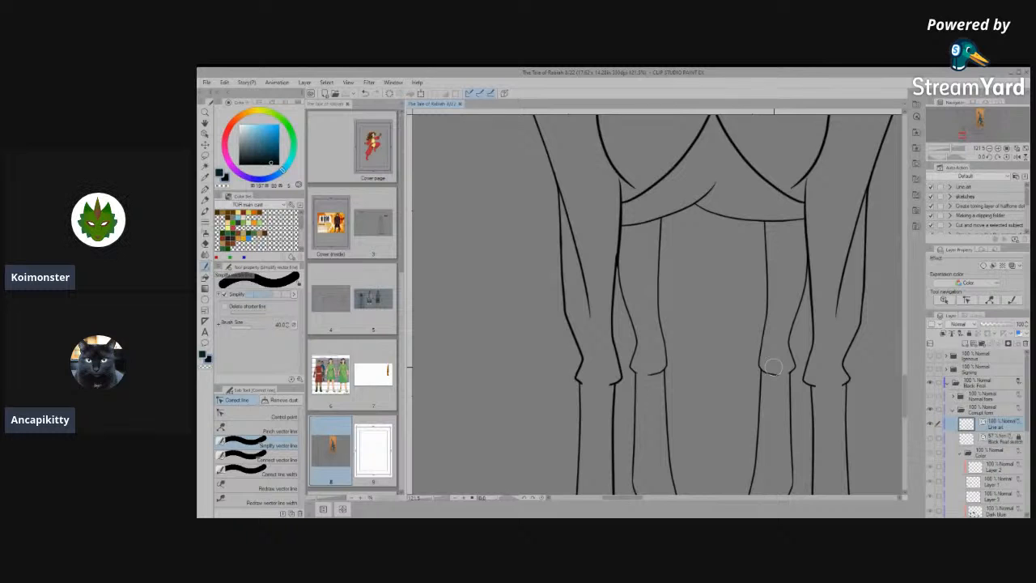
- Lasso the lower hind leg in the side view and copy it to a new layer
scroll(584, 373, down, 8)
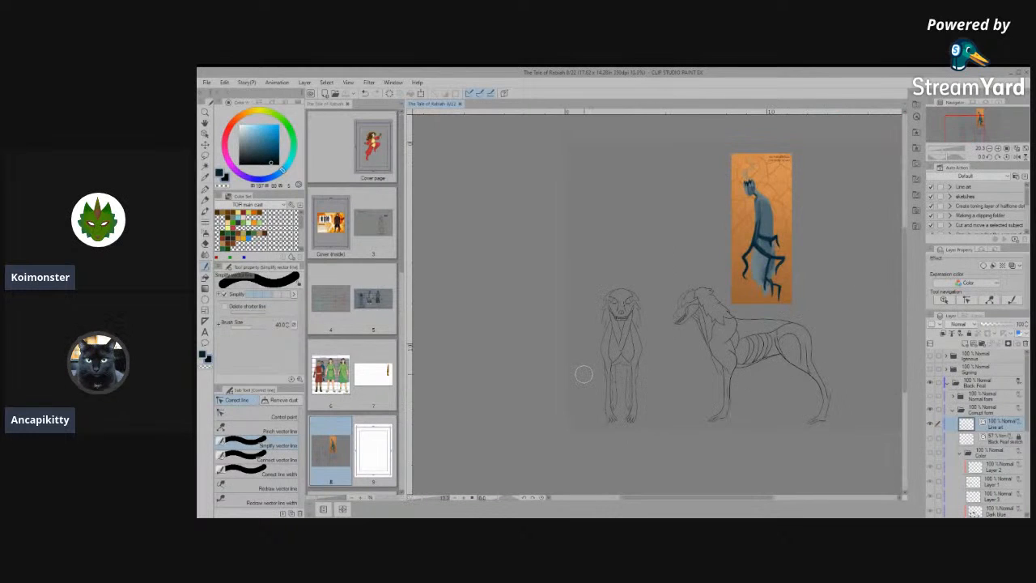
scroll(775, 398, up, 4)
scroll(682, 427, down, 3)
scroll(660, 438, down, 1)
scroll(810, 429, up, 3)
scroll(810, 427, down, 2)
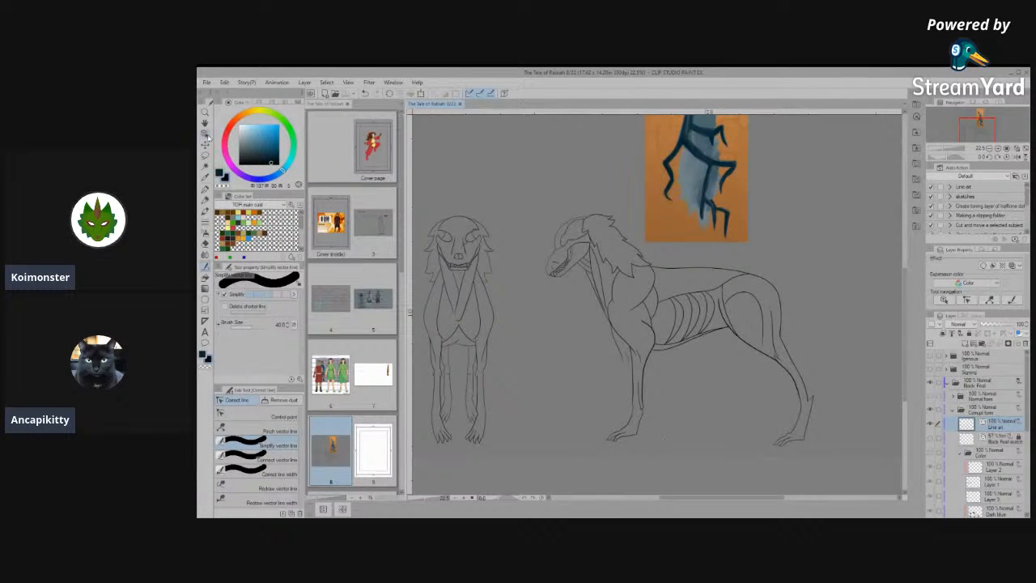
click(207, 156)
drag(693, 384, 638, 370)
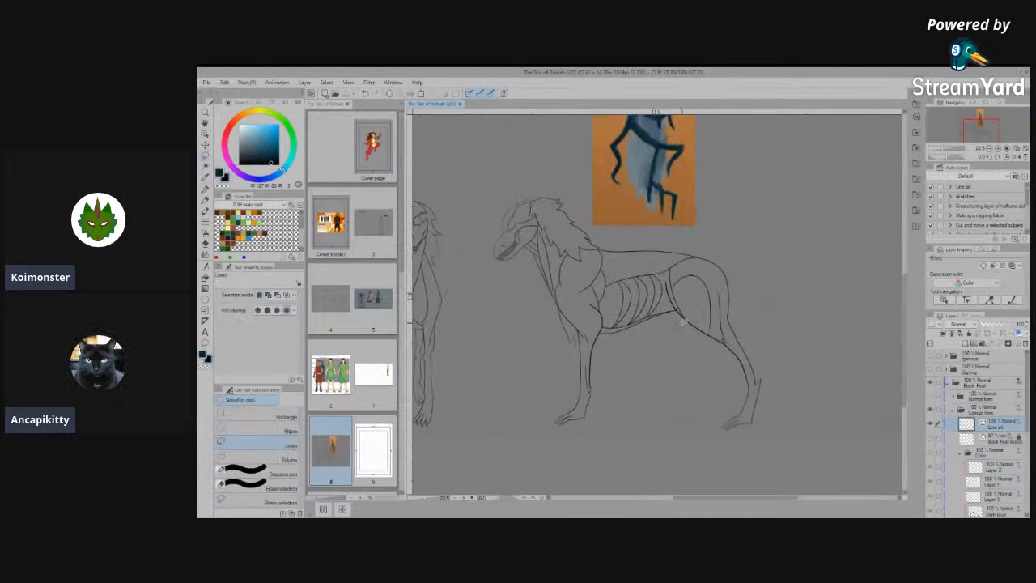
mouse_move(683, 306)
mouse_down()
mouse_move(708, 437)
mouse_move(787, 444)
mouse_move(767, 309)
mouse_move(719, 304)
mouse_up()
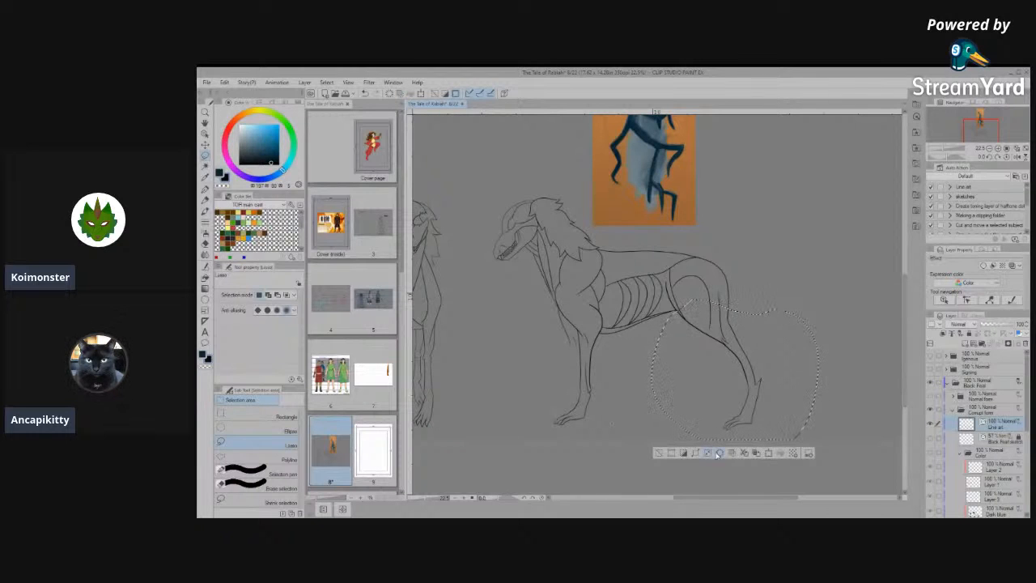
click(743, 454)
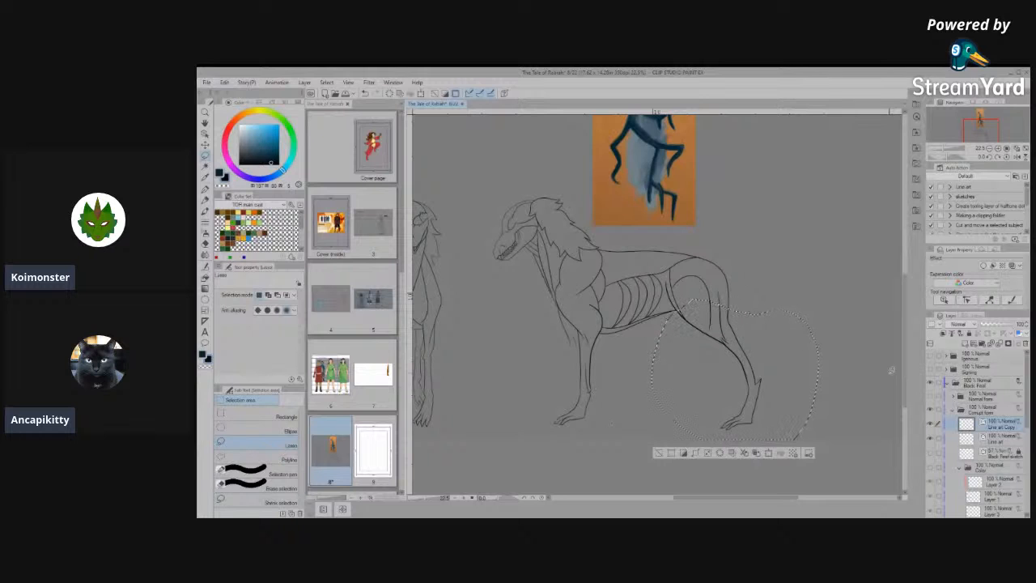
- Transform the copied hind leg and shift it toward the creature's head to form the far hind leg
key(ctrl+t)
key(Left)
key(Left)
key(Left)
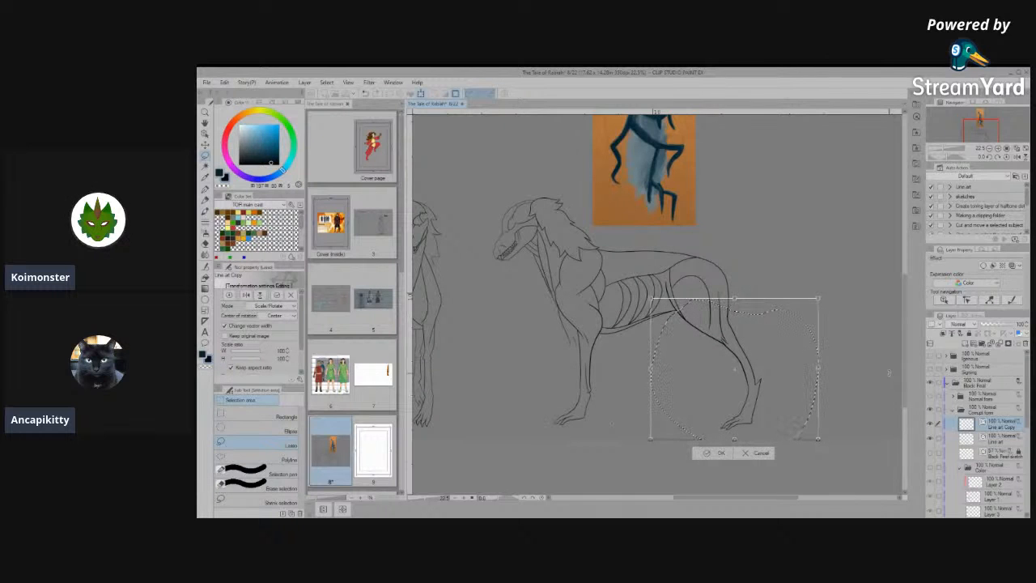
key(Left)
key(Left)
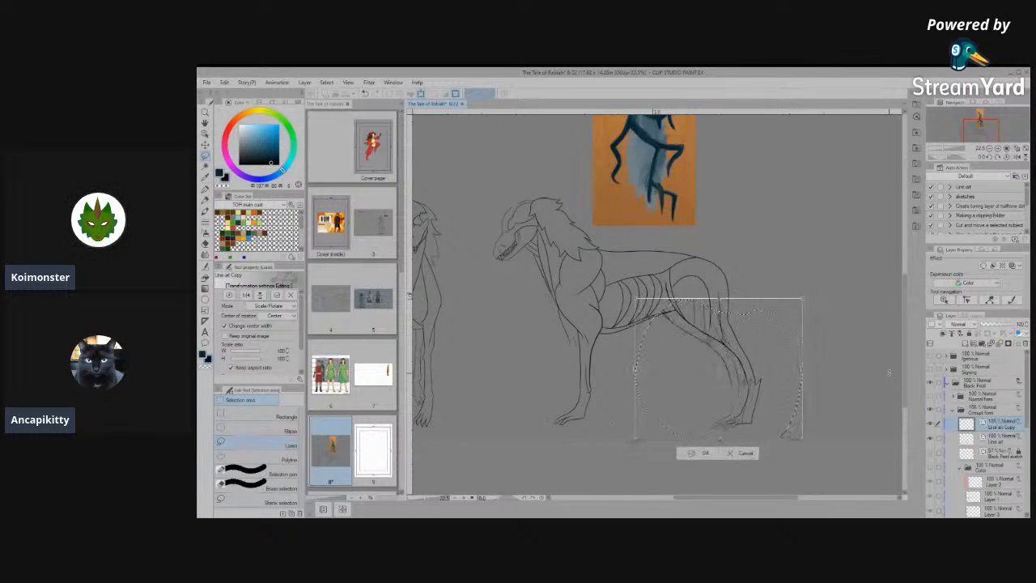
key(Left)
key(Left)
key(Left)
key(Left)
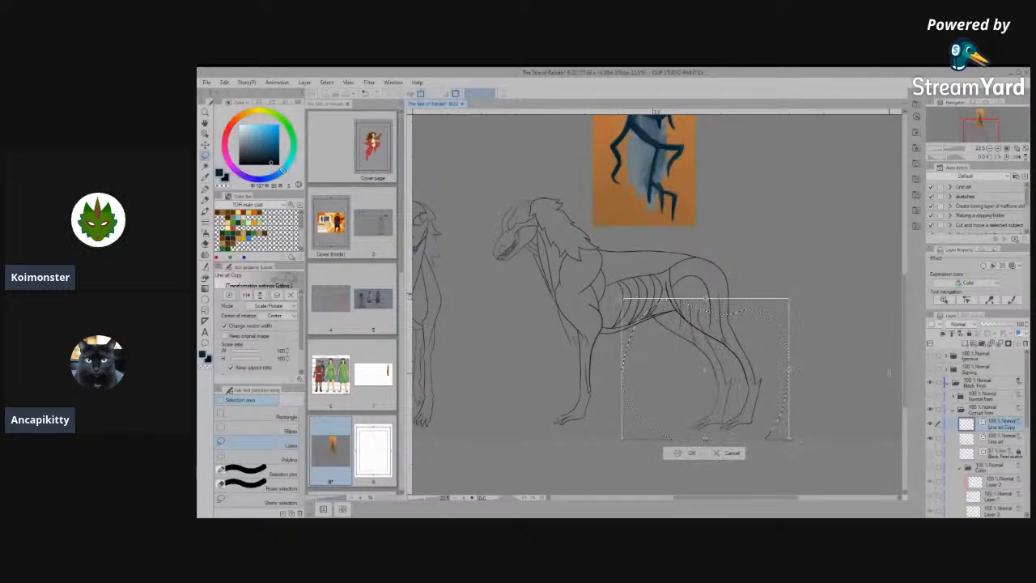
- Scale the copied hind leg down slightly, apply the transformation and clear the selection
scroll(716, 438, up, 3)
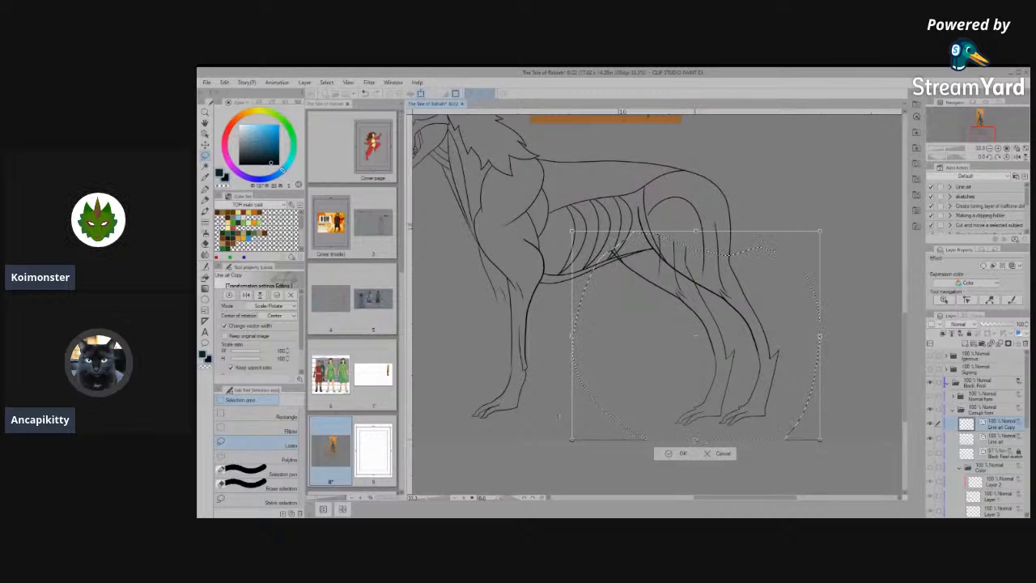
drag(697, 438, 697, 429)
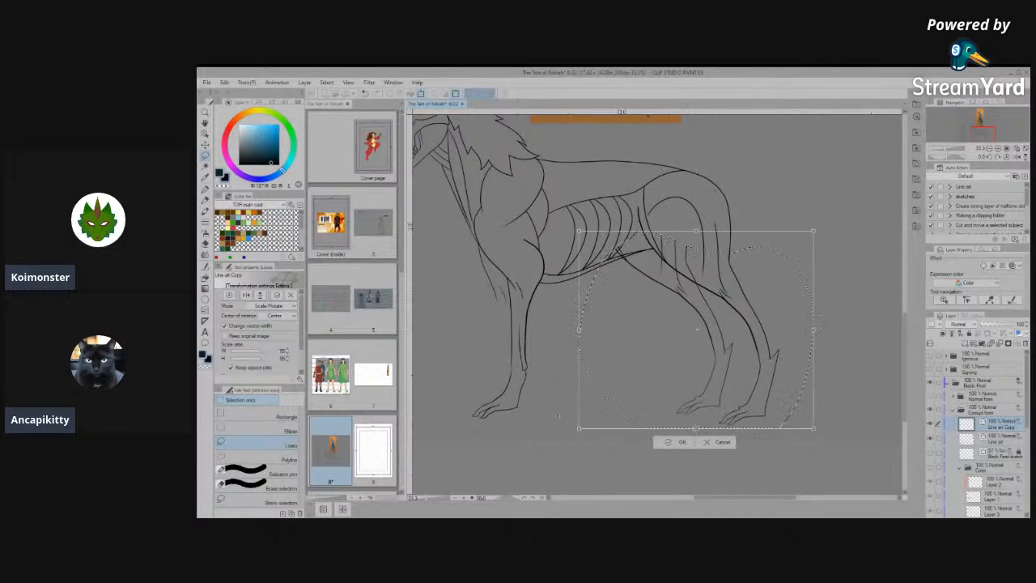
click(672, 444)
scroll(671, 447, down, 2)
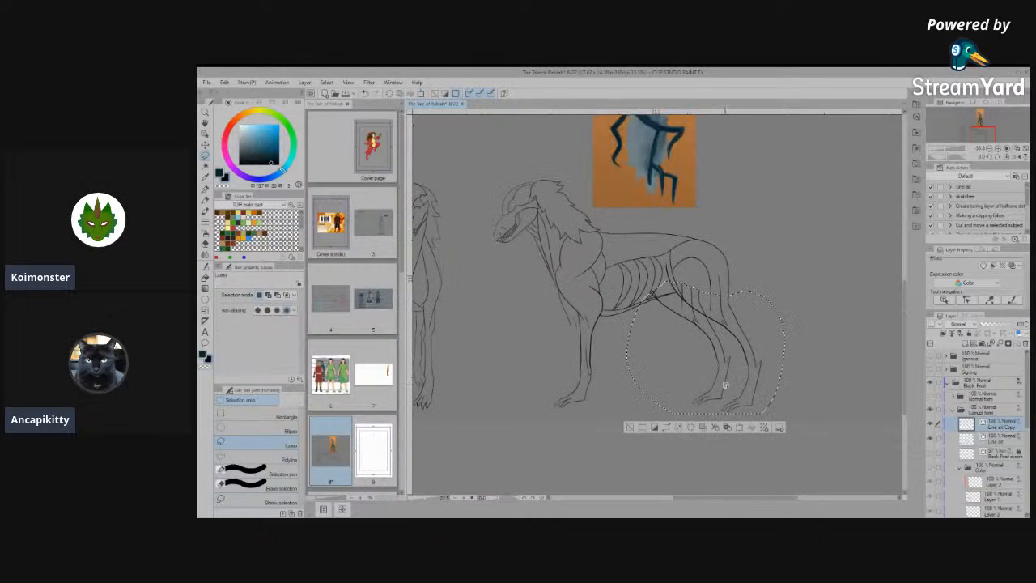
key(ctrl+d)
- Remove the copied hind leg's lines that overlap the near thigh and poke past the belly line
scroll(713, 356, up, 4)
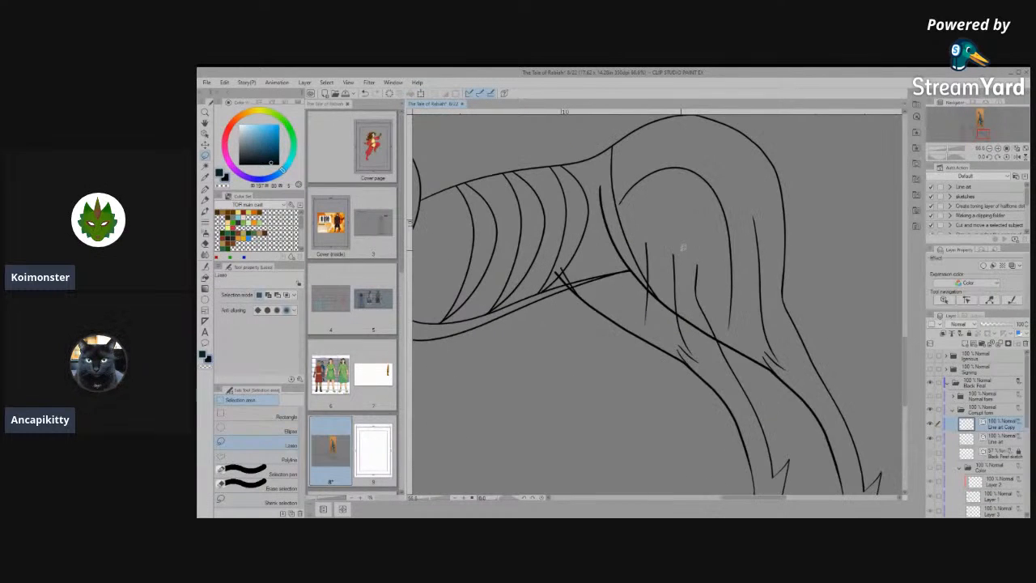
drag(706, 279, 646, 279)
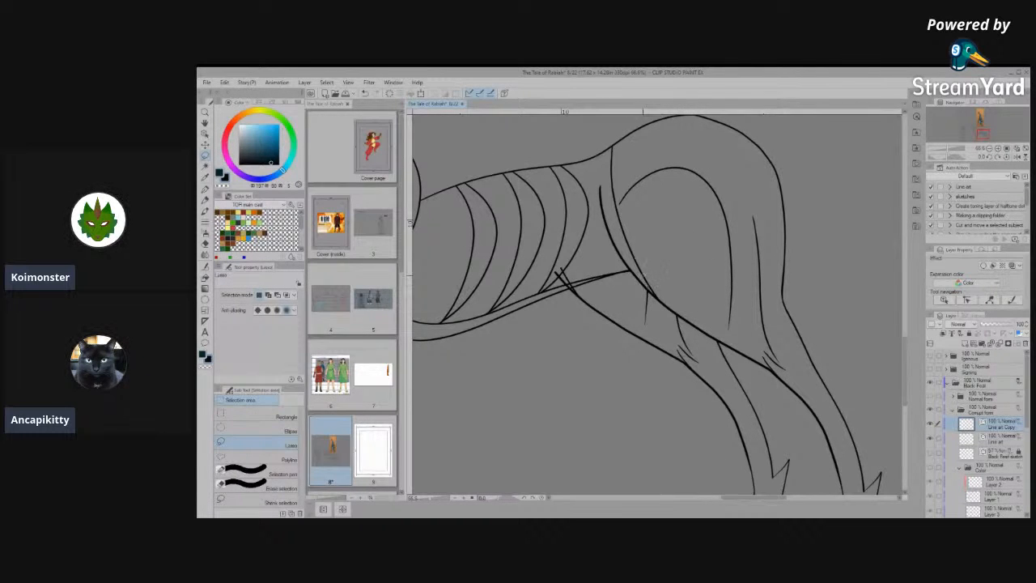
drag(570, 287, 561, 272)
scroll(747, 301, down, 2)
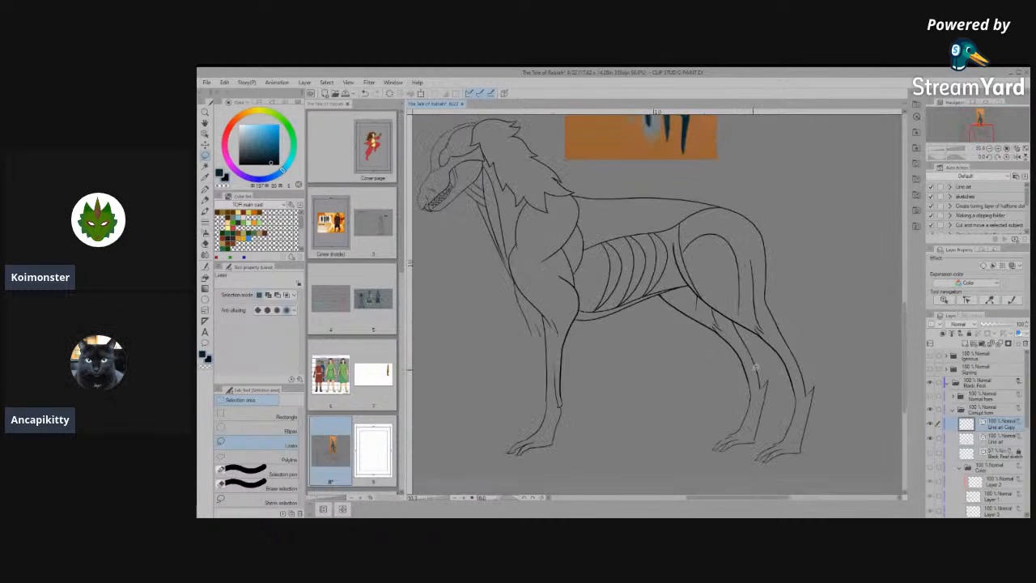
scroll(755, 367, down, 1)
scroll(728, 356, up, 3)
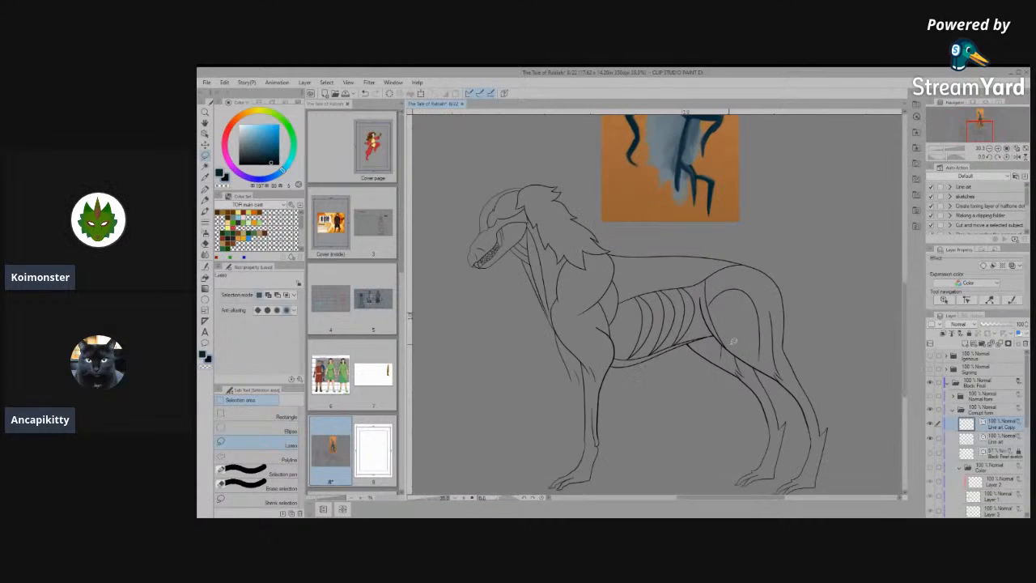
- Clean up the upper end of the far hind leg's front line where it meets the belly, deleting the stray bit
scroll(693, 343, up, 4)
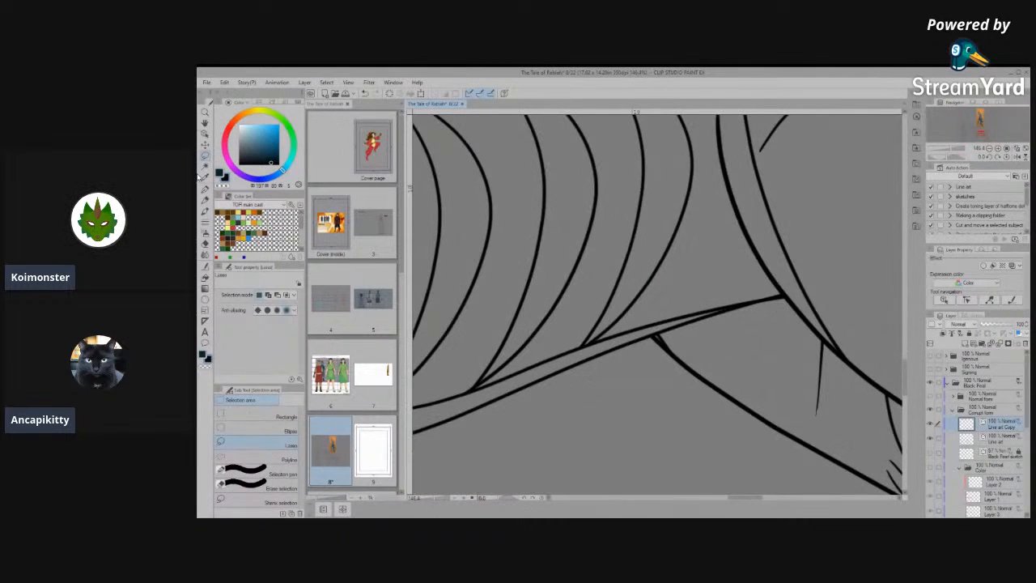
key(o)
scroll(678, 336, up, 2)
click(659, 343)
drag(659, 344, 636, 413)
scroll(639, 365, down, 1)
key(Delete)
scroll(639, 358, down, 3)
scroll(643, 359, down, 4)
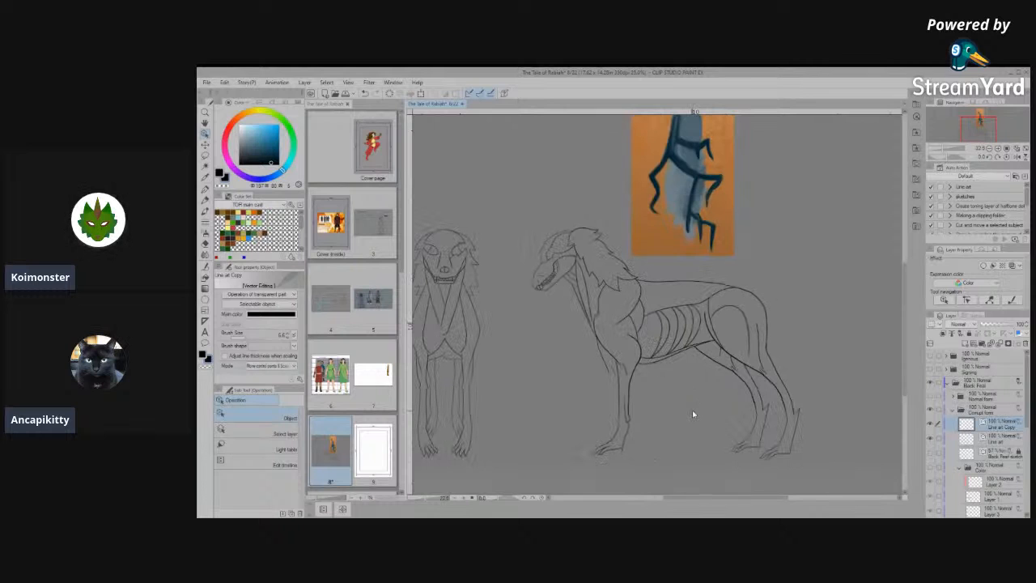
- Lasso the lower front leg and paw in the side view, from just below the shoulder down
scroll(692, 413, up, 2)
scroll(609, 450, down, 2)
scroll(609, 450, up, 3)
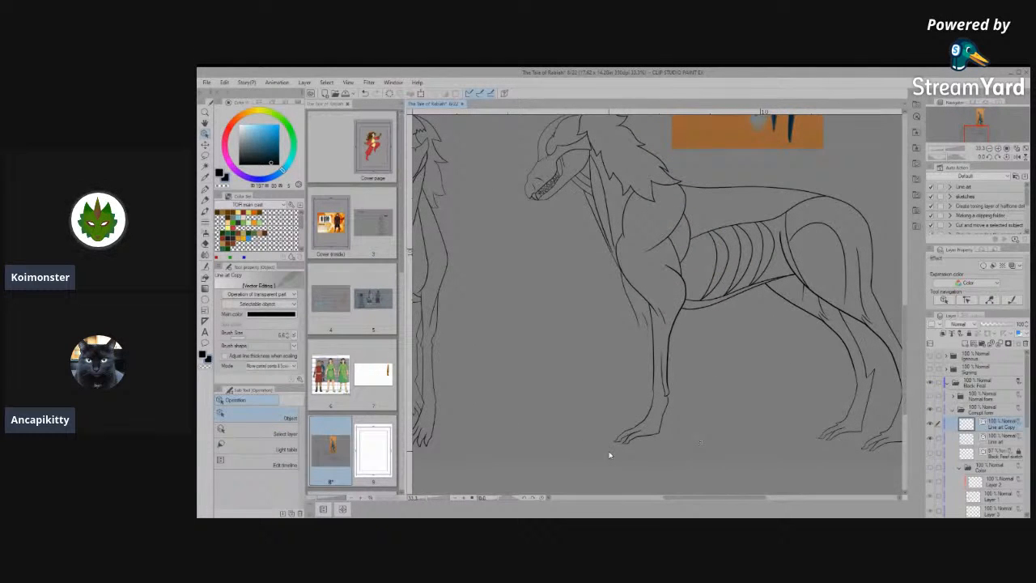
drag(645, 398, 612, 393)
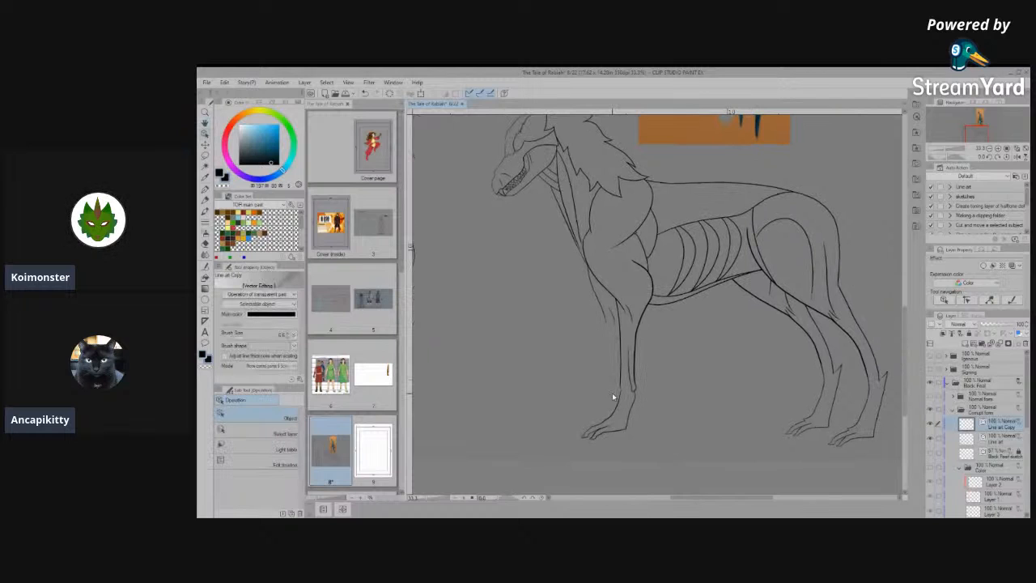
click(205, 156)
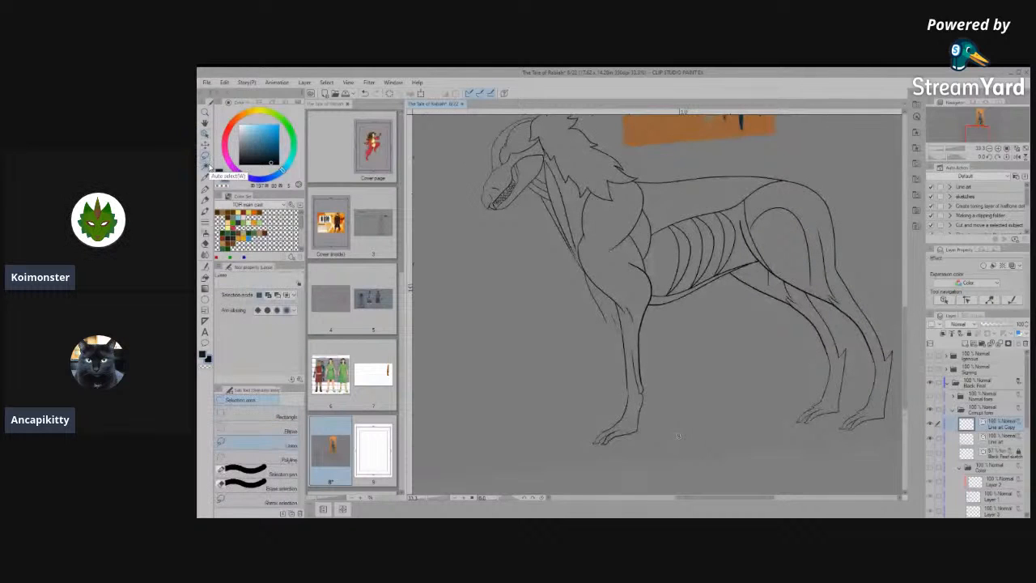
click(997, 157)
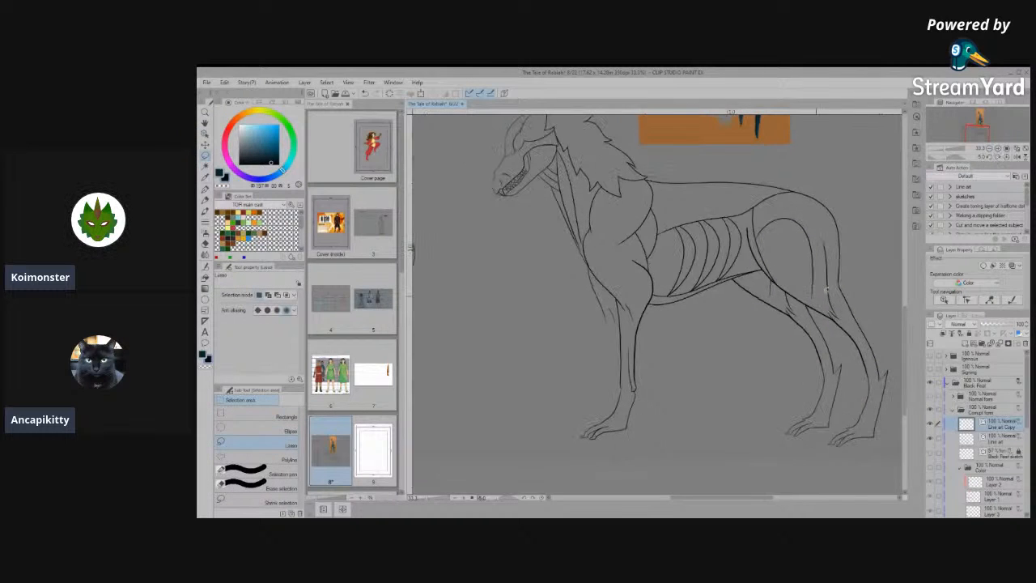
scroll(718, 389, up, 2)
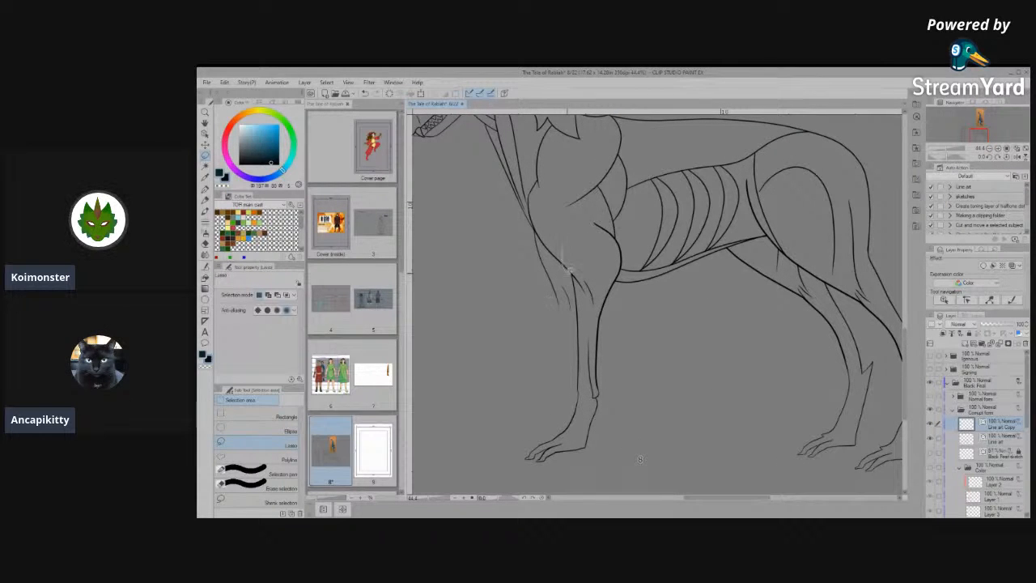
mouse_move(569, 346)
mouse_down()
mouse_move(492, 460)
mouse_move(631, 404)
mouse_move(652, 315)
mouse_up()
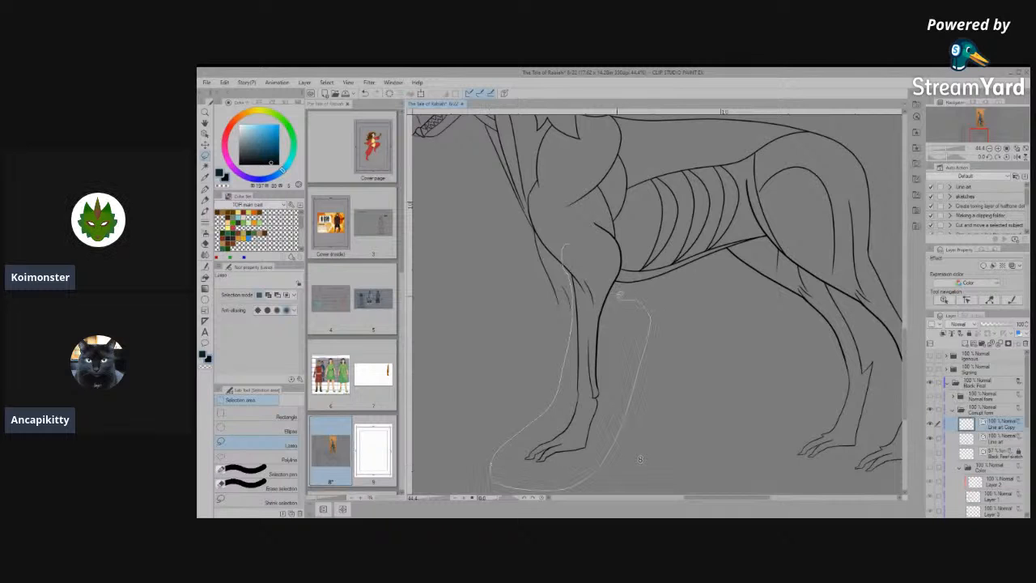
drag(570, 230, 562, 231)
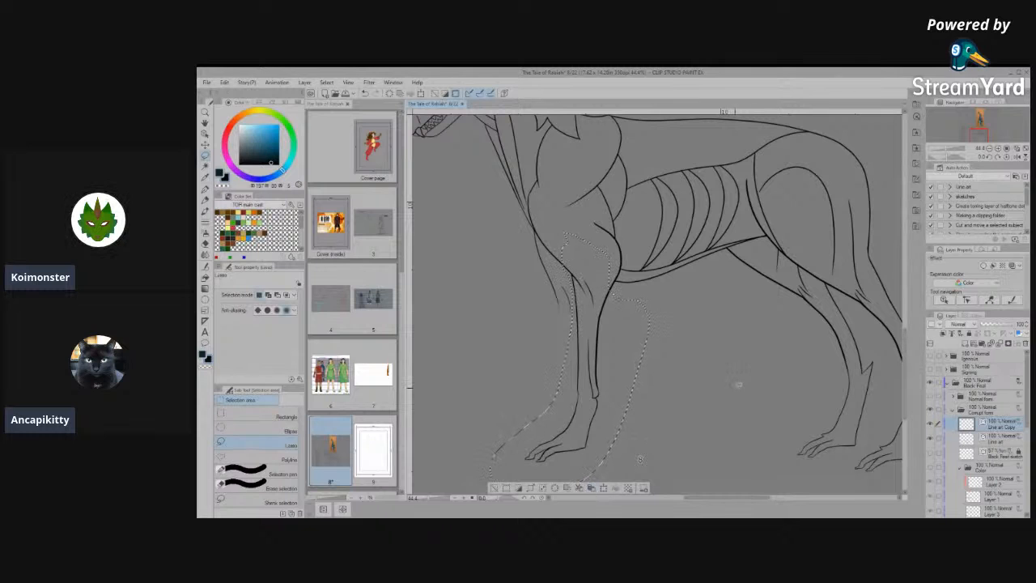
- Copy the selected front leg from the Line art layer to a new layer
key(ctrl+t)
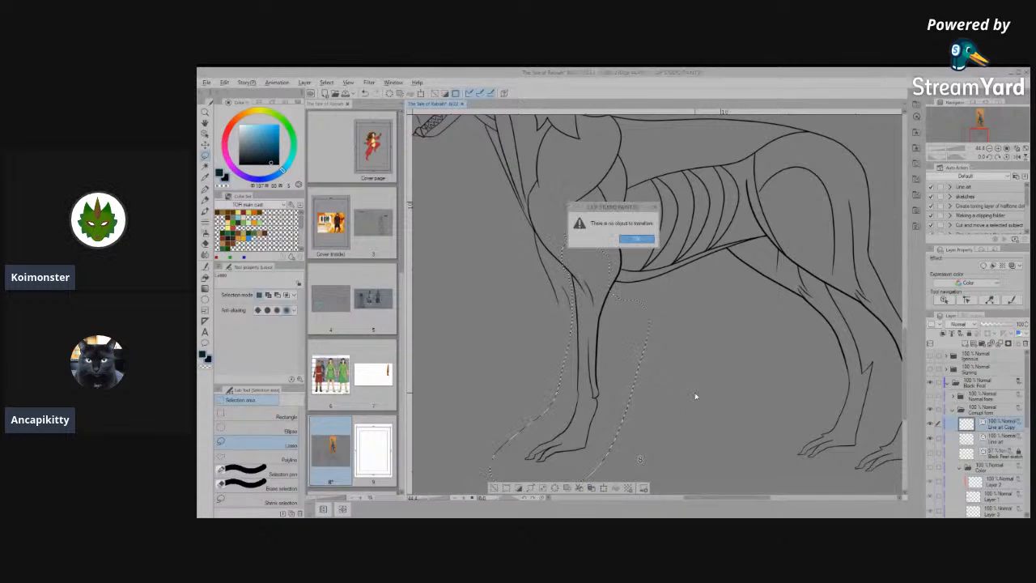
click(637, 240)
click(994, 443)
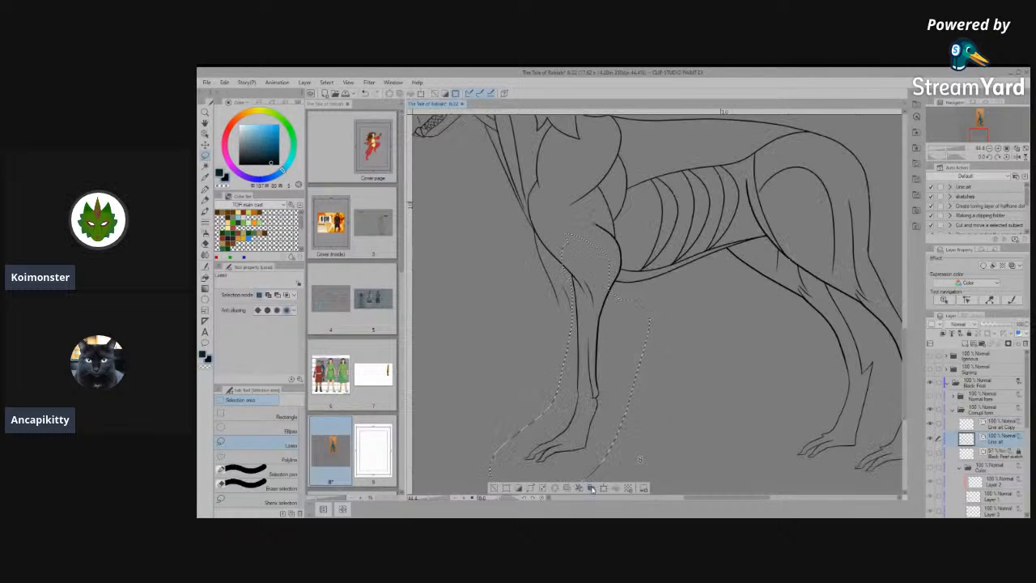
click(591, 488)
- Transform the copied front leg and shift it forward of the original to form the far front leg
key(ctrl+t)
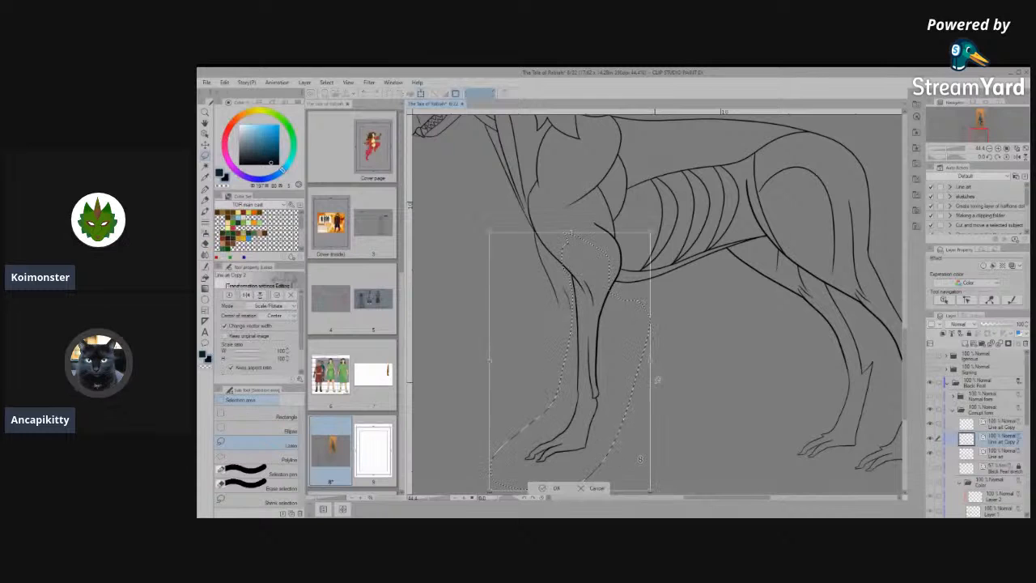
key(Left)
key(Left)
key(Left)
key(Left)
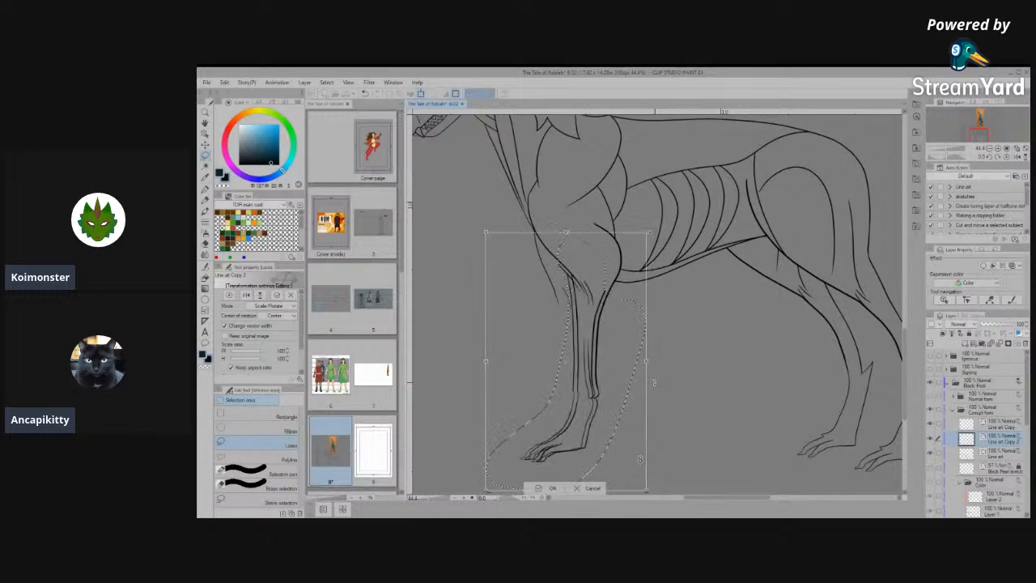
key(Left)
key(Left)
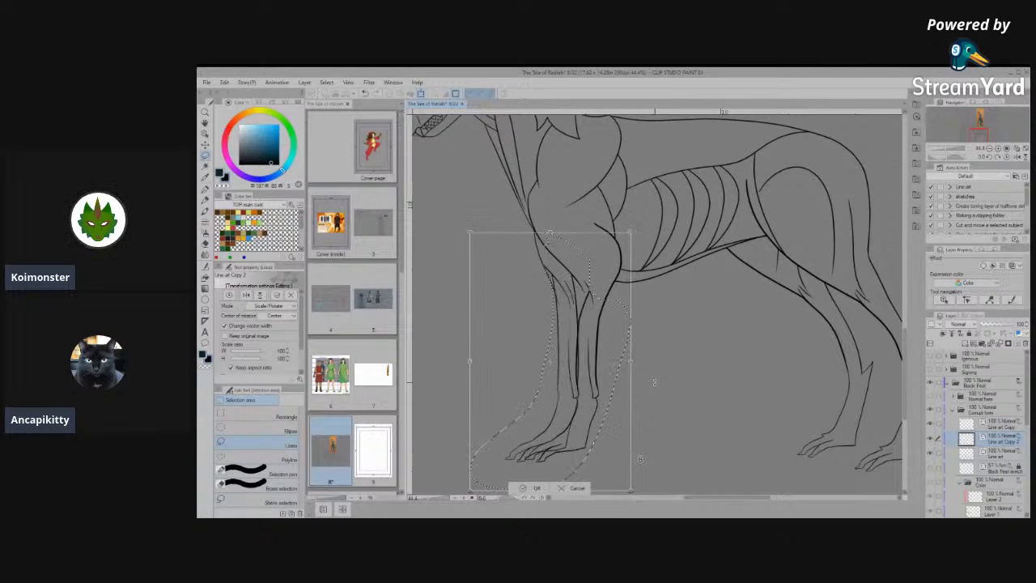
key(Left)
scroll(660, 349, down, 2)
scroll(605, 367, up, 4)
scroll(601, 376, down, 2)
scroll(669, 435, down, 1)
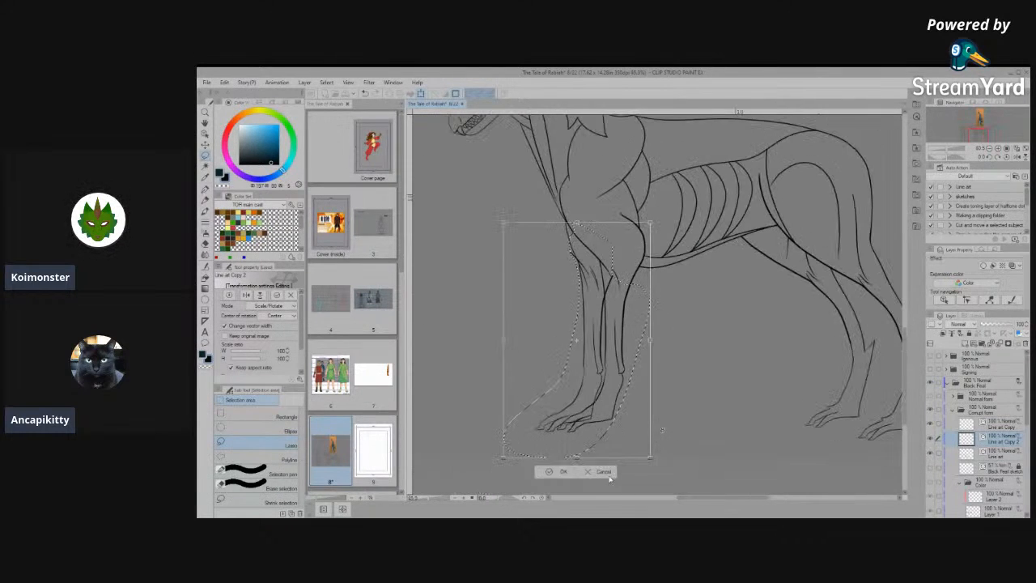
- Scale the copied front leg down slightly, apply the transformation and clear the selection
drag(647, 447, 646, 445)
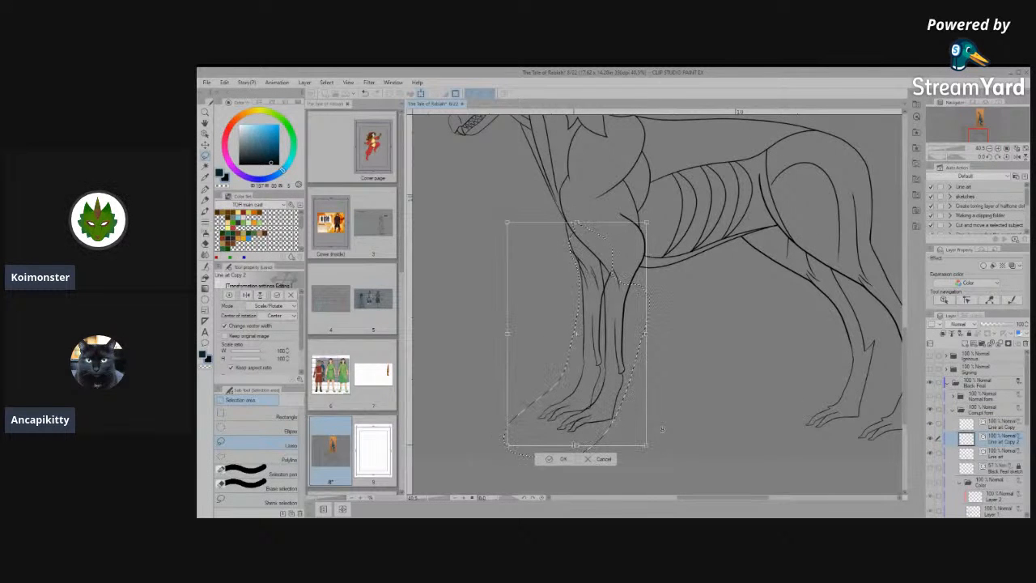
scroll(663, 429, up, 4)
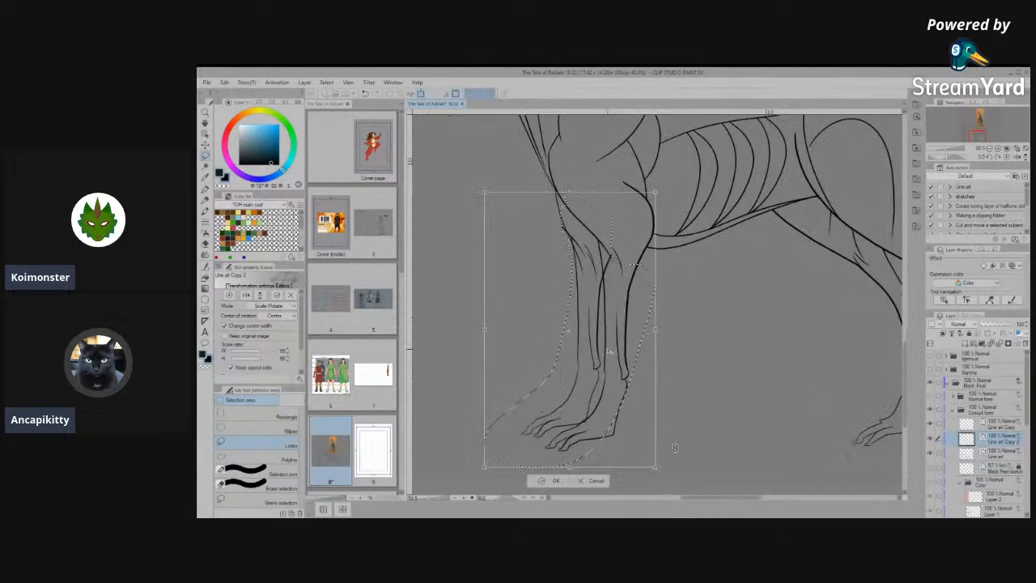
scroll(600, 435, down, 5)
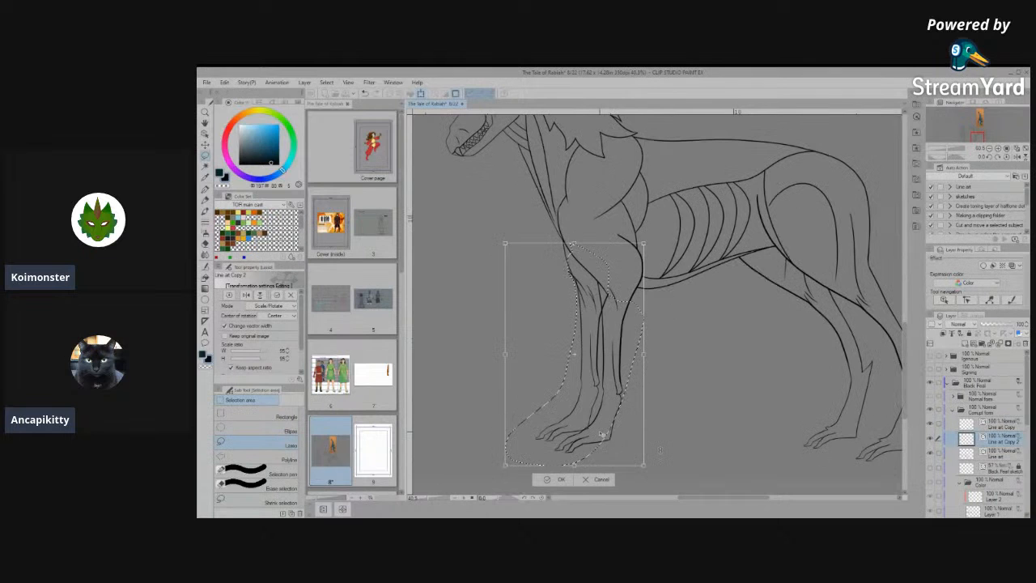
click(557, 473)
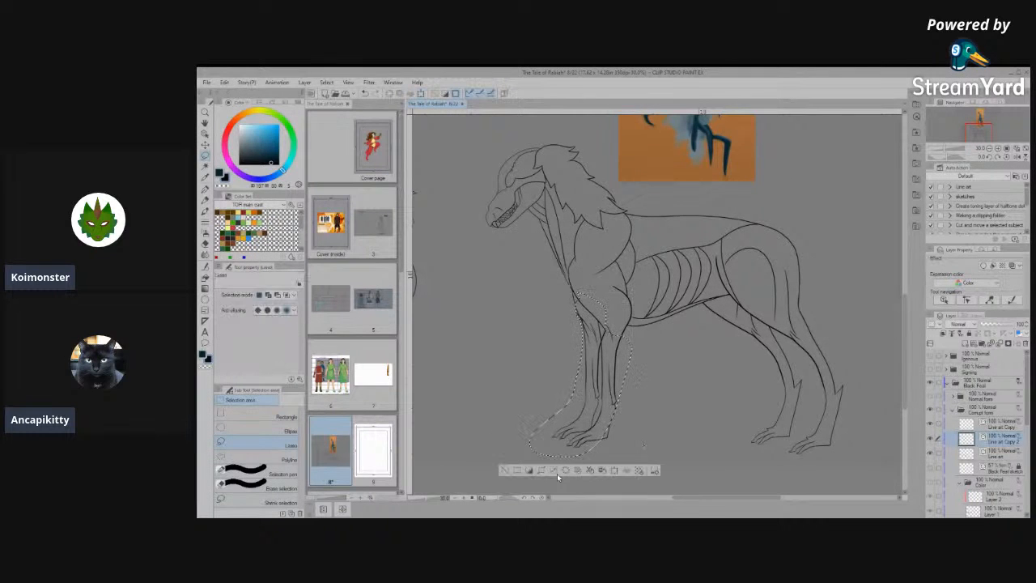
key(ctrl+d)
scroll(624, 427, up, 5)
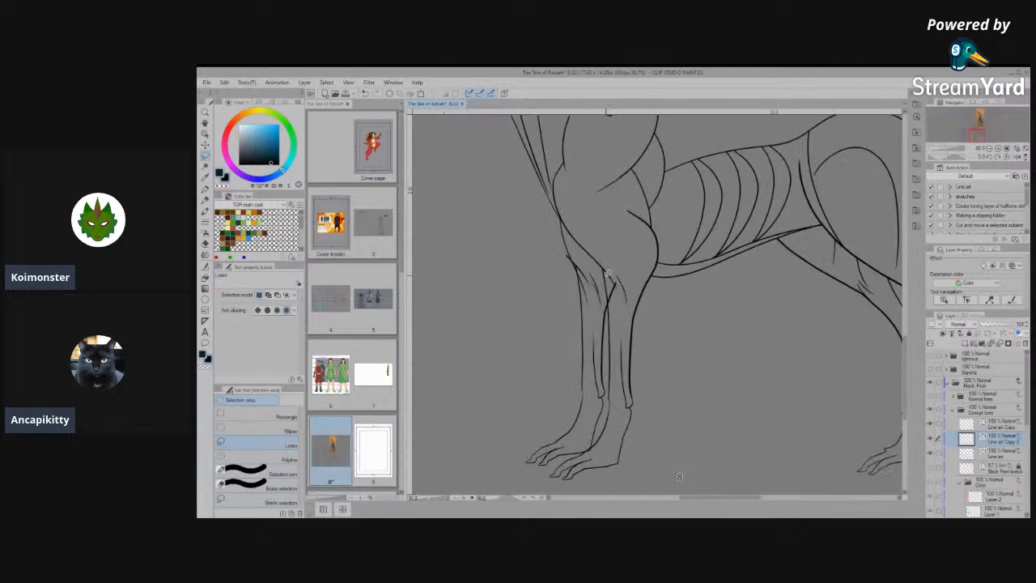
- Delete the stray diagonal line at the top of the copied far front leg
scroll(528, 238, up, 2)
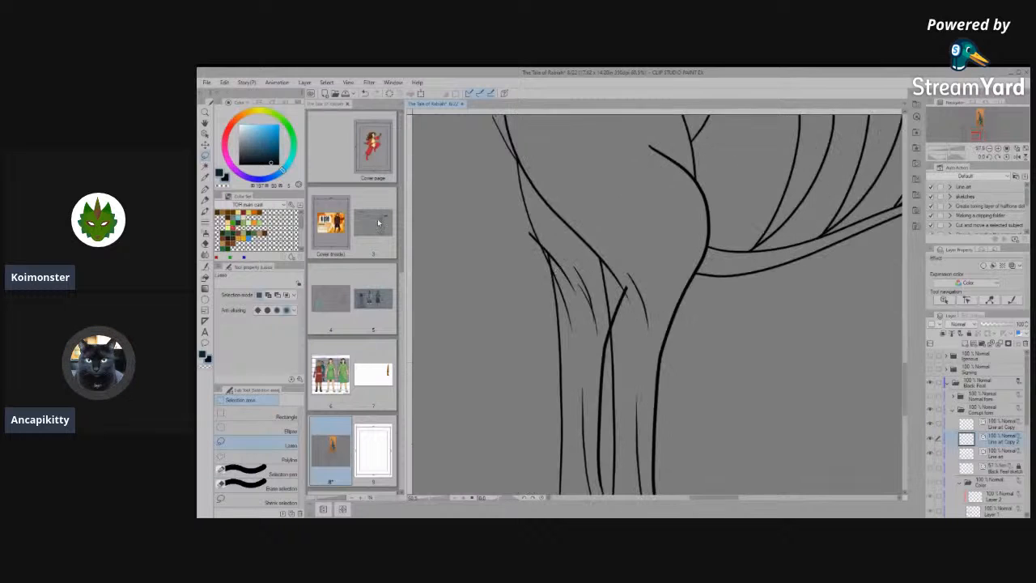
click(205, 133)
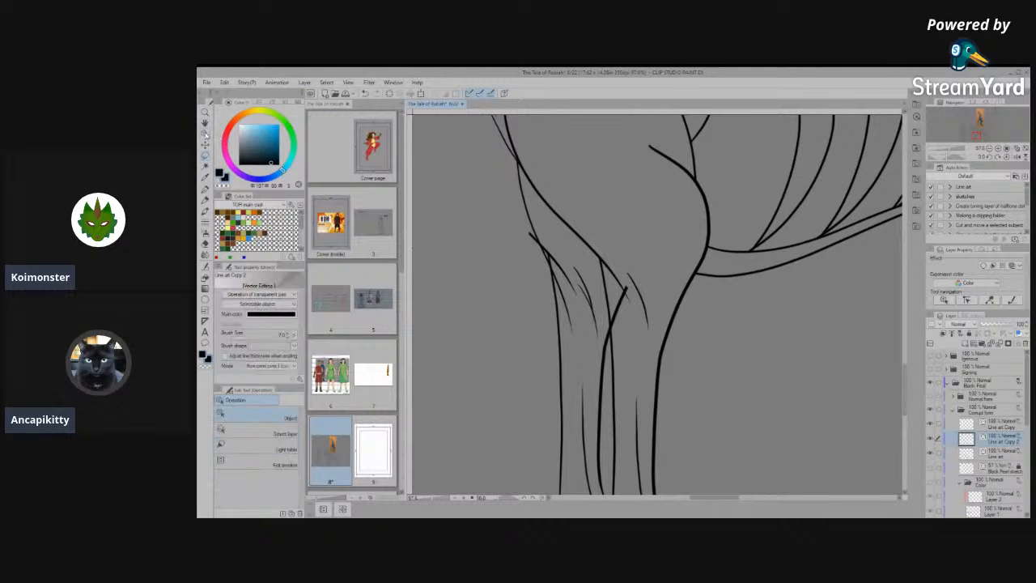
scroll(619, 284, up, 2)
click(613, 301)
mouse_move(613, 302)
mouse_down()
mouse_move(587, 298)
mouse_move(516, 327)
mouse_up()
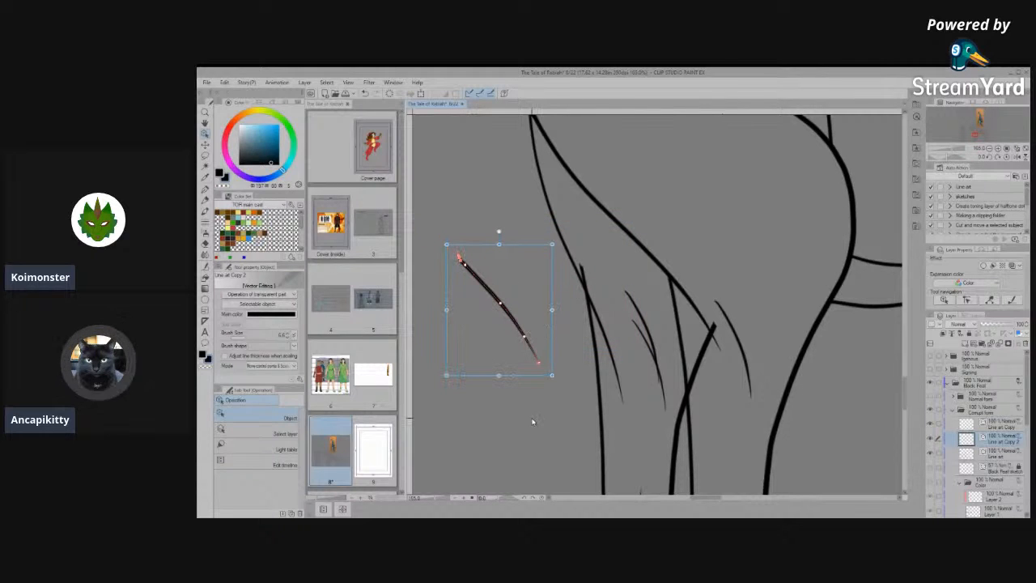
key(Delete)
- Remove the upper end of the far front leg's back line where it crosses the near leg, plus the extra short muscle line
scroll(578, 375, down, 1)
scroll(627, 322, up, 3)
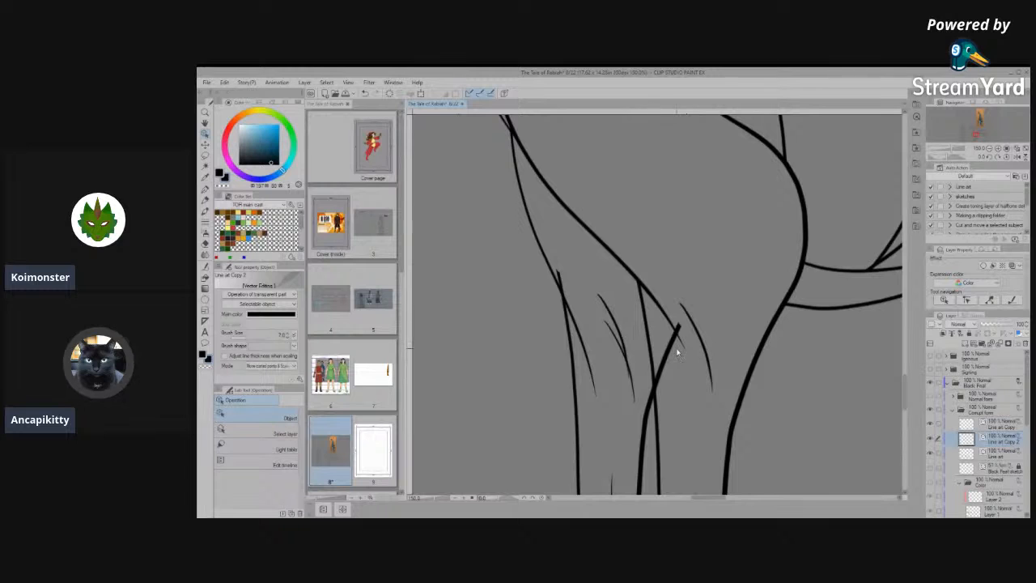
scroll(497, 340, down, 1)
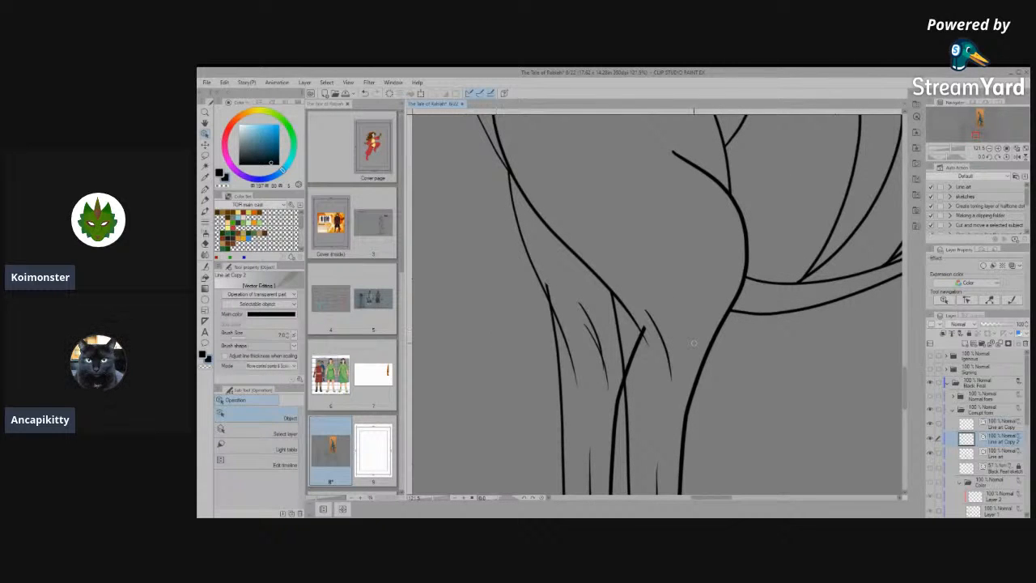
key(Delete)
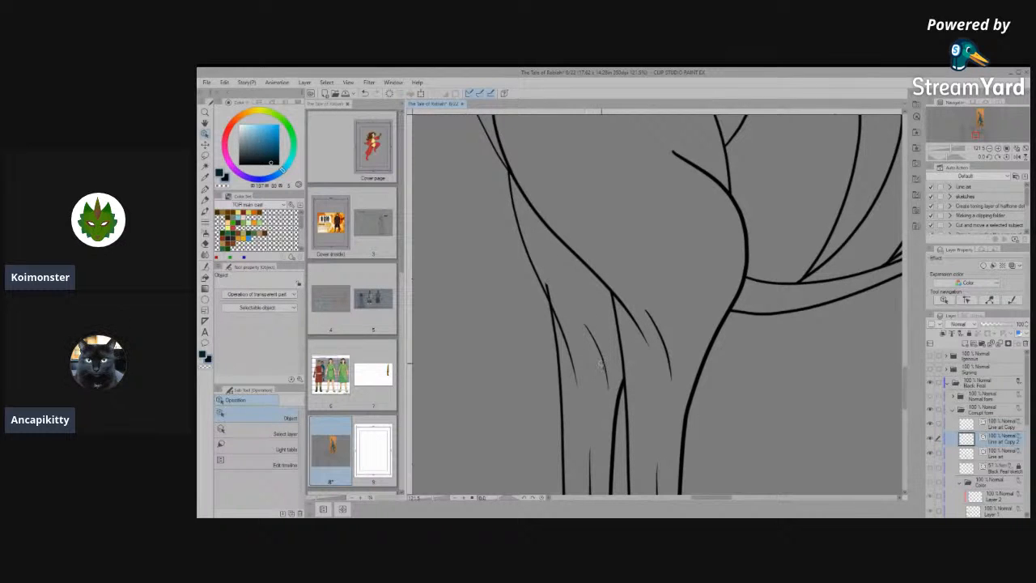
- Trim the overhanging upper end of the far front leg's front line where it meets the shoulder contour
scroll(616, 326, down, 1)
click(620, 324)
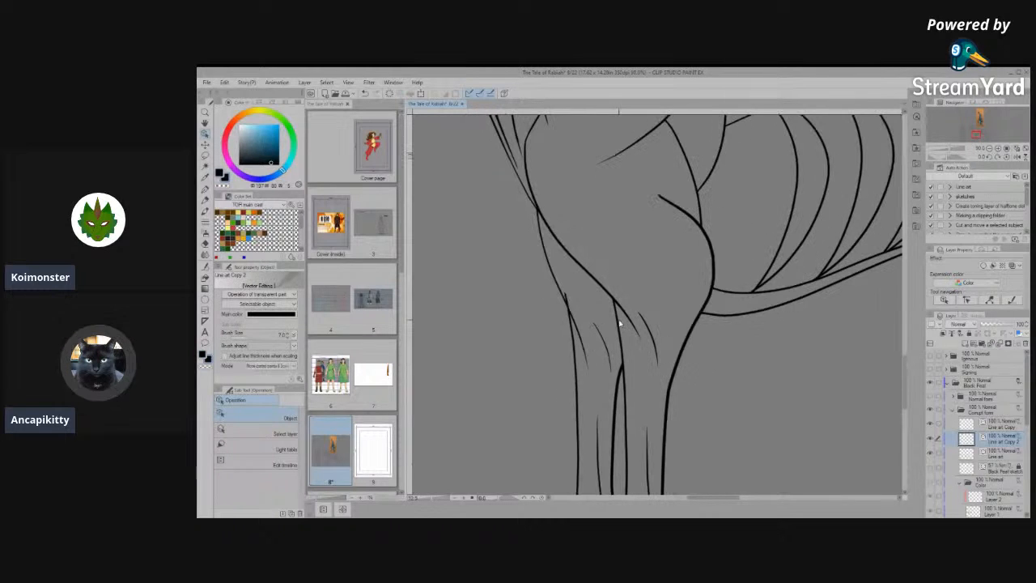
scroll(583, 308, up, 2)
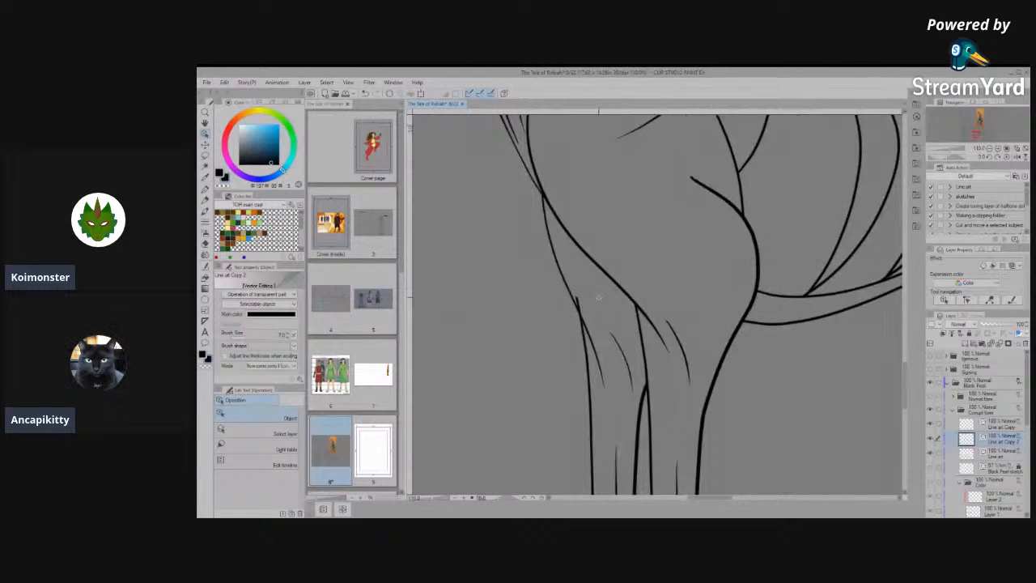
scroll(609, 307, down, 3)
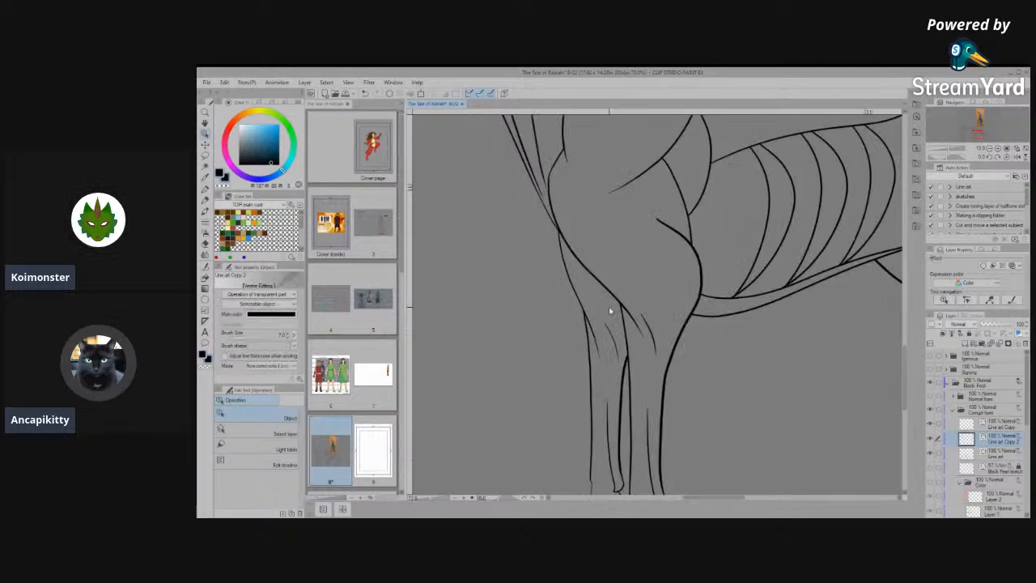
scroll(630, 326, up, 5)
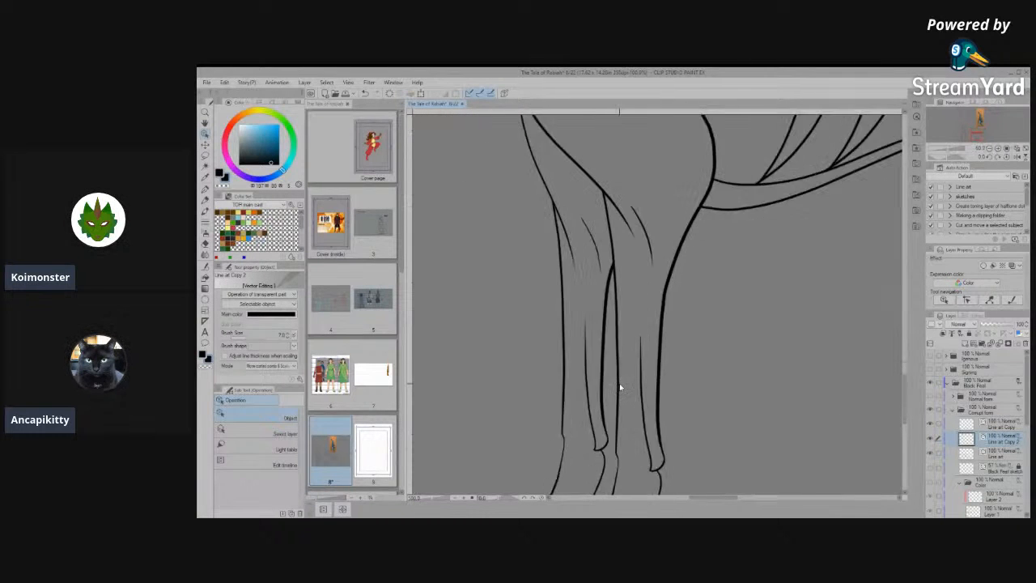
- Thin the back line of the far front leg by lowering its brush size, and clear the selection
click(597, 375)
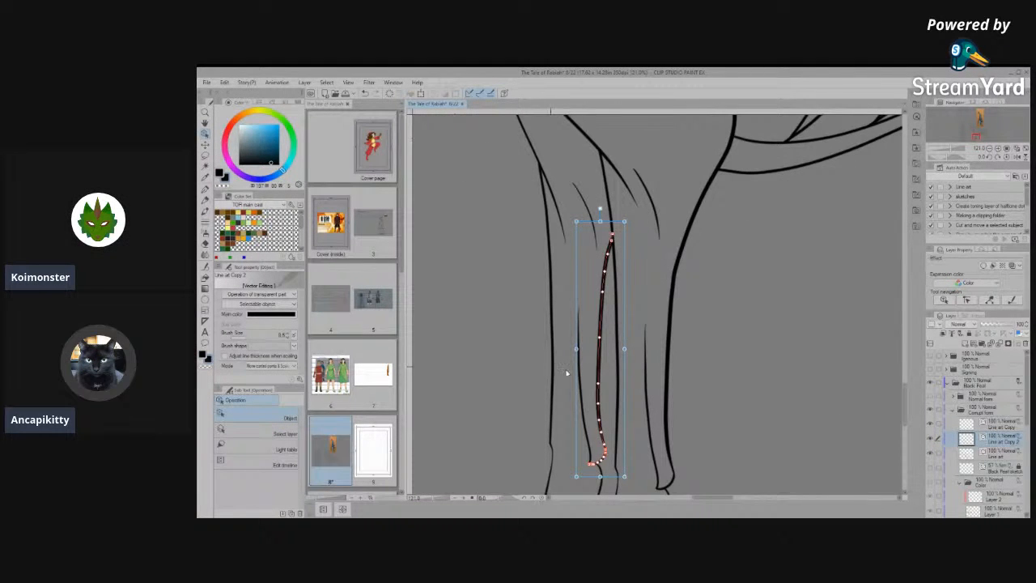
click(287, 338)
click(287, 339)
click(287, 338)
click(754, 365)
scroll(754, 366, down, 2)
scroll(706, 377, up, 3)
click(688, 397)
scroll(678, 324, down, 6)
click(807, 361)
scroll(635, 381, down, 5)
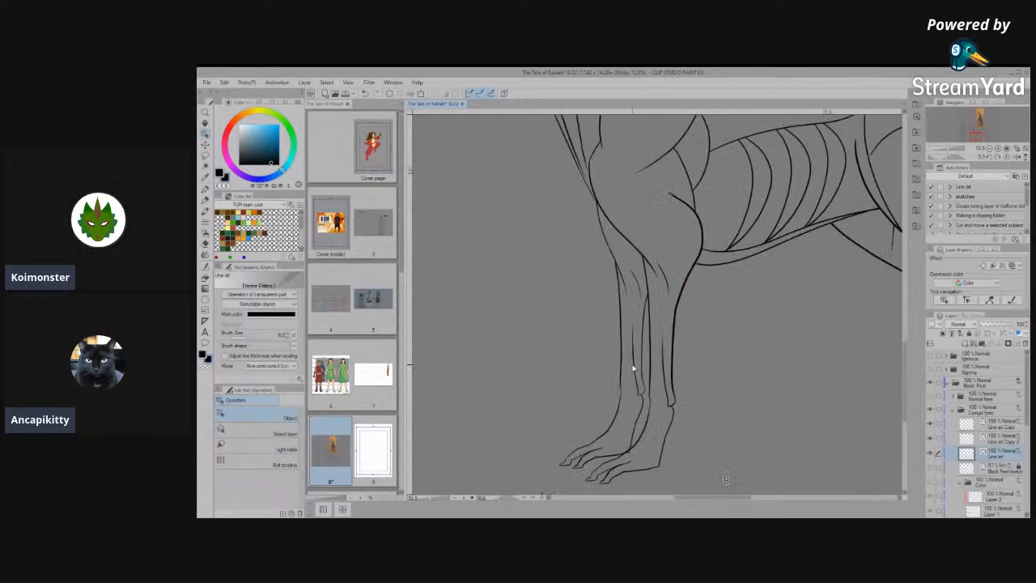
- Examine the overlapping front paws and the far hind leg's lines in the side view
scroll(636, 387, up, 8)
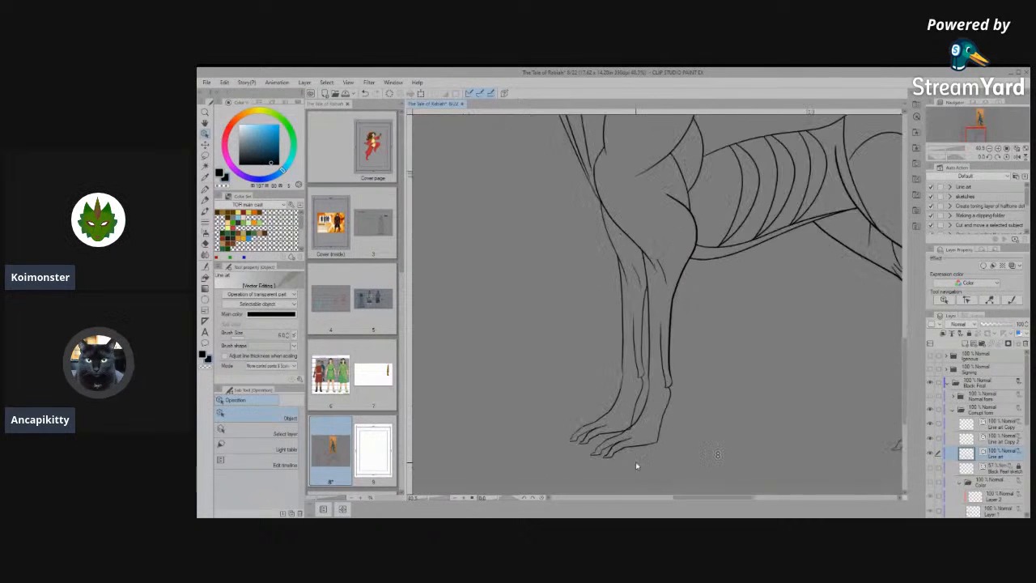
scroll(619, 446, up, 2)
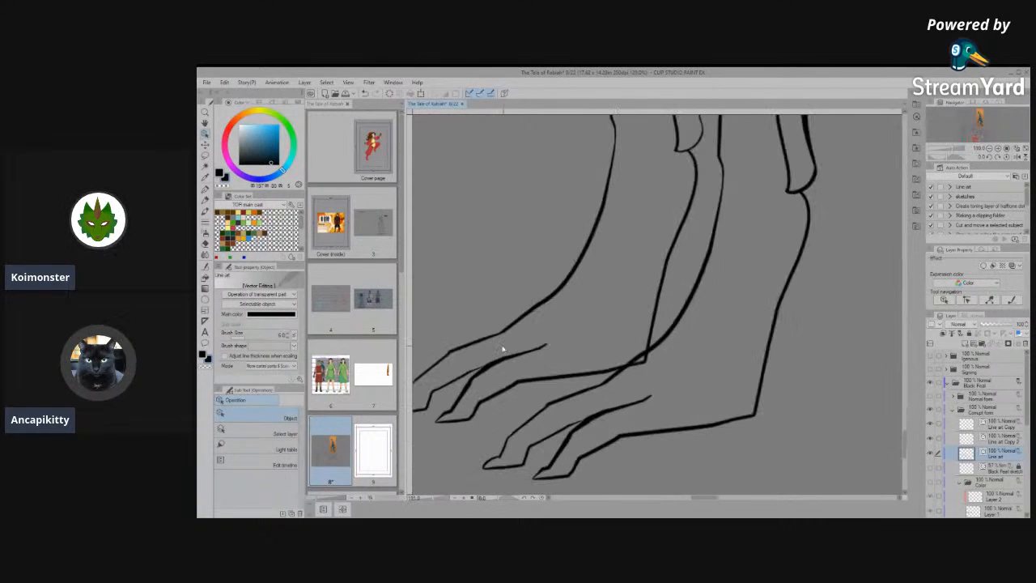
click(667, 359)
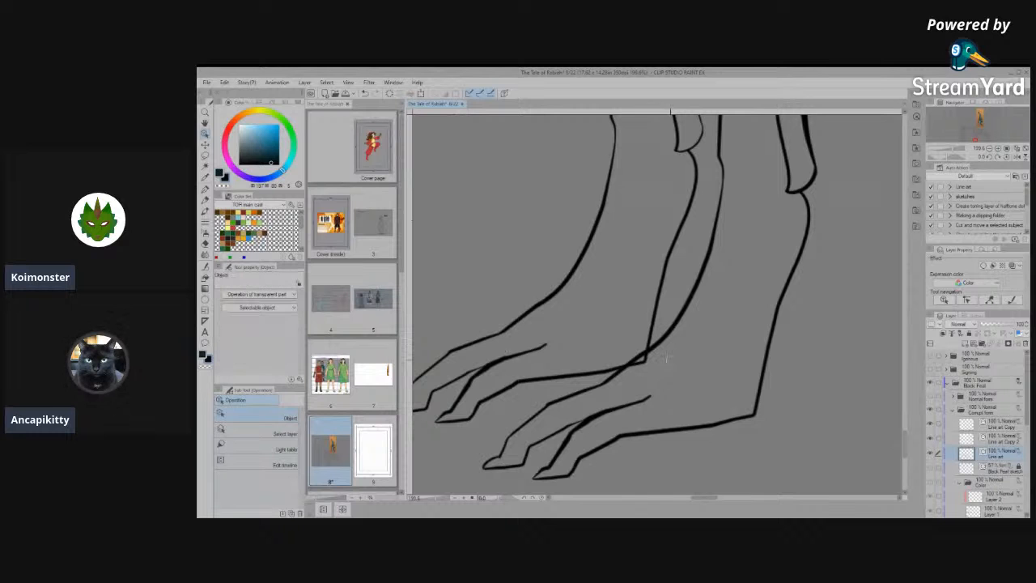
click(646, 368)
scroll(653, 378, down, 10)
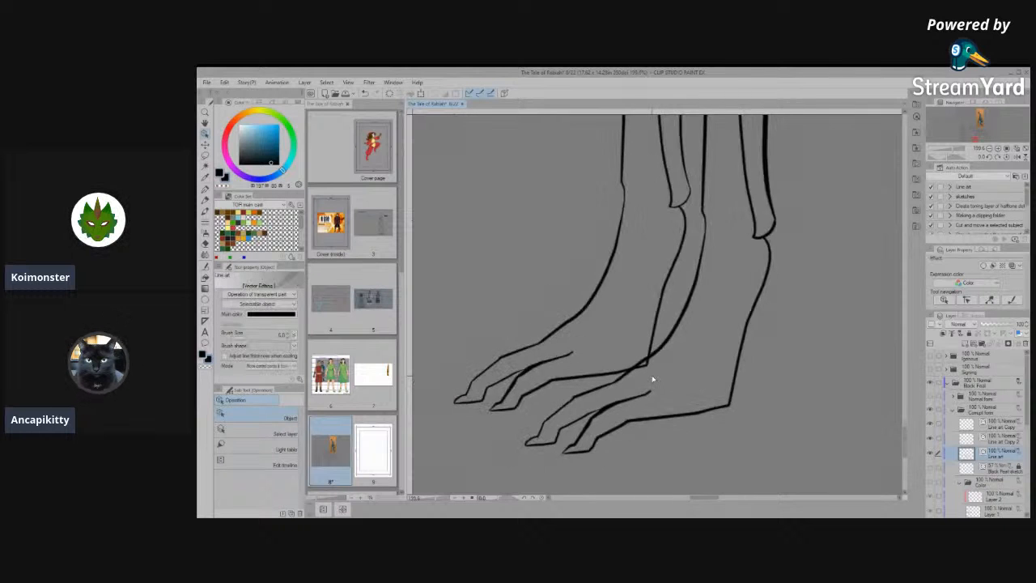
scroll(668, 406, down, 8)
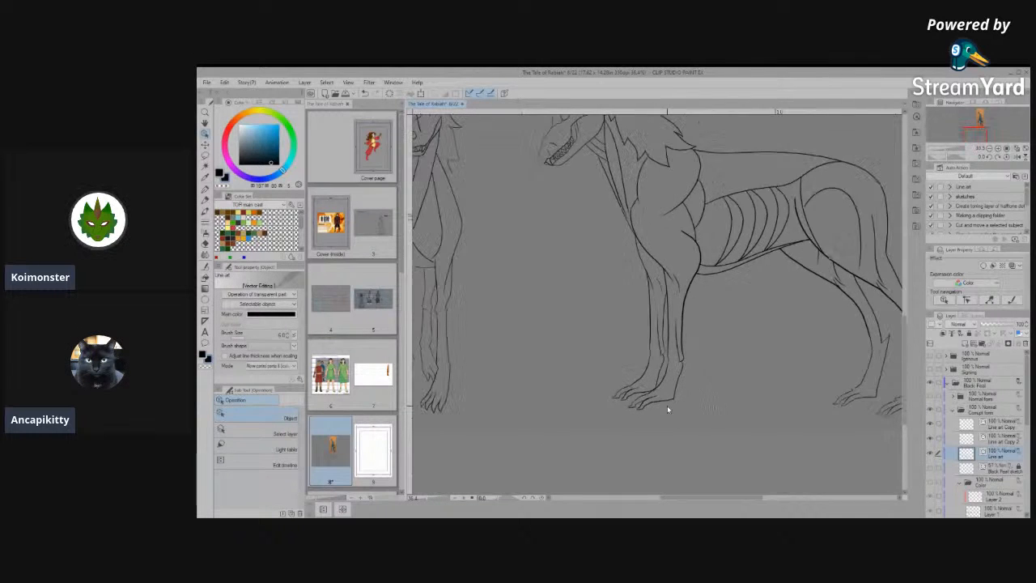
scroll(803, 390, up, 8)
click(760, 327)
click(506, 301)
click(667, 257)
scroll(657, 329, down, 1)
scroll(722, 345, up, 1)
click(721, 383)
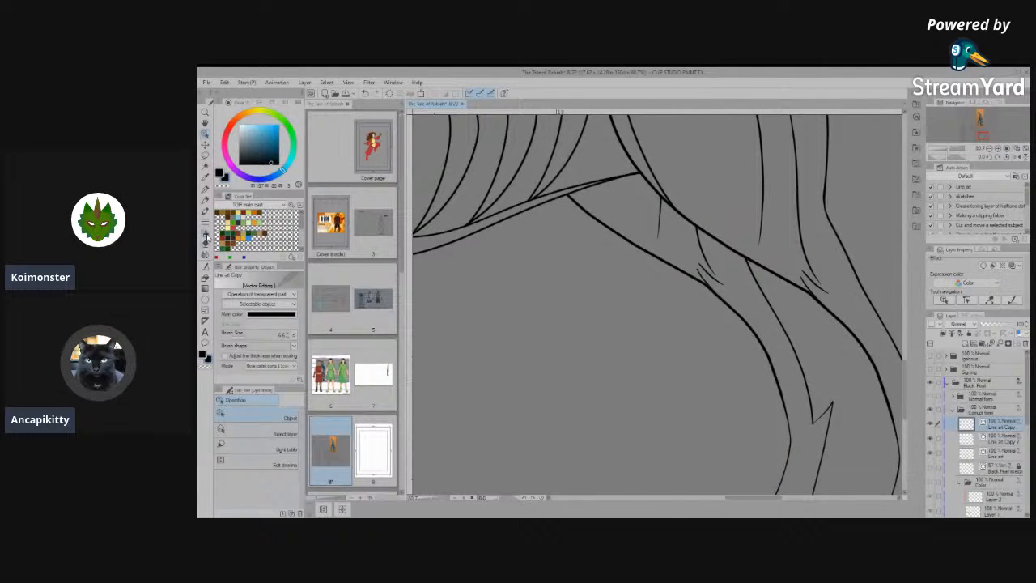
- Narrow the front outline of the far hind leg on the Line art Copy layer using Correct line width set to Narrow
click(205, 284)
click(263, 474)
click(231, 305)
mouse_move(601, 228)
mouse_down()
mouse_move(656, 274)
mouse_move(676, 270)
mouse_up()
drag(592, 223, 653, 266)
drag(711, 293, 755, 340)
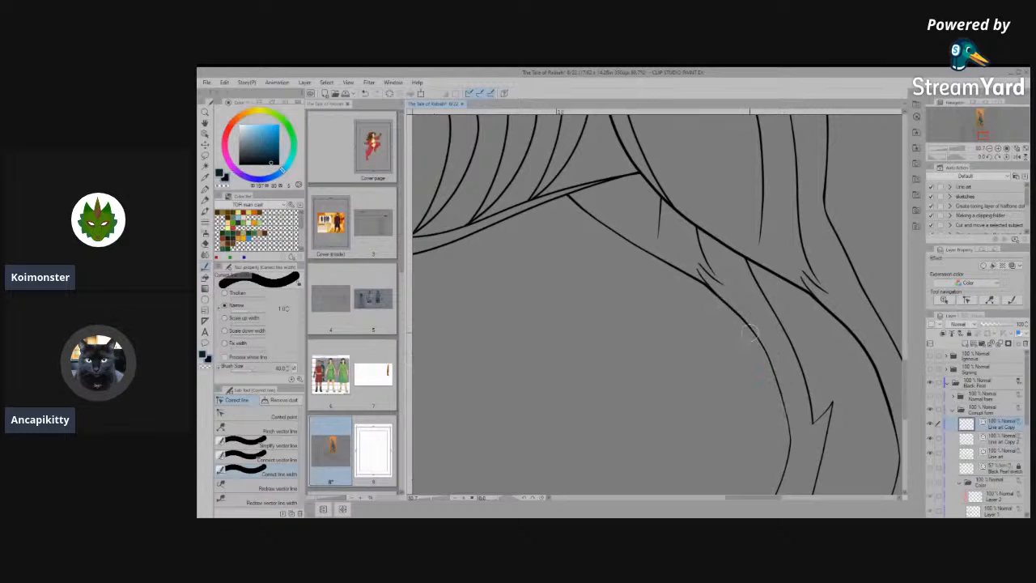
drag(644, 256, 573, 204)
drag(696, 296, 692, 282)
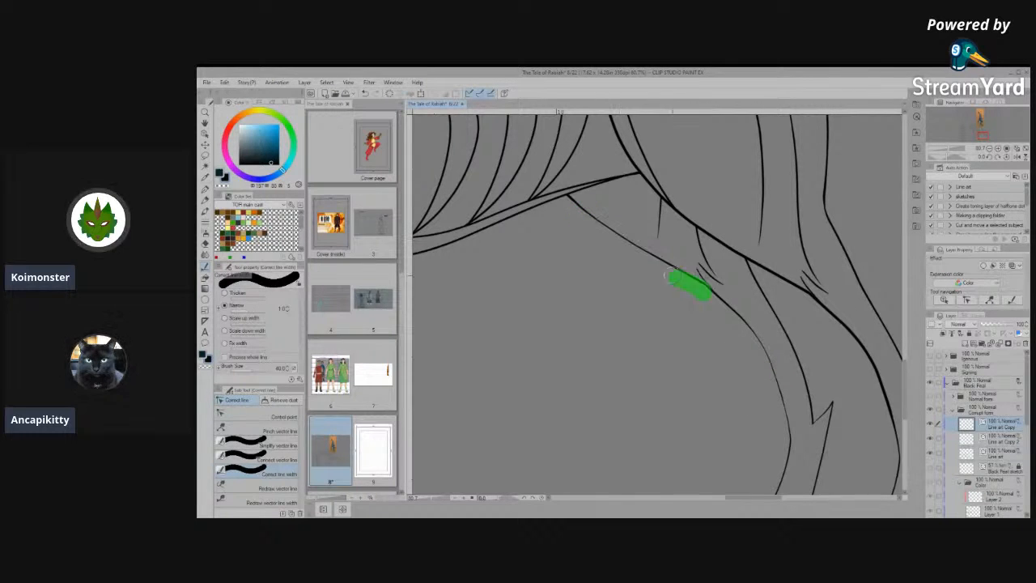
scroll(655, 270, up, 5)
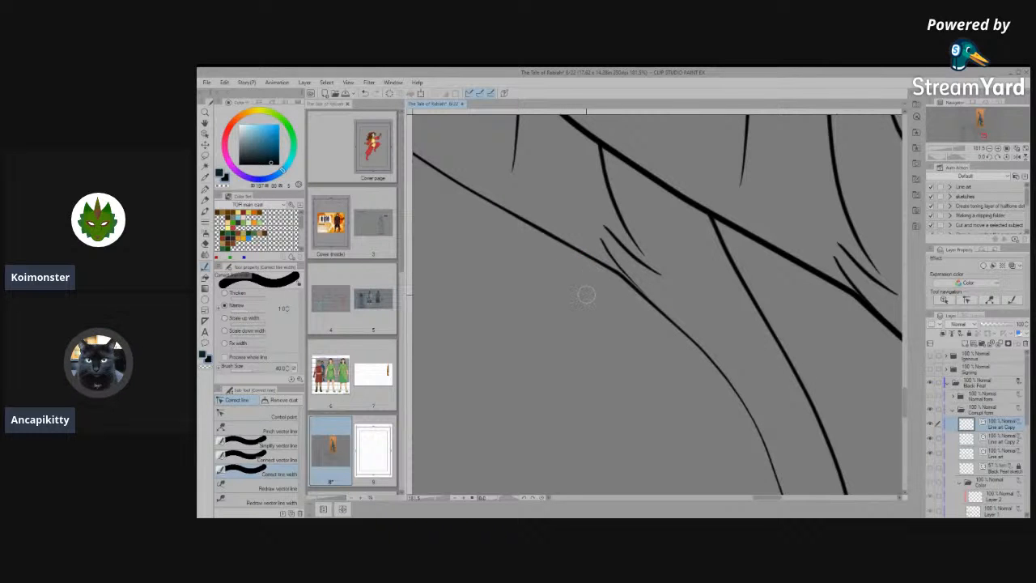
- Narrow the back line of the far hind leg, from the thigh down to the hock, with Correct line width
scroll(586, 295, down, 6)
scroll(683, 320, up, 6)
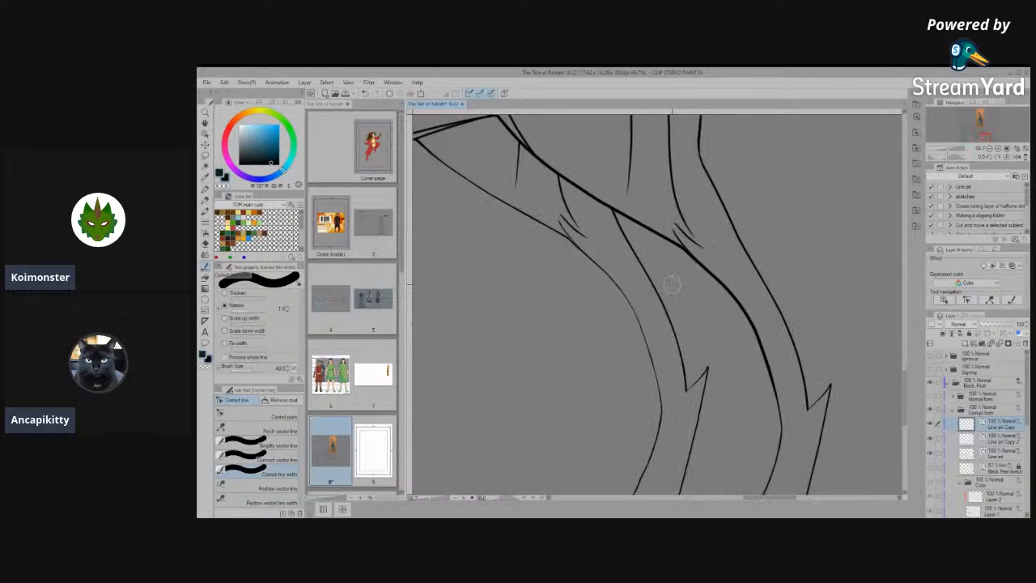
scroll(751, 317, up, 1)
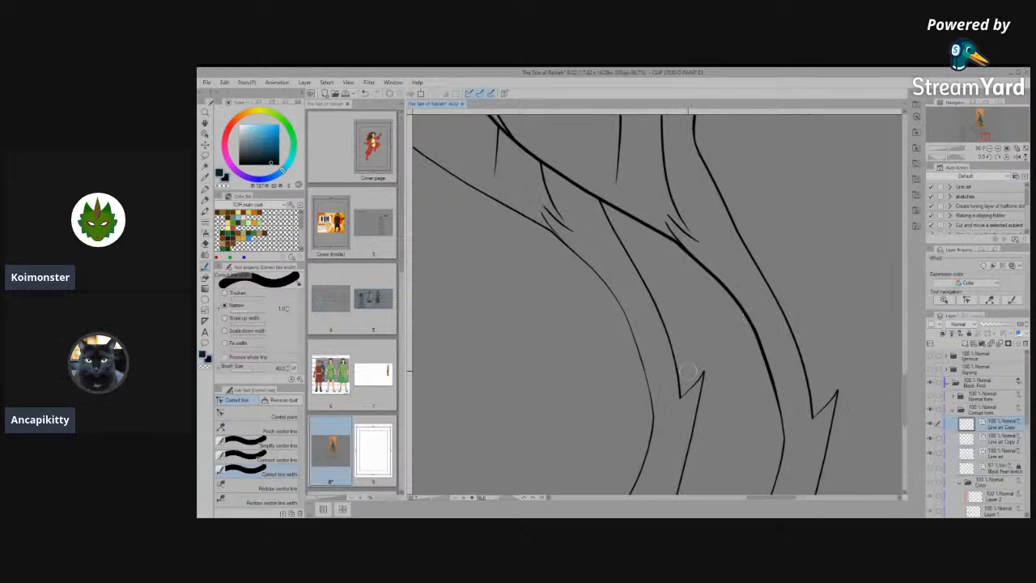
drag(676, 374, 648, 299)
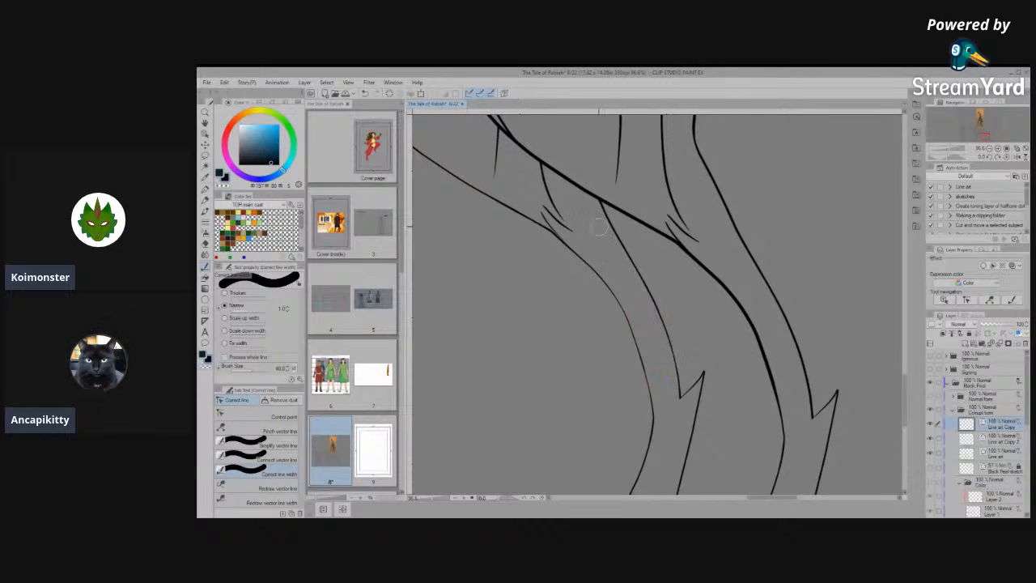
drag(600, 212, 657, 301)
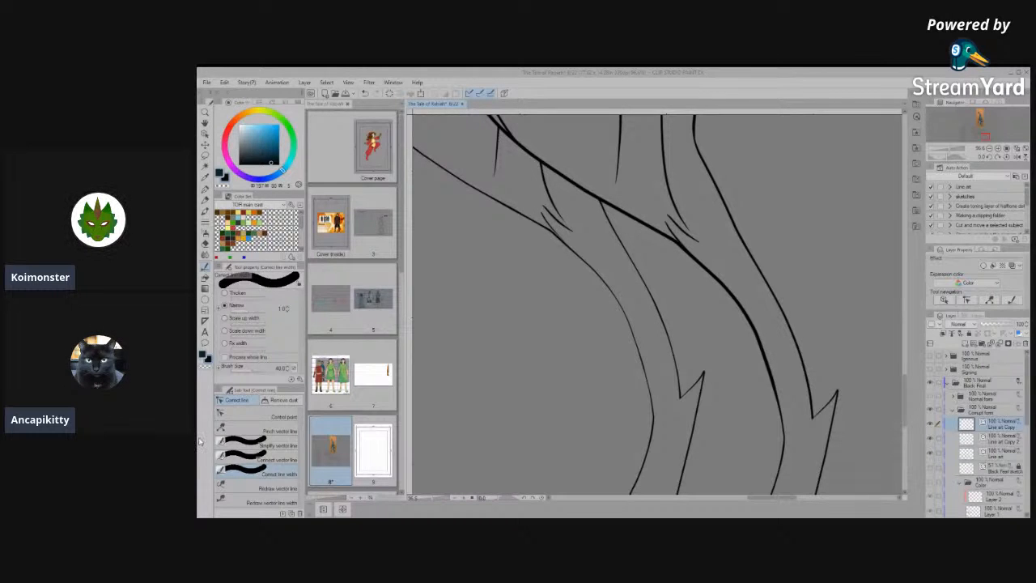
- Thin the near front leg's back line on the Line art layer by lowering its brush size
scroll(635, 323, down, 5)
scroll(544, 346, up, 5)
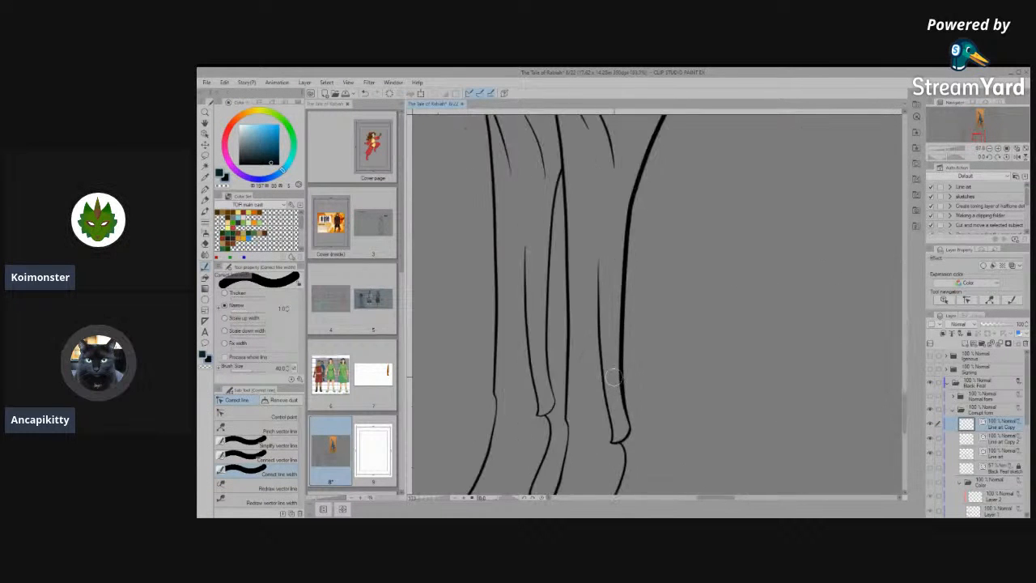
scroll(613, 376, down, 4)
scroll(625, 347, up, 3)
key(o)
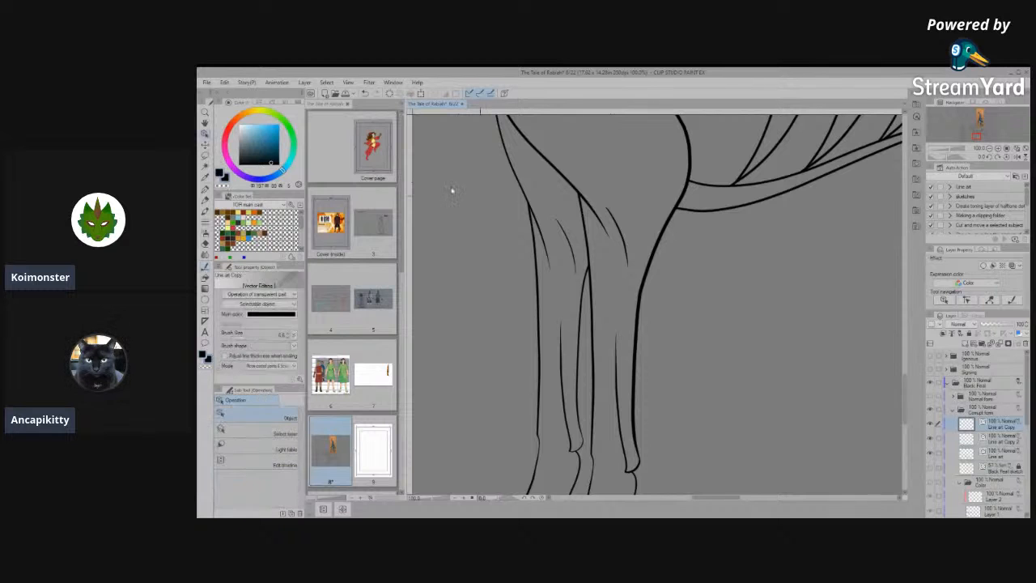
scroll(577, 260, up, 3)
click(652, 361)
scroll(601, 266, down, 4)
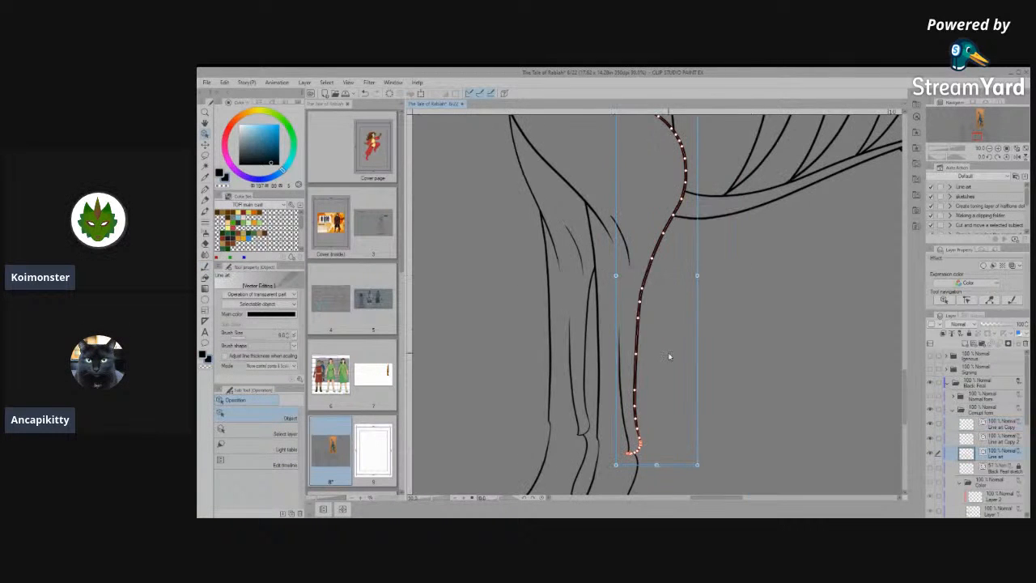
click(290, 337)
click(290, 338)
scroll(740, 341, down, 5)
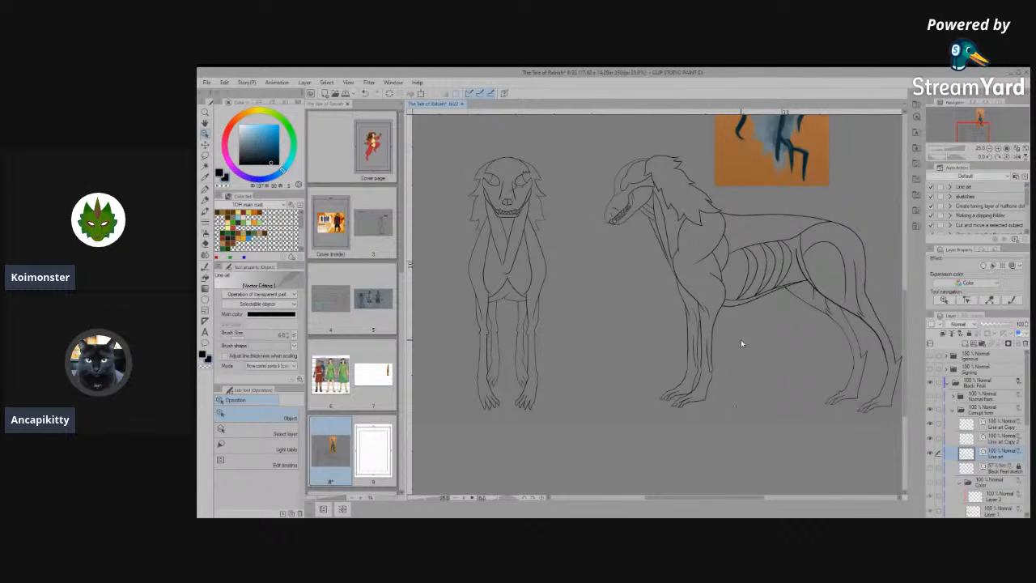
- Straighten the curved back of the near front leg's wrist on the Line art layer with Simplify vector line
scroll(794, 344, up, 1)
scroll(696, 394, up, 4)
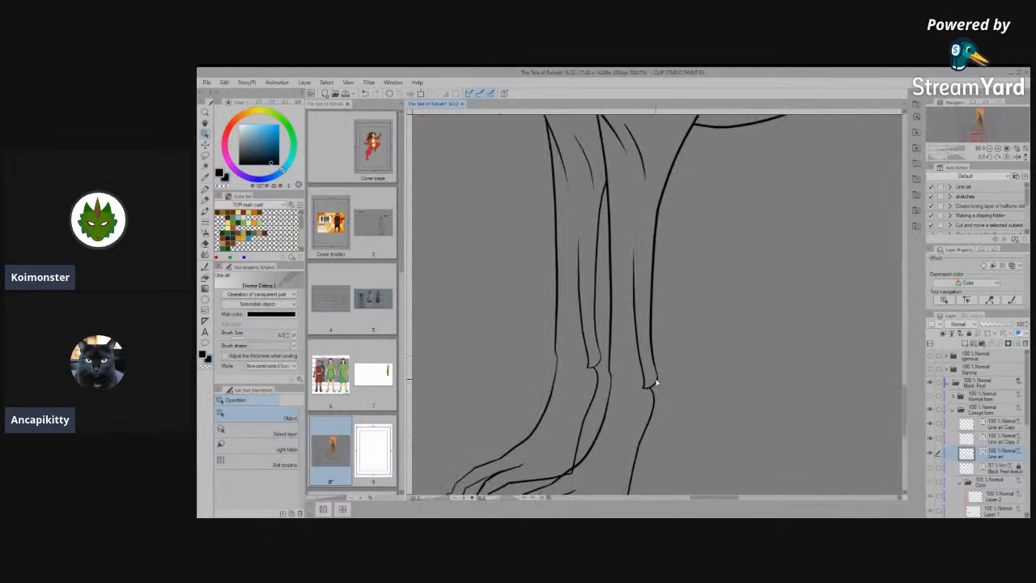
scroll(654, 390, up, 2)
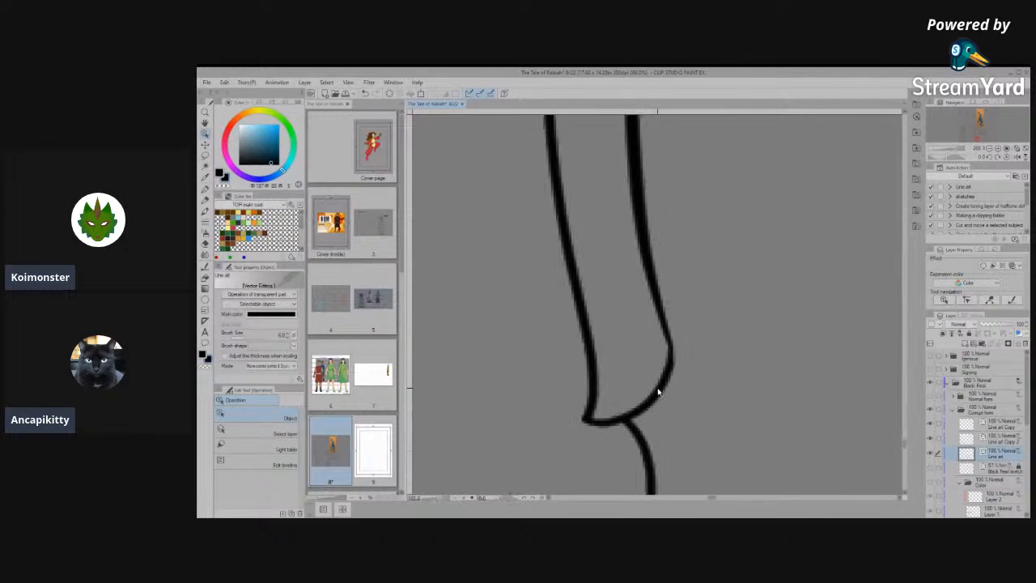
click(644, 403)
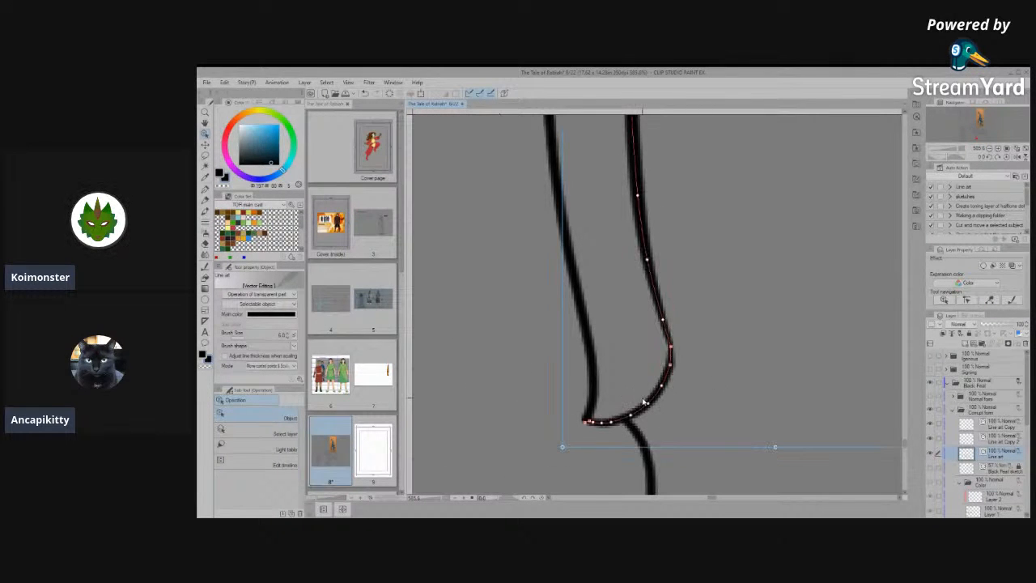
scroll(683, 382, up, 1)
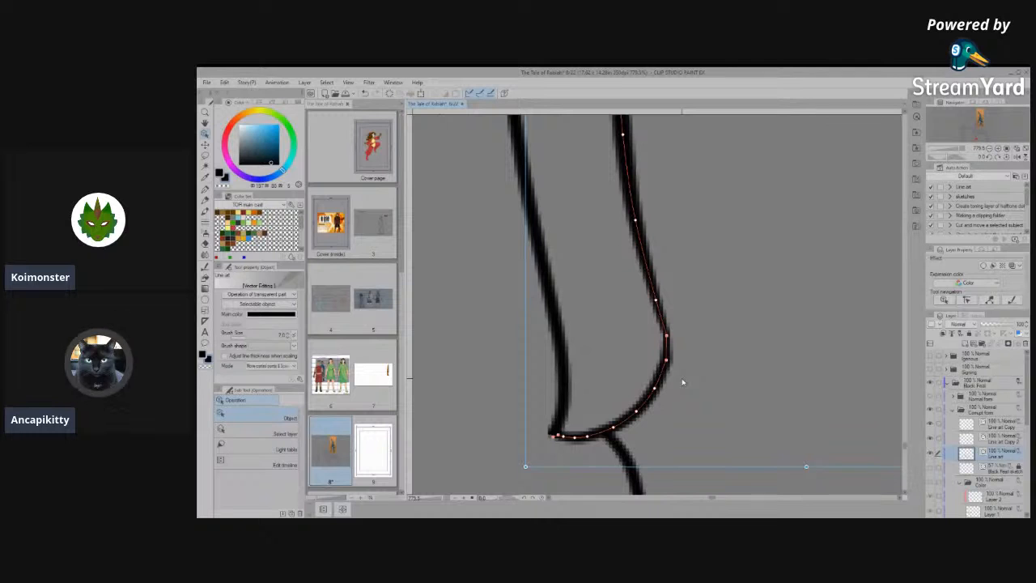
click(205, 268)
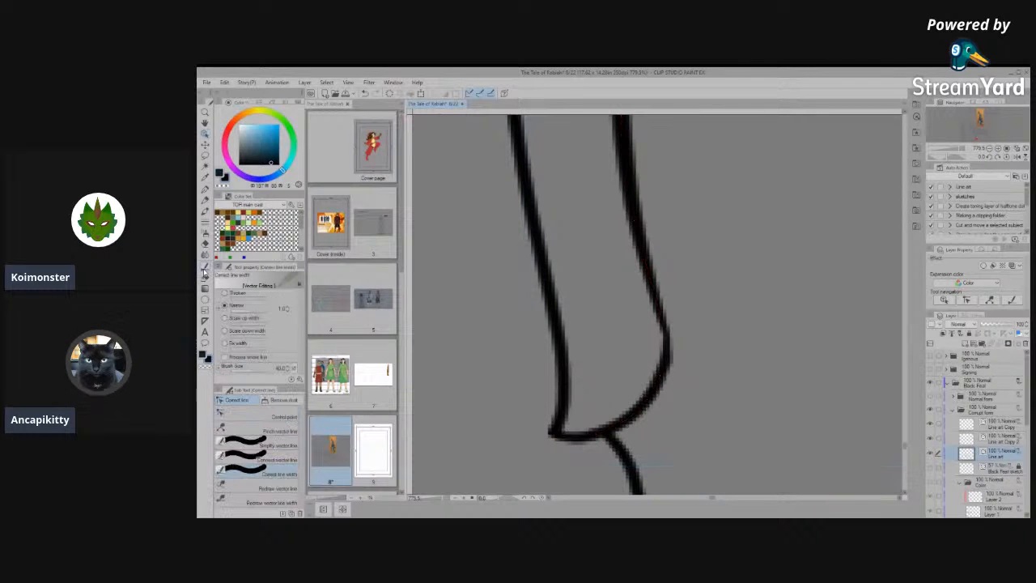
click(267, 459)
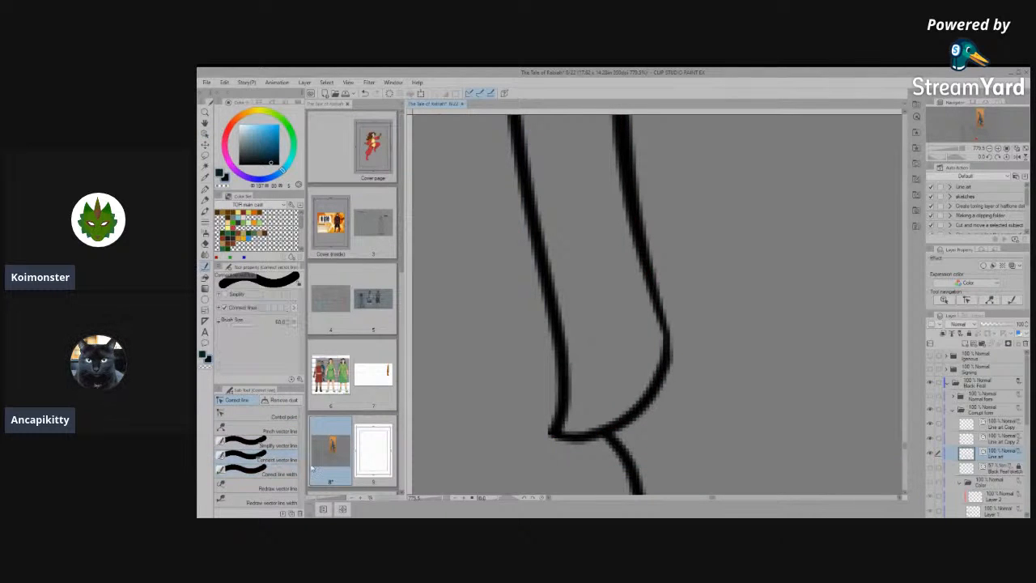
mouse_move(647, 401)
mouse_down()
mouse_move(658, 379)
mouse_move(639, 412)
mouse_move(644, 405)
mouse_up()
click(264, 446)
drag(677, 356, 616, 409)
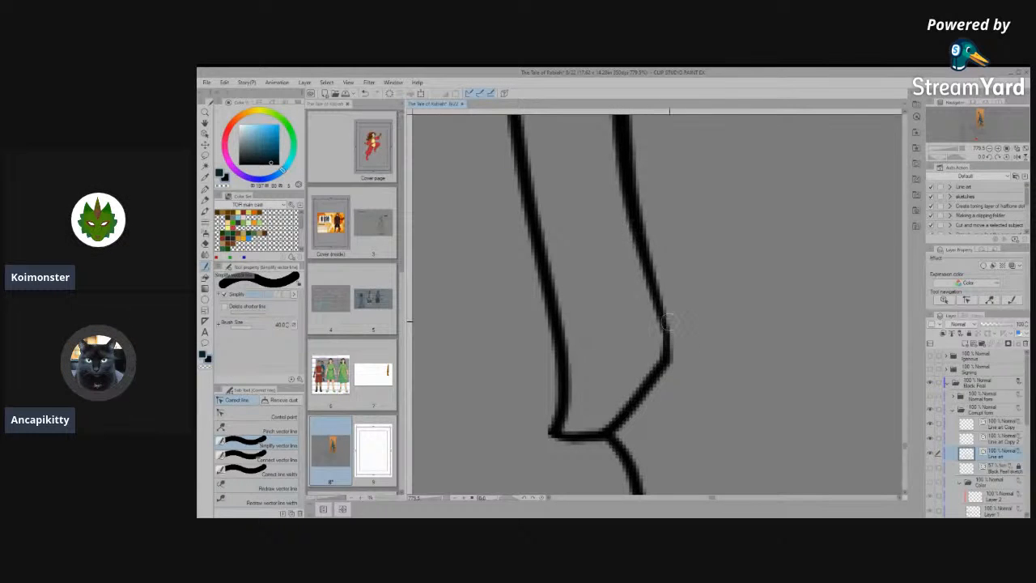
- Simplify the back lines of both front legs just above the wrists in the side view
scroll(684, 357, down, 3)
scroll(684, 366, down, 3)
scroll(587, 307, up, 3)
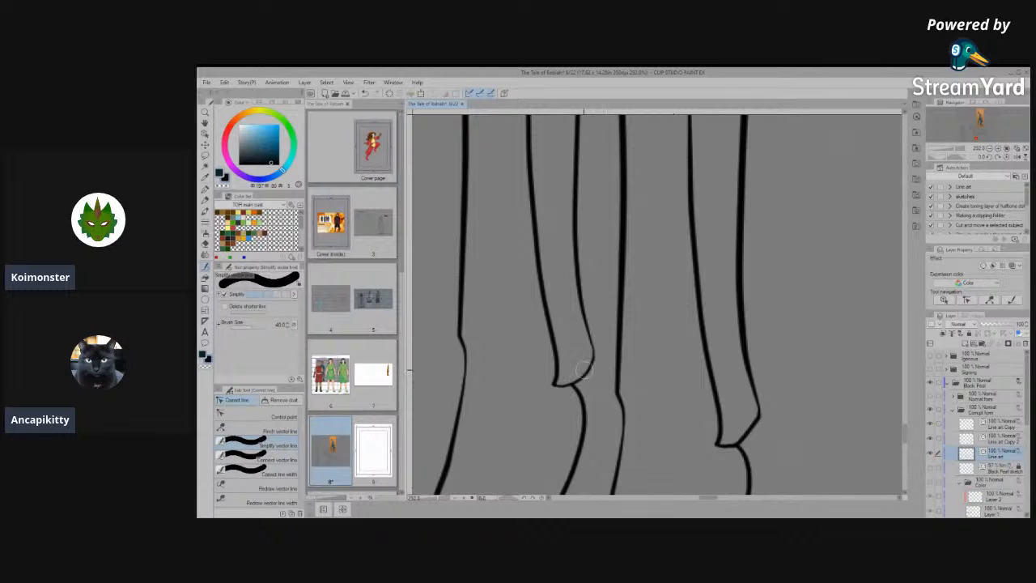
drag(576, 291, 592, 346)
mouse_move(771, 402)
mouse_down()
mouse_move(746, 351)
mouse_move(743, 291)
mouse_up()
scroll(685, 279, down, 5)
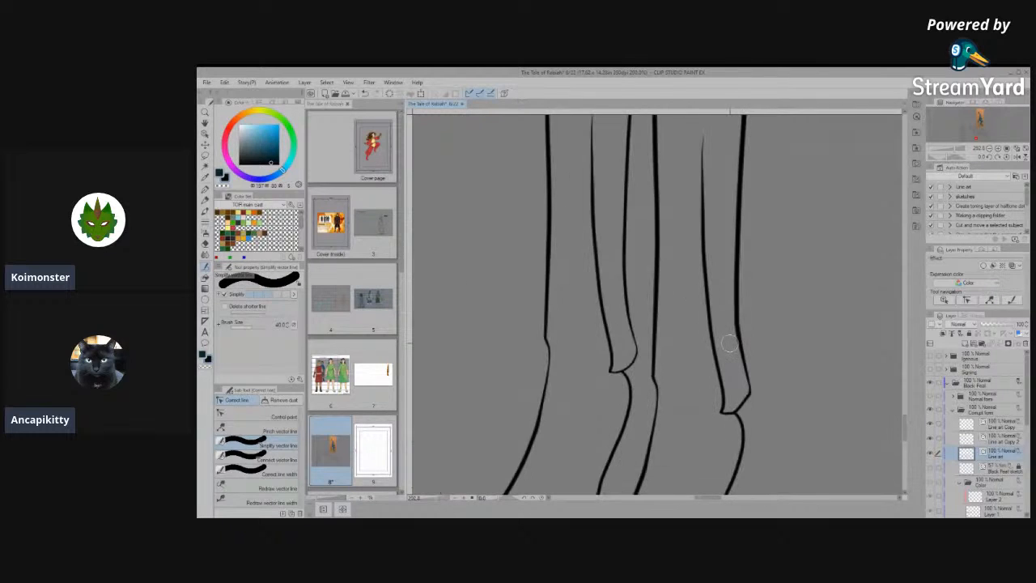
- Merge the Line art Copy and Line art Copy 2 layers down into the Line art layer
scroll(708, 445, up, 1)
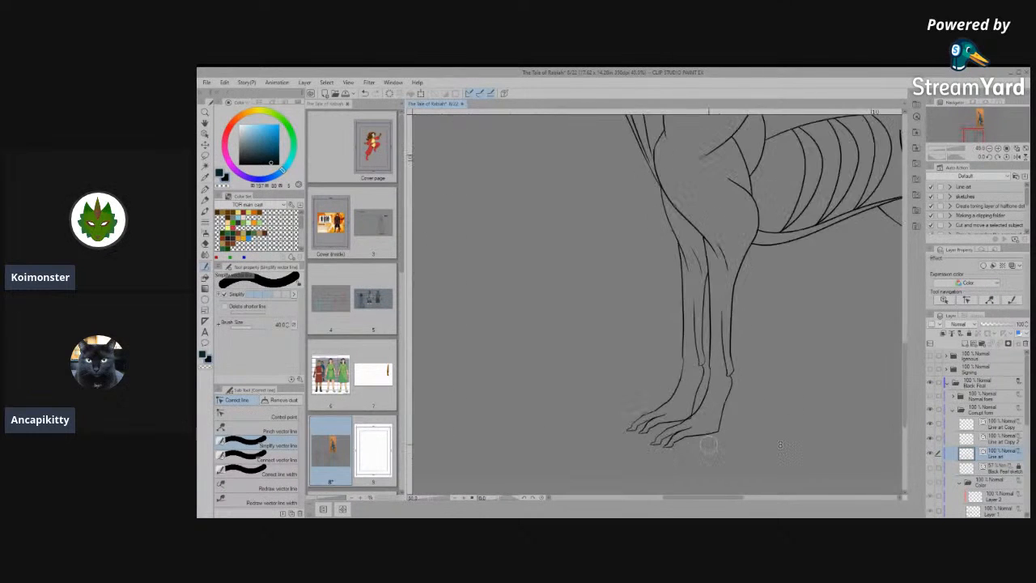
scroll(708, 445, up, 2)
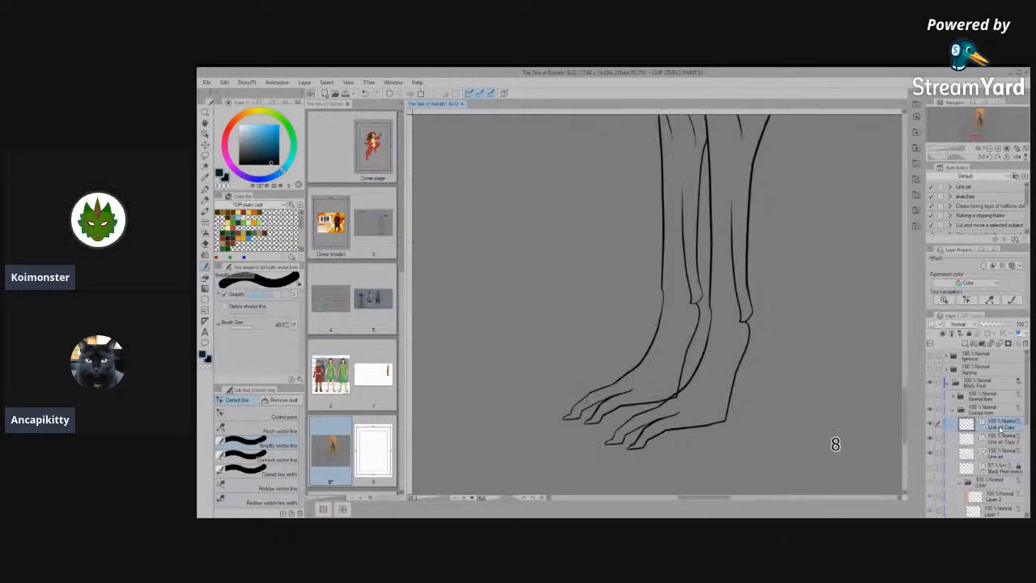
click(999, 345)
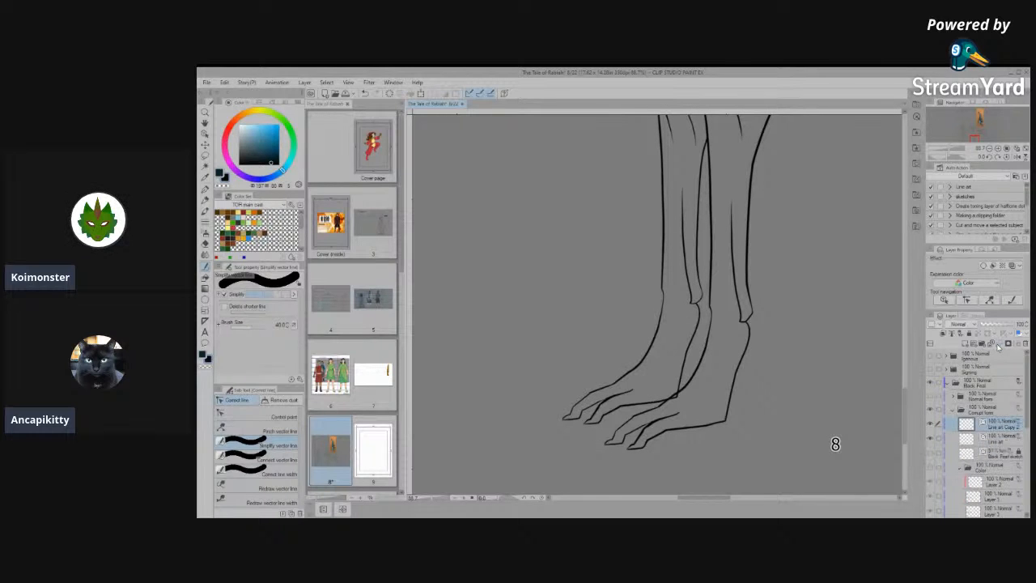
click(999, 345)
click(932, 425)
scroll(691, 407, up, 4)
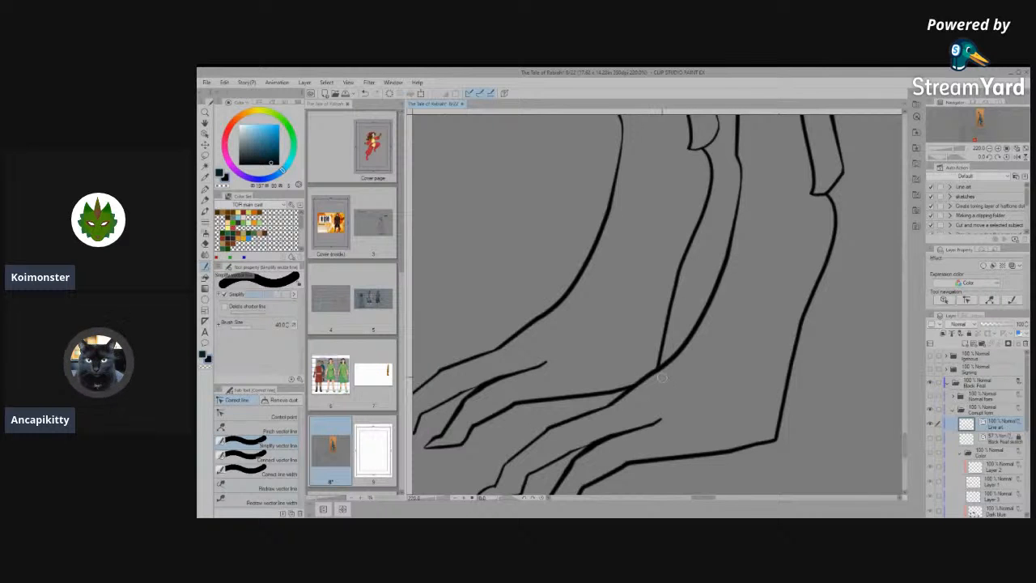
- Simplify the rounded back of the far front leg's wrist into an angular outline on the merged Line art layer
scroll(664, 392, down, 2)
scroll(666, 388, down, 3)
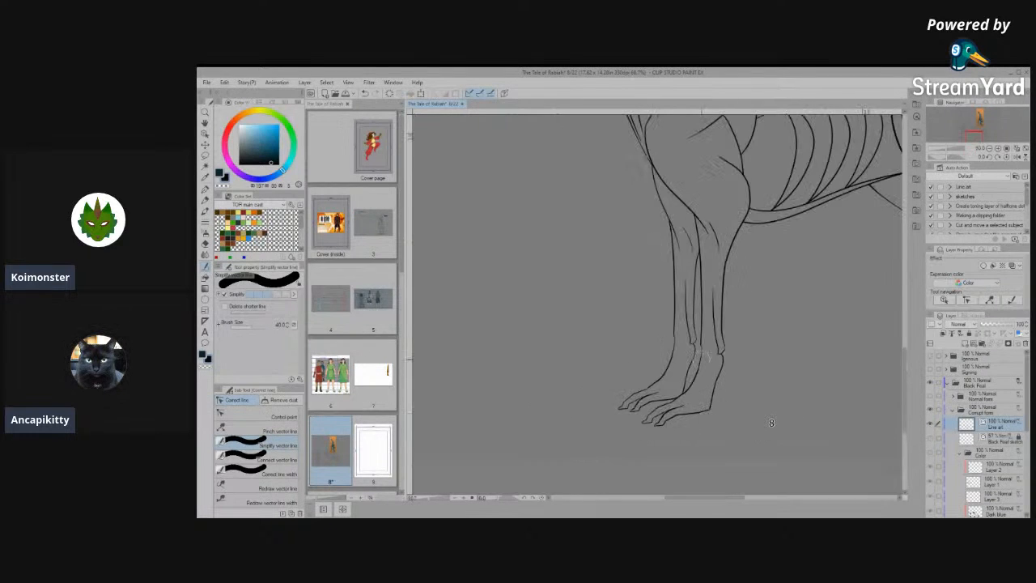
scroll(700, 348, up, 1)
scroll(701, 348, up, 6)
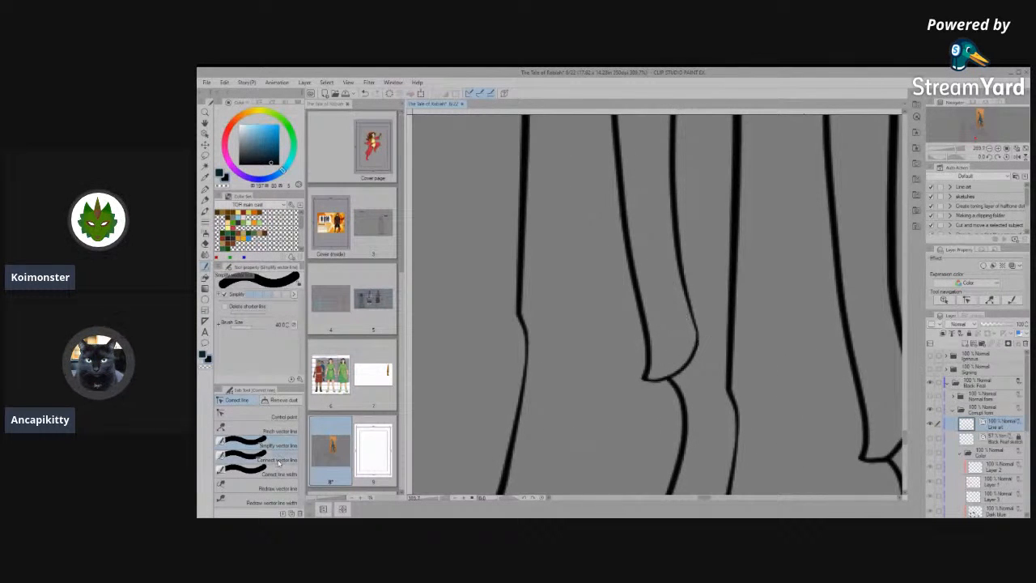
mouse_move(685, 367)
mouse_down()
mouse_move(700, 349)
mouse_move(694, 358)
mouse_up()
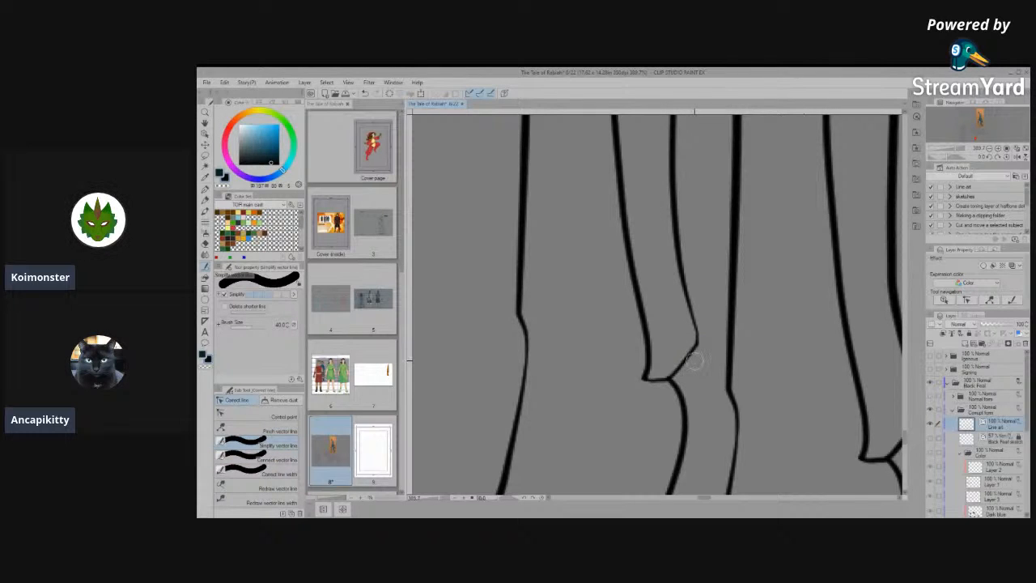
scroll(692, 356, down, 8)
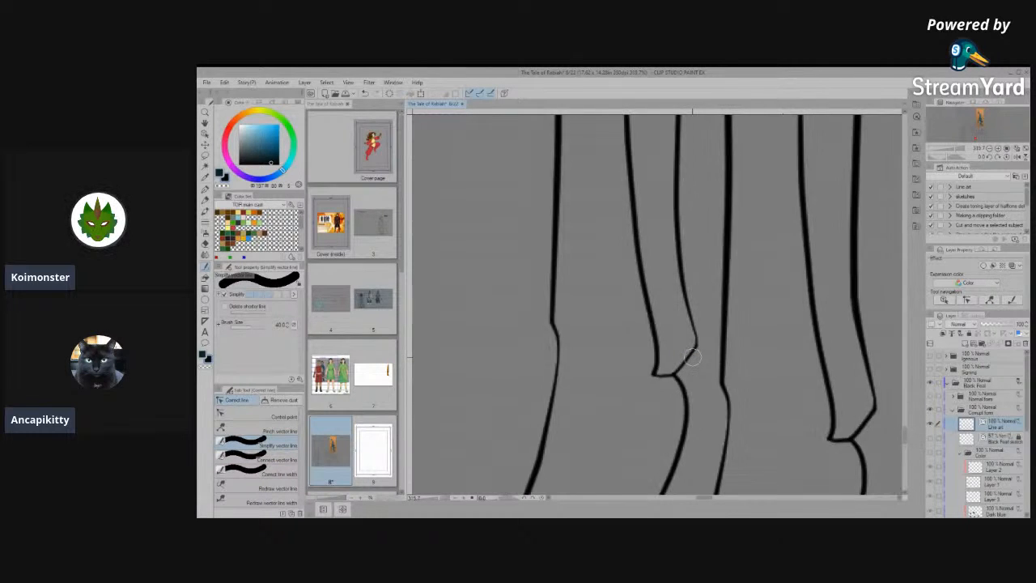
scroll(735, 402, down, 6)
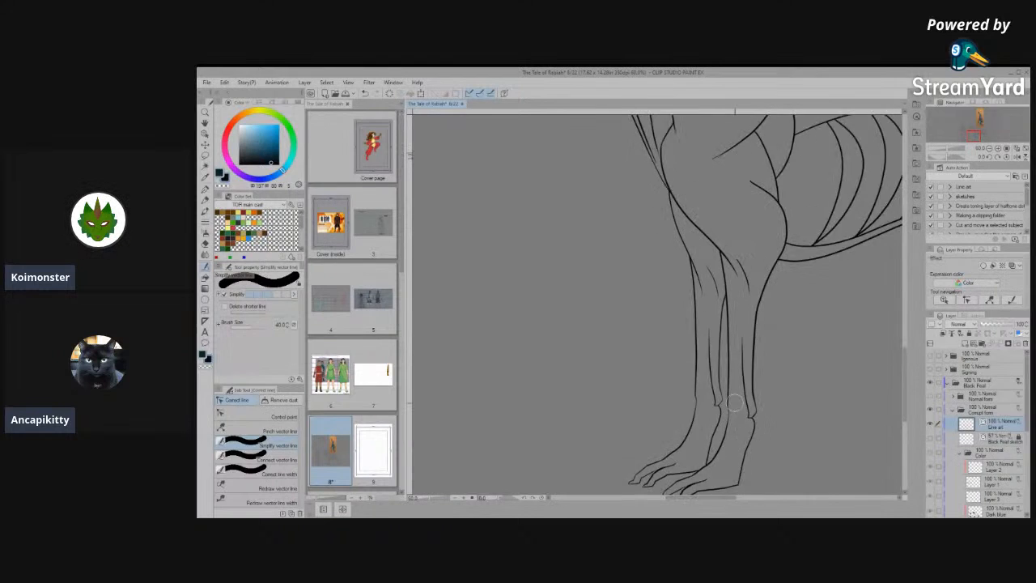
- Make the Color folder of the corrupt form visible beneath the line art
scroll(621, 415, down, 3)
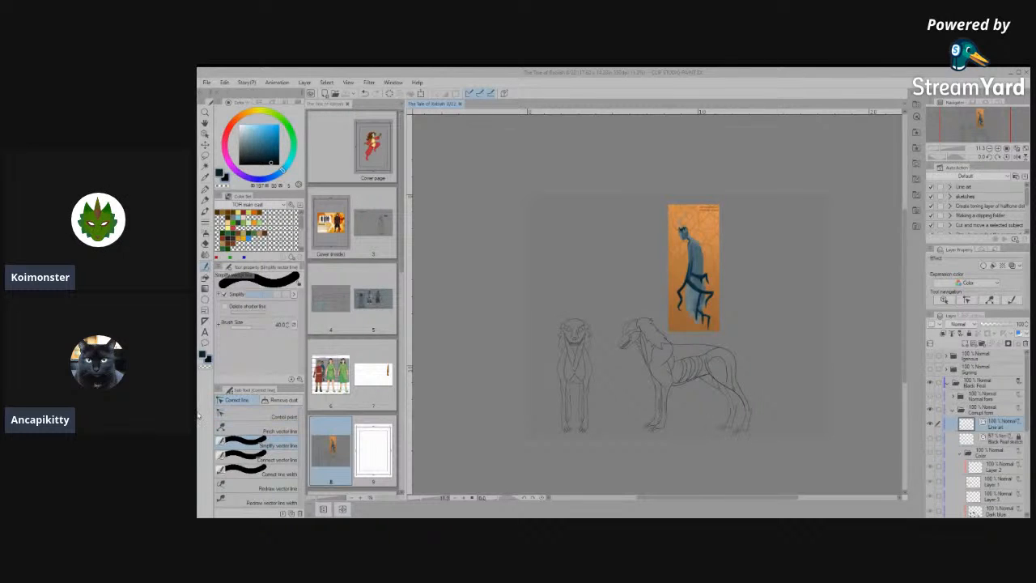
scroll(488, 372, down, 1)
scroll(620, 389, up, 2)
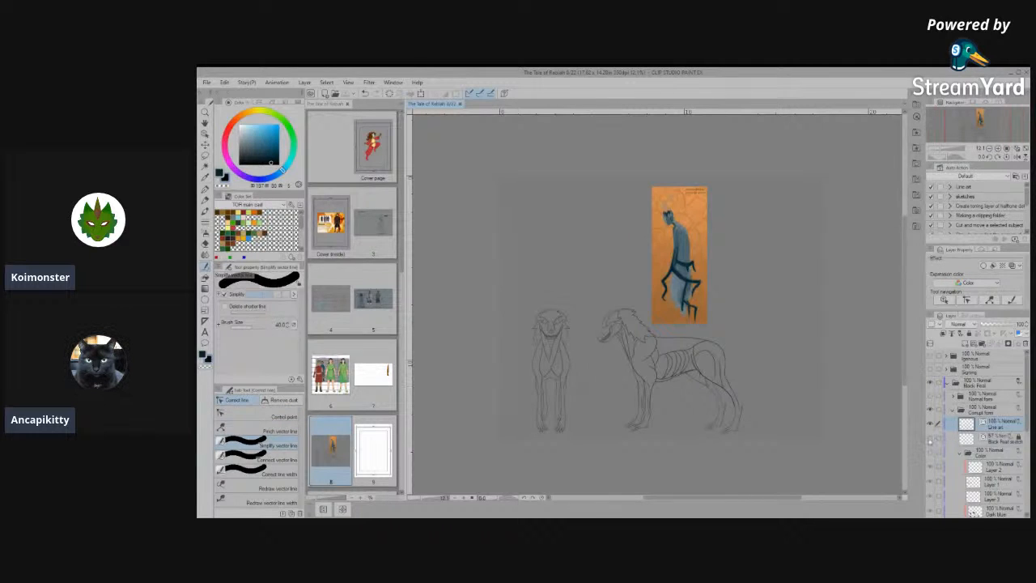
scroll(579, 376, up, 3)
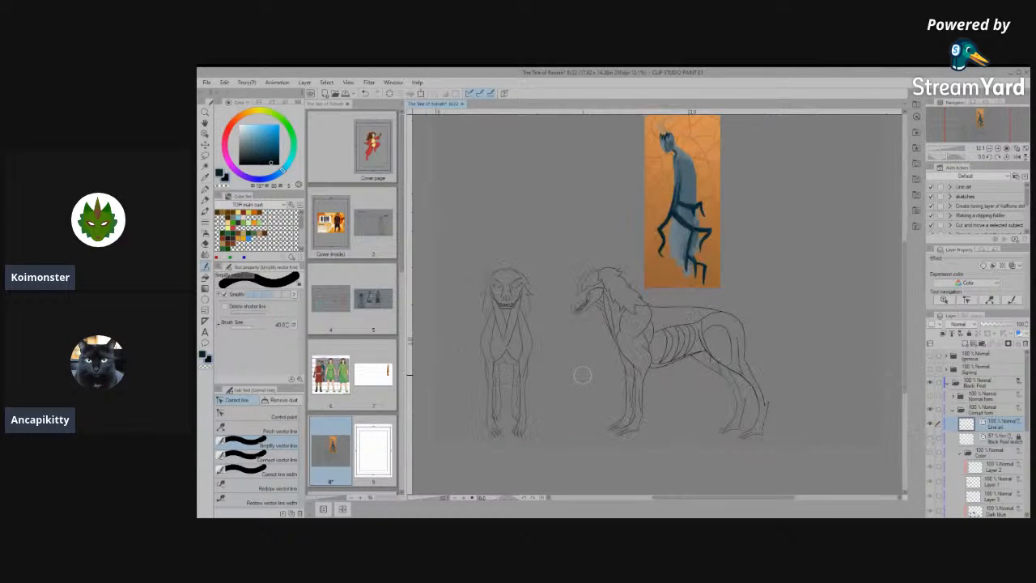
scroll(574, 382, down, 3)
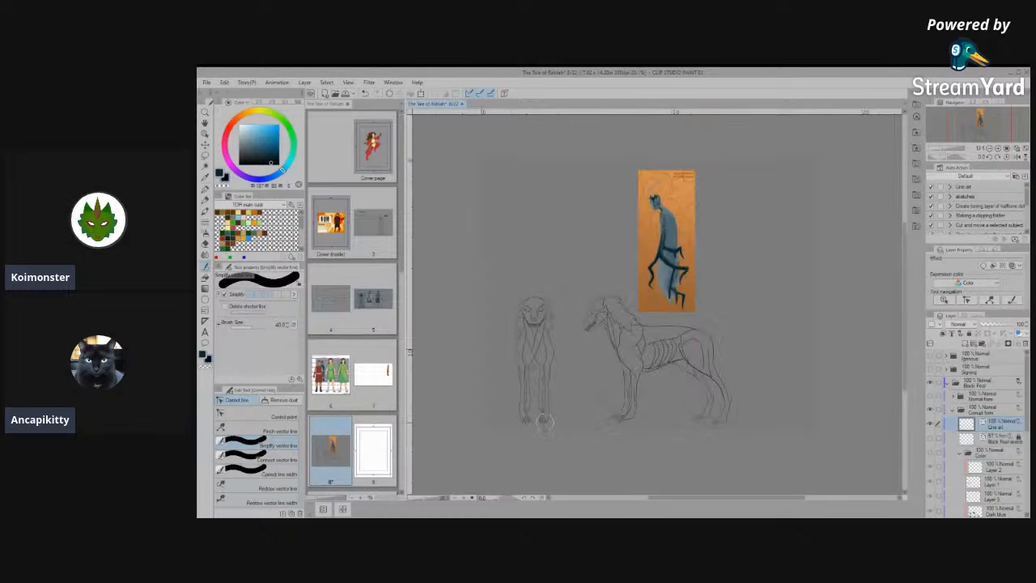
scroll(740, 401, up, 2)
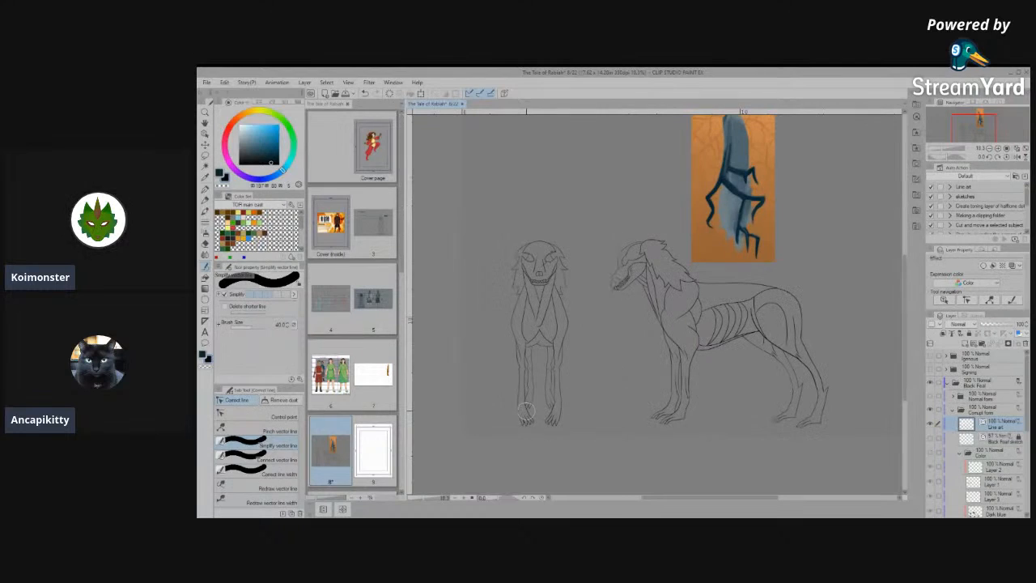
click(930, 451)
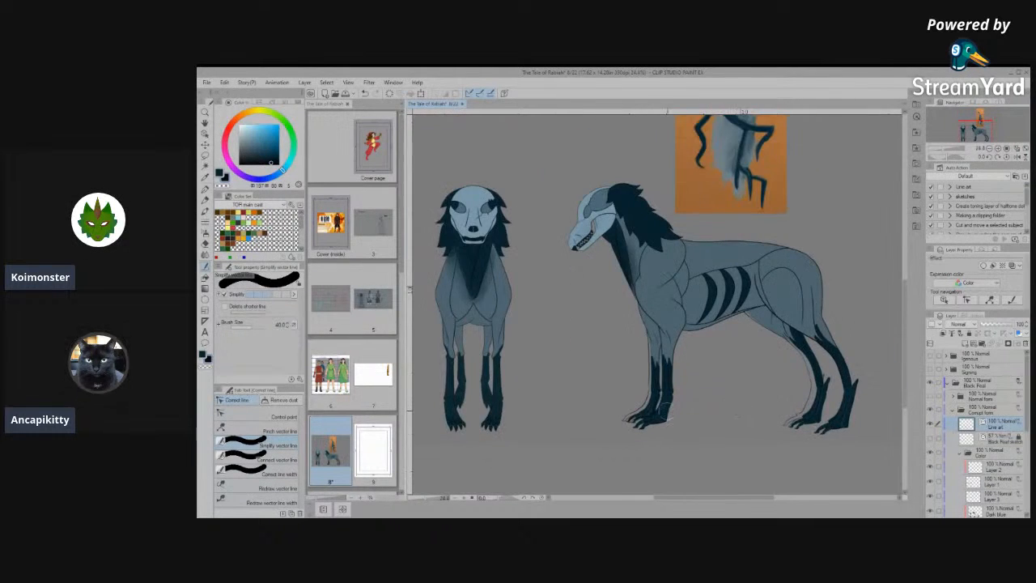
- Examine how the colour fills match the line art on the front-view paws and the side-view front legs
scroll(766, 414, up, 2)
scroll(766, 414, down, 1)
scroll(592, 436, up, 5)
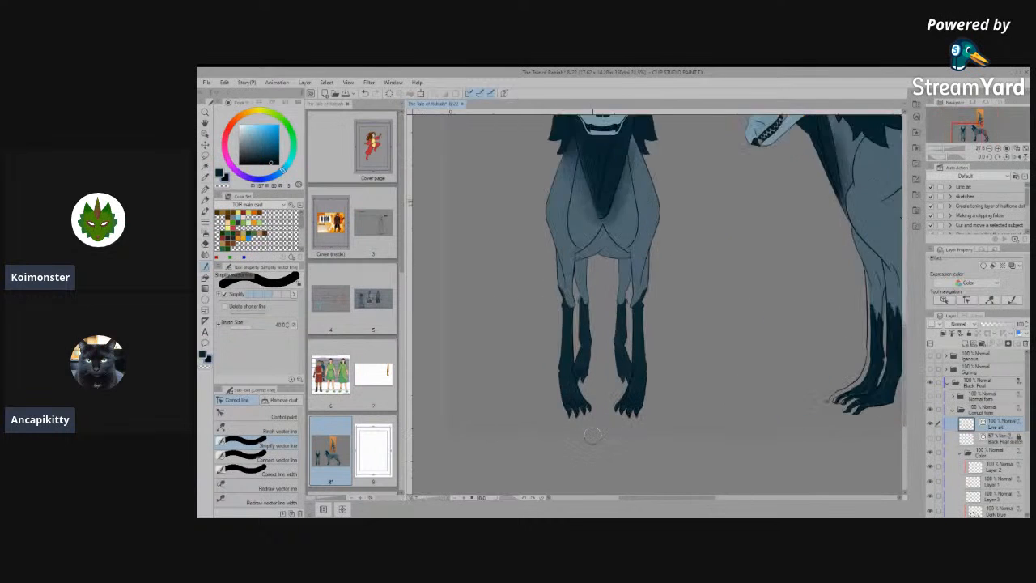
scroll(592, 435, up, 4)
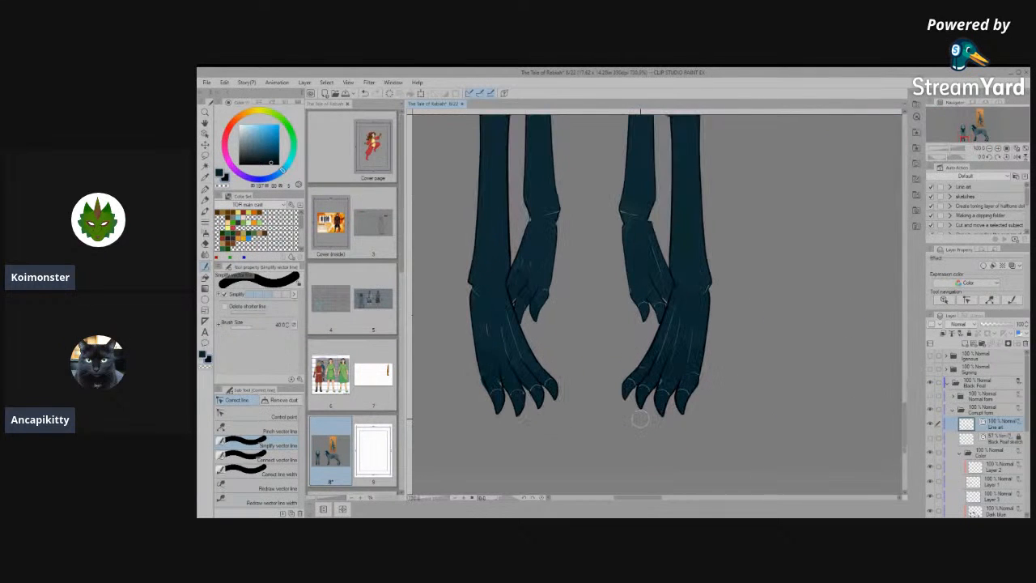
scroll(606, 250, down, 4)
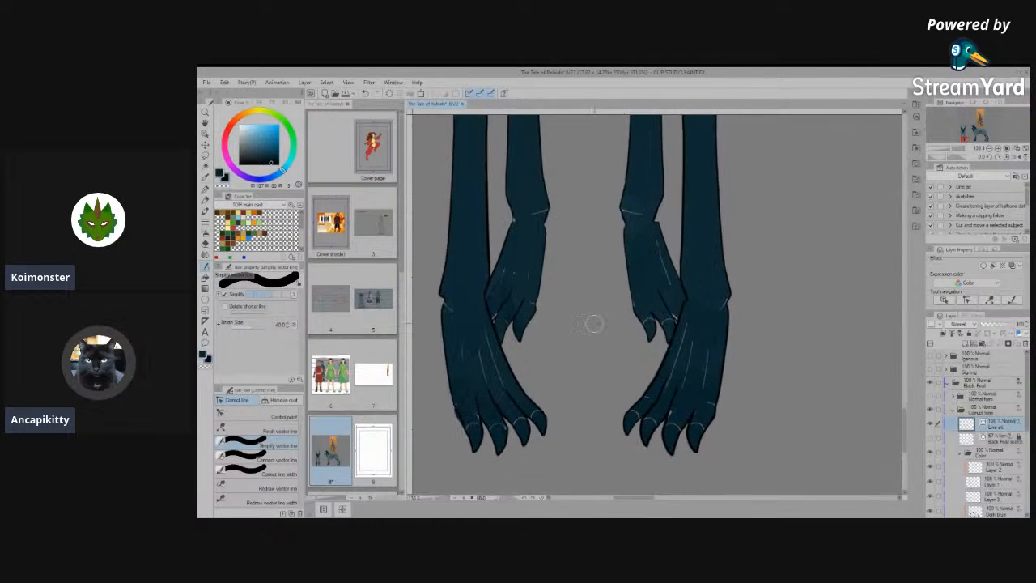
scroll(546, 372, down, 4)
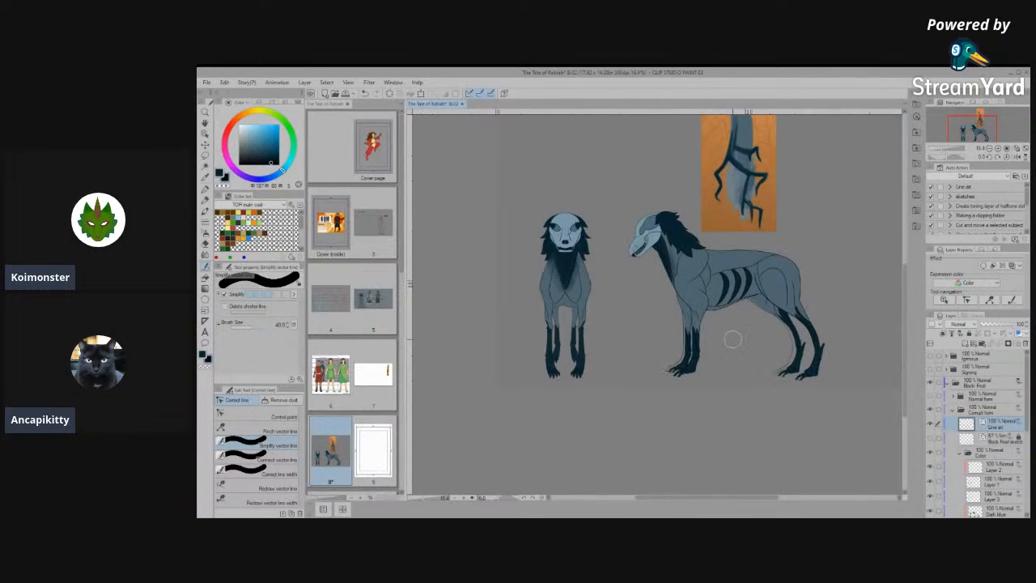
scroll(731, 340, up, 6)
scroll(650, 378, up, 3)
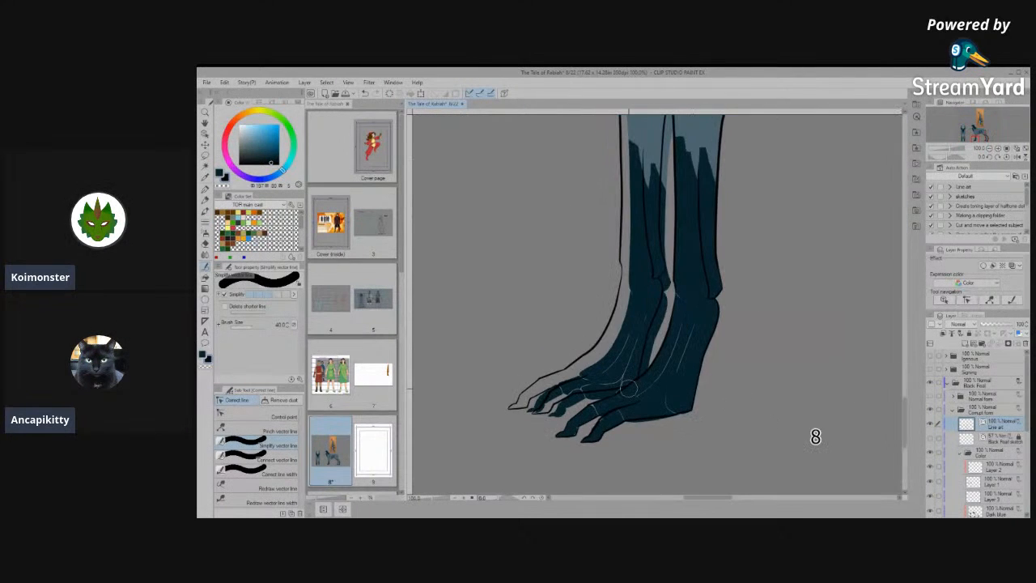
scroll(640, 396, up, 2)
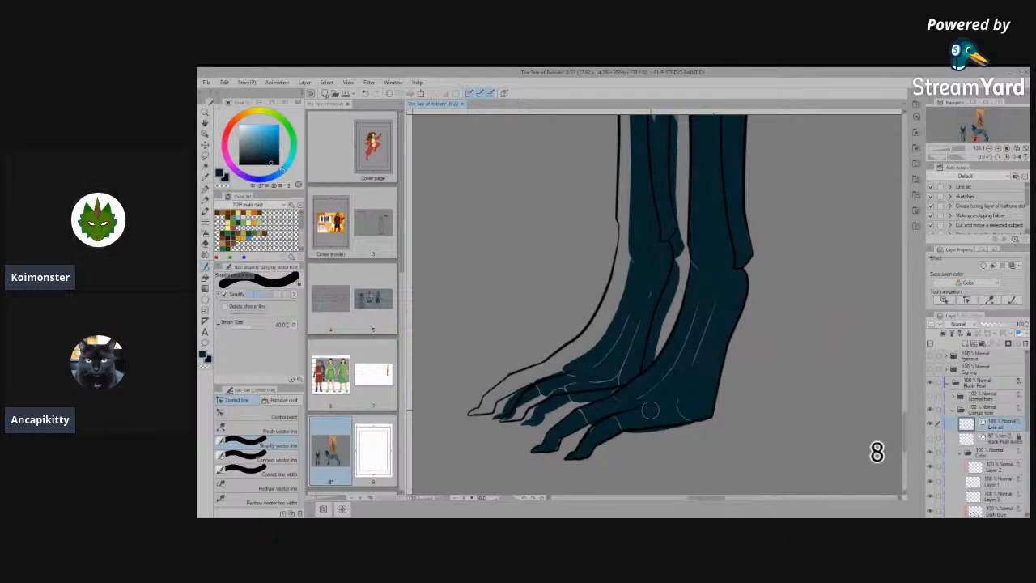
scroll(650, 411, down, 5)
scroll(737, 426, down, 3)
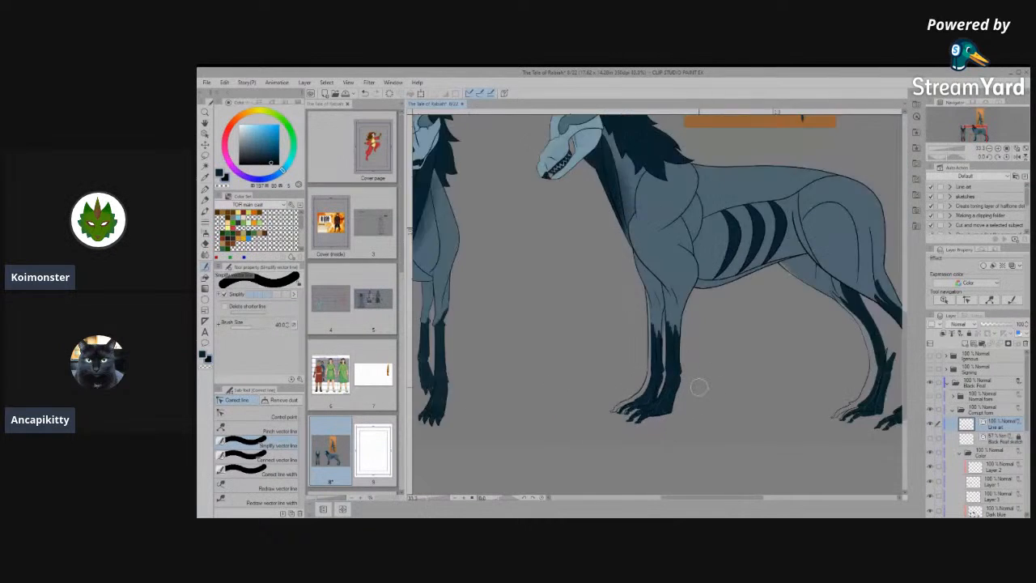
- Remove the colour fill from the far hind leg's lower part and paw on the Base color layer
scroll(709, 423, up, 1)
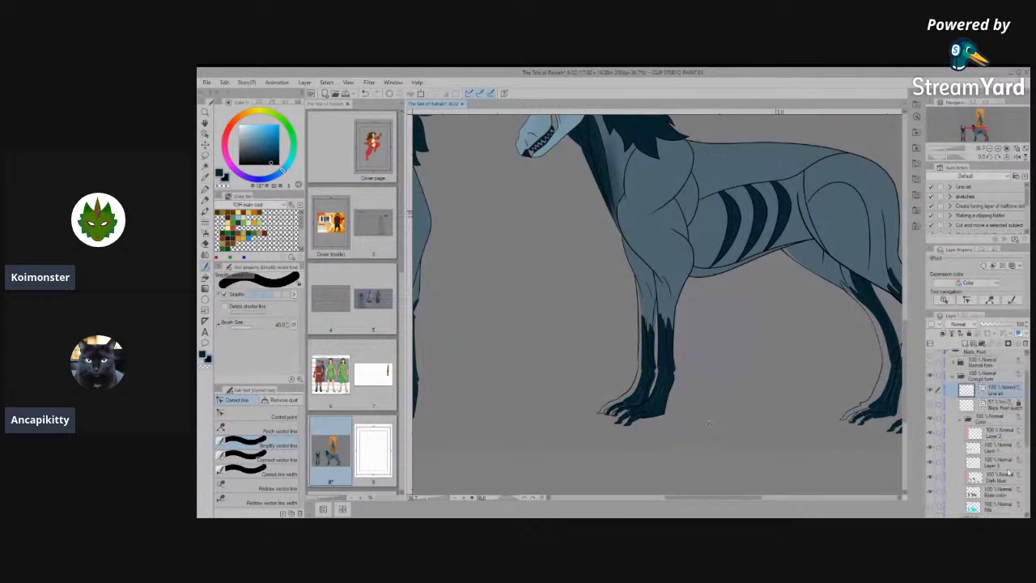
scroll(709, 423, down, 3)
scroll(841, 386, up, 2)
scroll(841, 385, up, 1)
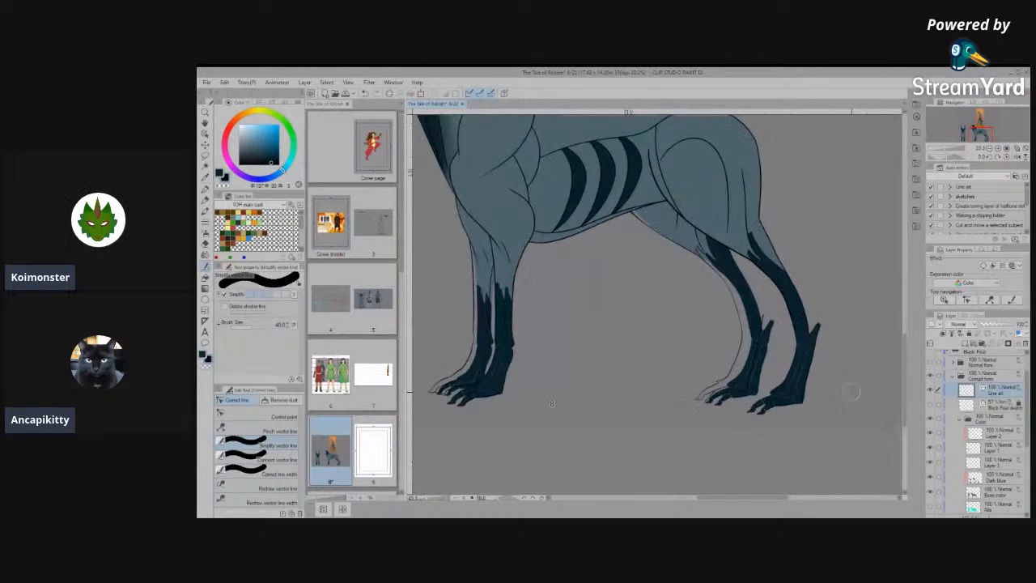
click(1003, 480)
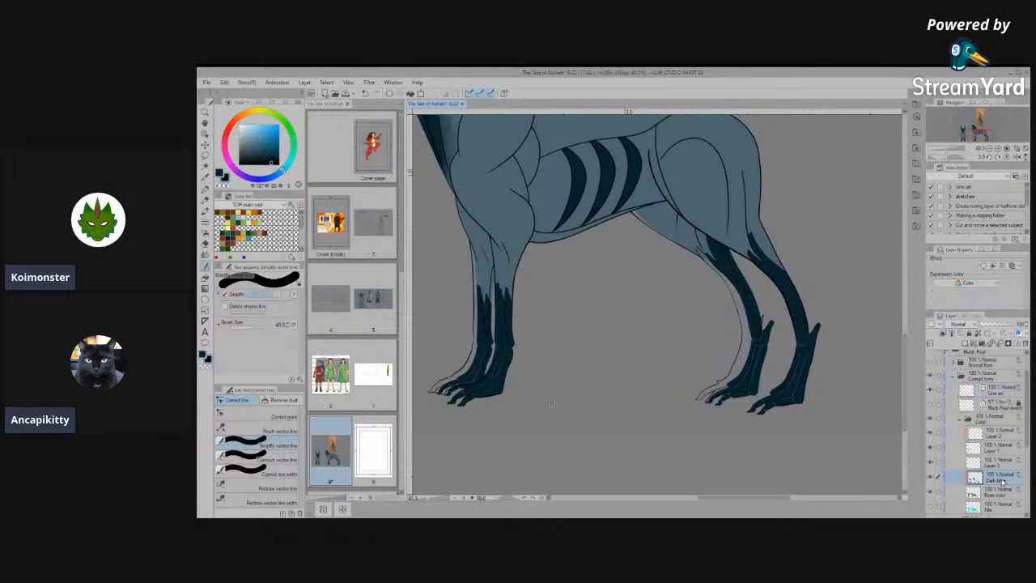
click(931, 477)
click(931, 477)
click(989, 489)
mouse_move(765, 334)
mouse_down()
mouse_move(719, 402)
mouse_move(753, 385)
mouse_move(685, 417)
mouse_move(757, 307)
mouse_move(747, 280)
mouse_move(700, 276)
mouse_move(736, 272)
mouse_up()
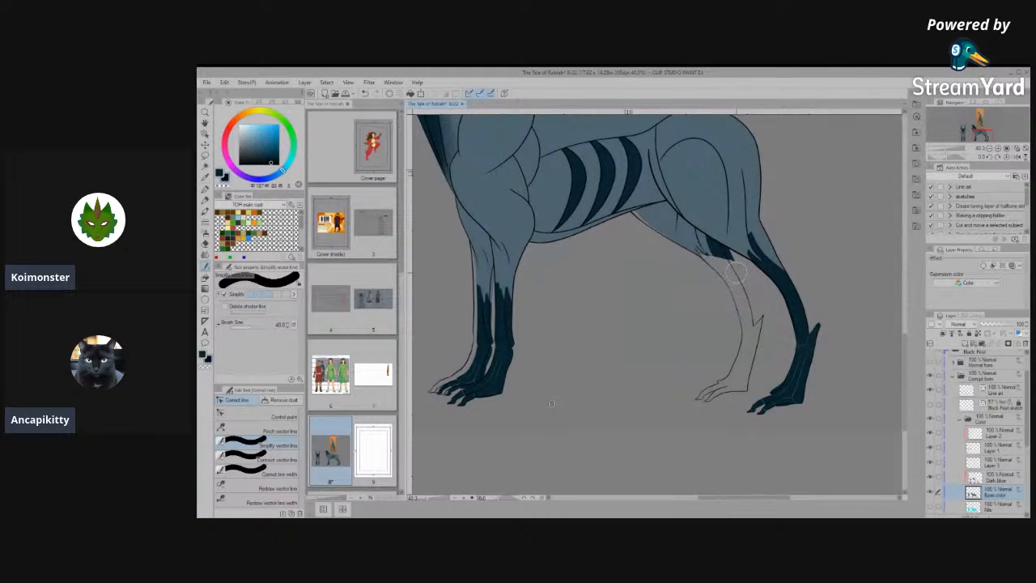
- Erase the remaining dark colour patch where the far hind leg's lower part meets the thigh on the Base color layer
scroll(751, 240, up, 4)
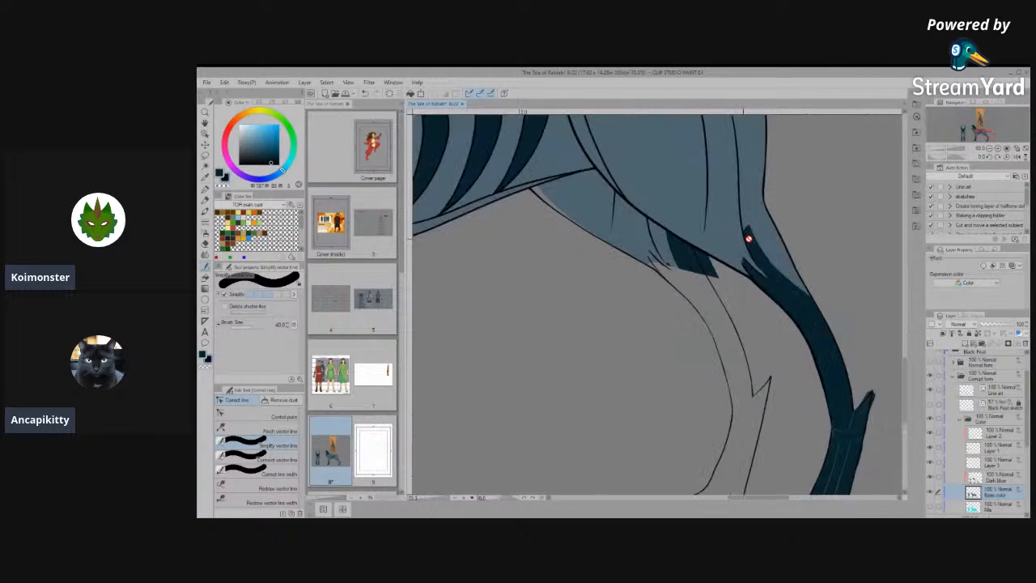
mouse_move(722, 233)
mouse_down()
mouse_move(705, 291)
mouse_move(672, 280)
mouse_move(688, 267)
mouse_move(663, 271)
mouse_move(620, 243)
mouse_move(636, 247)
mouse_move(632, 257)
mouse_up()
scroll(701, 324, down, 8)
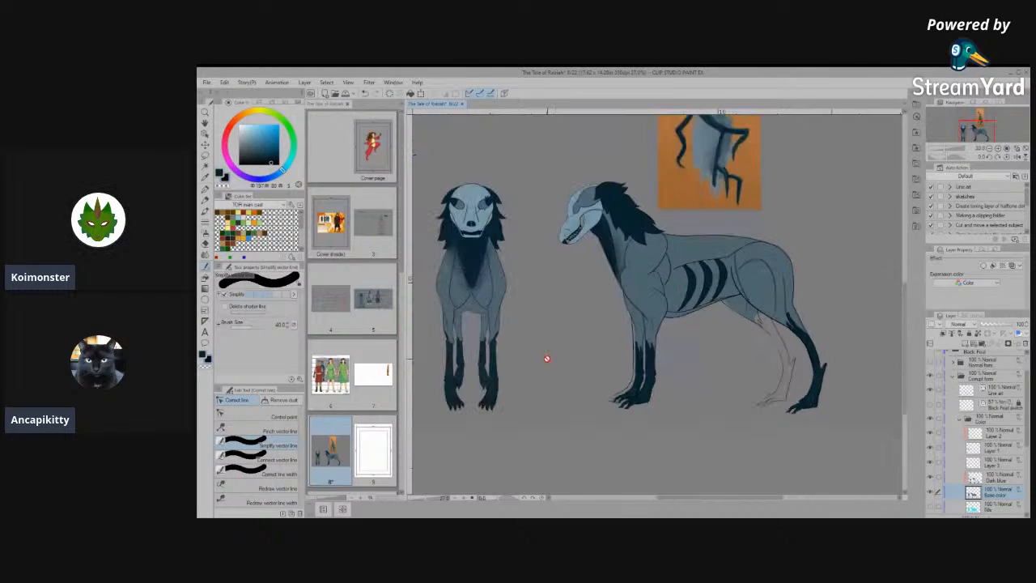
- Erase the colour fill from the side-view far front leg's lower part and paw, up to just below the elbow
scroll(654, 430, up, 8)
mouse_move(647, 324)
mouse_down()
mouse_move(612, 382)
mouse_move(581, 379)
mouse_move(599, 387)
mouse_move(603, 371)
mouse_move(614, 381)
mouse_move(561, 381)
mouse_move(609, 294)
mouse_move(640, 295)
mouse_move(636, 312)
mouse_move(638, 212)
mouse_up()
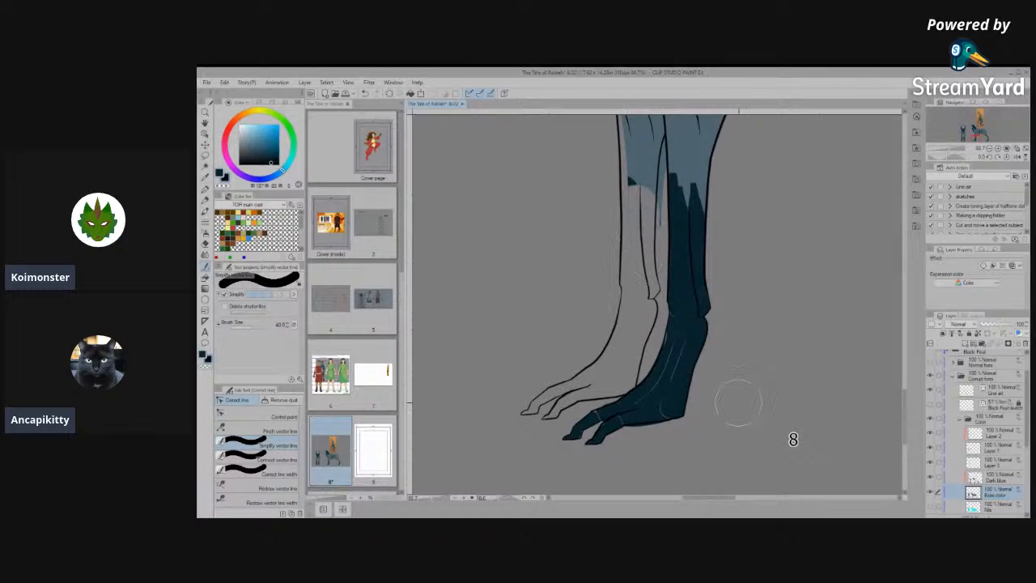
key(space)
drag(681, 248, 687, 410)
mouse_move(645, 351)
mouse_down()
mouse_move(636, 317)
mouse_move(639, 330)
mouse_up()
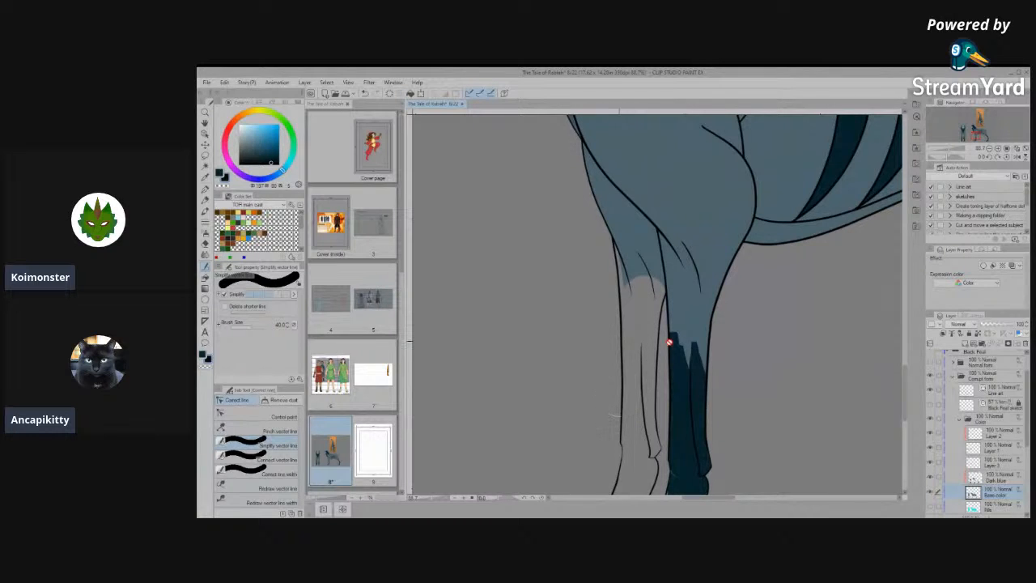
- Erase the colour fill from the side-view near hind leg's paw and lower part, up to the hock
scroll(671, 343, down, 5)
scroll(515, 375, down, 1)
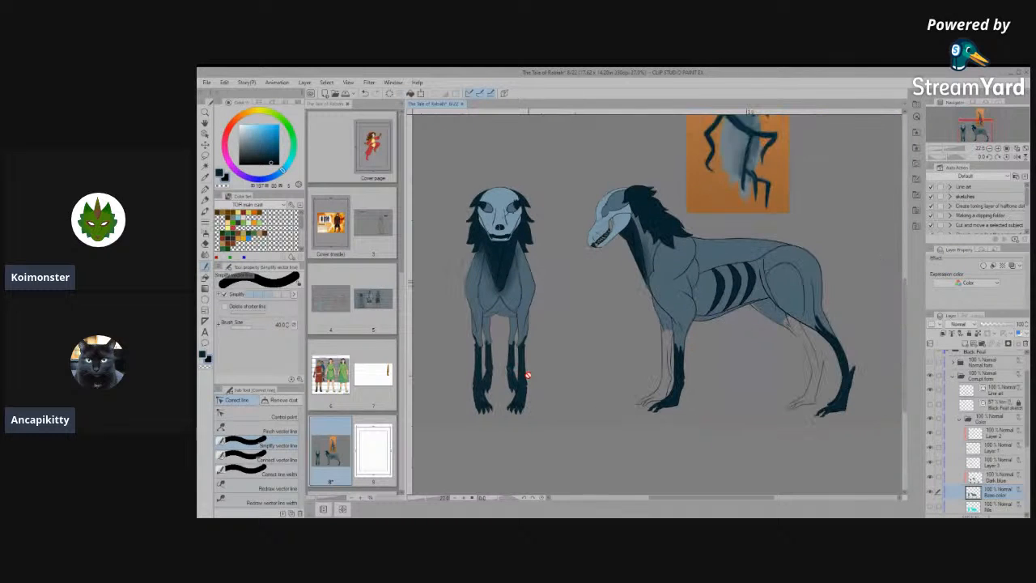
scroll(740, 359, down, 1)
scroll(741, 358, up, 6)
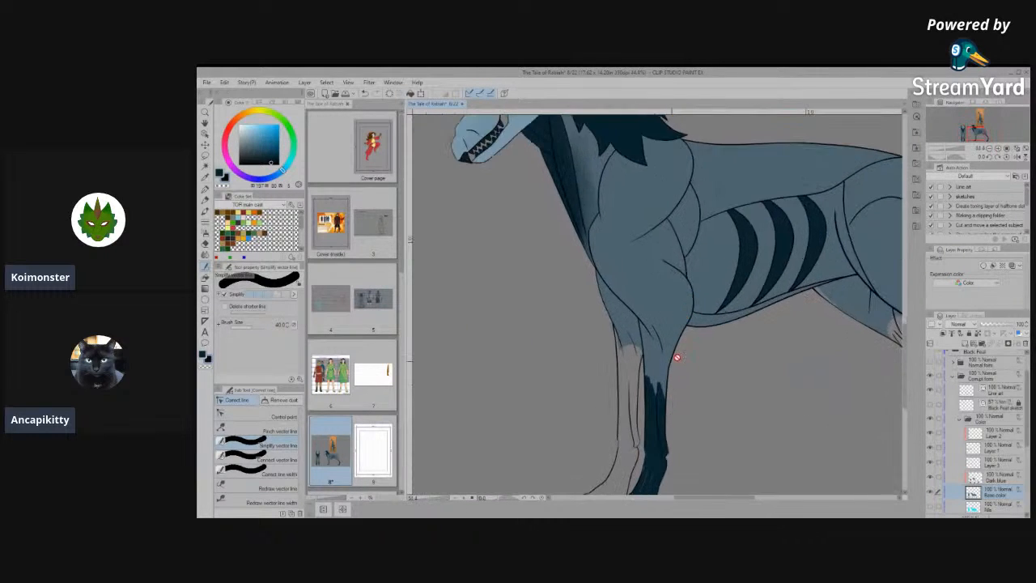
scroll(671, 343, down, 3)
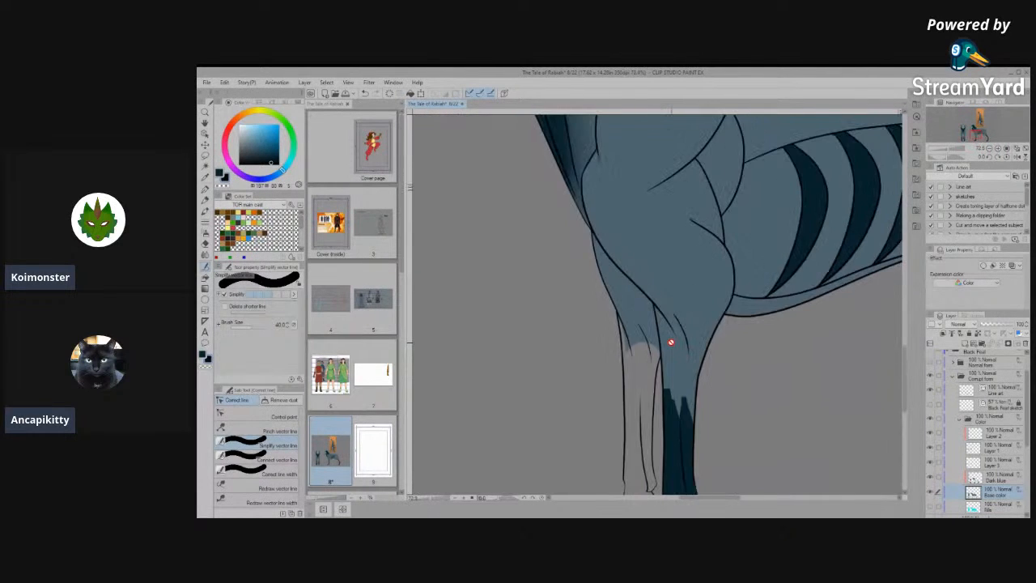
scroll(654, 455, up, 2)
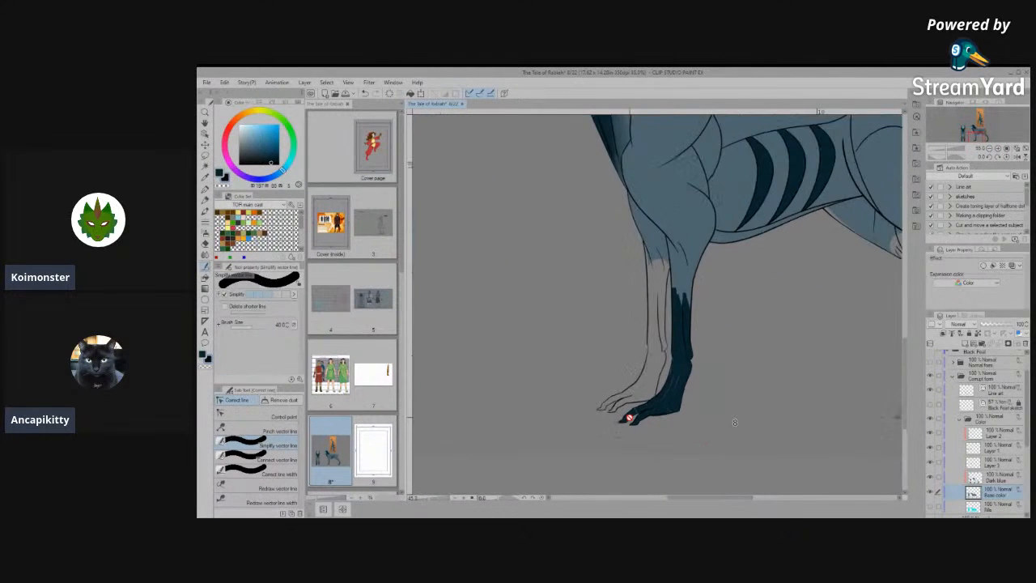
scroll(624, 418, down, 4)
scroll(816, 409, up, 8)
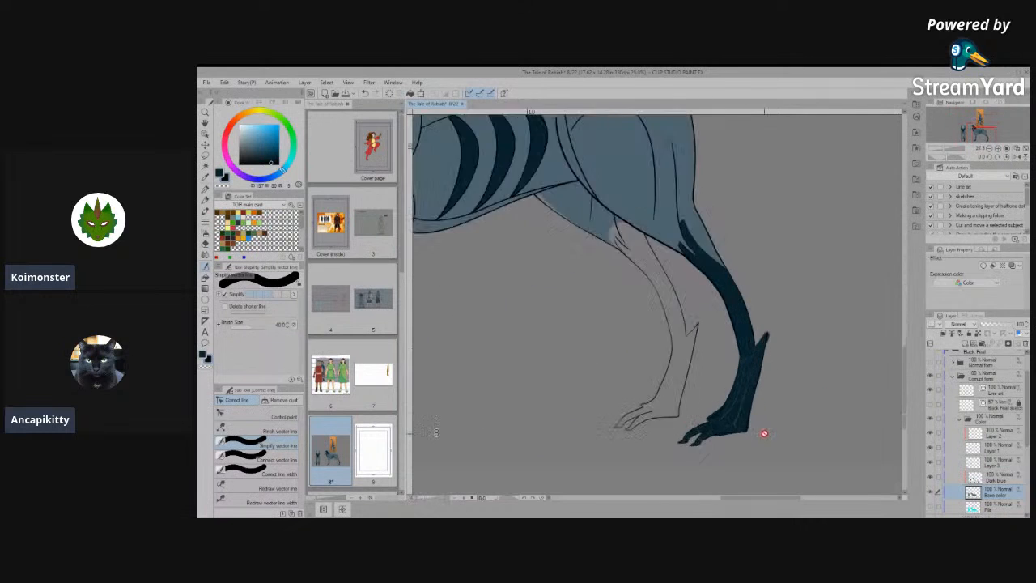
mouse_move(791, 424)
mouse_down()
mouse_move(754, 429)
mouse_move(795, 312)
mouse_move(659, 437)
mouse_move(622, 438)
mouse_move(643, 360)
mouse_move(576, 453)
mouse_up()
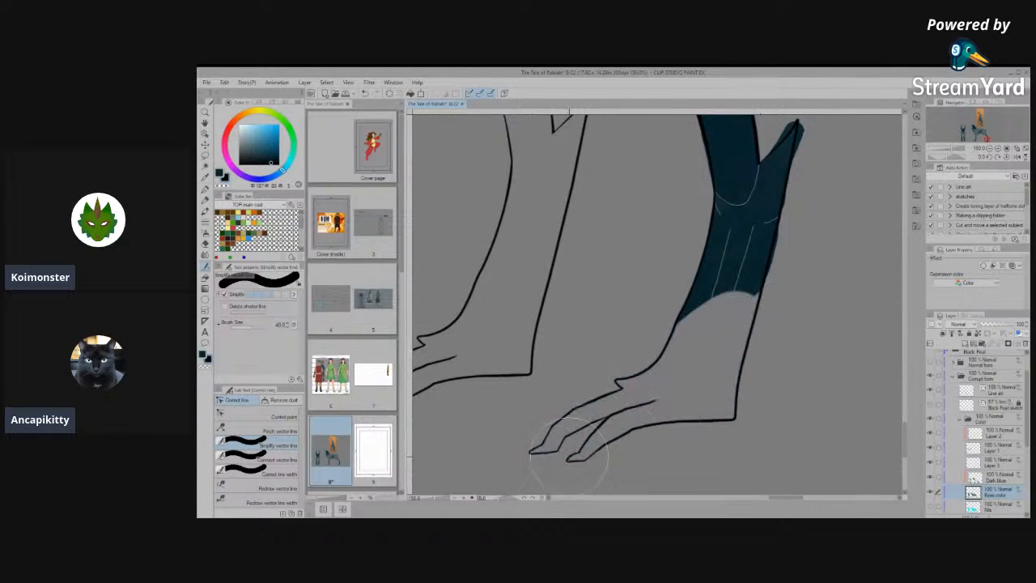
key(space)
drag(802, 307, 739, 433)
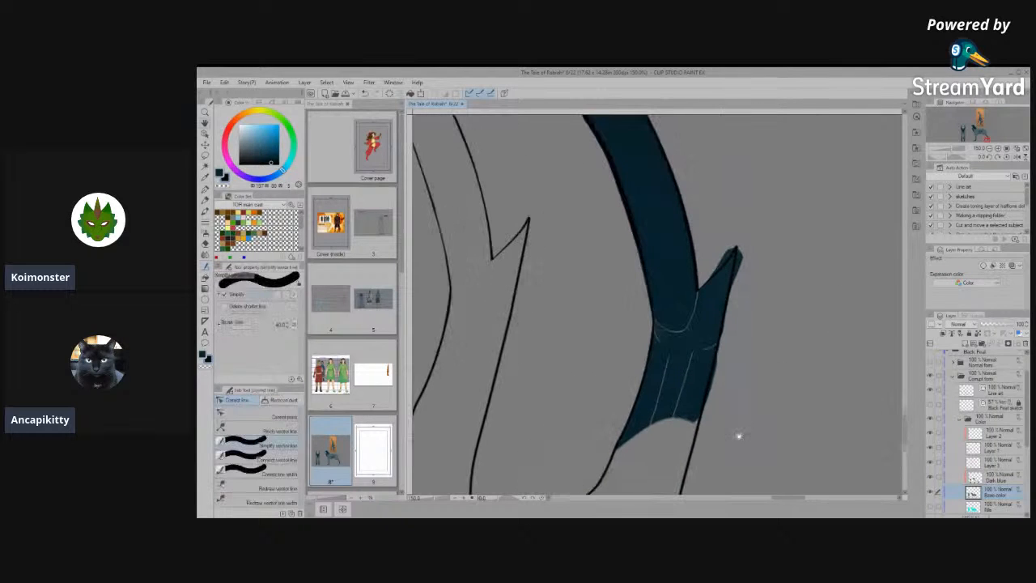
mouse_move(758, 249)
mouse_down()
mouse_move(725, 368)
mouse_move(759, 246)
mouse_move(679, 425)
mouse_move(717, 343)
mouse_move(631, 441)
mouse_move(619, 423)
mouse_move(639, 446)
mouse_up()
- Erase the colour fill from all four paws of the front view on the Base color layer
scroll(814, 351, down, 8)
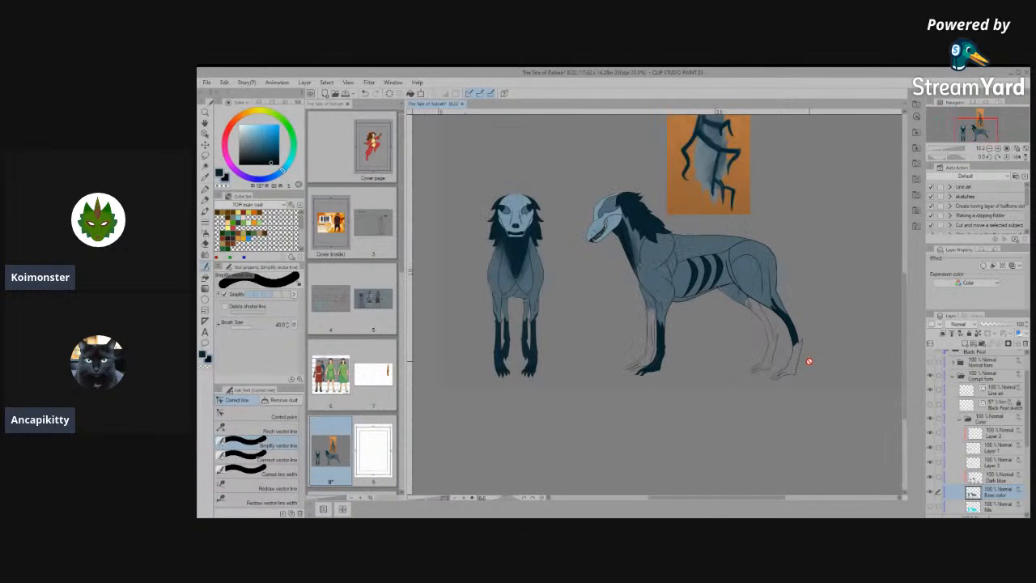
scroll(518, 374, up, 6)
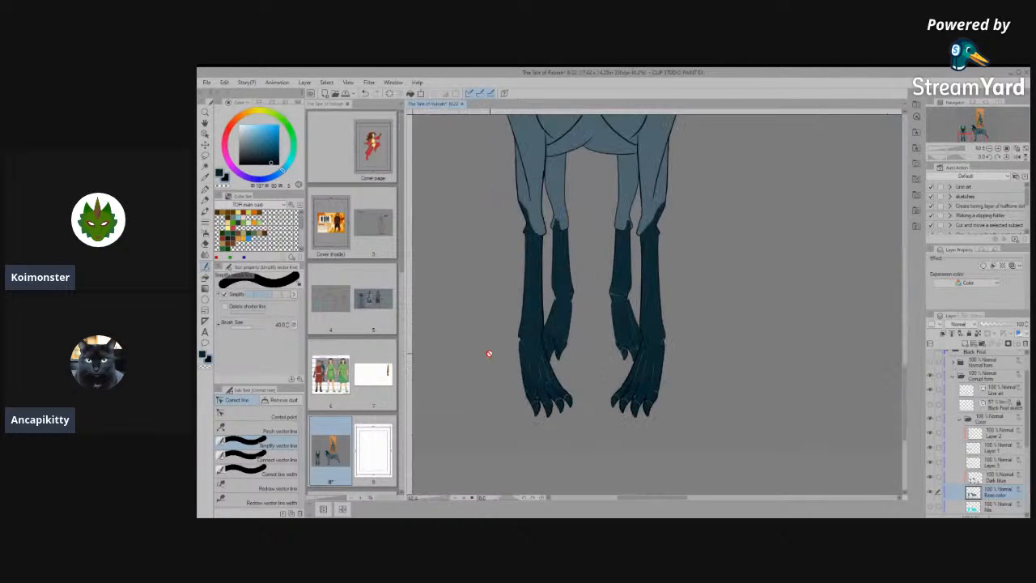
mouse_move(652, 355)
mouse_down()
mouse_move(649, 383)
mouse_move(676, 324)
mouse_move(612, 393)
mouse_move(608, 460)
mouse_move(639, 432)
mouse_move(662, 324)
mouse_move(617, 340)
mouse_move(605, 329)
mouse_move(615, 295)
mouse_move(576, 332)
mouse_move(551, 328)
mouse_move(528, 375)
mouse_move(552, 425)
mouse_up()
drag(522, 357, 507, 354)
- Hide the Dark blue layer and make Base color the active layer
click(975, 478)
scroll(764, 446, down, 2)
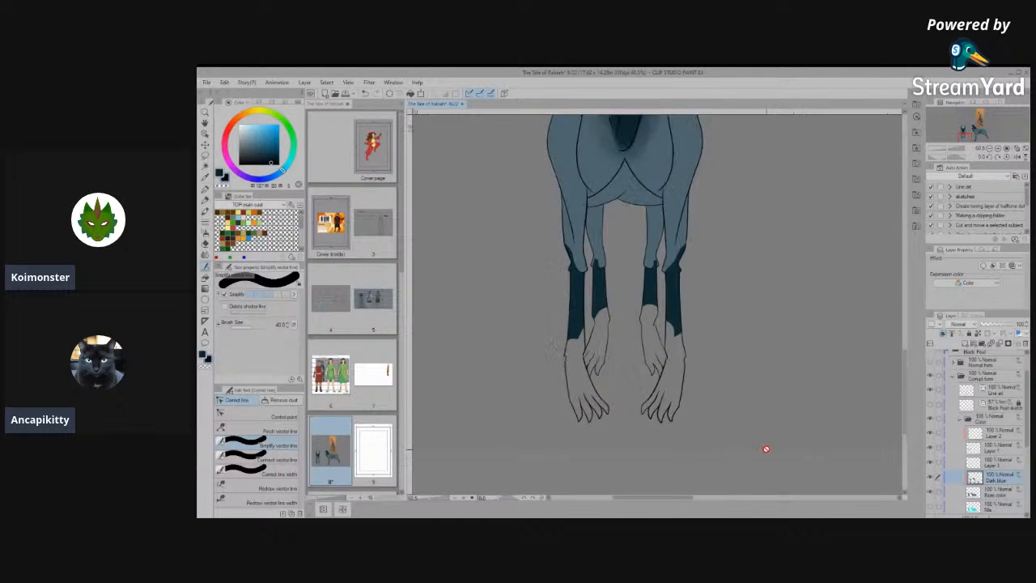
click(931, 478)
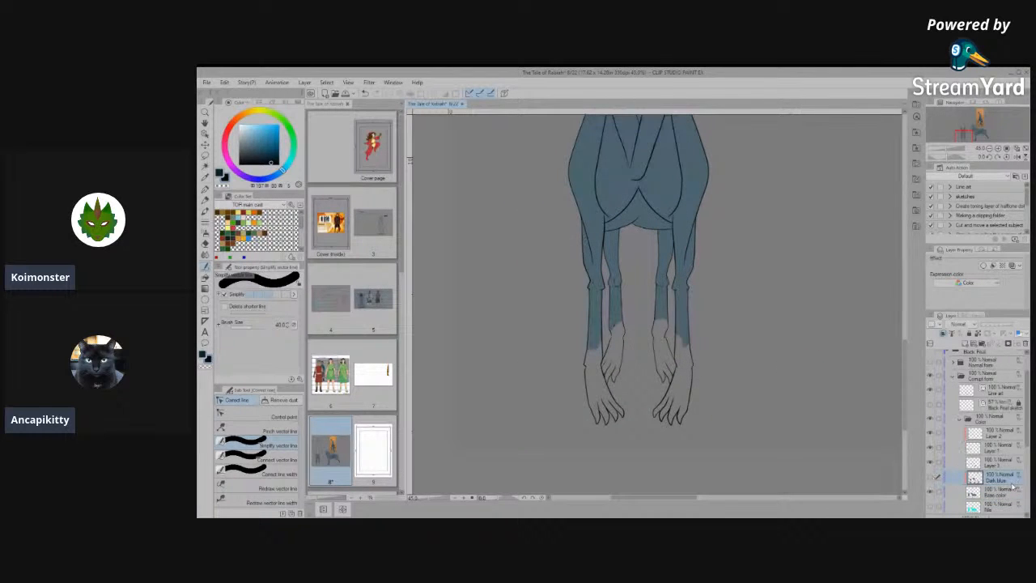
click(970, 493)
- Fill the front view's lower front legs and paws with the blue sampled from the leg, using the Refer other layers fill
scroll(830, 434, up, 1)
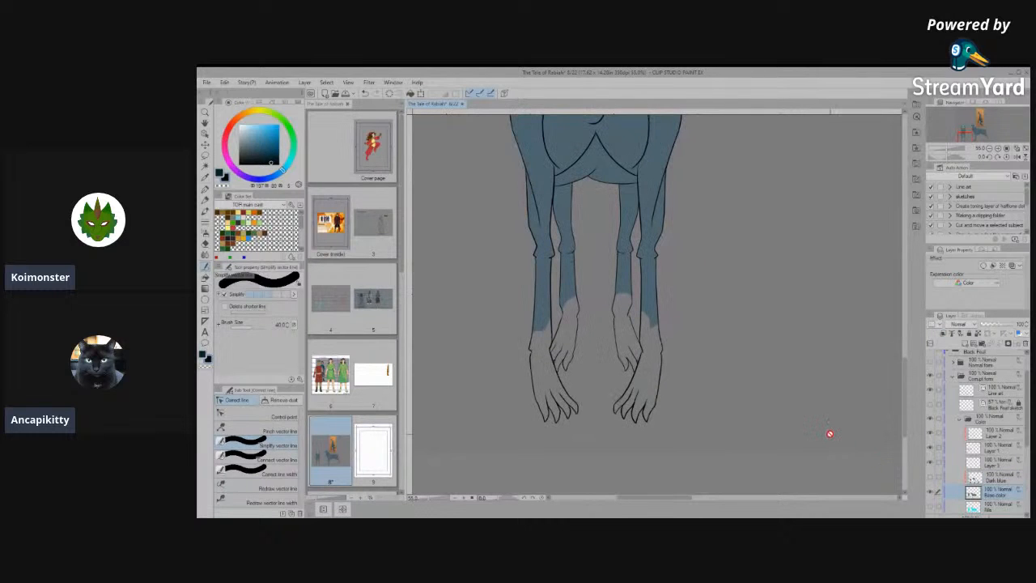
drag(645, 315, 658, 369)
alt+click(560, 347)
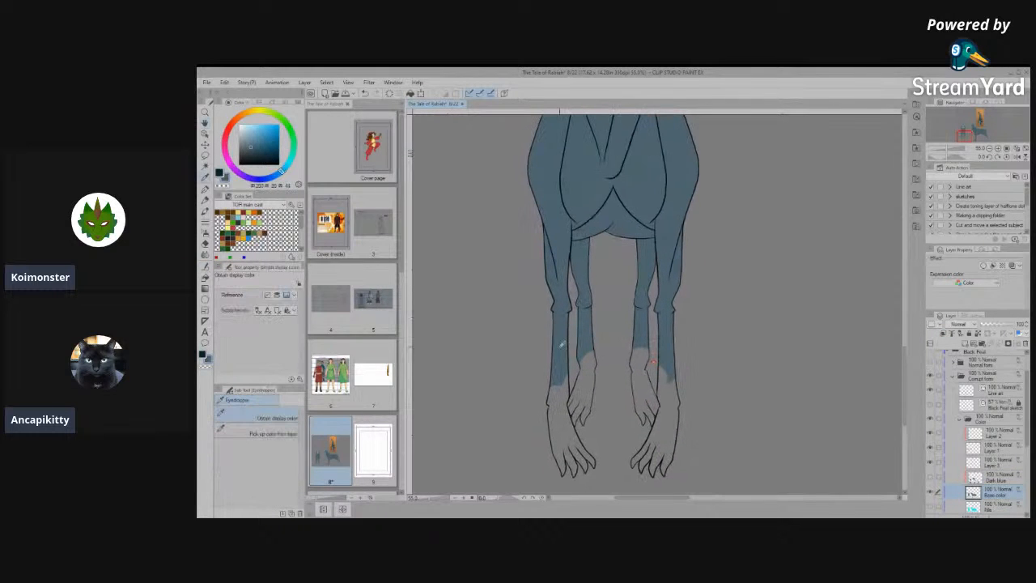
click(206, 281)
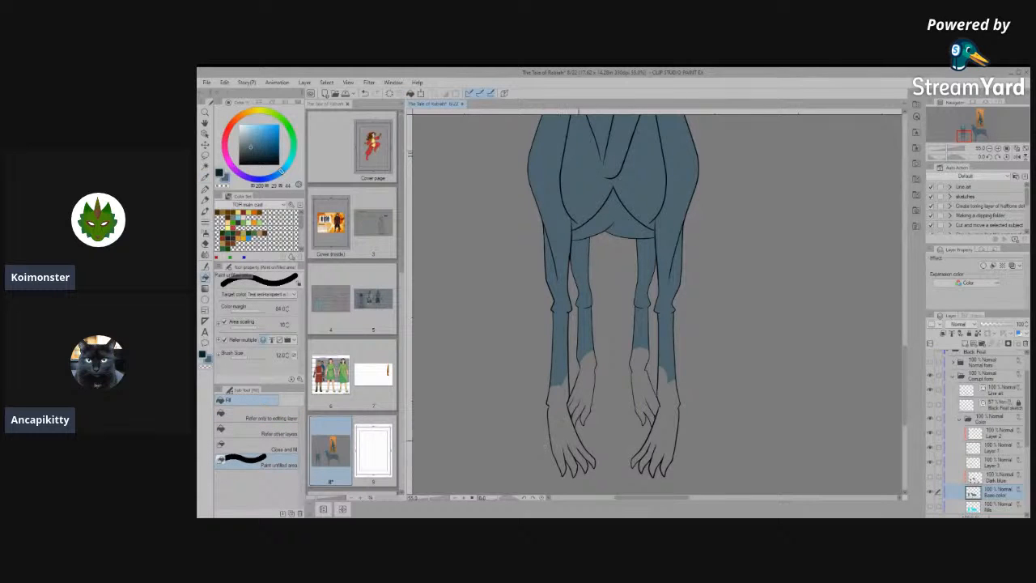
click(257, 434)
click(568, 433)
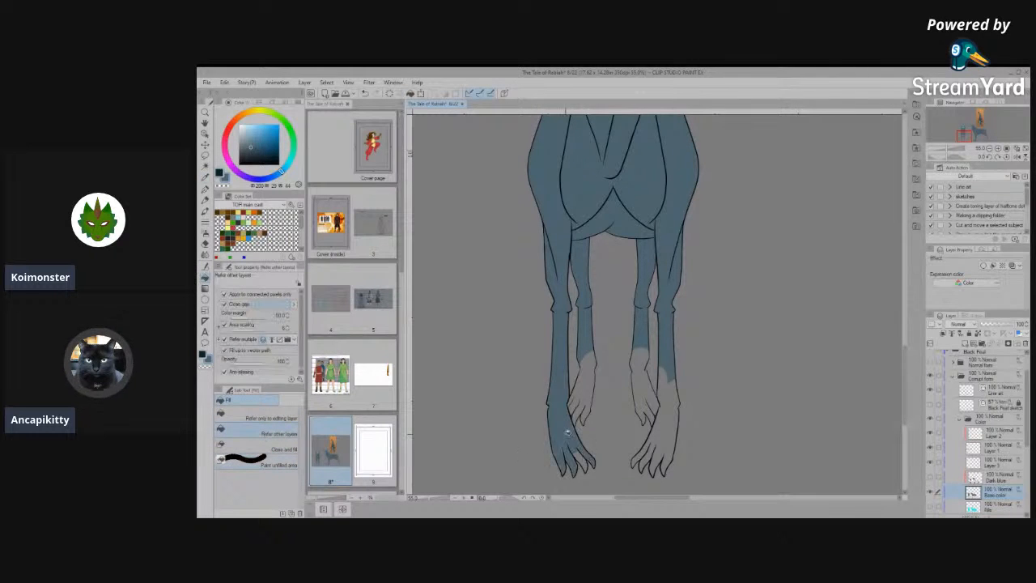
scroll(582, 450, up, 3)
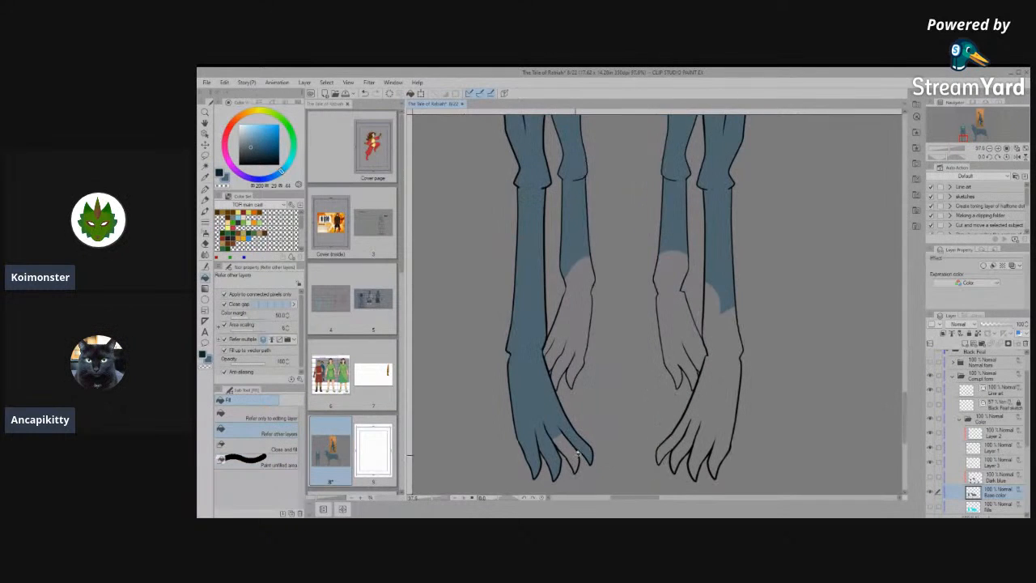
scroll(579, 454, up, 1)
click(678, 441)
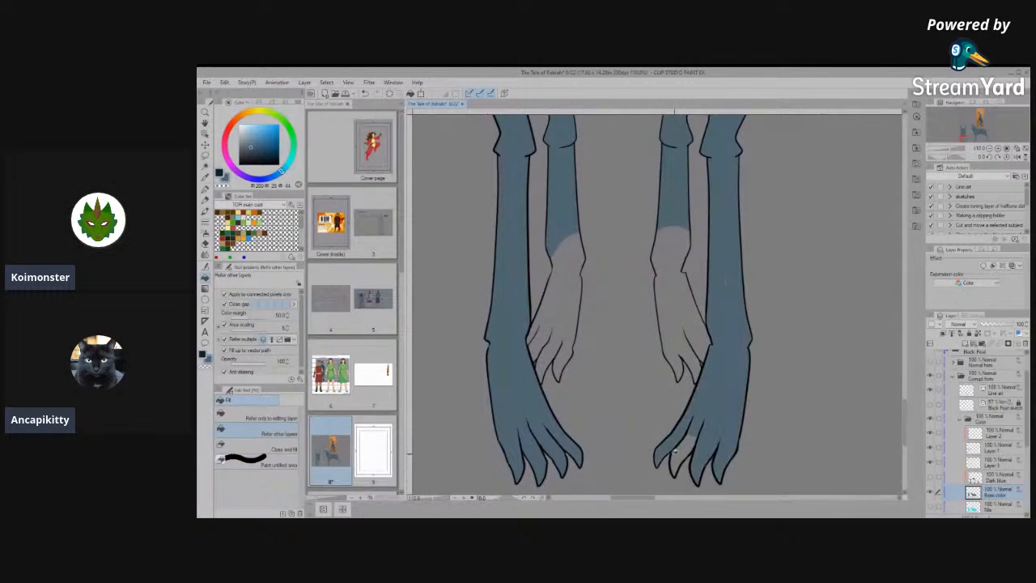
- Fill the front view's hind paws and their toes with the same blue
click(671, 312)
click(566, 315)
click(551, 351)
click(564, 357)
scroll(613, 422, down, 2)
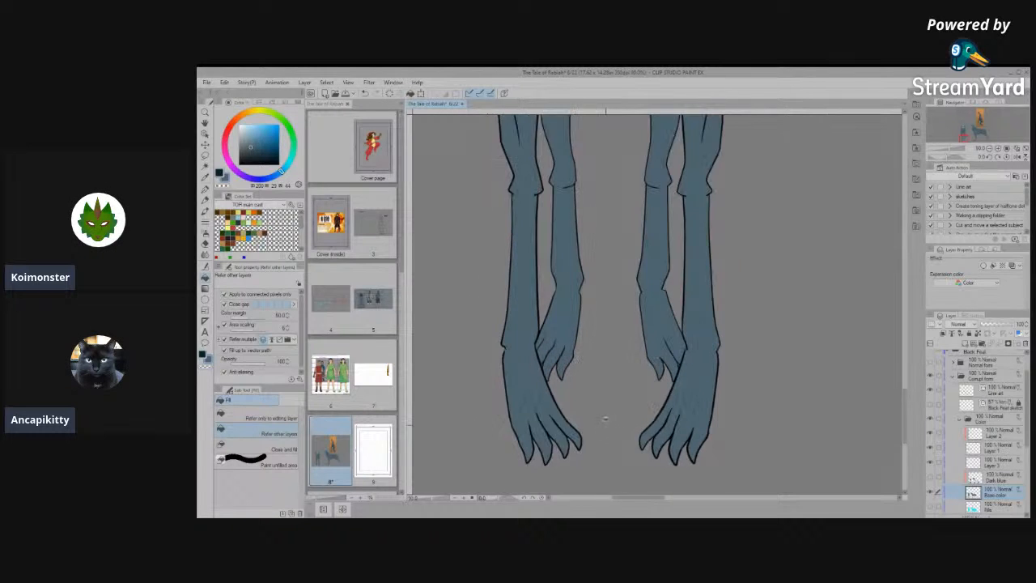
- Cover the small uncoloured gaps around the front view's toes and wrists with the Paint unfilled area tool
click(243, 459)
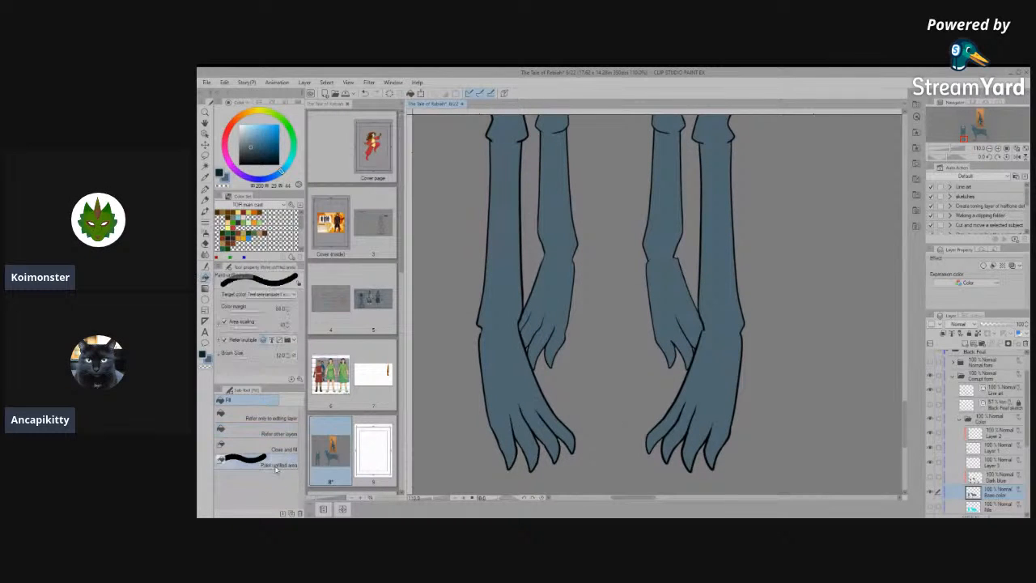
mouse_move(553, 319)
mouse_down()
mouse_move(526, 356)
mouse_move(543, 308)
mouse_move(551, 344)
mouse_move(534, 316)
mouse_move(510, 352)
mouse_up()
mouse_move(522, 420)
mouse_down()
mouse_move(507, 436)
mouse_move(542, 422)
mouse_up()
scroll(689, 295, up, 6)
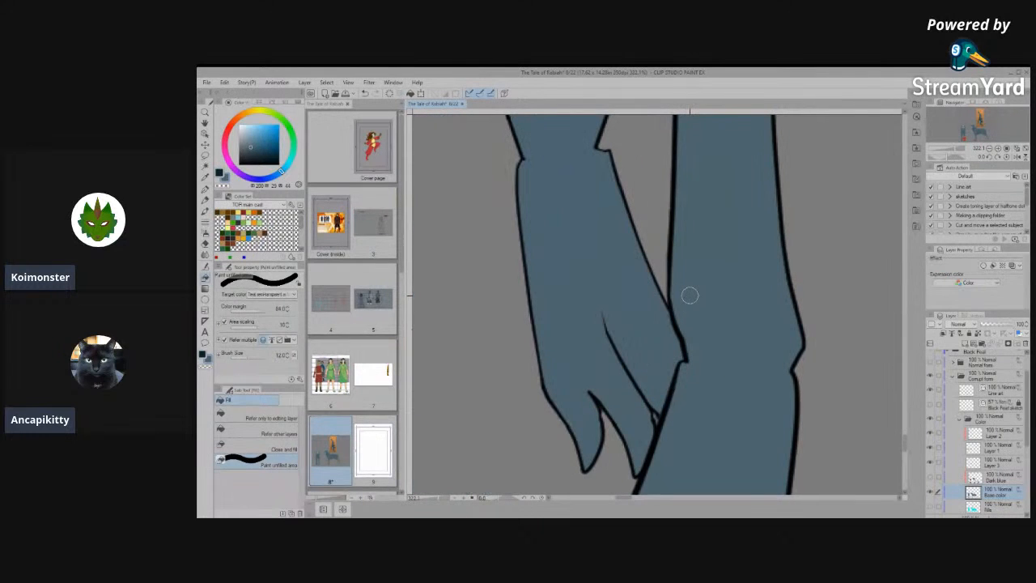
mouse_move(620, 328)
mouse_down()
mouse_move(619, 368)
mouse_move(584, 269)
mouse_up()
scroll(600, 324, up, 4)
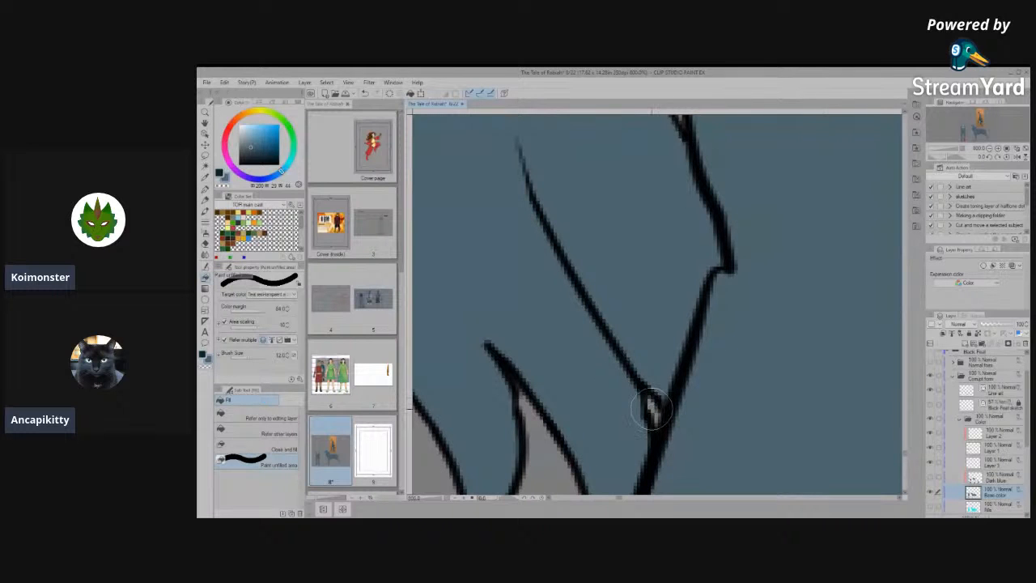
scroll(705, 324, down, 3)
scroll(706, 323, down, 5)
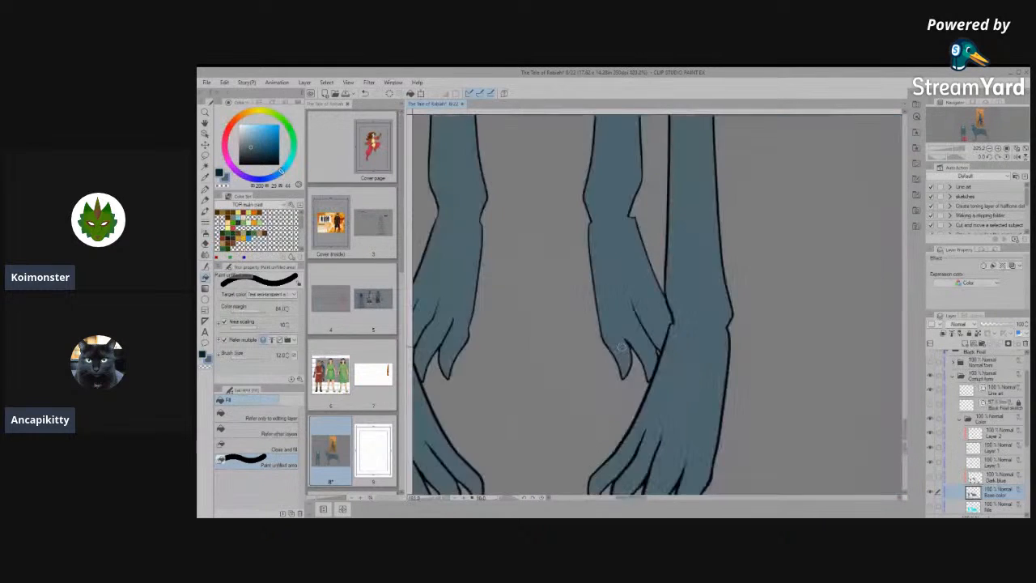
- Draw a short extra toe line with the pen on the Line art layer, on the right hind paw beside the front leg's wrist
scroll(651, 318, up, 3)
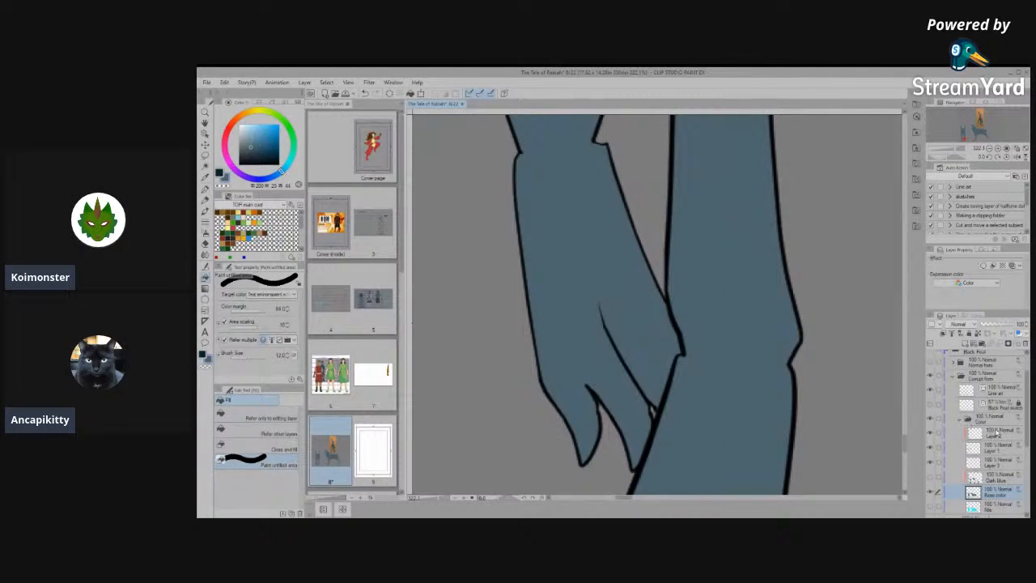
click(999, 389)
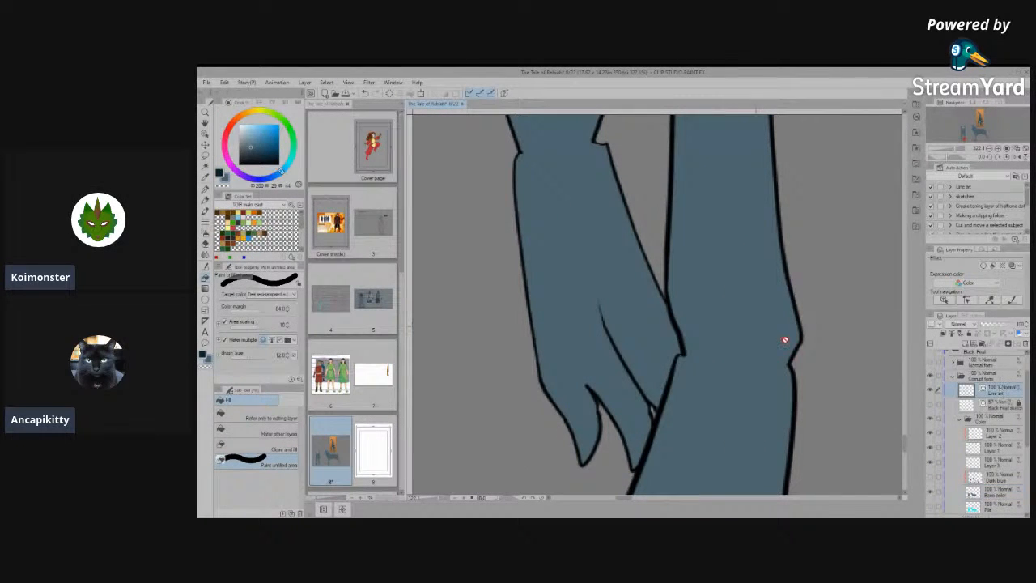
click(204, 186)
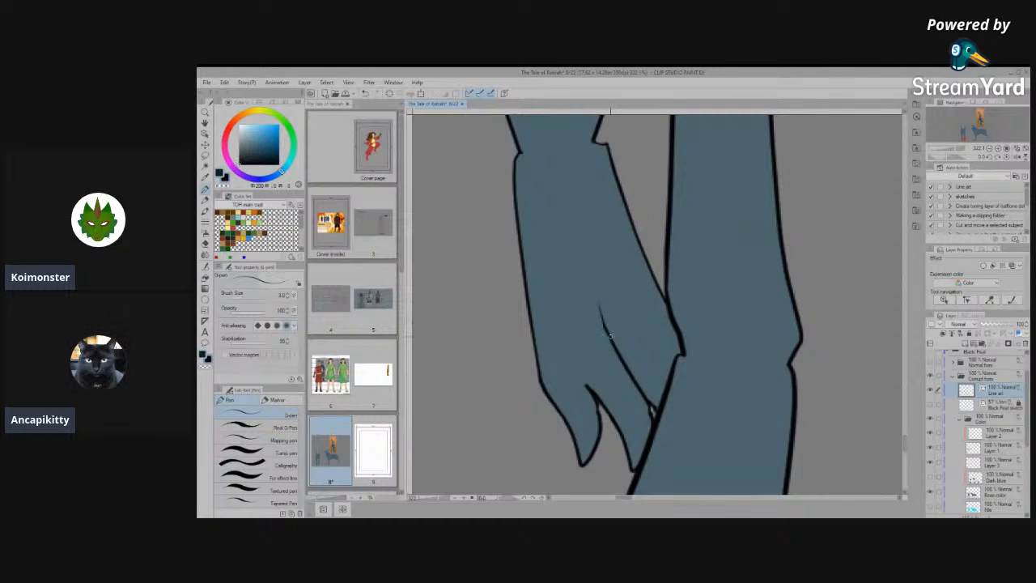
scroll(654, 331, up, 1)
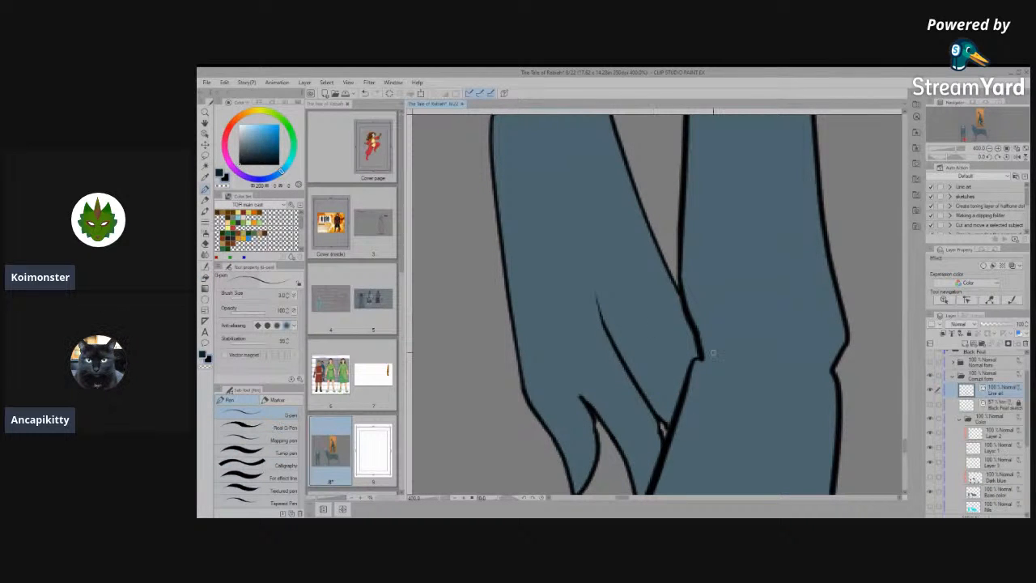
drag(654, 300, 685, 353)
scroll(706, 377, down, 4)
scroll(688, 401, up, 2)
scroll(688, 396, up, 3)
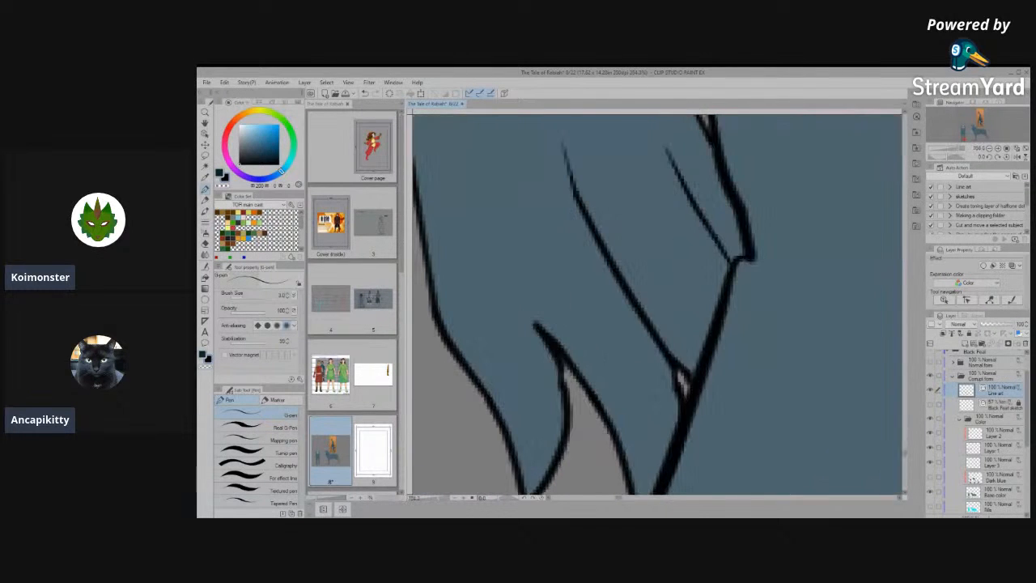
- Adjust the brush size of the right hind paw's toe line that ends against the front leg
click(208, 134)
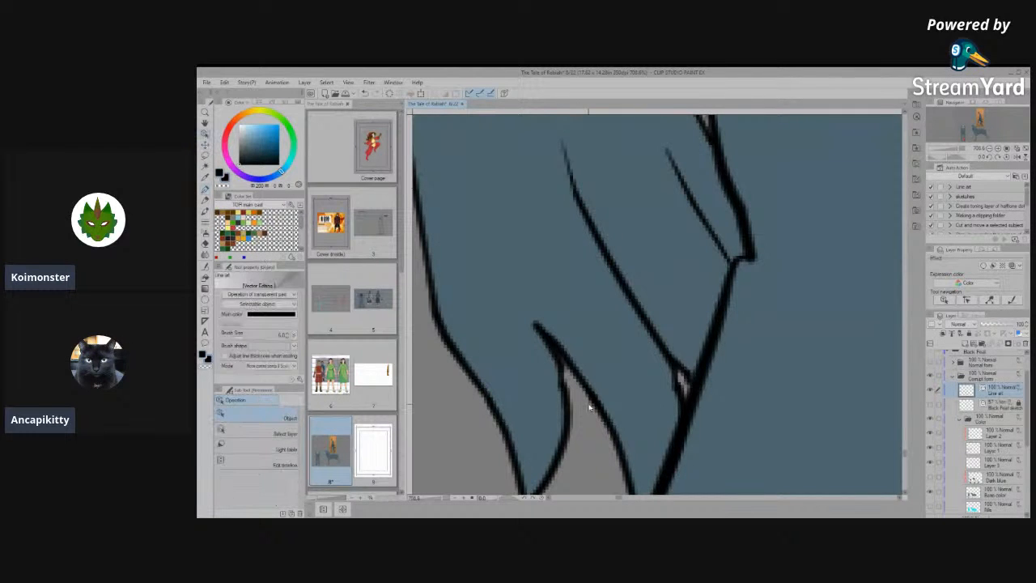
click(673, 391)
scroll(672, 384, up, 5)
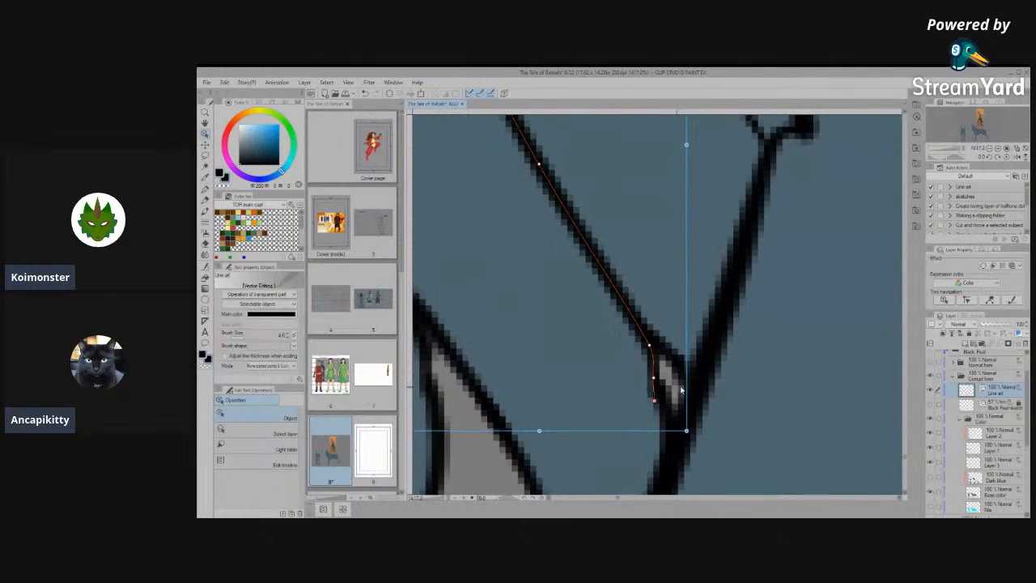
click(288, 333)
click(609, 383)
scroll(615, 387, up, 2)
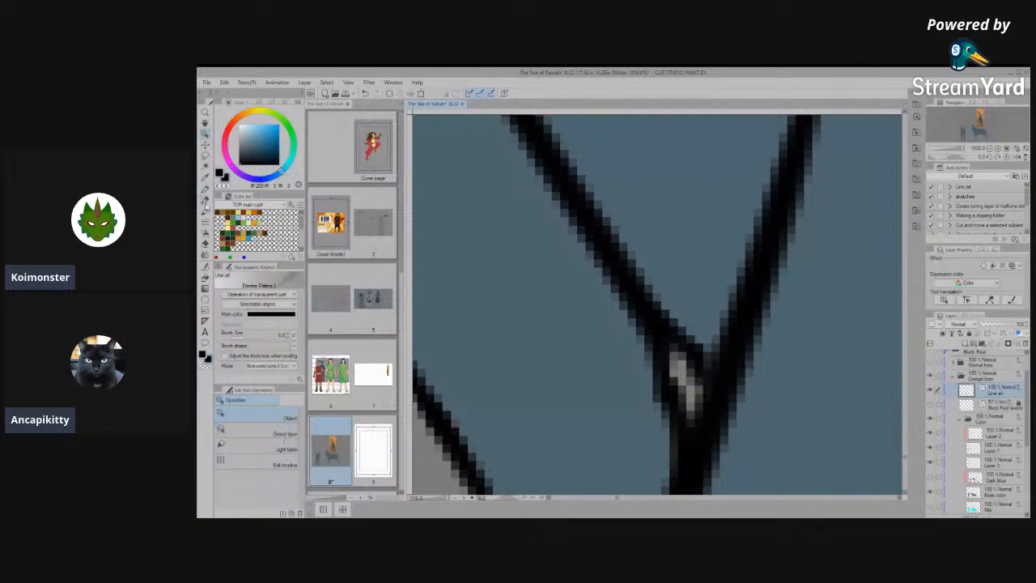
- Join the toe line's end to the neighbouring line beside the front leg with the Connect vector line tool
click(207, 267)
click(267, 459)
drag(662, 379, 674, 414)
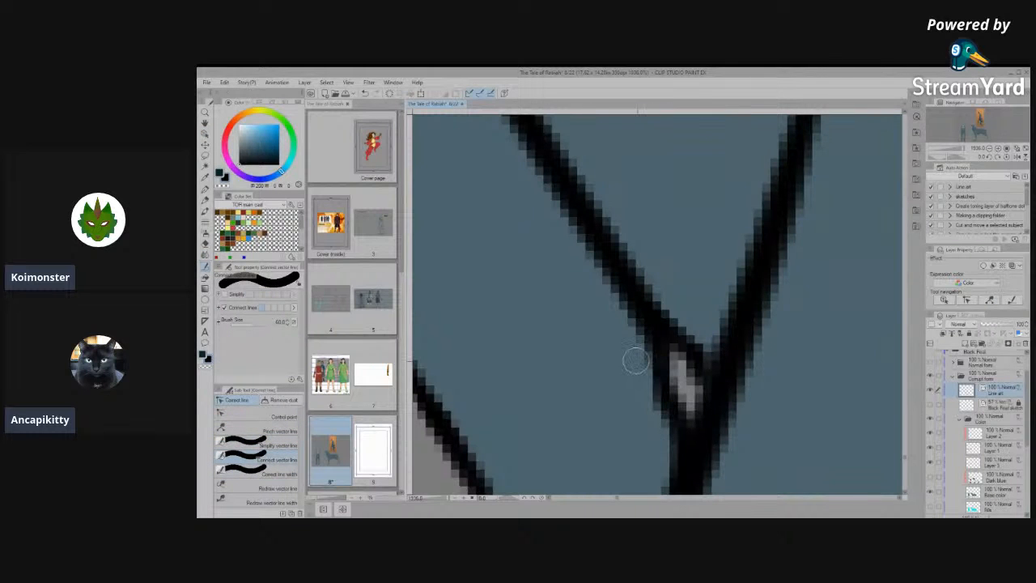
- Check the front view's paws and legs and the side view for areas that still need colour touch-ups
scroll(604, 359, down, 8)
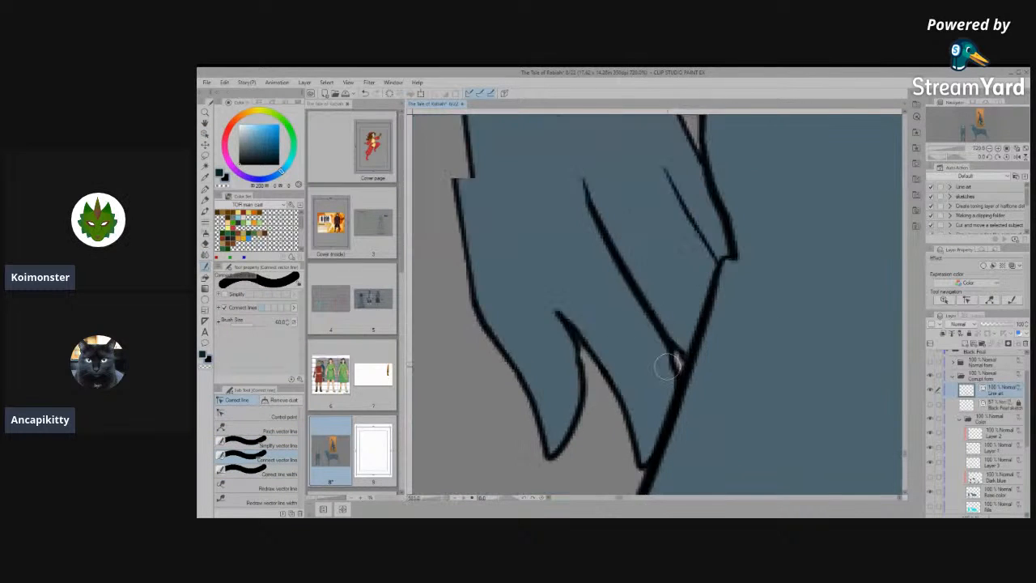
scroll(657, 415, down, 8)
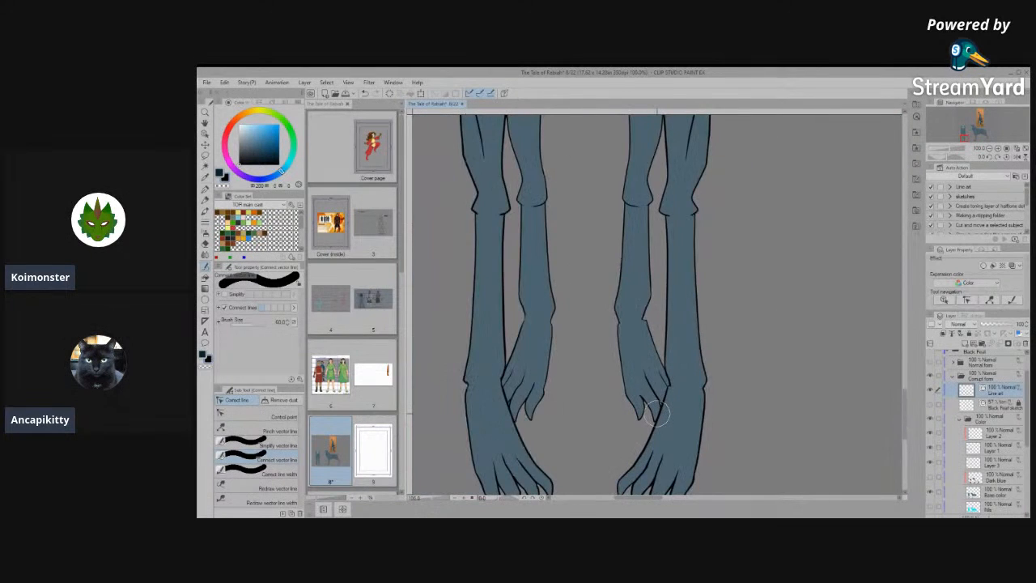
scroll(658, 414, down, 6)
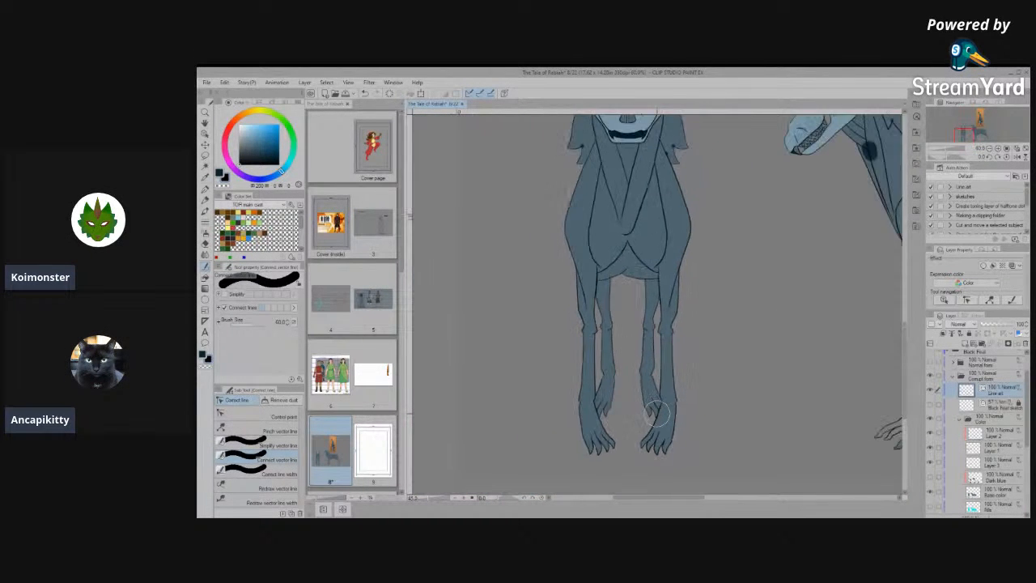
scroll(728, 326, up, 3)
scroll(769, 315, down, 2)
scroll(856, 285, up, 2)
scroll(857, 285, up, 2)
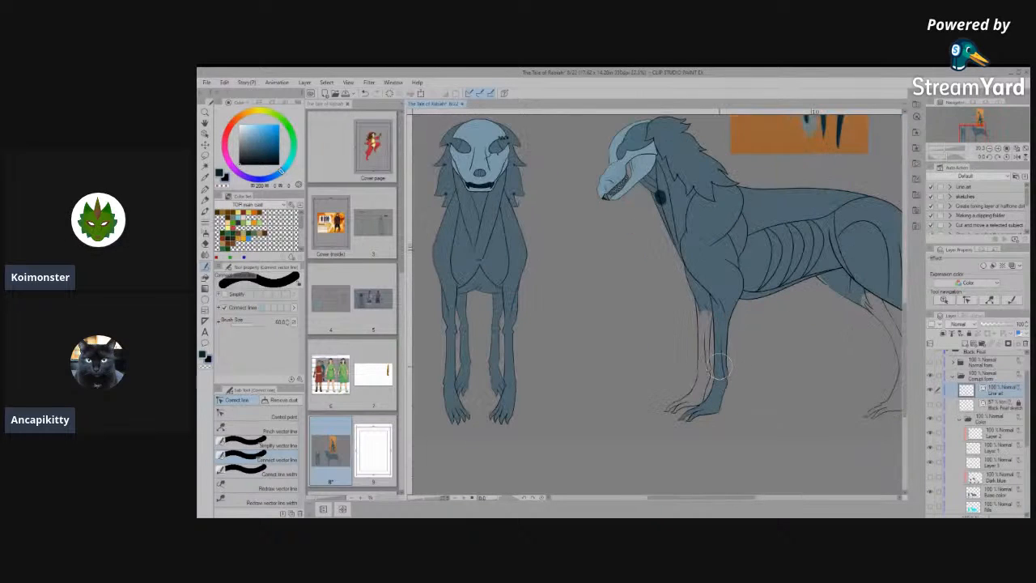
scroll(718, 367, up, 4)
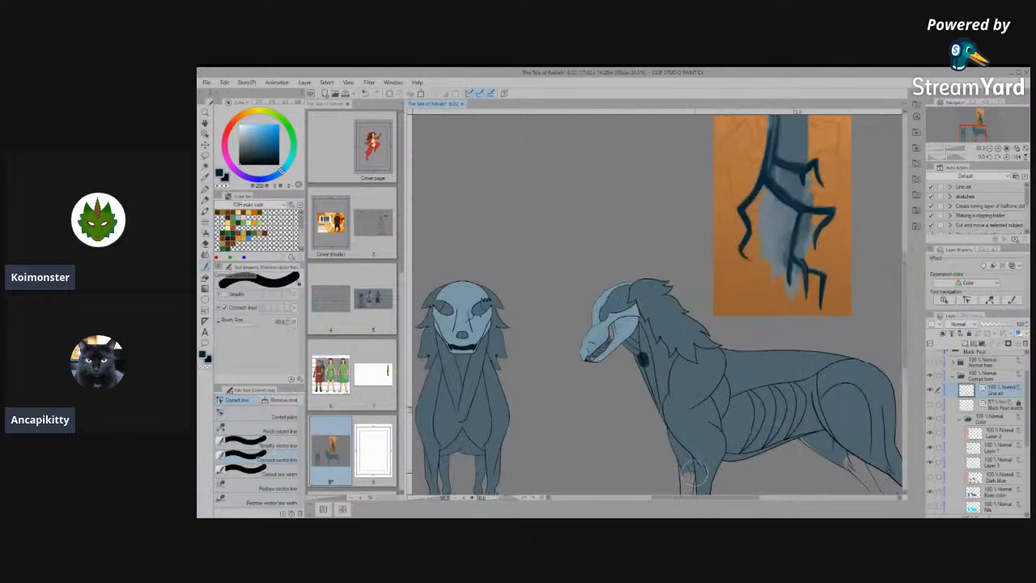
- Sample the mane's blue and cover the side view's dark neck and mane spots on the Base color layer with Paint unfilled area, brush size 100
scroll(715, 380, up, 3)
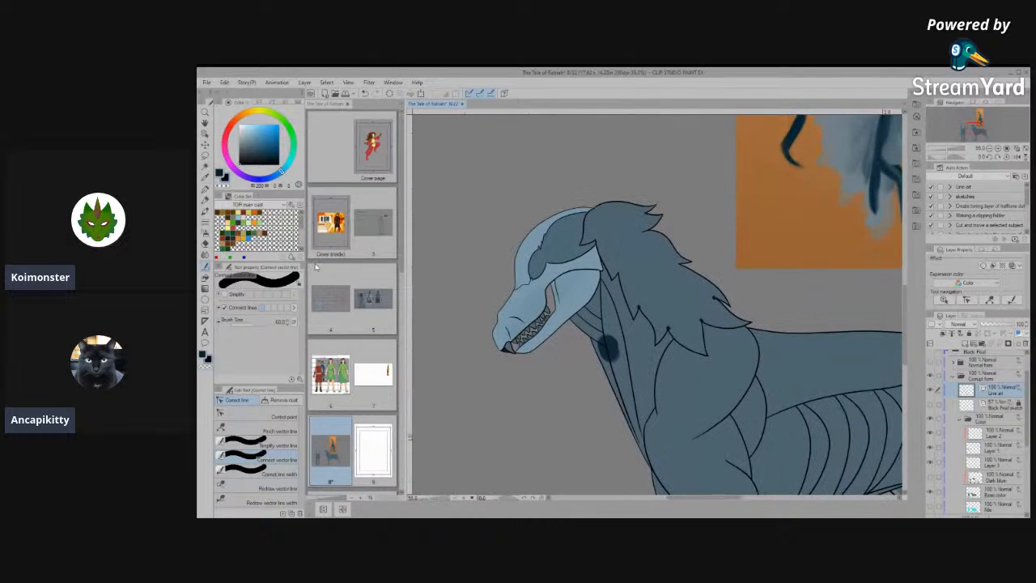
alt+click(679, 300)
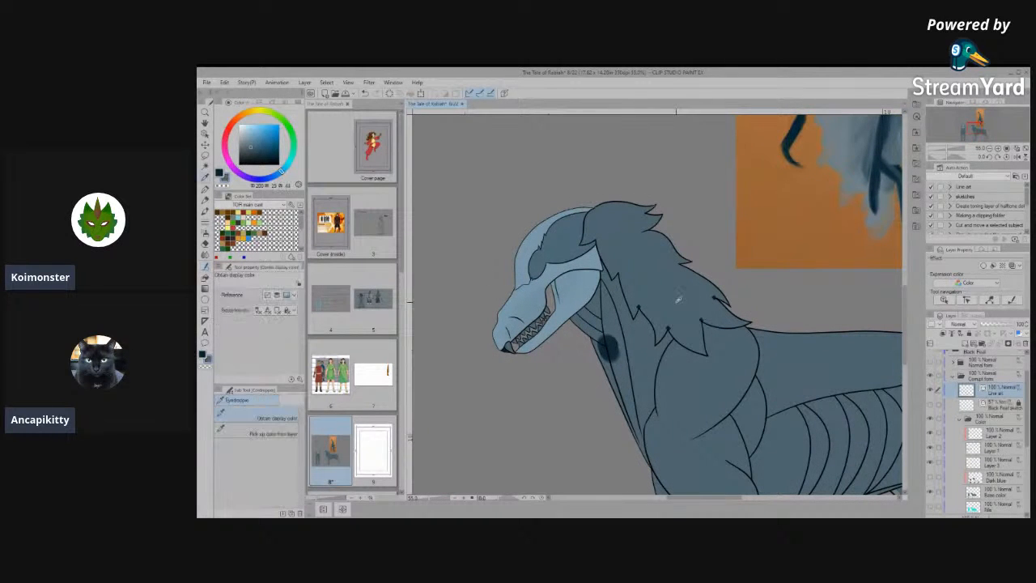
click(269, 448)
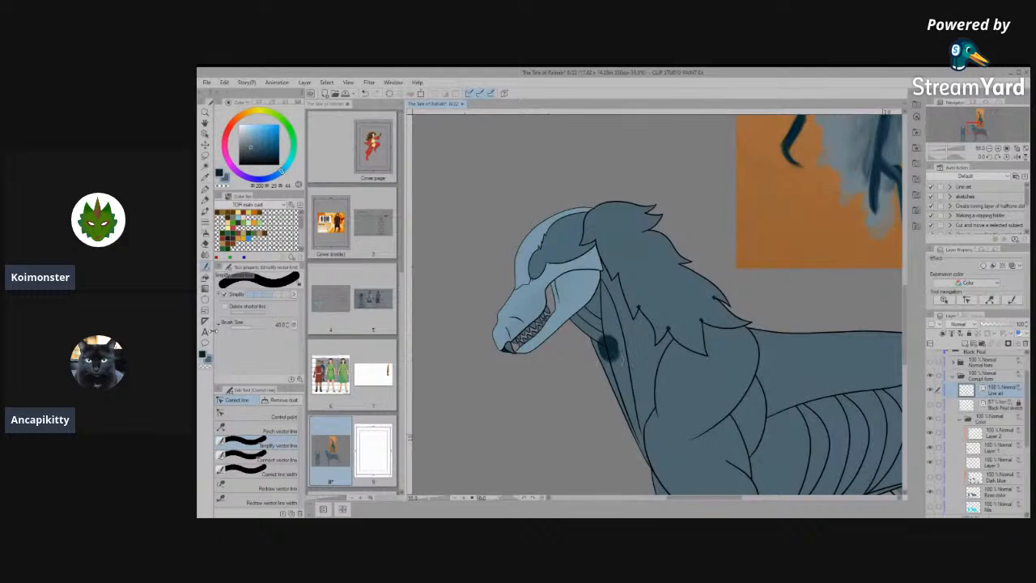
click(205, 277)
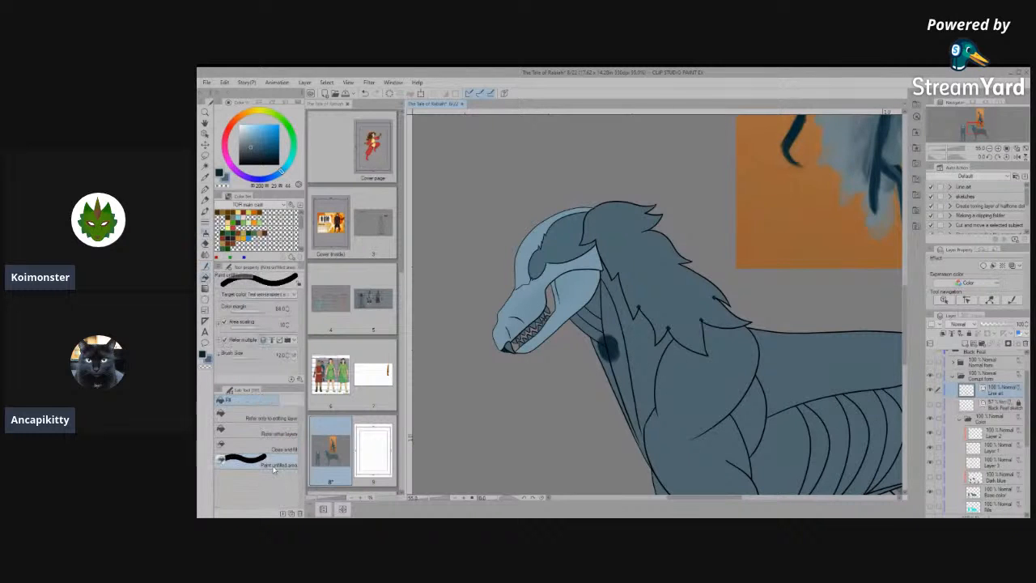
click(994, 494)
mouse_move(666, 315)
mouse_down()
mouse_move(683, 349)
mouse_move(670, 305)
mouse_move(699, 345)
mouse_move(705, 316)
mouse_move(684, 292)
mouse_move(701, 350)
mouse_up()
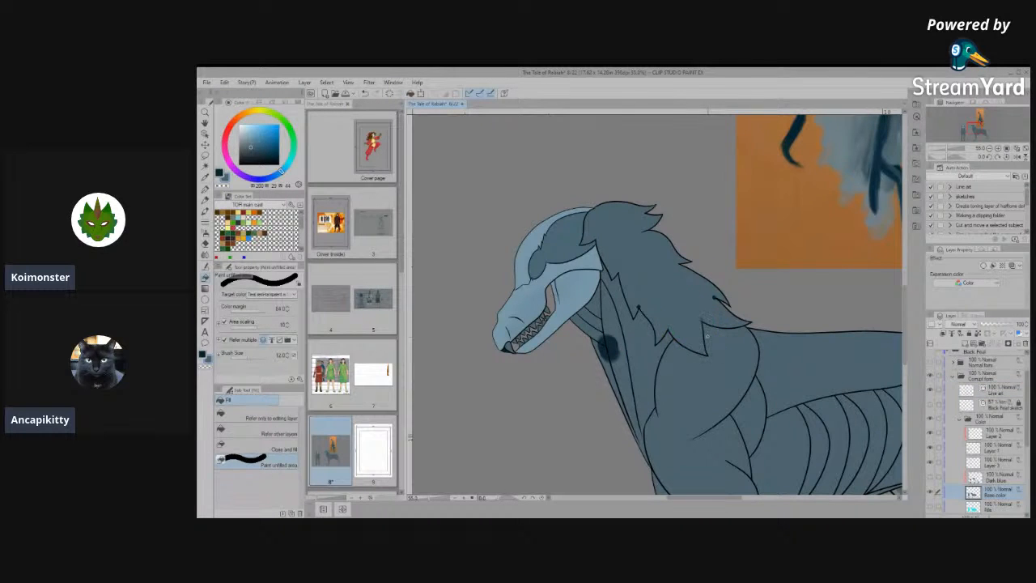
drag(705, 306, 697, 355)
mouse_move(709, 340)
mouse_down()
mouse_move(676, 323)
mouse_move(613, 324)
mouse_move(606, 340)
mouse_up()
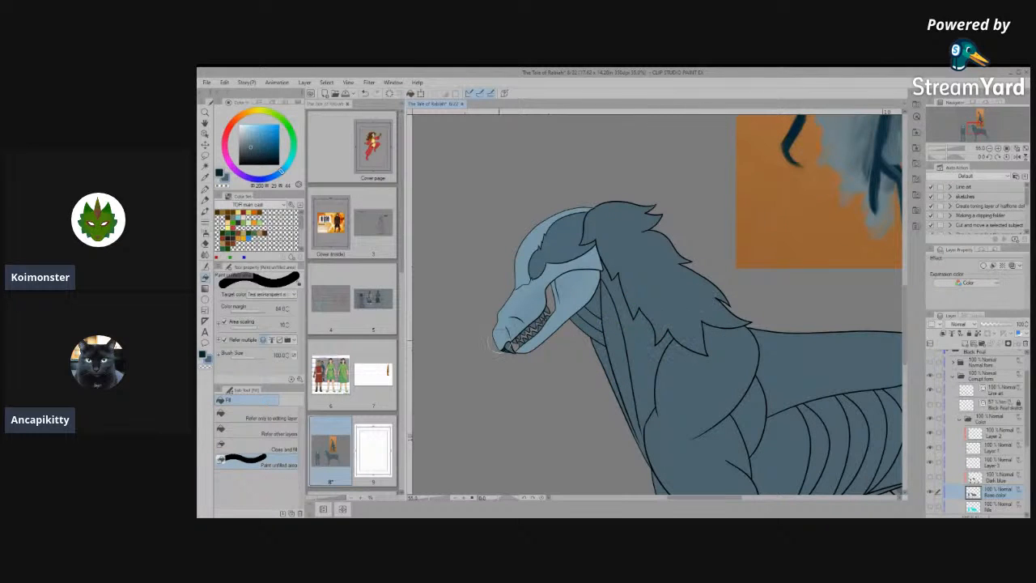
- Cover the leftover dark spots around the front view's mane tufts and eye corners with the Paint unfilled area tool
scroll(712, 340, down, 6)
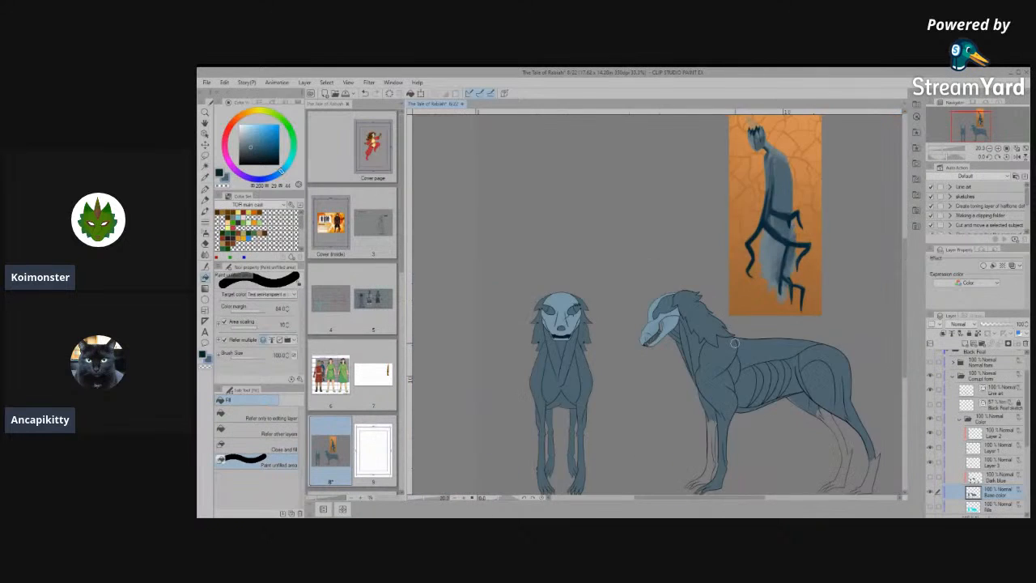
scroll(644, 337, up, 6)
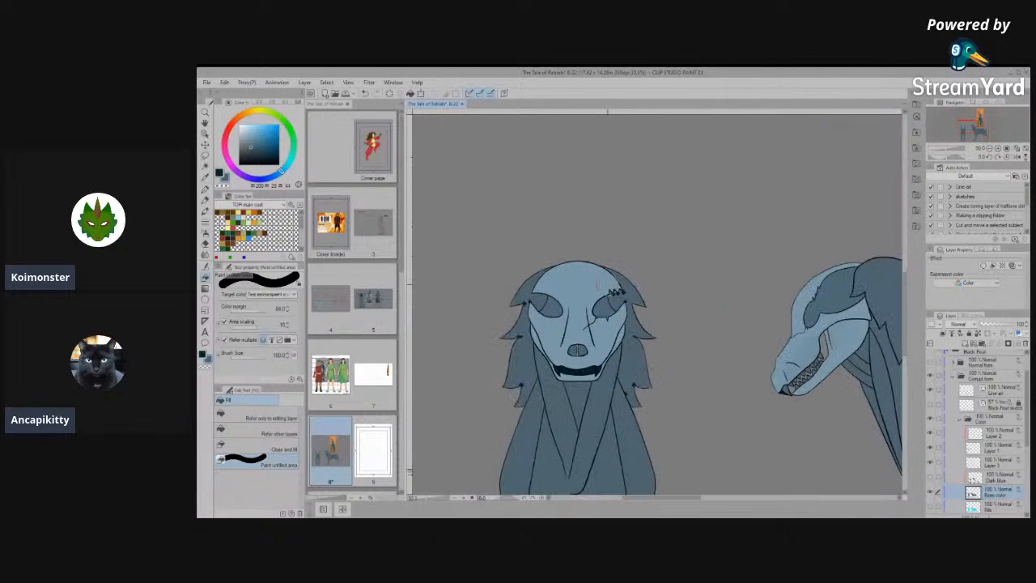
scroll(619, 294, up, 6)
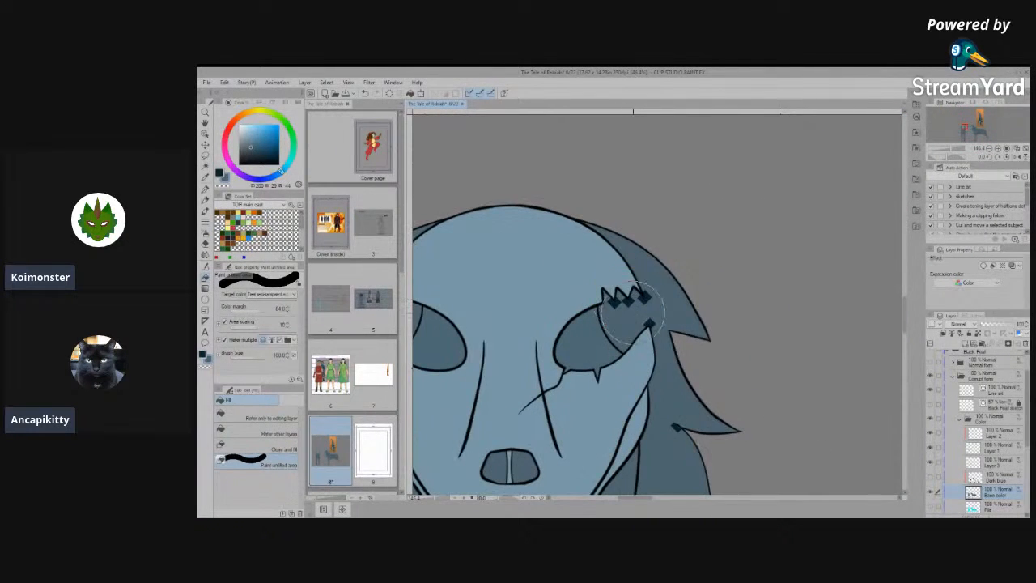
scroll(635, 316, down, 3)
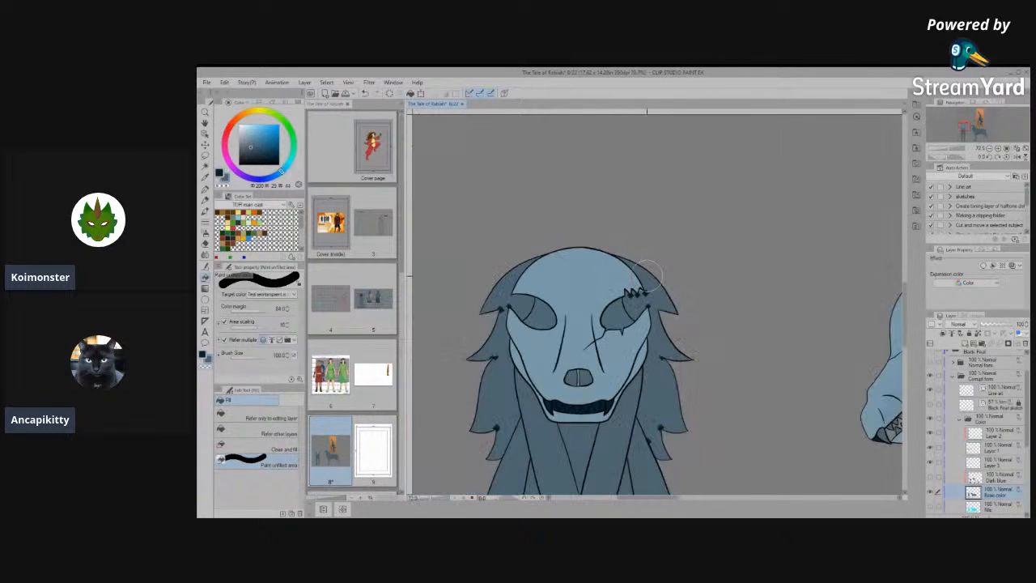
drag(650, 400, 729, 365)
drag(526, 303, 527, 319)
click(534, 239)
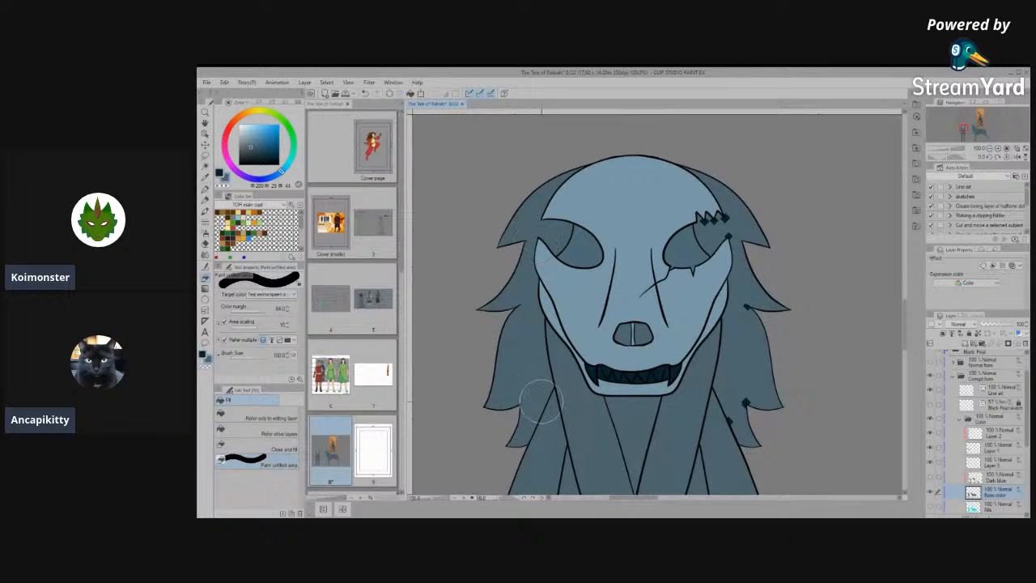
mouse_move(711, 408)
mouse_down()
mouse_move(734, 378)
mouse_move(741, 437)
mouse_move(738, 429)
mouse_up()
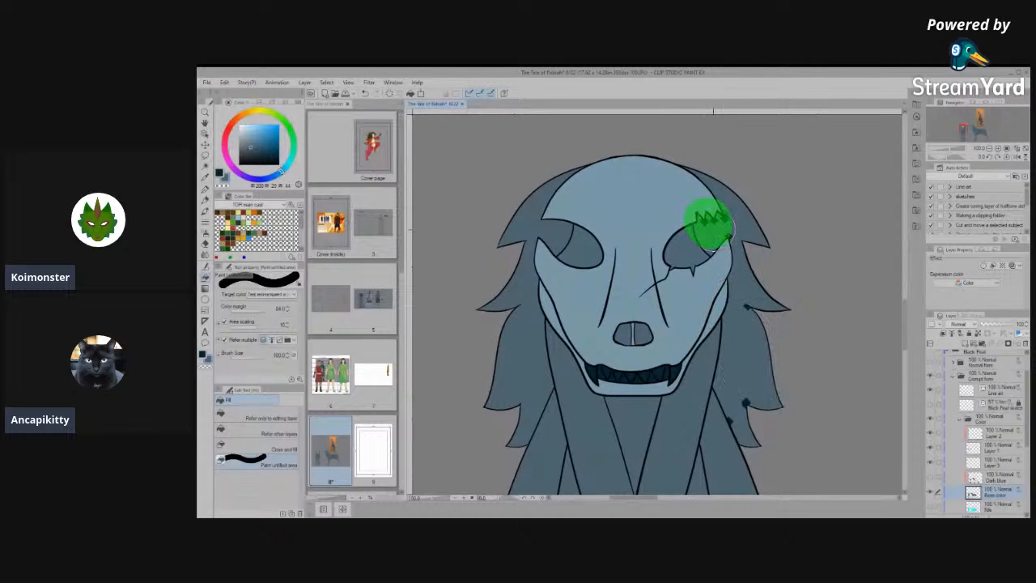
- Fill the uncoloured gaps along the wrist, heel and sole of the side view's near front leg with the Paint unfilled area tool
scroll(726, 259, down, 6)
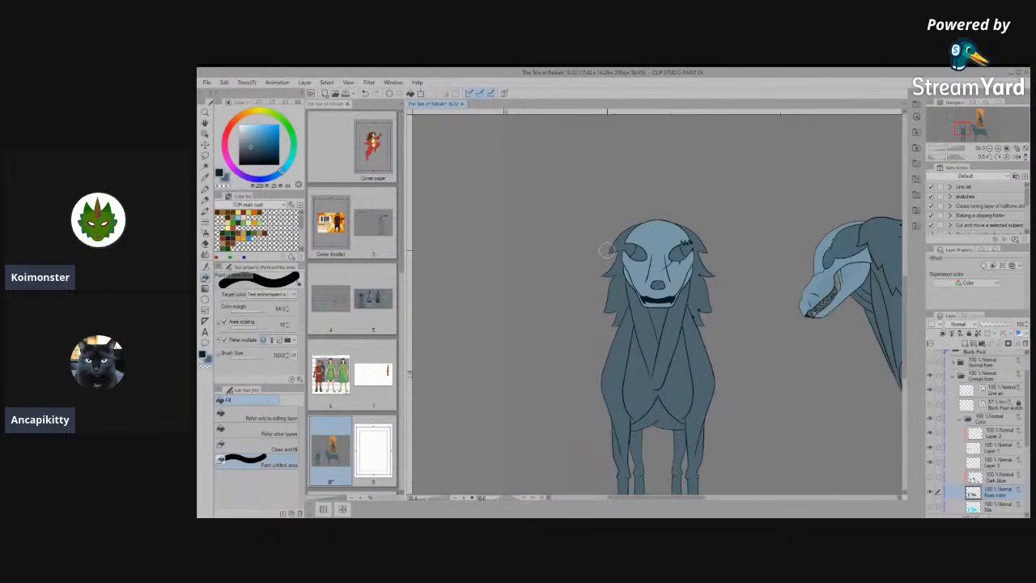
scroll(650, 281, down, 4)
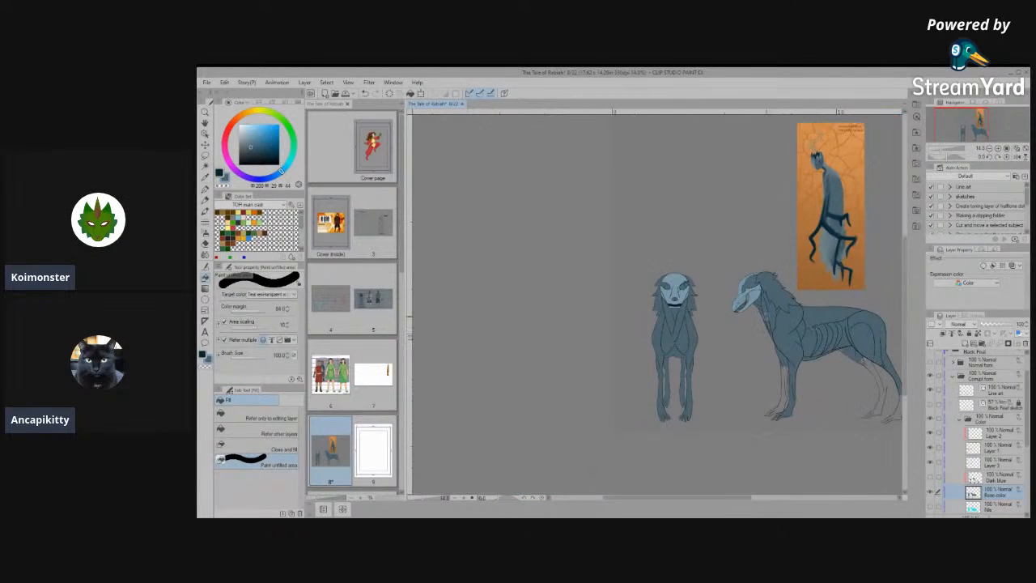
scroll(856, 359, up, 5)
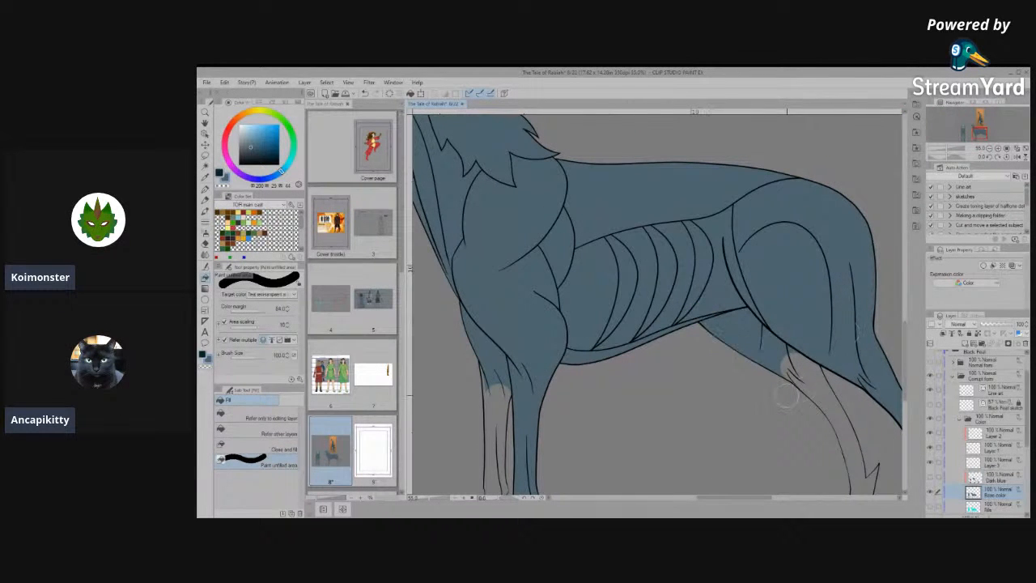
scroll(787, 395, down, 4)
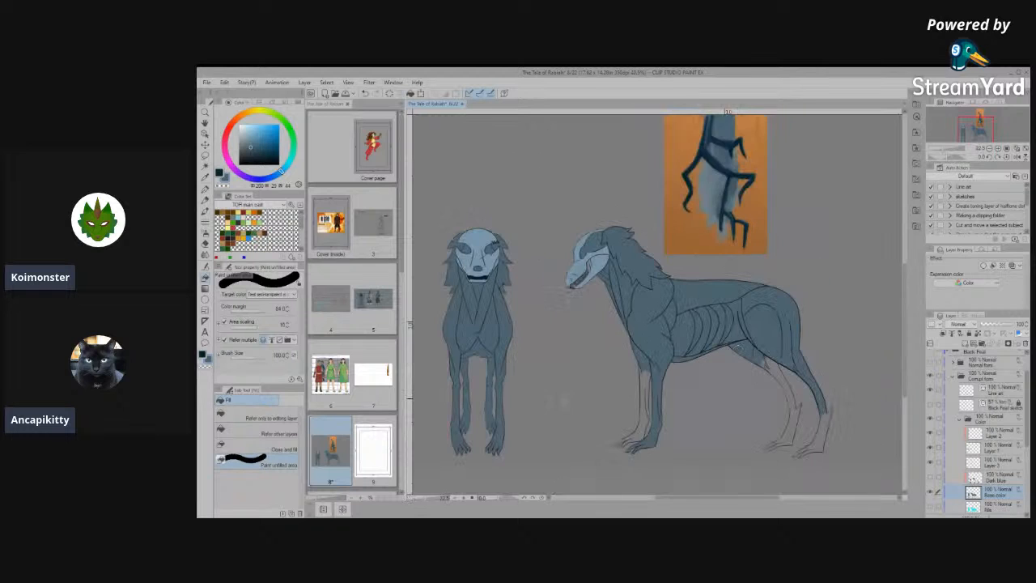
scroll(674, 469, up, 5)
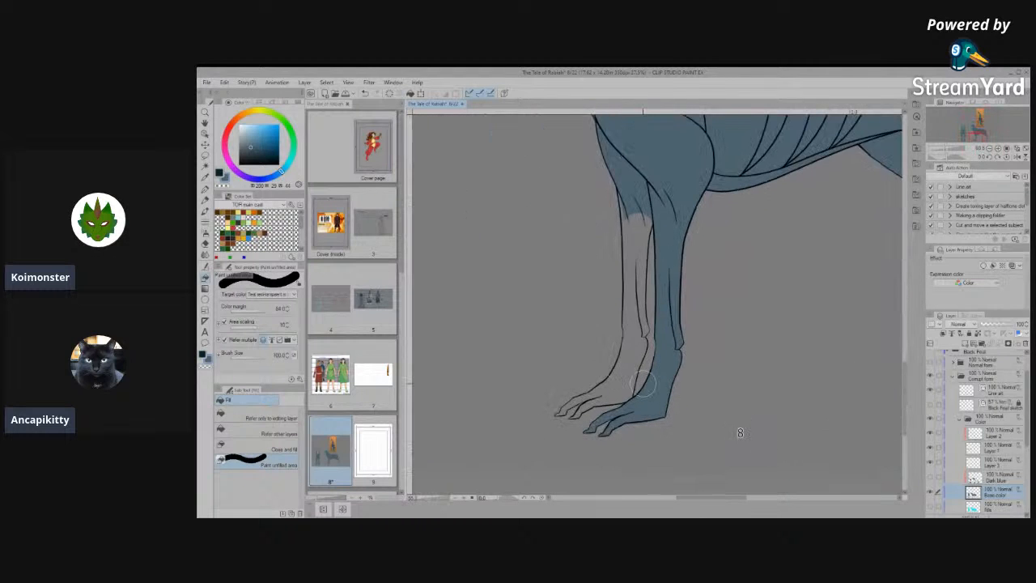
mouse_move(676, 323)
mouse_down()
mouse_move(667, 368)
mouse_move(628, 432)
mouse_move(668, 366)
mouse_move(602, 450)
mouse_move(577, 455)
mouse_up()
scroll(769, 437, up, 2)
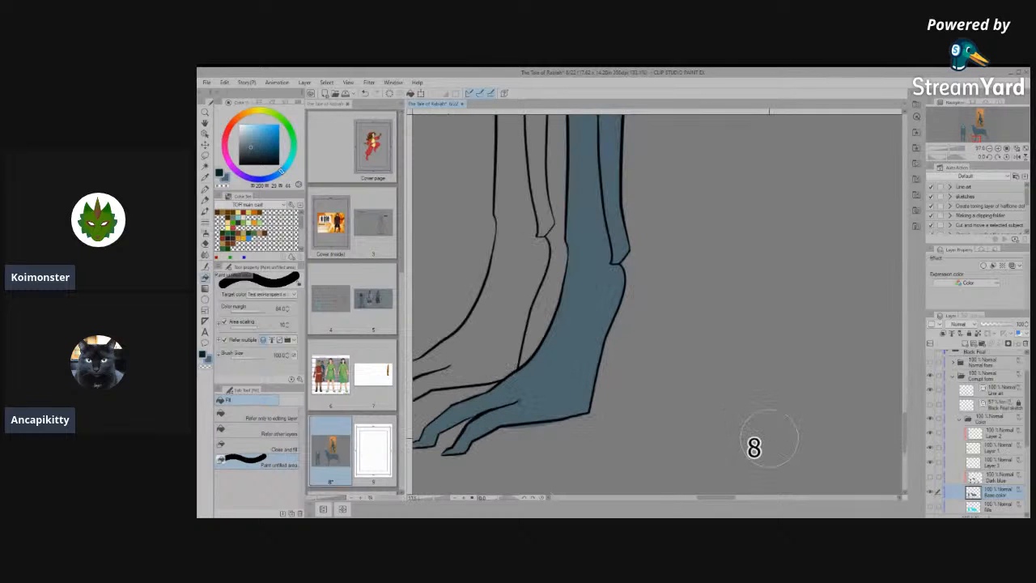
drag(586, 252, 572, 330)
drag(540, 408, 613, 376)
- Reduce the Paint unfilled area brush to 20 and touch up the slivers around the near front paw's toes
scroll(530, 377, down, 3)
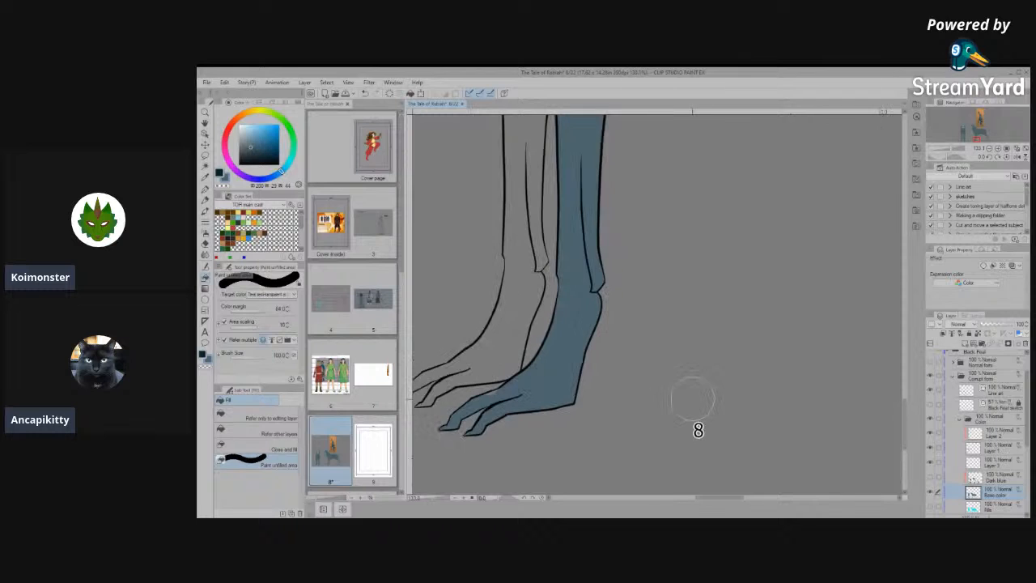
scroll(474, 417, up, 5)
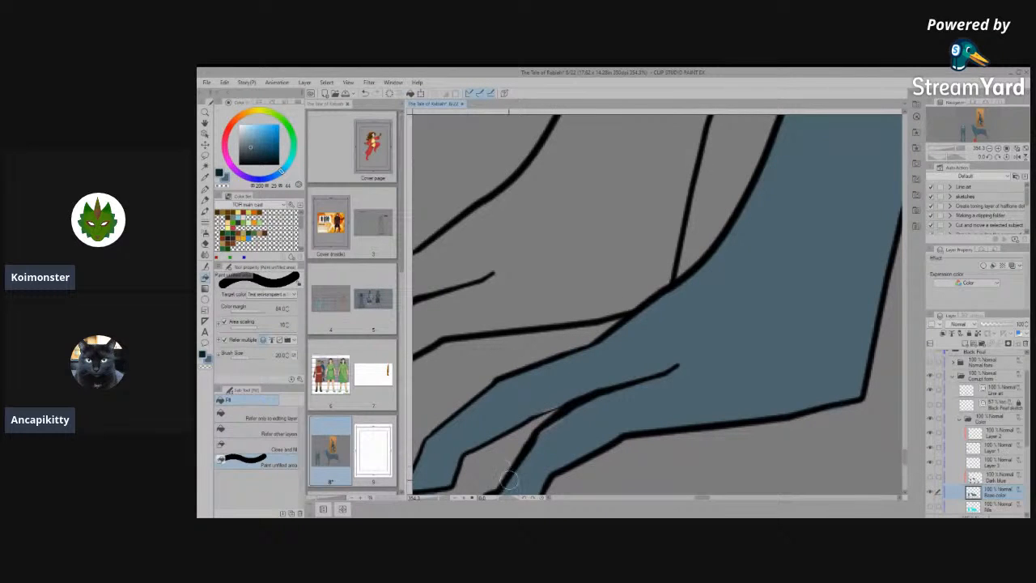
mouse_move(548, 446)
mouse_down()
mouse_move(607, 407)
mouse_move(537, 400)
mouse_move(534, 422)
mouse_move(636, 363)
mouse_up()
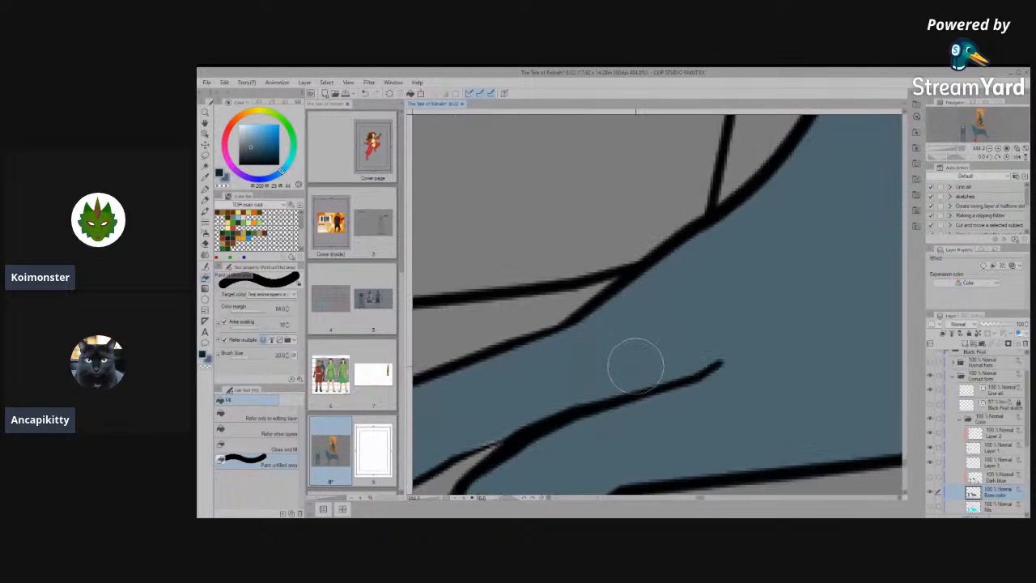
- Try to thicken the thin toe line where it meets the neighbouring toe on the near front paw, using Correct line width set to Thicken
drag(500, 441, 630, 407)
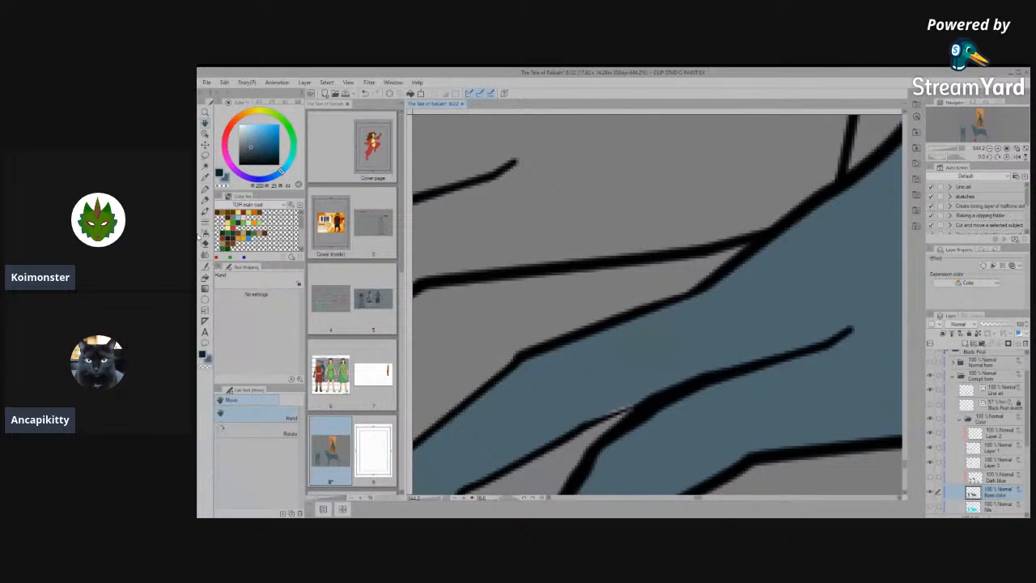
click(204, 198)
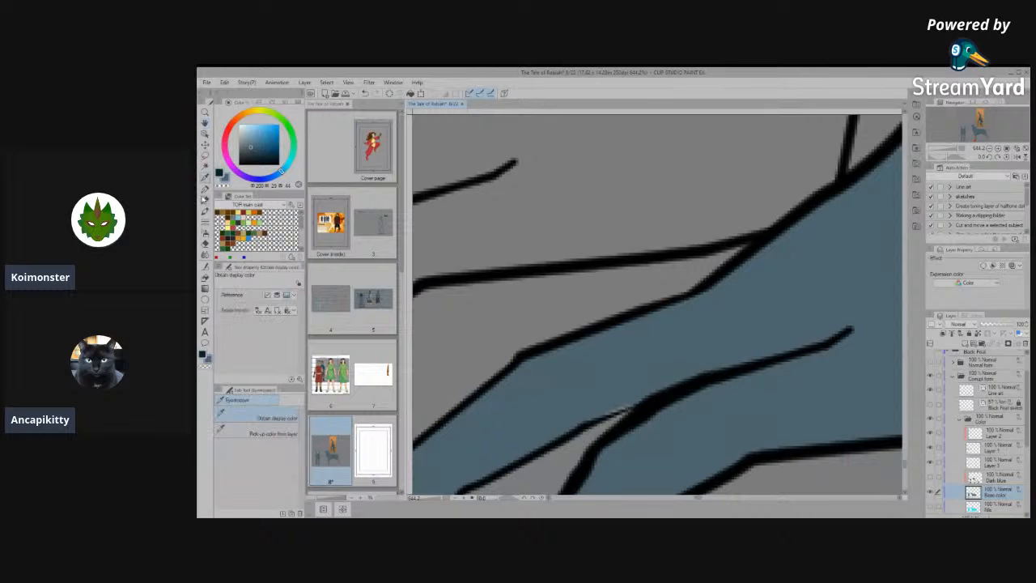
click(205, 265)
click(274, 460)
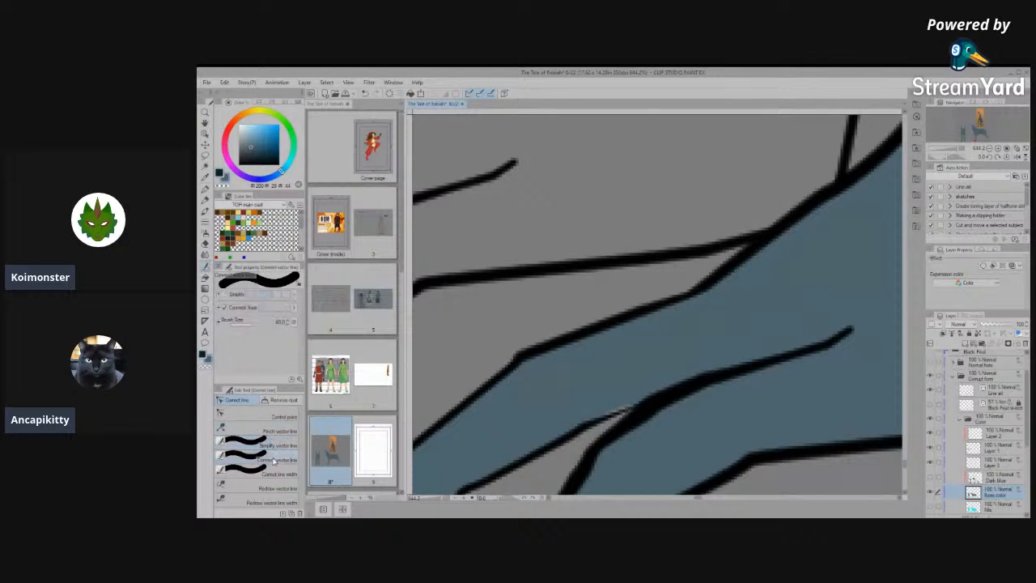
click(275, 466)
click(224, 293)
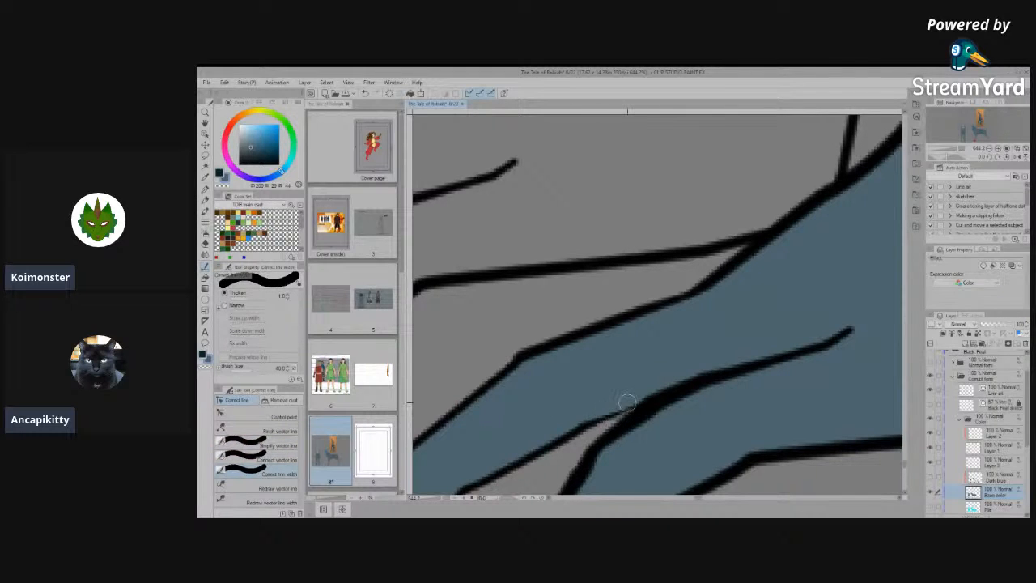
scroll(624, 398, down, 2)
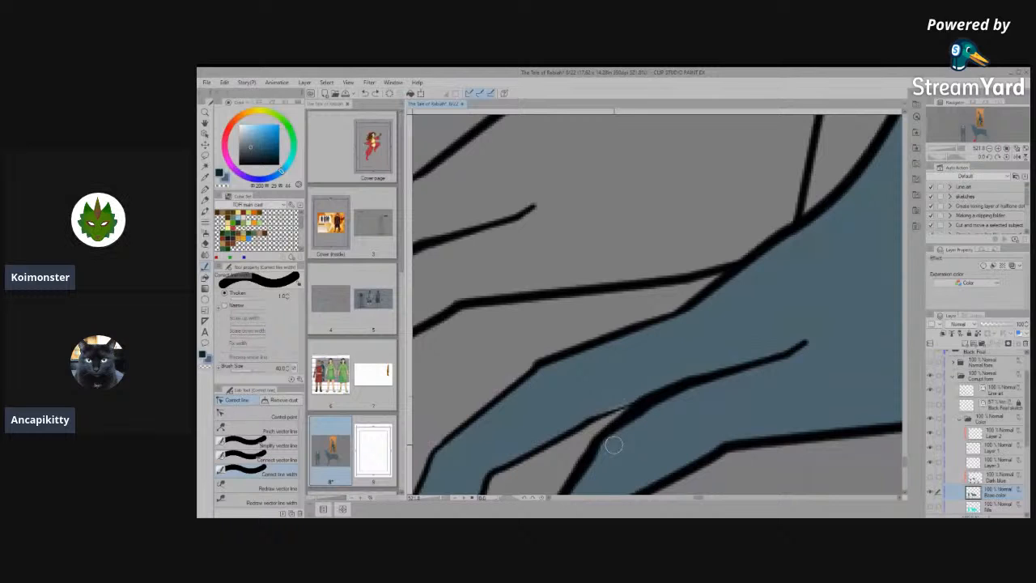
scroll(620, 407, up, 2)
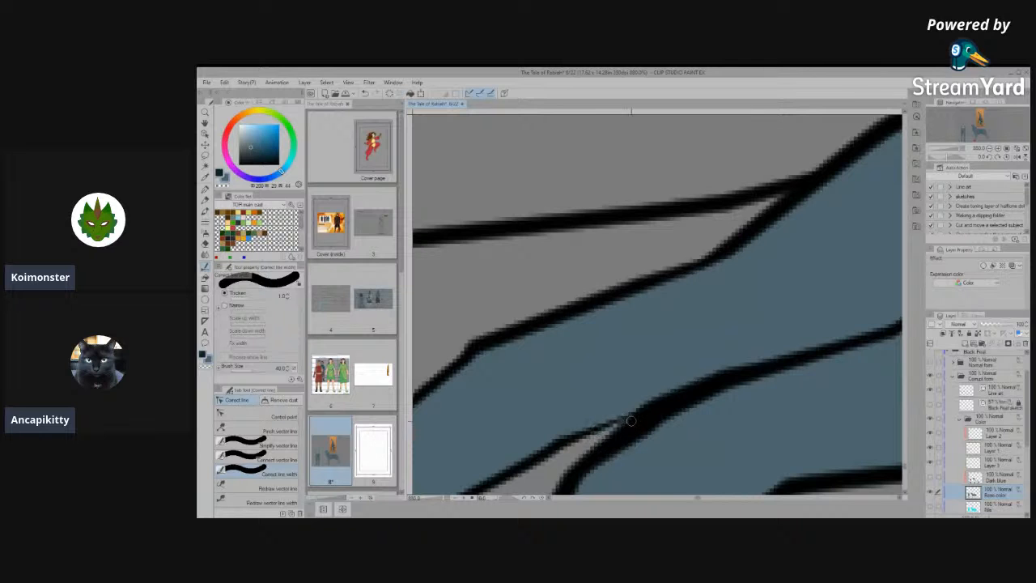
scroll(712, 287, down, 5)
scroll(641, 385, up, 2)
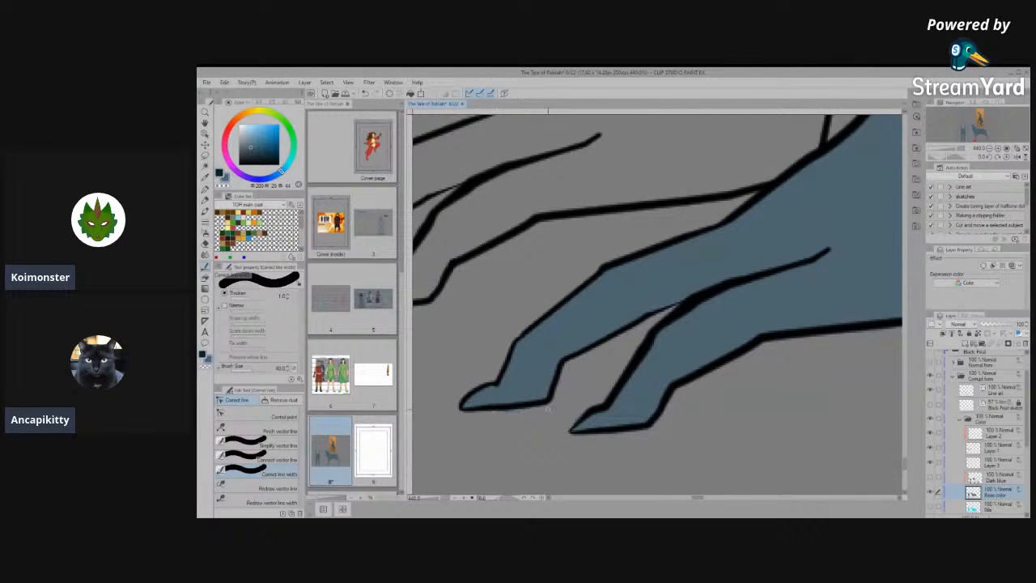
scroll(565, 413, down, 8)
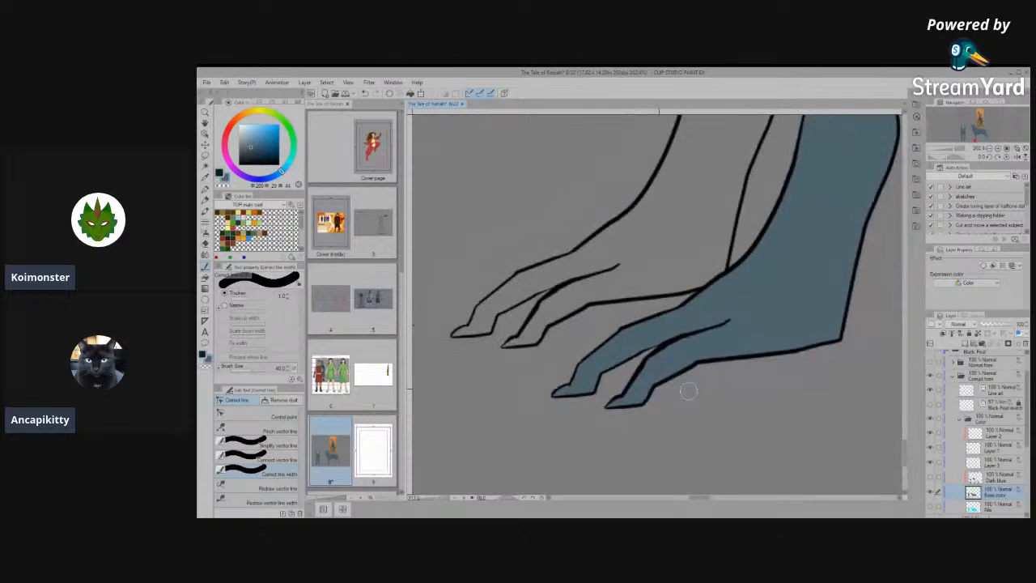
scroll(734, 288, up, 5)
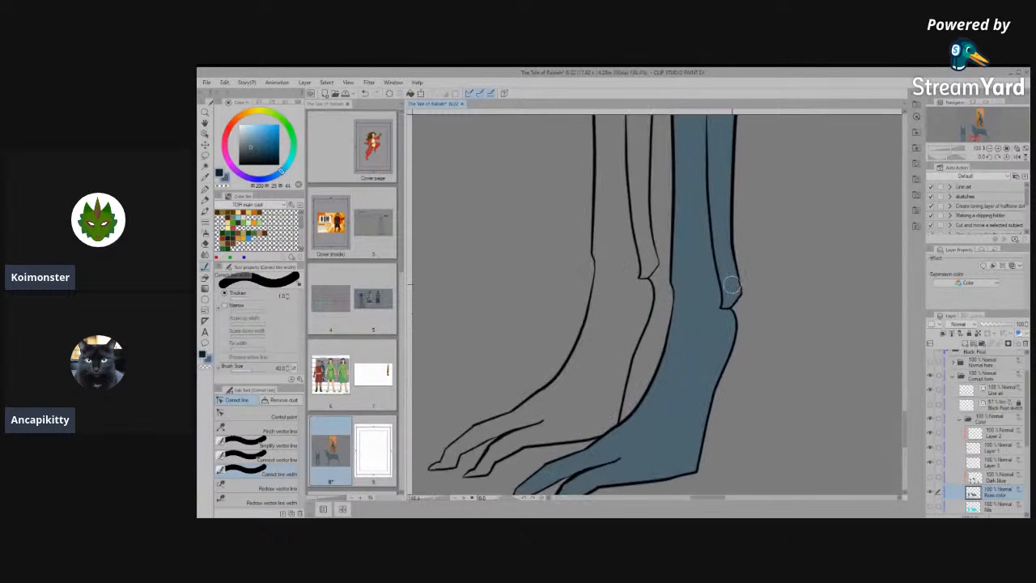
- Look over the side view's legs and body to find the areas still without base colour
scroll(653, 303, up, 3)
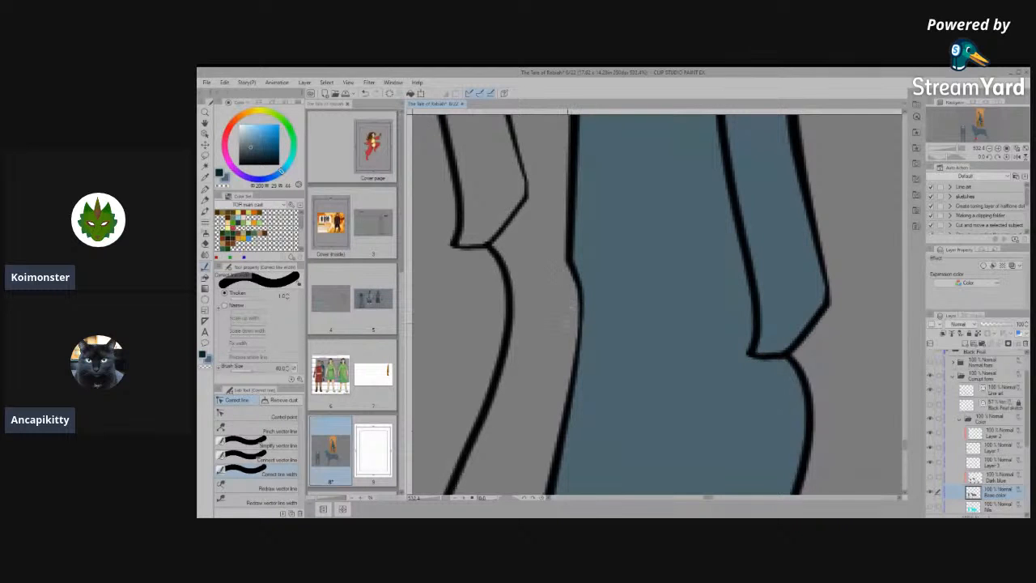
scroll(640, 317, down, 8)
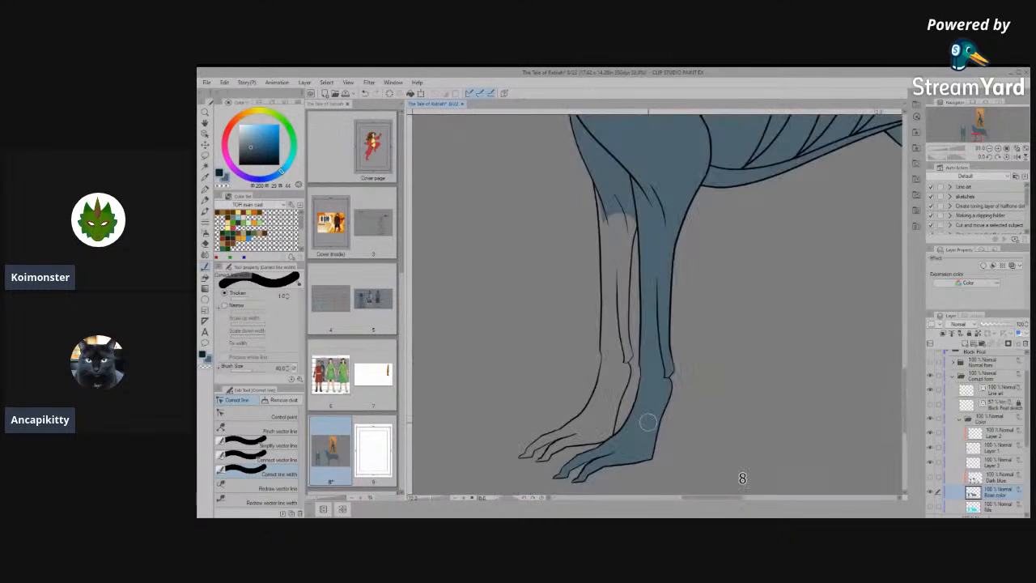
scroll(648, 422, down, 10)
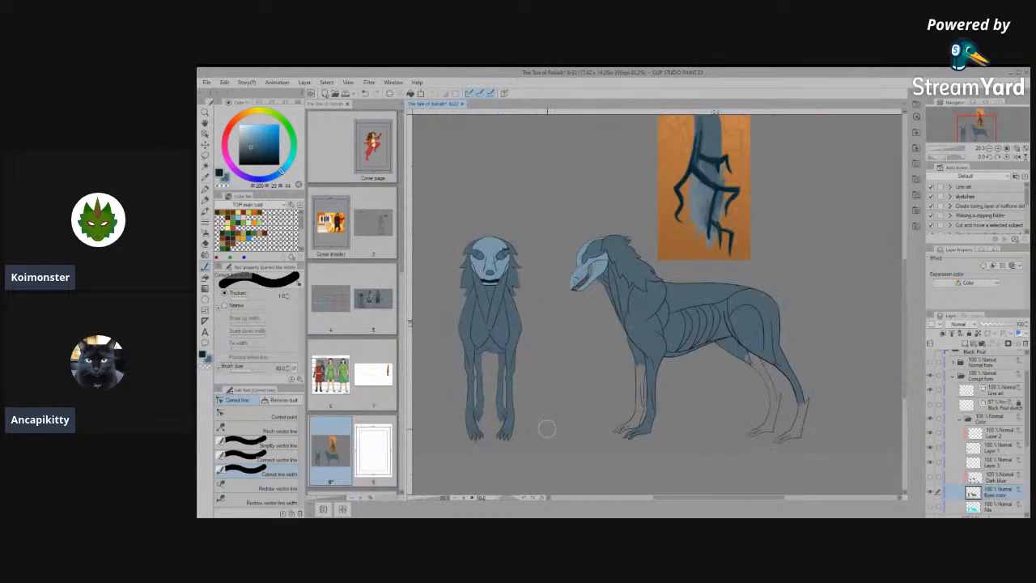
scroll(546, 429, up, 8)
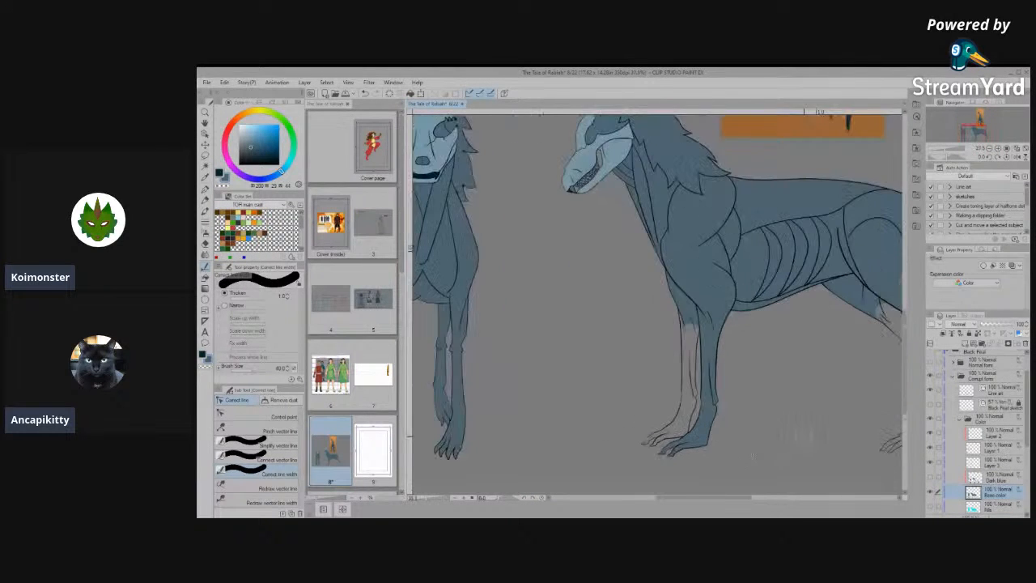
scroll(804, 437, down, 3)
scroll(569, 267, up, 6)
scroll(549, 247, down, 4)
scroll(764, 346, down, 1)
drag(873, 446, 694, 338)
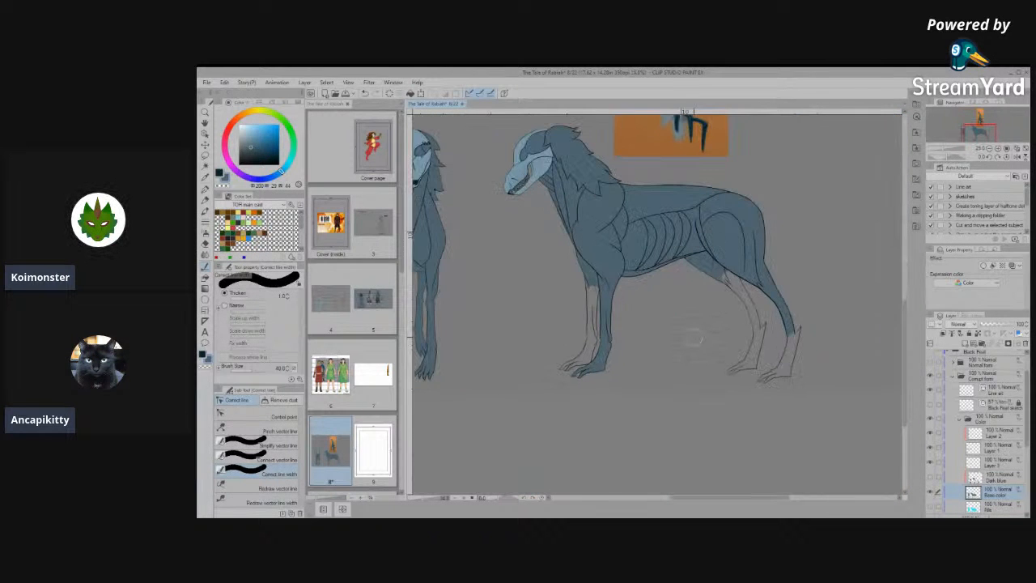
scroll(693, 338, down, 3)
scroll(475, 274, up, 4)
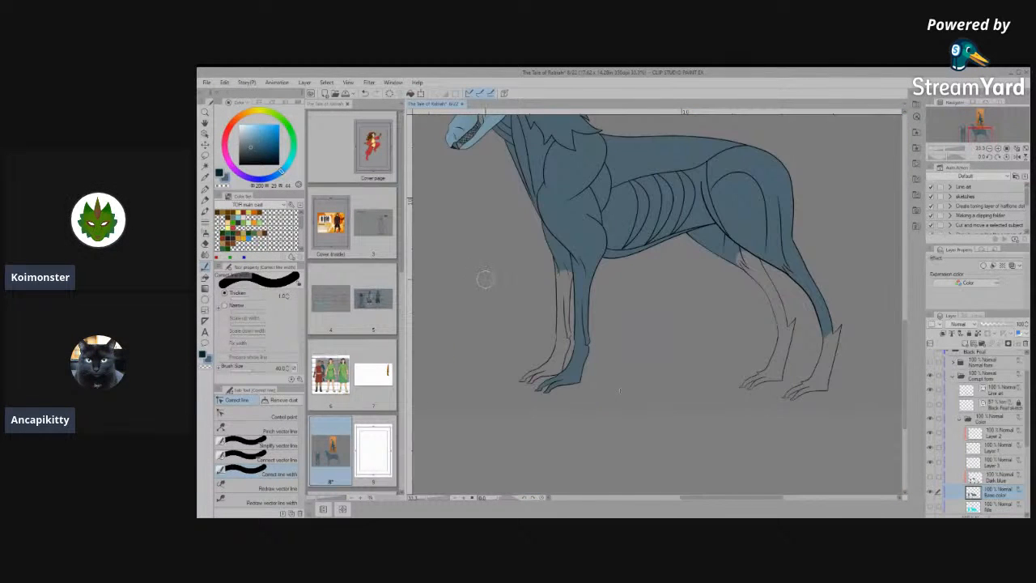
- Fill the side view's far front leg and its leftover gap near the elbow with base colour, using Fill set to Refer other layers
scroll(500, 294, up, 2)
scroll(545, 386, up, 4)
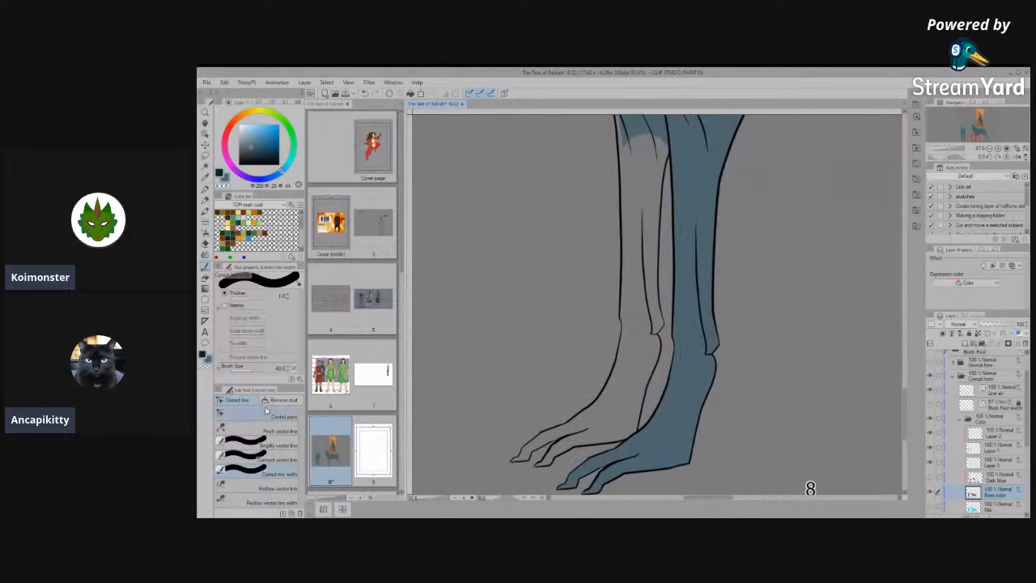
click(205, 276)
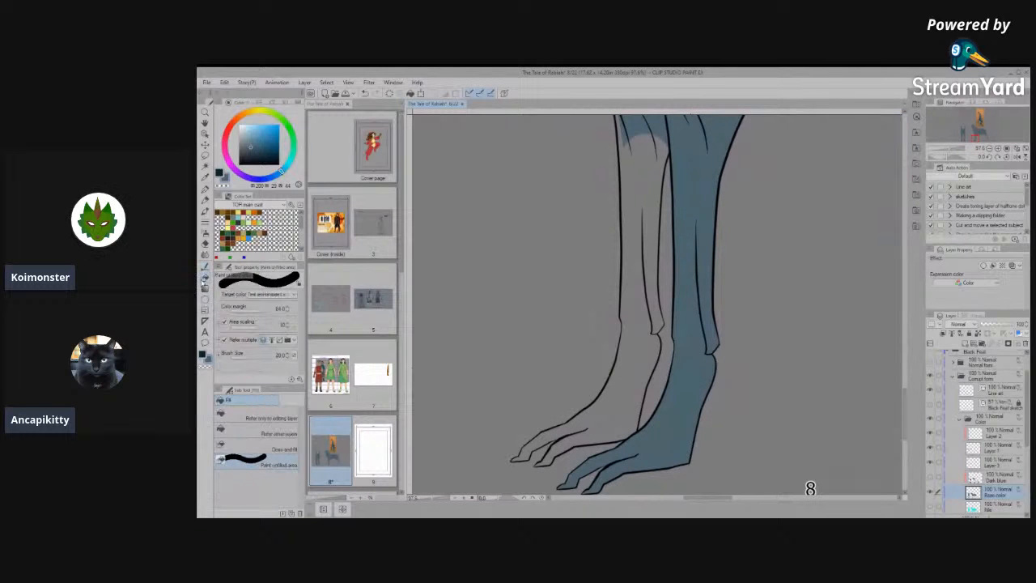
click(228, 429)
click(608, 403)
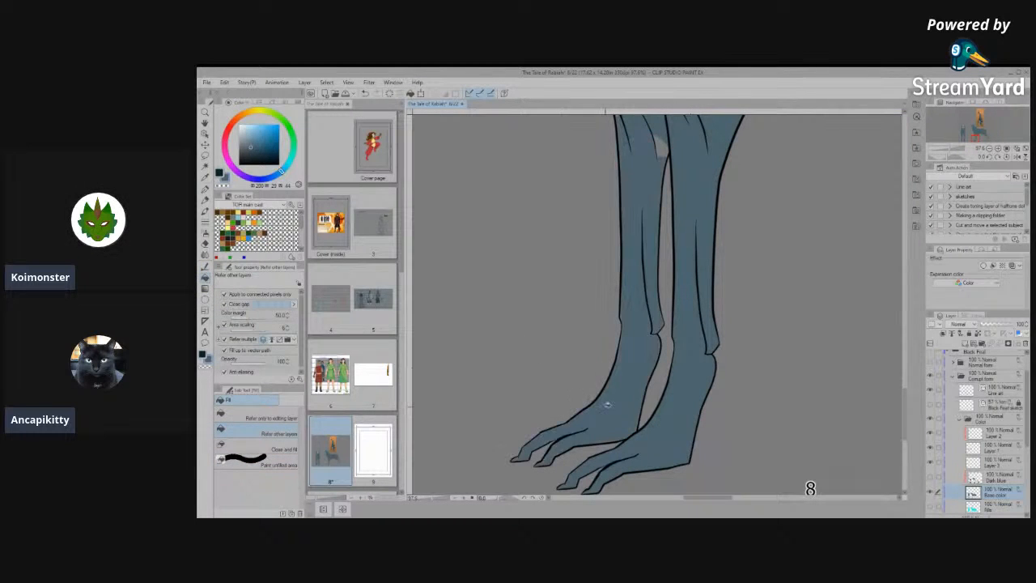
scroll(652, 438, down, 2)
scroll(629, 167, up, 5)
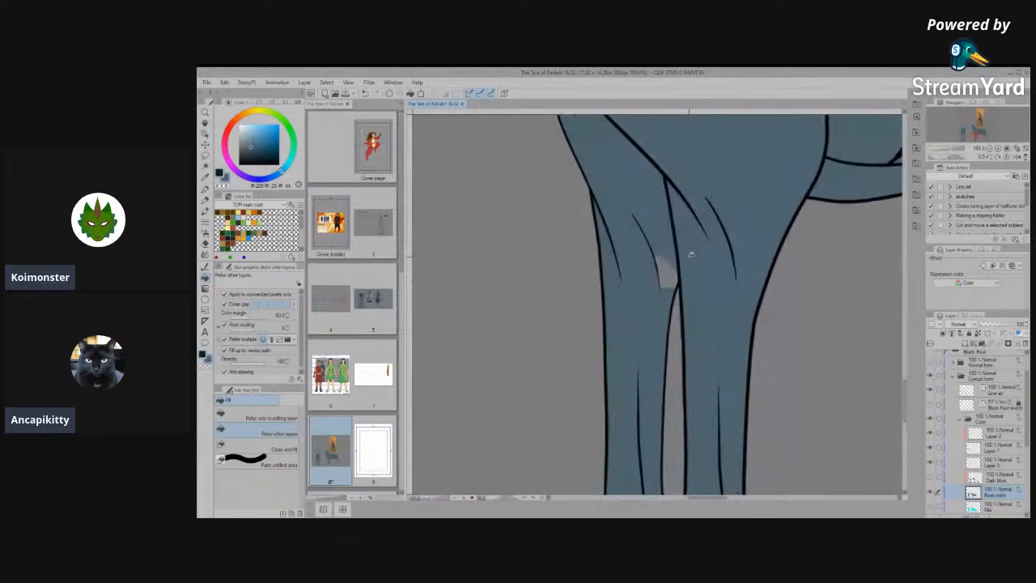
scroll(689, 254, up, 2)
click(660, 281)
- Fill the lower parts of the side view's near and far hind legs with the base colour
scroll(613, 276, down, 4)
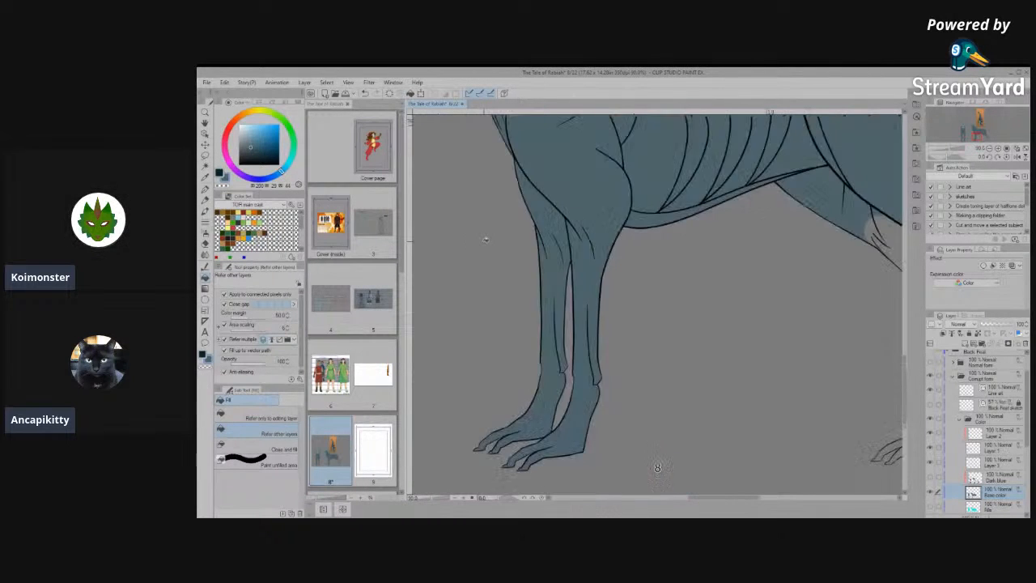
scroll(802, 356, up, 3)
click(806, 375)
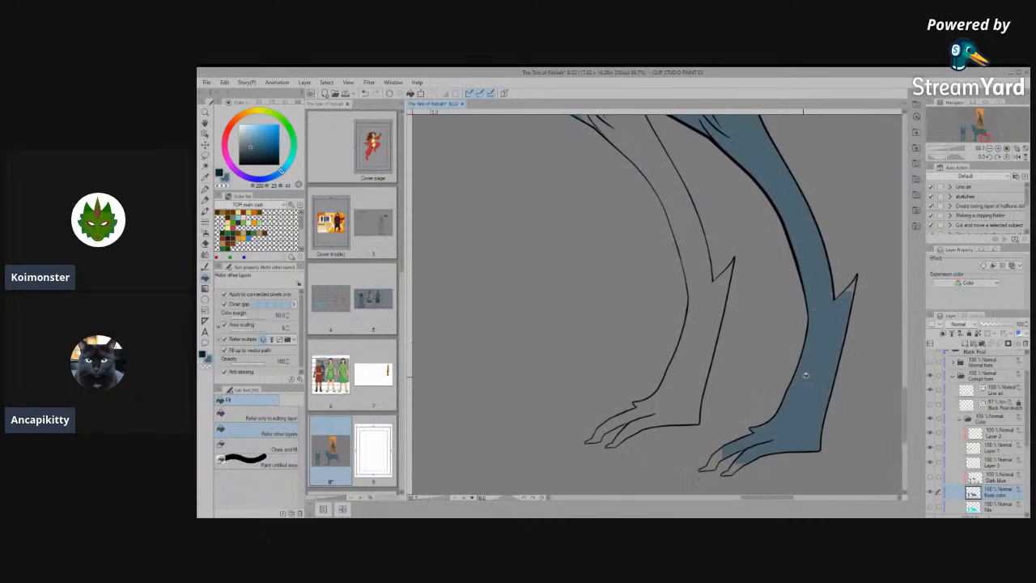
scroll(823, 332, up, 2)
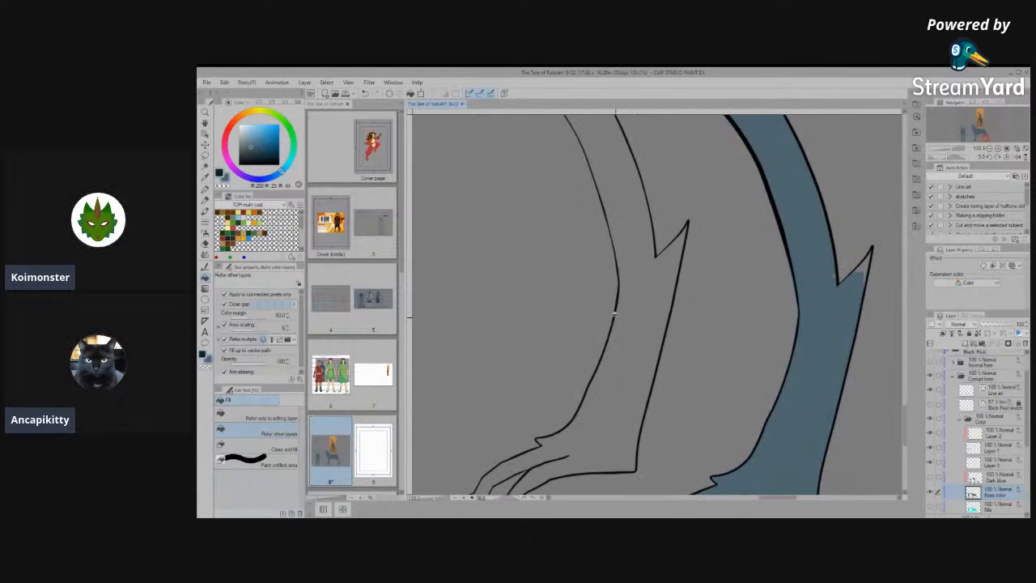
click(633, 332)
- Fill the uncoloured gap beside the crease lines at the top of the far hind leg
scroll(632, 332, down, 4)
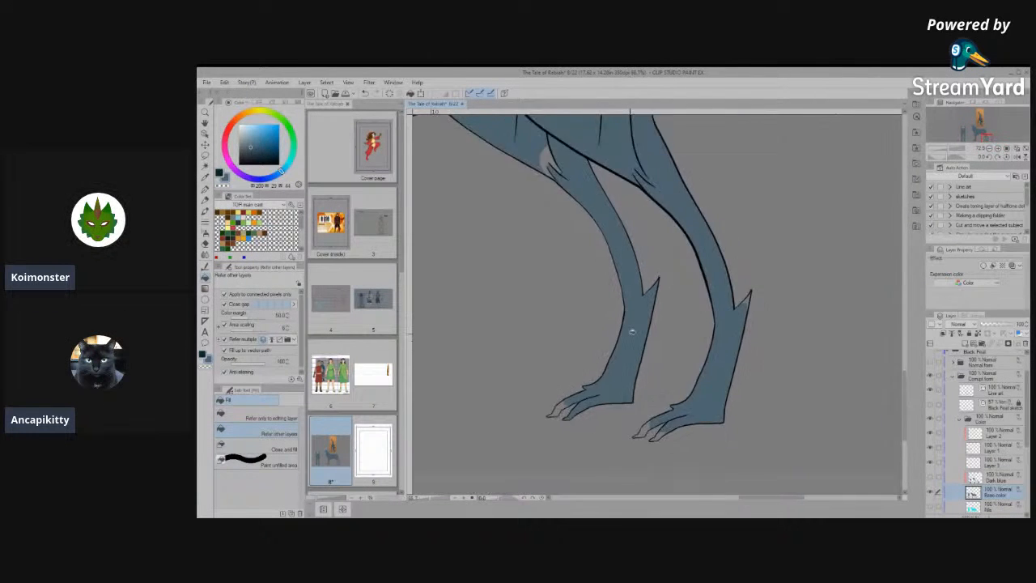
scroll(545, 195, up, 3)
scroll(545, 195, down, 5)
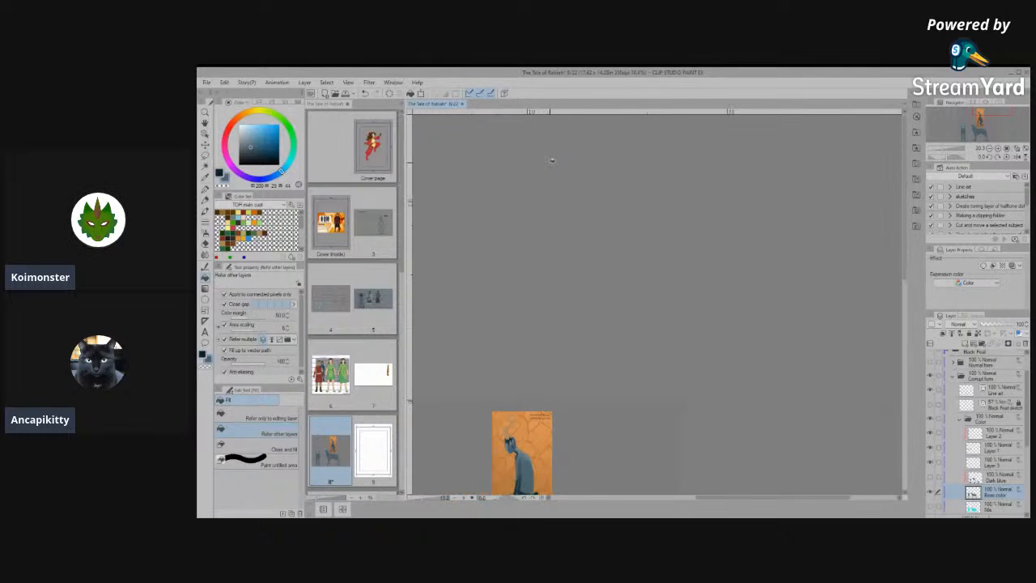
scroll(550, 450, up, 6)
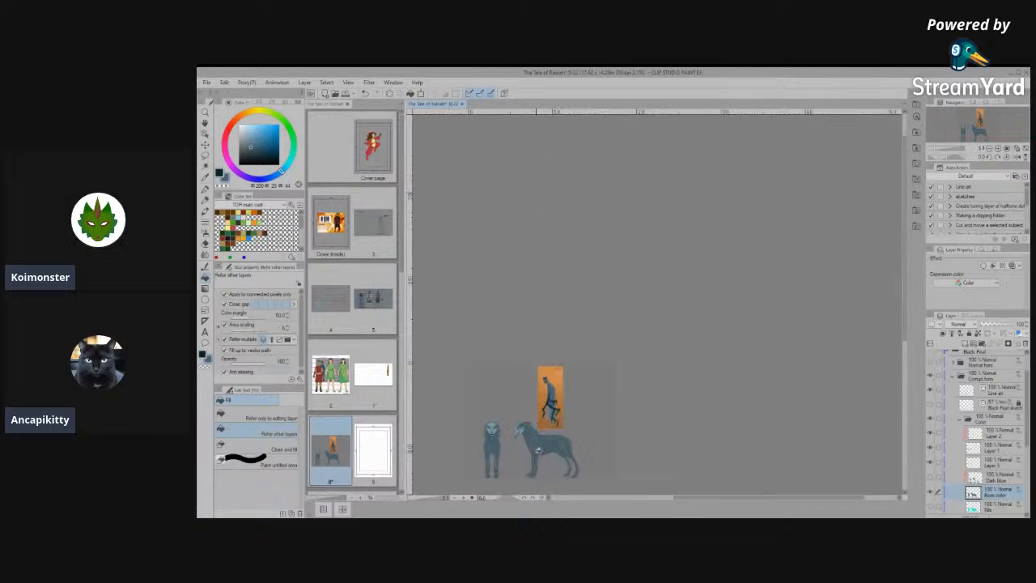
scroll(589, 459, up, 5)
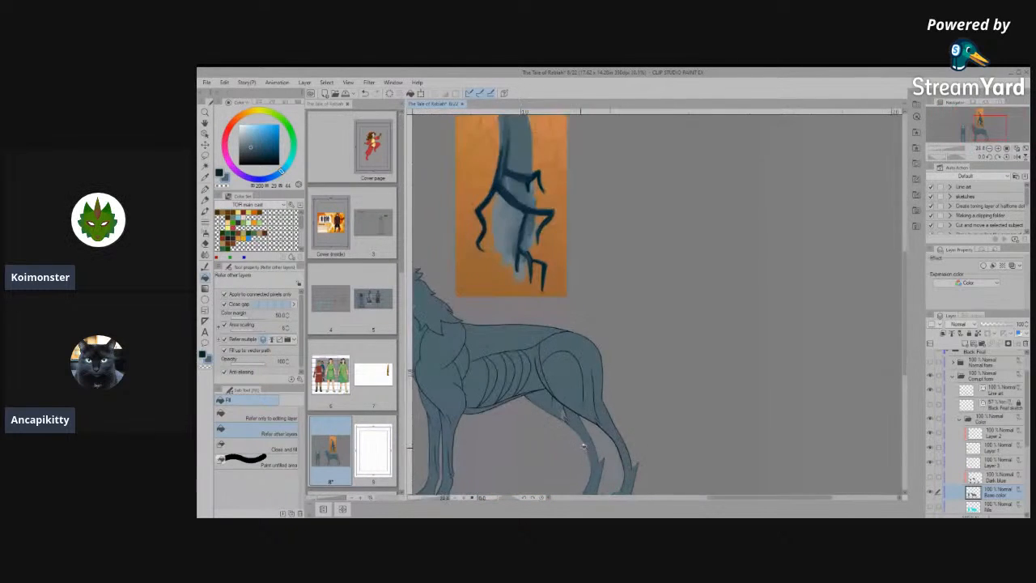
scroll(580, 444, up, 1)
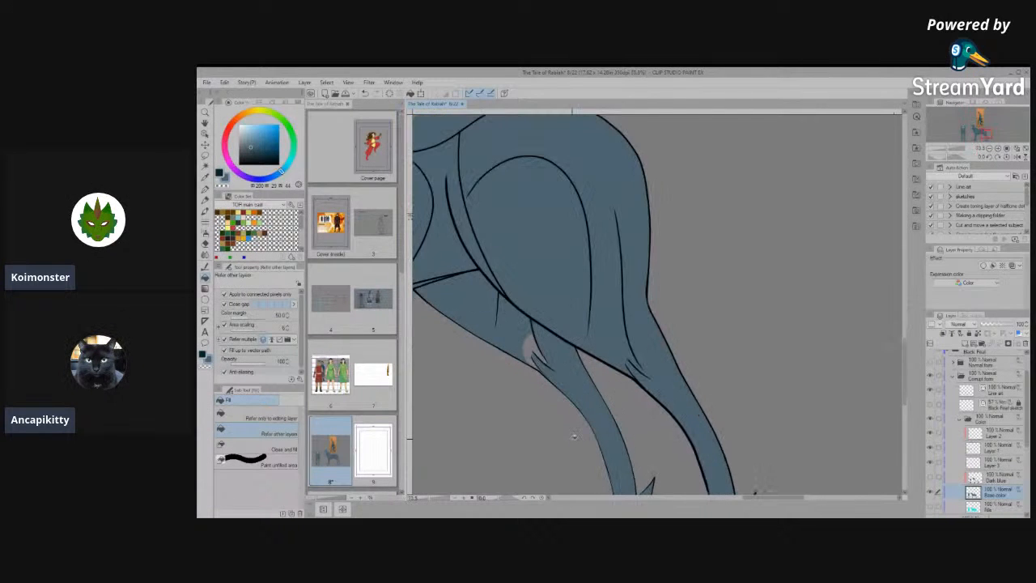
scroll(574, 436, up, 3)
click(490, 249)
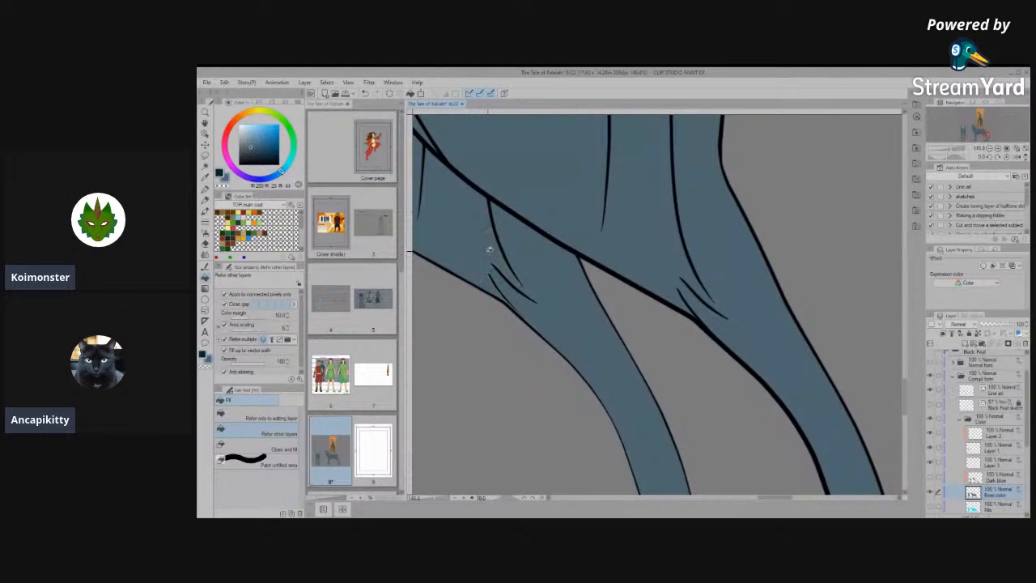
- Fill the uncoloured toe tips on both hind paws of the side view
scroll(654, 249, down, 5)
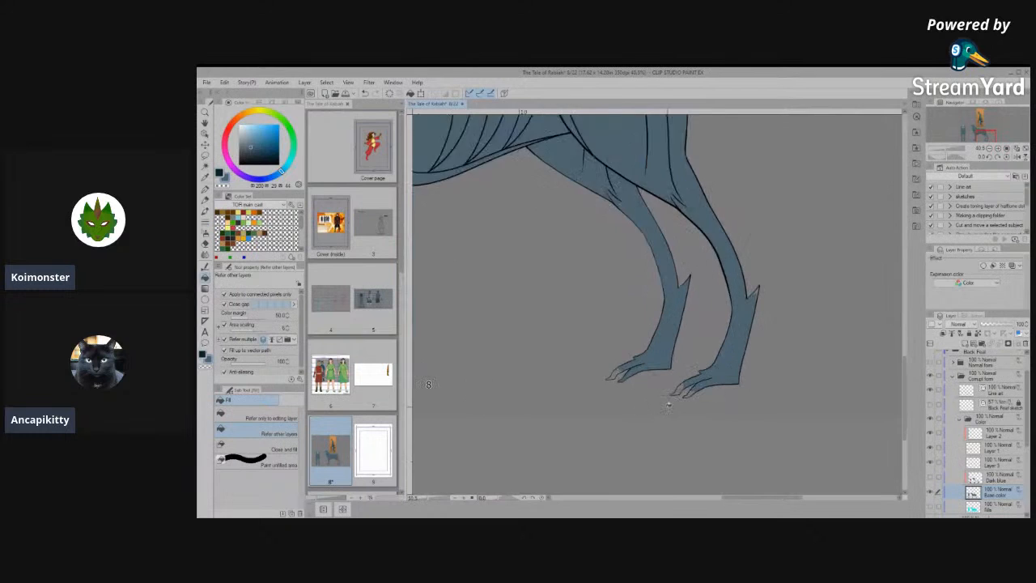
scroll(689, 390, up, 3)
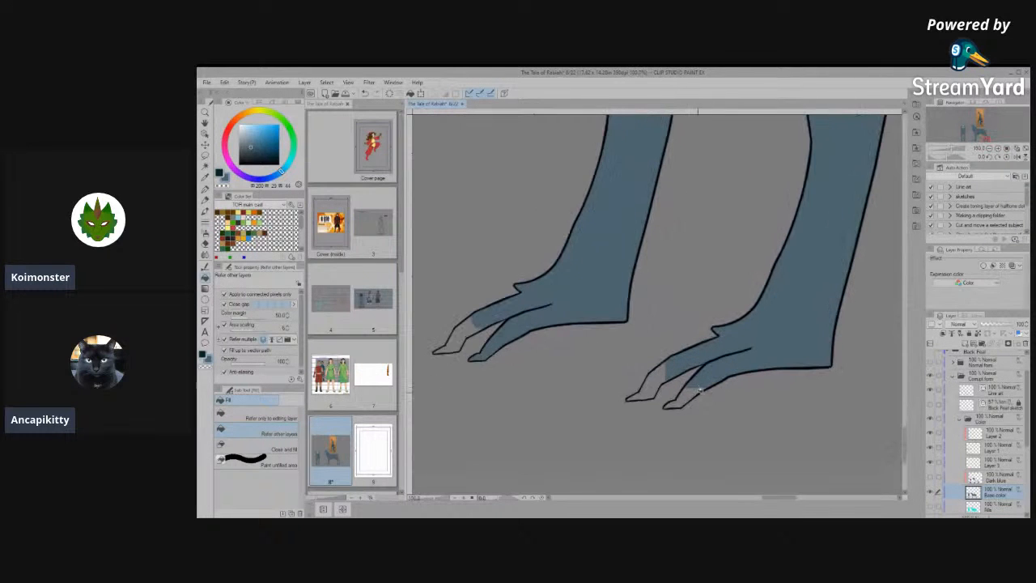
click(692, 390)
click(660, 375)
click(460, 342)
scroll(579, 368, down, 3)
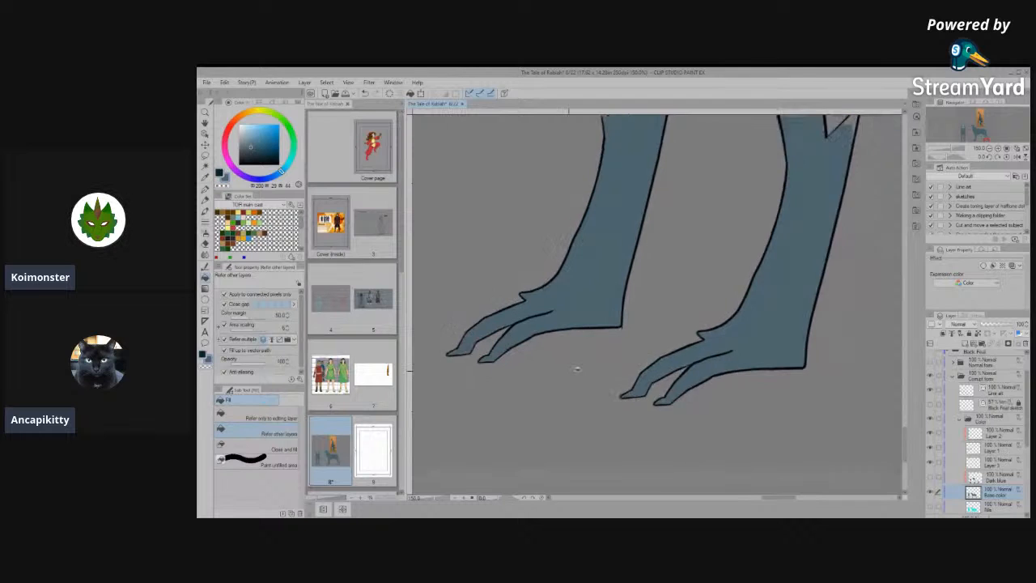
- Fill the tip of the near hind leg's hock spur and the small gap beside its notch
scroll(708, 230, up, 2)
scroll(706, 230, up, 4)
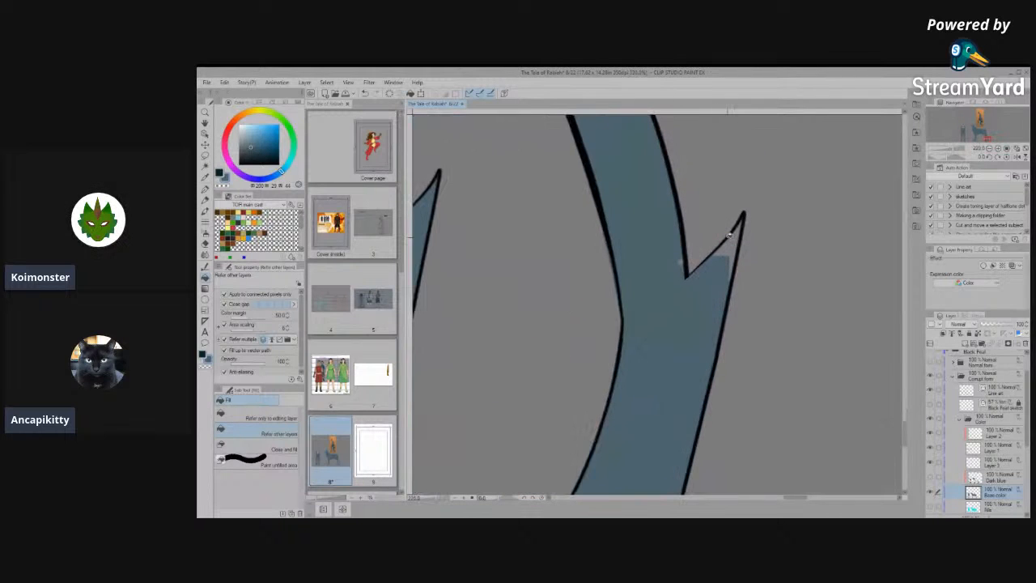
click(734, 241)
scroll(640, 281, up, 3)
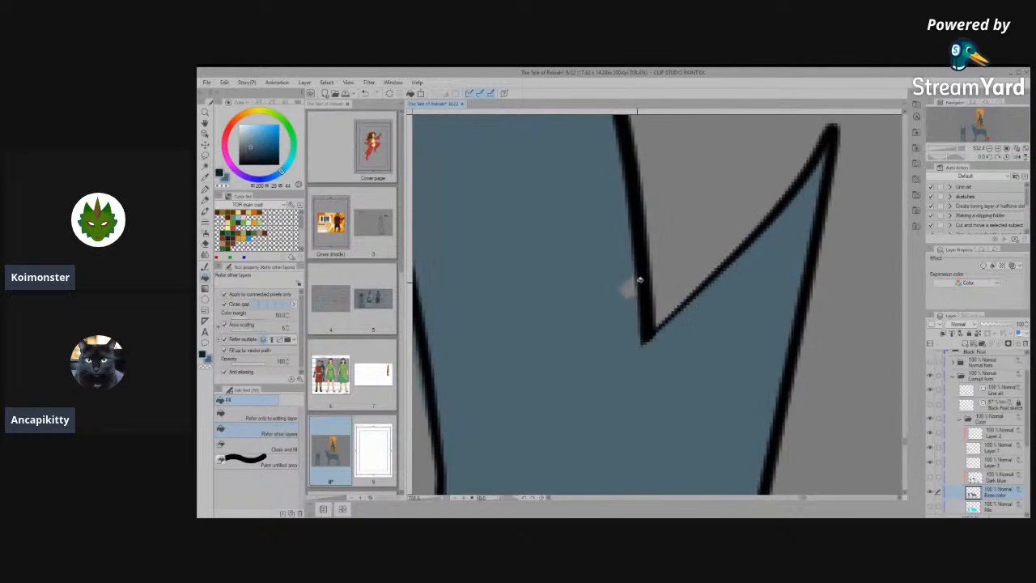
scroll(703, 296, down, 2)
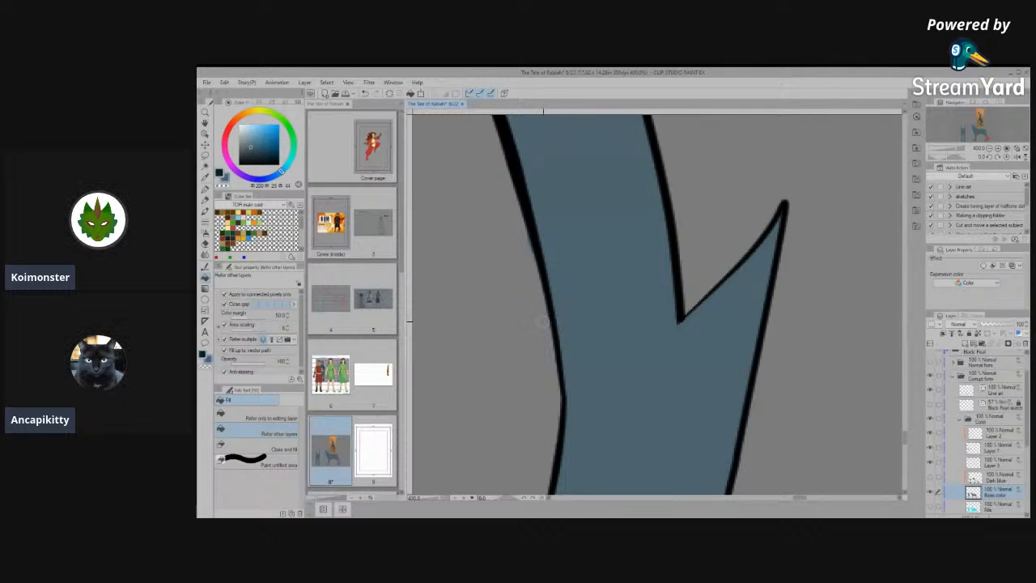
- Check the coloured side view and the front view's legs and paws for remaining gaps or line flaws
scroll(665, 294, down, 4)
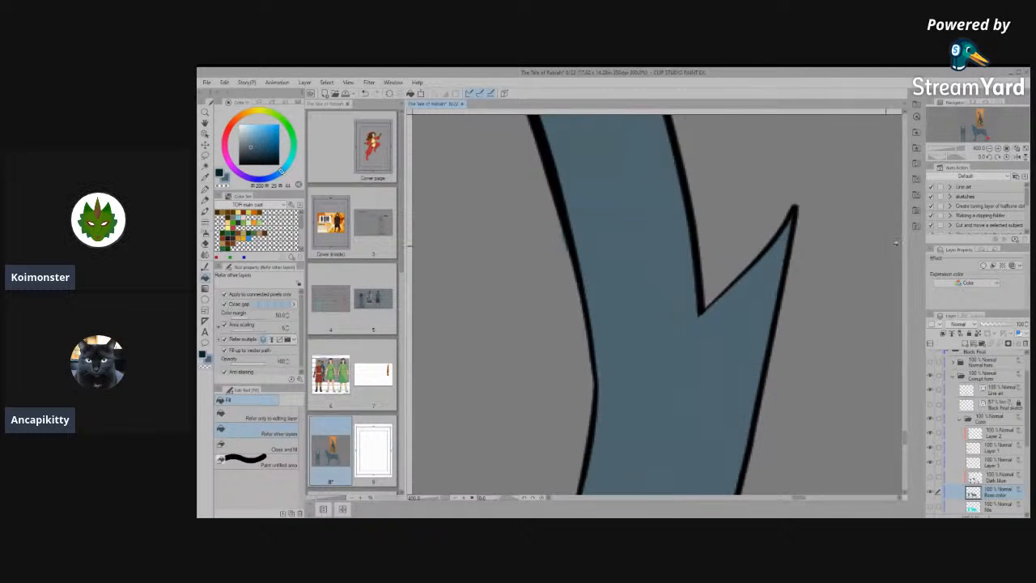
scroll(666, 294, down, 8)
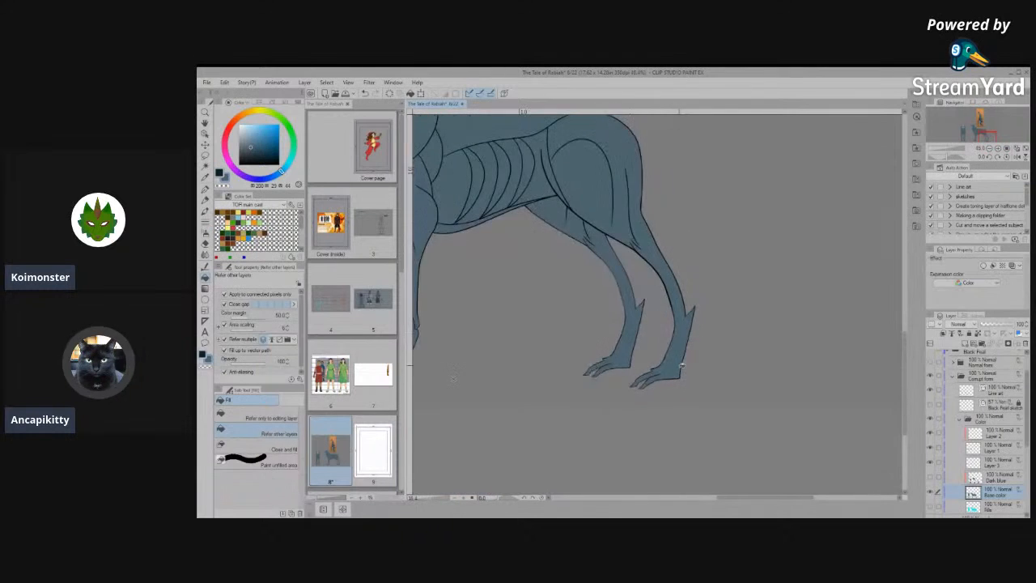
scroll(684, 371, down, 3)
scroll(505, 351, up, 5)
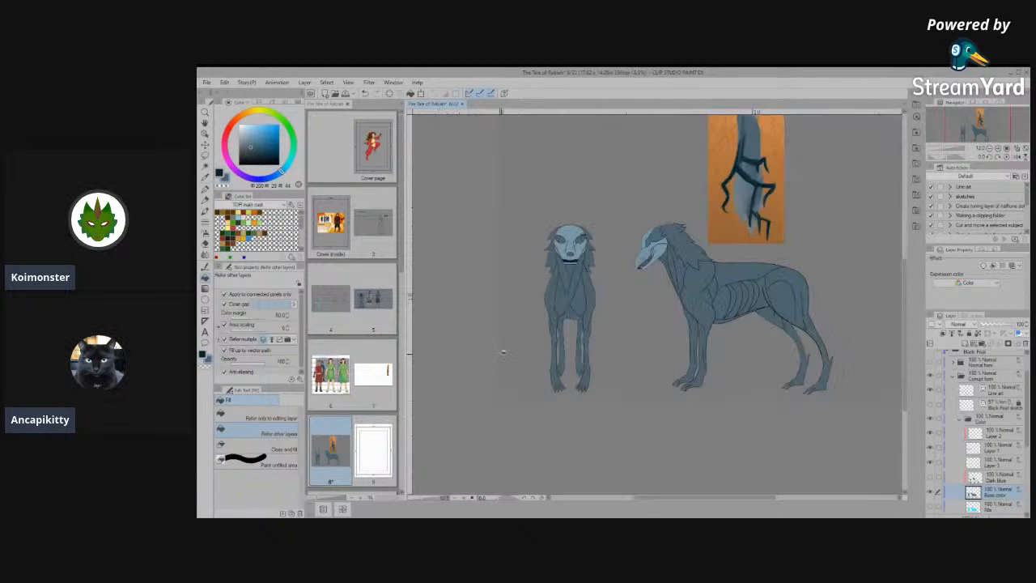
scroll(612, 356, up, 6)
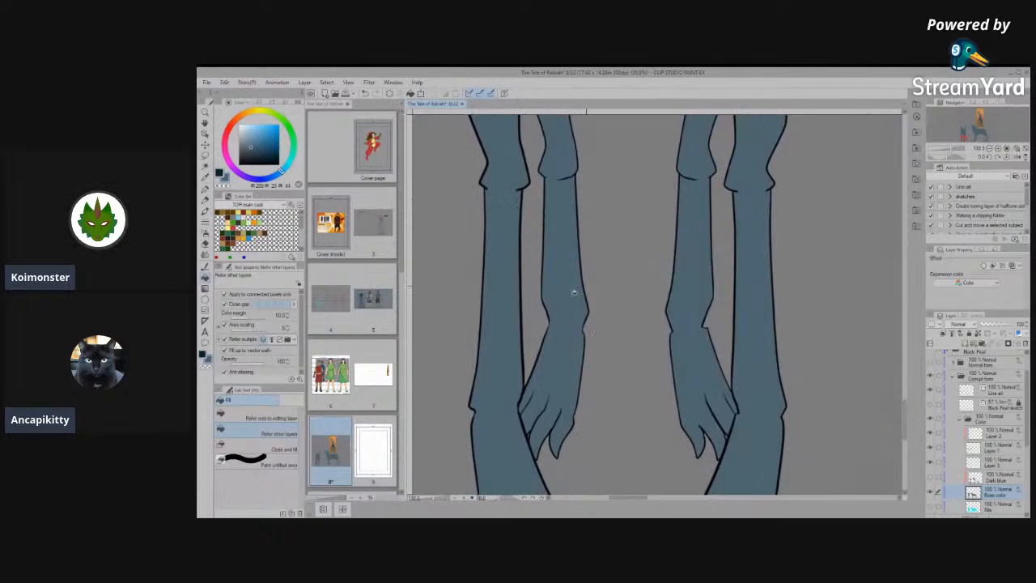
scroll(589, 298, down, 1)
scroll(512, 405, up, 4)
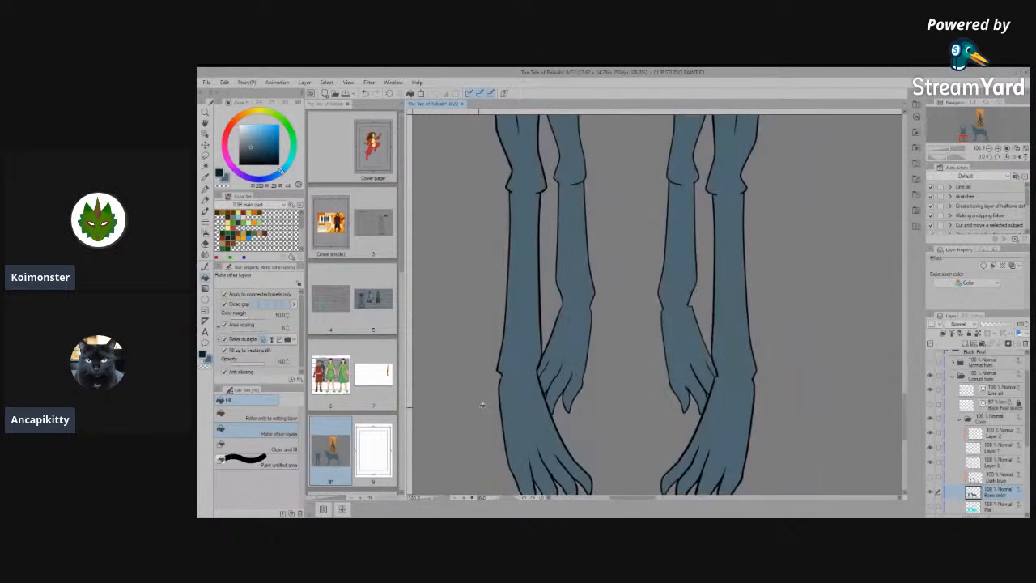
scroll(553, 384, up, 3)
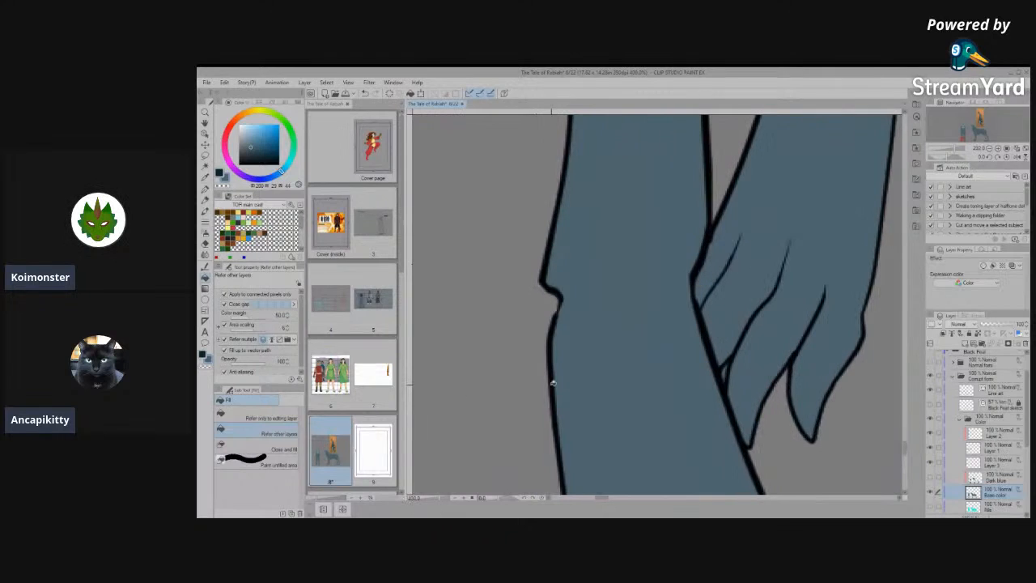
- Simplify the vector outline just below the wrist notch on the front view's left-hand foreleg, on the line art layer
scroll(575, 300, up, 2)
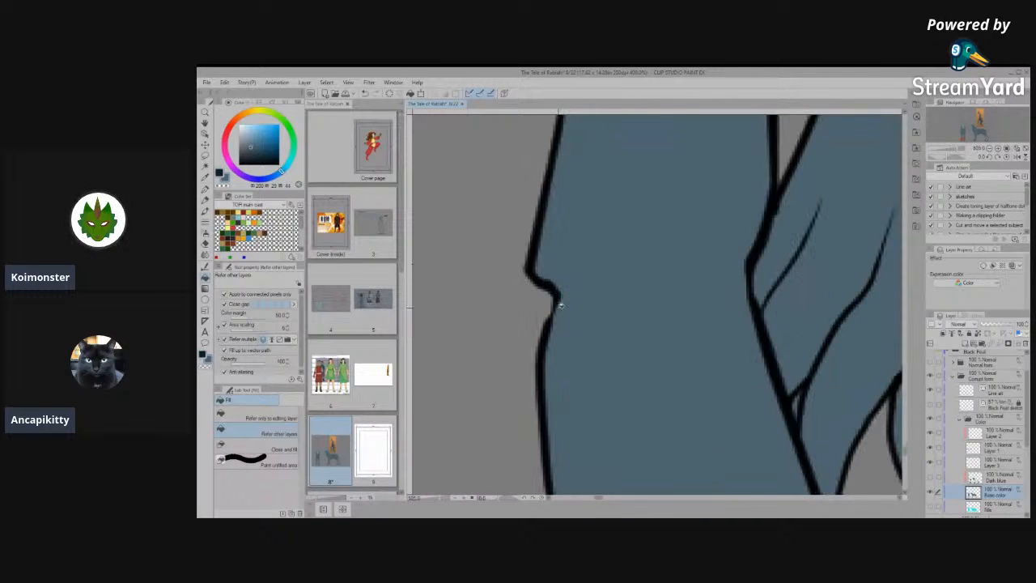
scroll(558, 307, up, 2)
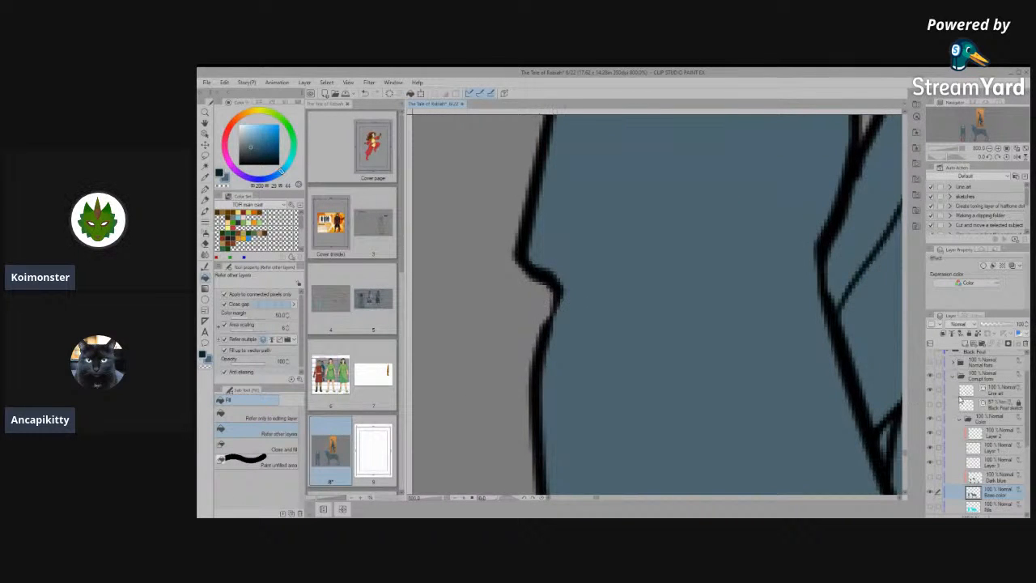
click(989, 389)
scroll(648, 338, up, 2)
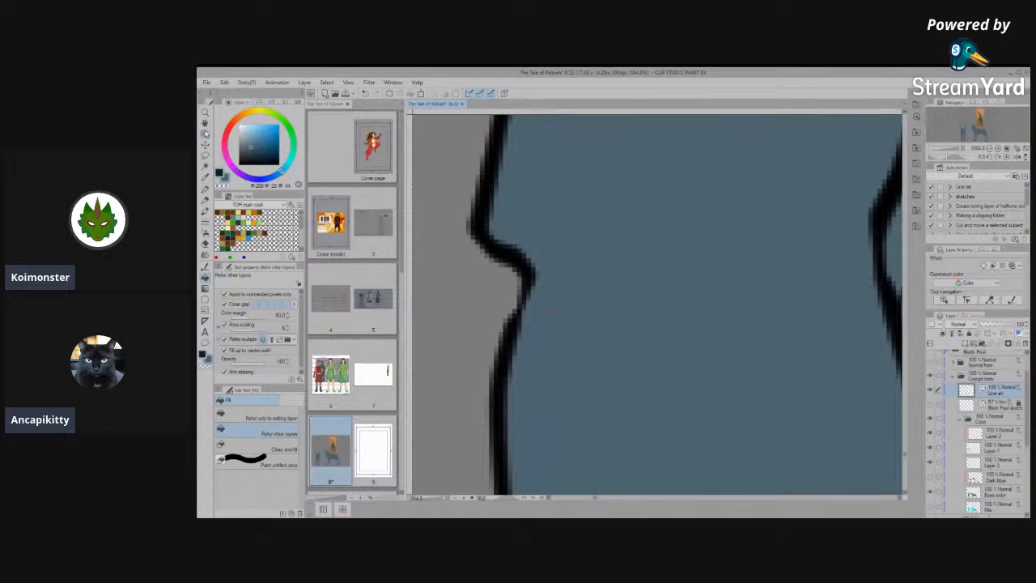
click(205, 133)
click(519, 312)
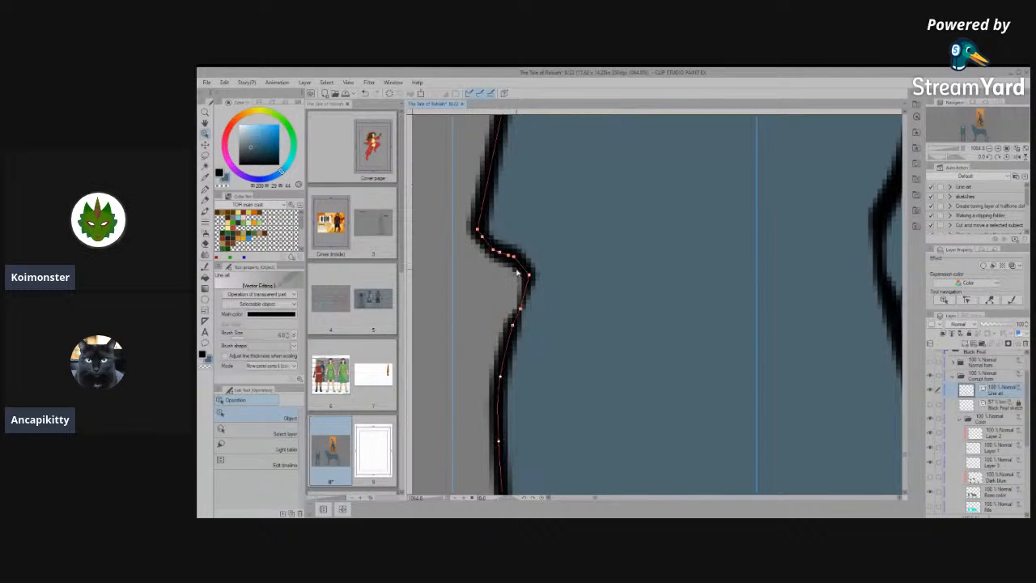
click(267, 433)
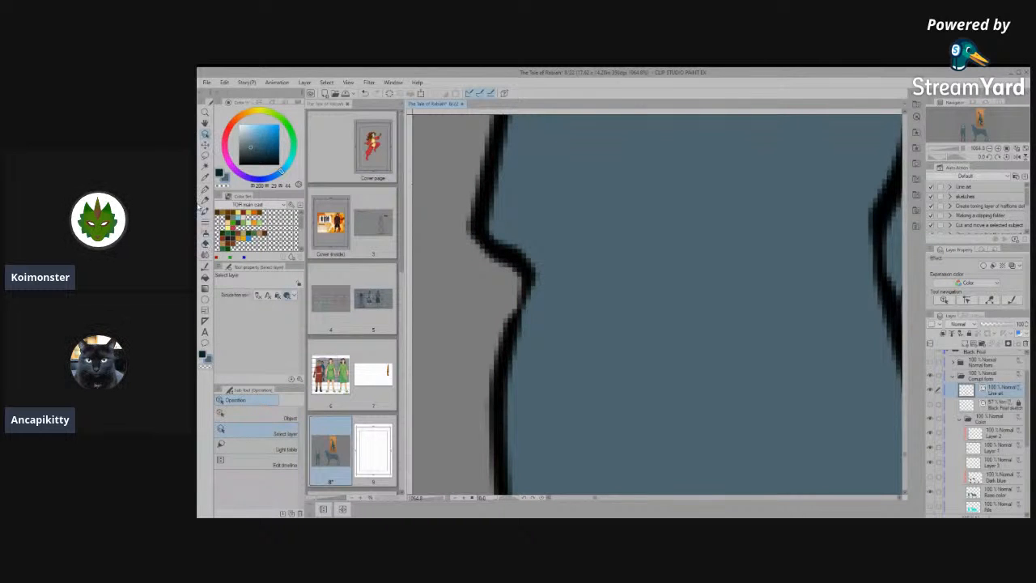
click(259, 415)
click(509, 307)
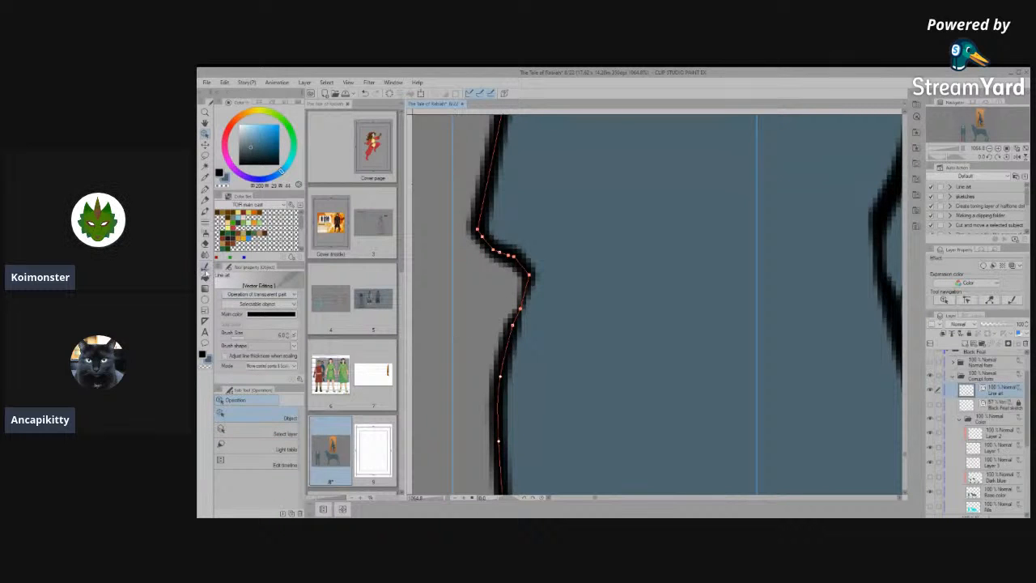
click(205, 272)
click(251, 444)
drag(500, 291, 496, 370)
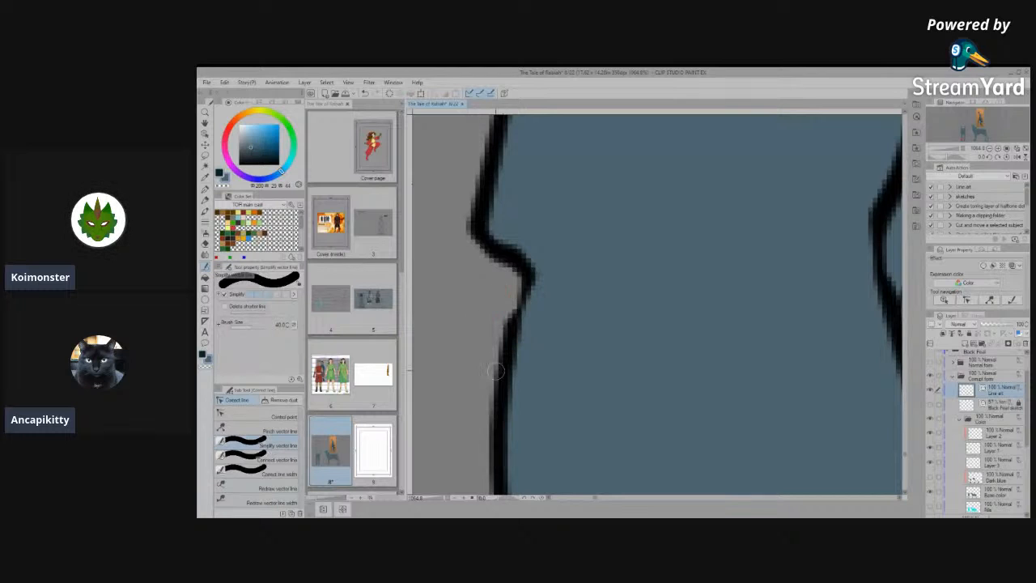
- Smooth the kink in the inner toe outline of the front view's left-hand forepaw by moving its vector control points
scroll(562, 307, down, 4)
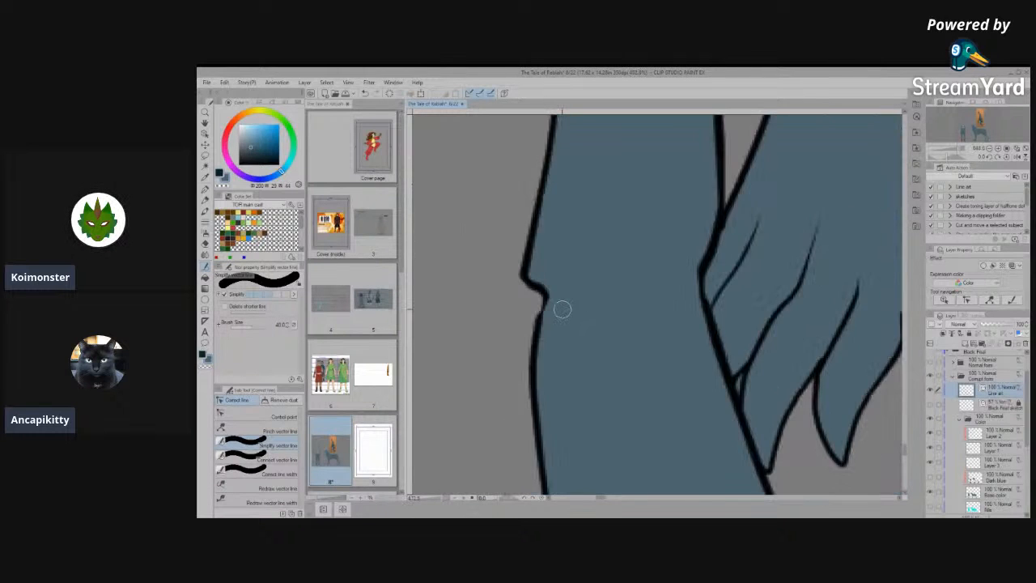
scroll(563, 309, down, 5)
scroll(564, 401, down, 3)
scroll(598, 438, up, 3)
scroll(557, 335, down, 3)
scroll(607, 431, up, 2)
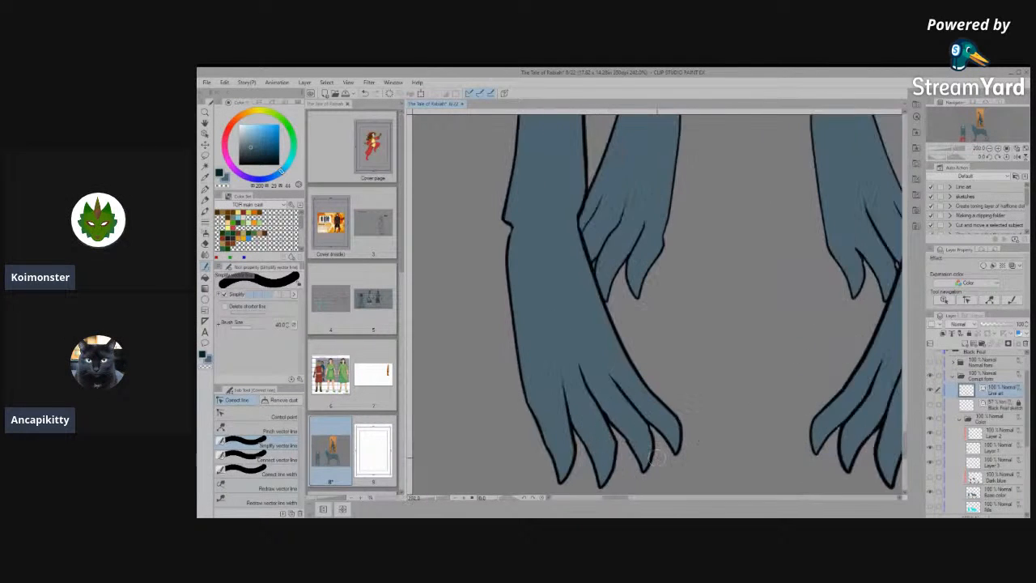
scroll(656, 458, up, 4)
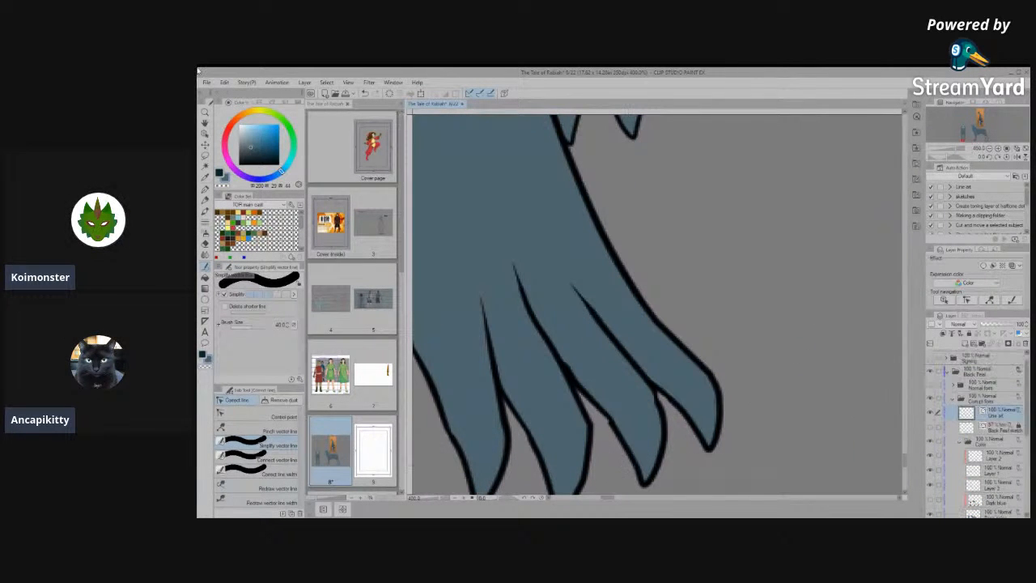
click(204, 134)
click(608, 439)
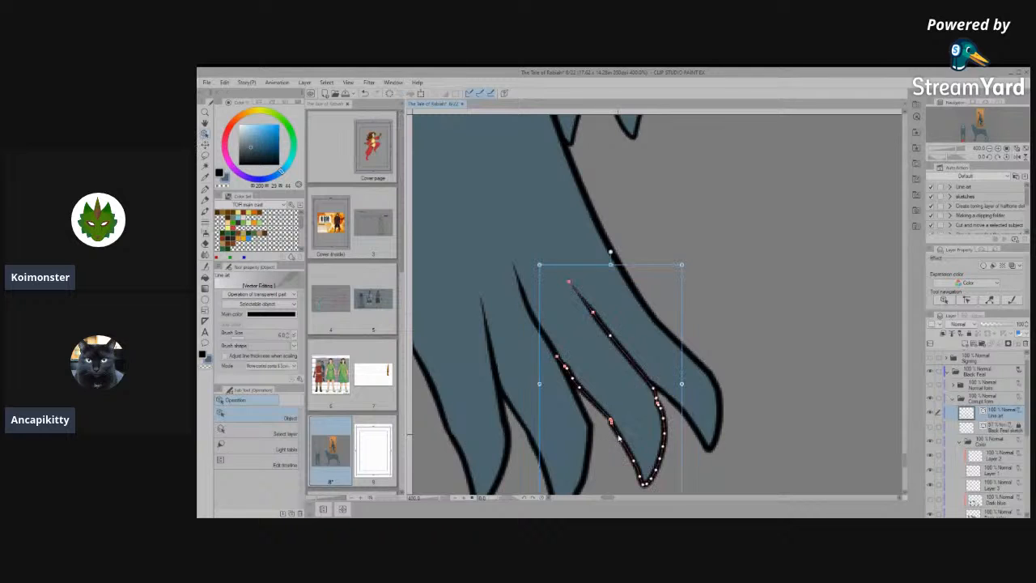
scroll(637, 418, up, 4)
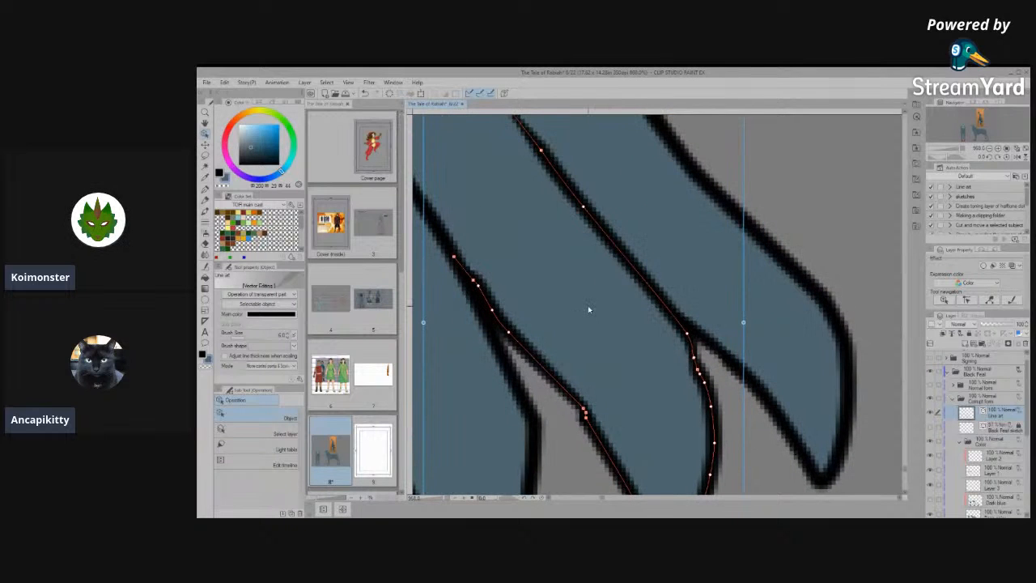
key(space)
drag(621, 382, 599, 314)
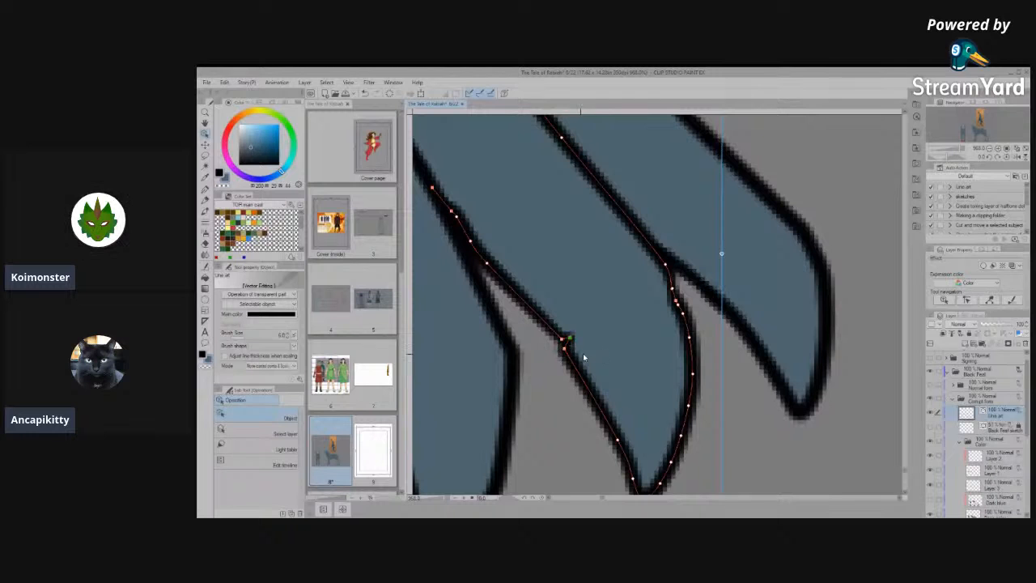
key(ctrl+z)
drag(564, 350, 593, 386)
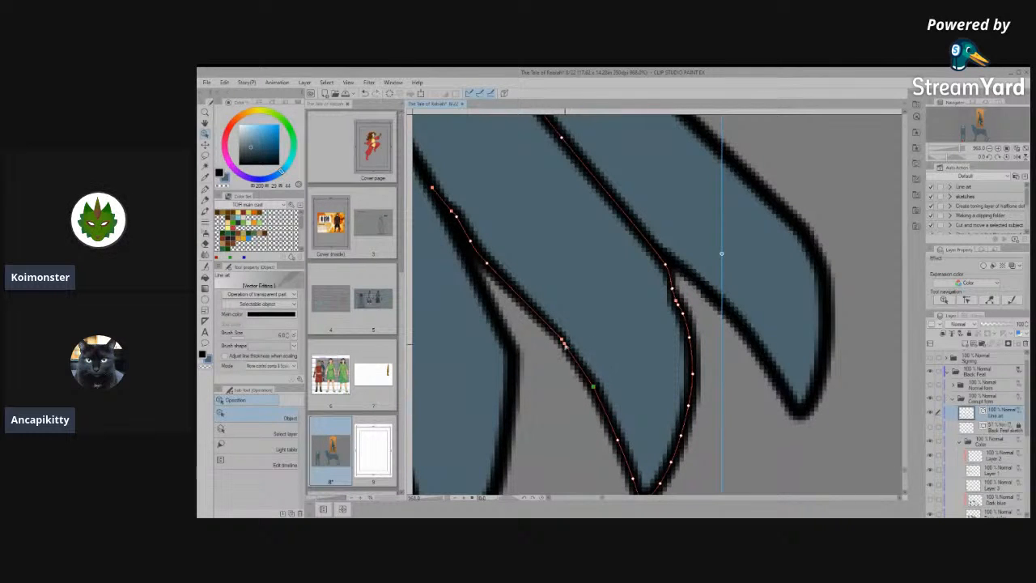
drag(571, 352, 580, 369)
- Paint the unfilled gap along the outermost toe crease of the left-hand forepaw on the base color layer
key(space)
drag(543, 327, 704, 436)
drag(597, 327, 659, 424)
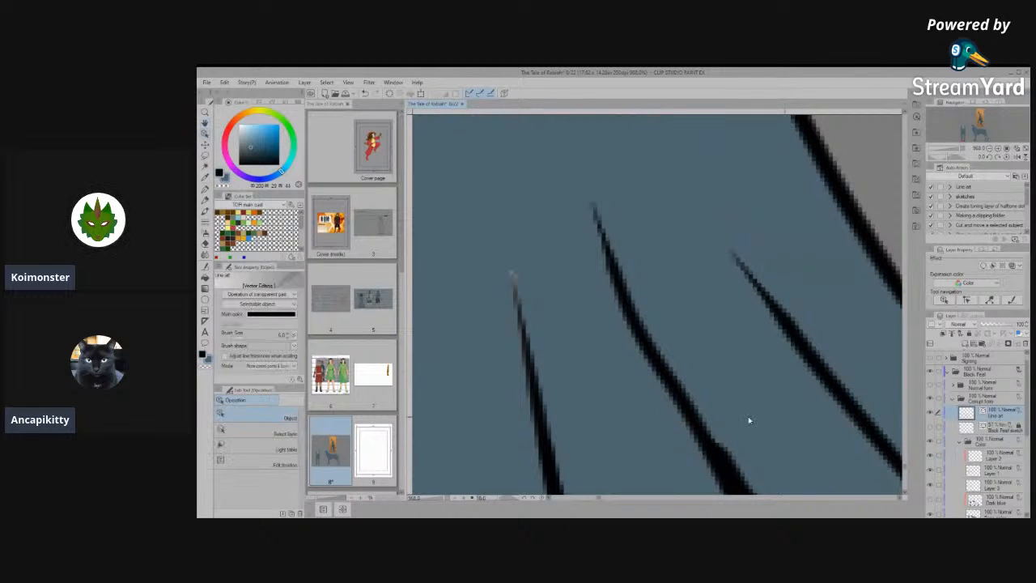
scroll(1000, 498, down, 1)
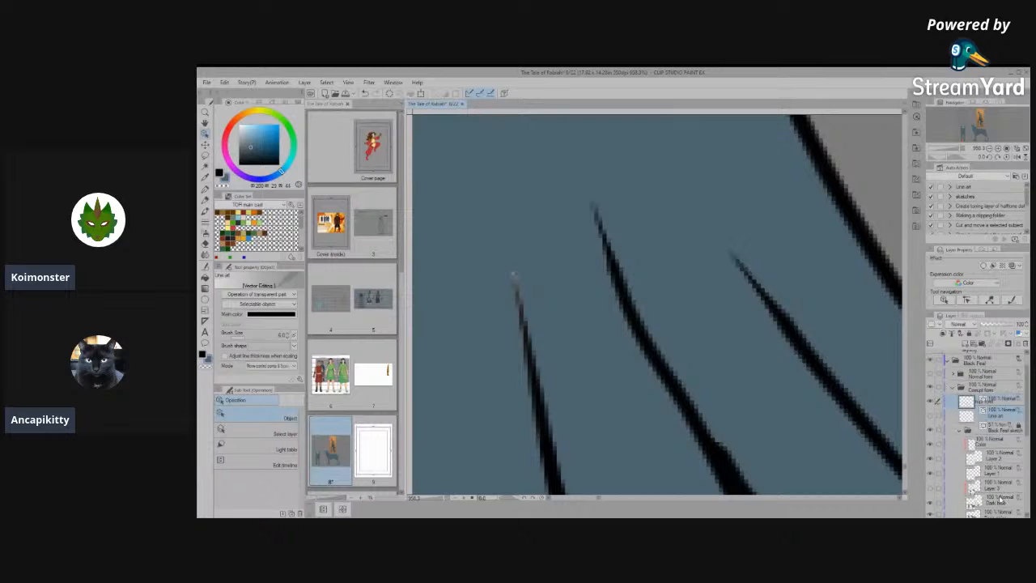
click(995, 491)
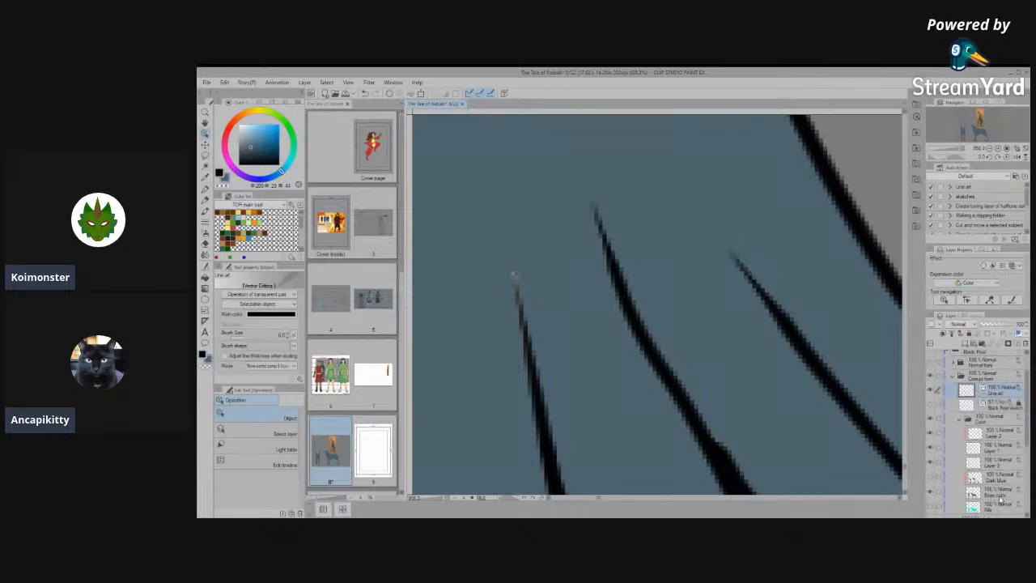
click(205, 276)
click(257, 459)
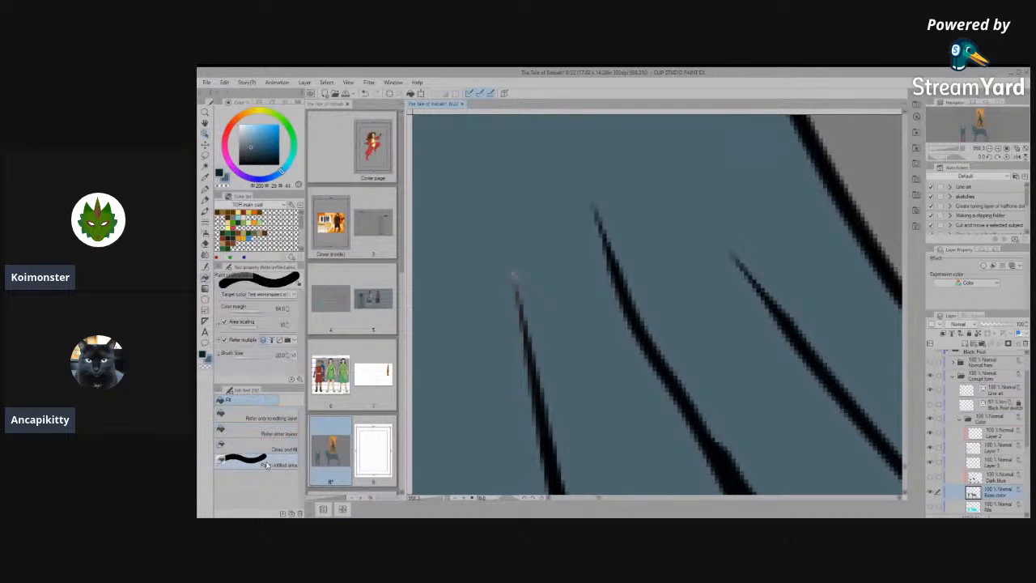
drag(524, 287, 541, 437)
- Check the front view's paws and both full figures for remaining gaps in the base colour
scroll(620, 335, down, 4)
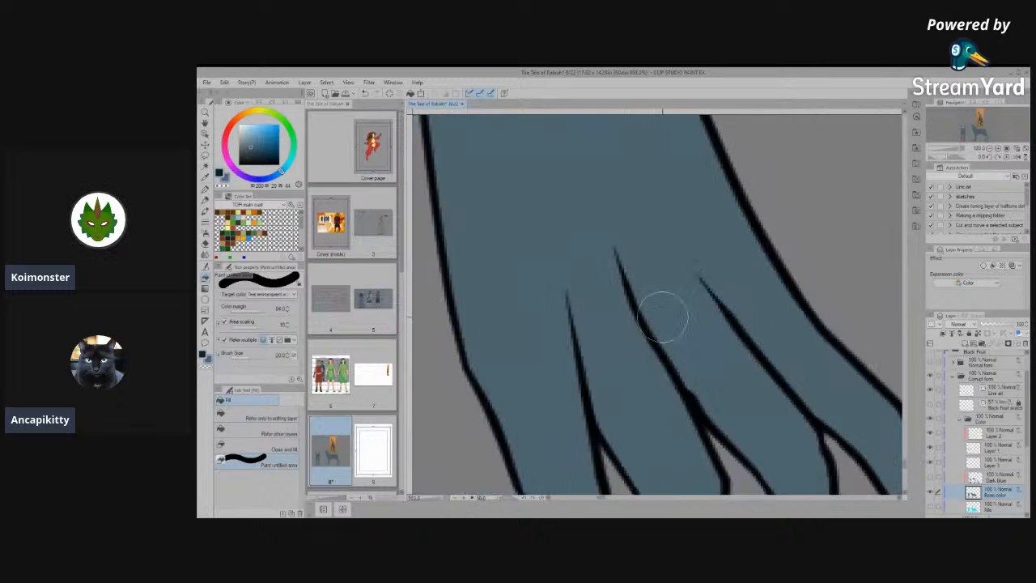
scroll(606, 308, down, 2)
scroll(690, 437, up, 4)
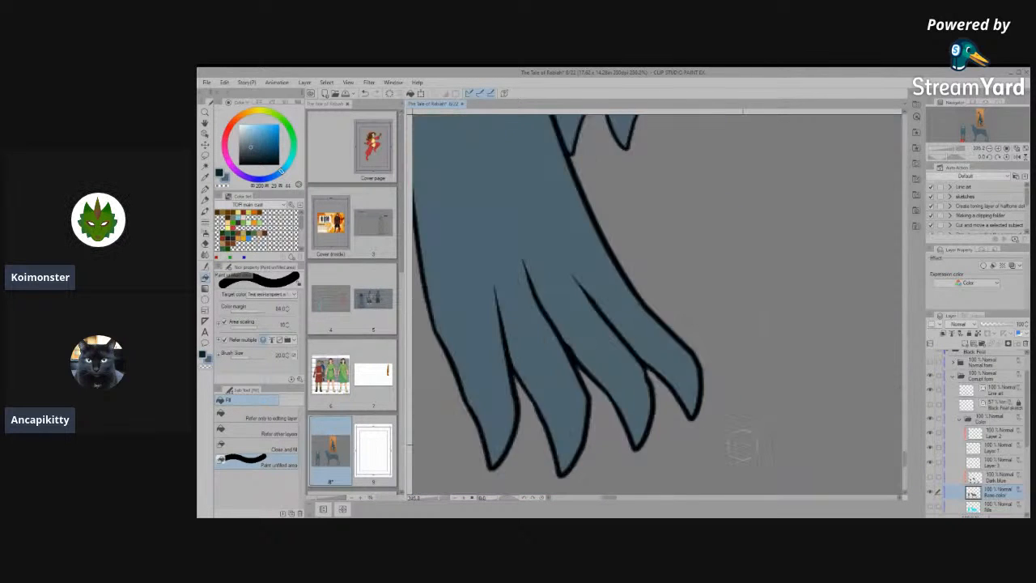
scroll(690, 437, down, 4)
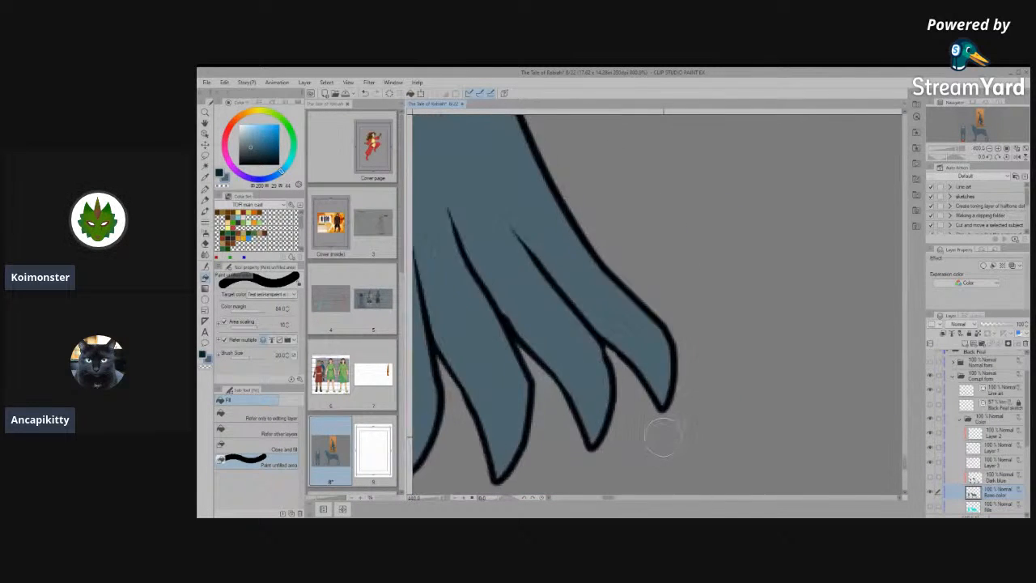
scroll(662, 435, down, 6)
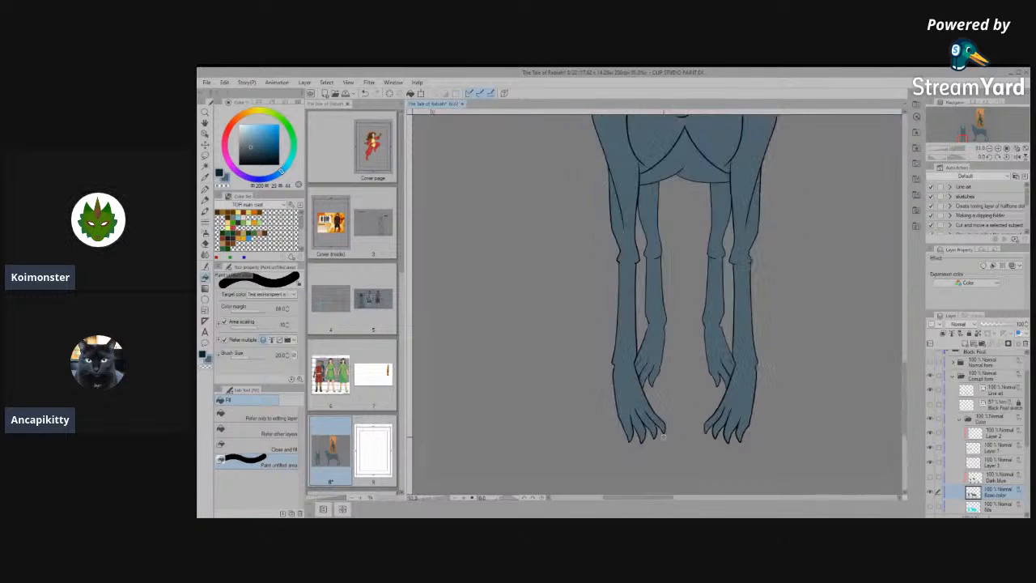
scroll(664, 437, down, 4)
scroll(739, 397, up, 3)
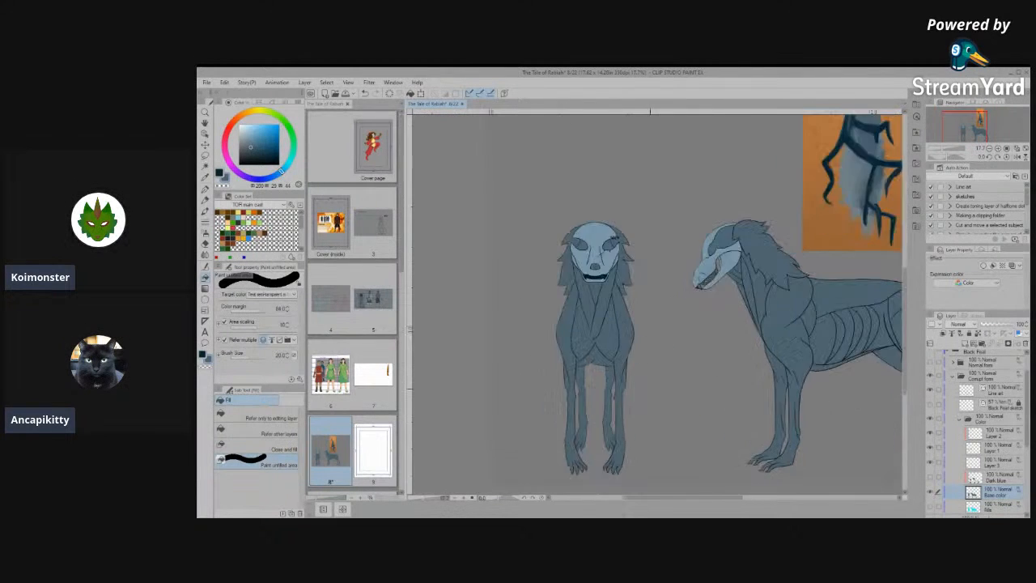
scroll(748, 407, down, 3)
scroll(747, 407, up, 3)
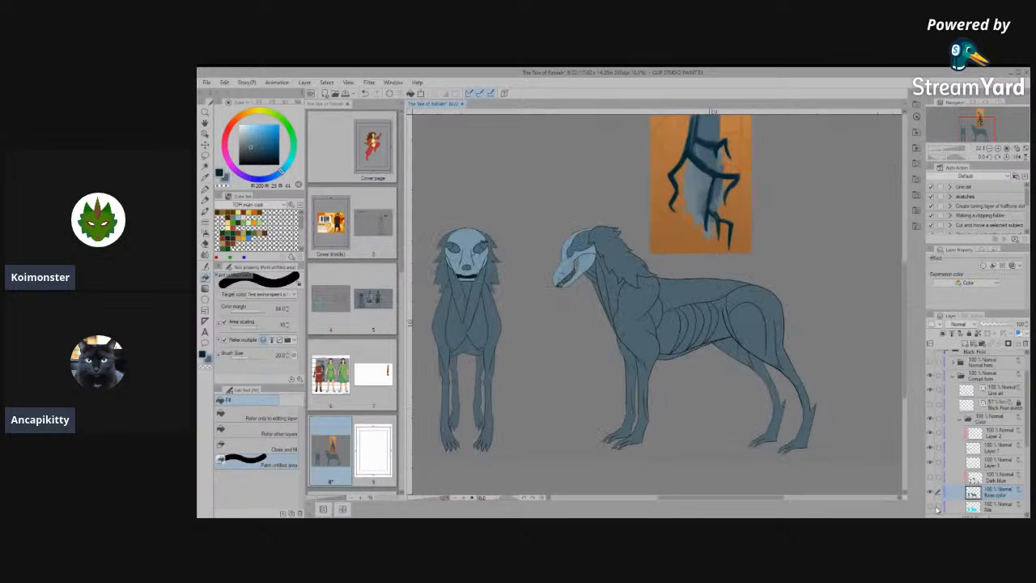
- Show the Dark blue markings layer and make it the active layer
click(929, 481)
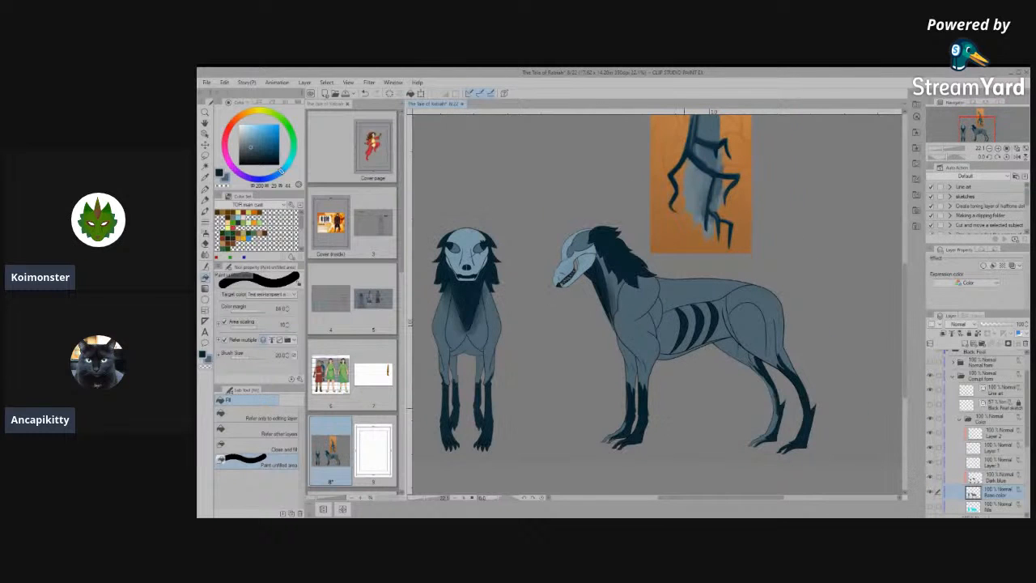
scroll(629, 437, up, 3)
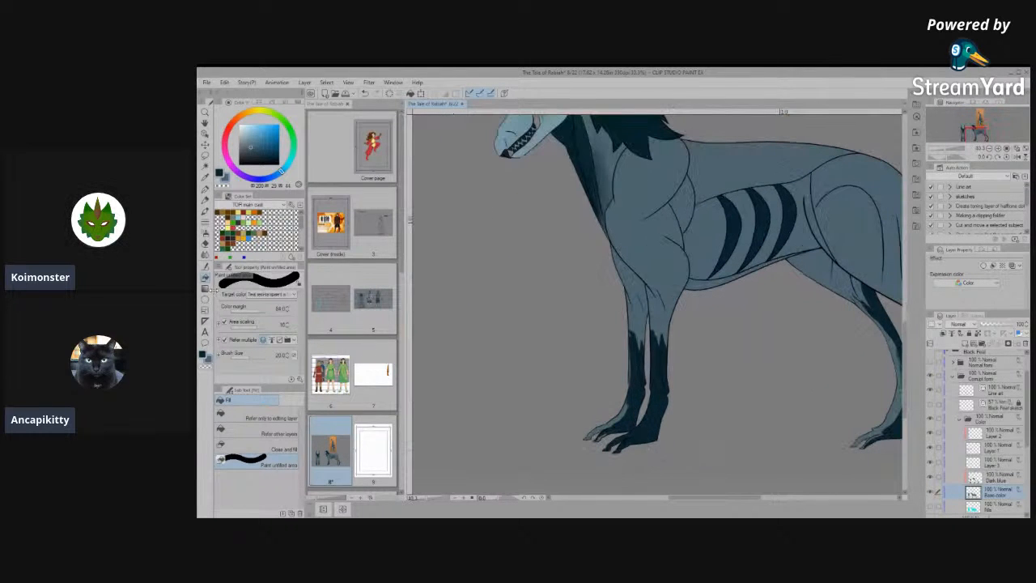
click(981, 479)
scroll(689, 411, down, 3)
scroll(547, 370, up, 1)
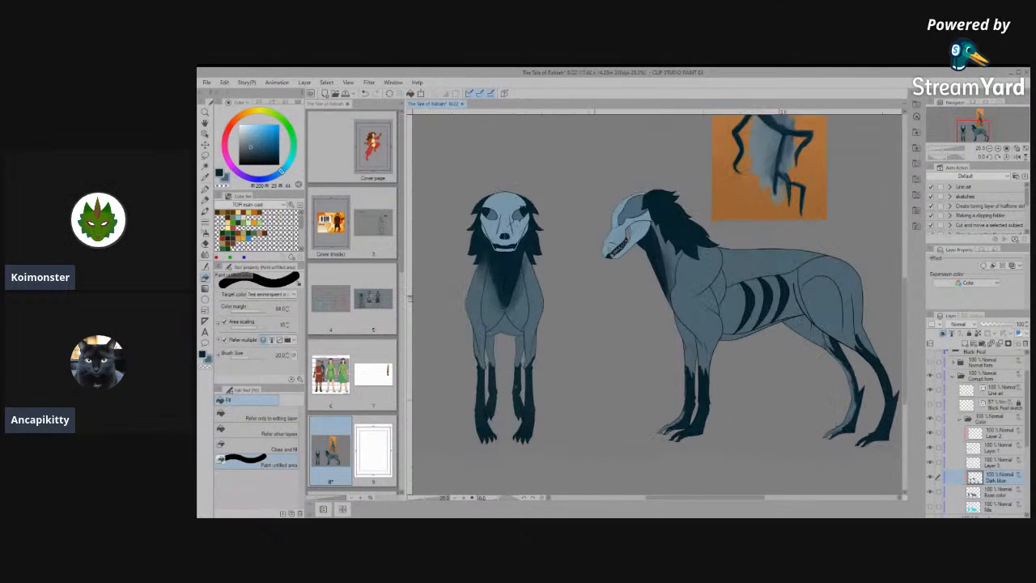
- Sample the markings' dark blue and paint the unfilled edges of the front view's paws with the unfilled-area brush at size 100
scroll(467, 442, up, 3)
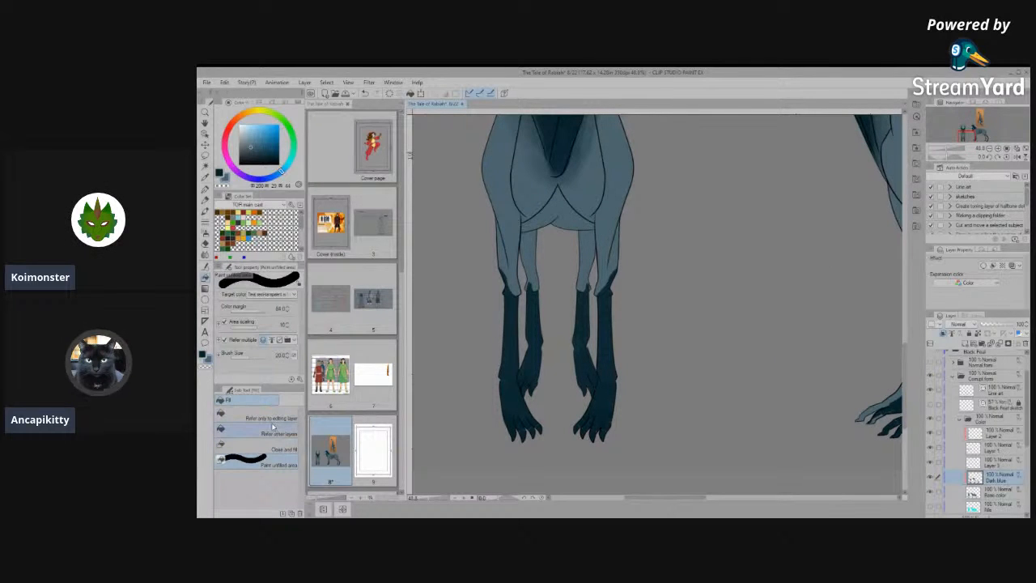
click(205, 192)
click(204, 201)
click(206, 210)
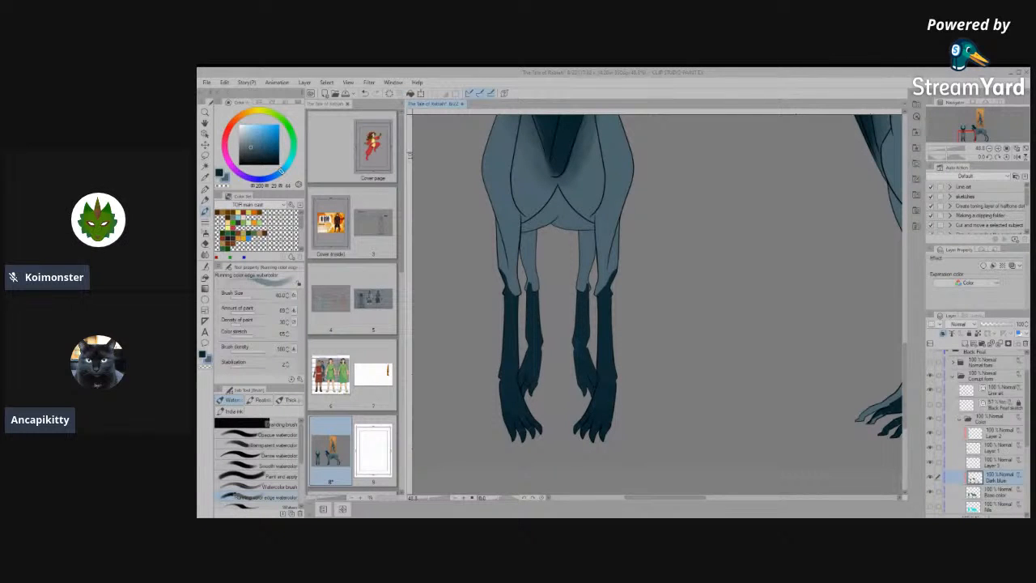
scroll(592, 415, up, 1)
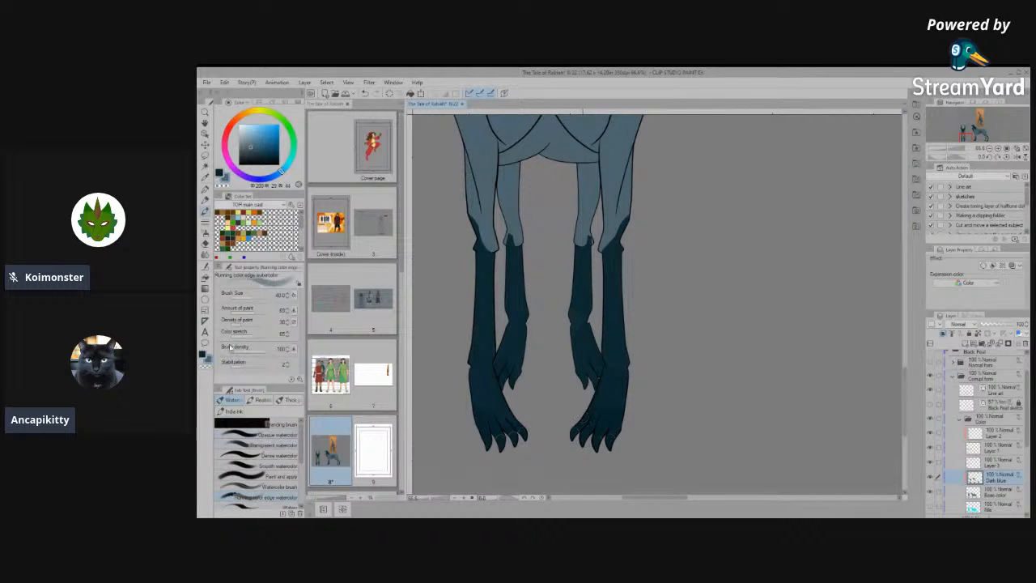
click(205, 278)
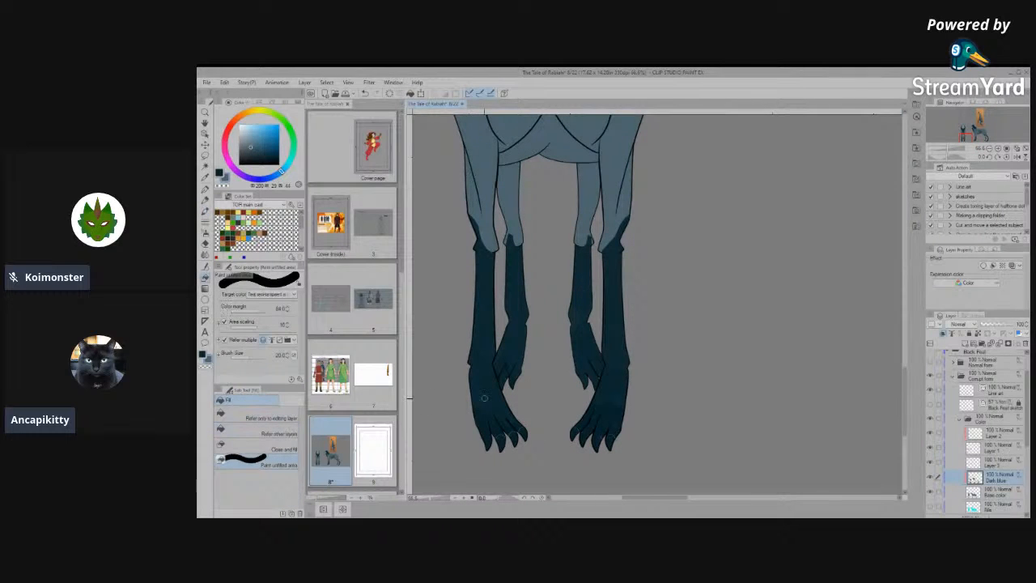
key(bracketright)
key(bracketright)
key(bracketright)
key(bracketright)
mouse_move(521, 434)
mouse_down()
mouse_move(507, 431)
mouse_move(518, 448)
mouse_move(523, 430)
mouse_move(528, 440)
mouse_up()
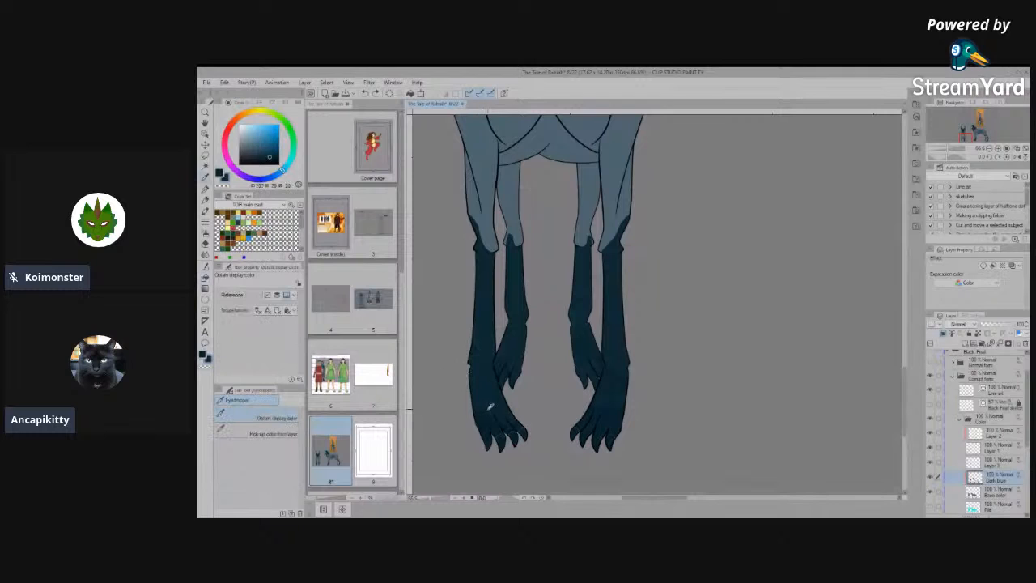
key(g)
mouse_move(529, 430)
mouse_down()
mouse_move(503, 426)
mouse_move(482, 453)
mouse_move(524, 442)
mouse_move(526, 348)
mouse_up()
mouse_move(627, 389)
mouse_down()
mouse_move(600, 400)
mouse_move(631, 356)
mouse_move(559, 450)
mouse_move(622, 441)
mouse_up()
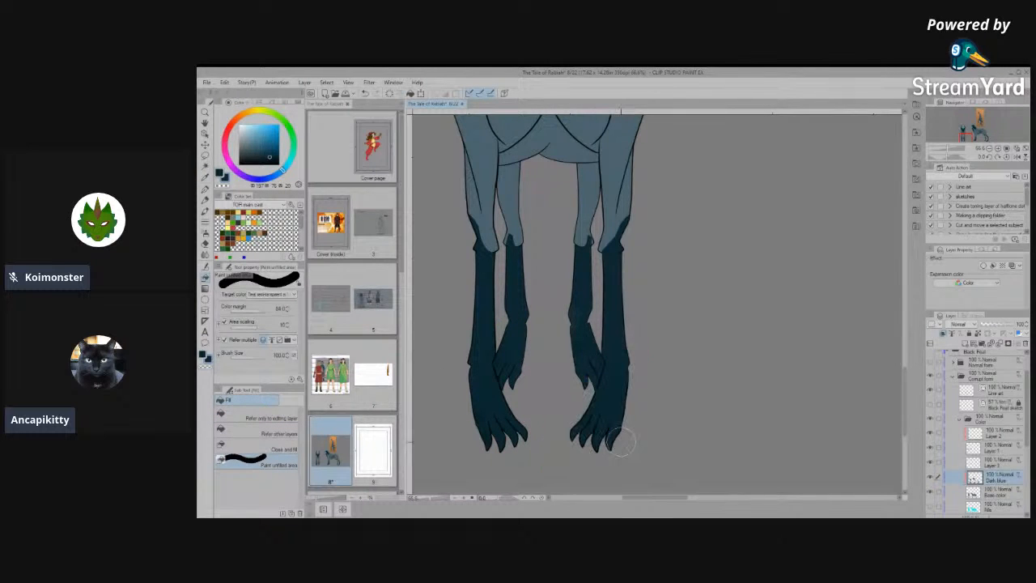
drag(605, 386, 609, 441)
- Paint the unfilled toes and edges of the side view's forepaws with dark blue
scroll(478, 421, down, 3)
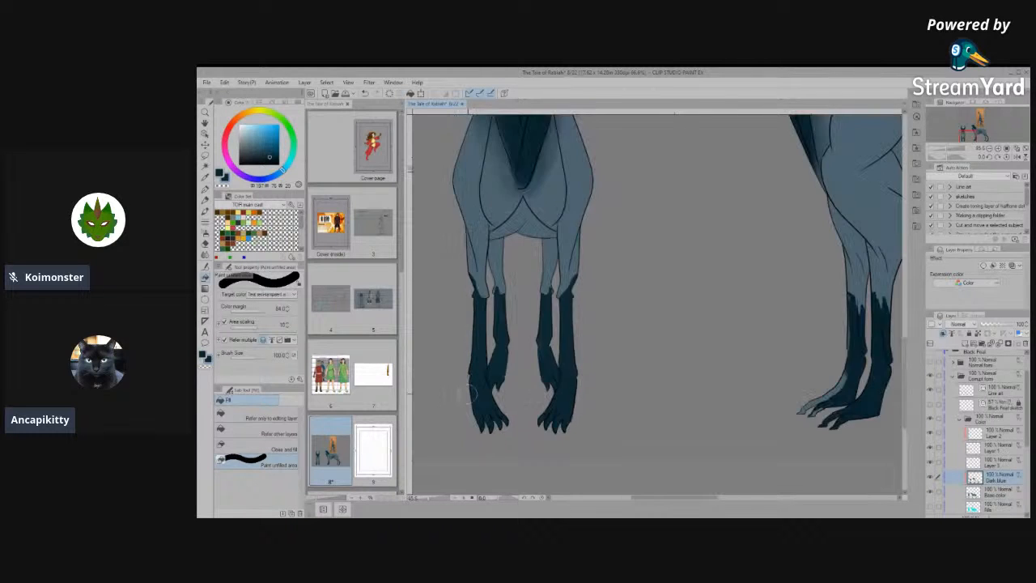
scroll(814, 424, up, 4)
scroll(757, 411, up, 1)
mouse_move(652, 361)
mouse_down()
mouse_move(627, 416)
mouse_move(584, 421)
mouse_move(599, 441)
mouse_up()
mouse_move(652, 378)
mouse_down()
mouse_move(635, 411)
mouse_move(664, 424)
mouse_up()
mouse_move(603, 376)
mouse_down()
mouse_move(600, 348)
mouse_move(538, 419)
mouse_move(640, 326)
mouse_up()
scroll(578, 402, up, 4)
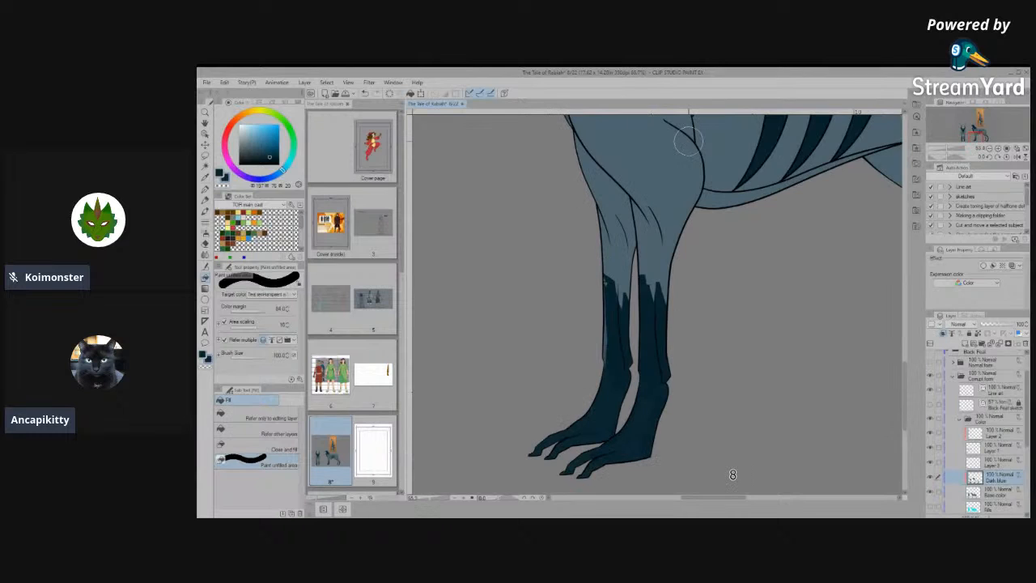
- Sample the dark blue and paint over the pale outer edge of the side view's far foreleg with the running-colour-edge watercolour brush
mouse_move(622, 324)
mouse_down()
mouse_move(625, 260)
mouse_move(598, 301)
mouse_move(595, 221)
mouse_move(599, 243)
mouse_up()
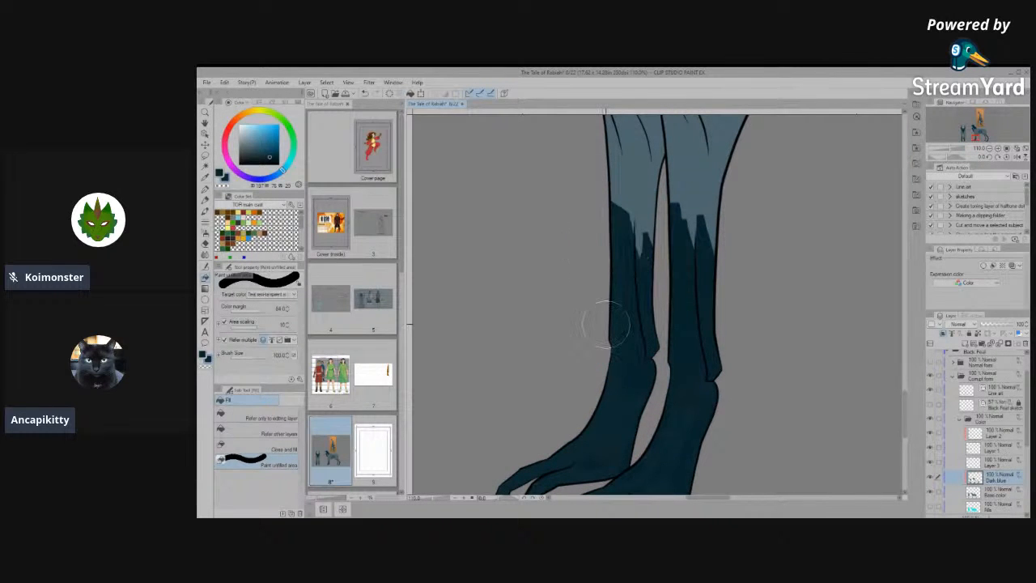
scroll(603, 328, down, 3)
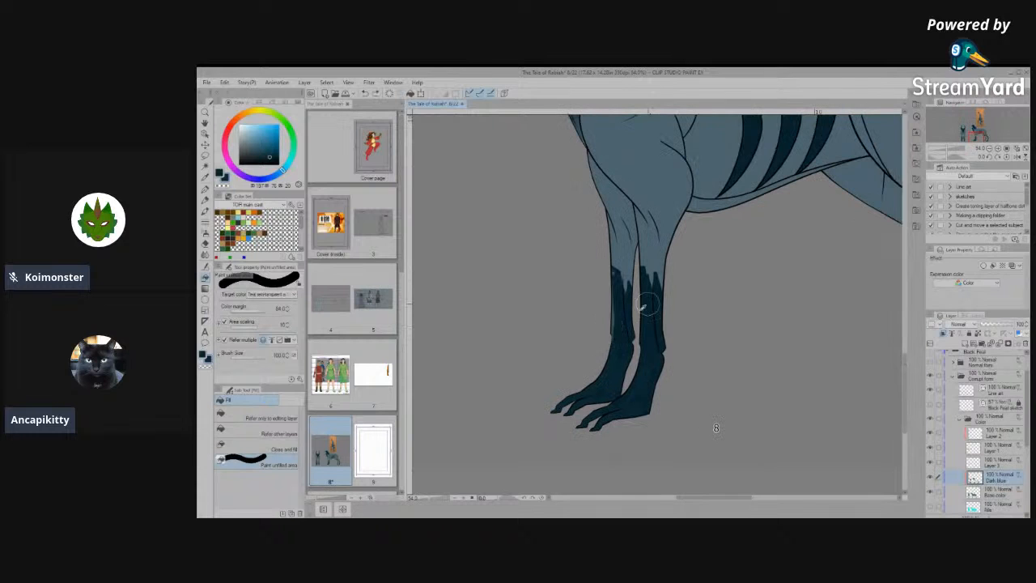
scroll(614, 320, up, 3)
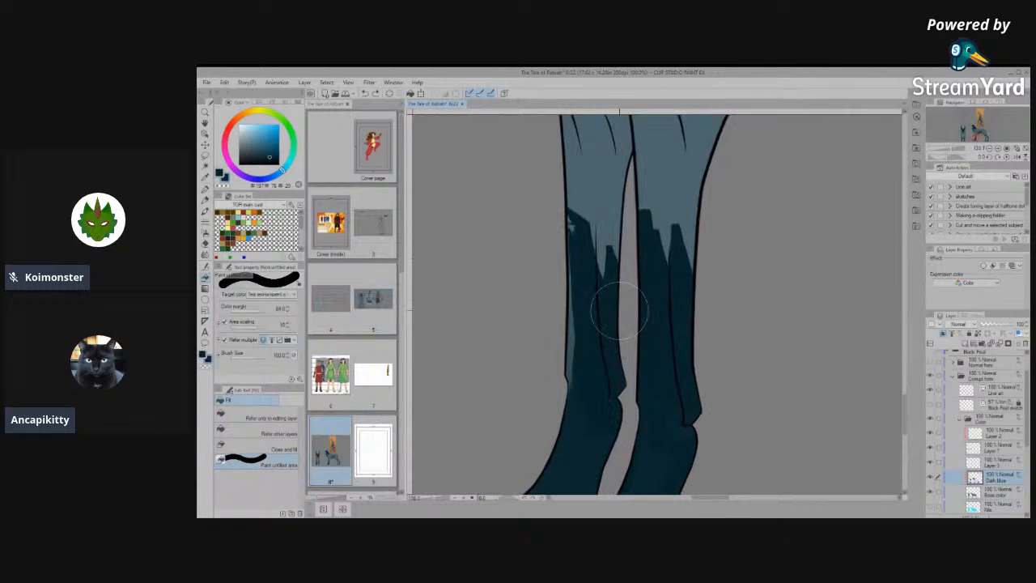
key(i)
key(g)
key(b)
mouse_move(579, 348)
mouse_down()
mouse_move(588, 414)
mouse_move(565, 324)
mouse_move(534, 264)
mouse_move(536, 239)
mouse_move(550, 266)
mouse_up()
key(bracketleft)
key(bracketleft)
key(bracketleft)
key(bracketleft)
key(bracketleft)
key(bracketleft)
key(bracketleft)
key(bracketleft)
key(space)
drag(602, 420, 621, 294)
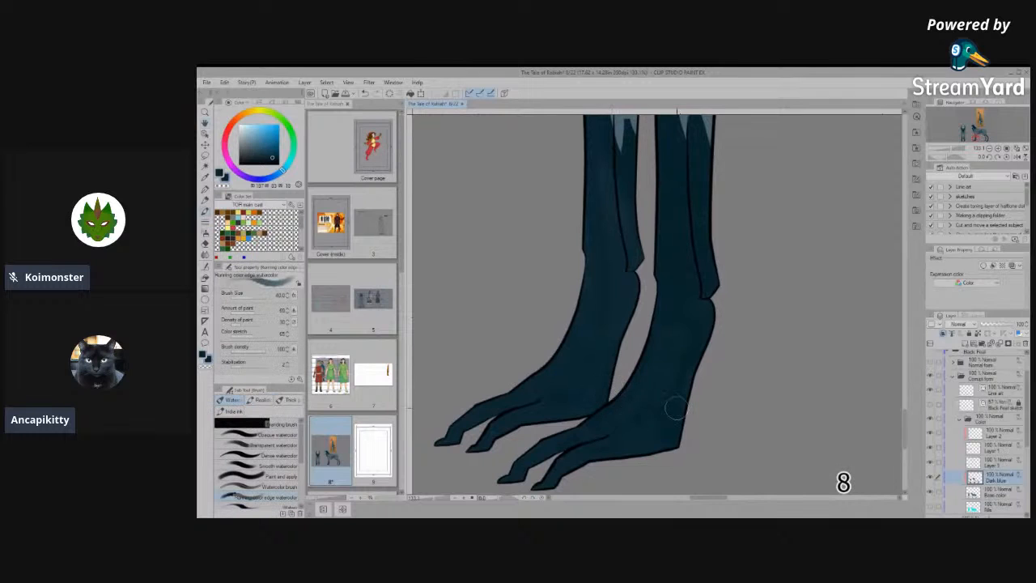
- Enlarge the watercolour brush to 120 and even out the dark blue on the side view's forelegs
key(bracketright)
key(bracketright)
key(bracketright)
key(bracketright)
key(bracketright)
key(bracketright)
key(space)
mouse_move(659, 318)
mouse_down()
mouse_move(631, 435)
mouse_move(617, 432)
mouse_up()
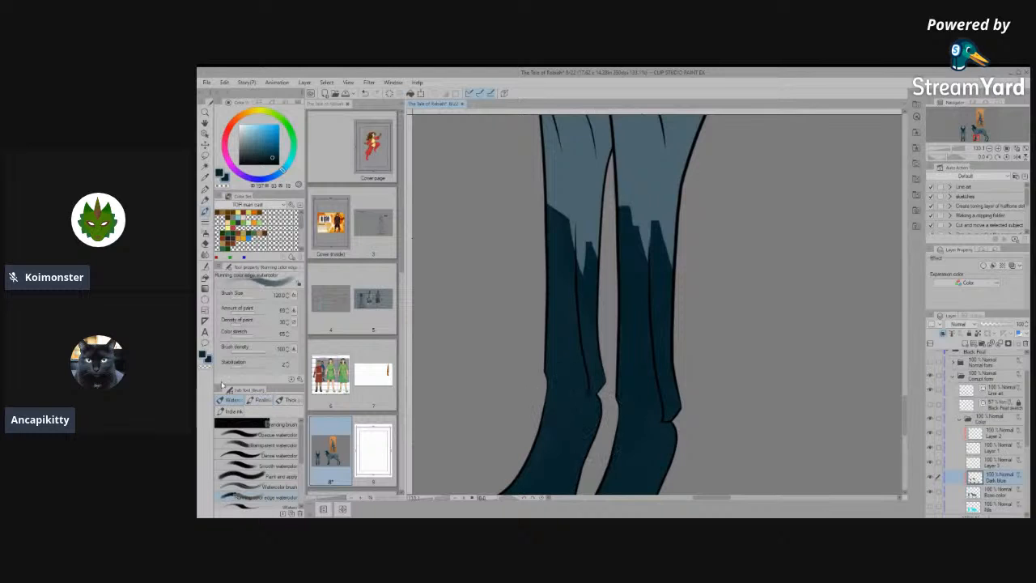
- Activate the base colour layer, sample the base colour and cover gaps at the far foreleg's rear joint with the unfilled-area brush
click(204, 279)
scroll(559, 396, up, 3)
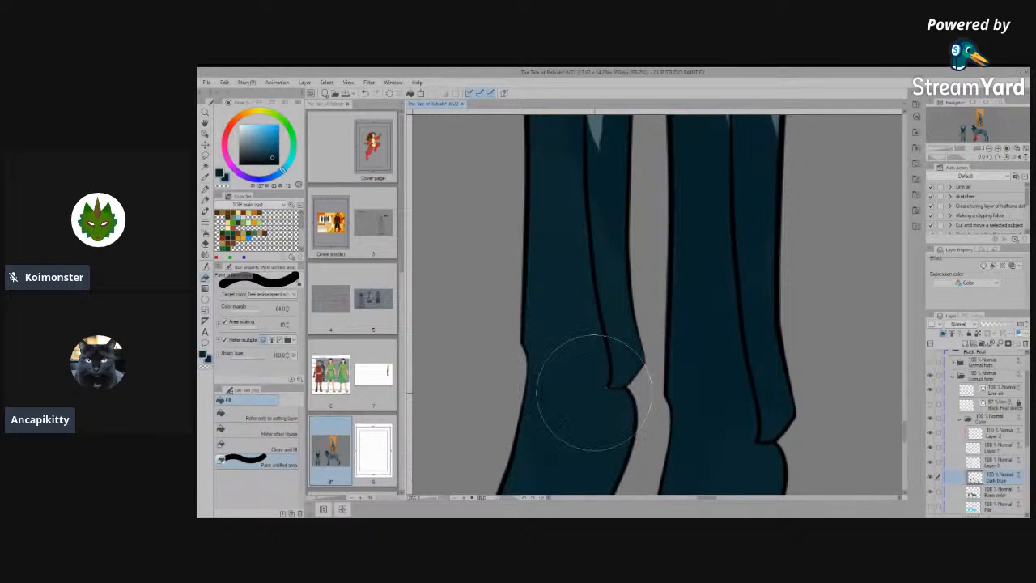
click(1006, 493)
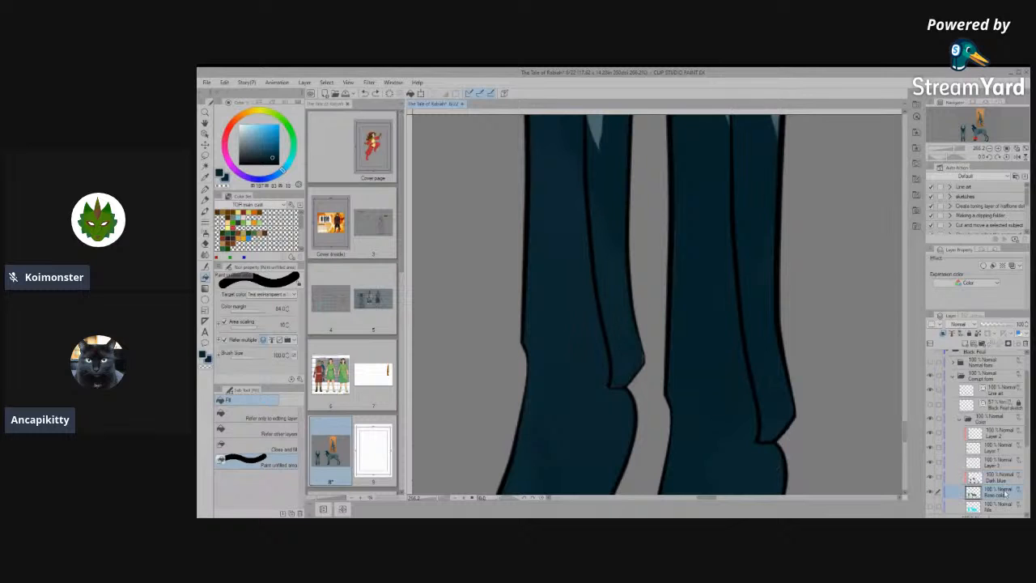
drag(753, 198, 748, 281)
alt+click(761, 156)
drag(581, 370, 554, 277)
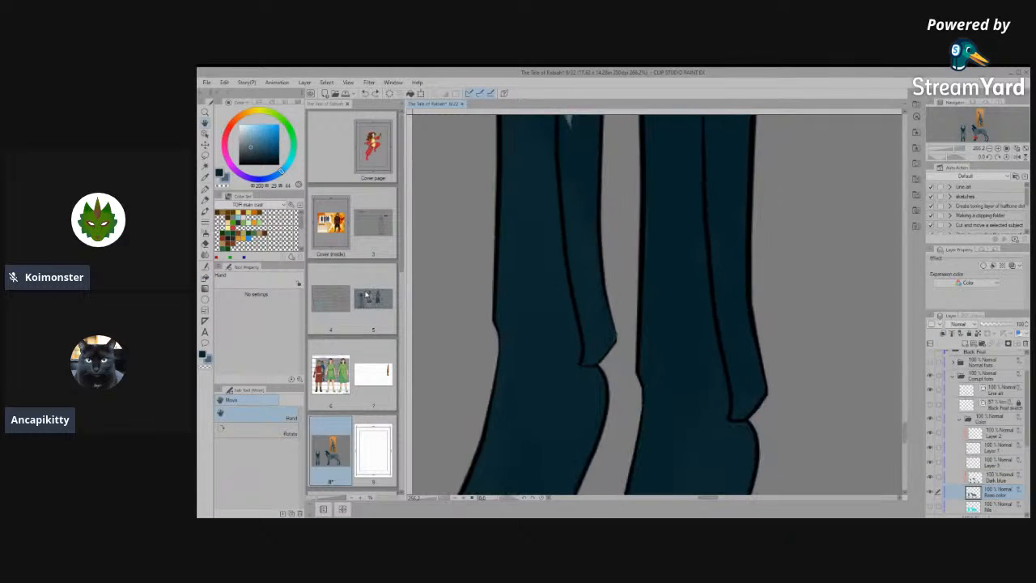
click(205, 278)
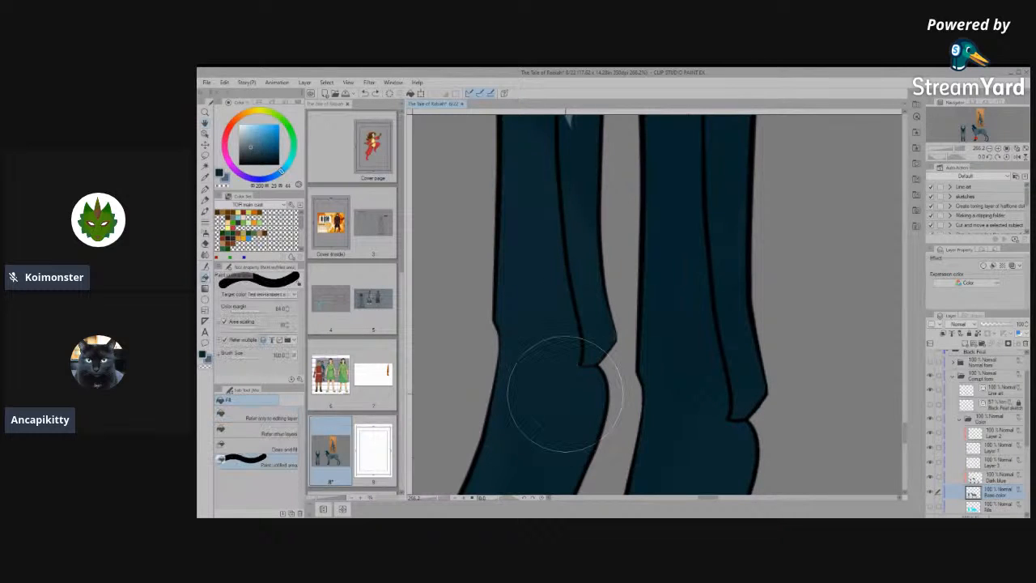
drag(565, 370, 612, 323)
mouse_move(564, 371)
mouse_down()
mouse_move(605, 336)
mouse_move(601, 371)
mouse_up()
scroll(611, 300, up, 5)
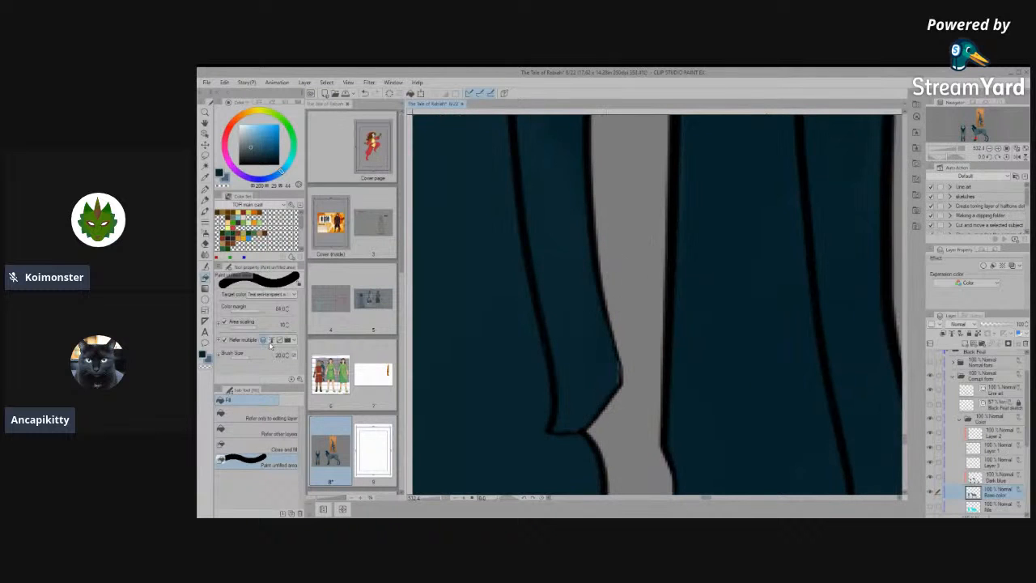
- Select the vector line along the back of the far foreleg and set its brush size to 7
click(206, 138)
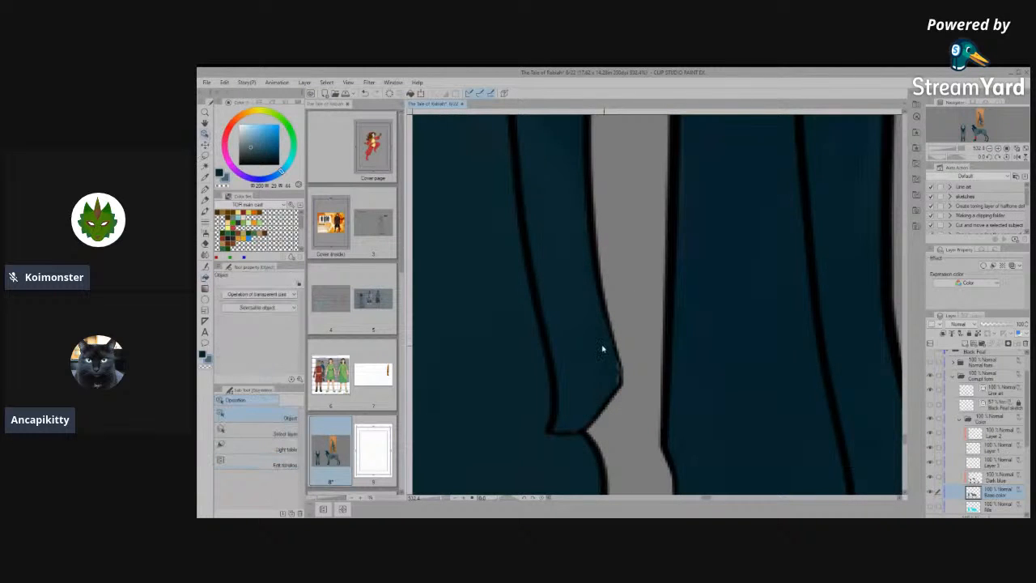
click(629, 390)
scroll(583, 389, up, 2)
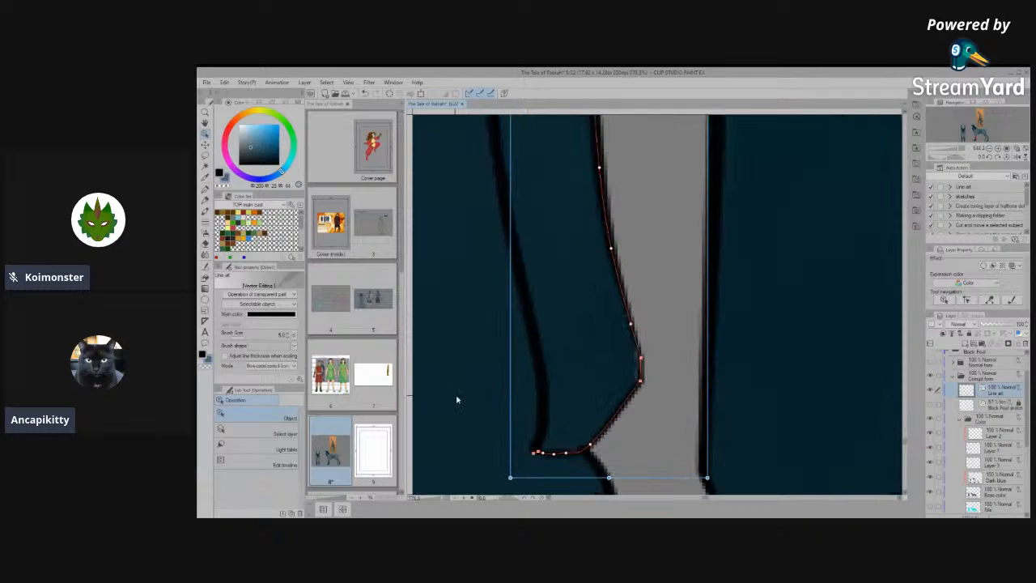
click(288, 334)
click(288, 334)
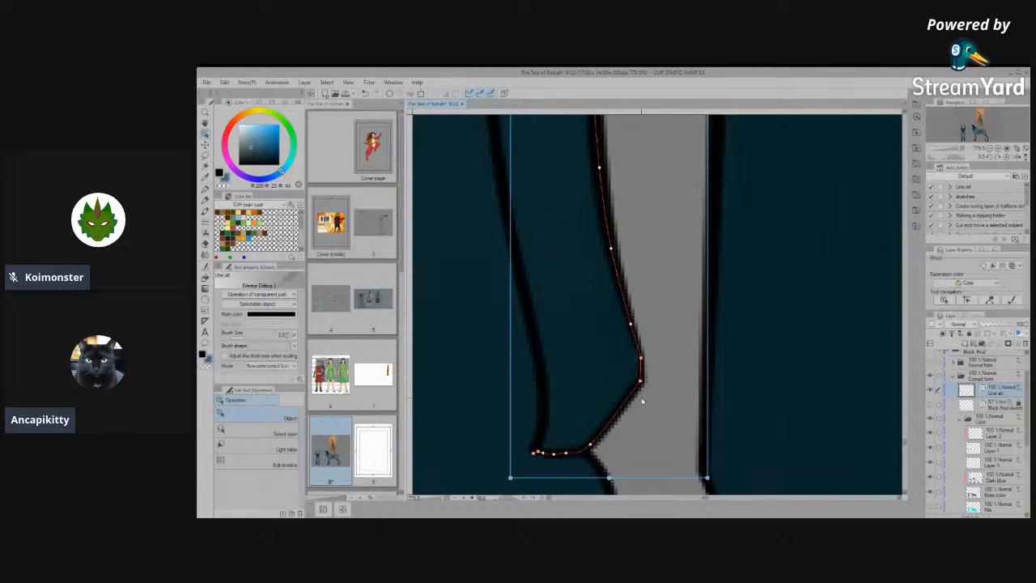
scroll(644, 384, down, 2)
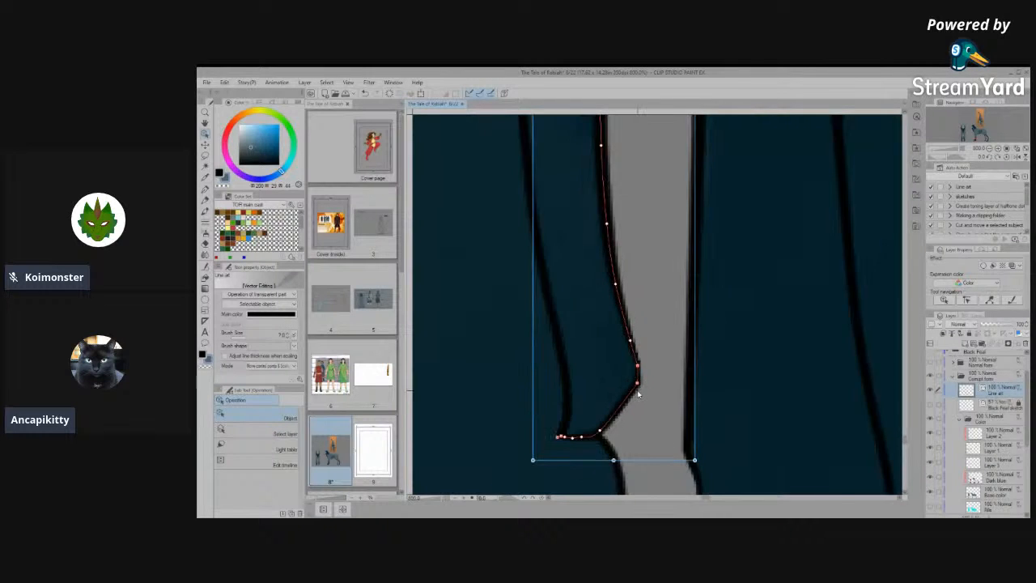
scroll(639, 394, down, 3)
click(663, 364)
scroll(631, 395, up, 5)
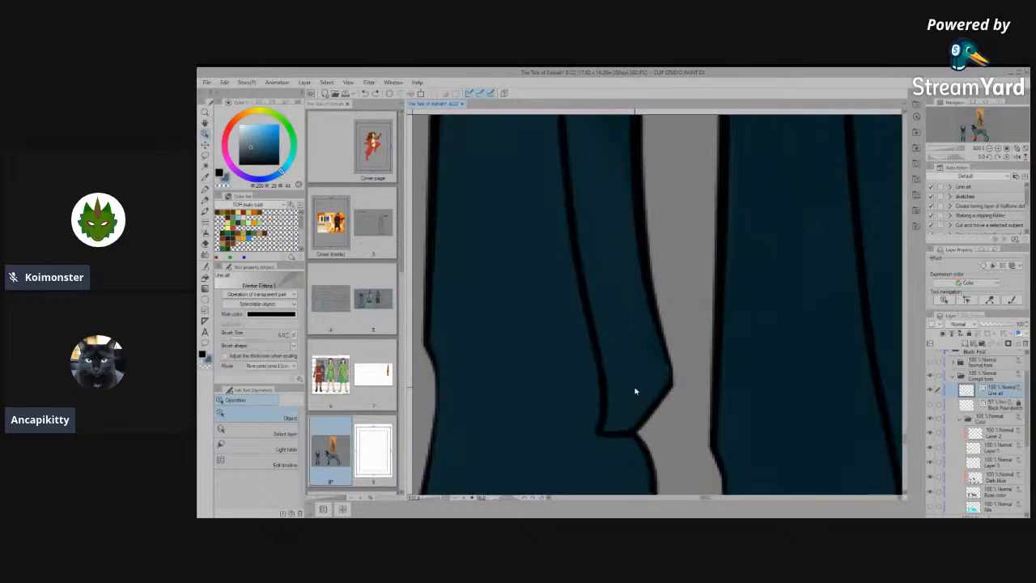
- Move the two control points at the corner of the far foreleg's rear joint inward to smooth the outline, and deselect the line
scroll(635, 392, up, 5)
click(679, 383)
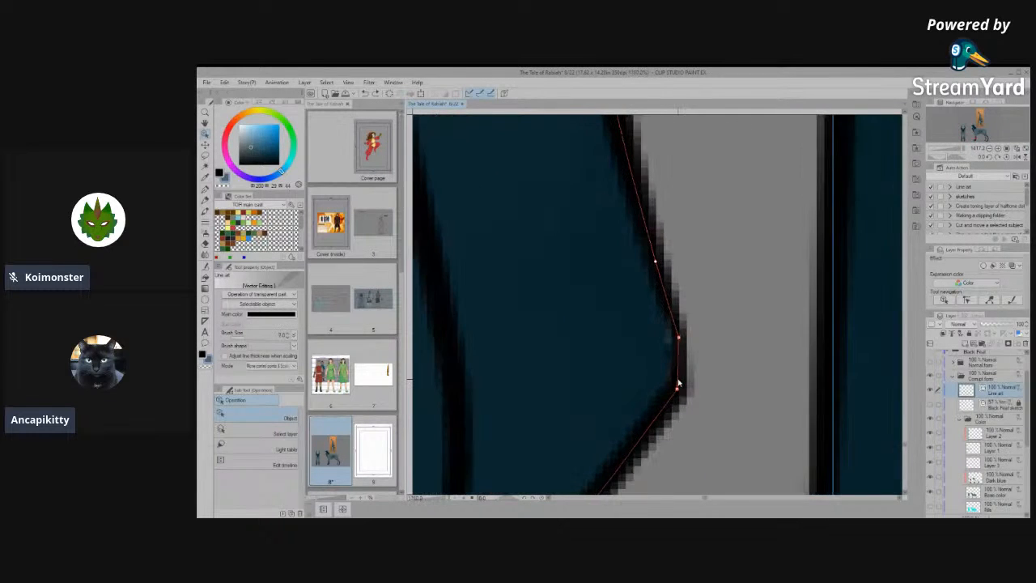
scroll(678, 383, up, 1)
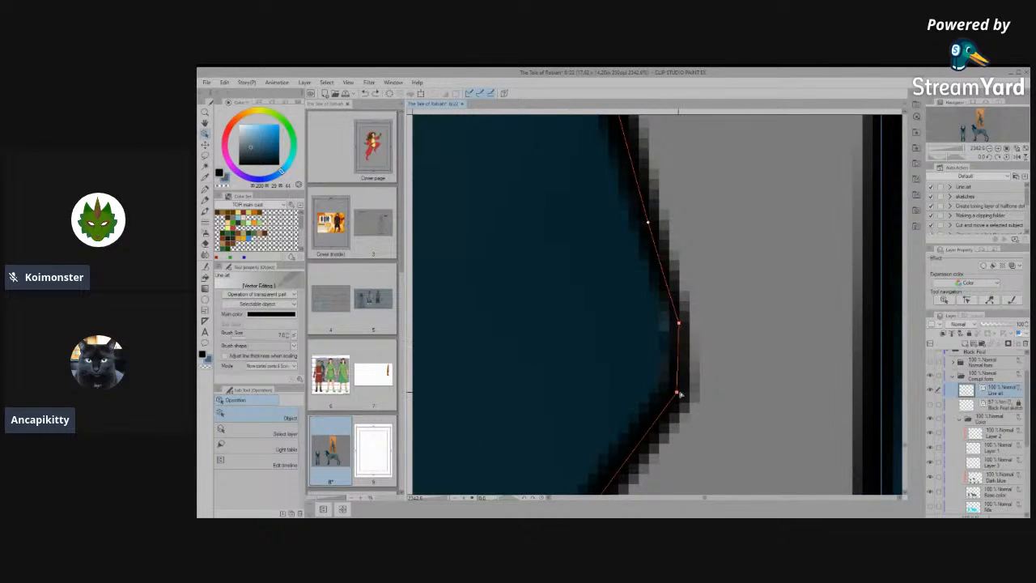
drag(680, 393, 663, 396)
key(ctrl+z)
click(679, 385)
drag(677, 394, 663, 400)
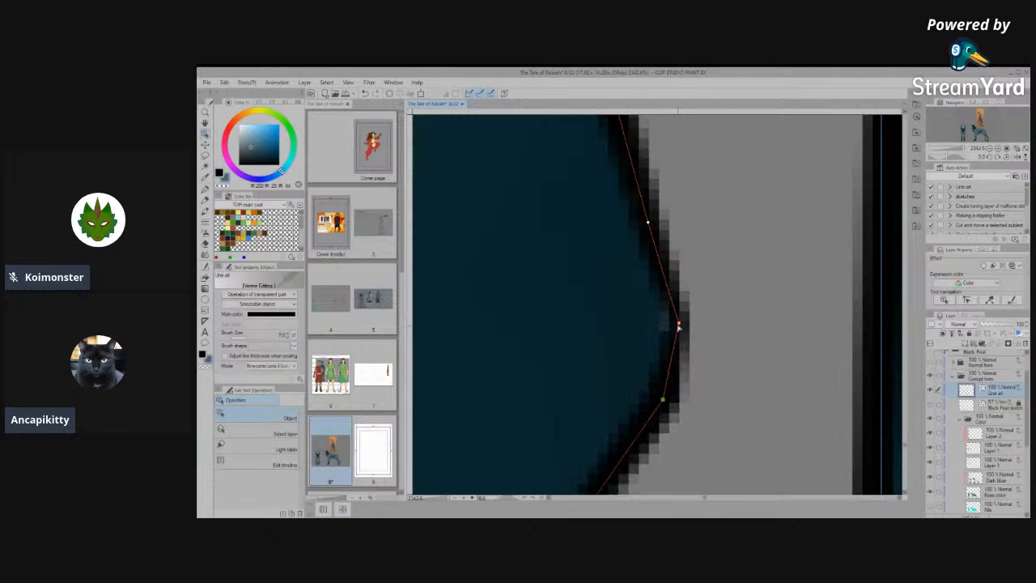
drag(679, 324, 671, 325)
scroll(669, 326, down, 8)
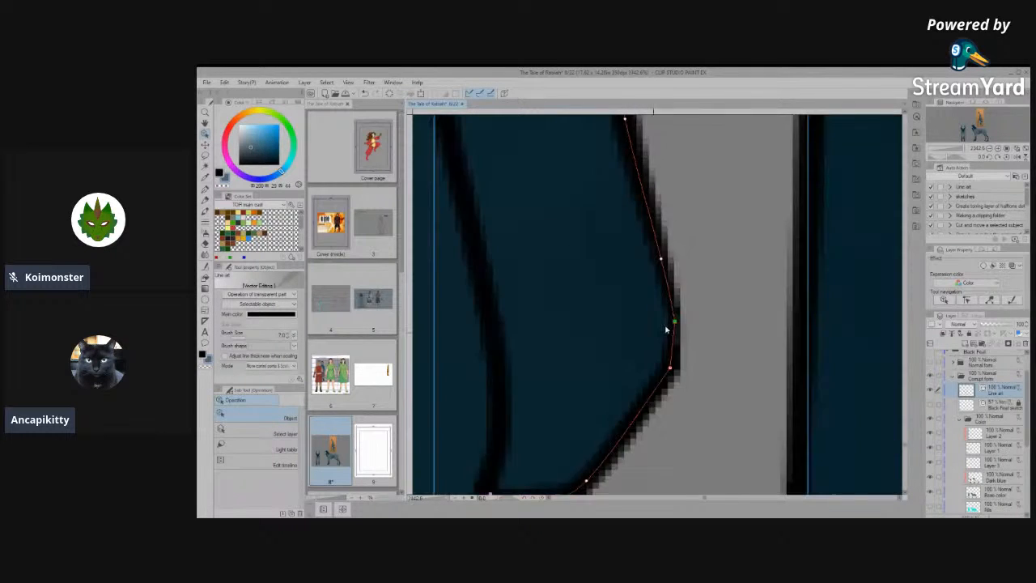
scroll(595, 401, down, 2)
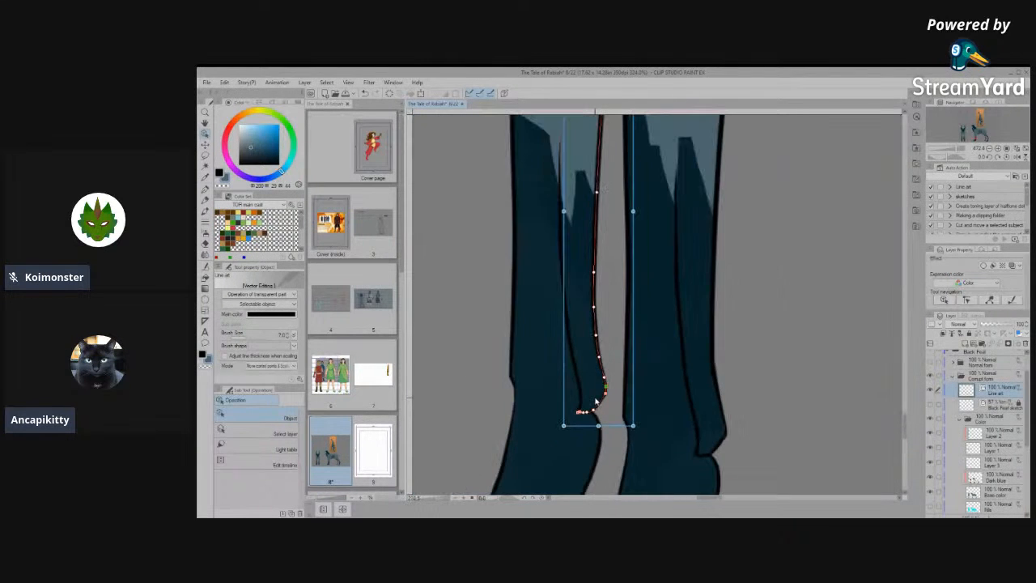
scroll(673, 394, down, 6)
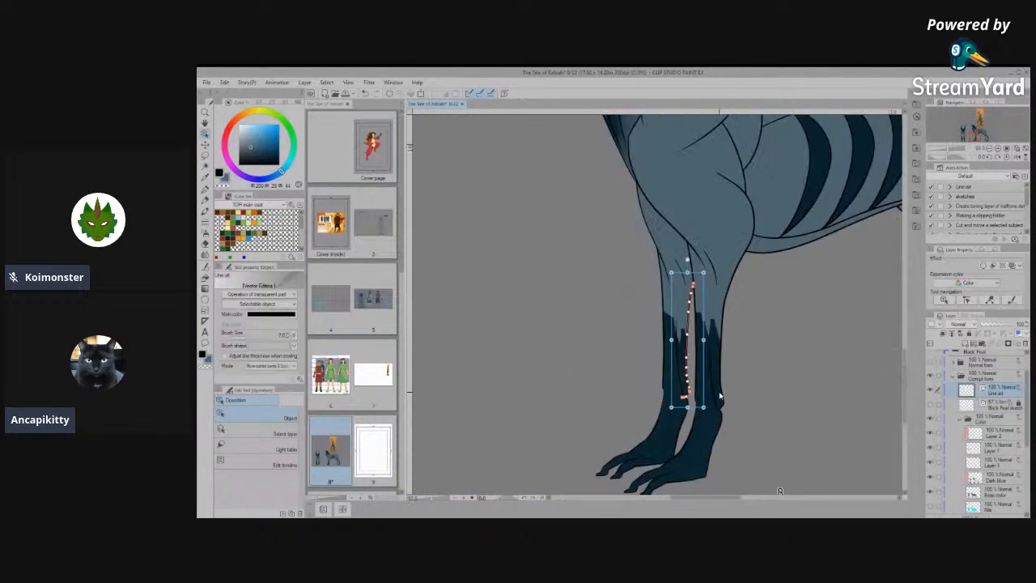
scroll(663, 405, down, 5)
scroll(713, 426, up, 2)
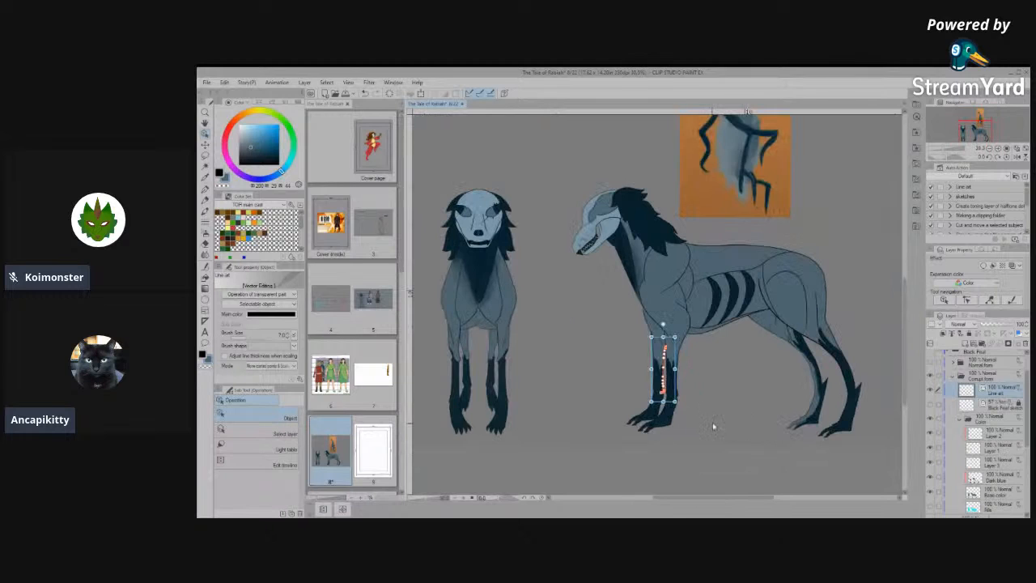
click(710, 426)
- Set up the pen at size 60 on the Dark blue layer and undo the base-coloured stroke on the near hind paw
scroll(678, 393, down, 3)
scroll(742, 432, up, 5)
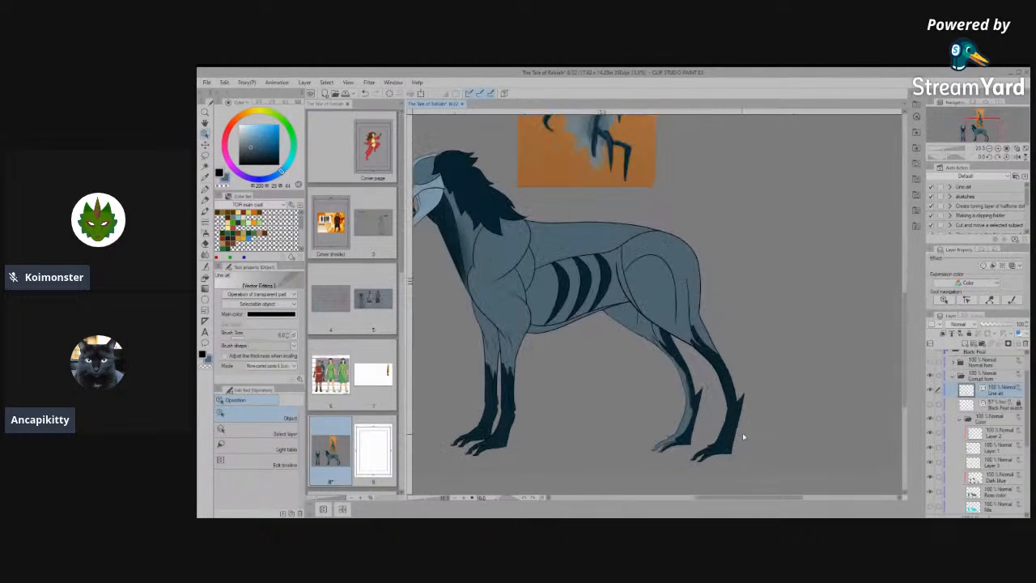
scroll(734, 446, up, 3)
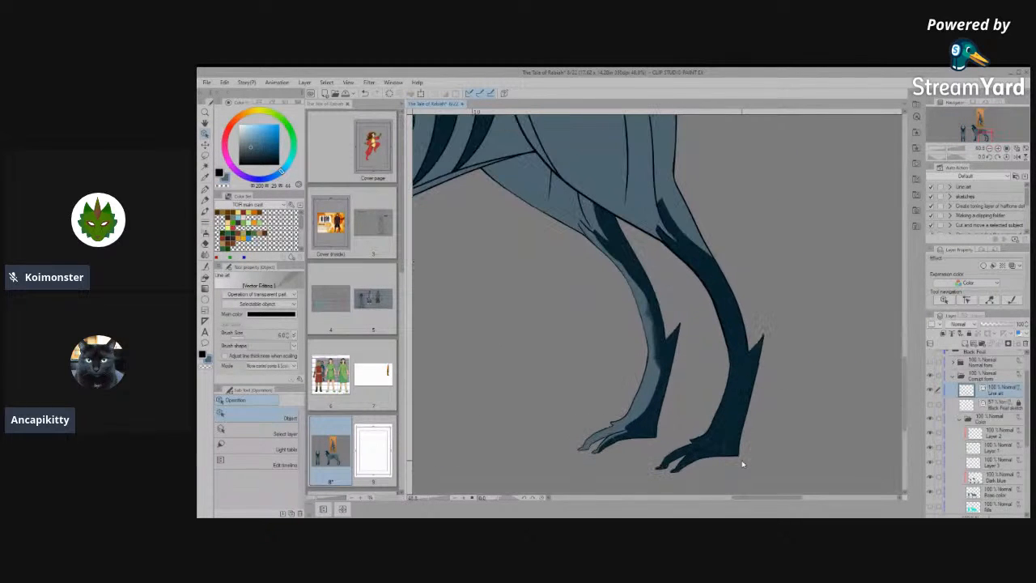
click(206, 190)
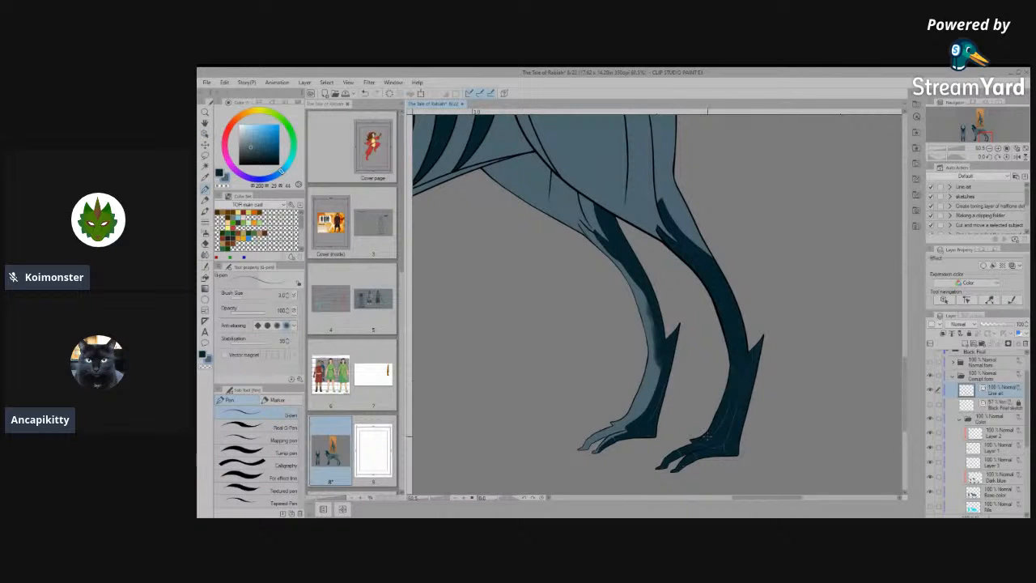
key(bracketright)
key(bracketright)
key(bracketright)
key(bracketright)
key(bracketright)
key(bracketright)
key(bracketright)
key(bracketright)
key(bracketright)
key(bracketright)
key(bracketright)
key(bracketright)
key(bracketright)
key(bracketright)
key(bracketright)
key(bracketright)
key(bracketright)
key(space)
mouse_move(745, 418)
mouse_down()
mouse_move(714, 365)
mouse_move(633, 433)
mouse_move(655, 405)
mouse_up()
click(996, 479)
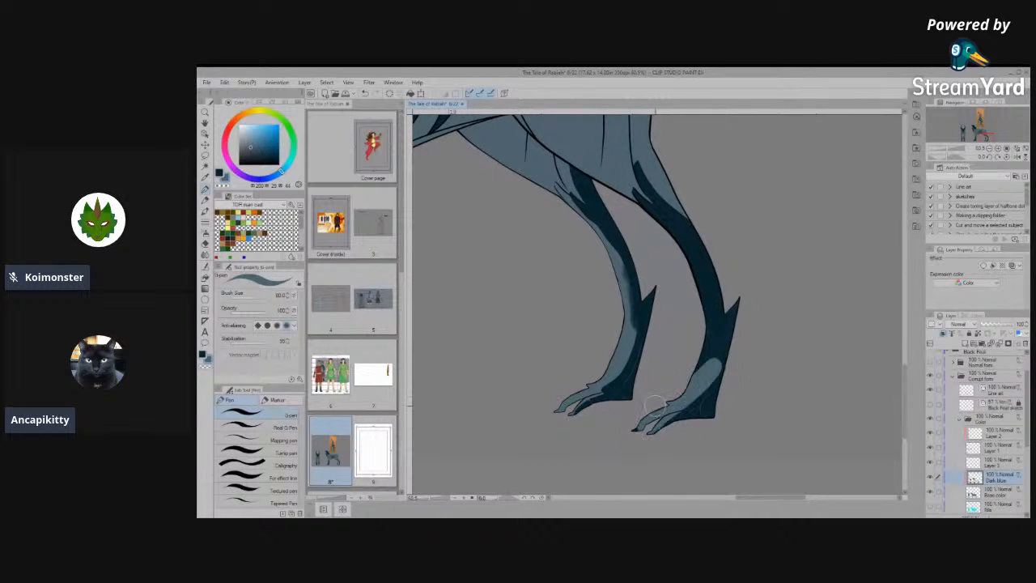
key(ctrl+z)
- Sample the markings' dark blue and paint over the lighter areas of the side view's far hind paw and lower leg
key(i)
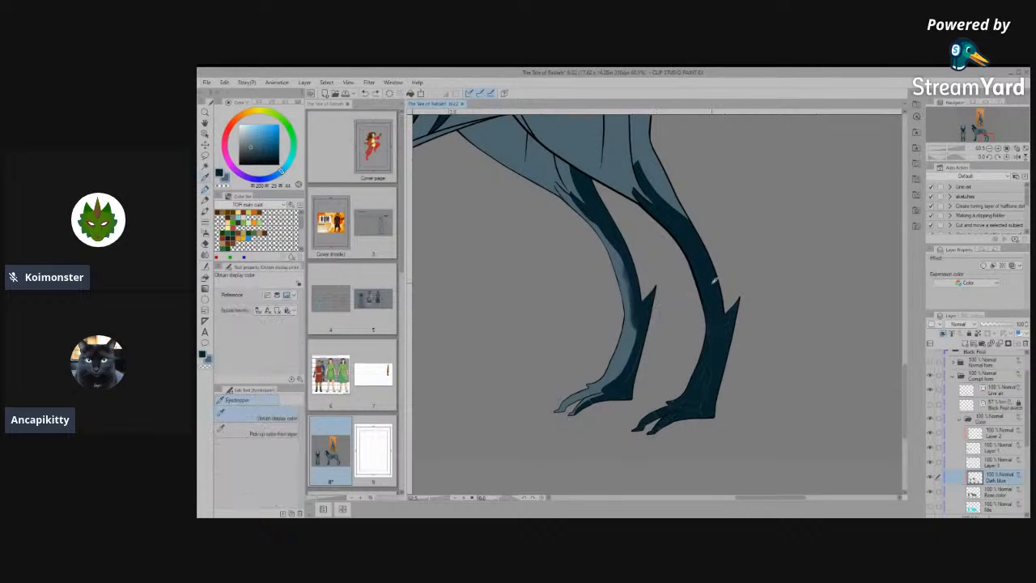
click(714, 281)
key(p)
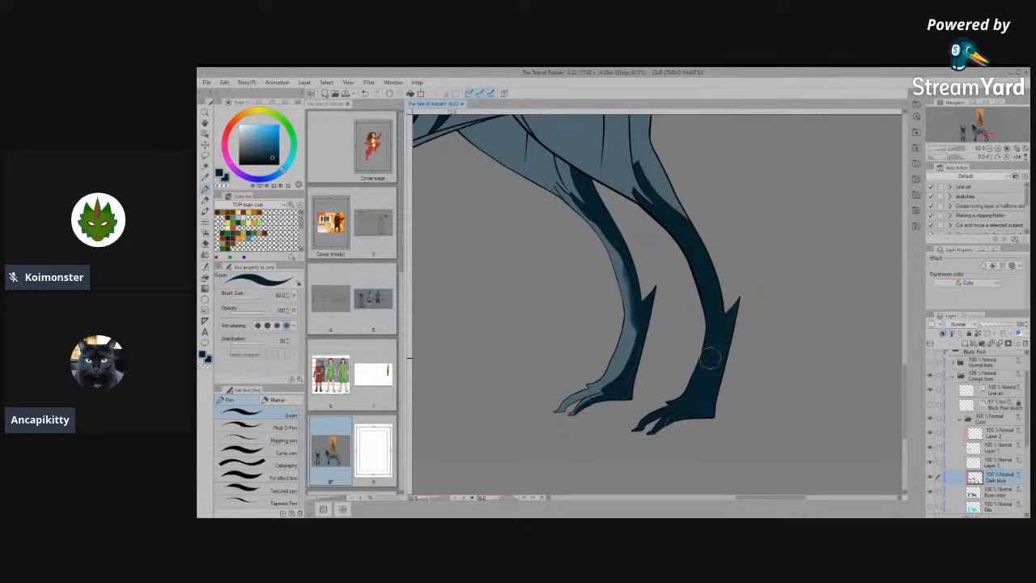
mouse_move(636, 361)
mouse_down()
mouse_move(575, 409)
mouse_move(619, 356)
mouse_move(591, 430)
mouse_up()
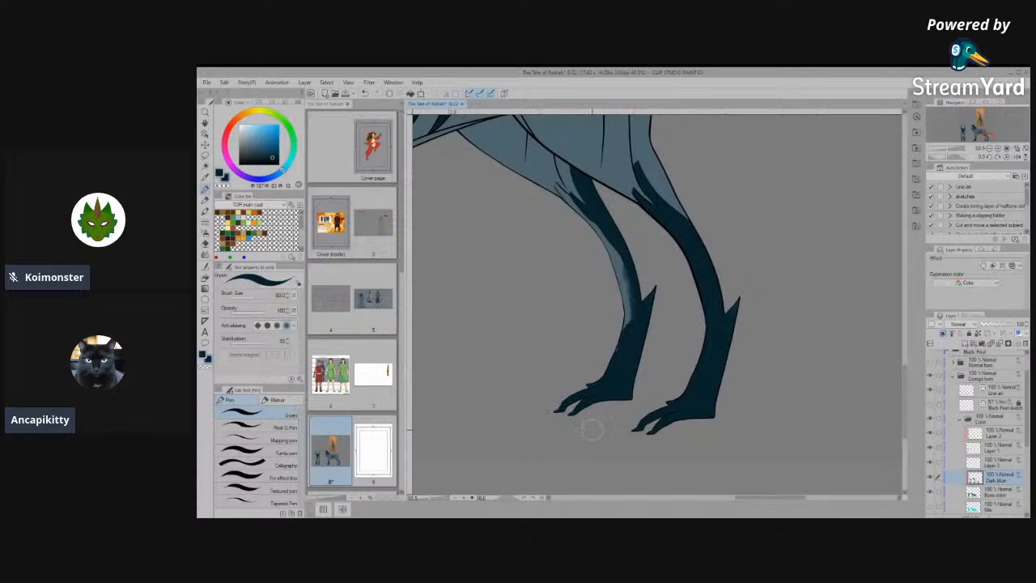
drag(625, 327, 638, 291)
mouse_move(613, 251)
mouse_down()
mouse_move(627, 282)
mouse_move(620, 363)
mouse_up()
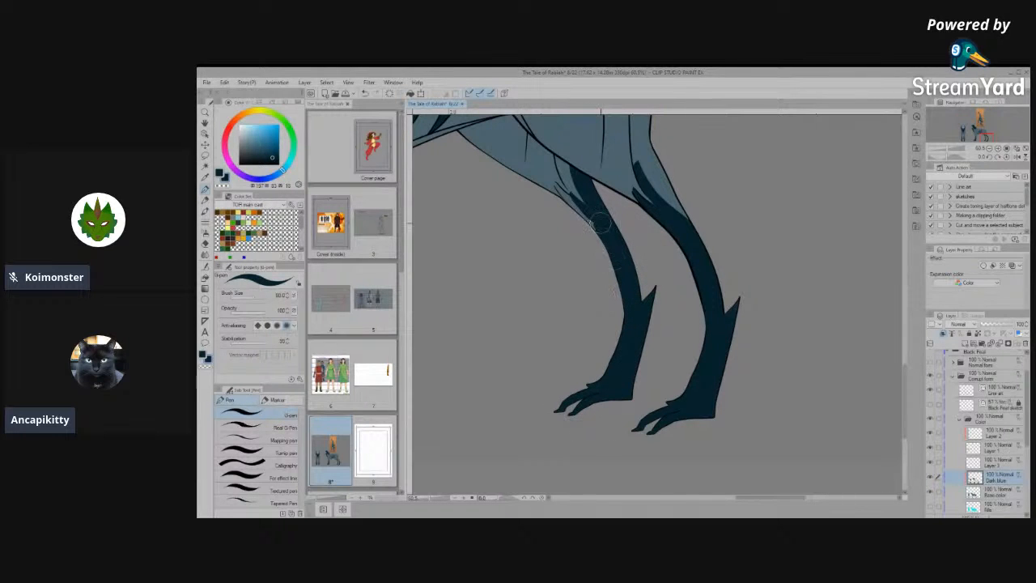
- On the Base color layer, paint dark blue under the side view's near hind paw and past its heel outline
scroll(628, 336, up, 3)
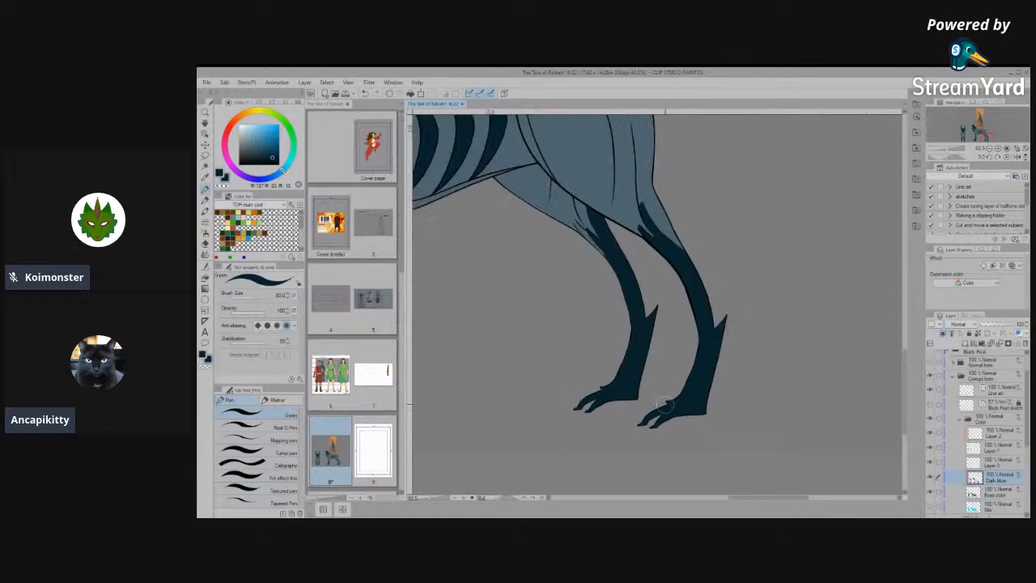
scroll(698, 415, up, 2)
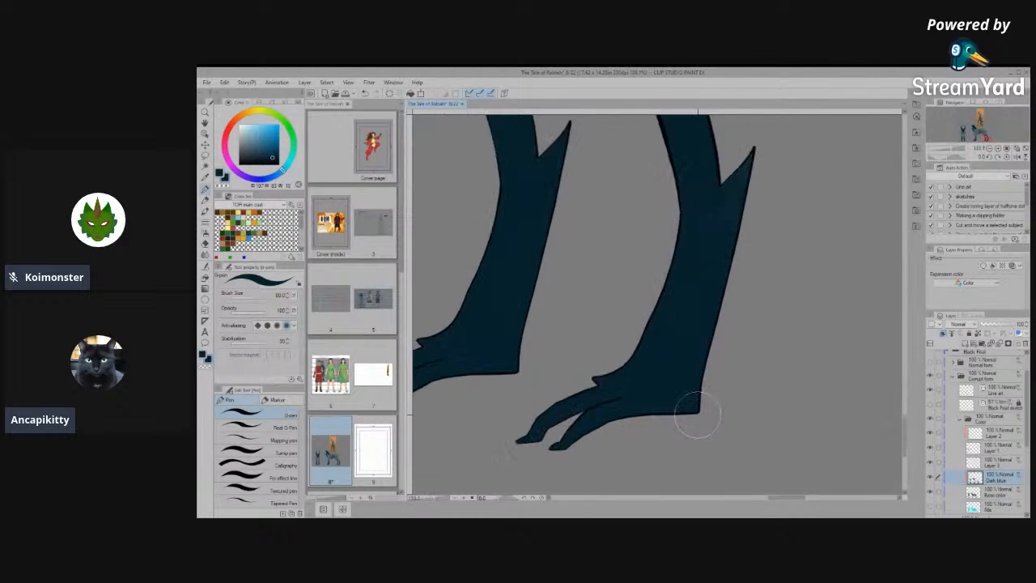
click(985, 492)
scroll(733, 435, up, 2)
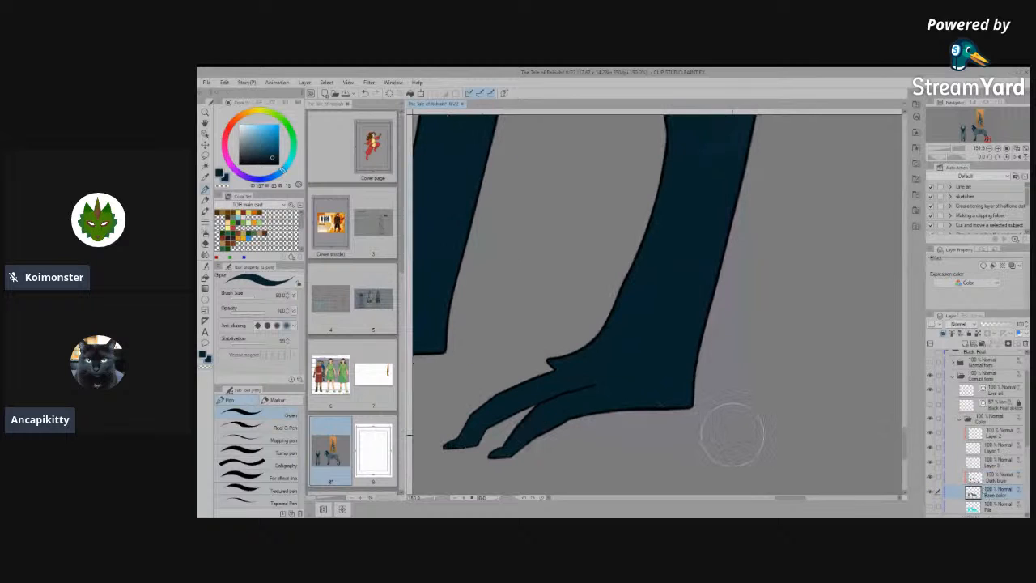
drag(575, 374, 673, 379)
drag(614, 412, 721, 397)
- Erase the overspill behind the heel and beneath the sole of the near hind paw
mouse_move(723, 351)
mouse_down()
mouse_move(712, 435)
mouse_move(721, 349)
mouse_up()
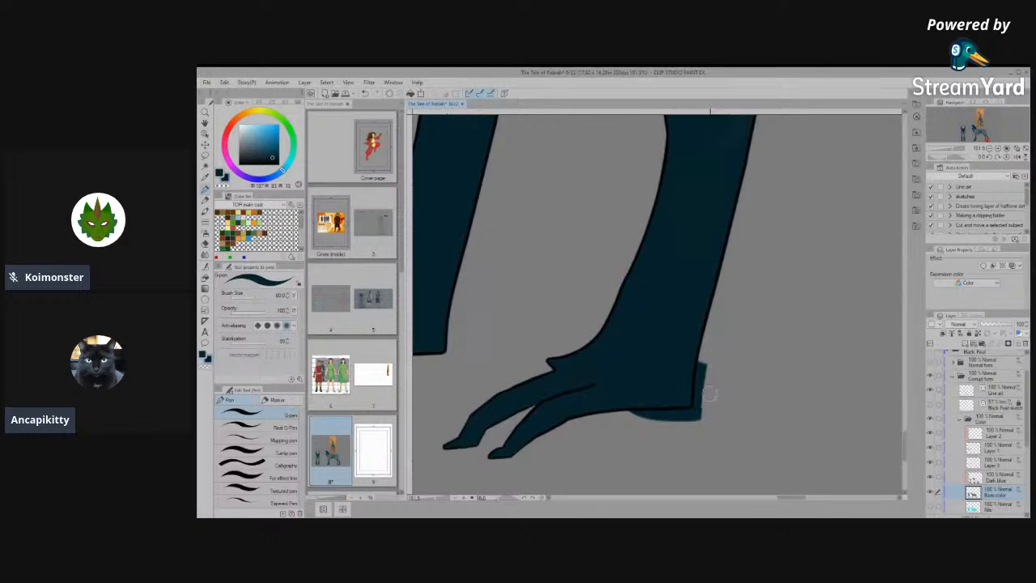
mouse_move(709, 394)
mouse_down()
mouse_move(705, 411)
mouse_move(706, 361)
mouse_up()
mouse_move(703, 404)
mouse_down()
mouse_move(699, 433)
mouse_move(714, 418)
mouse_move(625, 421)
mouse_up()
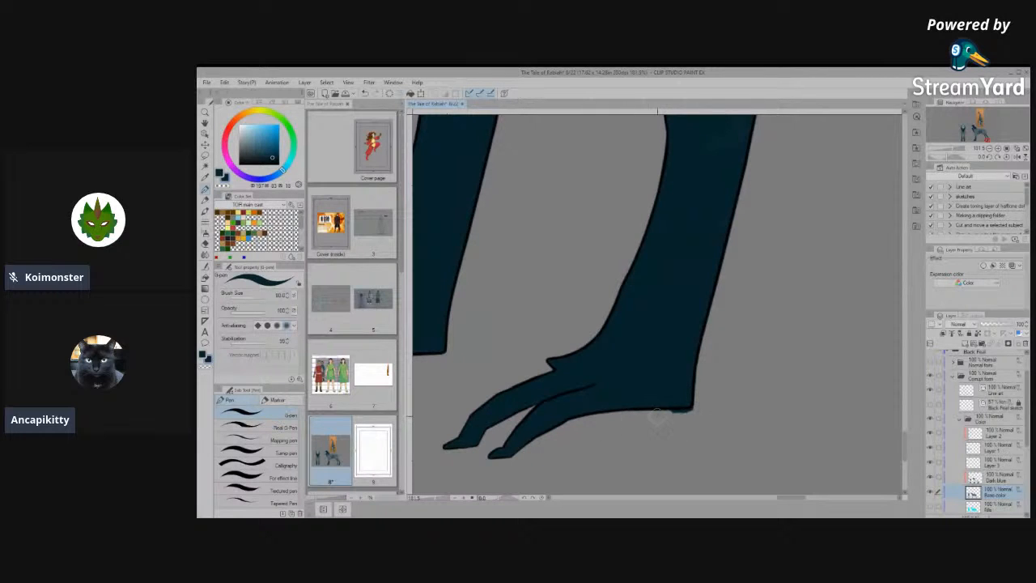
scroll(571, 423, down, 5)
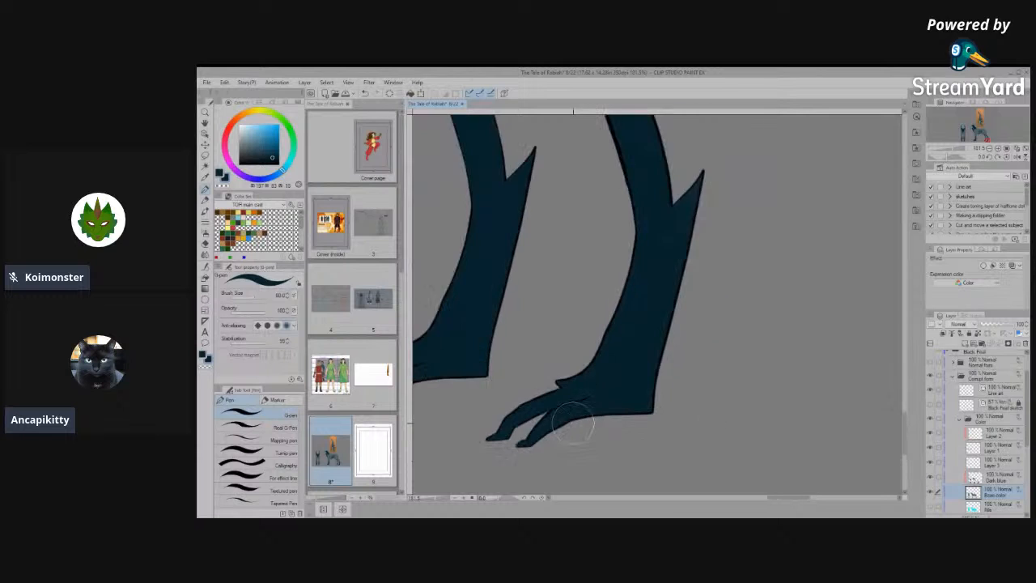
- Paint the dark blue base under the side view's far hind paw on the Base color layer
scroll(496, 385, up, 2)
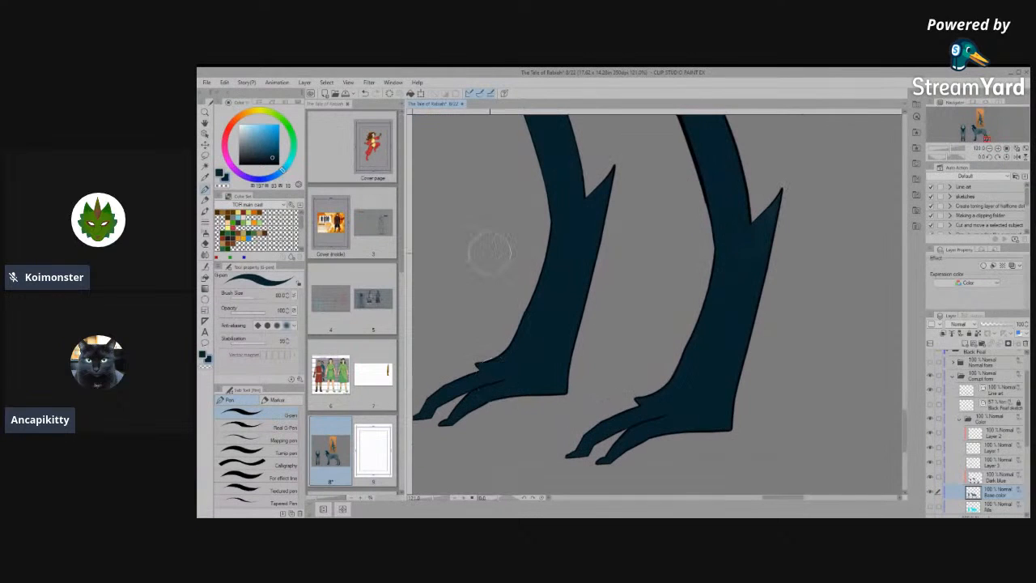
mouse_move(507, 369)
mouse_down()
mouse_move(594, 372)
mouse_move(580, 383)
mouse_up()
scroll(572, 382, down, 7)
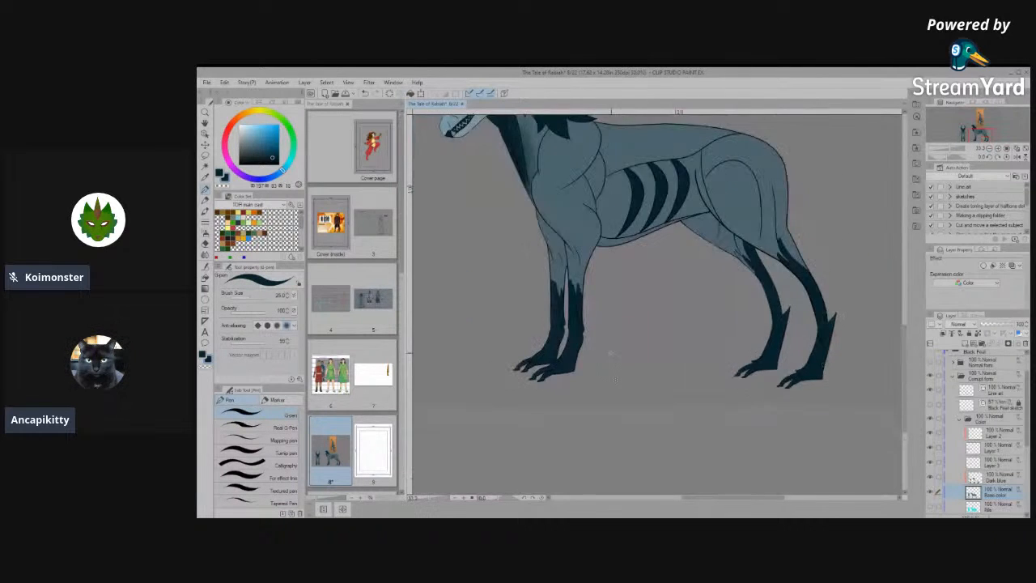
- With the pen at size 25, paint dark blue base over the front view's hind paw where it meets the foreleg
scroll(612, 354, up, 5)
scroll(585, 306, down, 5)
drag(585, 306, 790, 363)
scroll(527, 365, up, 3)
scroll(527, 366, up, 5)
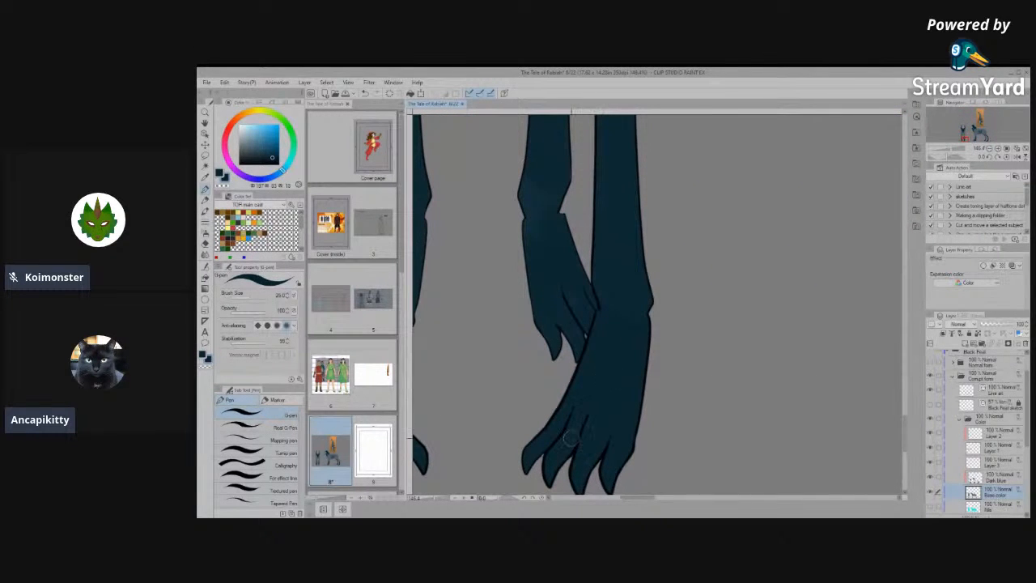
scroll(579, 398, down, 3)
scroll(641, 364, up, 3)
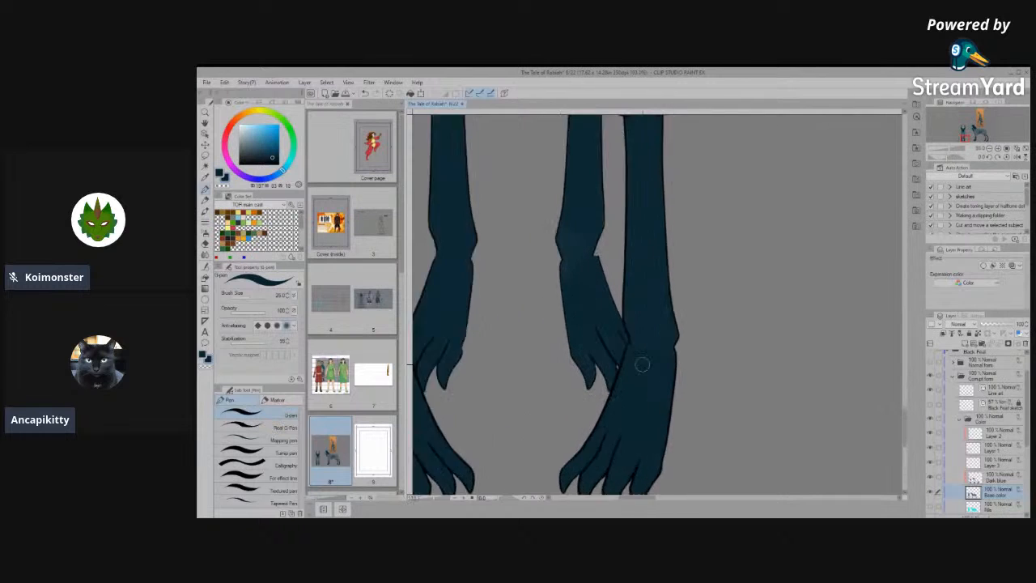
scroll(621, 350, up, 2)
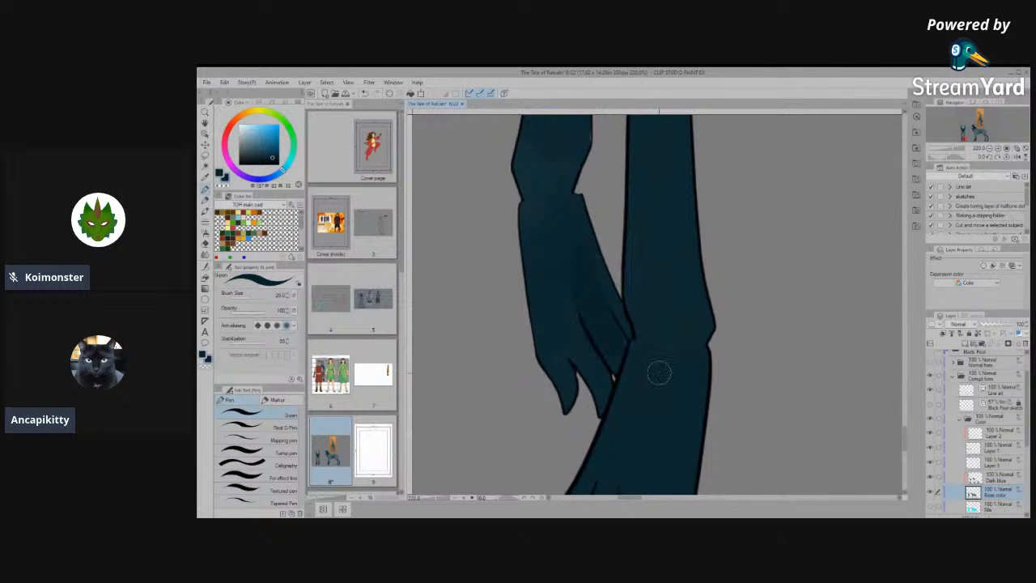
scroll(654, 351, up, 3)
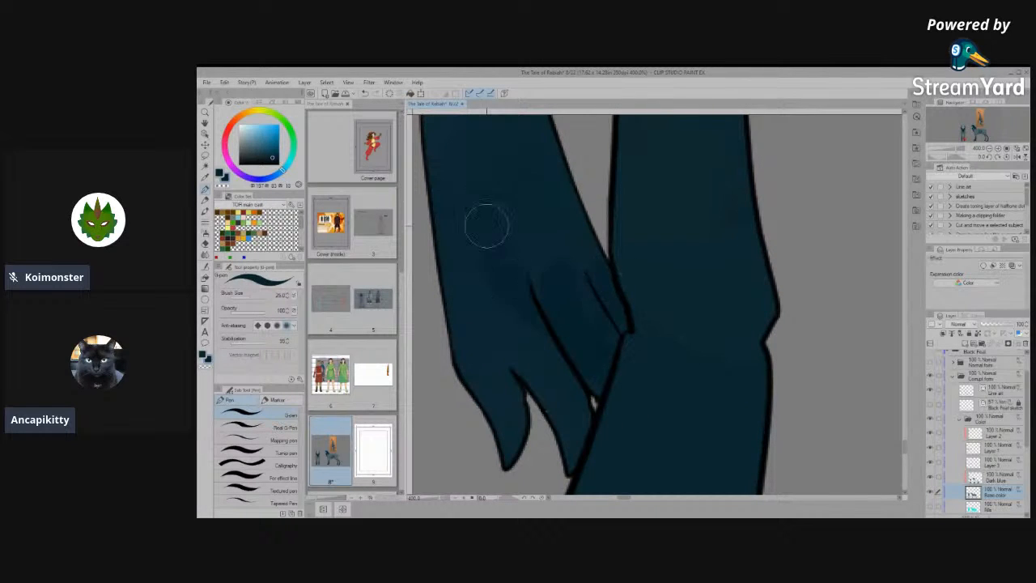
mouse_move(613, 329)
mouse_down()
mouse_move(510, 151)
mouse_move(541, 321)
mouse_move(508, 208)
mouse_move(487, 187)
mouse_move(489, 319)
mouse_move(552, 371)
mouse_move(576, 420)
mouse_move(541, 374)
mouse_move(582, 462)
mouse_move(569, 389)
mouse_move(546, 354)
mouse_move(584, 445)
mouse_up()
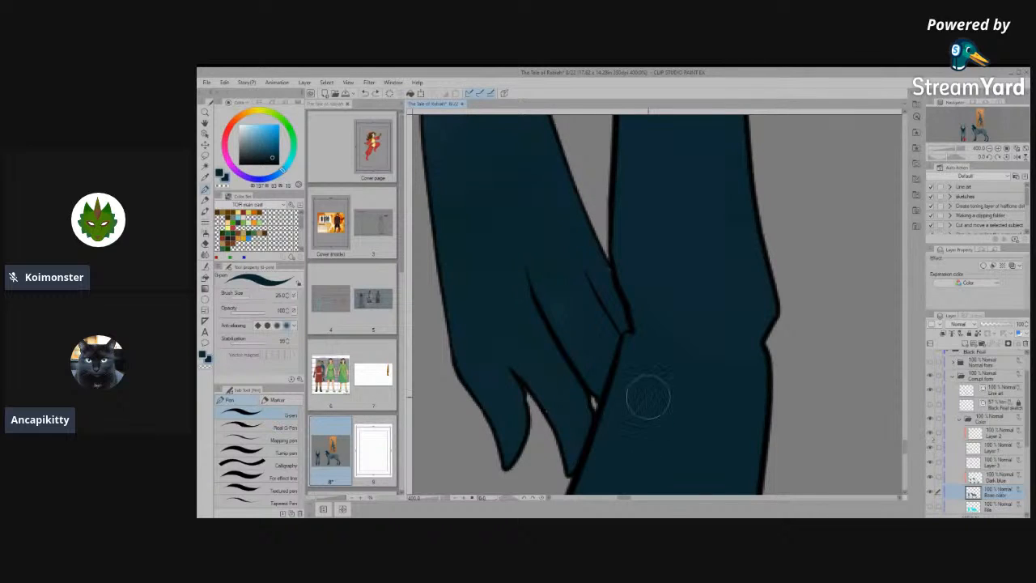
- Brush over the gaps in the front view's hind paw with Paint unfilled area on the Base color and Dark blue layers
scroll(646, 392, down, 1)
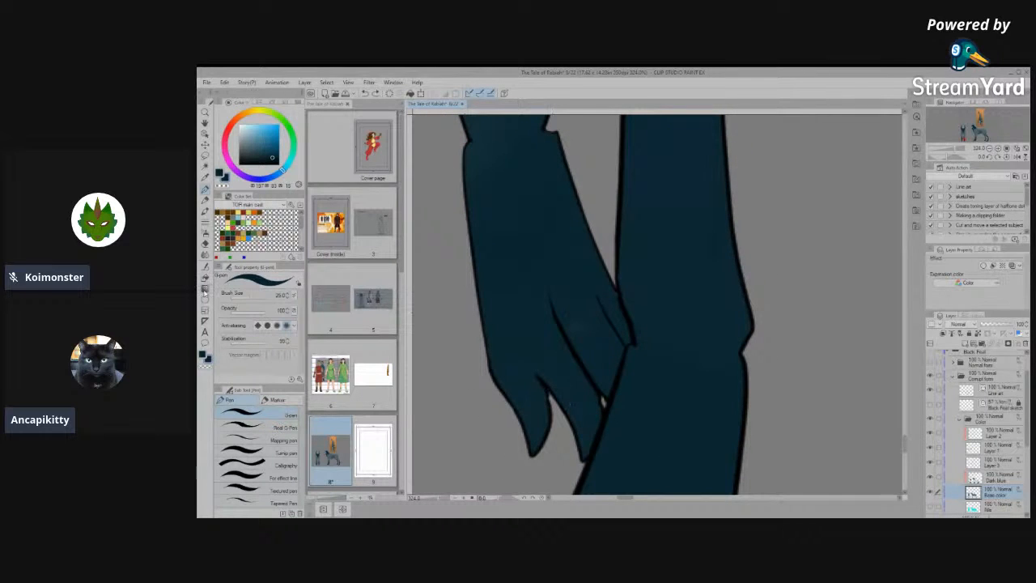
click(205, 276)
drag(558, 397, 571, 409)
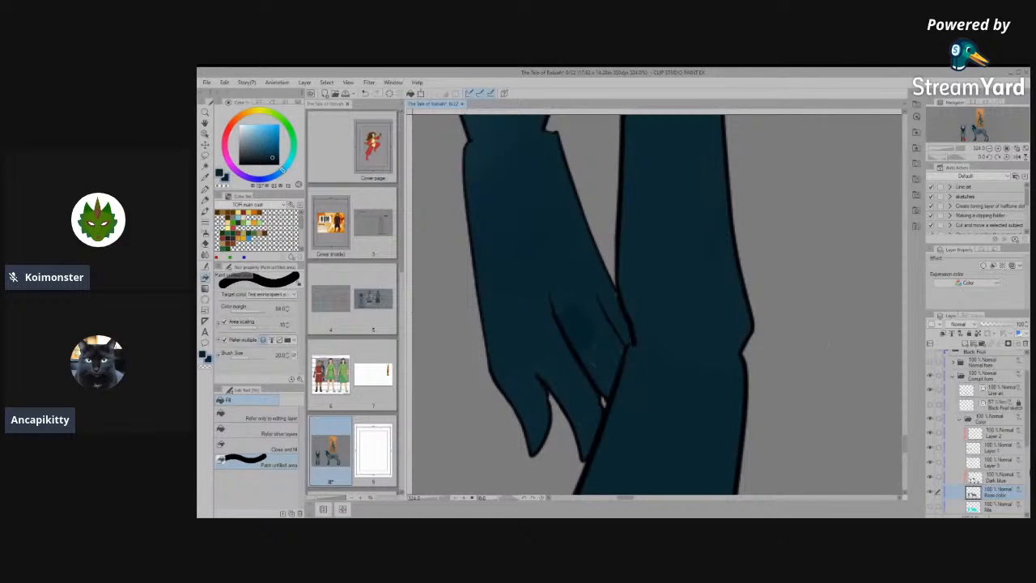
click(1005, 481)
scroll(768, 426, down, 4)
drag(638, 312, 644, 429)
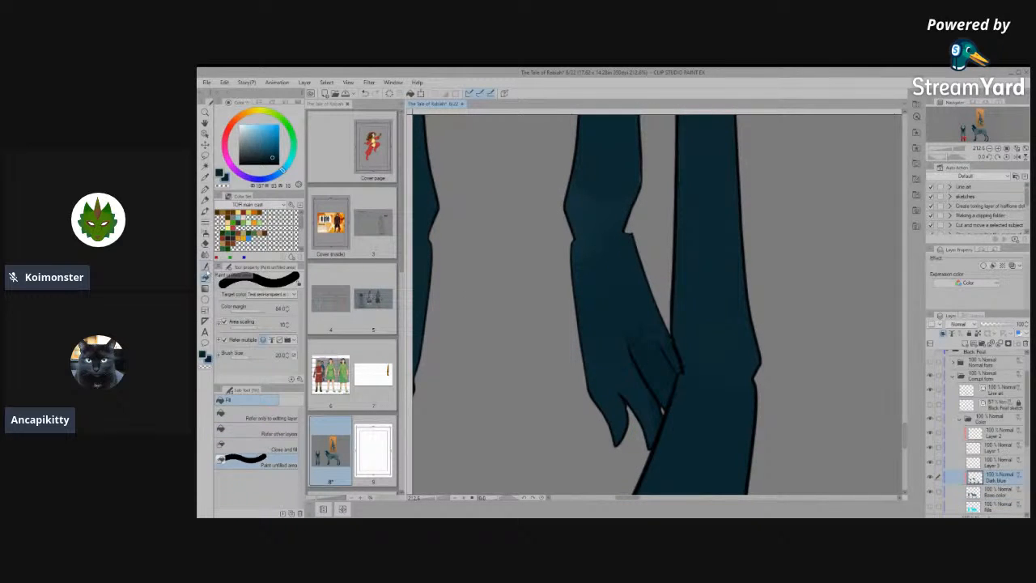
click(206, 267)
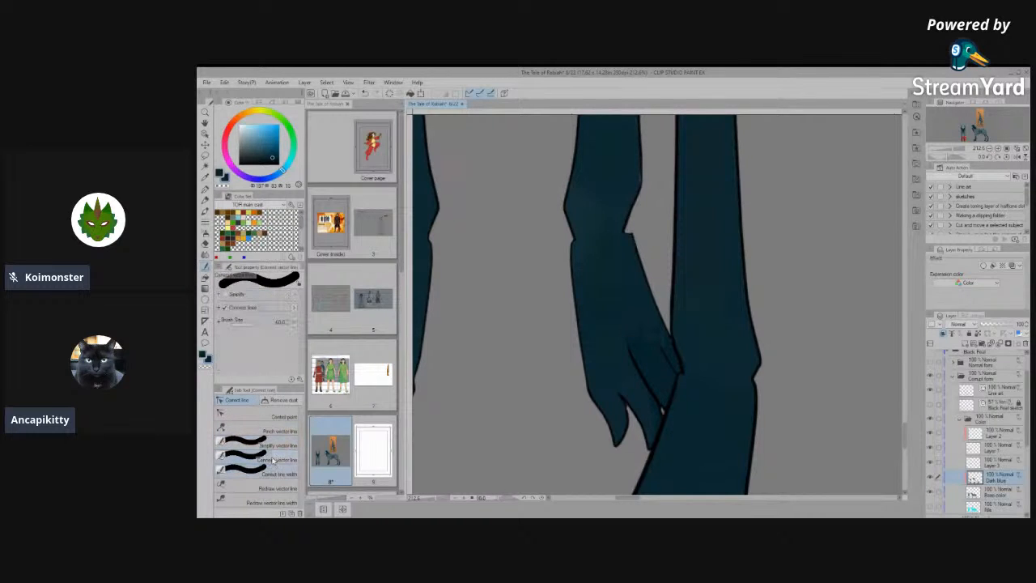
click(206, 214)
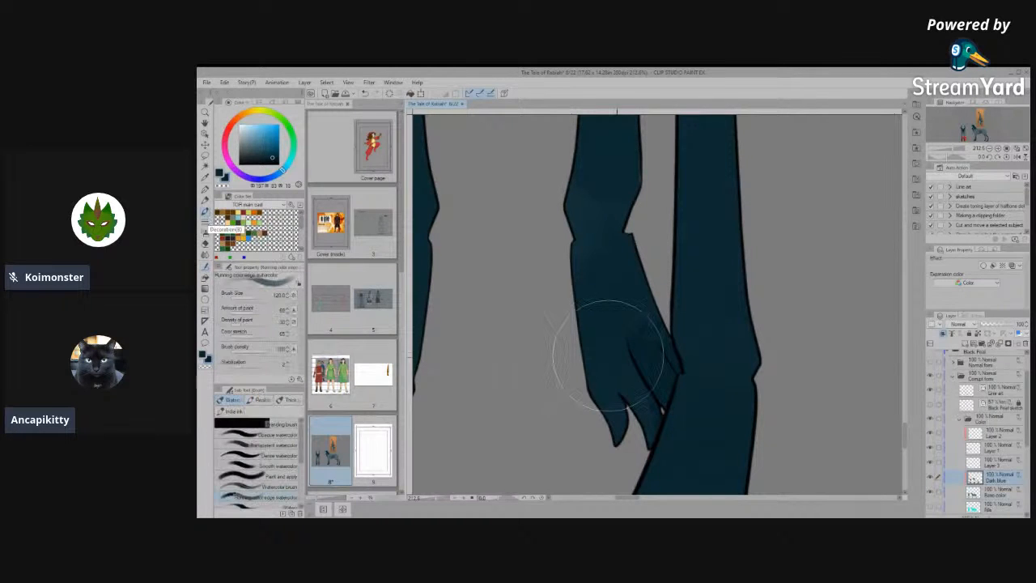
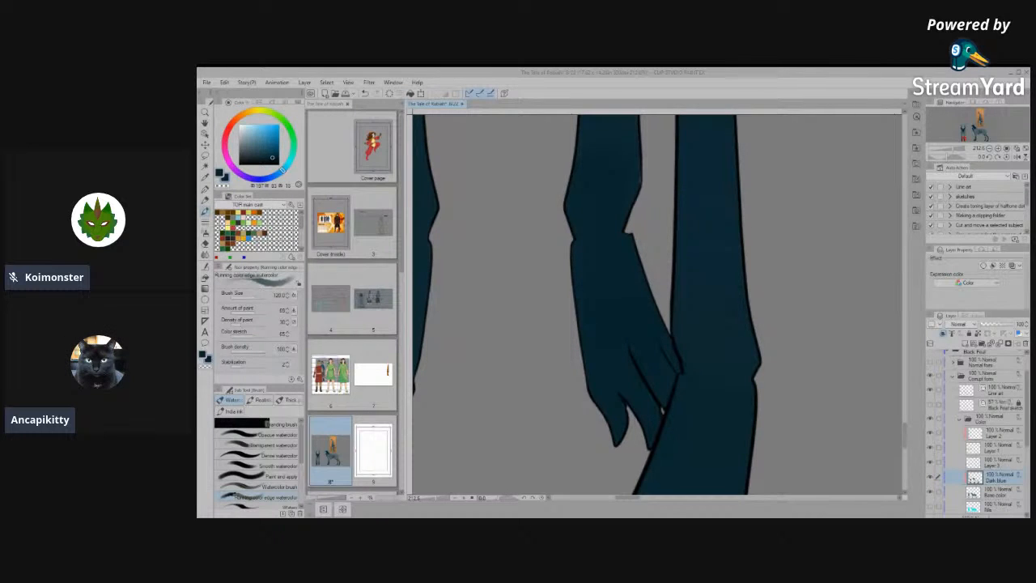
- Inspect the front view's hind paws, select the Base color layer and switch to the Paint unfilled area tool
click(445, 522)
scroll(591, 362, down, 5)
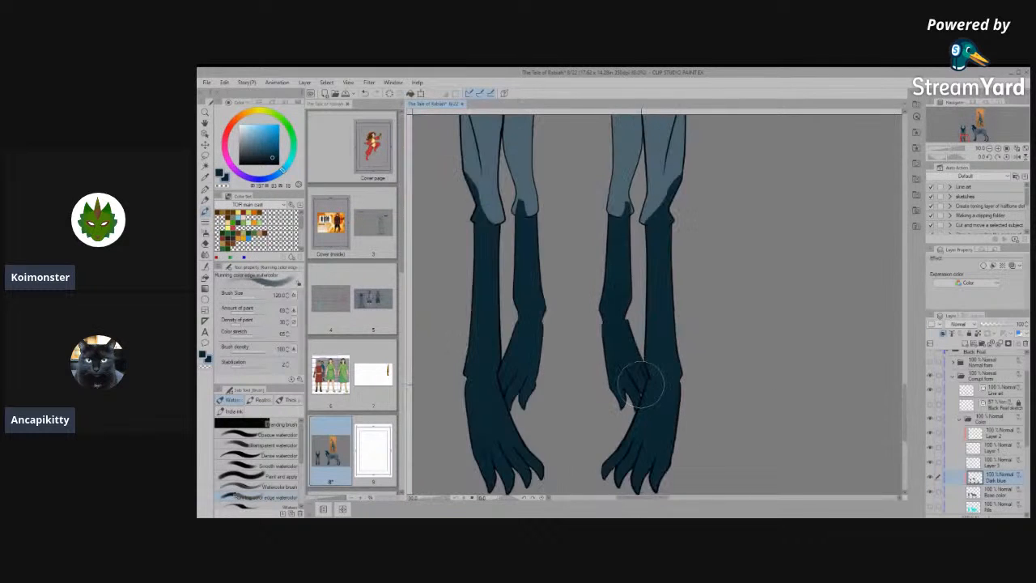
scroll(548, 379, up, 5)
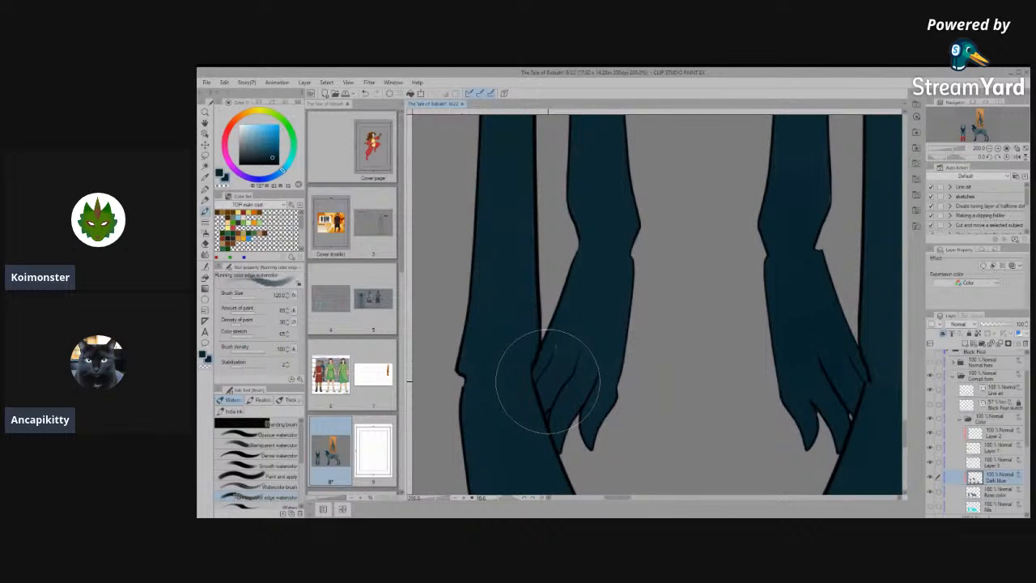
key(bracketleft)
key(bracketleft)
key(bracketleft)
key(bracketleft)
key(bracketleft)
key(bracketleft)
click(1016, 495)
key(ctrl+plus)
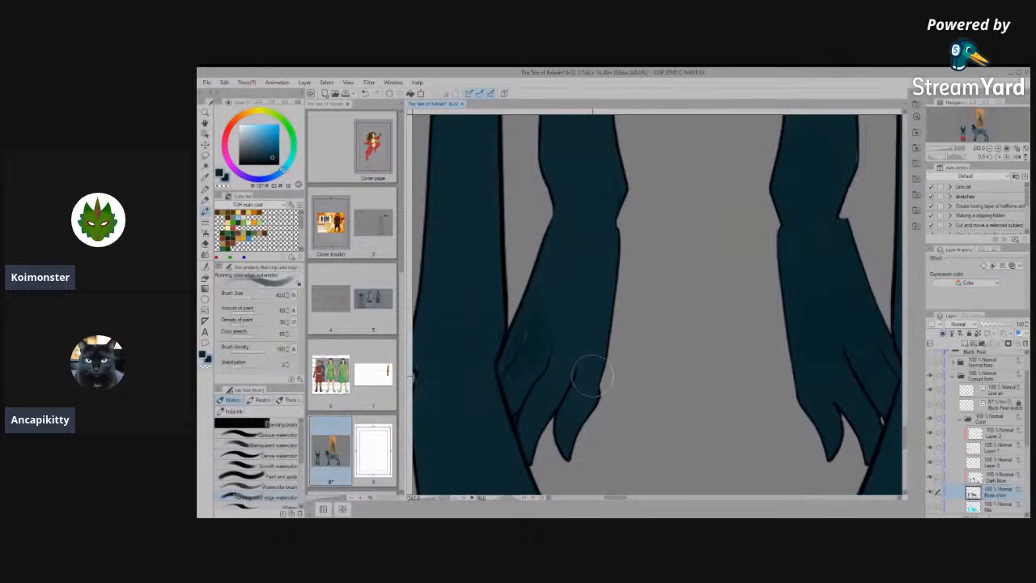
click(203, 278)
click(265, 447)
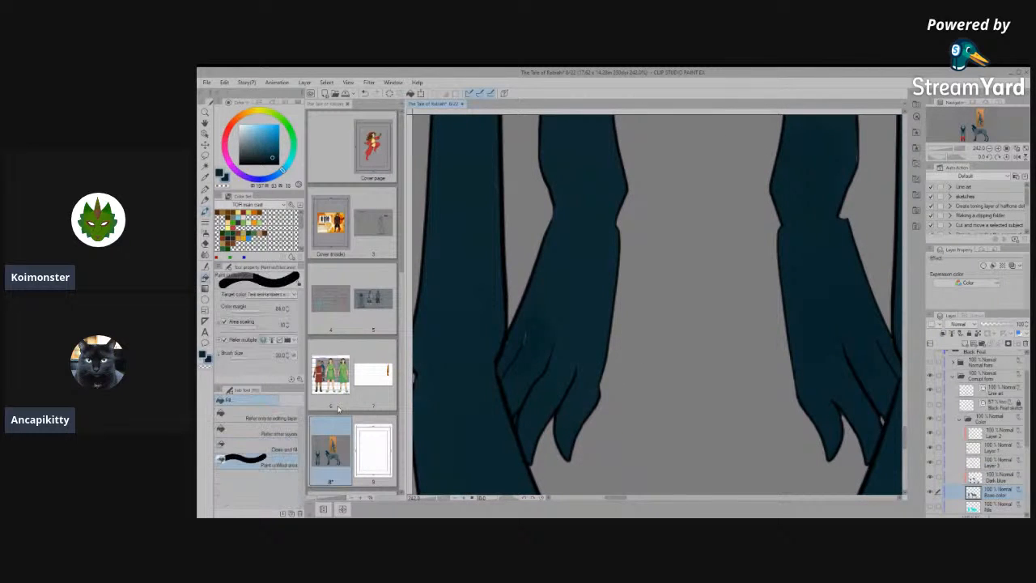
- Check the colour fills across the full front and side views and save the document
scroll(554, 331, down, 18)
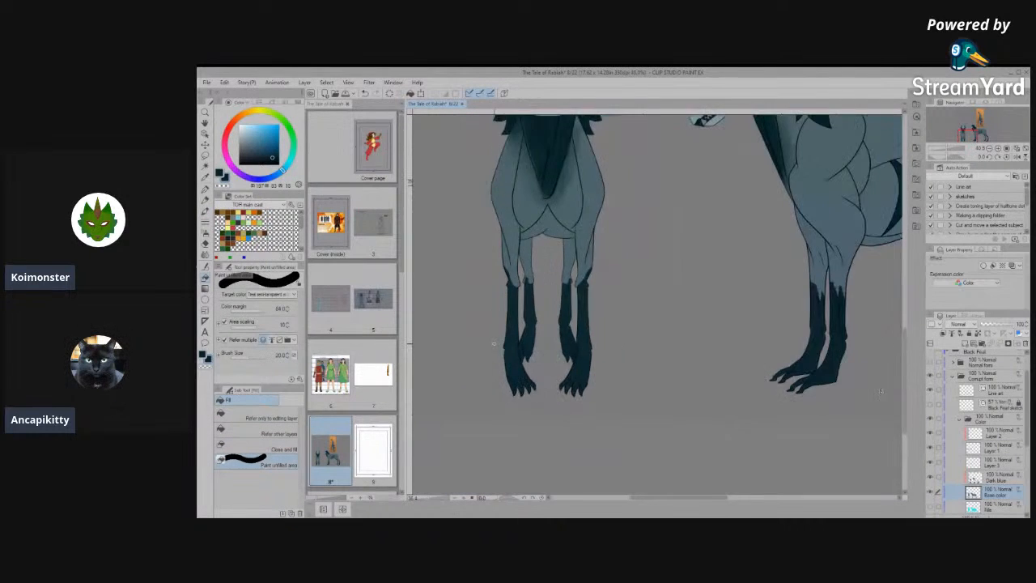
scroll(881, 391, down, 6)
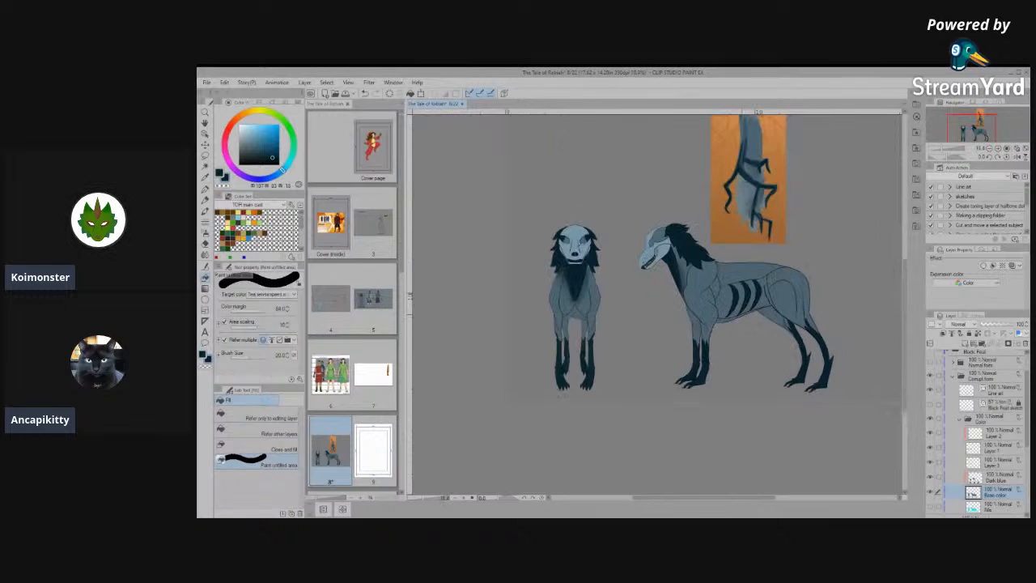
scroll(732, 315, down, 2)
scroll(749, 173, up, 2)
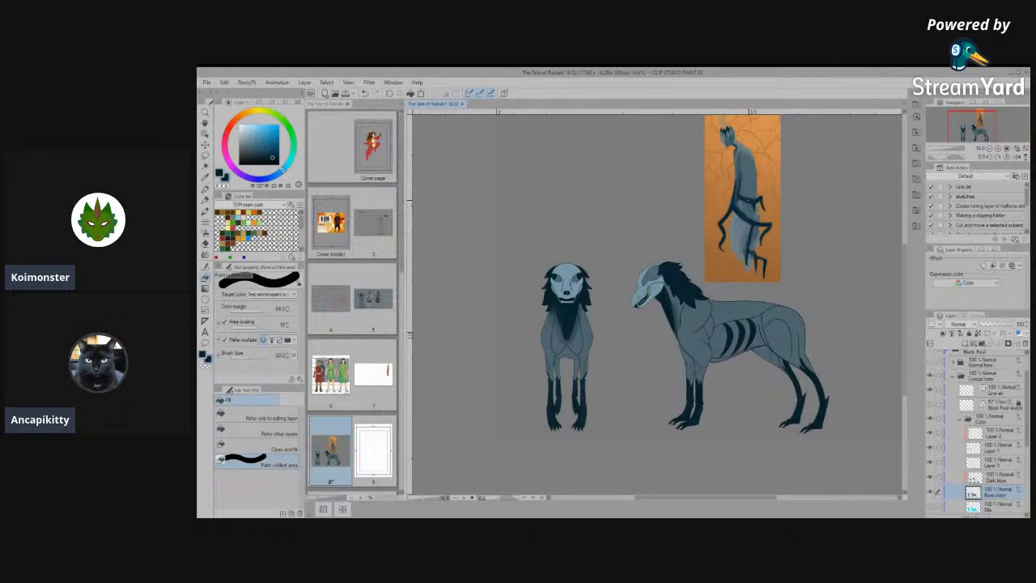
key(ctrl+s)
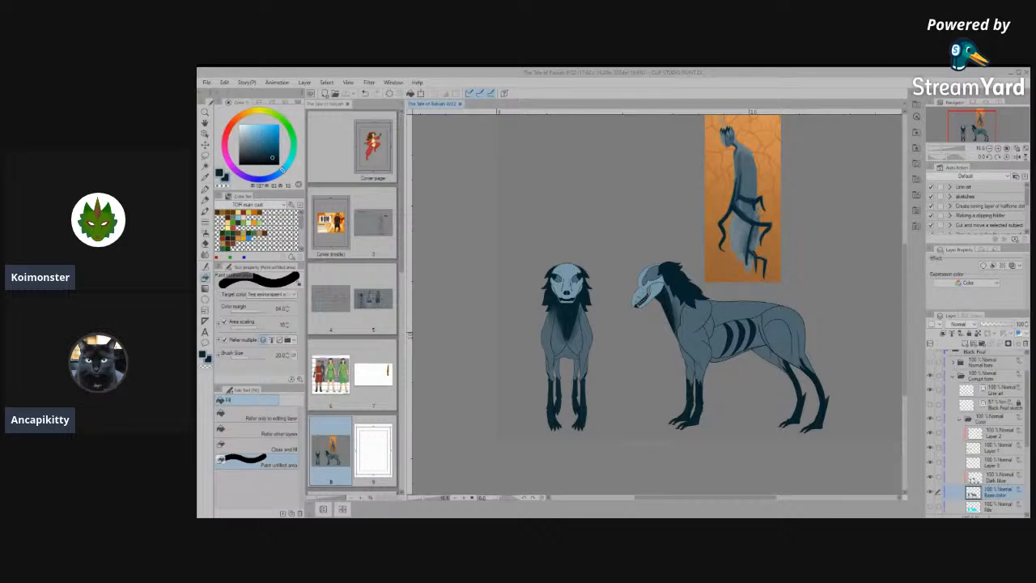